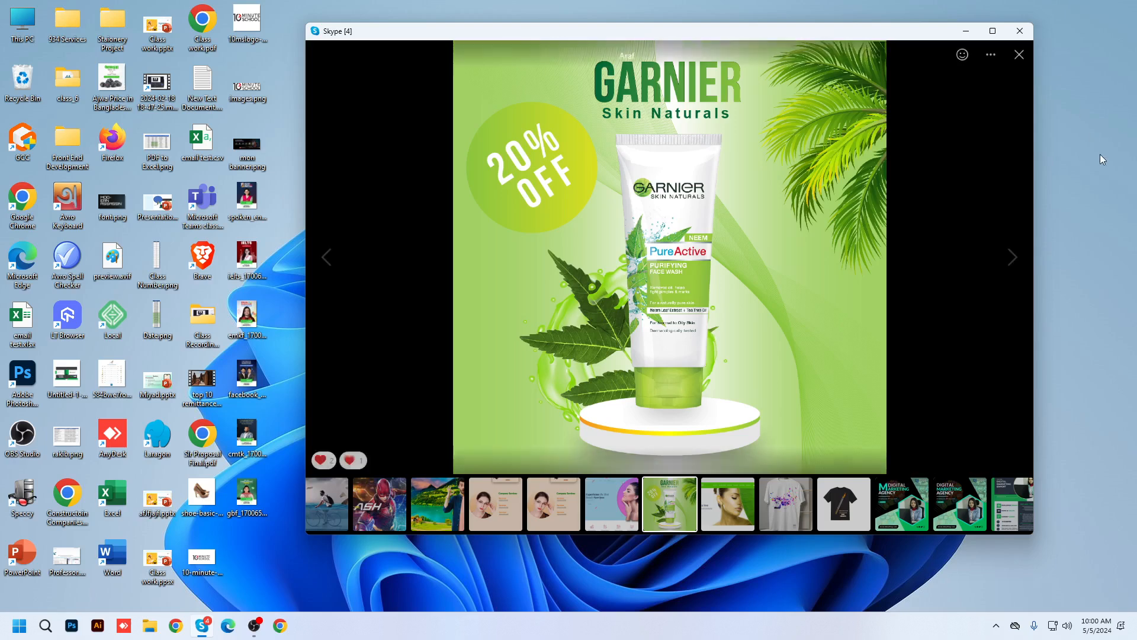
Browse past the organic cosmetics web banner to the white butterfly T-shirt mockup and inspect its print up close.
left_click(1012, 261)
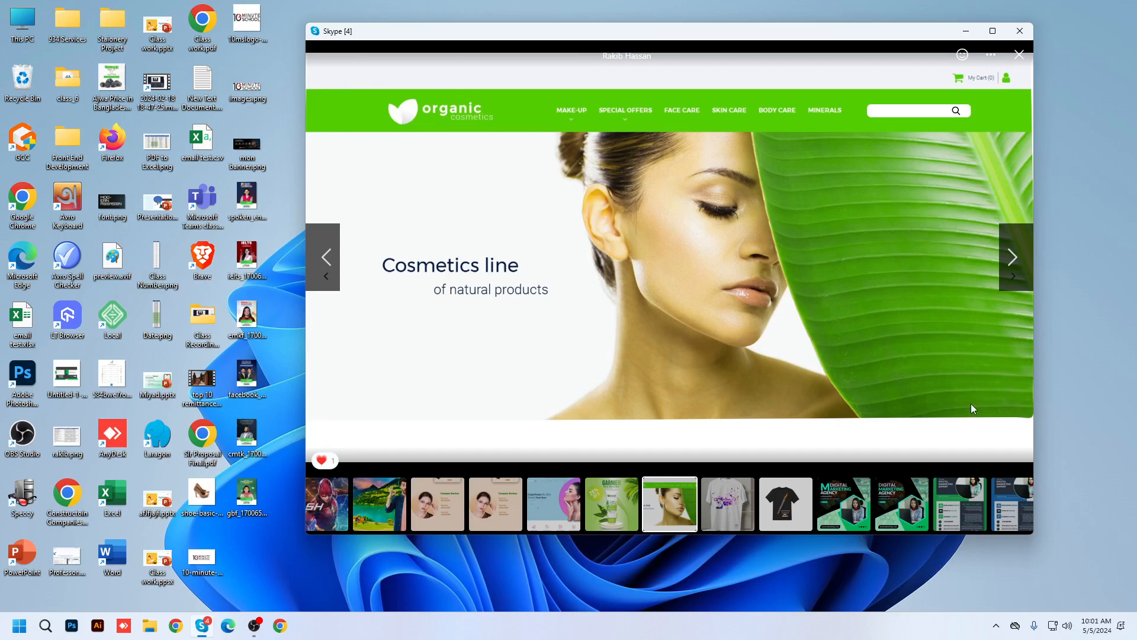
left_click(1011, 258)
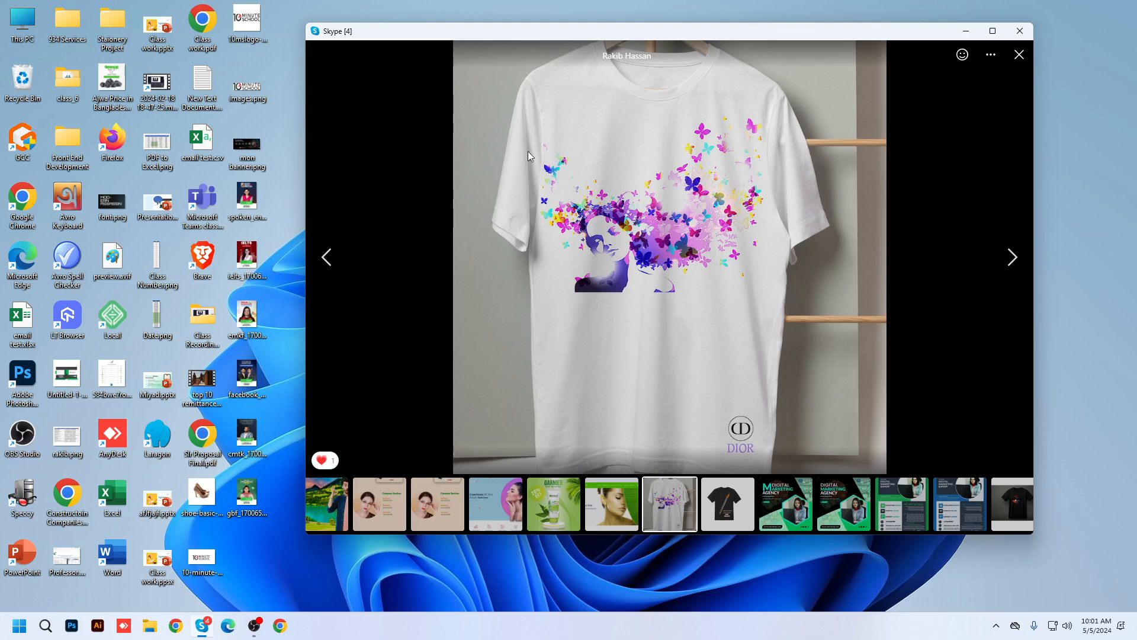
scroll(546, 155, "up", 5)
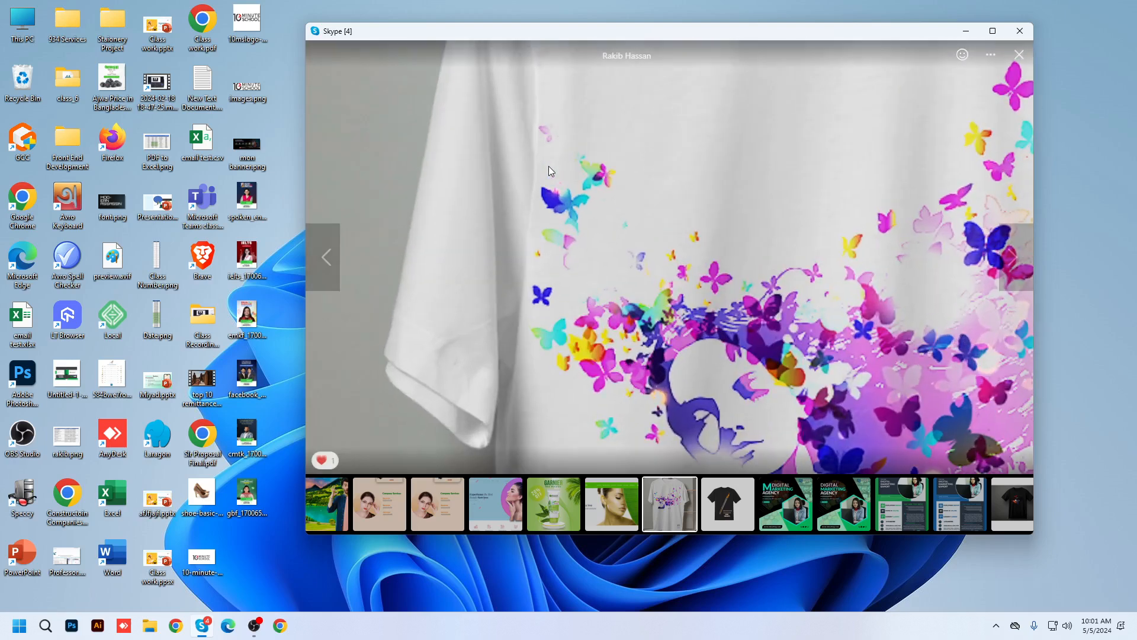
left_click_drag(562, 157, 593, 135)
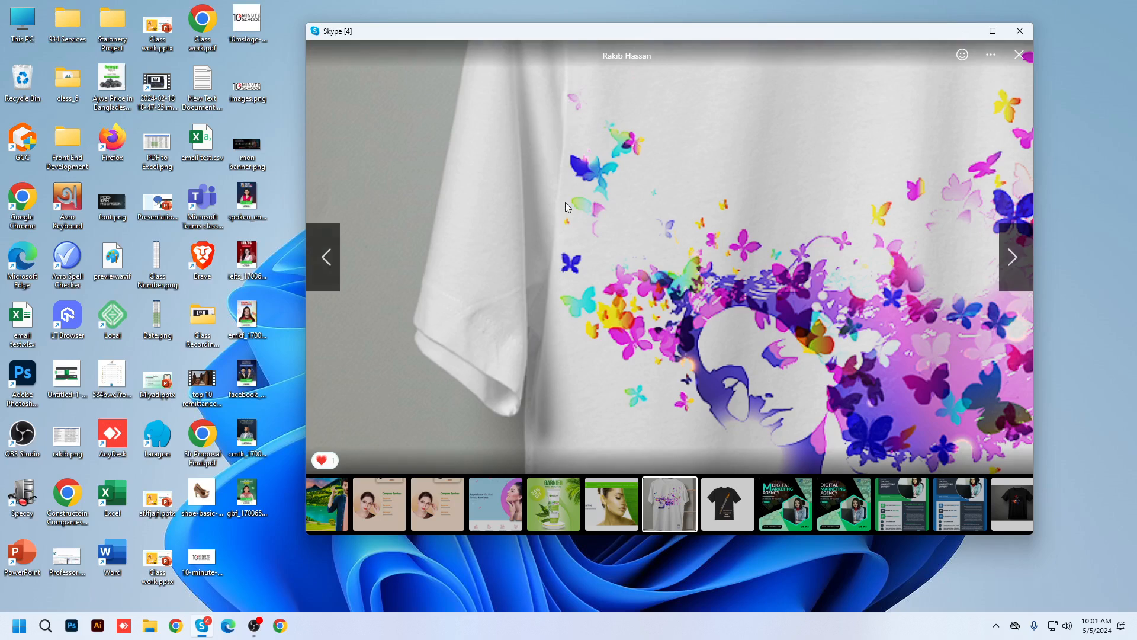
left_click_drag(615, 202, 480, 202)
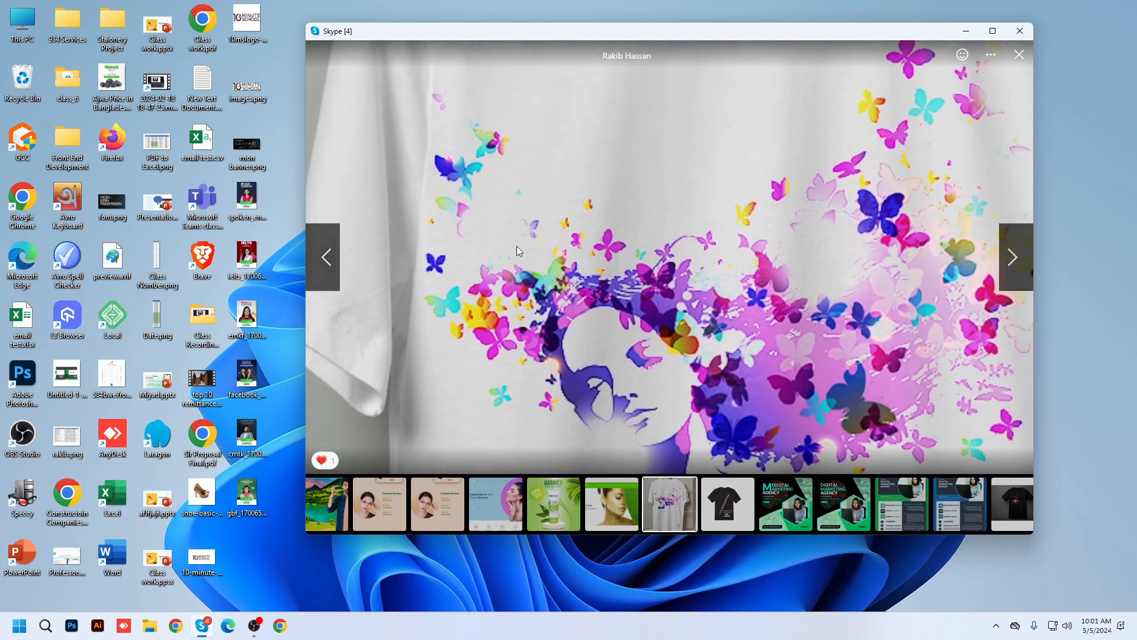
double_click(541, 270)
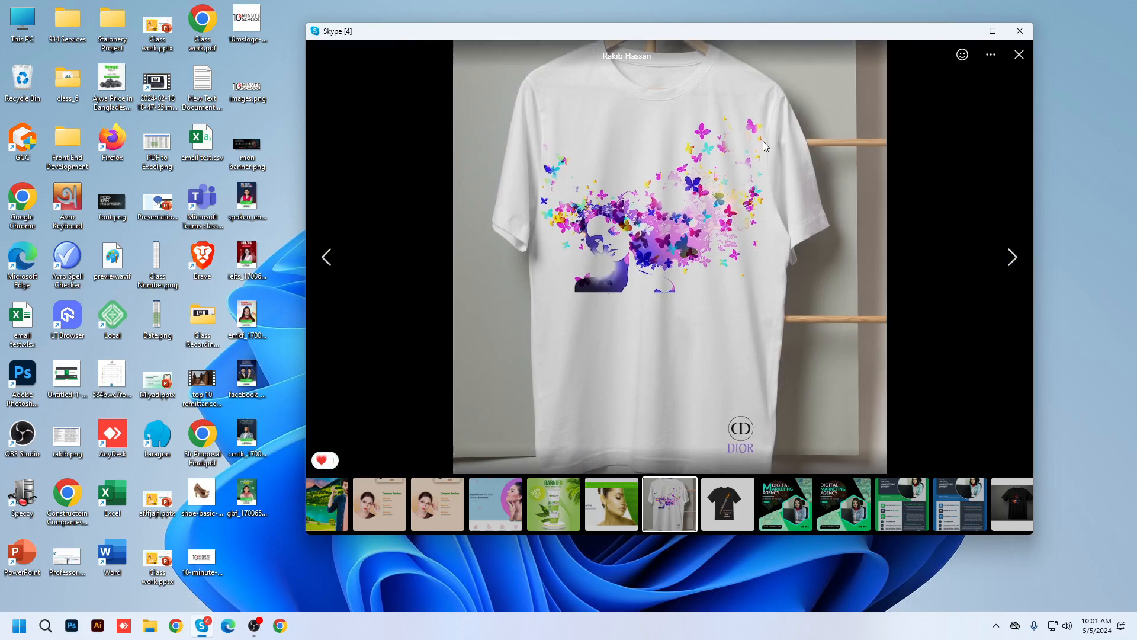
double_click(664, 212)
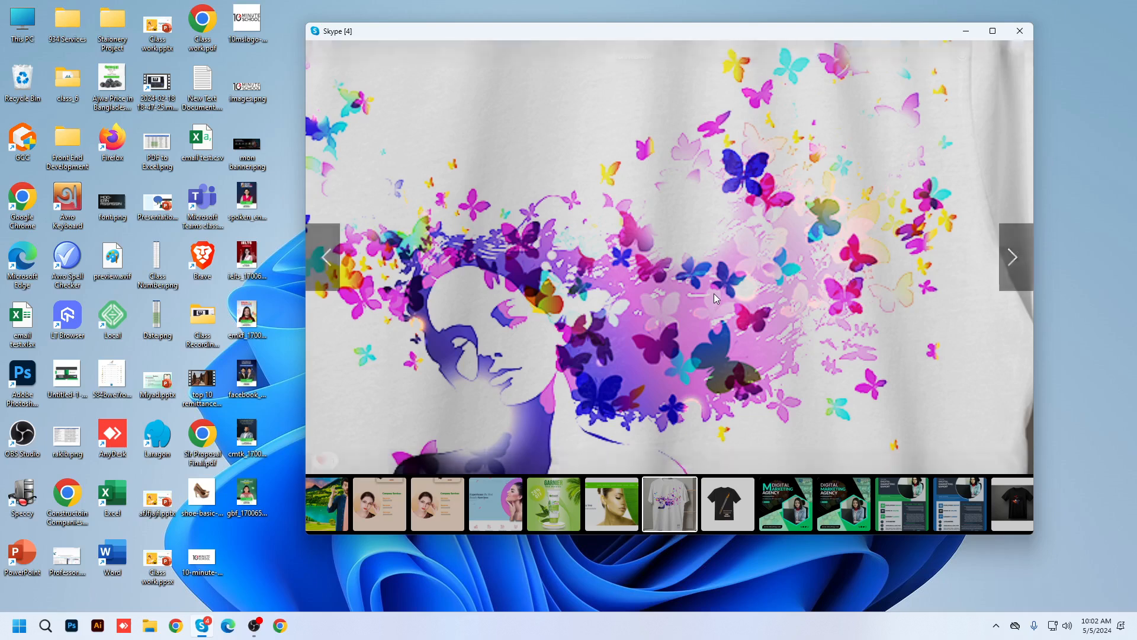
scroll(619, 277, "down", 5)
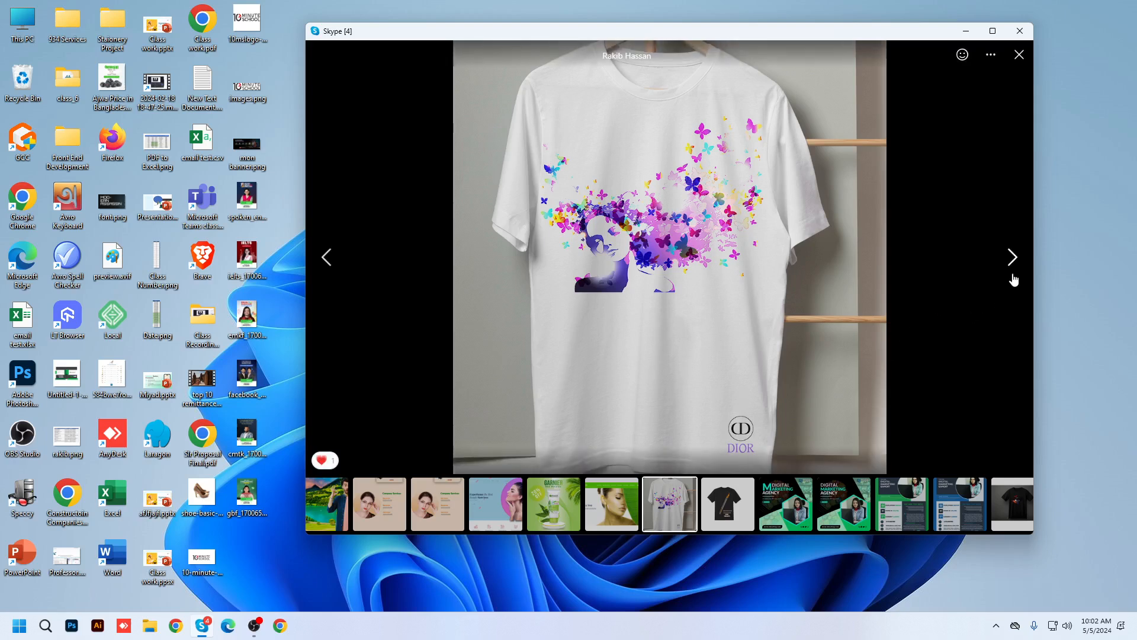
Show the black anti-smoking T-shirt design and examine its slogan text up close.
left_click(1011, 256)
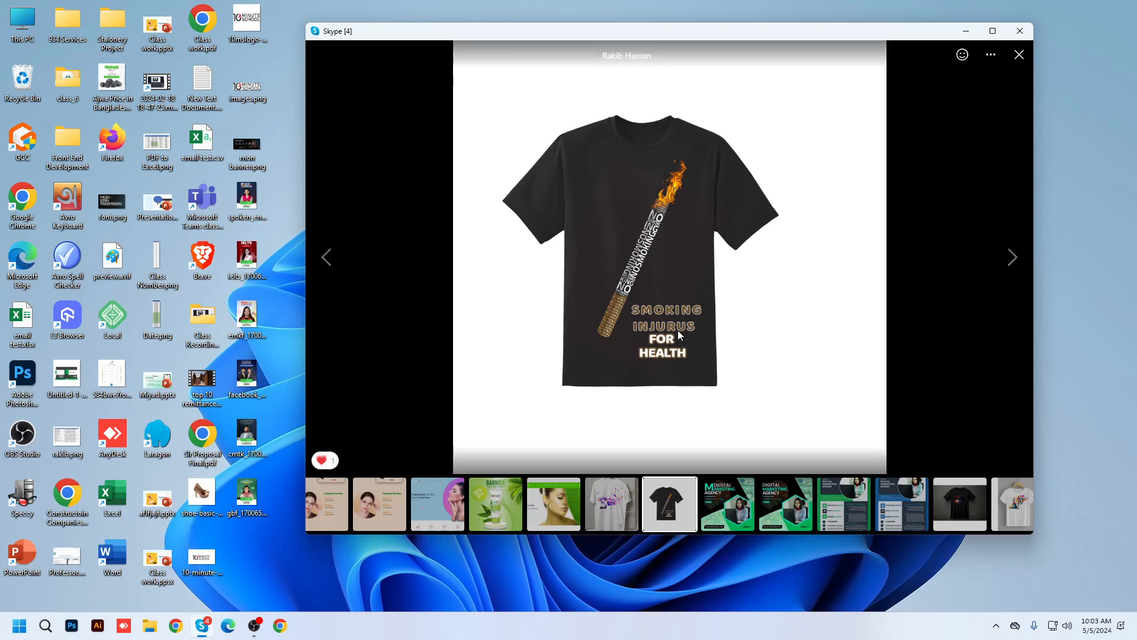
scroll(677, 329, "up", 3)
left_click_drag(695, 357, 573, 344)
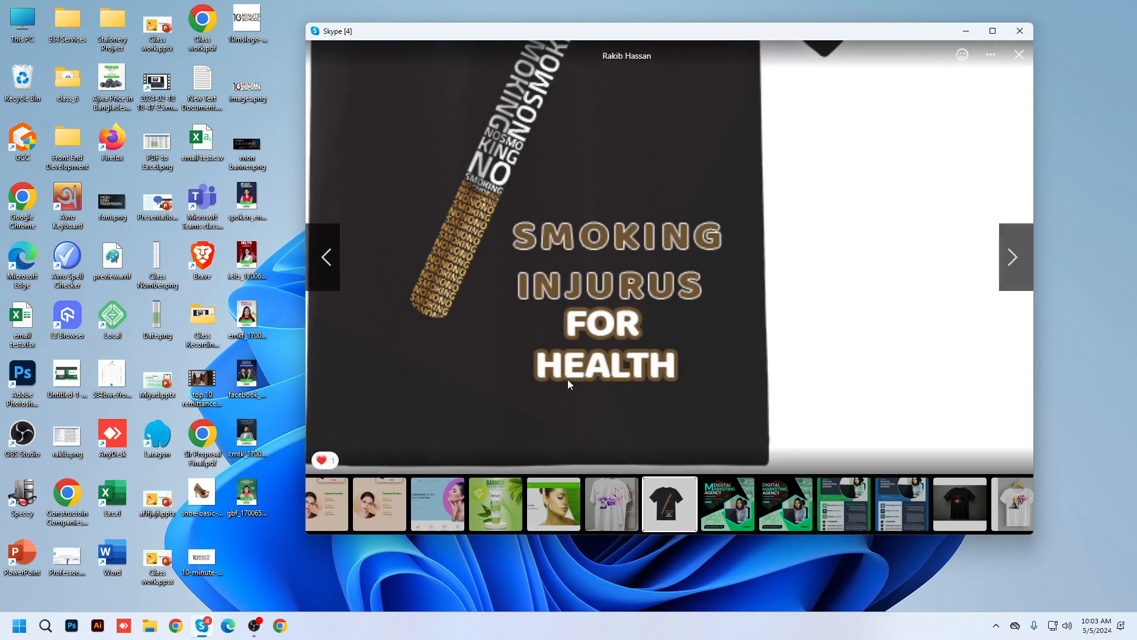
scroll(567, 309, "down", 5)
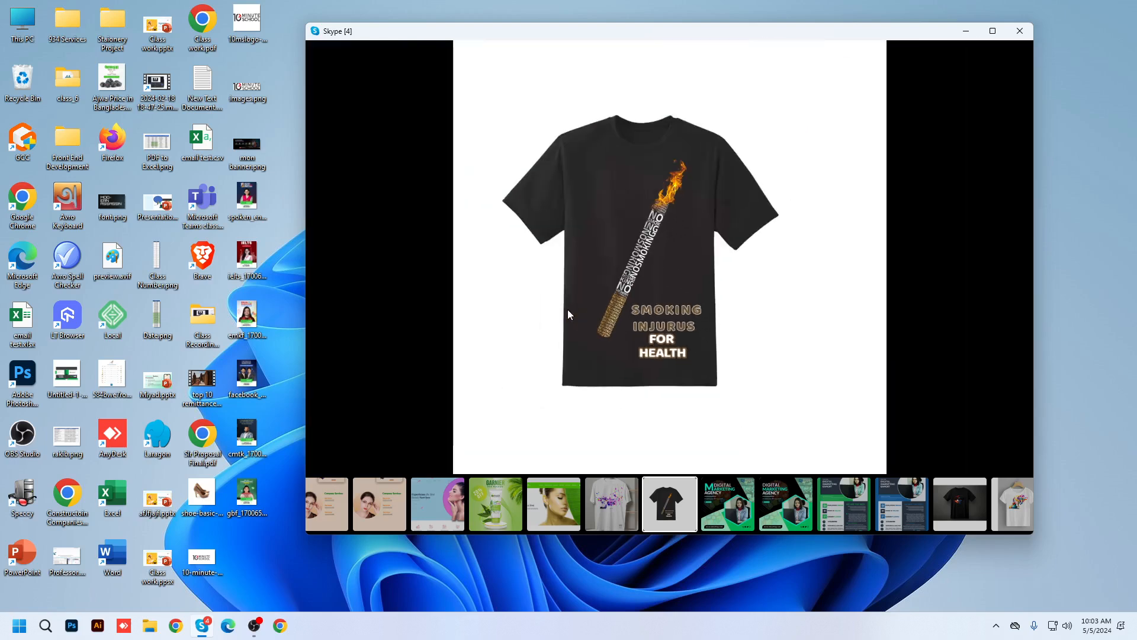
Show the Digital Marketing Agency post with the oversized M and inspect its Bdcalling Academy logo area up close.
left_click(1022, 259)
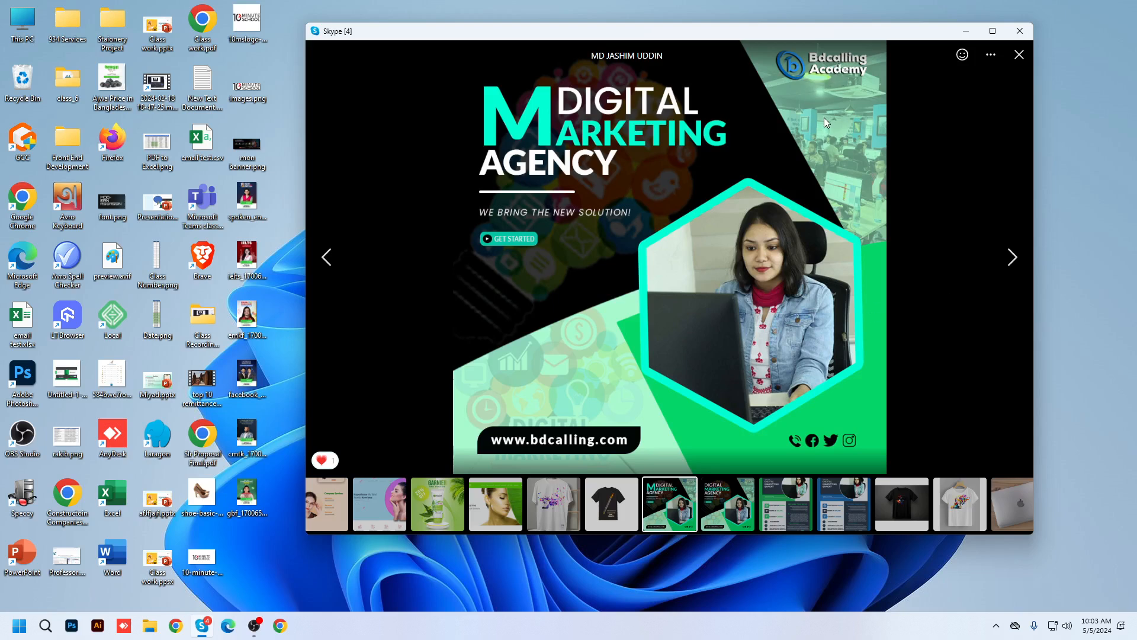
scroll(825, 123, "up", 1)
scroll(824, 118, "up", 2)
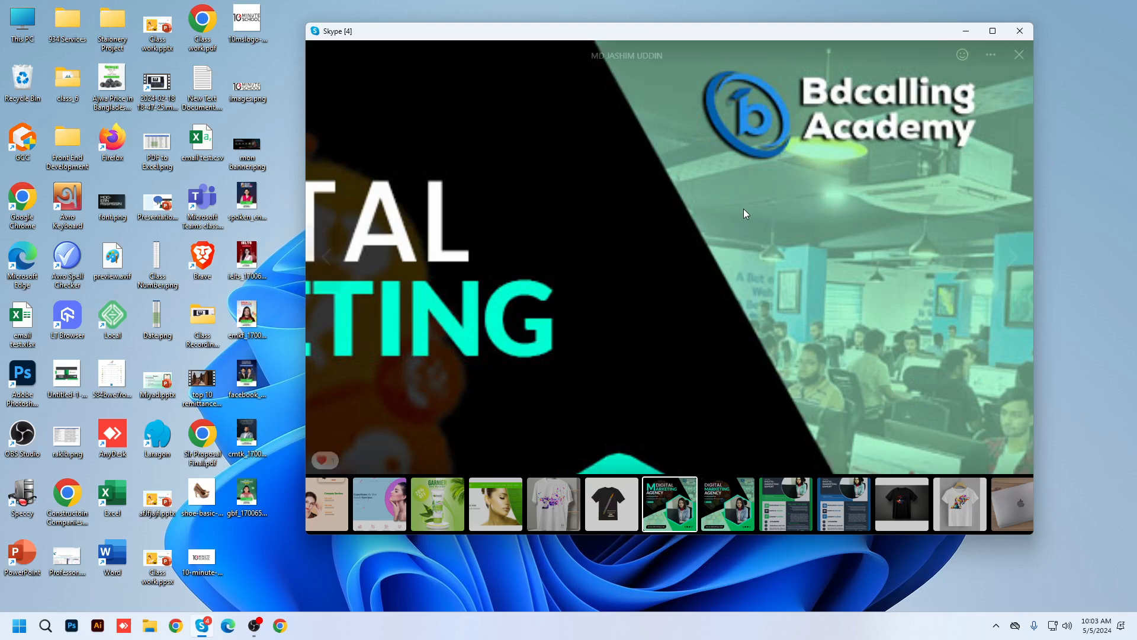
double_click(712, 287)
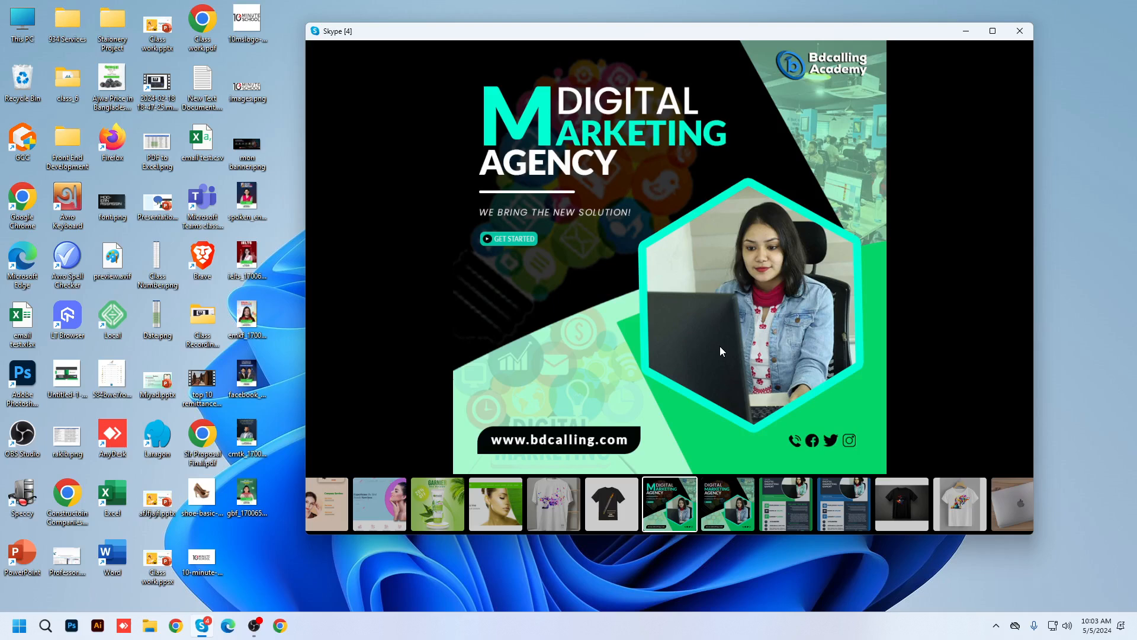
Switch to Chrome, search Google for "color pallets" and open the Color Hunt site in a separate tab.
left_click(277, 627)
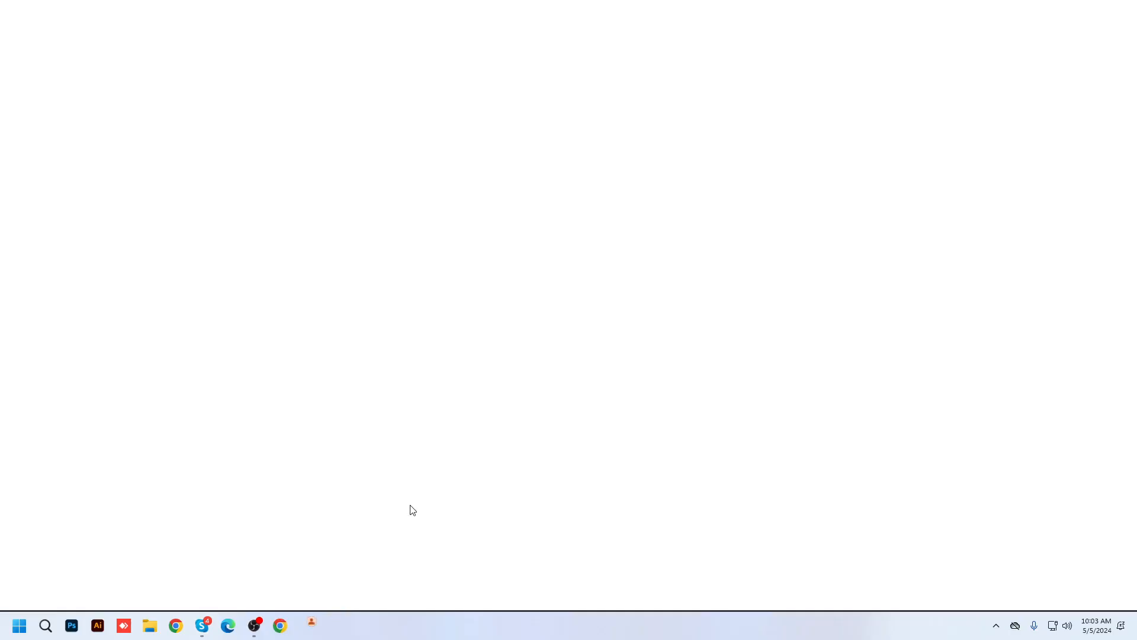
left_click(156, 34)
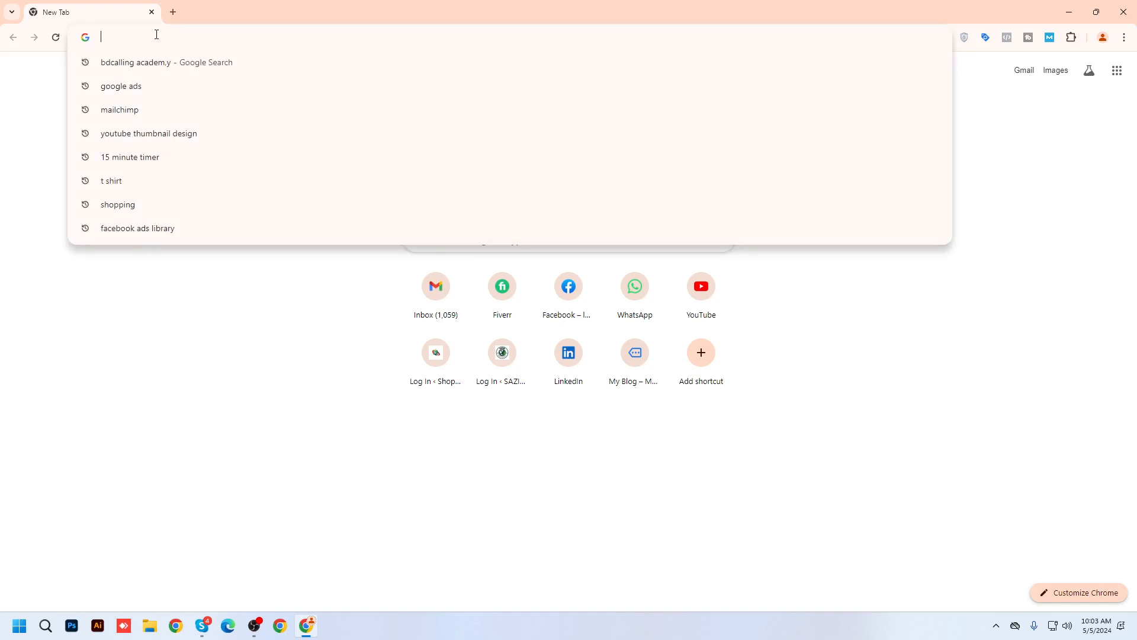
type("co")
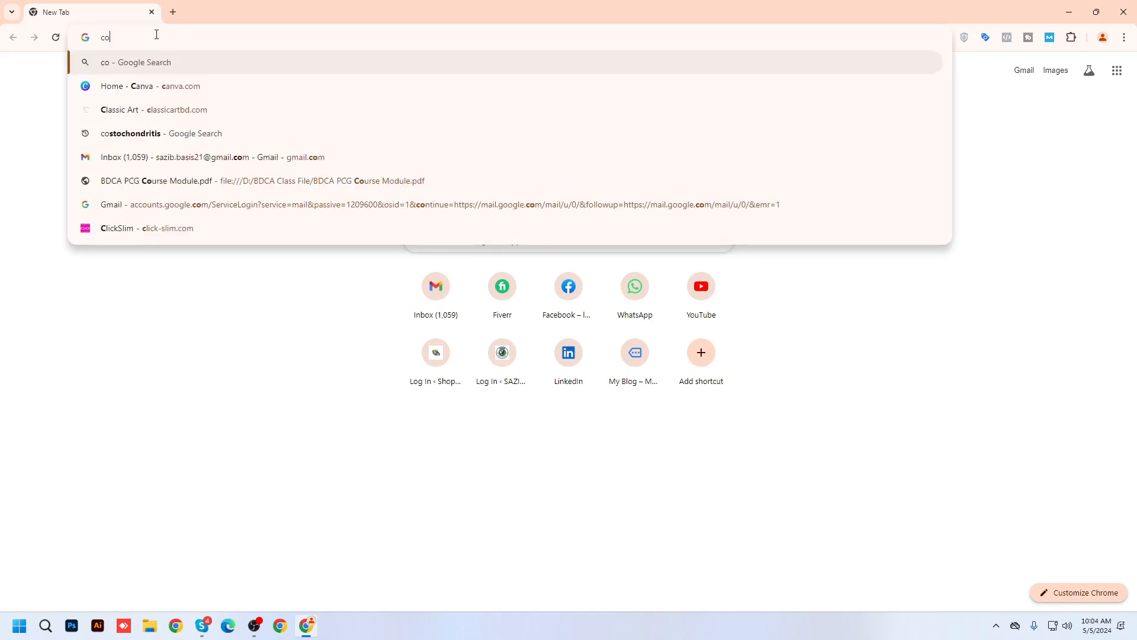
type("lor pallets")
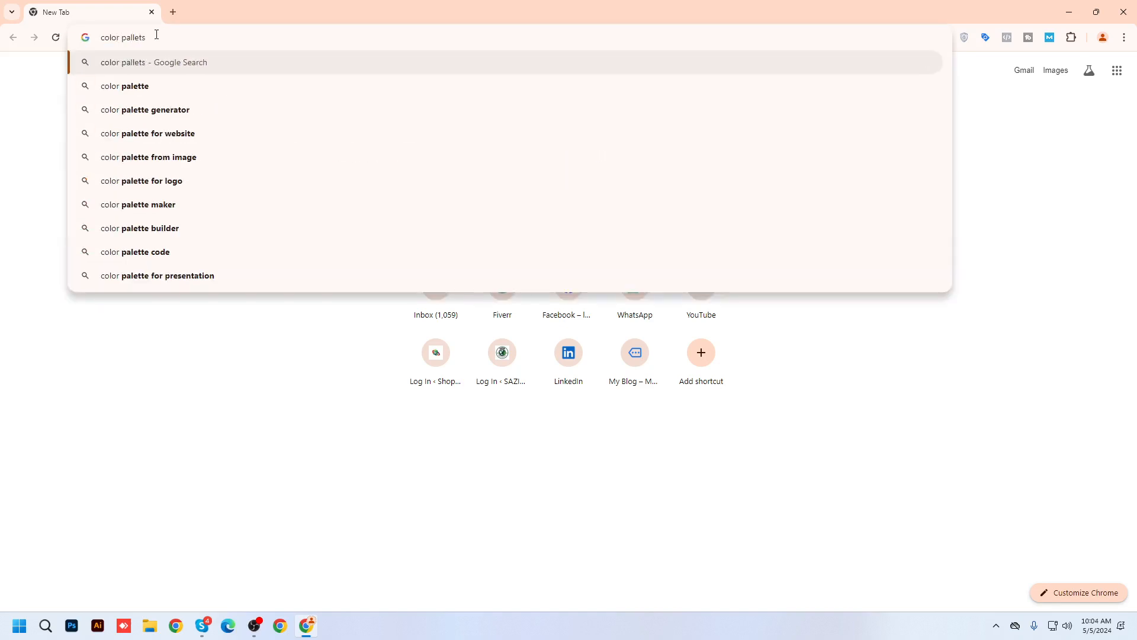
key("Return")
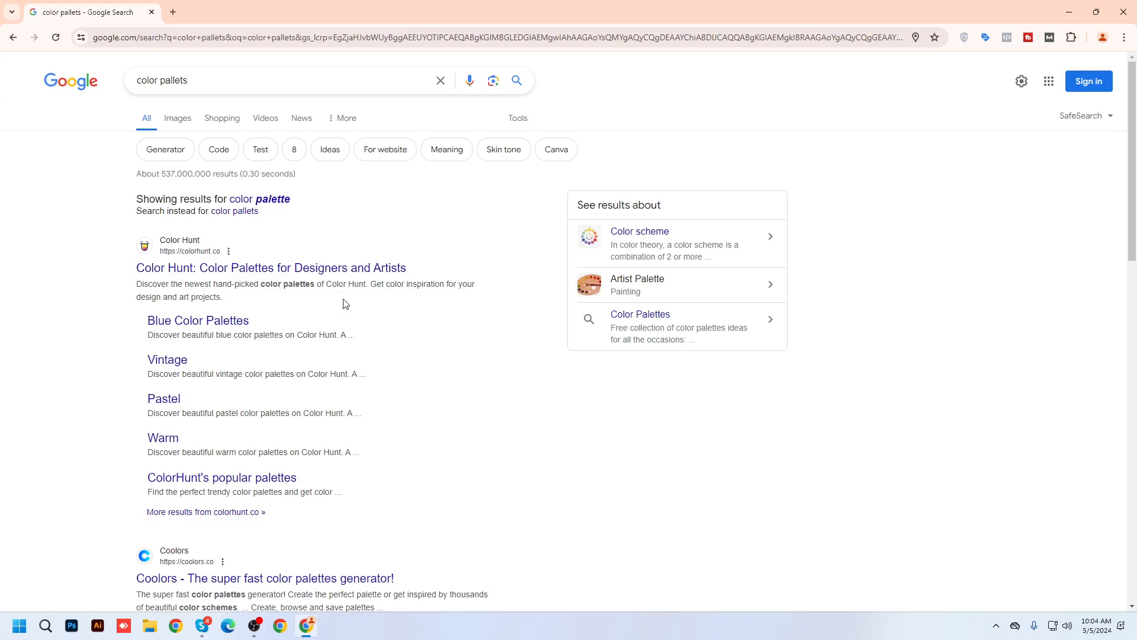
middle_click(378, 268)
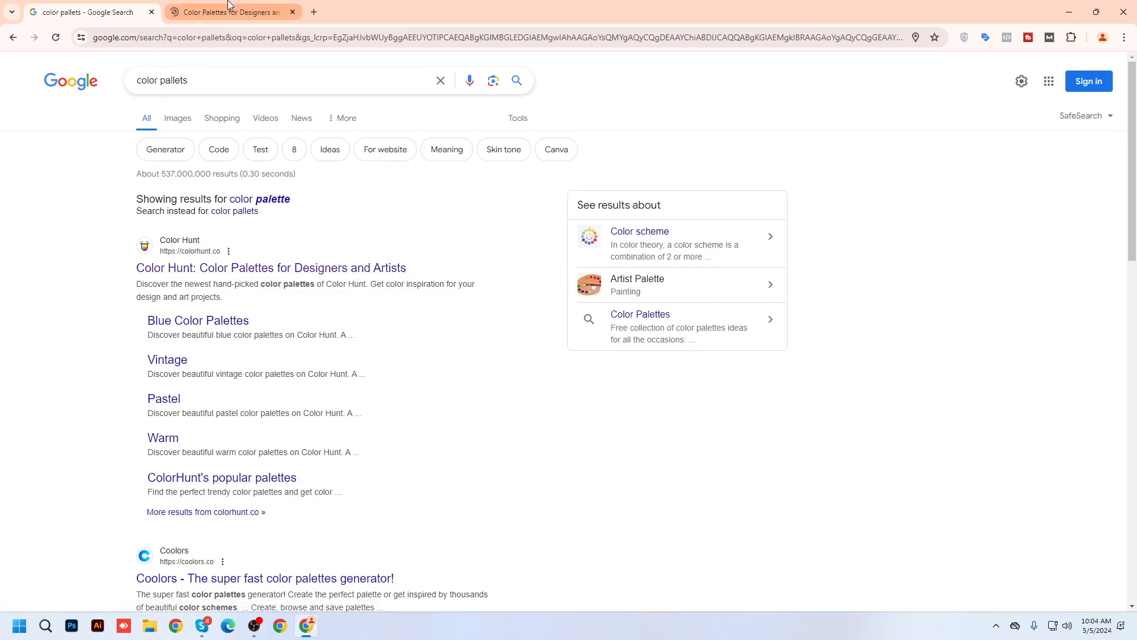
left_click(239, 17)
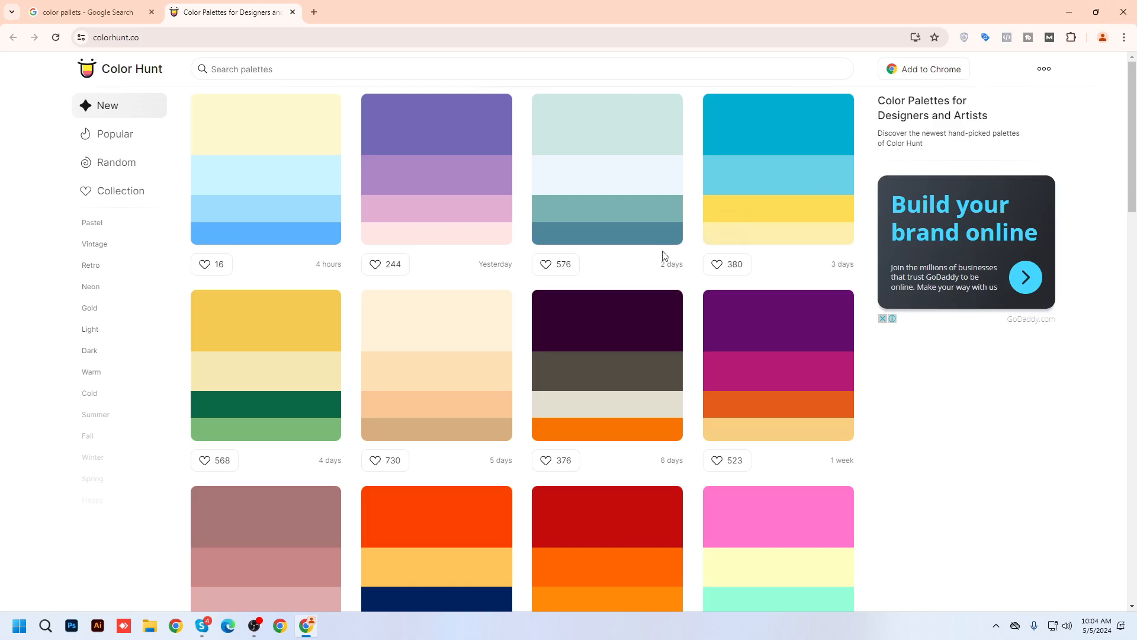
Open the purple-to-pink palette from Color Hunt in its own tab and review its hex and RGB color codes.
middle_click(460, 184)
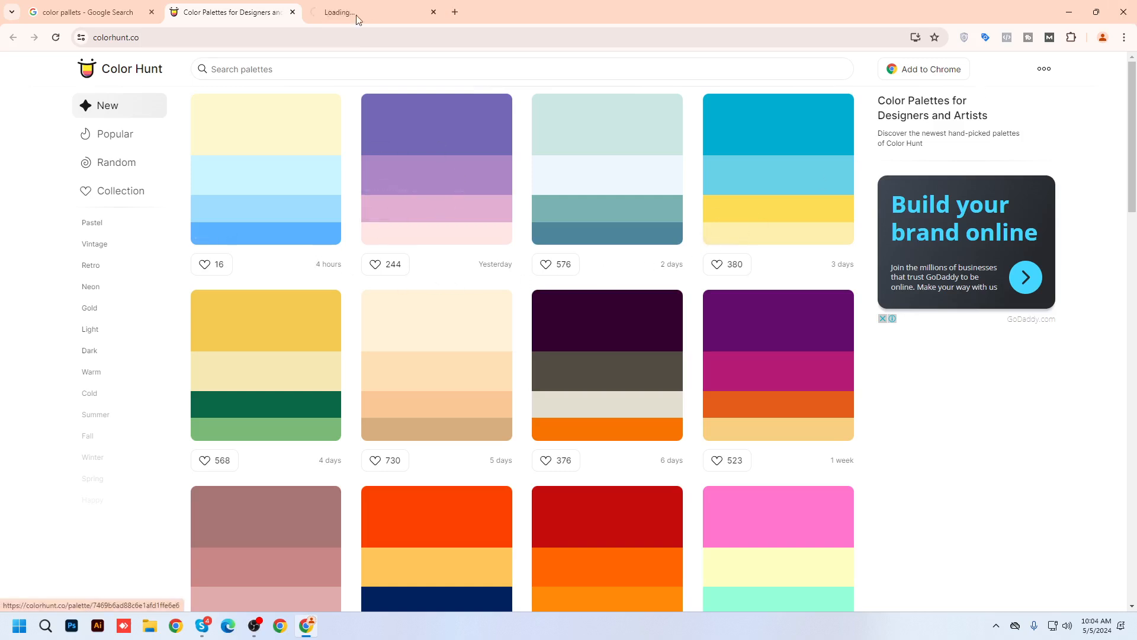
left_click(349, 9)
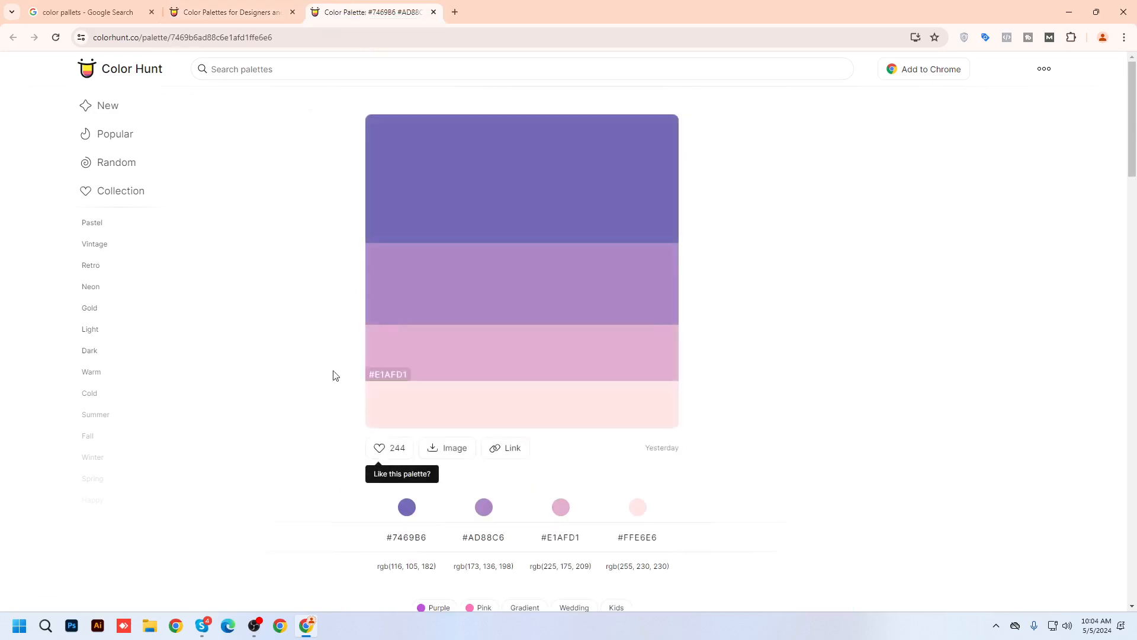
scroll(320, 385, "down", 4)
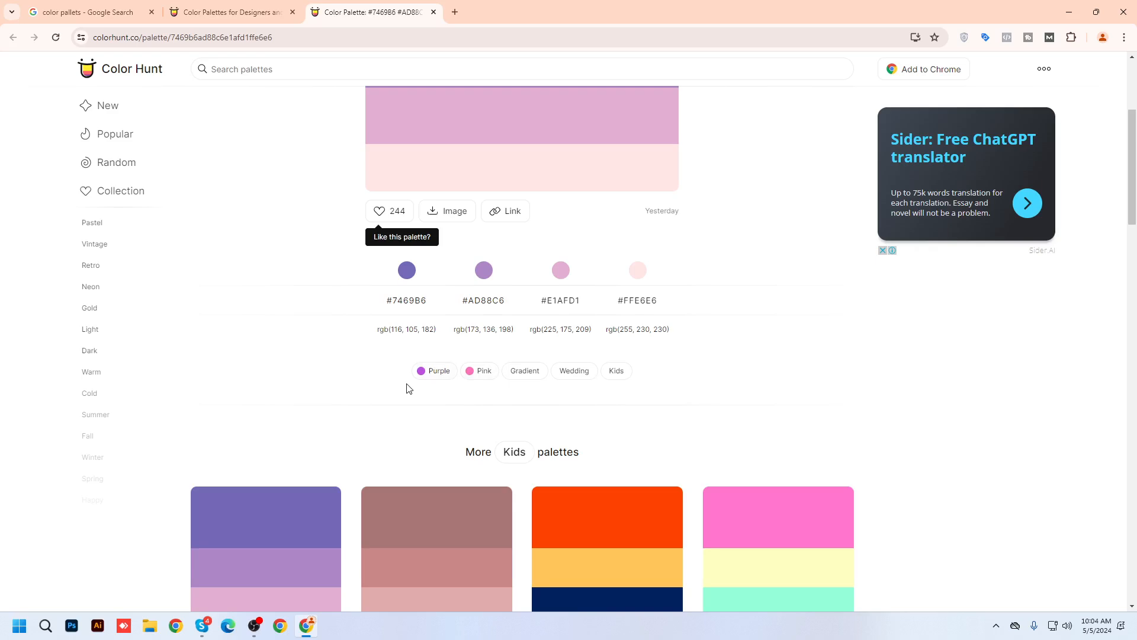
scroll(445, 370, "up", 3)
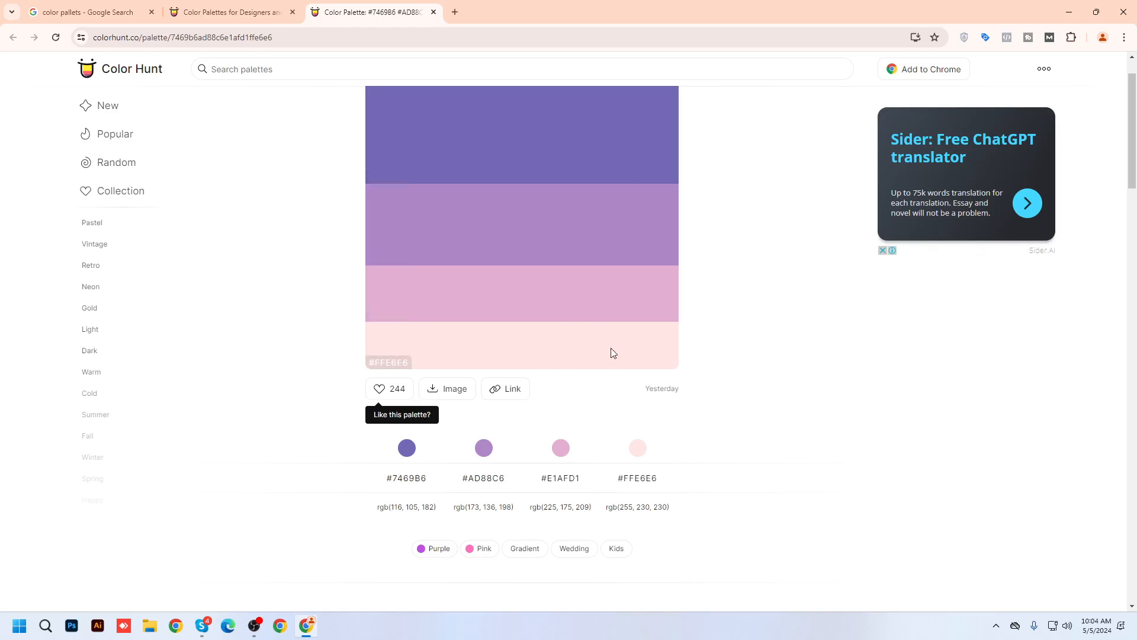
scroll(612, 351, "up", 1)
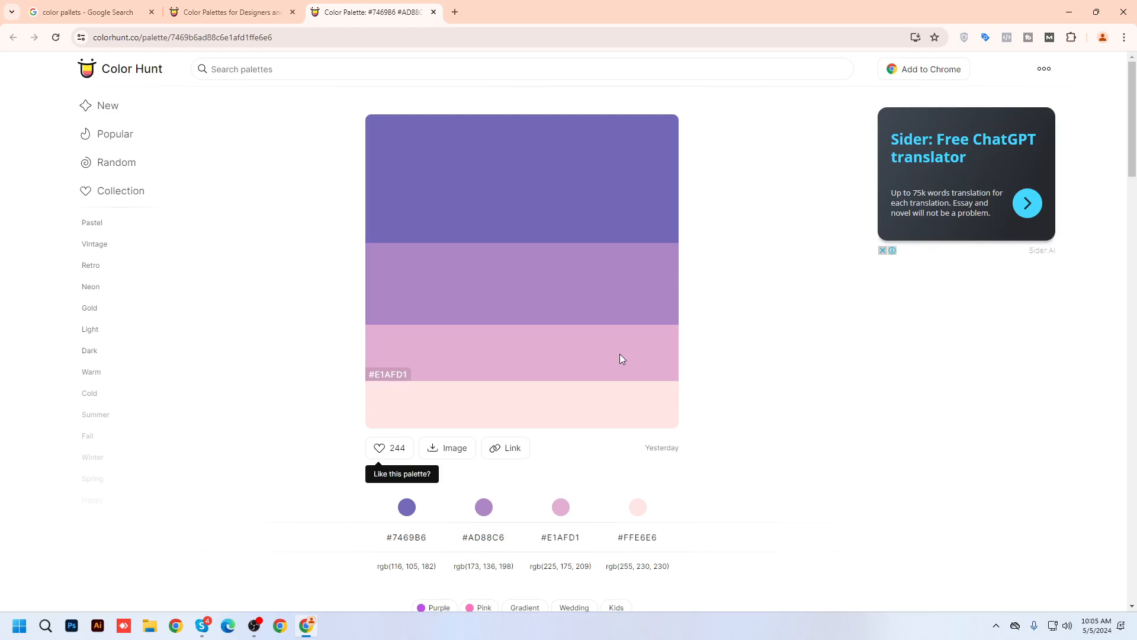
Return to Skype and compare the two versions of the Digital Marketing Agency post, with and without the oversized M.
mouse_move(206, 625)
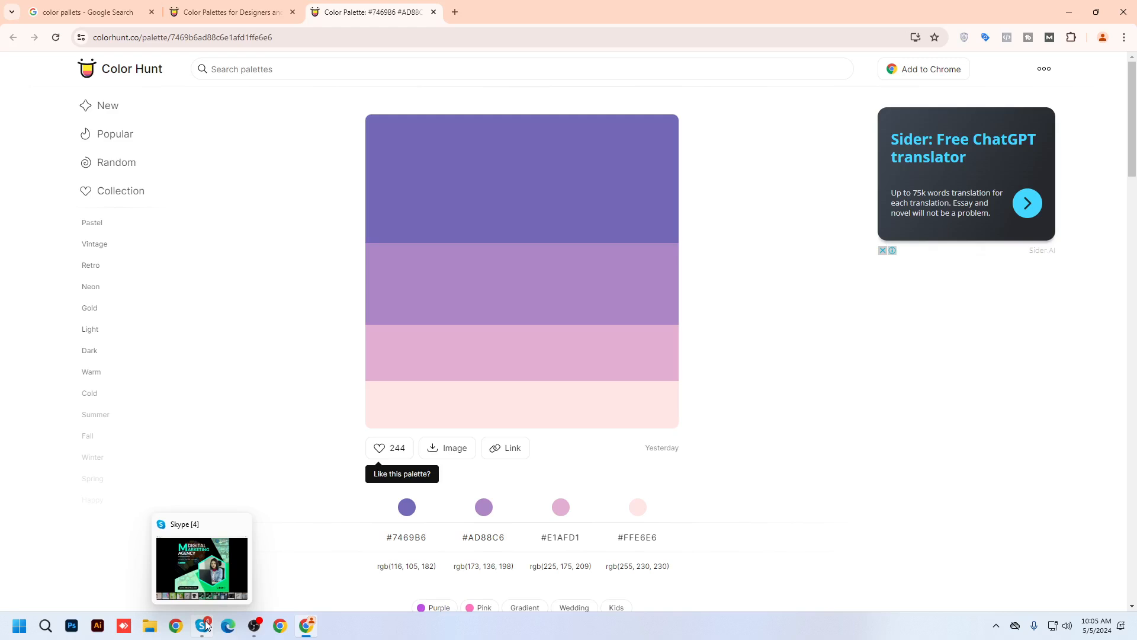
left_click(206, 625)
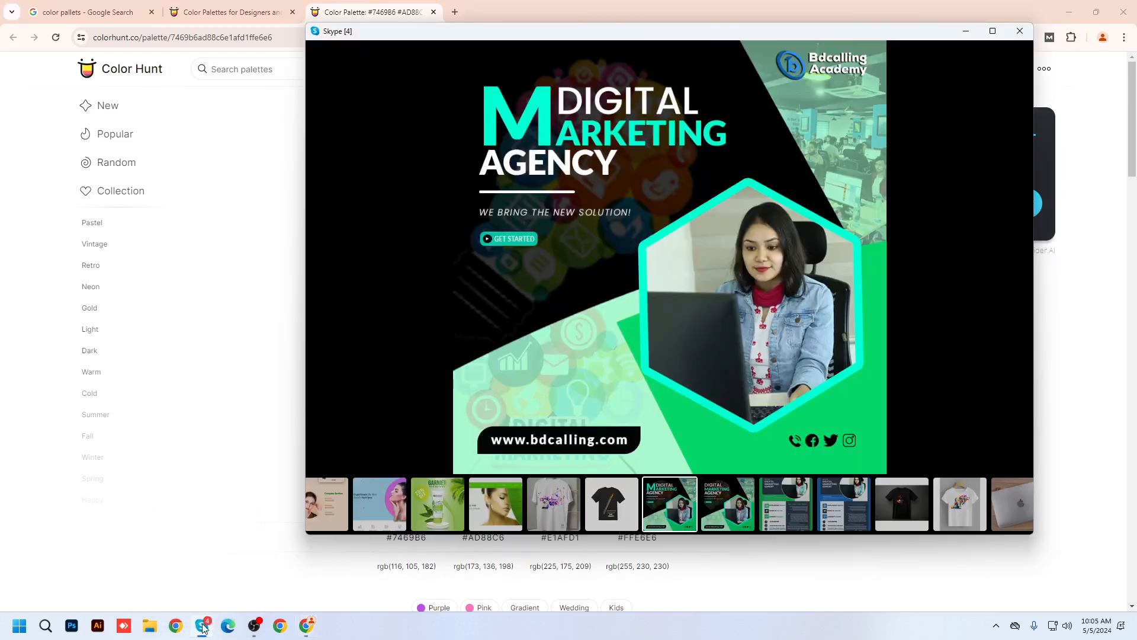
left_click_drag(746, 34, 706, 40)
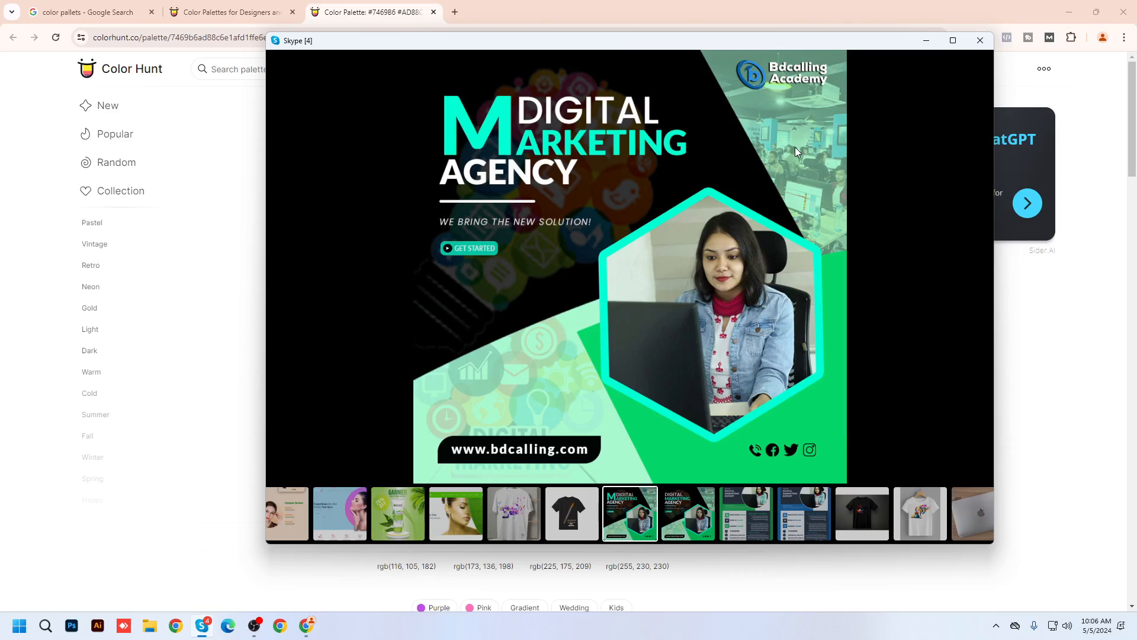
left_click(670, 526)
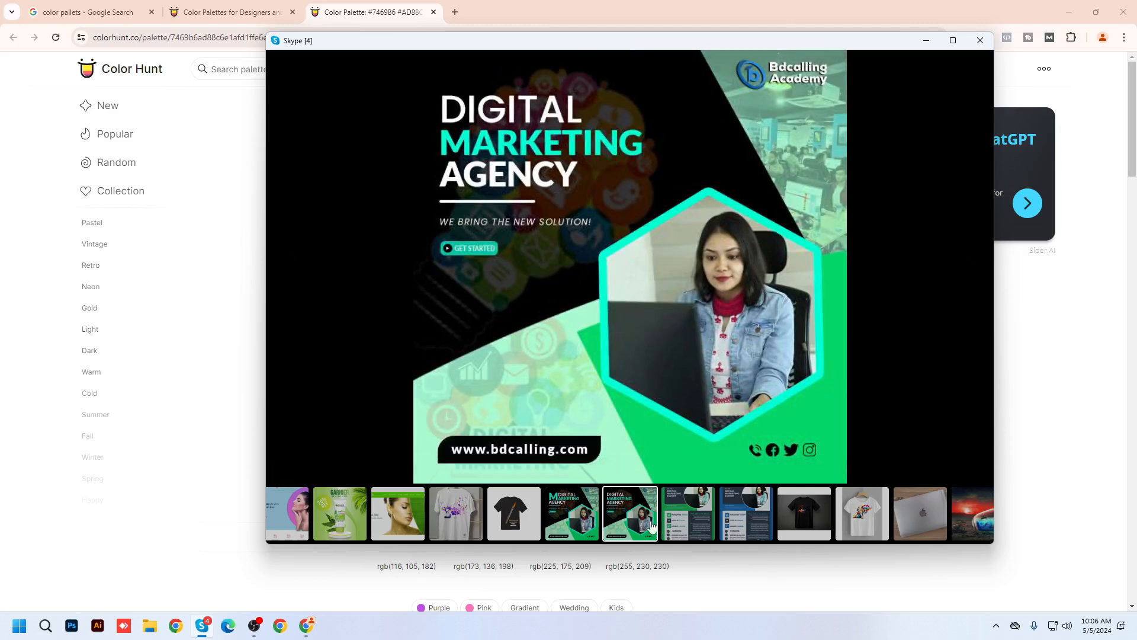
left_click(579, 510)
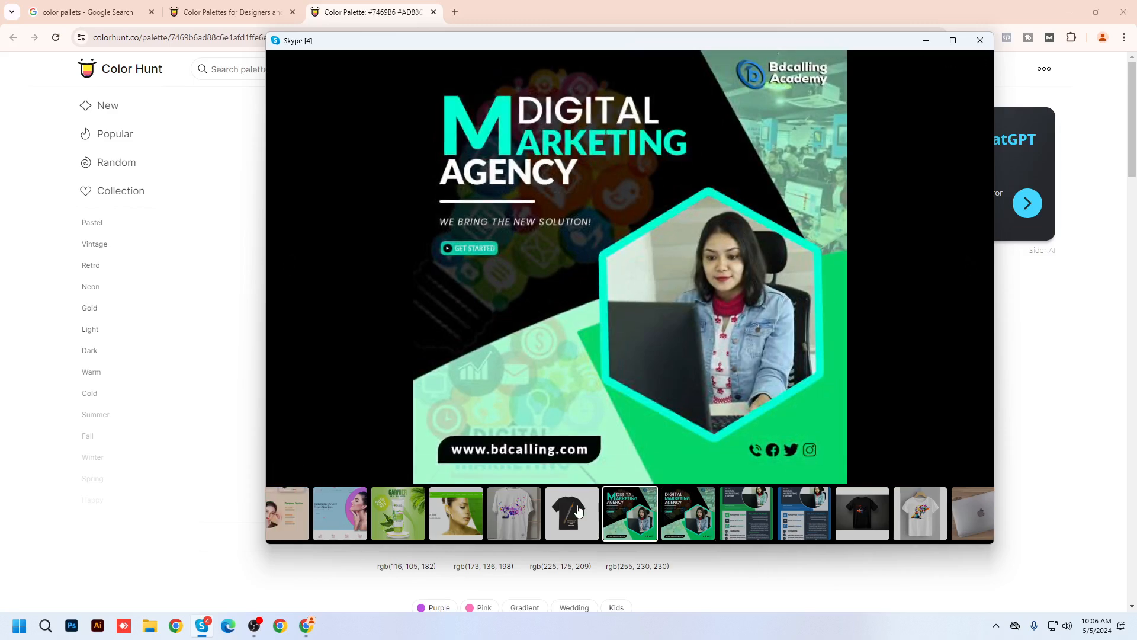
left_click(696, 528)
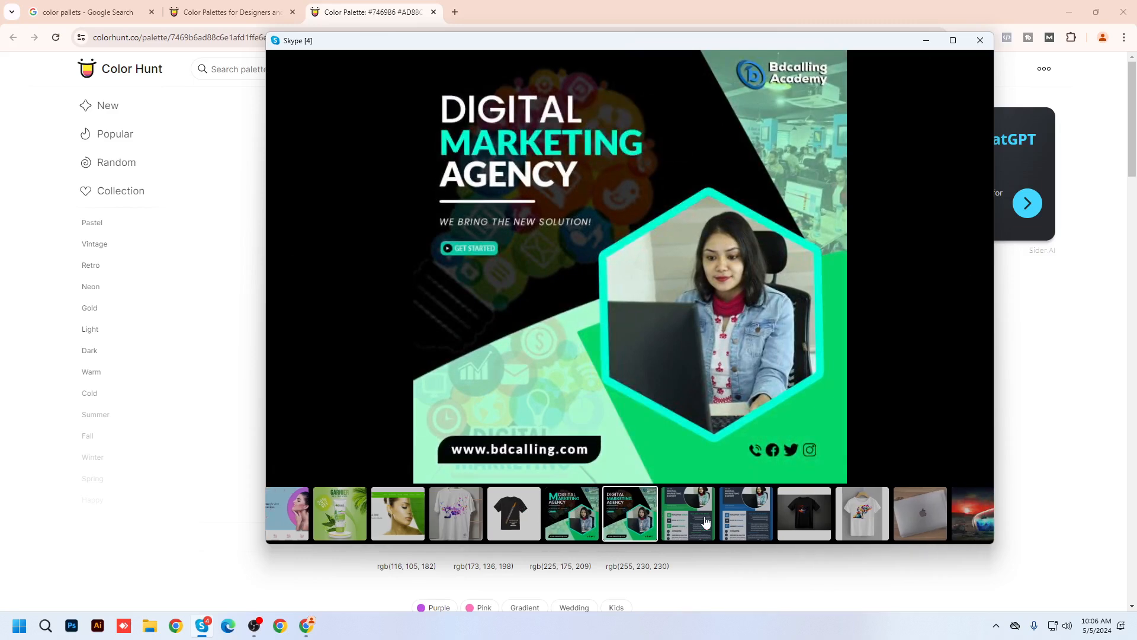
View the green and blue Digital Marketing Expert flyers, followed by the black T-shirt mockup with the eye print.
left_click(699, 519)
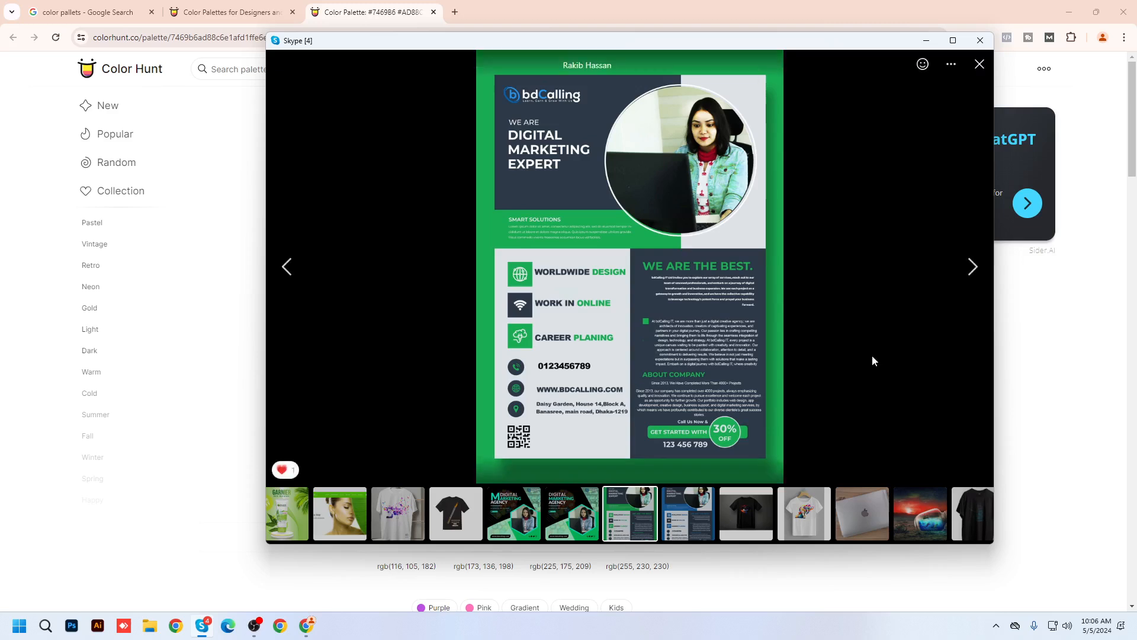
left_click(687, 524)
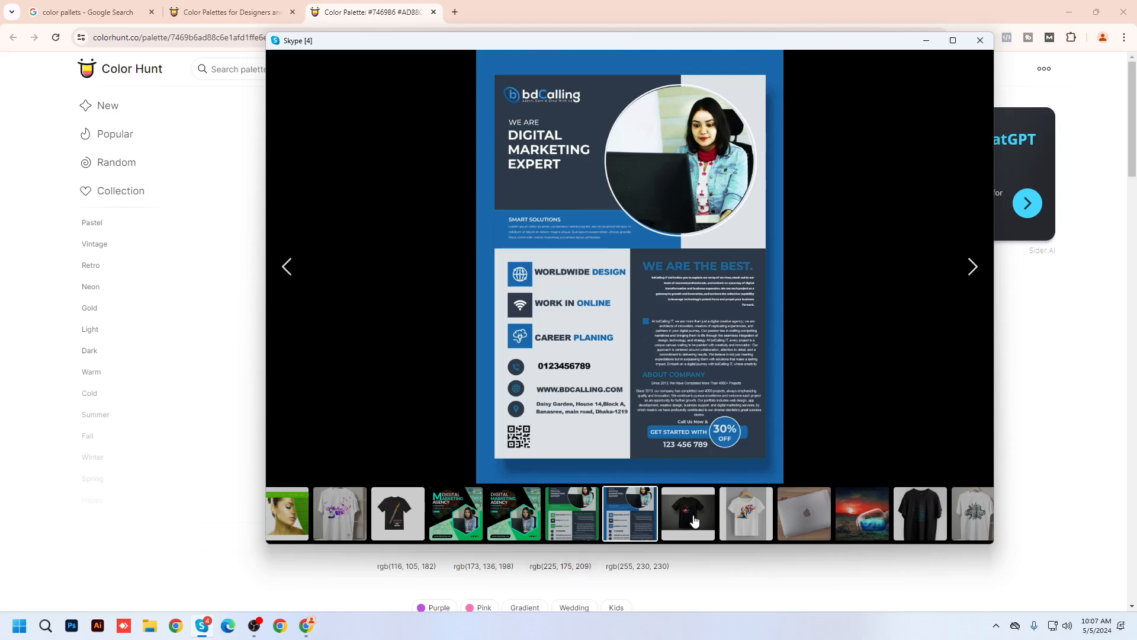
left_click(691, 526)
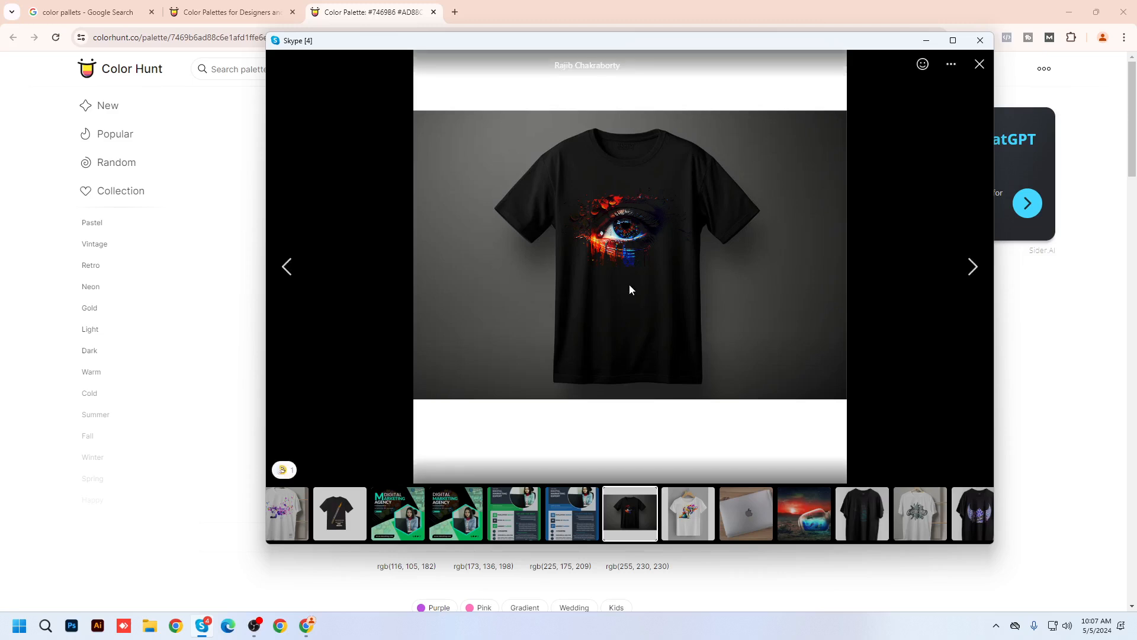
Examine the eye print on the black T-shirt mockup up close and return to the full image.
double_click(628, 231)
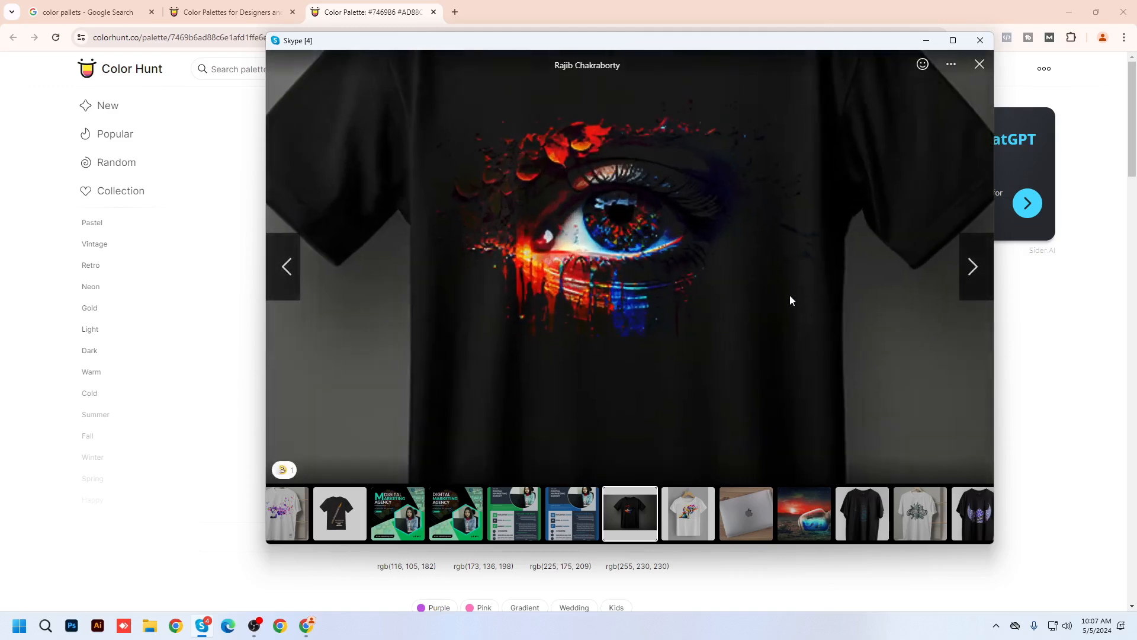
left_click_drag(619, 226, 630, 286)
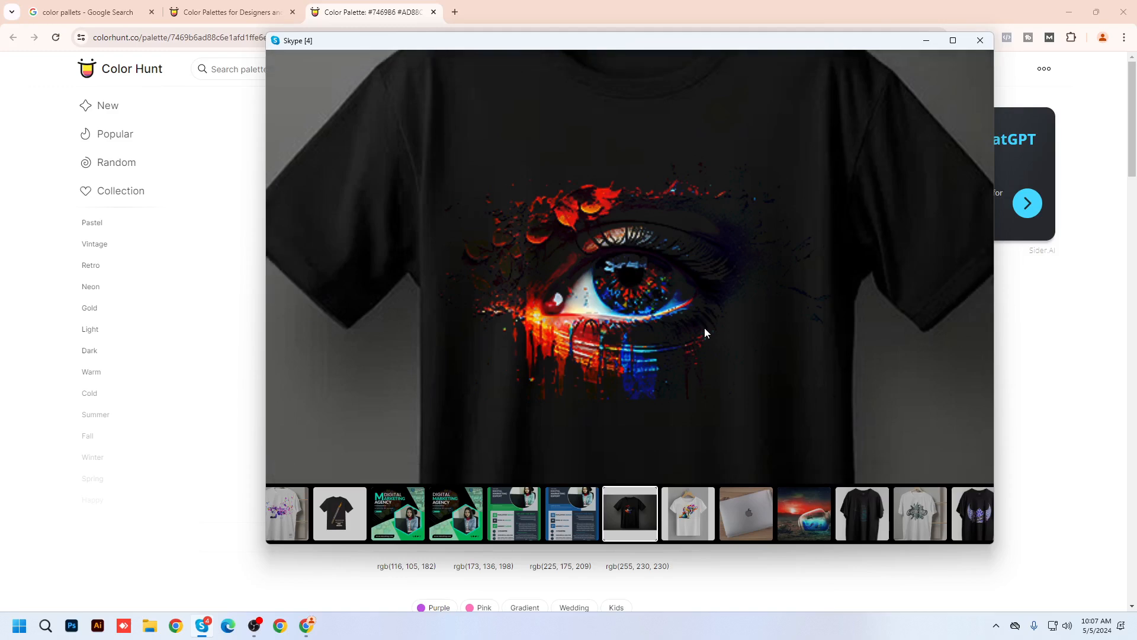
left_click(674, 322)
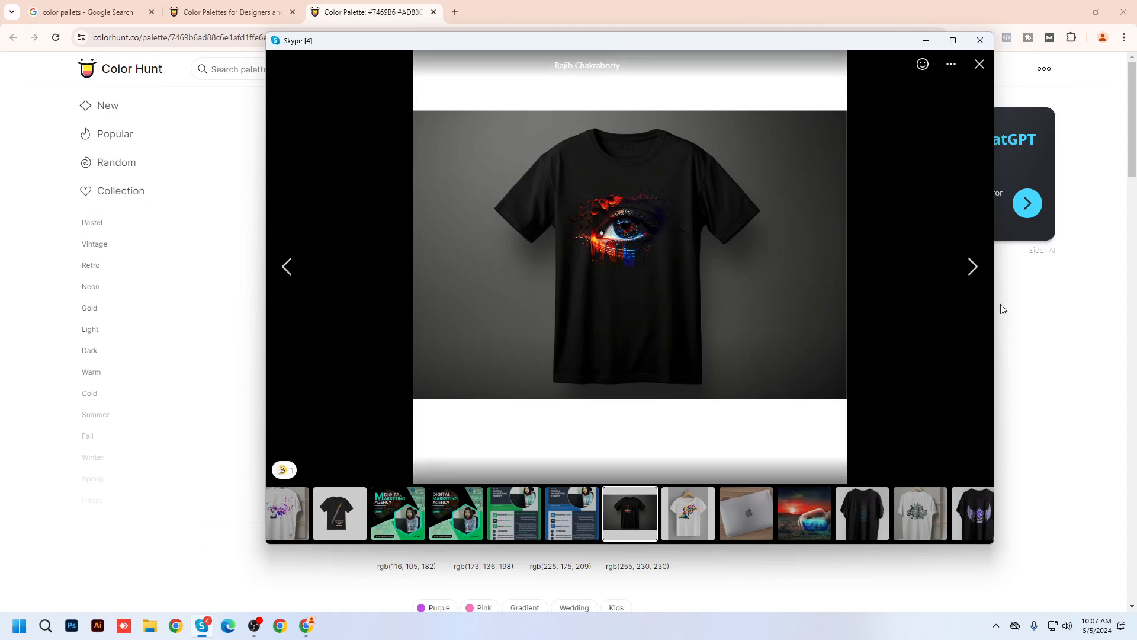
View the white T-shirt with the colorful light bulb and inspect the corner edge of its print up close.
left_click(973, 267)
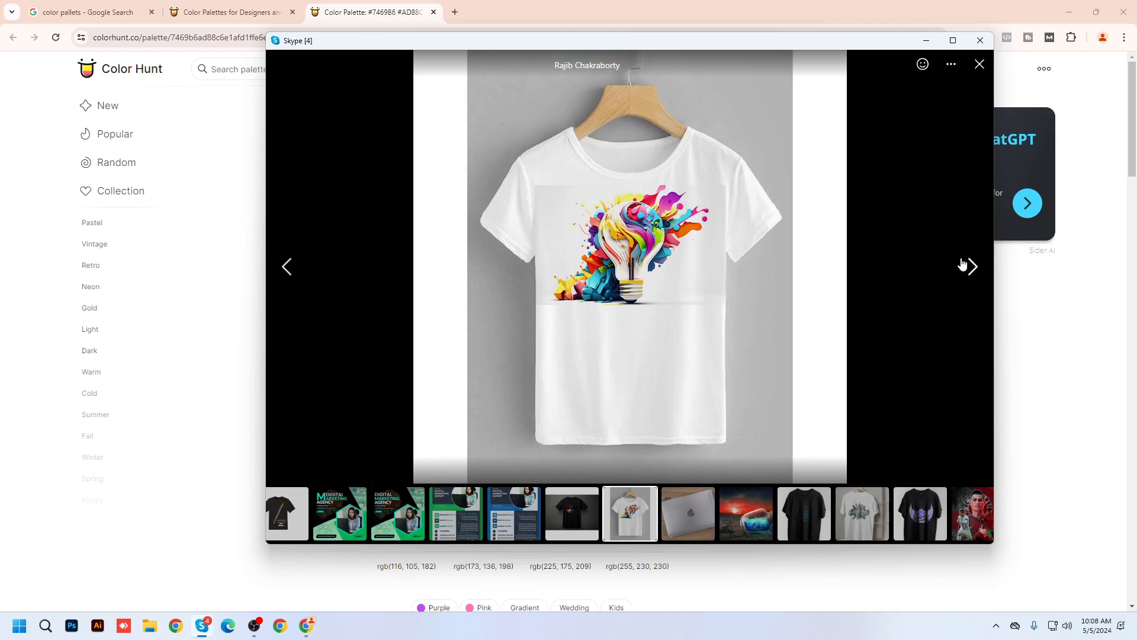
double_click(546, 187)
left_click_drag(567, 215, 630, 273)
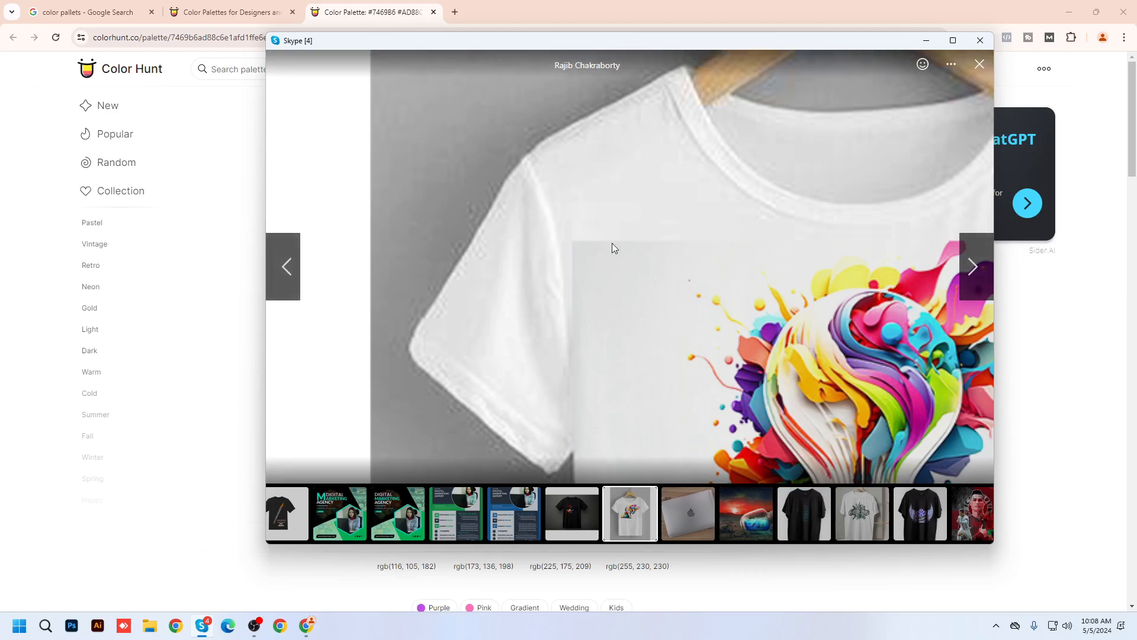
double_click(665, 309)
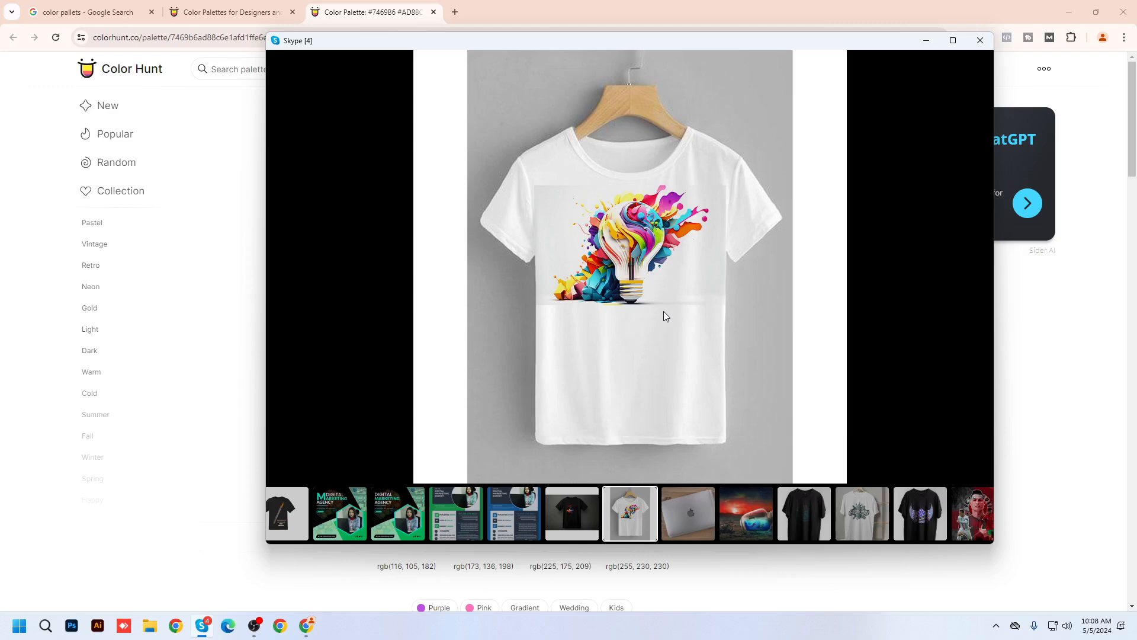
View the silver laptop mockup, examining its Apple logo up close and the whole composition.
left_click(687, 520)
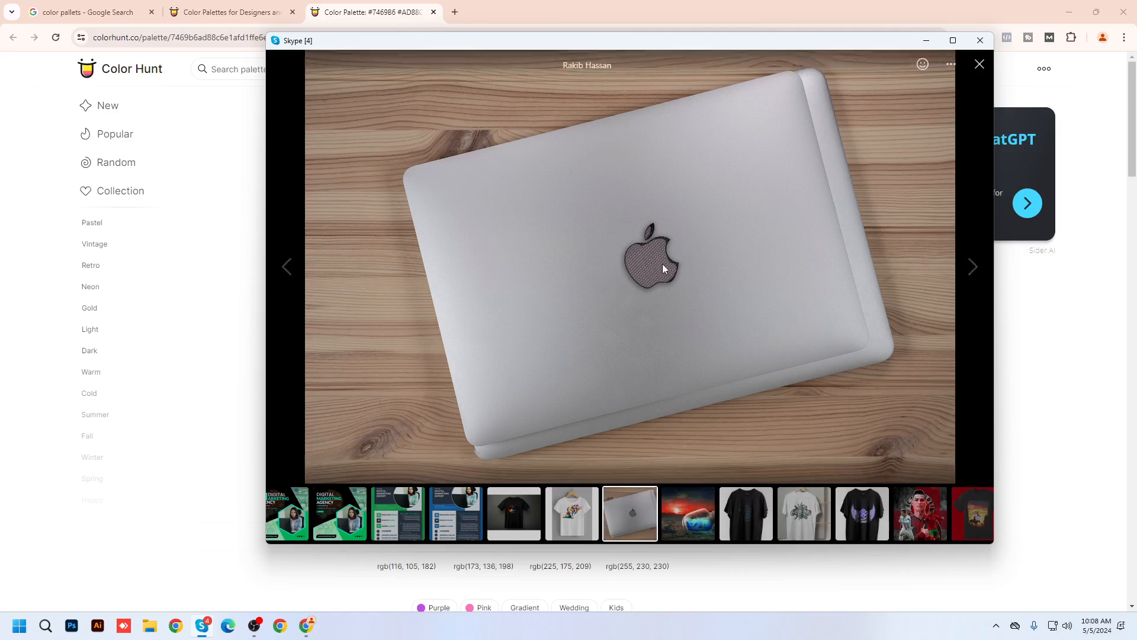
double_click(643, 266)
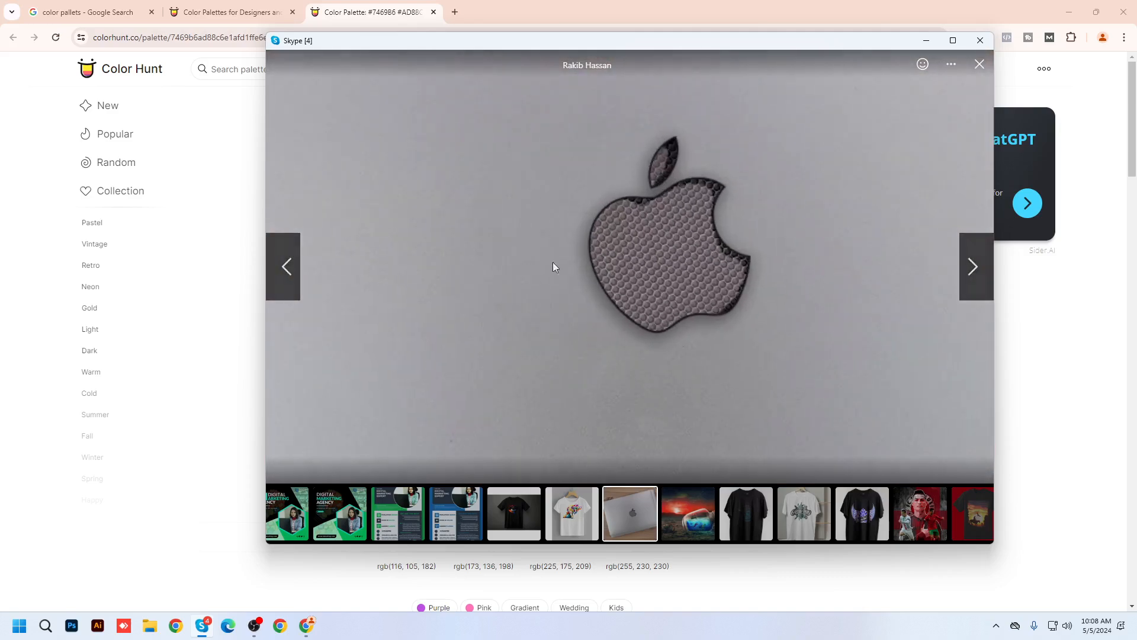
double_click(755, 227)
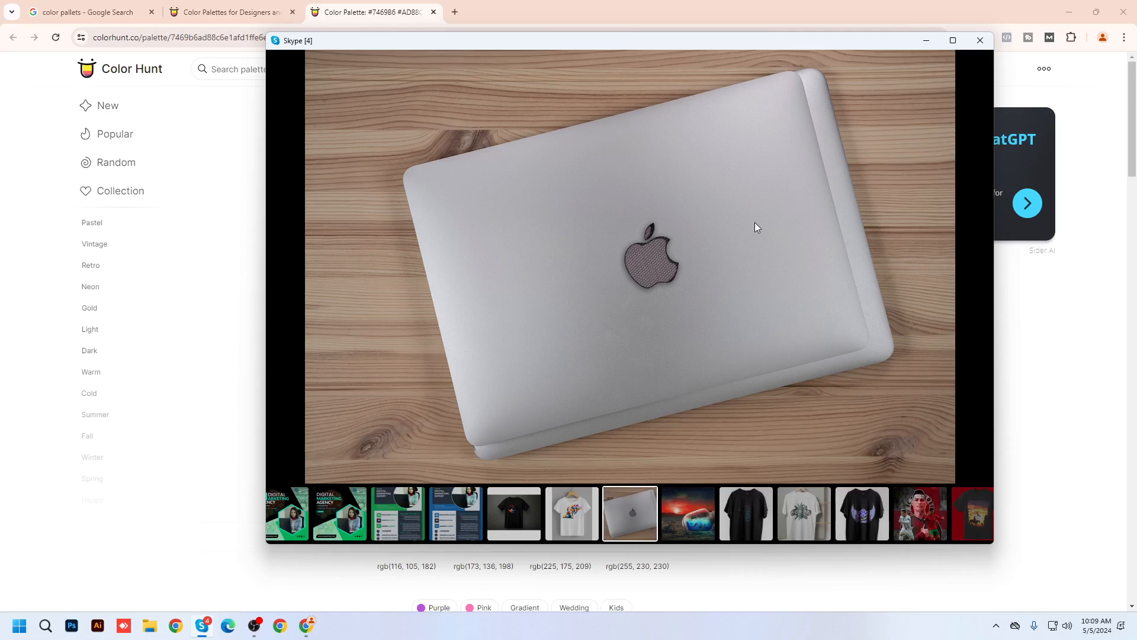
mouse_move(830, 206)
mouse_move(883, 186)
mouse_move(652, 299)
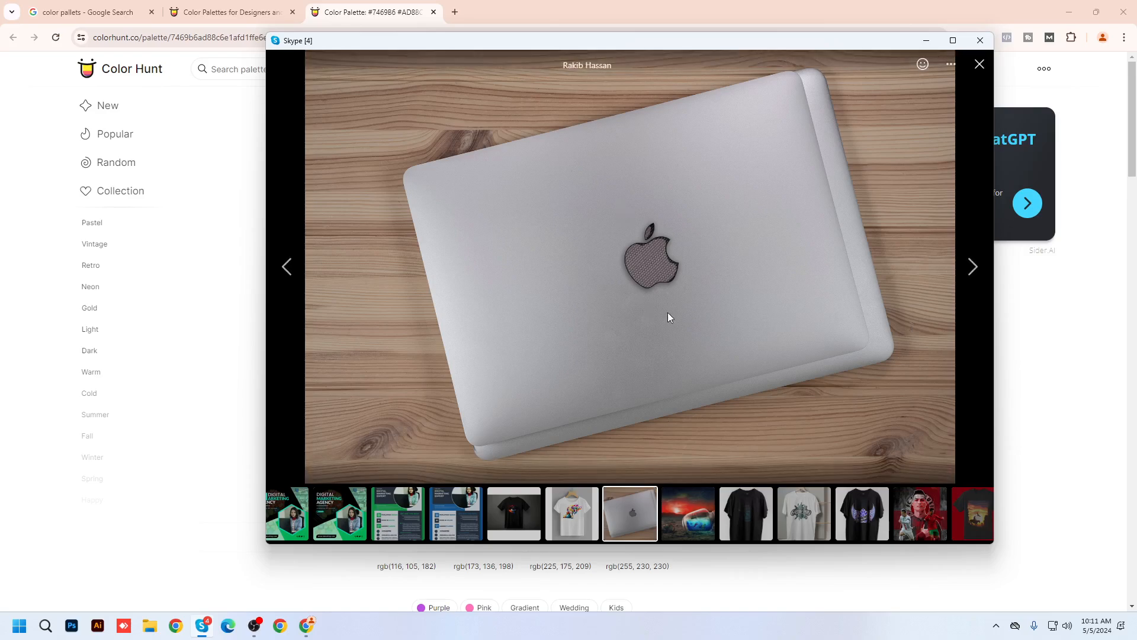
Re-inspect the honeycomb texture and dark edges of the laptop's Apple logo, alternating between close-up and full view.
left_click(655, 271)
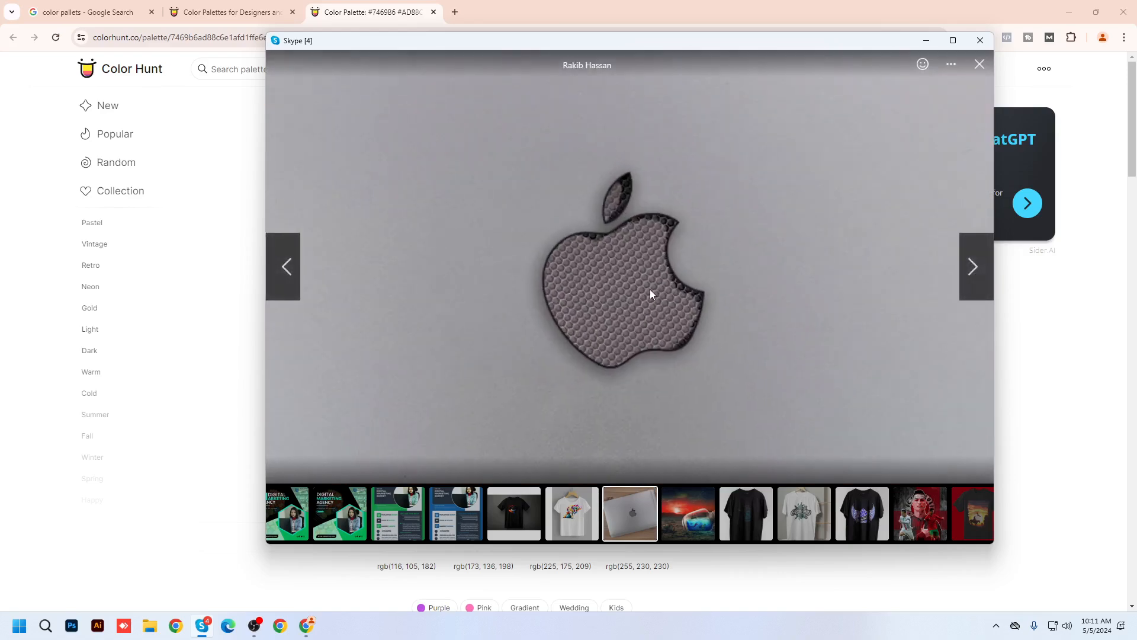
left_click(644, 288)
left_click(649, 233)
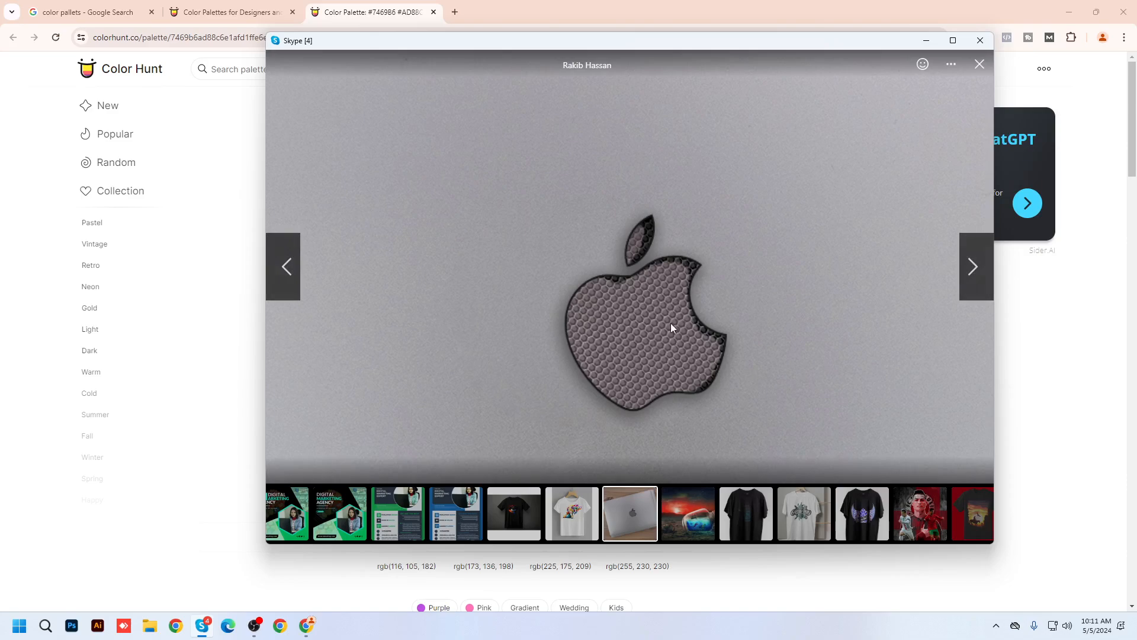
scroll(670, 322, "down", 5)
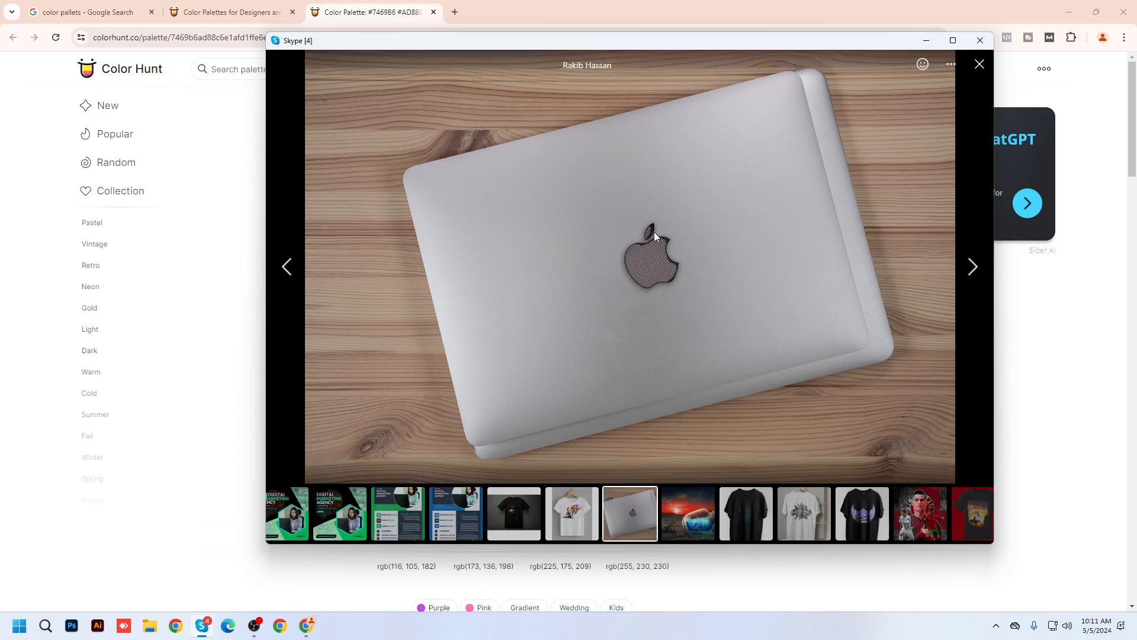
scroll(644, 271, "up", 5)
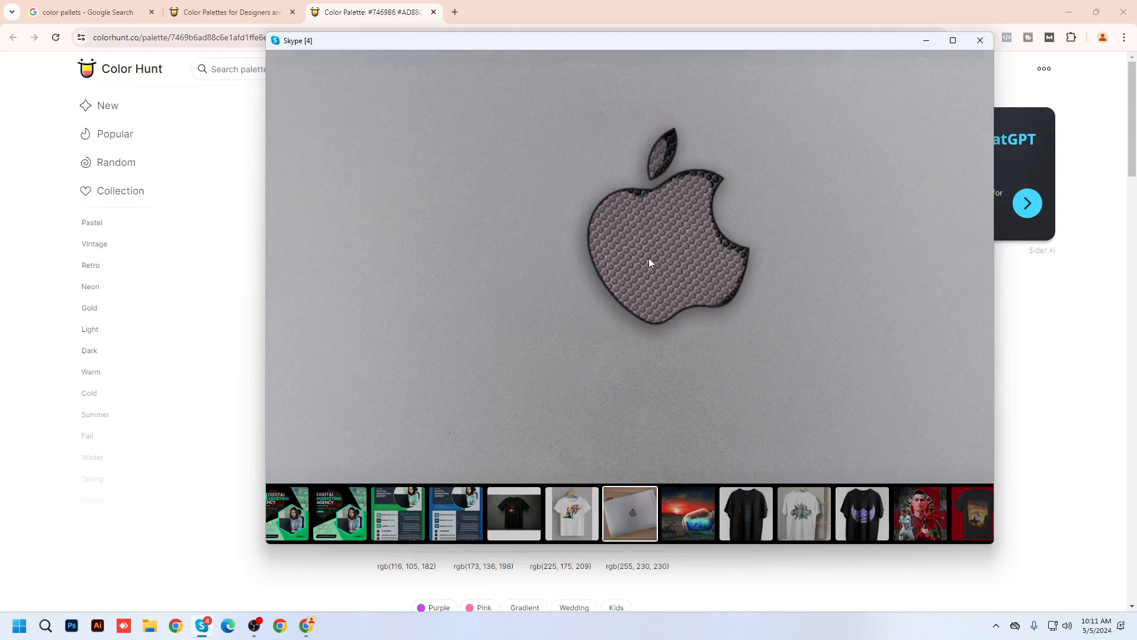
left_click_drag(661, 243, 639, 269)
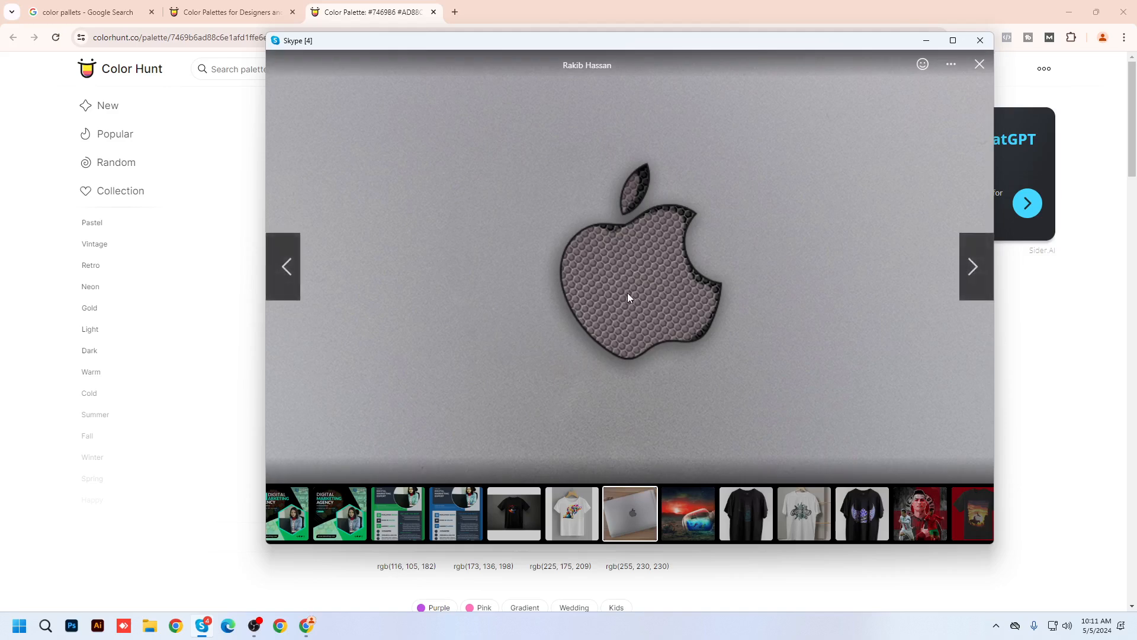
scroll(627, 293, "down", 5)
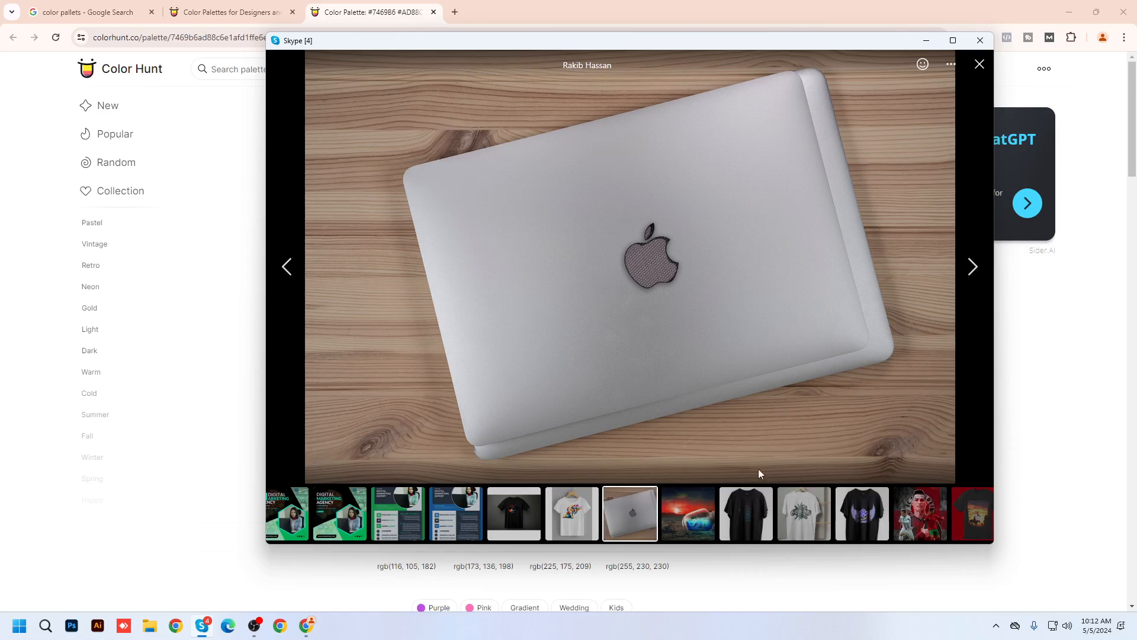
View the red sunset composite, examining the glass bottle with the ship and its cork.
left_click(693, 521)
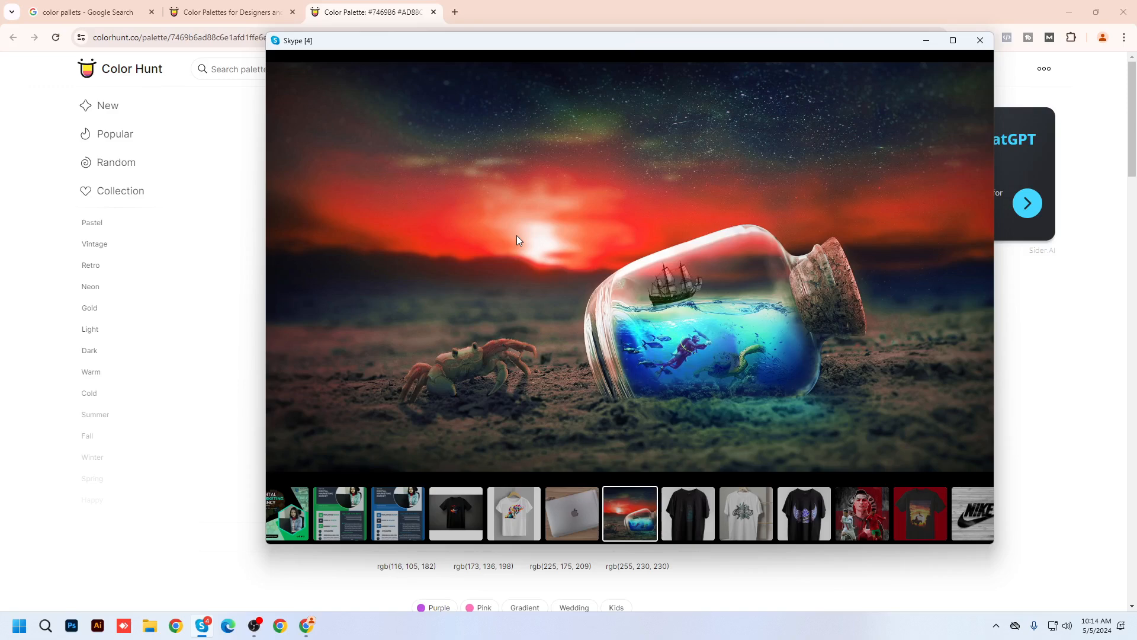
mouse_move(698, 322)
mouse_move(835, 277)
mouse_move(869, 318)
View the black T-shirt with the blue hand emblem and inspect its print up close.
left_click(688, 531)
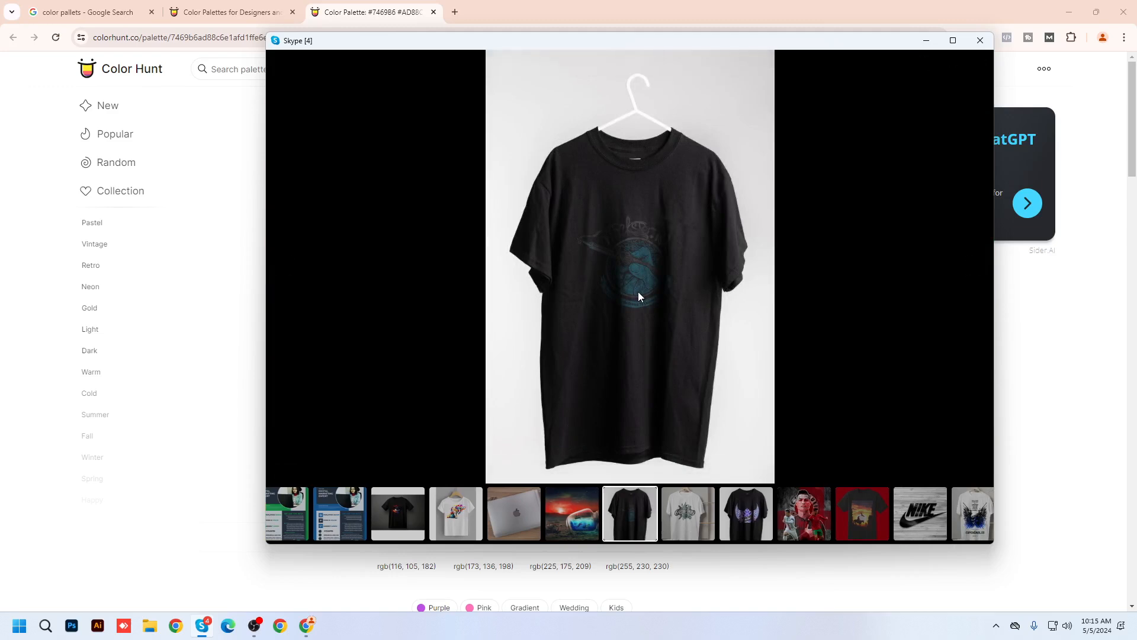
left_click(608, 275)
left_click_drag(703, 300, 617, 322)
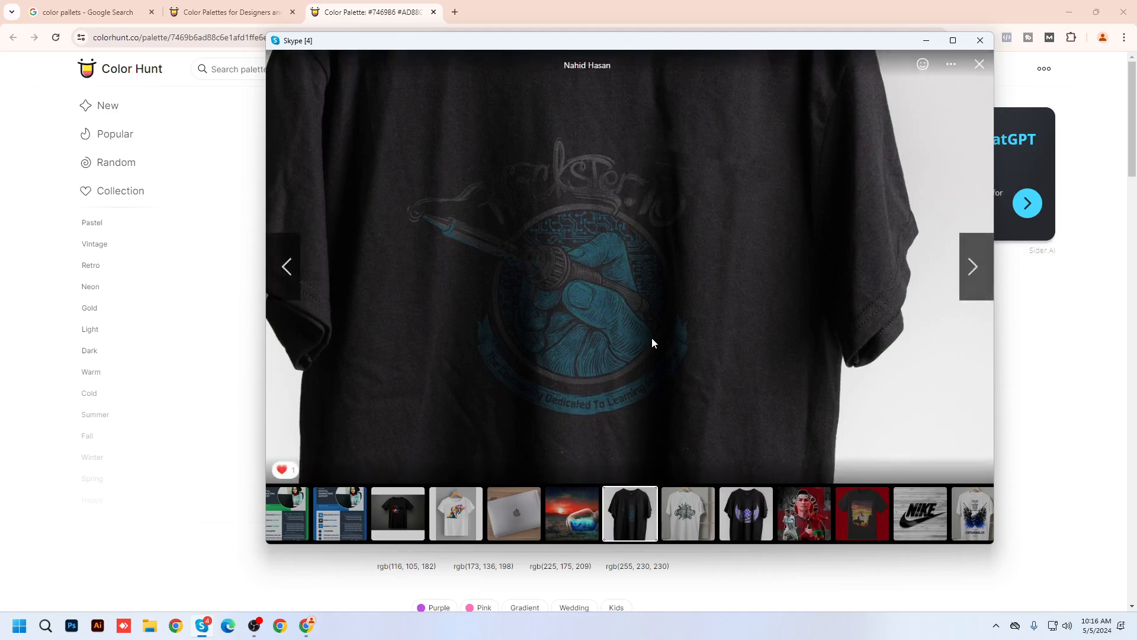
left_click(600, 284)
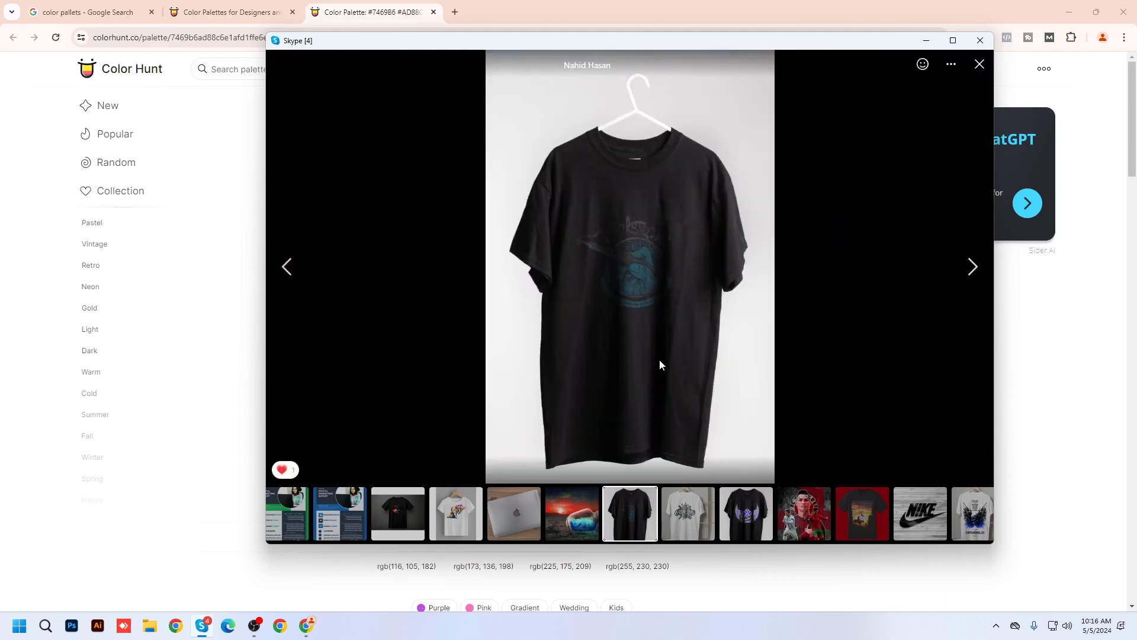
View the white "Attraction Sign and Design" T-shirt and inspect its lettering artwork up close.
left_click(689, 513)
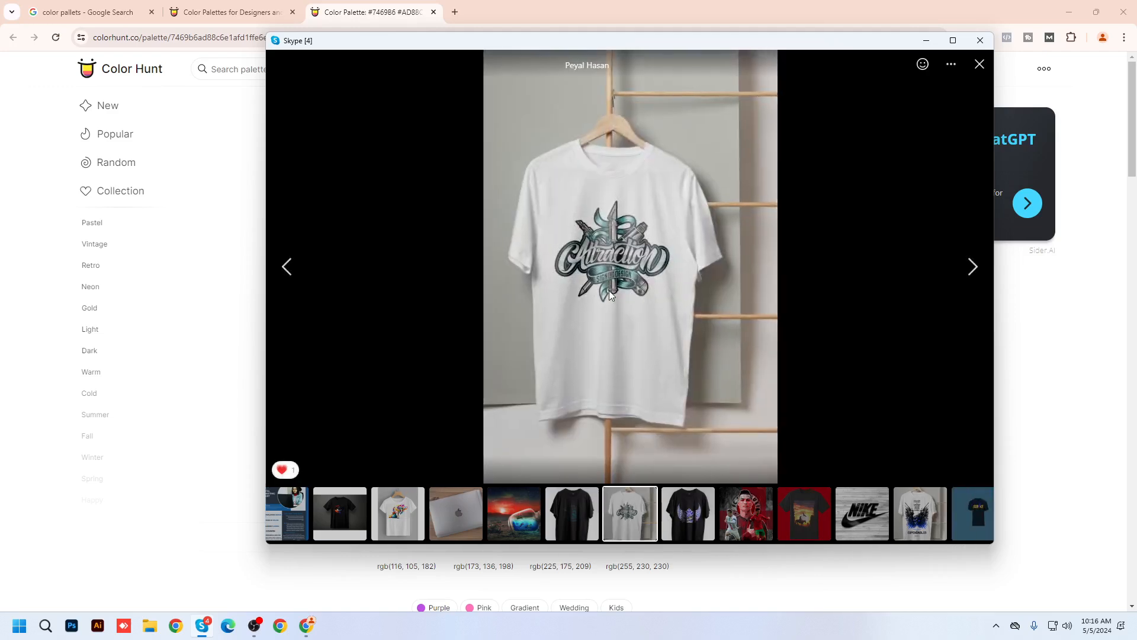
left_click(608, 291)
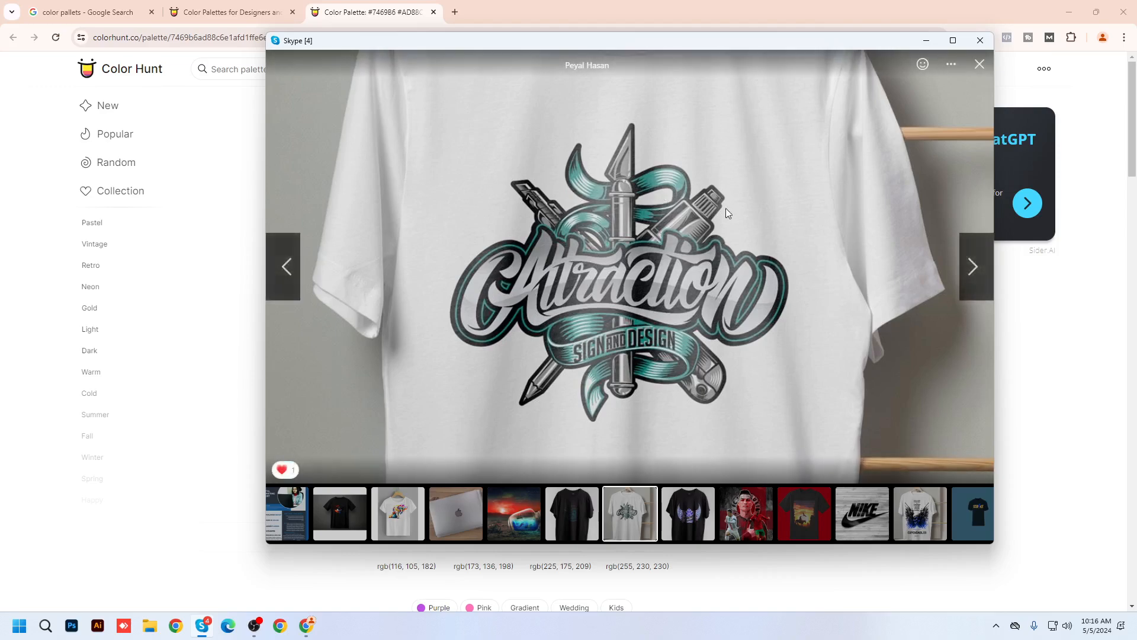
double_click(640, 278)
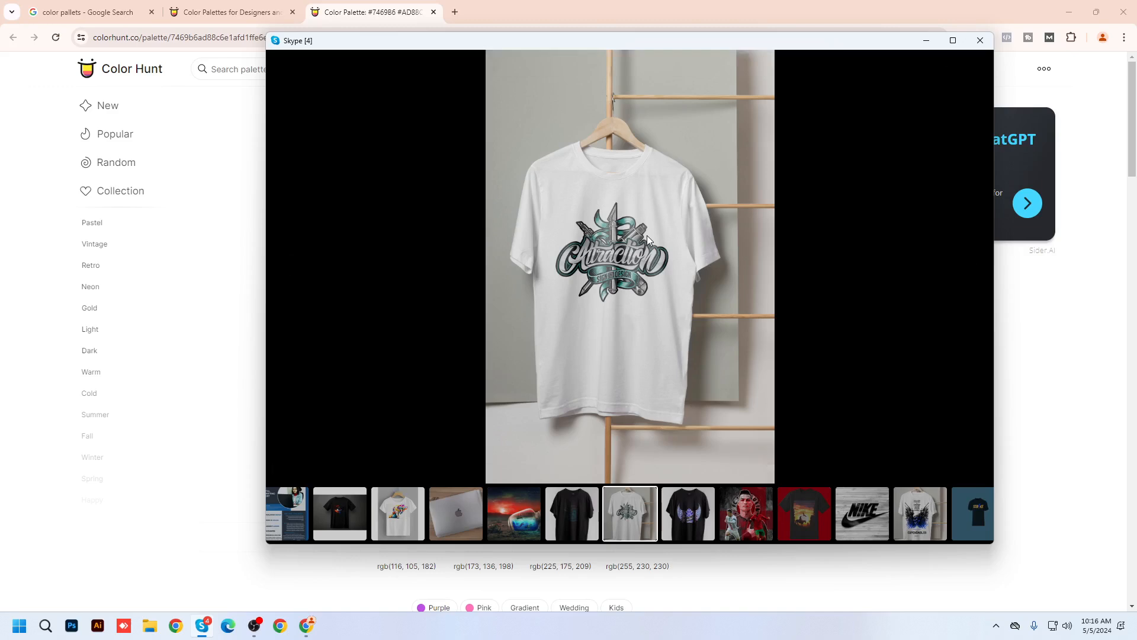
View the black T-shirt with the winged lotus print, followed by the red and black footballer poster.
left_click(687, 522)
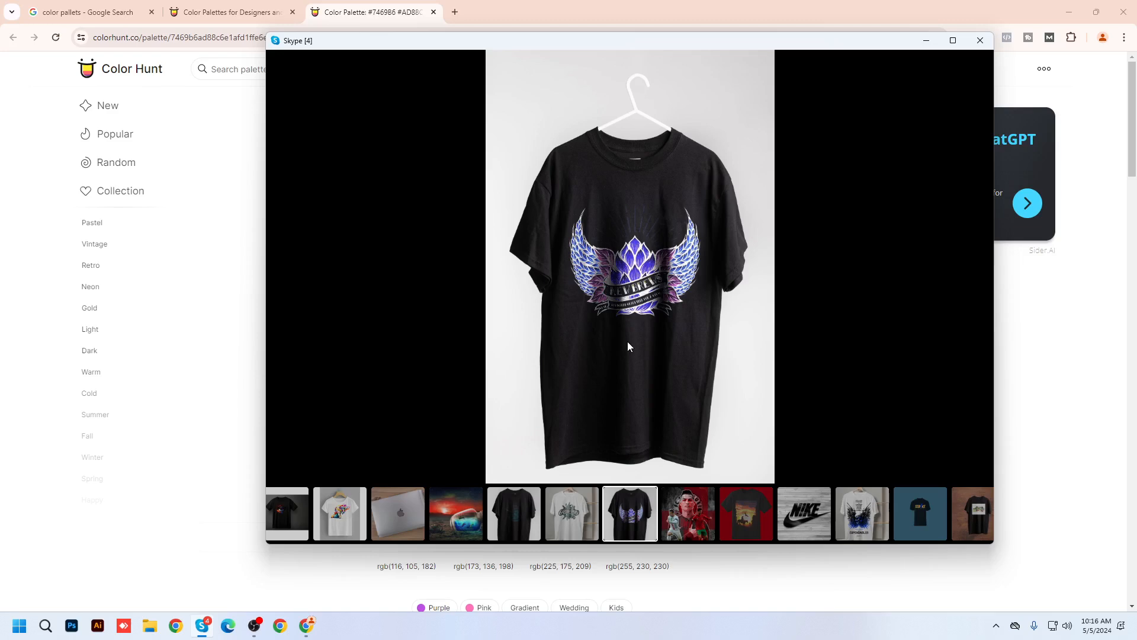
left_click(696, 518)
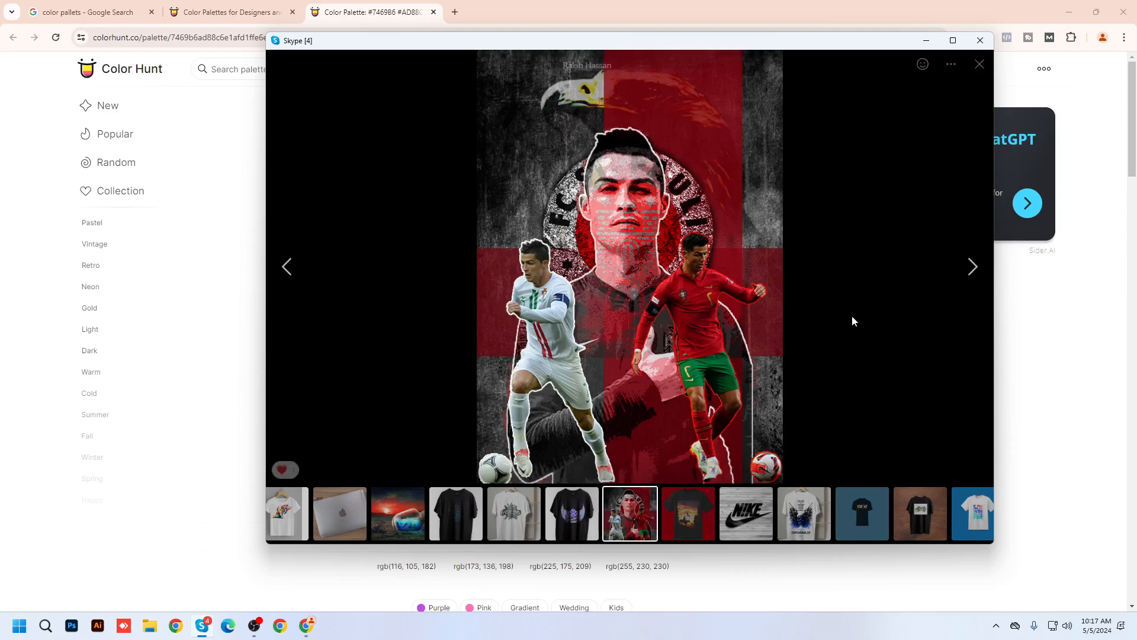
Look back and forth between the T-shirt with the horse rider at sunset and the Nike logo on wooden planks.
left_click(679, 524)
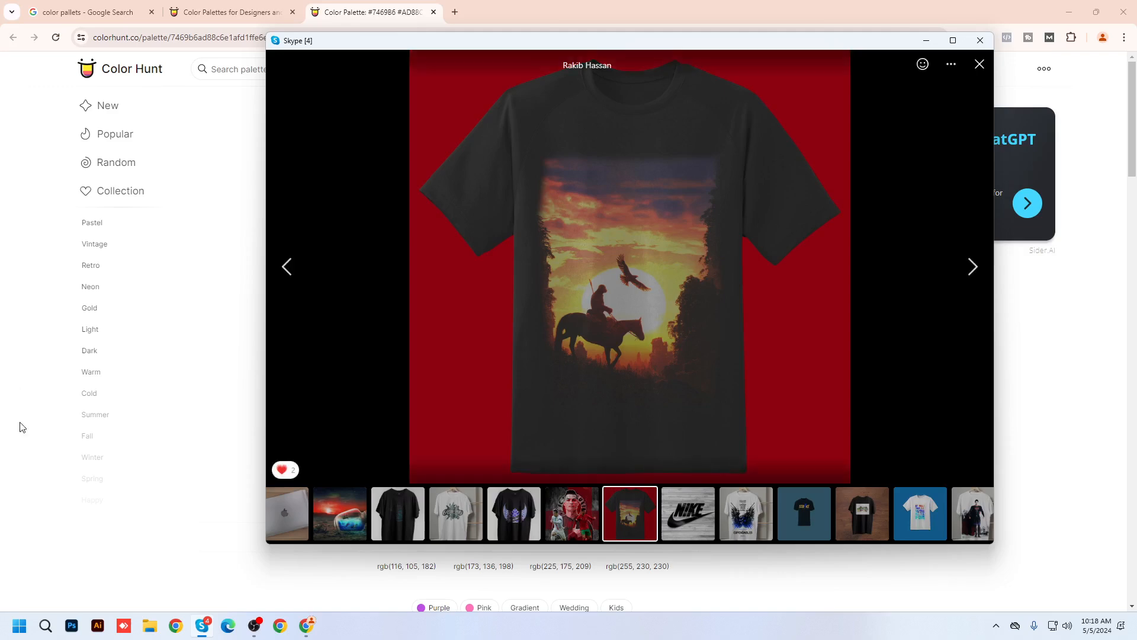
key("Right")
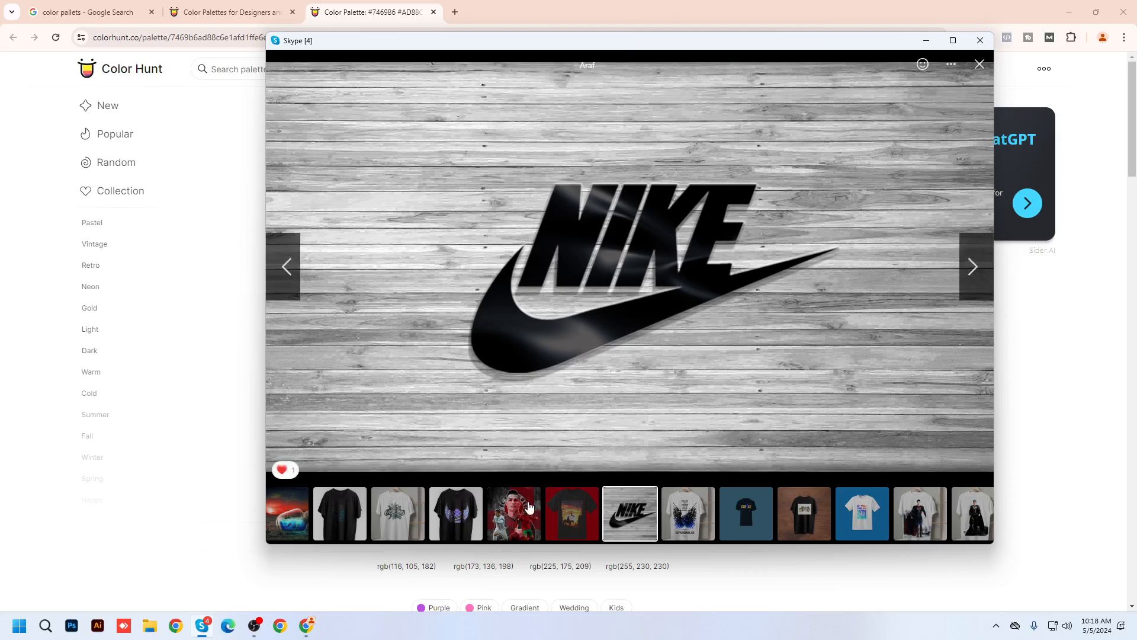
left_click(571, 514)
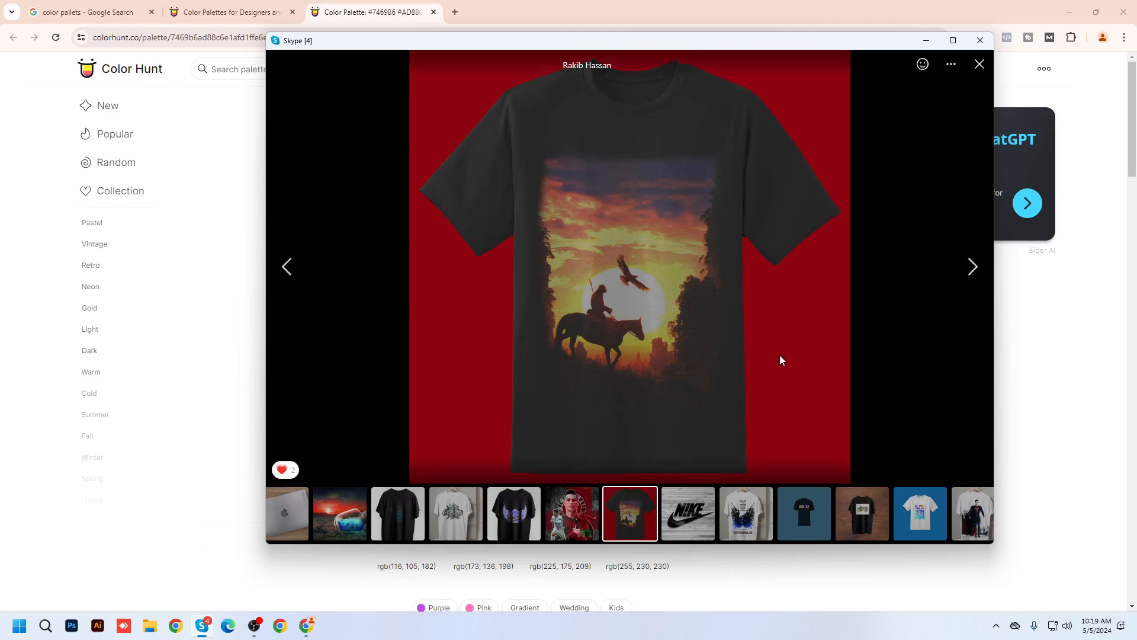
left_click(681, 521)
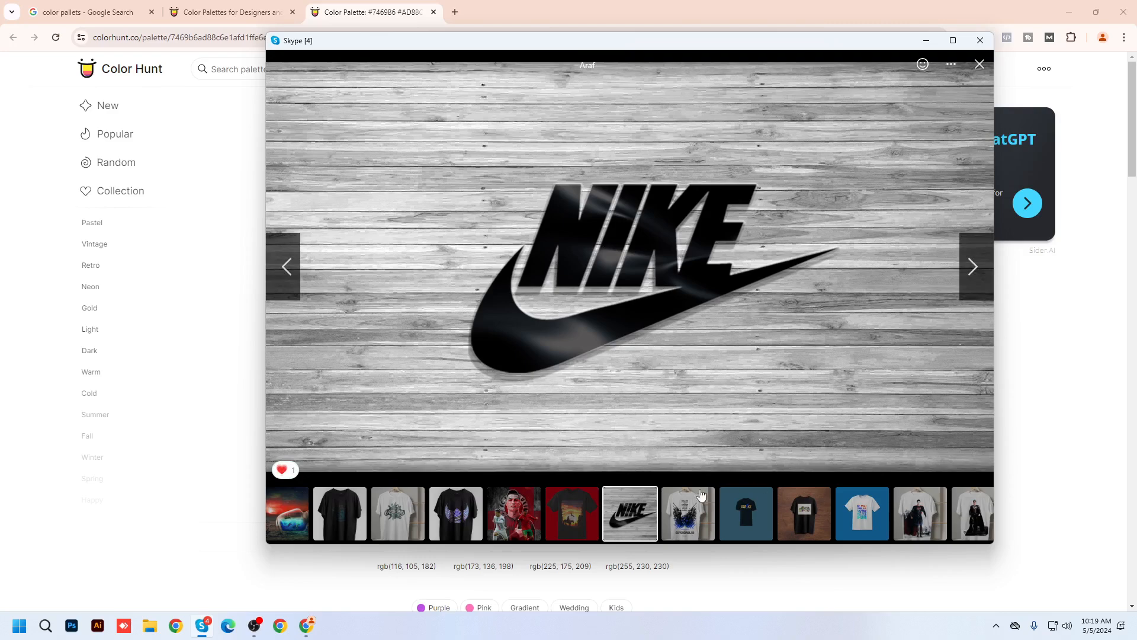
View the white "The Expendables" T-shirt and inspect its skull, weapon wings and lettering up close.
left_click(687, 514)
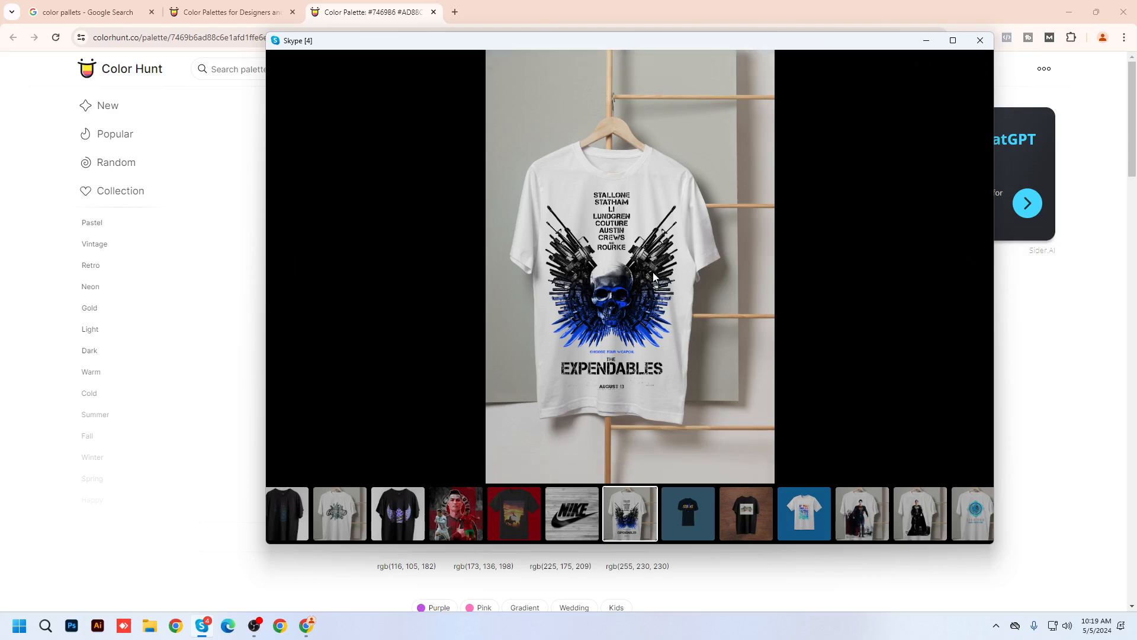
scroll(581, 303, "up", 3)
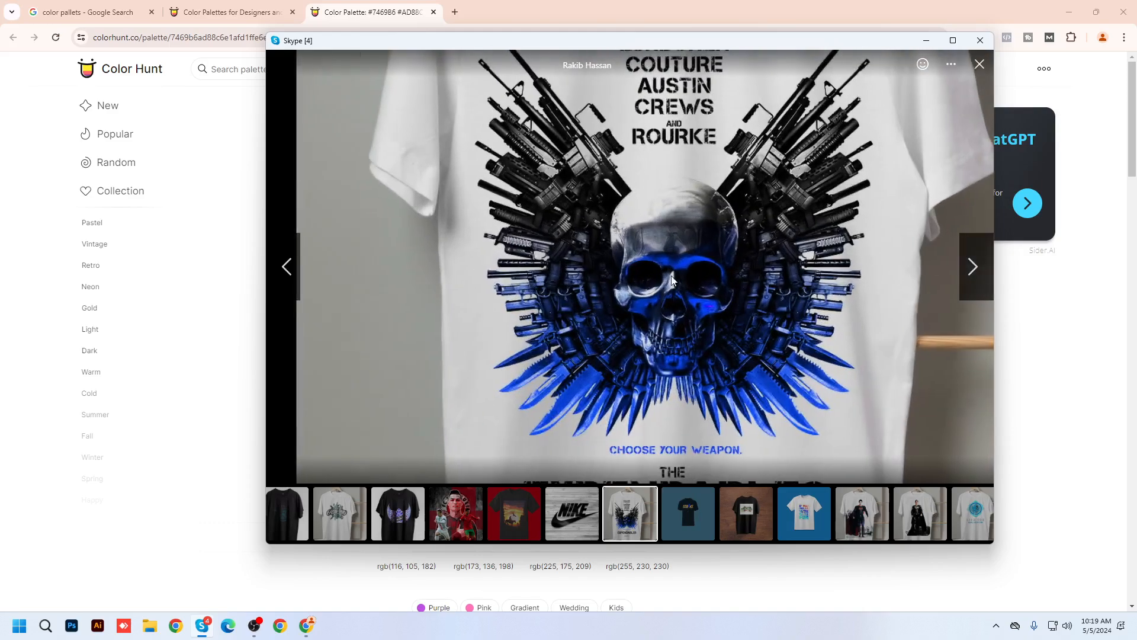
left_click_drag(702, 285, 669, 284)
left_click_drag(670, 213, 617, 138)
left_click_drag(617, 343, 643, 289)
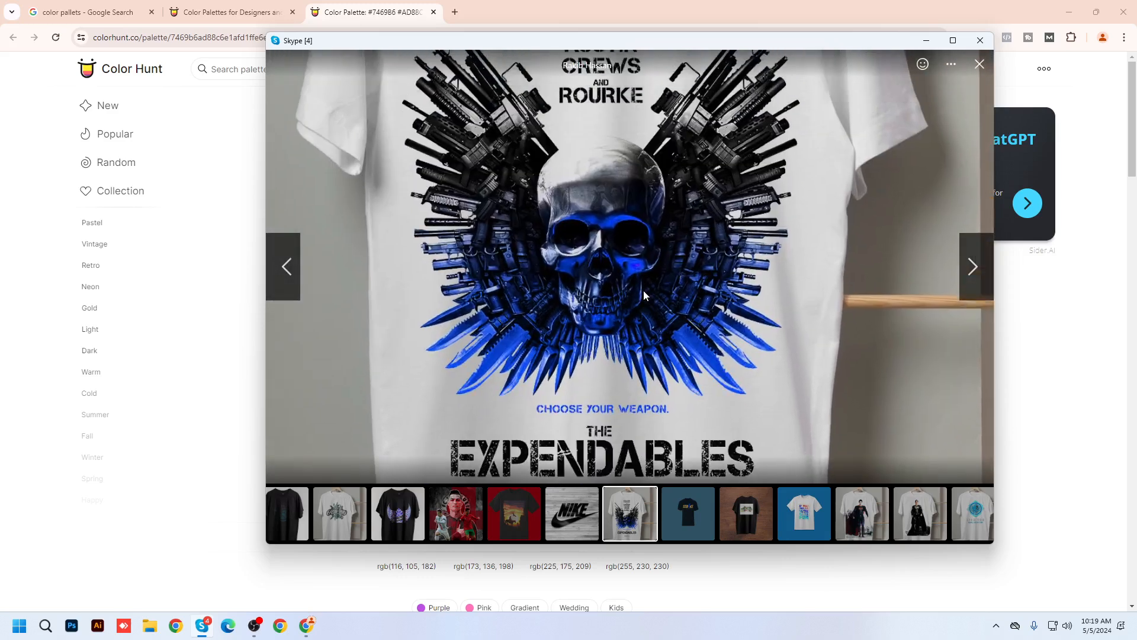
left_click(586, 248)
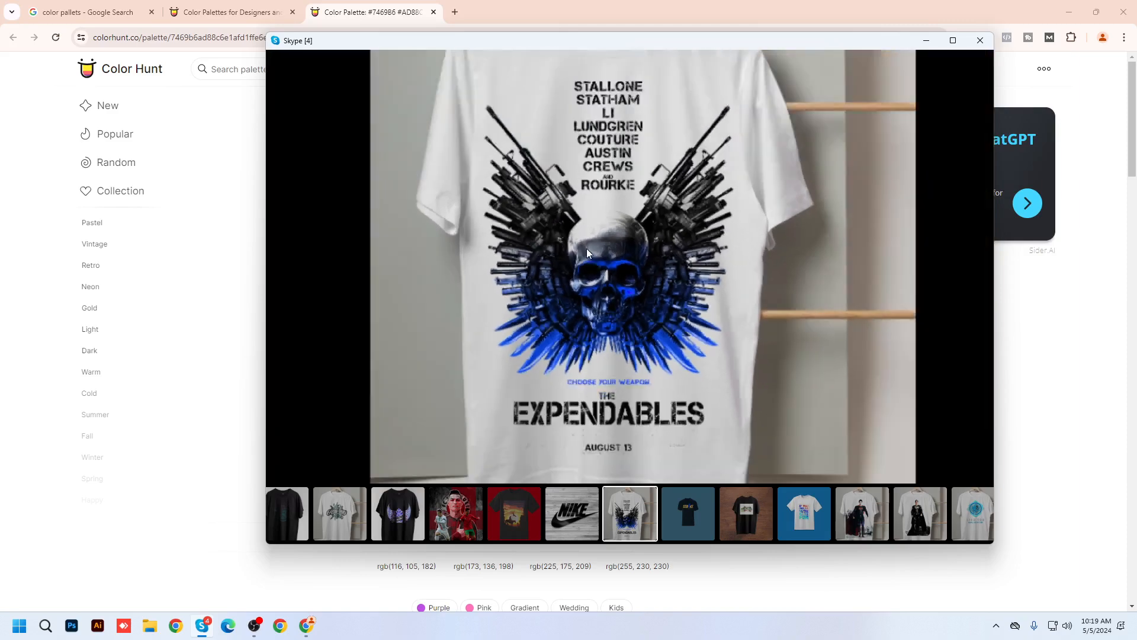
left_click(620, 318)
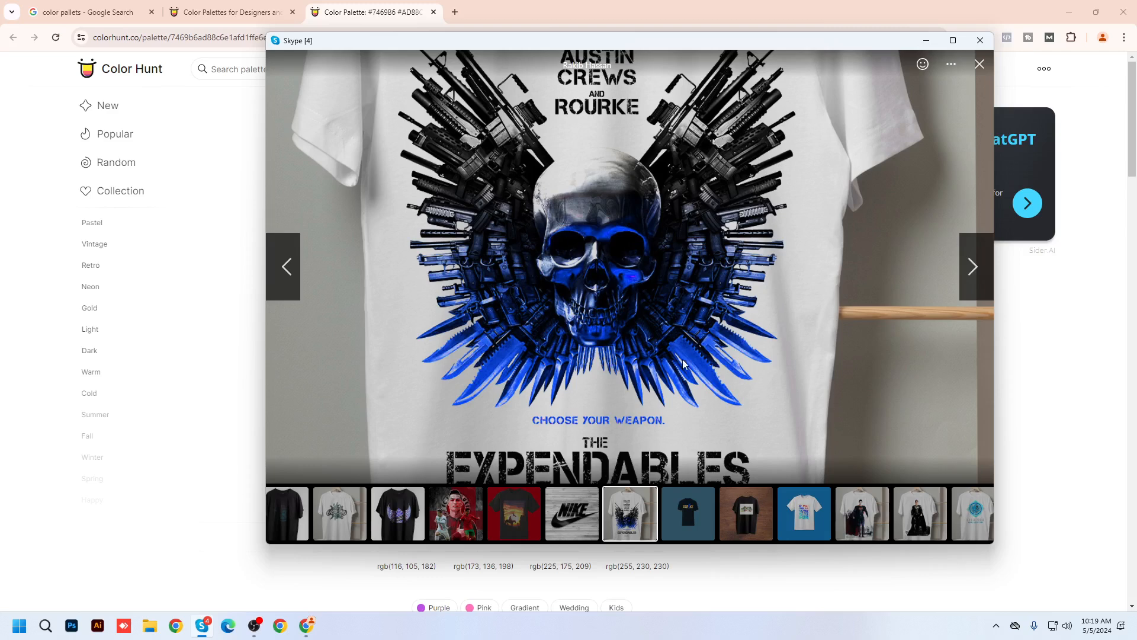
left_click(607, 280)
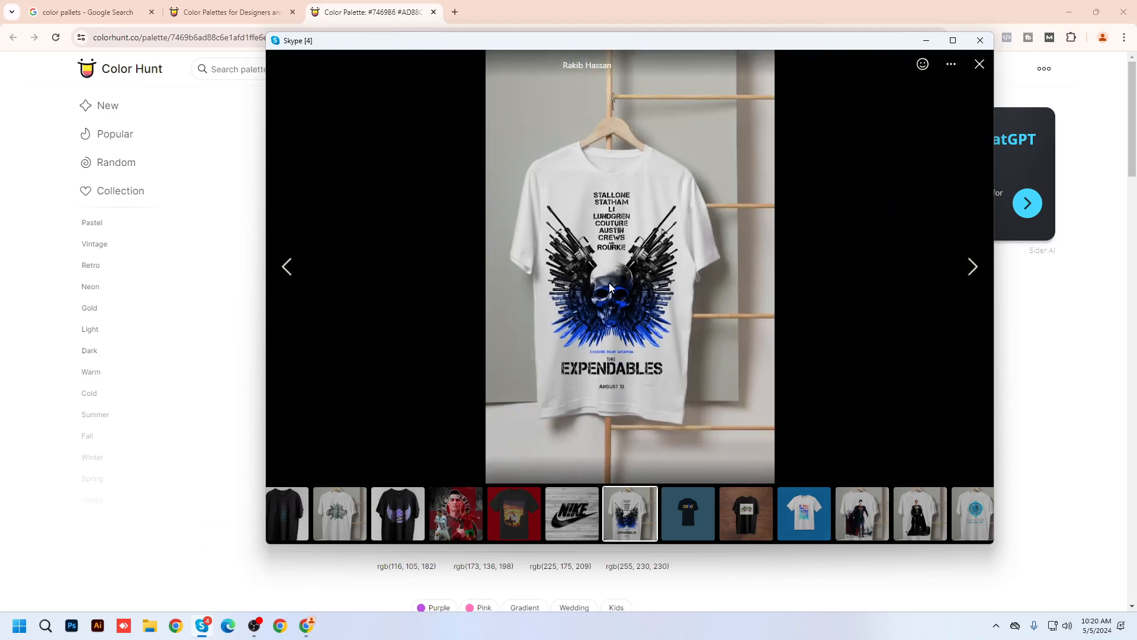
View the dark "Strike Print" T-shirt mockup and inspect its lightning-bolt lettering up close.
left_click(688, 533)
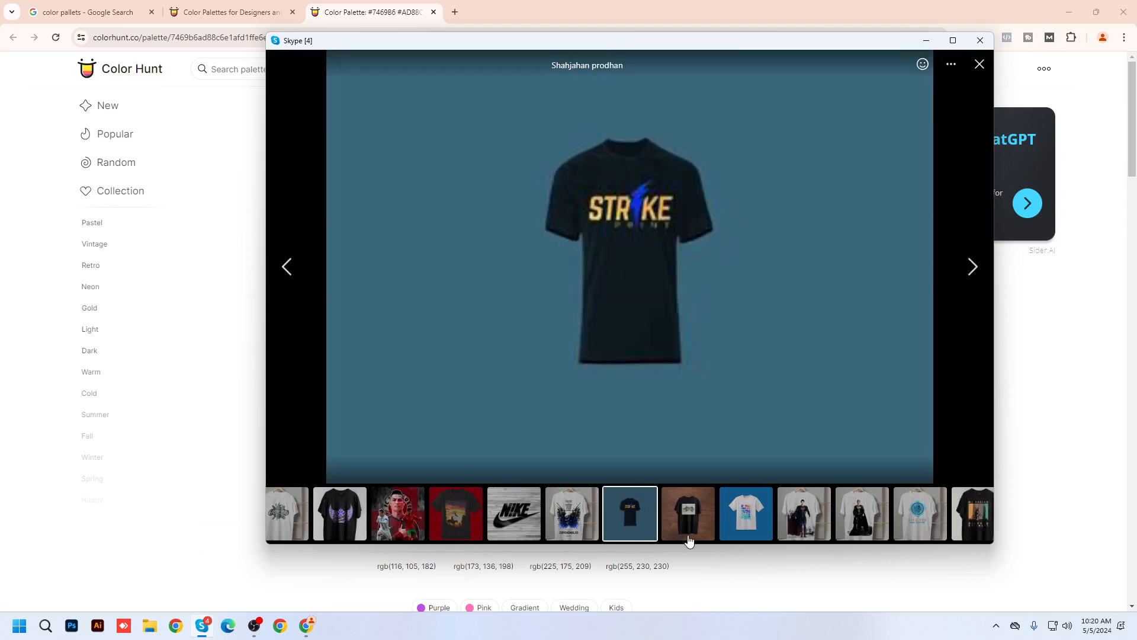
left_click(612, 197)
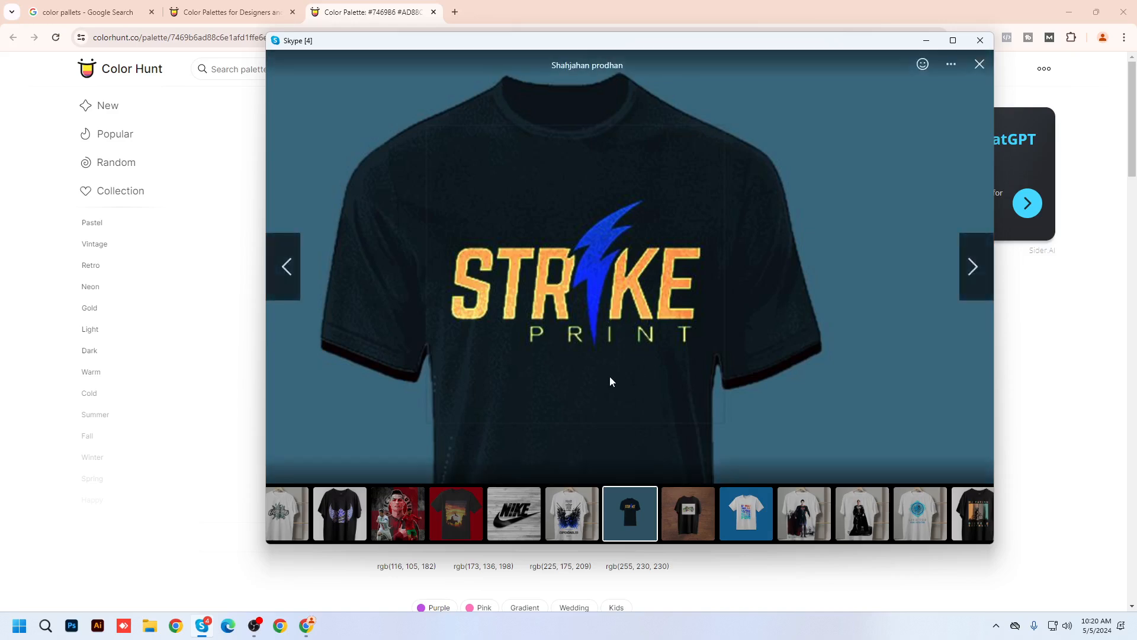
scroll(609, 376, "down", 5)
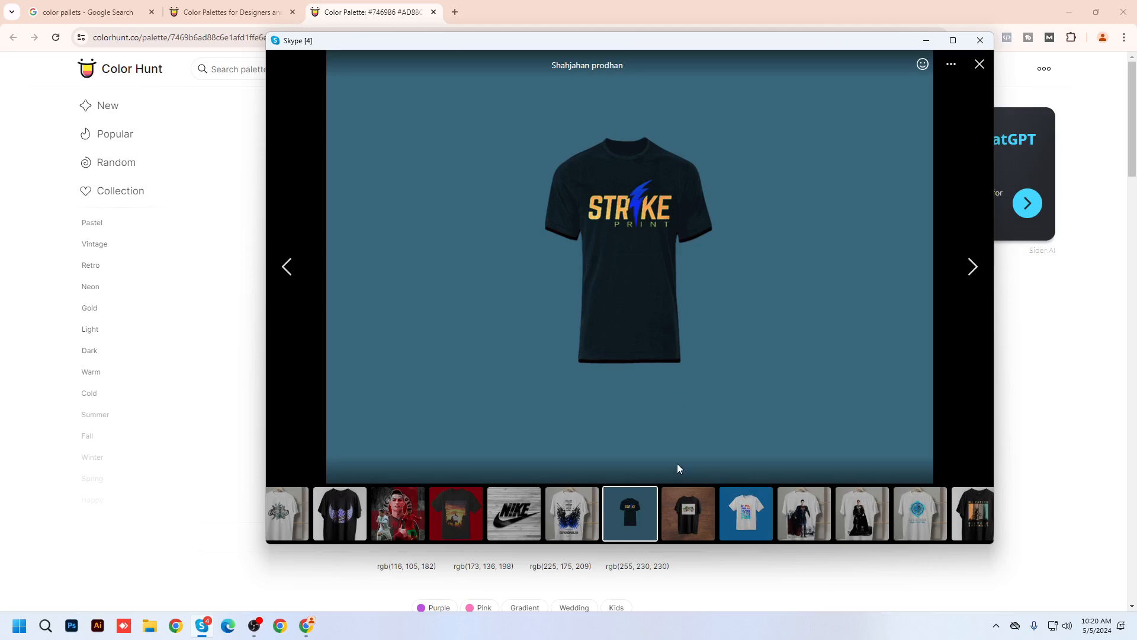
View the black T-shirt on the wooden background and inspect its white photo-collage print up close.
left_click(689, 516)
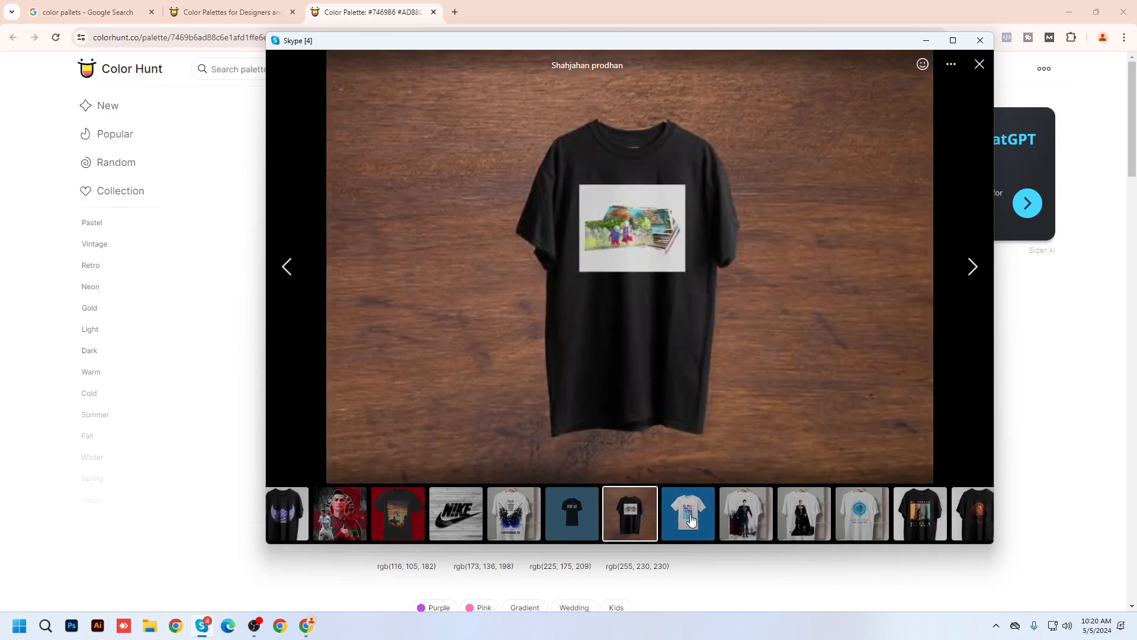
double_click(634, 252)
left_click_drag(730, 255, 749, 370)
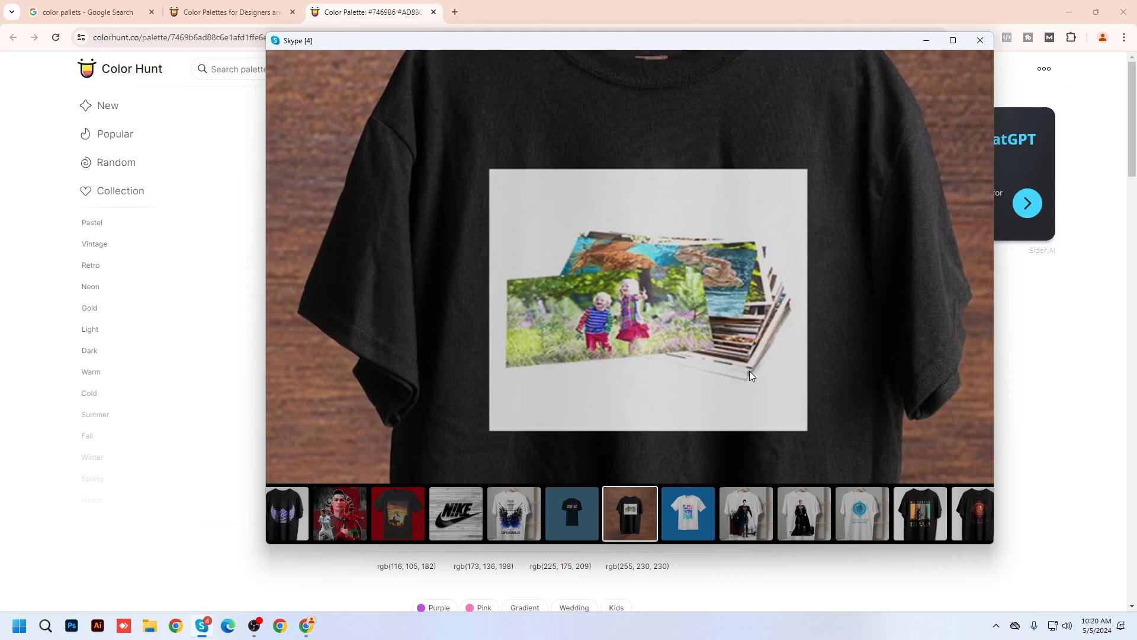
View the white "If You Obey All the Rules You Miss All the Fun" T-shirt and inspect its colorful lettering up close.
left_click(682, 522)
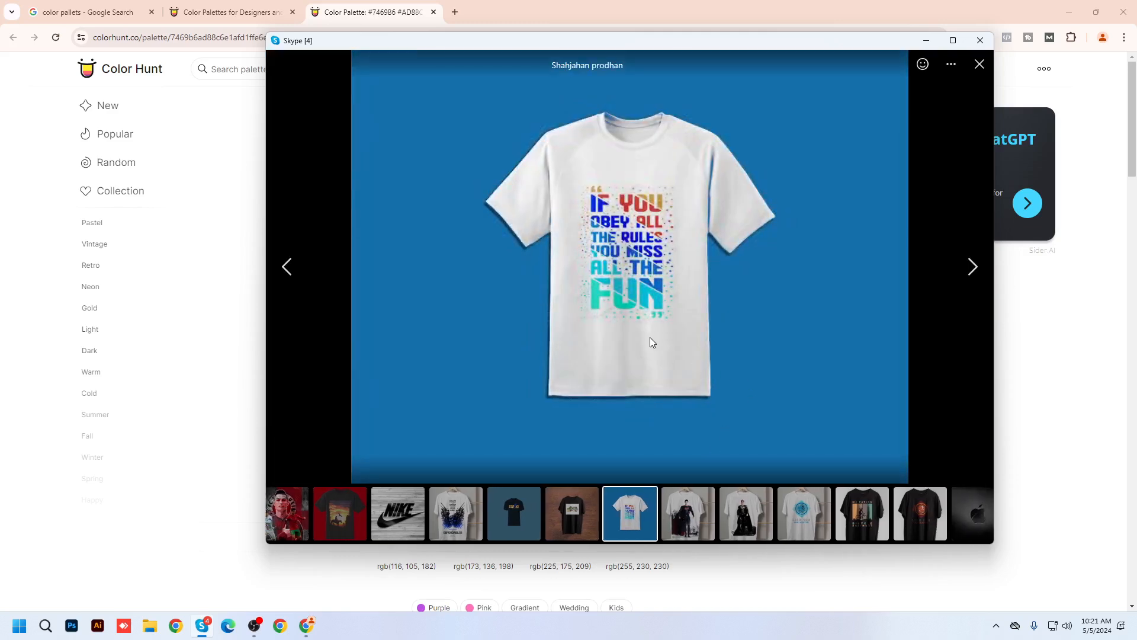
scroll(595, 294, "up", 3)
left_click_drag(559, 332, 600, 353)
left_click_drag(677, 235, 650, 238)
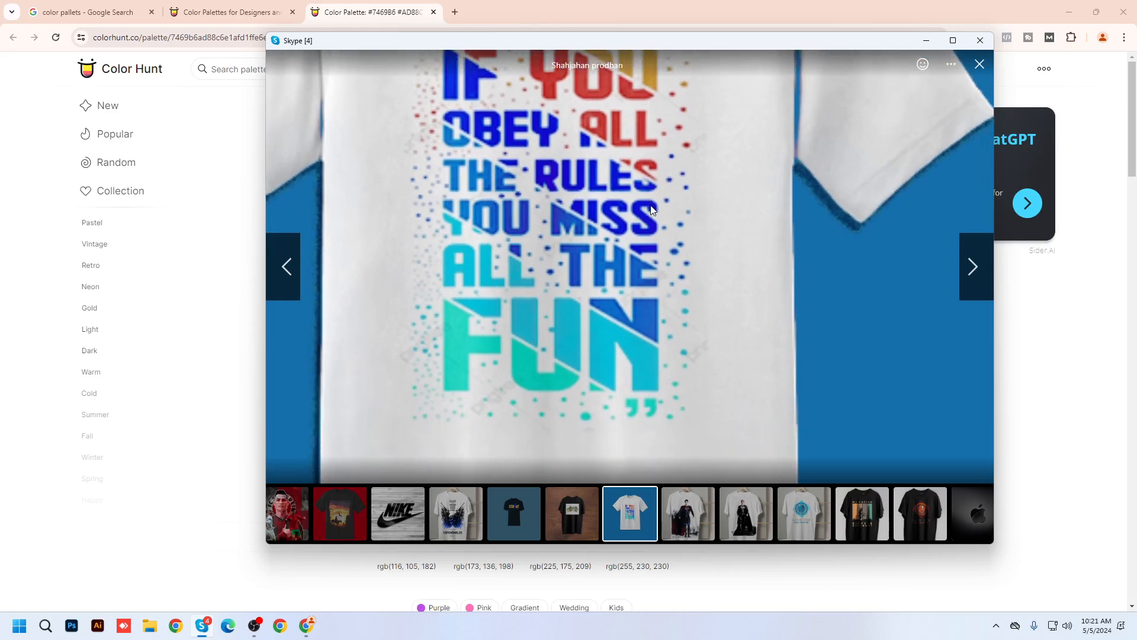
scroll(585, 311, "down", 3)
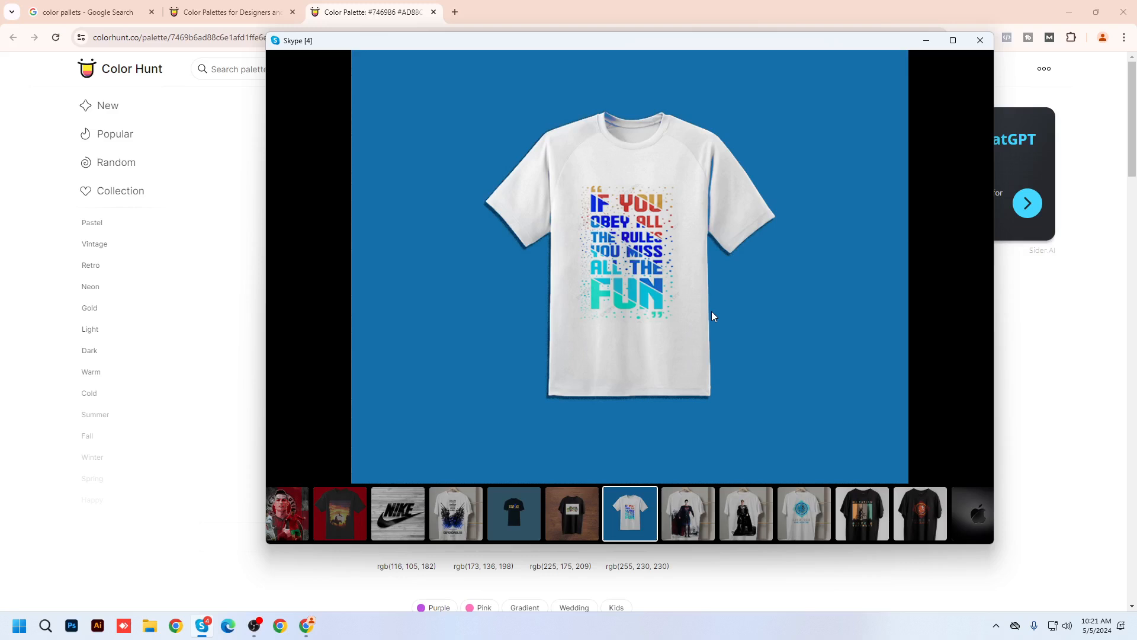
View the white T-shirt with the red-caped Superman and inspect the edges of the cape and city background up close.
left_click(687, 517)
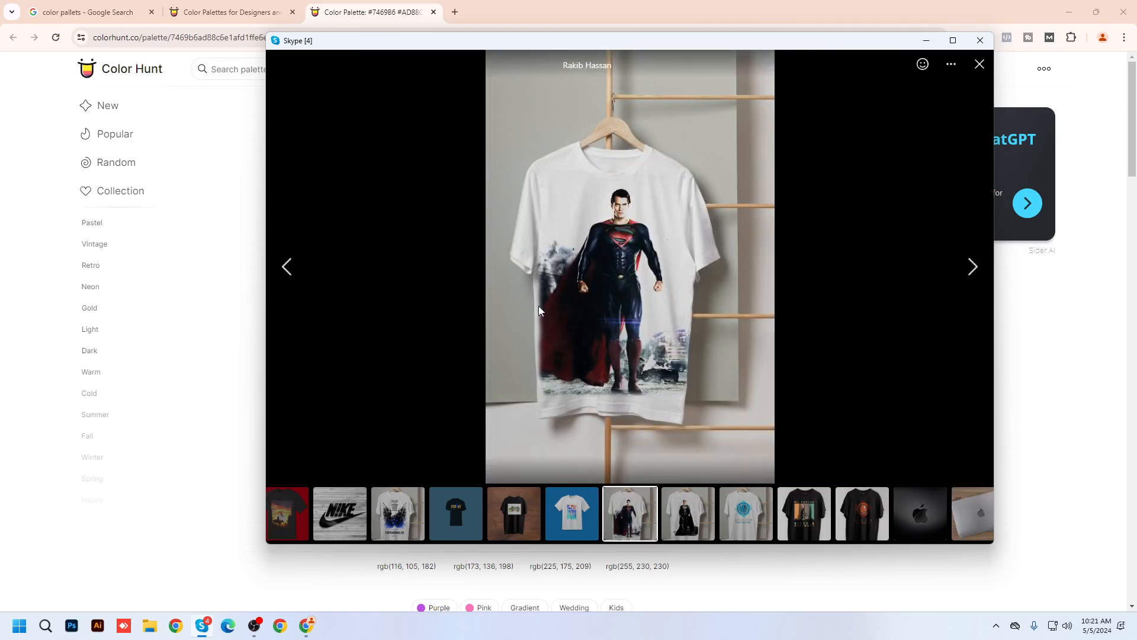
left_click(535, 339)
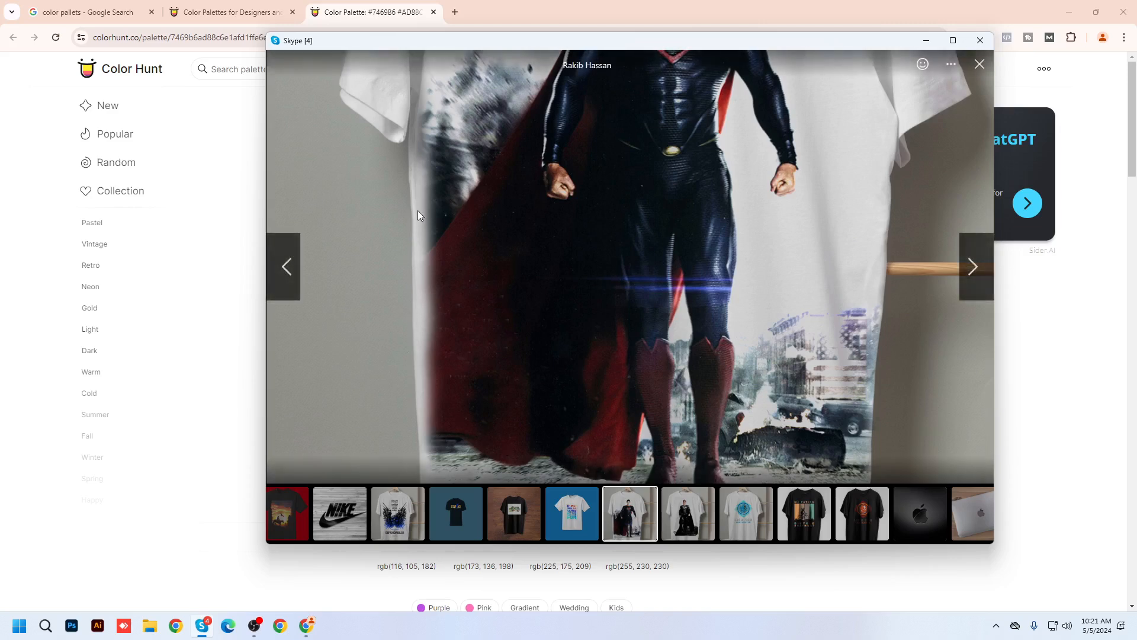
left_click(523, 353)
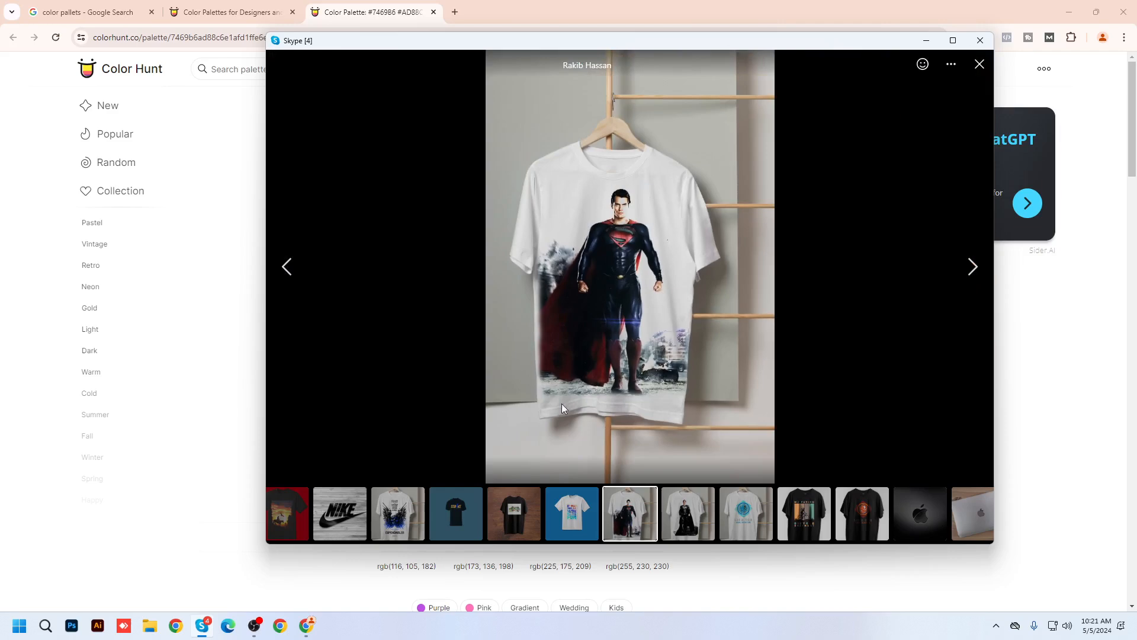
View the white T-shirt with the black-suited Superman and inspect the cutout edges around the print's base up close.
left_click(689, 516)
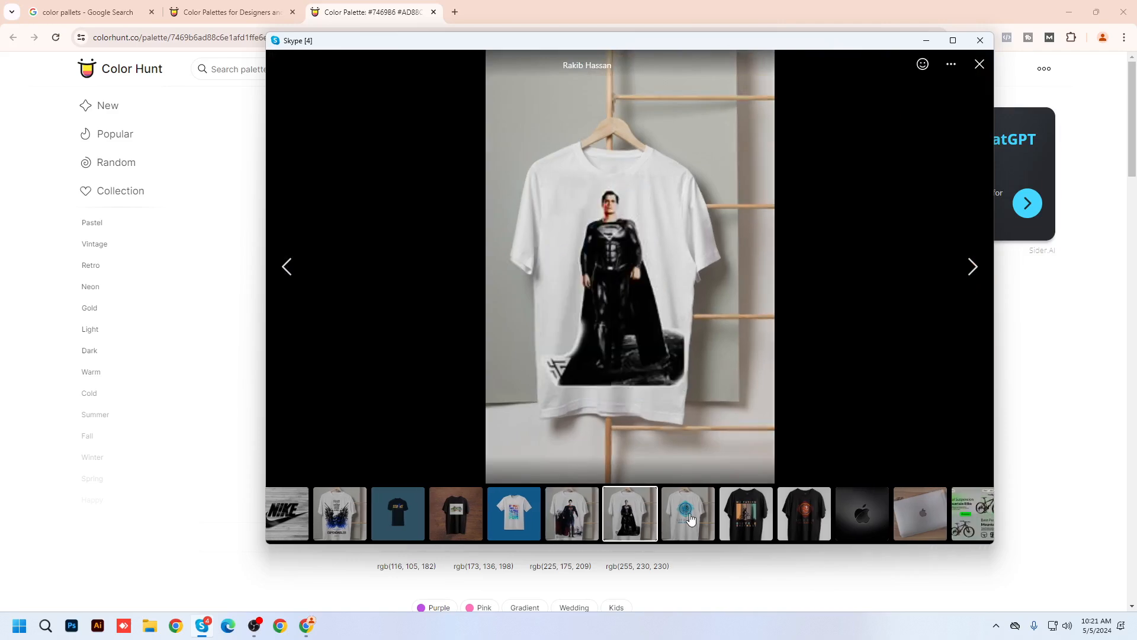
left_click(567, 371)
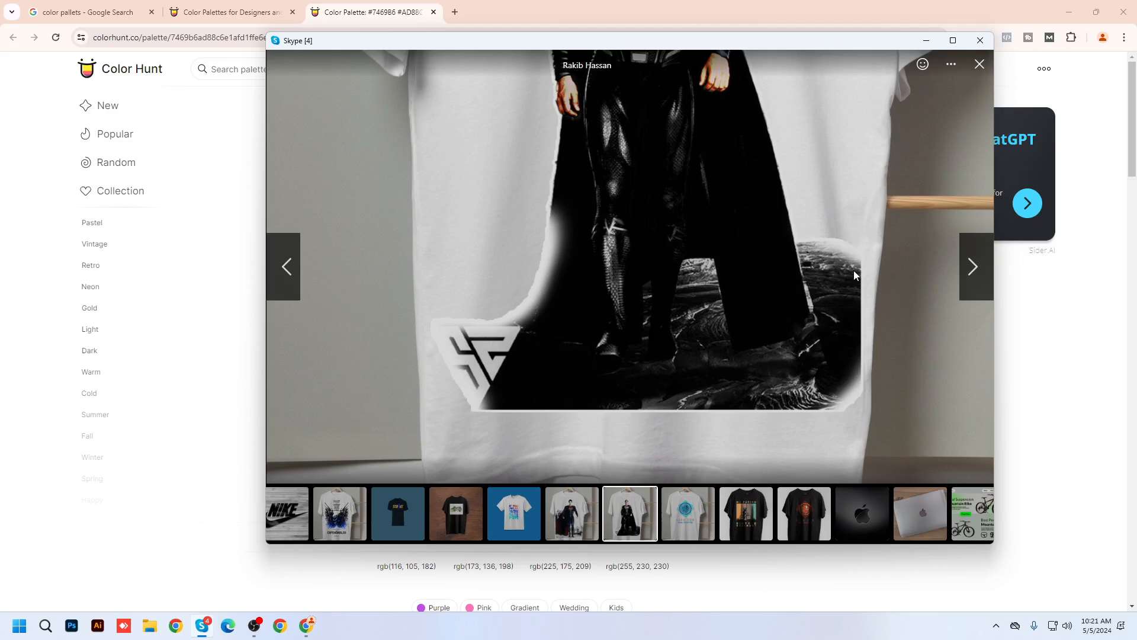
left_click(504, 354)
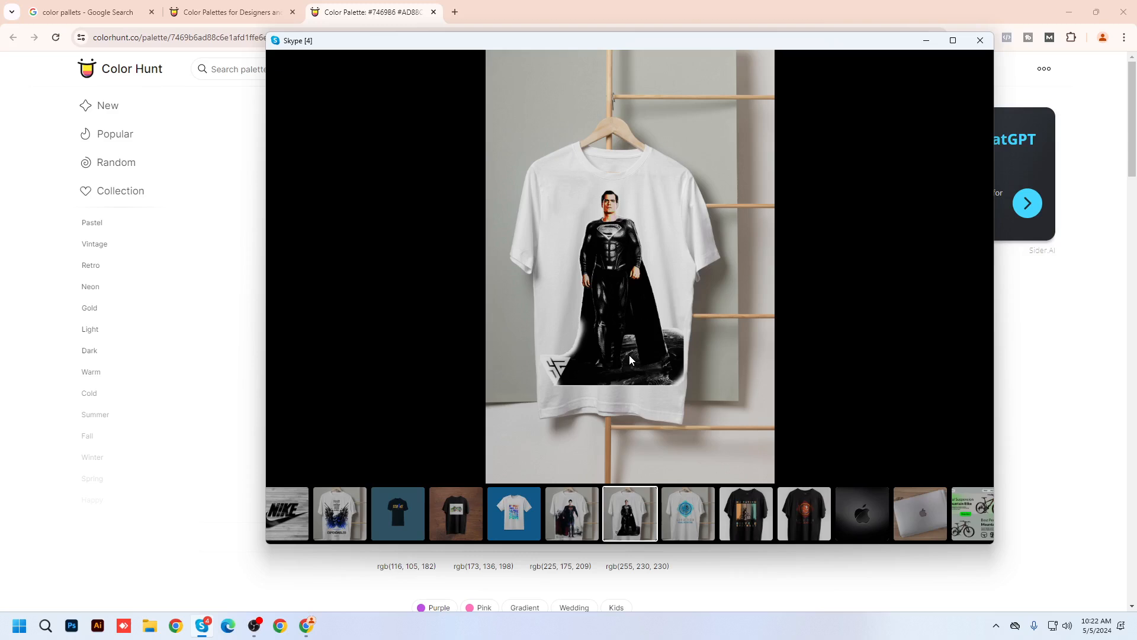
View the white "Lion the Real Hunter" T-shirt and inspect its blue lion emblem and lettering up close.
left_click(714, 524)
scroll(661, 259, "up", 5)
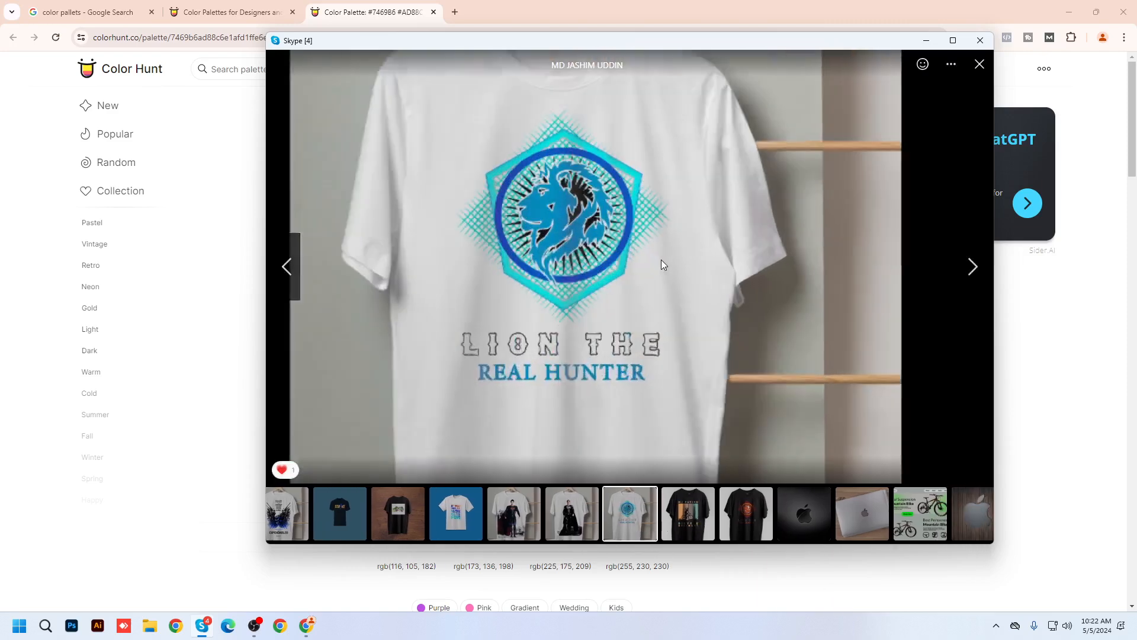
left_click_drag(589, 291, 585, 303)
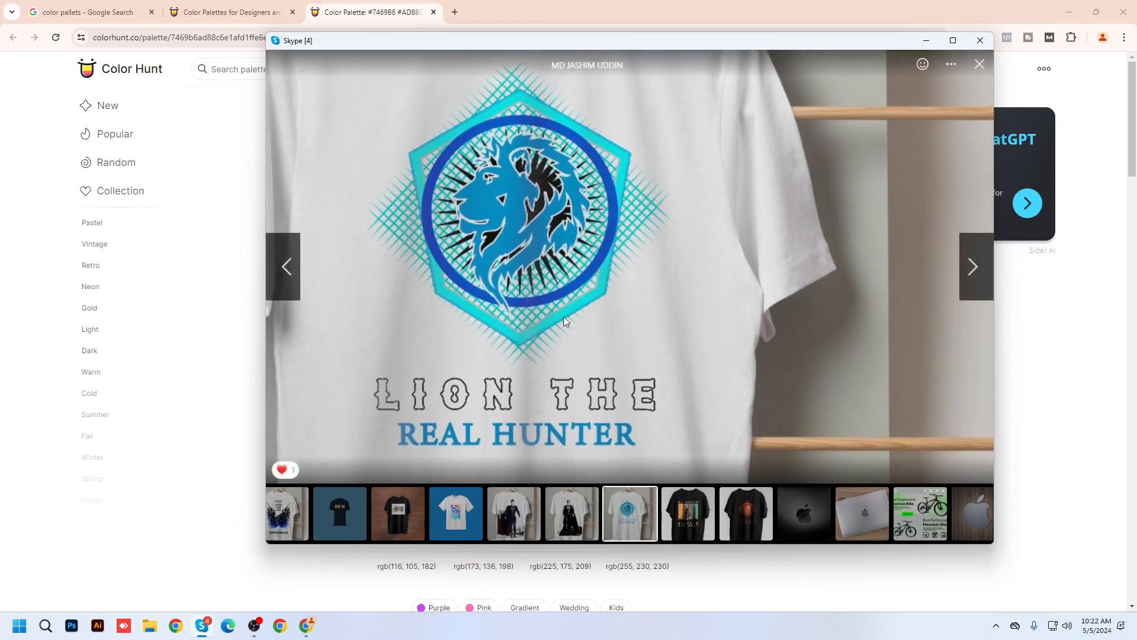
left_click_drag(621, 293, 608, 245)
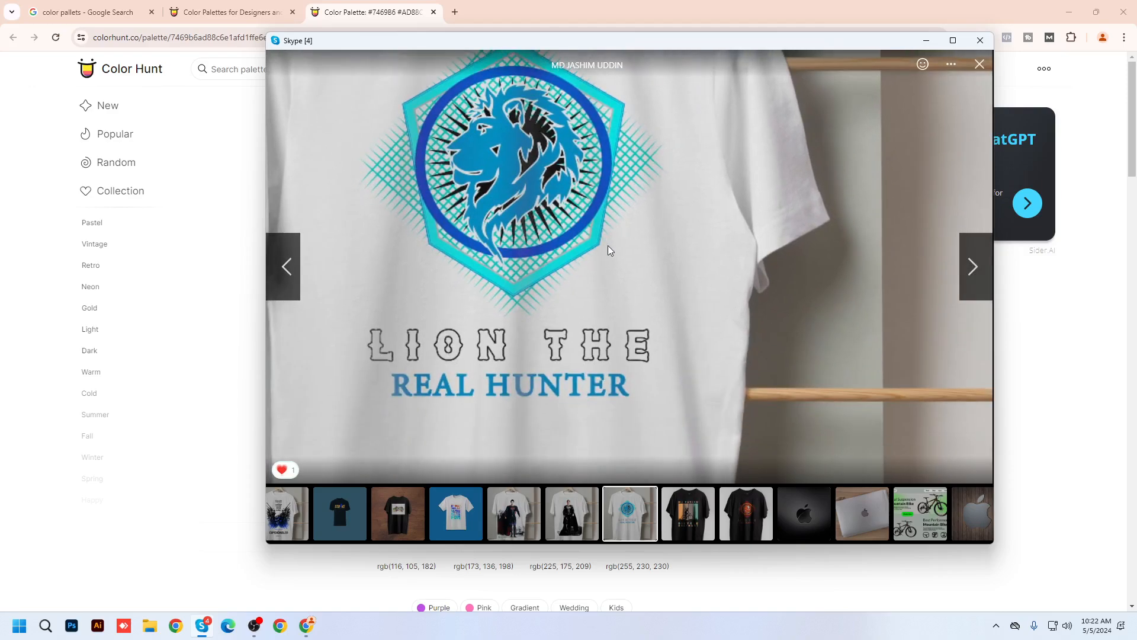
scroll(558, 311, "down", 5)
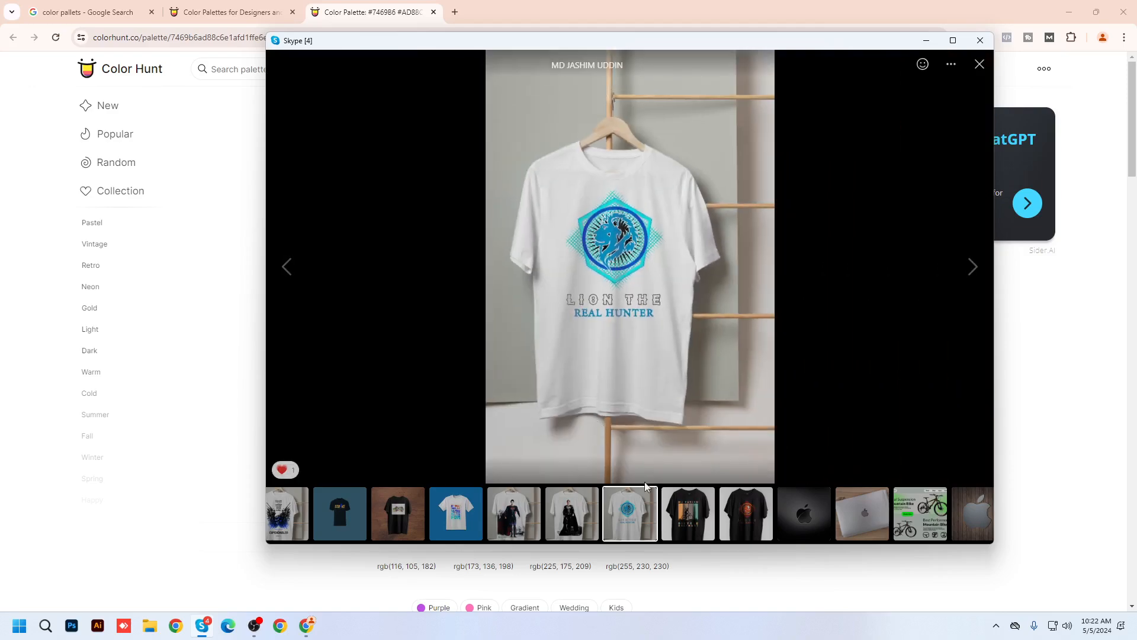
View the black "Bicycle Shipment" T-shirt and inspect its striped cyclist artwork and lettering up close.
left_click(687, 536)
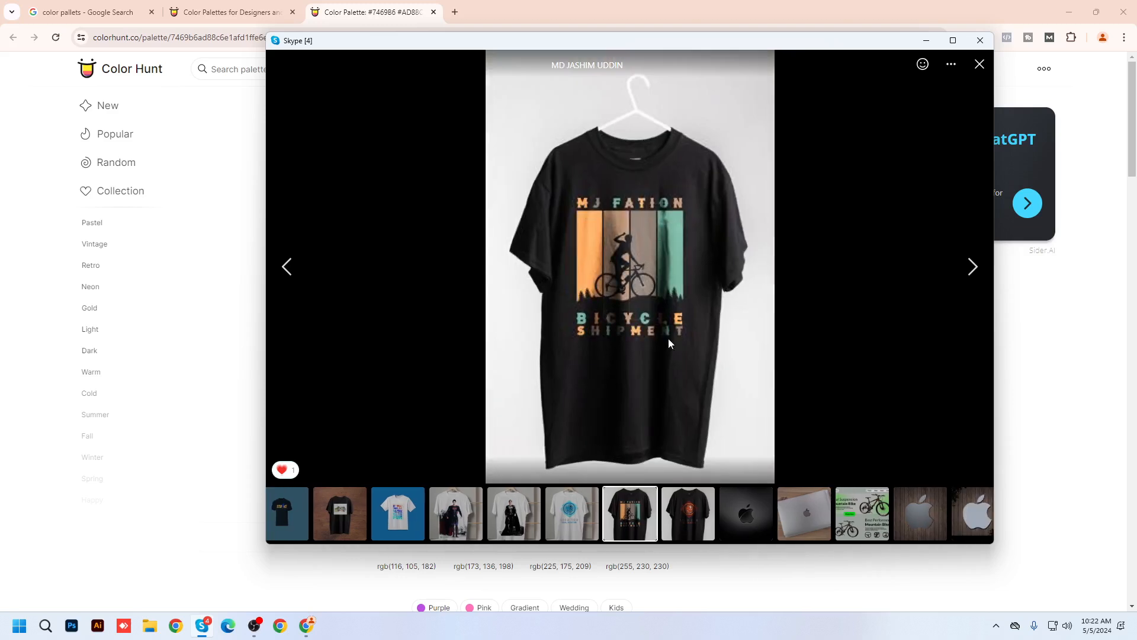
scroll(650, 256, "up", 3)
mouse_move(566, 343)
left_mouse_down()
mouse_move(578, 279)
mouse_move(543, 368)
mouse_move(551, 325)
mouse_move(570, 327)
left_mouse_up()
left_click_drag(555, 393, 556, 337)
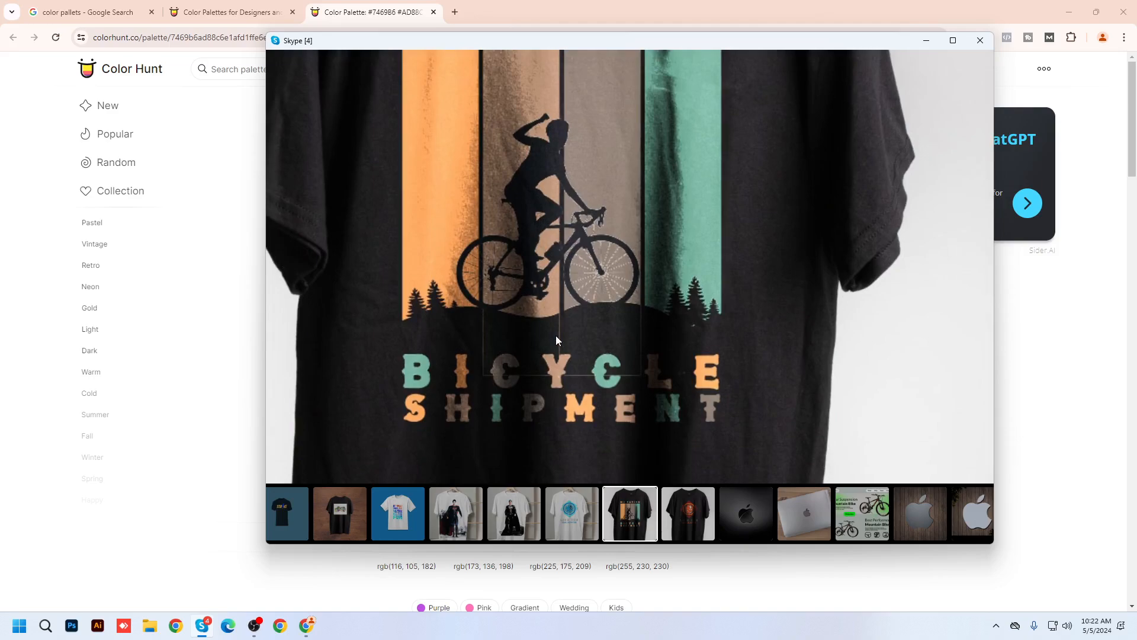
left_click(605, 347)
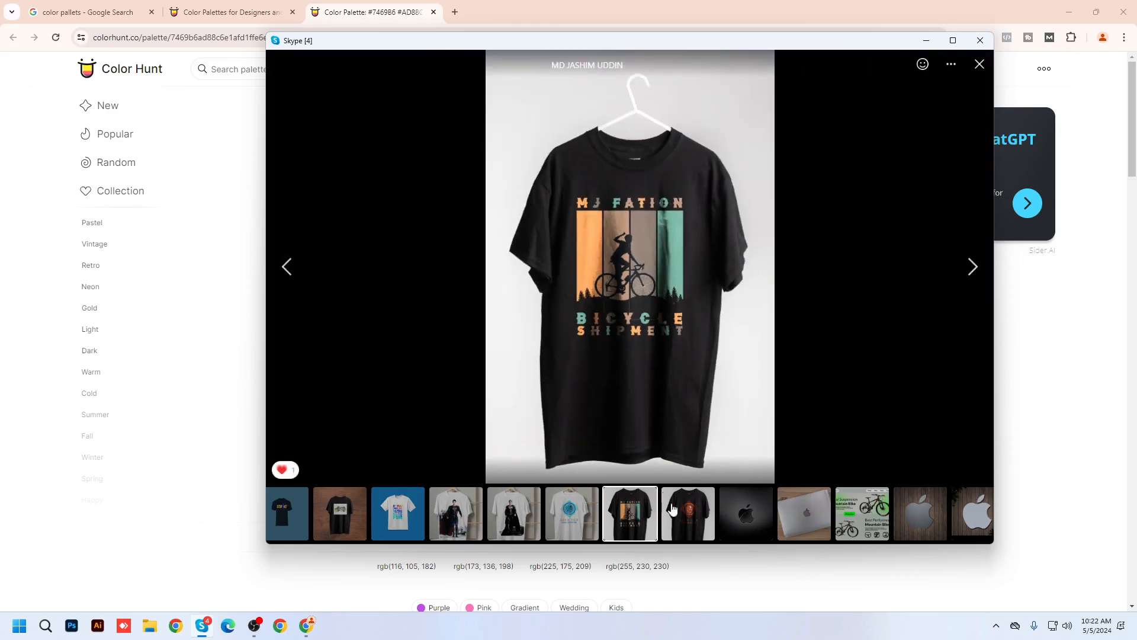
Inspect the black "Lion the Real Hunter" T-shirt up close, and view the dark Apple logo and silver laptop mockups.
left_click(698, 529)
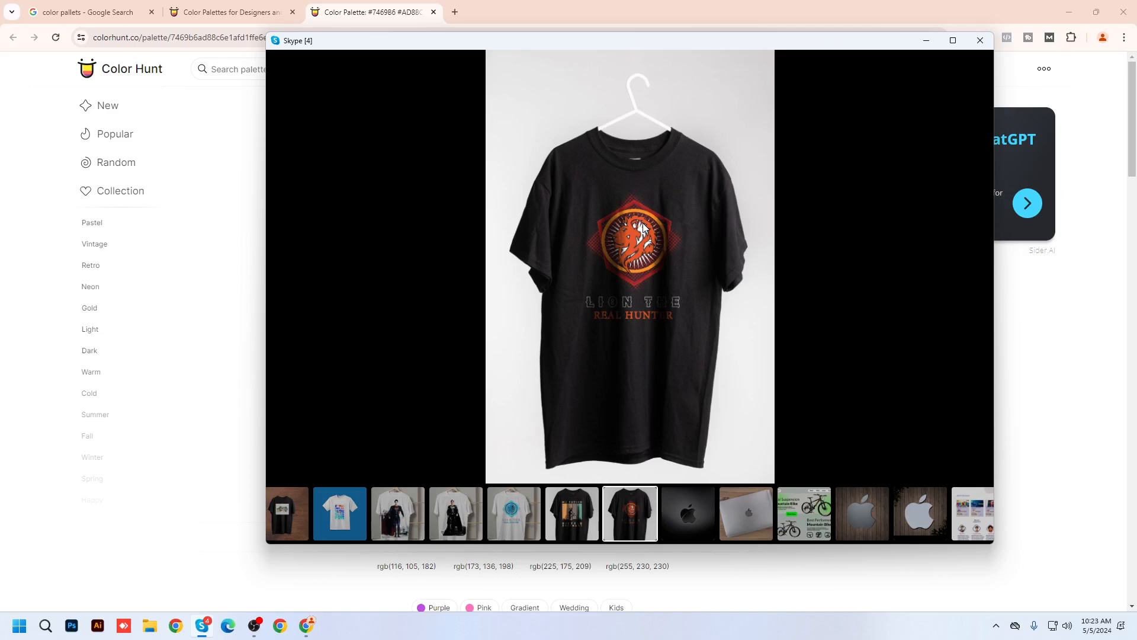
scroll(657, 261, "up", 3)
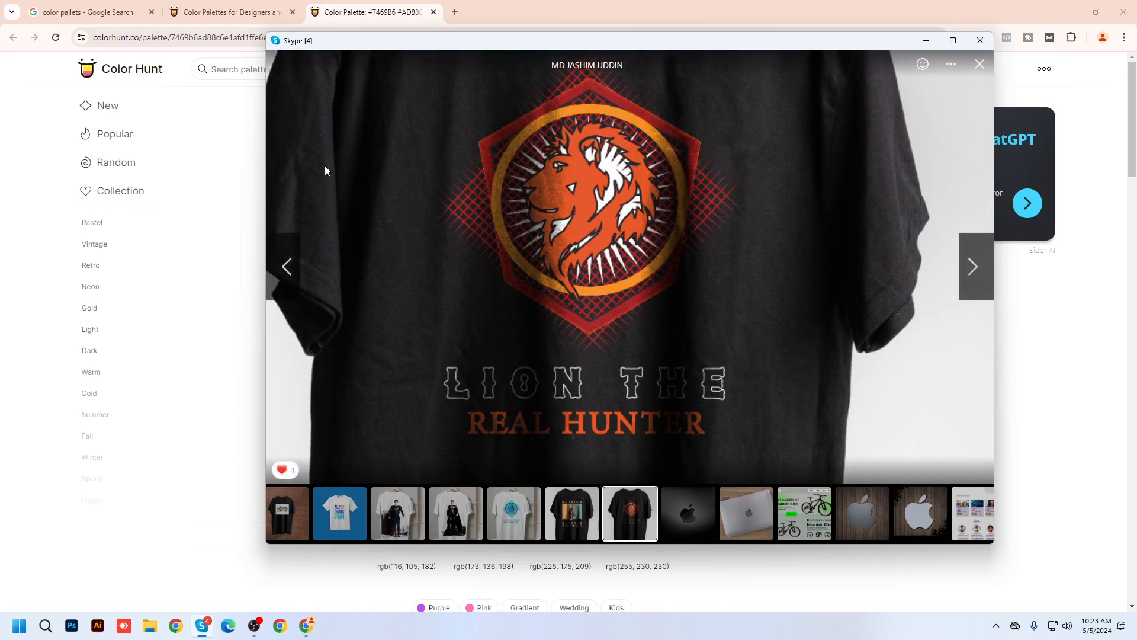
left_click(693, 500)
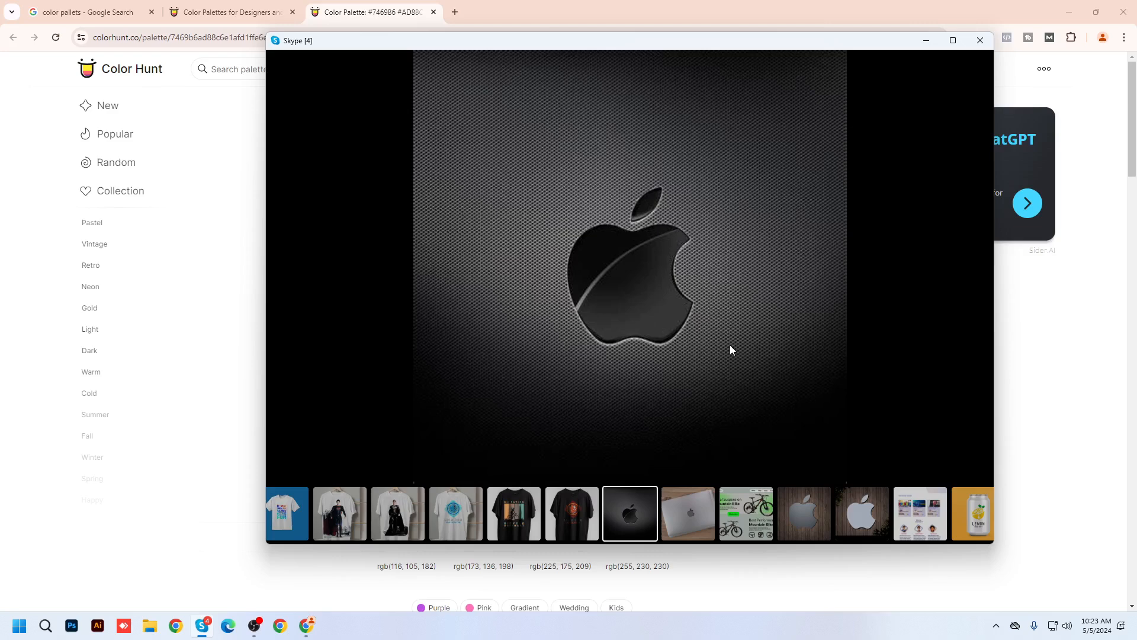
left_click(698, 511)
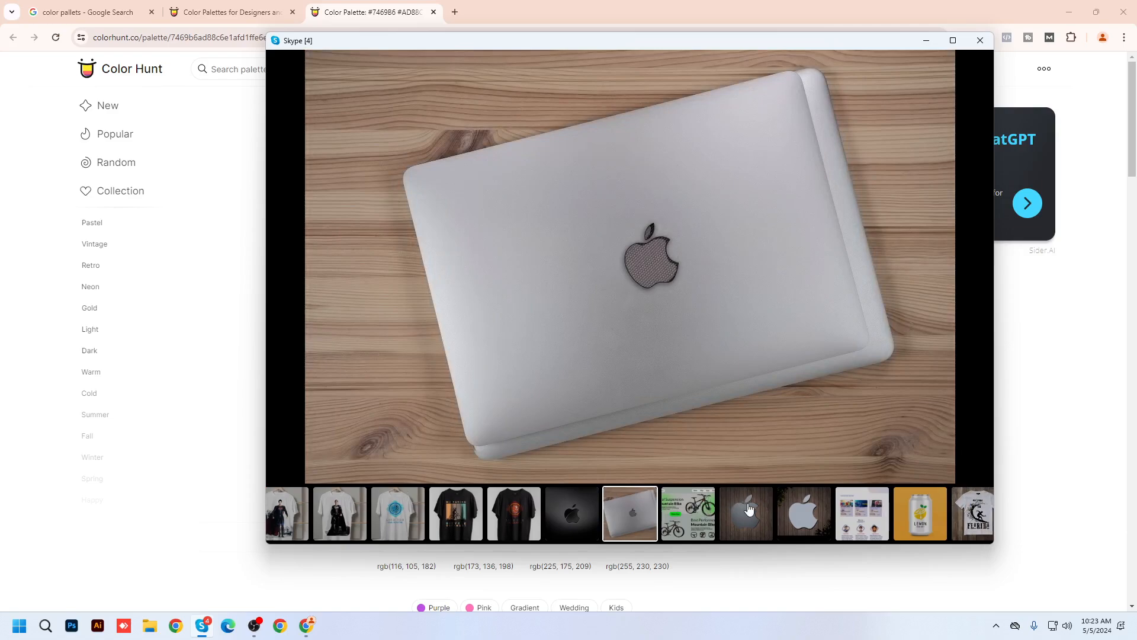
View the "Bike Gallery" mountain bike web design, followed by the two Apple logos on wooden planks.
left_click(702, 518)
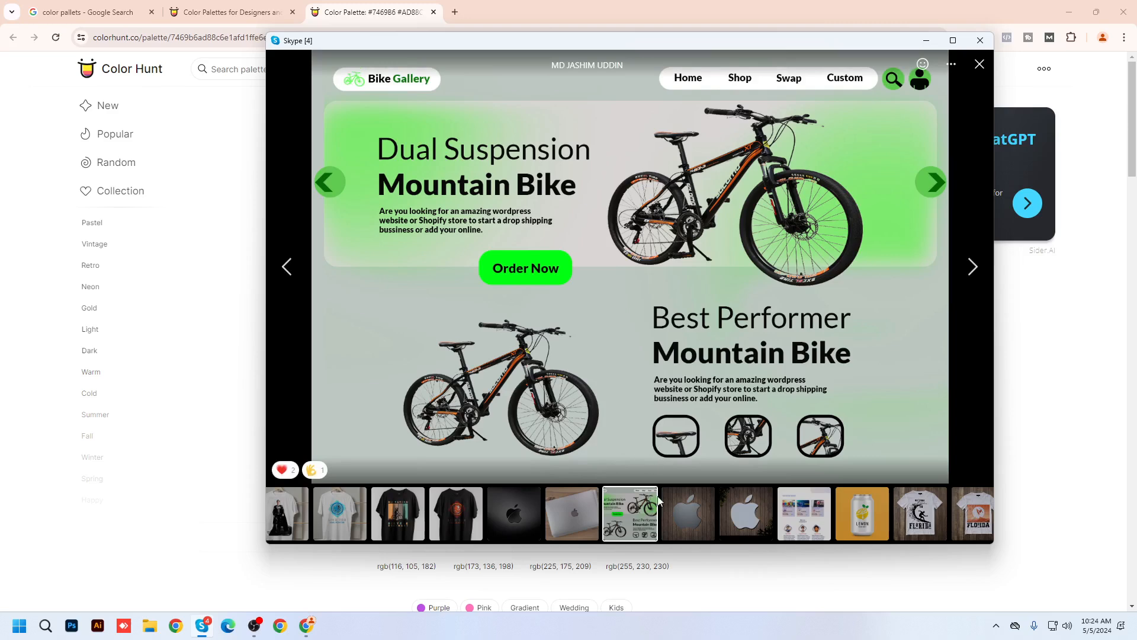
left_click(692, 533)
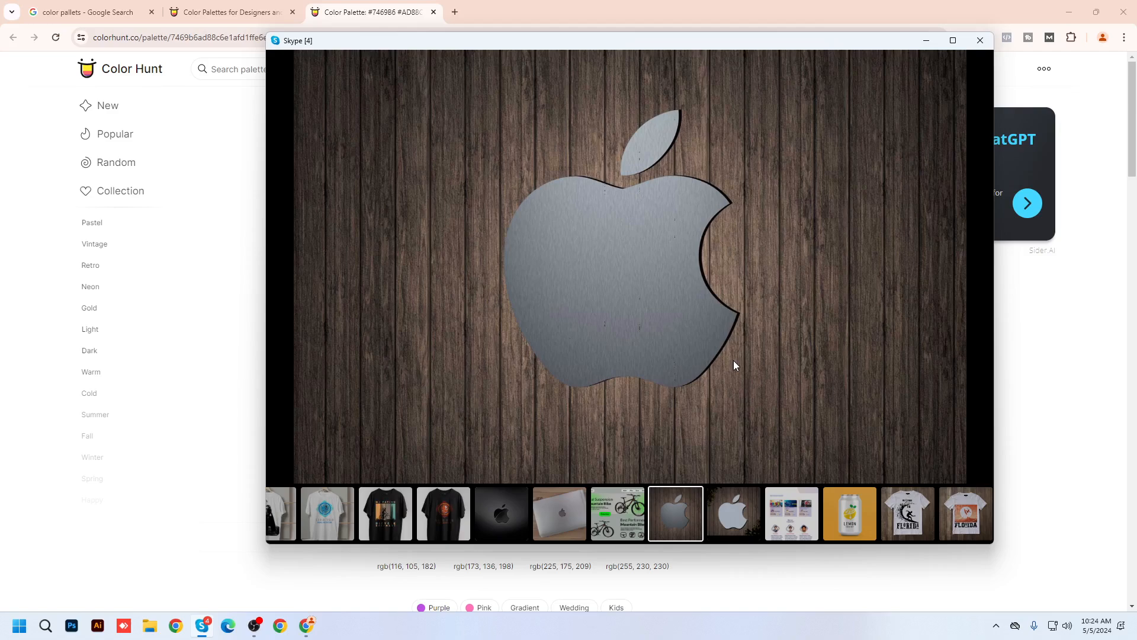
left_click(735, 529)
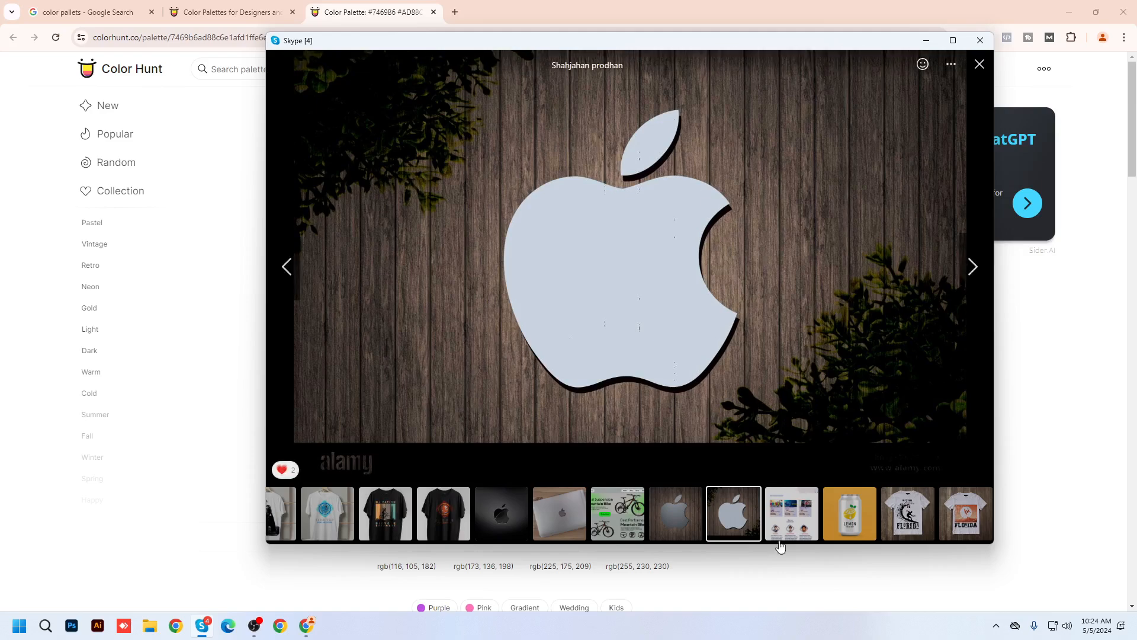
View the "Online Education" web page design and inspect its course cards and student testimonials up close.
left_click(806, 521)
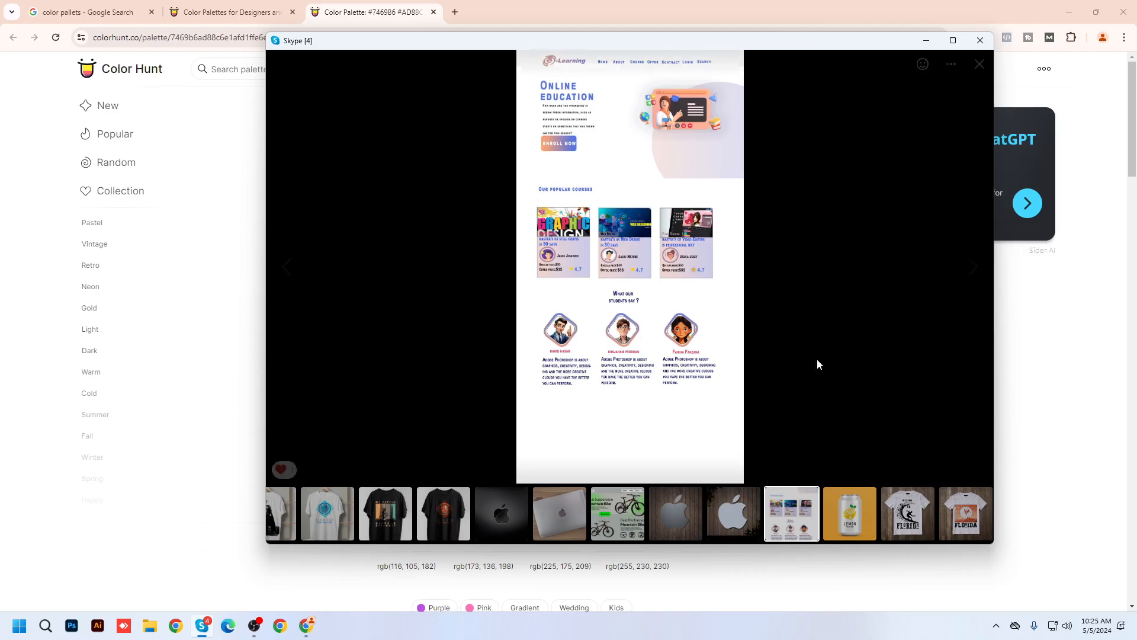
scroll(631, 385, "up", 3)
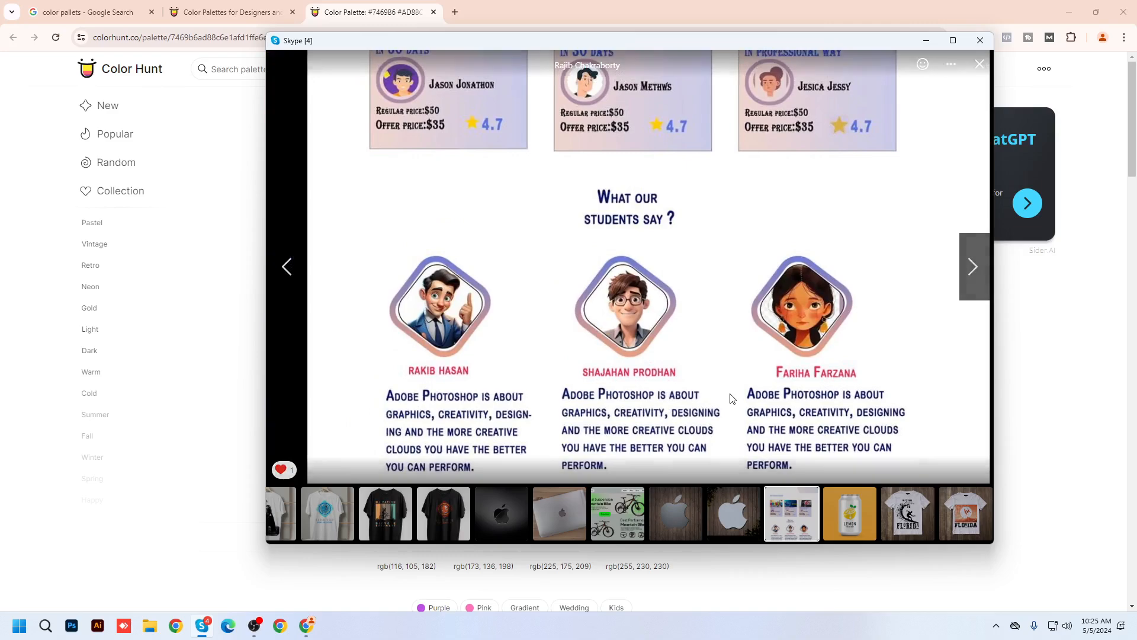
scroll(728, 367, "up", 5)
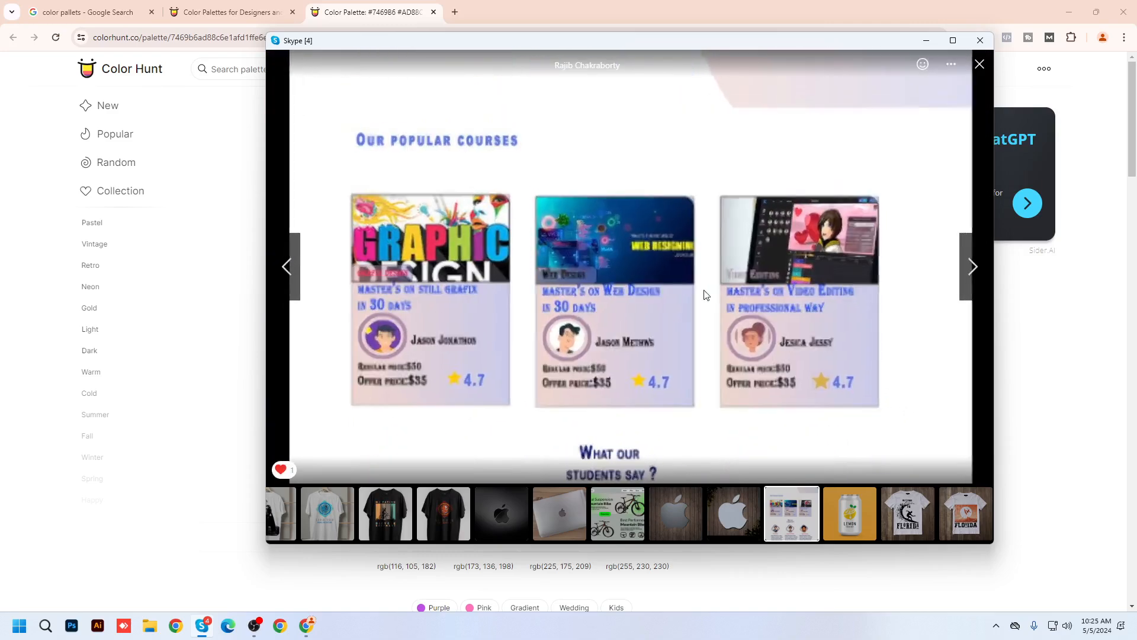
scroll(704, 295, "down", 5)
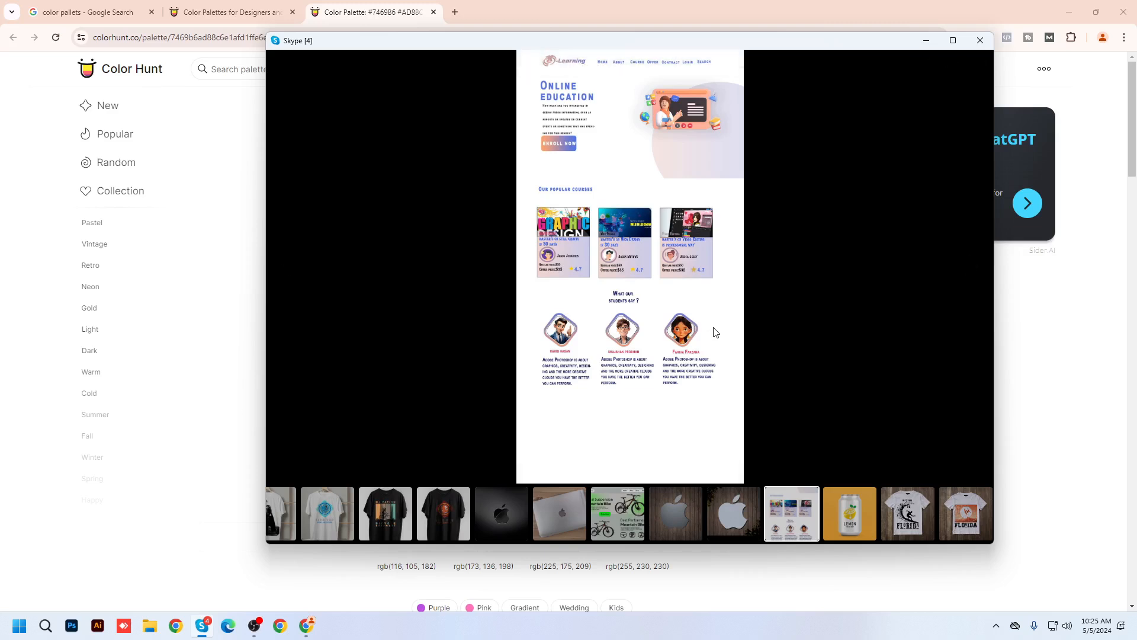
View the "Lemon Fresh Fruit" can mockup, followed by the white "Welcome to Florida" surfer T-shirt.
left_click(864, 527)
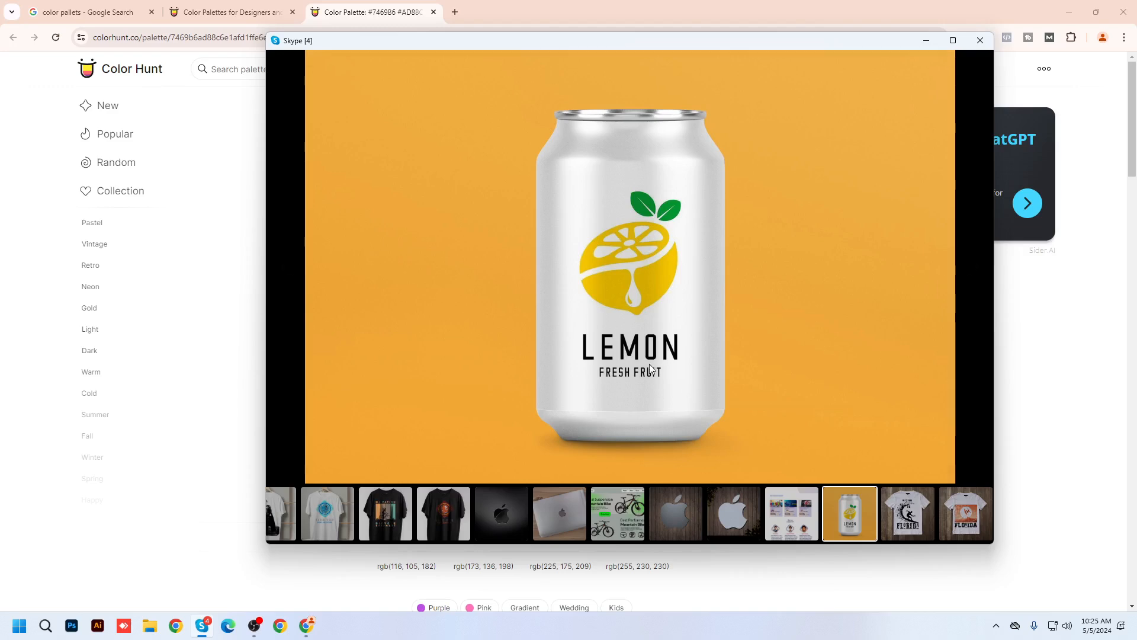
mouse_move(649, 365)
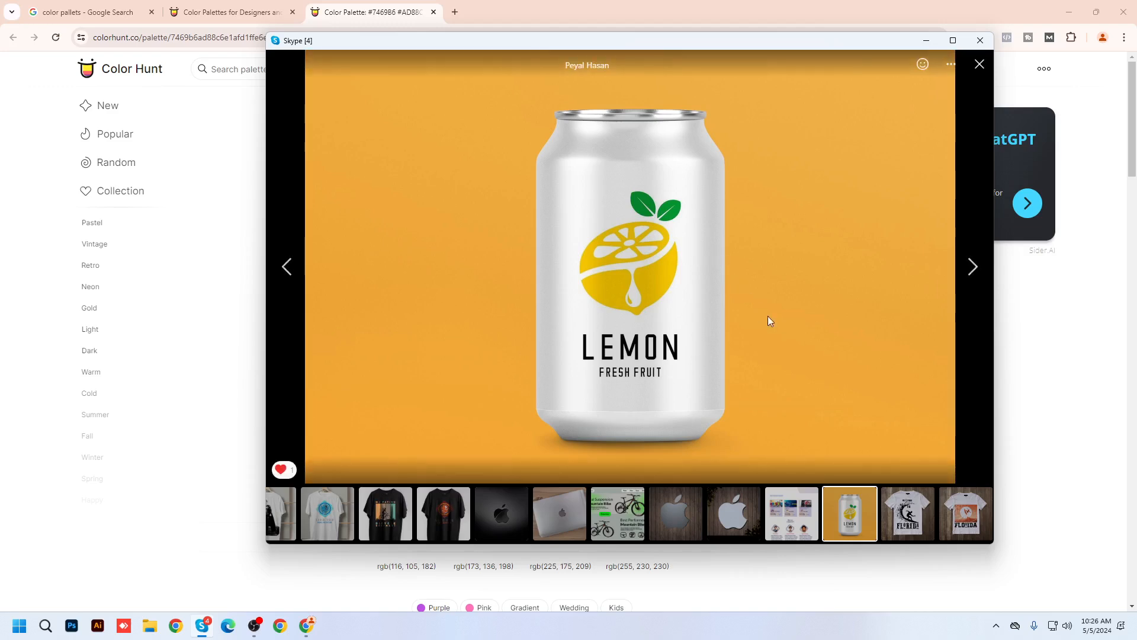
left_click(900, 512)
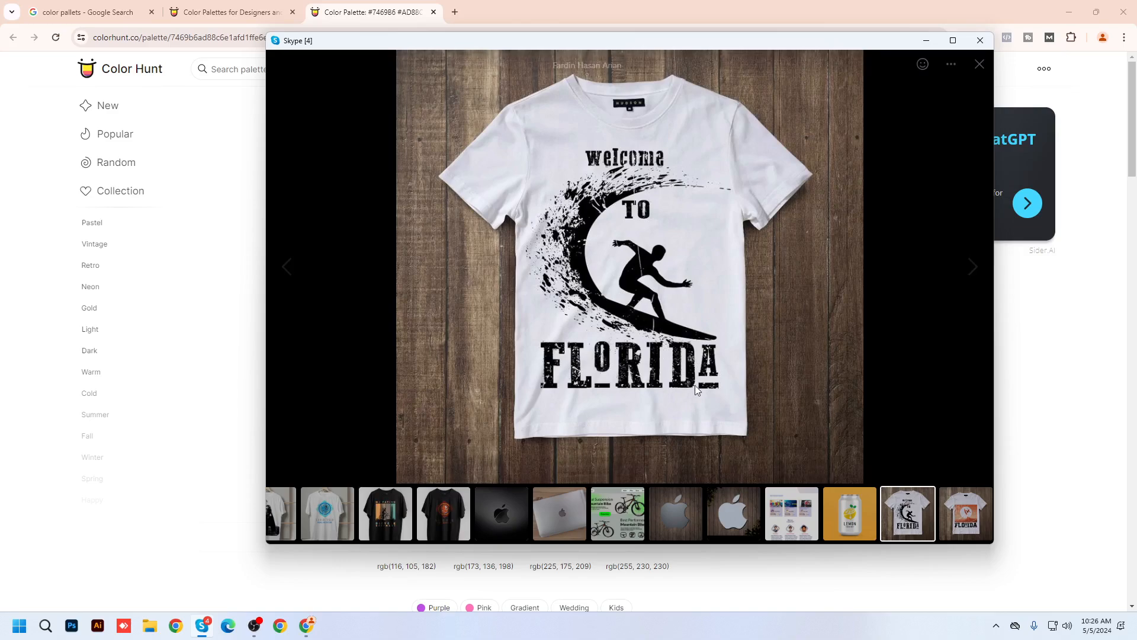
Inspect the white "Welcome to Florida" surfer T-shirt up close, and view the orange sunset Florida T-shirt.
scroll(524, 204, "up", 5)
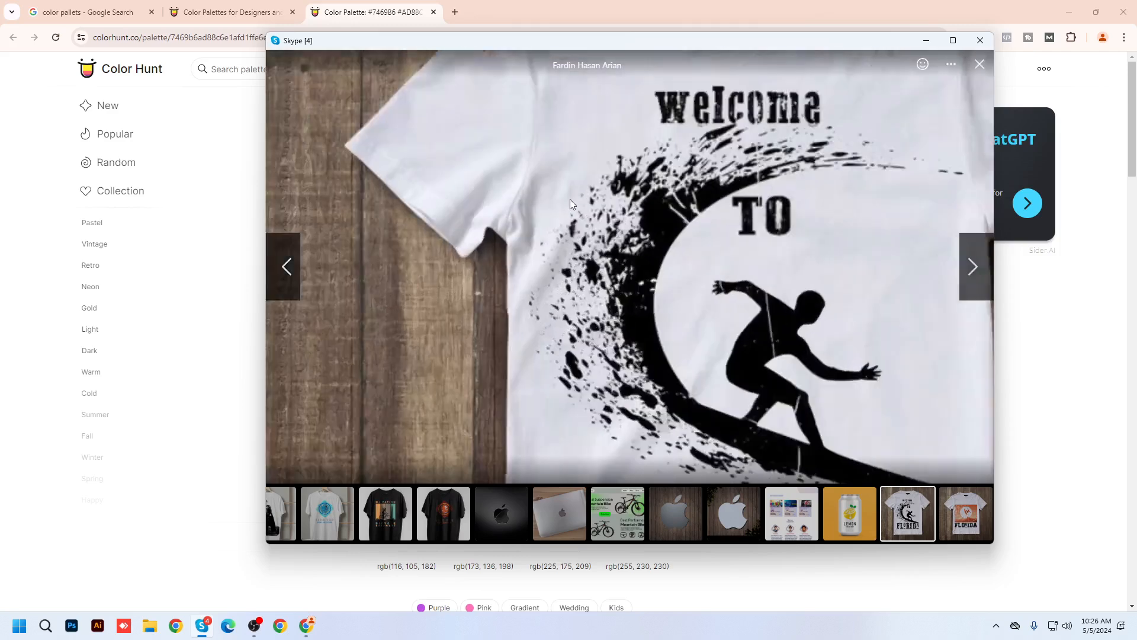
left_click_drag(654, 282, 498, 366)
left_click_drag(684, 218, 620, 269)
scroll(599, 280, "down", 5)
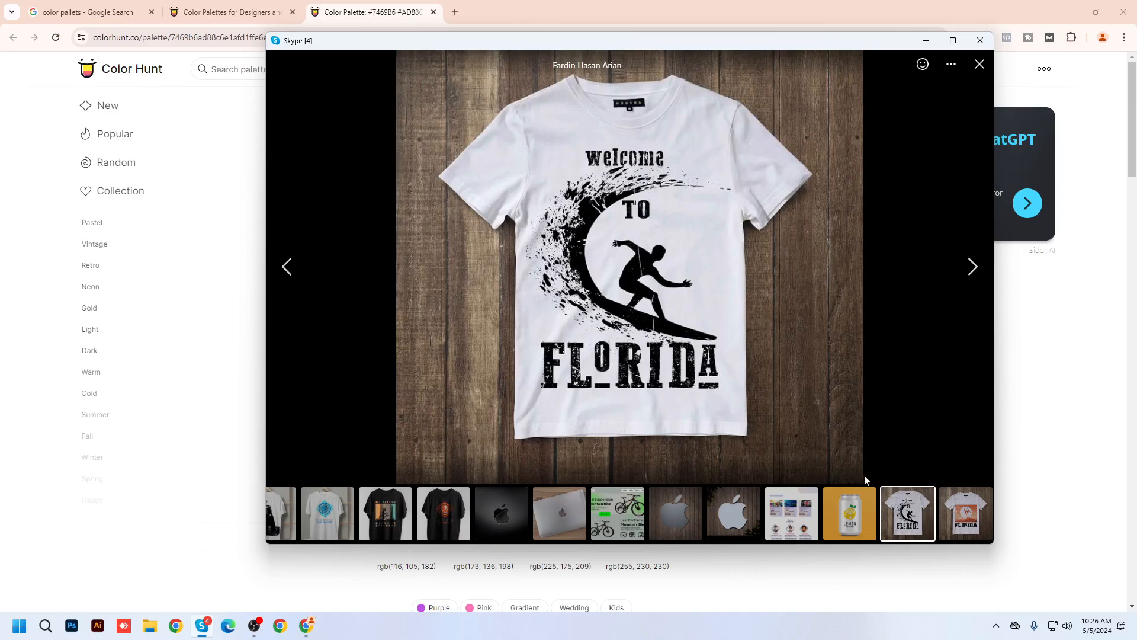
left_click(966, 521)
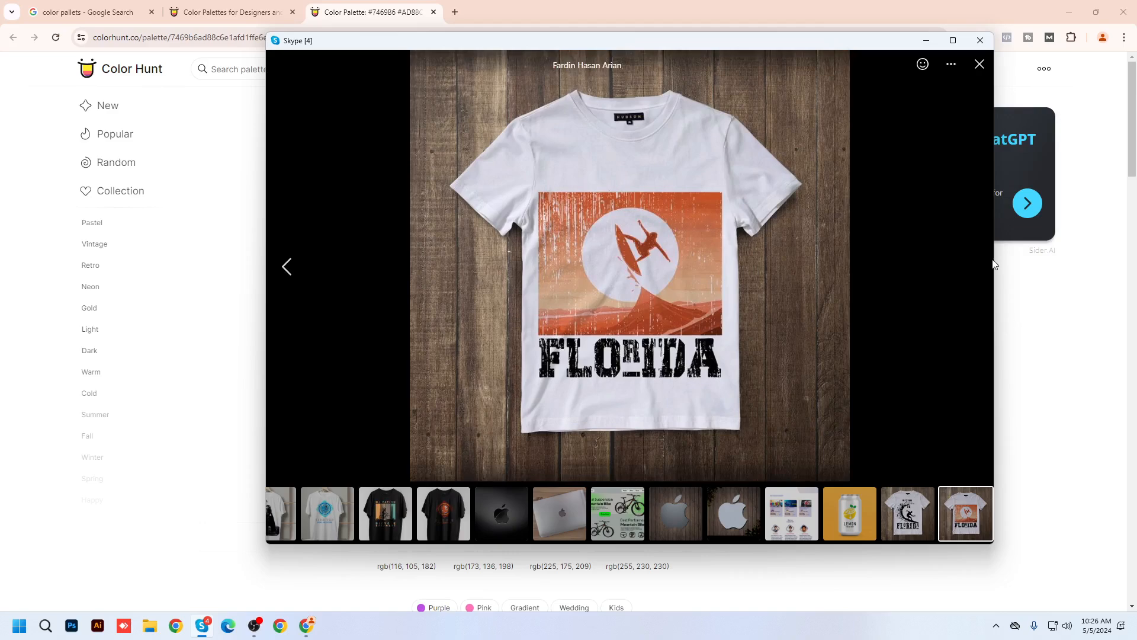
Close the image gallery and go to the latest messages in the BAC-GD2403 (Graphics Design) group chat.
left_click(983, 64)
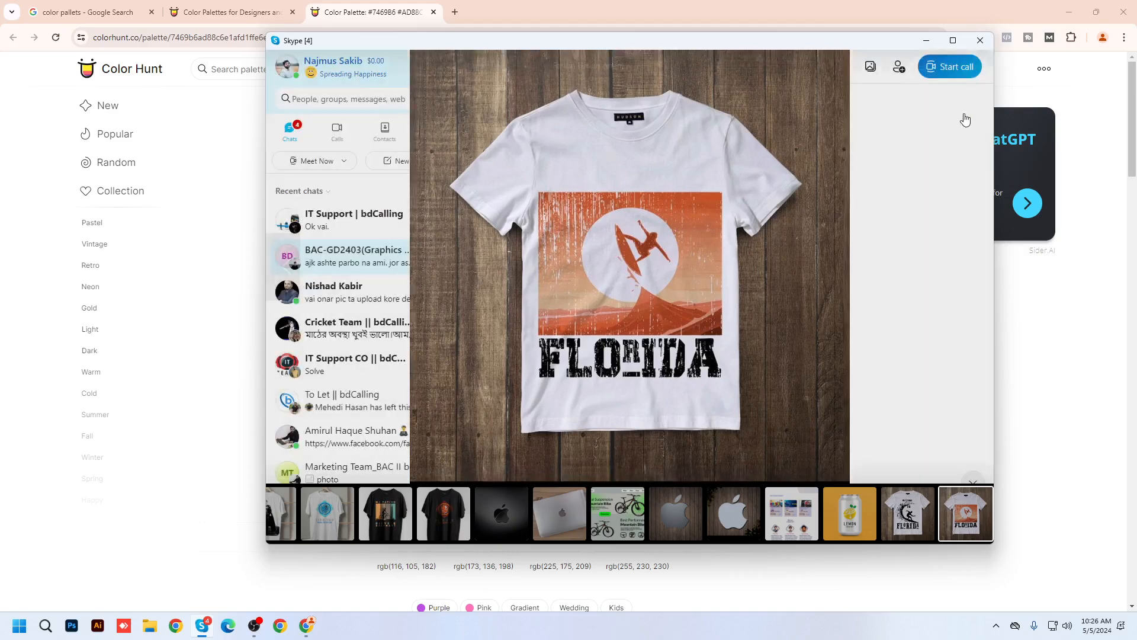
scroll(768, 392, "down", 15)
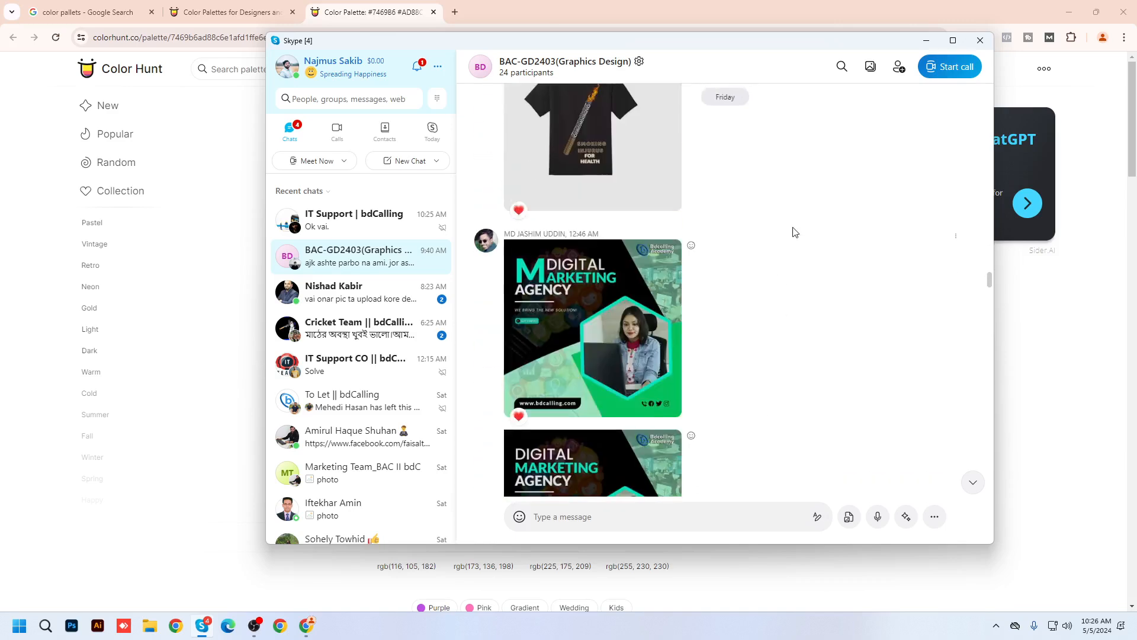
scroll(789, 430, "down", 5)
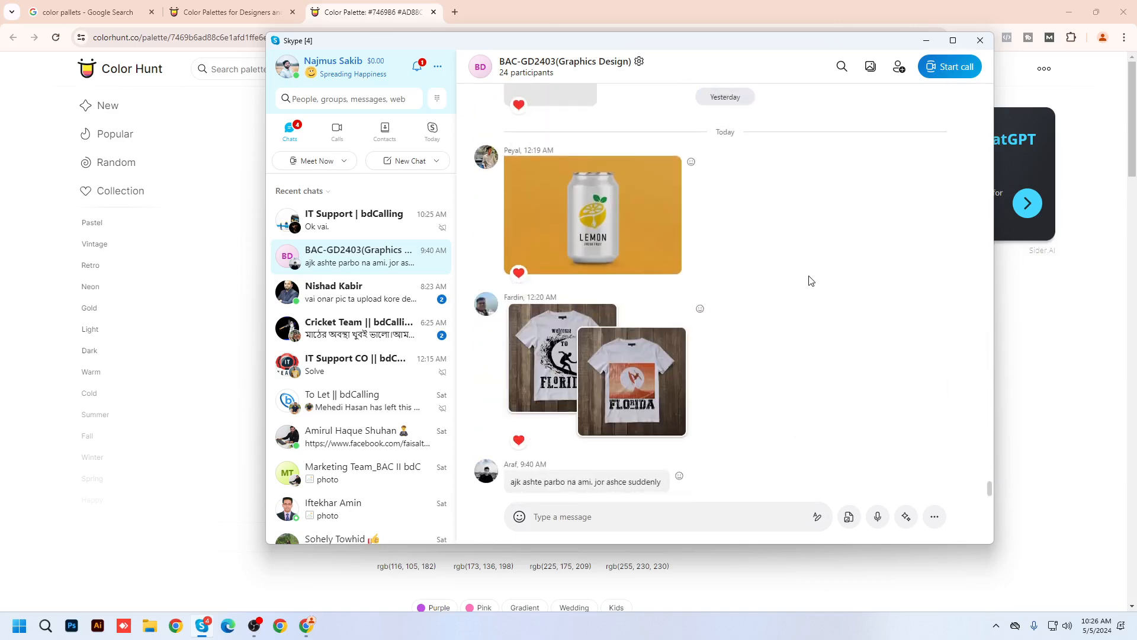
Minimize the Skype and browser windows, refresh the desktop, and launch Photoshop.
left_click(925, 40)
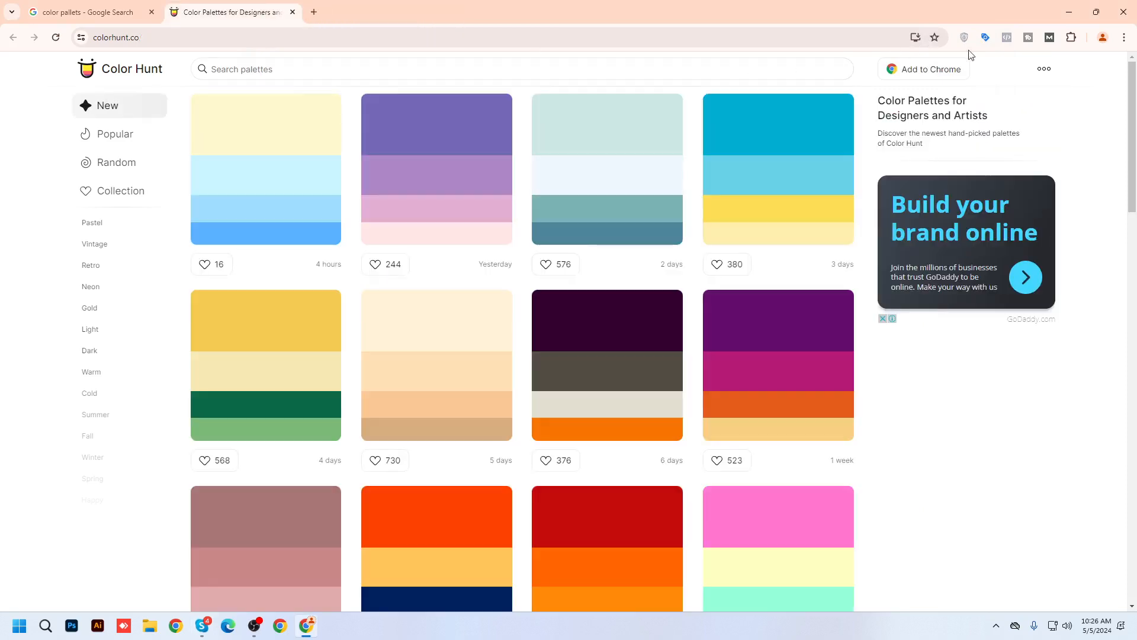
left_click(1060, 7)
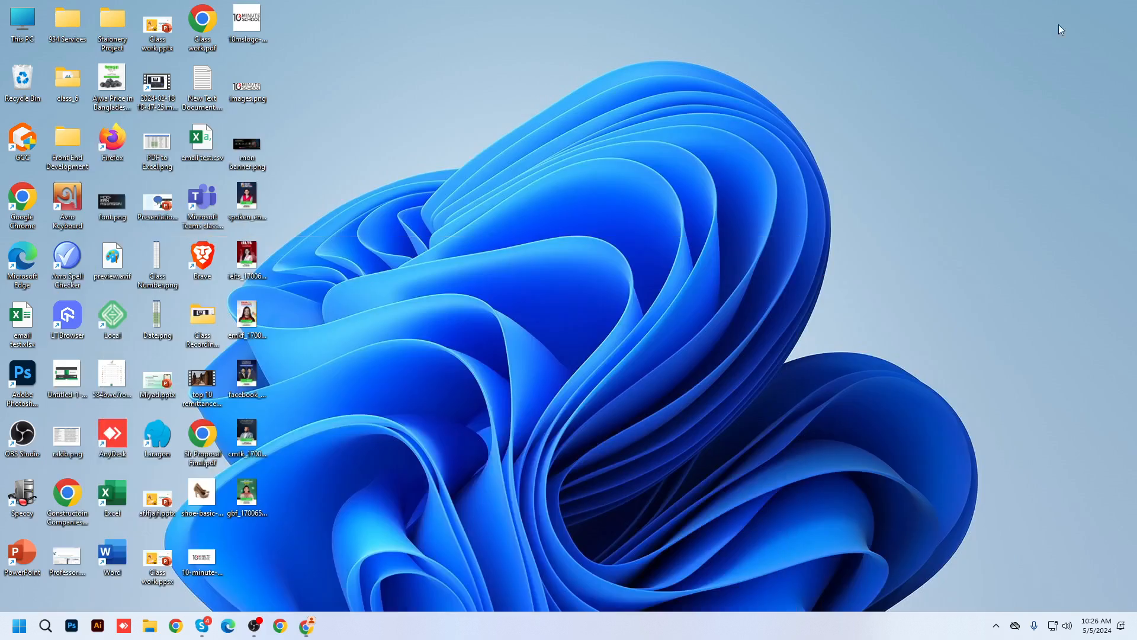
right_click(652, 200)
left_click(690, 249)
left_click(71, 628)
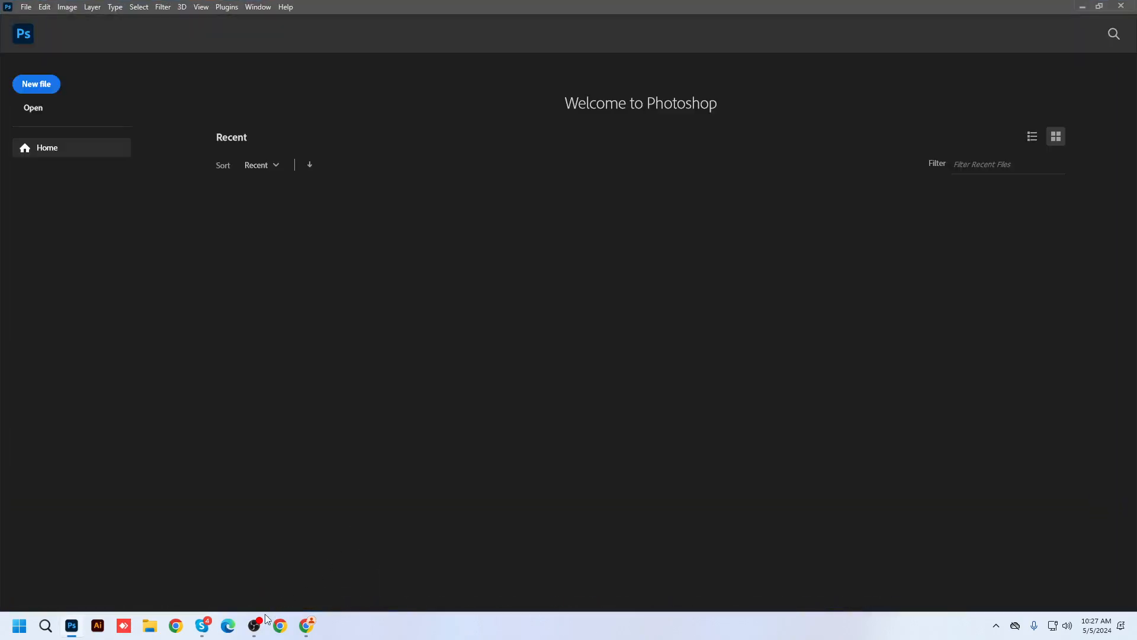
left_click(255, 625)
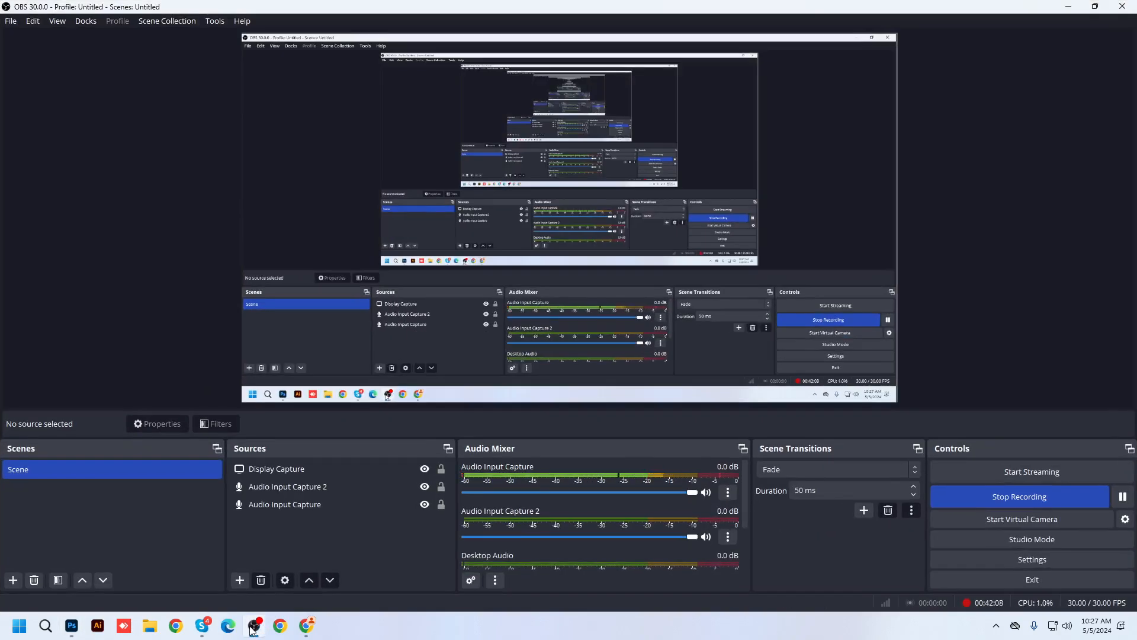
left_click(254, 626)
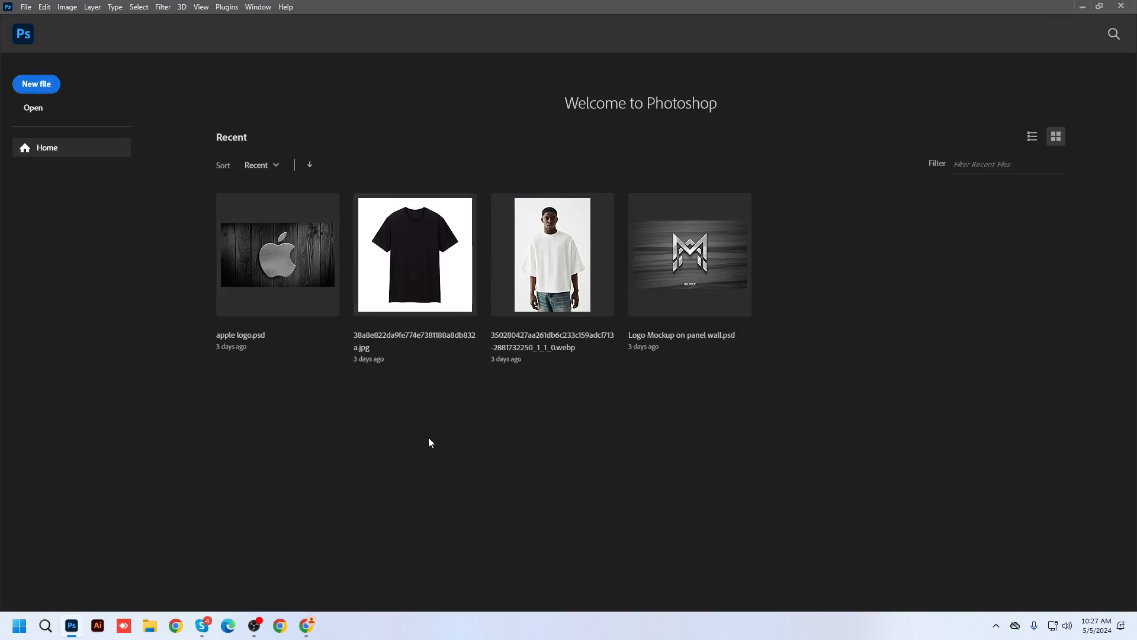
left_click(553, 270)
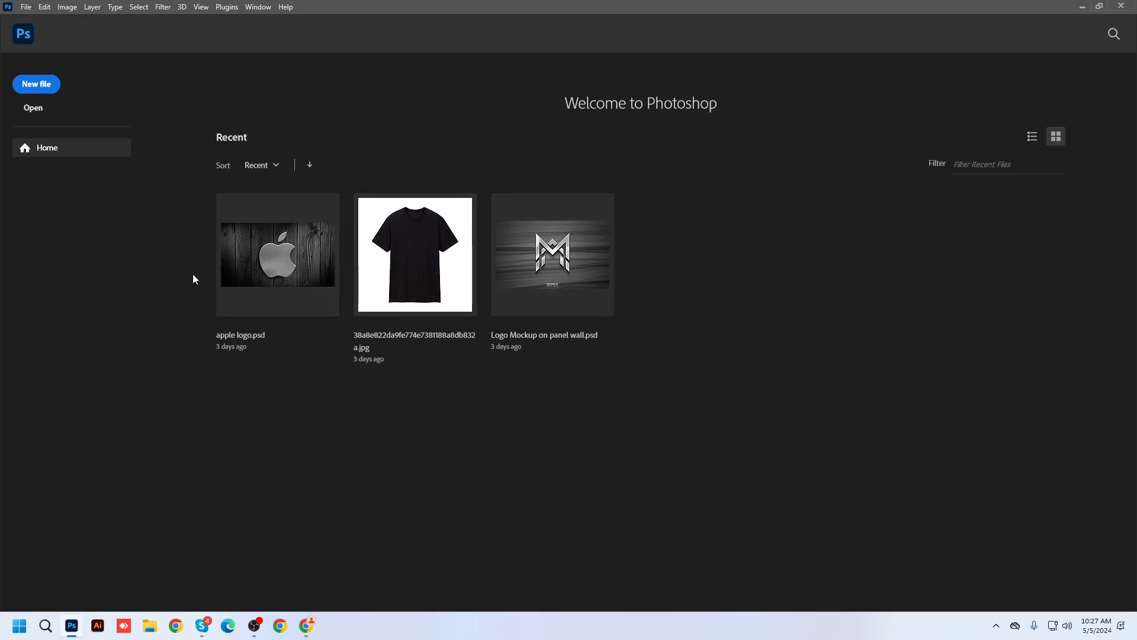
left_click(38, 87)
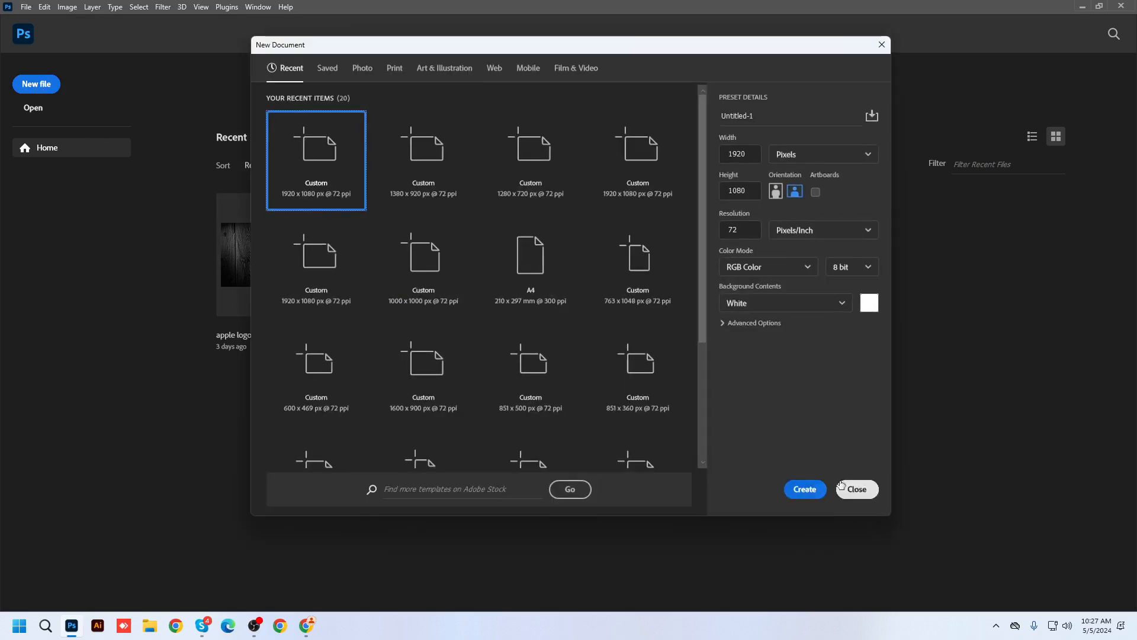
left_click(859, 490)
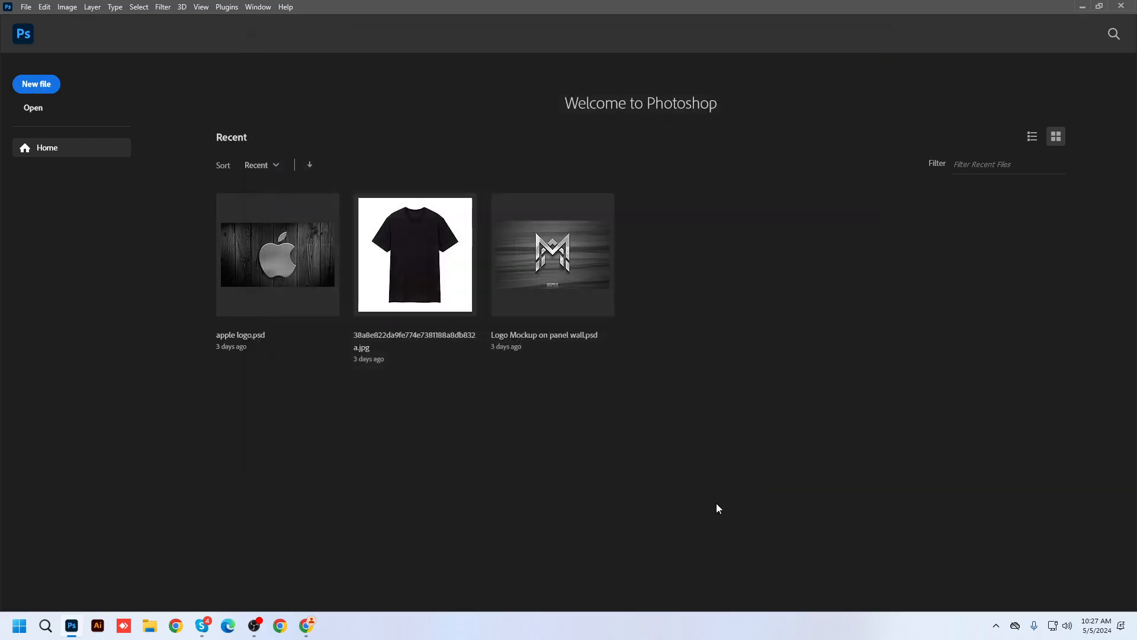
Browse the files in the computer's Downloads folder using File Explorer.
left_click(150, 627)
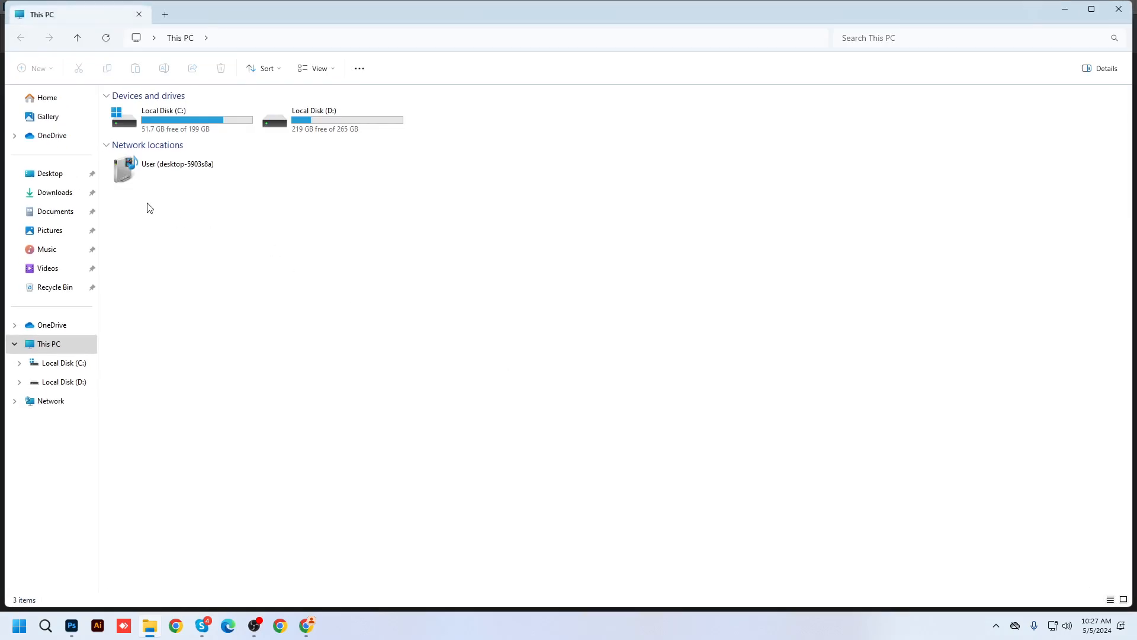
left_click(55, 193)
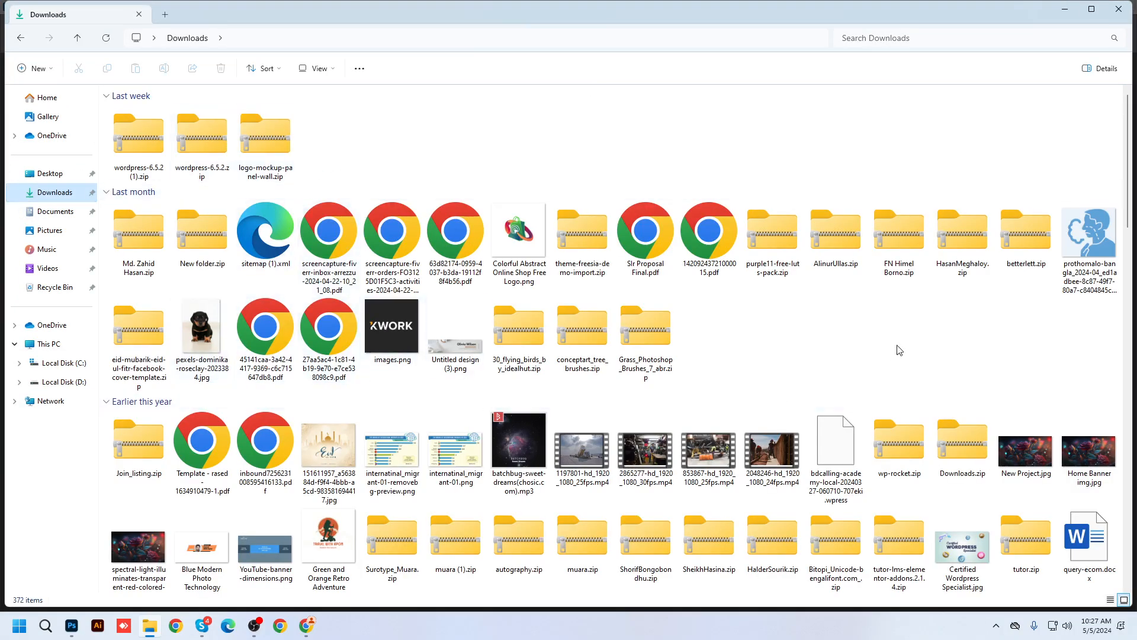
scroll(852, 396, "down", 5)
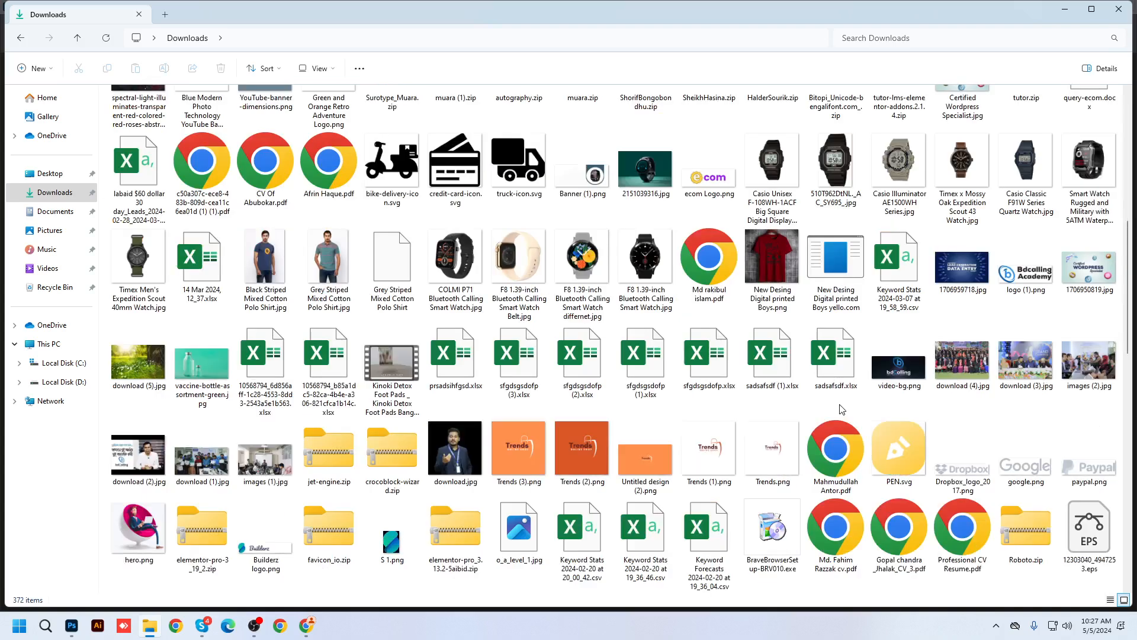
scroll(841, 409, "down", 3)
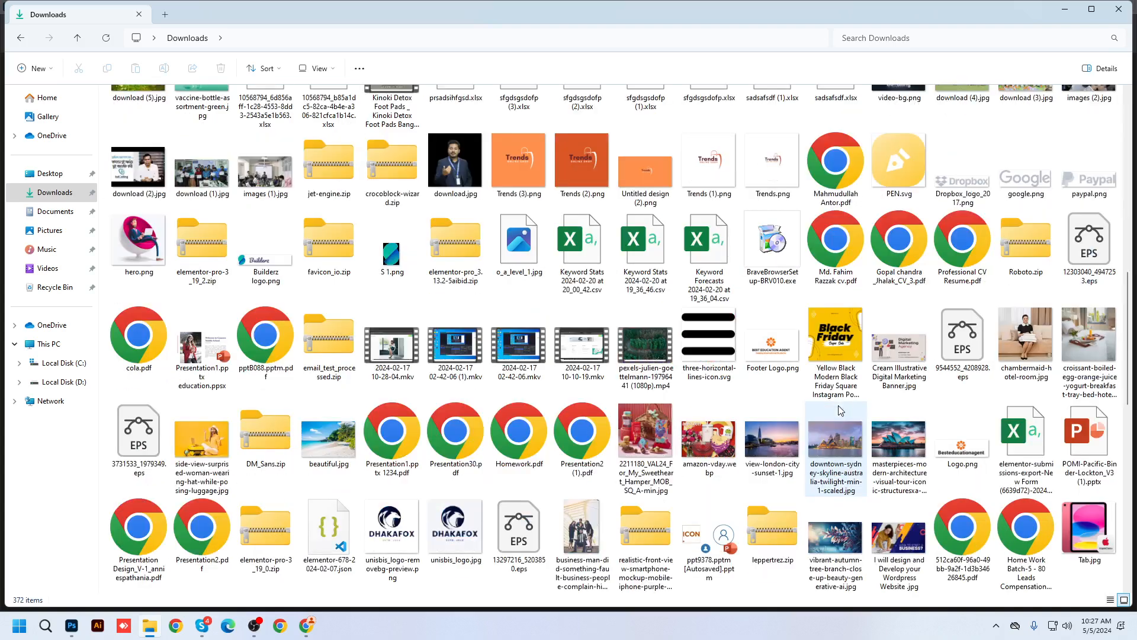
scroll(838, 405, "down", 1)
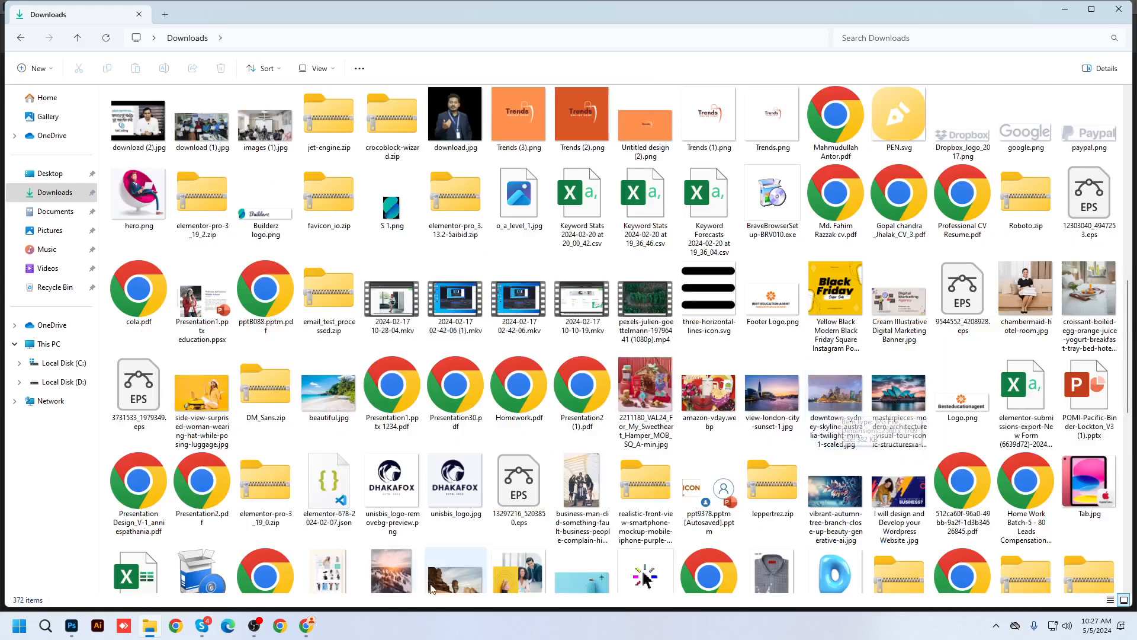
Switch to Chrome and open freepik.com/popular-psd in place of the Color Hunt page.
left_click(306, 626)
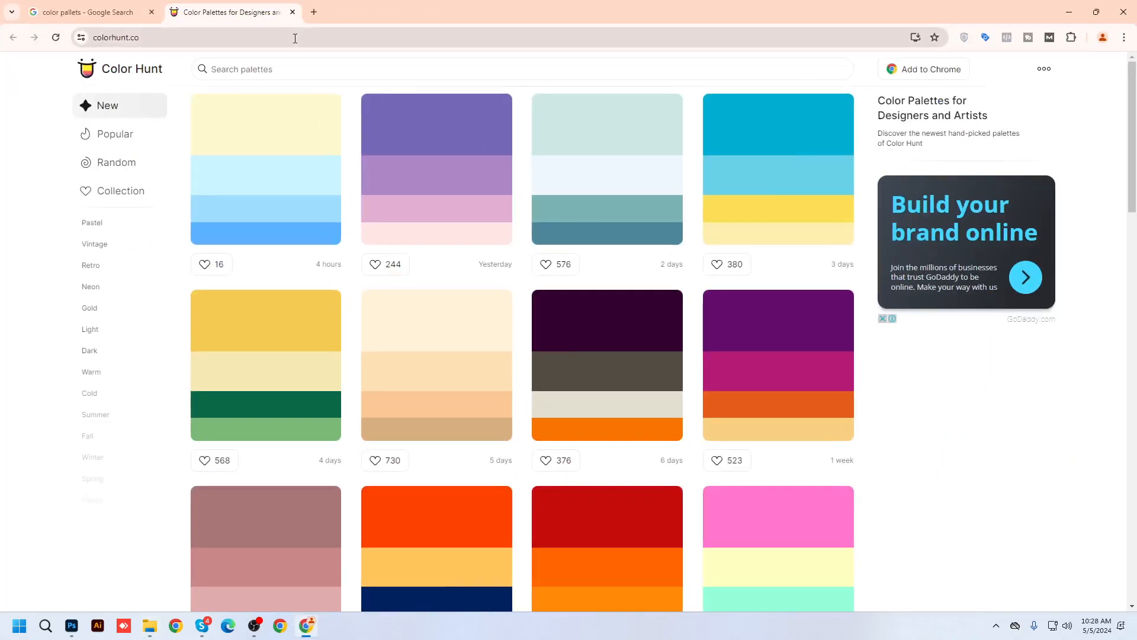
left_click(295, 42)
type("freepik.com/popular-psd")
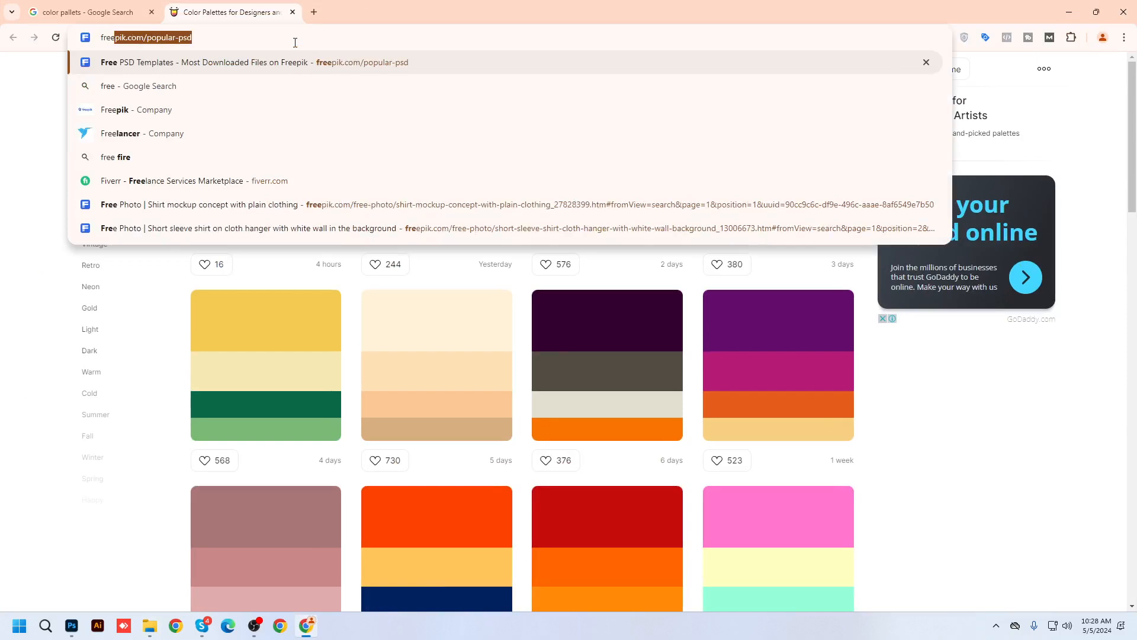
key("Return")
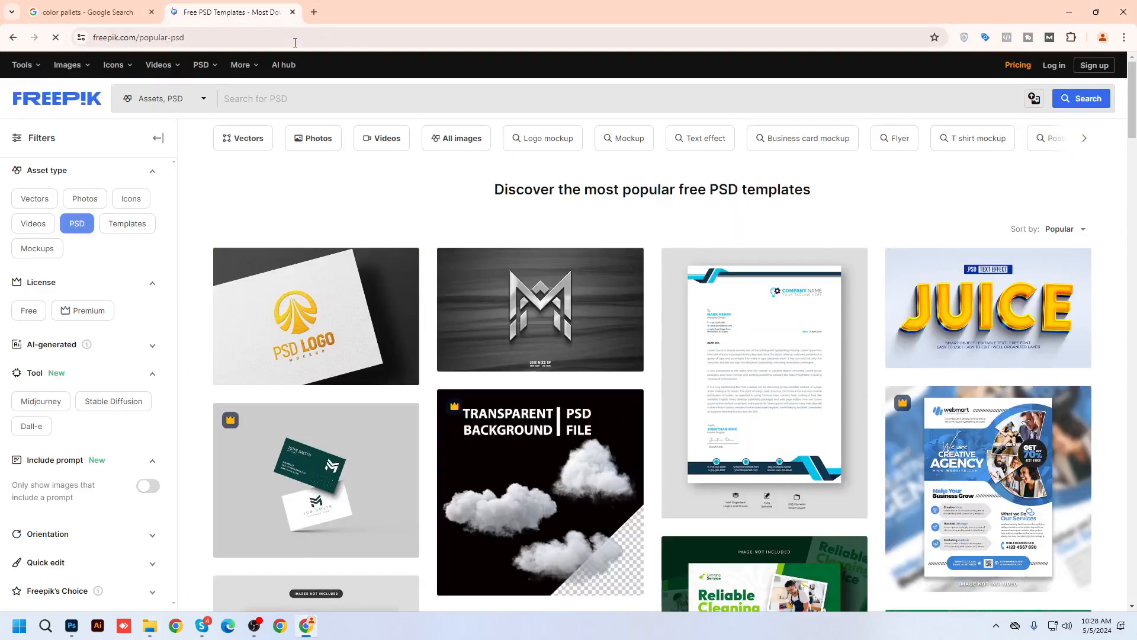
Search Freepik's PSD assets for "t shirt" and look through the mockups.
type("t shirt")
key("Return")
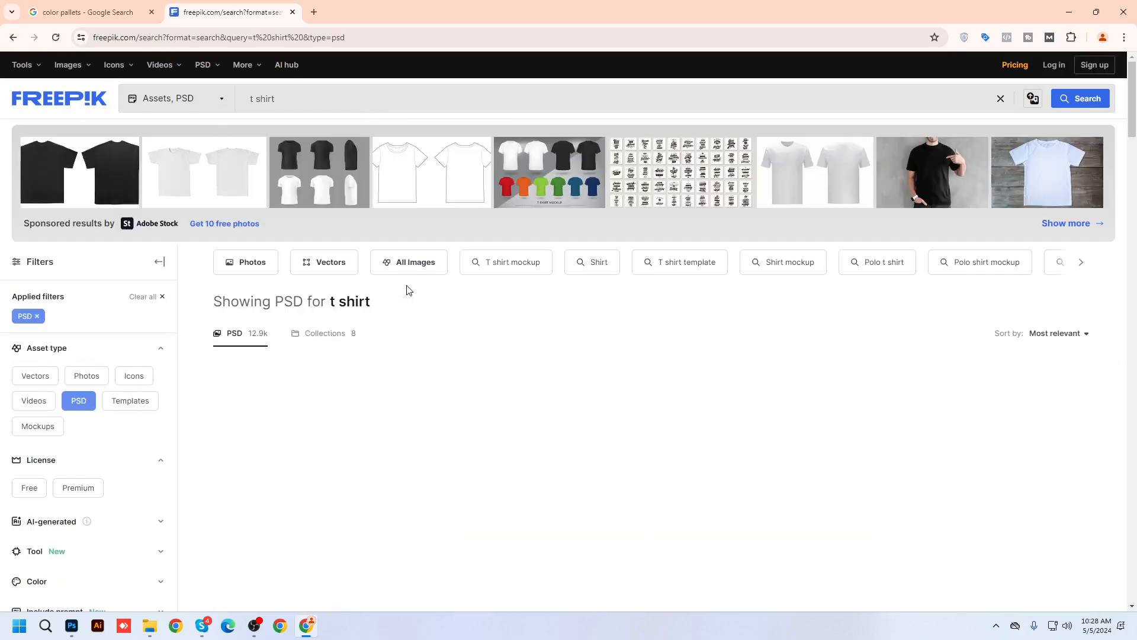
scroll(439, 329, "down", 5)
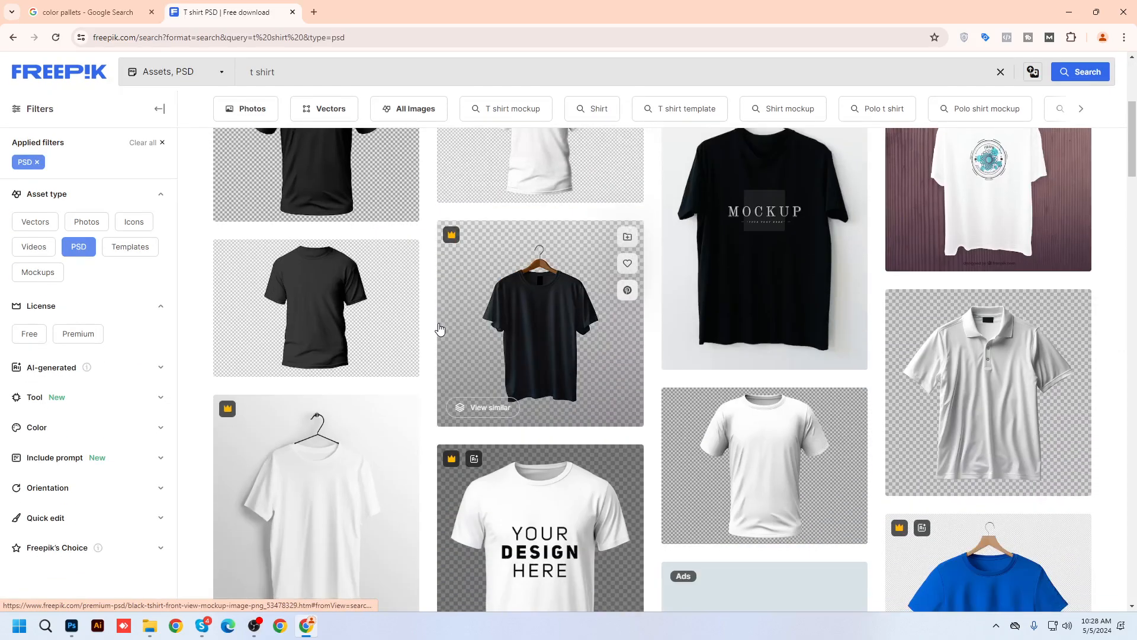
Open the white polo shirt PSD in a new tab and download it for free.
middle_click(1005, 417)
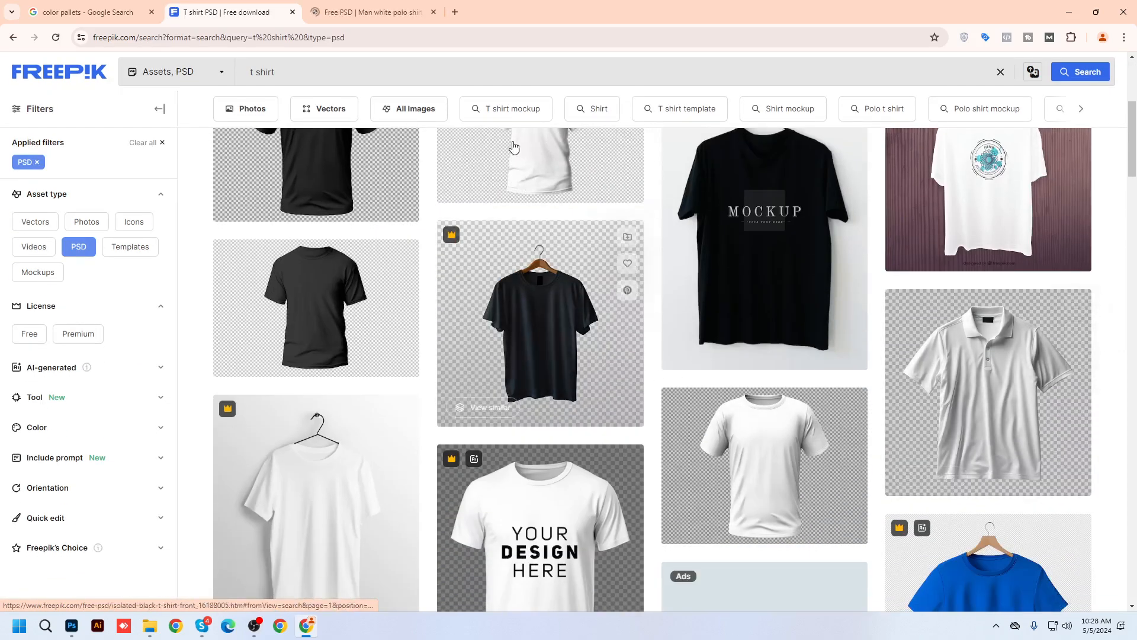
left_click(385, 13)
left_click(868, 327)
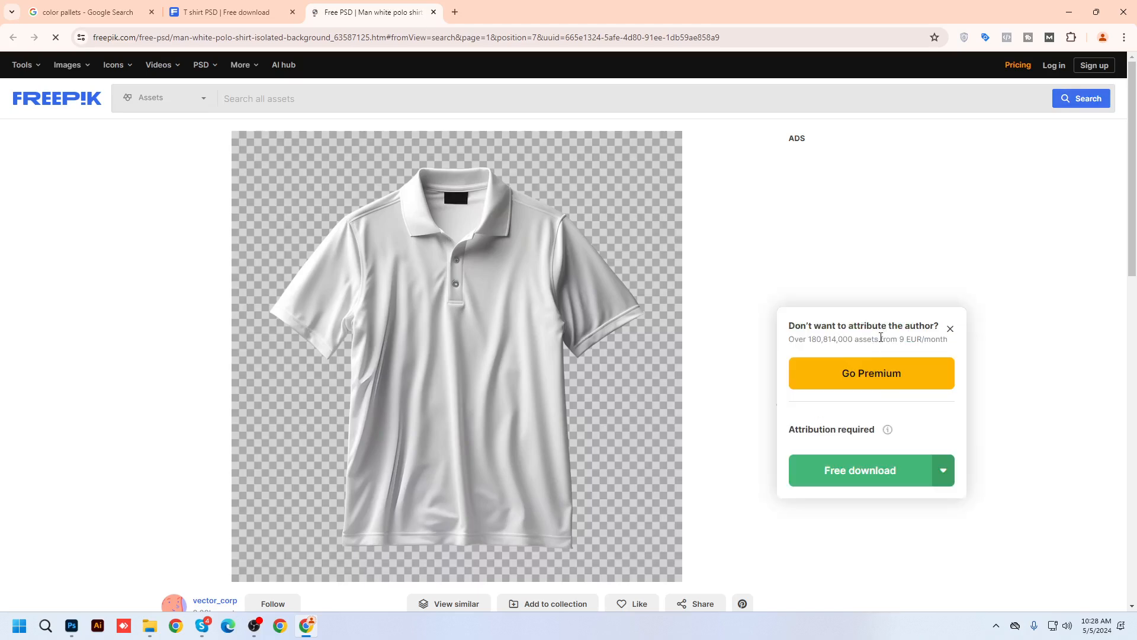
left_click(887, 465)
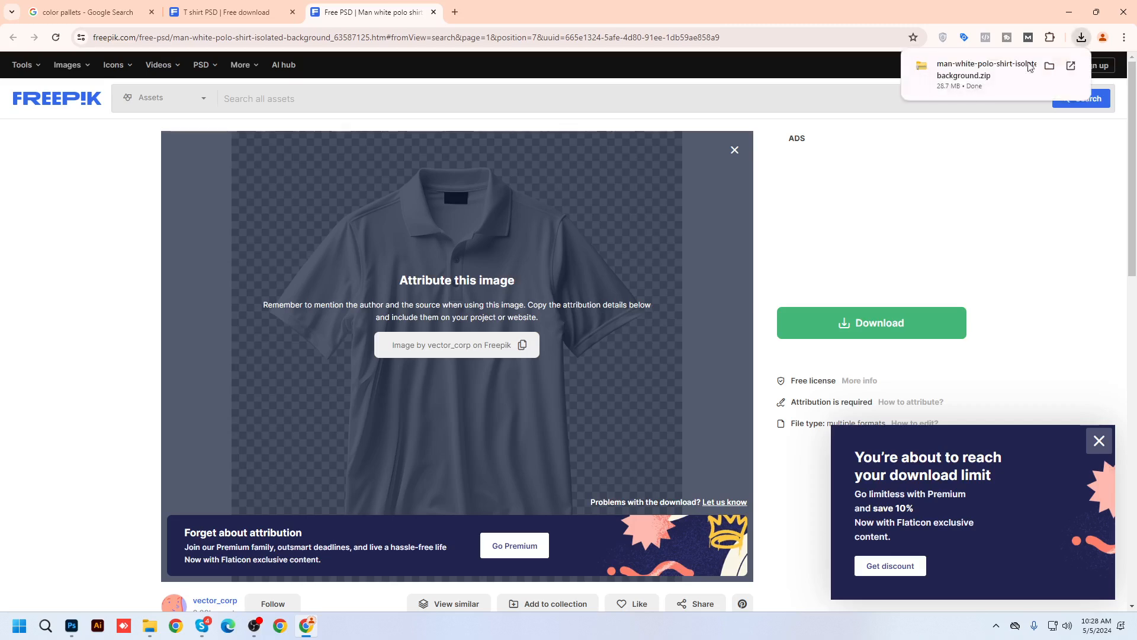
Show the downloaded man-white-polo-shirt-isolated-background.zip in its folder and open the PSD inside it in Photoshop.
left_click(1048, 66)
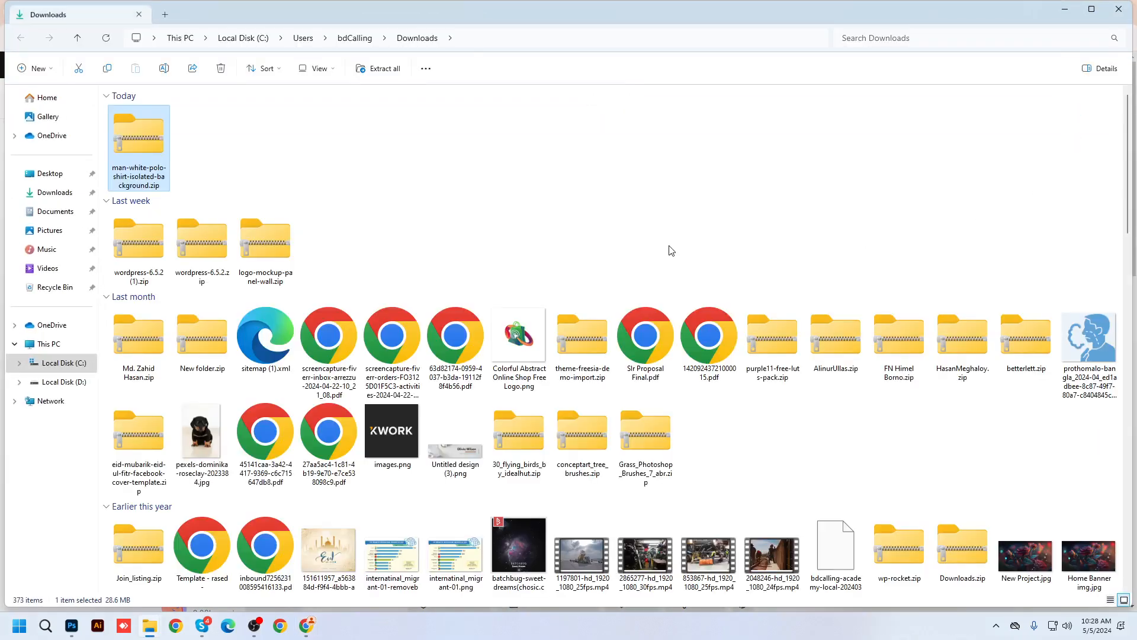
double_click(144, 133)
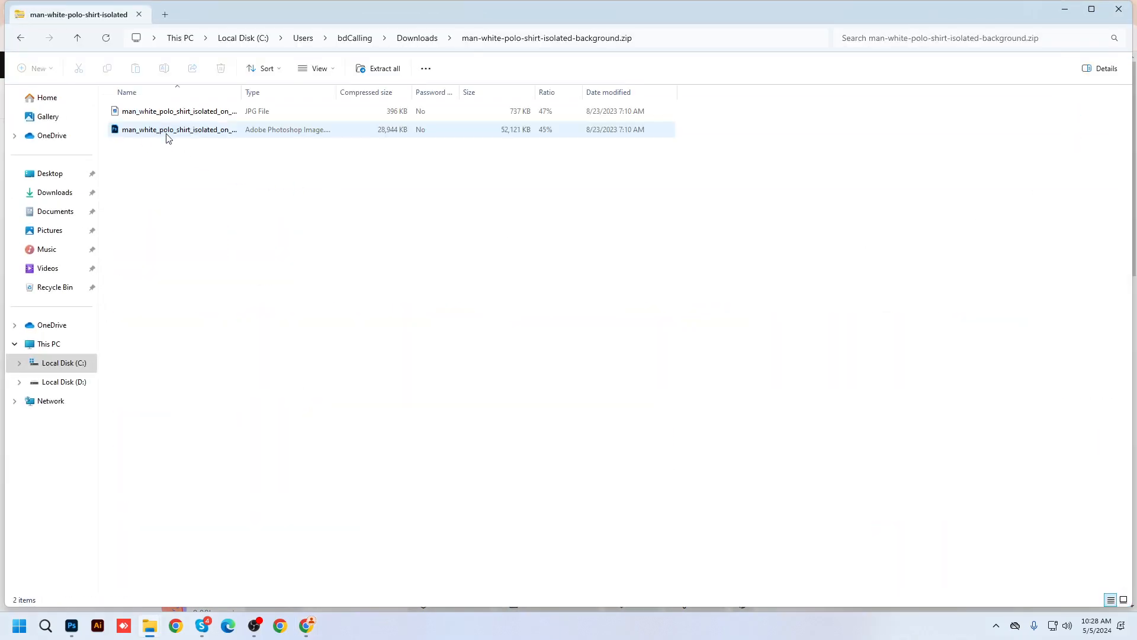
left_click(166, 131)
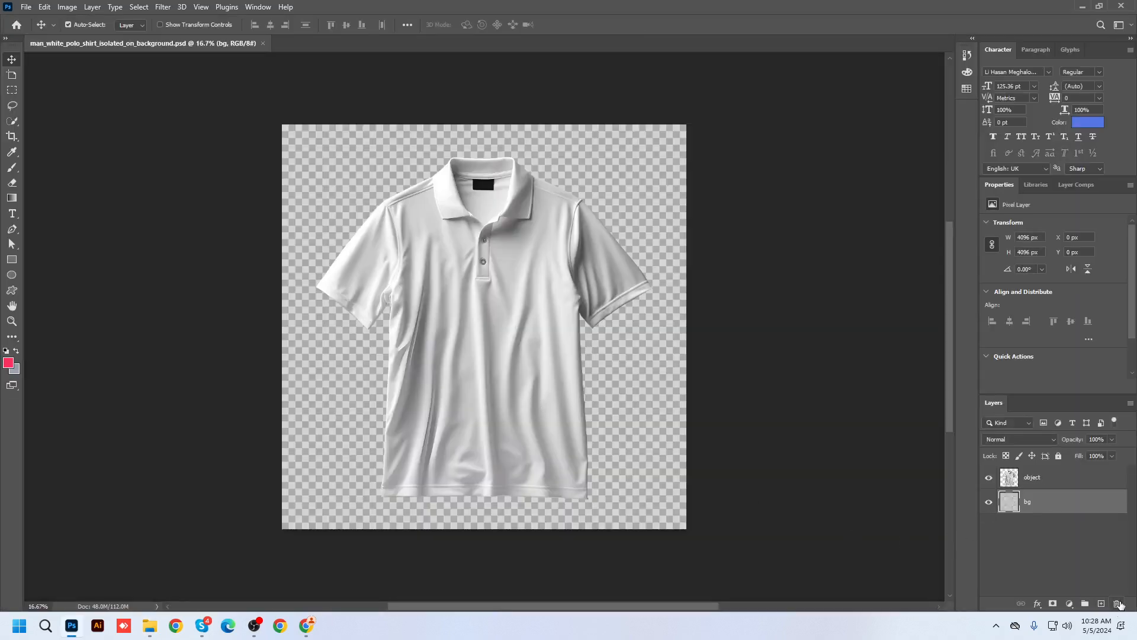
Delete the bg layer and add a black (000000) Solid Color fill layer beneath the polo shirt's object layer.
left_click(1118, 603)
left_click(1069, 604)
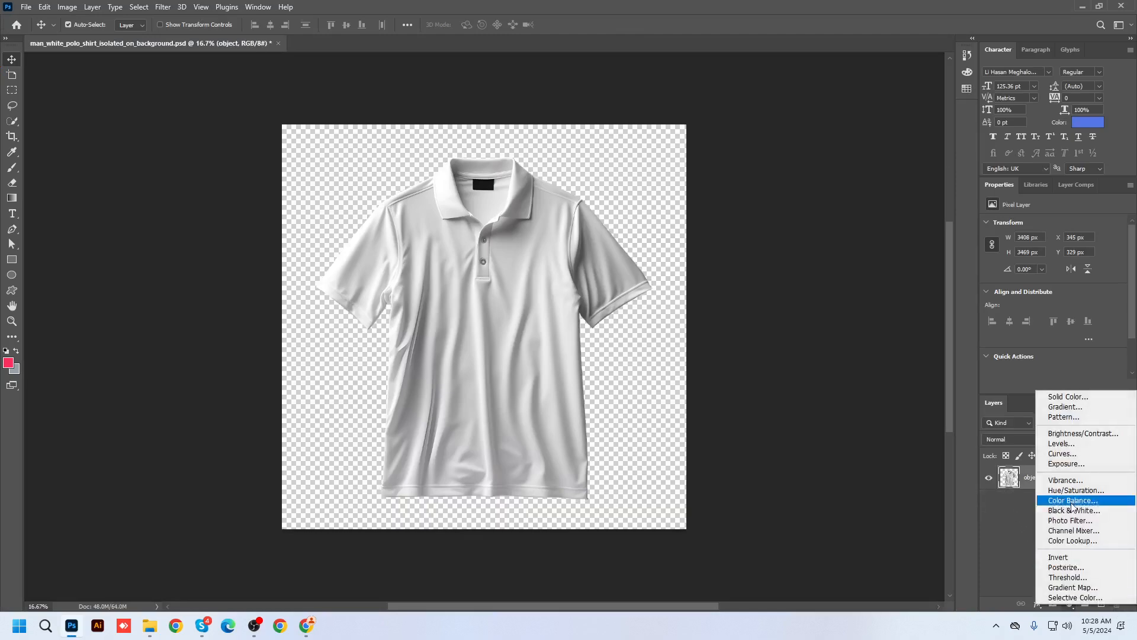
left_click(1060, 397)
mouse_move(849, 234)
left_mouse_down()
mouse_move(660, 376)
mouse_move(666, 102)
mouse_move(573, 431)
left_mouse_up()
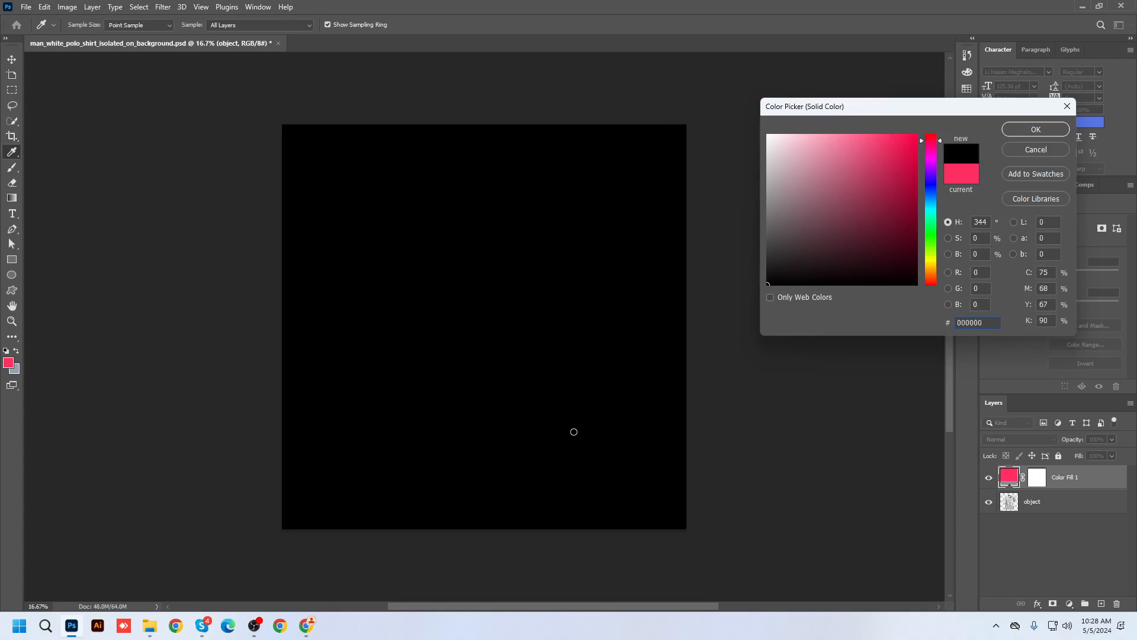
left_click(1038, 131)
left_click_drag(1074, 477, 1046, 515)
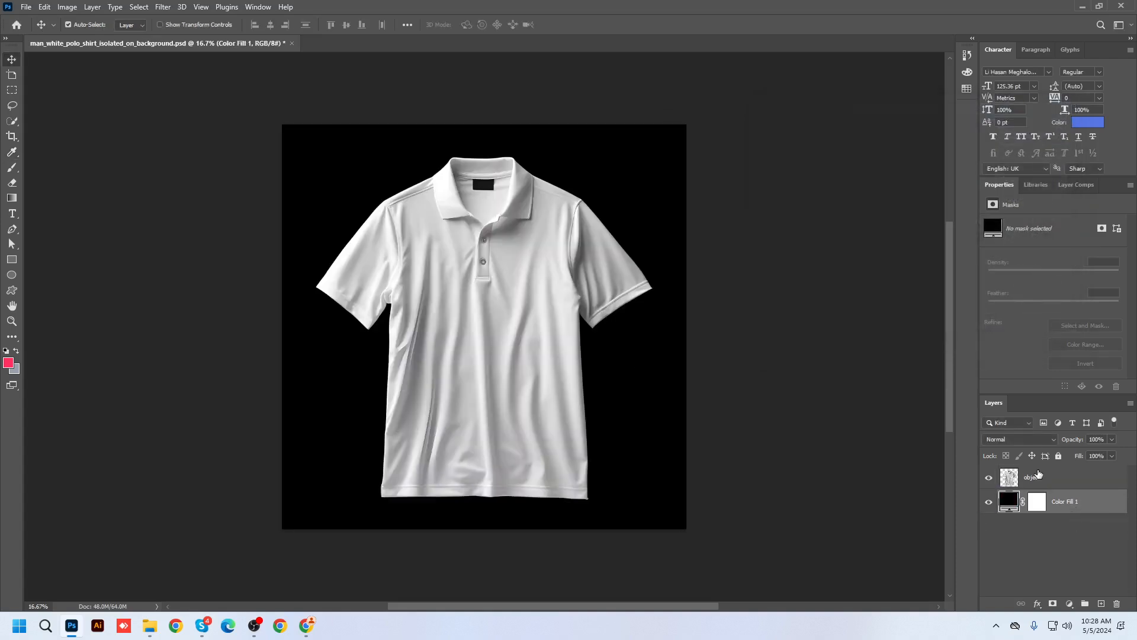
left_click(1038, 476)
left_click(787, 441)
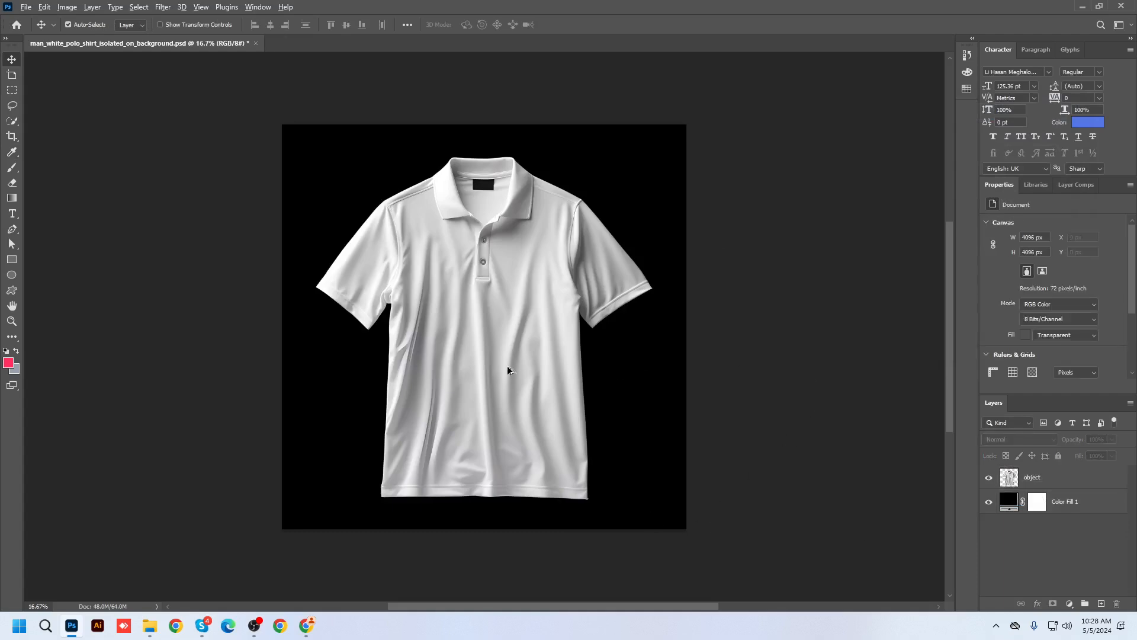
scroll(435, 338, "up", 4)
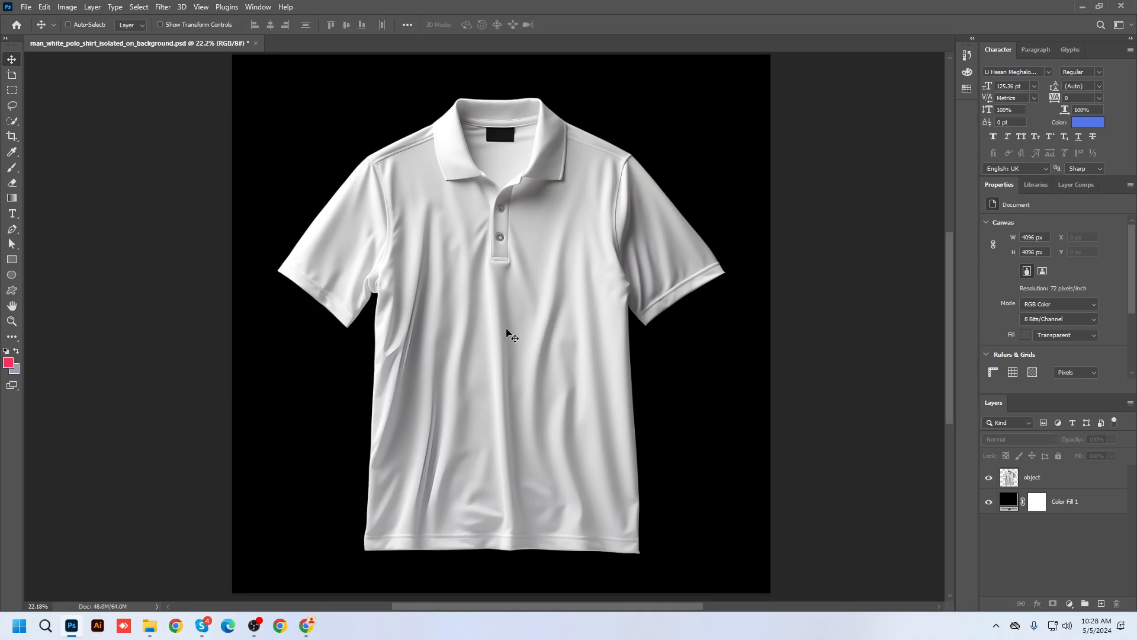
scroll(529, 308, "down", 2)
scroll(529, 308, "up", 3)
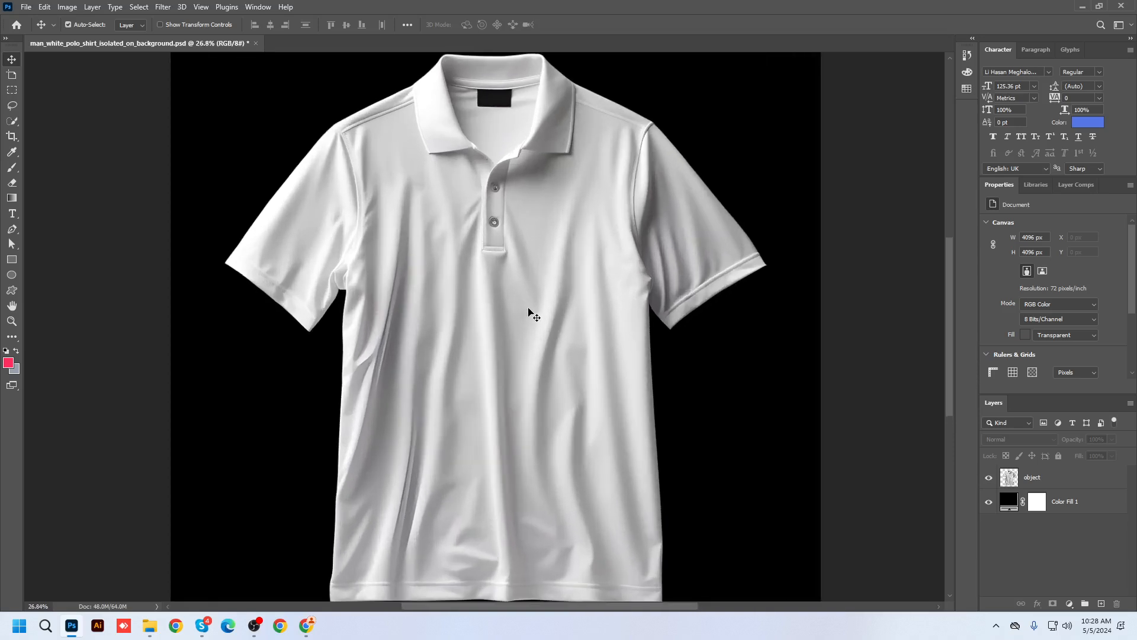
left_click_drag(500, 410, 500, 387)
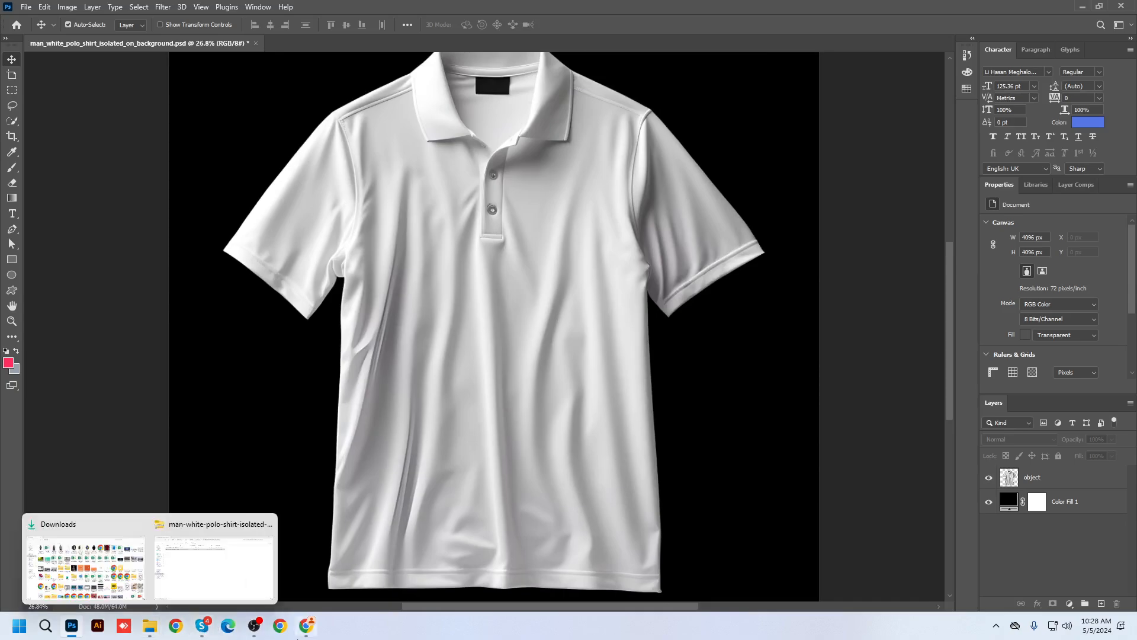
Switch to Chrome and search Google Images for "Design".
left_click(306, 625)
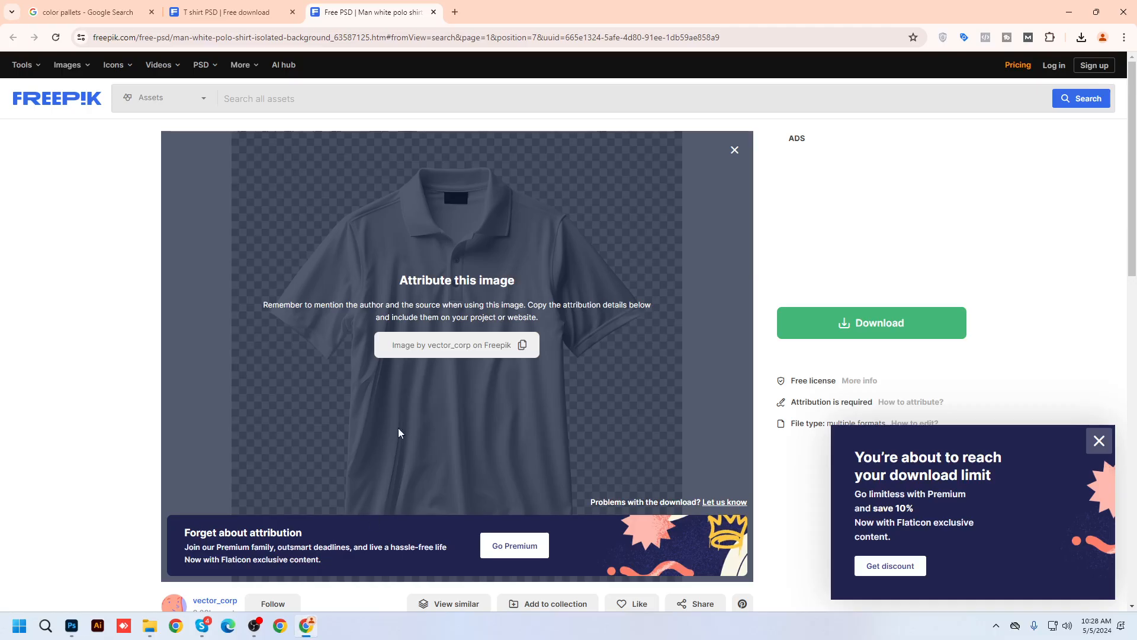
left_click(342, 37)
type("Design")
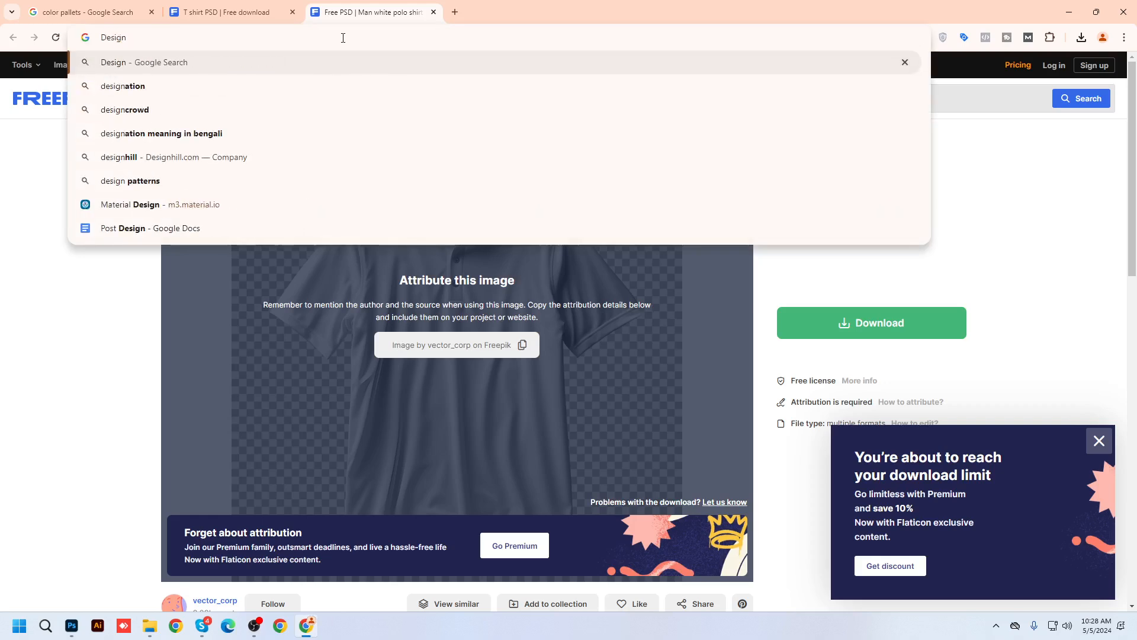
key("Return")
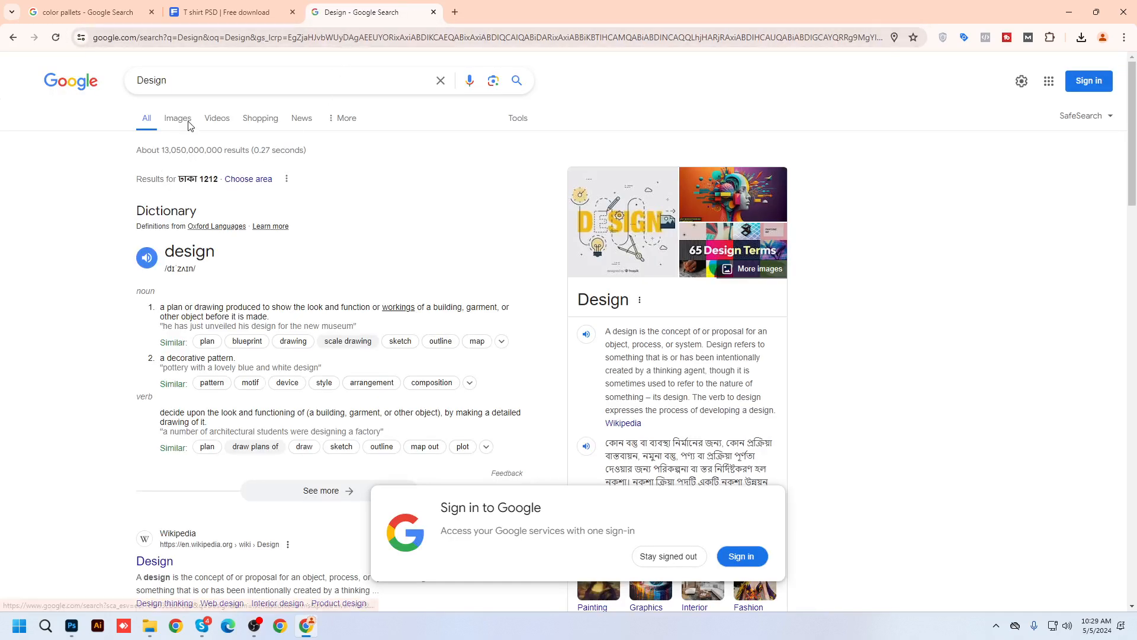
left_click(187, 121)
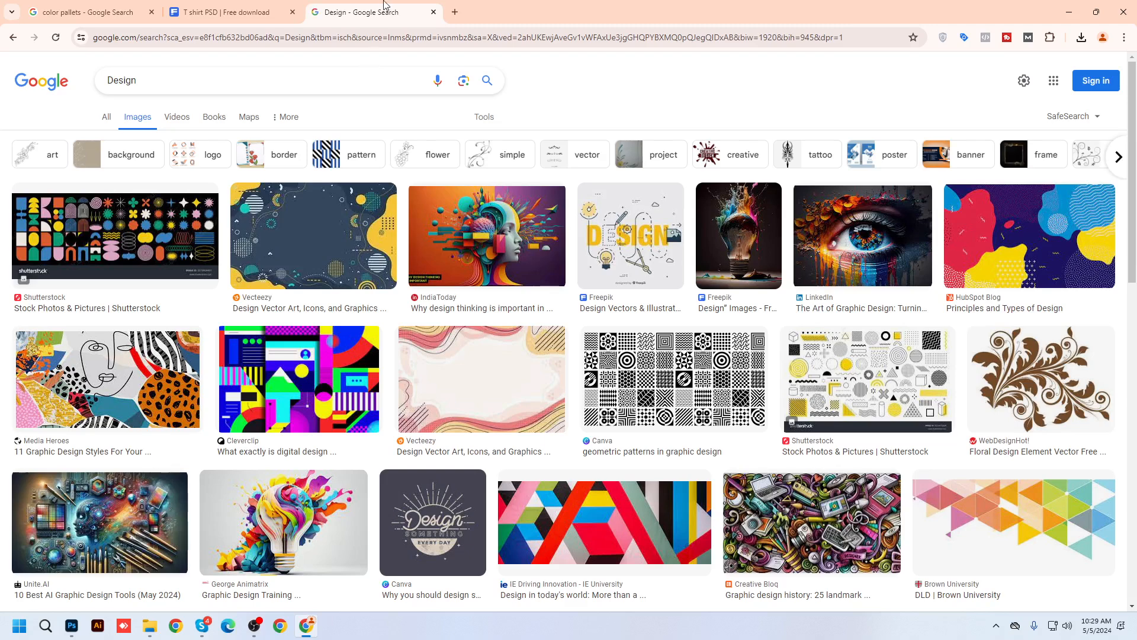
Look through the Design image results for artwork suitable for the shirt print.
scroll(543, 427, "down", 4)
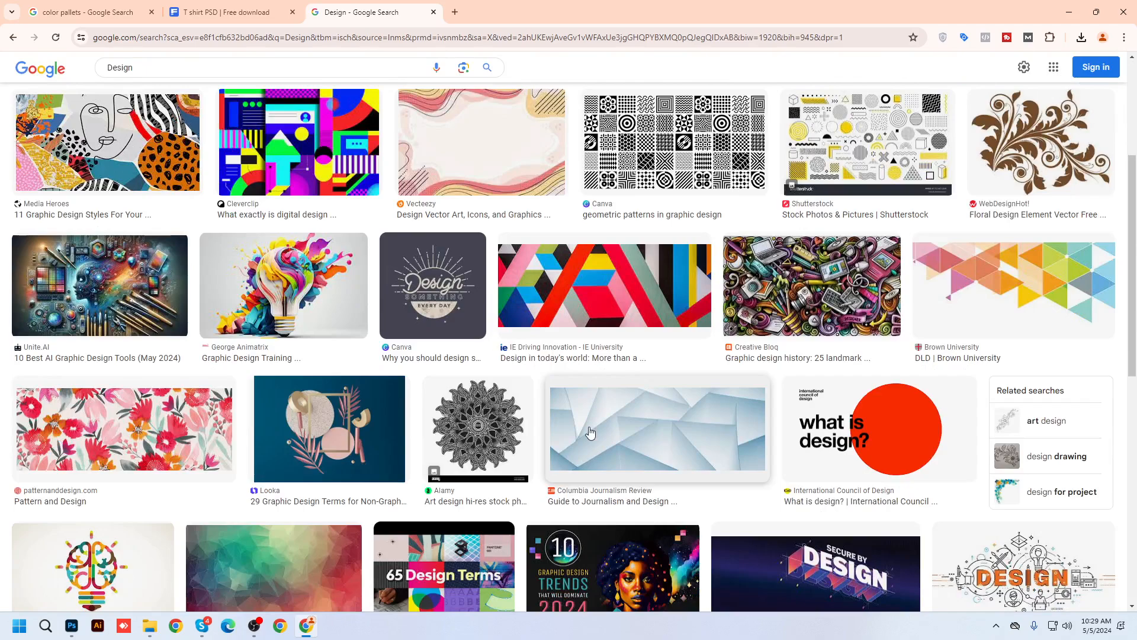
scroll(590, 433, "down", 4)
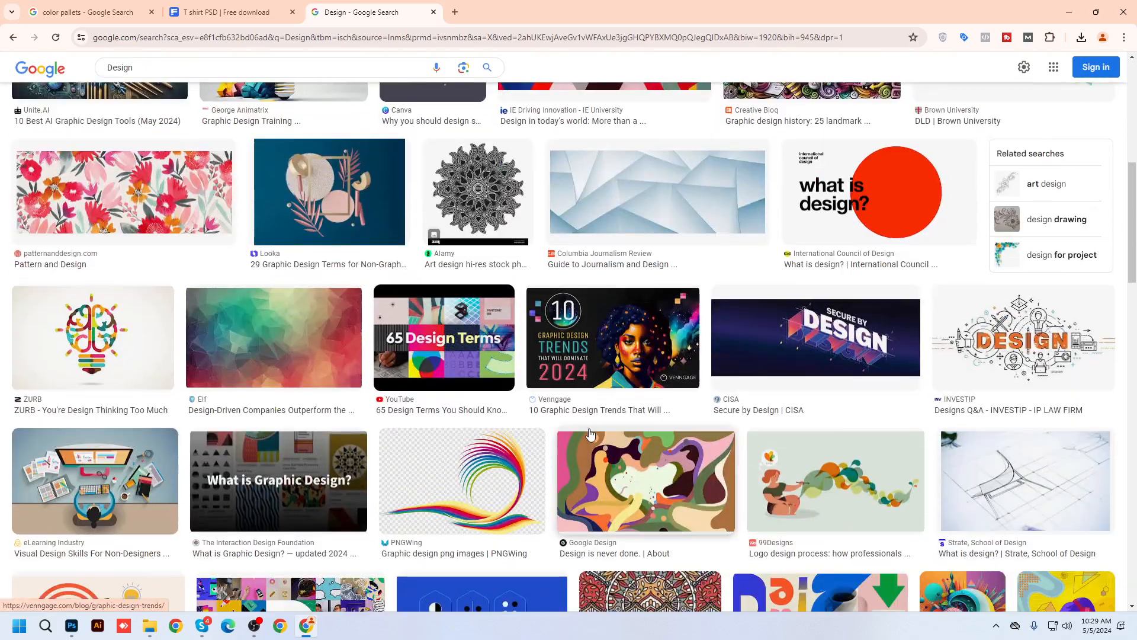
scroll(590, 434, "down", 5)
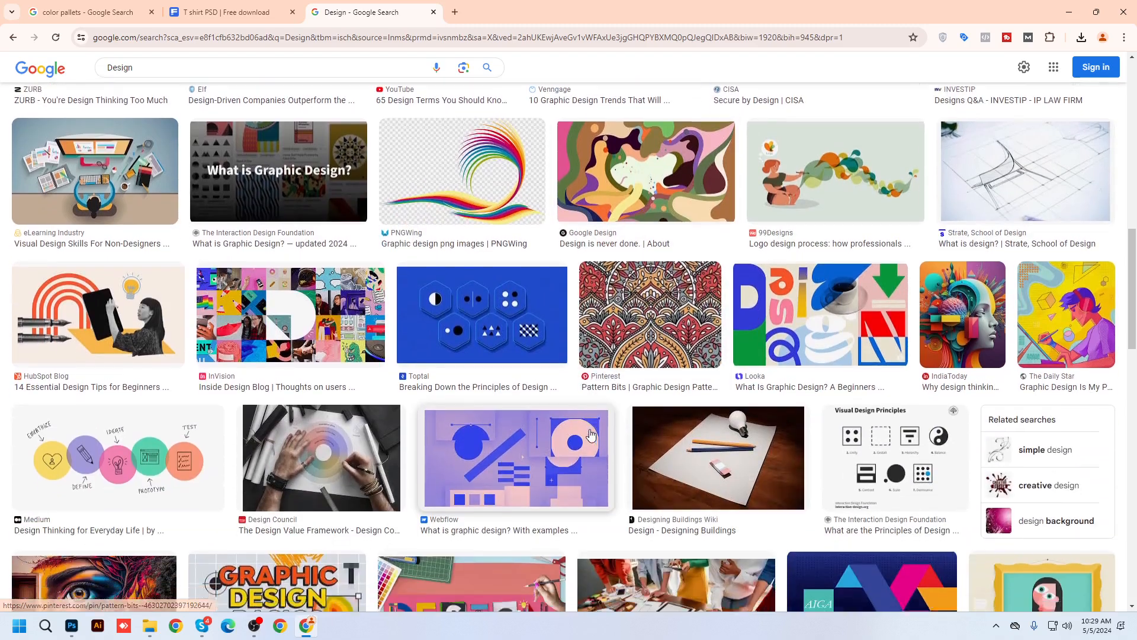
scroll(590, 435, "down", 4)
scroll(592, 435, "down", 3)
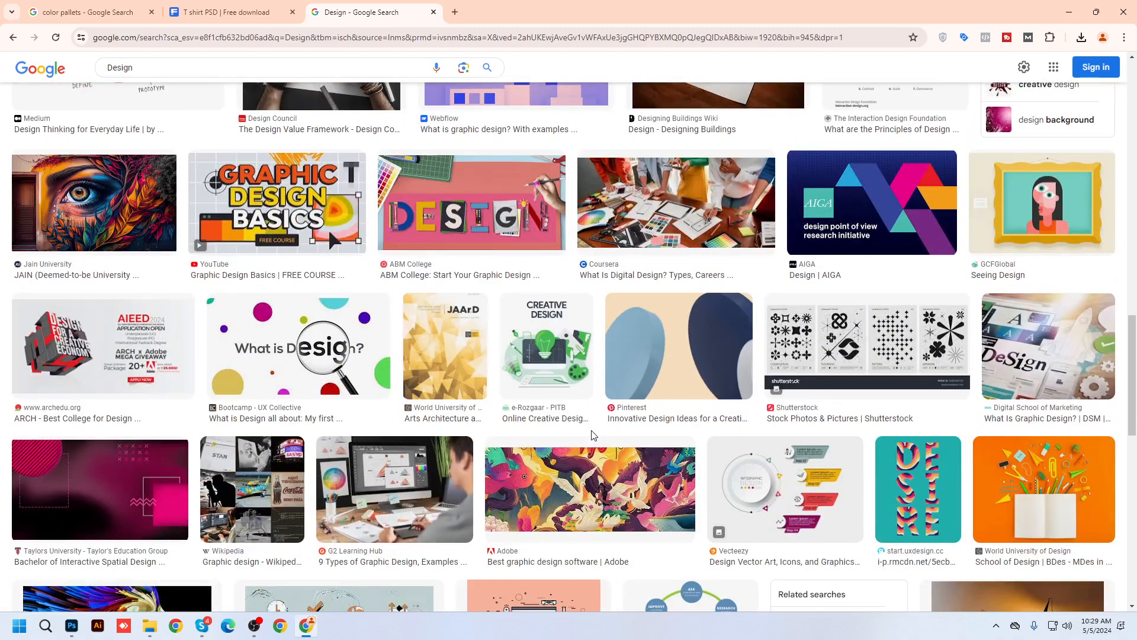
scroll(592, 435, "down", 8)
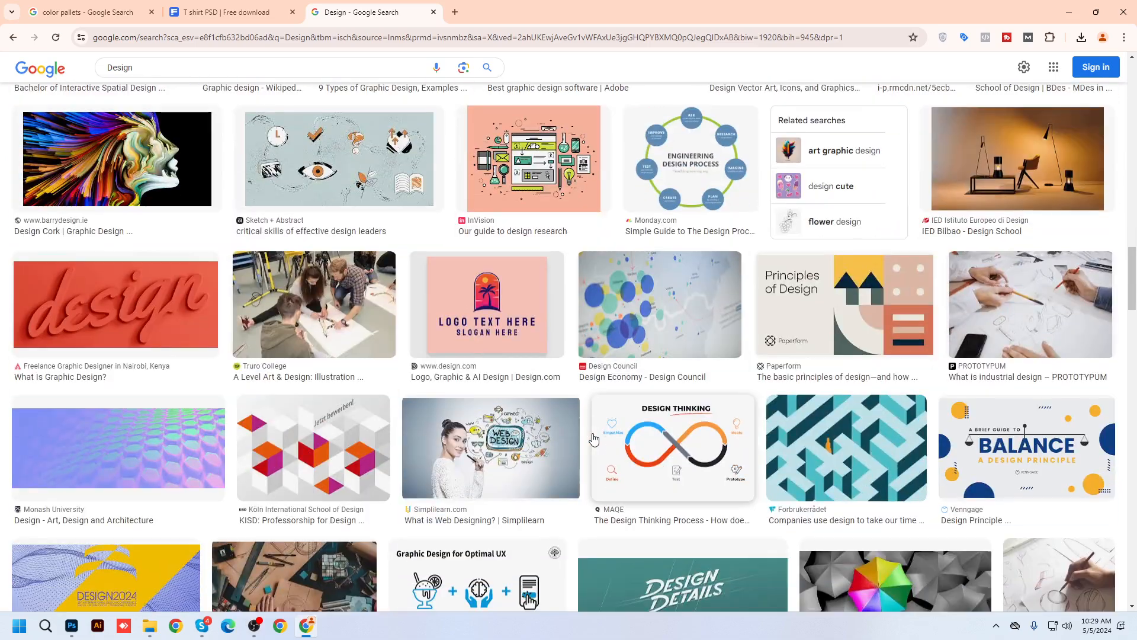
scroll(594, 438, "down", 7)
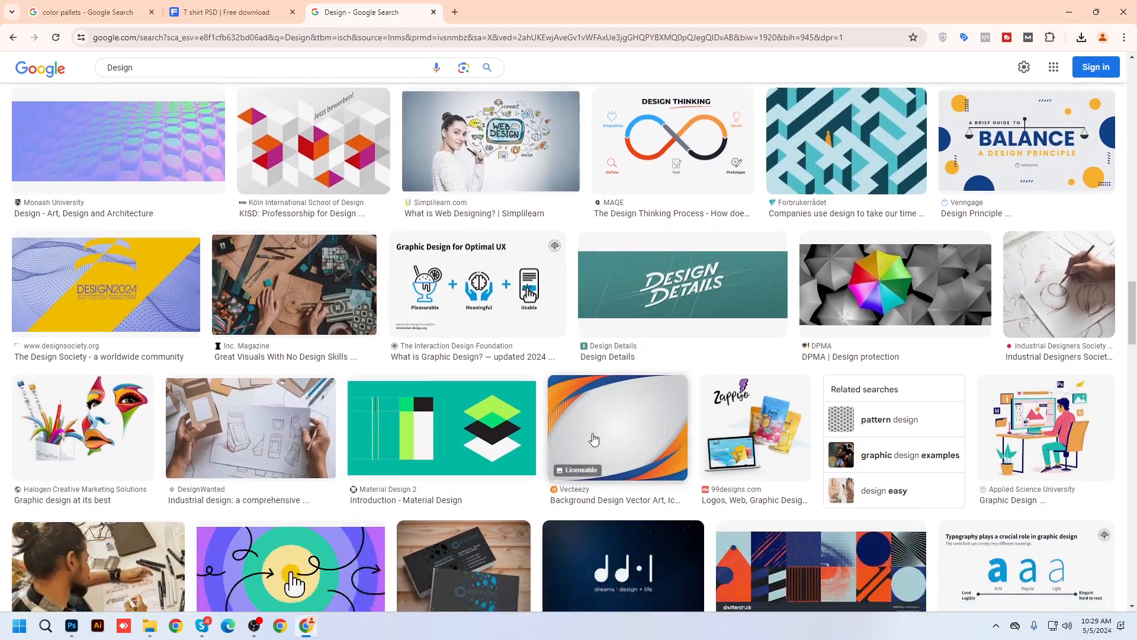
scroll(594, 438, "down", 3)
scroll(594, 438, "up", 1)
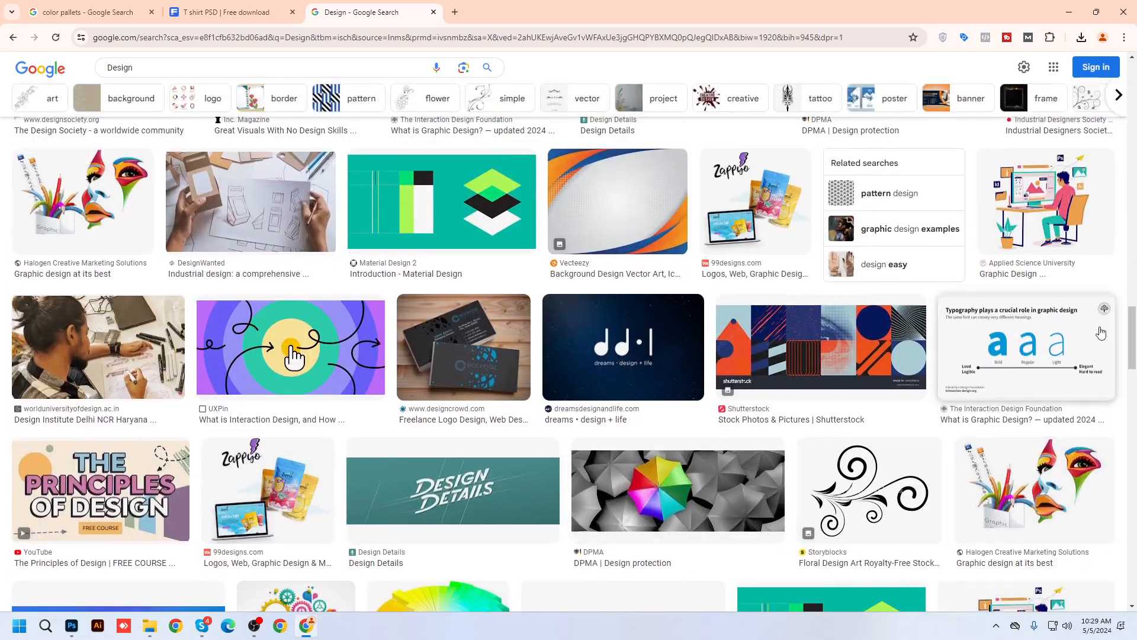
left_click_drag(1135, 341, 1135, 67)
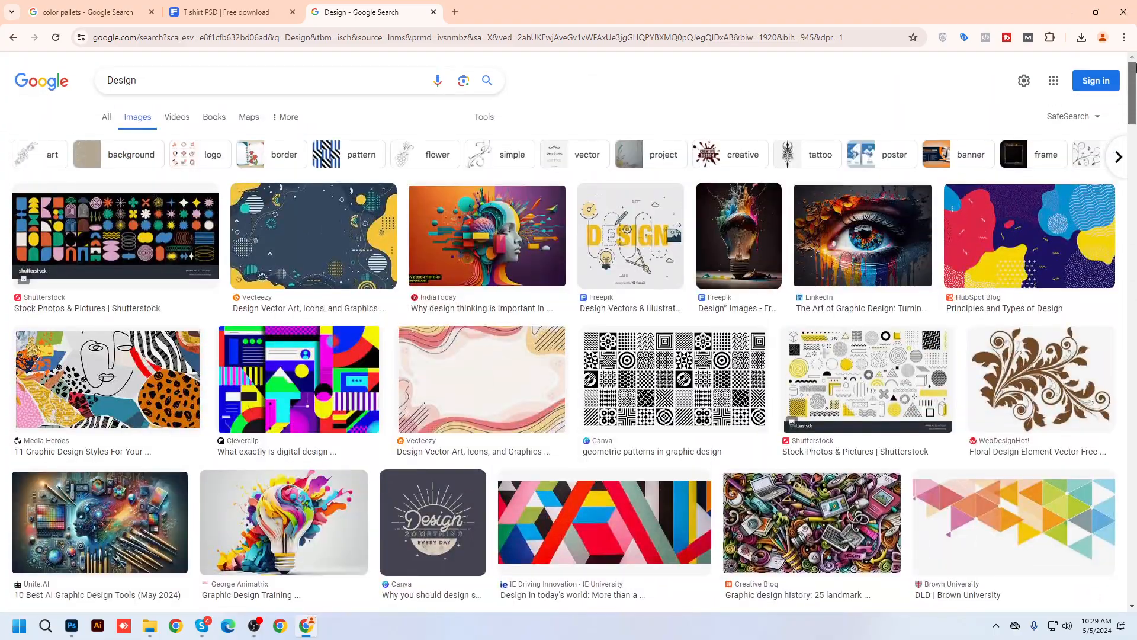
Open the George Animatrix colourful light bulb image in a new tab and save it to Downloads as jpeg-optimizer_14-1.jpg.
middle_click(306, 530)
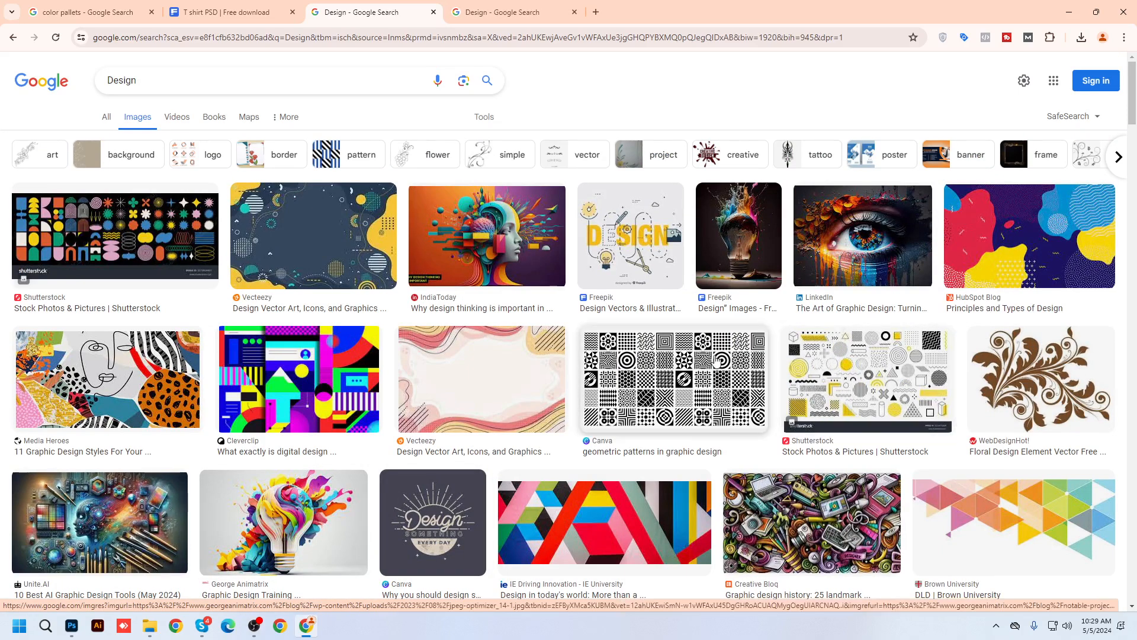
scroll(716, 362, "down", 3)
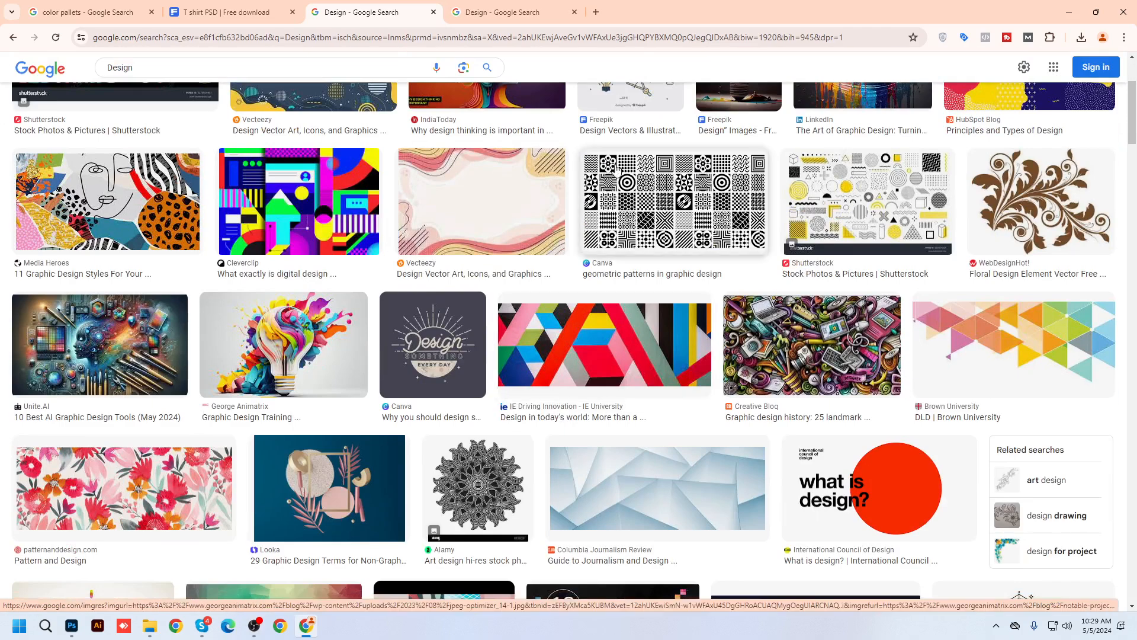
key("ctrl+Tab")
right_click(557, 203)
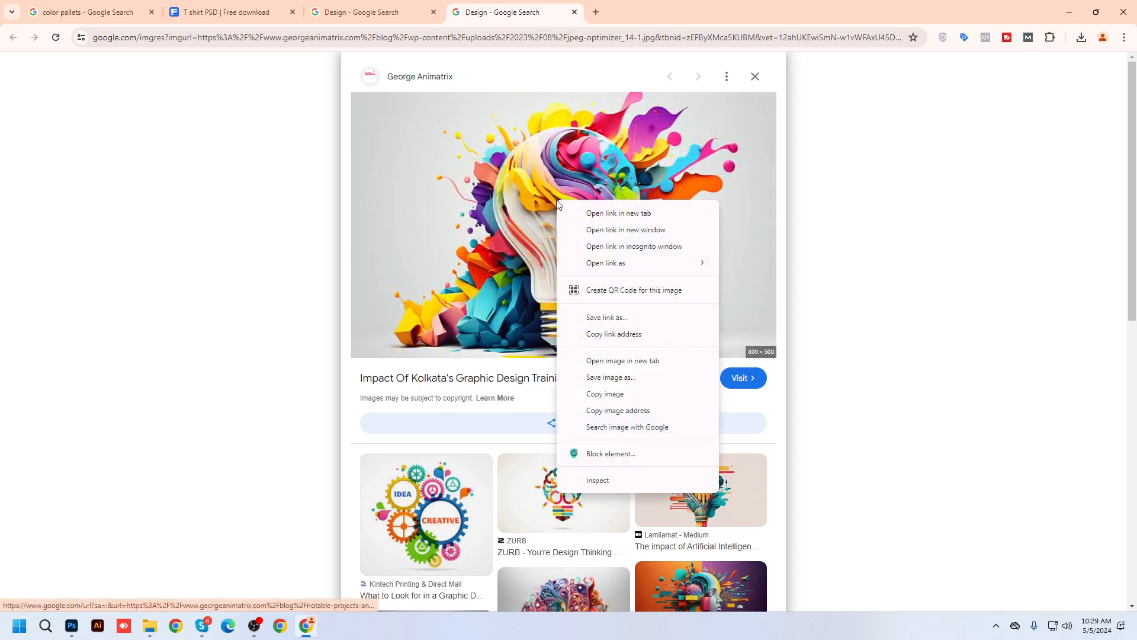
left_click(623, 380)
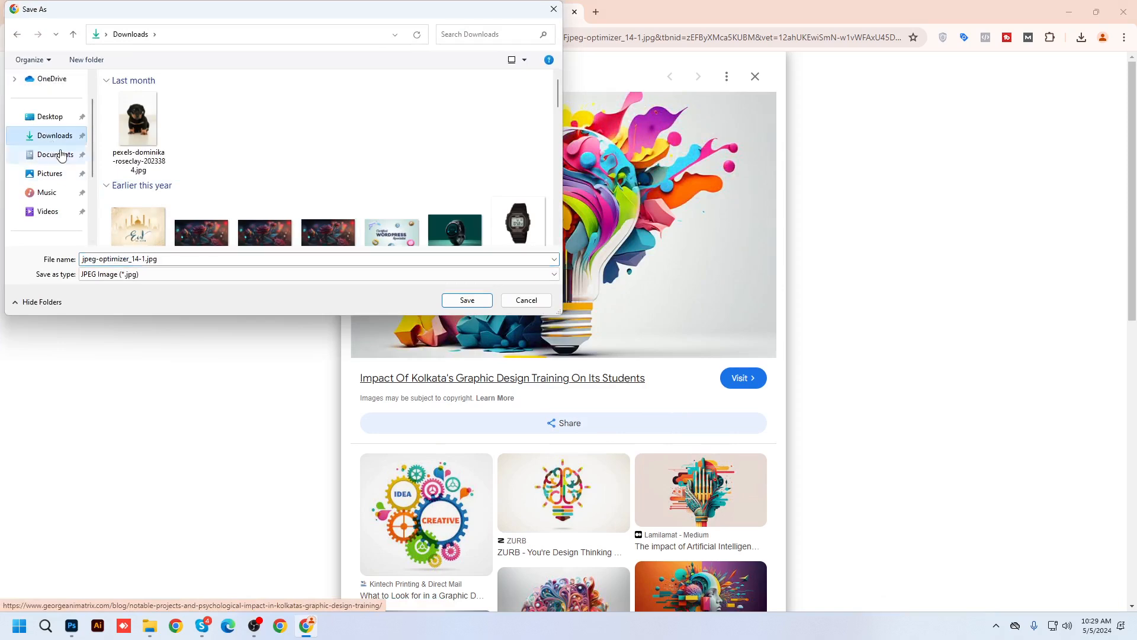
left_click(467, 303)
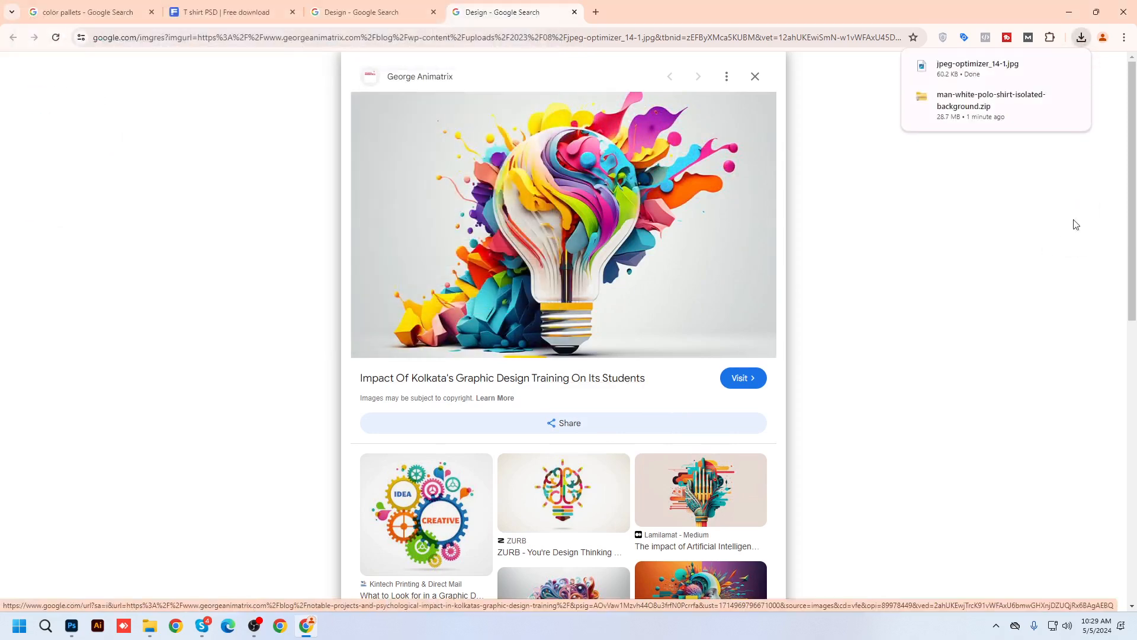
Place jpeg-optimizer_14-1.jpg in the Photoshop polo shirt document, scaled to about 196% and centred on the chest below the button placket.
left_click_drag(971, 70, 452, 320)
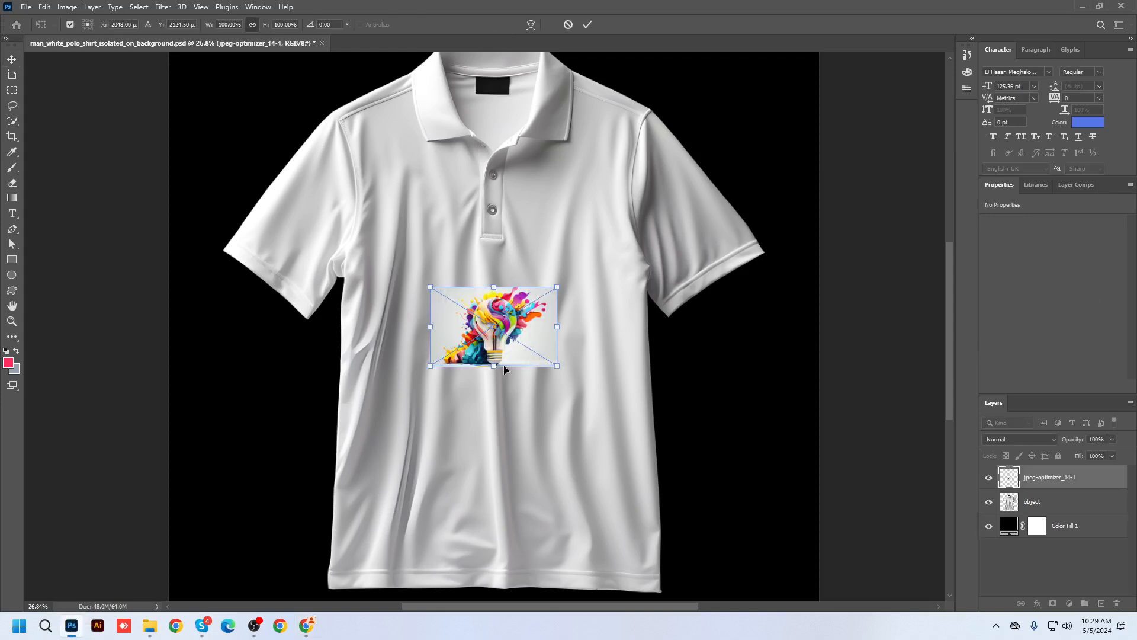
left_click_drag(494, 367, 502, 445)
left_click_drag(522, 355, 522, 323)
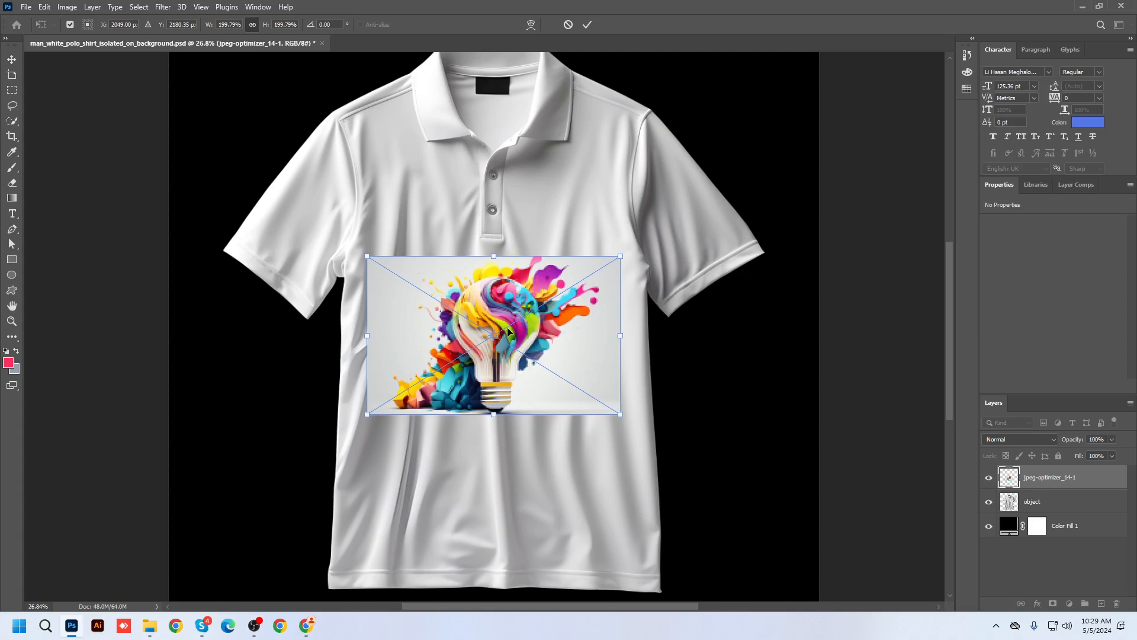
left_click_drag(512, 325, 512, 334)
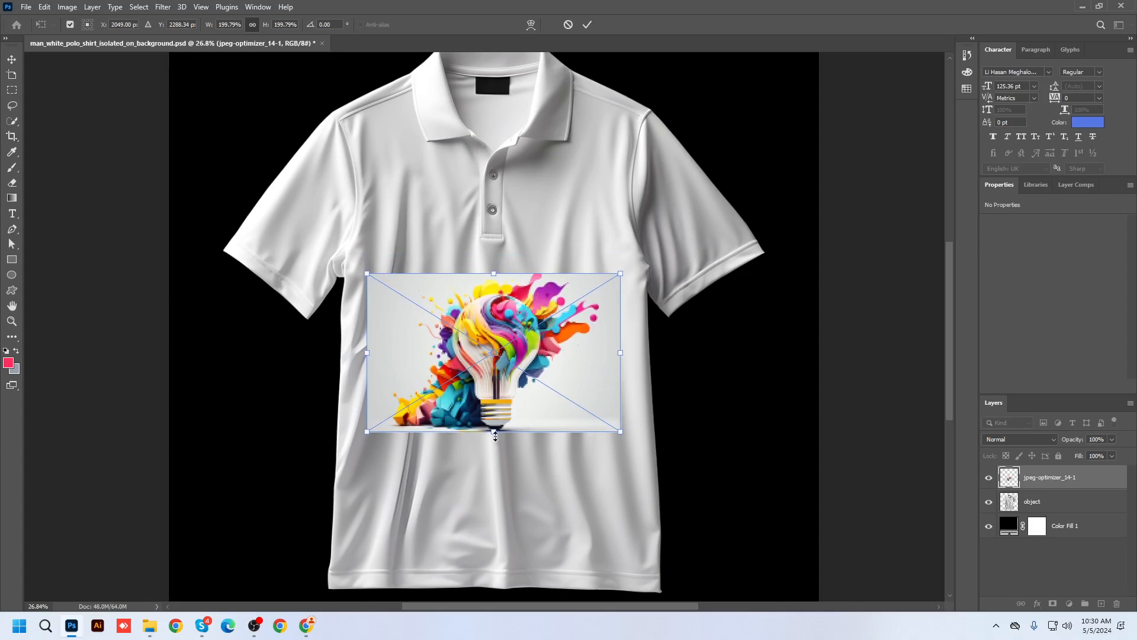
left_click_drag(495, 433, 496, 430)
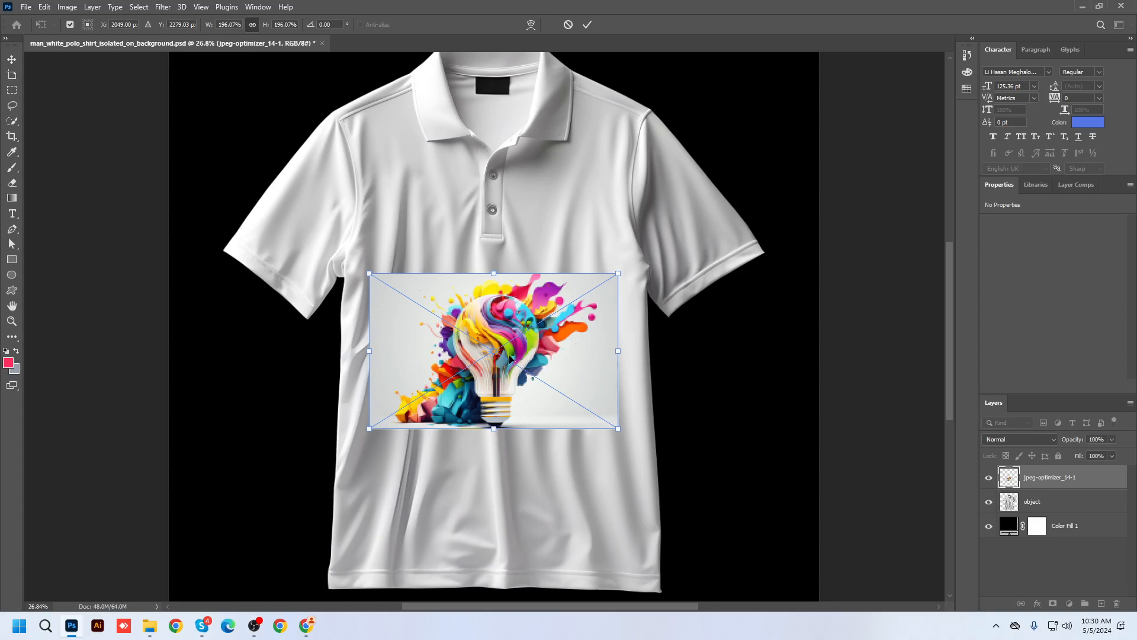
key("Return")
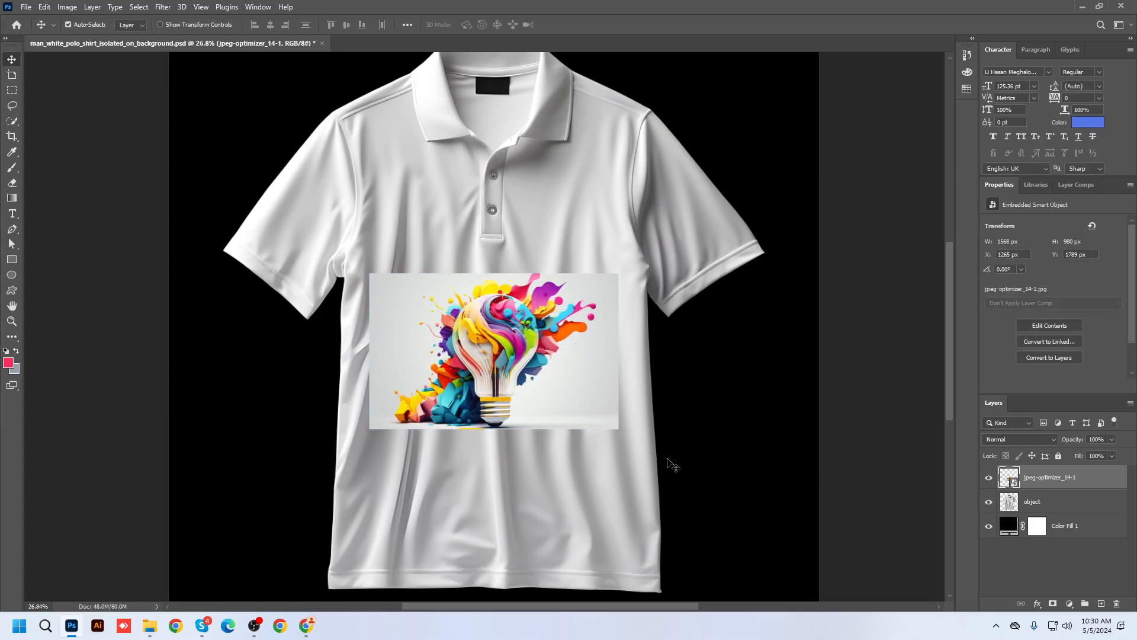
Try the Multiply blend mode on the light bulb image layer.
left_click(1004, 438)
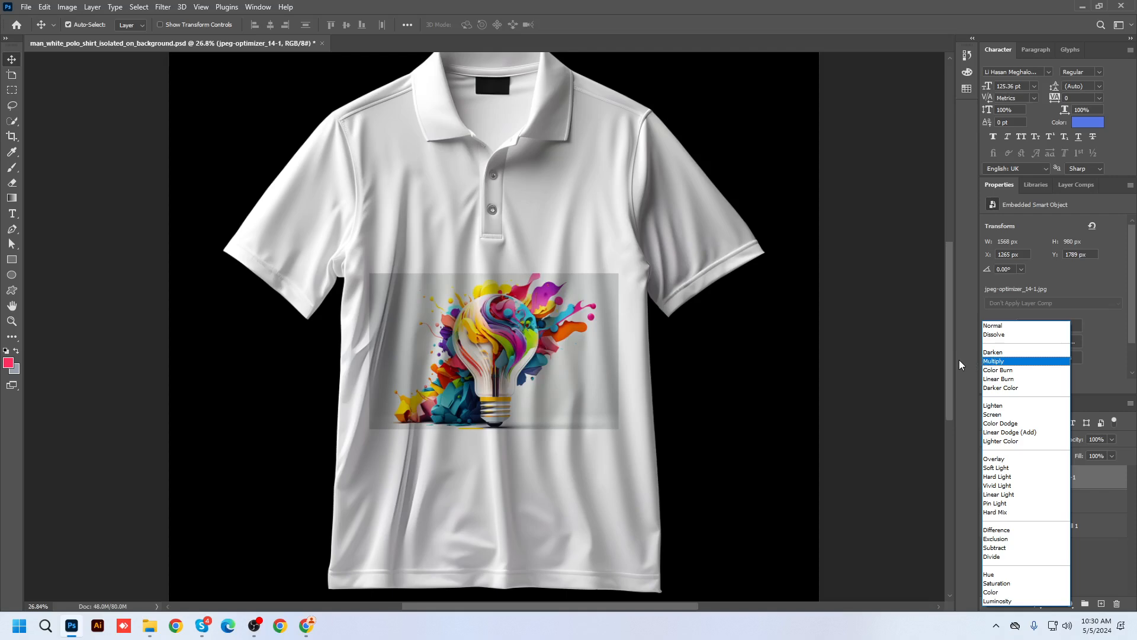
left_click(1094, 484)
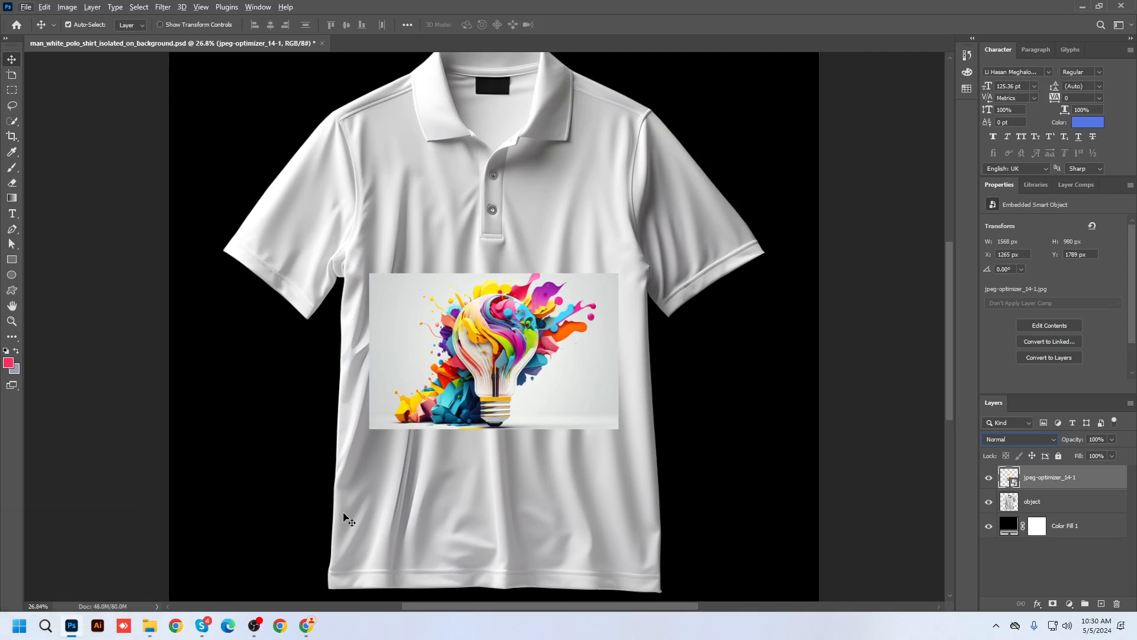
Add a Curves adjustment layer directly above the light bulb image layer.
left_click(33, 605)
key("Return")
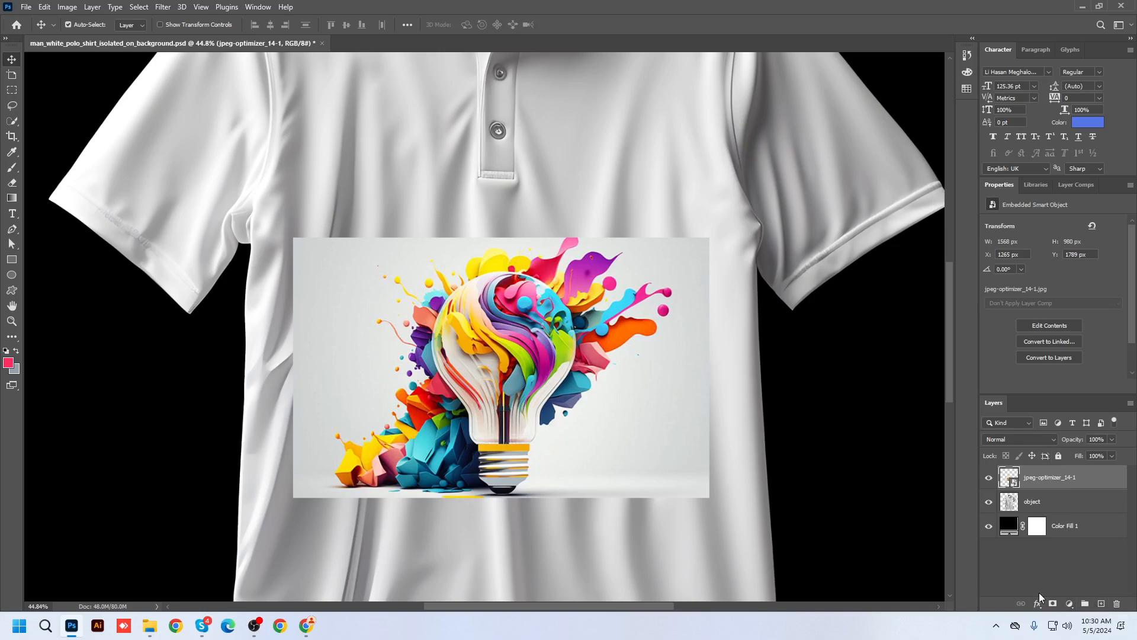
left_click(1028, 500)
left_click(1037, 477)
left_click(1069, 603)
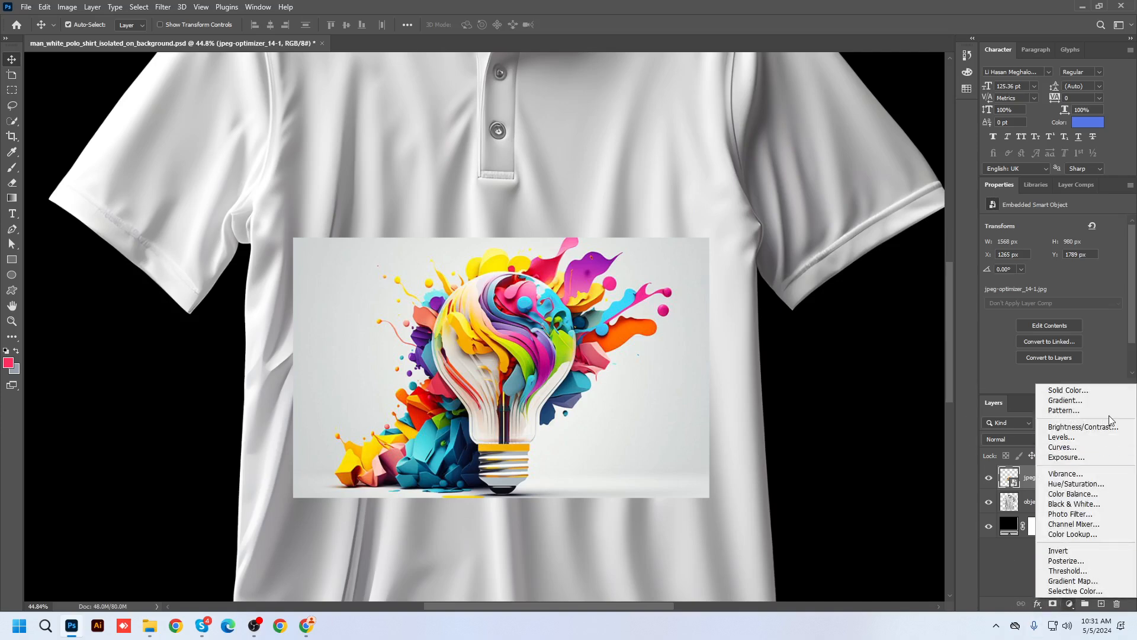
left_click(1075, 448)
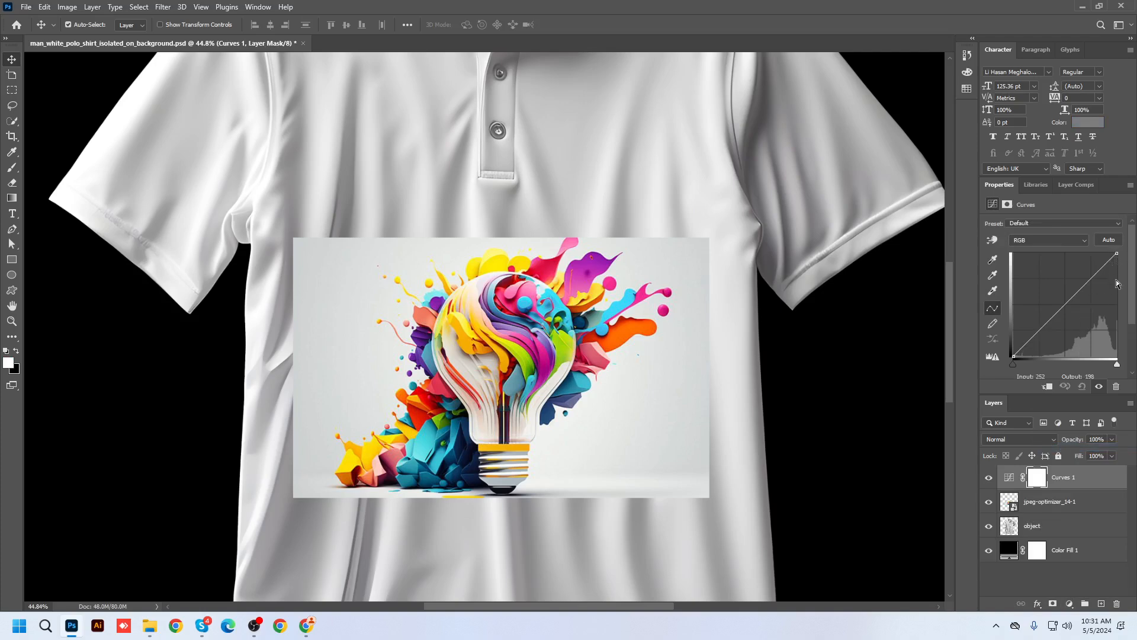
Lower the white point of the RGB curve to darken the image, and clip the Curves layer to the light bulb layer.
left_click_drag(1117, 253, 1123, 291)
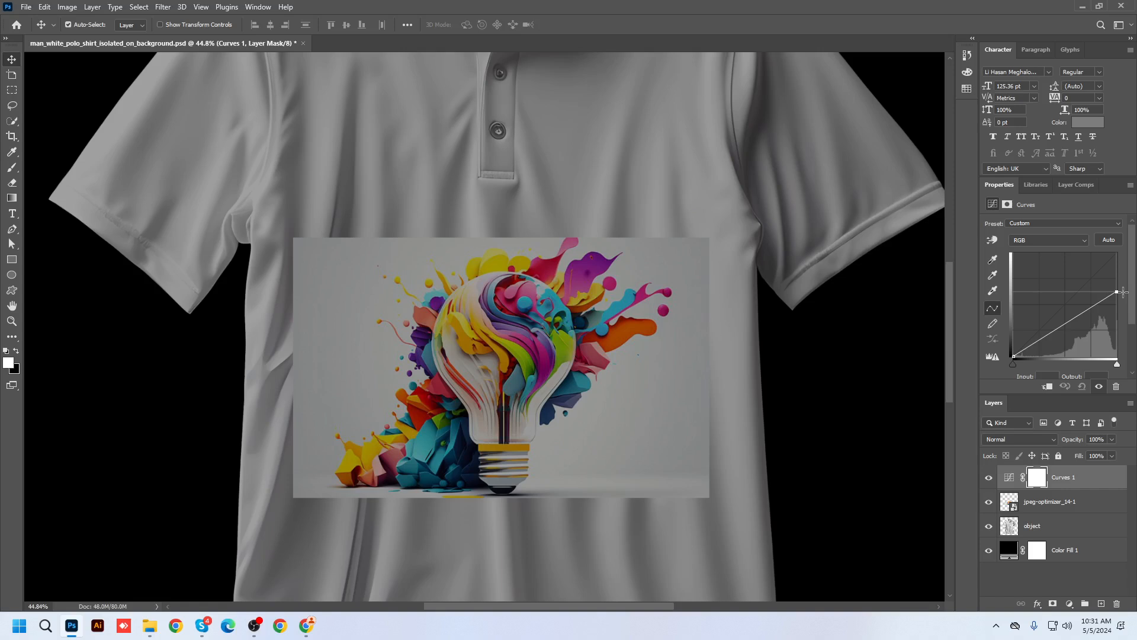
left_click_drag(1123, 291, 1117, 284)
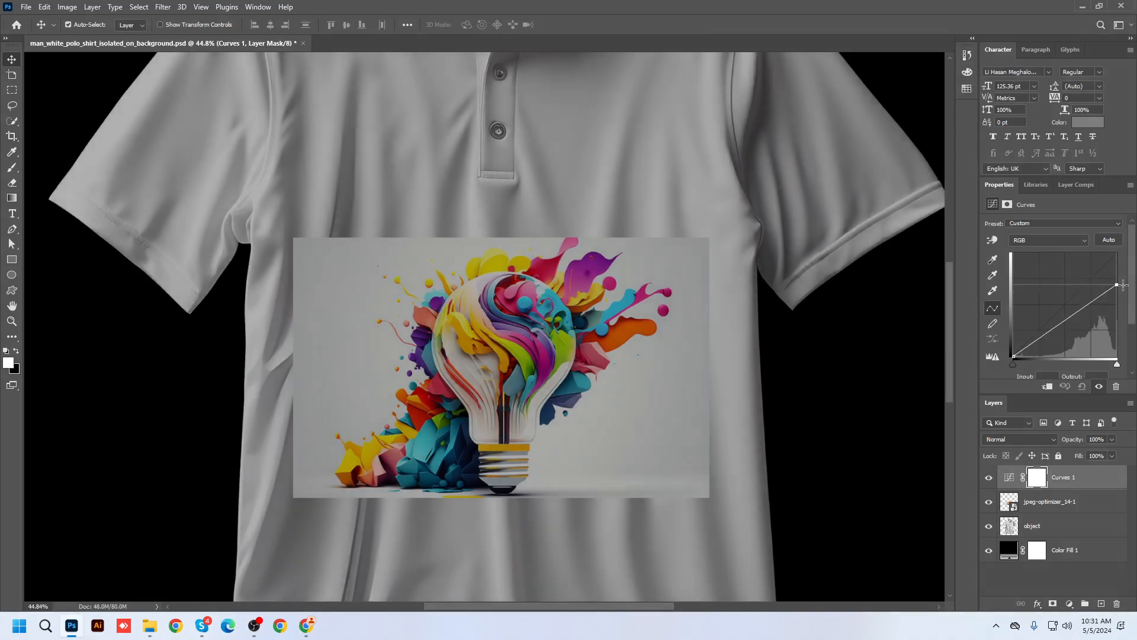
left_click(1012, 505)
left_click(1008, 486, "alt")
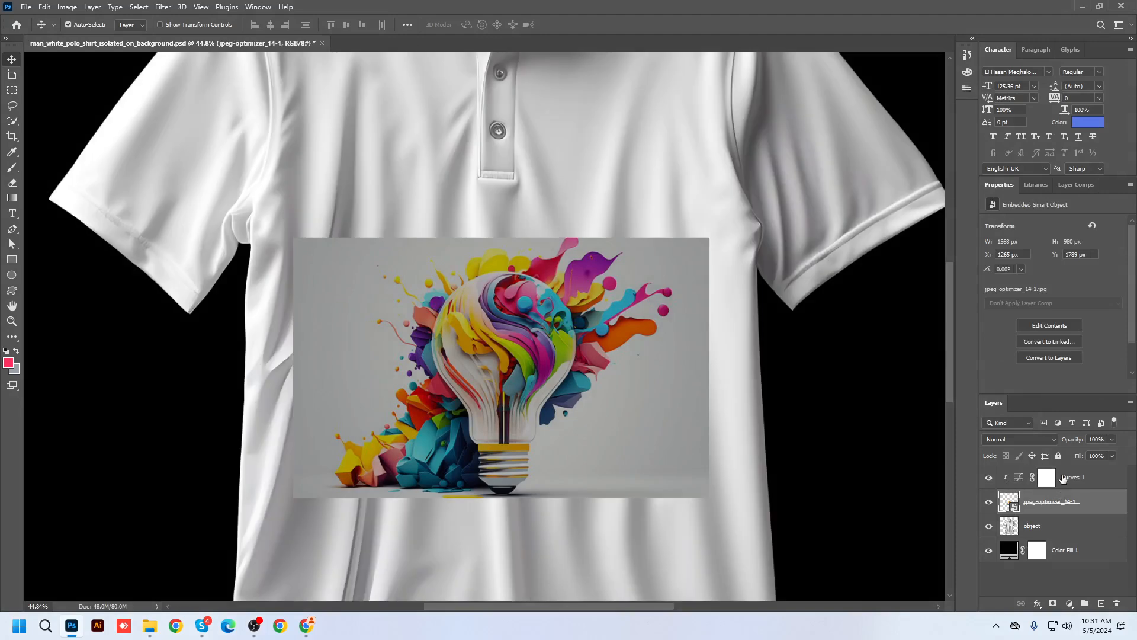
Raise the white point of the clipped RGB curve to full output and shift it slightly inward to brighten the light bulb image.
left_click(1019, 478)
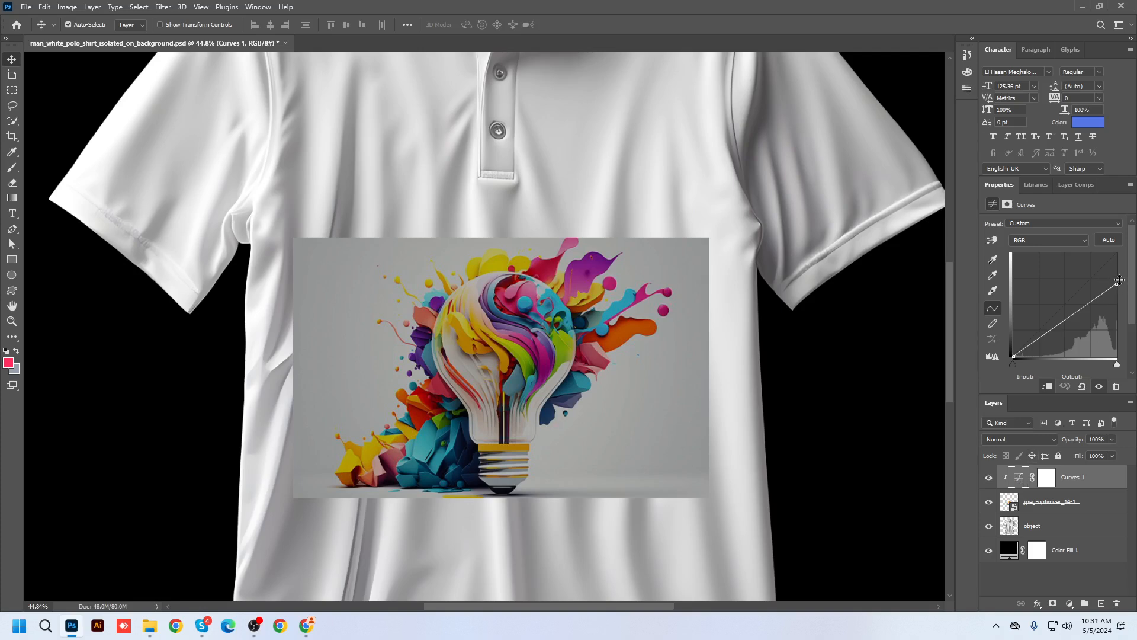
left_click_drag(1117, 284, 1111, 234)
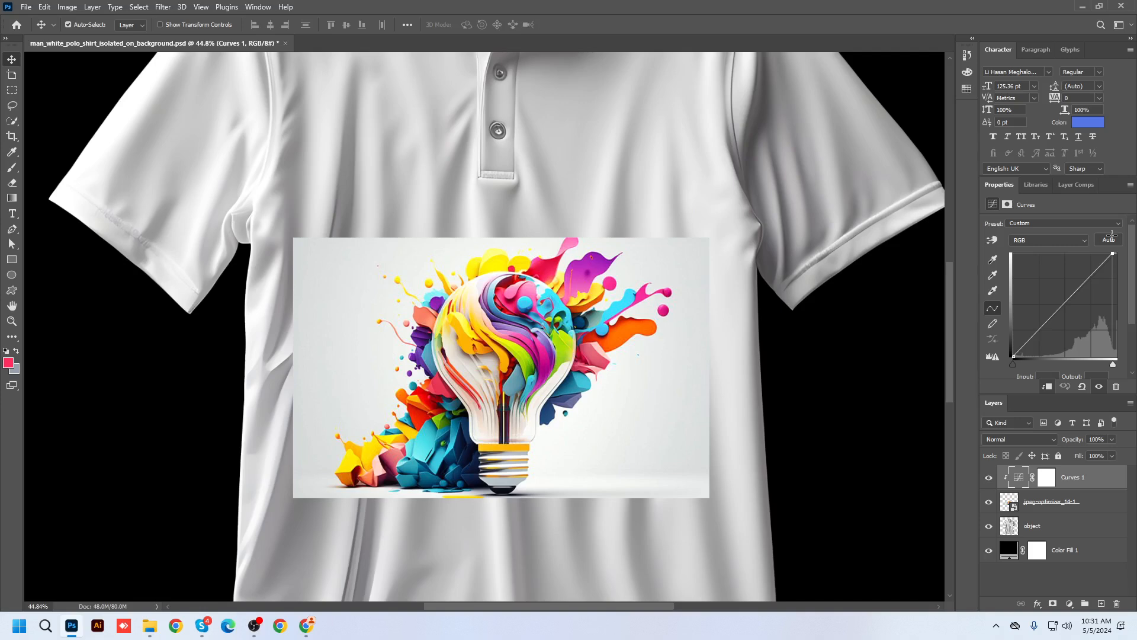
mouse_move(1112, 234)
left_mouse_down()
mouse_move(1096, 253)
mouse_move(1108, 252)
left_mouse_up()
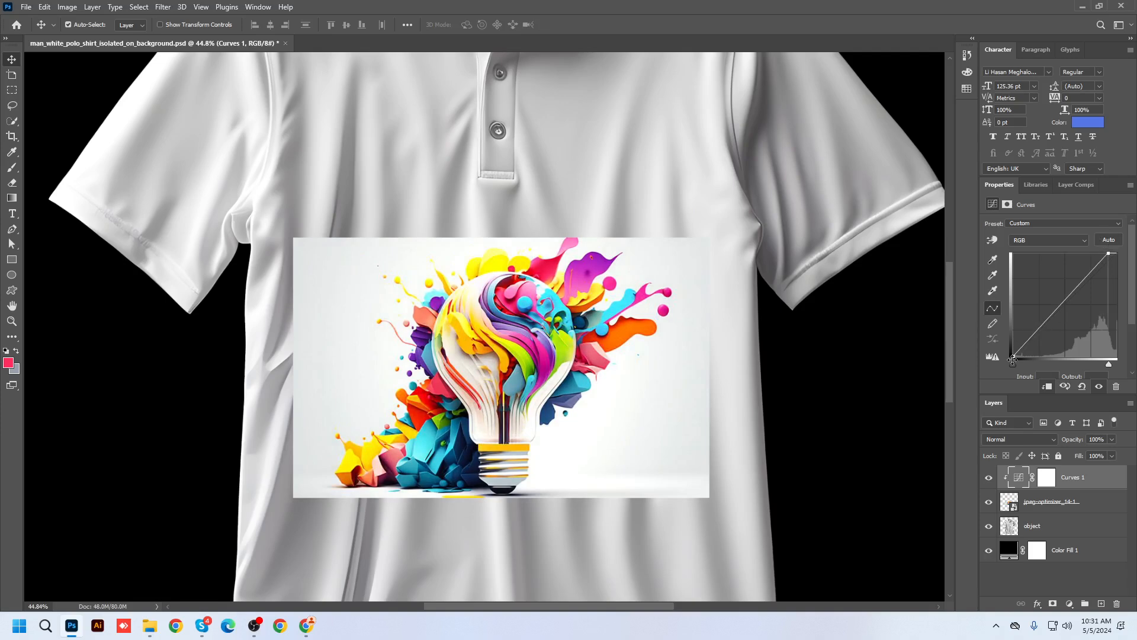
Move the clipped RGB curve's black point slightly inward and set the light bulb layer's blend mode to Multiply.
mouse_move(1012, 356)
left_mouse_down()
mouse_move(1040, 354)
mouse_move(1023, 352)
left_mouse_up()
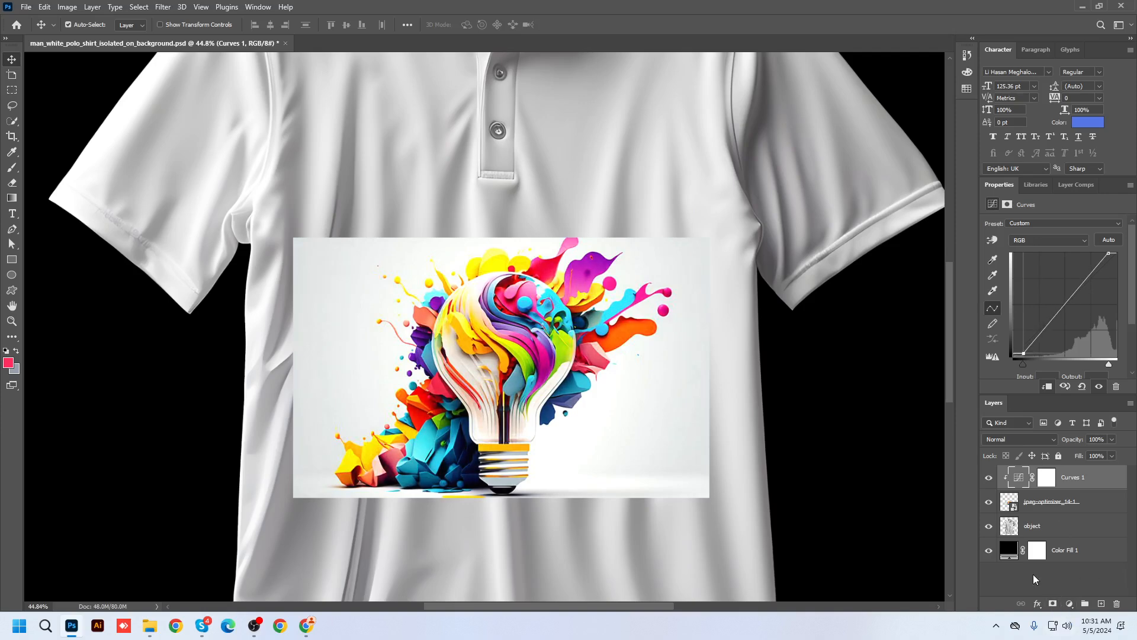
left_click(1042, 507)
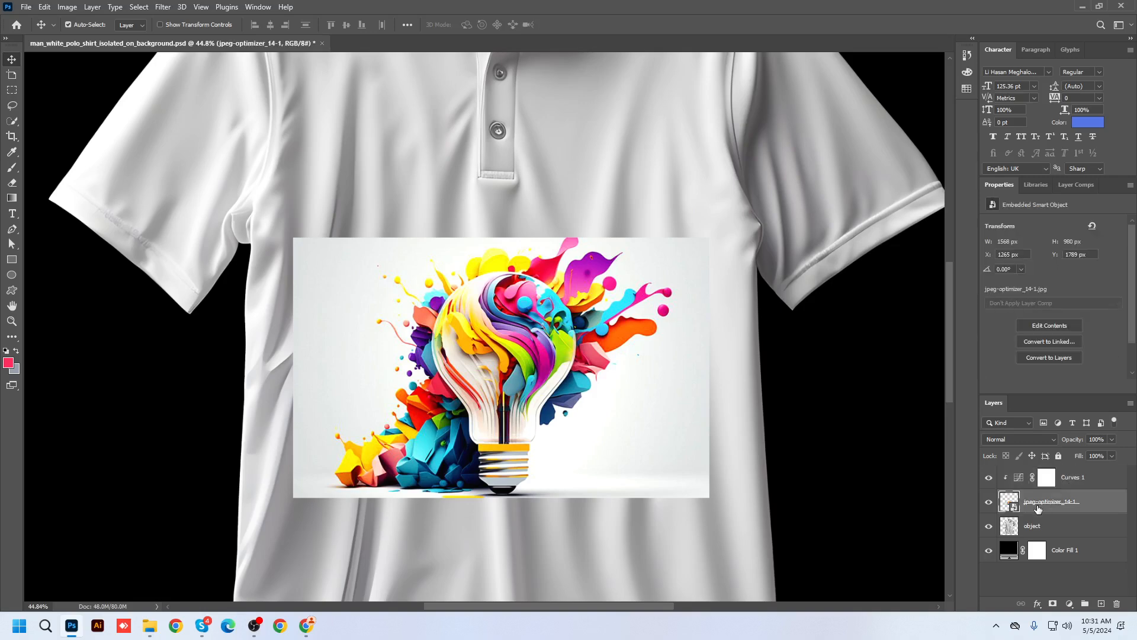
left_click(1045, 440)
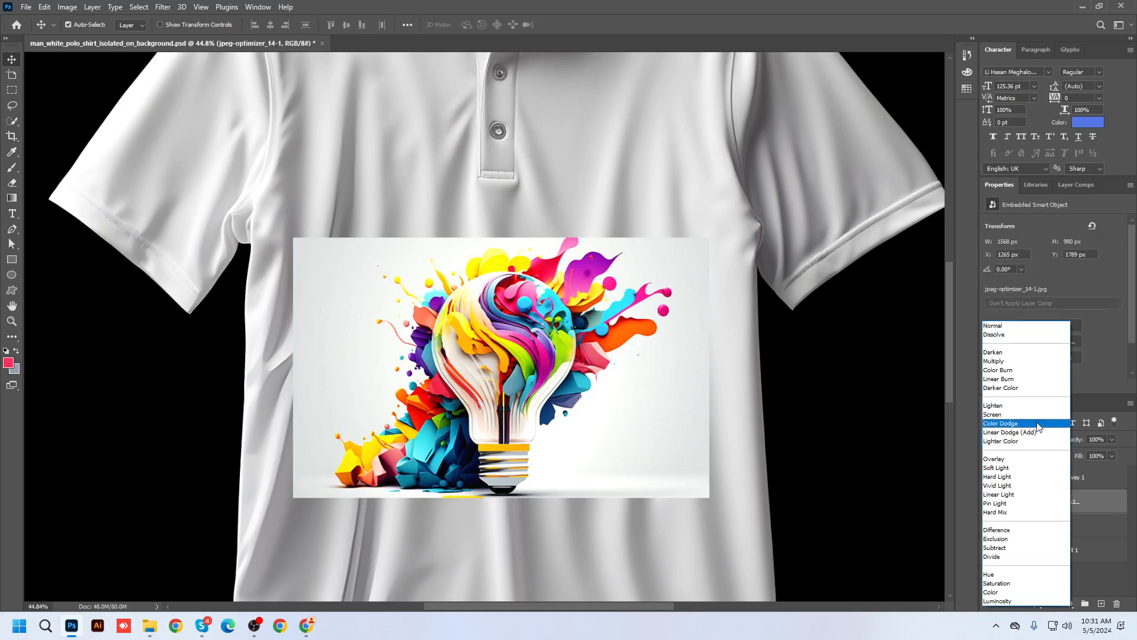
left_click(1010, 361)
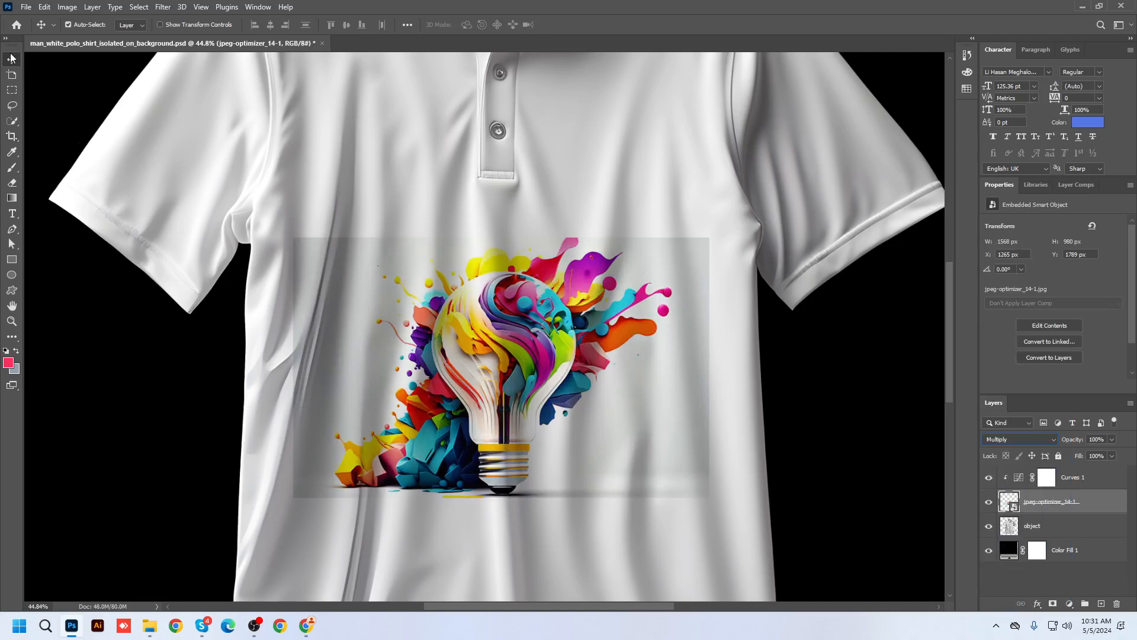
Nudge the light bulb image slightly down the shirt, and erase the edges of its grey background on a new layer mask.
mouse_move(533, 370)
left_mouse_down()
mouse_move(544, 359)
mouse_move(530, 375)
left_mouse_up()
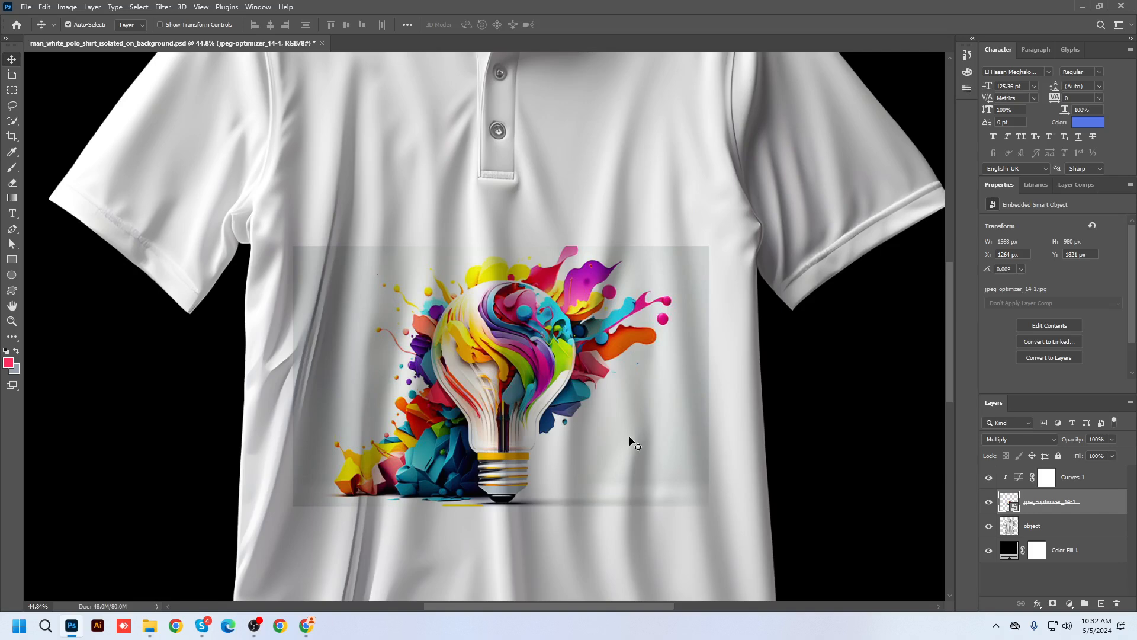
left_click(1054, 602)
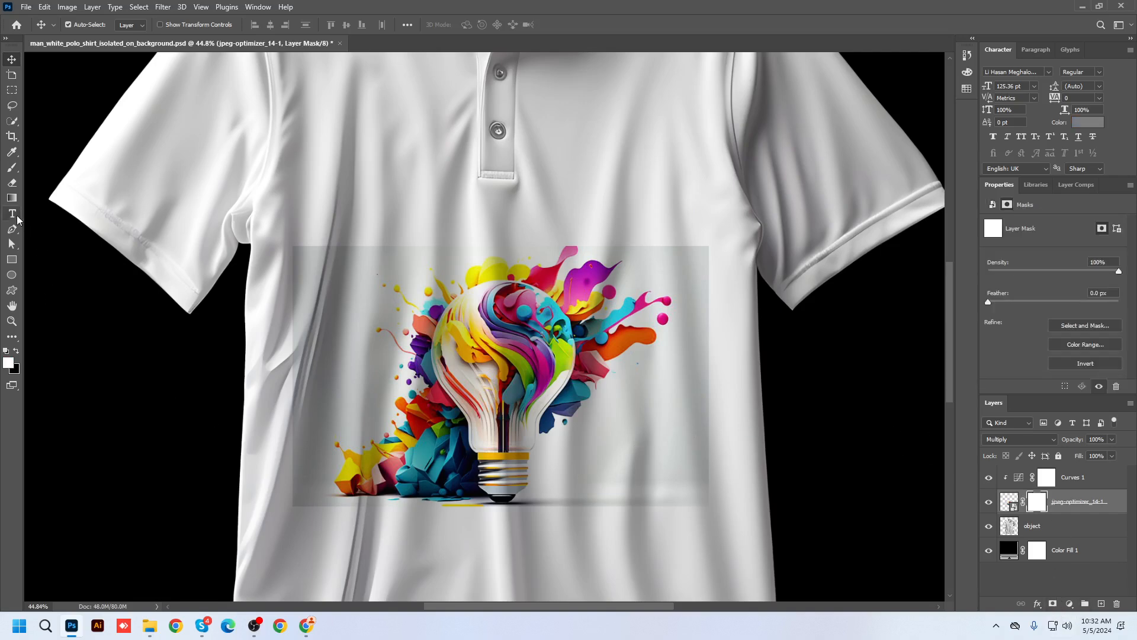
left_click(12, 182)
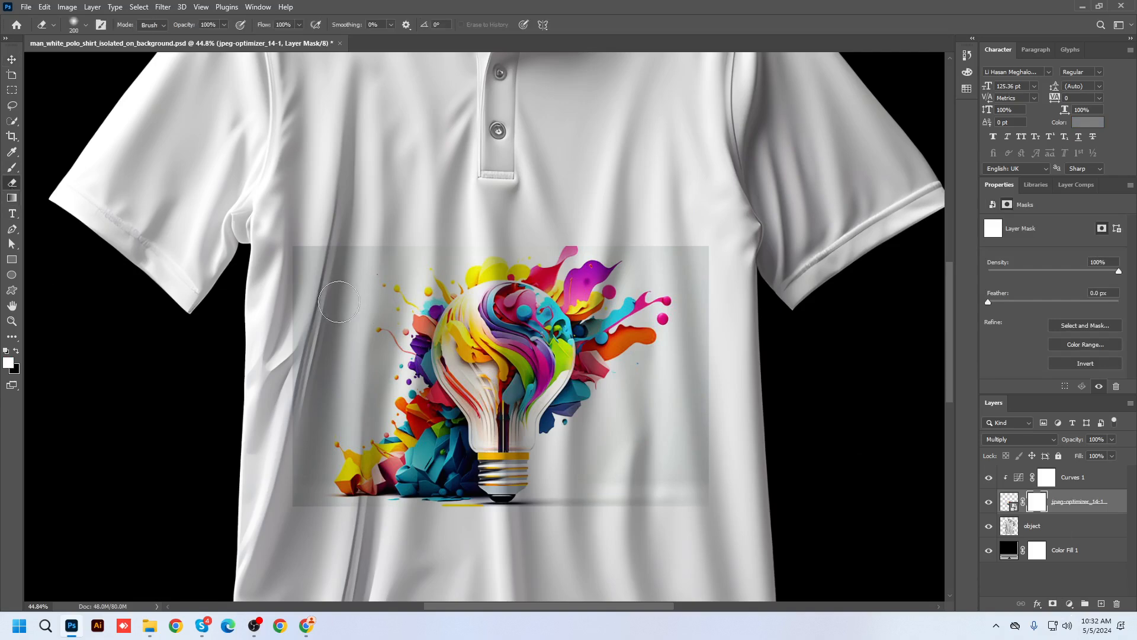
left_click_drag(314, 340, 320, 198)
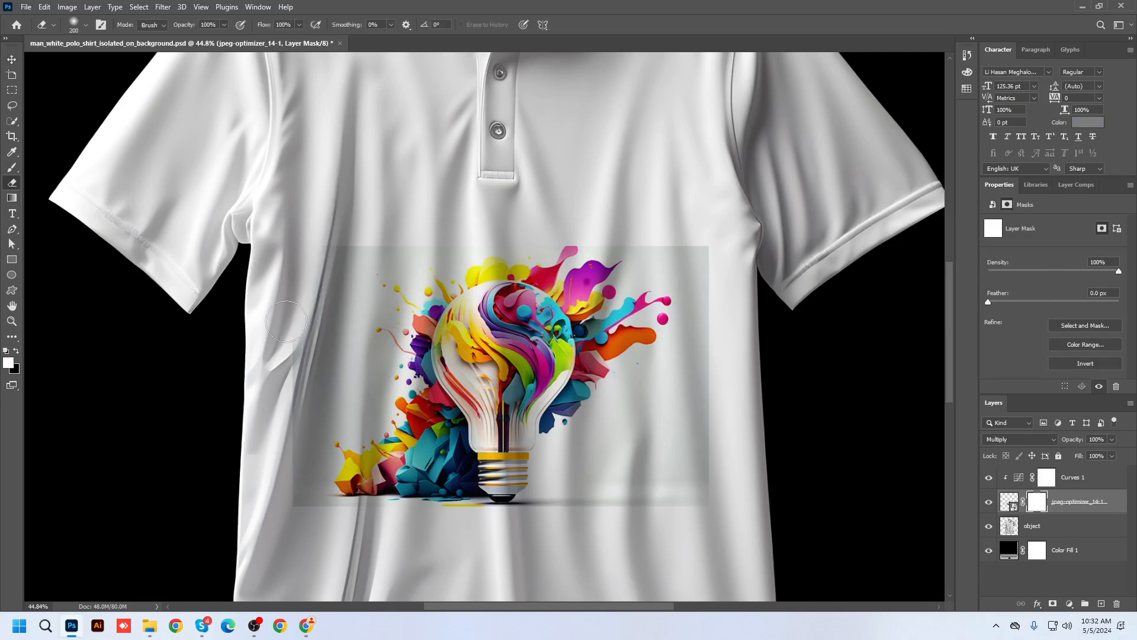
mouse_move(286, 321)
left_mouse_down()
mouse_move(273, 389)
mouse_move(318, 258)
mouse_move(351, 241)
mouse_move(273, 522)
mouse_move(262, 479)
mouse_move(271, 472)
mouse_move(285, 529)
mouse_move(289, 516)
mouse_move(325, 522)
mouse_move(317, 531)
mouse_move(382, 527)
mouse_move(302, 533)
mouse_move(347, 535)
left_mouse_up()
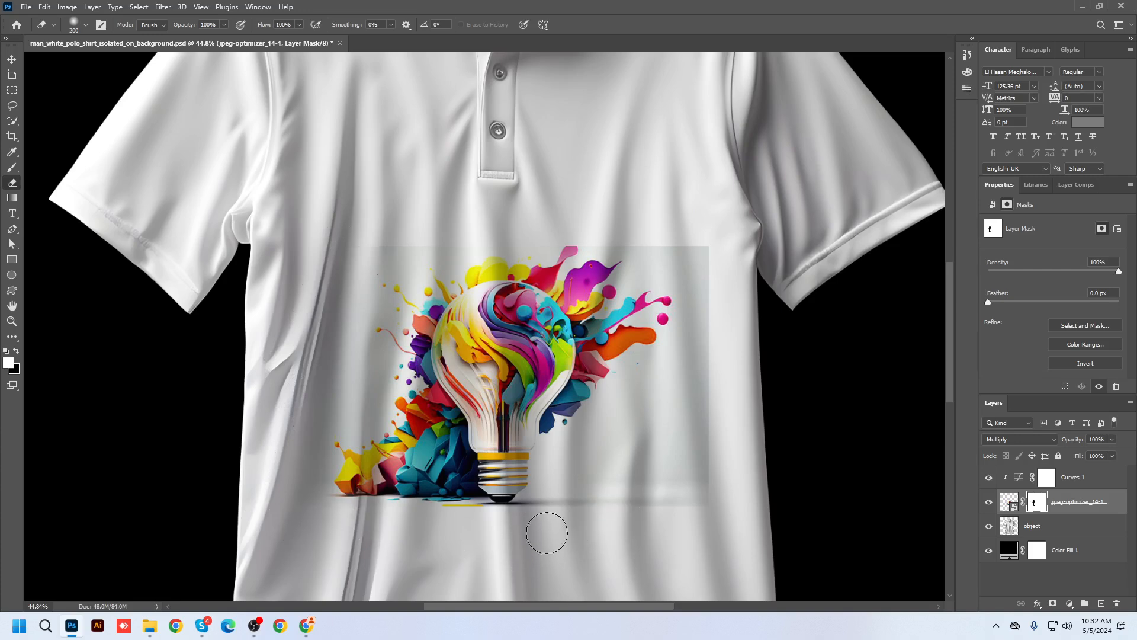
mouse_move(683, 518)
left_mouse_down()
mouse_move(713, 294)
mouse_move(716, 315)
mouse_move(685, 200)
mouse_move(695, 236)
mouse_move(591, 223)
mouse_move(729, 233)
mouse_move(531, 219)
mouse_move(330, 228)
mouse_move(570, 210)
left_mouse_up()
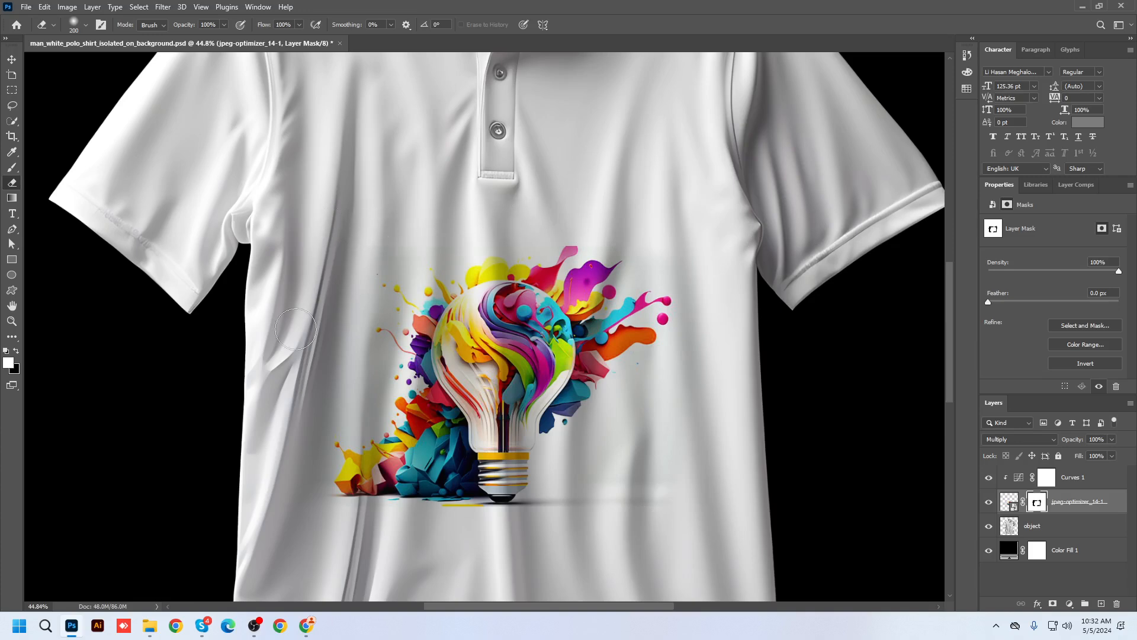
left_click(12, 60)
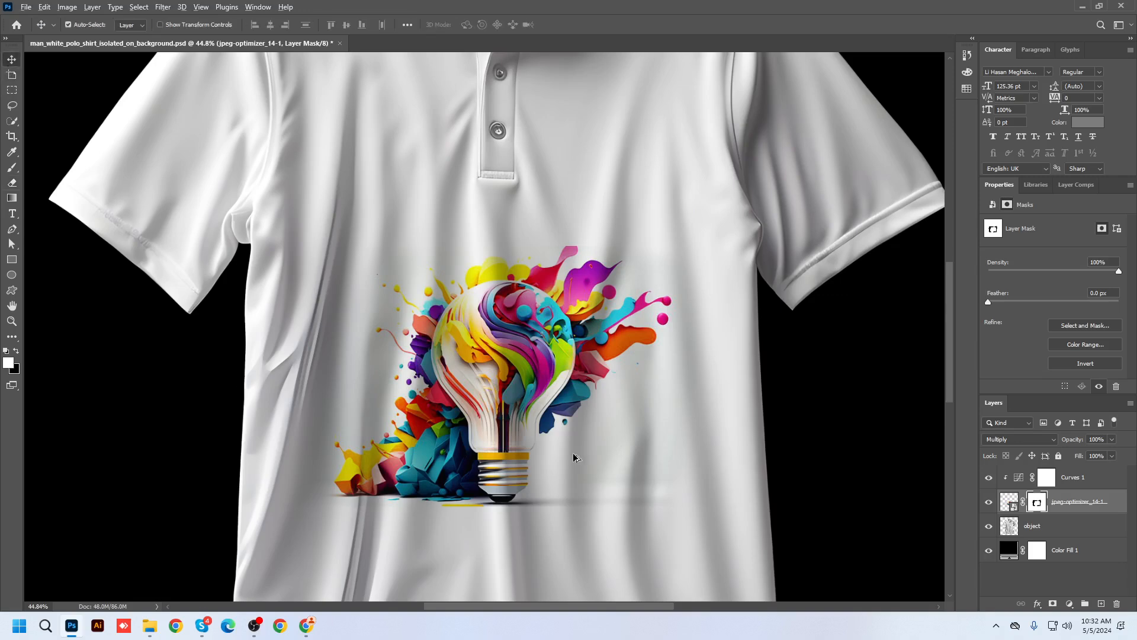
Select the object layer holding the shirt and hide the light bulb image layer.
scroll(609, 448, "down", 4)
scroll(613, 441, "up", 3)
scroll(615, 440, "down", 5)
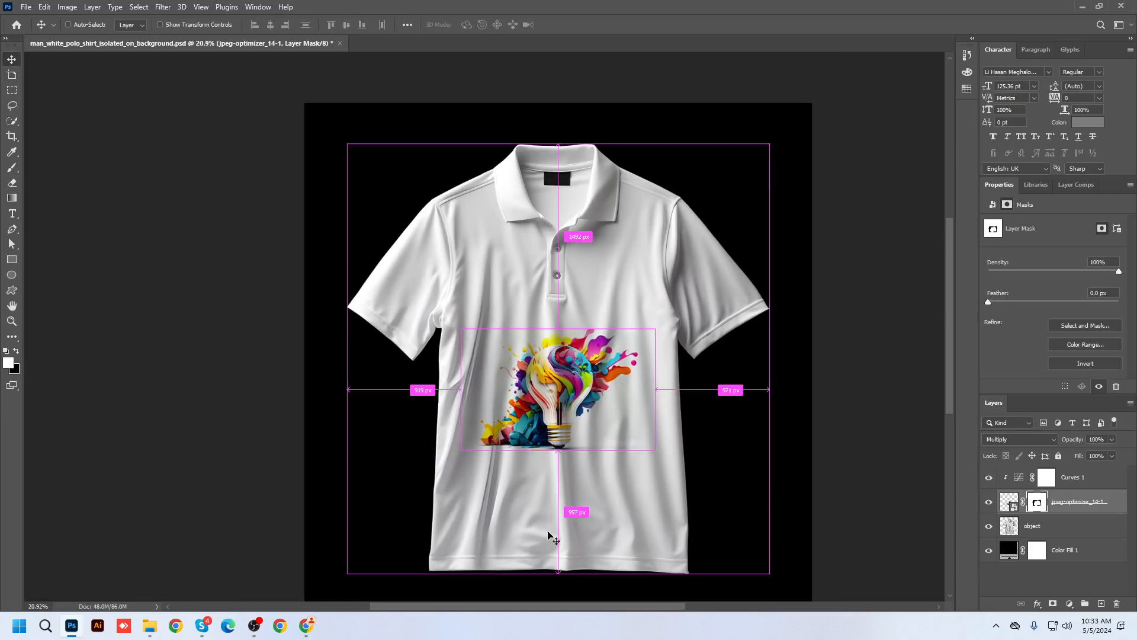
left_click(186, 179, "ctrl")
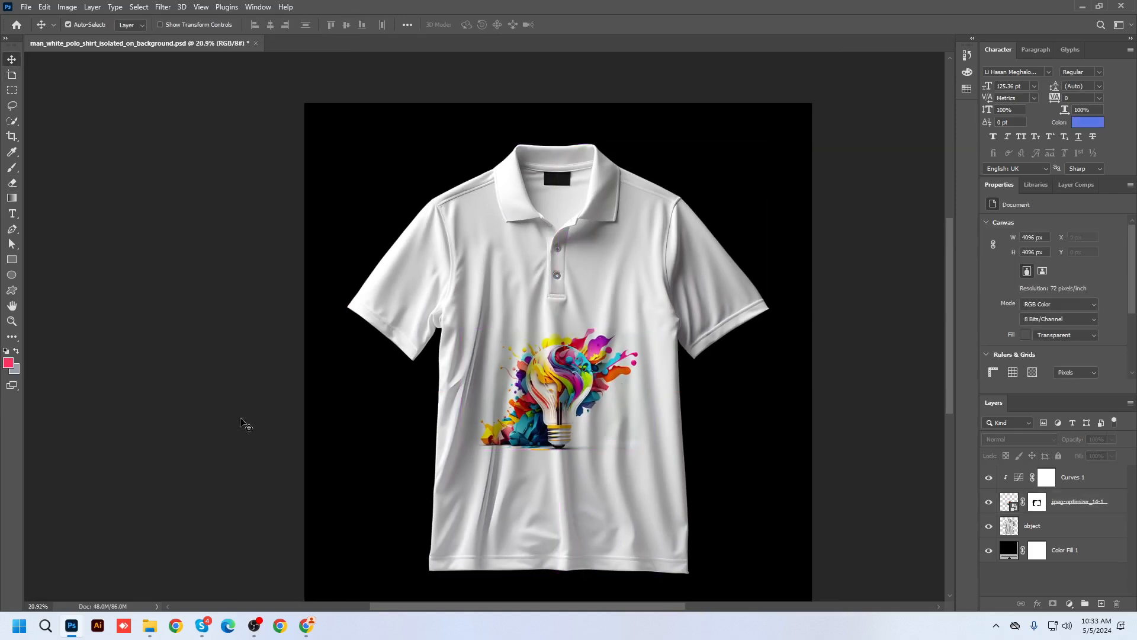
left_click_drag(279, 455, 239, 414)
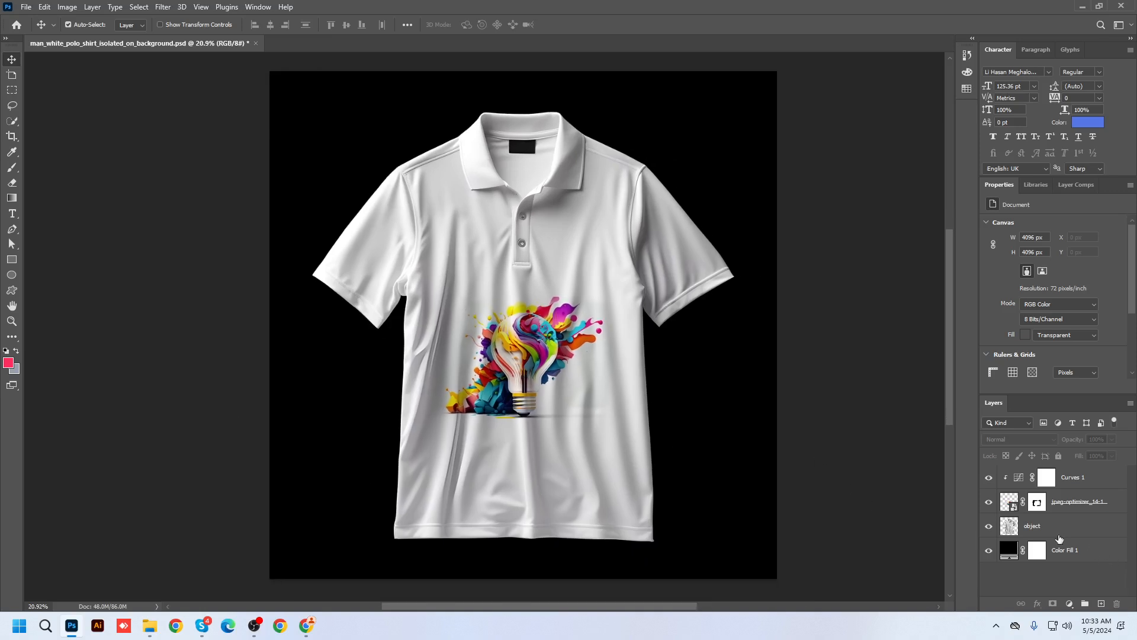
left_click(1032, 526)
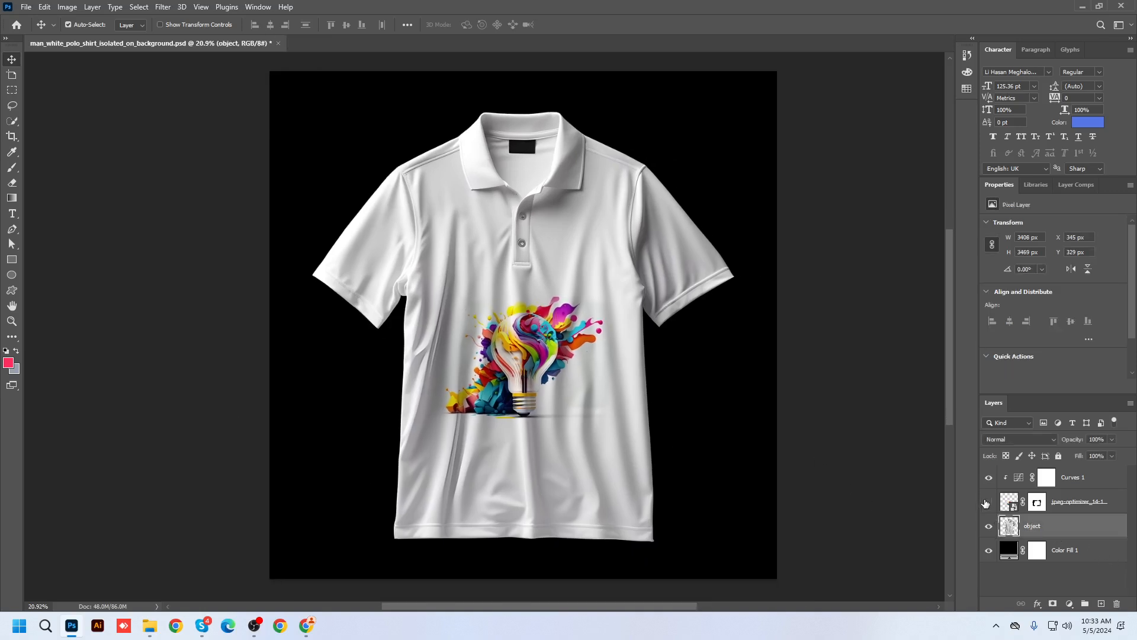
left_click(986, 503)
left_click(986, 502)
left_click(987, 502)
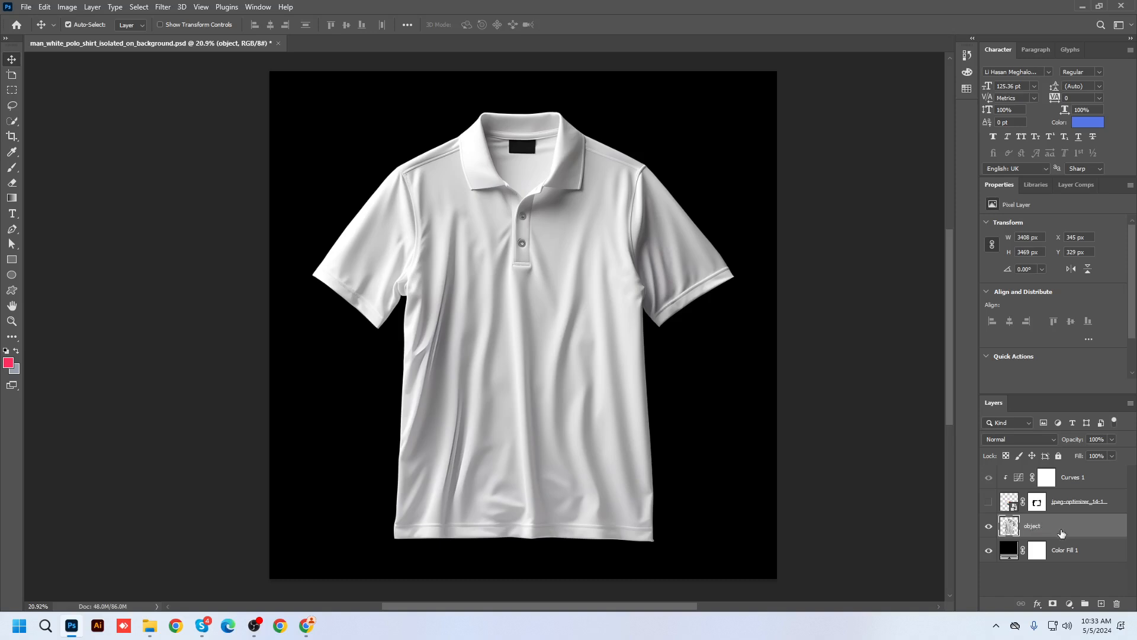
Add a Hue/Saturation adjustment clipped to the shirt layer, with Colorize enabled, hue 8 and saturation 54.
left_click(1070, 604)
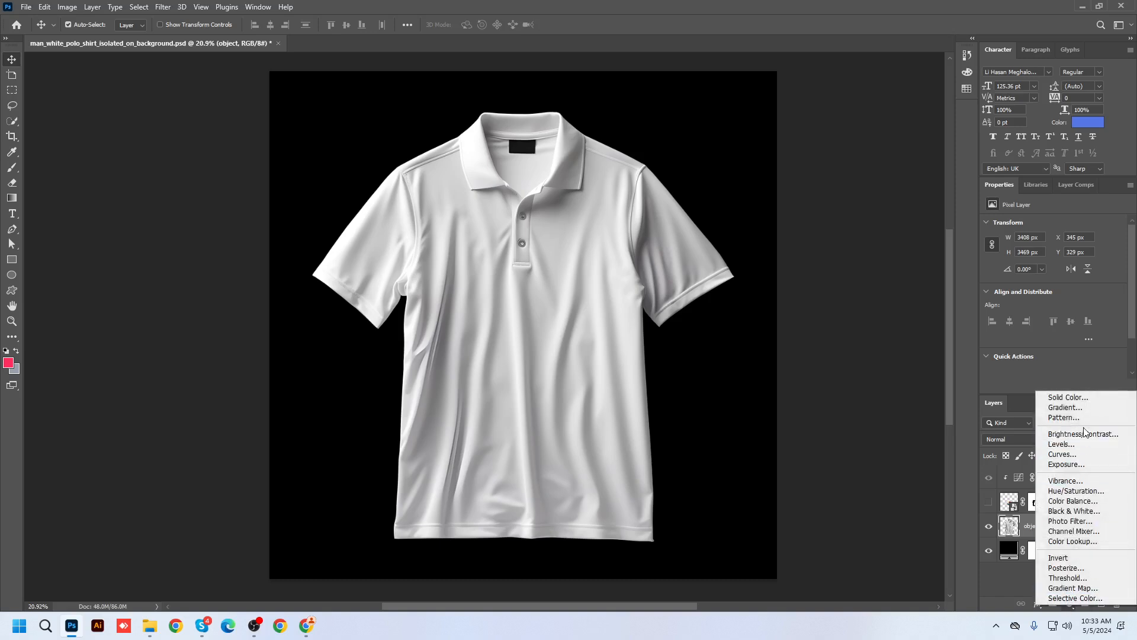
left_click(1074, 491)
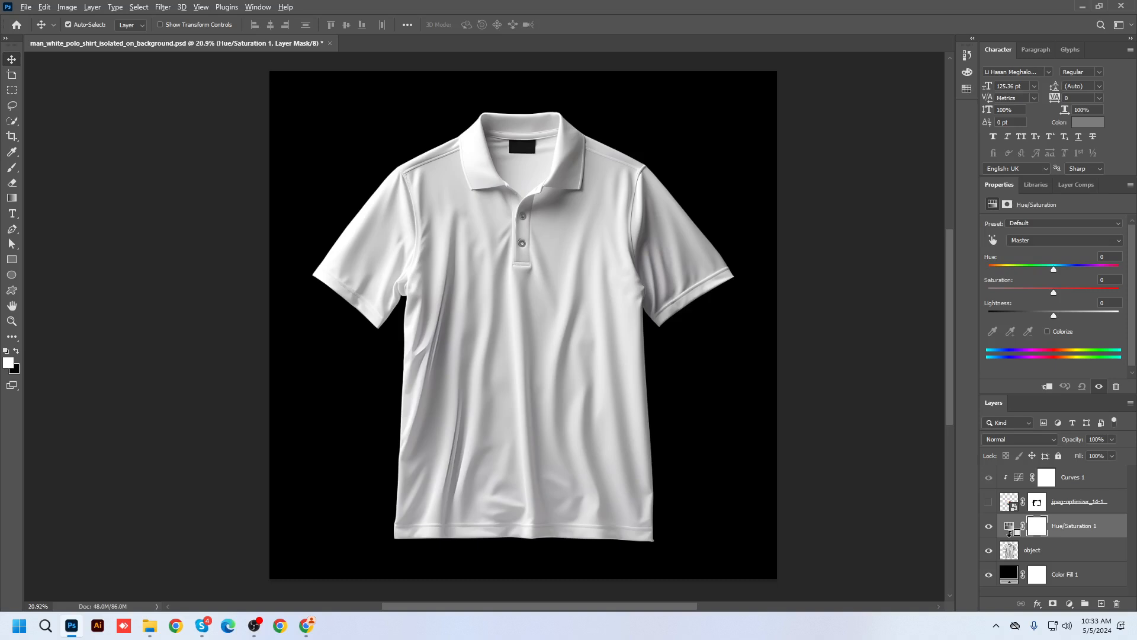
left_click(1010, 538, "alt")
left_click(1055, 332)
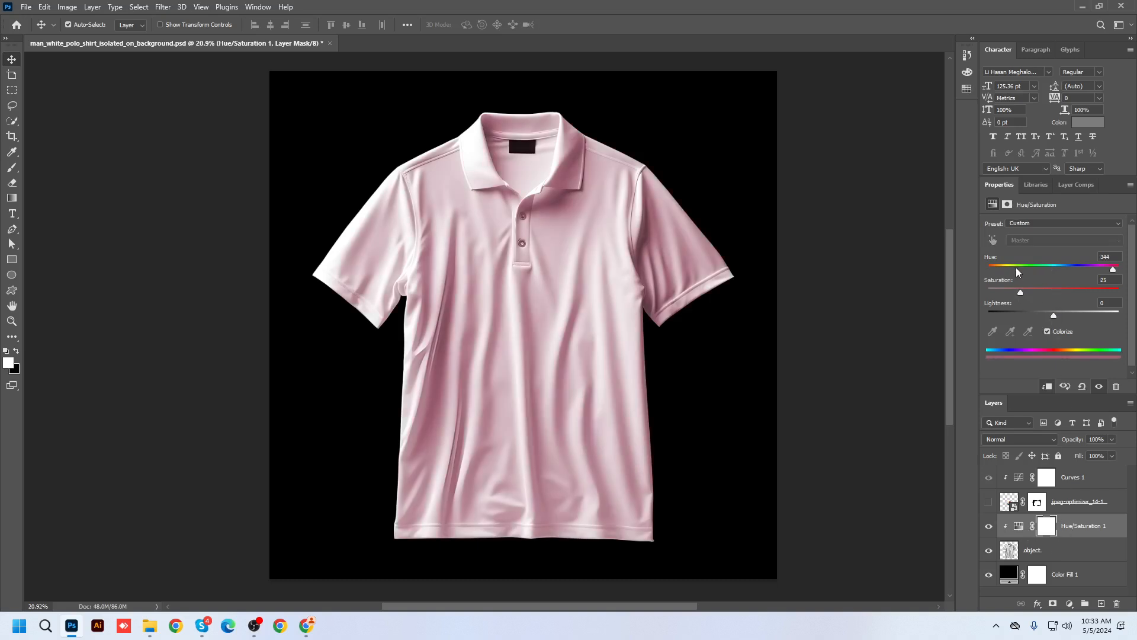
left_click_drag(1114, 272, 1034, 281)
left_click_drag(1020, 292, 993, 282)
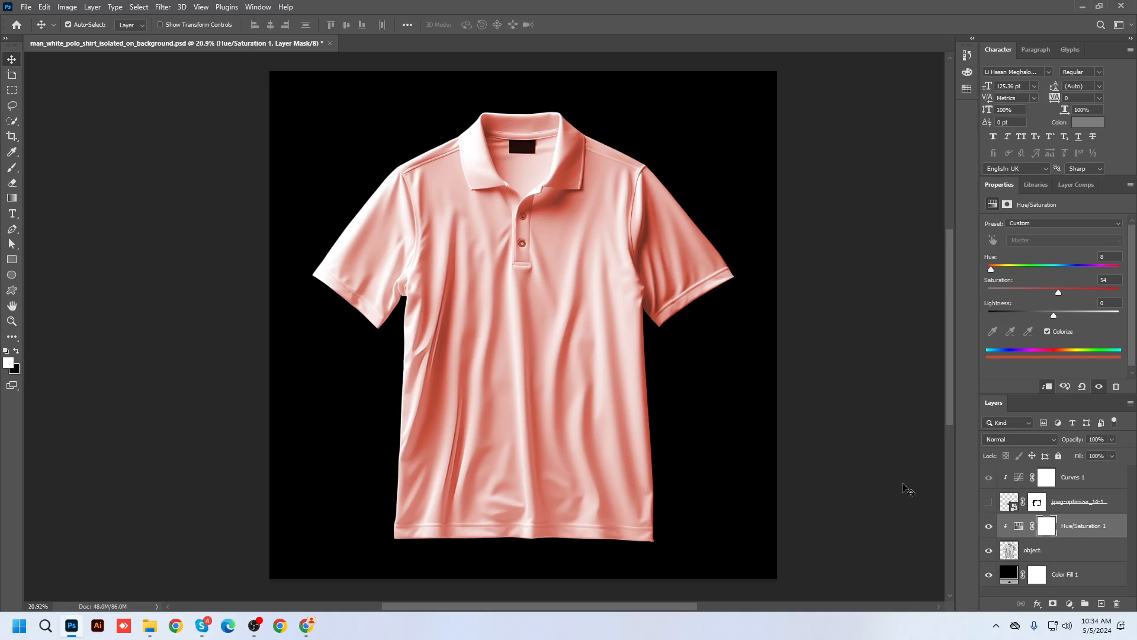
Show the light bulb image layer again and delete its layer mask.
left_click(1053, 552)
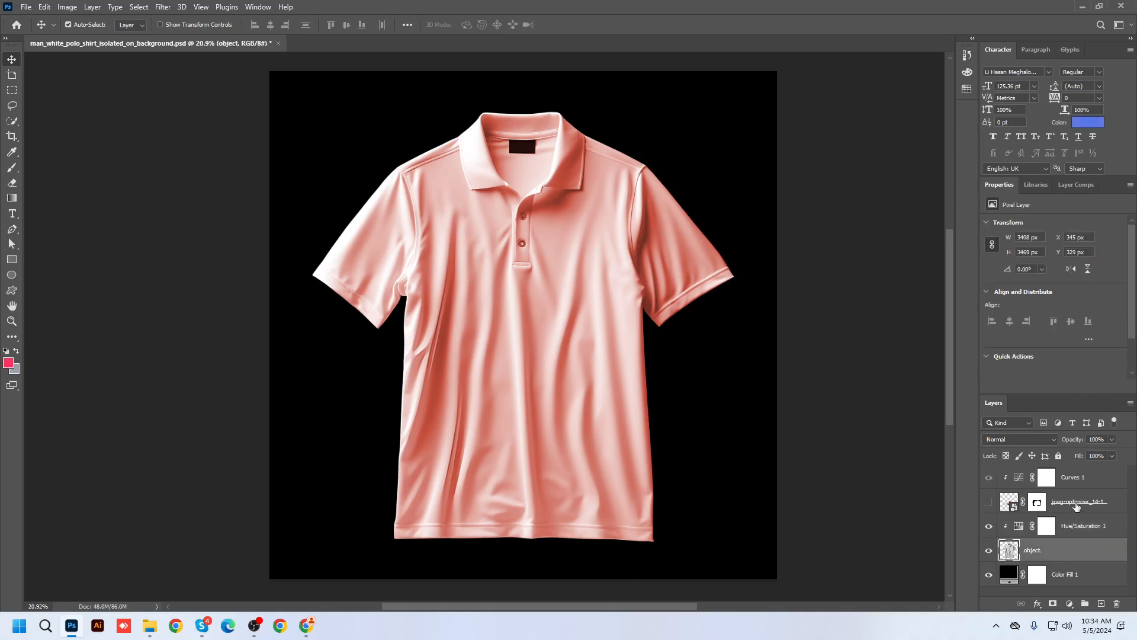
left_click(1010, 502)
left_click(988, 501)
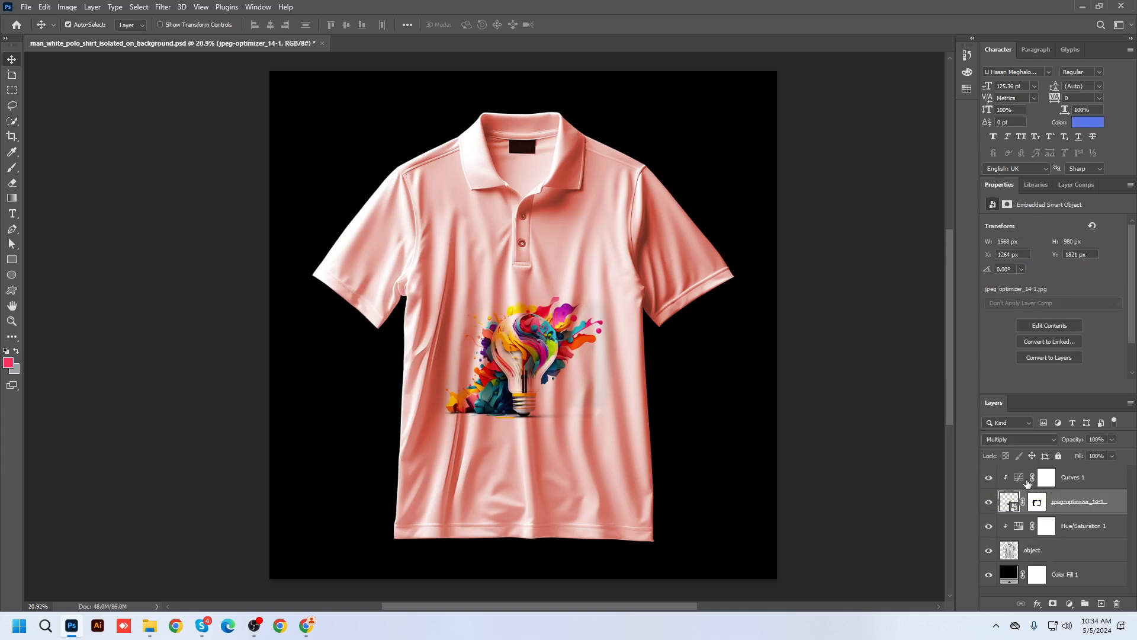
left_click(1018, 481)
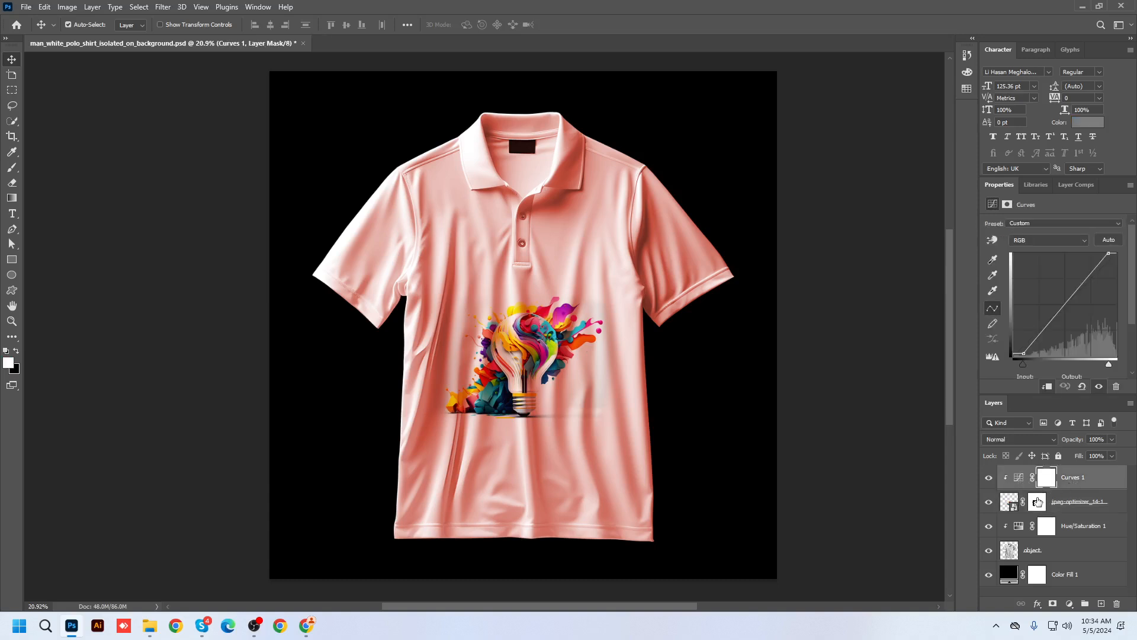
left_click(1037, 503)
right_click(1040, 505)
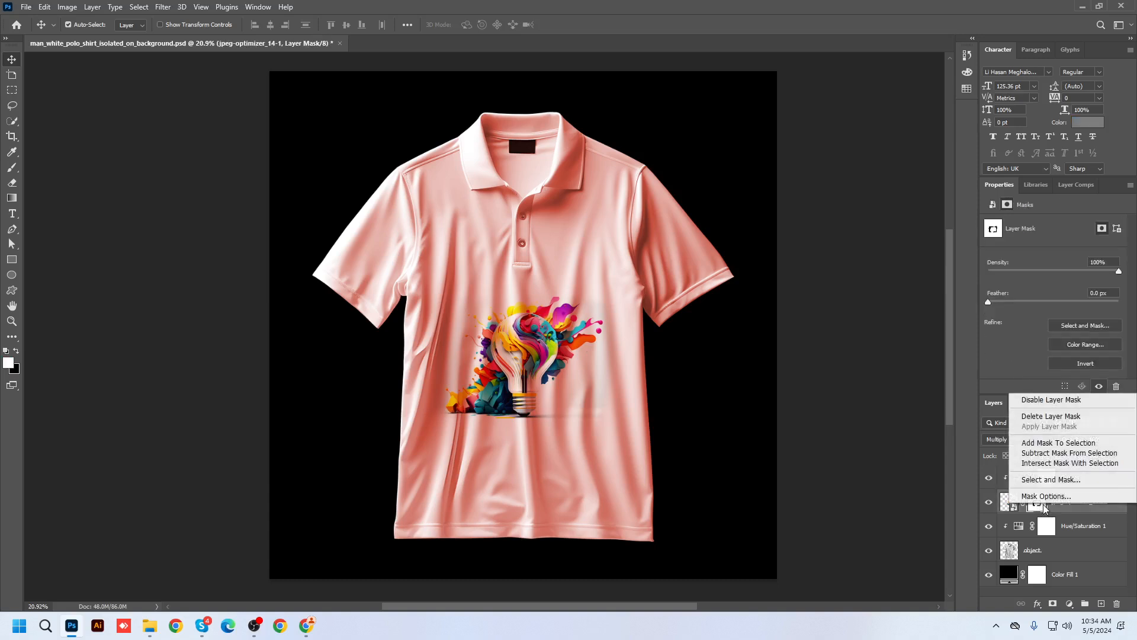
left_click(1054, 418)
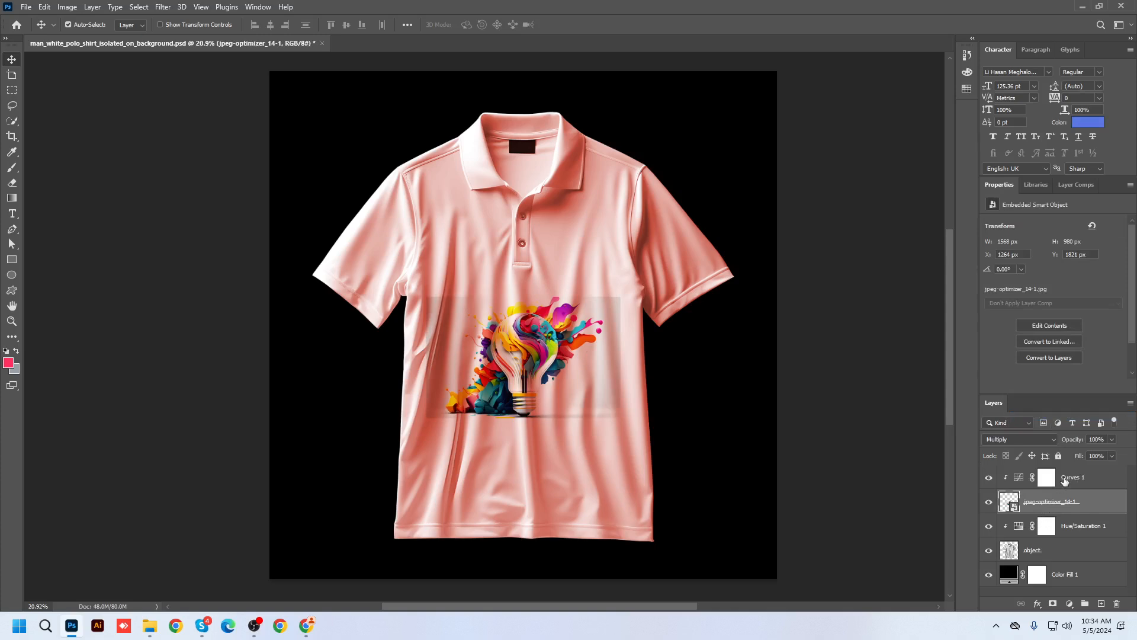
Delete the Curves adjustment layer and its mask, and set the light bulb layer's blend mode to Normal.
left_click(1064, 479)
key("Delete")
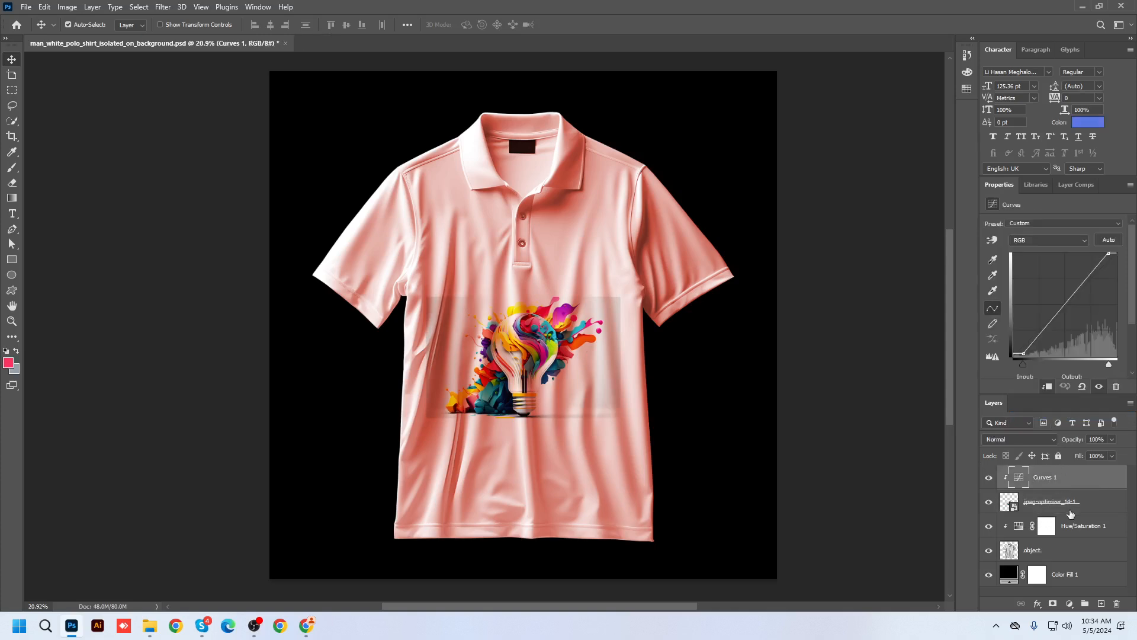
key("Delete")
left_click(1016, 440)
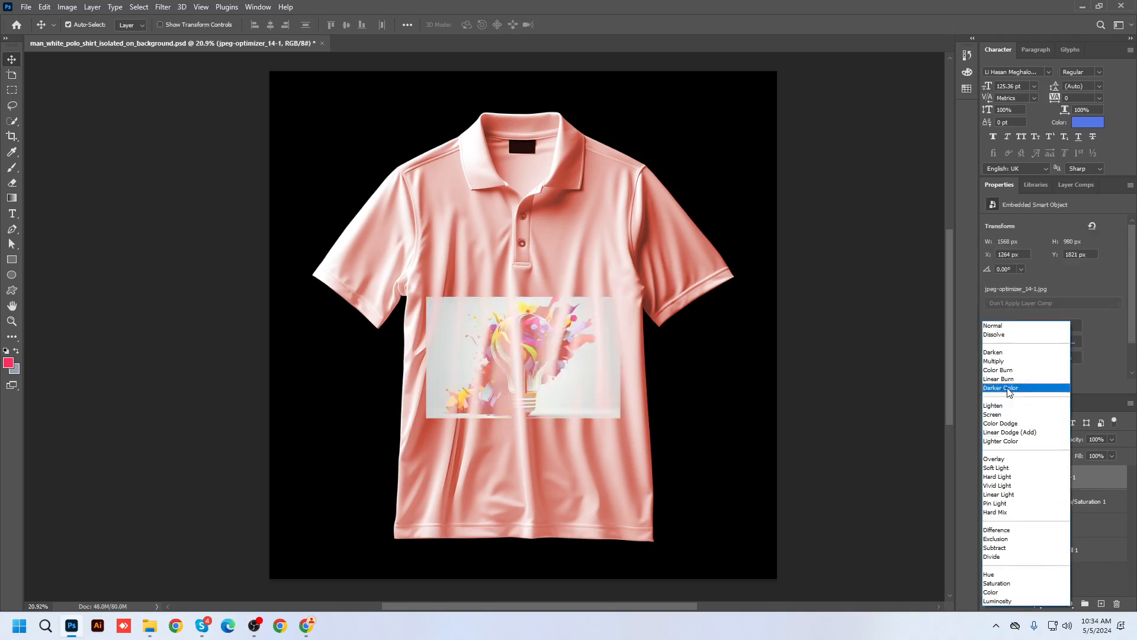
left_click(1005, 326)
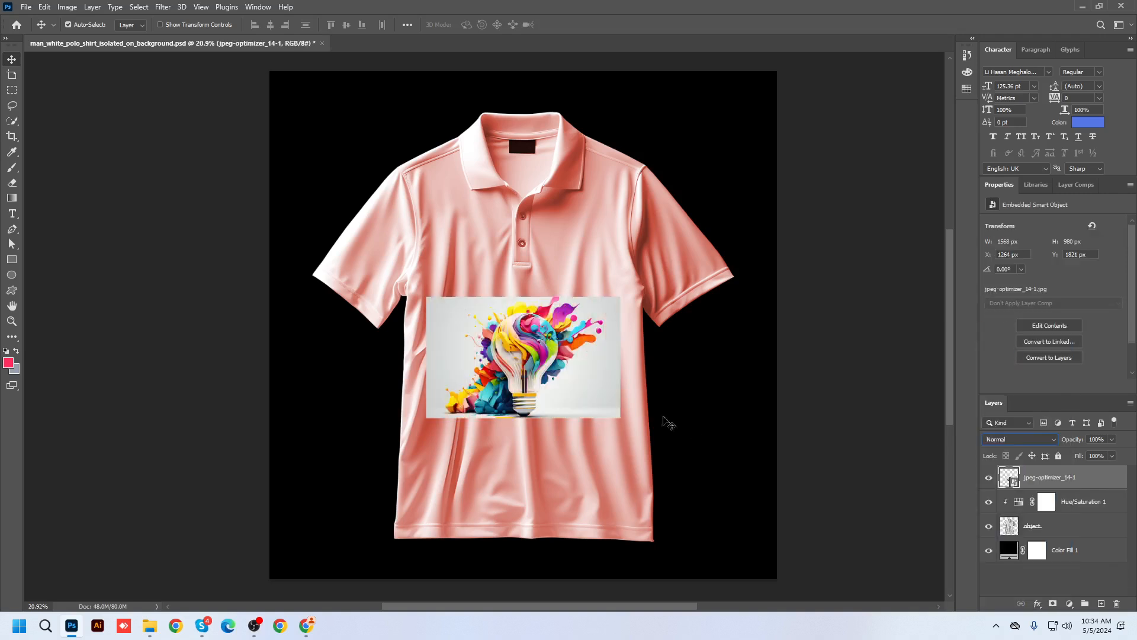
Set the light bulb image layer's blend mode to Multiply over the recoloured shirt.
left_click(899, 296)
scroll(595, 354, "up", 8)
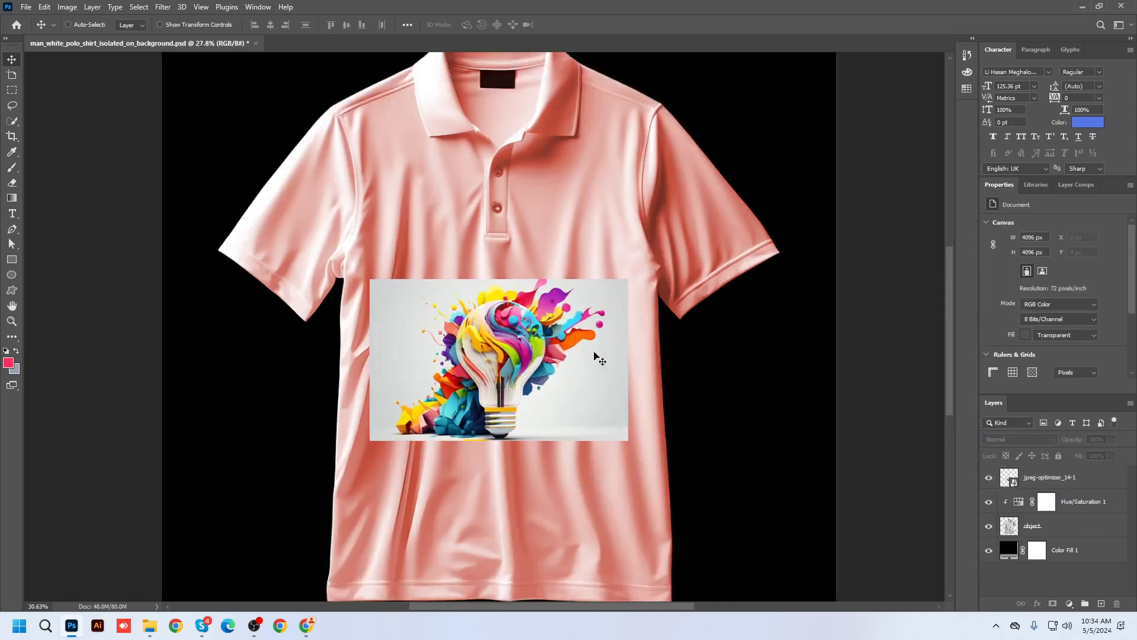
scroll(366, 339, "up", 1)
scroll(563, 336, "down", 2)
scroll(575, 336, "up", 1)
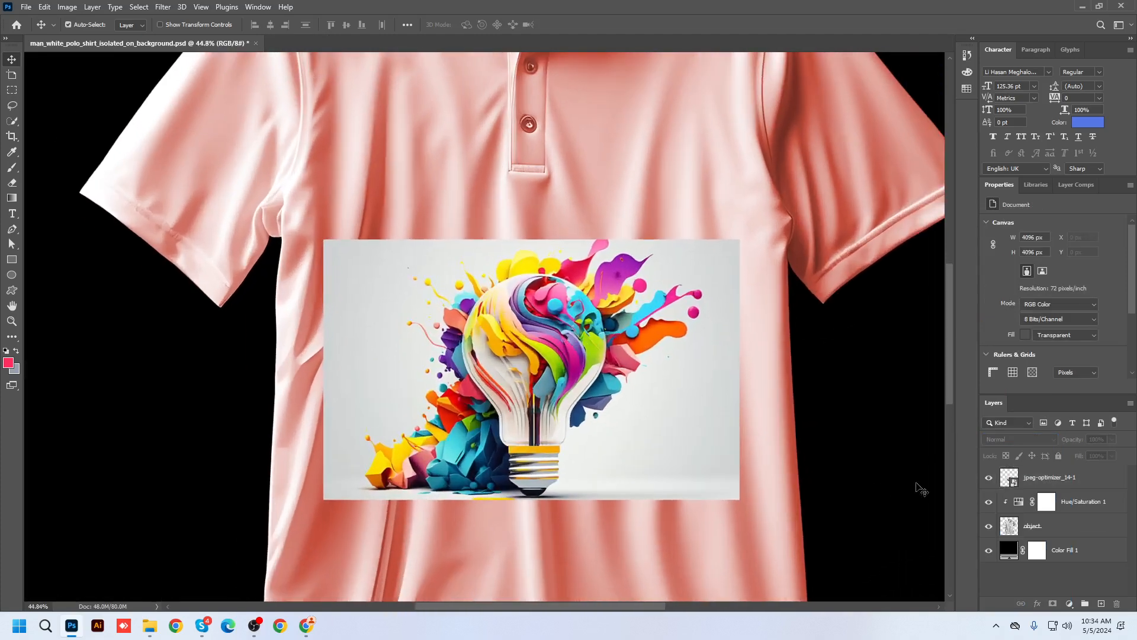
left_click(1051, 479)
left_click(1022, 438)
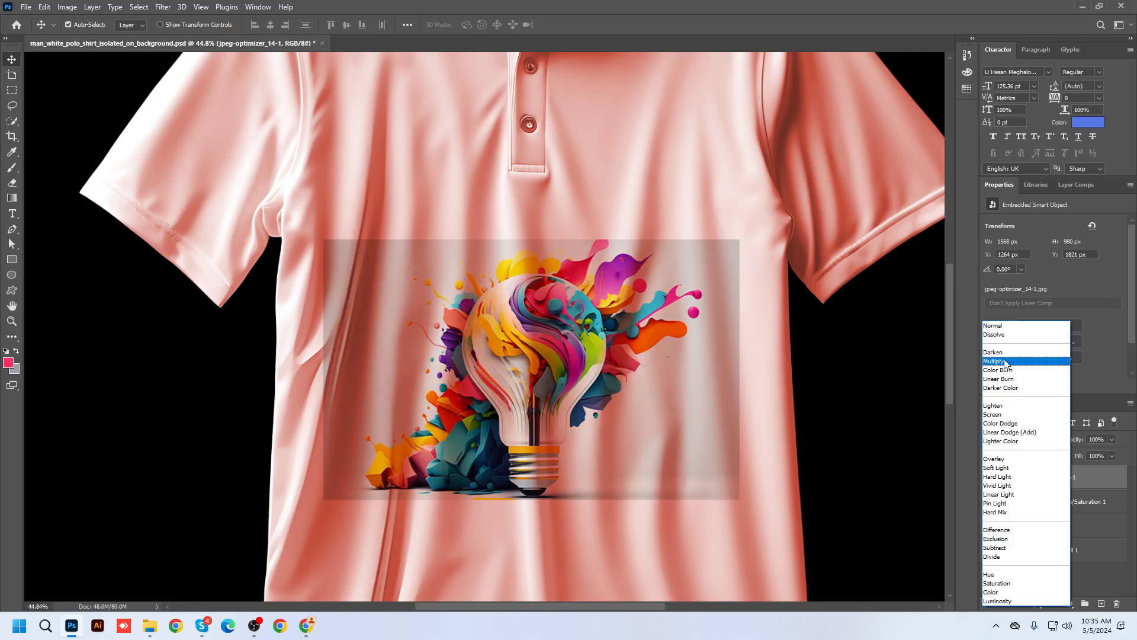
left_click(987, 361)
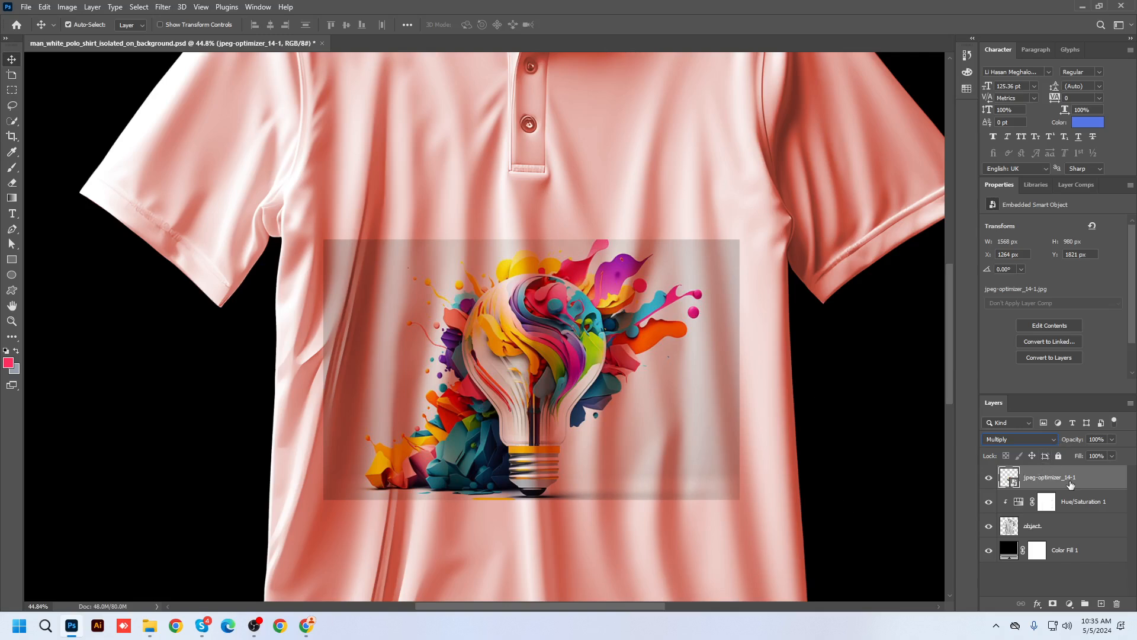
left_click(1070, 603)
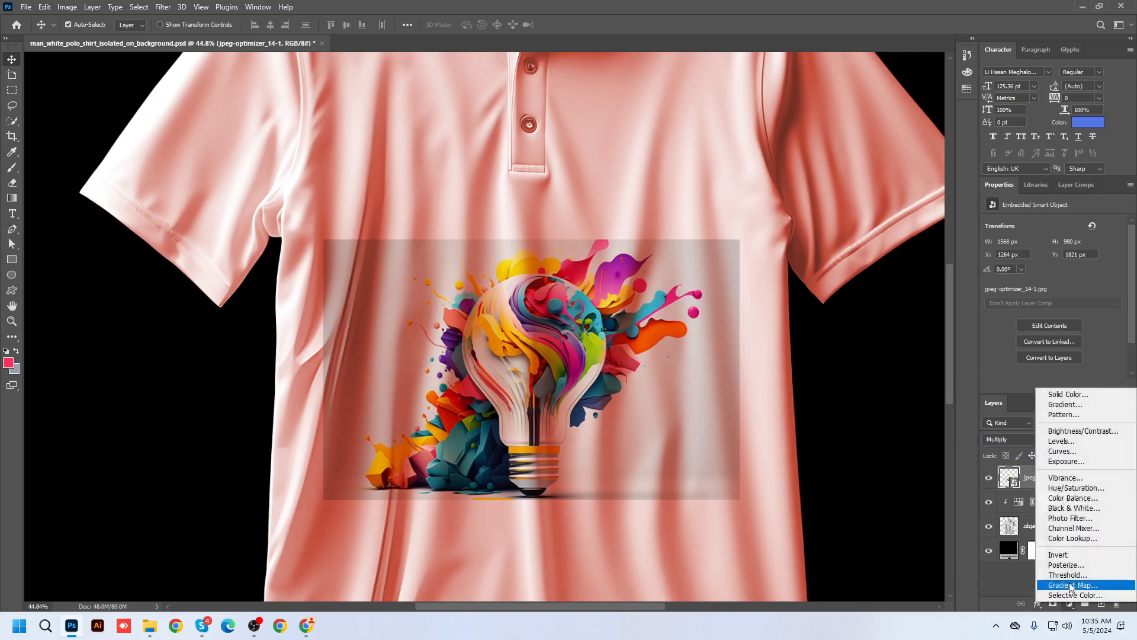
left_click(1068, 445)
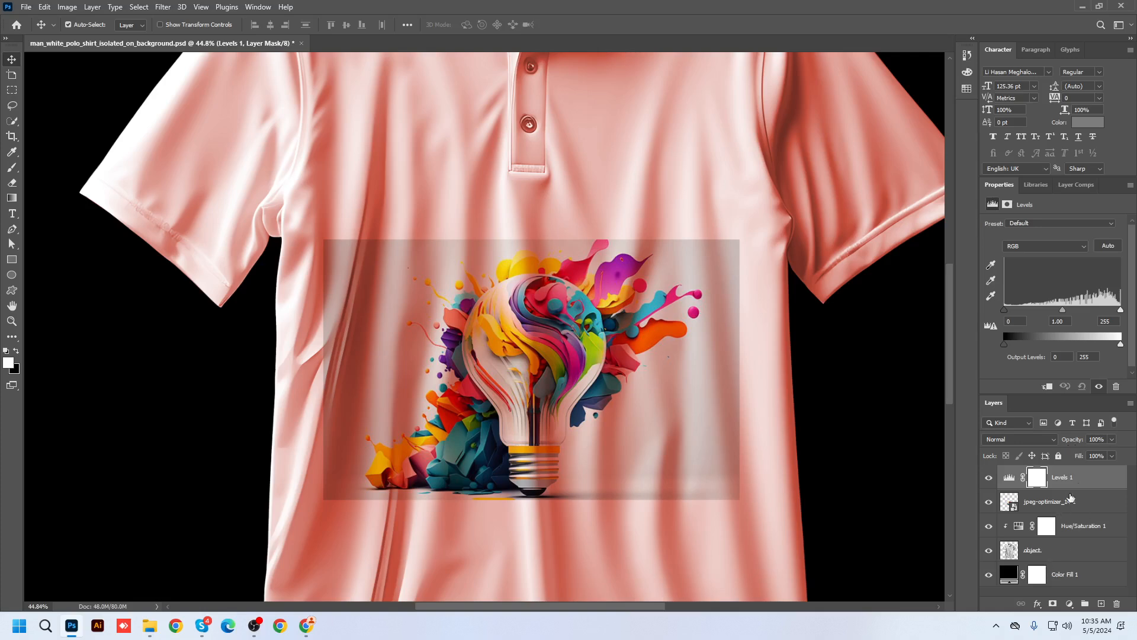
left_click(1116, 603)
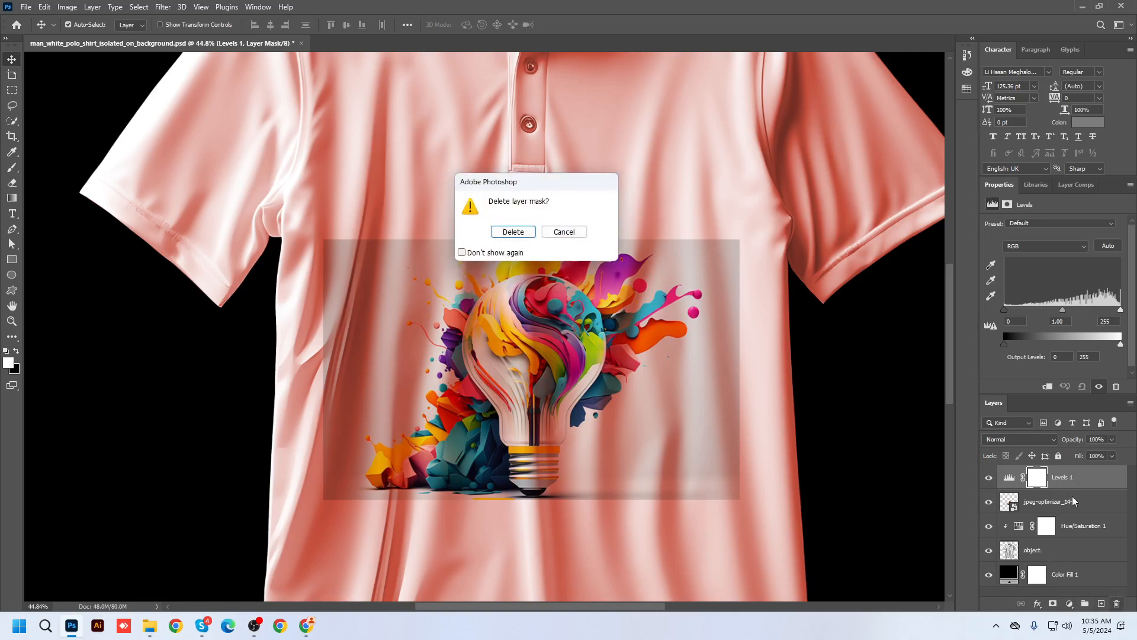
left_click(513, 232)
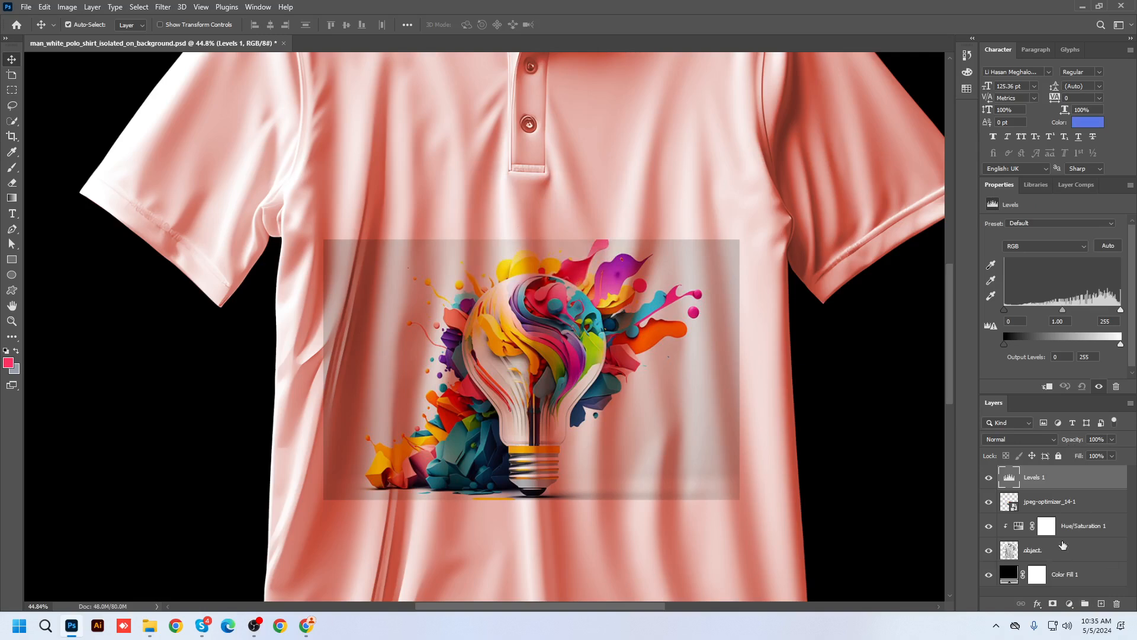
left_click(1117, 603)
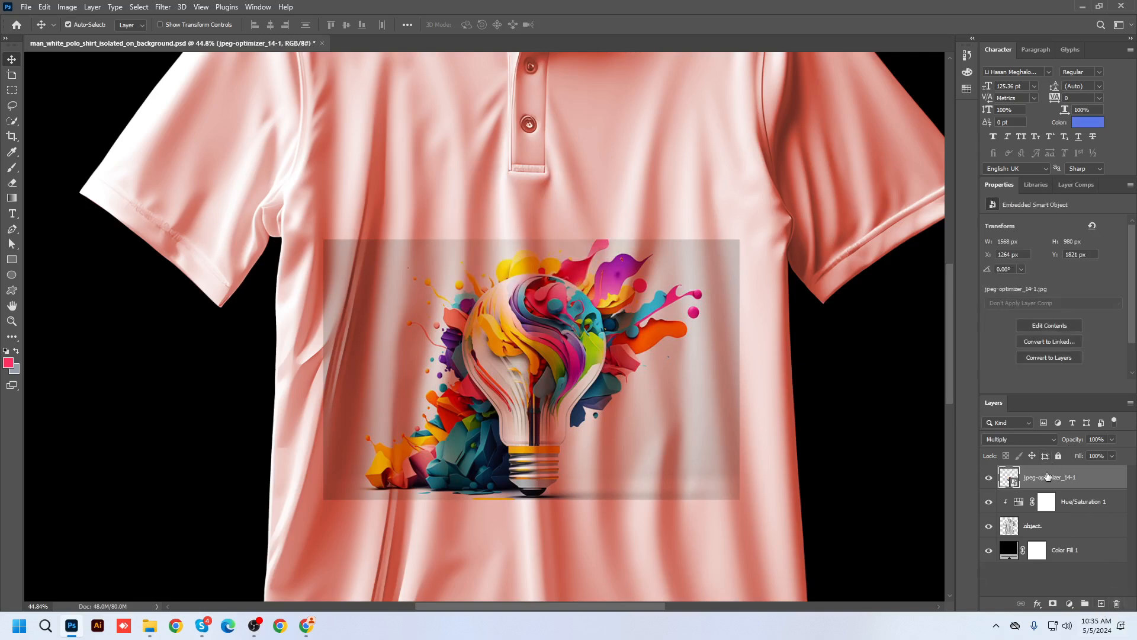
Add a Levels adjustment clipped to the light bulb image layer, with input levels 0, 0.74 and 193.
left_click(1070, 604)
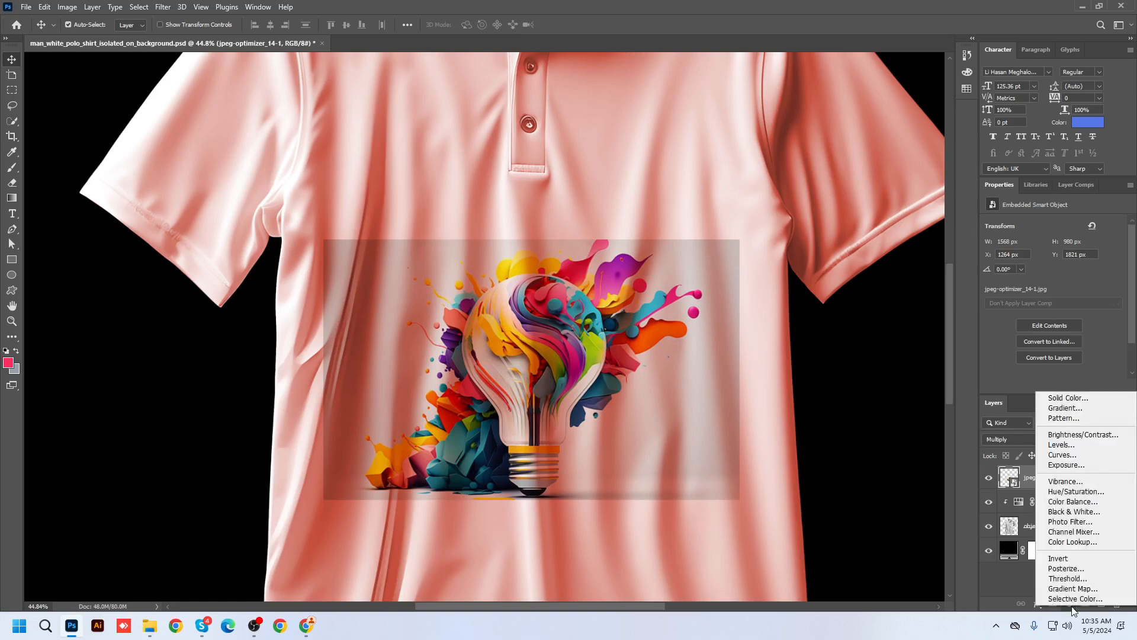
left_click(1071, 450)
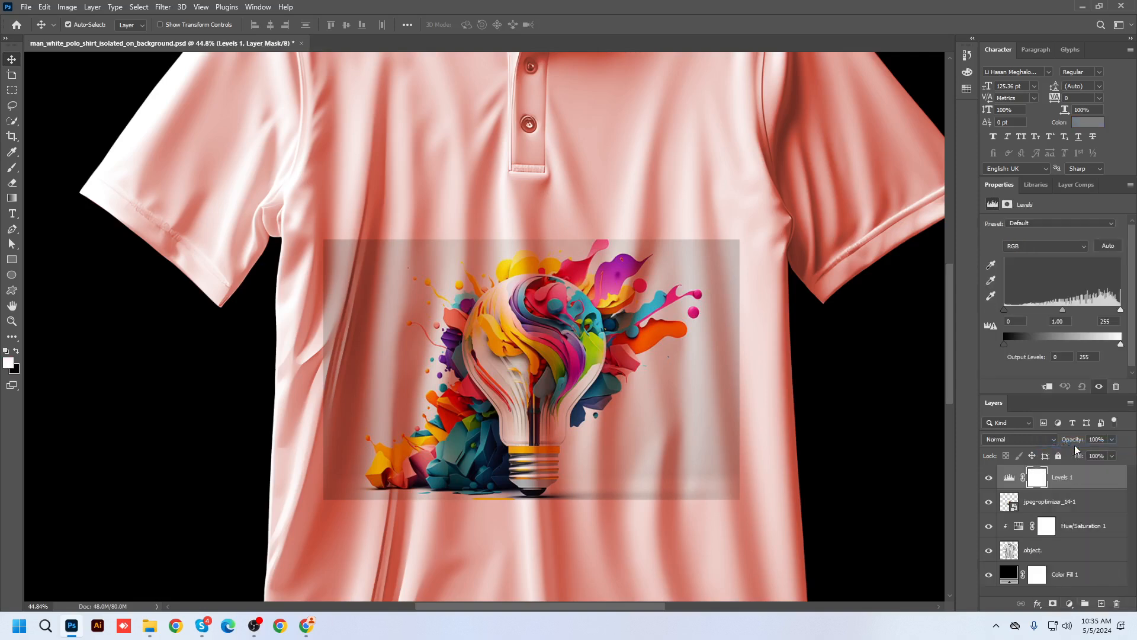
left_click(1010, 485, "alt")
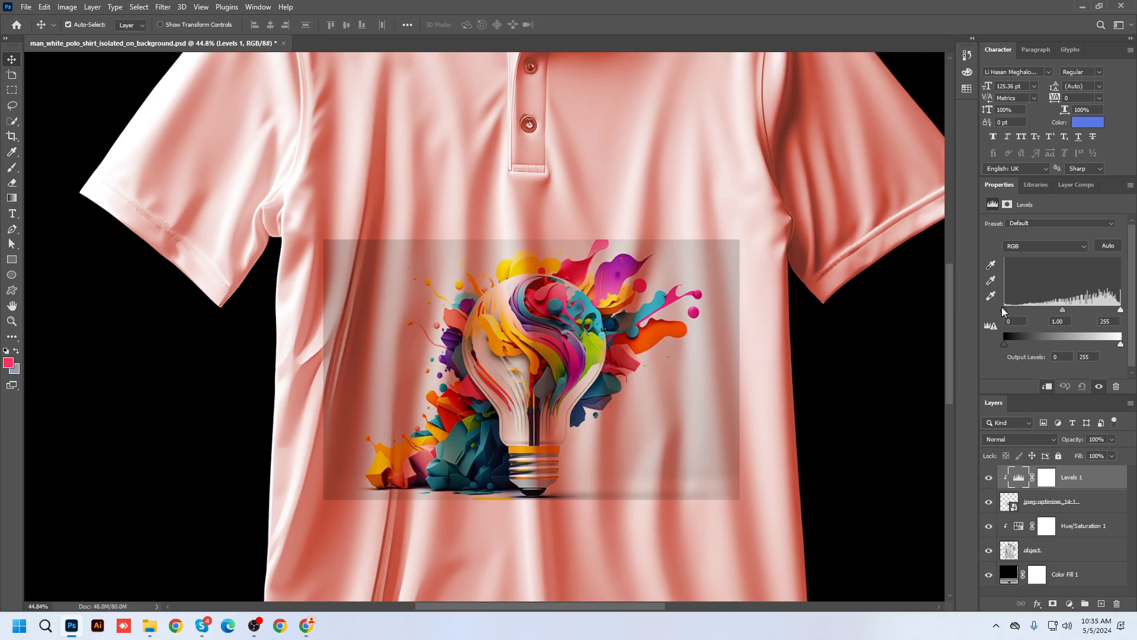
left_click_drag(1003, 310, 1039, 308)
left_click_drag(1120, 309, 1058, 305)
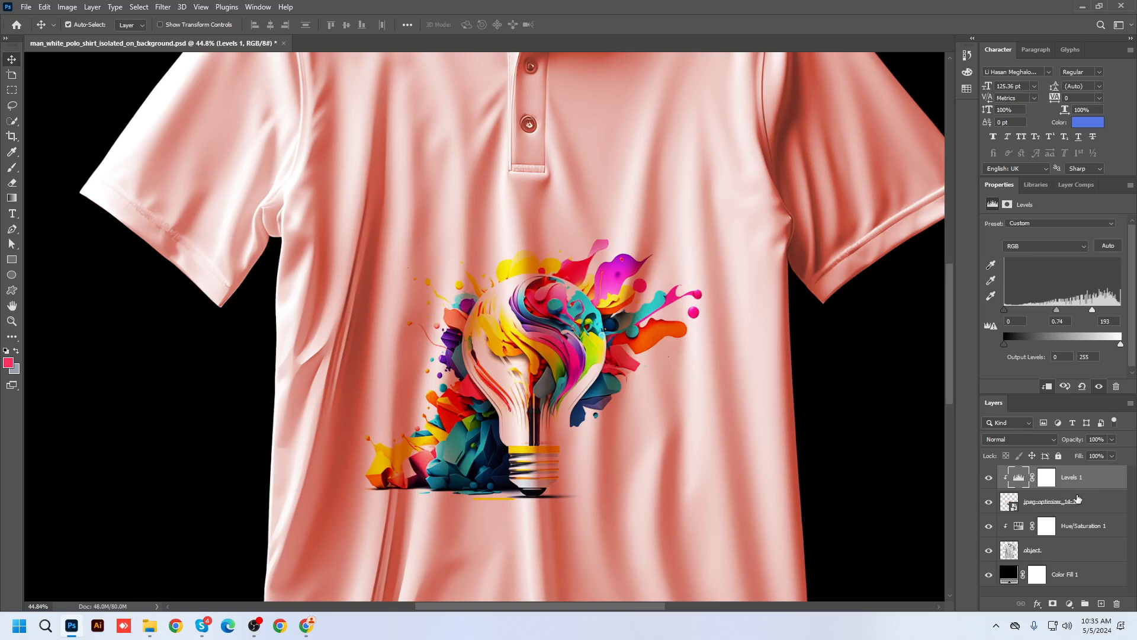
left_click(1058, 504)
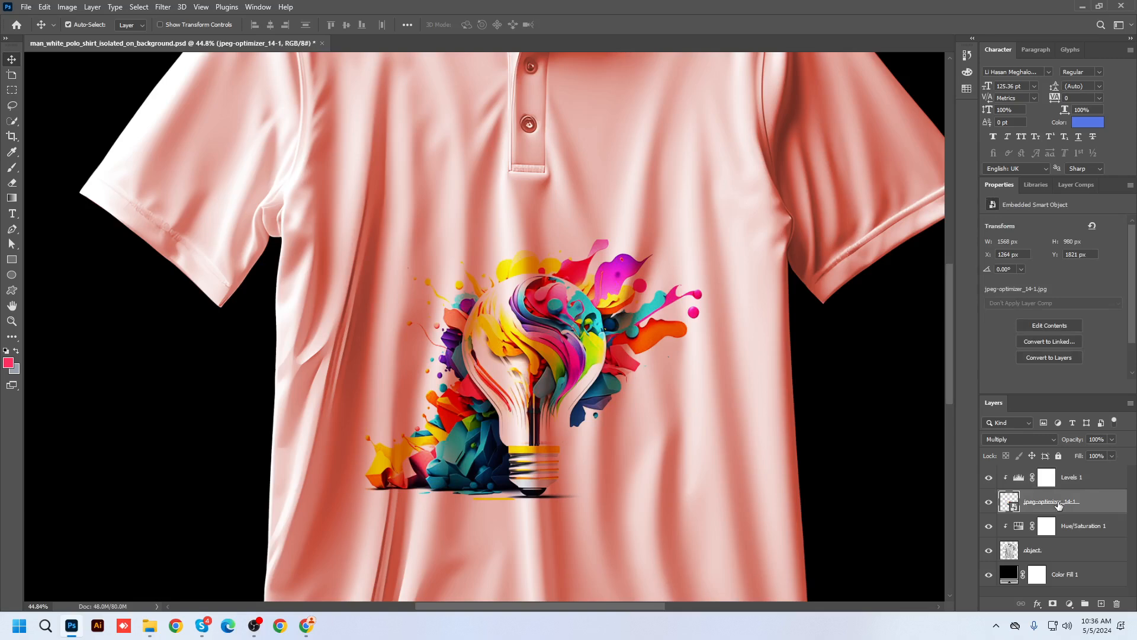
left_click(1089, 487)
left_click(1069, 603)
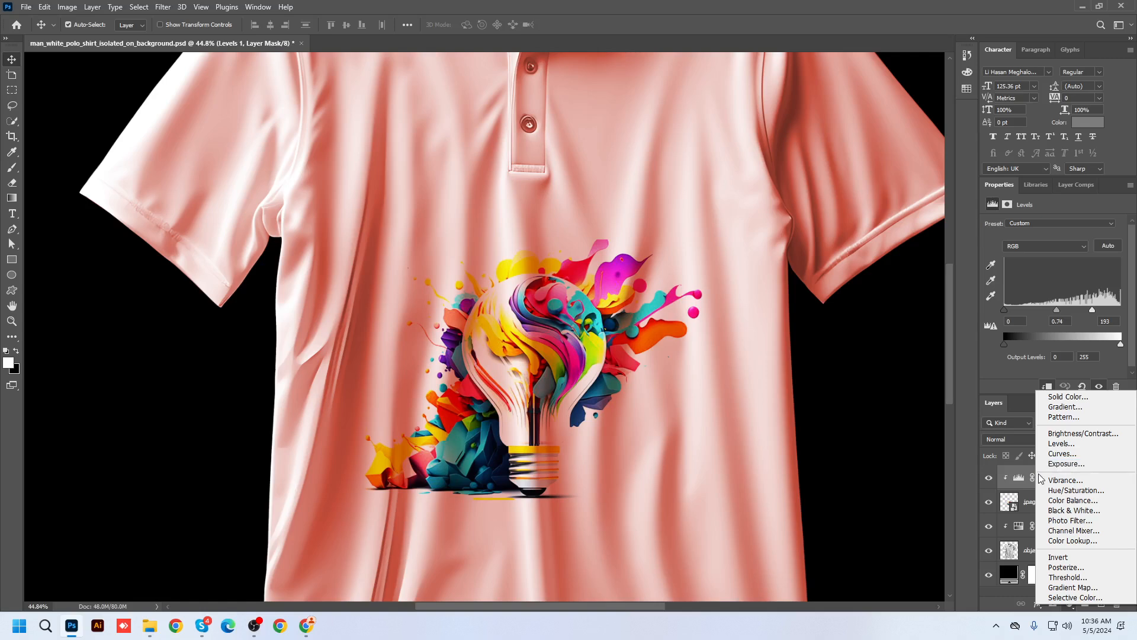
left_click(1017, 483)
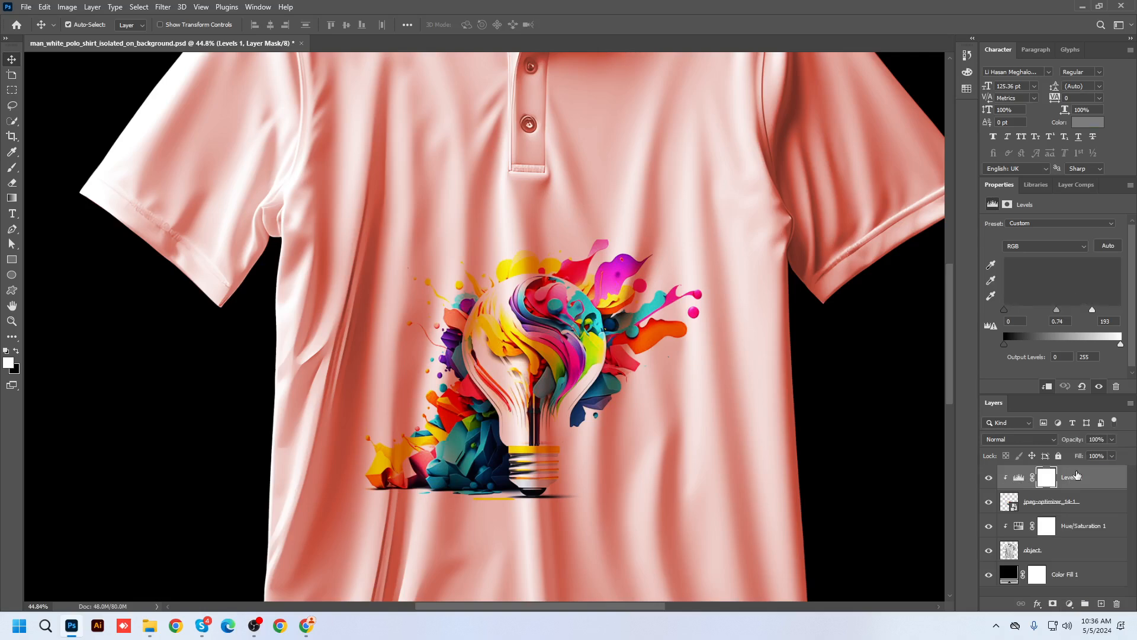
left_click(1050, 509)
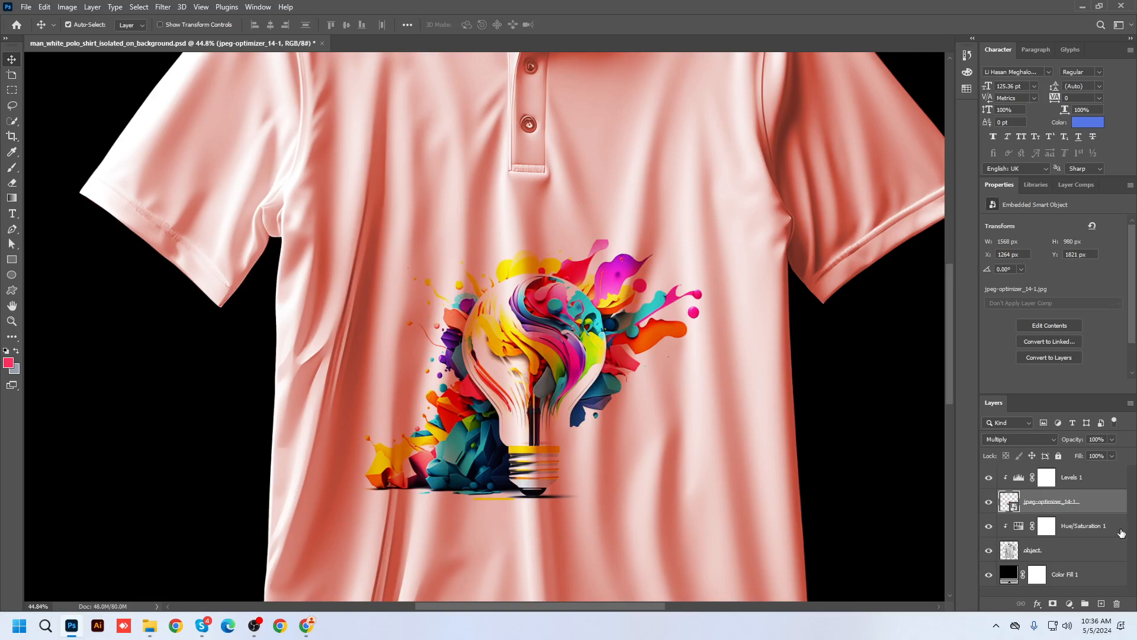
right_click(1040, 503)
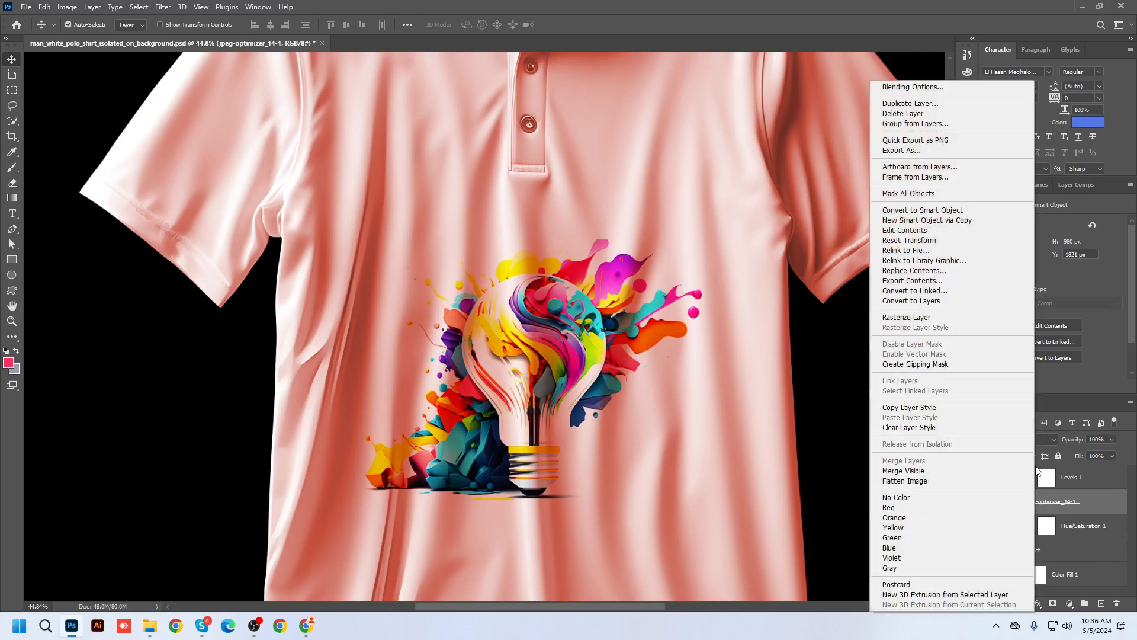
left_click(948, 86)
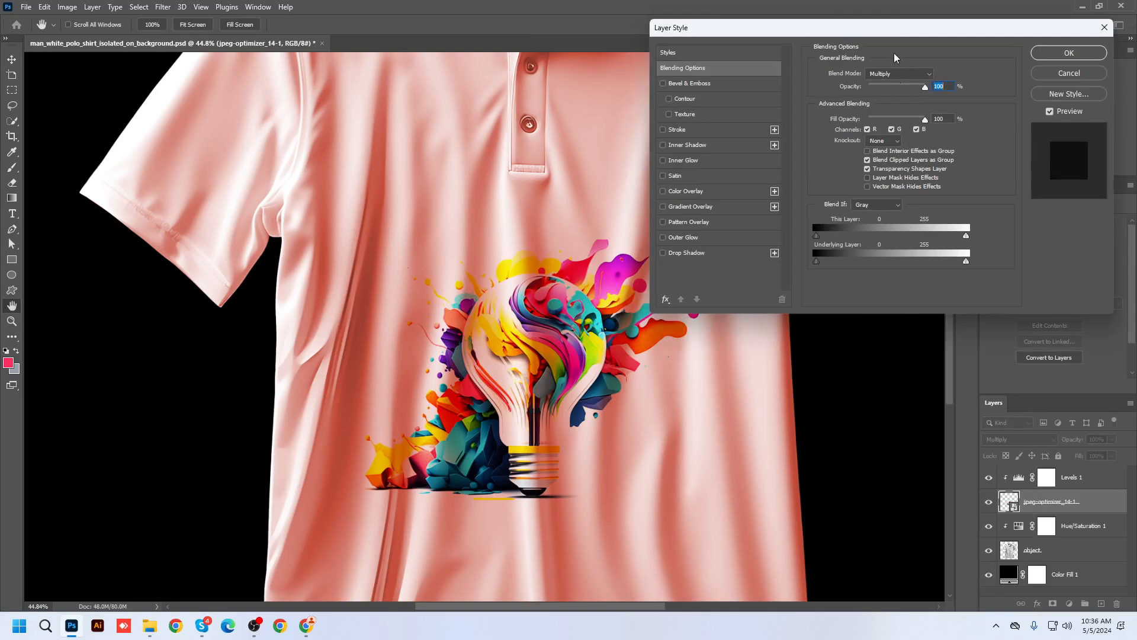
left_click_drag(904, 28, 947, 10)
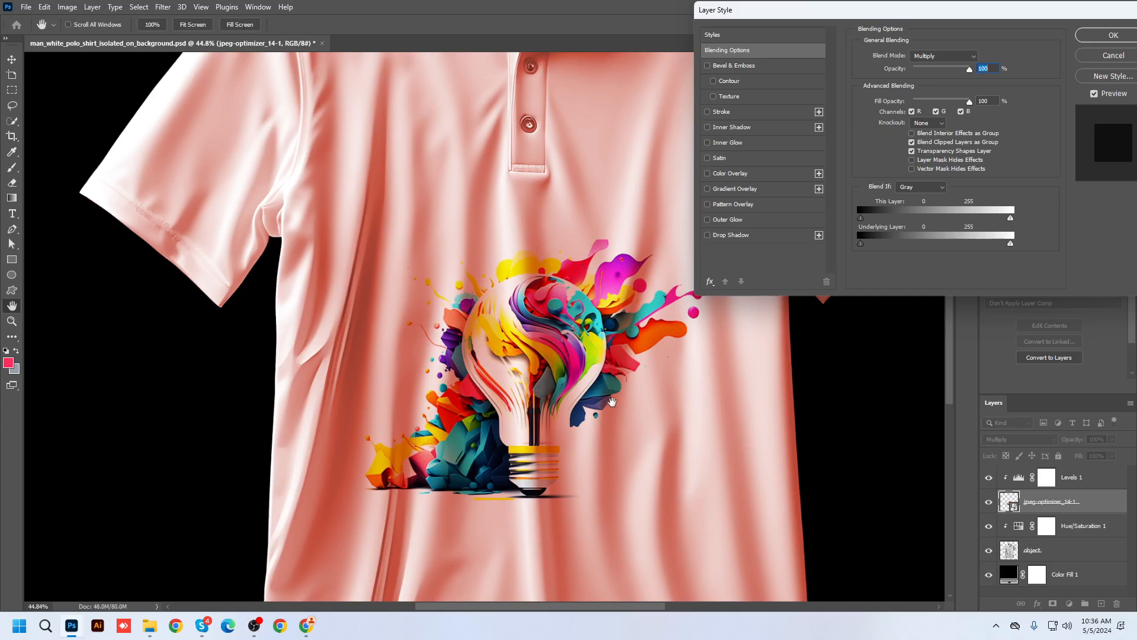
left_click(1118, 57)
Open the blending options of the light bulb image layer, keeping the design in view on the canvas.
scroll(762, 389, "down", 7)
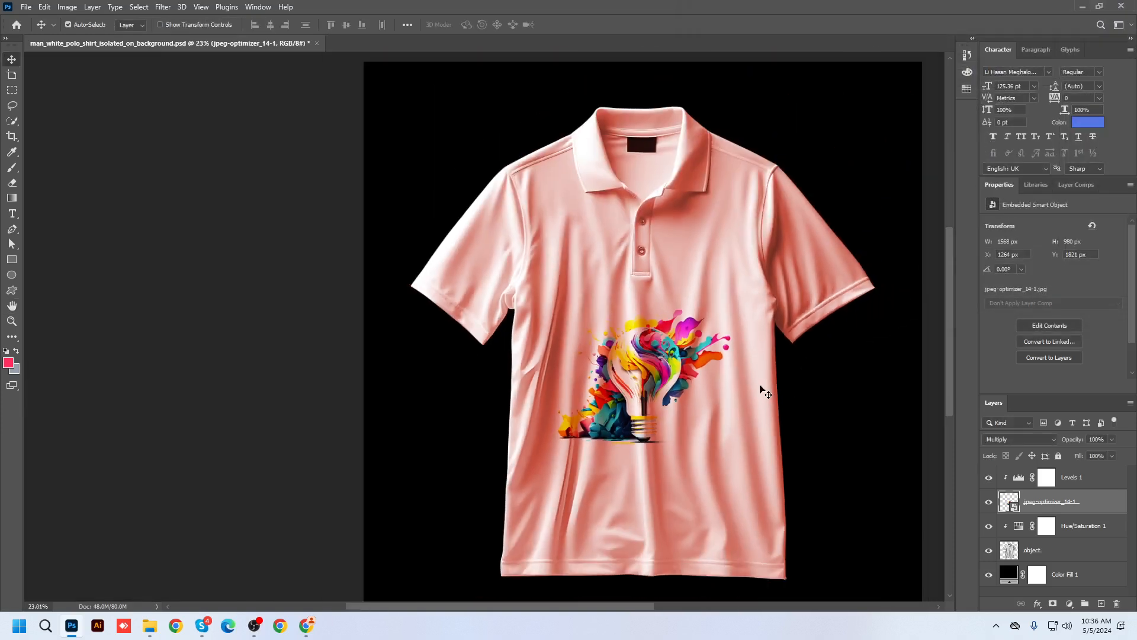
scroll(767, 421, "up", 2)
scroll(768, 426, "up", 1)
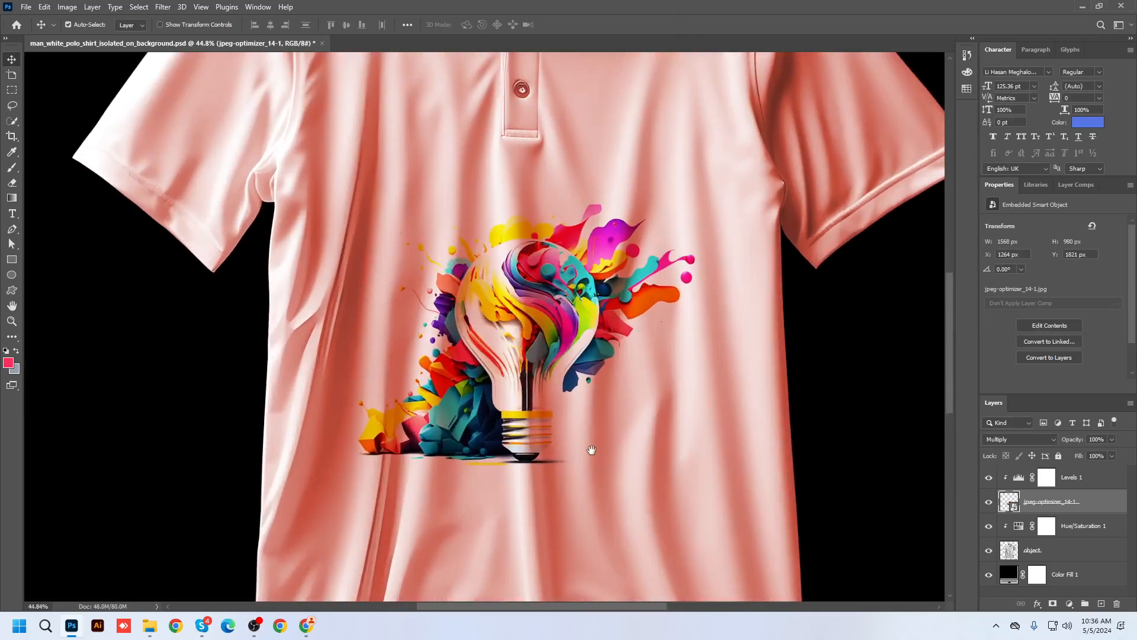
scroll(588, 452, "up", 1)
left_click_drag(576, 400, 586, 373)
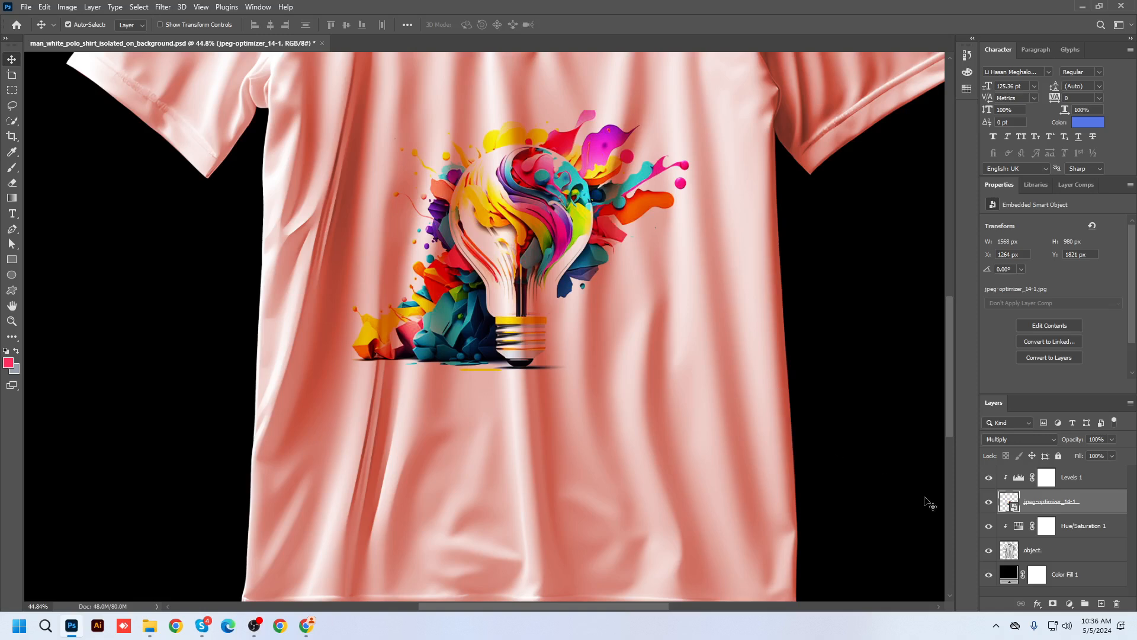
right_click(1092, 511)
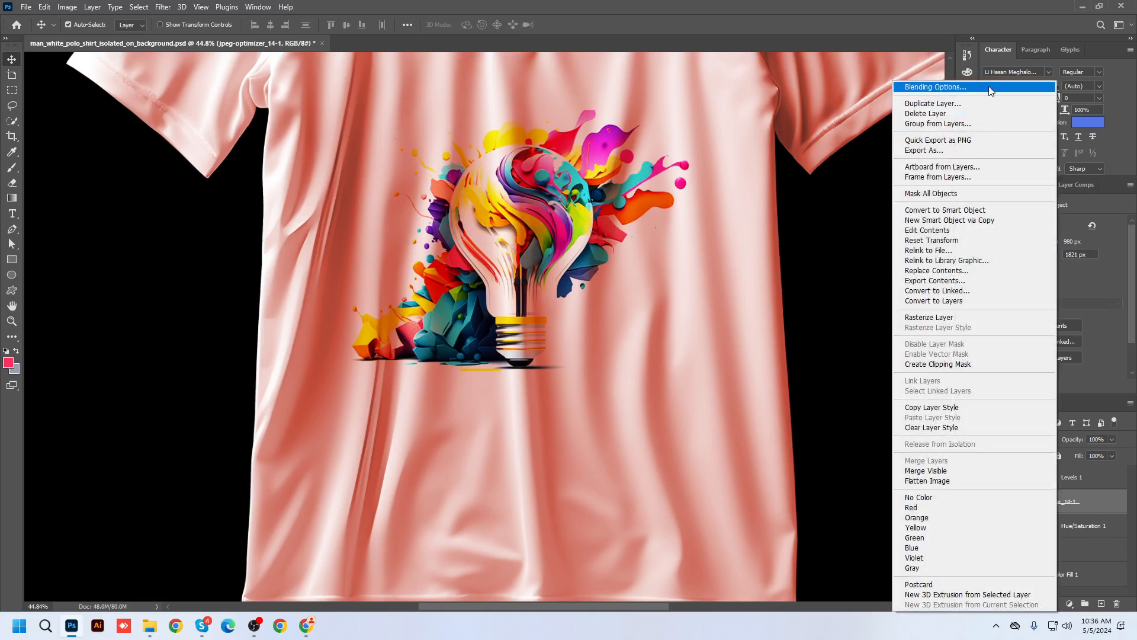
left_click(989, 88)
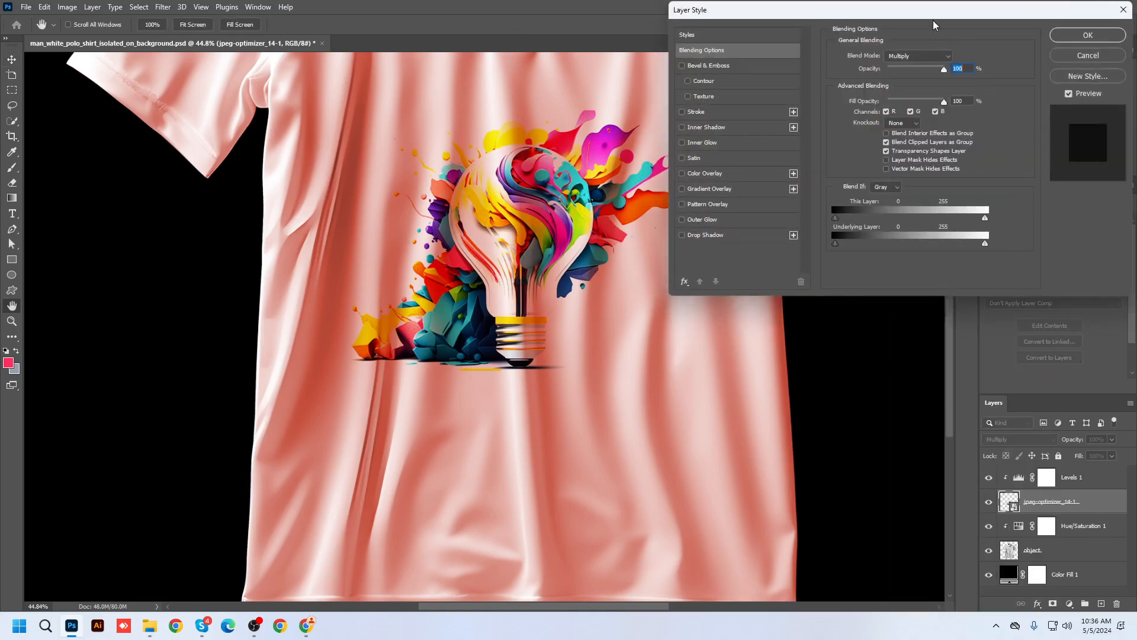
left_click_drag(934, 13, 948, 21)
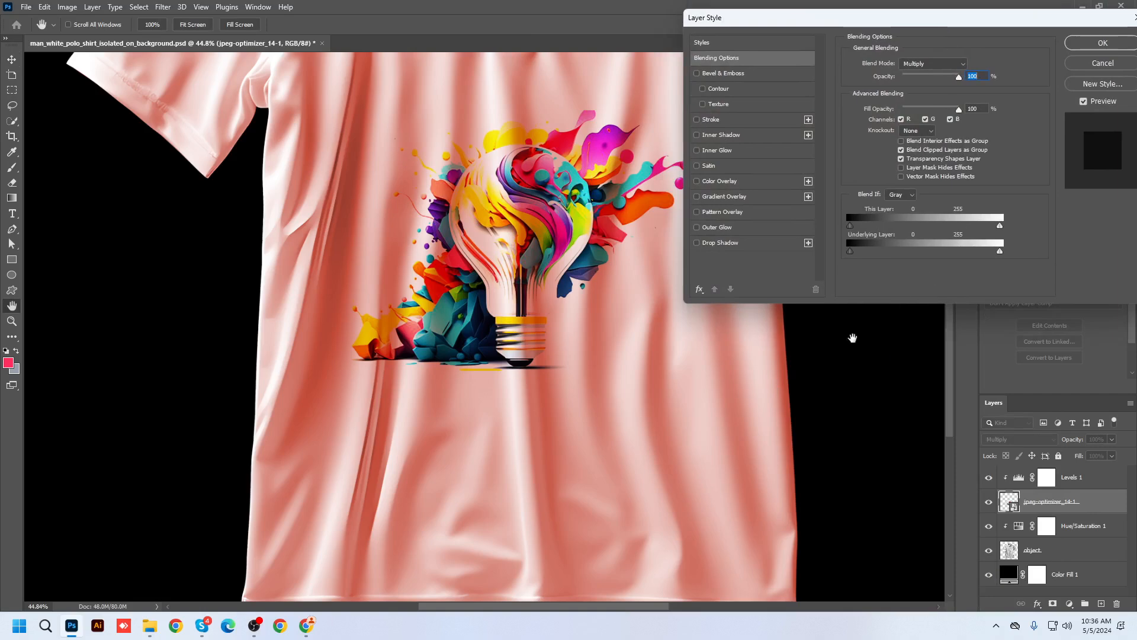
Try Blend If splits of 0/130 and 194/255 for the underlying layer, and return both sliders to 0 and 255.
left_click_drag(849, 251, 851, 251)
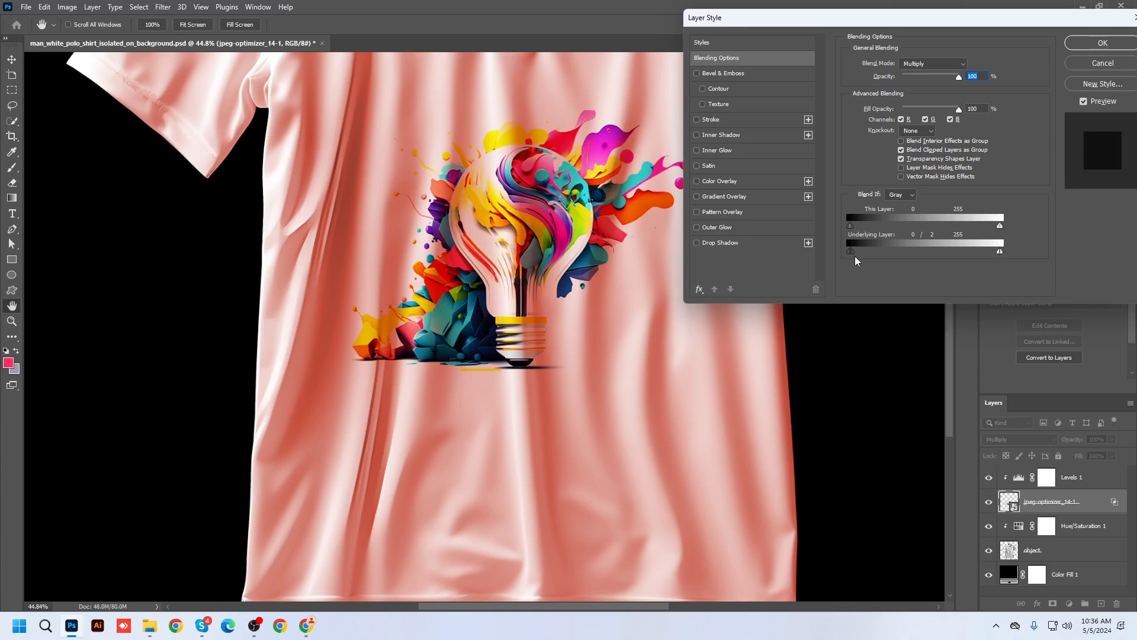
left_click_drag(853, 251, 946, 235)
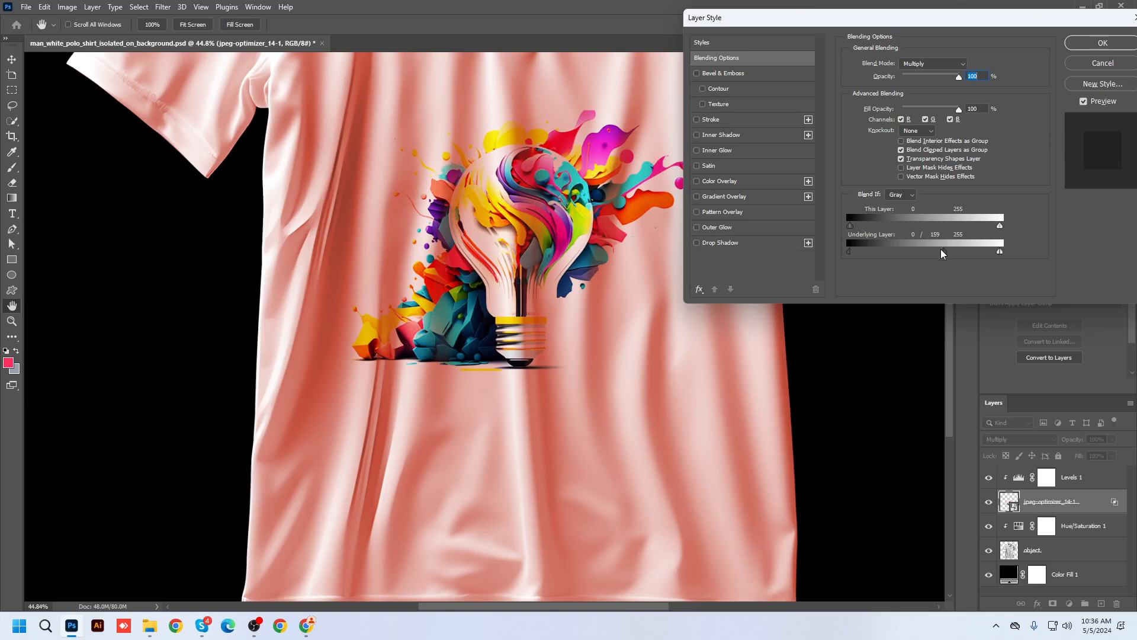
left_click_drag(946, 253, 924, 257)
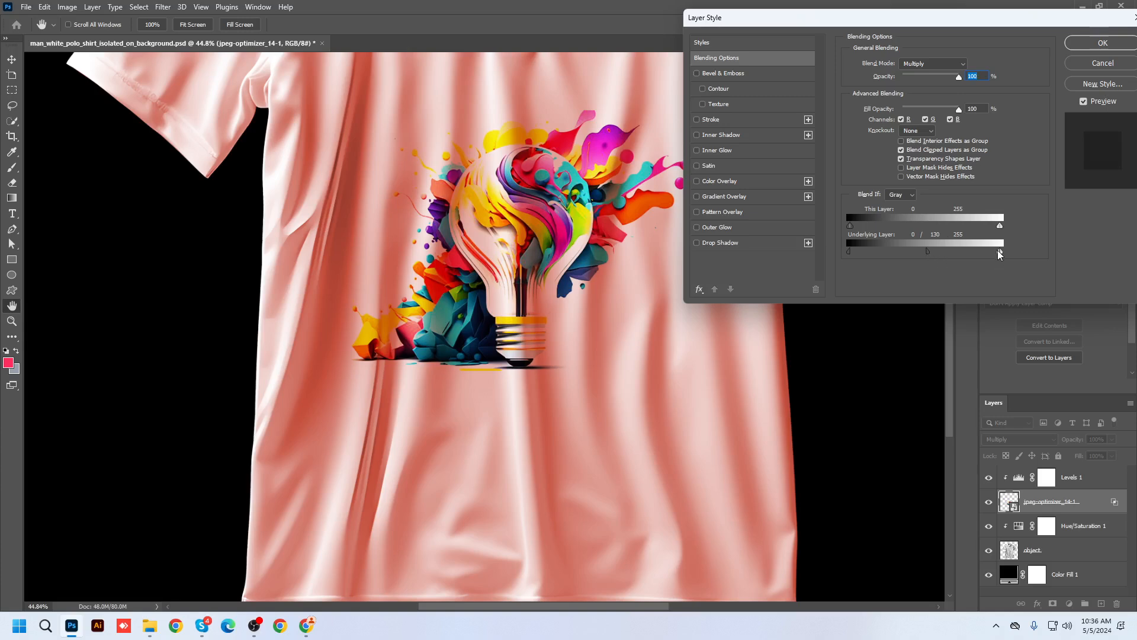
left_click_drag(999, 254, 963, 252)
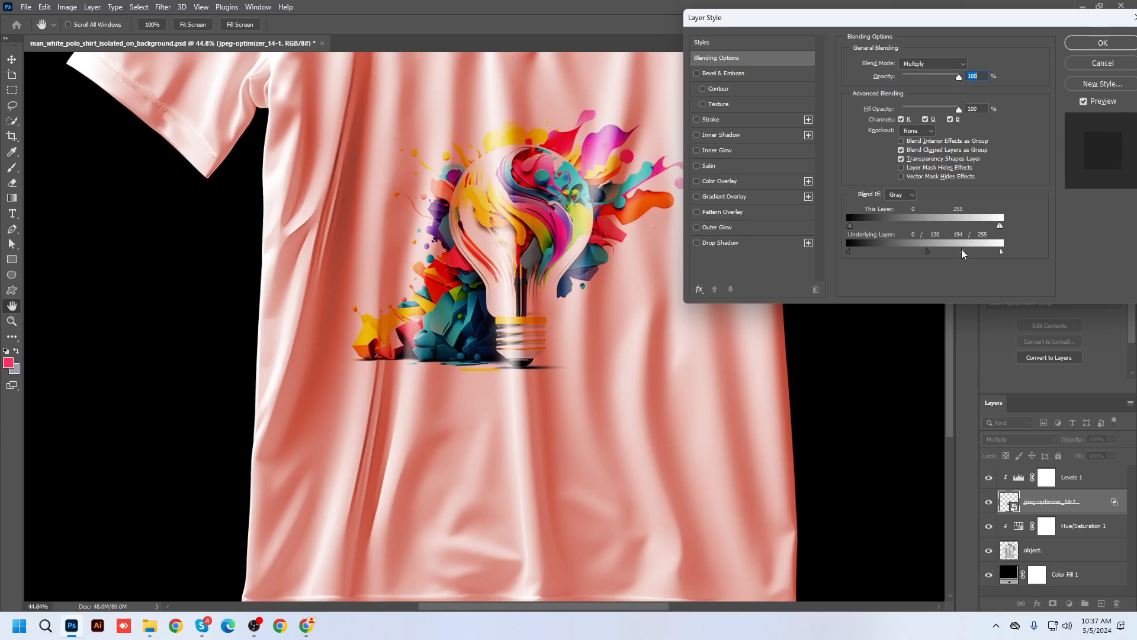
left_click_drag(928, 254, 844, 253)
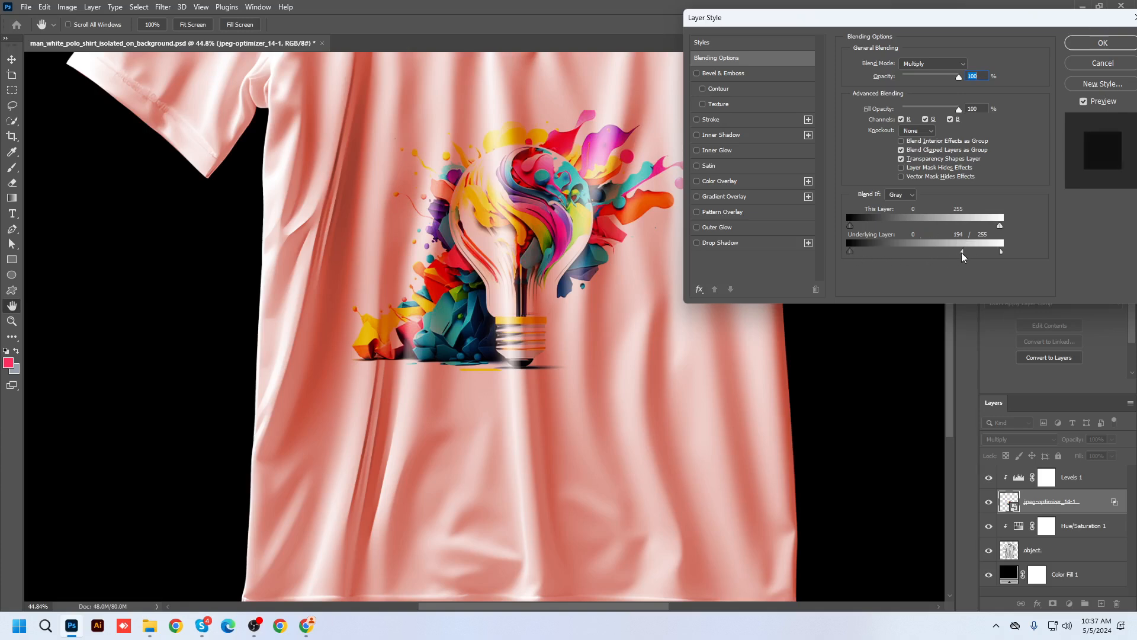
left_click_drag(961, 252, 1002, 249)
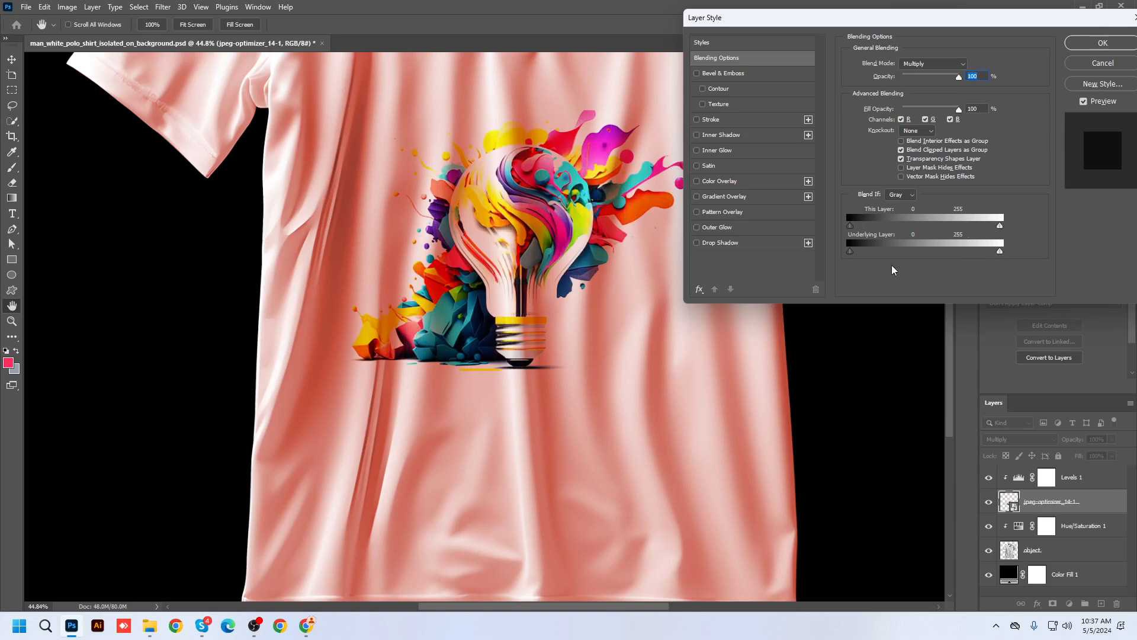
Split the underlying layer's Blend If shadows to 0/152, split its highlights towards the midtones, and apply the blending to the light bulb layer.
key("alt")
left_click_drag(858, 252, 946, 256)
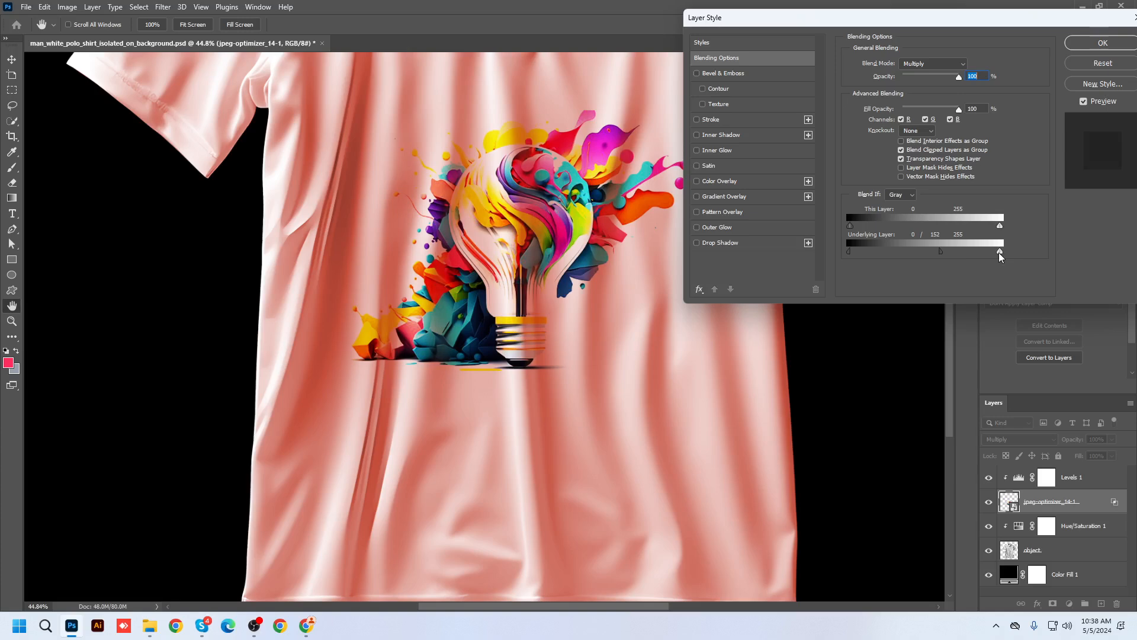
left_click_drag(999, 251, 947, 233)
left_click(1108, 46)
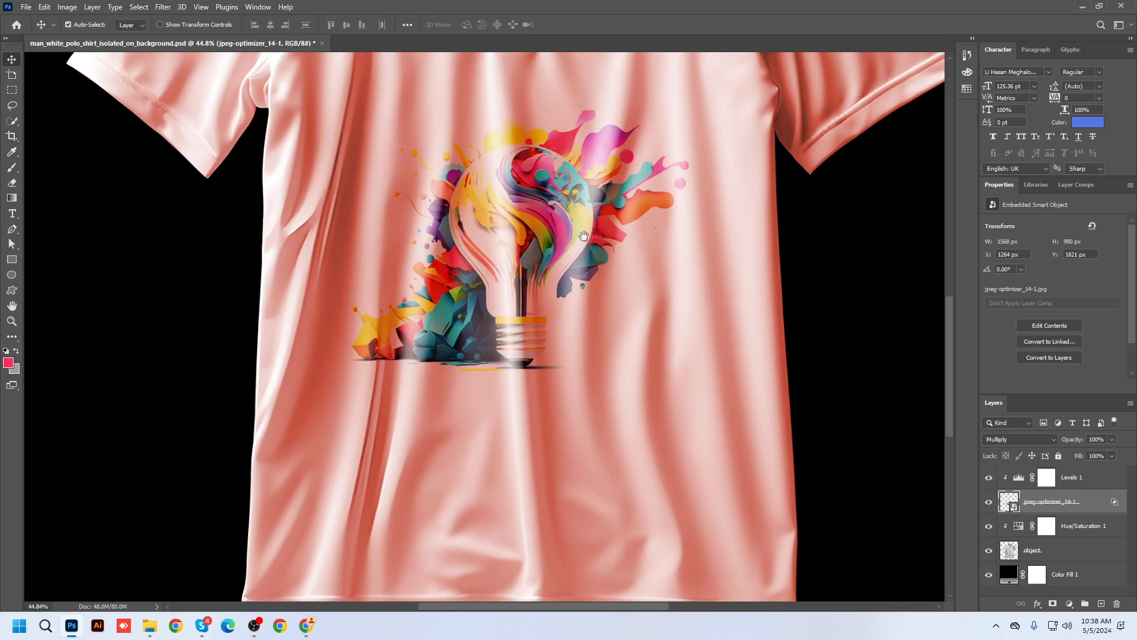
Examine how the blended light bulb print sits on the fabric folds, up close and across the whole shirt.
left_click_drag(562, 231, 568, 334)
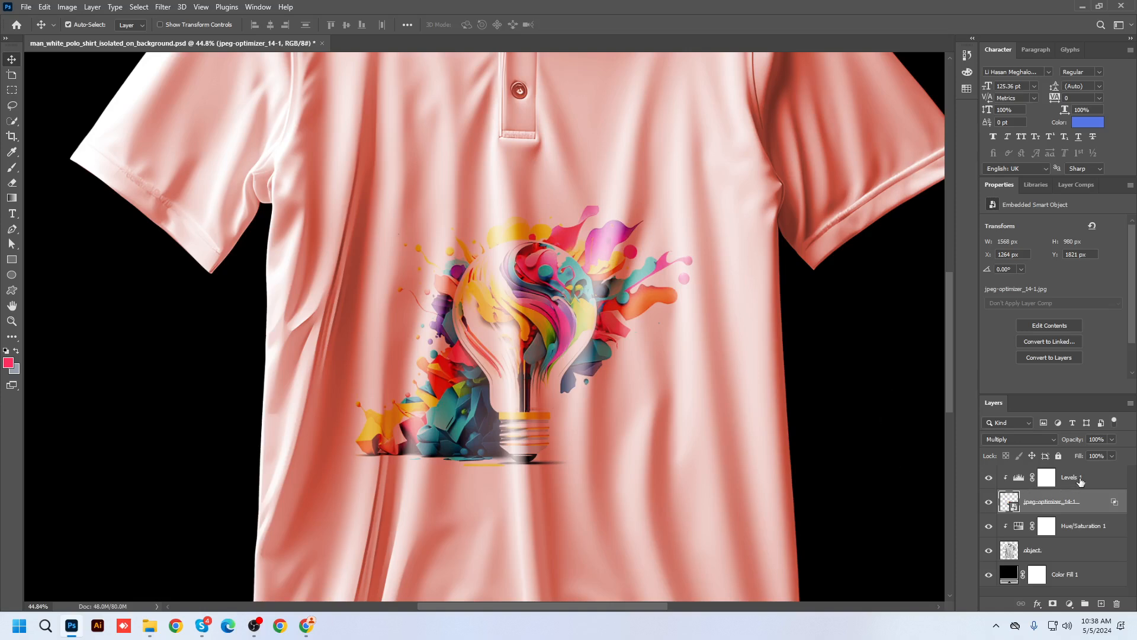
left_click(42, 600)
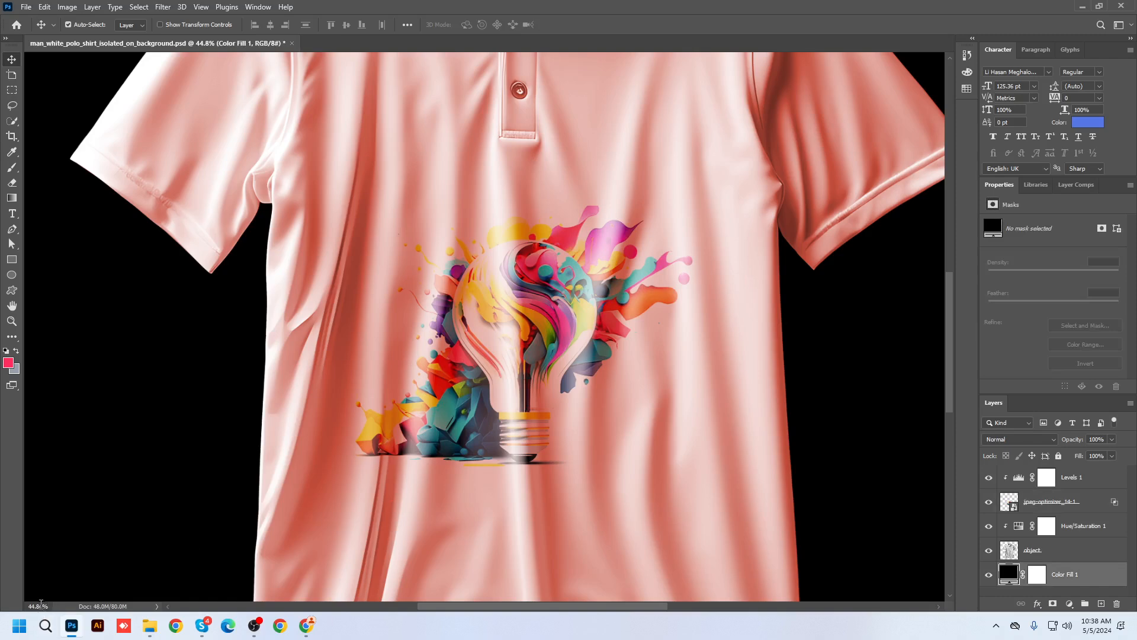
left_click(41, 603)
scroll(41, 603, "down", 5)
key("Return")
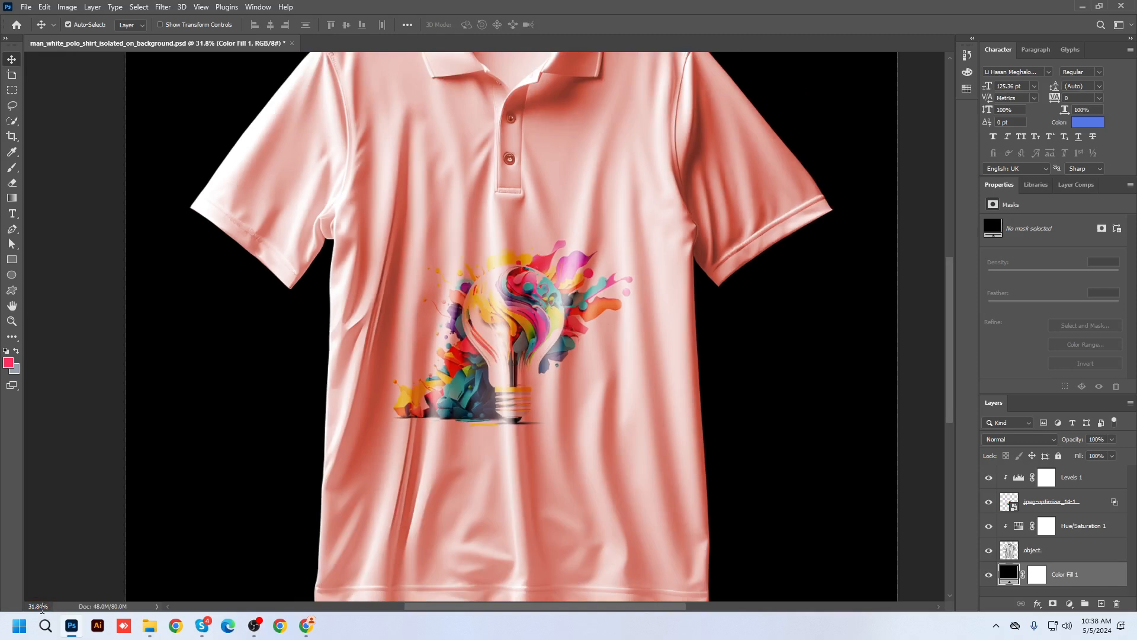
left_click(42, 606)
scroll(42, 606, "down", 1)
key("Return")
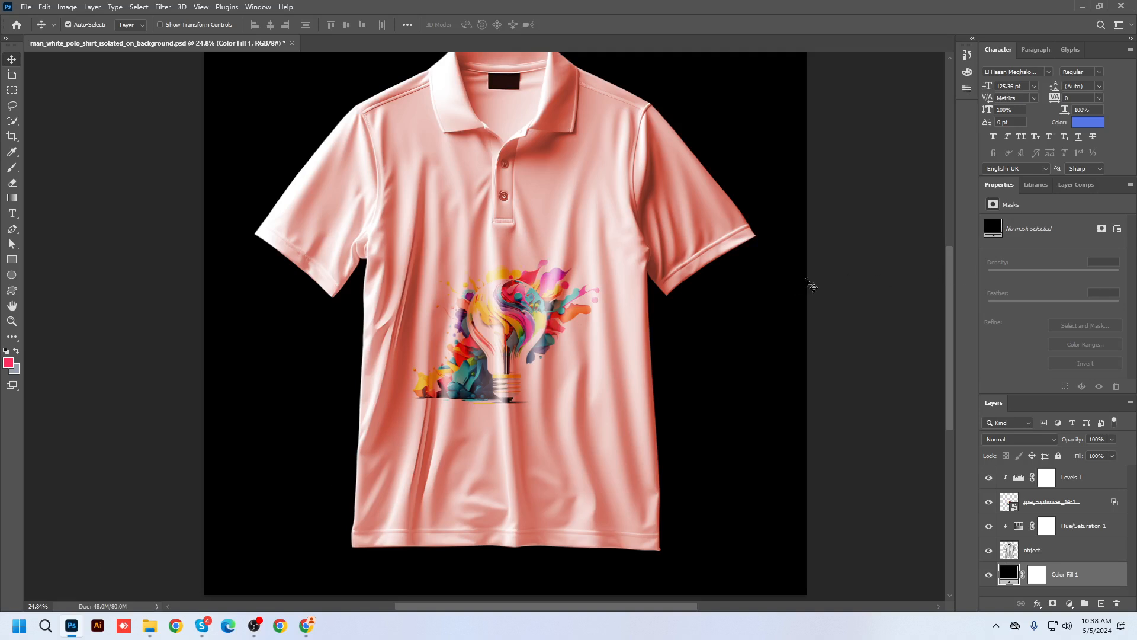
left_click_drag(684, 289, 677, 322)
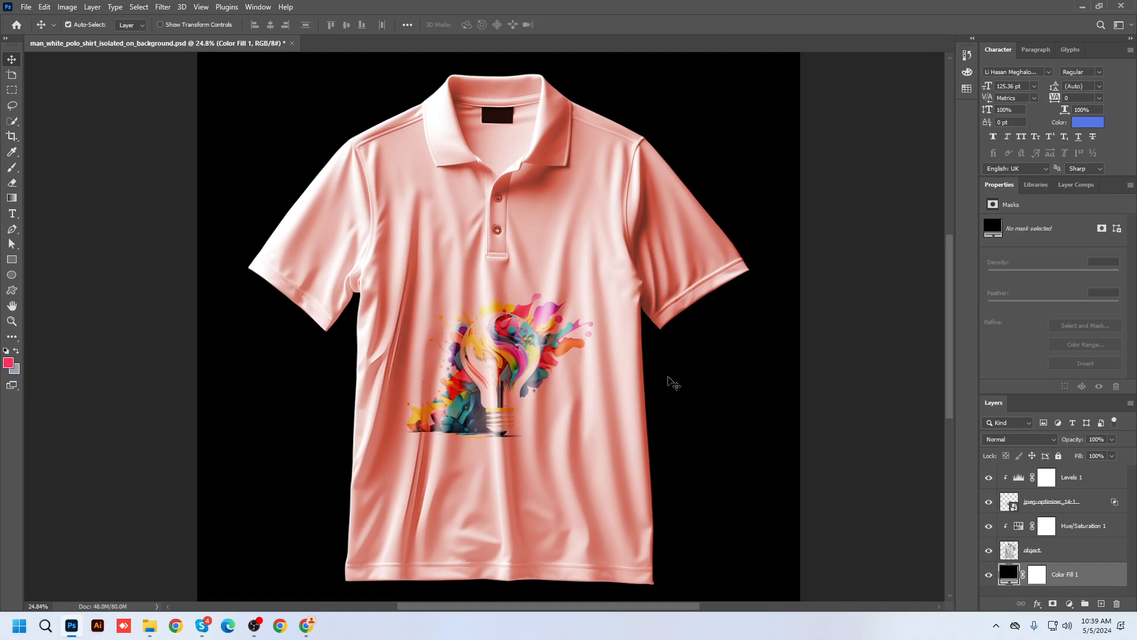
Compare the shirt mockup with the object layer and the Hue/Saturation adjustment each switched off and back on.
left_click(39, 605)
key("Return")
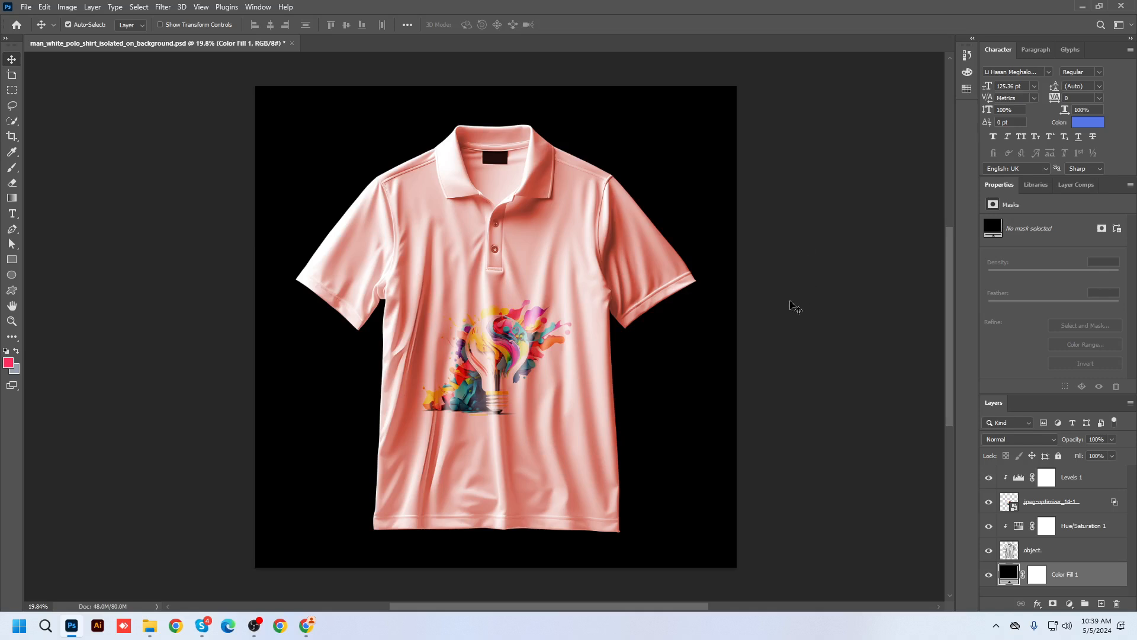
left_click(1075, 484)
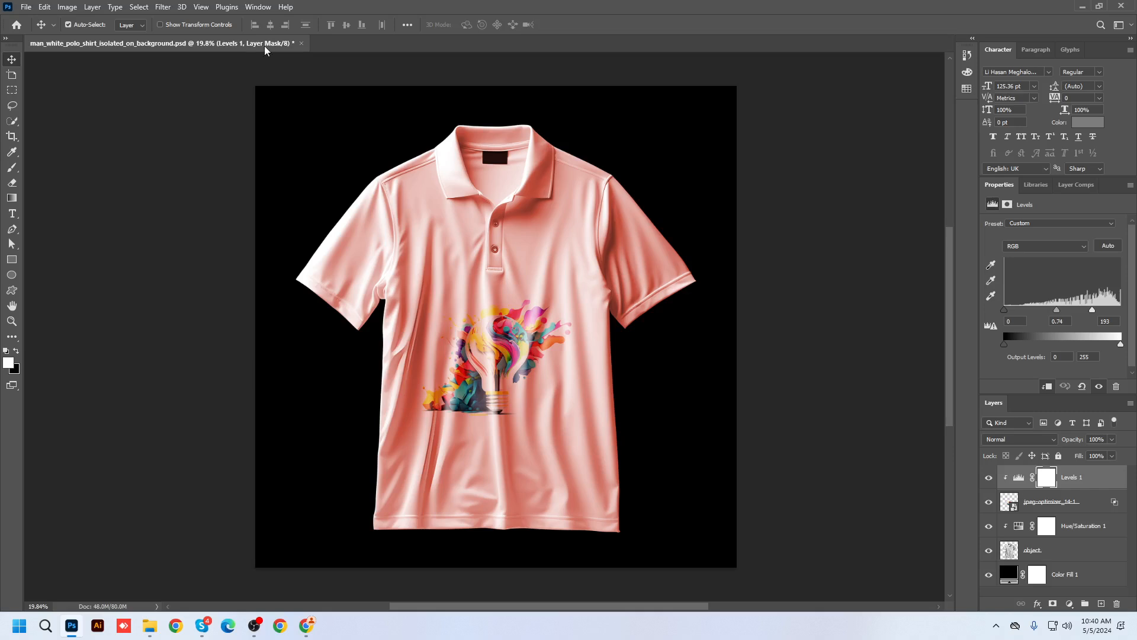
left_click(989, 551)
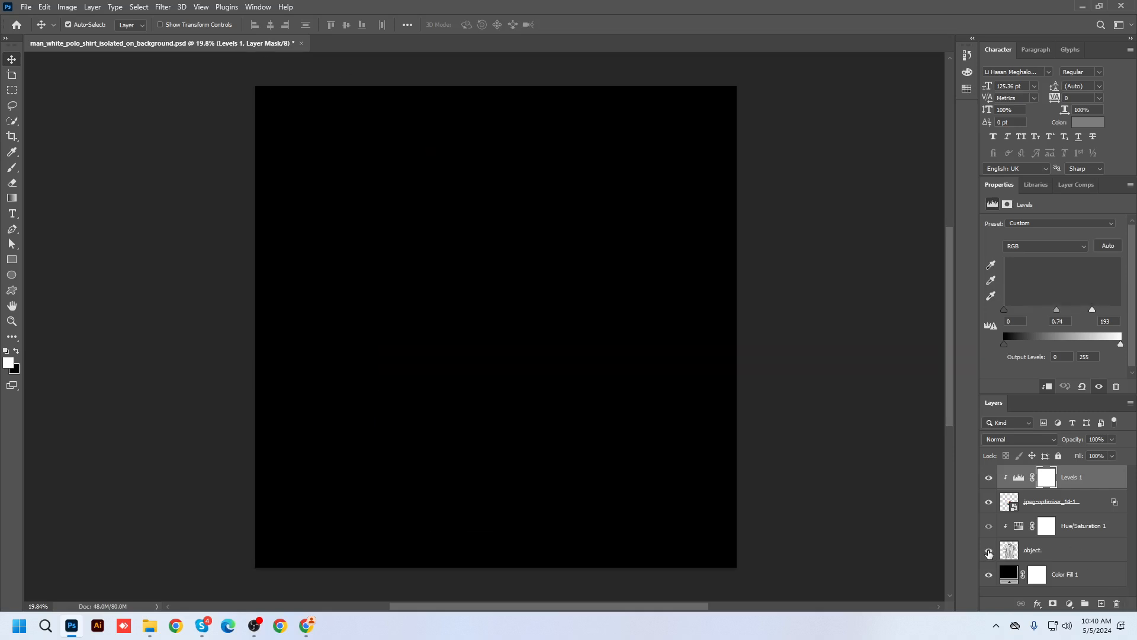
left_click(989, 551)
left_click(989, 527)
left_click(989, 527)
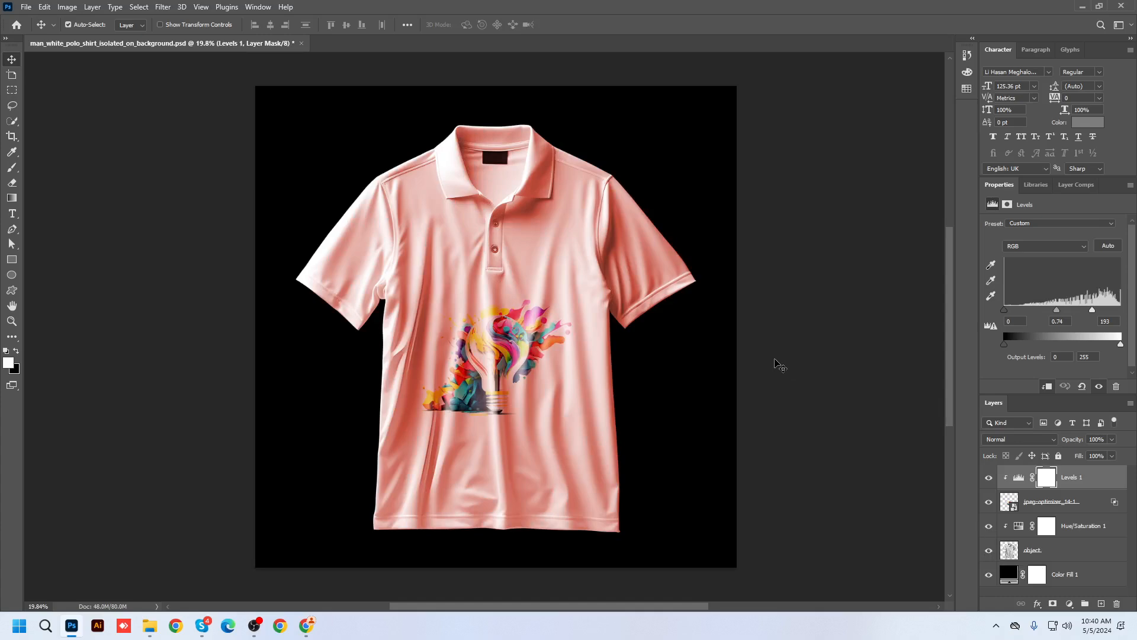
left_click(1063, 607)
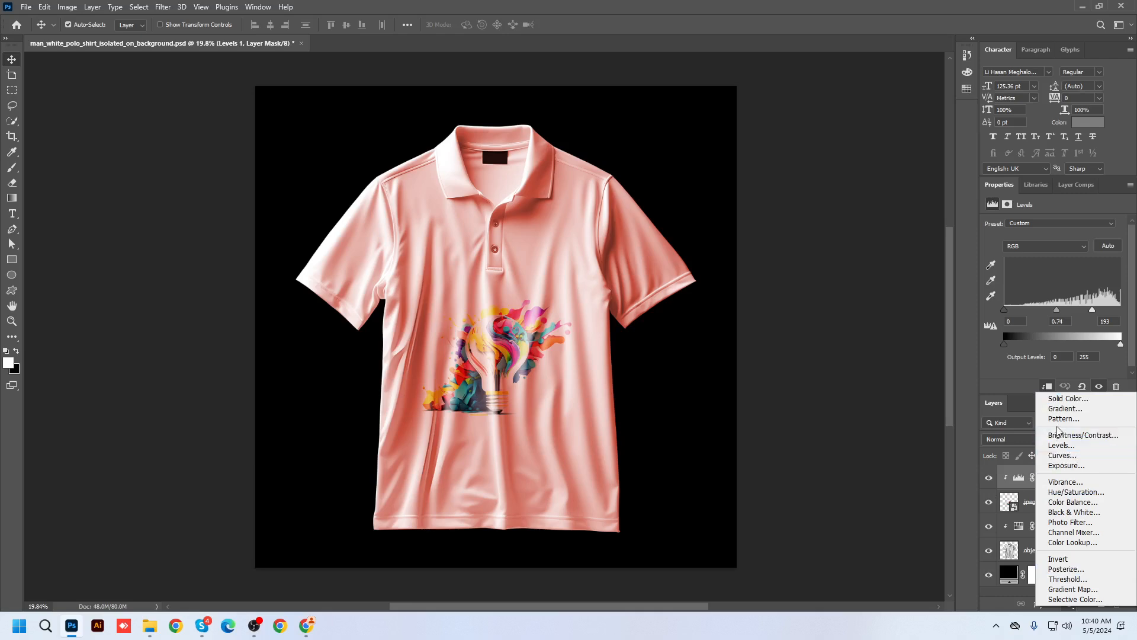
left_click(1066, 398)
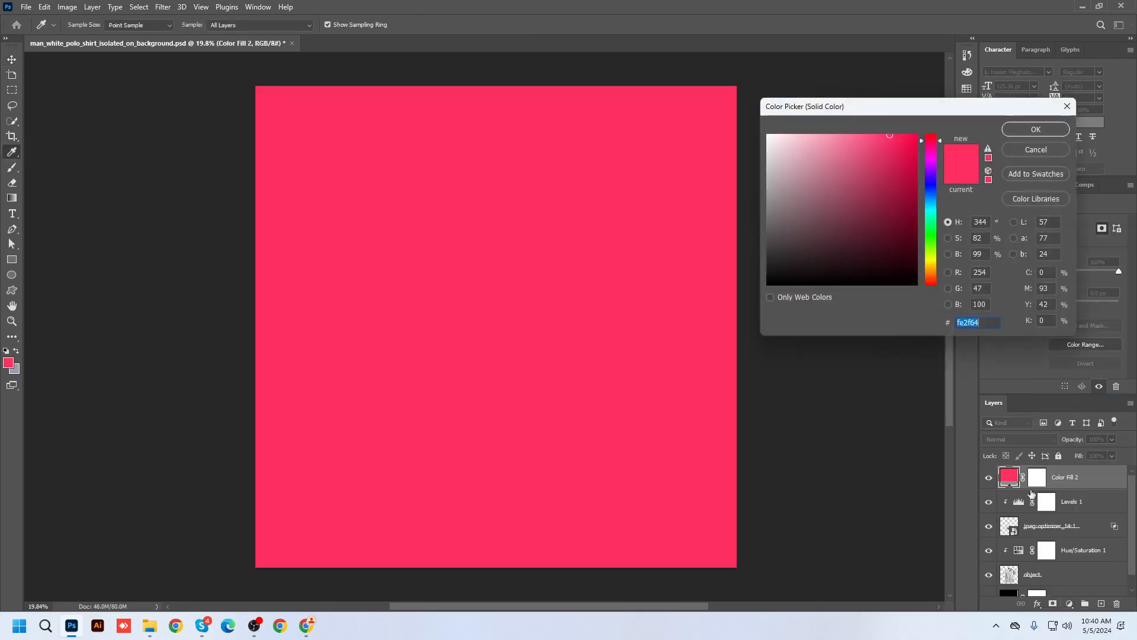
left_click_drag(909, 108, 789, 112)
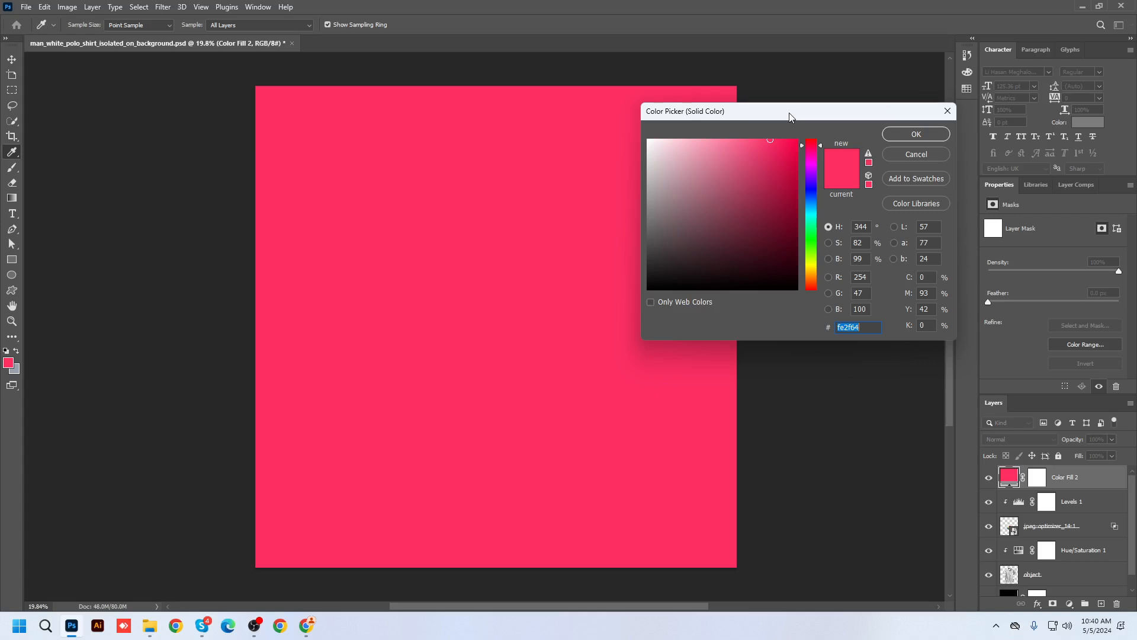
left_click(902, 157)
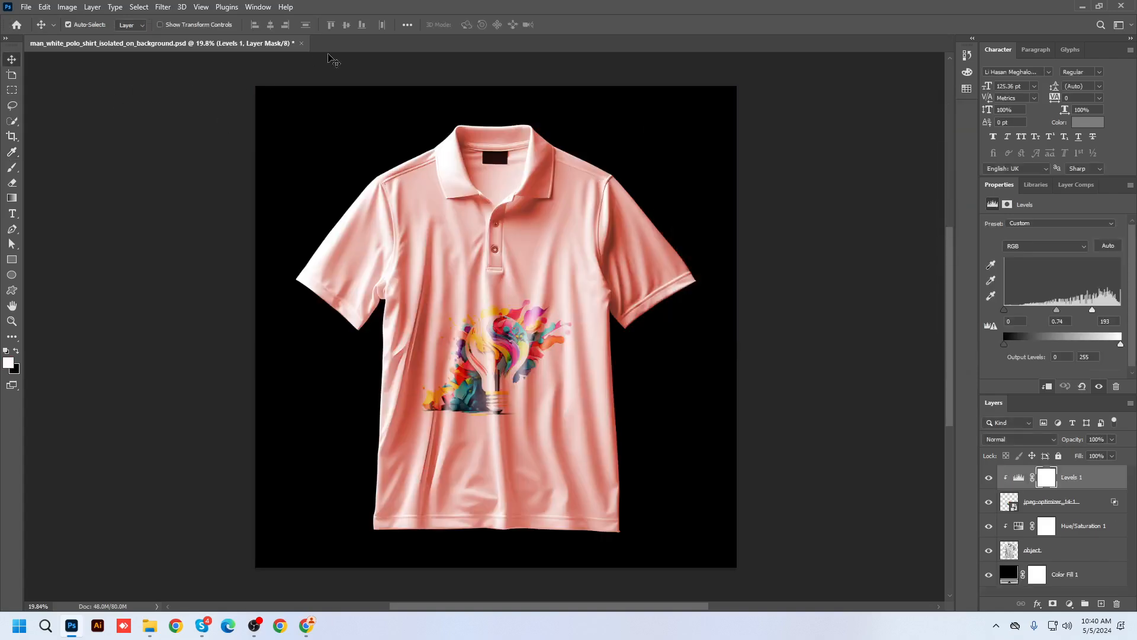
Create a new document from the recent 1920 x 1080 px, 72 ppi preset.
right_click(351, 45)
left_click(396, 109)
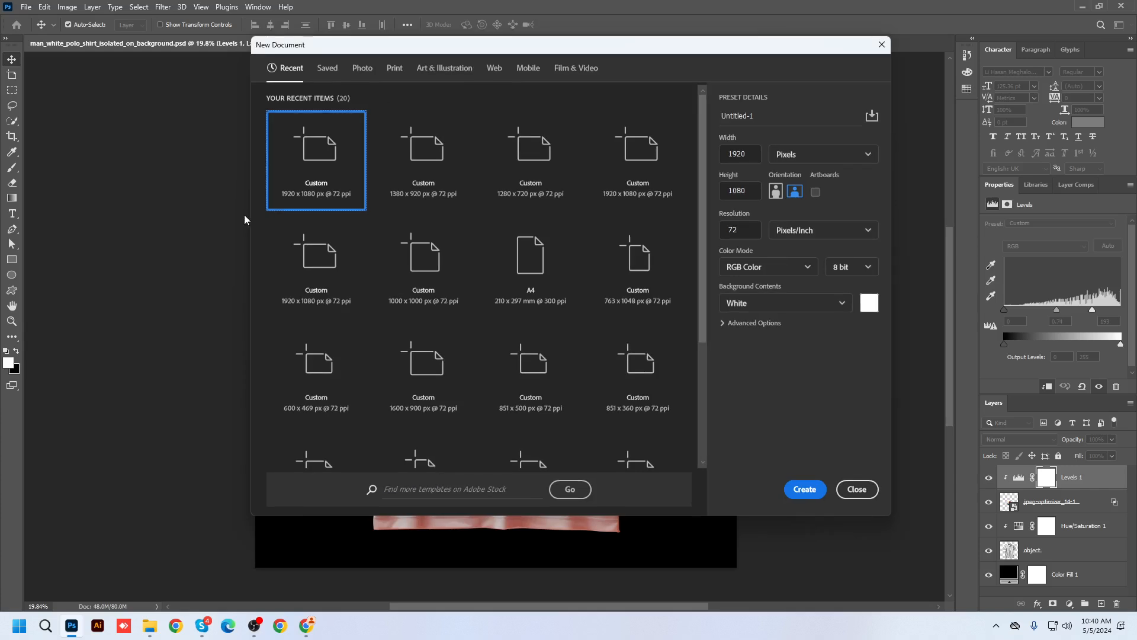
double_click(302, 145)
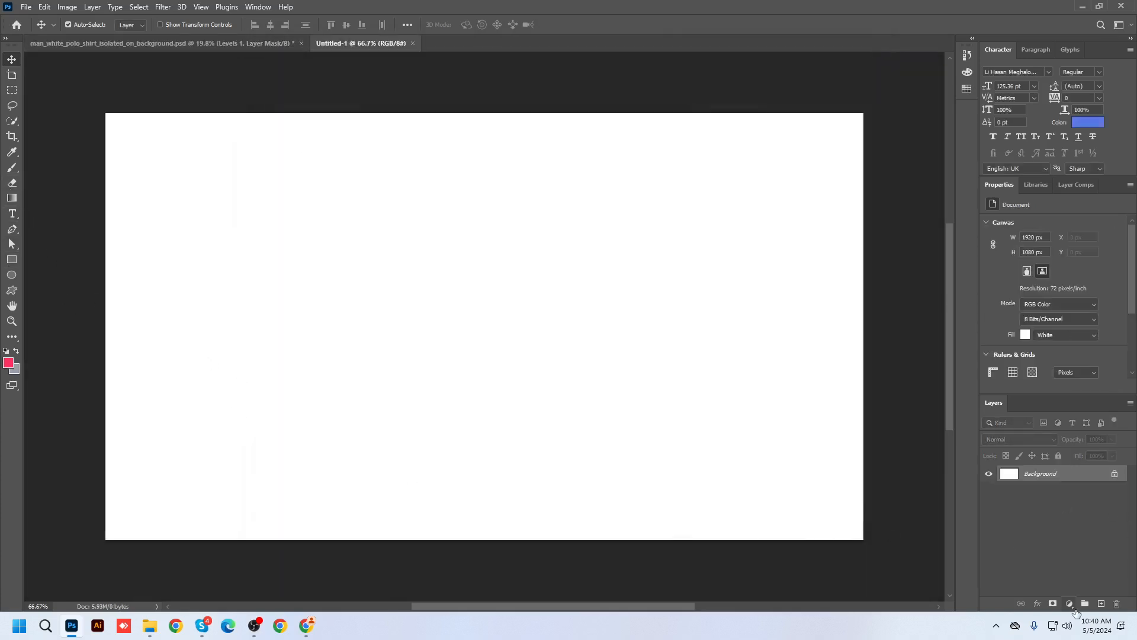
Add a medium green Solid Color fill layer above the white background.
left_click(1069, 604)
left_click(1089, 391)
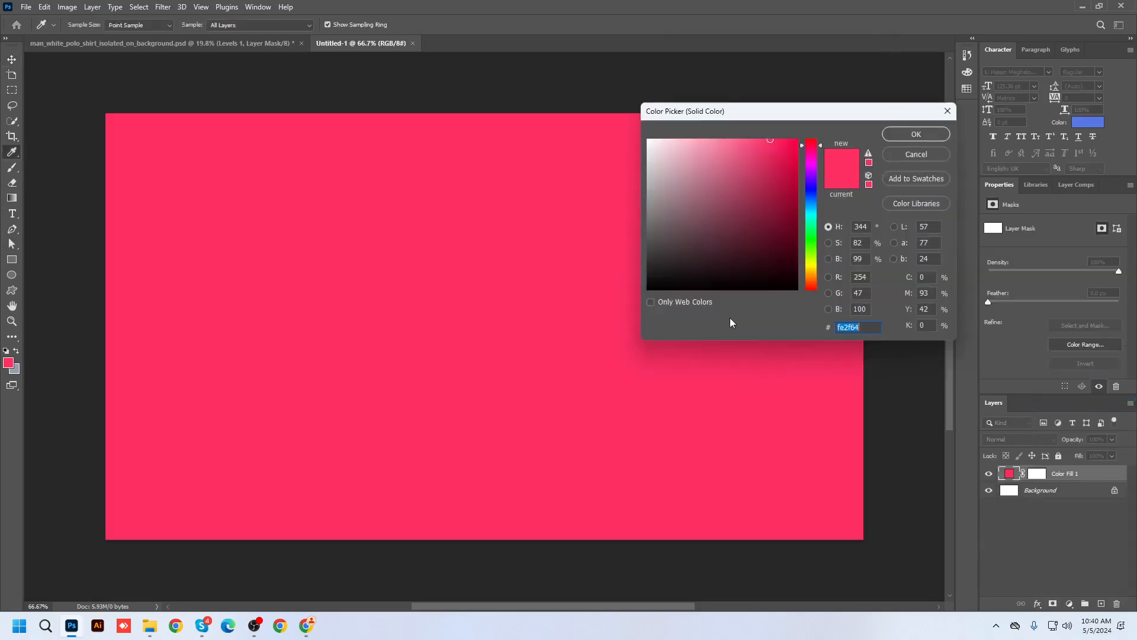
mouse_move(809, 216)
left_mouse_down()
mouse_move(815, 270)
mouse_move(811, 206)
left_mouse_up()
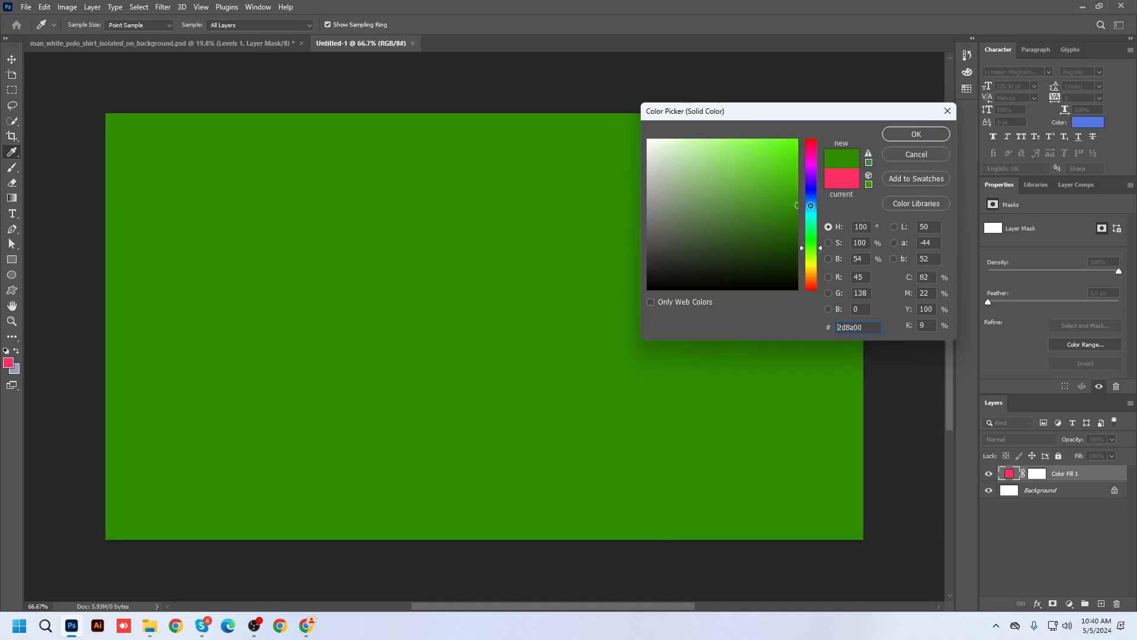
left_click(888, 134)
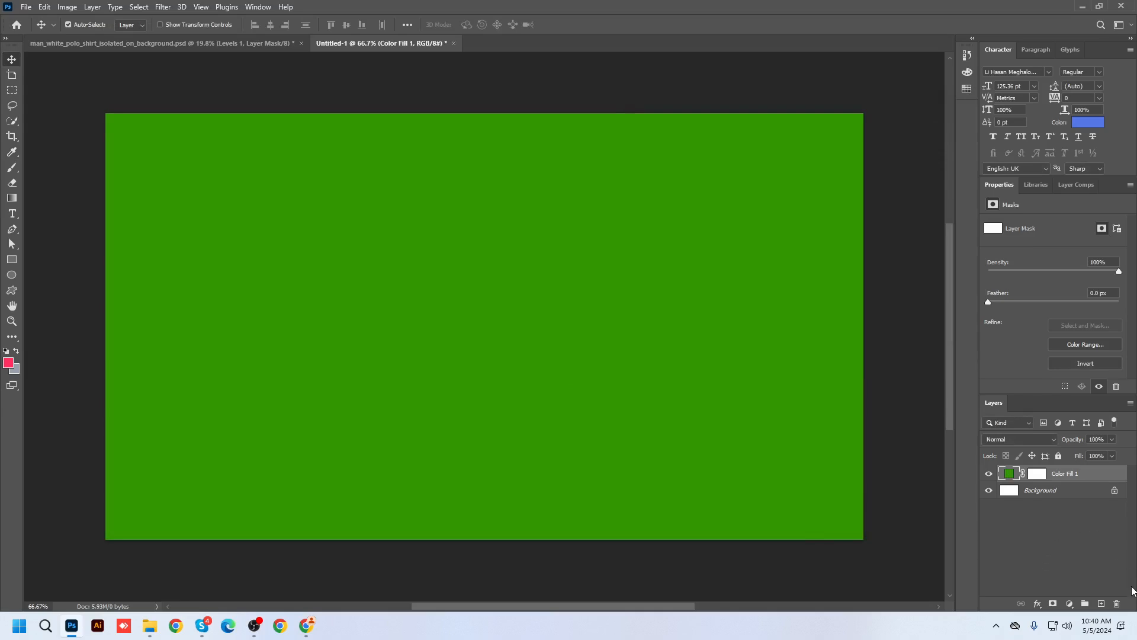
Add a second Solid Color fill layer in dark red, about #c30000, above the green one.
left_click(1069, 604)
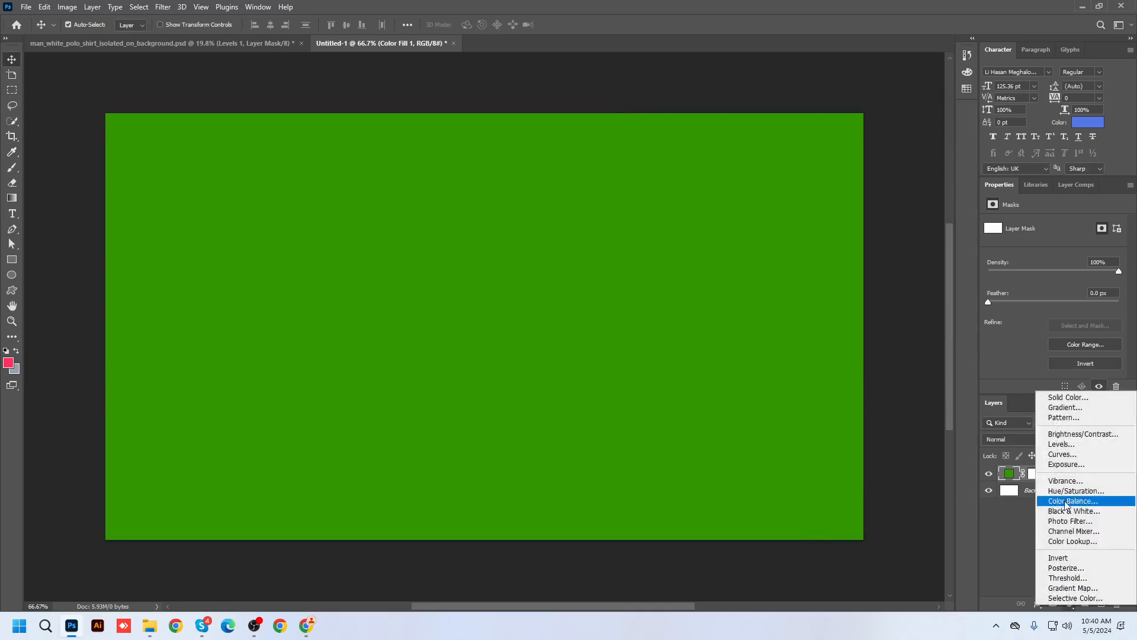
left_click(1067, 396)
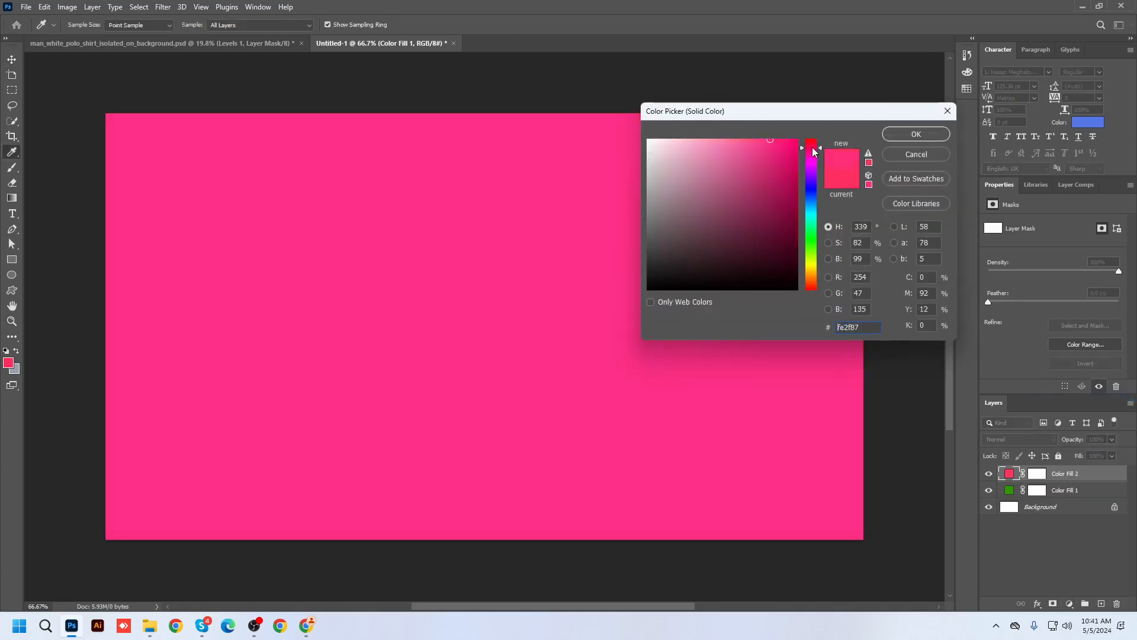
mouse_move(812, 149)
left_mouse_down()
mouse_move(812, 138)
mouse_move(776, 160)
mouse_move(812, 174)
left_mouse_up()
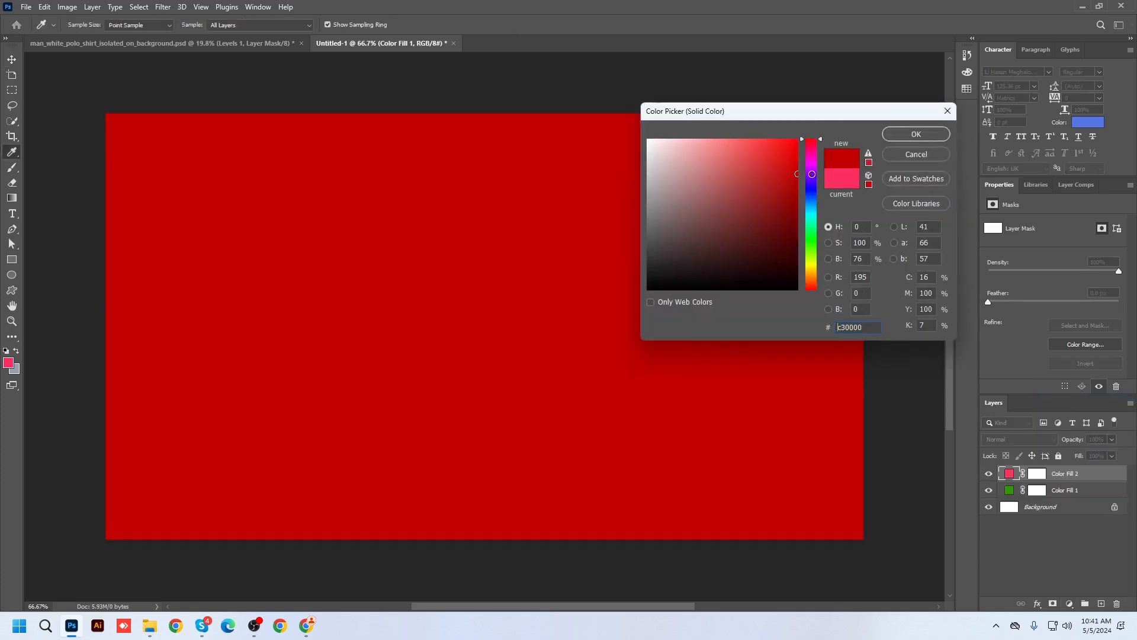
left_click(915, 134)
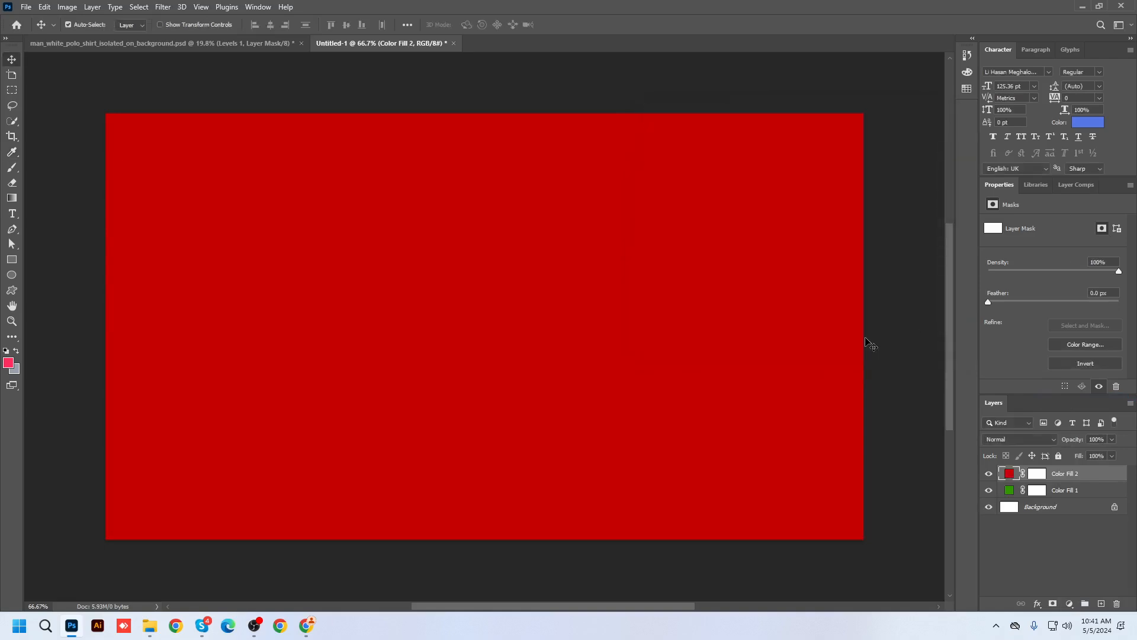
Switch between the red fill layer's mask and its colour thumbnail, leaving the mask selected.
left_click(1037, 475)
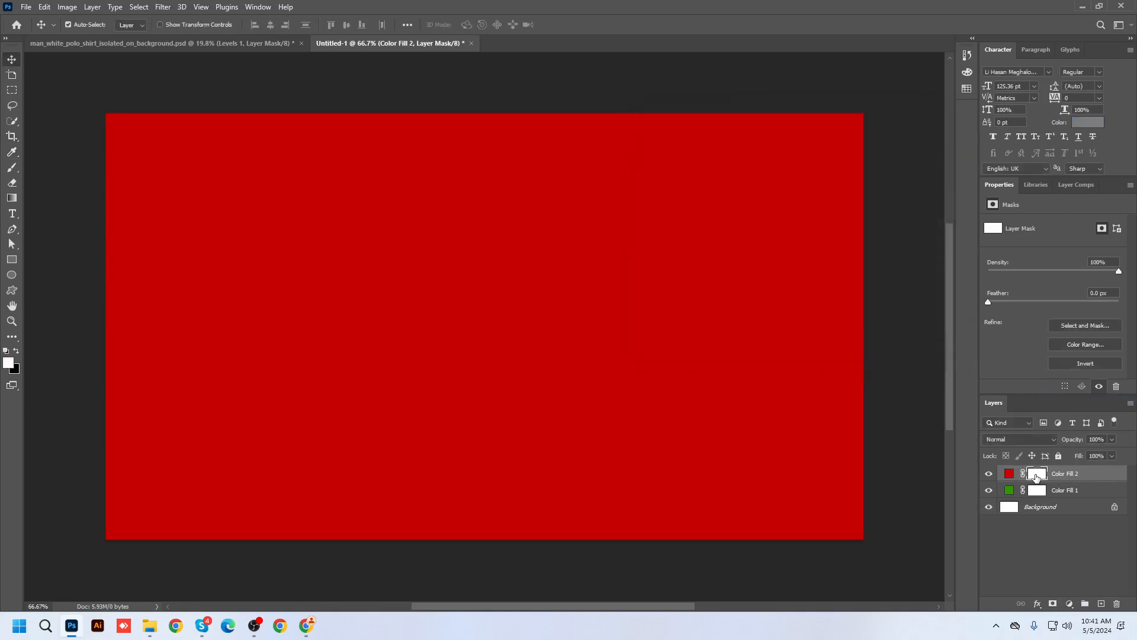
left_click(1010, 474)
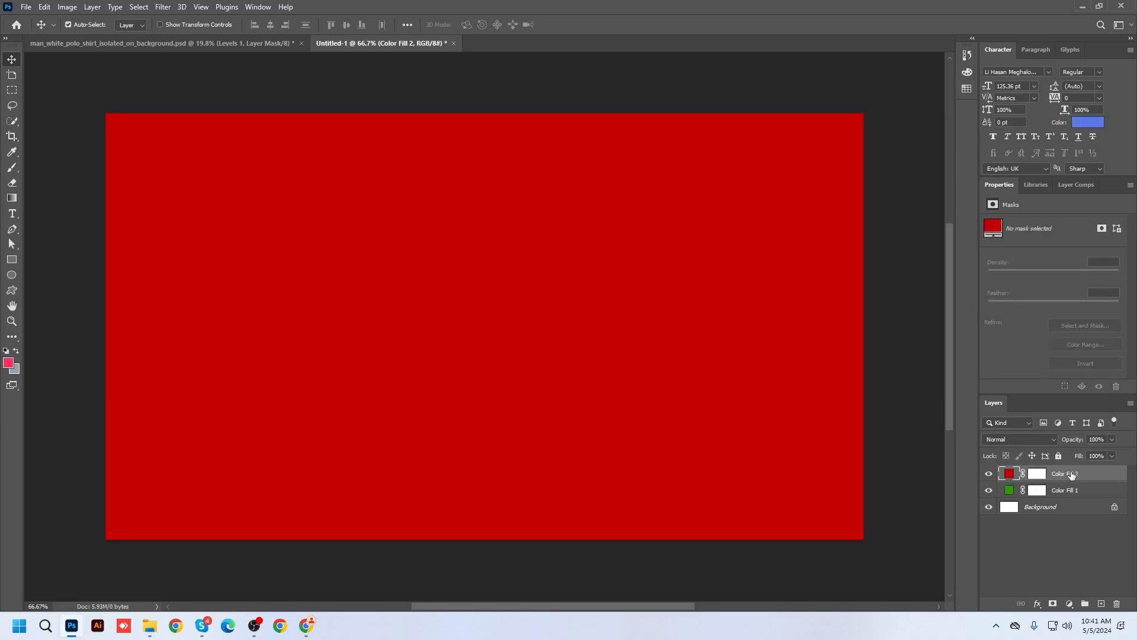
left_click(1036, 474)
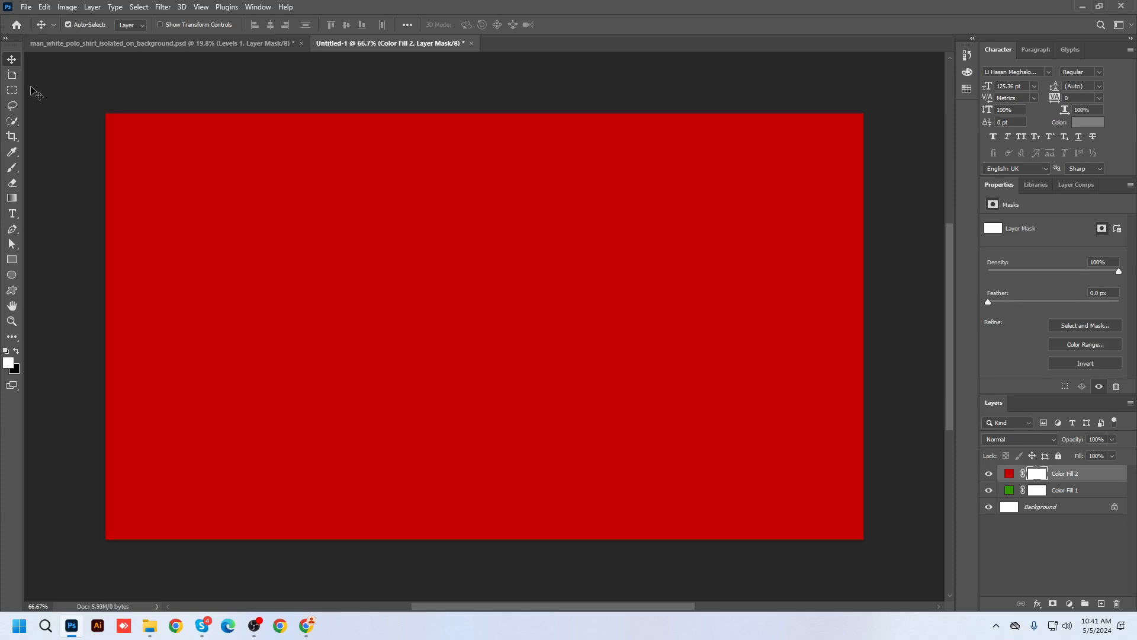
Draw a pink ellipse shape about 631 x 591 px near the middle of the red canvas.
left_click(12, 90)
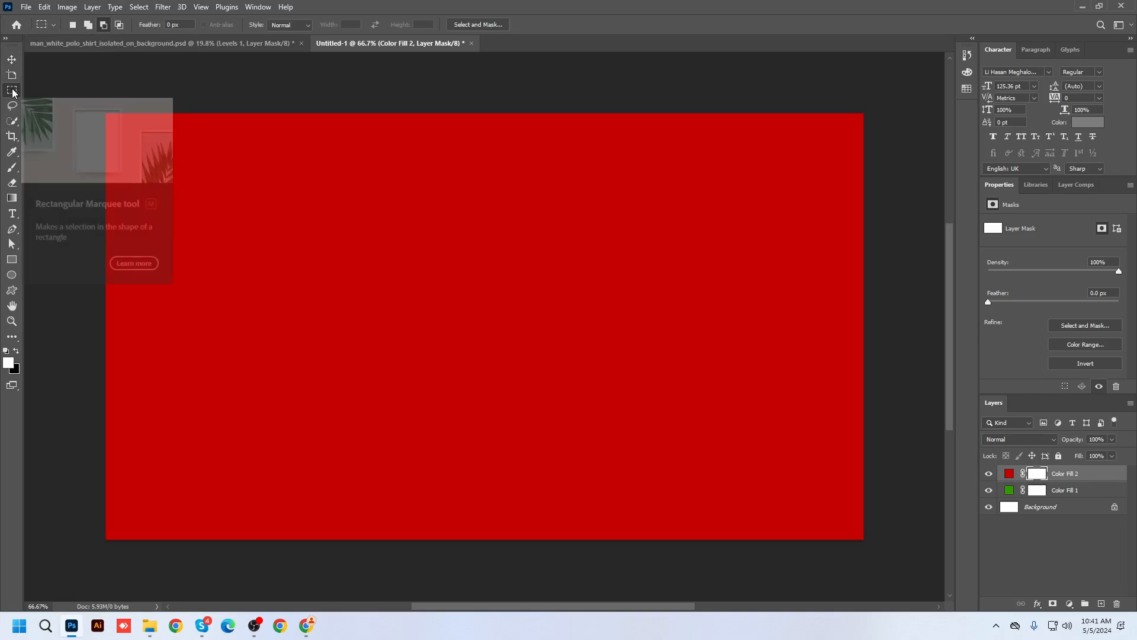
scroll(13, 93, "down", 2)
scroll(13, 93, "up", 1)
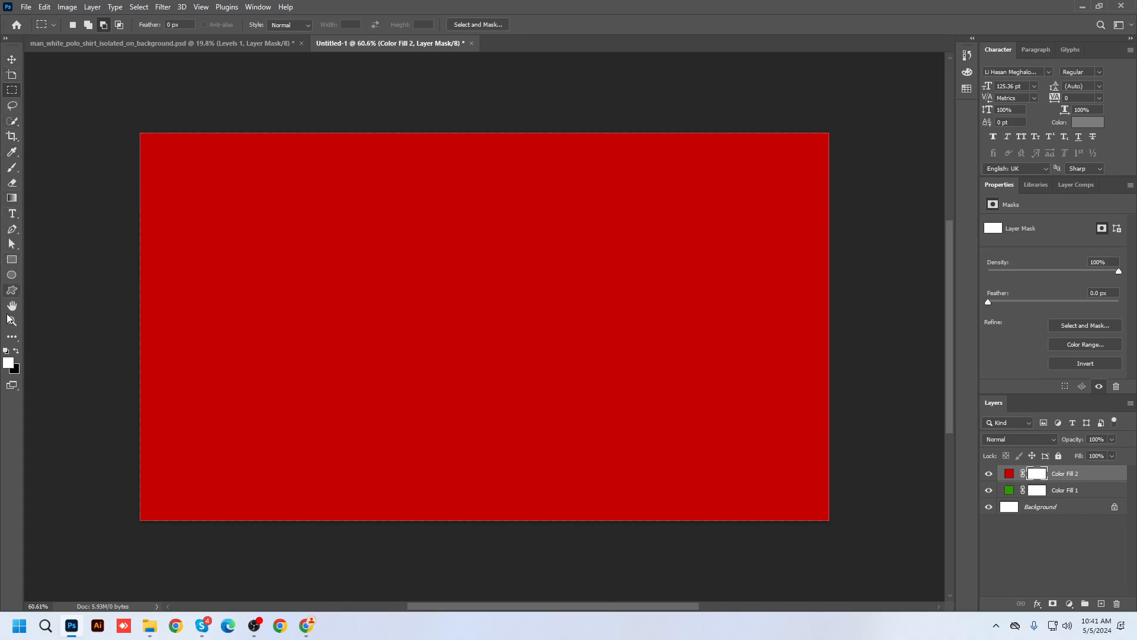
left_click(12, 275)
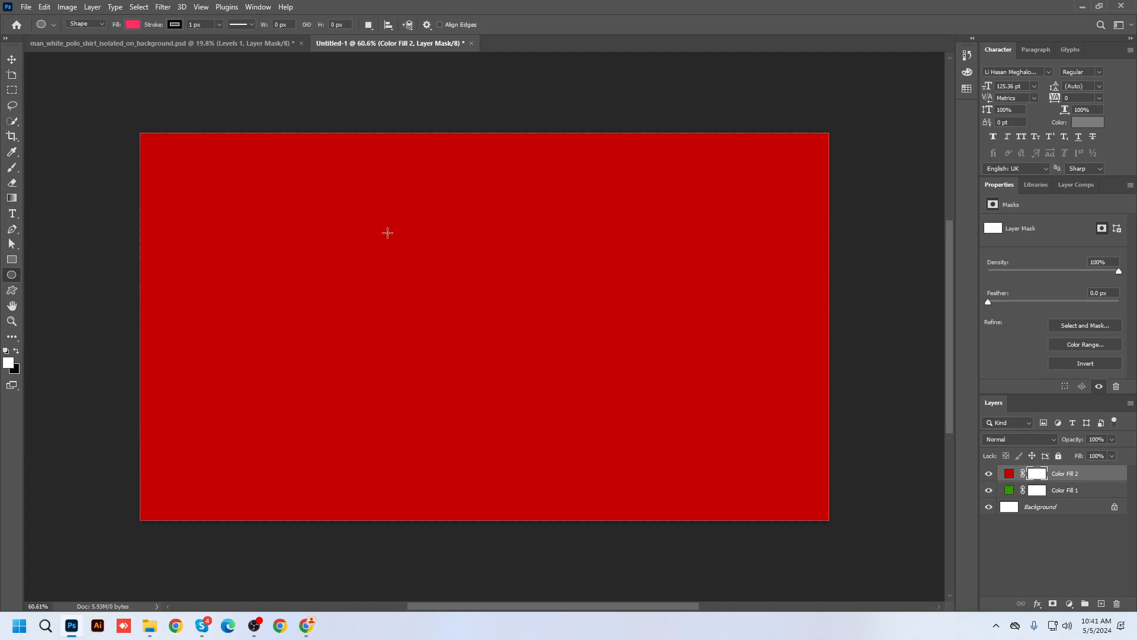
left_click_drag(388, 232, 616, 443)
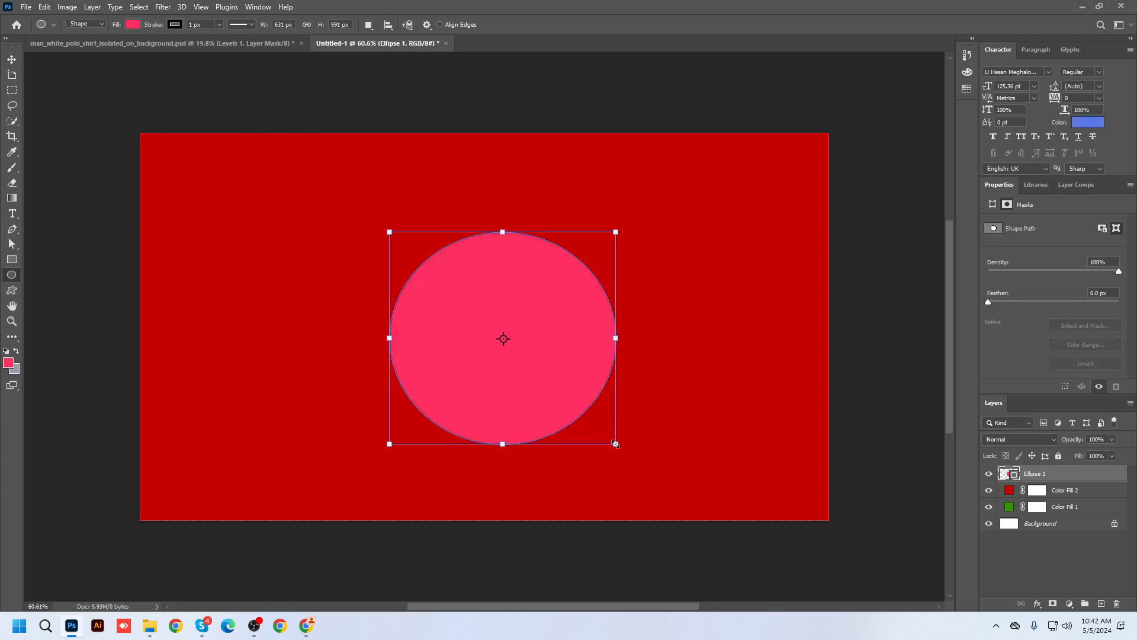
Make a new anti-aliased selection from the ellipse shape with a feather radius of 0 pixels.
right_click(540, 321)
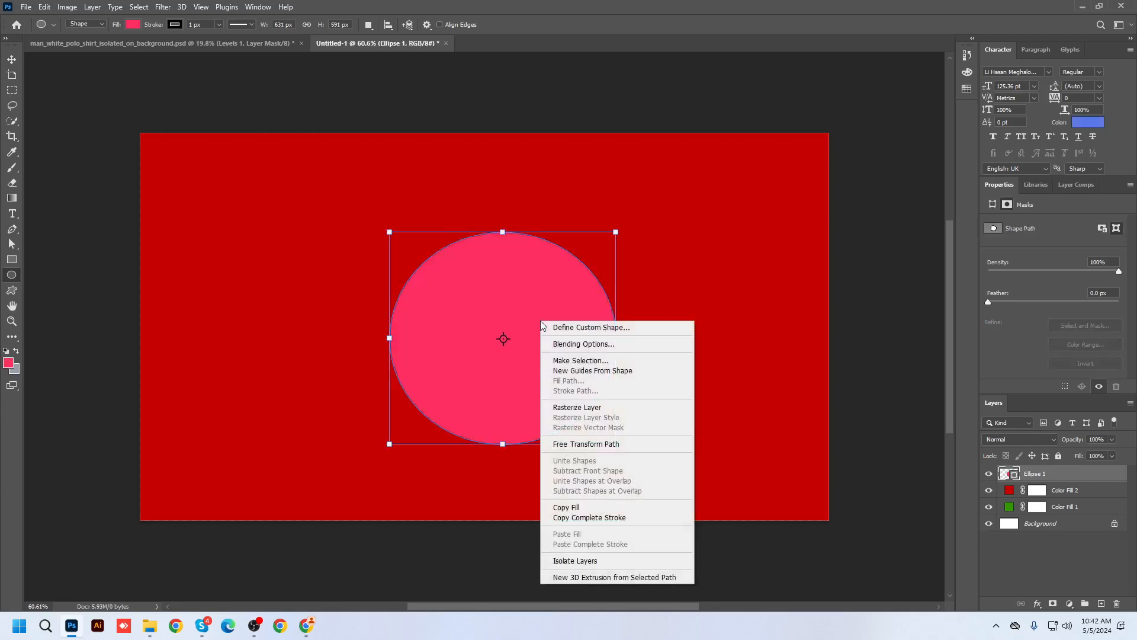
left_click(584, 361)
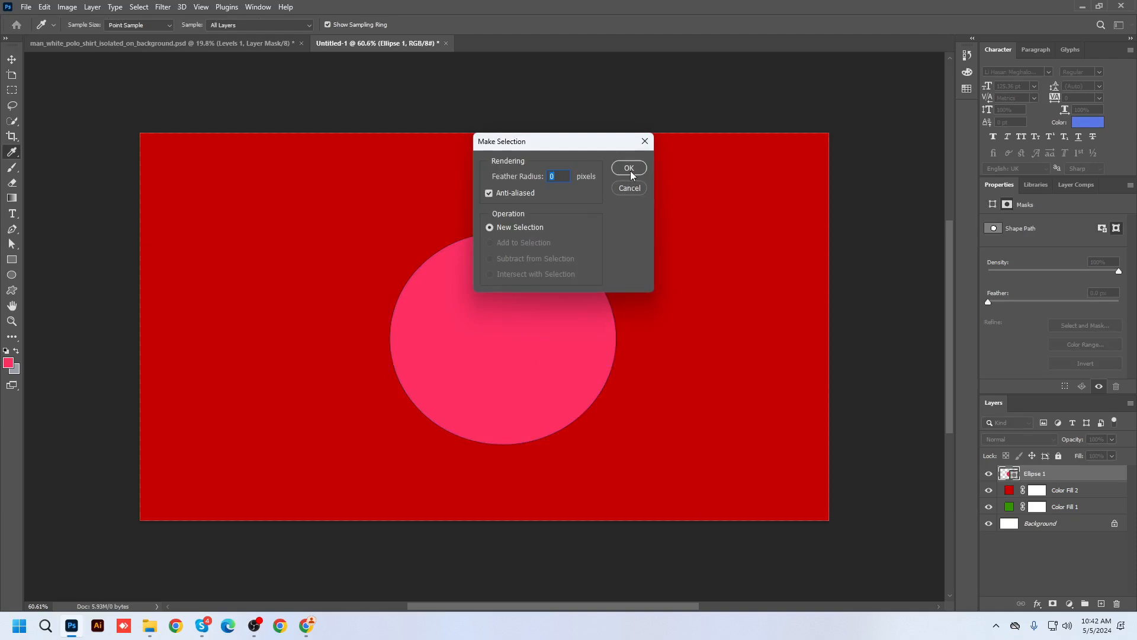
left_click(629, 168)
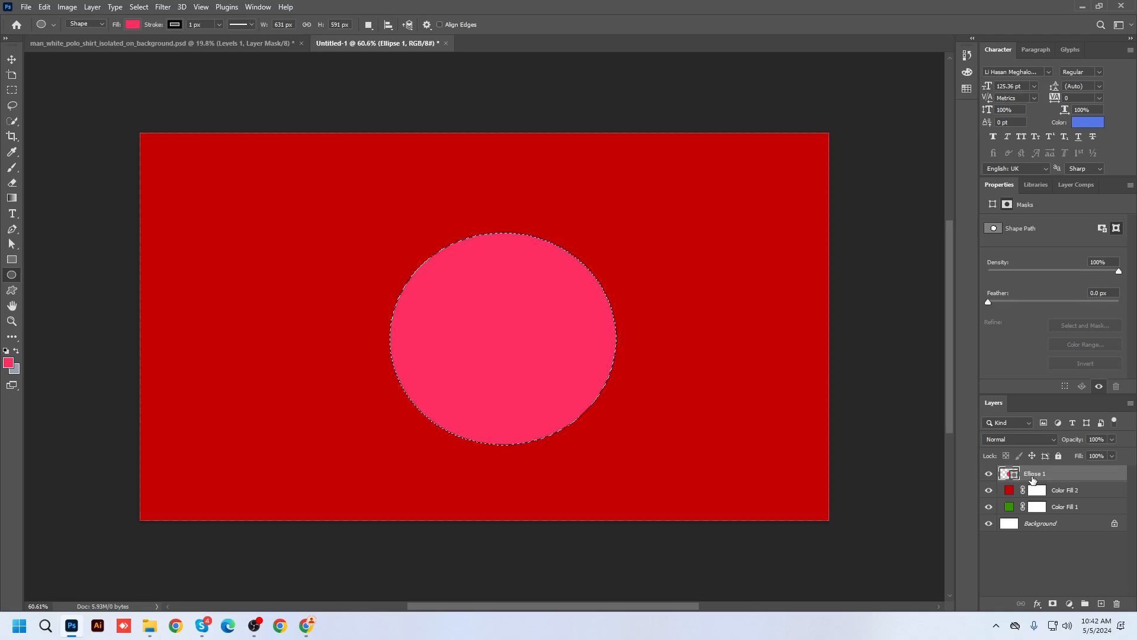
Hide the Ellipse 1 layer while keeping the circular selection active.
left_click(1032, 479)
key("Delete")
left_click(554, 232)
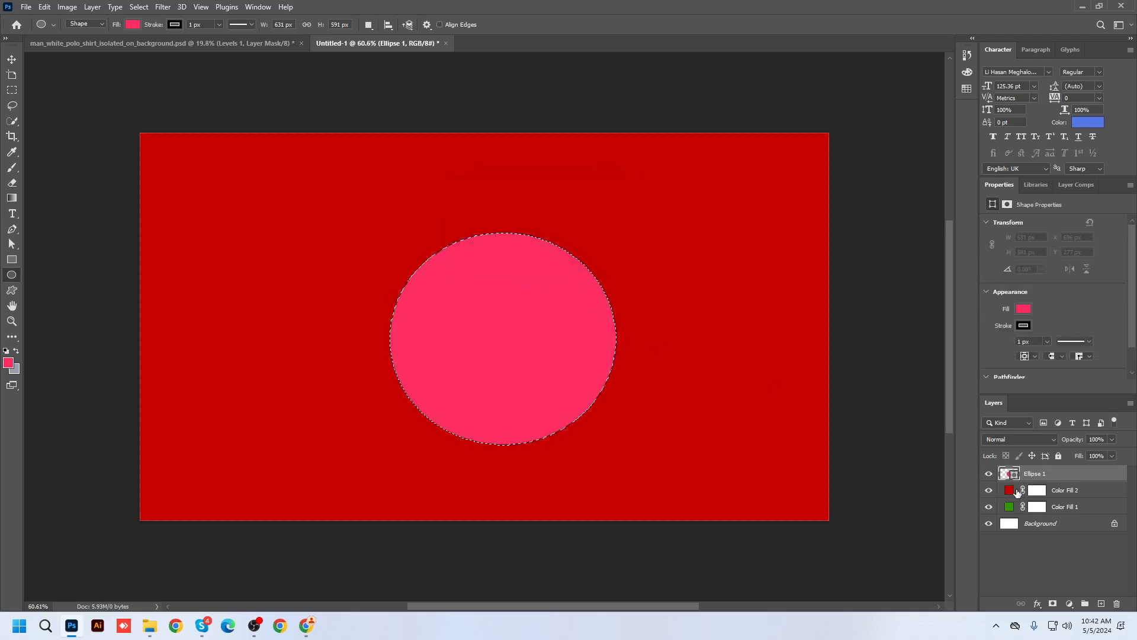
left_click(989, 473)
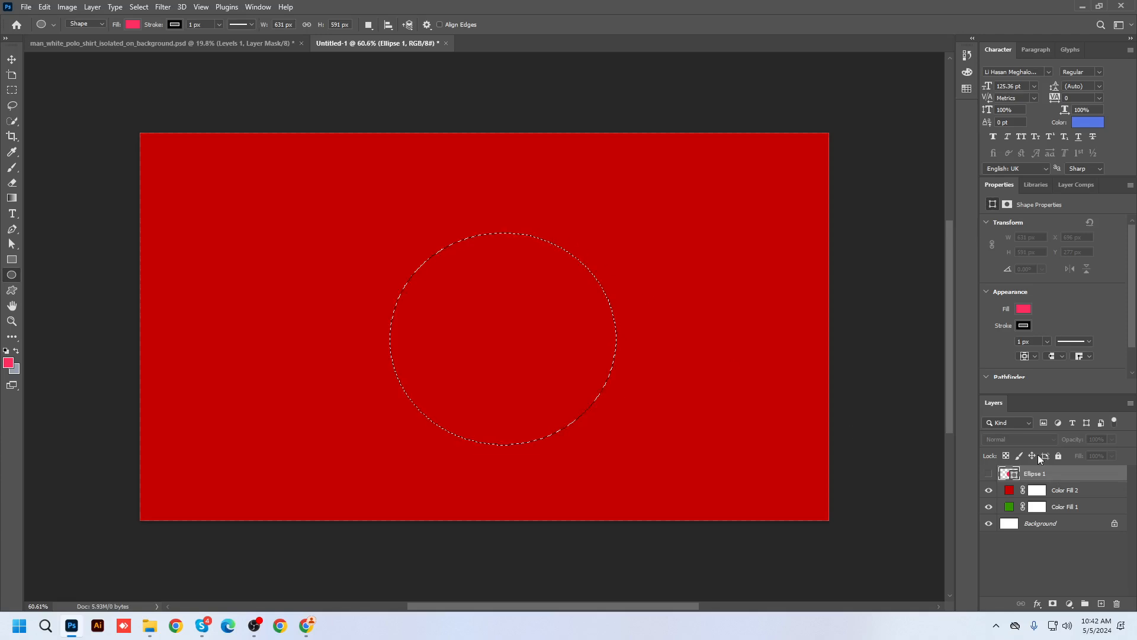
Add a second mask, a vector mask, to the red Color Fill 2 layer, undo it and add it again.
left_click(1058, 491)
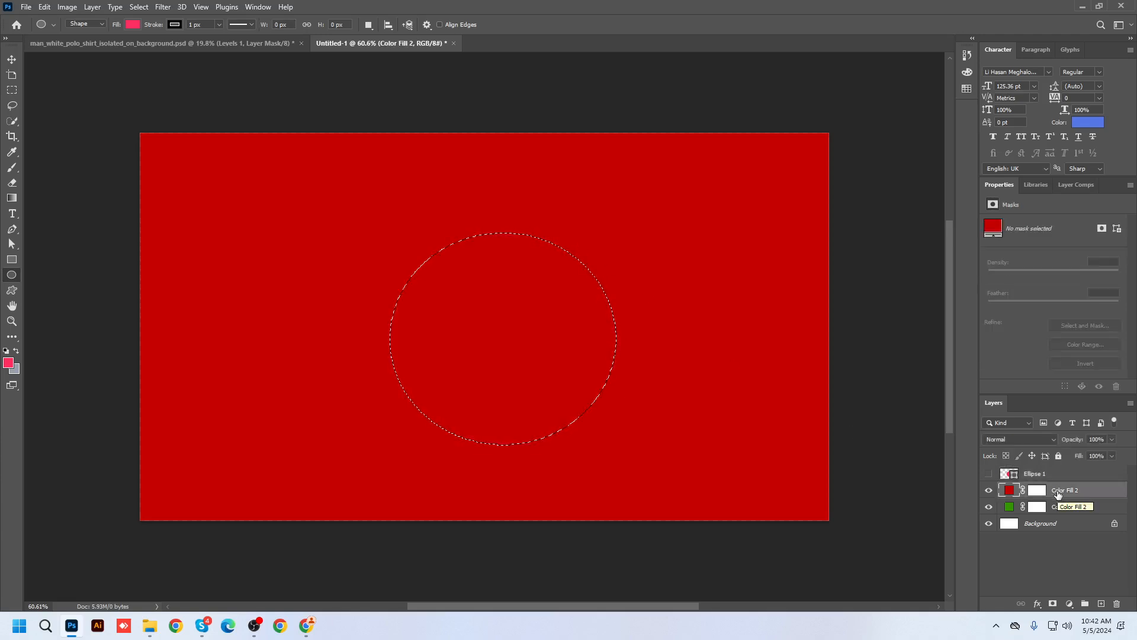
left_click(1041, 491)
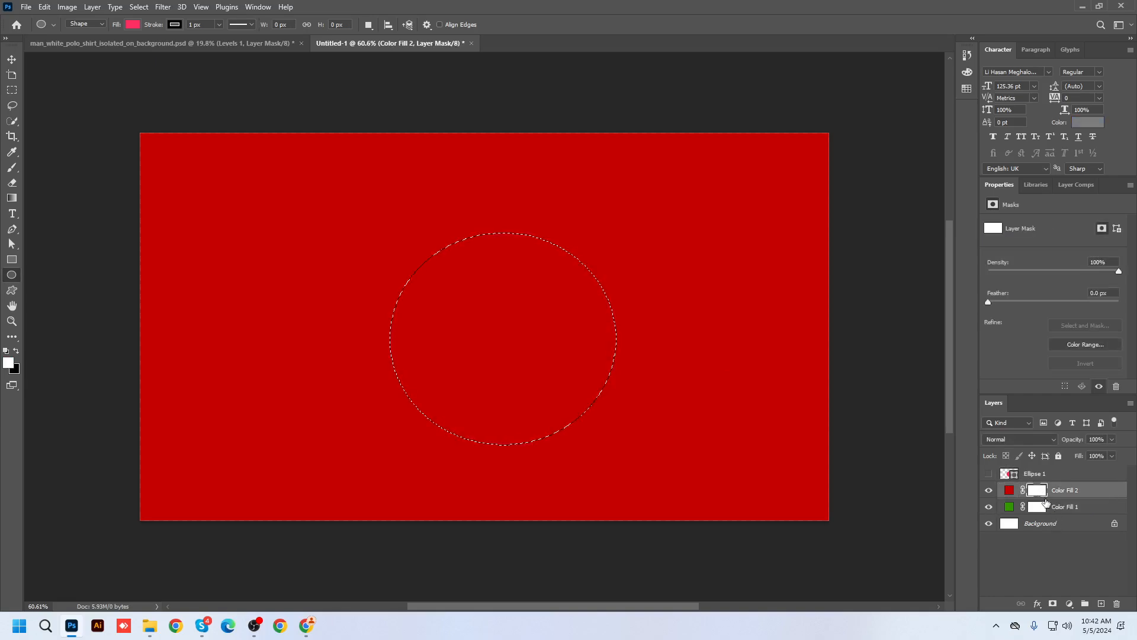
left_click(1052, 602)
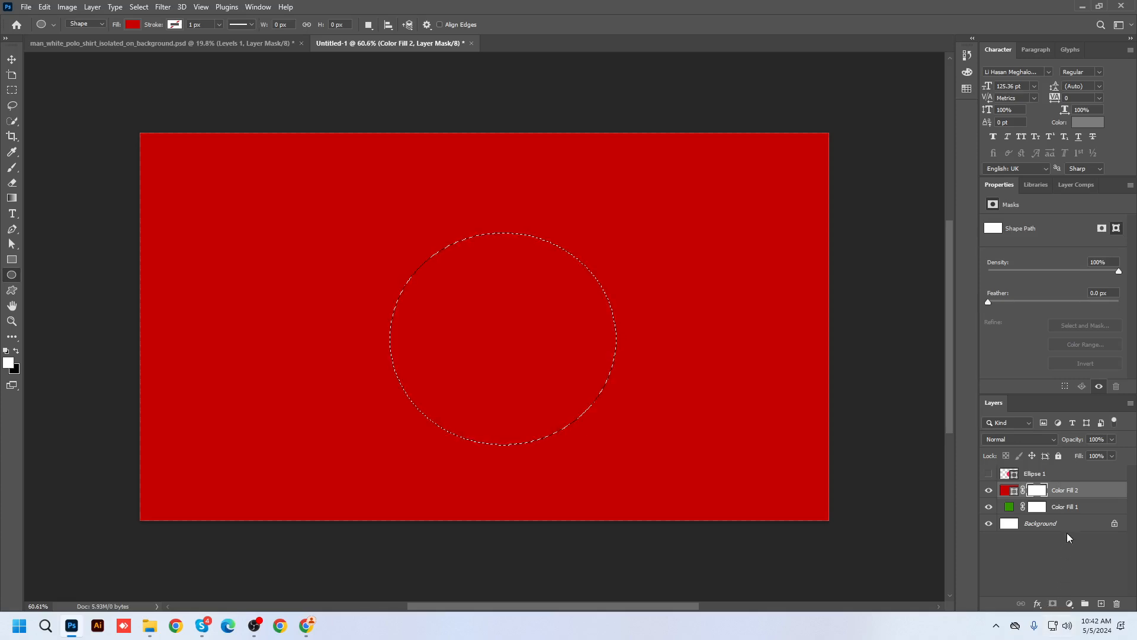
left_click(1007, 491)
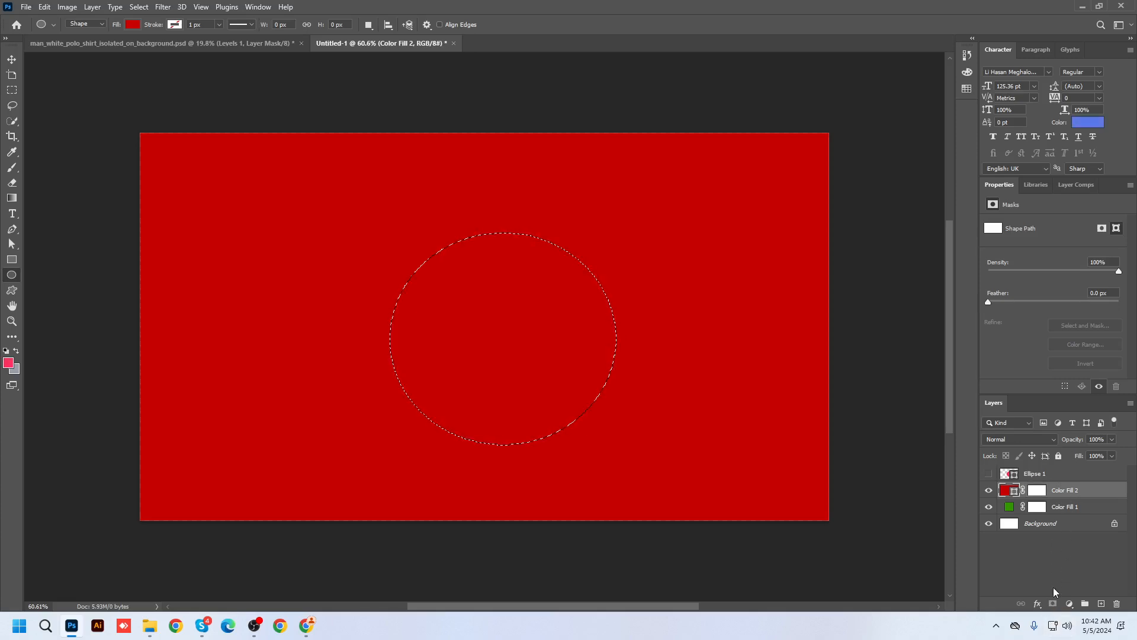
key("ctrl+z")
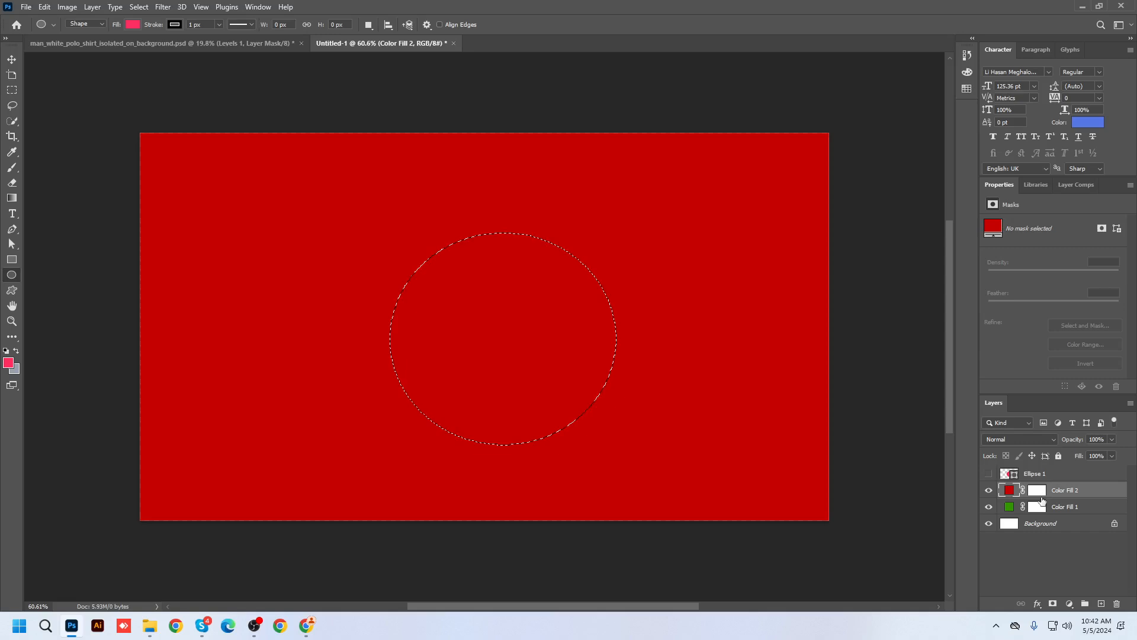
left_click(1052, 604)
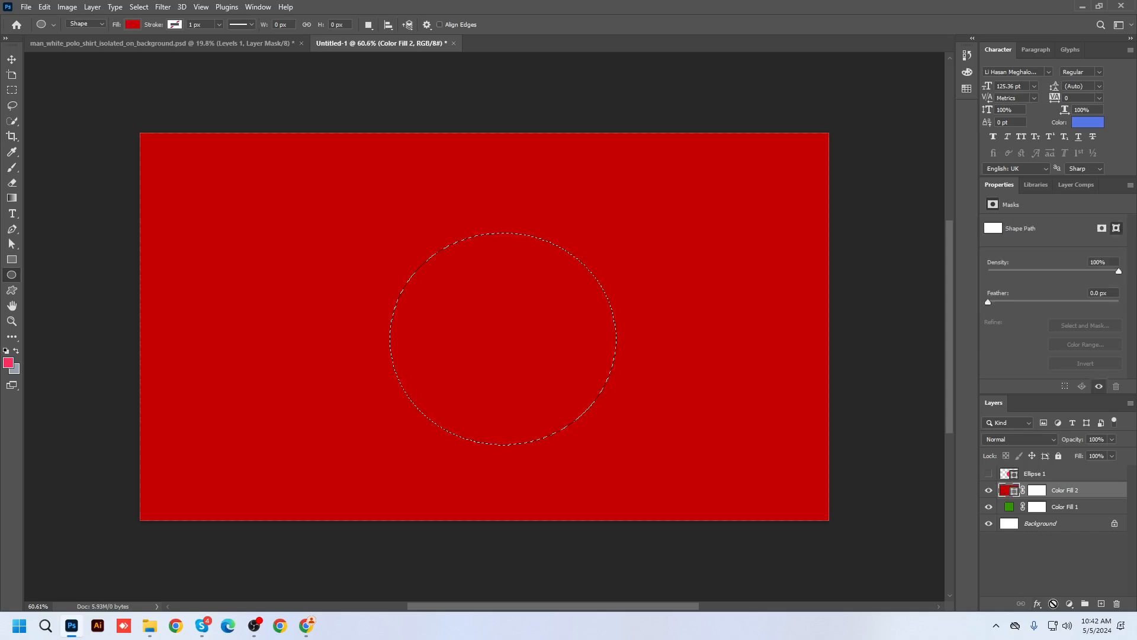
Undo the vector mask on the red Color Fill 2 layer and delete the Ellipse 1 layer.
key("ctrl+z")
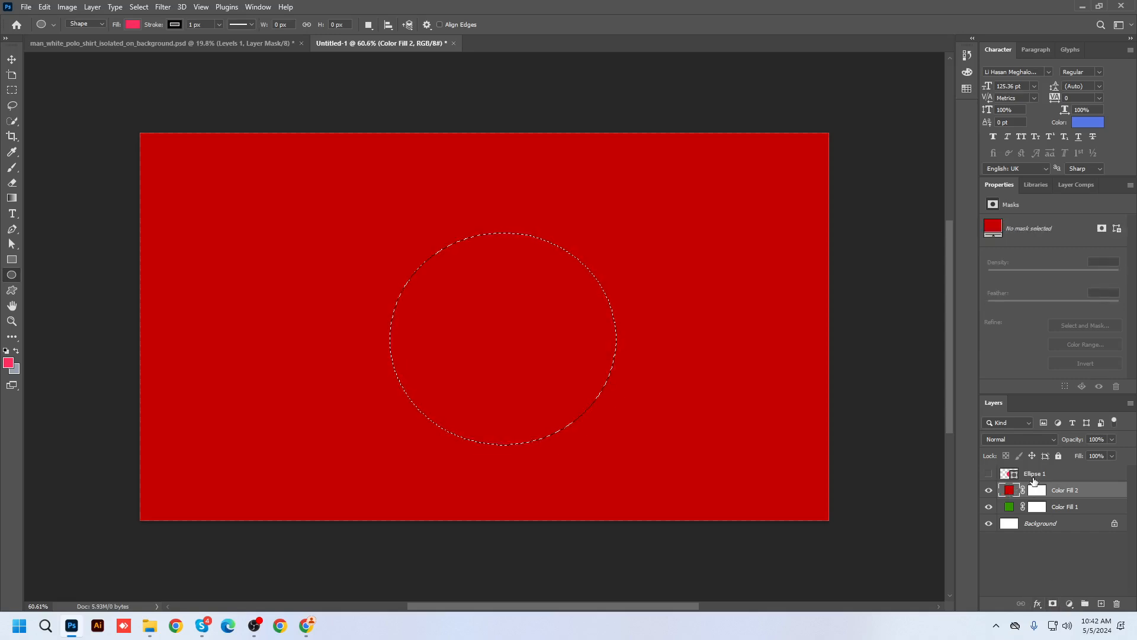
left_click_drag(1037, 474, 1116, 602)
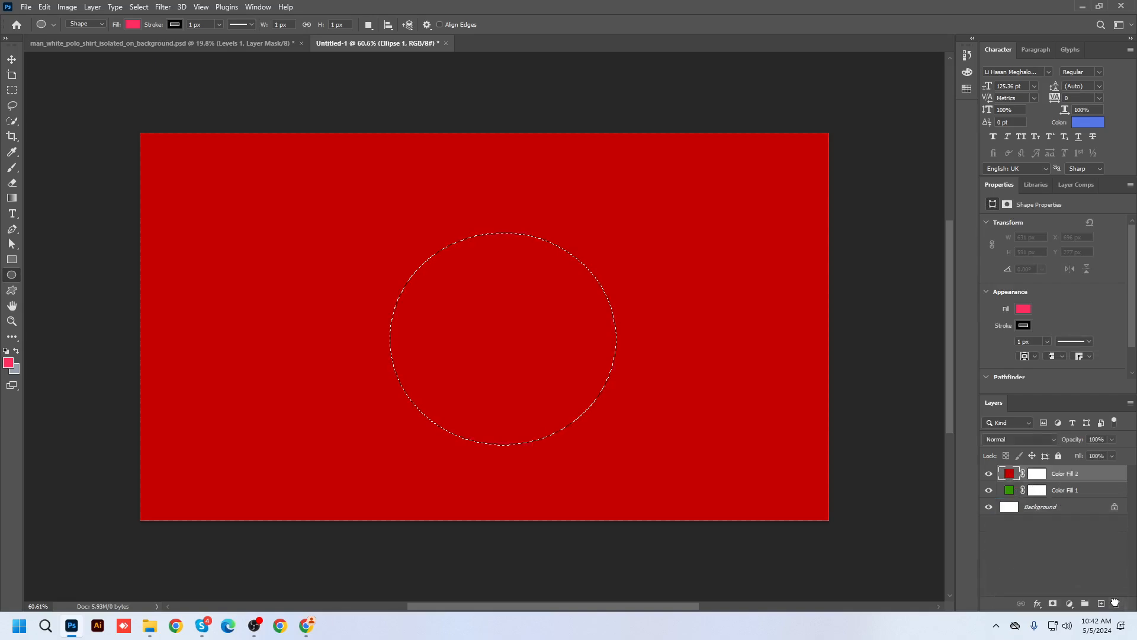
Replace the white layer mask of Color Fill 2 with a new mask made from the circular selection.
right_click(1037, 475)
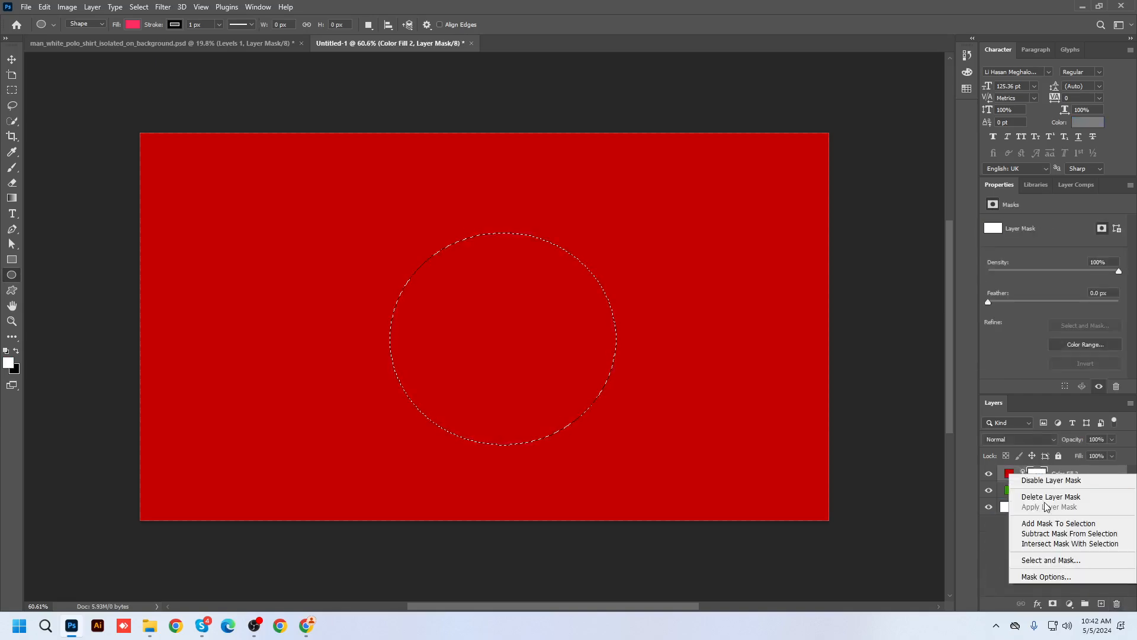
left_click(1045, 496)
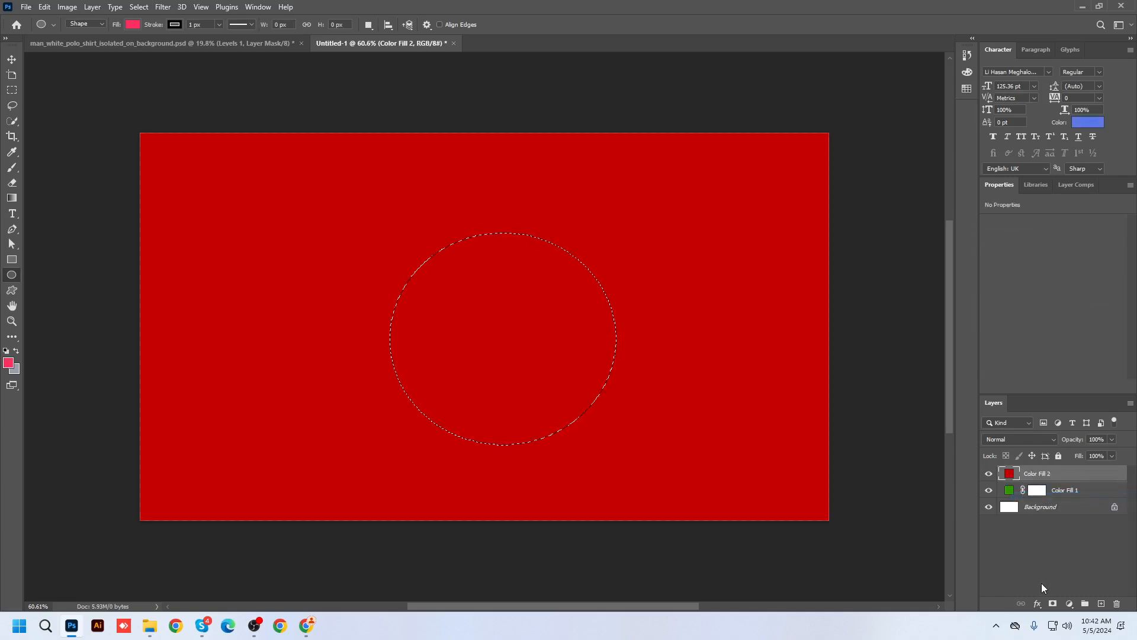
left_click(1053, 604)
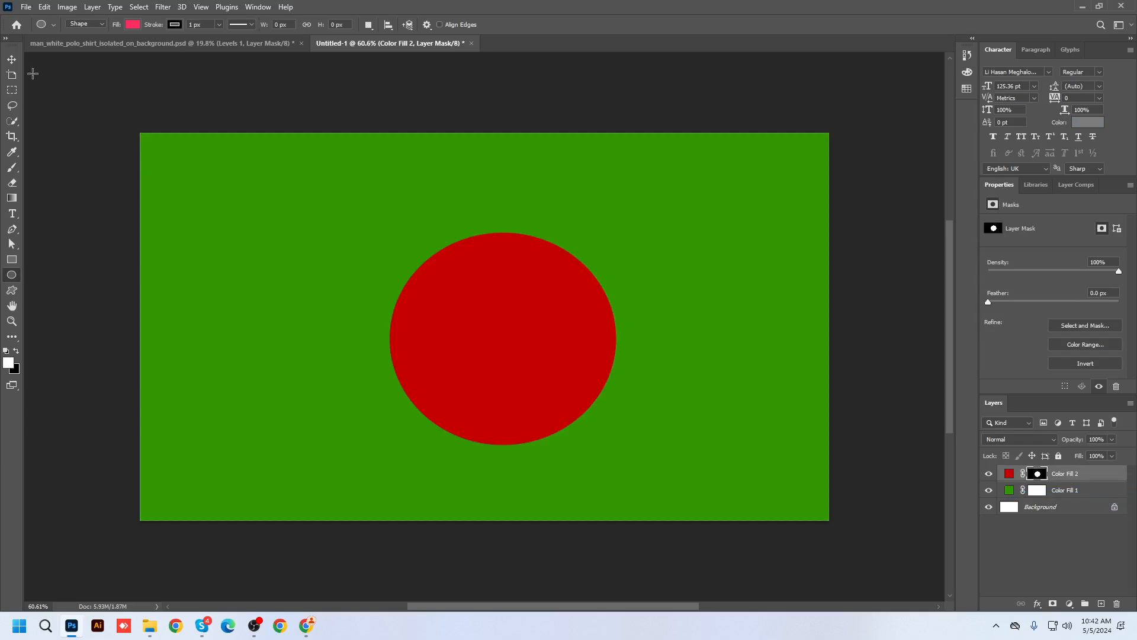
Move the masked red circle slightly up and to the right on the green background.
left_click(12, 59)
mouse_move(557, 347)
left_mouse_down()
mouse_move(568, 341)
mouse_move(558, 343)
left_mouse_up()
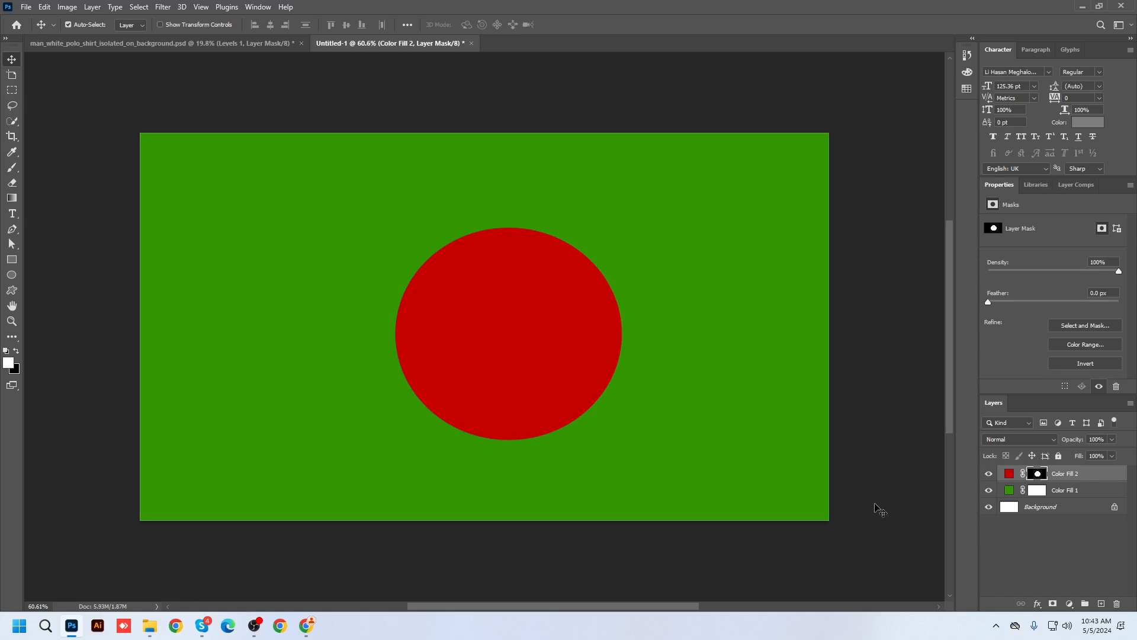
mouse_move(521, 322)
left_mouse_down()
mouse_move(531, 314)
mouse_move(518, 313)
left_mouse_up()
Switch to Chrome, close the duplicate Design search tab and run a Google image search for "picture".
left_click(306, 625)
left_click(393, 9)
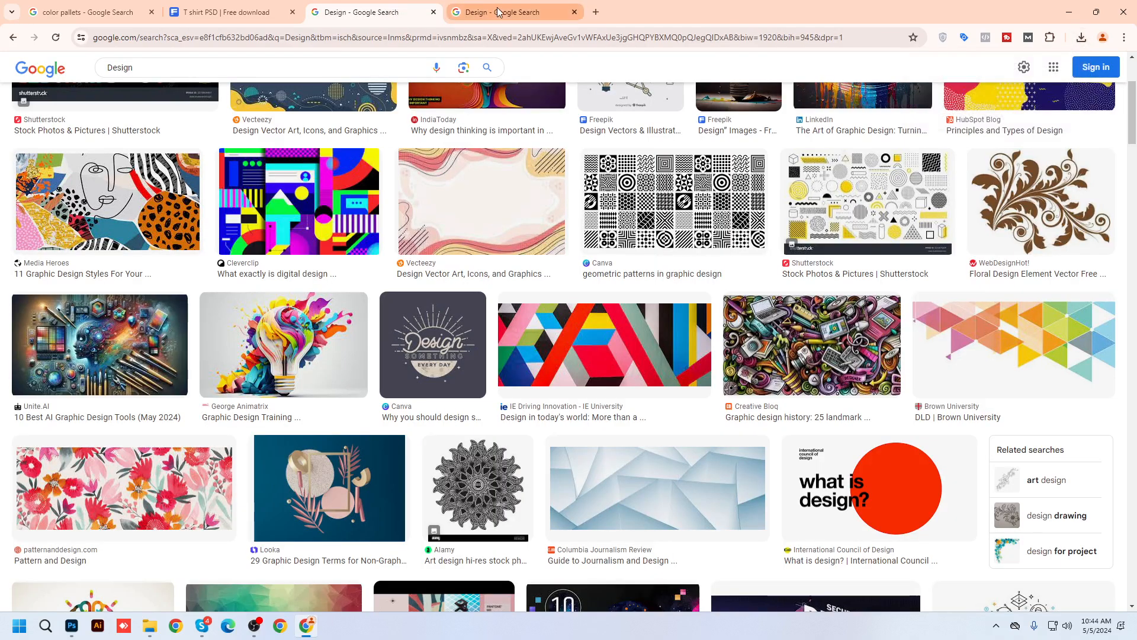
middle_click(500, 12)
left_click(193, 67)
left_click_drag(192, 67, 58, 78)
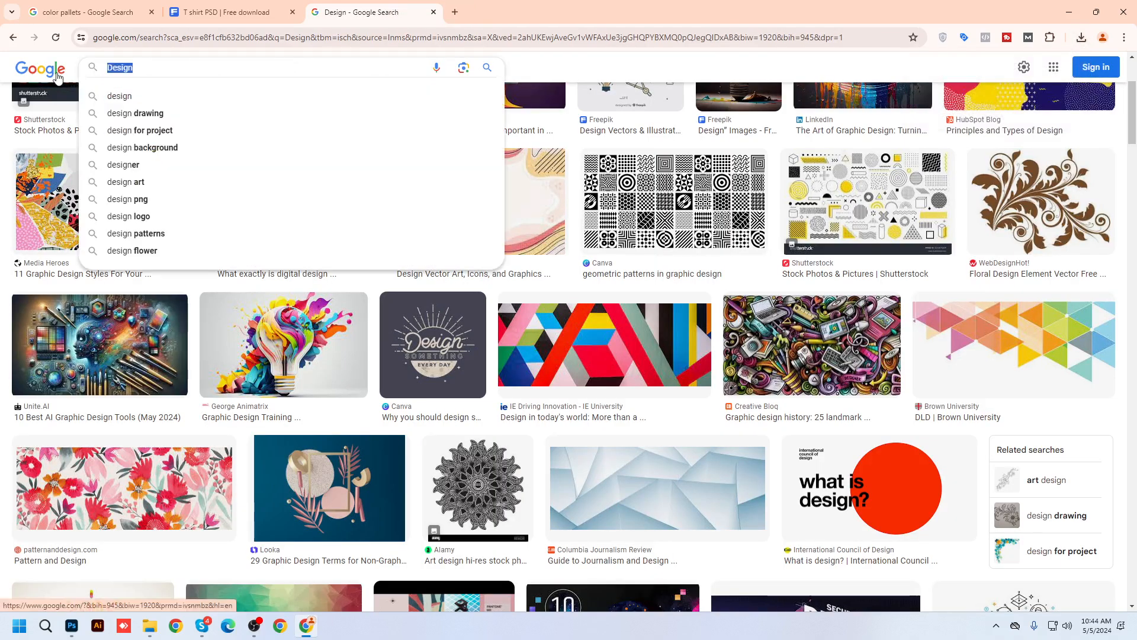
type("picture")
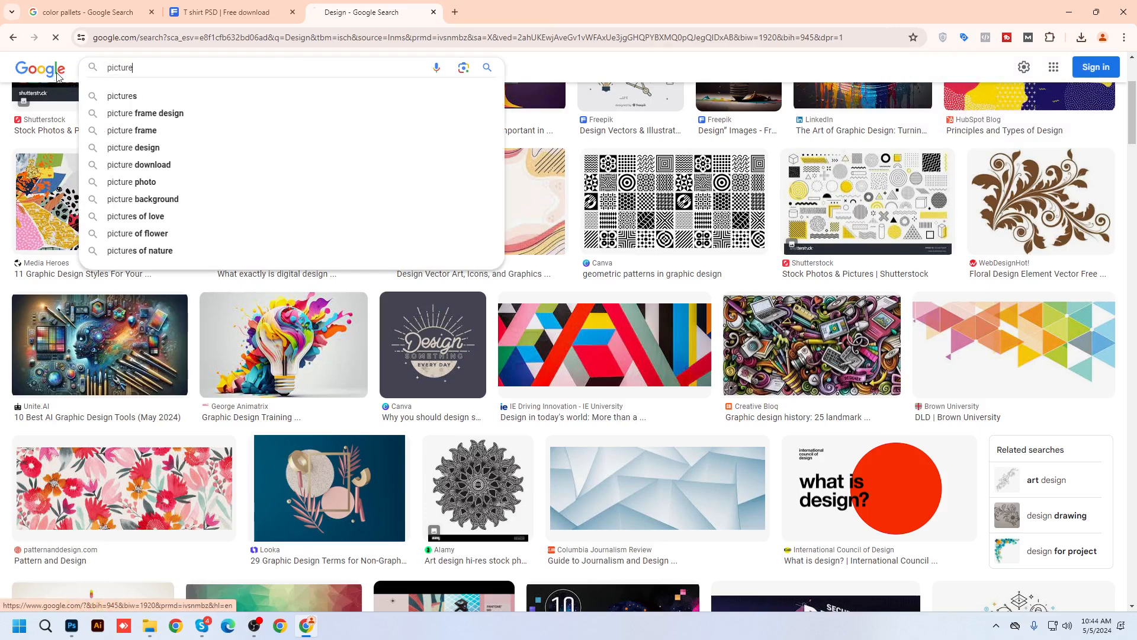
key("Return")
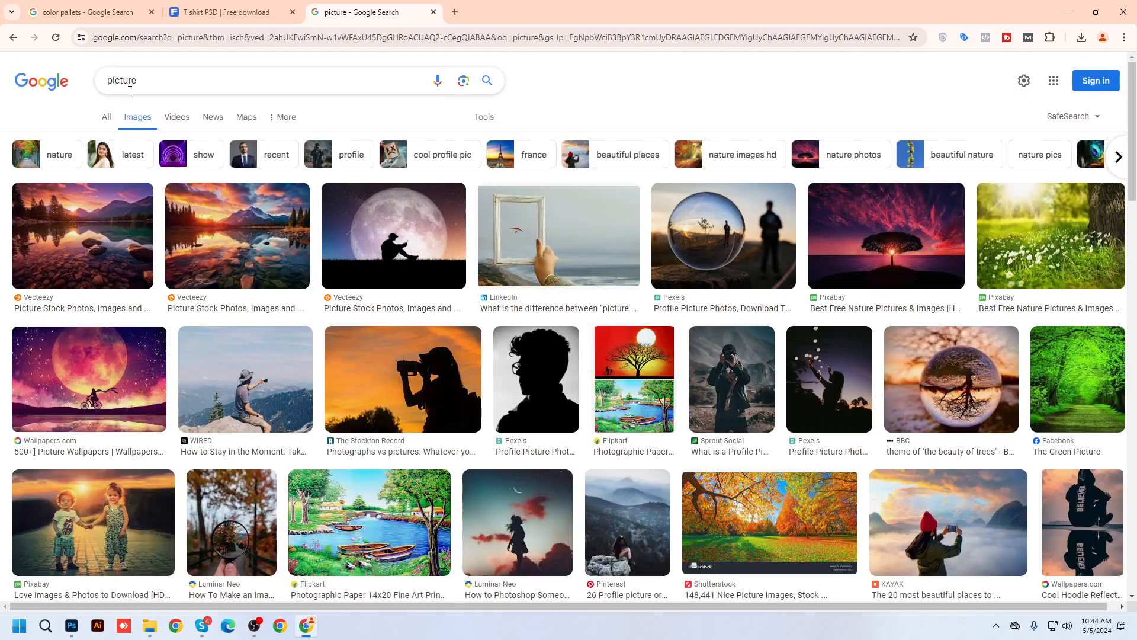
Open the first sunset lake image result in its own tab and copy the image.
middle_click(62, 245)
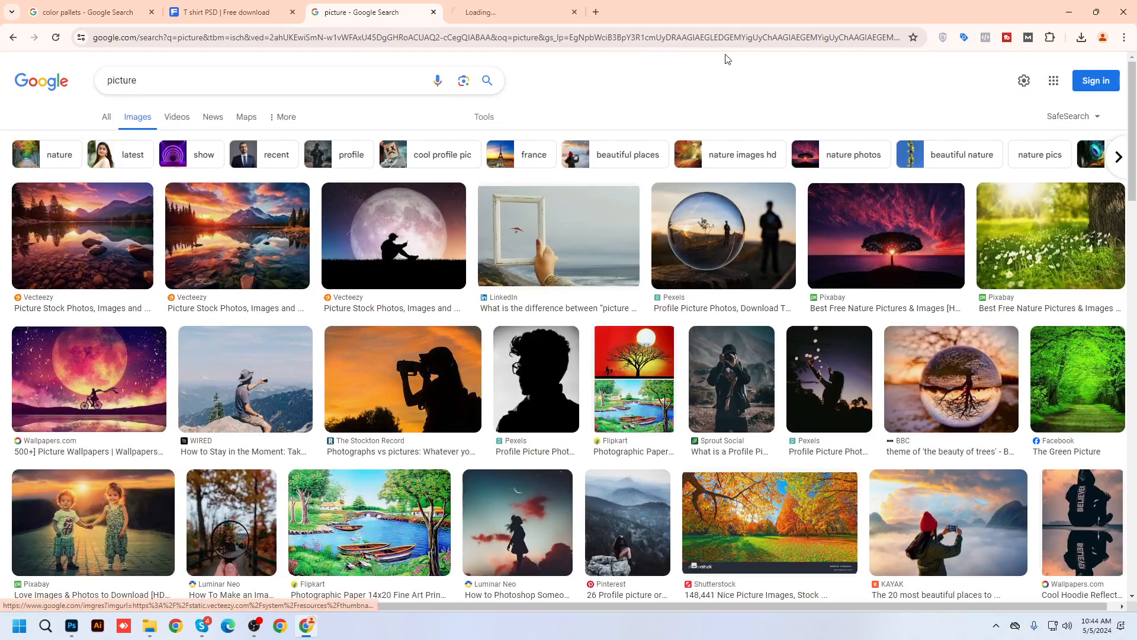
left_click(504, 12)
right_click(553, 176)
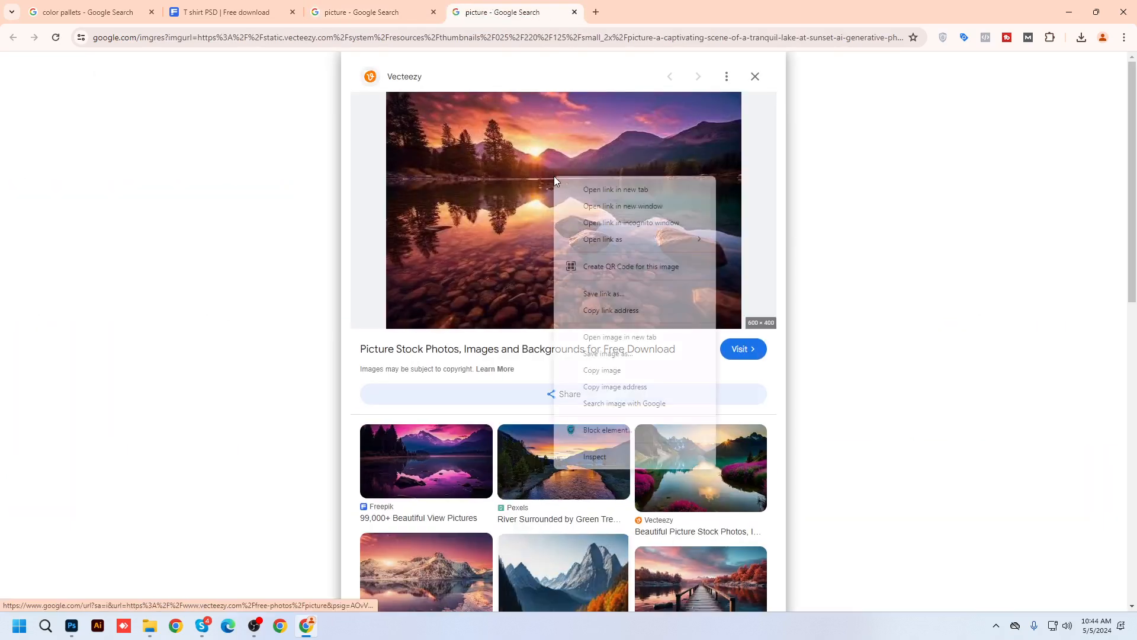
left_click(630, 370)
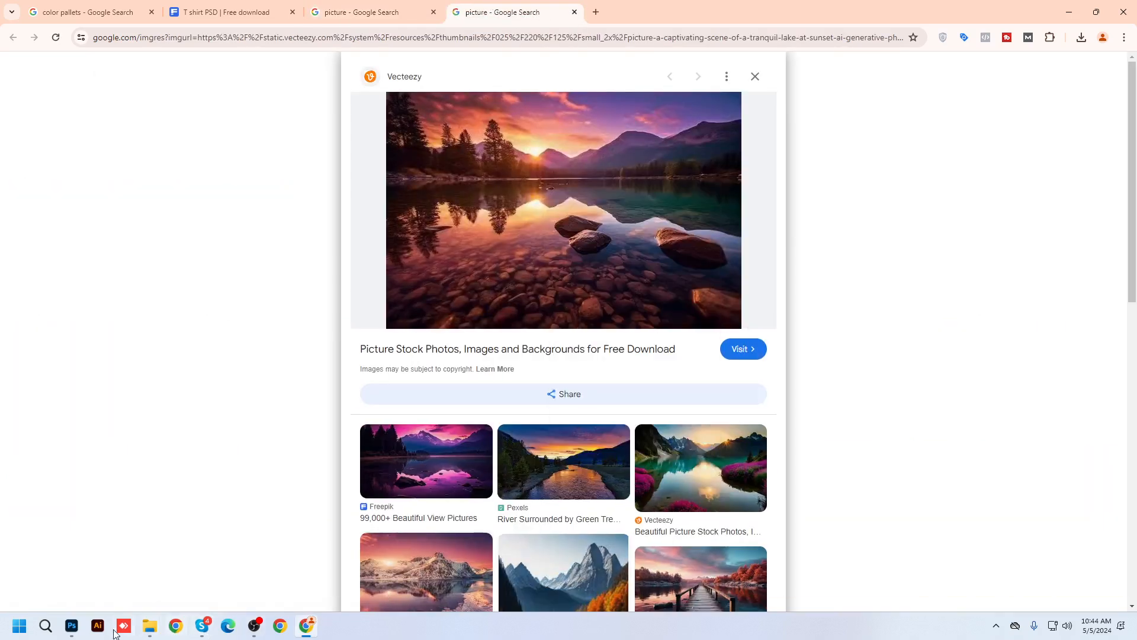
Switch back to Photoshop and paste the copied lake image into the Untitled-1 document.
left_click(72, 627)
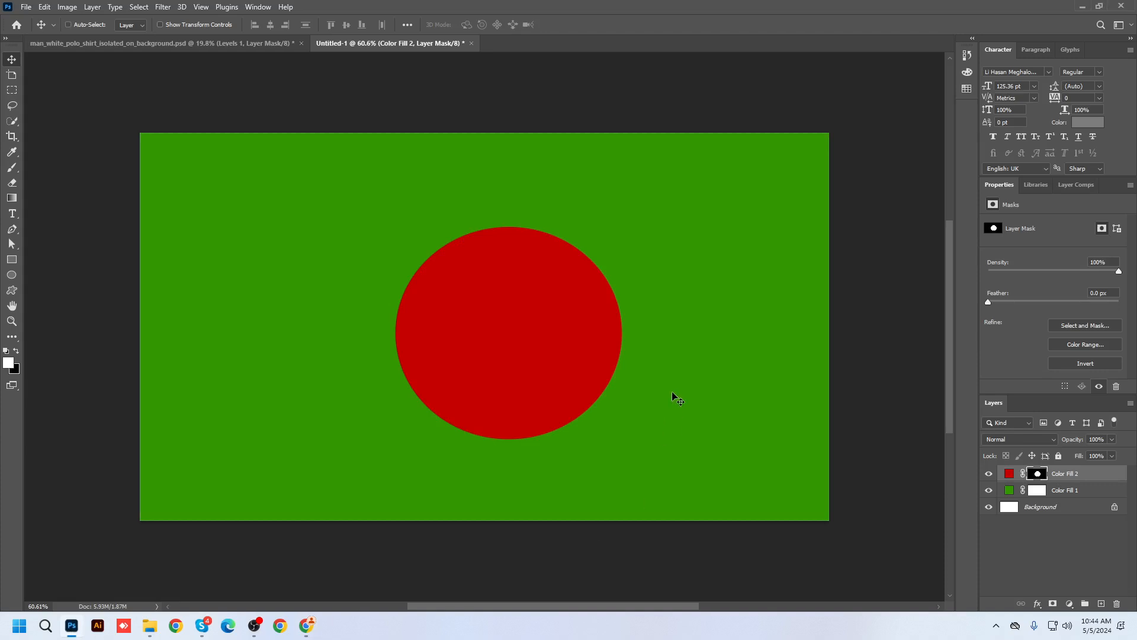
key("ctrl")
key("ctrl+v")
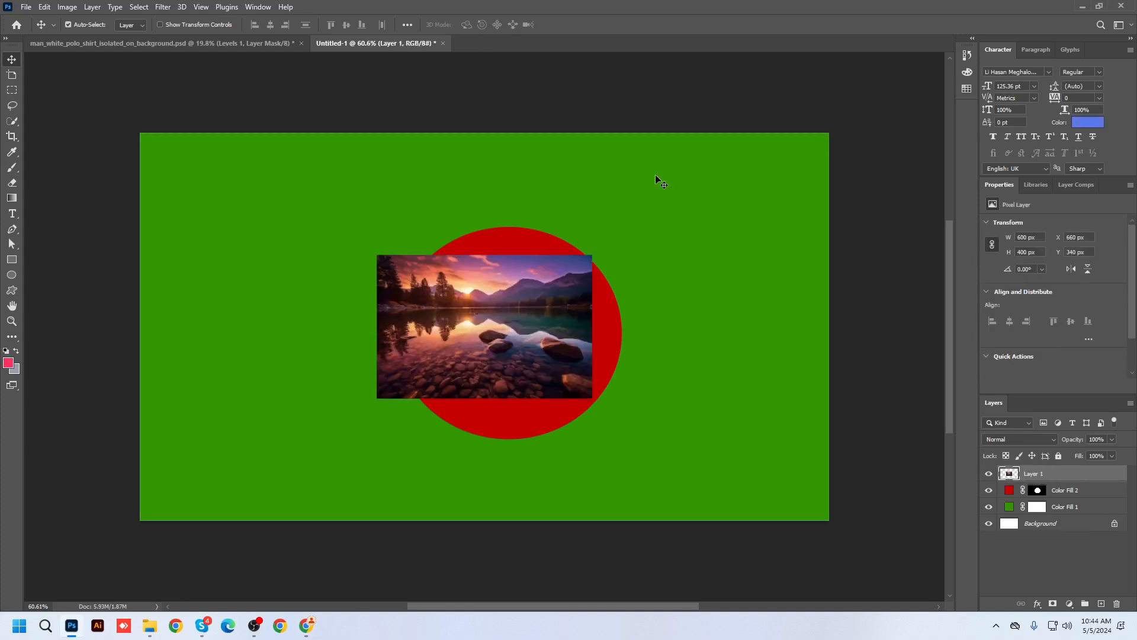
Scale the lake image proportionally to about 330% and position it so that it covers the whole canvas.
key("ctrl+t")
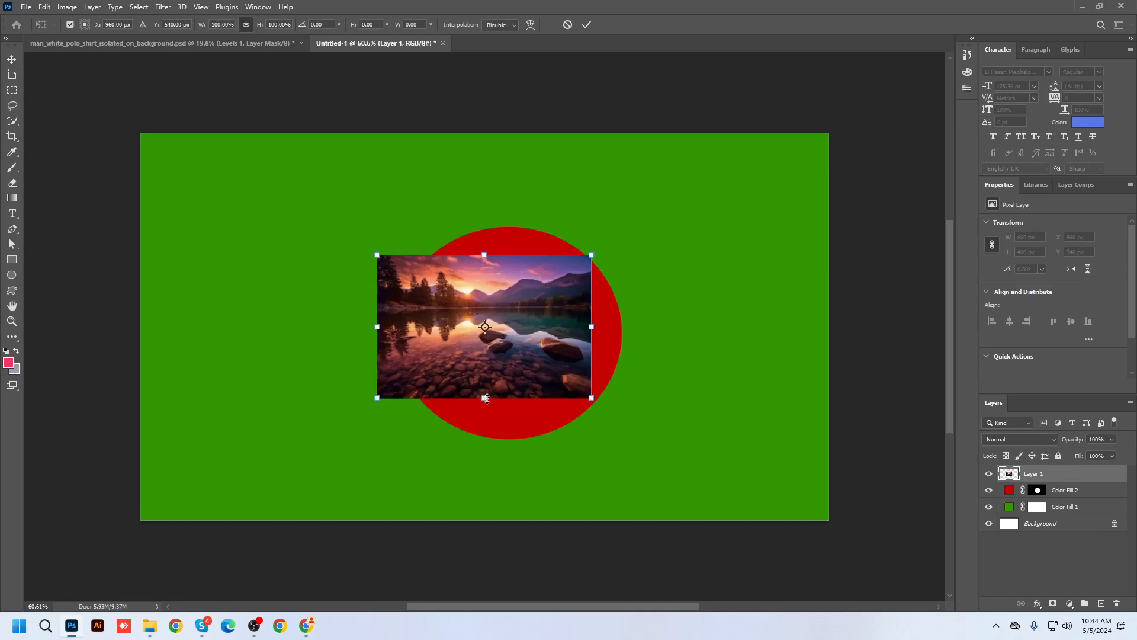
left_click_drag(486, 398, 462, 579)
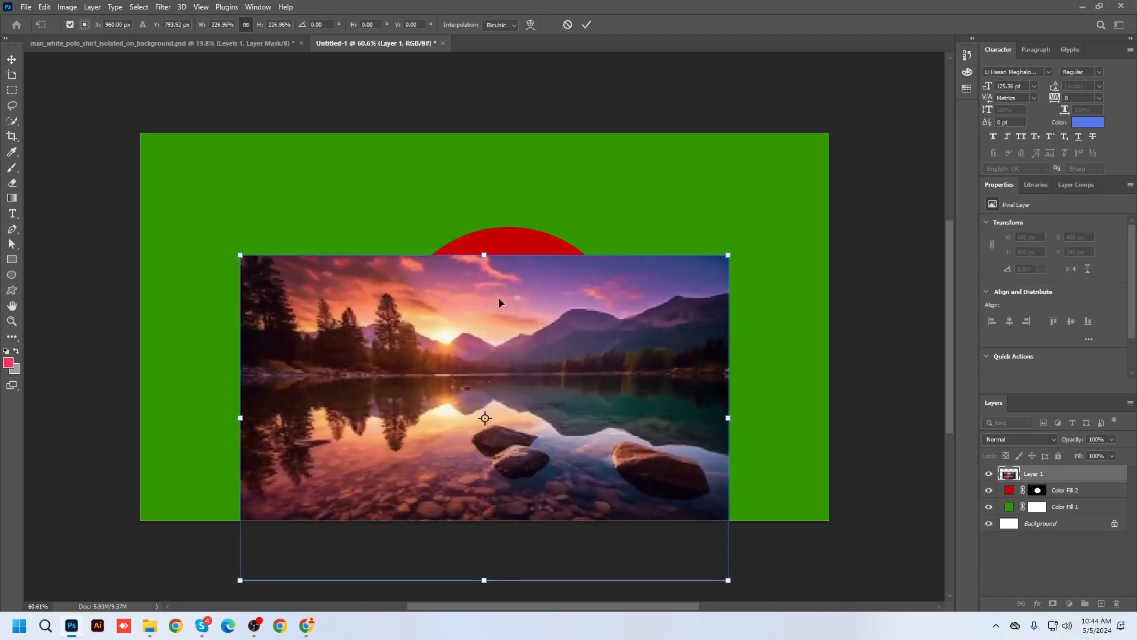
left_click_drag(484, 256, 493, 110)
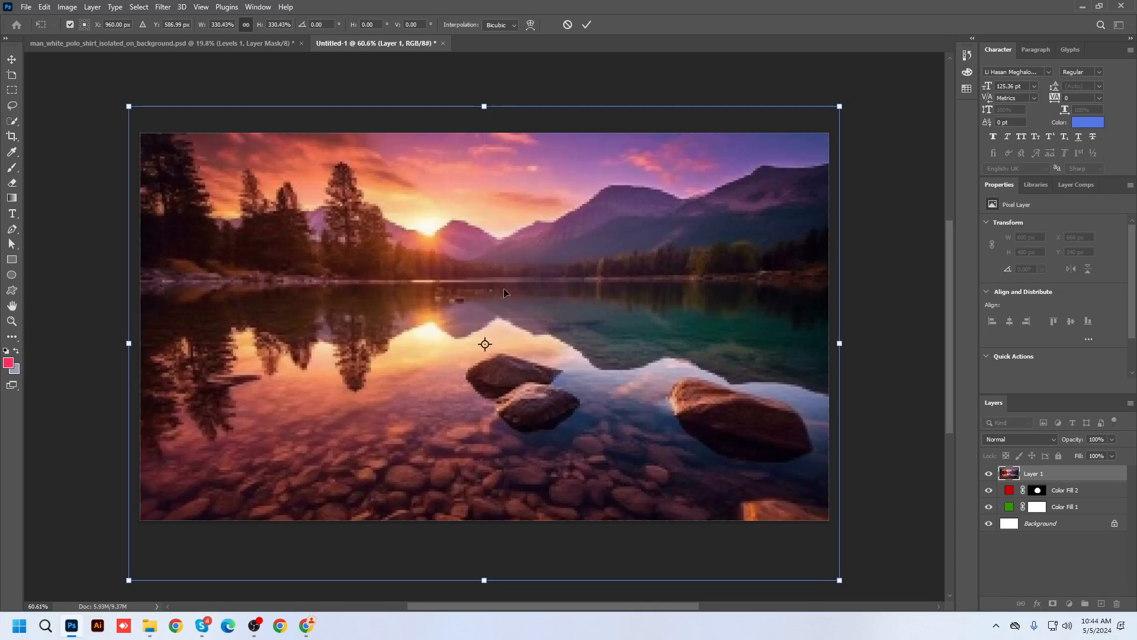
left_click_drag(508, 315, 508, 337)
key("Return")
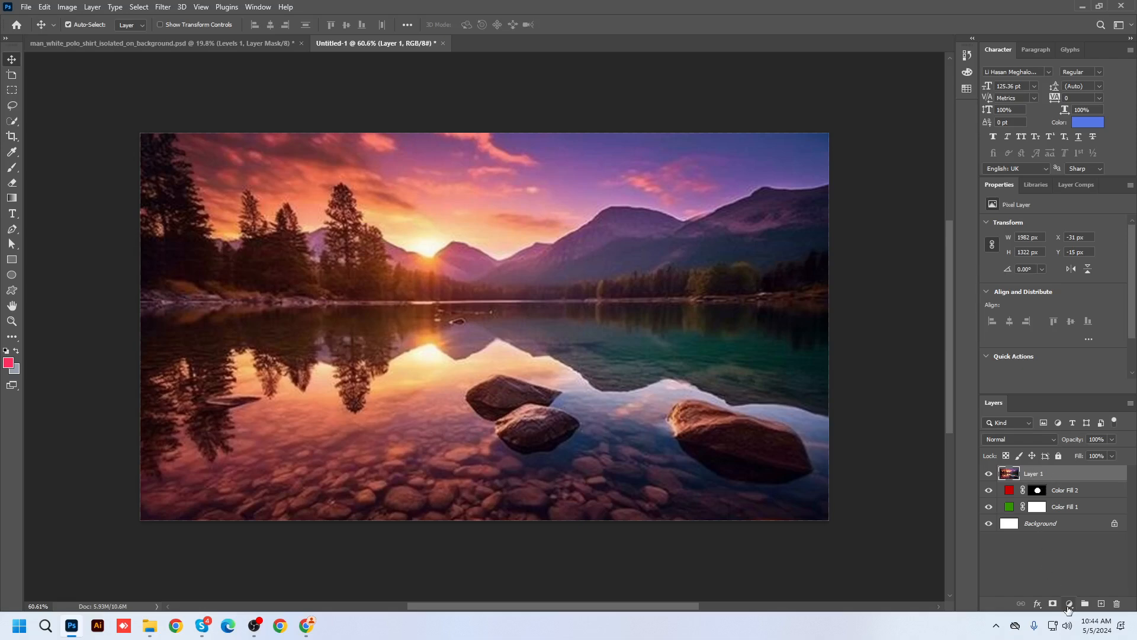
Add a bright green solid colour fill layer above the lake image.
left_click(1069, 608)
left_click(1069, 402)
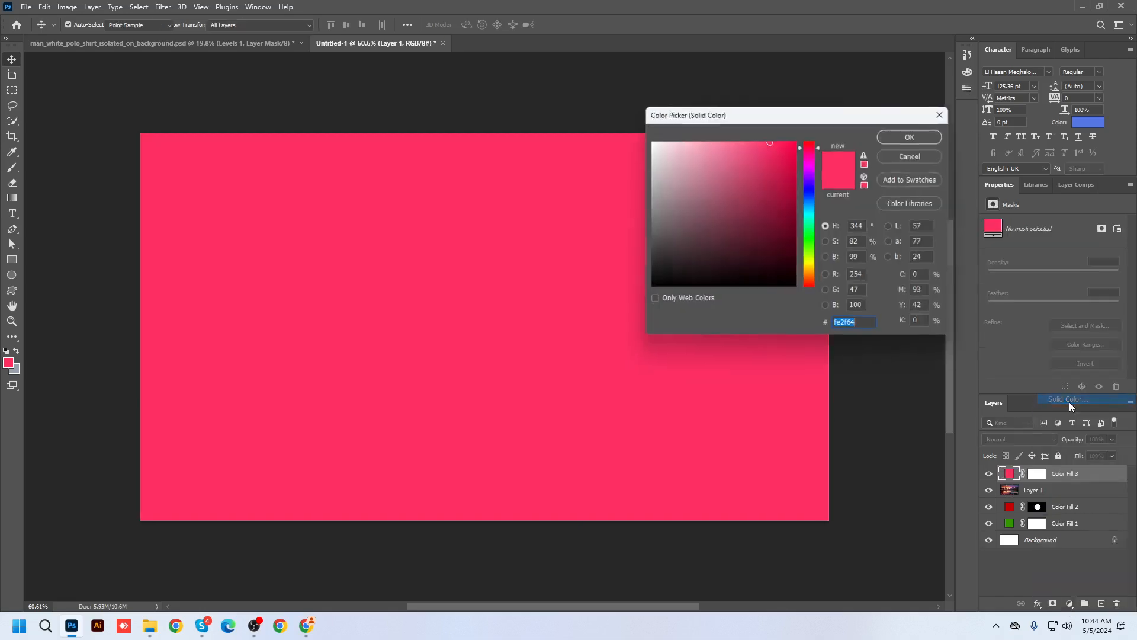
left_click_drag(802, 115, 671, 146)
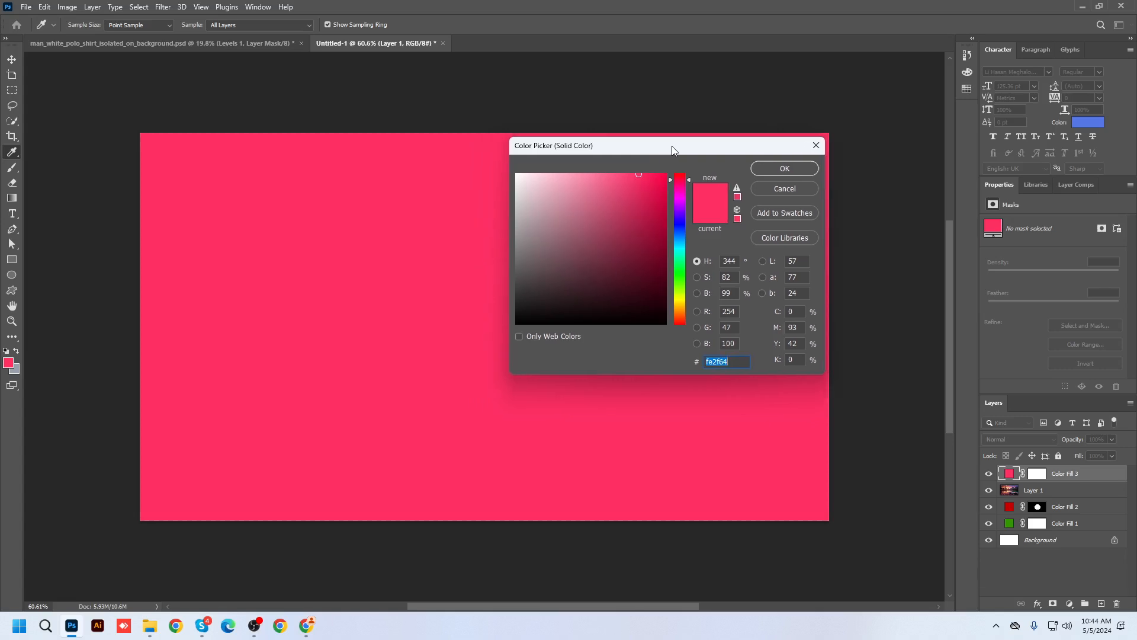
left_click_drag(683, 147, 679, 156)
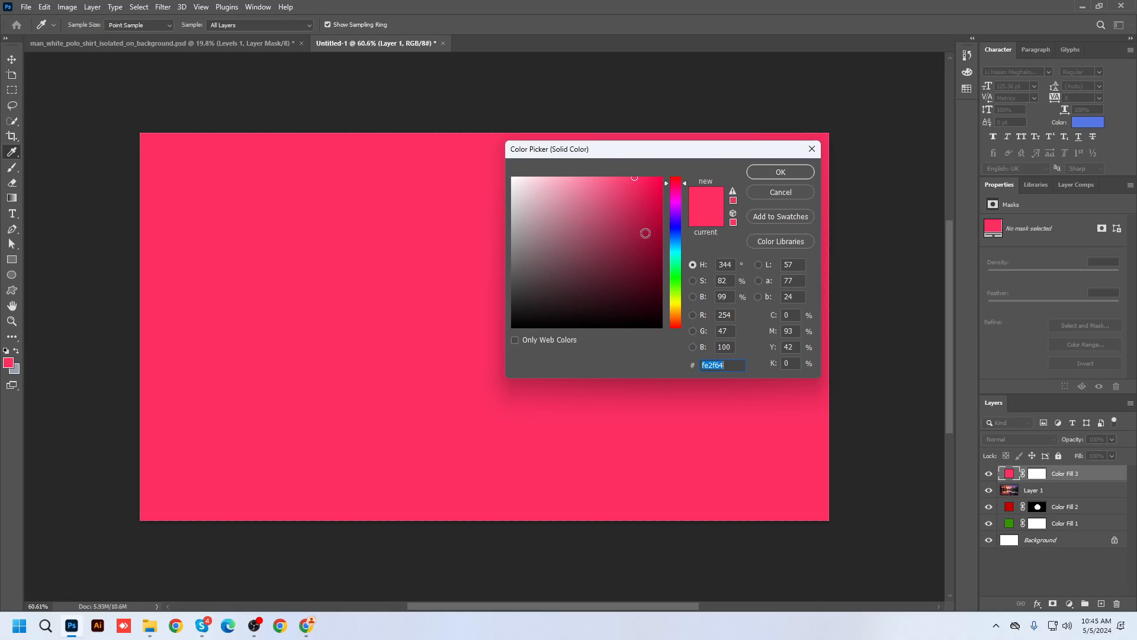
left_click(678, 284)
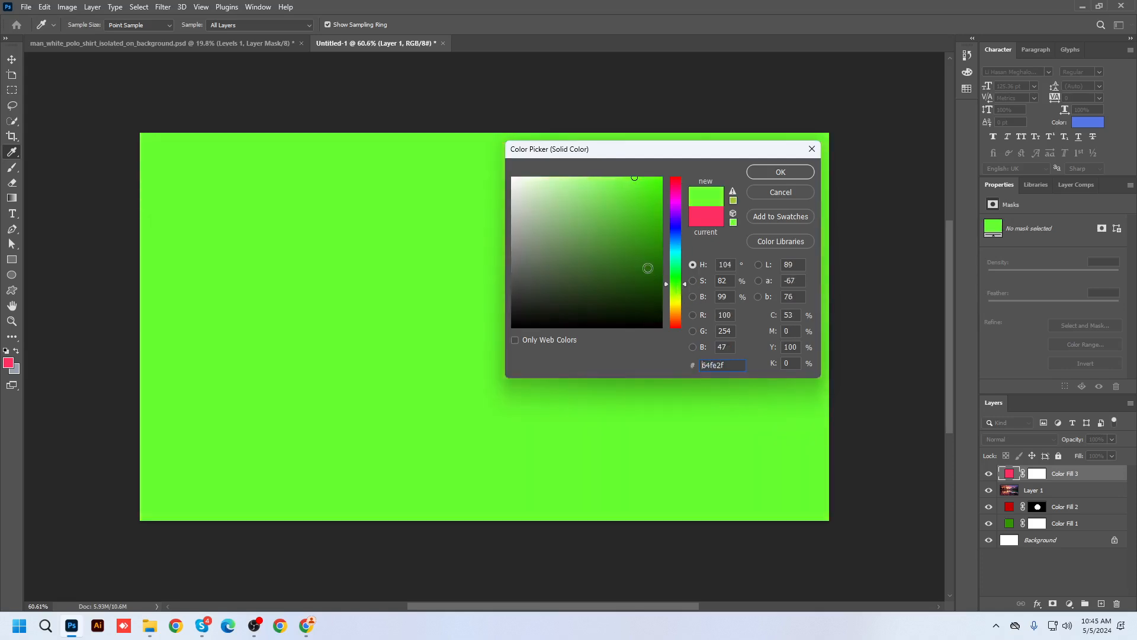
left_click_drag(647, 265, 662, 176)
left_click(781, 172)
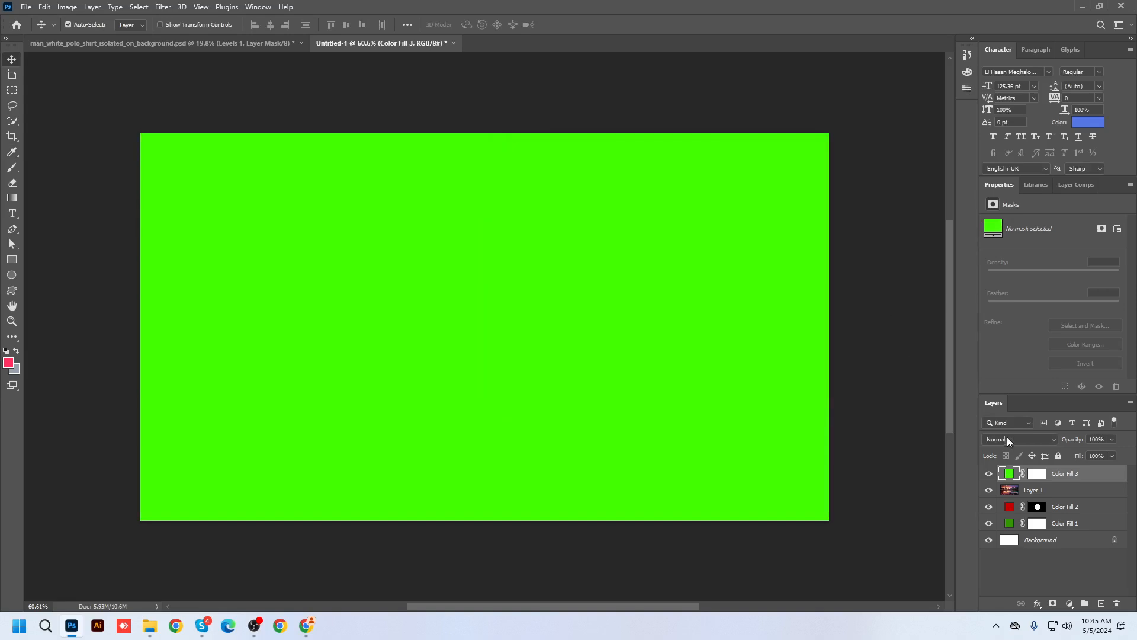
Set the green fill layer's blend mode to Color to tint the image, and delete the fill layer.
left_click(1009, 439)
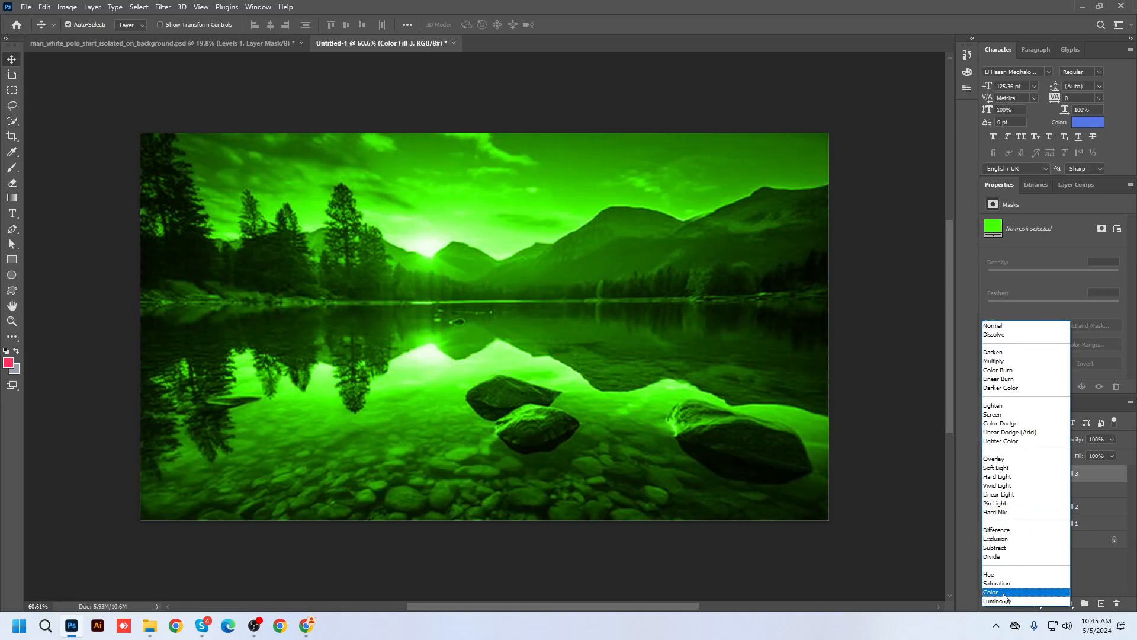
left_click(1004, 592)
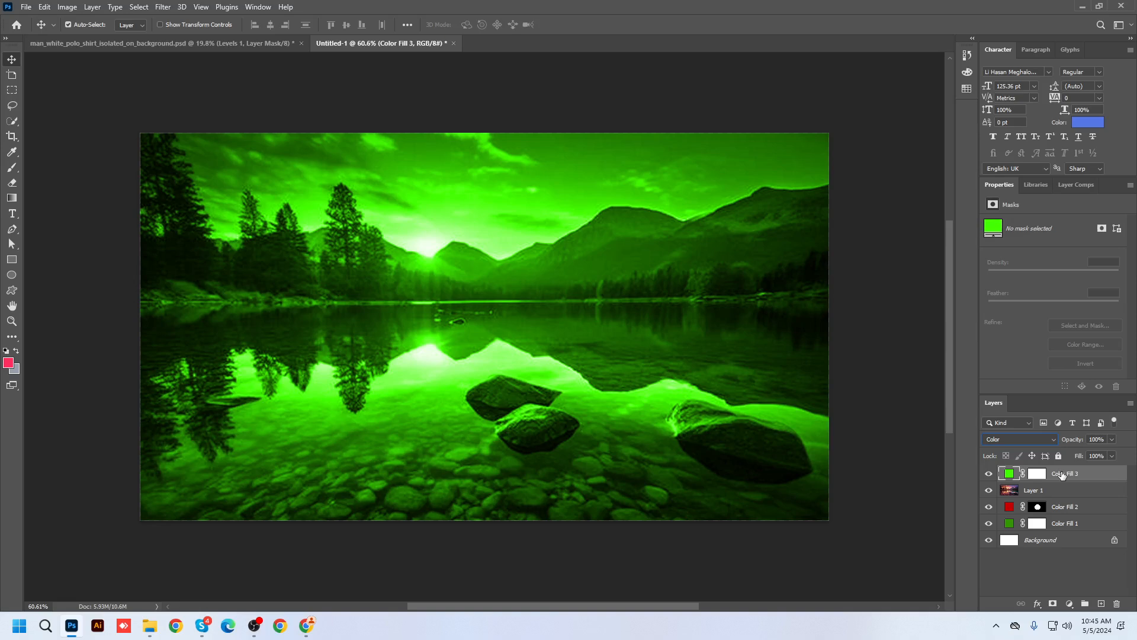
left_click(1117, 603)
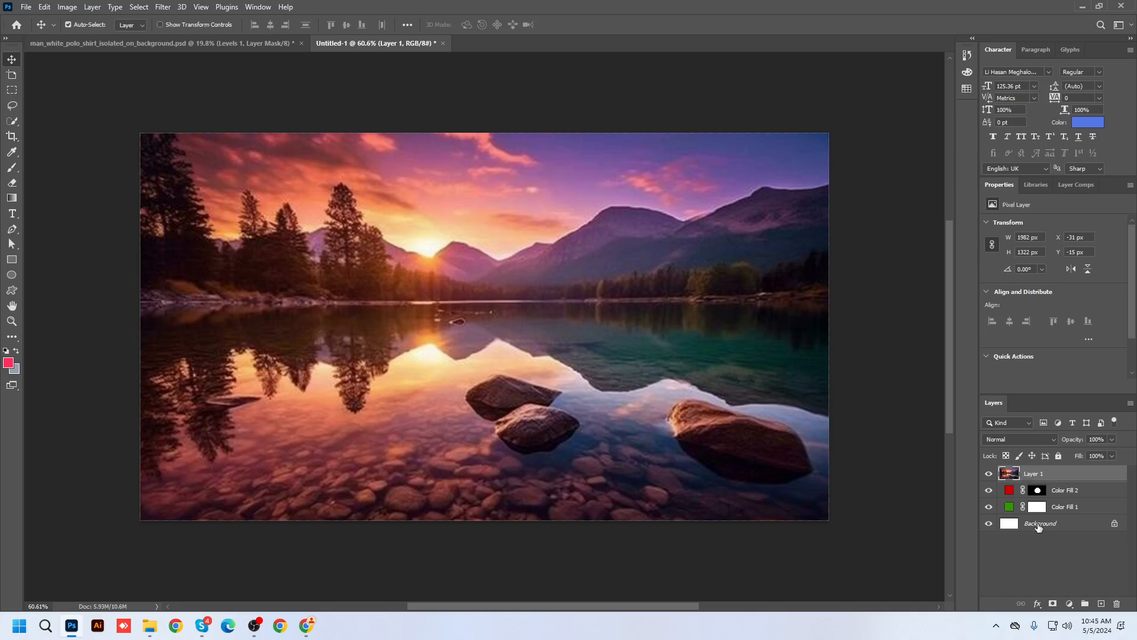
Add a Hue/Saturation adjustment layer above the lake image, try a hue of -76 and return it to 0.
left_click(1069, 603)
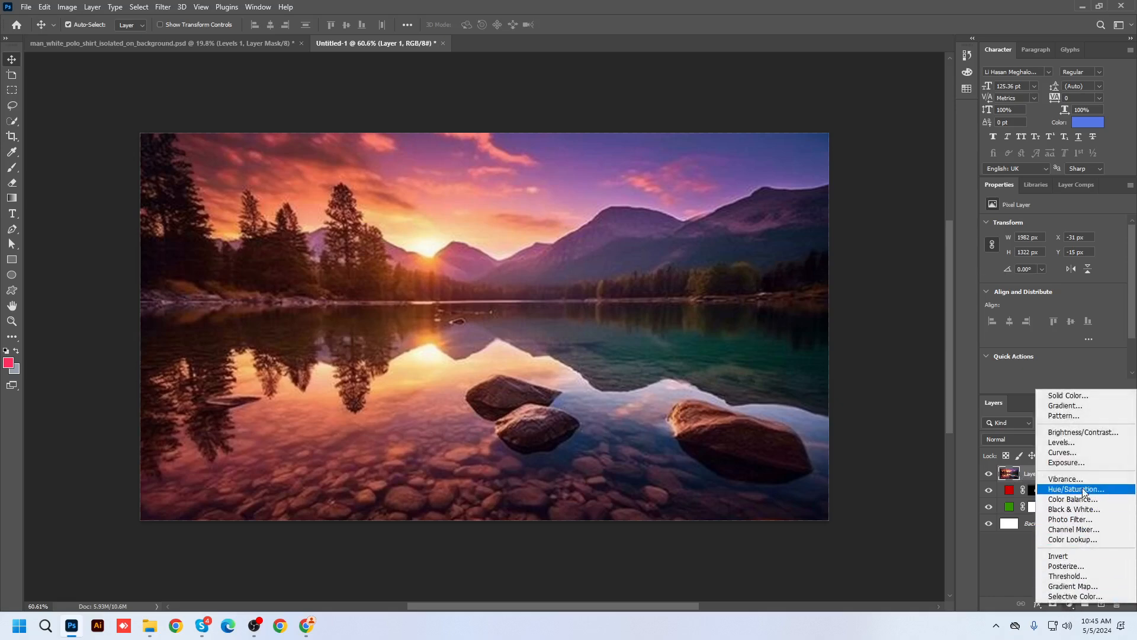
left_click(1084, 492)
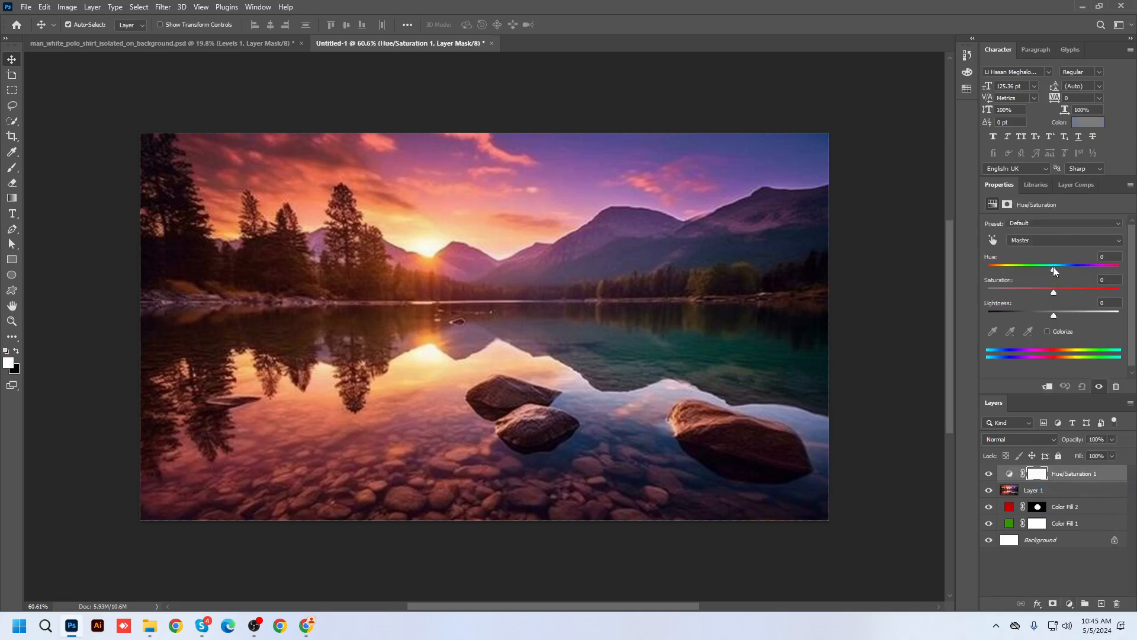
left_click_drag(1053, 267, 1015, 268)
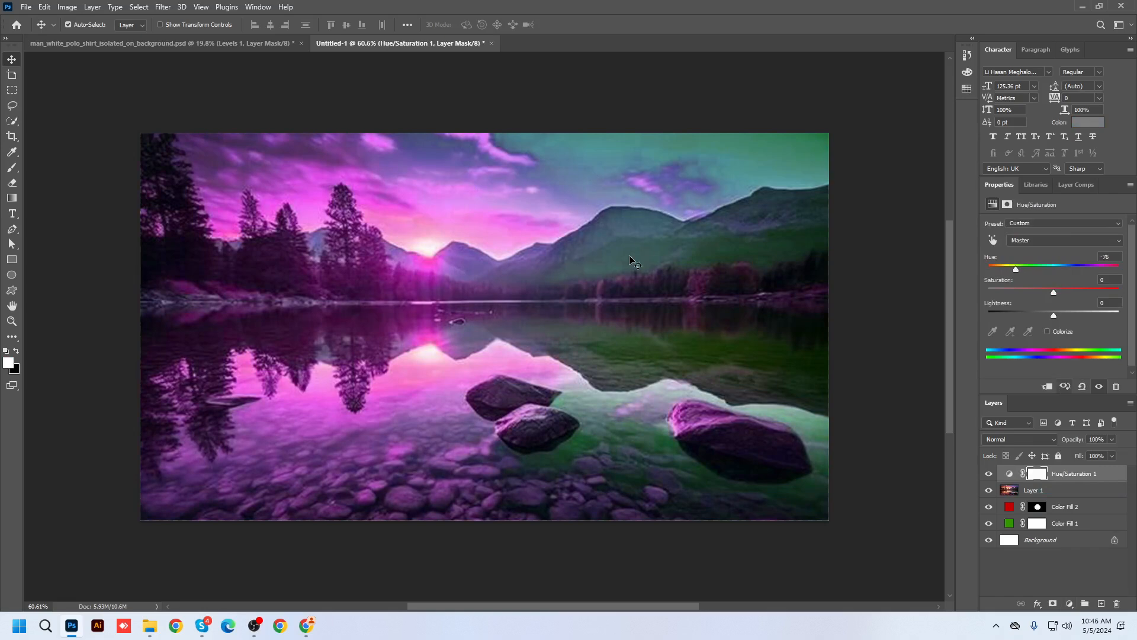
left_click_drag(1017, 268, 1053, 263)
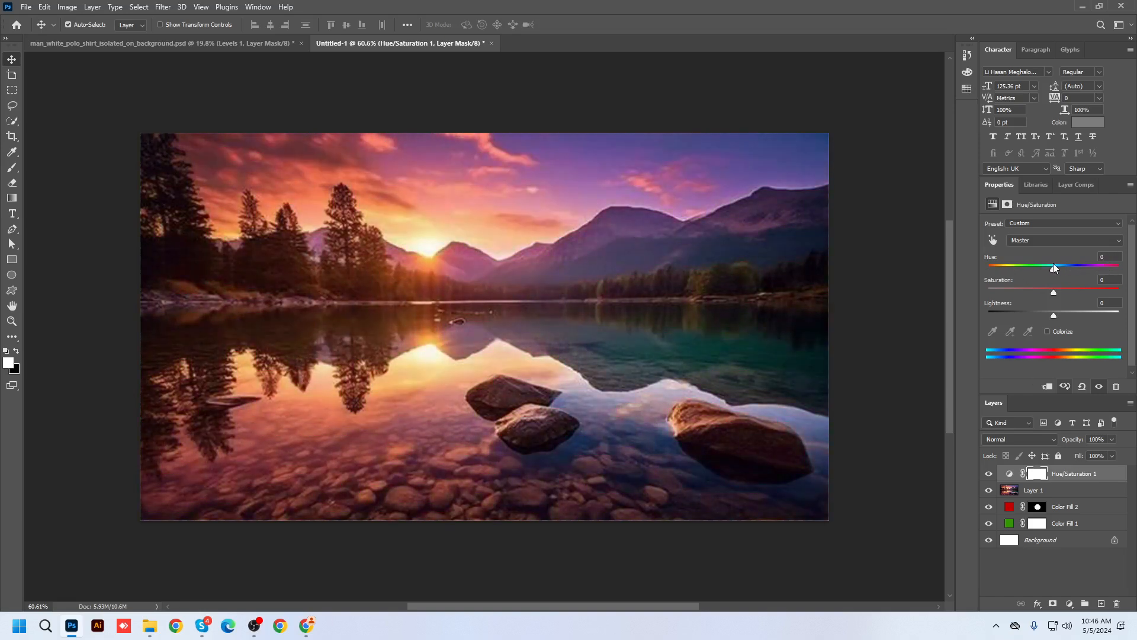
Delete the Hue/Saturation adjustment layer and undo the additional deletion of the lake image layer.
left_click(1063, 475)
key("Delete")
key("Delete")
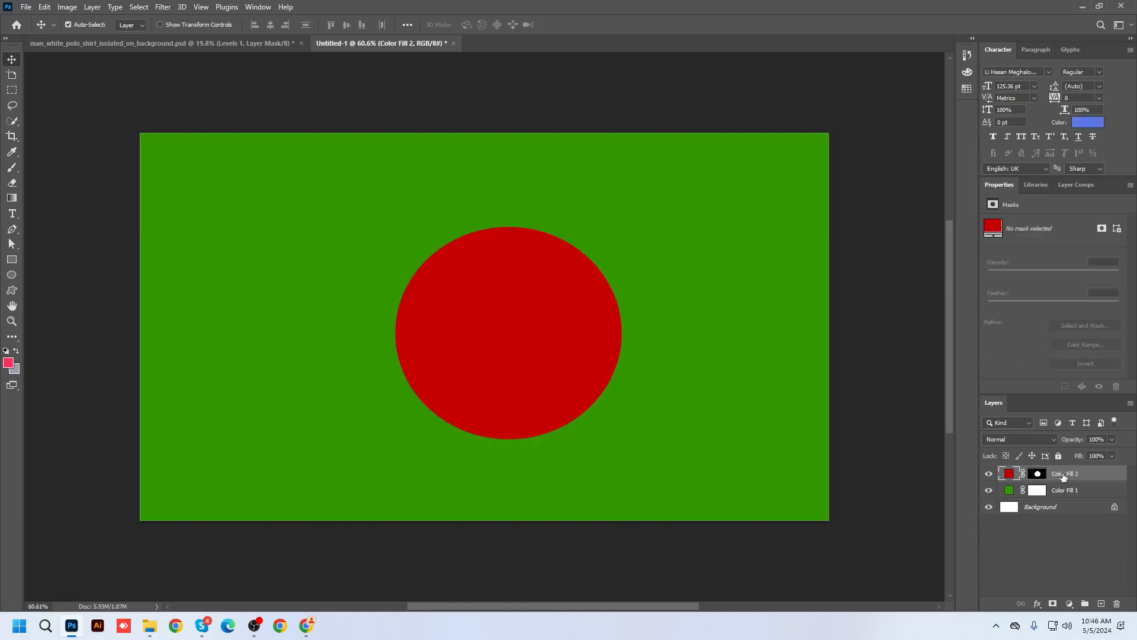
key("ctrl+z")
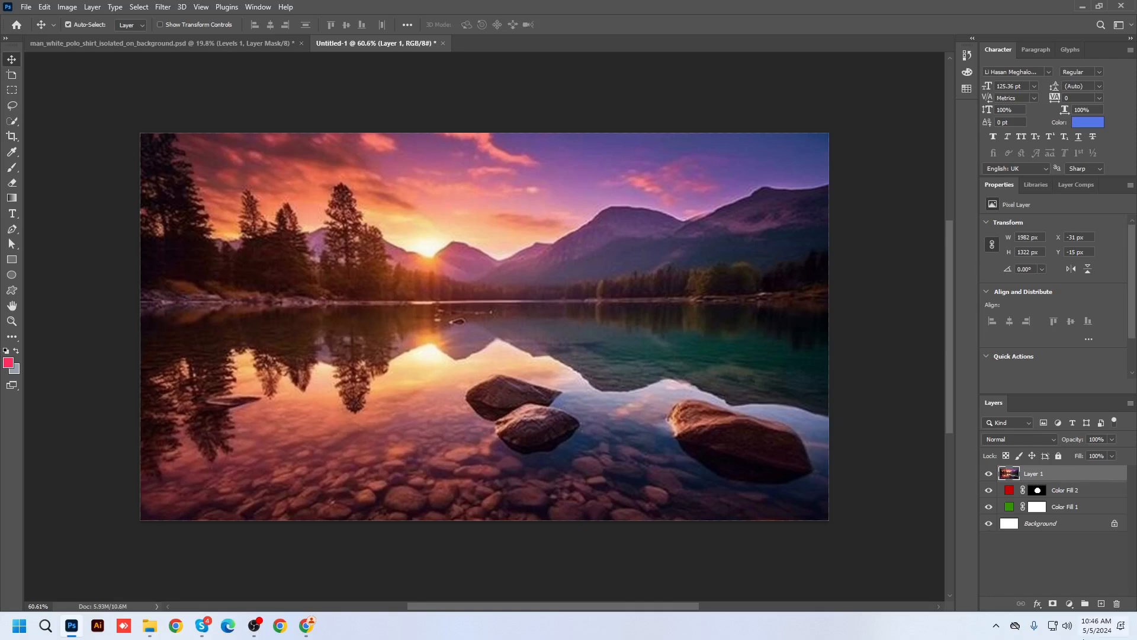
Add a bright green (#24ff00) solid colour fill layer above the lake image and set its blend mode to Color.
left_click(1069, 603)
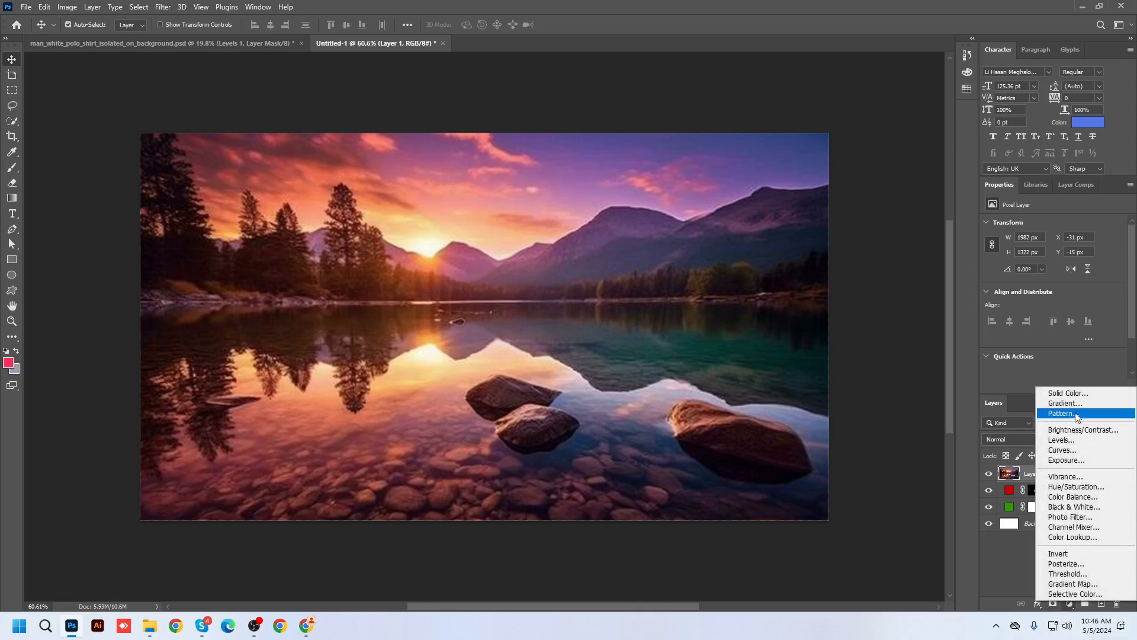
left_click(1072, 395)
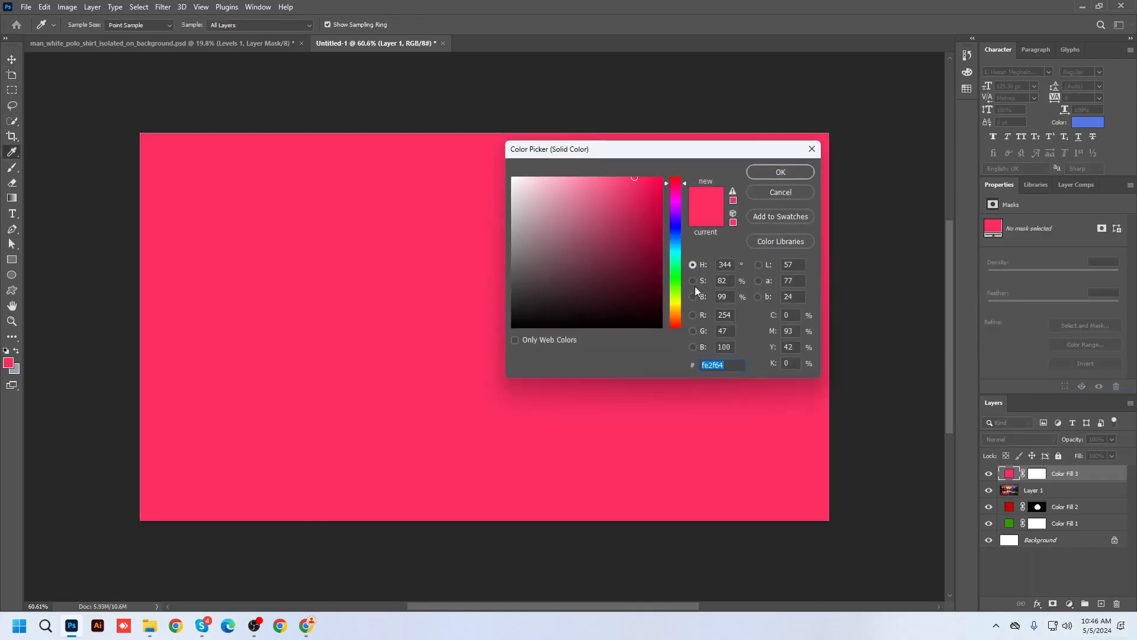
left_click(675, 282)
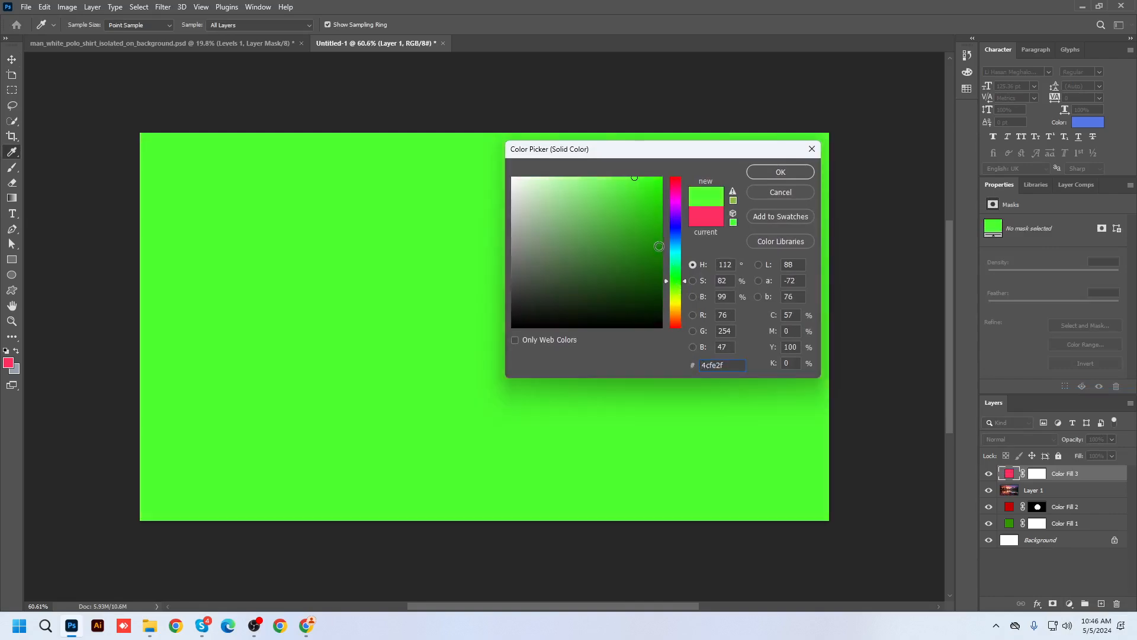
left_click_drag(657, 244, 703, 164)
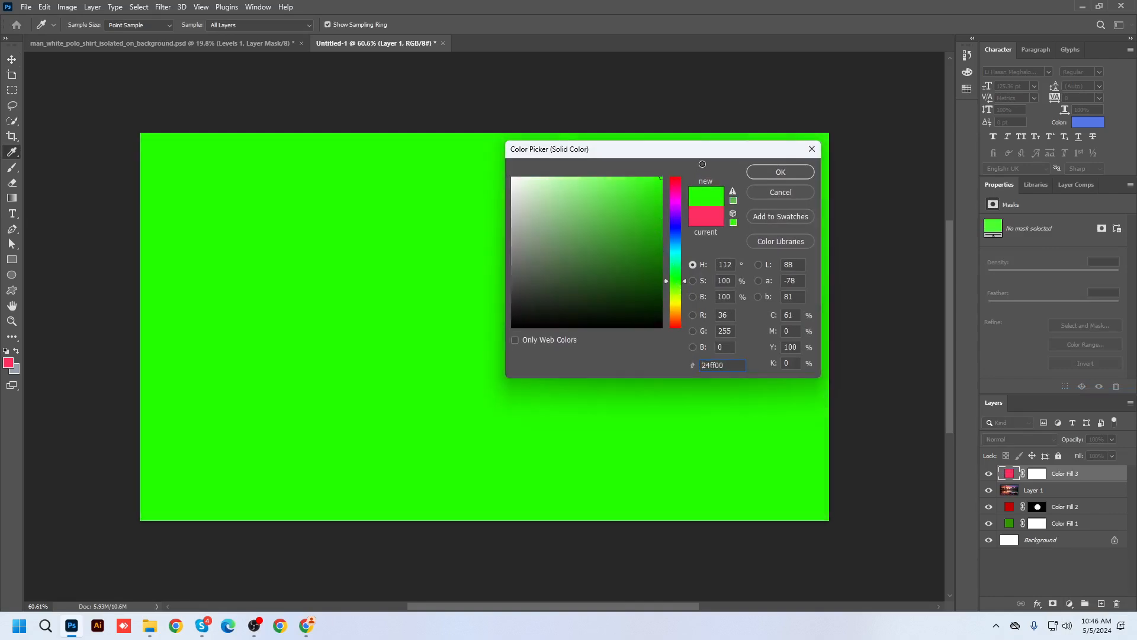
left_click(781, 173)
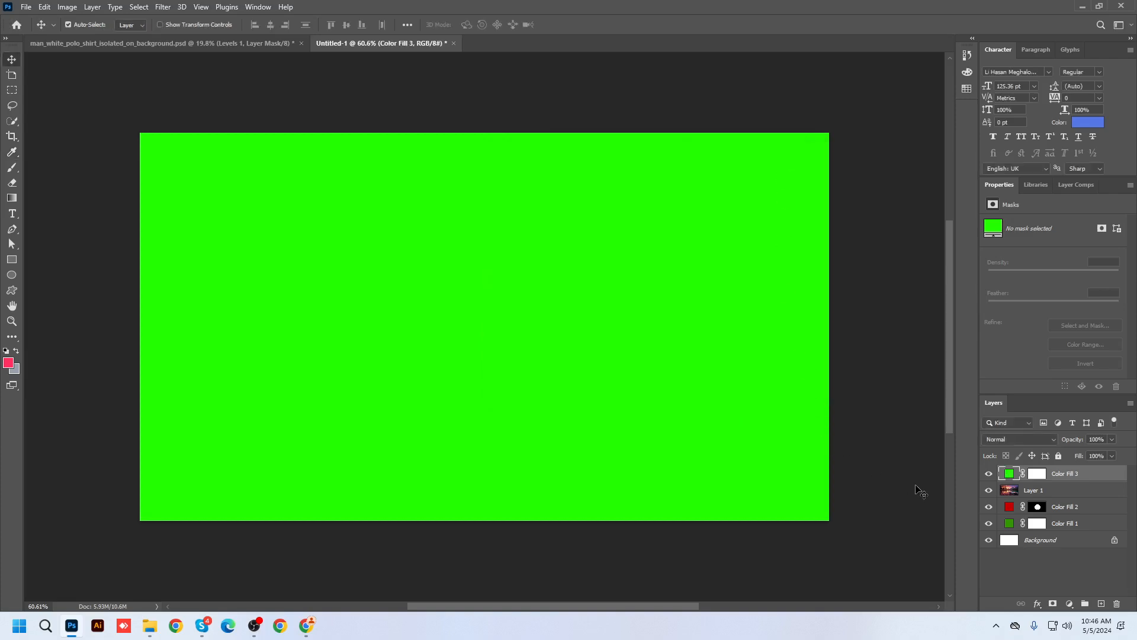
left_click(1038, 439)
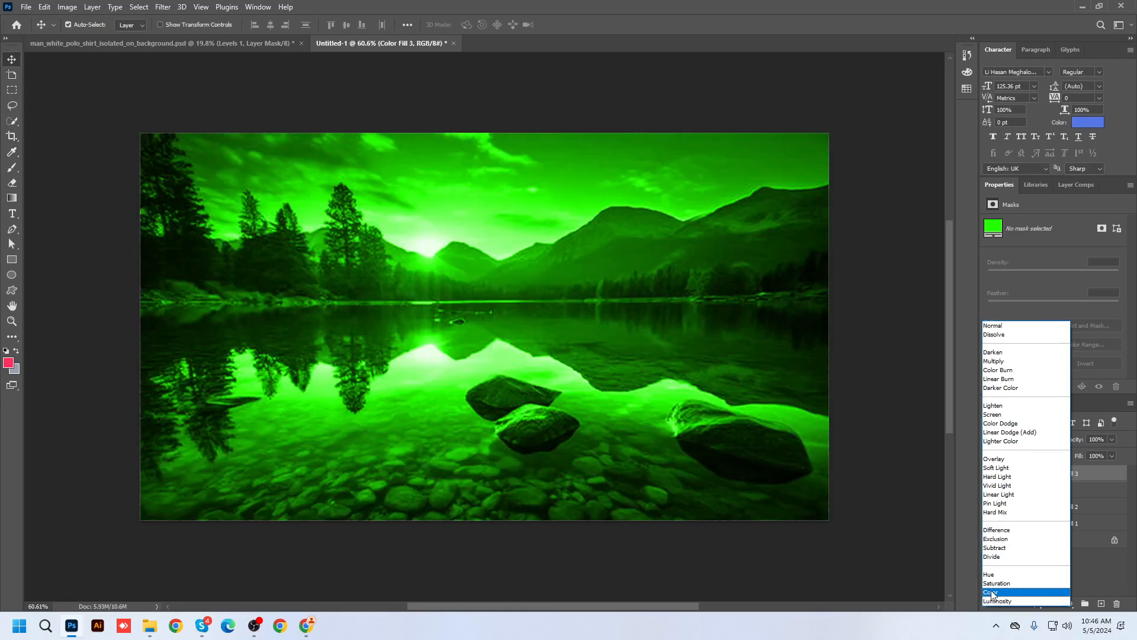
left_click(993, 593)
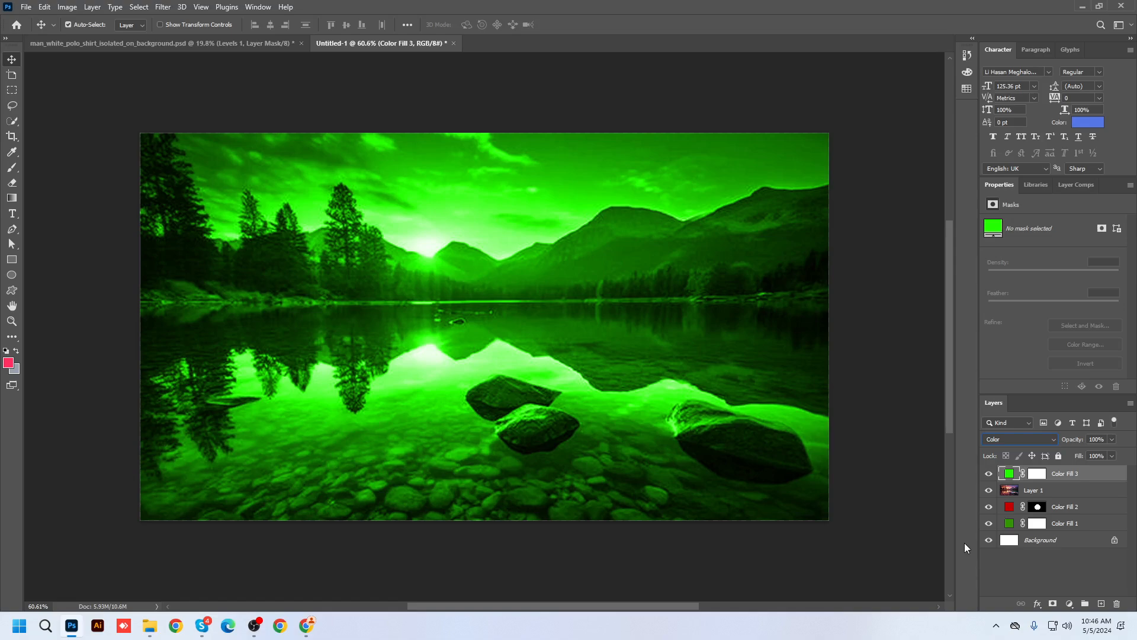
Split the green fill's Blend If underlying-layer range to 0/82 for blacks and 80/255 for whites, and delete the fill layer.
right_click(1075, 476)
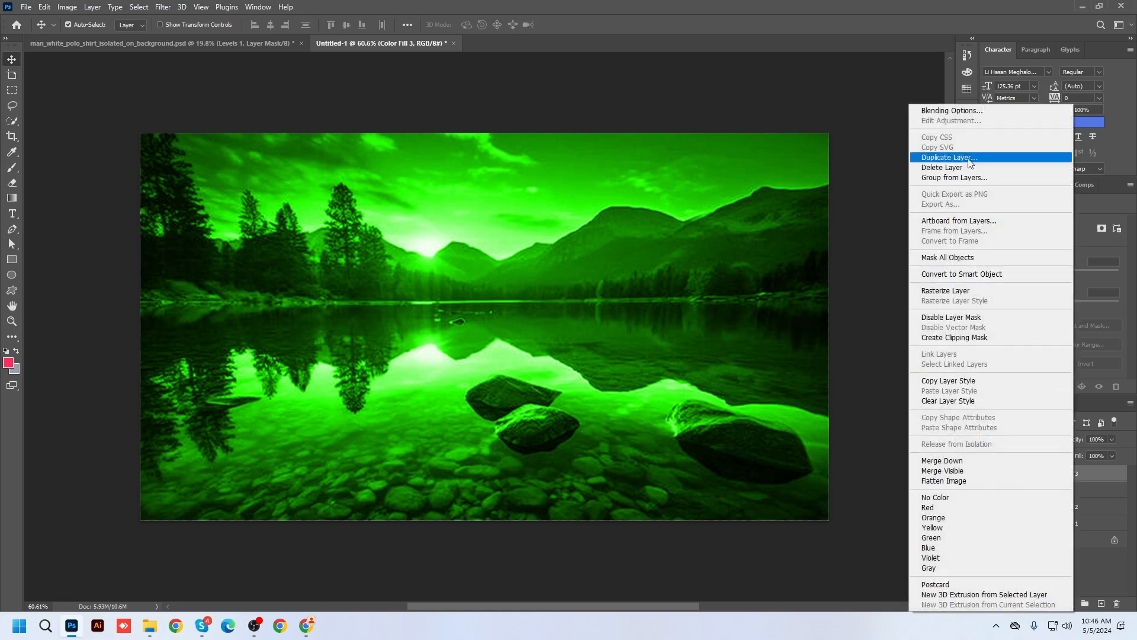
left_click(962, 111)
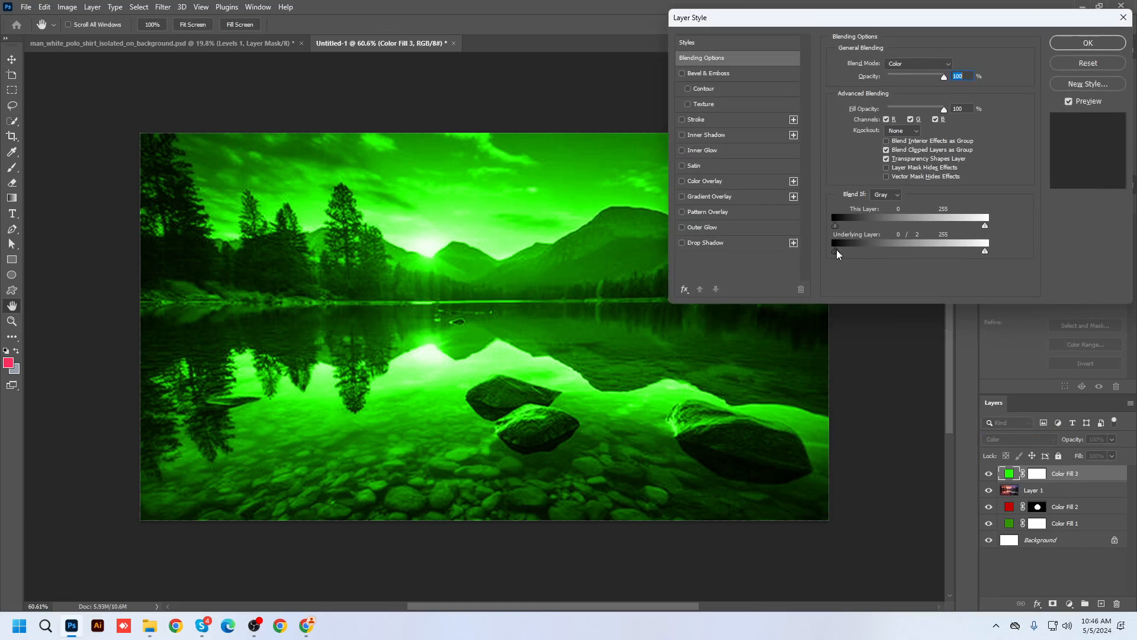
left_click_drag(836, 250, 838, 250, "alt")
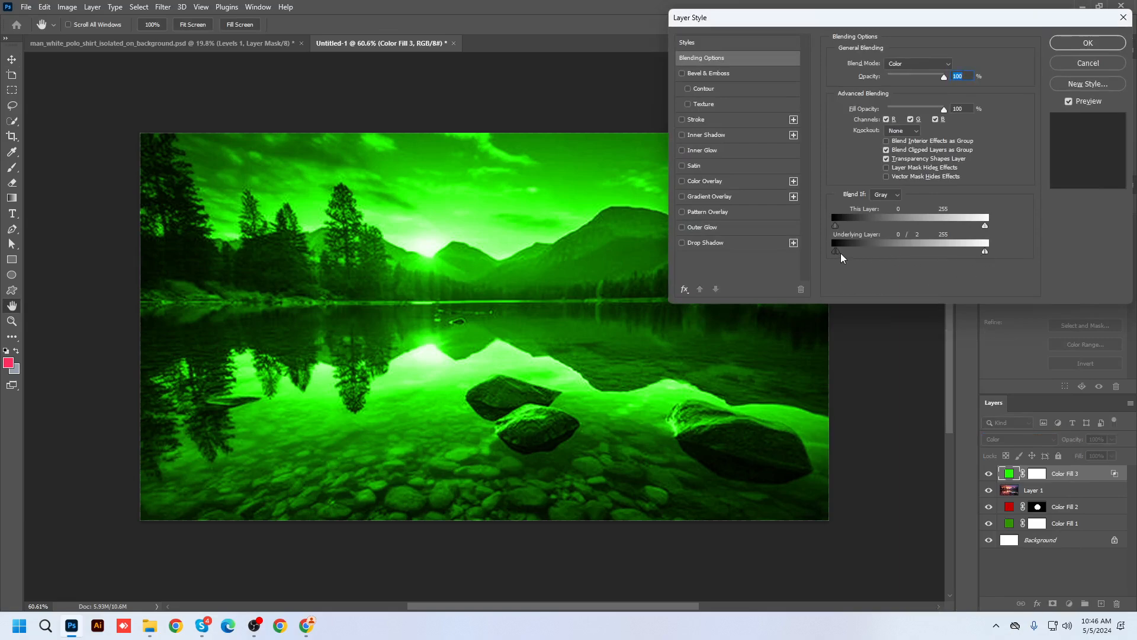
left_click_drag(843, 252, 892, 247)
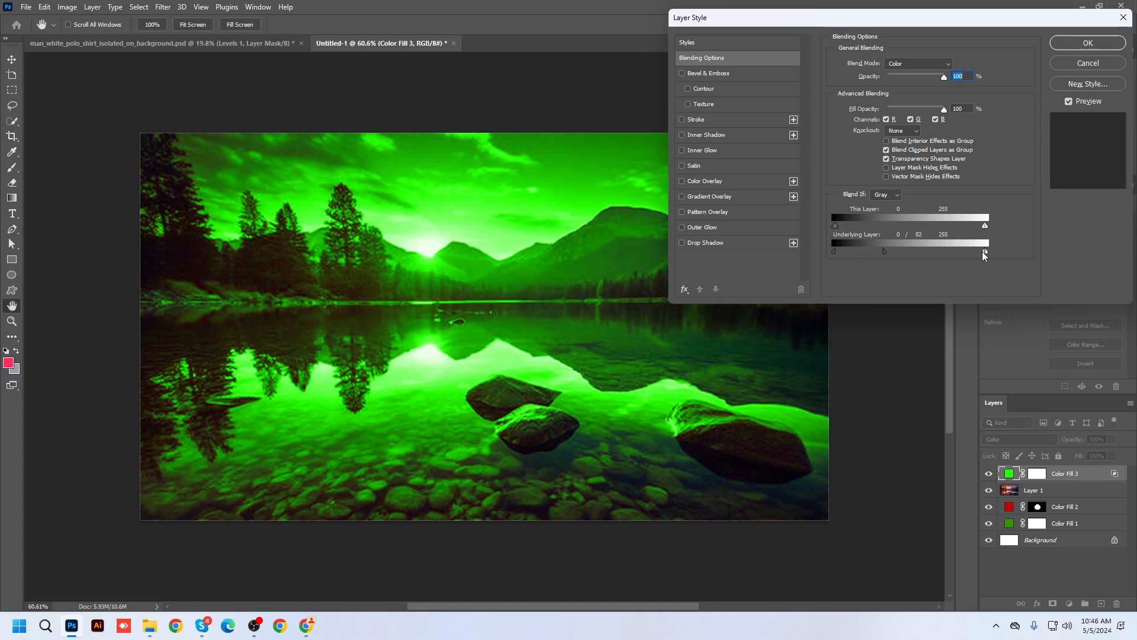
left_click_drag(946, 249, 882, 239)
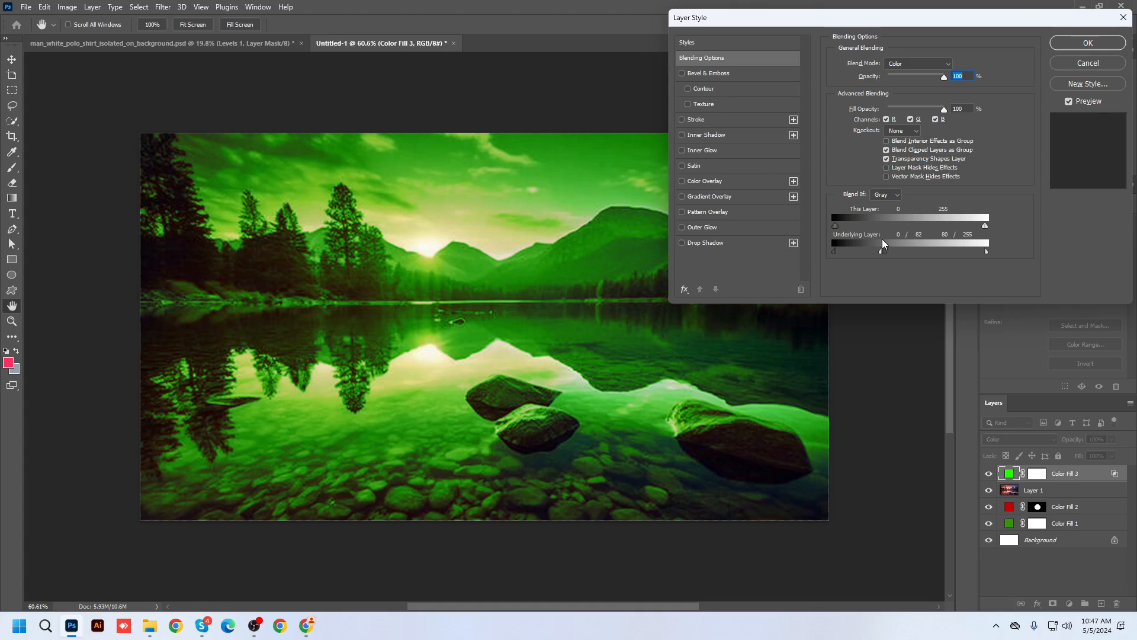
left_click(1078, 38)
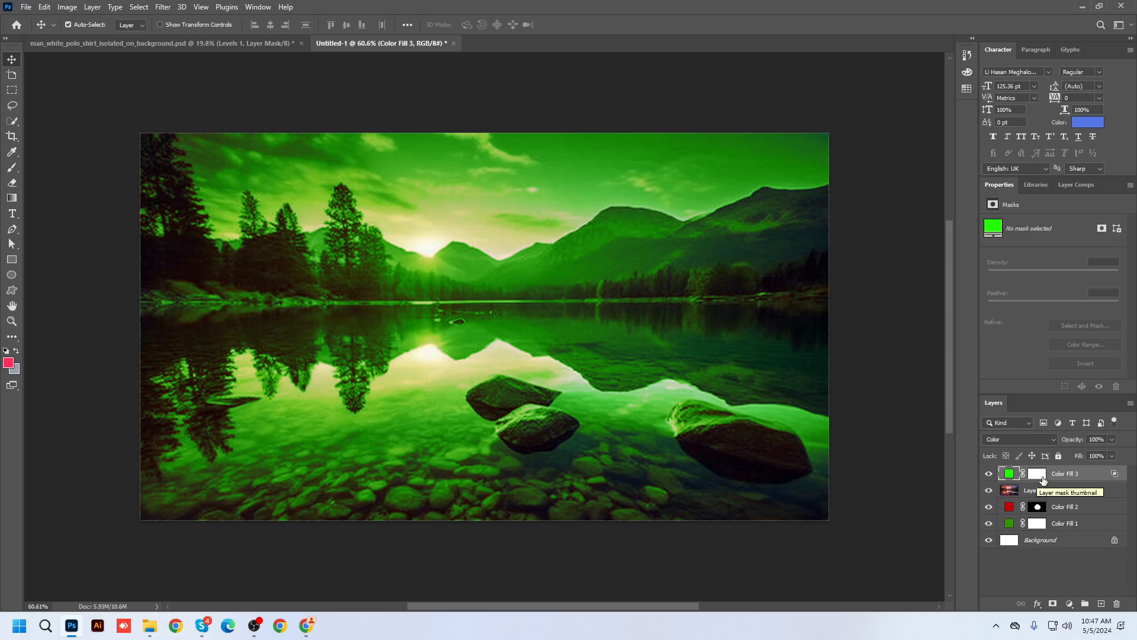
key("Delete")
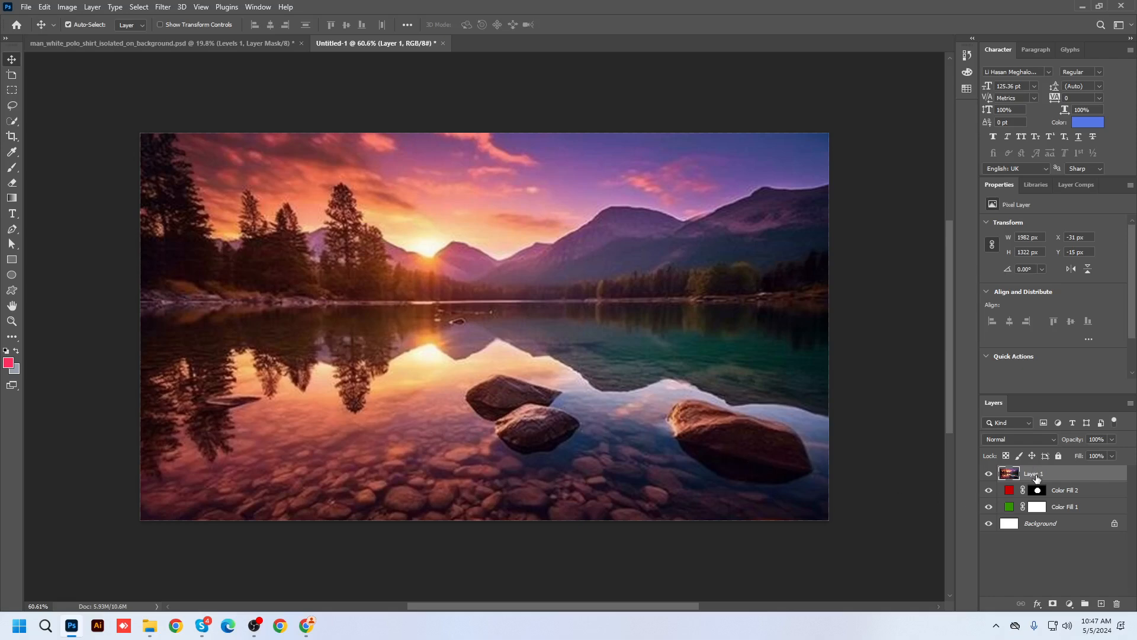
Add a cyan solid colour fill layer above the lake image and invert its layer mask to black.
left_click(1071, 604)
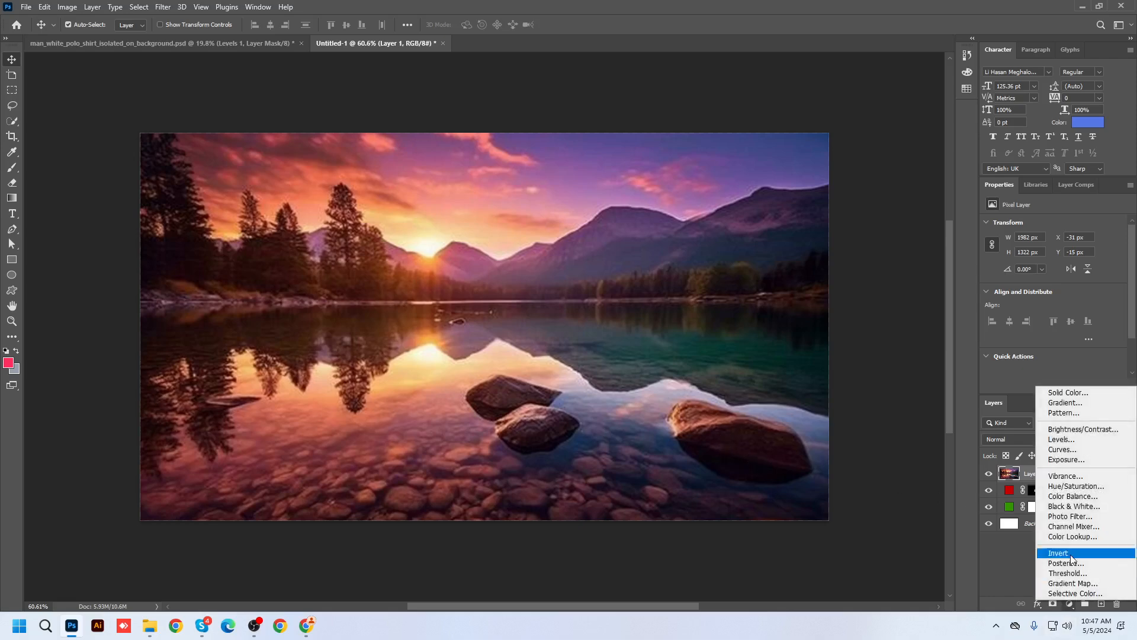
left_click(1065, 393)
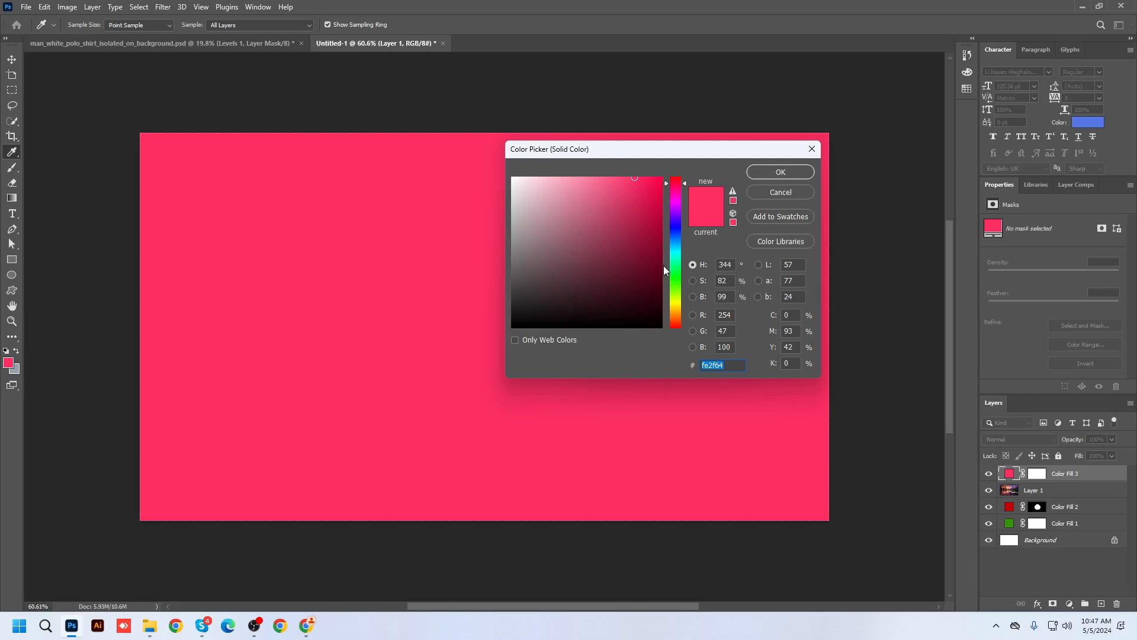
left_click_drag(674, 291, 697, 149)
left_click(770, 172)
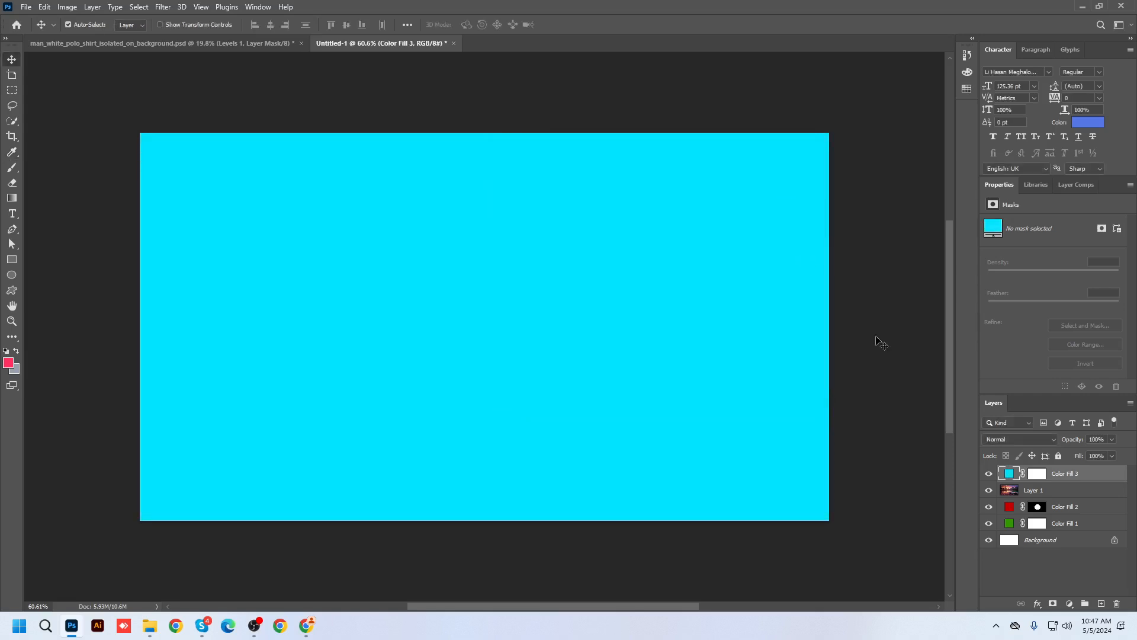
left_click(1041, 474)
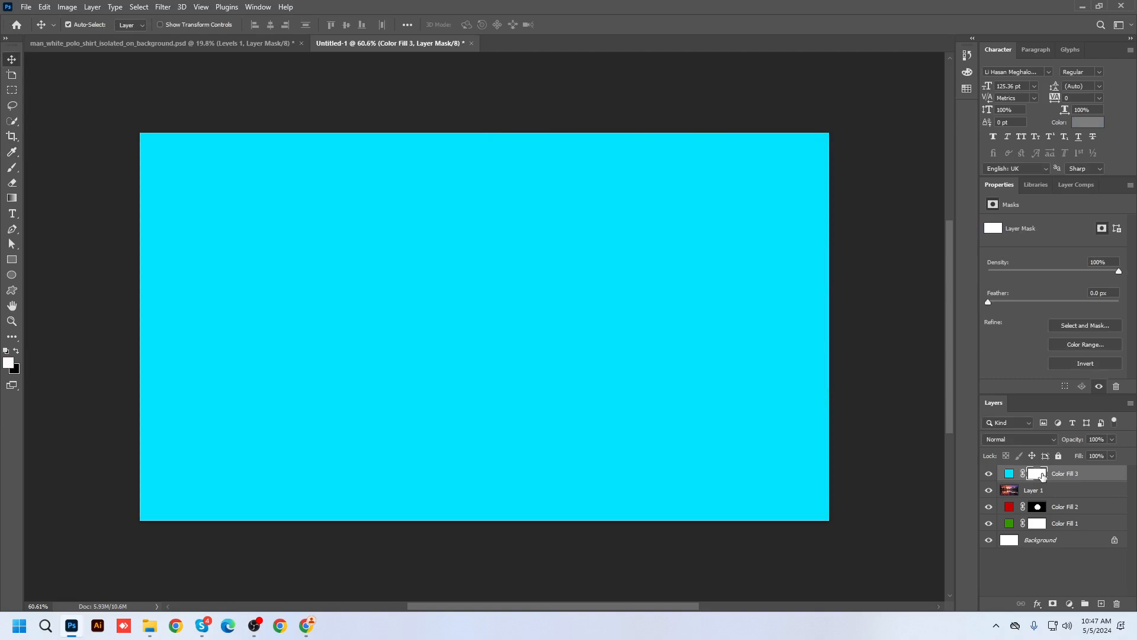
key("ctrl+i")
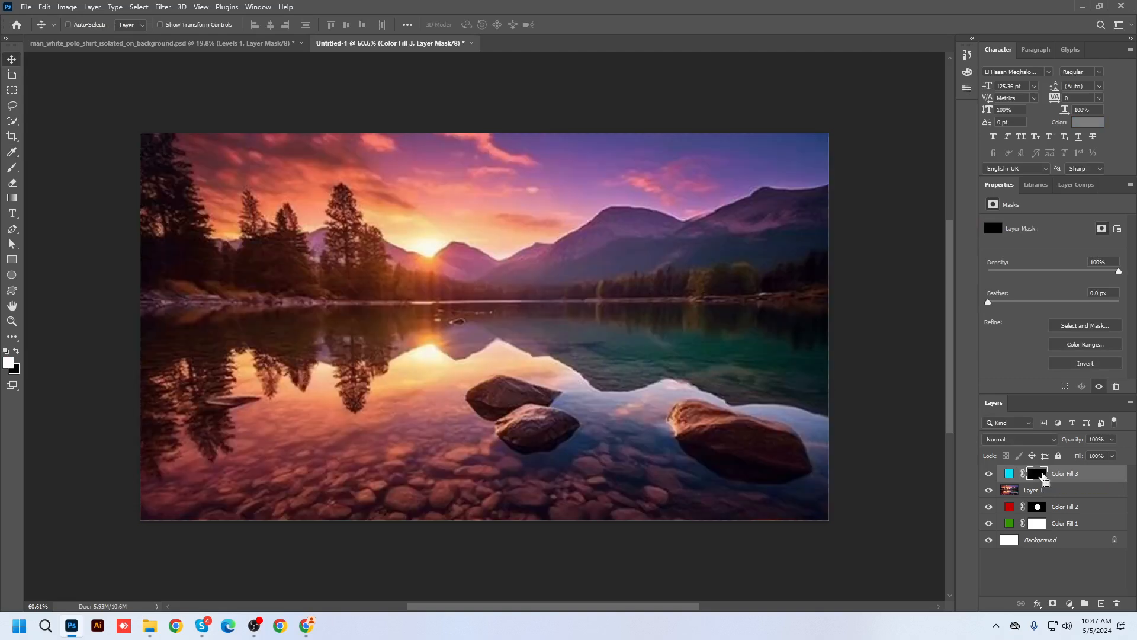
Paint white on the cyan fill's mask over the large rock nearest the shore's right side, and set the layer's blend mode to Color.
left_click(12, 168)
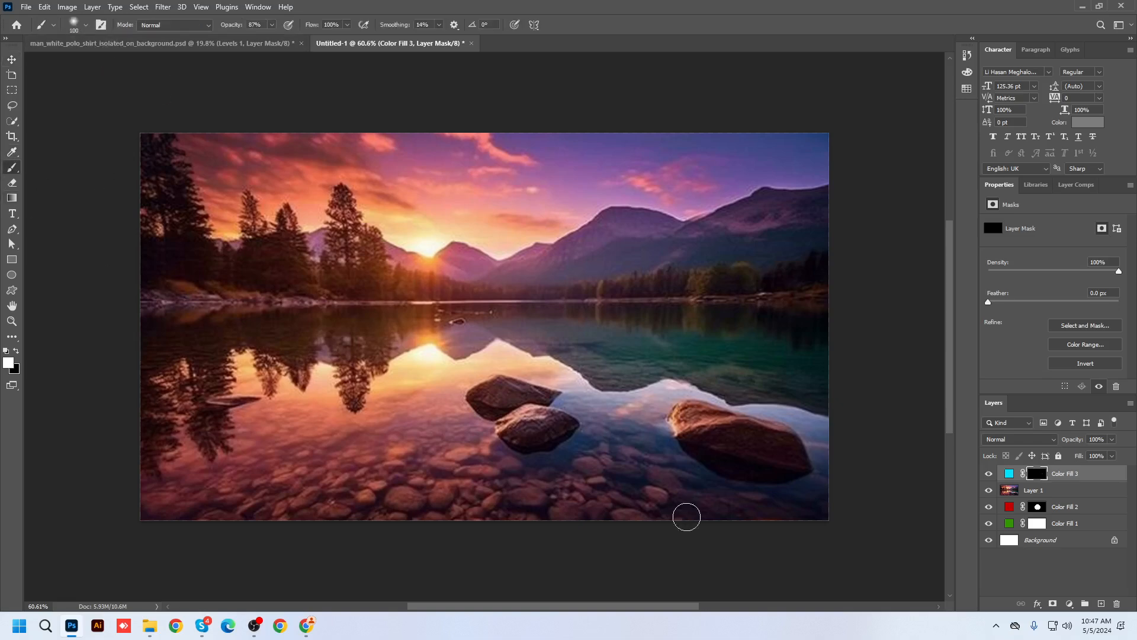
scroll(799, 530, "up", 2)
mouse_move(745, 498)
left_mouse_down()
mouse_move(691, 490)
mouse_move(746, 495)
mouse_move(726, 490)
mouse_move(759, 482)
mouse_move(761, 491)
mouse_move(714, 486)
mouse_move(783, 500)
mouse_move(777, 488)
mouse_move(793, 491)
mouse_move(793, 515)
mouse_move(730, 517)
mouse_move(704, 501)
mouse_move(805, 514)
left_mouse_up()
left_click(1048, 439)
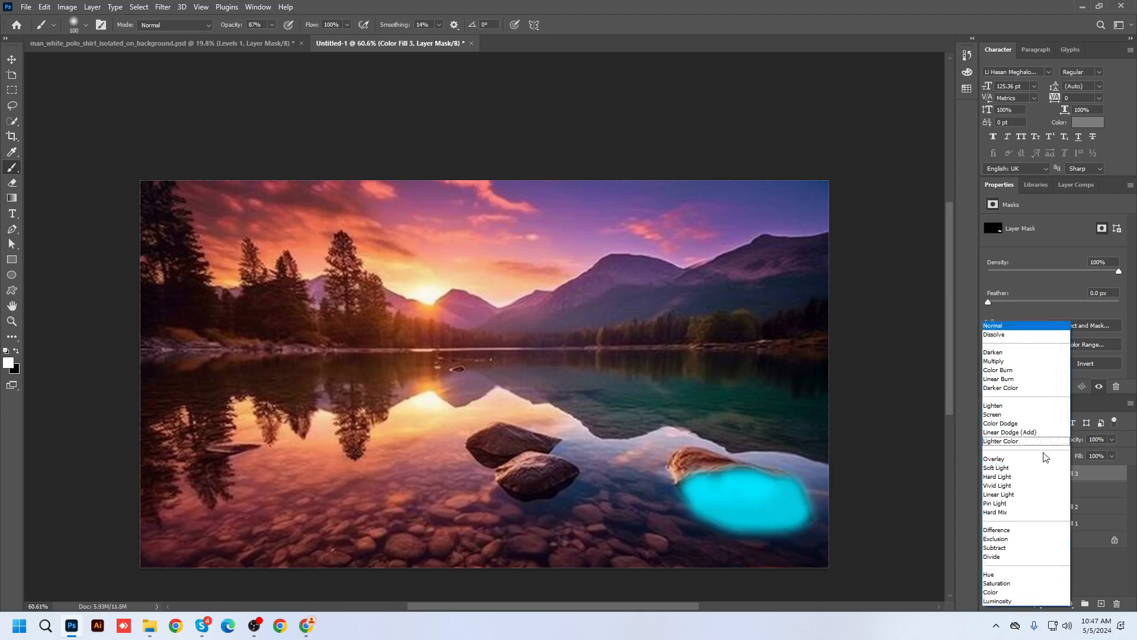
left_click(1009, 591)
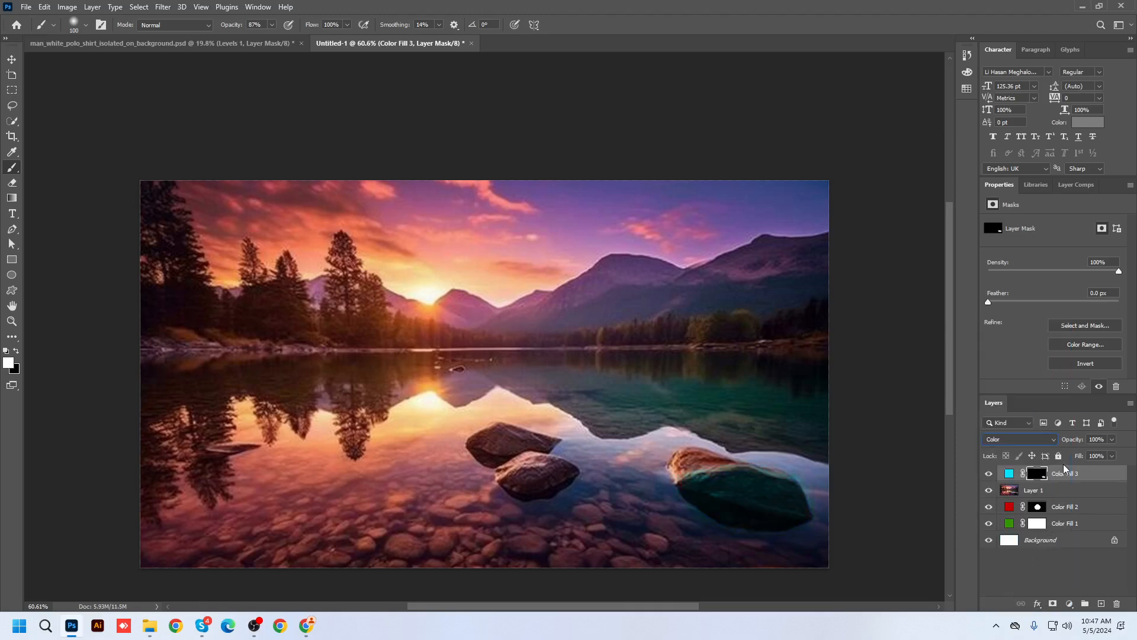
Delete the masked cyan fill layer above the lake image.
left_click(12, 182)
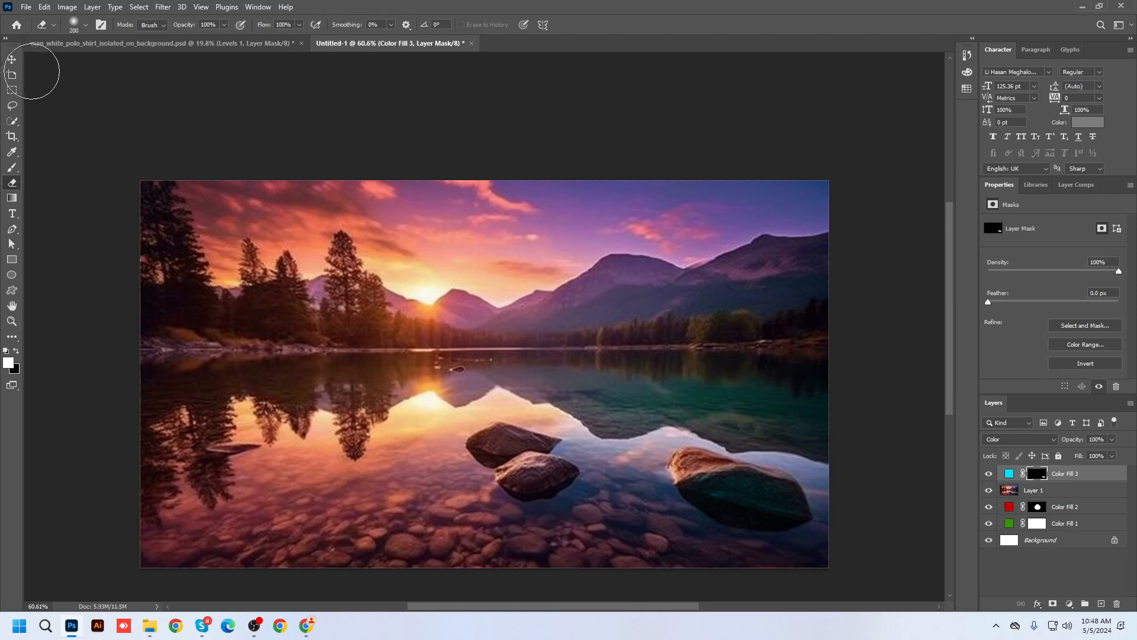
left_click(11, 59)
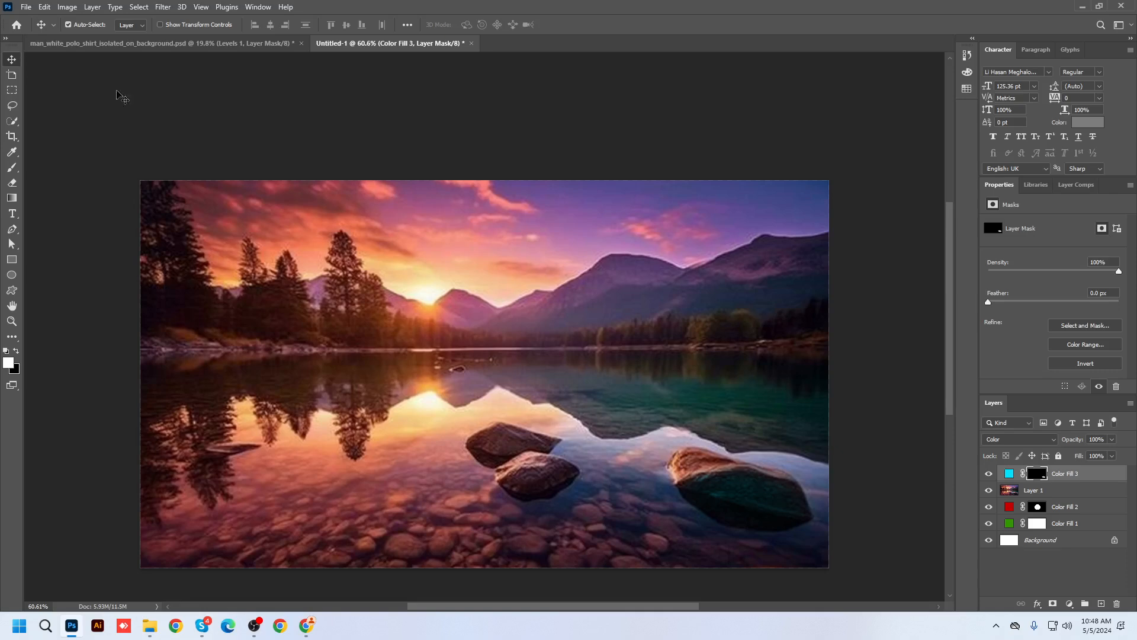
left_click(1065, 476)
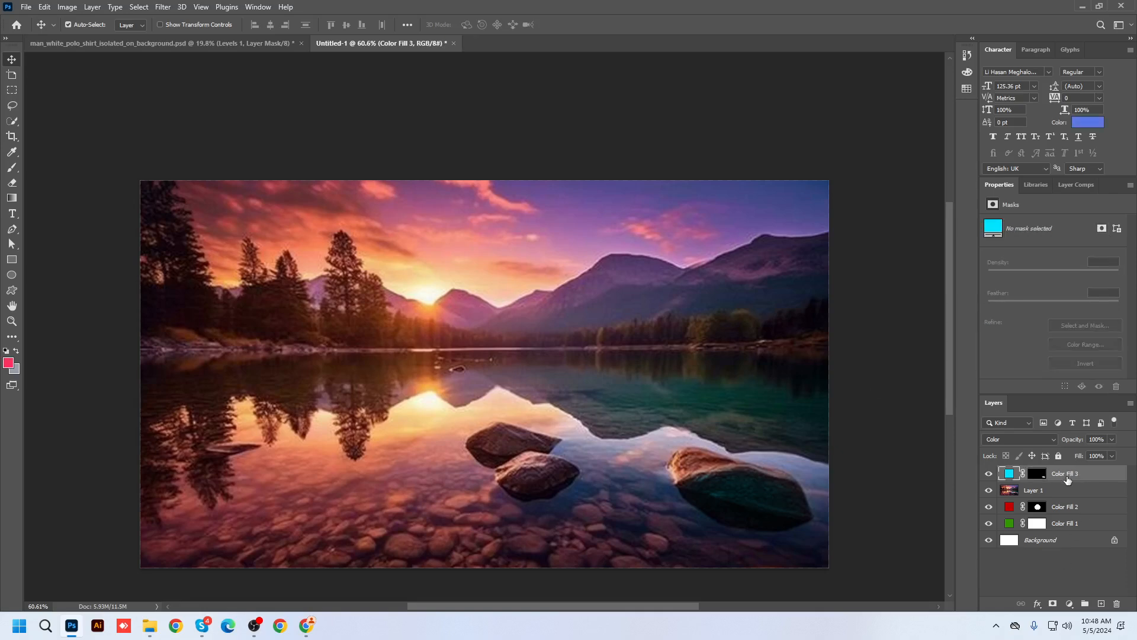
key("Delete")
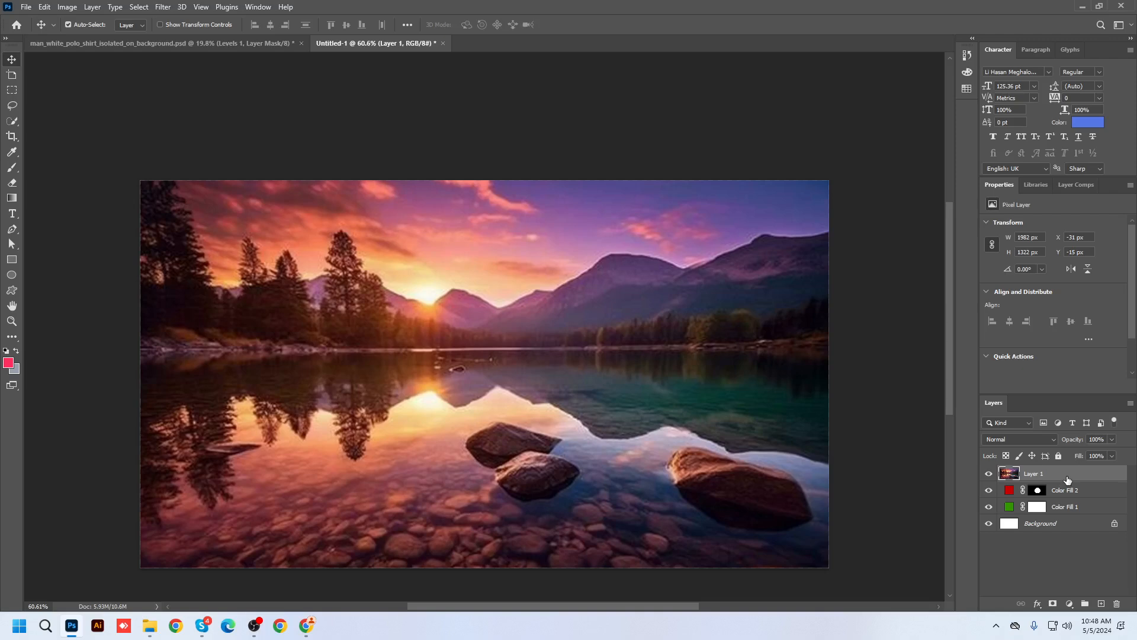
Try a gradient fill layer over the lake image with the end colour stop set to #aa7381, and cancel the fill.
left_click(1070, 603)
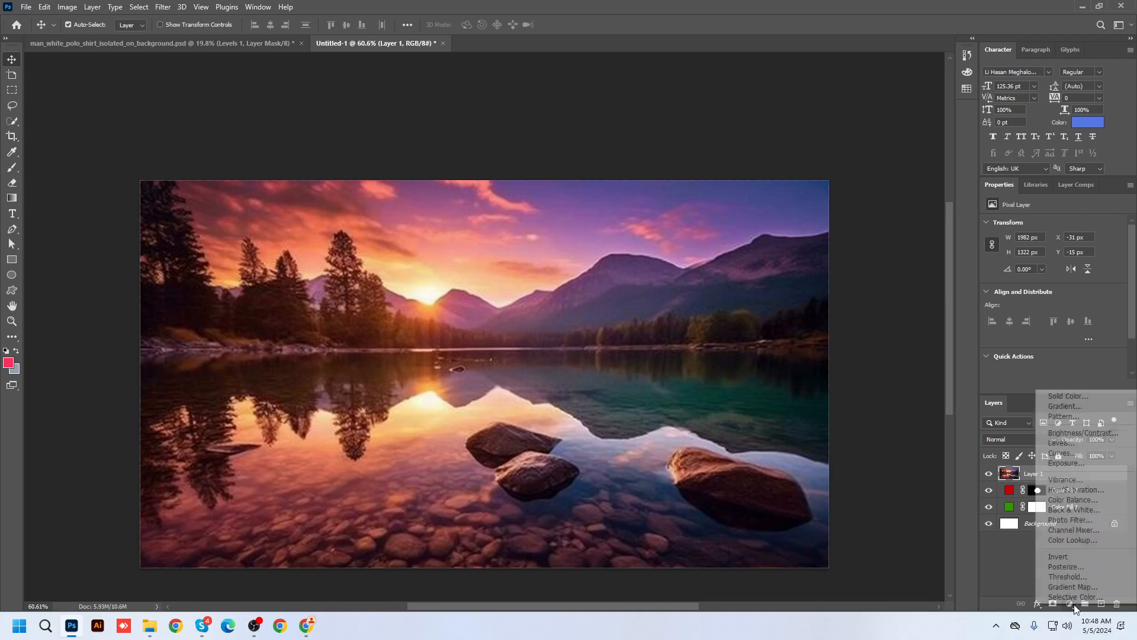
left_click(1066, 407)
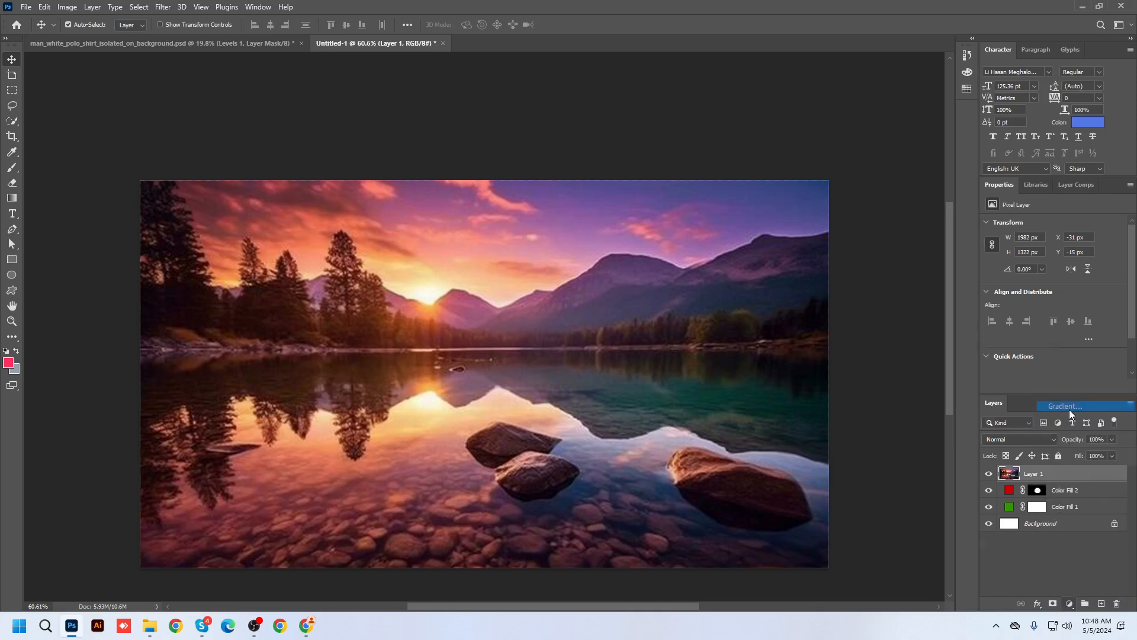
left_click_drag(541, 143, 571, 103)
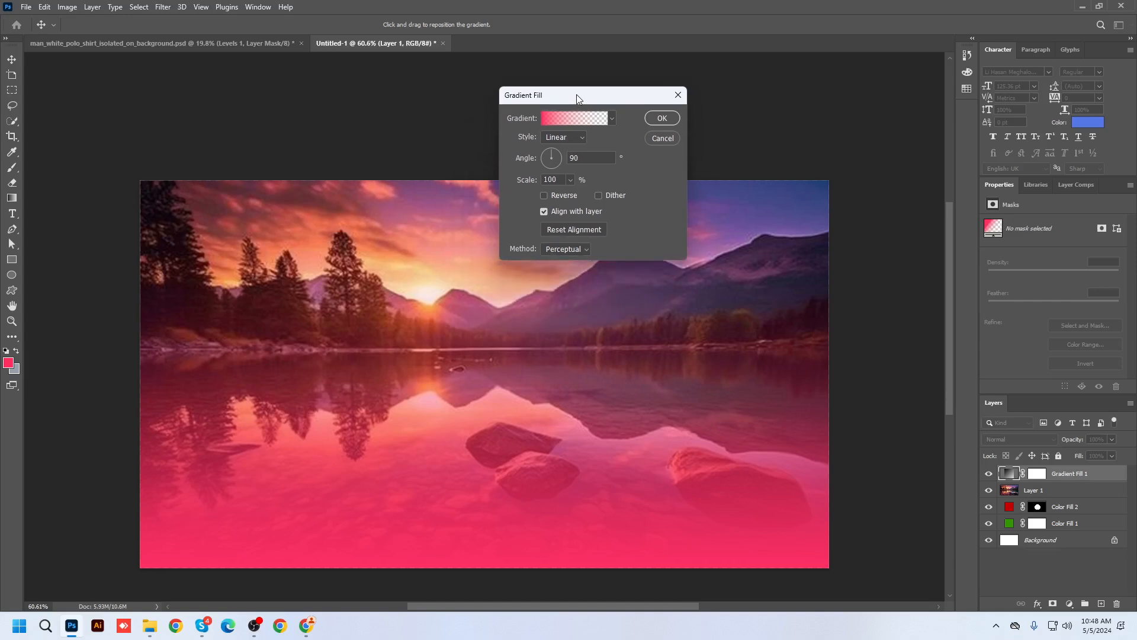
left_click(580, 121)
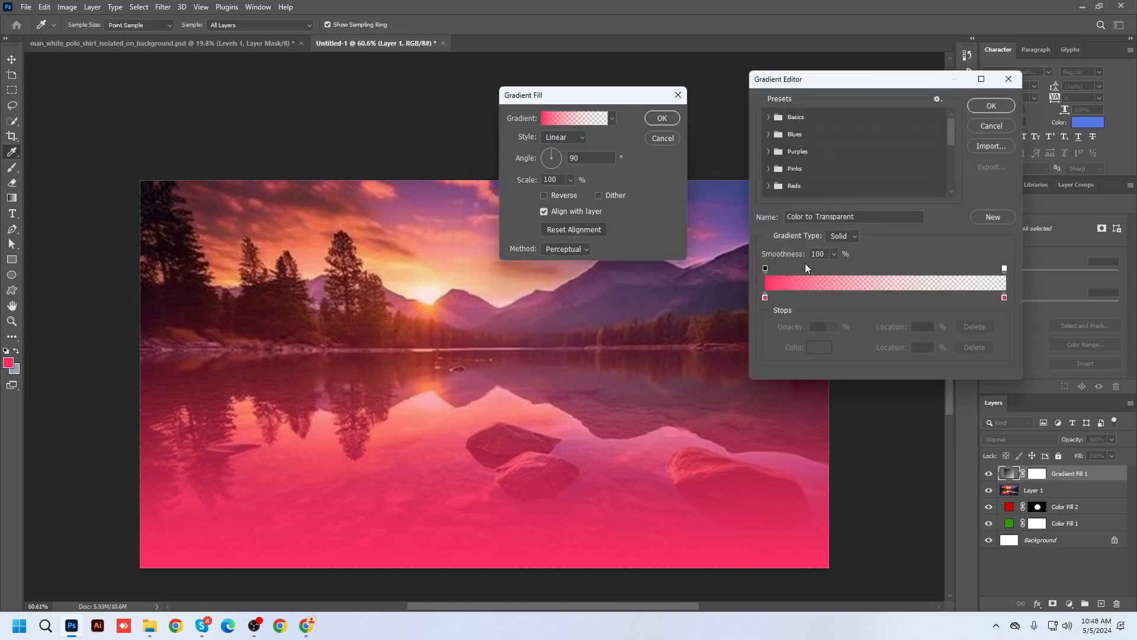
double_click(1004, 297)
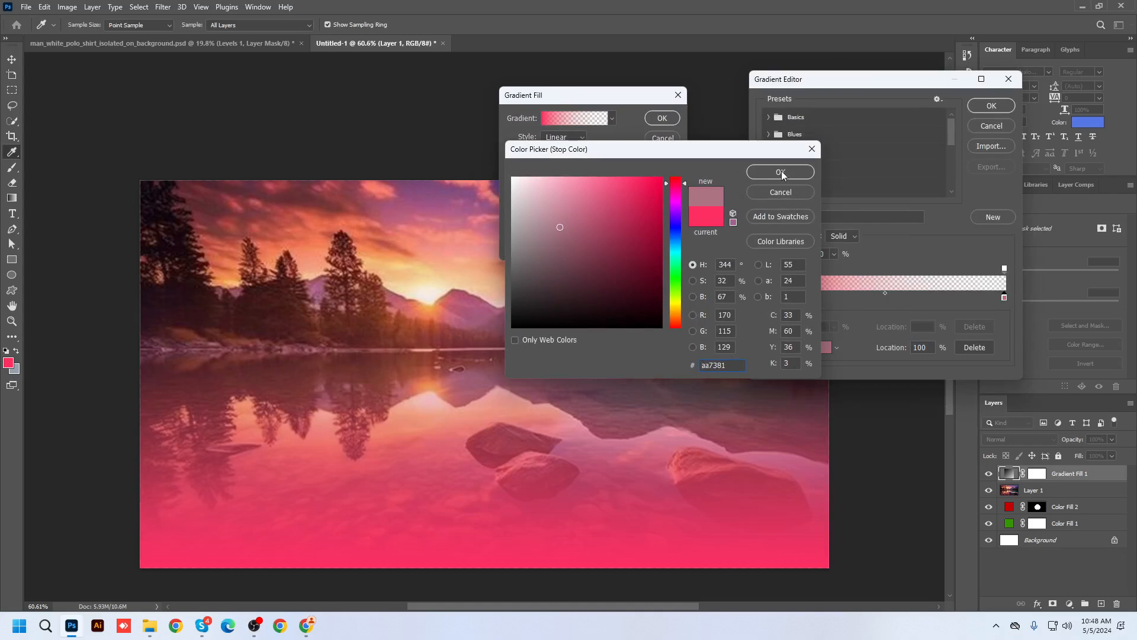
left_click(780, 172)
left_click(992, 106)
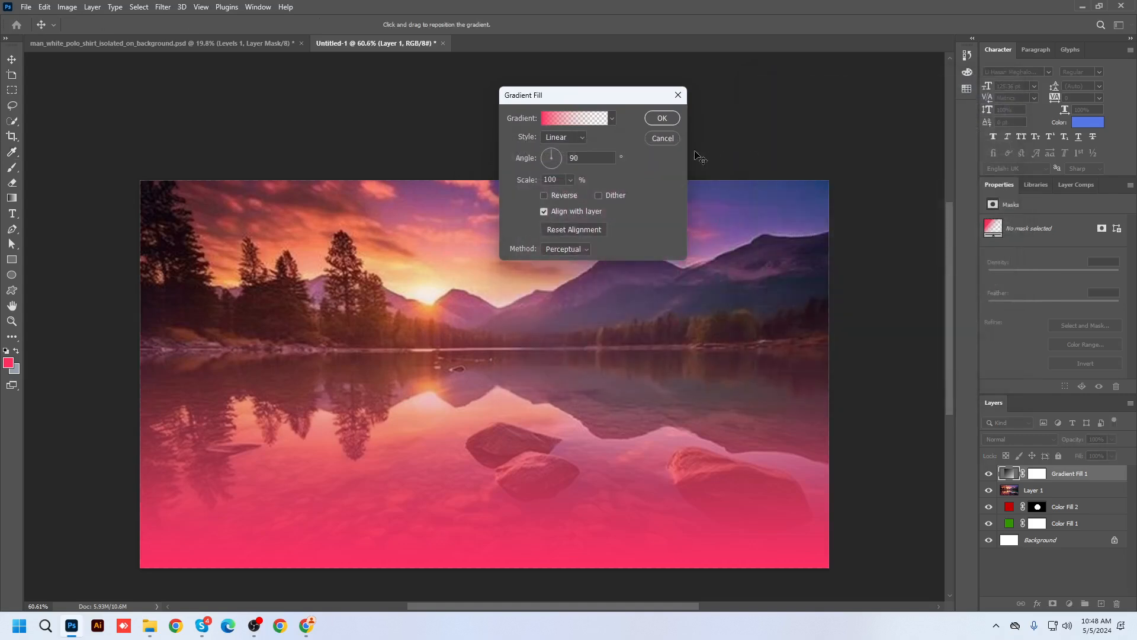
left_click(663, 138)
Add a pattern fill layer of green leaves at 100% scale above the lake image and invert its layer mask to black.
left_click(1070, 603)
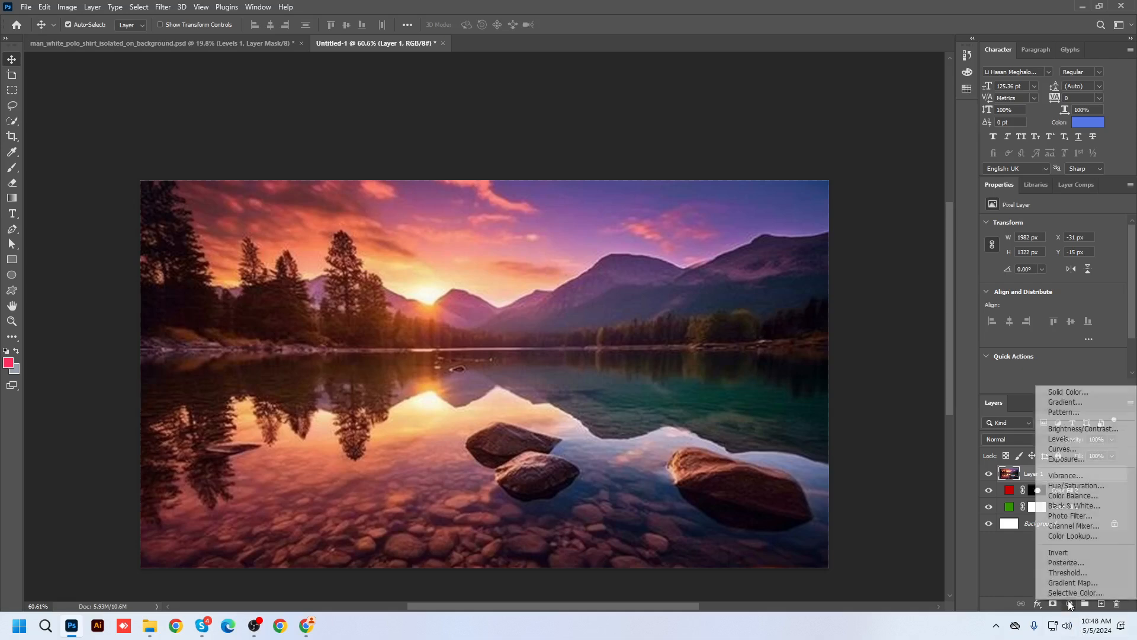
left_click(1063, 412)
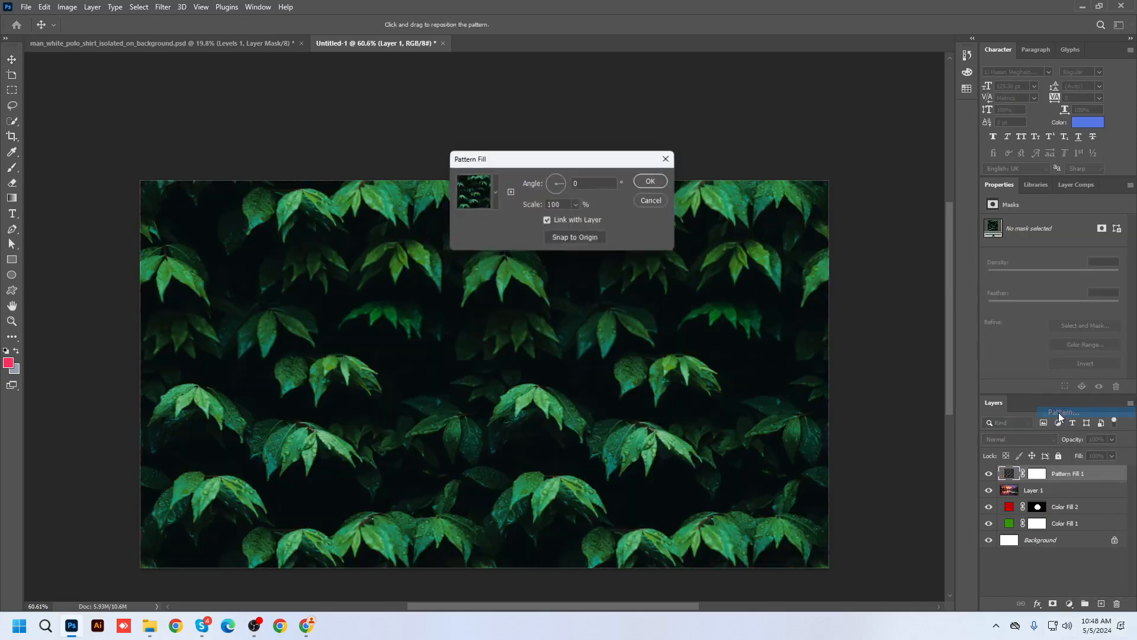
left_click(495, 193)
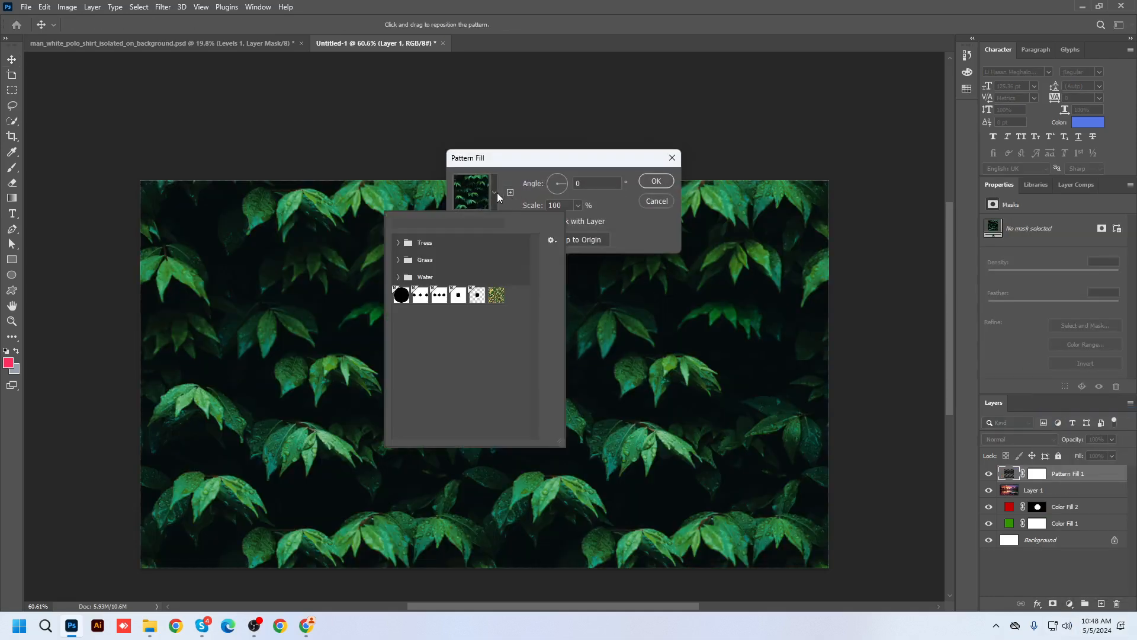
left_click(539, 163)
left_click(656, 180)
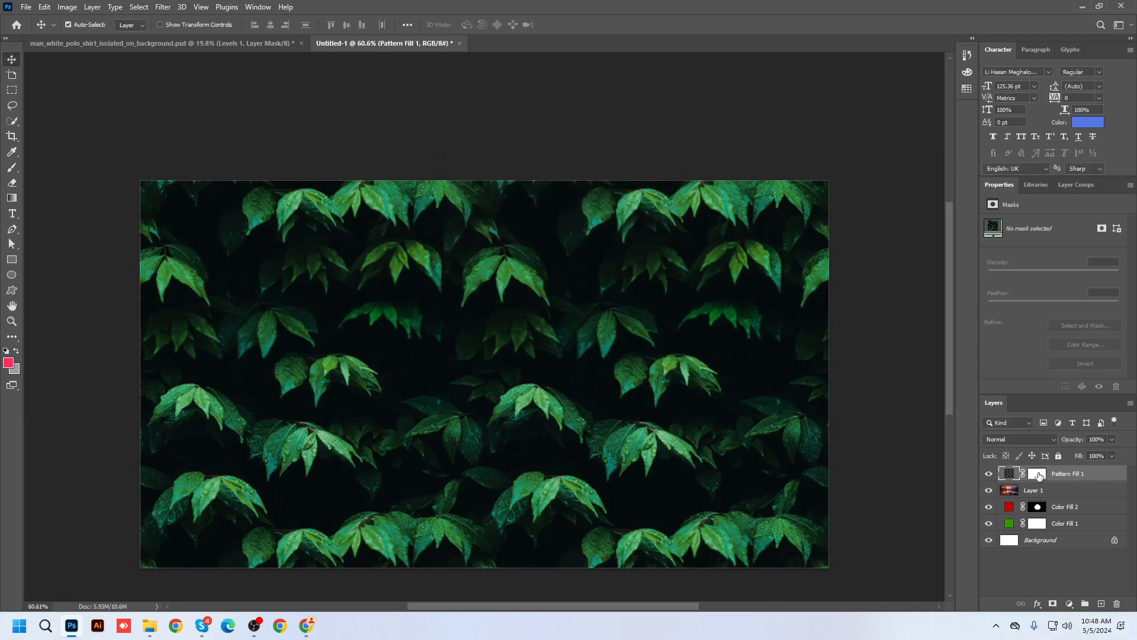
left_click(1037, 474)
key("ctrl+i")
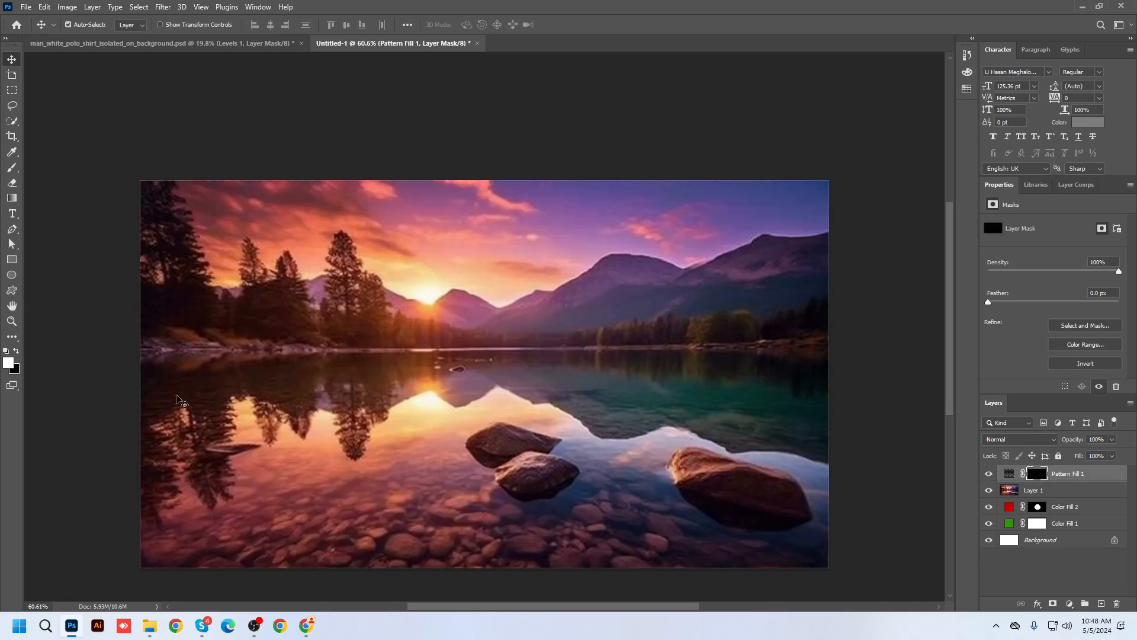
Brush white on the leaf pattern fill's mask over the dark water behind the rocks, and select the pattern fill layer itself.
left_click(9, 170)
left_click_drag(518, 406, 702, 362)
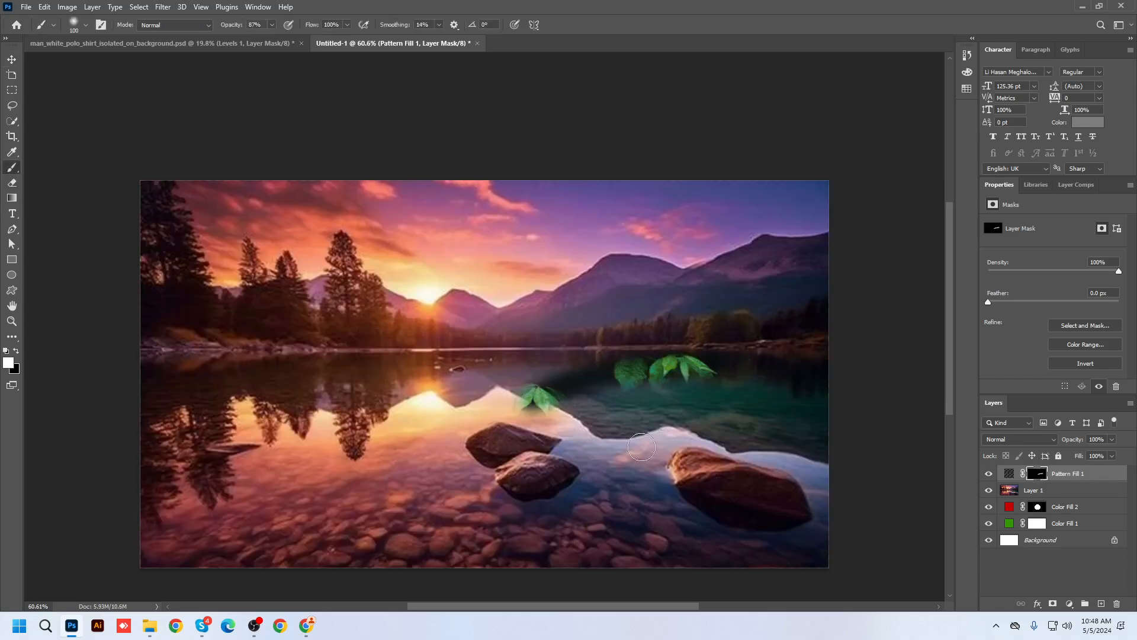
mouse_move(639, 447)
left_mouse_down()
mouse_move(787, 390)
mouse_move(648, 443)
mouse_move(727, 416)
left_mouse_up()
mouse_move(638, 389)
left_mouse_down()
mouse_move(719, 410)
mouse_move(592, 409)
mouse_move(682, 428)
mouse_move(561, 399)
mouse_move(616, 440)
mouse_move(570, 388)
mouse_move(622, 402)
mouse_move(715, 392)
mouse_move(715, 370)
mouse_move(726, 368)
mouse_move(774, 397)
mouse_move(745, 401)
mouse_move(789, 424)
mouse_move(701, 421)
mouse_move(934, 452)
left_mouse_up()
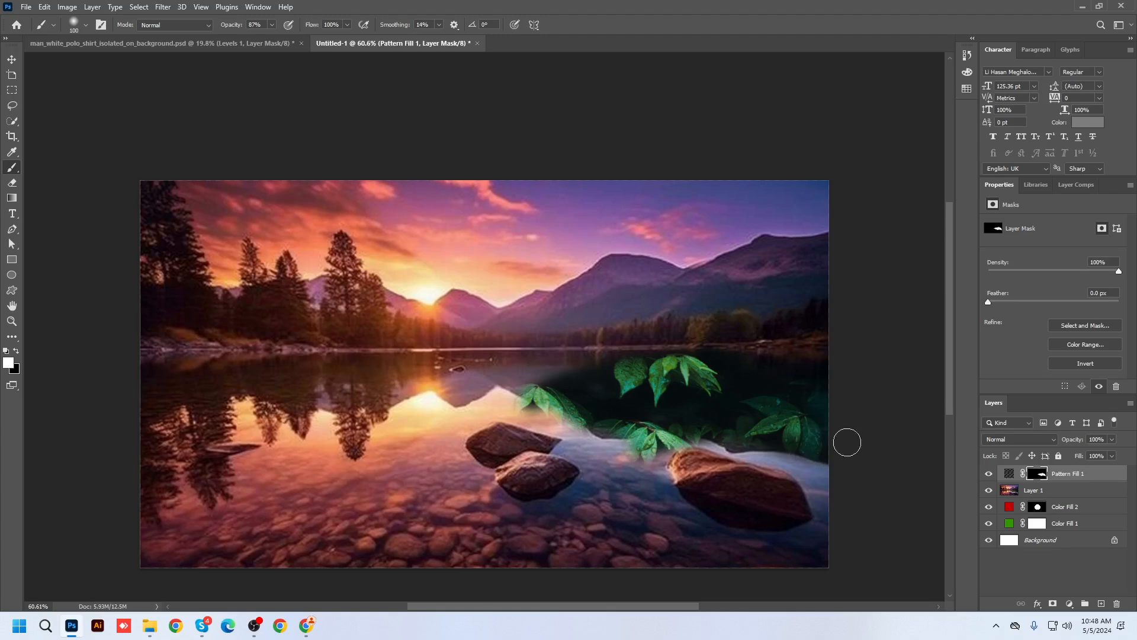
left_click(11, 60)
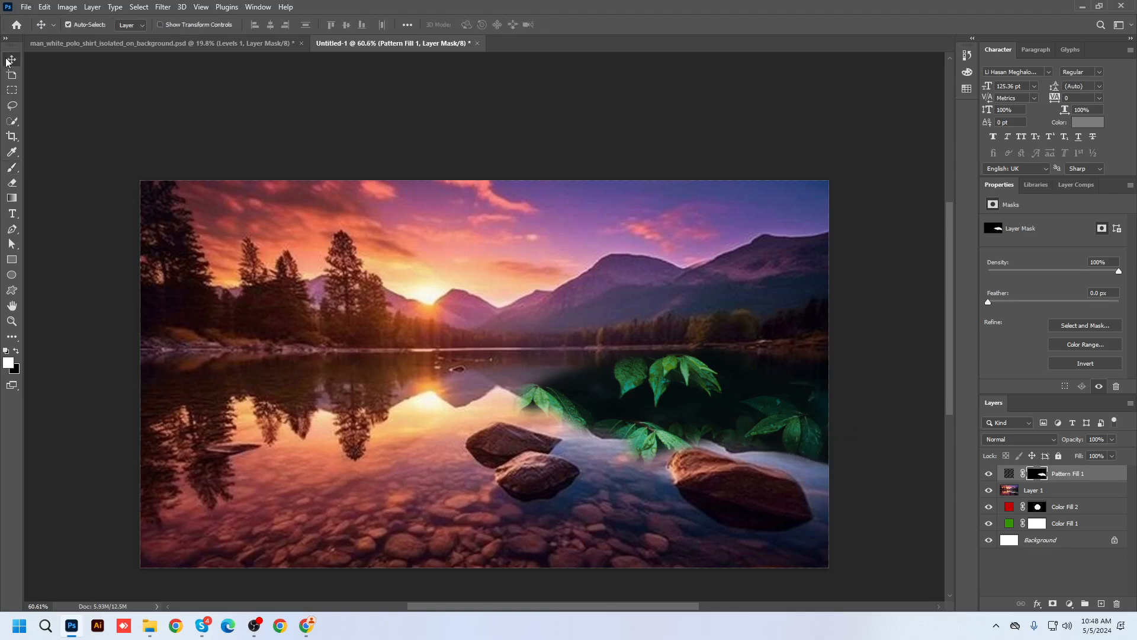
left_click(1073, 474)
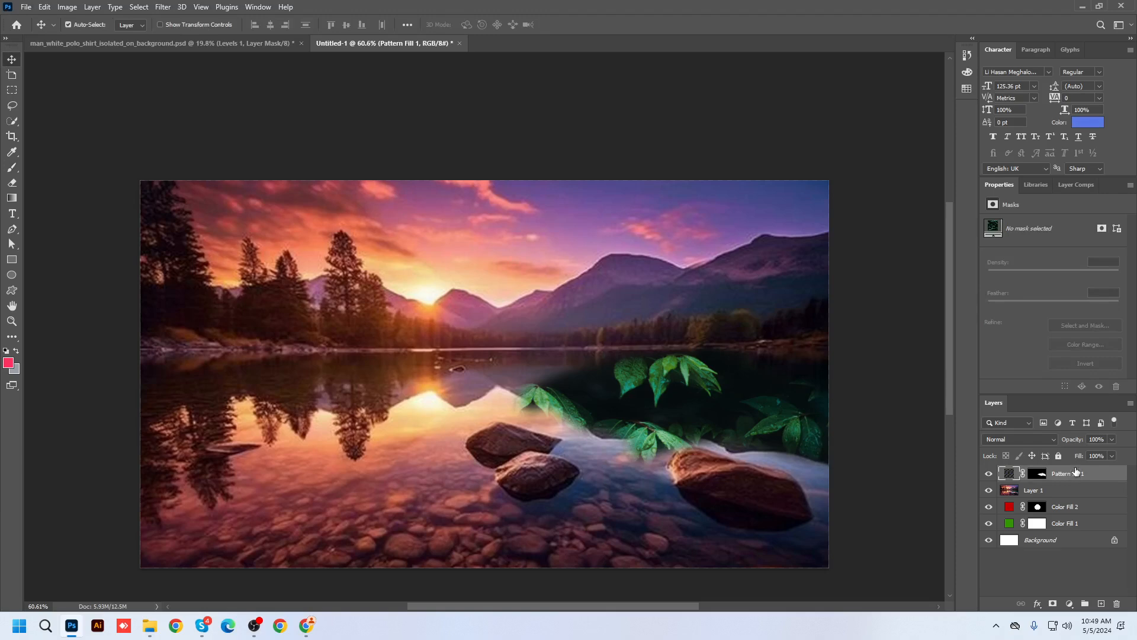
Delete the pattern fill layer and the sunset photo layer, and close both open documents without saving changes.
key("Delete")
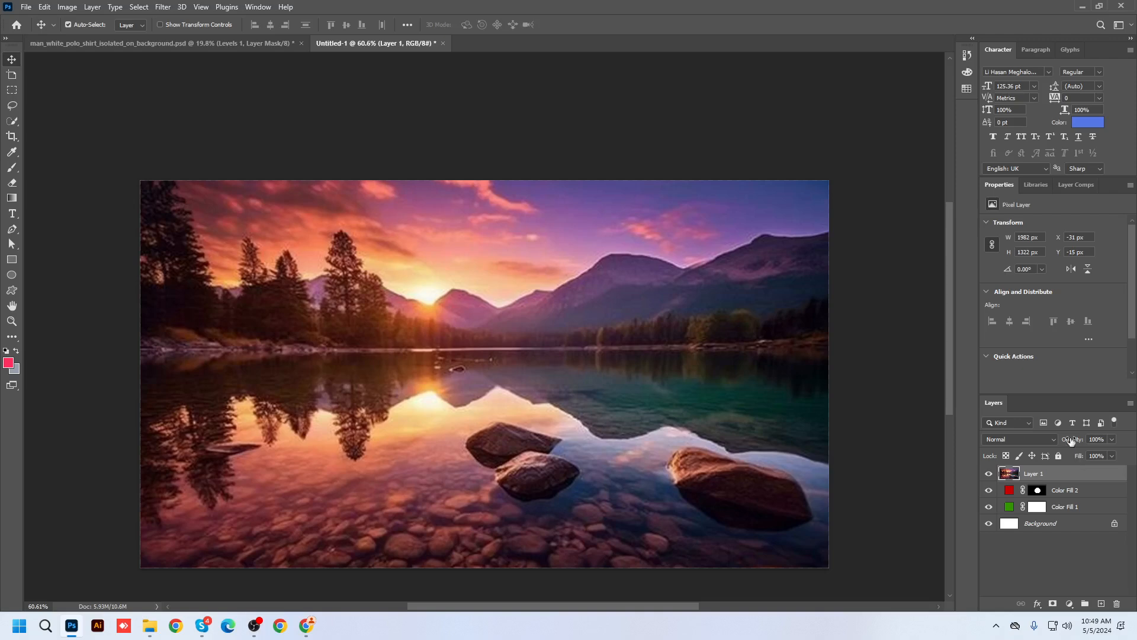
key("Delete")
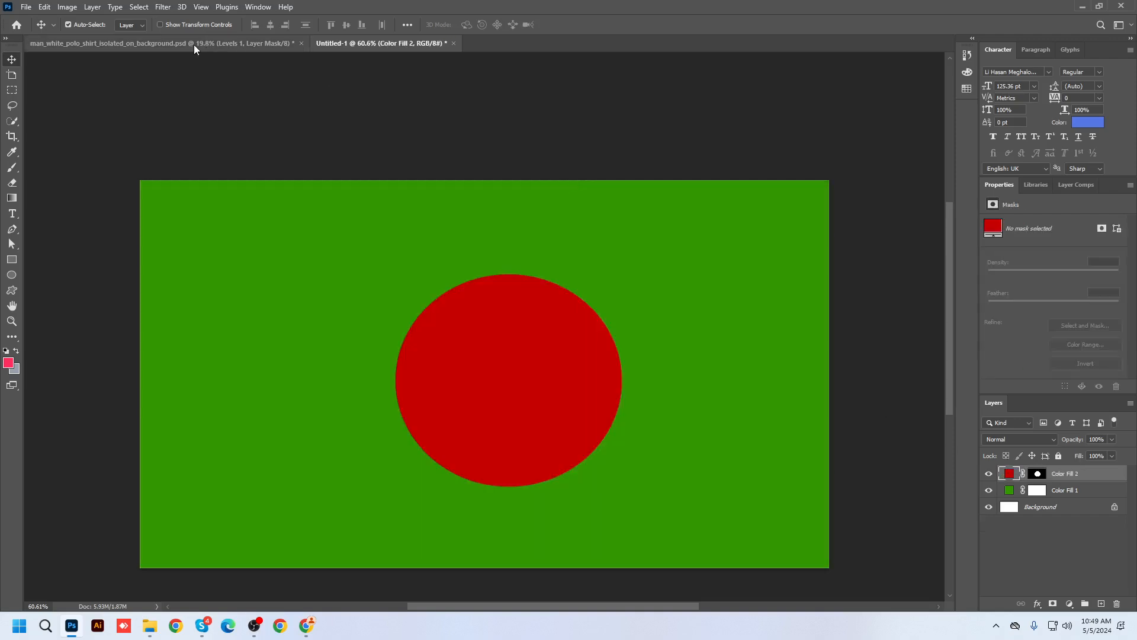
left_click(194, 45)
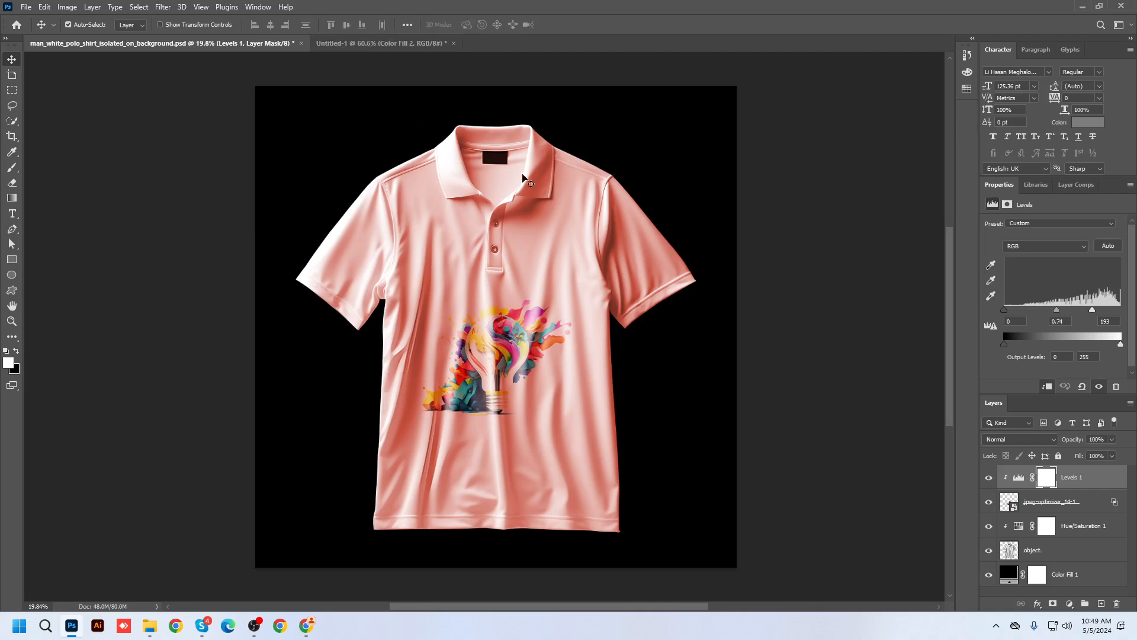
left_click(301, 43)
left_click(560, 234)
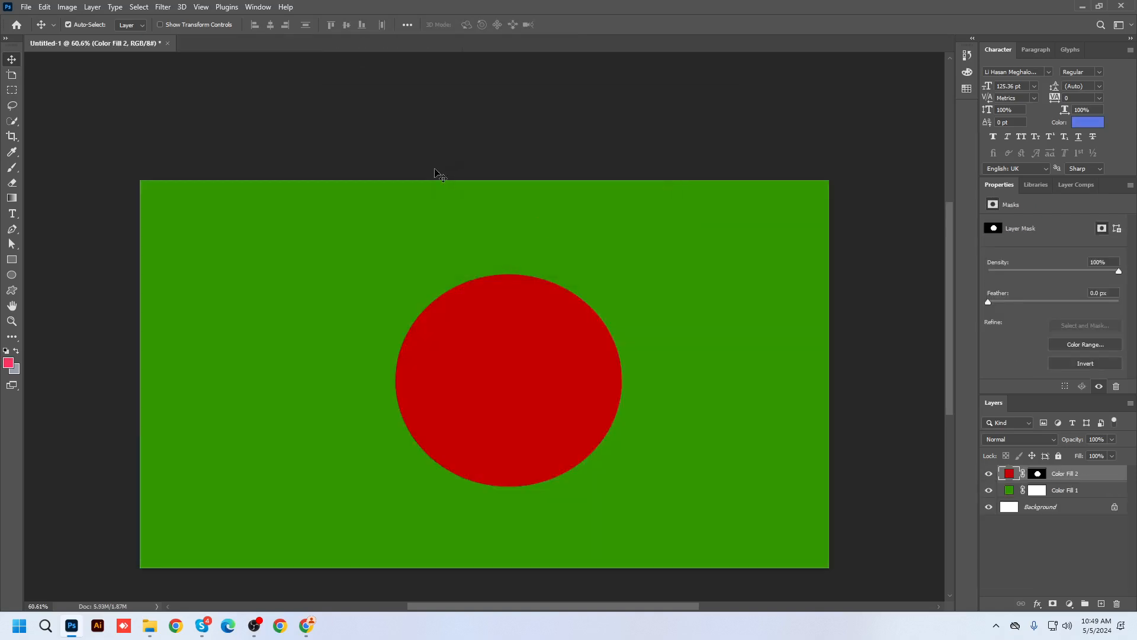
left_click(168, 44)
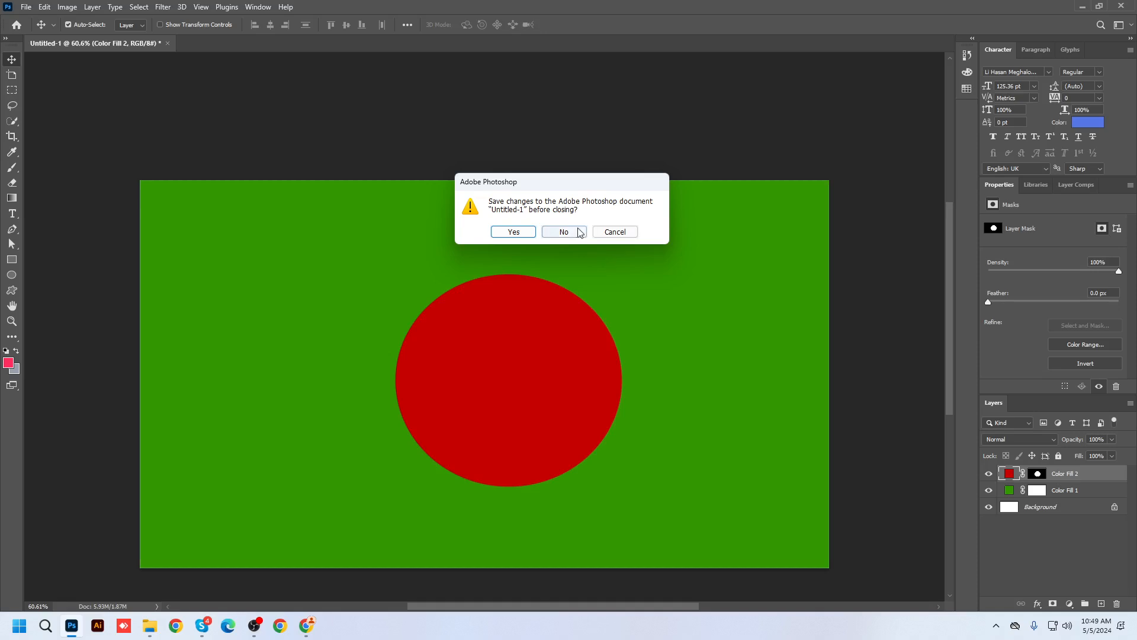
left_click(563, 232)
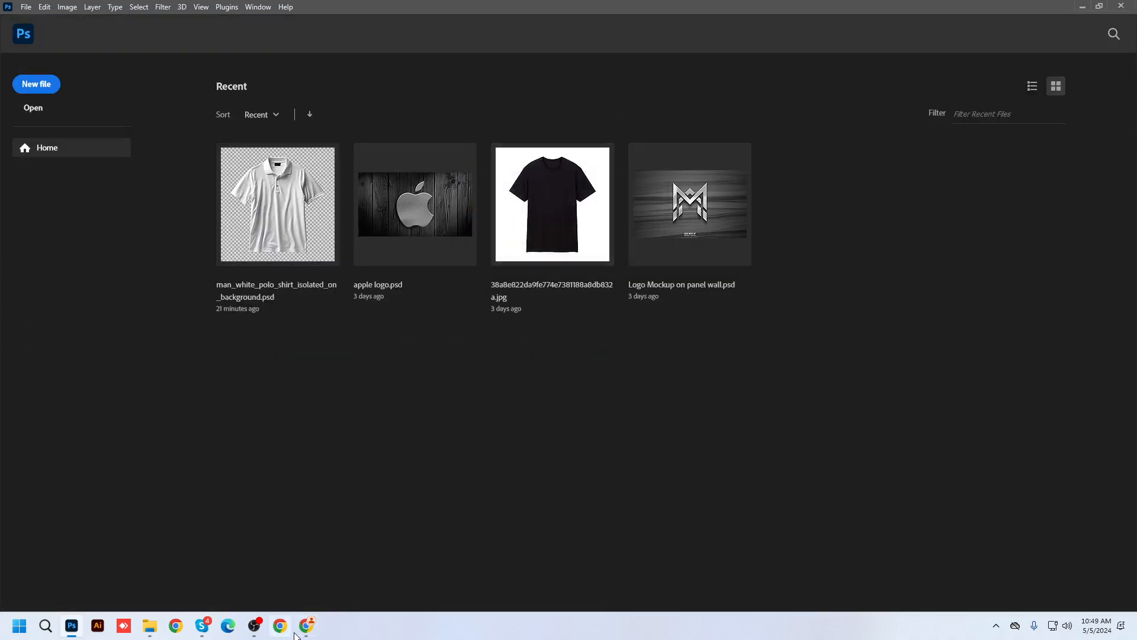
mouse_move(309, 632)
left_click(255, 625)
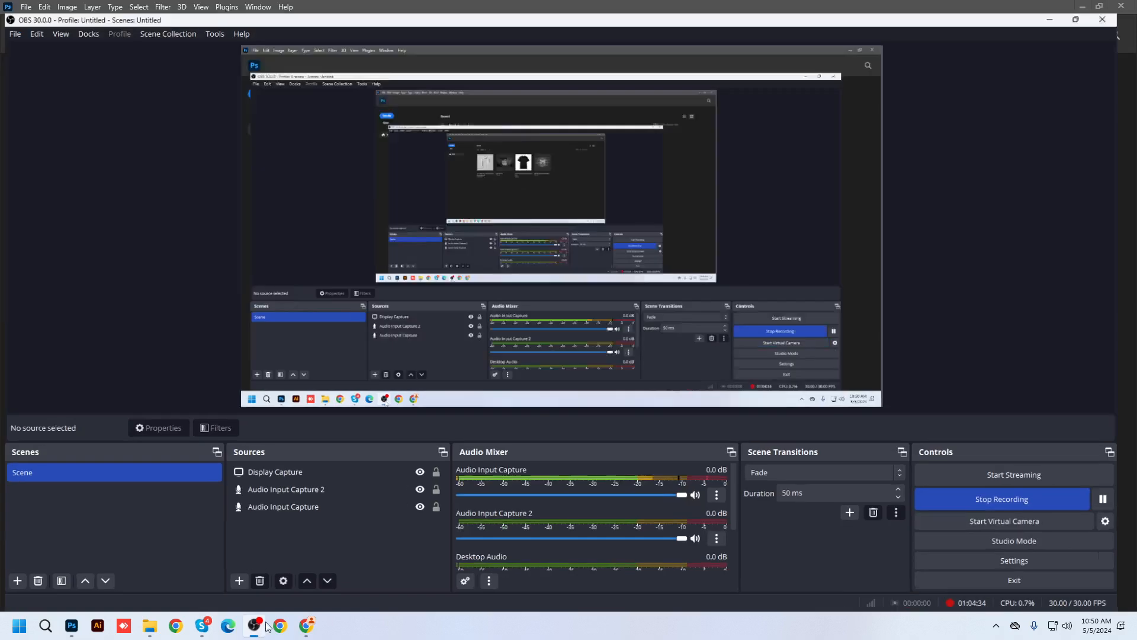
left_click(1123, 496)
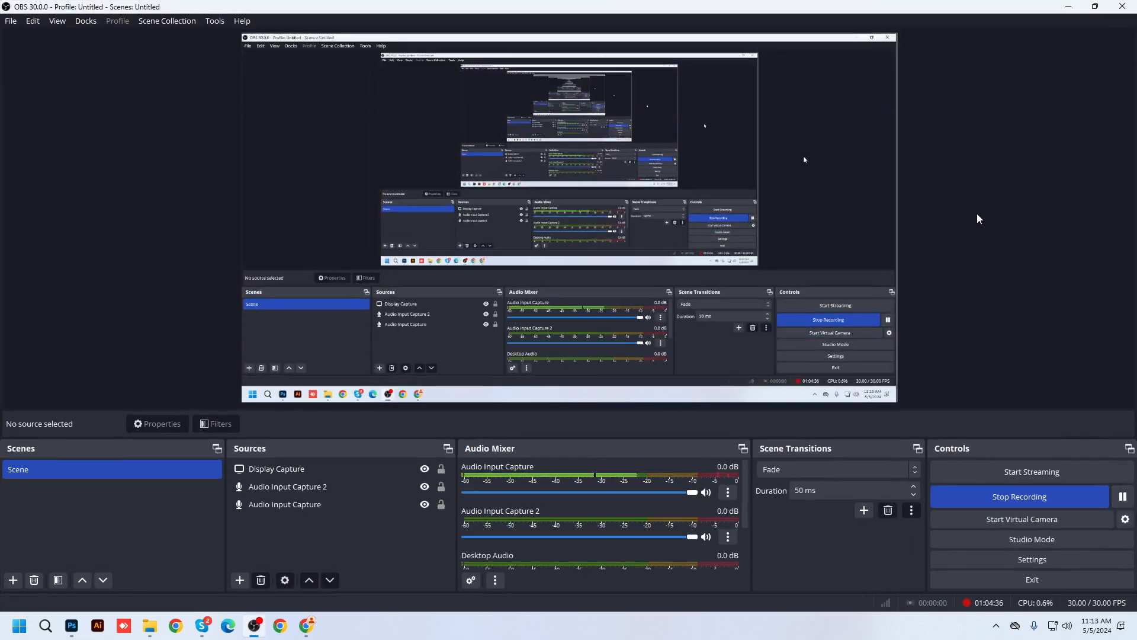
left_click(1070, 7)
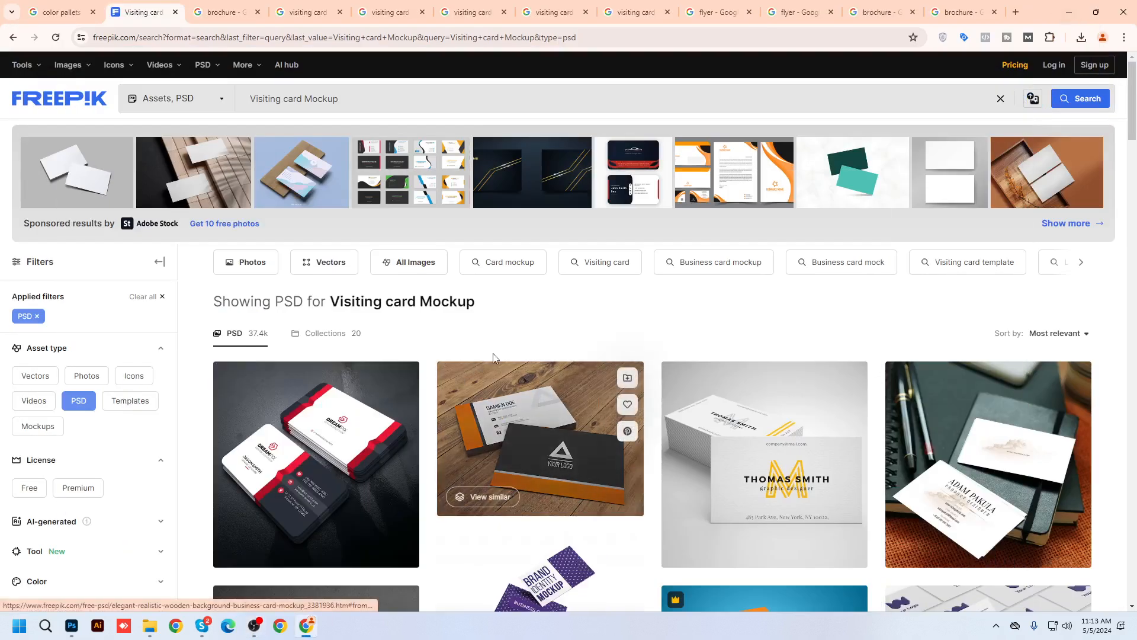
Browse the Freepik visiting card mockups and open the red-and-dark card mockup and the black notebook card mockup in new tabs.
scroll(474, 506, "down", 5)
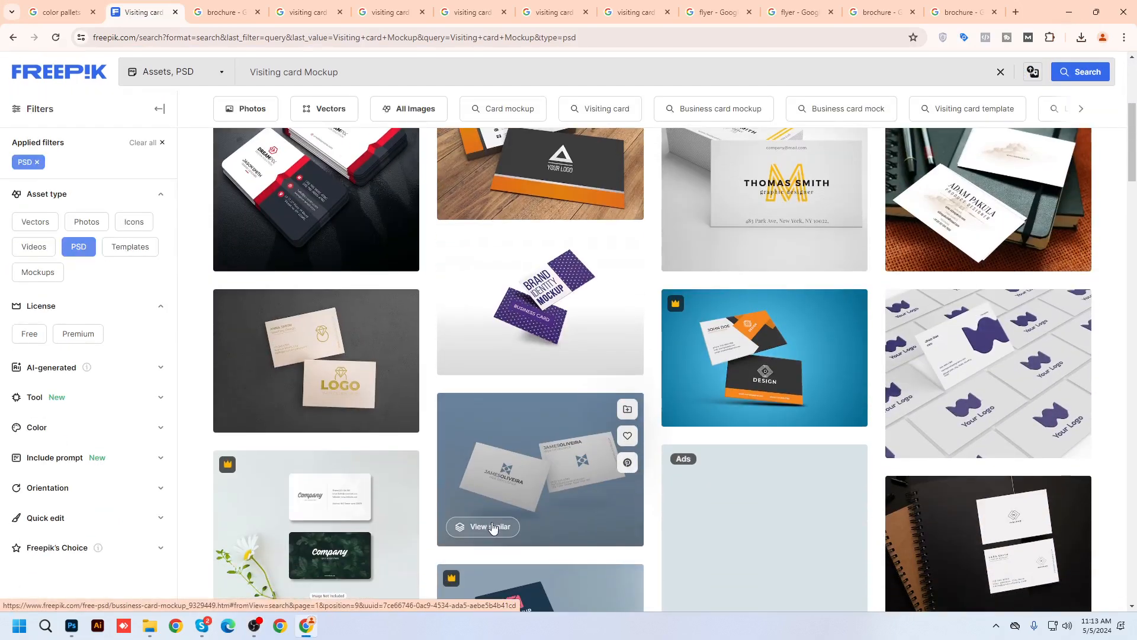
scroll(551, 460, "up", 3)
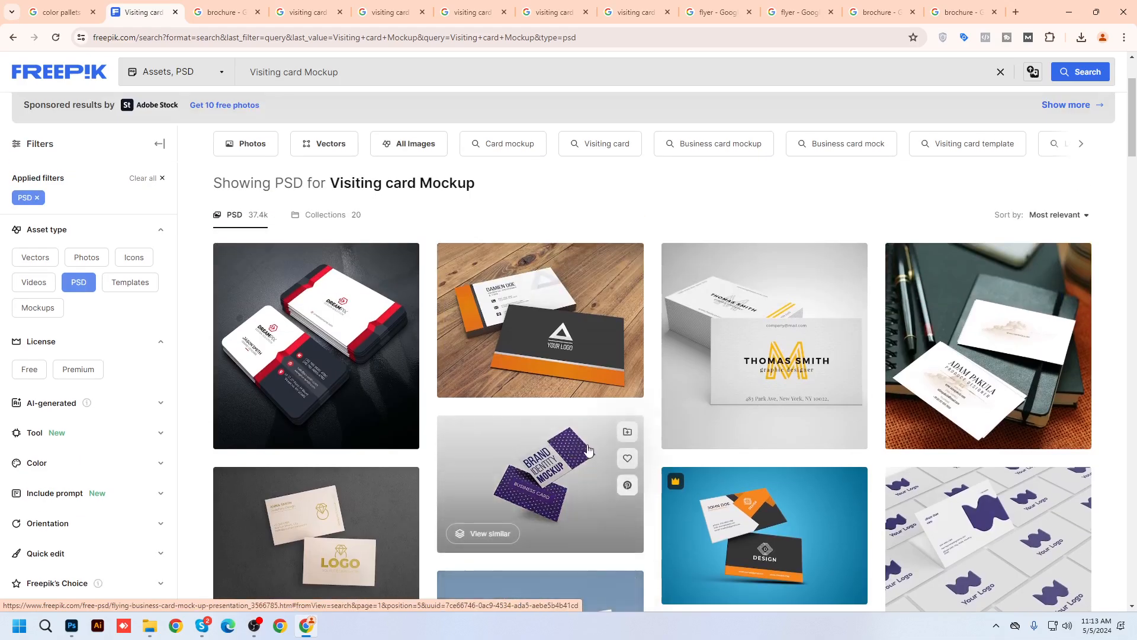
scroll(593, 453, "down", 1)
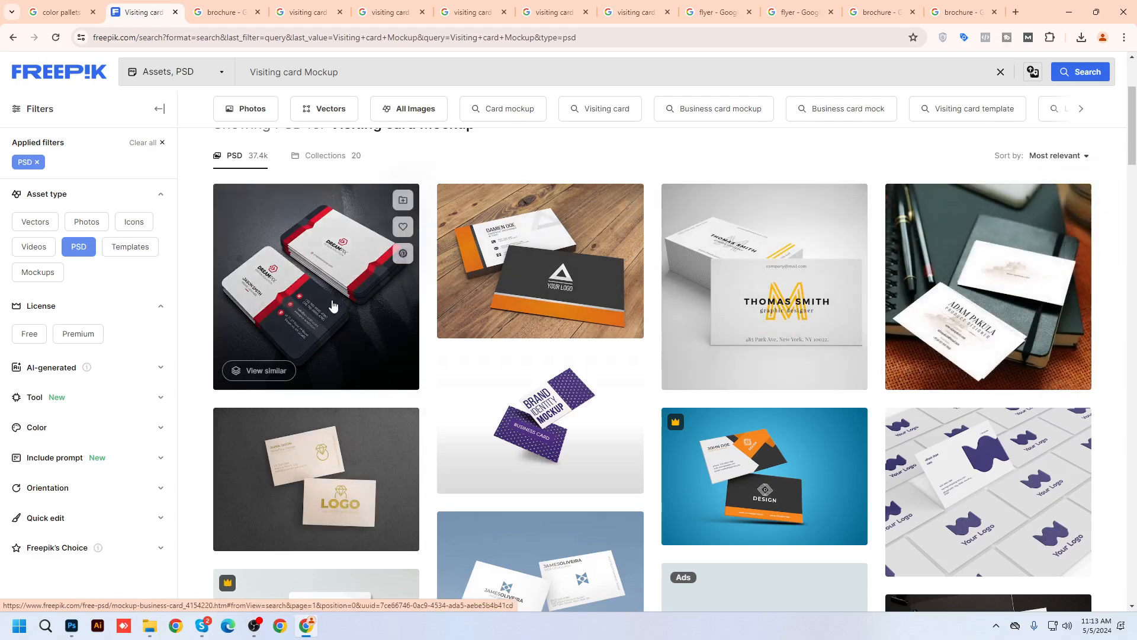
middle_click(332, 266)
middle_click(981, 265)
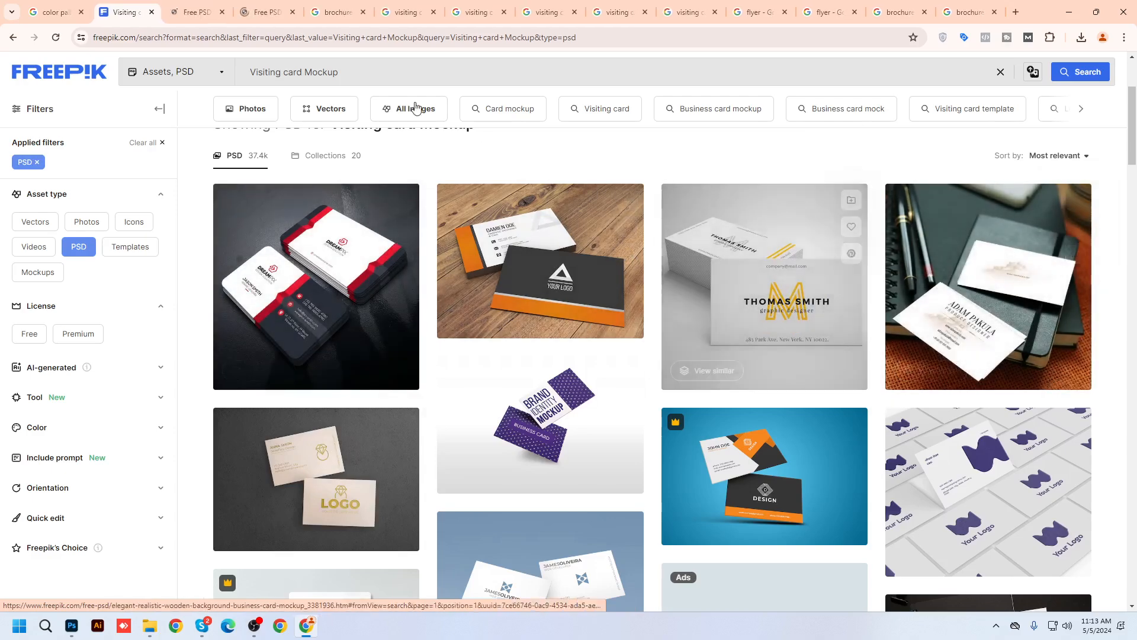
Download the red, white and dark business card mockup from its Freepik page as a zip file.
left_click(188, 3)
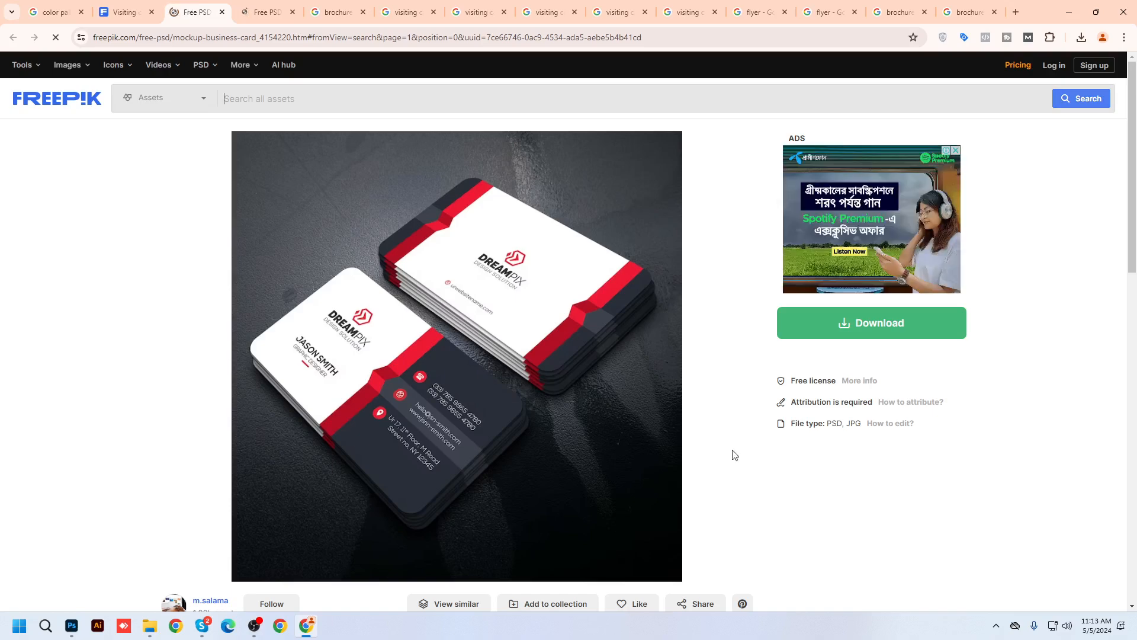
left_click(877, 339)
left_click(853, 472)
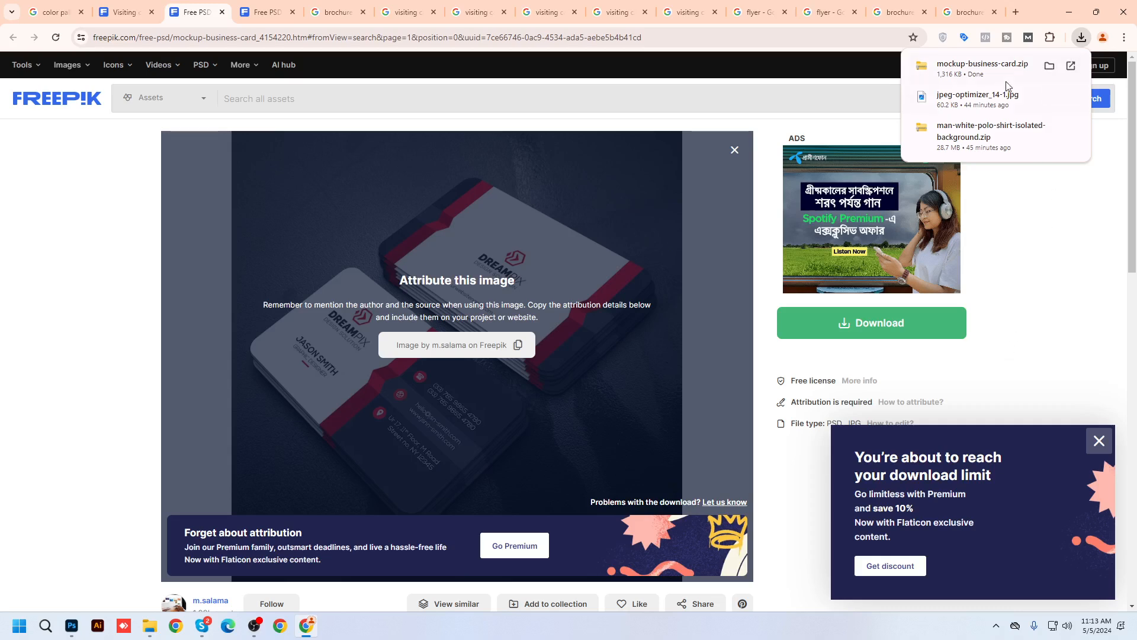
mouse_move(1005, 66)
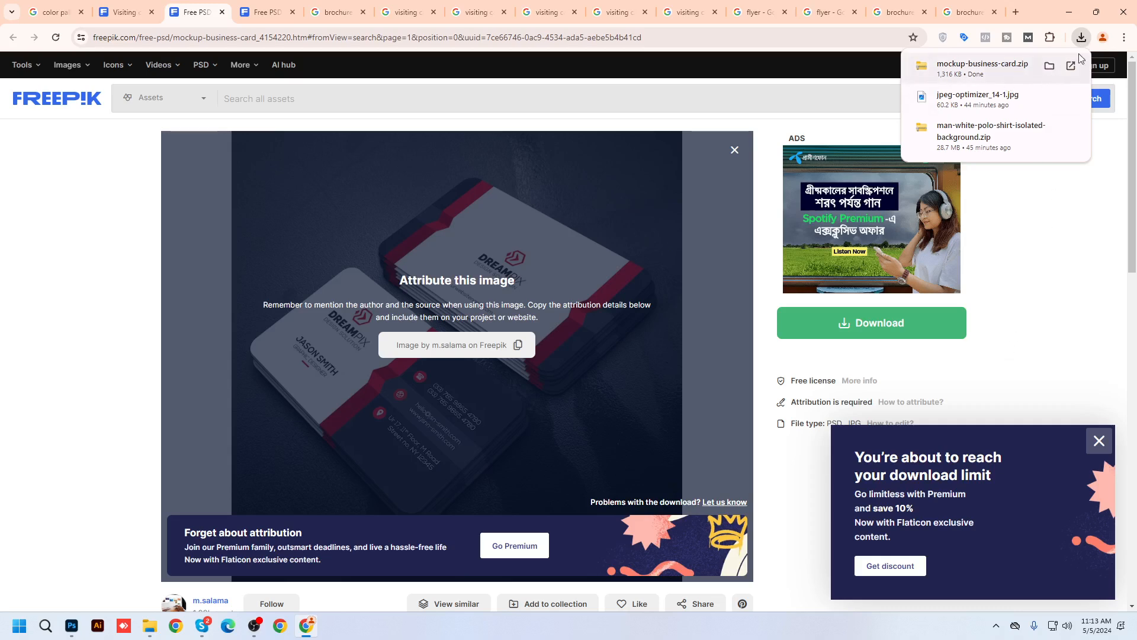
Try to download the black notebook business card mockup, close its tab, and dismiss the discount pop-up on the remaining mockup page.
key("ctrl+Tab")
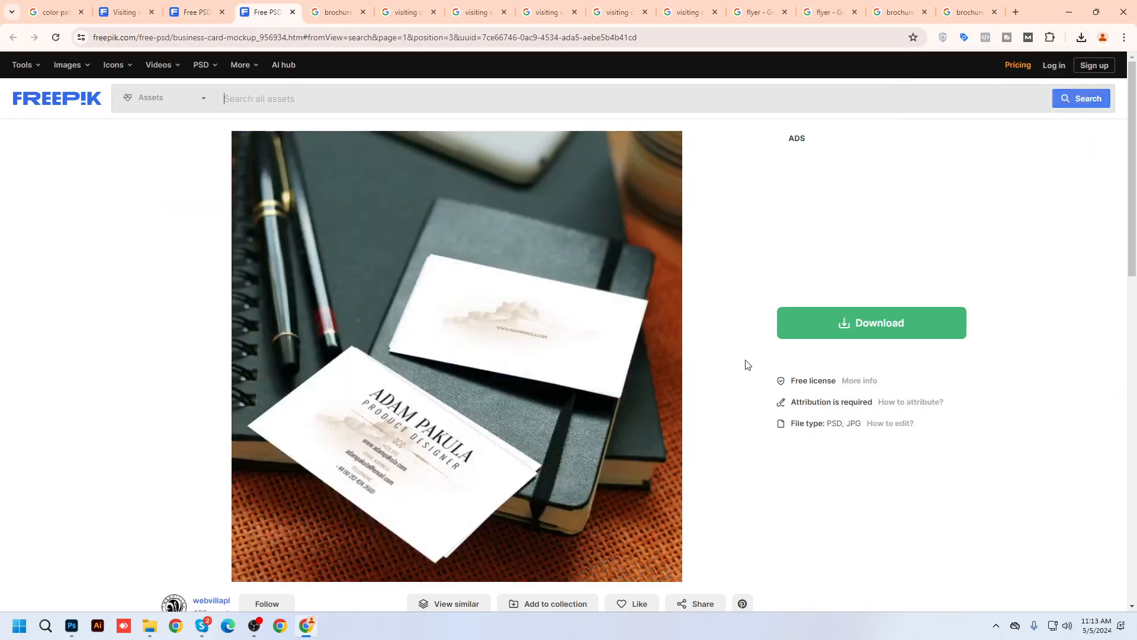
left_click(859, 329)
left_click(876, 483)
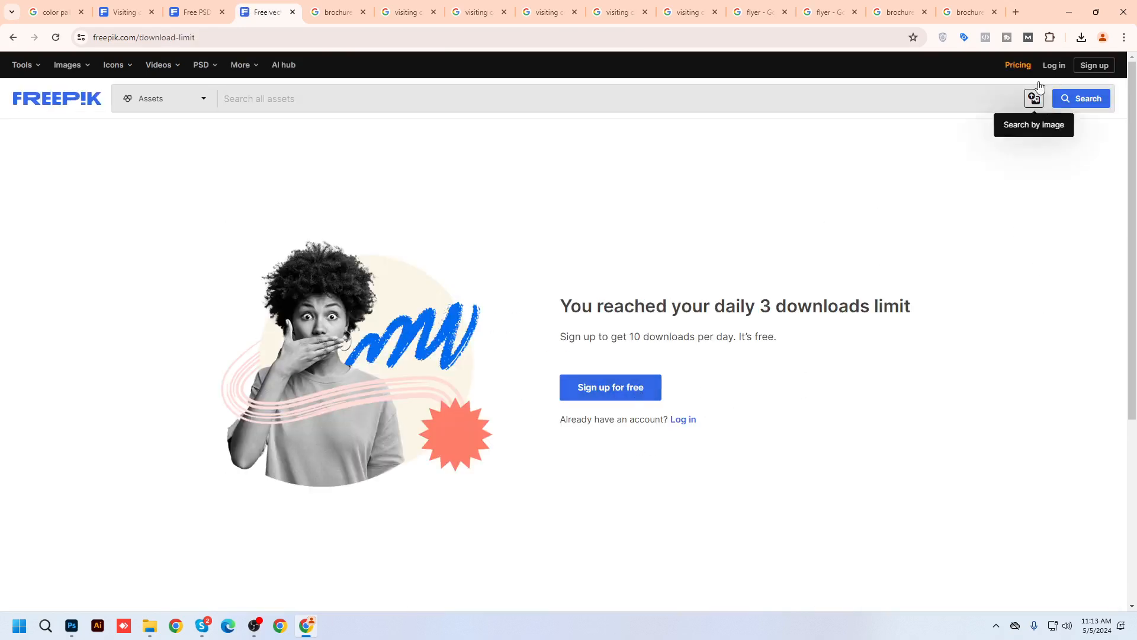
left_click(1053, 65)
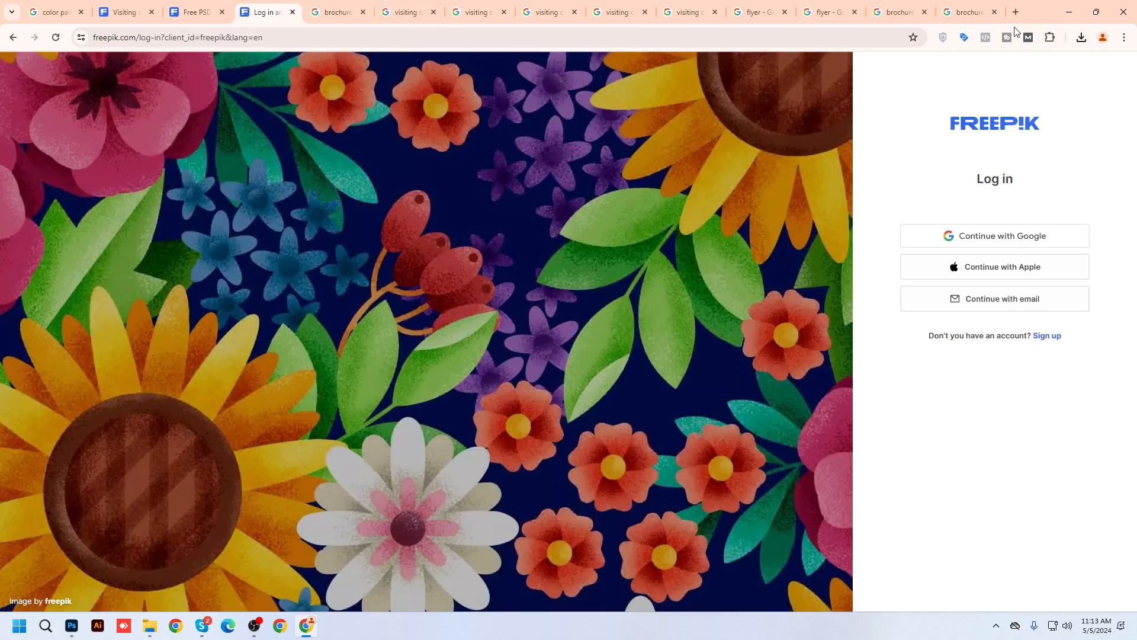
middle_click(267, 16)
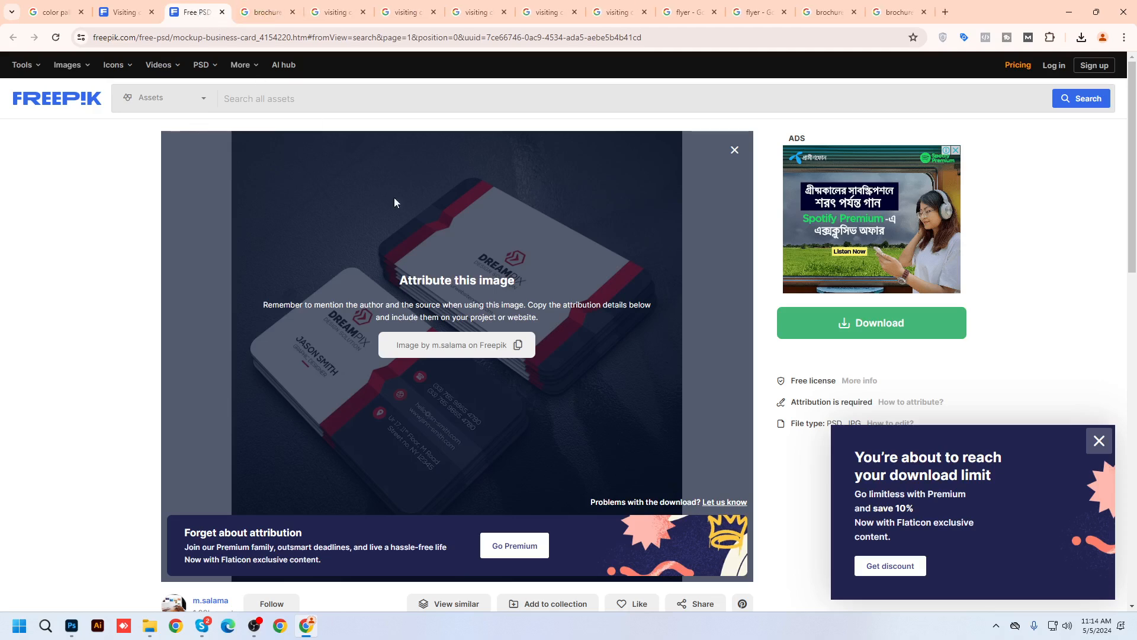
left_click(1101, 439)
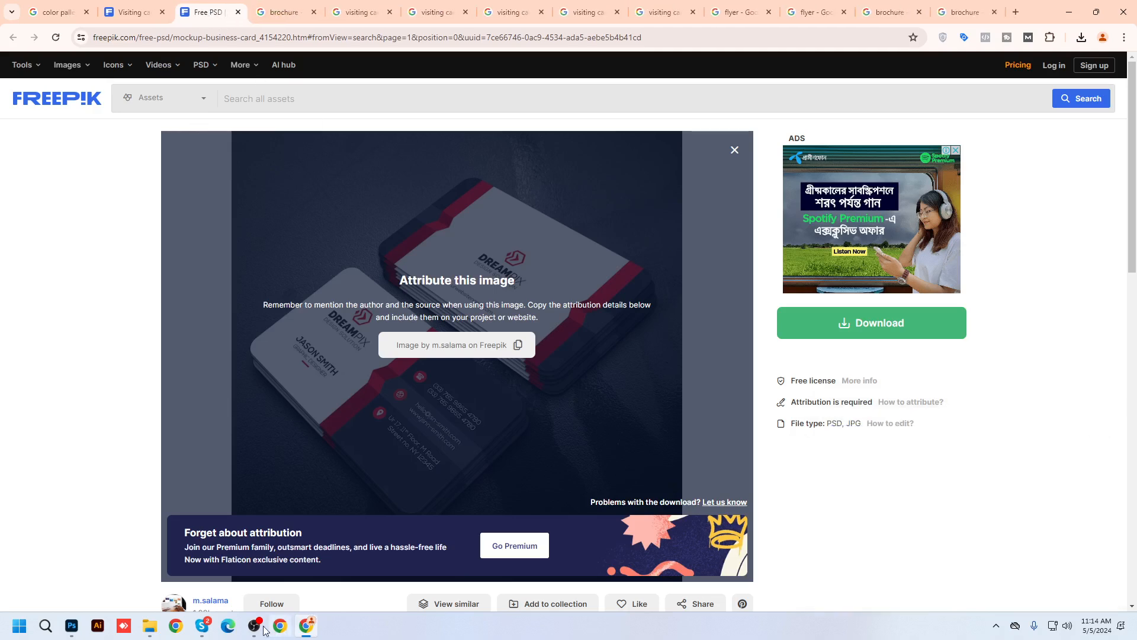
Close the polo shirt folder window in File Explorer and open 1215.psd from mockup-business-card.zip in Downloads in Photoshop.
left_click(142, 631)
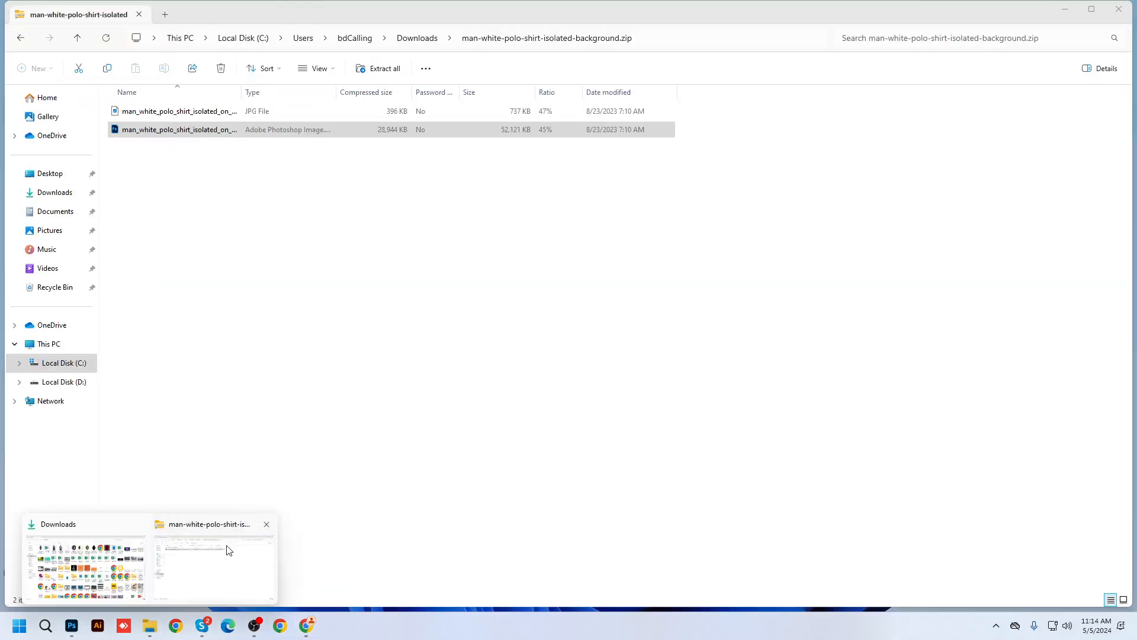
left_click(264, 523)
left_click(163, 552)
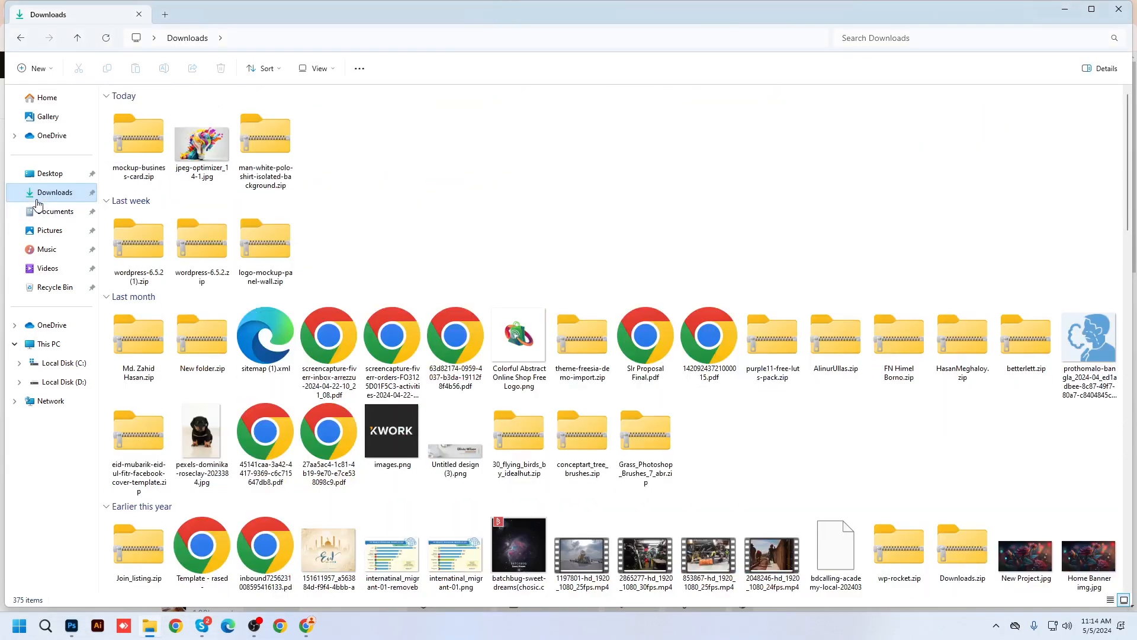
double_click(134, 144)
double_click(134, 130)
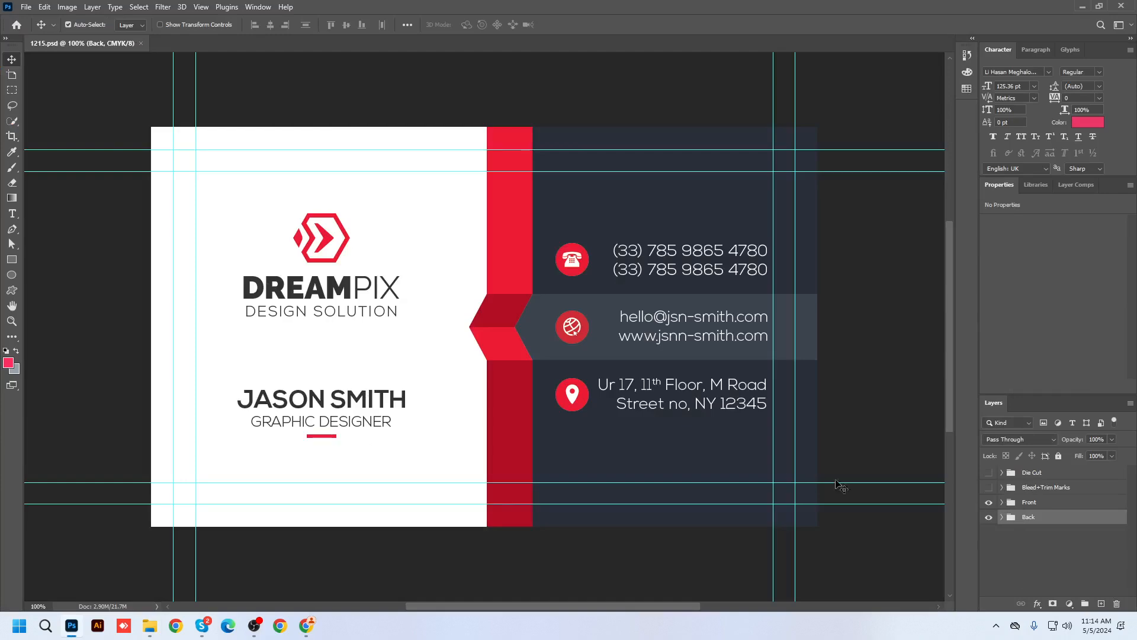
Inspect the business card layout and the Front group's contents and visibility.
scroll(687, 465, "down", 3)
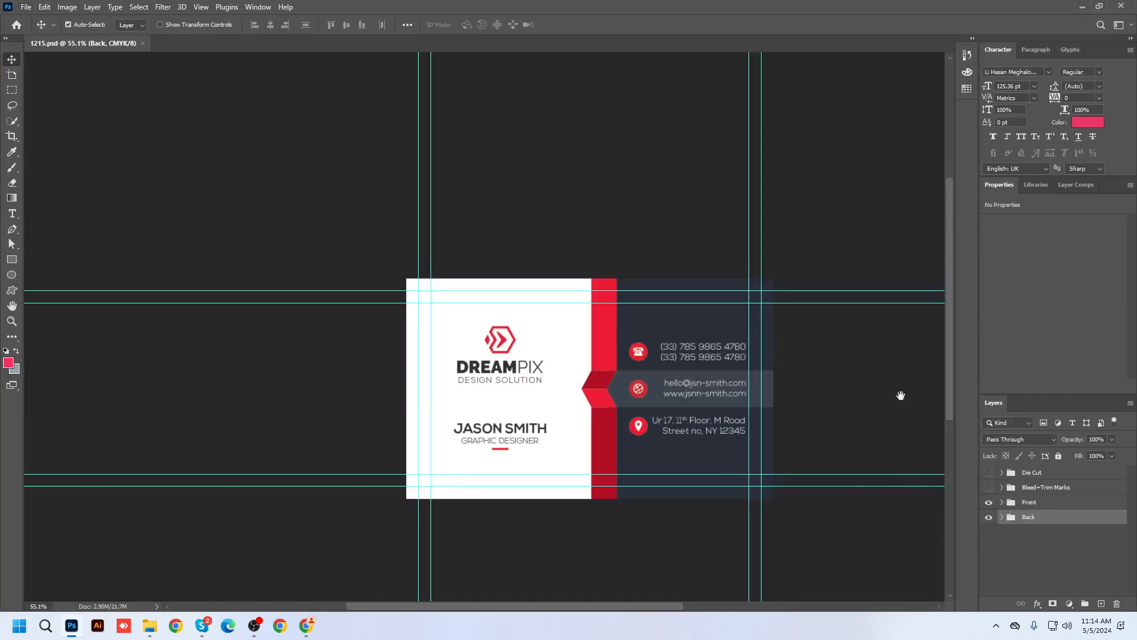
left_click_drag(890, 362, 820, 324)
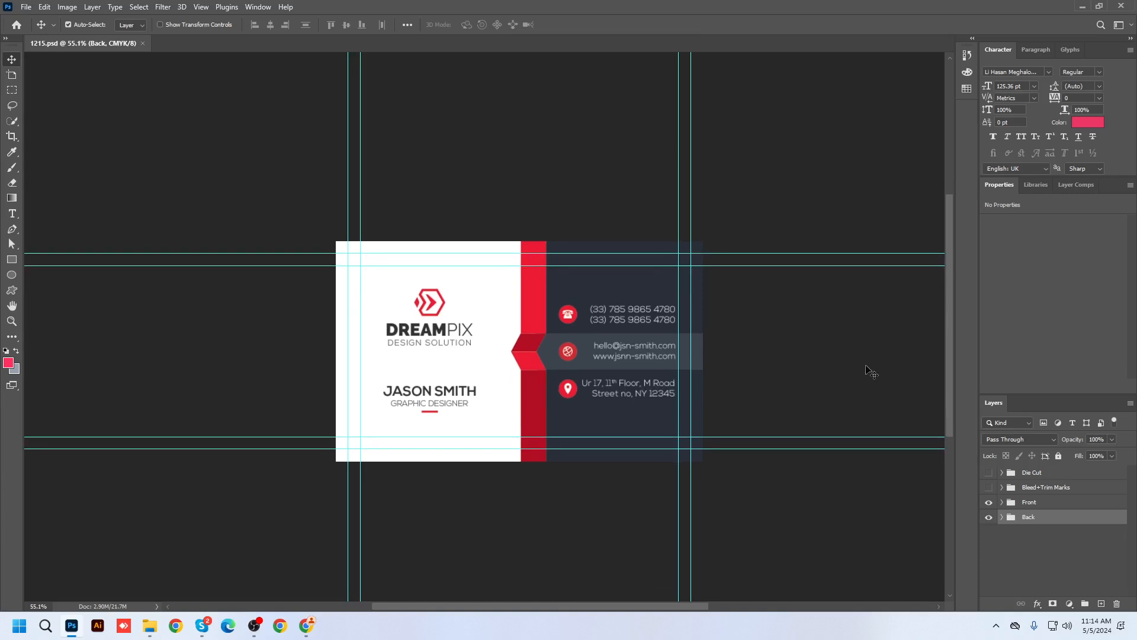
left_click(1001, 503)
left_click(1001, 504)
left_click(988, 503)
left_click(988, 502)
Check what the Die Cut and Bleed+Trim Marks groups display over the card, leaving both hidden.
left_click(987, 472)
left_click(988, 473)
left_click(987, 473)
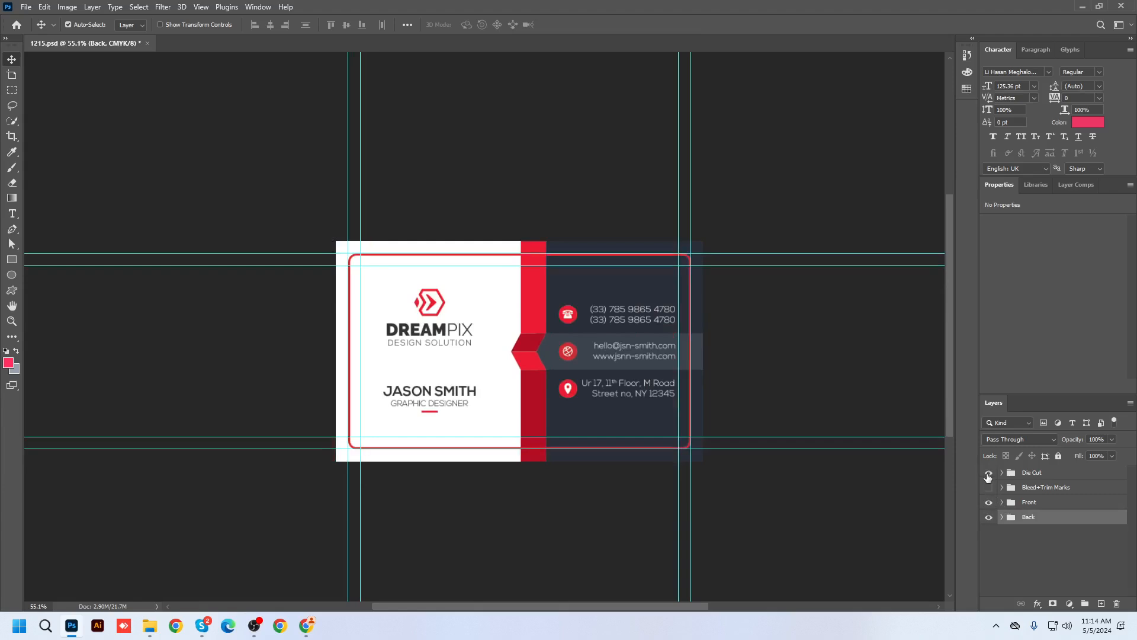
left_click(989, 487)
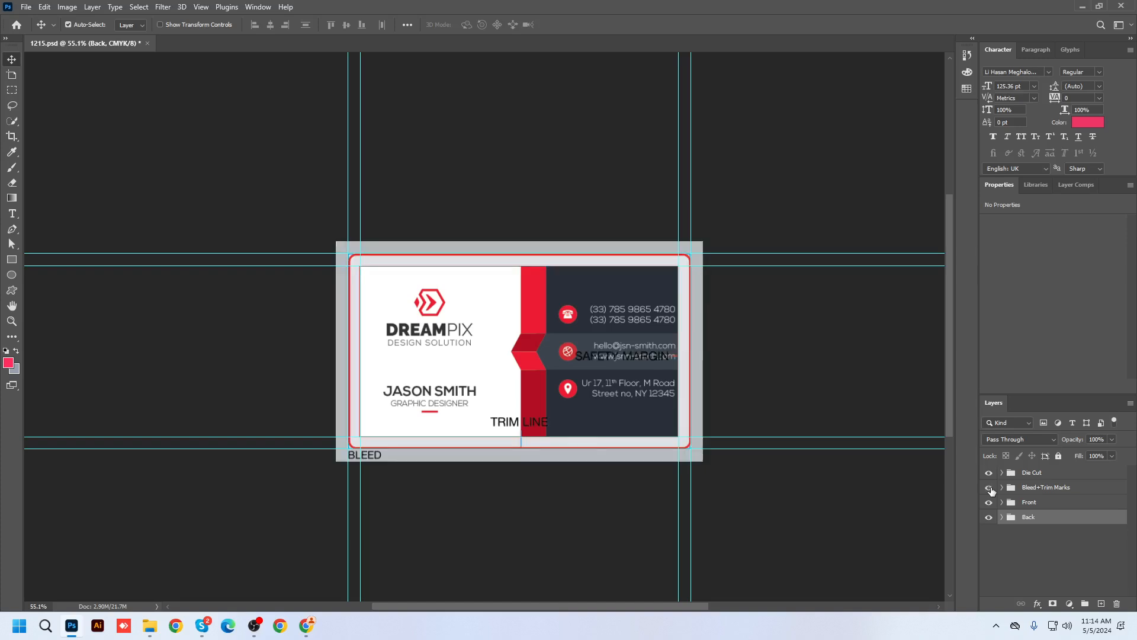
left_click(988, 488)
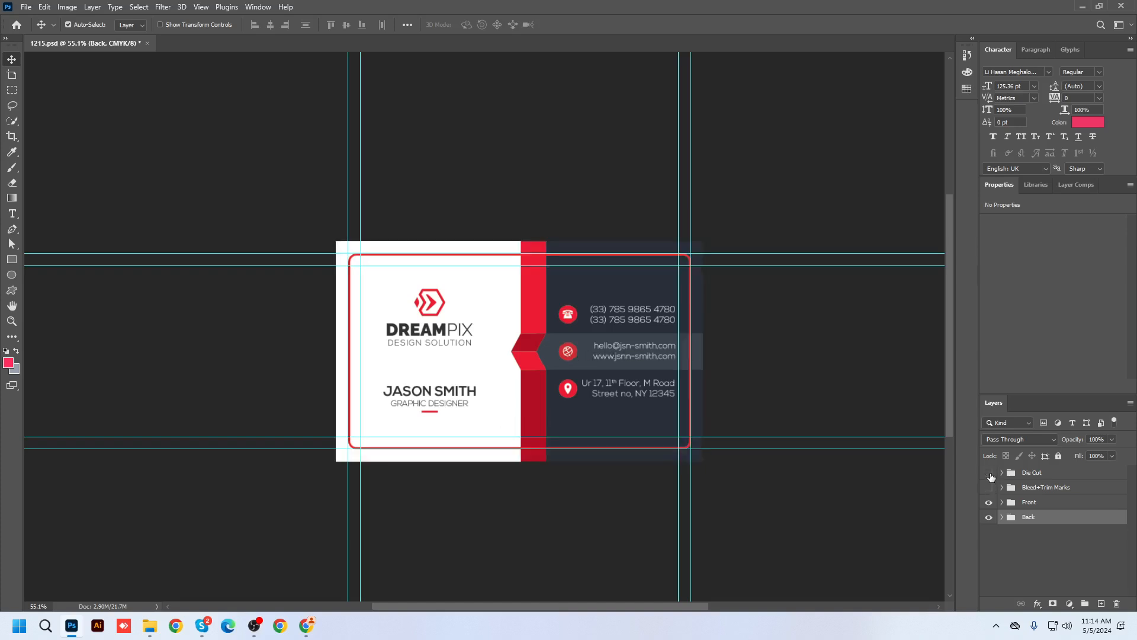
left_click(989, 474)
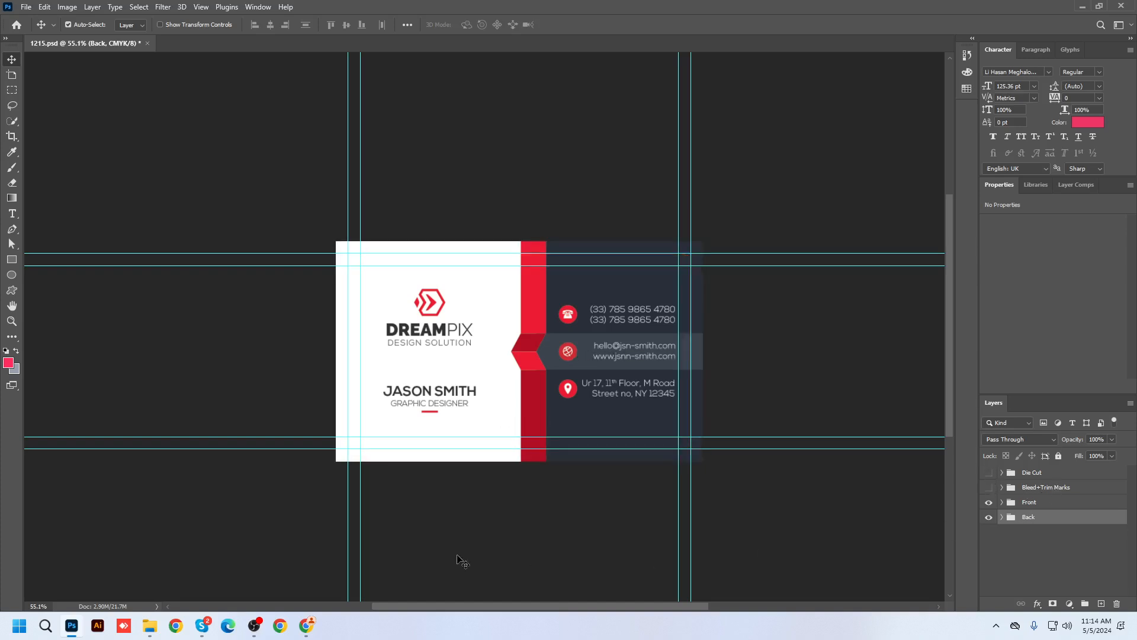
View the mockup's preview image 1215.jpg from the zip folder in File Explorer, and close it.
left_click(151, 625)
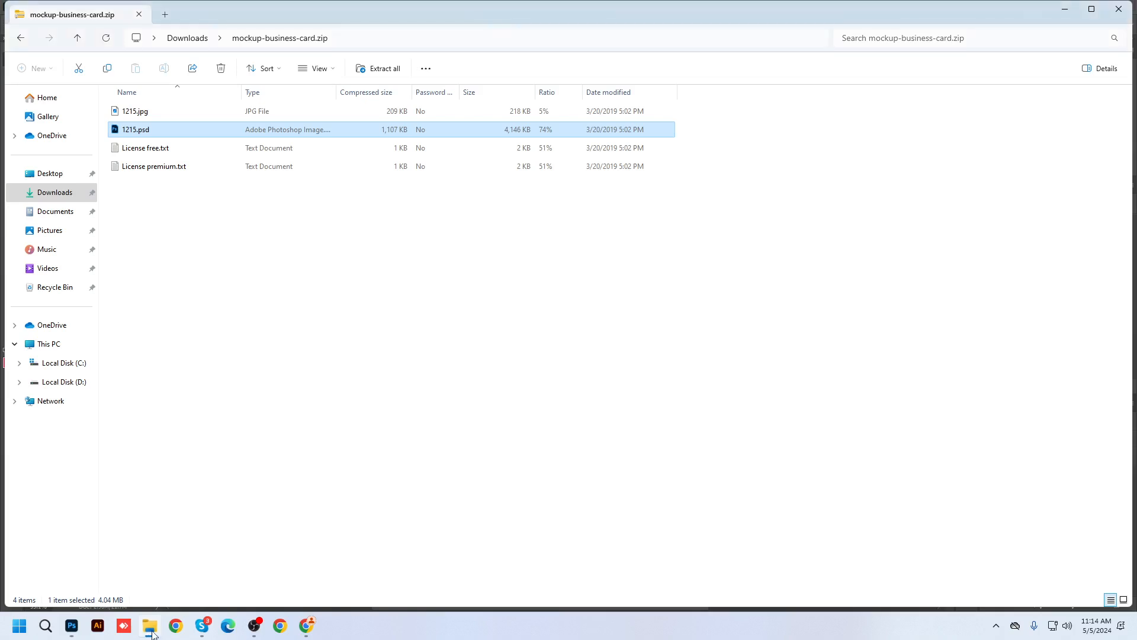
double_click(132, 113)
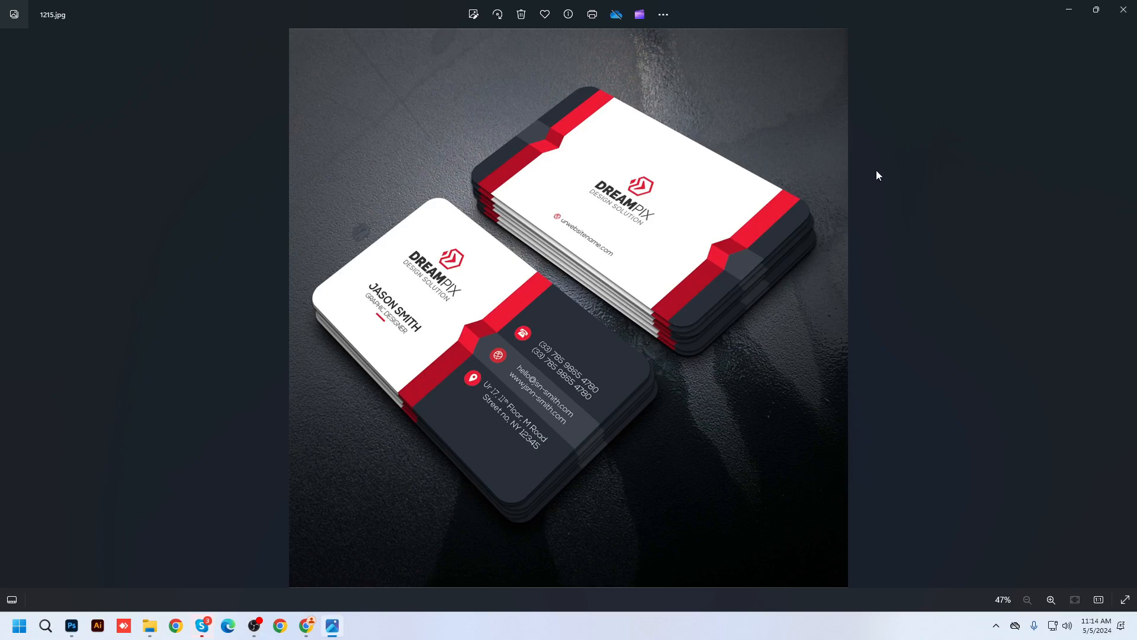
left_click(1123, 10)
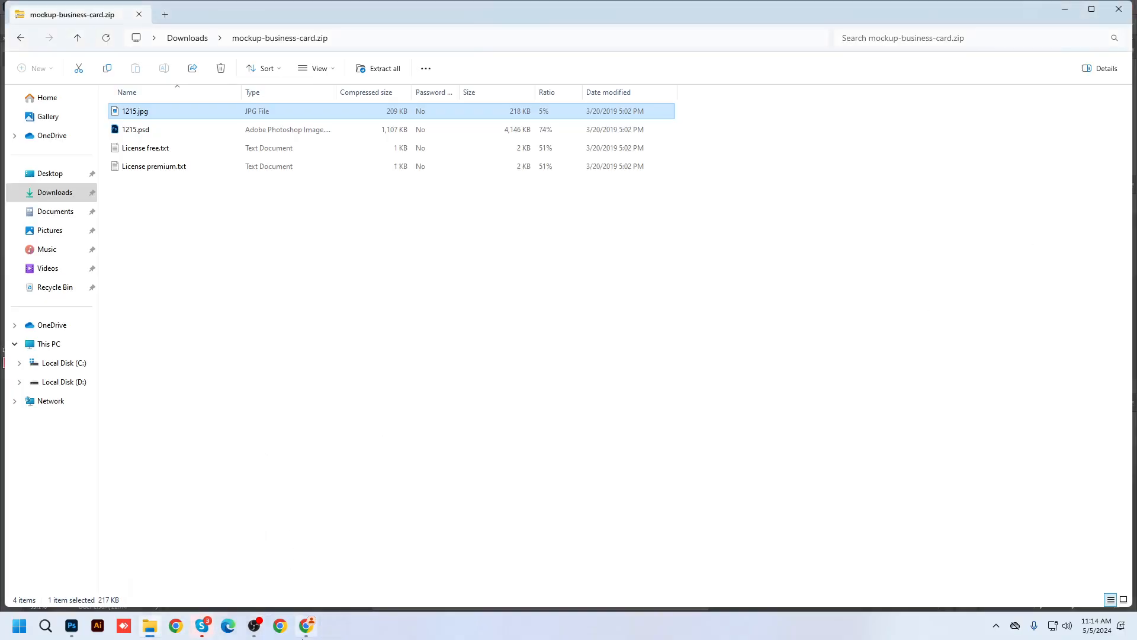
Return to Photoshop and inspect the Back group's contents with Front hidden, toggling its Background and Graphics subgroups, and make Front visible again.
left_click(70, 626)
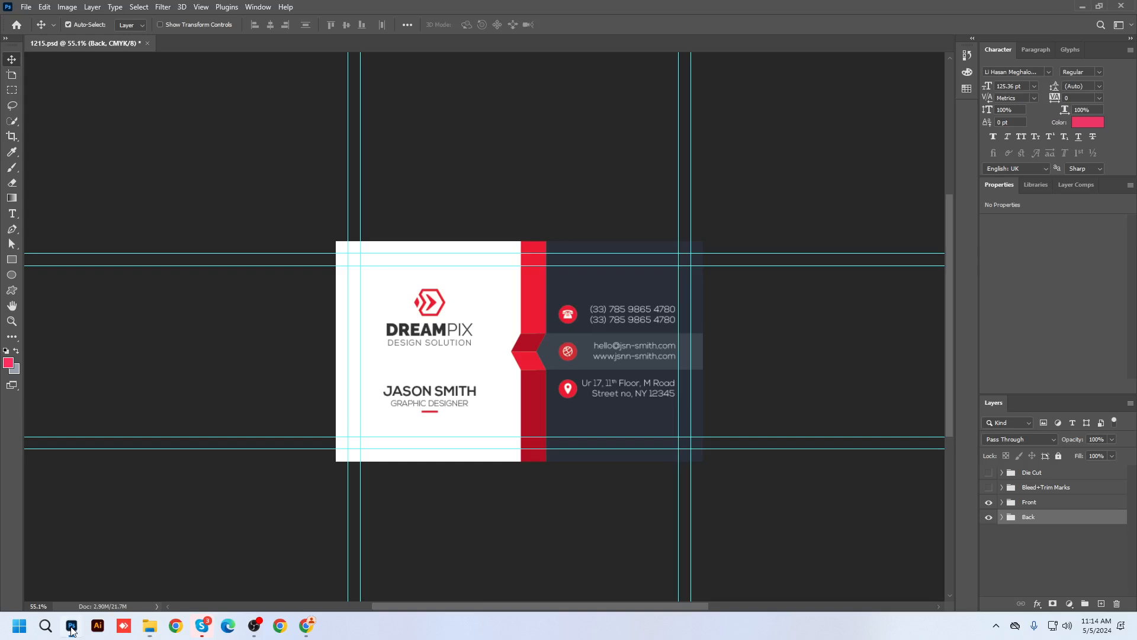
left_click(1001, 519)
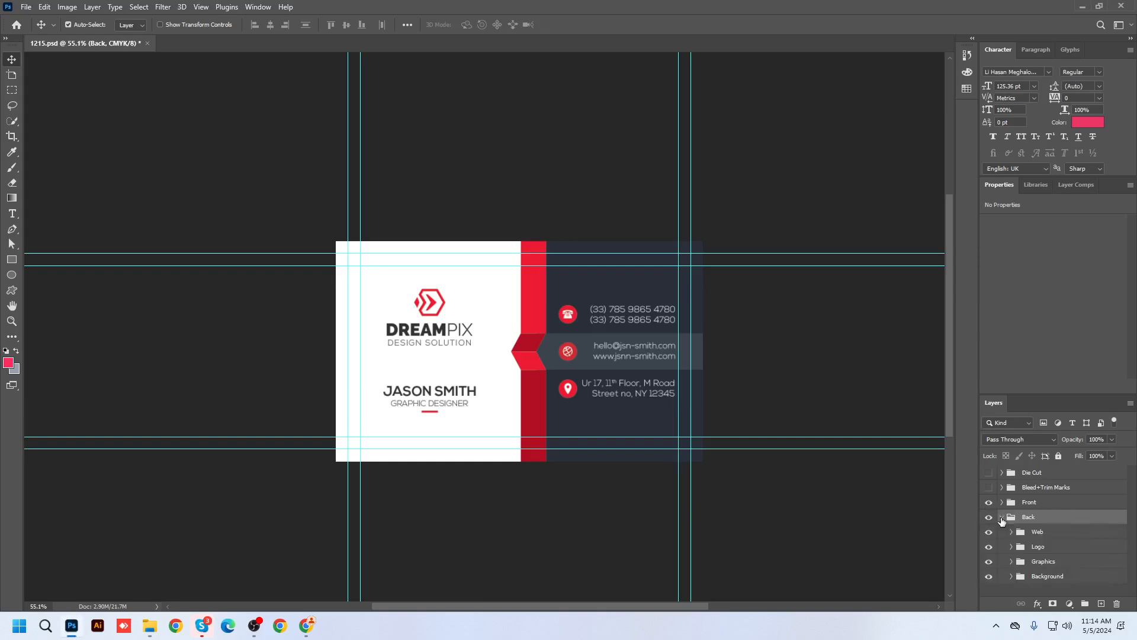
key("ctrl+minus")
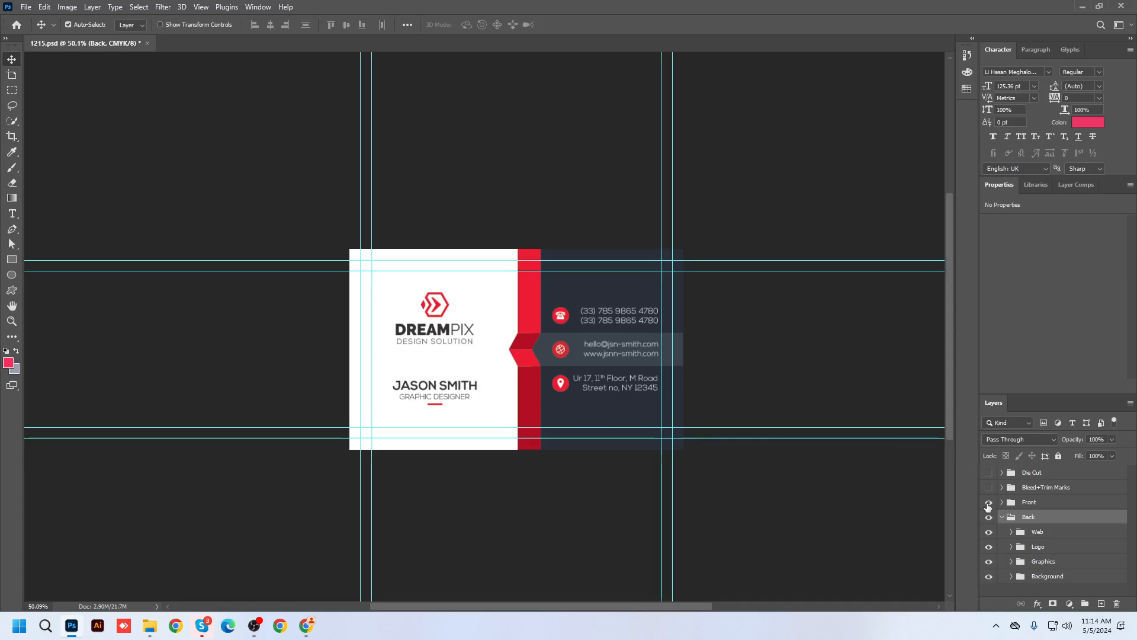
left_click(987, 502)
left_click(989, 580)
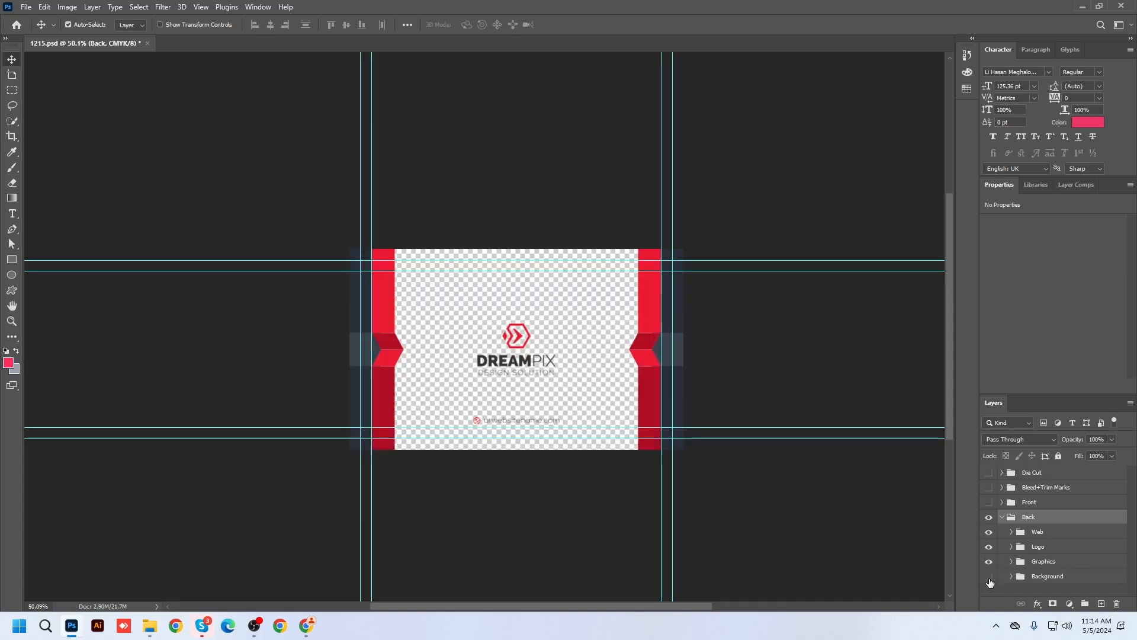
left_click(989, 578)
left_click(988, 561)
left_click(987, 562)
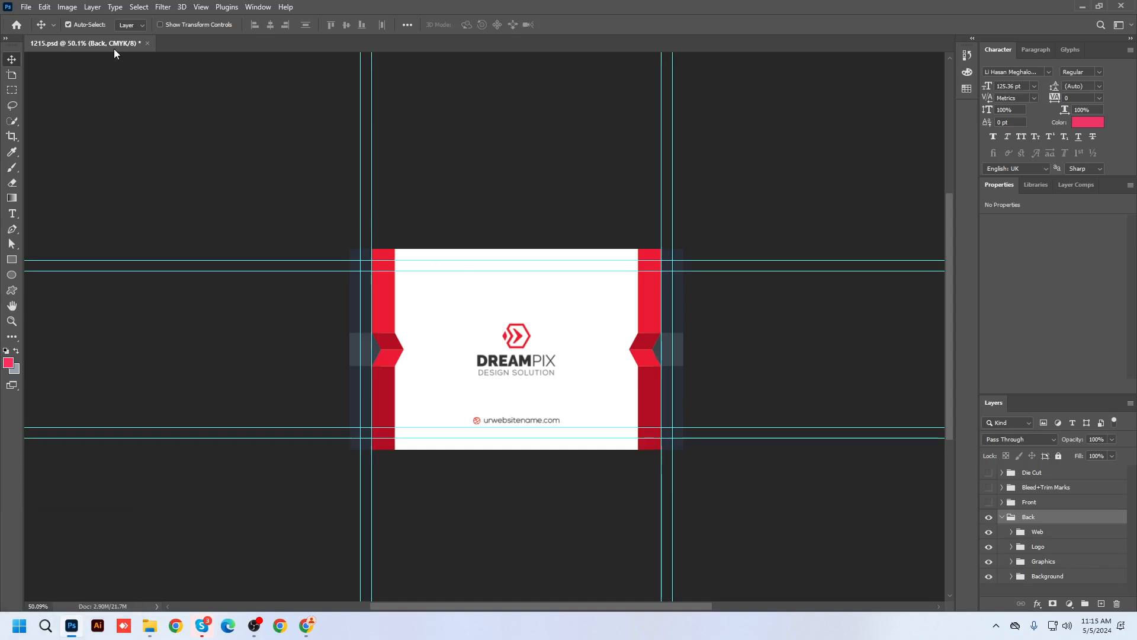
left_click(1001, 517)
left_click(988, 502)
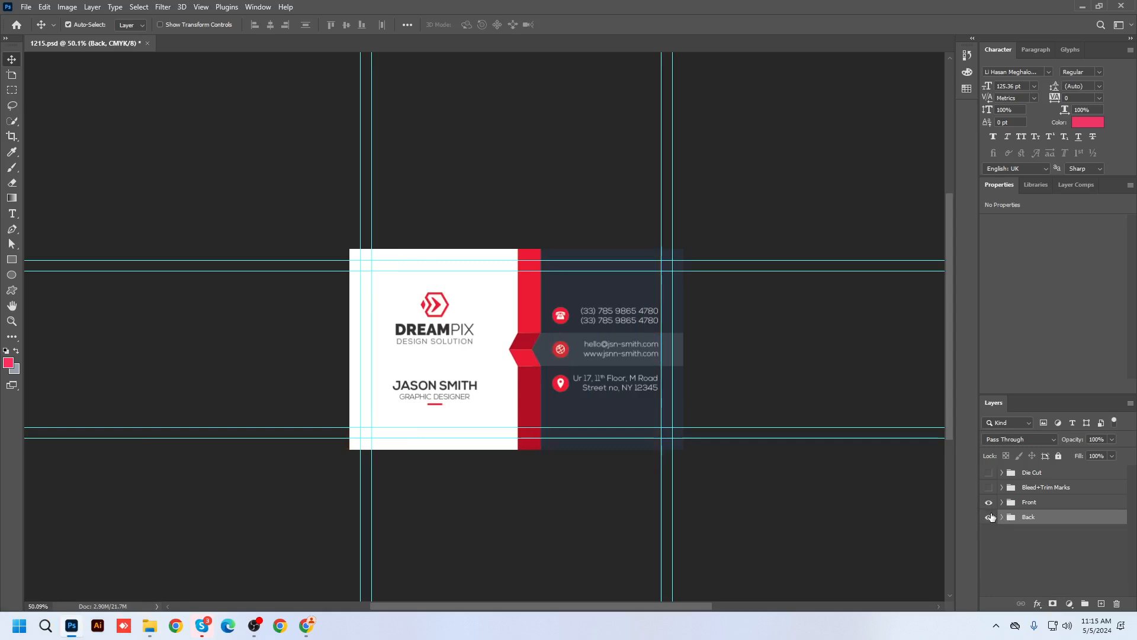
Export the card's front design as the PNG file 1215.png in the Downloads folder.
left_click(1020, 505)
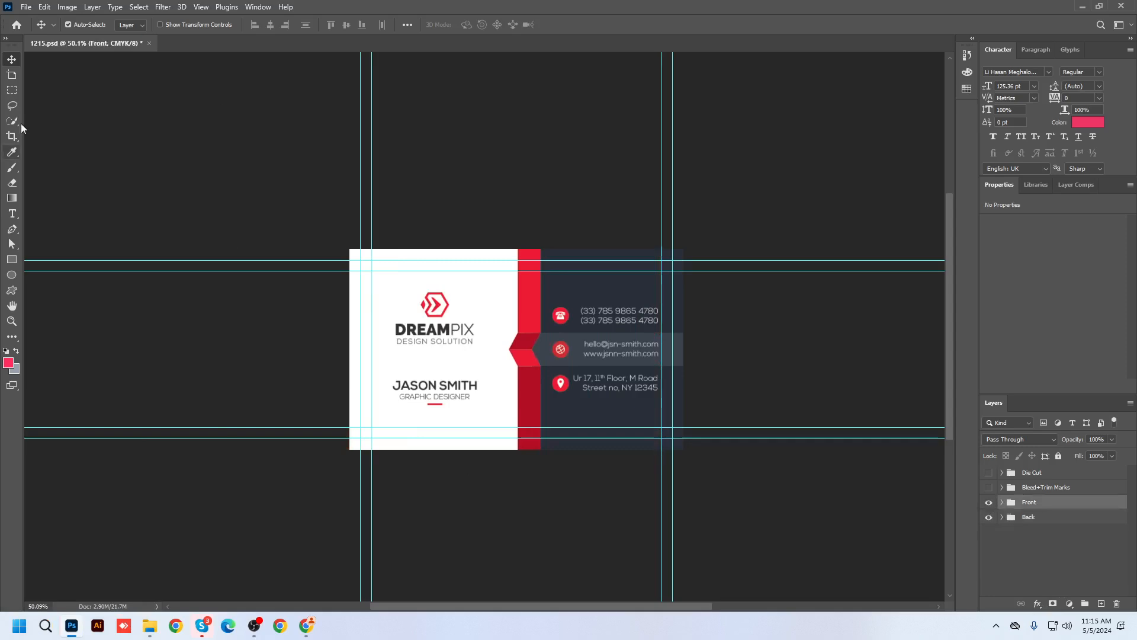
left_click(26, 7)
mouse_move(66, 188)
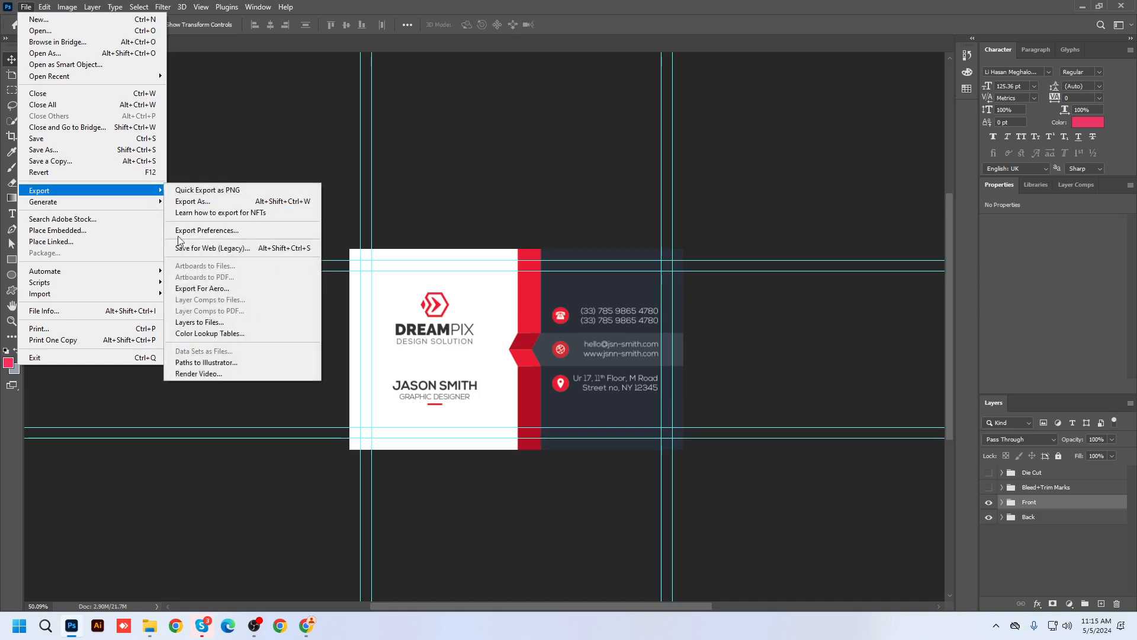
left_click(203, 202)
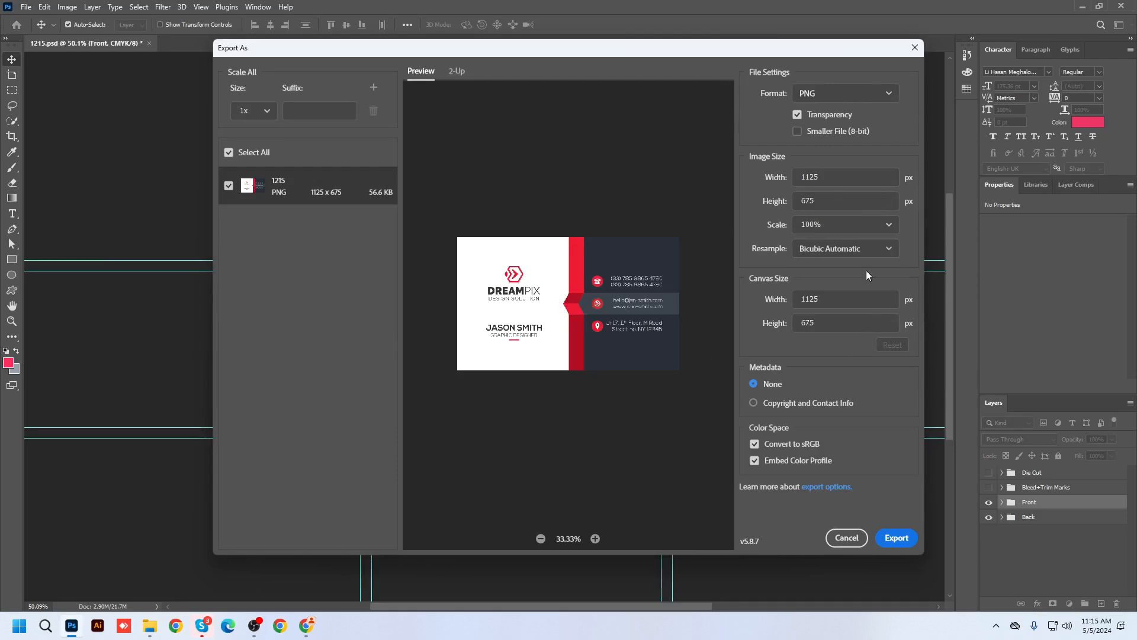
left_click(884, 537)
left_click(261, 192)
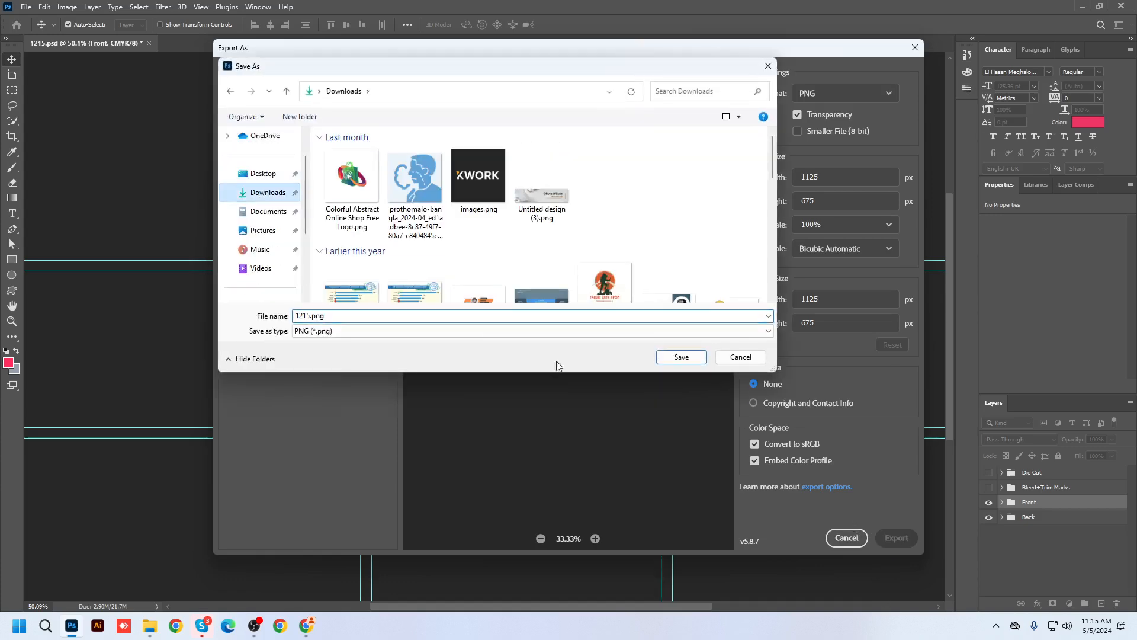
left_click(681, 357)
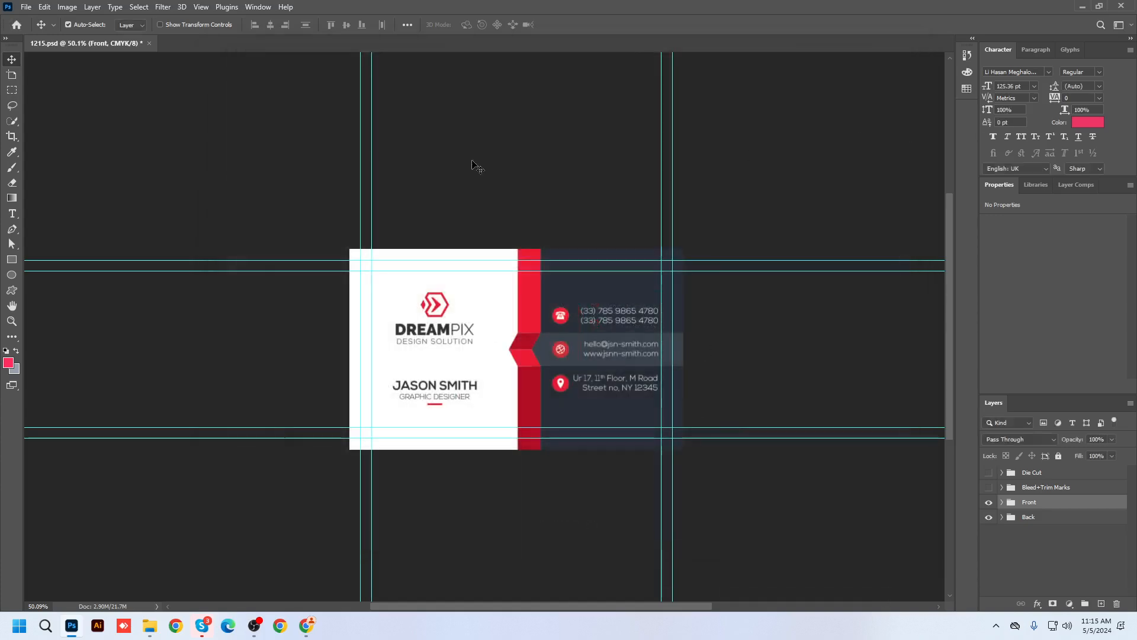
Hide the Front group and export the card's back design to Downloads as the PNG file 1215dd.png.
left_click(1041, 518)
left_click(988, 502)
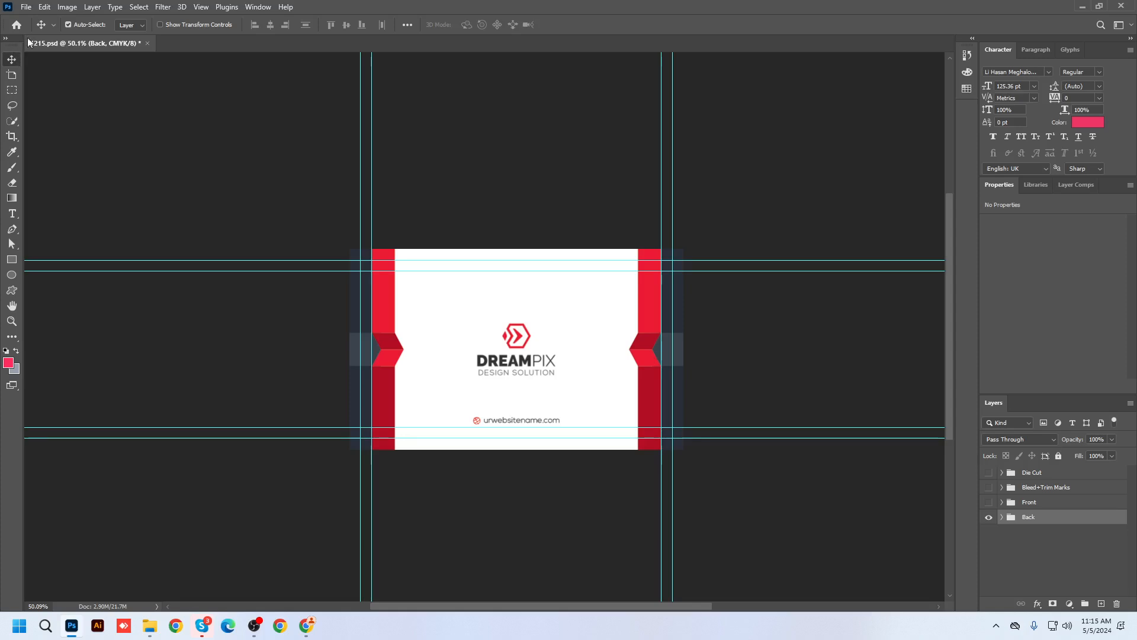
left_click(26, 8)
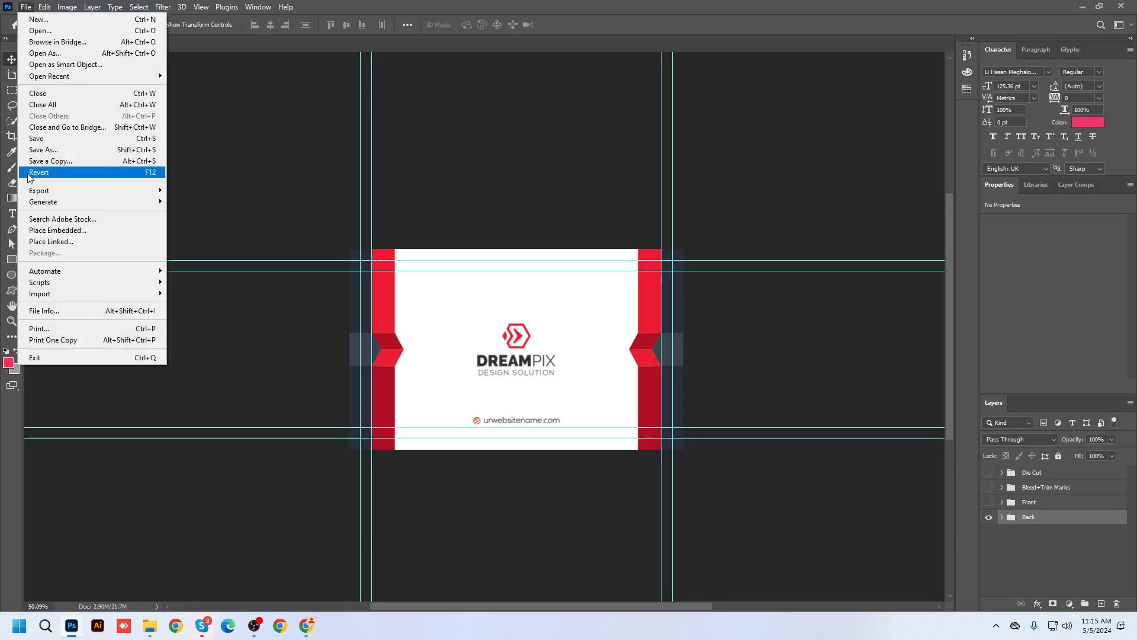
mouse_move(33, 191)
left_click(228, 203)
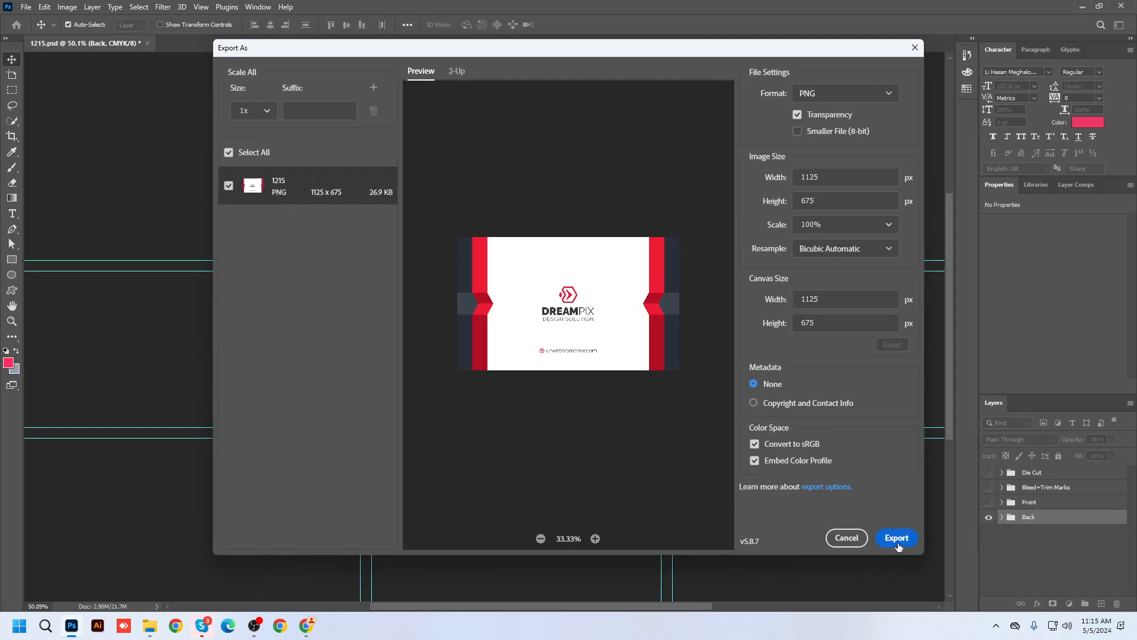
left_click(898, 540)
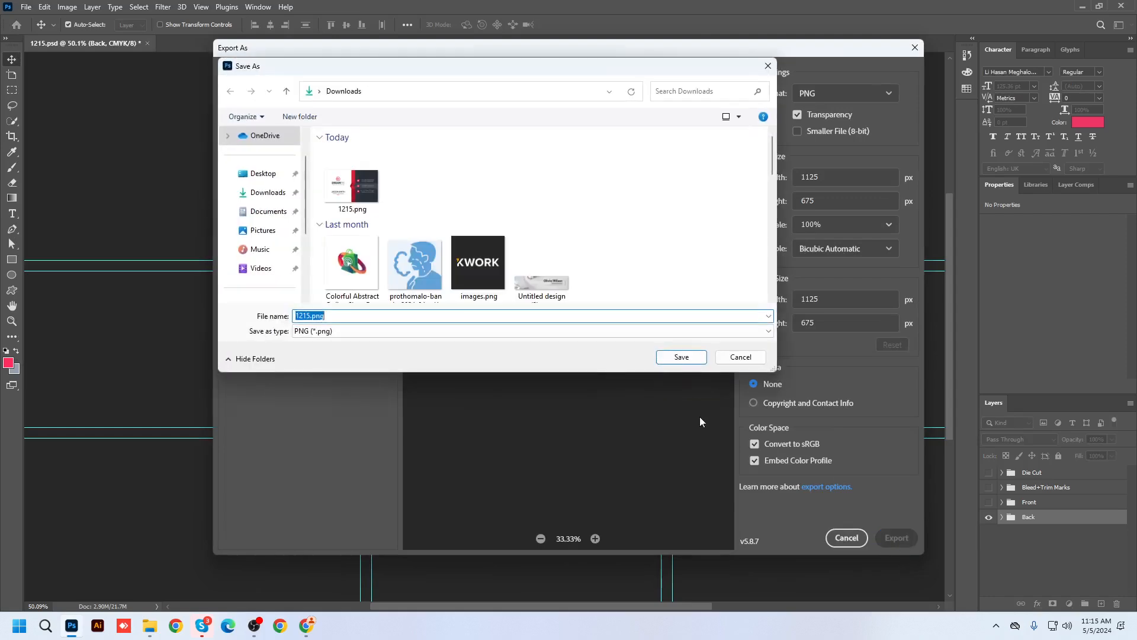
left_click(671, 358)
left_click(639, 312)
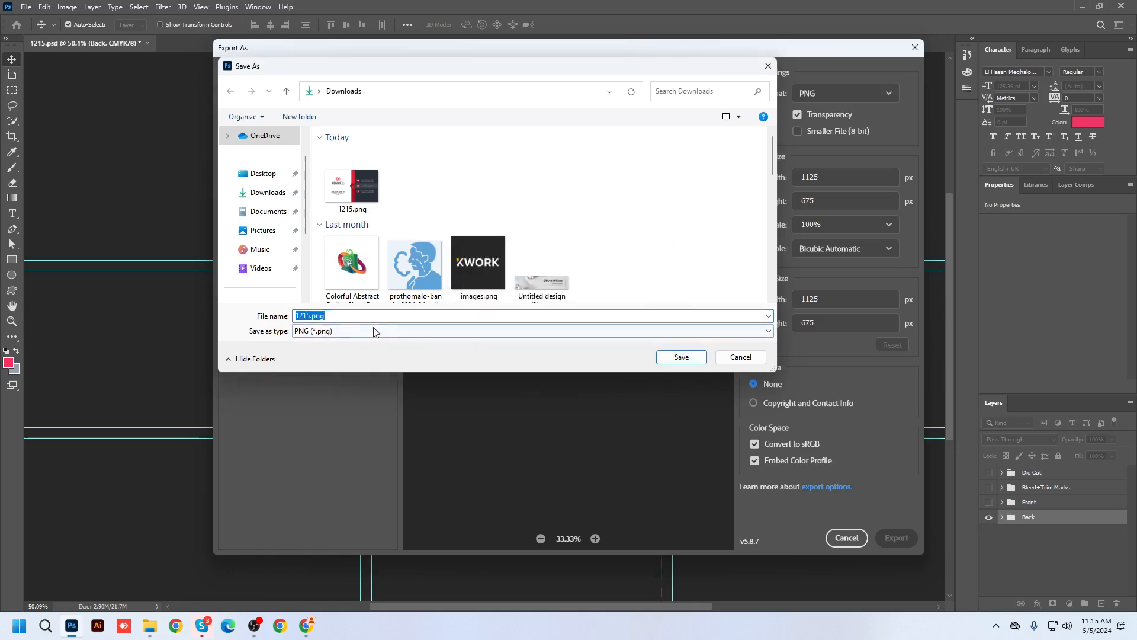
left_click(308, 315)
type("dd")
left_click(662, 355)
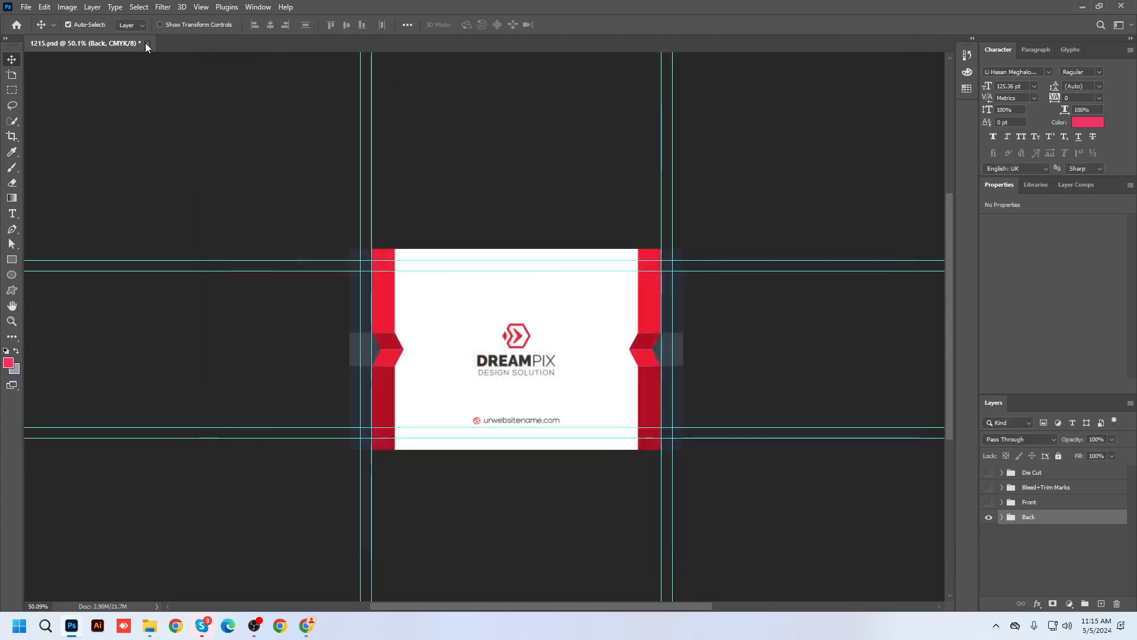
Close the 1215.psd document and try to open 1215.jpg from mockup-business-card.zip in Photoshop.
left_click(147, 44)
left_click(565, 233)
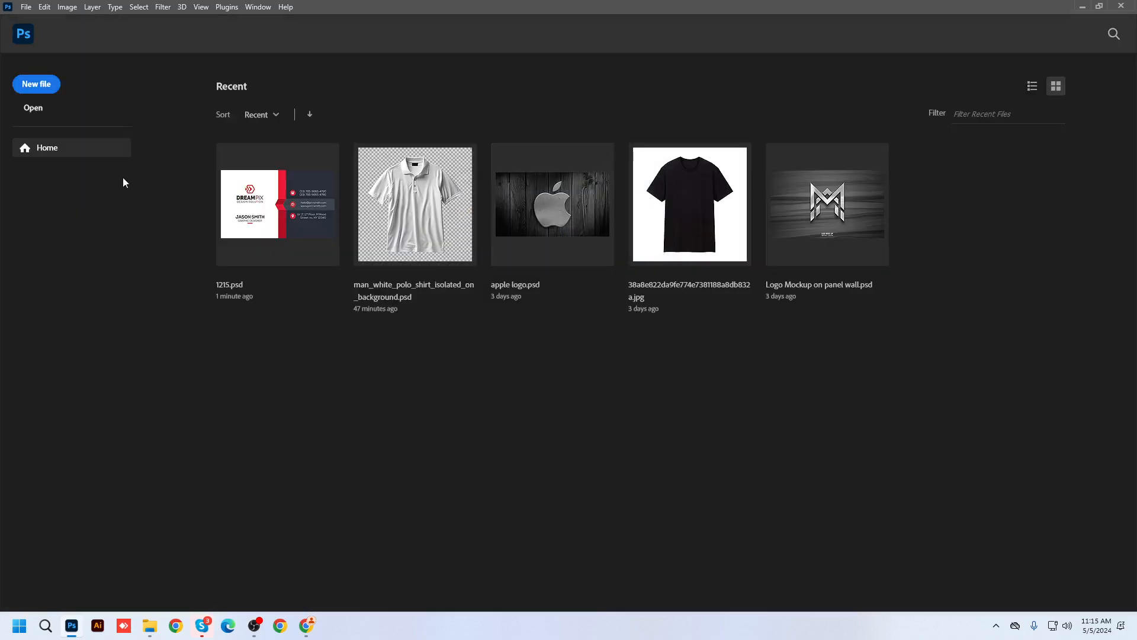
left_click(149, 625)
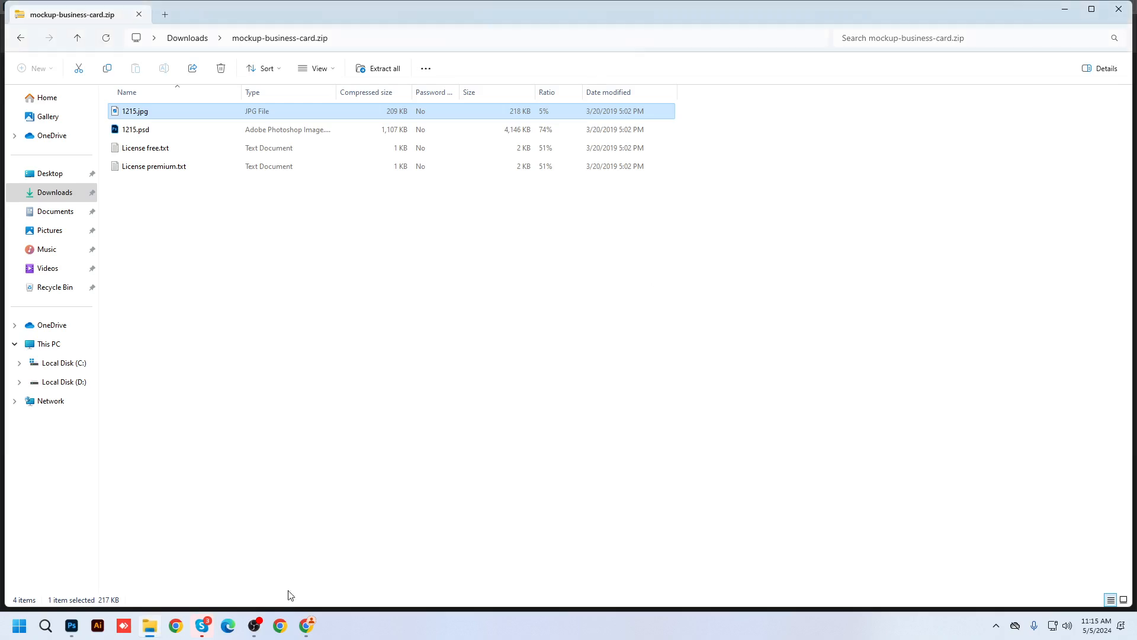
left_click_drag(130, 115, 142, 285)
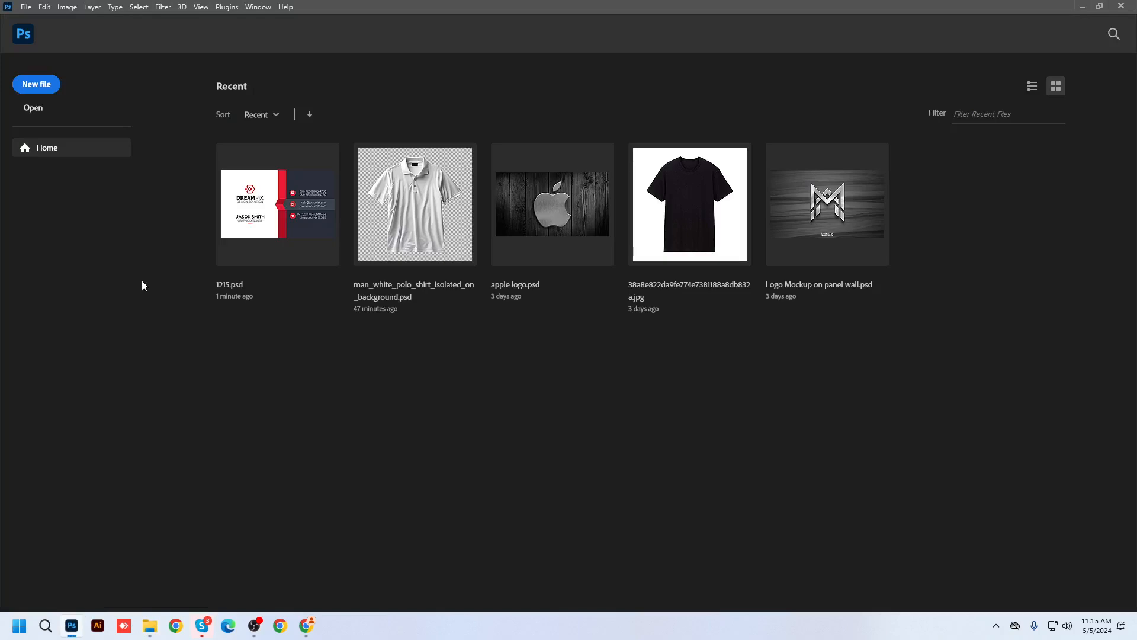
Extract mockup-business-card.zip directly into the Downloads folder with WinRAR in File Explorer.
left_click(150, 626)
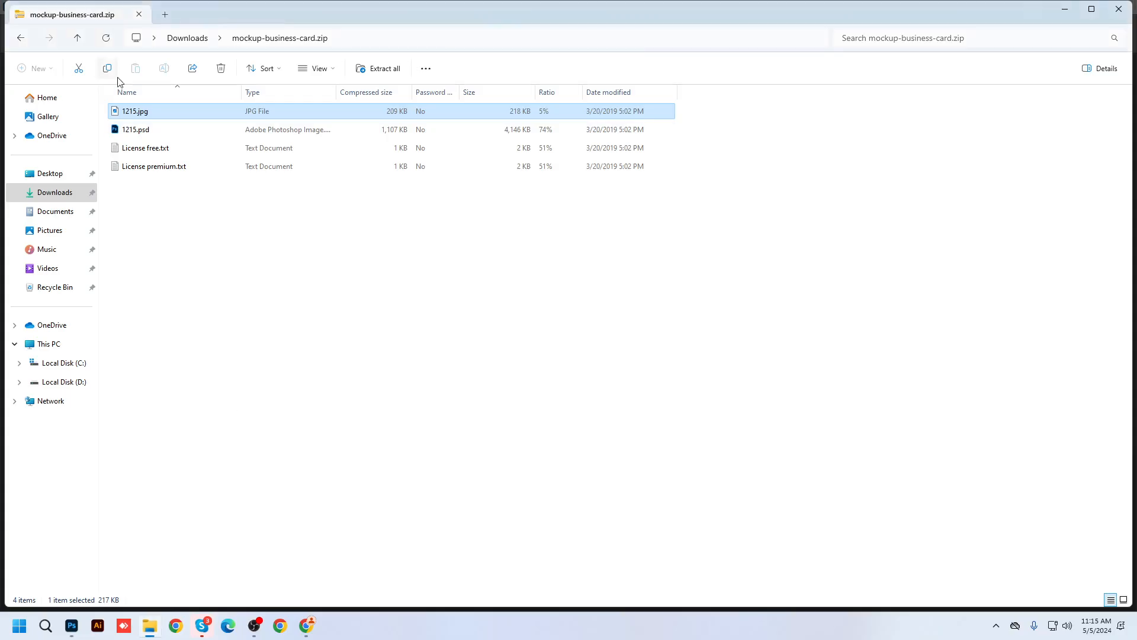
left_click(70, 40)
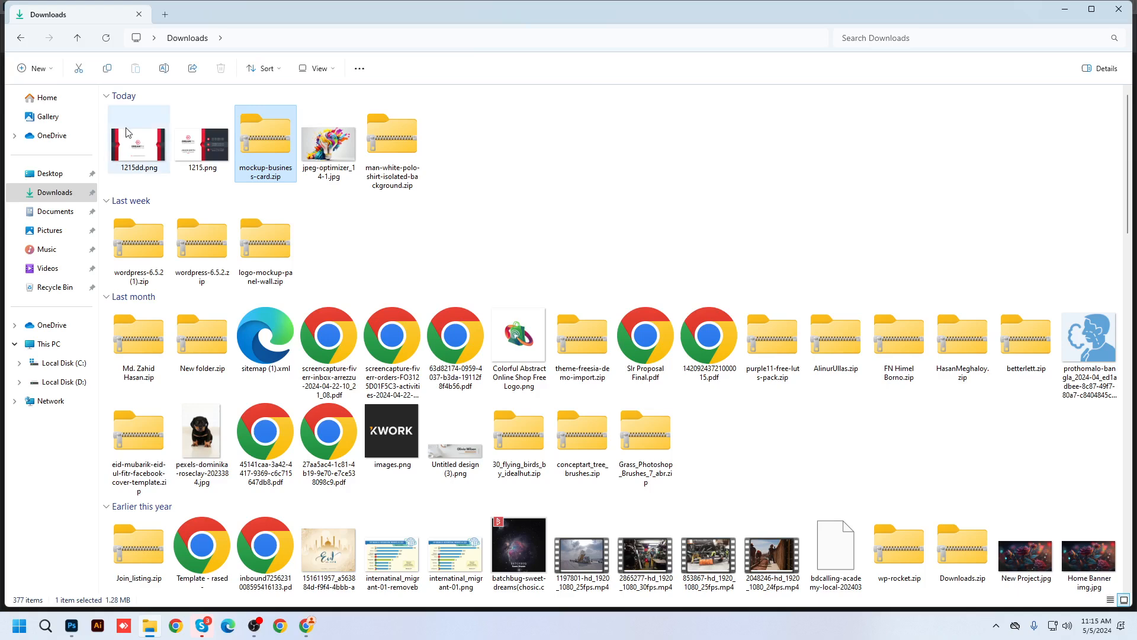
right_click(279, 143)
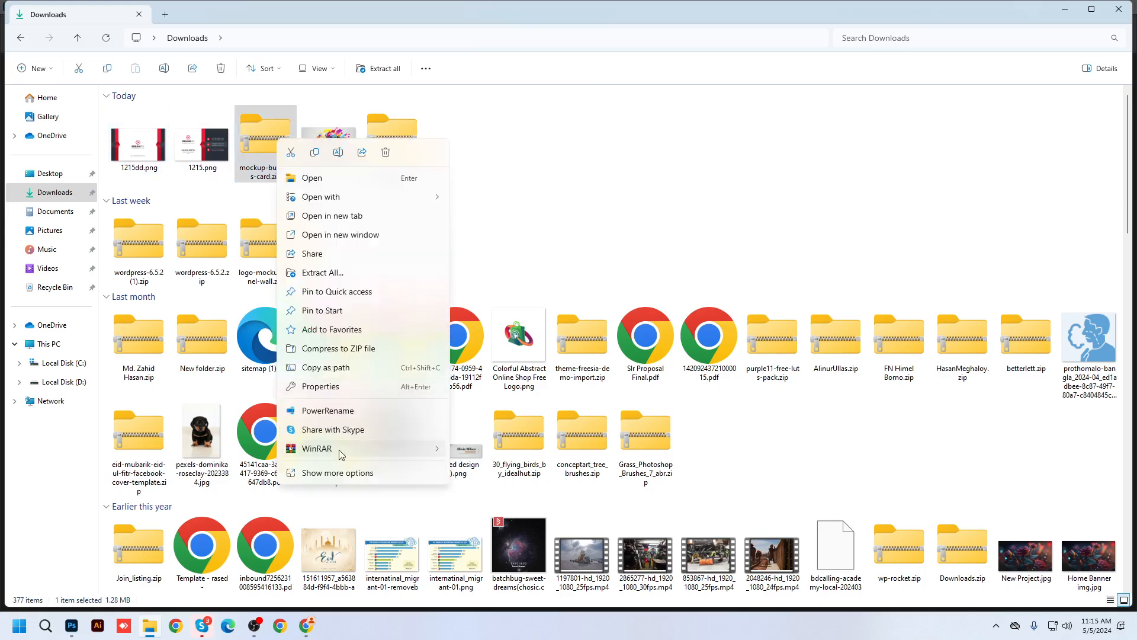
left_click(318, 507)
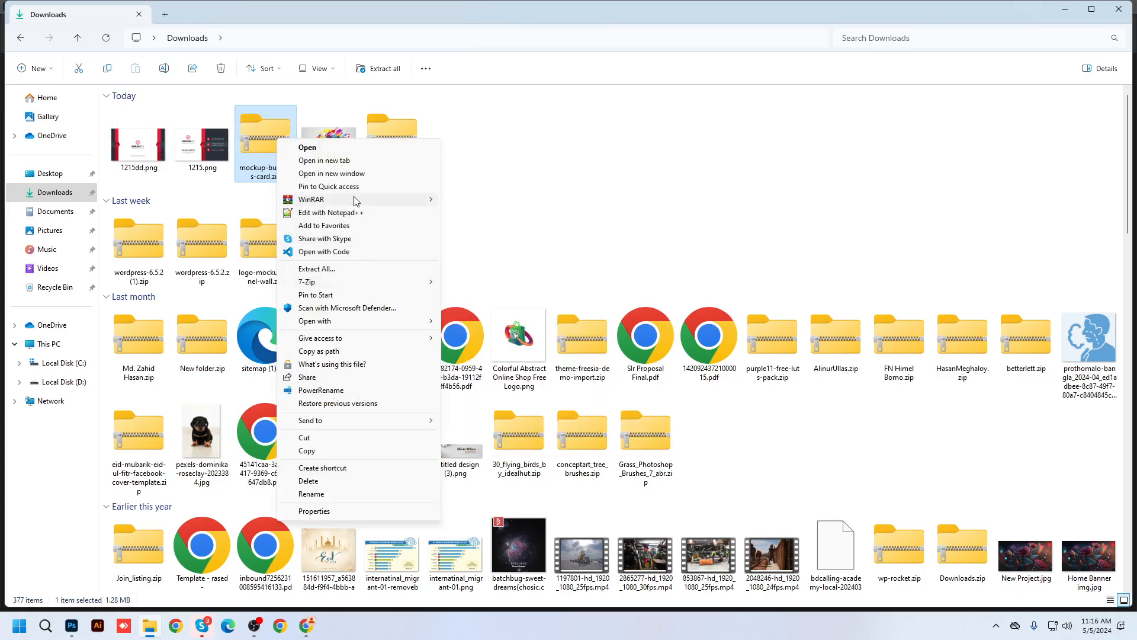
mouse_move(355, 199)
left_click(497, 240)
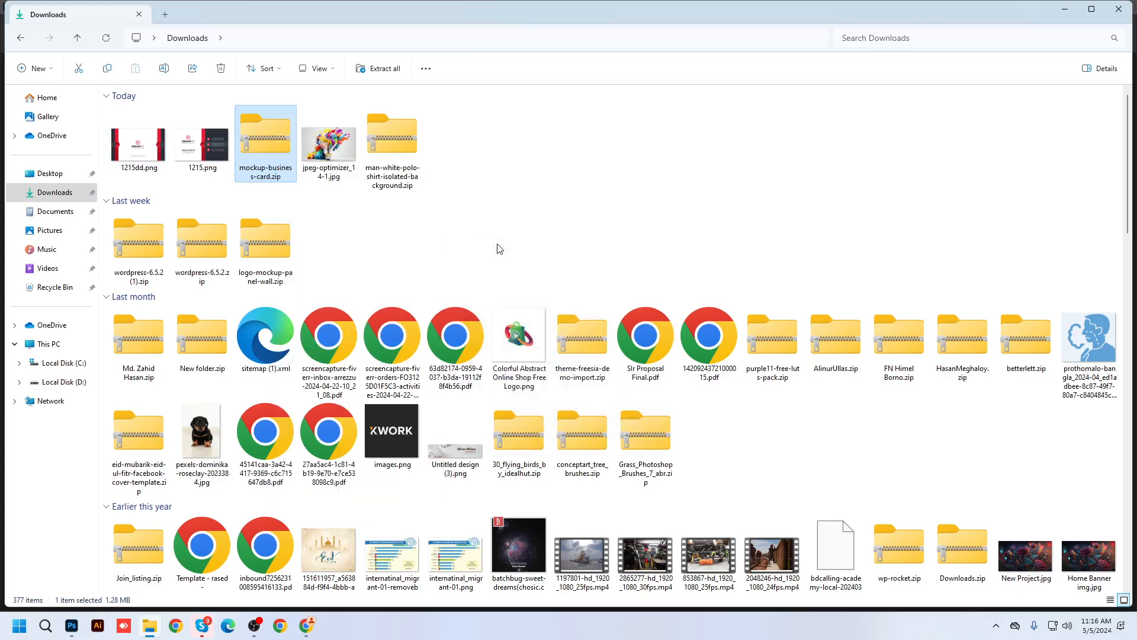
Look through the Downloads folder for the files extracted from the business card archive.
left_click(507, 164)
right_click(505, 140)
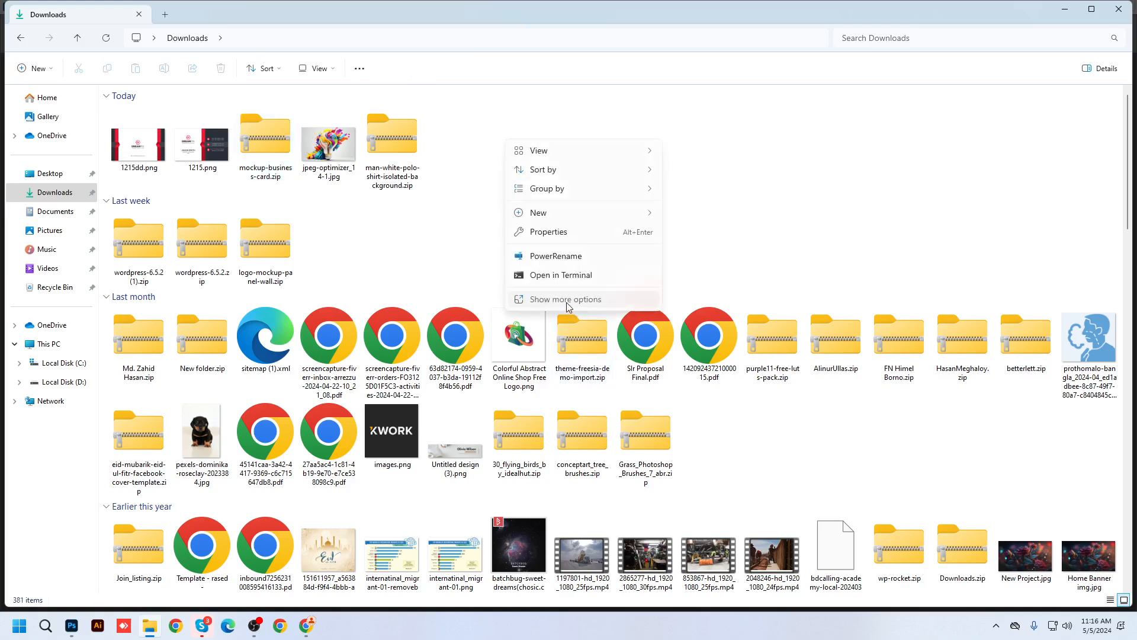
left_click(564, 187)
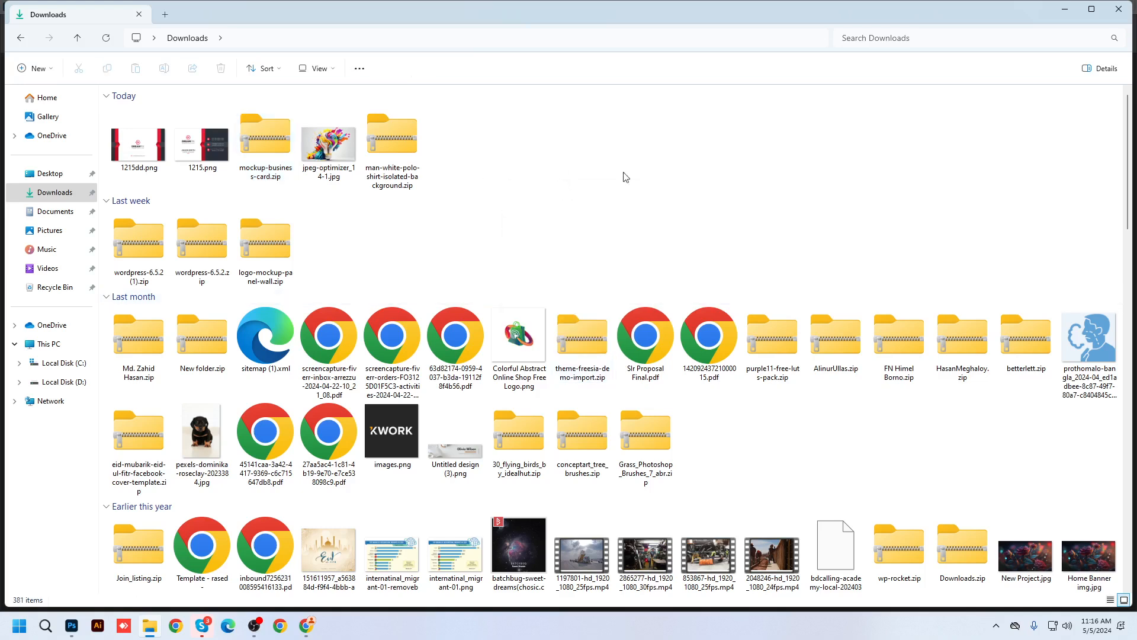
left_click_drag(1129, 218, 1134, 562)
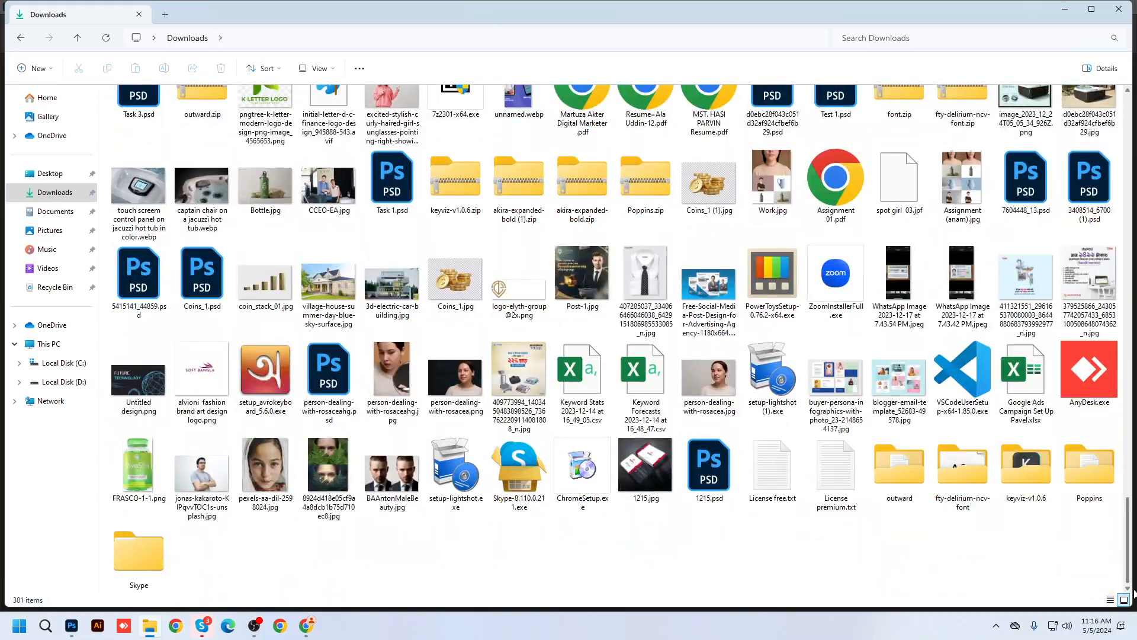
scroll(620, 338, "up", 2)
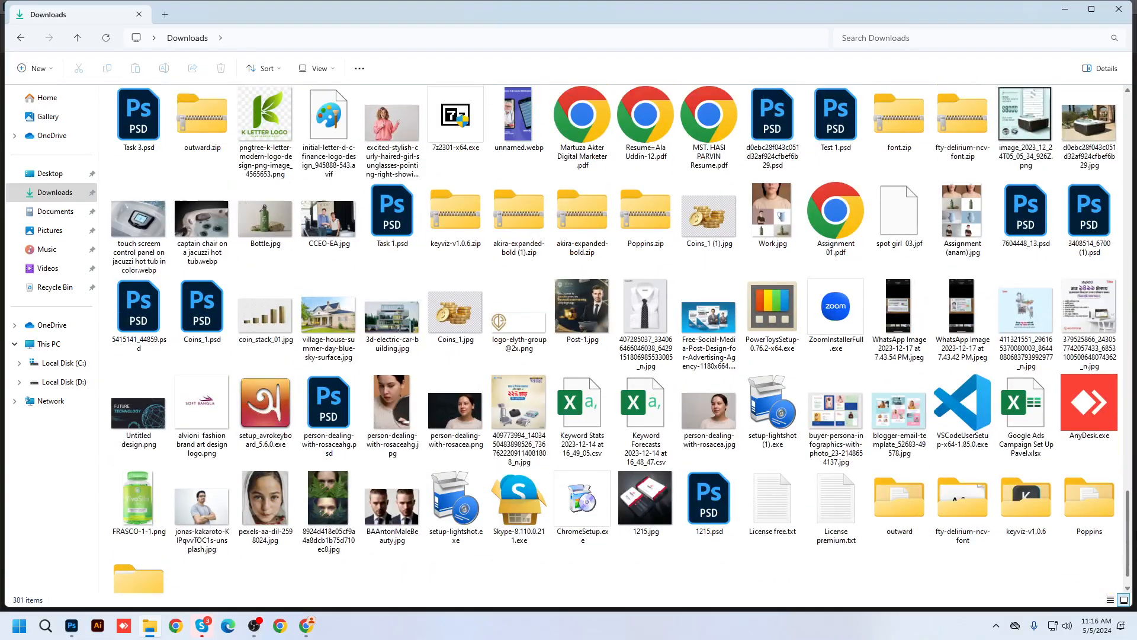
scroll(620, 338, "up", 5)
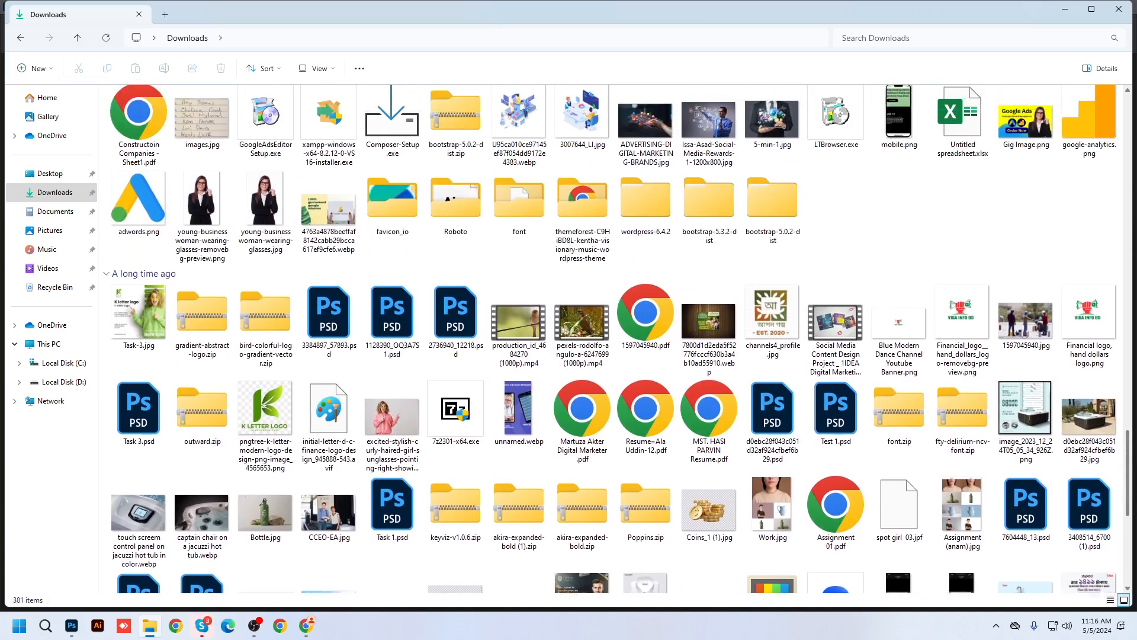
left_click_drag(1135, 476, 1127, 305)
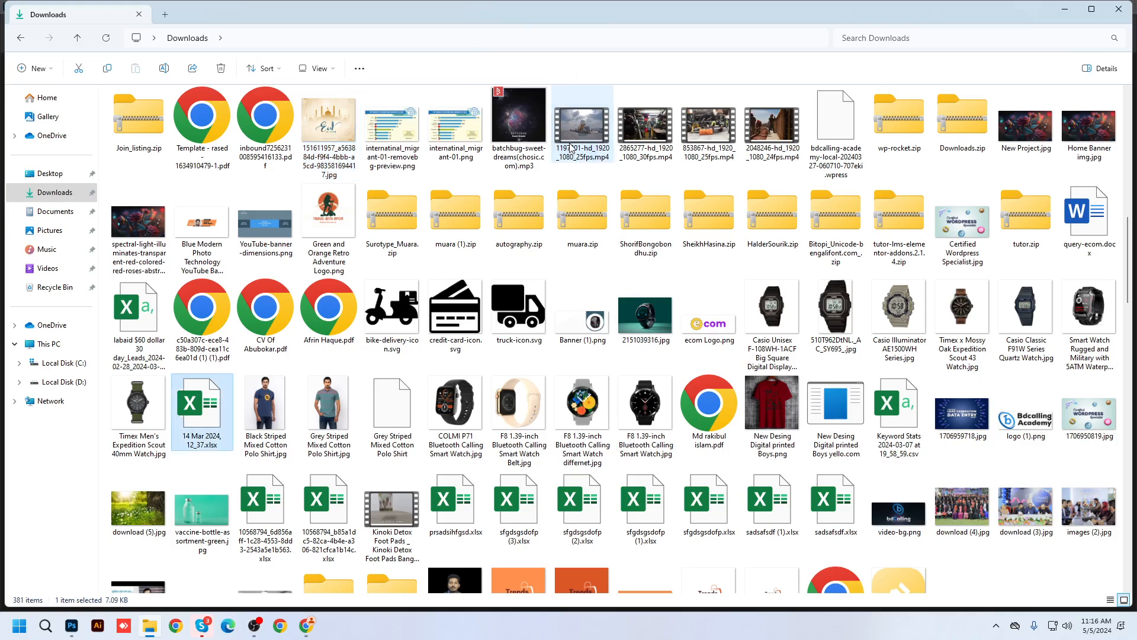
Locate the extracted 1215.jpg in Downloads and open it in Photoshop.
key("1")
key("1")
key("1")
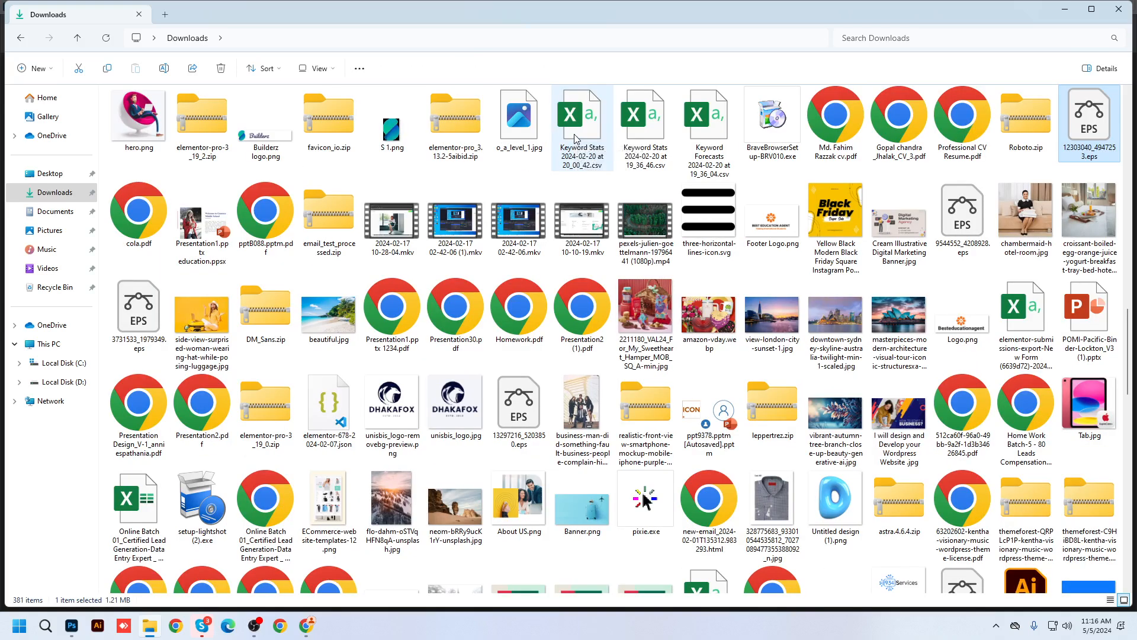
key("1")
key("1")
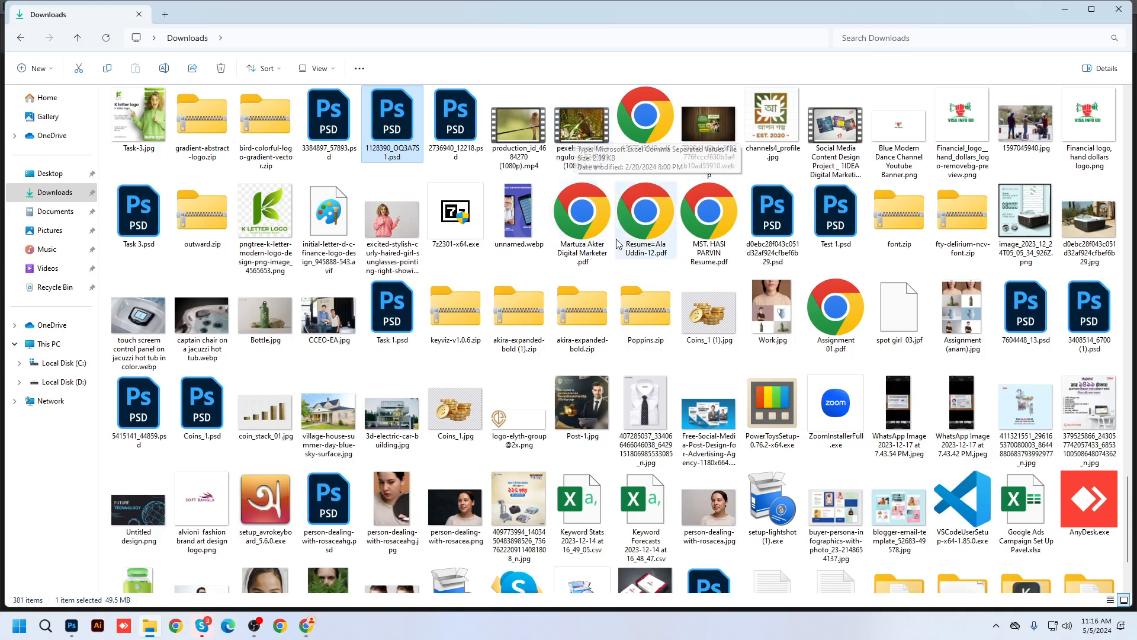
key("1")
key("1")
key("1")
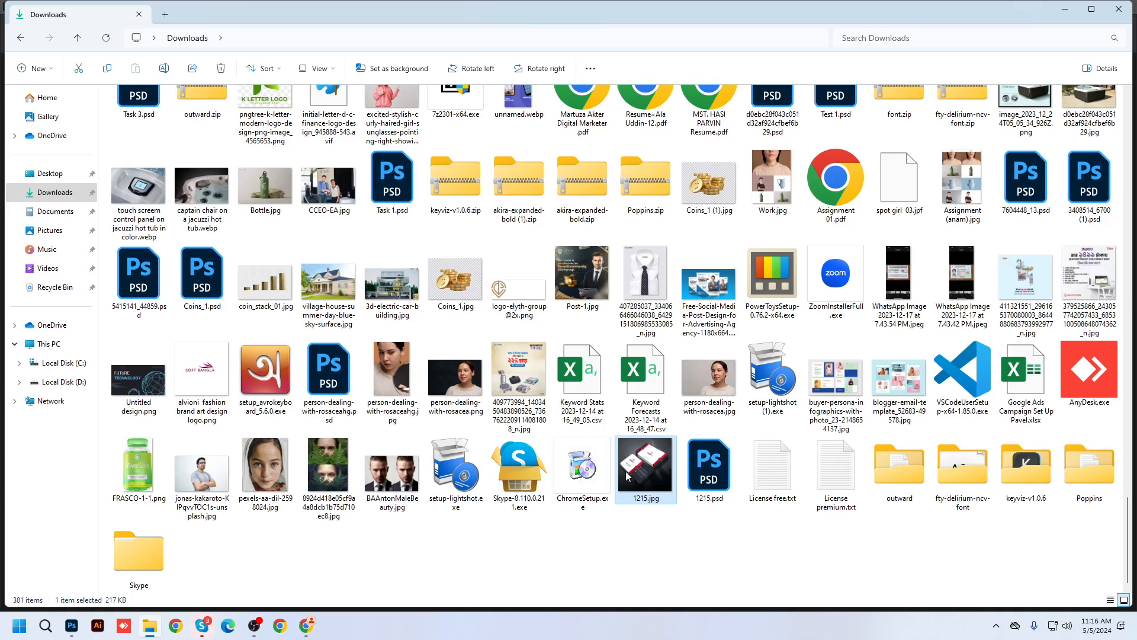
left_click_drag(638, 477, 96, 290)
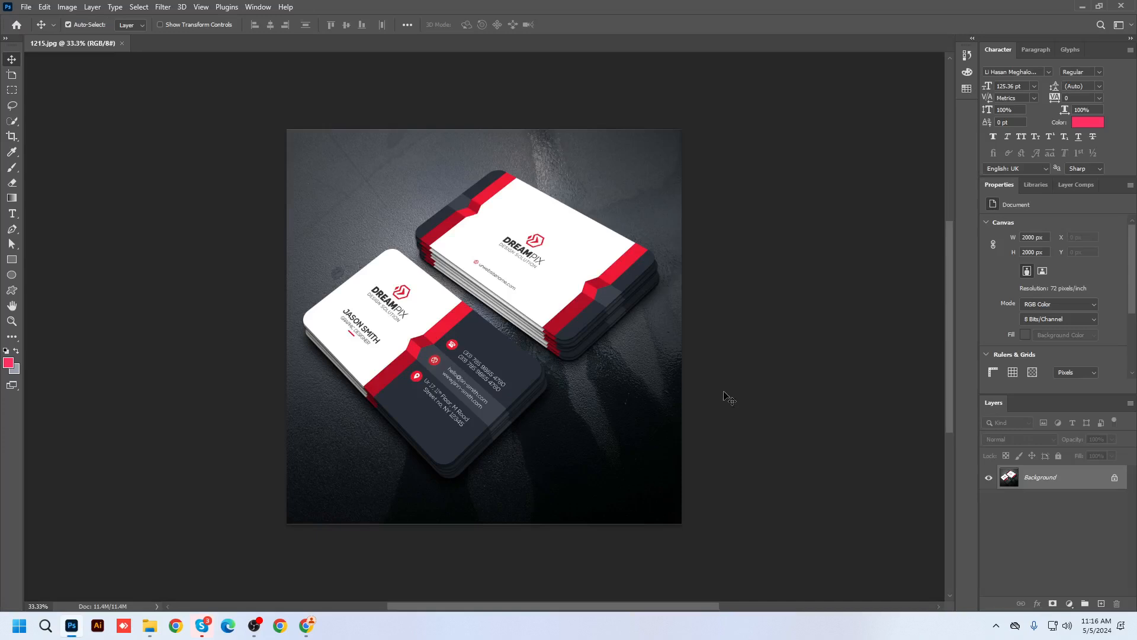
Unlock the background layer and draw a rectangle about 1172 × 718 px over the business cards.
left_click(1114, 478)
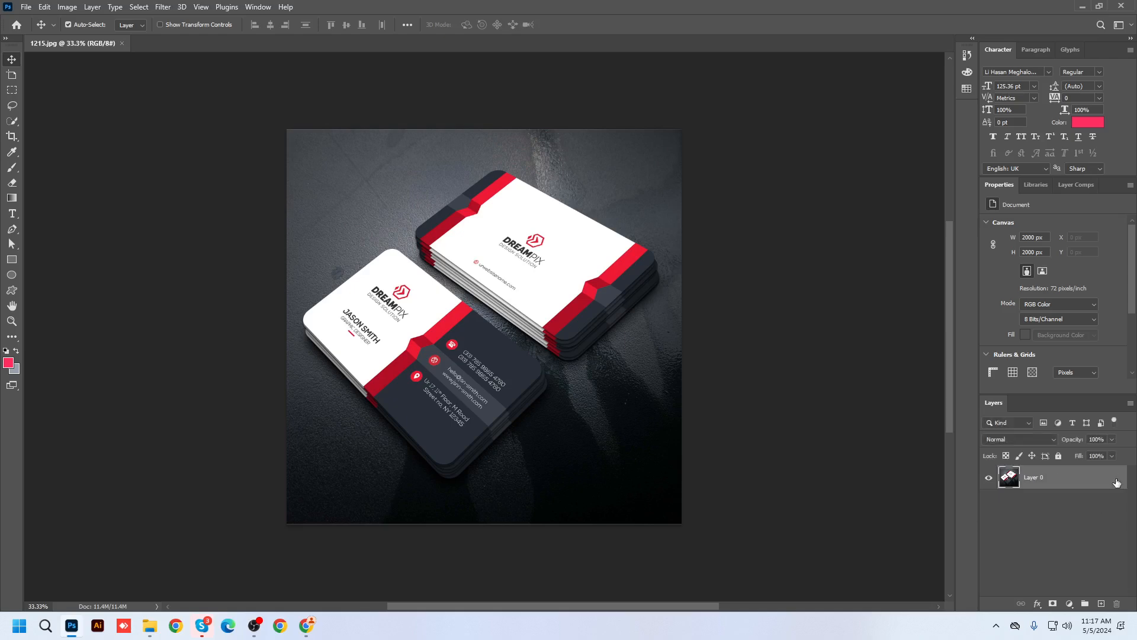
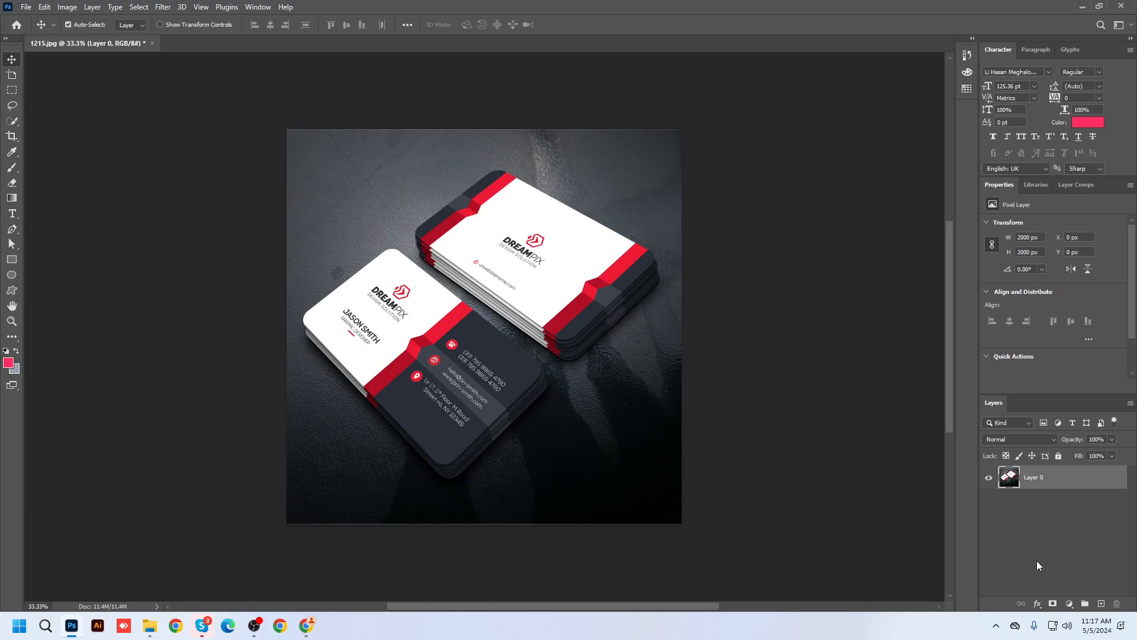
left_click(12, 260)
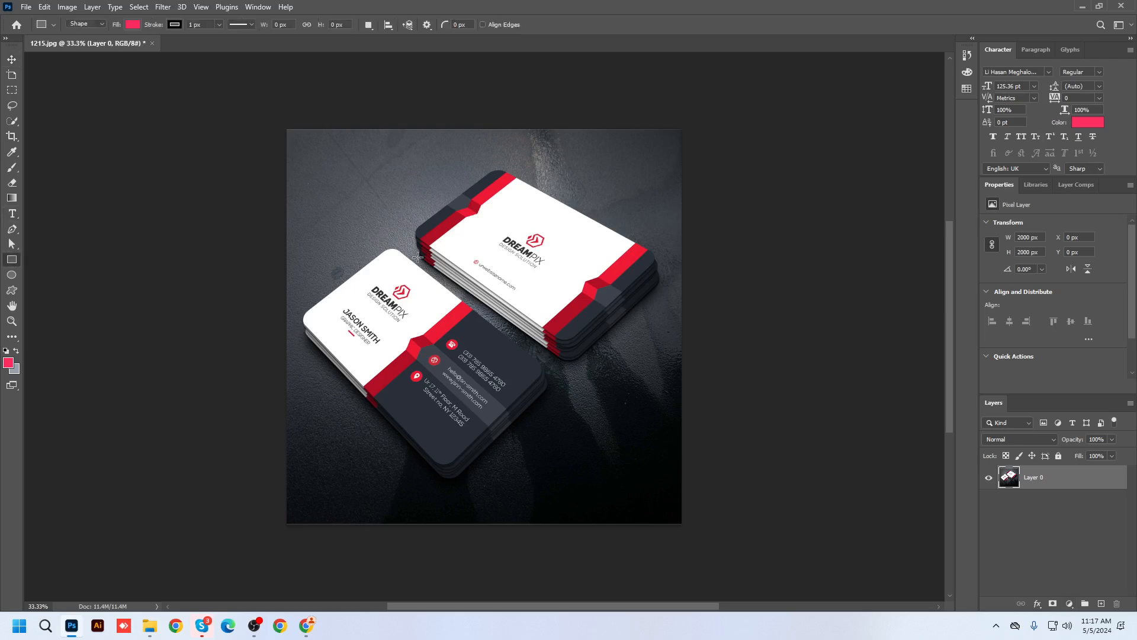
left_click_drag(371, 176, 604, 317)
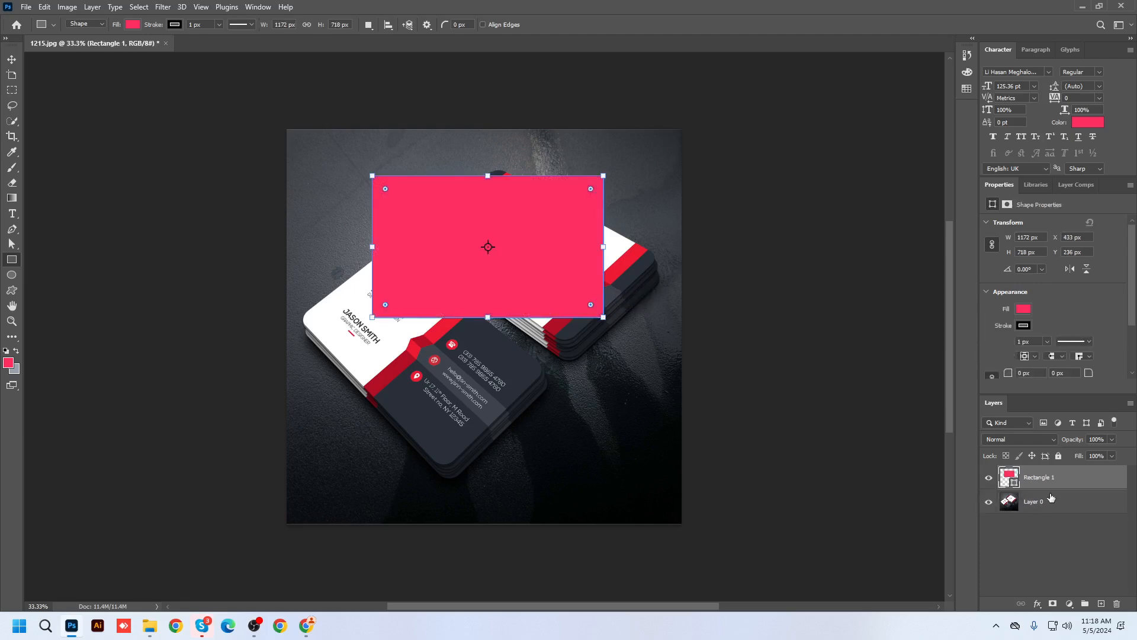
Set the rectangle's fill color to white (ffffff).
left_click(1023, 308)
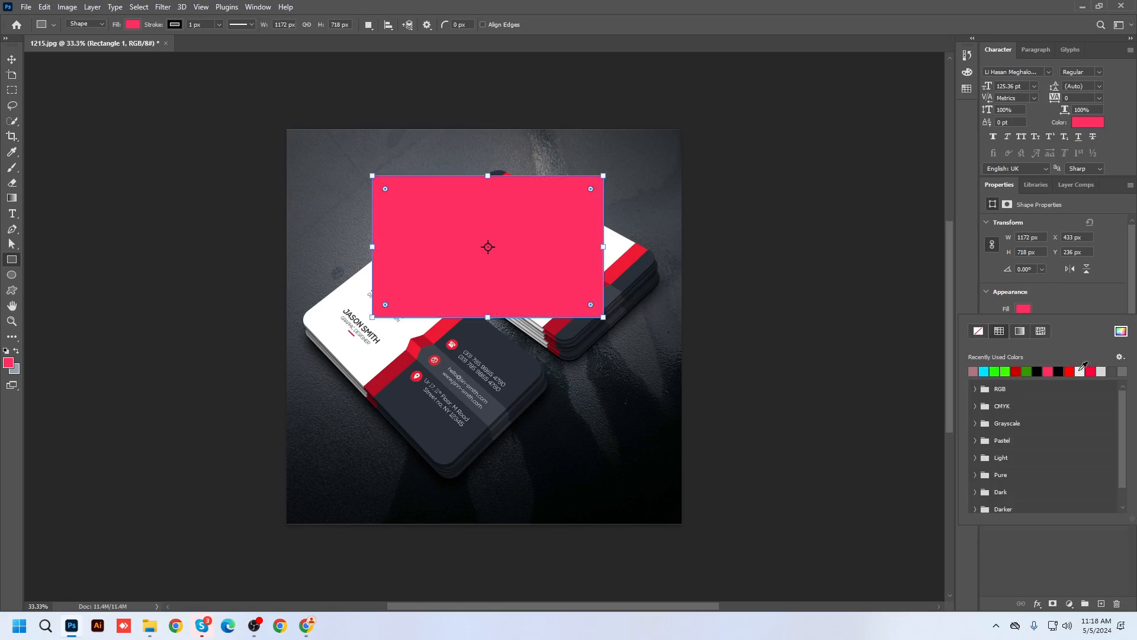
left_click(1121, 332)
type("ffffff")
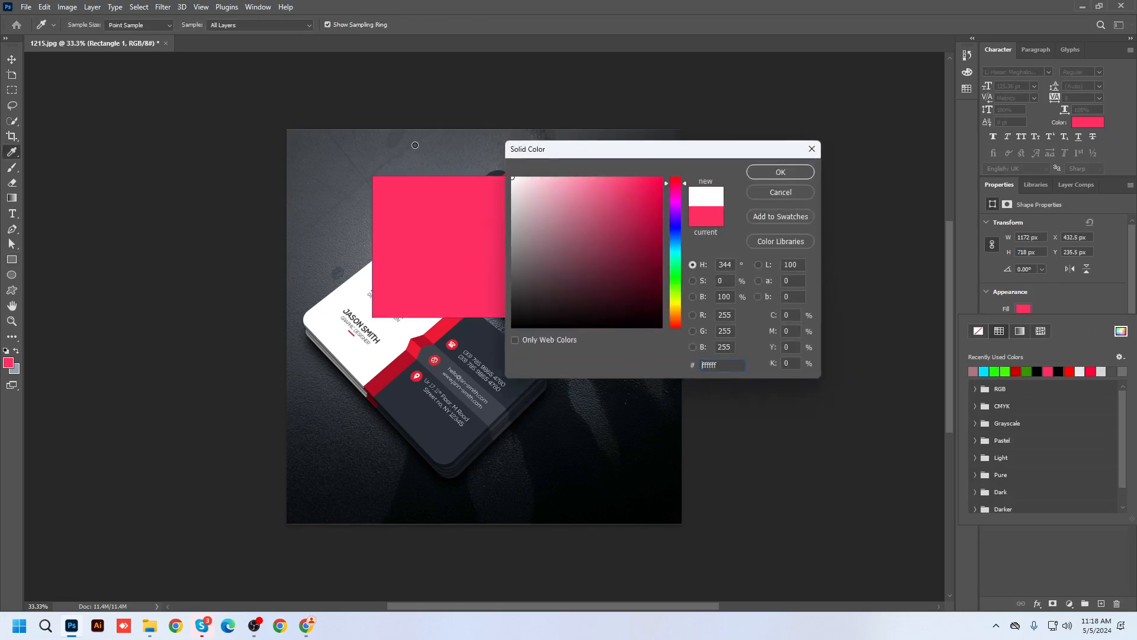
left_click(781, 172)
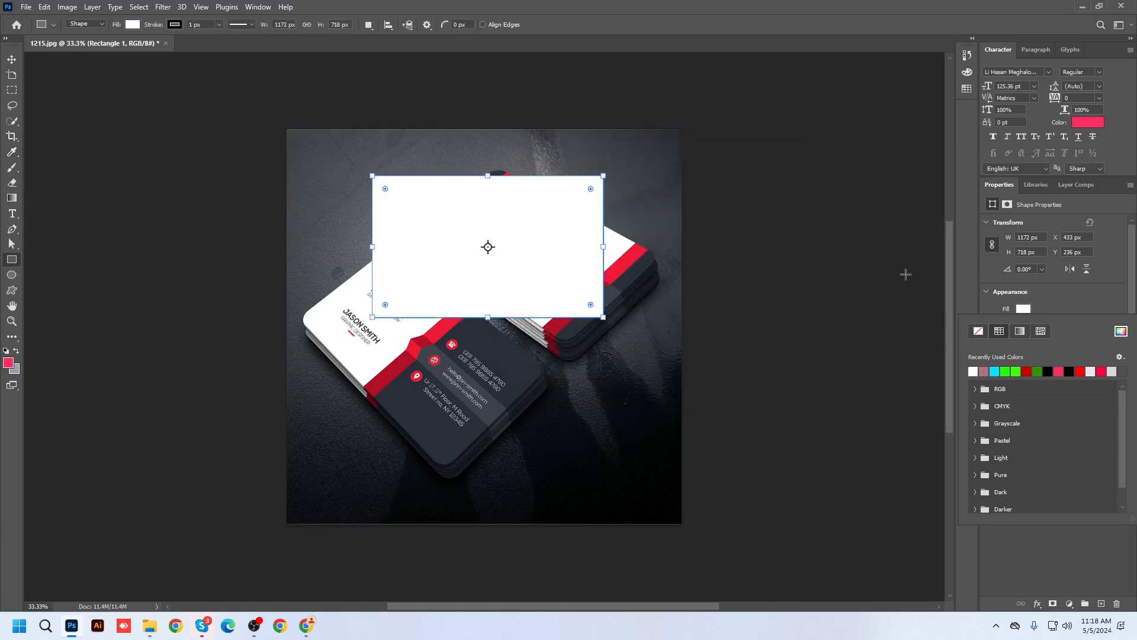
left_click(1062, 309)
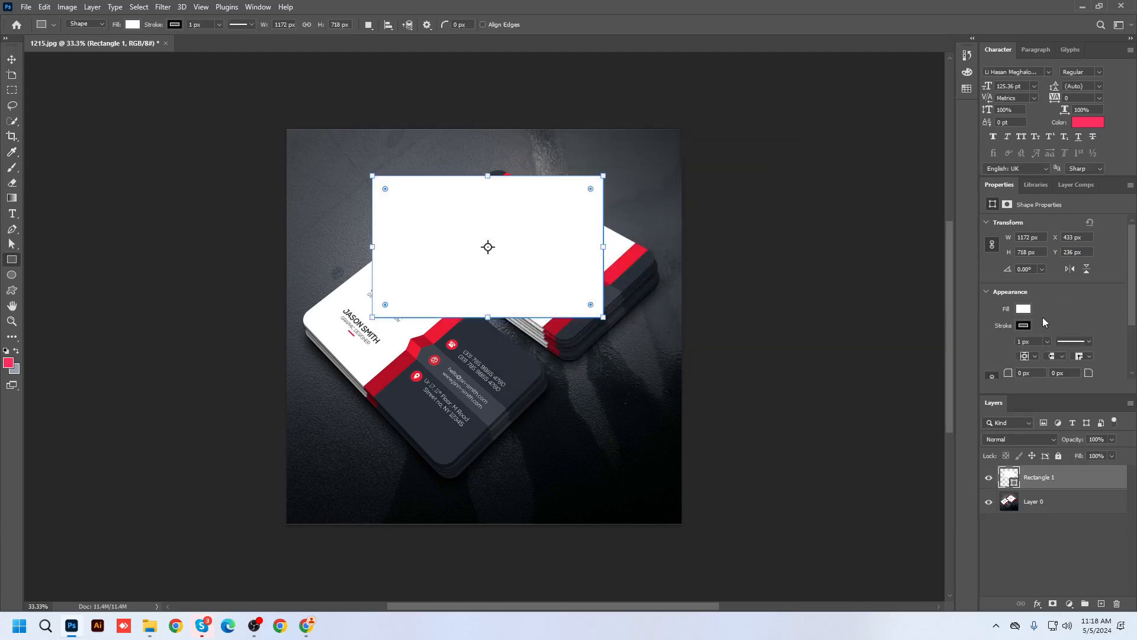
Set the white rectangle's stroke to no color and keep the Rectangle 1 layer selected.
left_click(1023, 325)
left_click(979, 351)
left_click(1055, 313)
left_click(1026, 559)
left_click(1044, 485)
right_click(1009, 480)
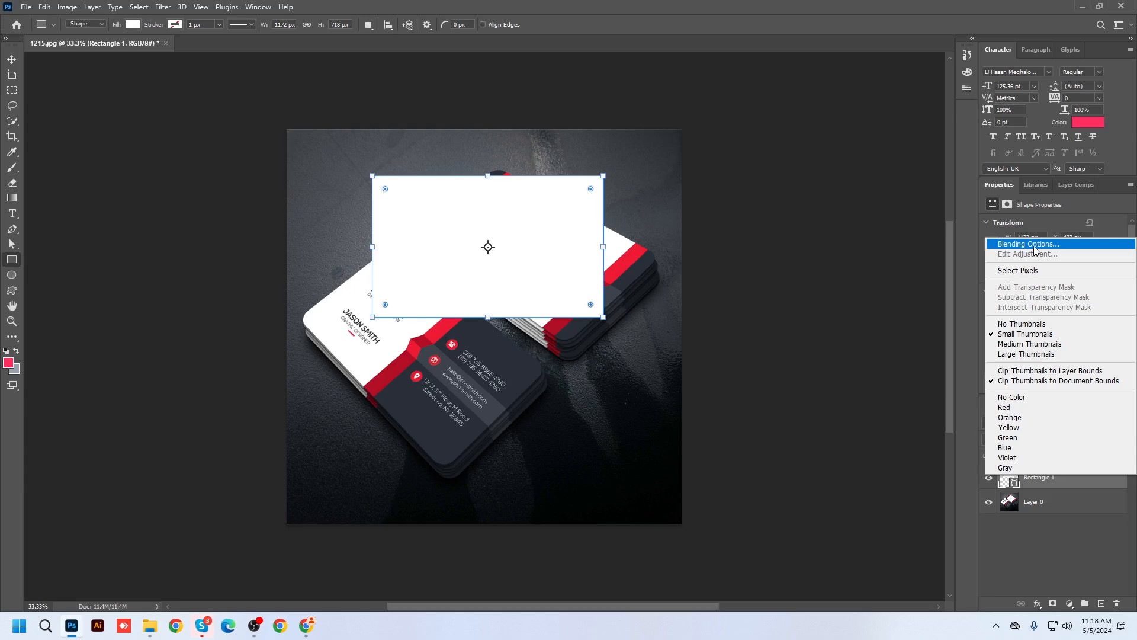
right_click(1043, 487)
right_click(1044, 481)
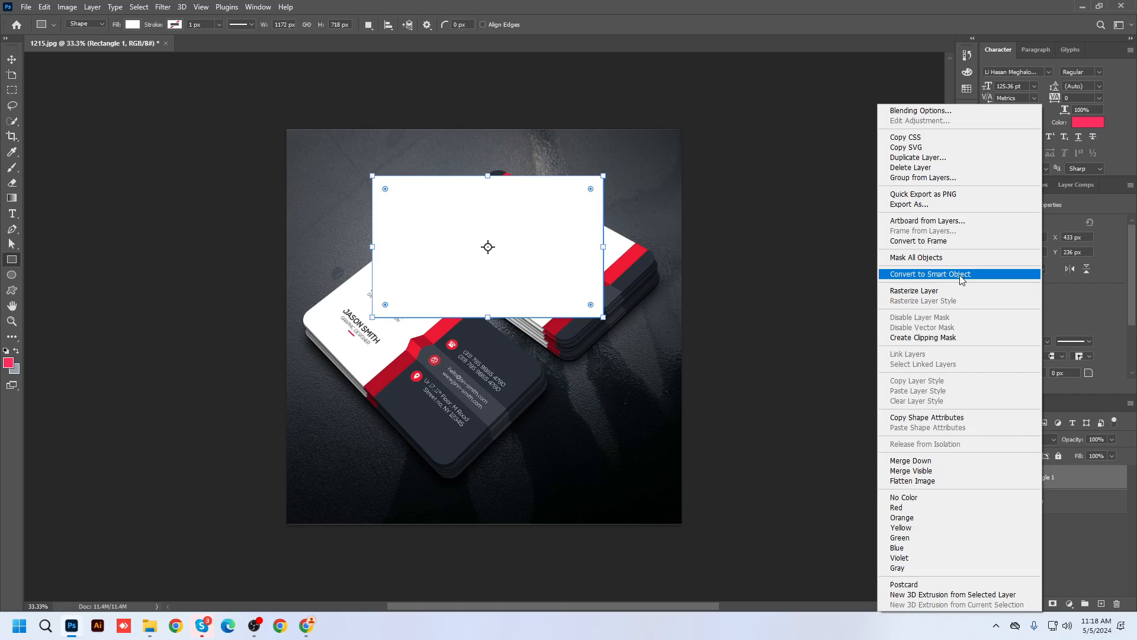
left_click(531, 275)
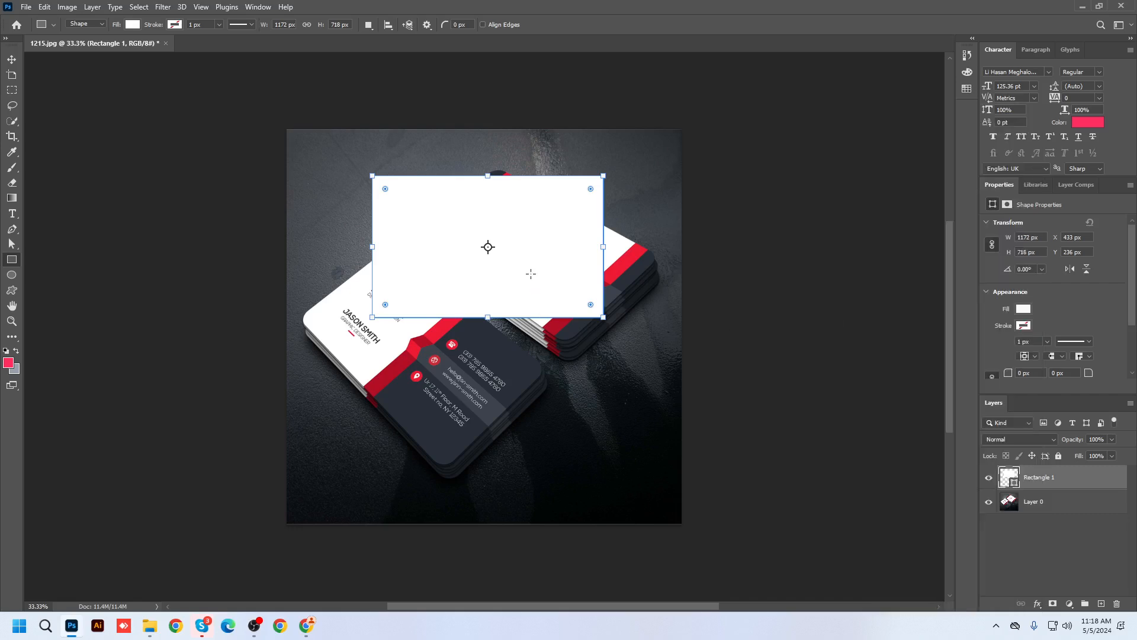
right_click(1036, 482)
left_click(1089, 486)
Try a Perspective transform that widens the white rectangle's upper edge, and revert it.
left_click(12, 61)
key("ctrl+t")
right_click(500, 221)
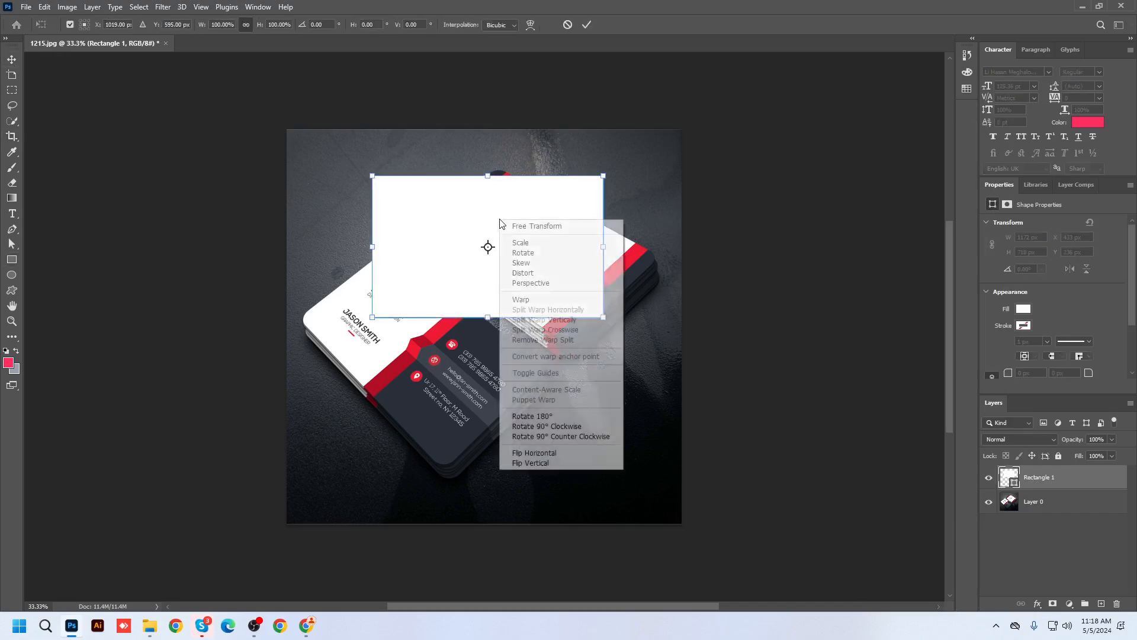
left_click(529, 284)
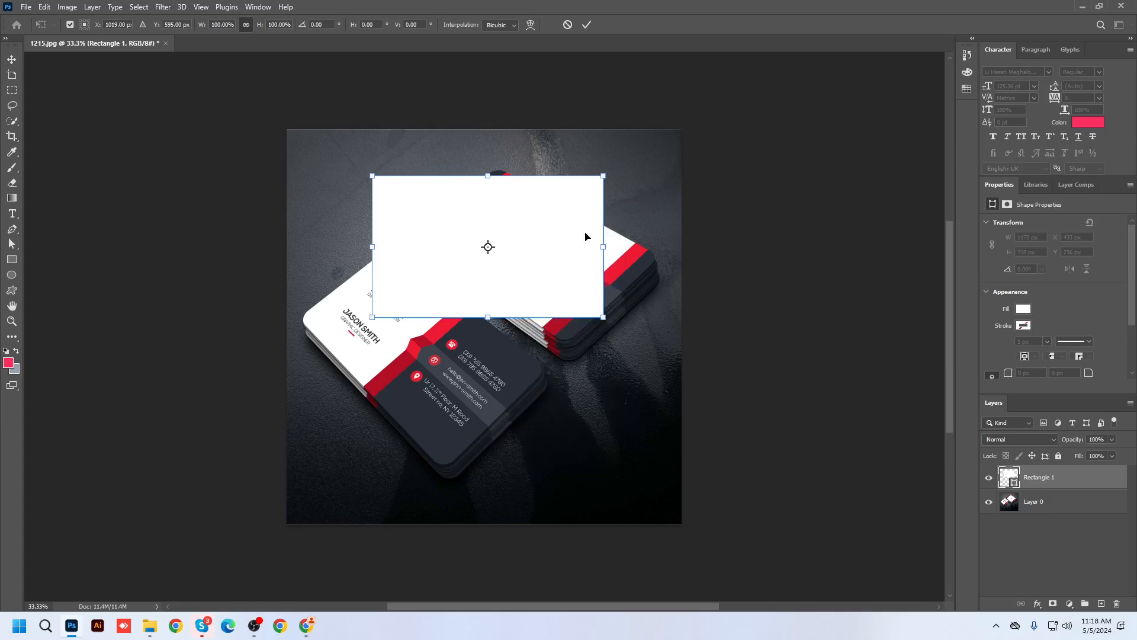
left_click_drag(604, 176, 644, 175)
right_click(513, 243)
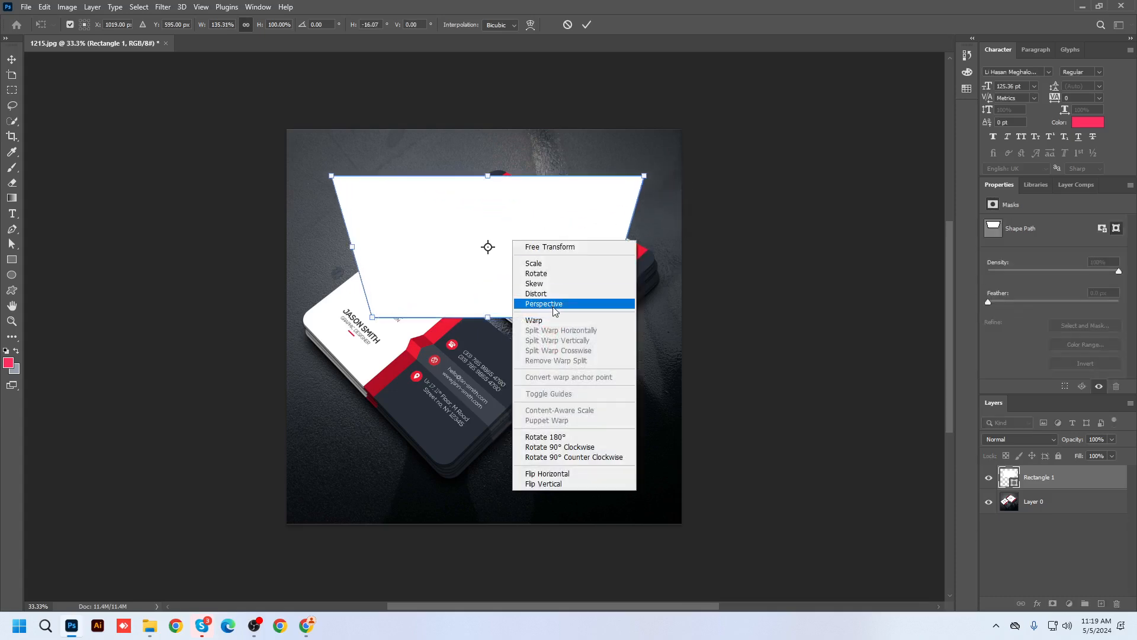
left_click(557, 211)
key("ctrl+z")
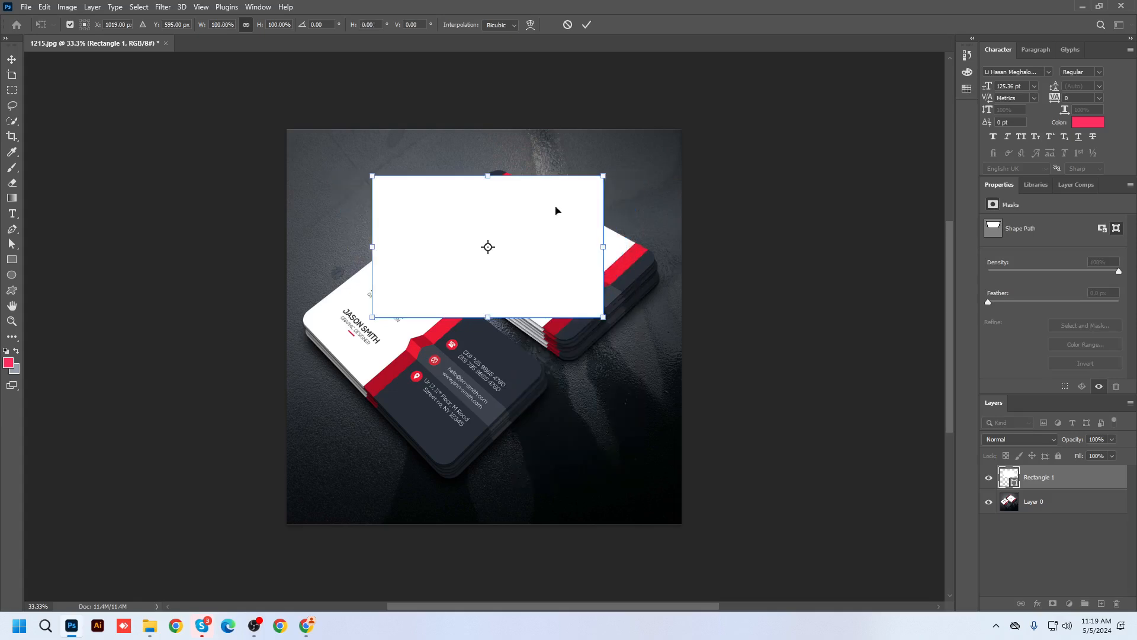
Distort the white rectangle so its four corners match the top card of the upper stack, and apply the transform.
right_click(576, 195)
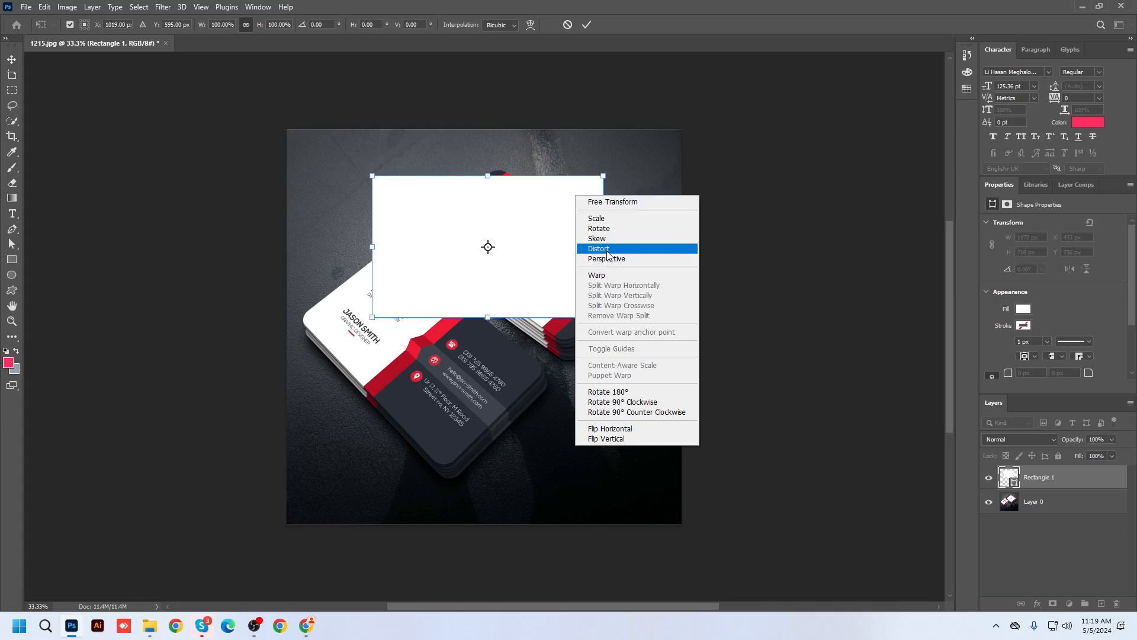
left_click(607, 252)
left_click_drag(602, 176, 659, 266)
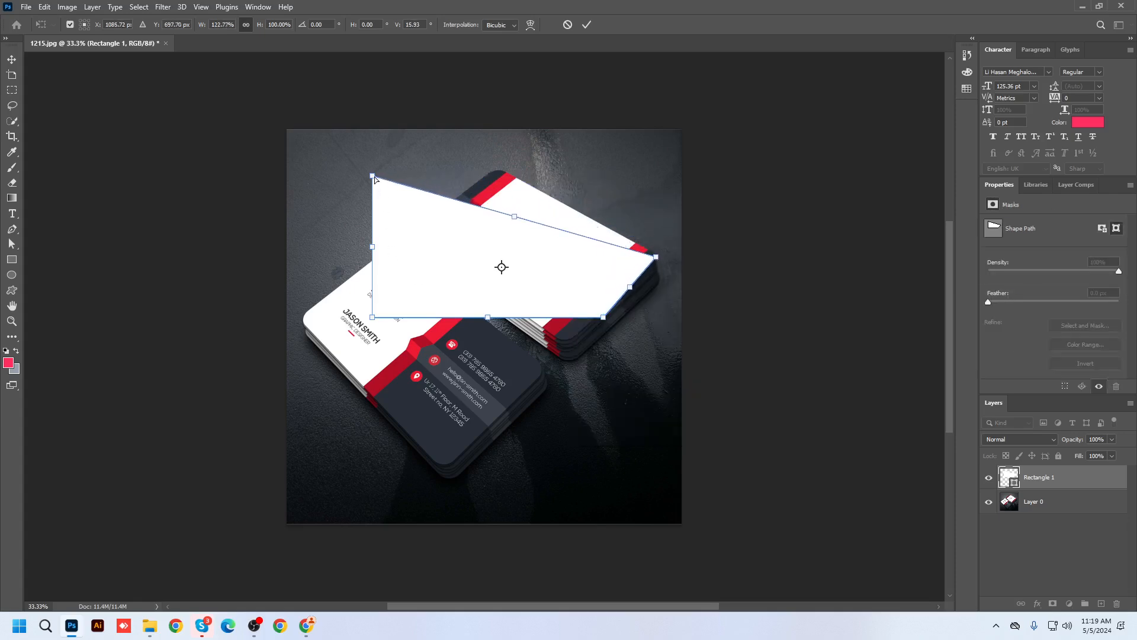
left_click_drag(373, 176, 496, 169)
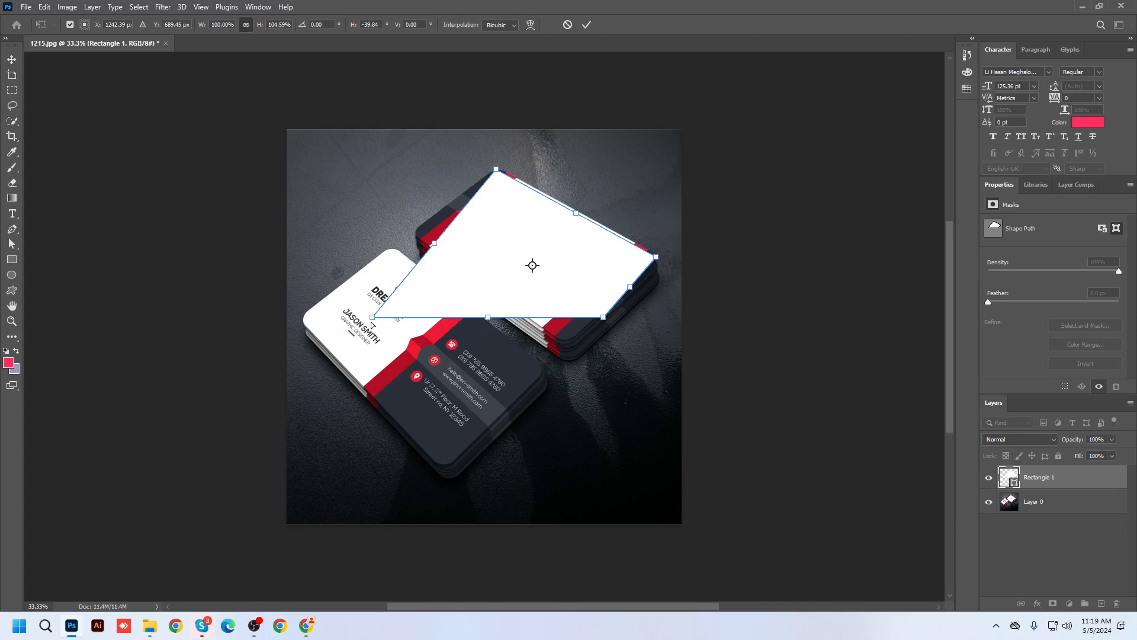
left_click_drag(371, 318, 414, 232)
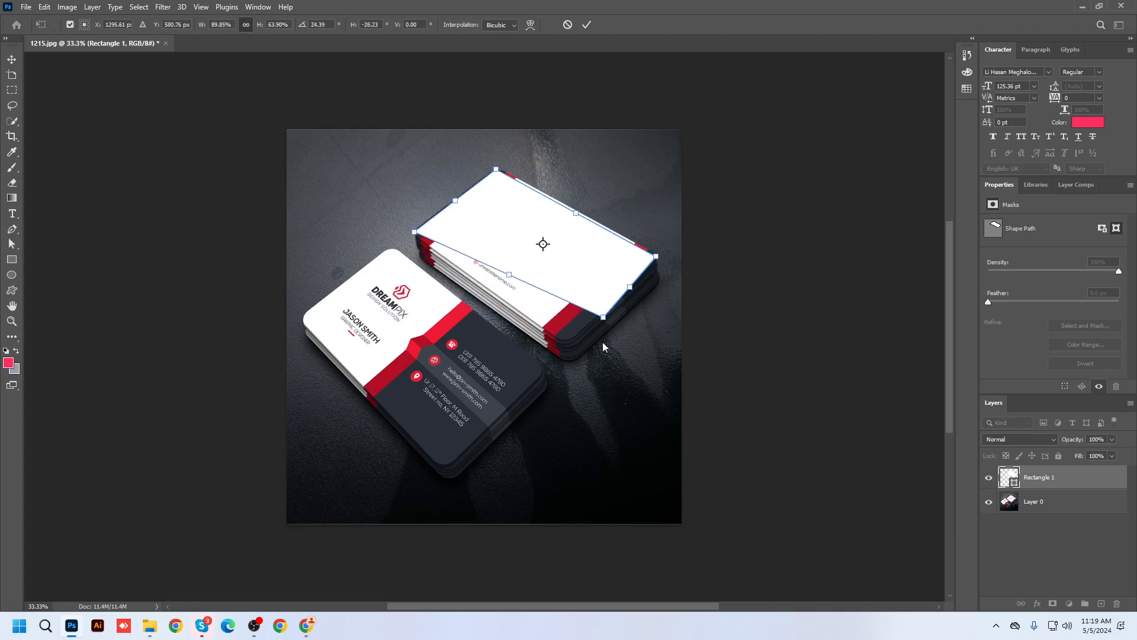
left_click_drag(601, 317, 565, 343)
left_click(1040, 534)
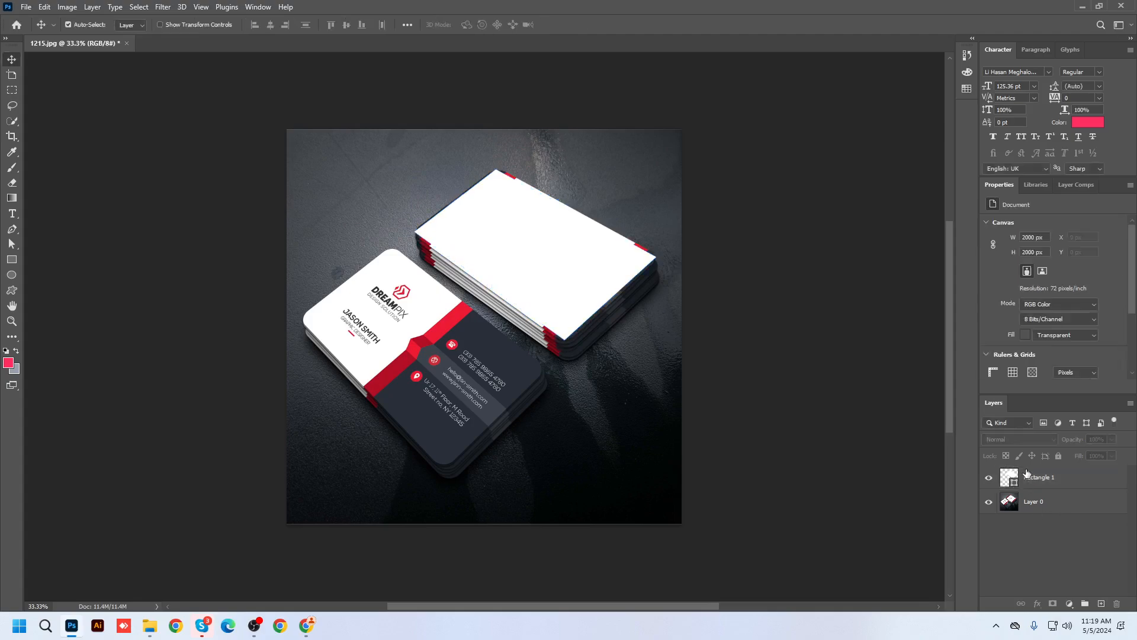
Place 1215.png from Downloads over the upper card at about 690 × 414 px and clip it to the Rectangle 1 layer.
mouse_move(148, 628)
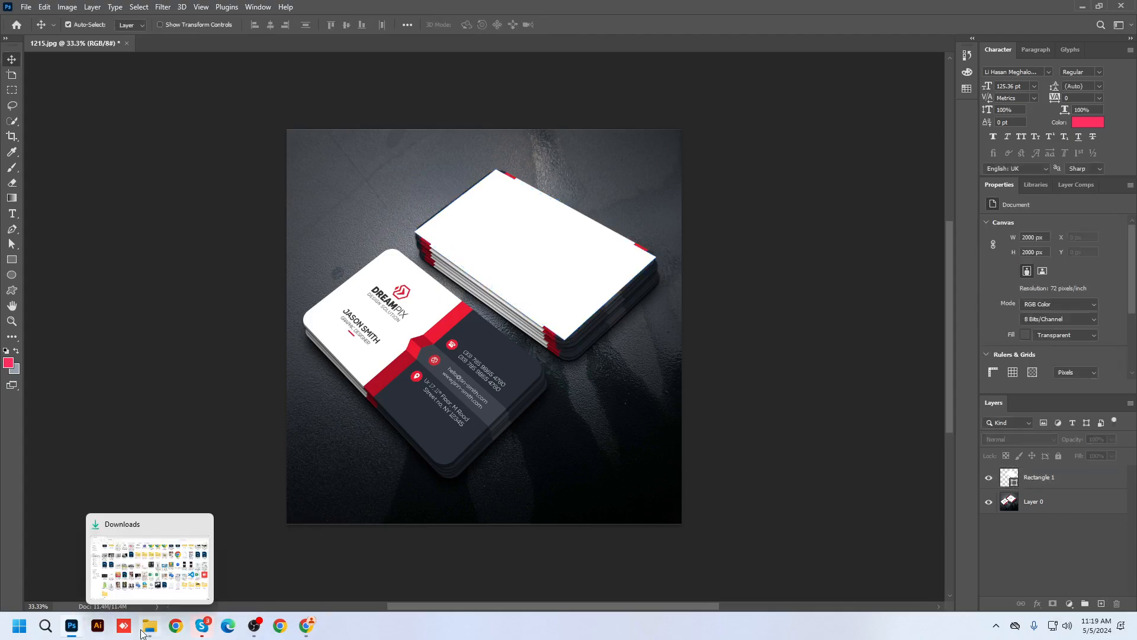
left_click(259, 586)
scroll(237, 297, "up", 20)
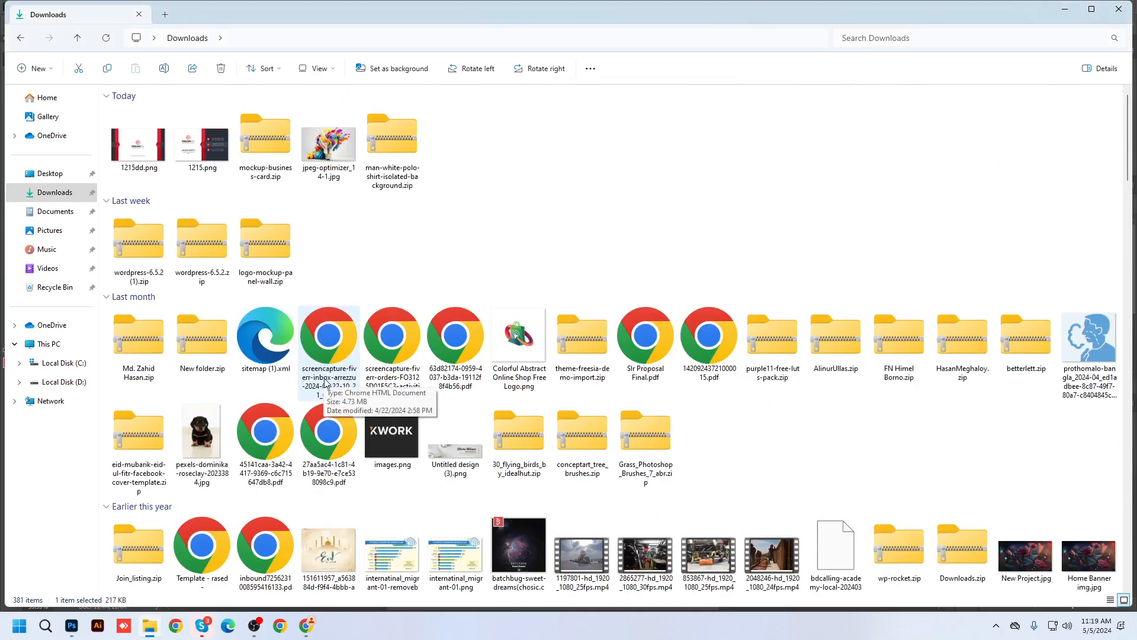
left_click_drag(202, 139, 546, 245)
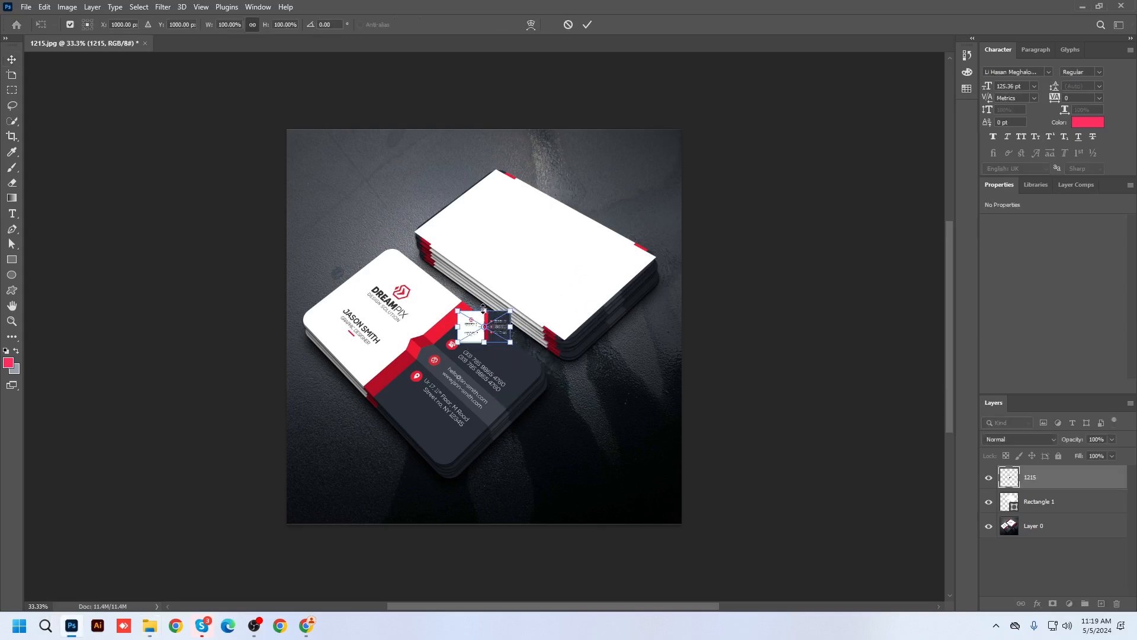
left_click_drag(484, 307, 548, 235)
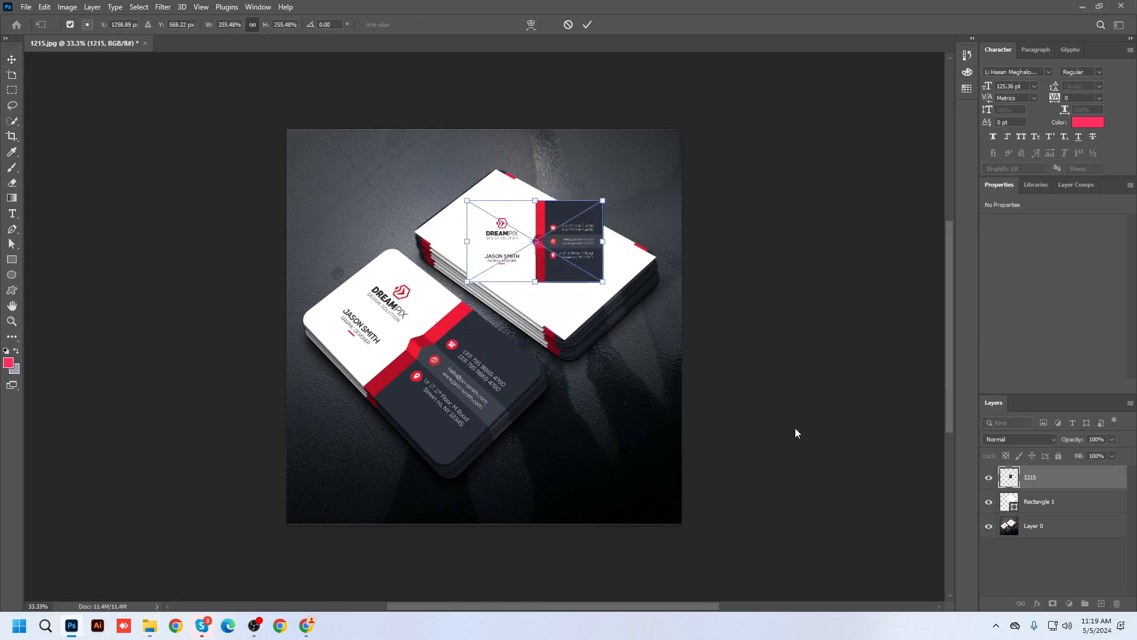
key("Return")
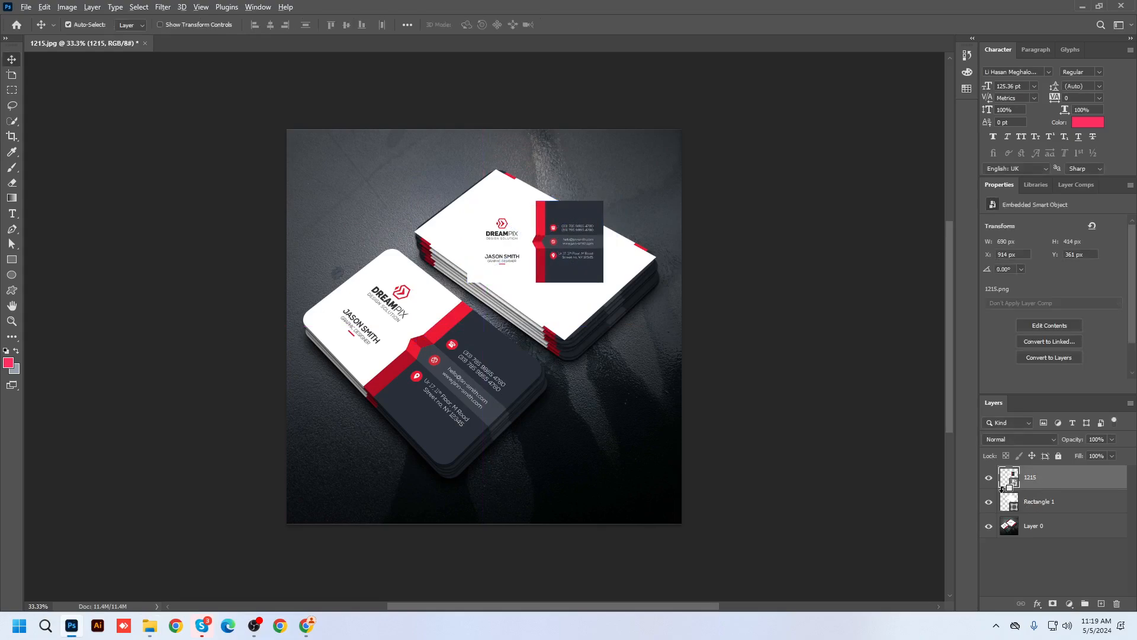
left_click(1007, 489, "alt")
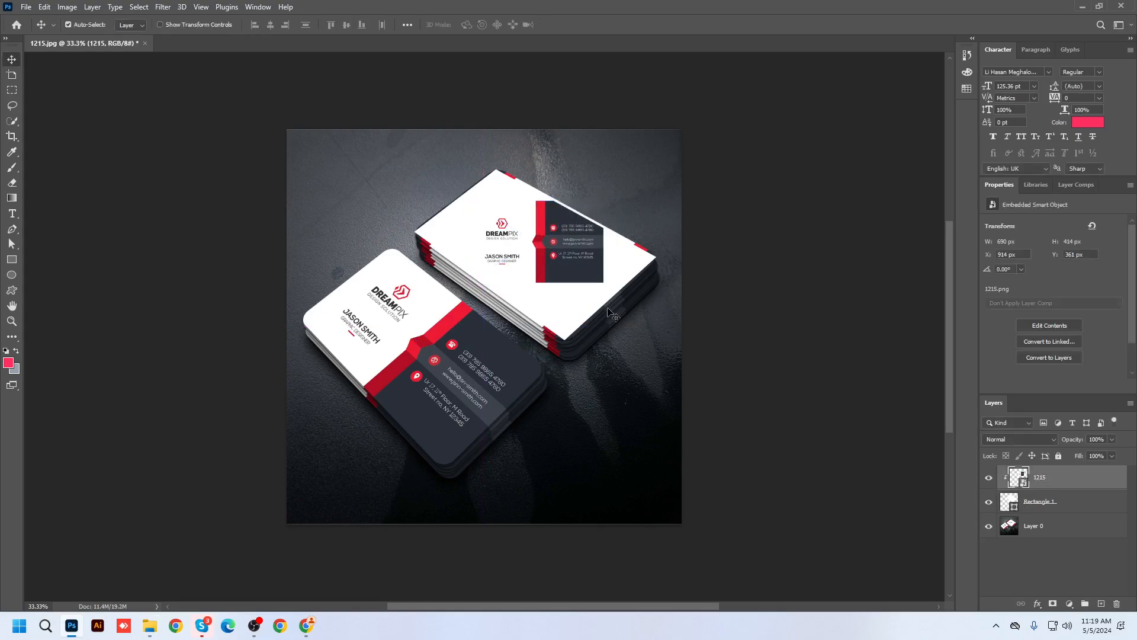
Enlarge and rotate the placed 1215 design, and distort its corners to fit the upper card's perspective.
key("ctrl")
key("ctrl+t")
left_click_drag(619, 238, 591, 288)
right_click(583, 271)
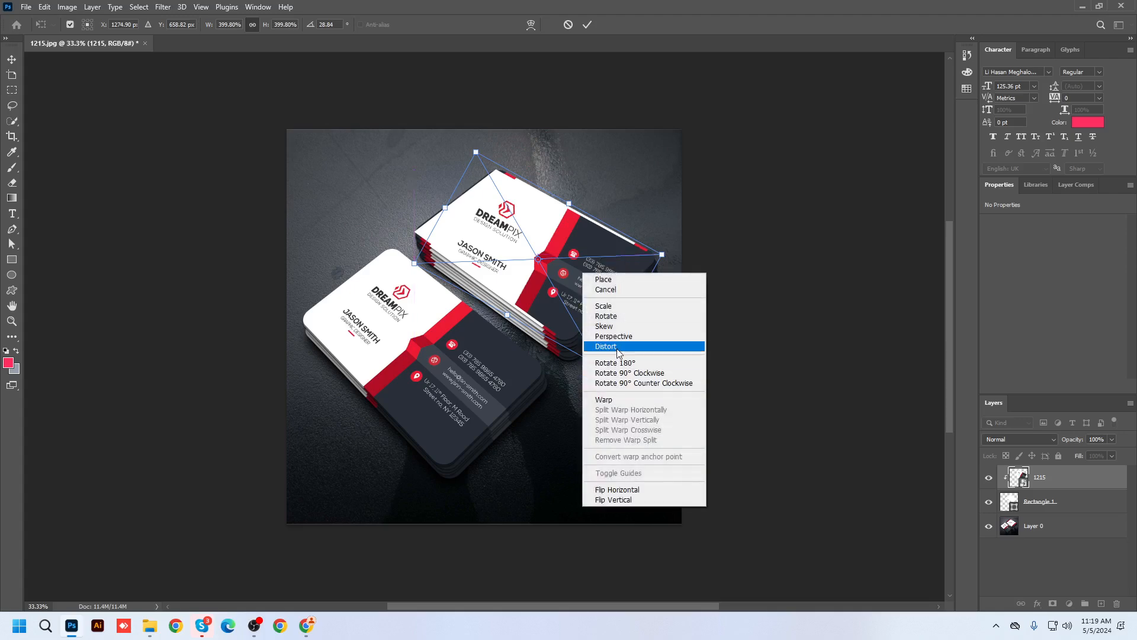
left_click(616, 346)
left_click_drag(662, 254, 657, 259)
left_click_drag(498, 177, 497, 169)
left_click_drag(415, 264, 408, 230)
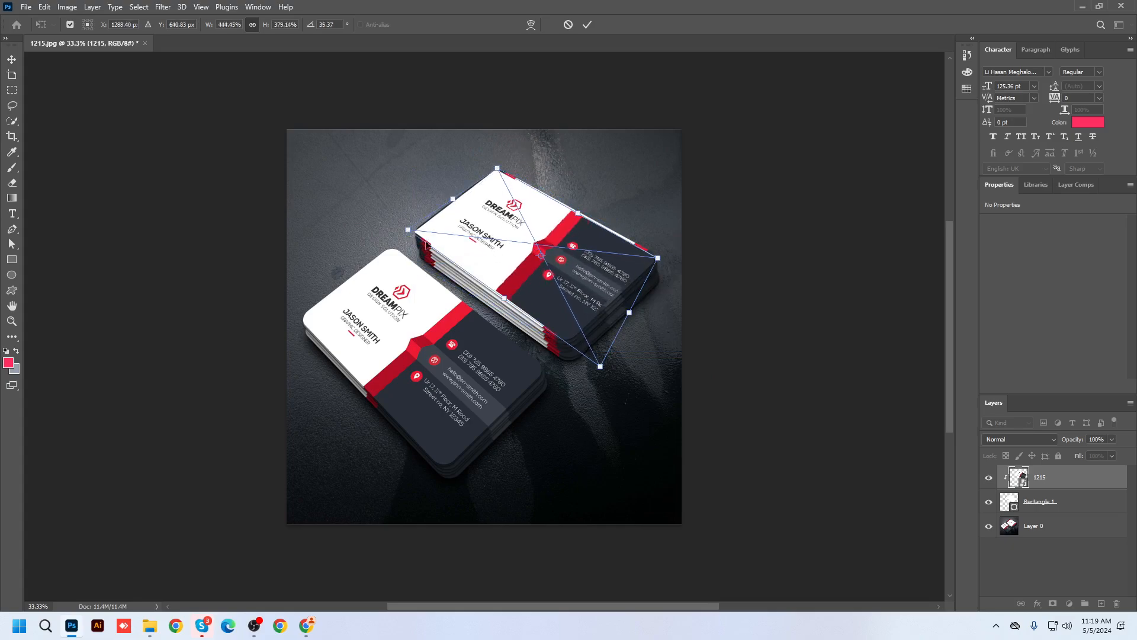
key("Return")
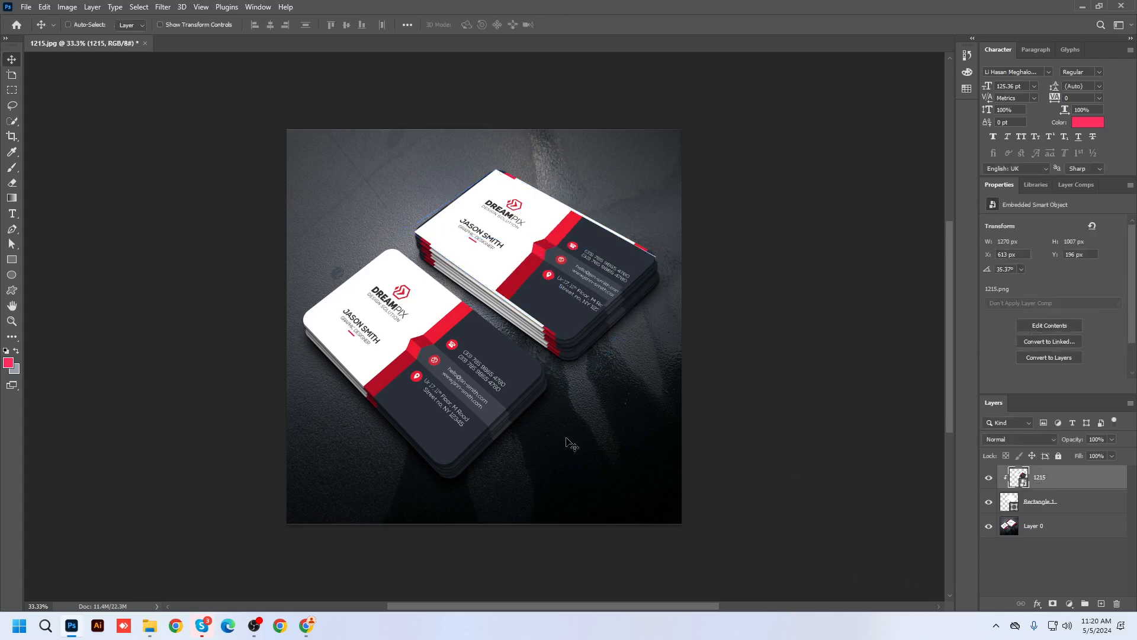
Undo the placed design, its clipping mask, the rectangle's distortion and its stroke removal.
key("ctrl+z")
key("ctrl+z")
key("ctrl+z")
key("ctrl+z")
key("ctrl+z")
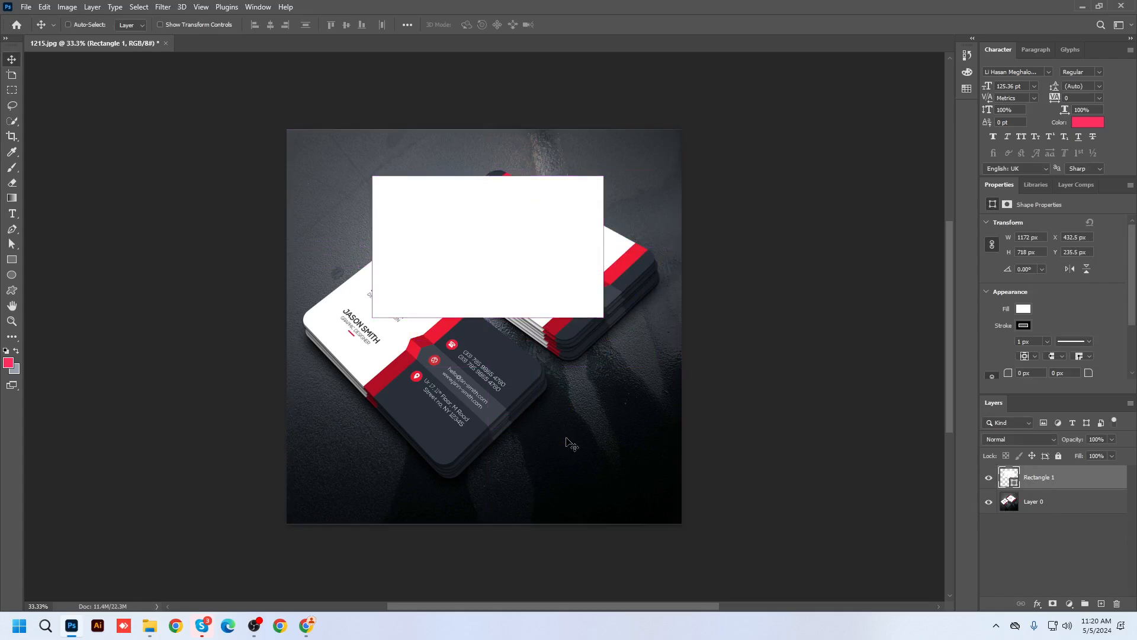
Remove the stroke from the undistorted white rectangle and deselect its layer.
left_click(1023, 326)
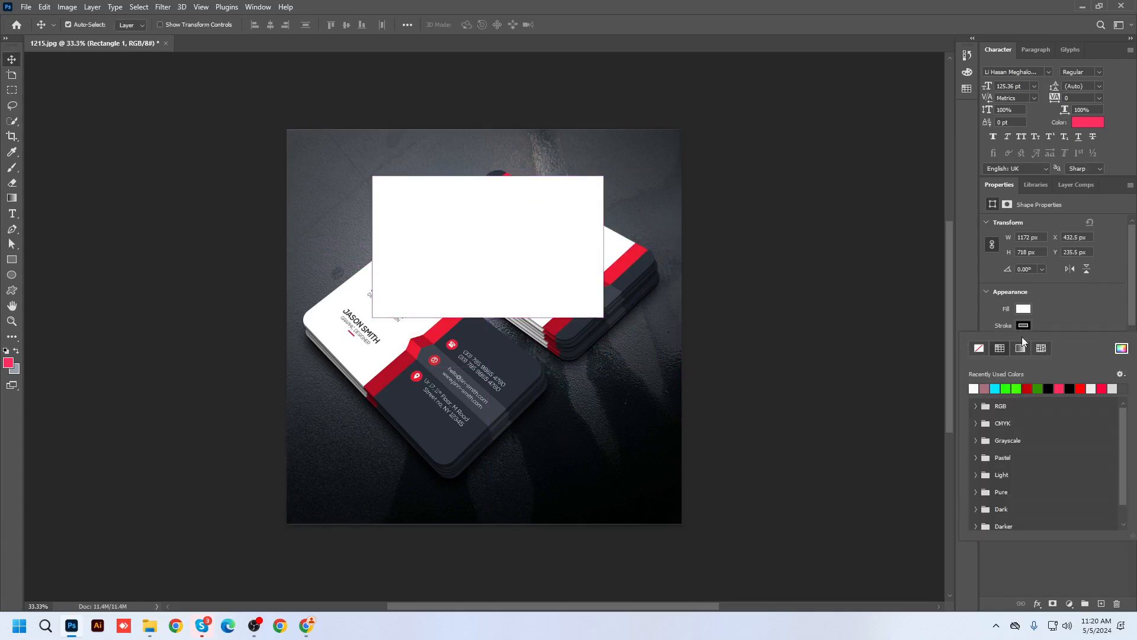
left_click(979, 349)
left_click(1018, 562)
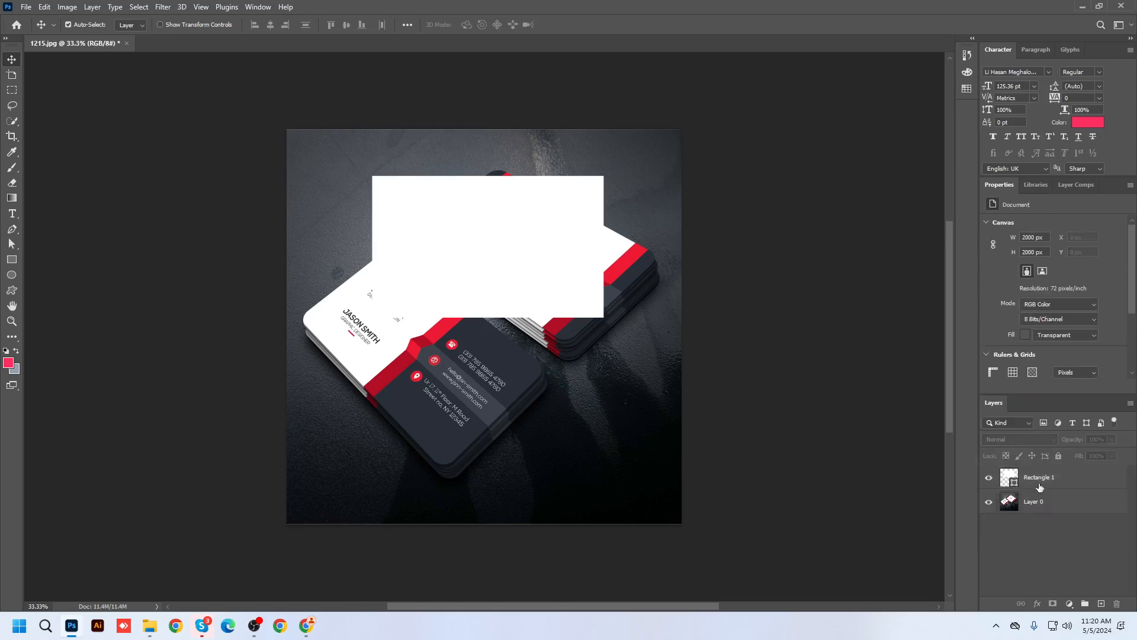
Convert the Rectangle 1 layer to a smart object and move it down to about X 358 px, Y 1198 px.
right_click(1038, 480)
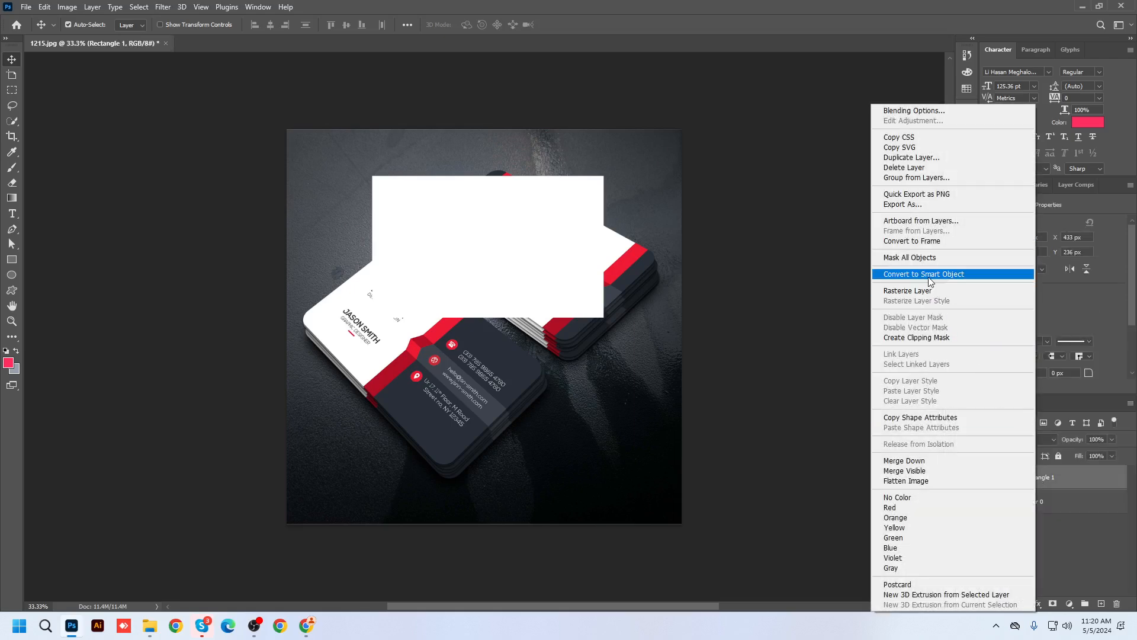
left_click(926, 275)
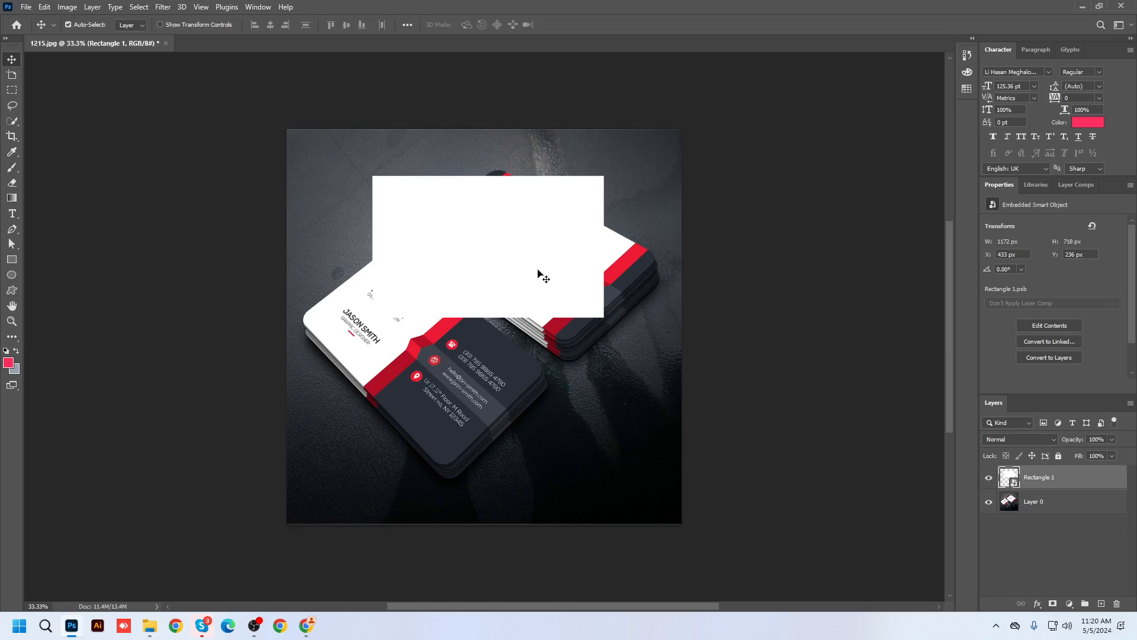
left_click_drag(518, 256, 496, 449)
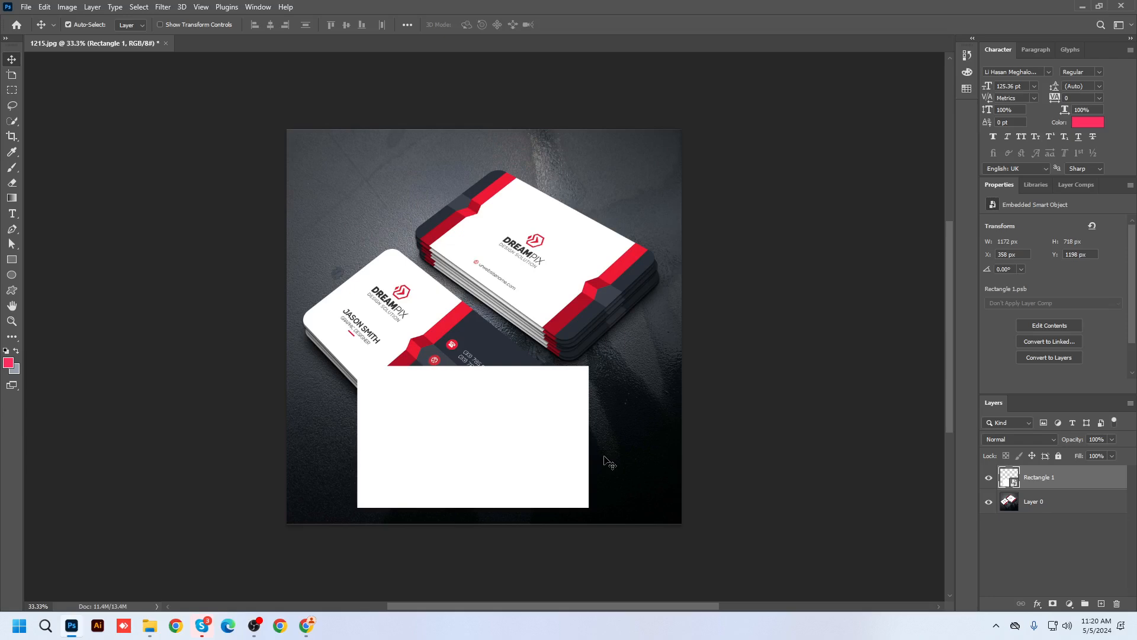
Move the Rectangle 1 smart object over the upper card stack and distort its four corners roughly onto the top card's corners.
left_click_drag(490, 453, 499, 307)
key("ctrl+t")
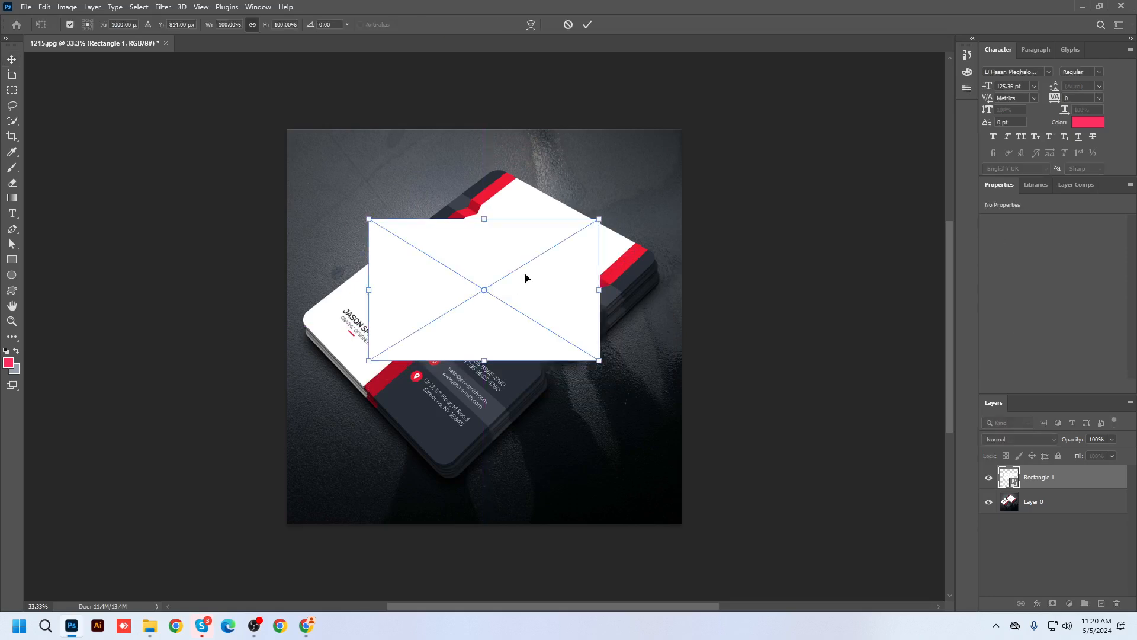
right_click(501, 277)
left_click(532, 351)
left_click_drag(599, 222, 657, 257)
left_click_drag(369, 219, 489, 168)
left_click_drag(369, 360, 413, 231)
left_click_drag(596, 364, 568, 338)
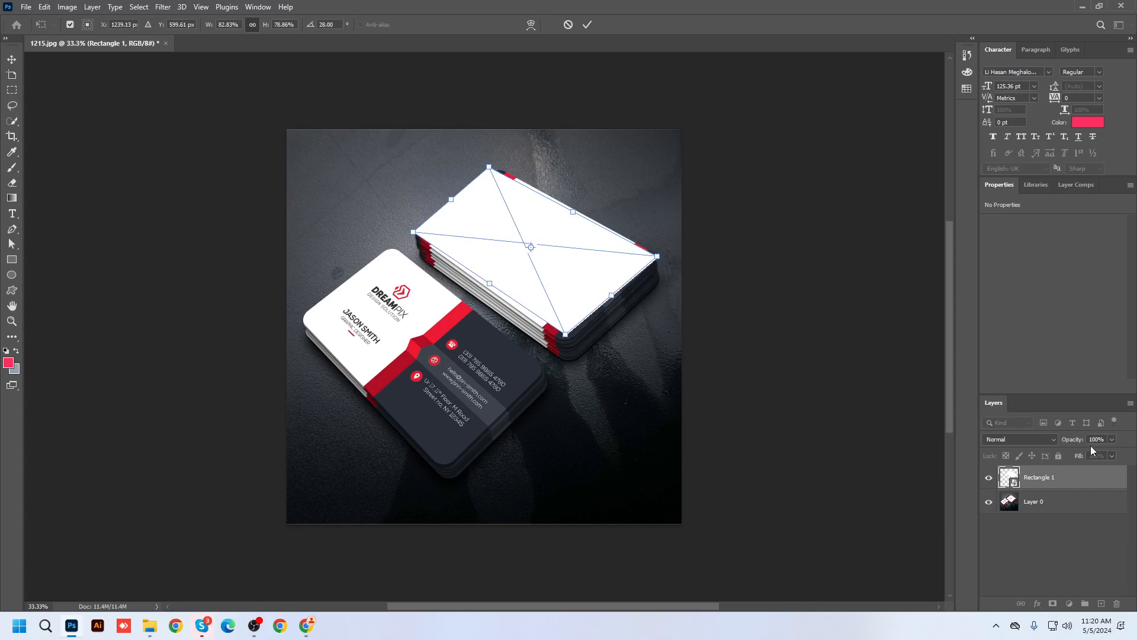
Lower Rectangle 1's opacity to 62% and refine its right and front corners to follow the upper card's edges.
left_click(1112, 439)
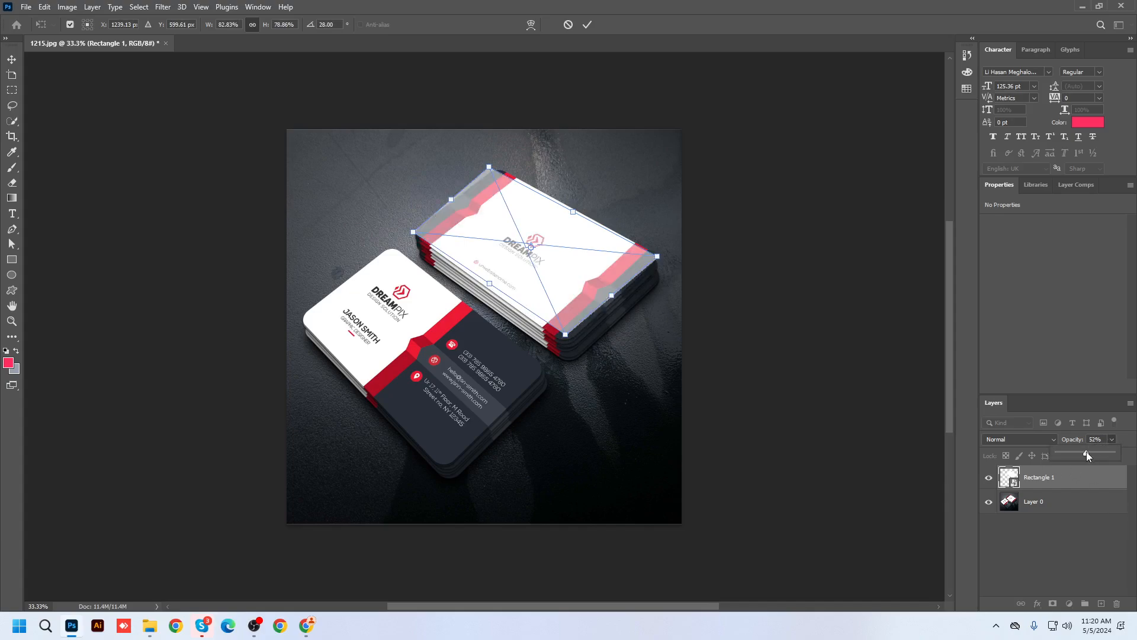
left_click_drag(1088, 452, 1093, 452)
scroll(608, 266, "up", 2)
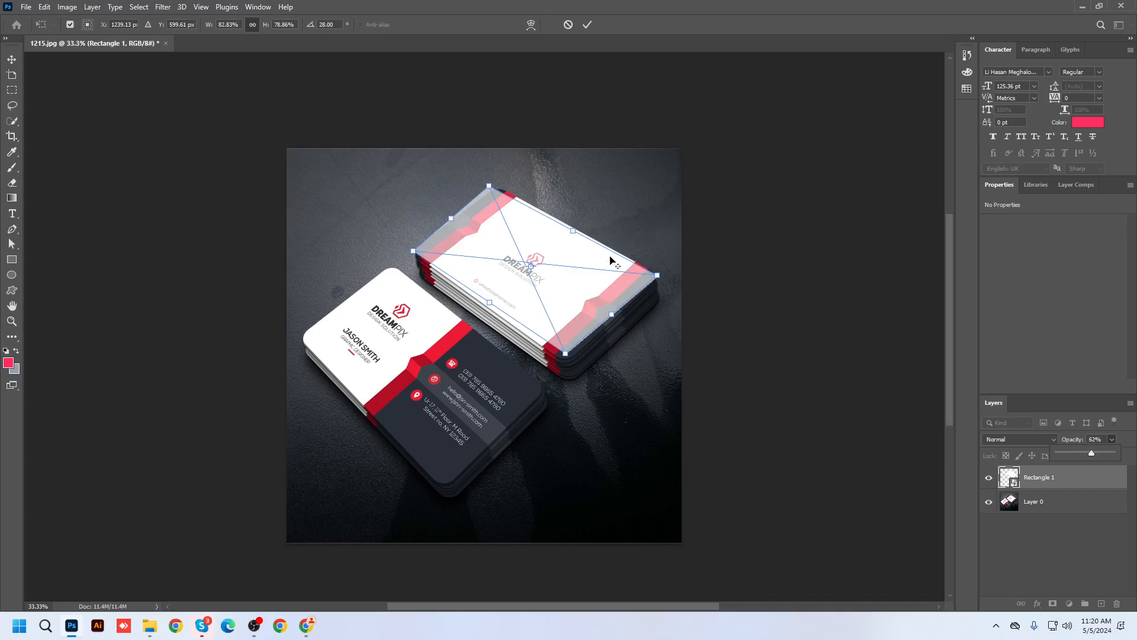
scroll(610, 269, "up", 5)
scroll(659, 290, "up", 2)
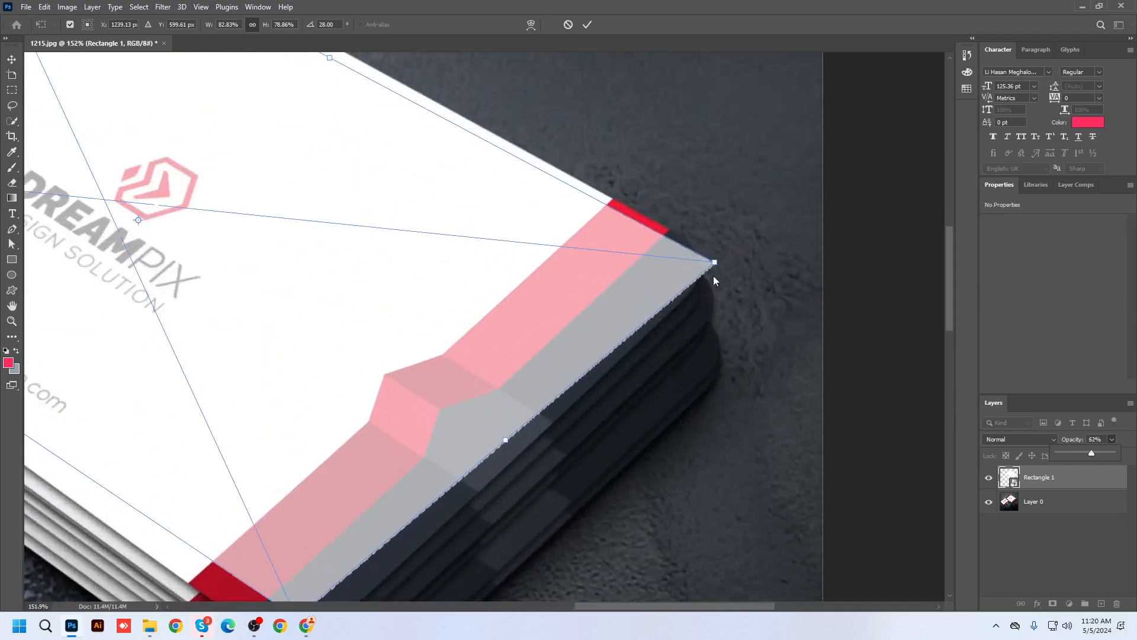
left_click_drag(716, 264, 729, 265)
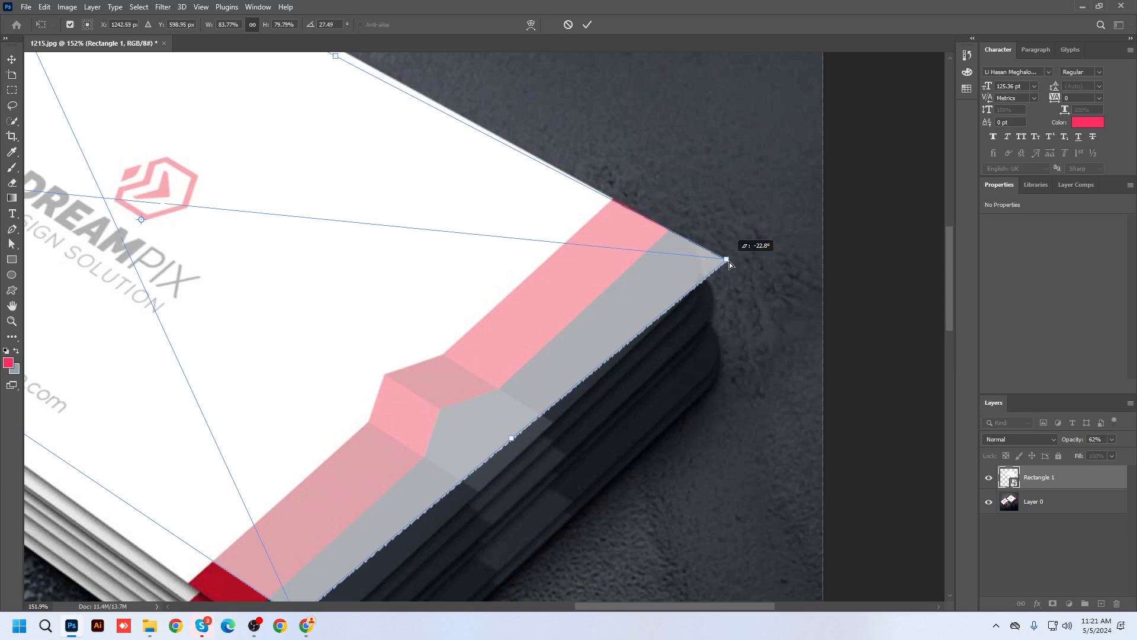
left_click_drag(729, 264, 730, 265)
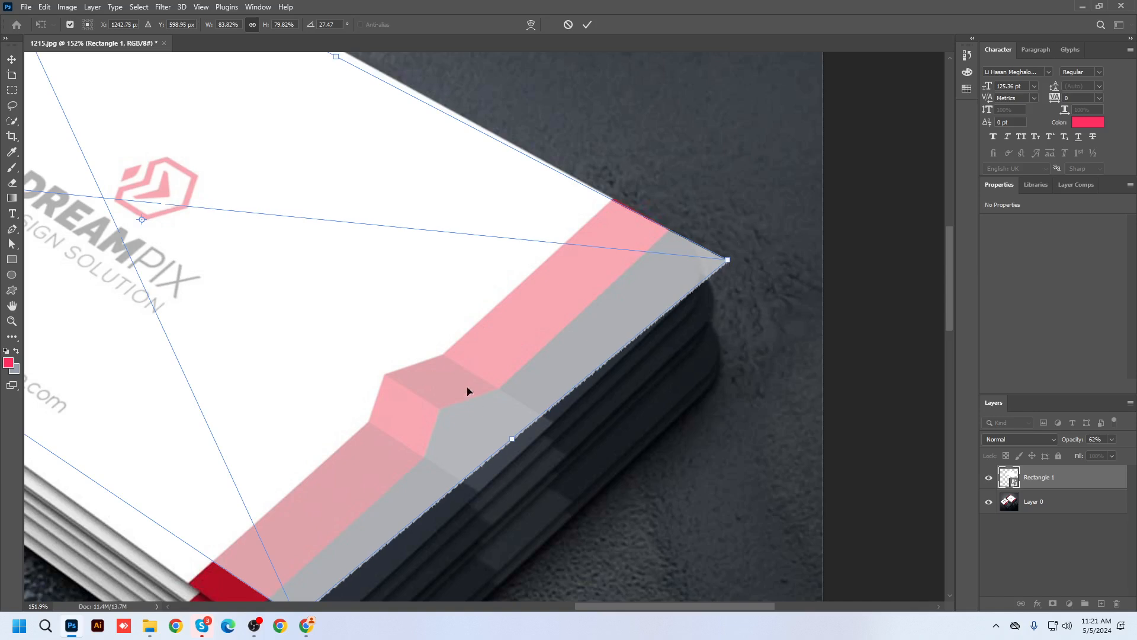
left_click_drag(401, 475, 551, 357)
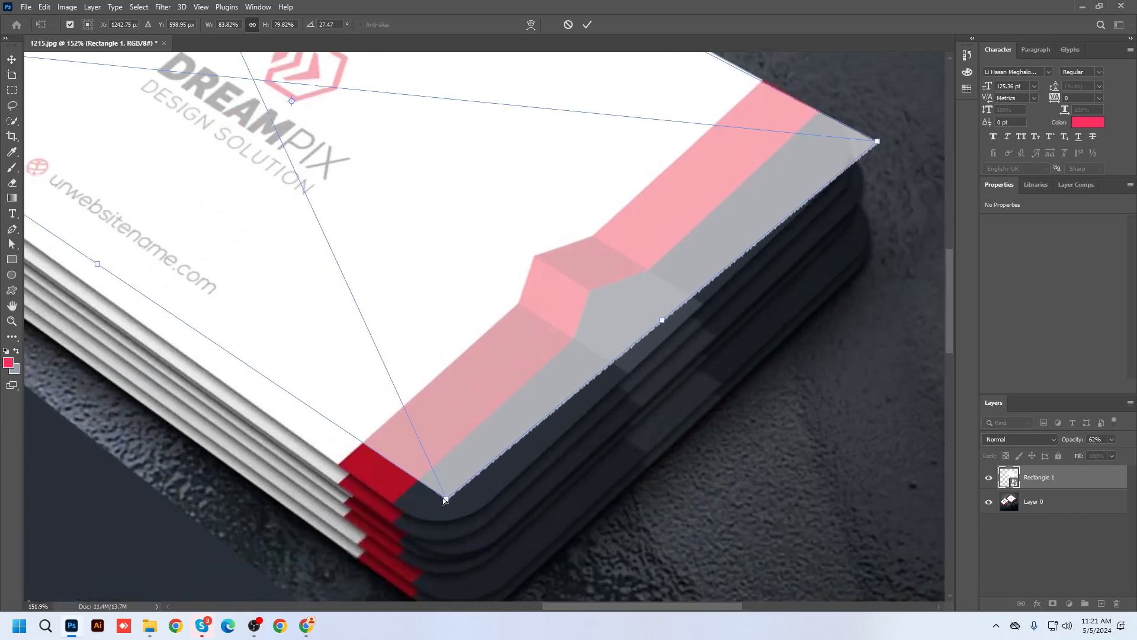
left_click_drag(449, 501, 446, 544)
Adjust the rectangle's left and rear corners so its edges line up with the upper card's edges.
left_click_drag(220, 255, 448, 393)
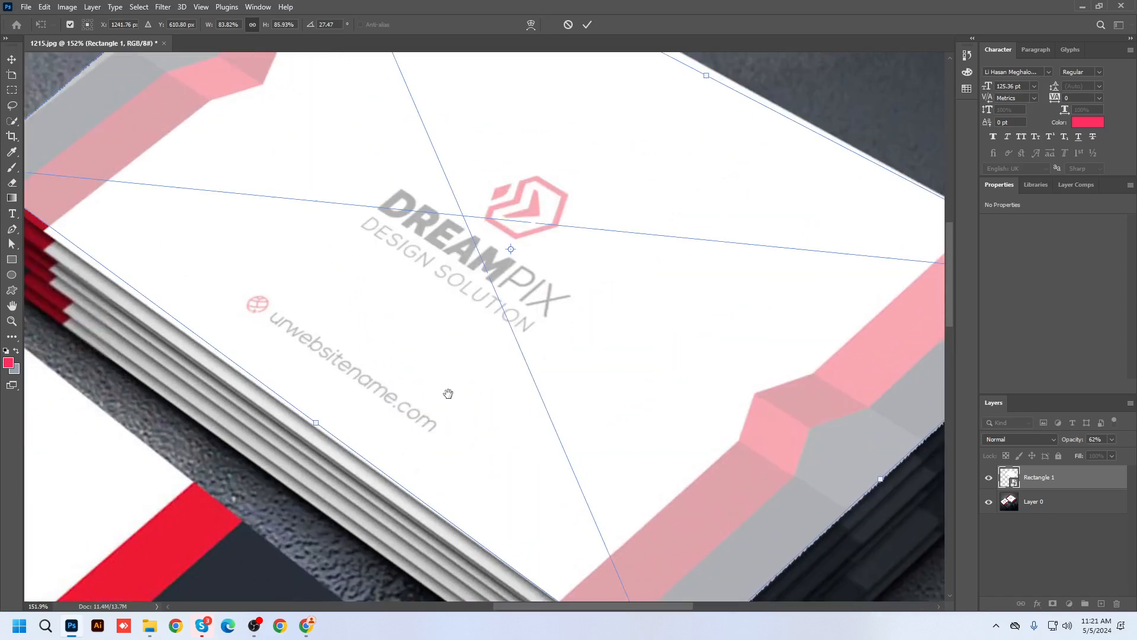
left_click_drag(326, 282, 519, 431)
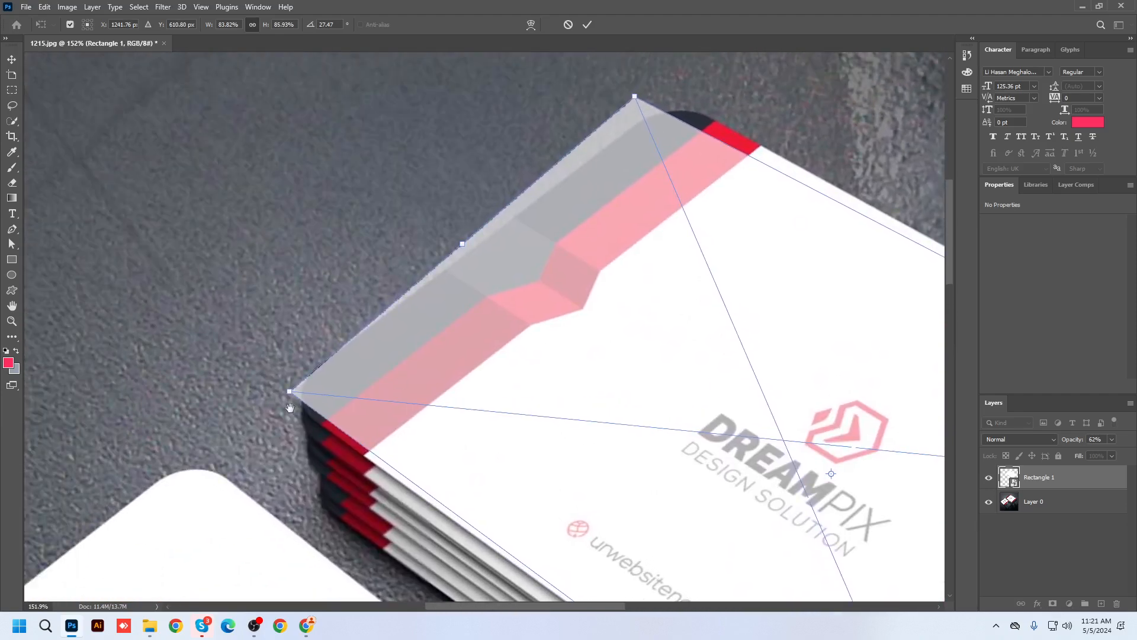
scroll(295, 399, "up", 3)
scroll(291, 389, "up", 1)
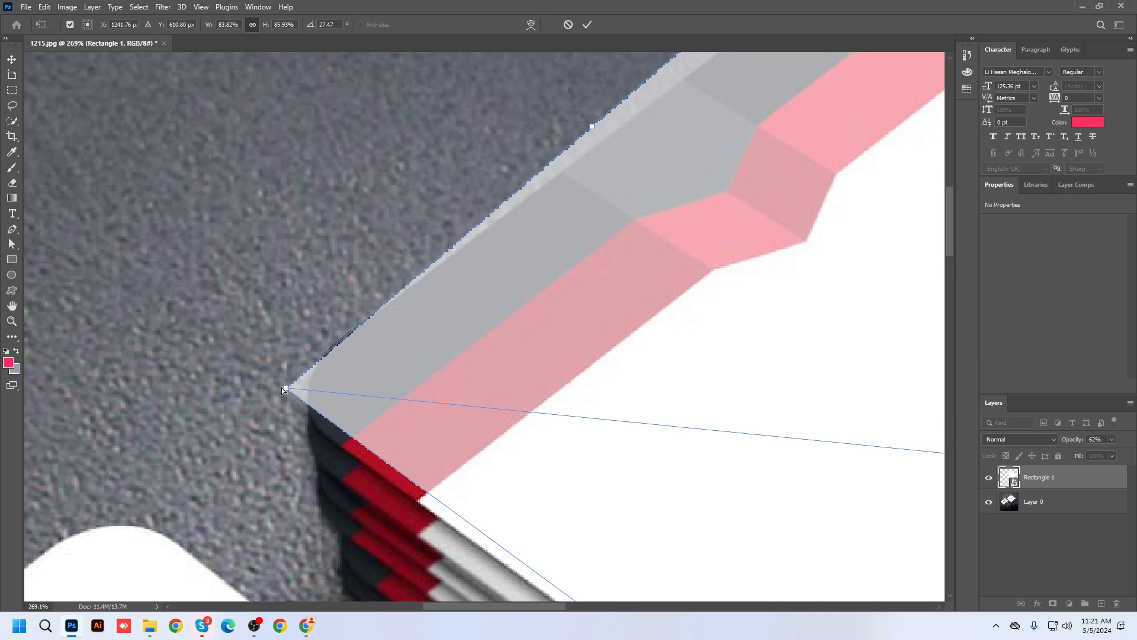
left_click_drag(283, 389, 272, 399)
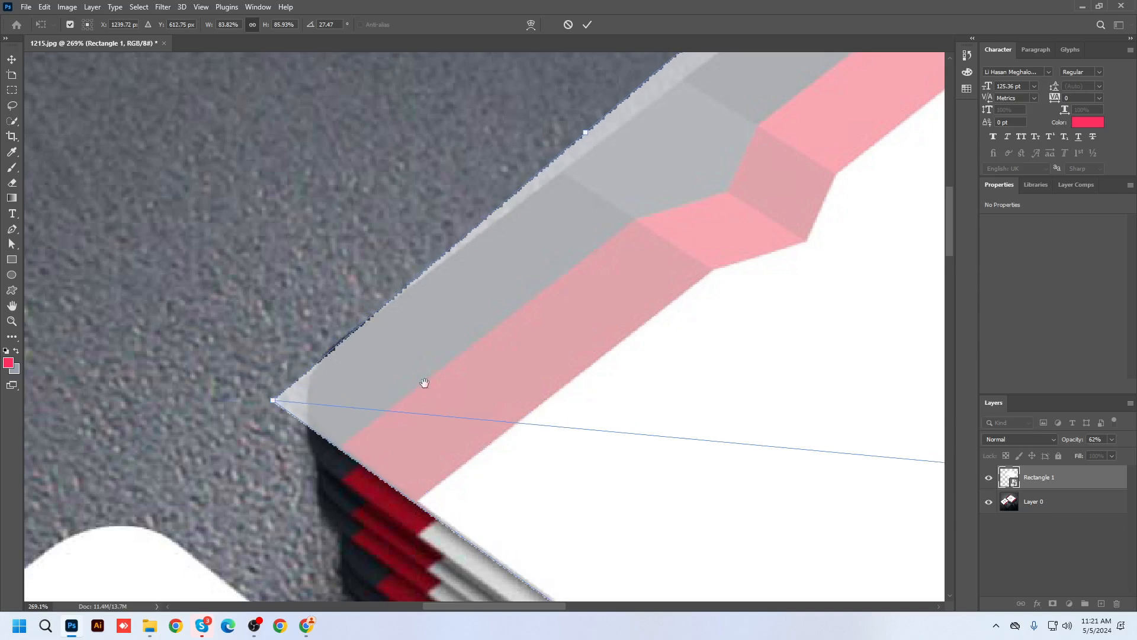
left_click_drag(577, 367, 492, 475)
left_click_drag(599, 334, 510, 476)
left_click_drag(595, 341, 513, 375)
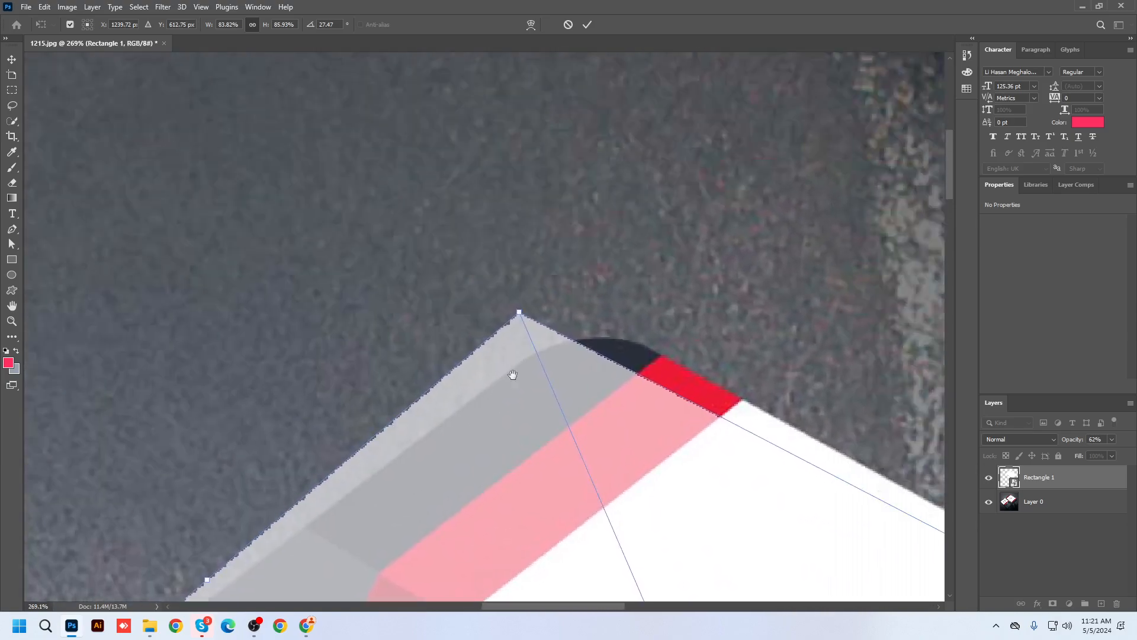
left_click_drag(520, 314, 584, 315)
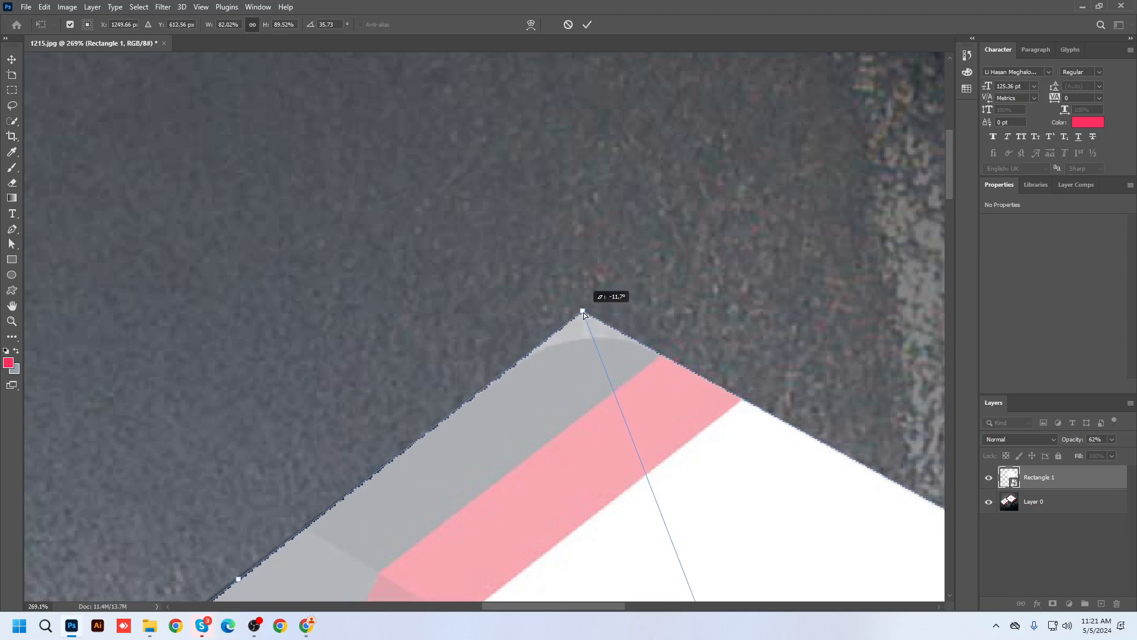
left_click_drag(372, 486, 737, 59)
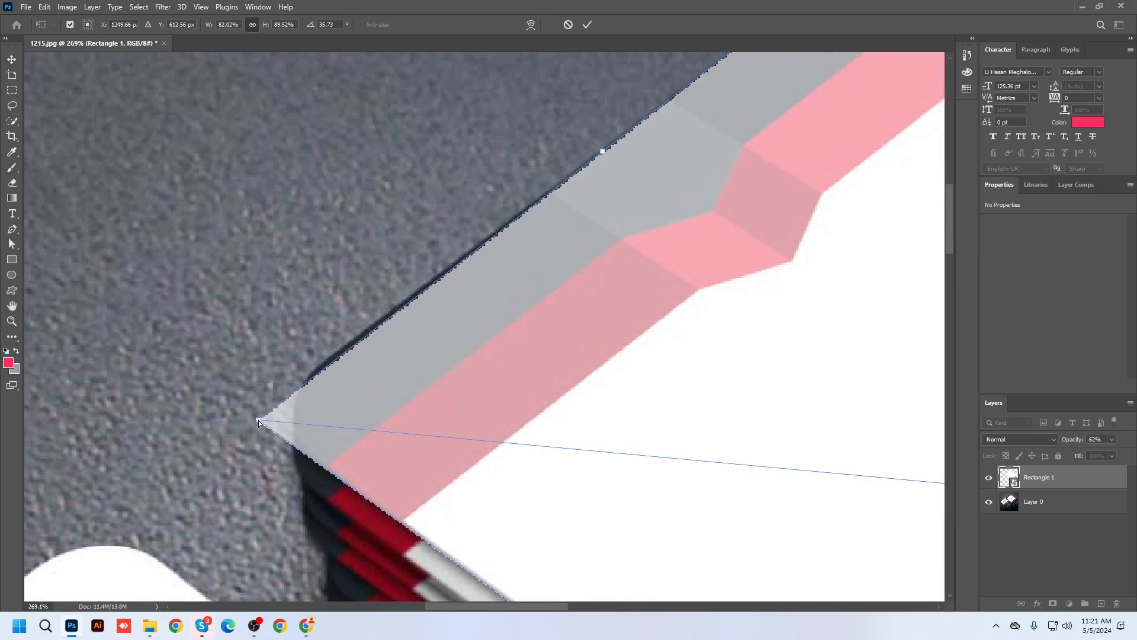
left_click_drag(258, 421, 255, 418)
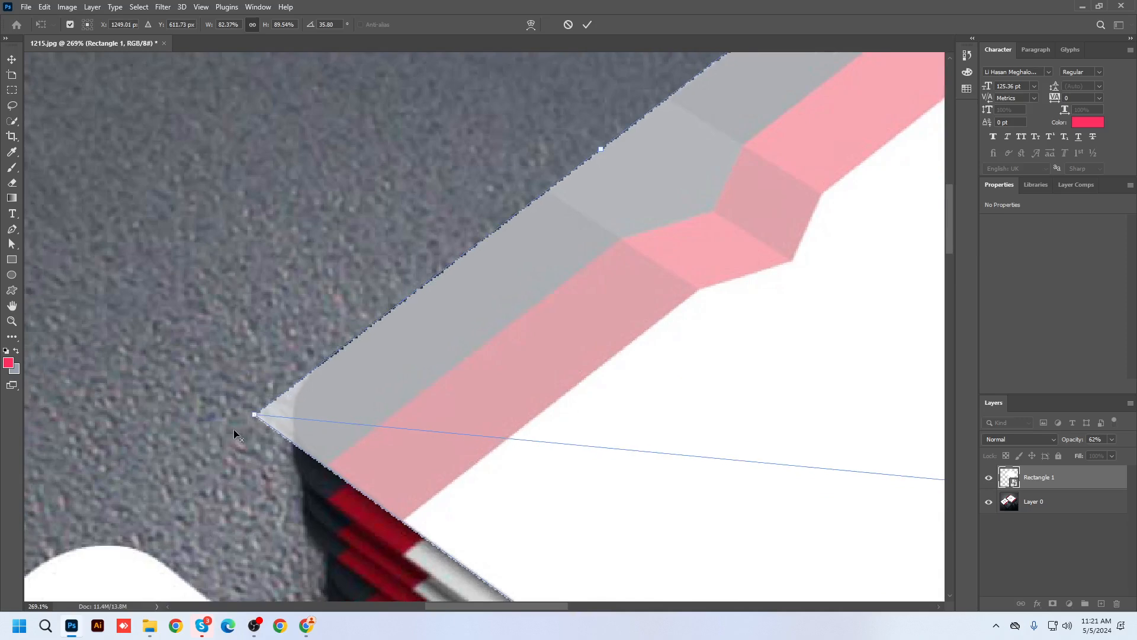
Apply the rectangle's distortion and restore the Rectangle 1 layer's opacity to 100%.
scroll(237, 414, "down", 1)
scroll(400, 367, "down", 2)
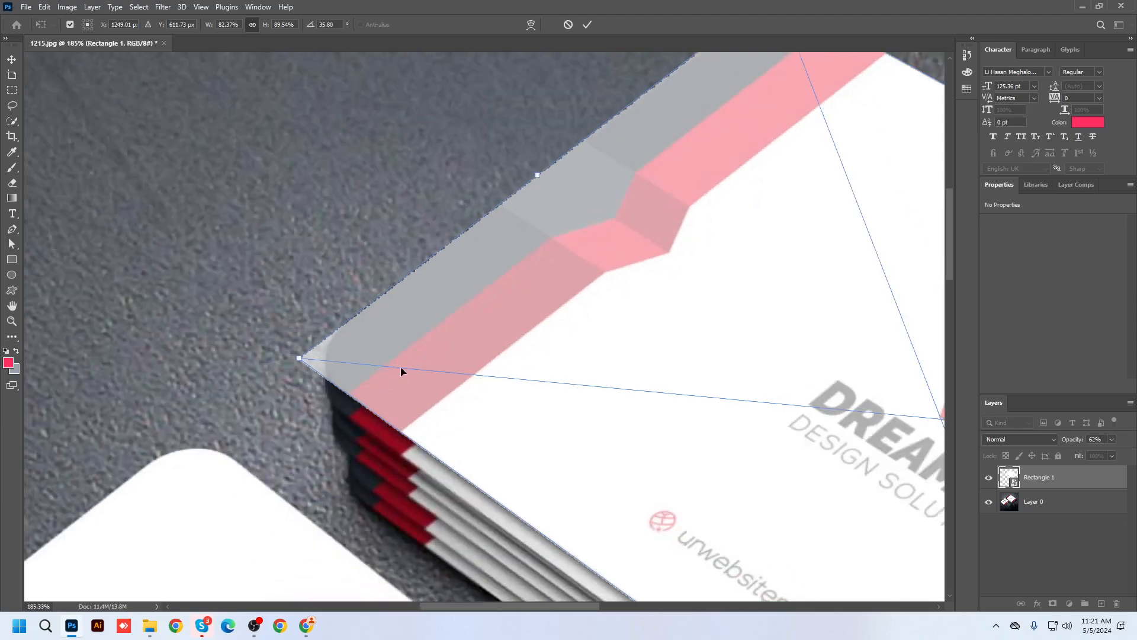
scroll(242, 413, "down", 6)
scroll(509, 467, "down", 3)
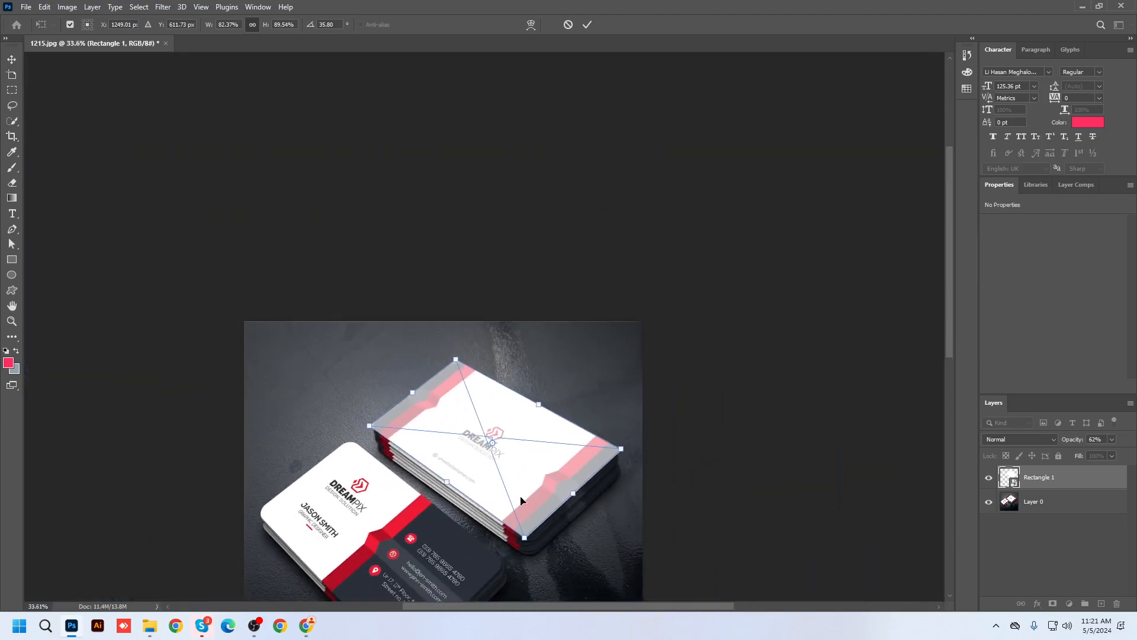
scroll(521, 501, "down", 1)
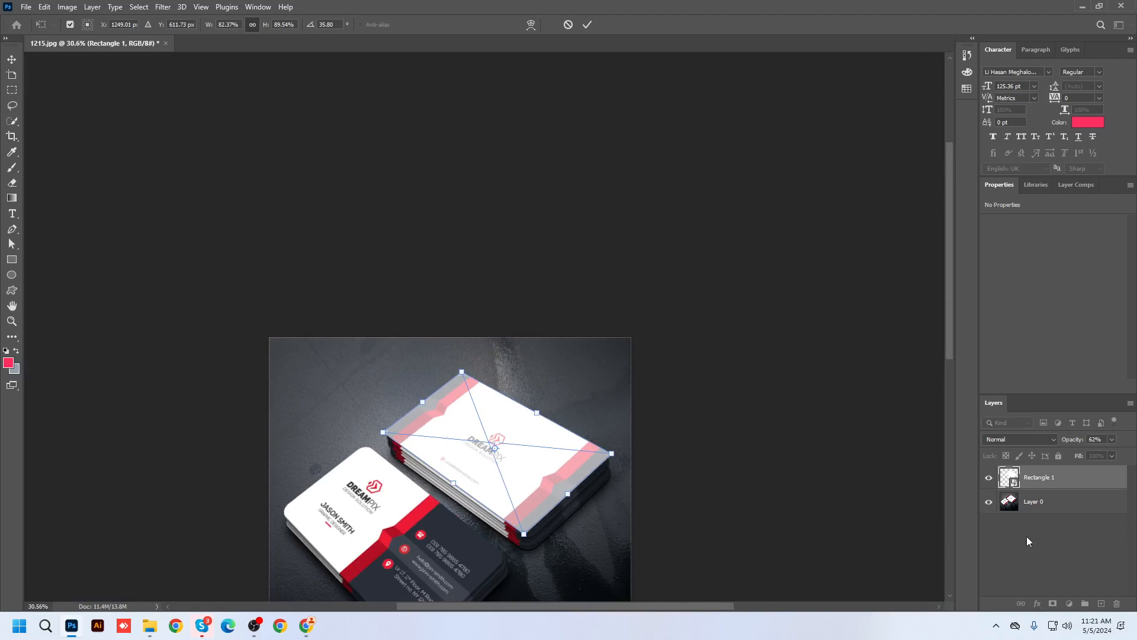
key("Return")
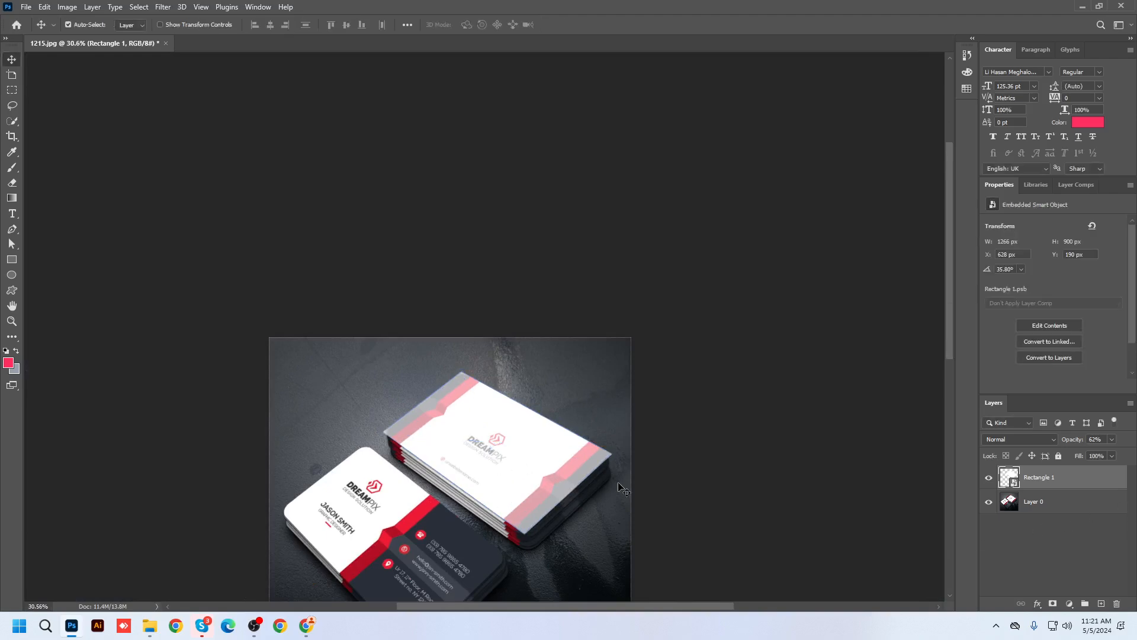
left_click(1112, 439)
left_click(1044, 529)
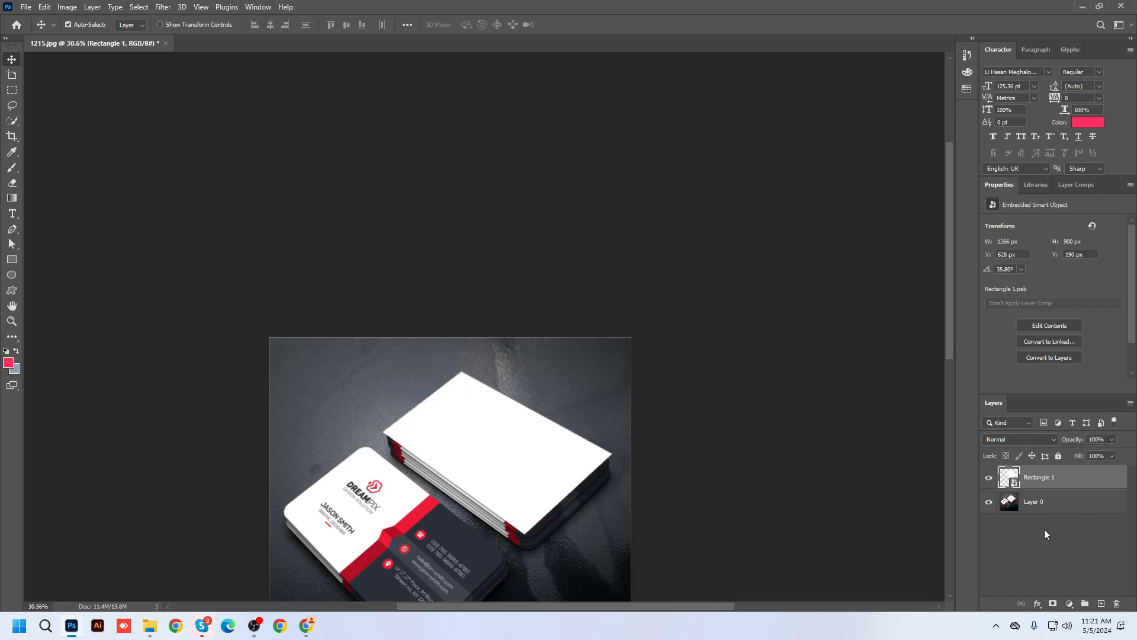
Open Rectangle 1's smart object contents, place 1215.png in it and scale the design to 443.21% so it covers the canvas.
left_click(1006, 481)
double_click(1006, 478)
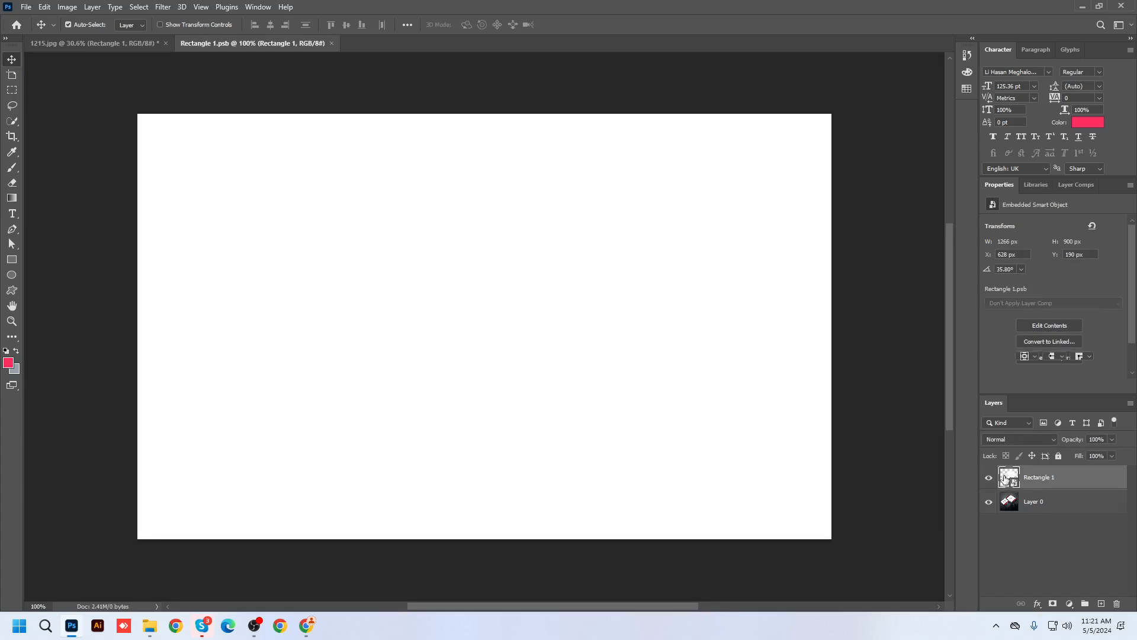
left_click(150, 626)
left_click_drag(195, 145, 376, 360)
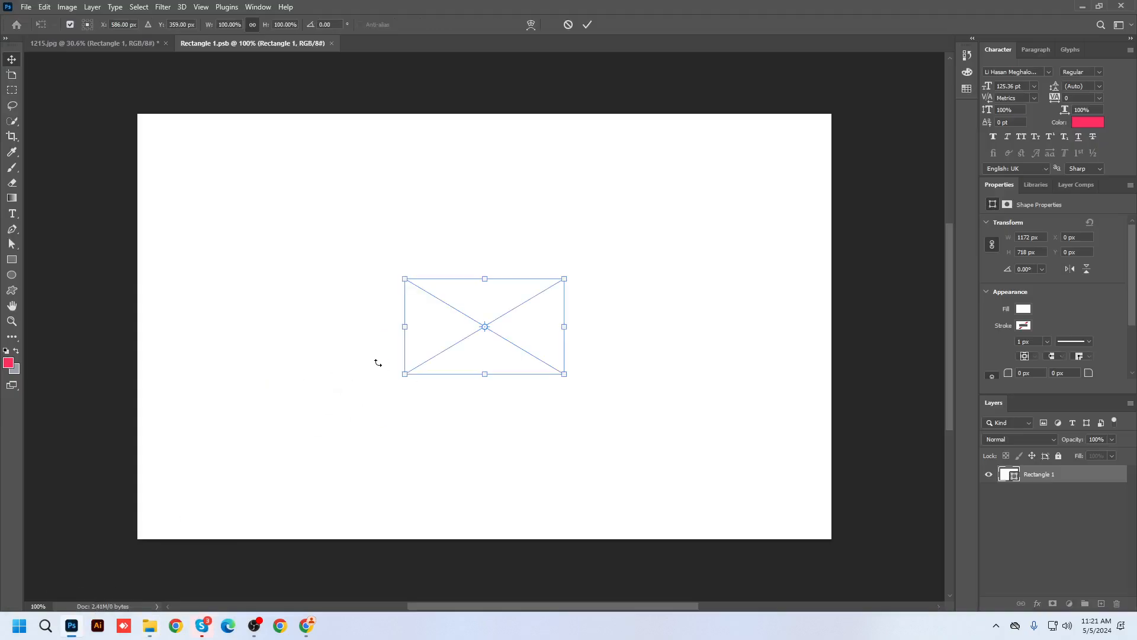
left_click_drag(486, 372, 488, 539)
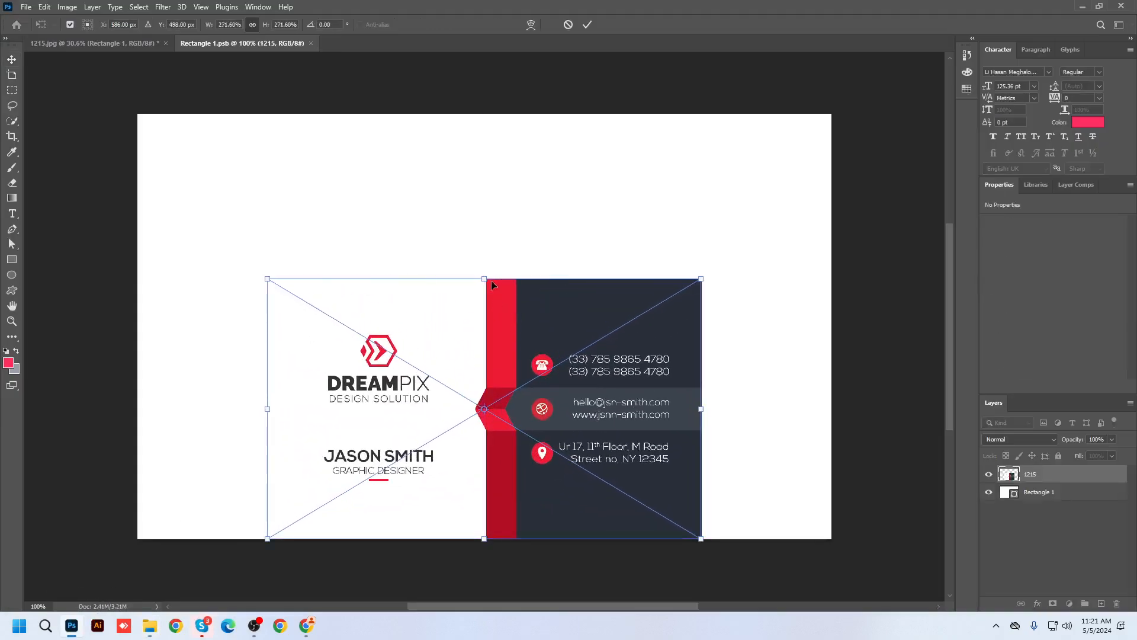
left_click_drag(485, 276, 481, 114)
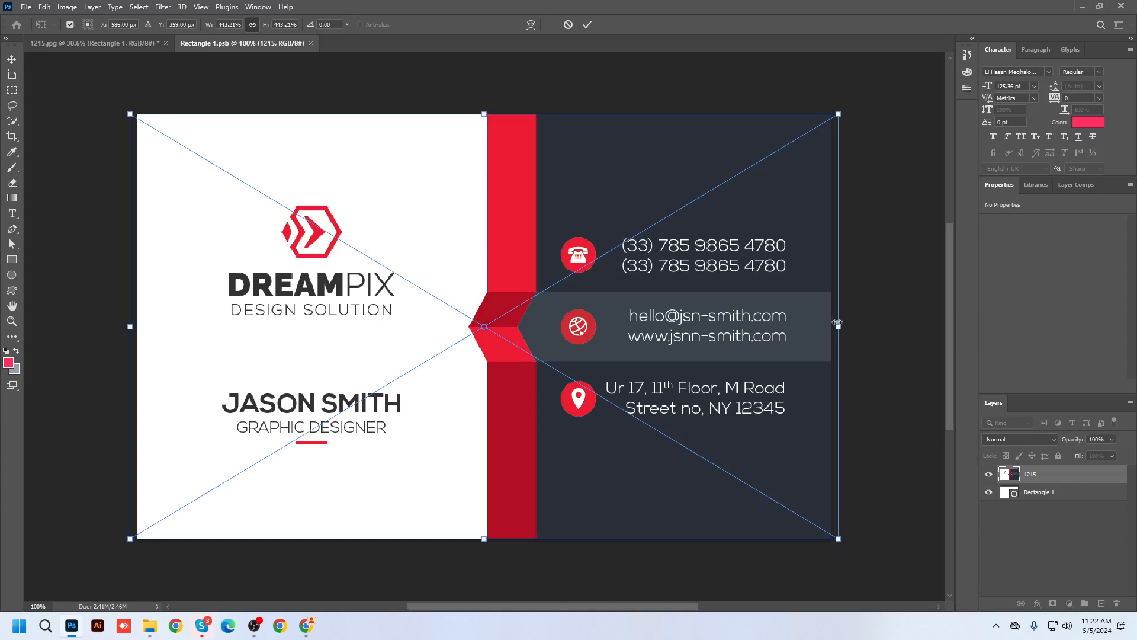
key("Return")
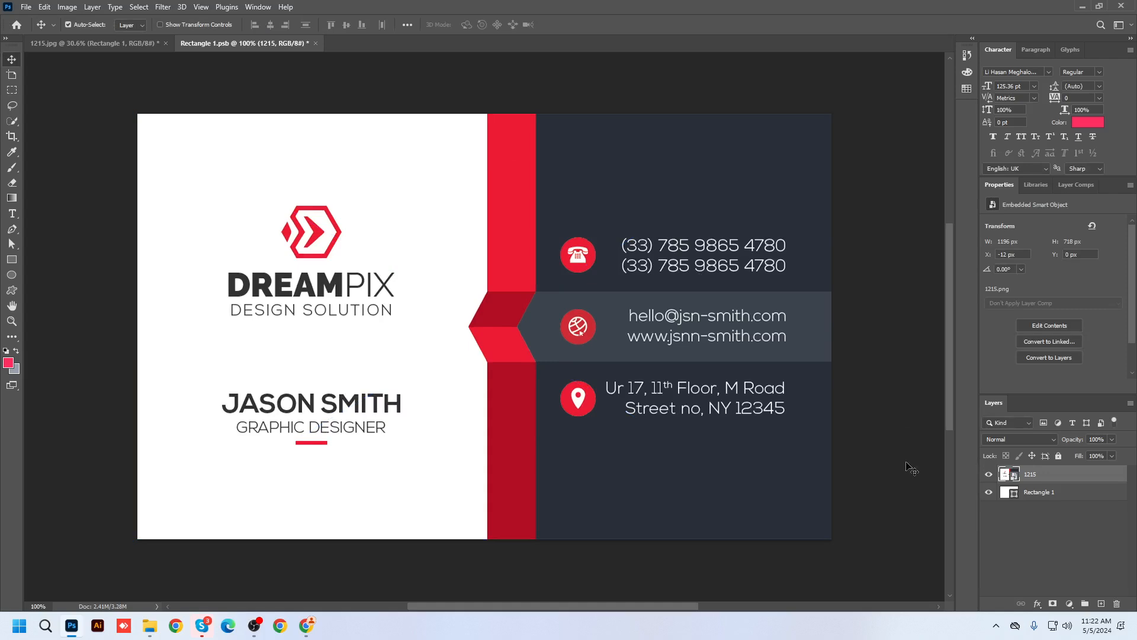
Round the white rectangle's corners to 47 px and clip the 1215 design layer to it.
left_click(1031, 496)
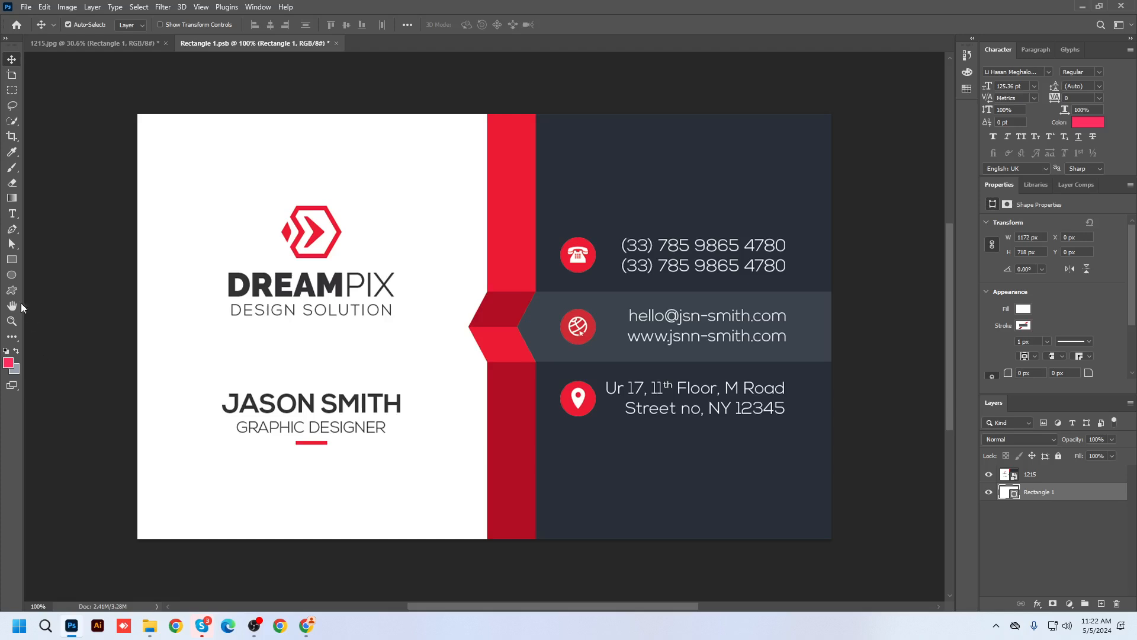
left_click(12, 274)
left_click(12, 259)
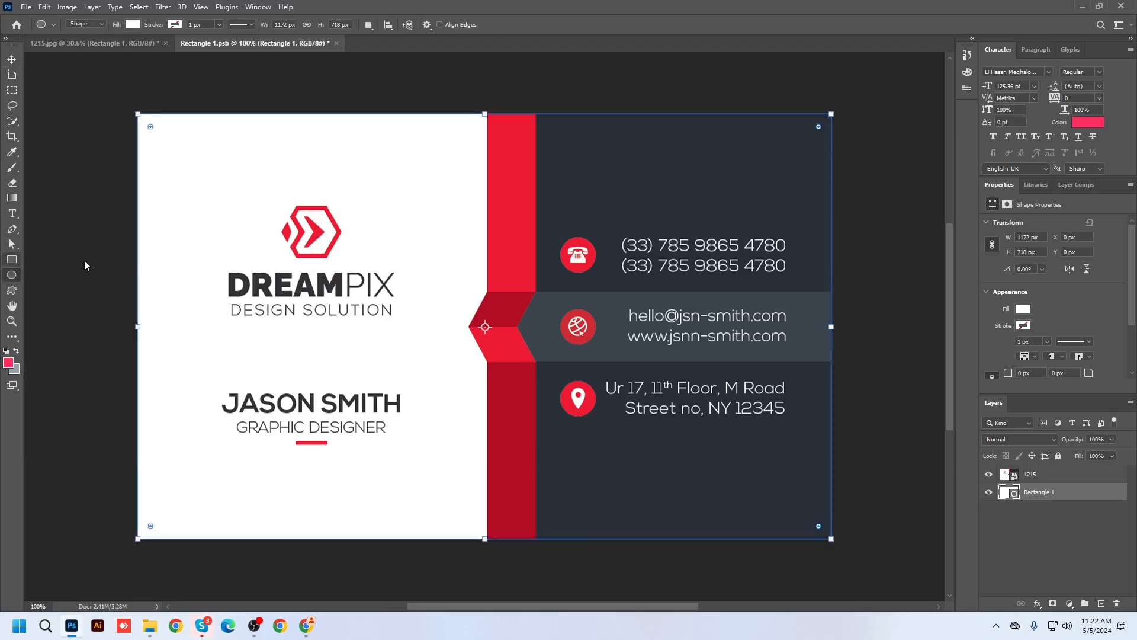
left_click_drag(818, 127, 804, 142)
left_click(1037, 479)
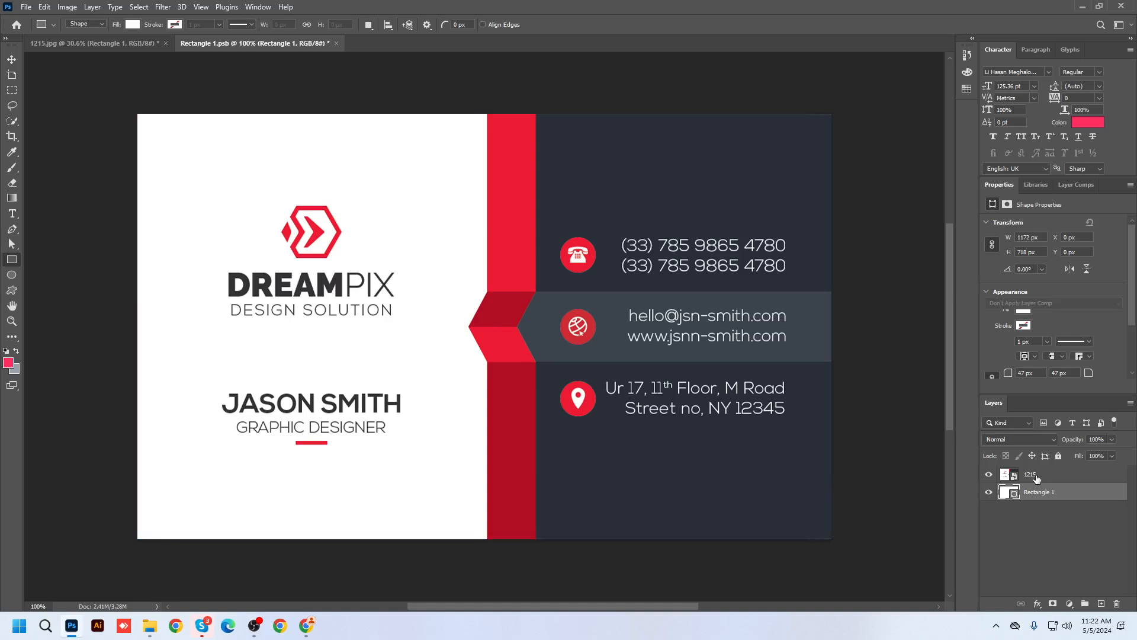
left_click(1007, 481, "alt")
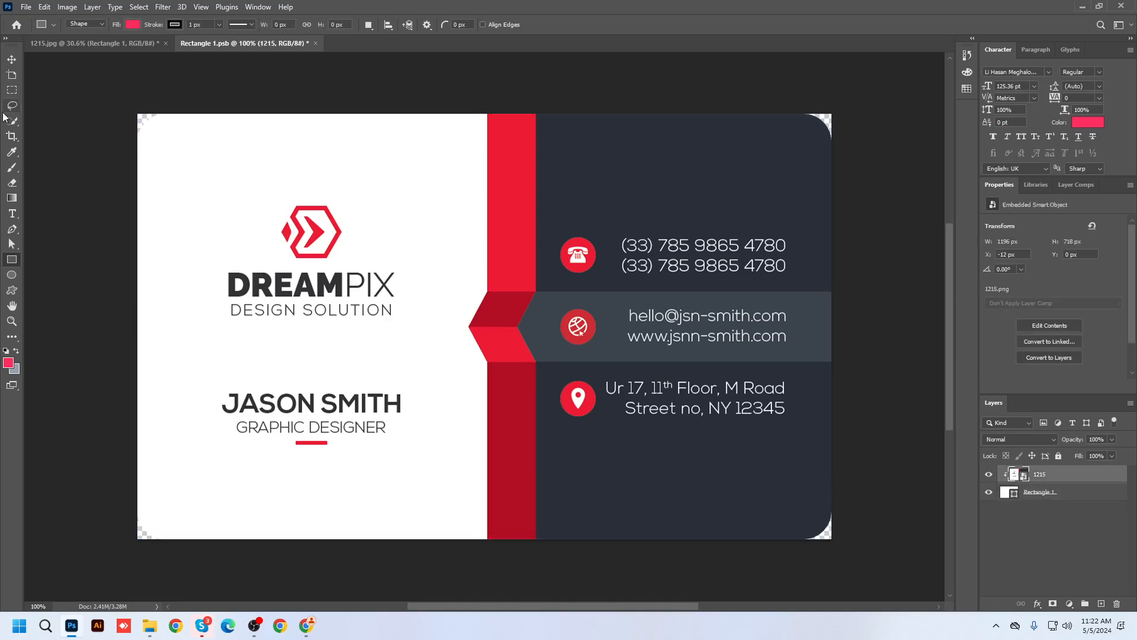
Close the Rectangle 1.psb document and save its changes to update the mockup.
left_click(13, 64)
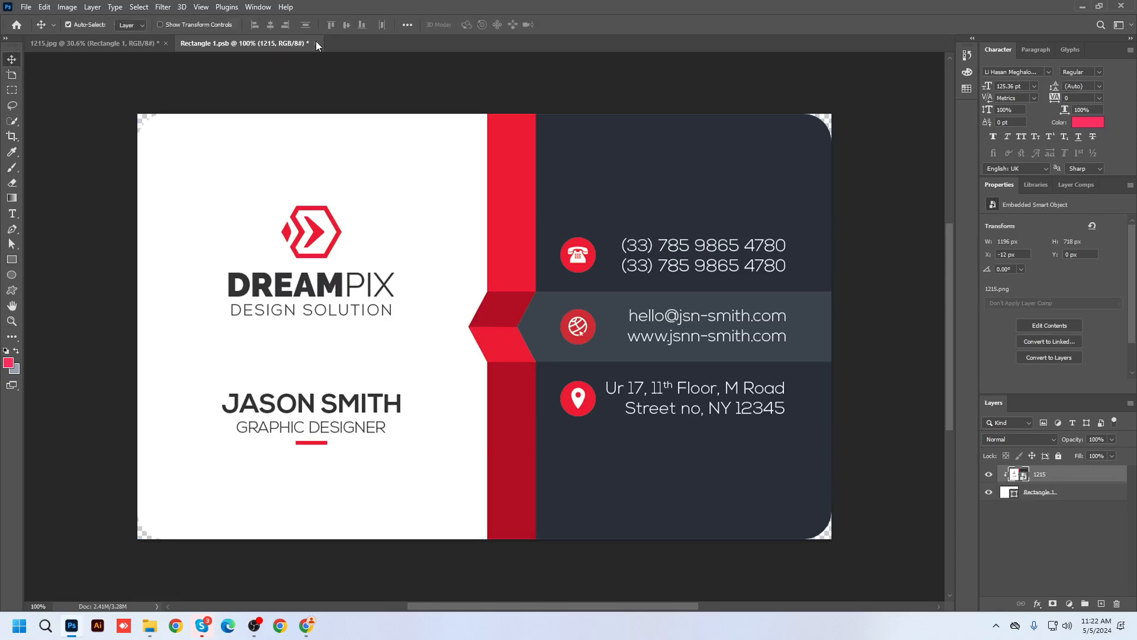
left_click(316, 44)
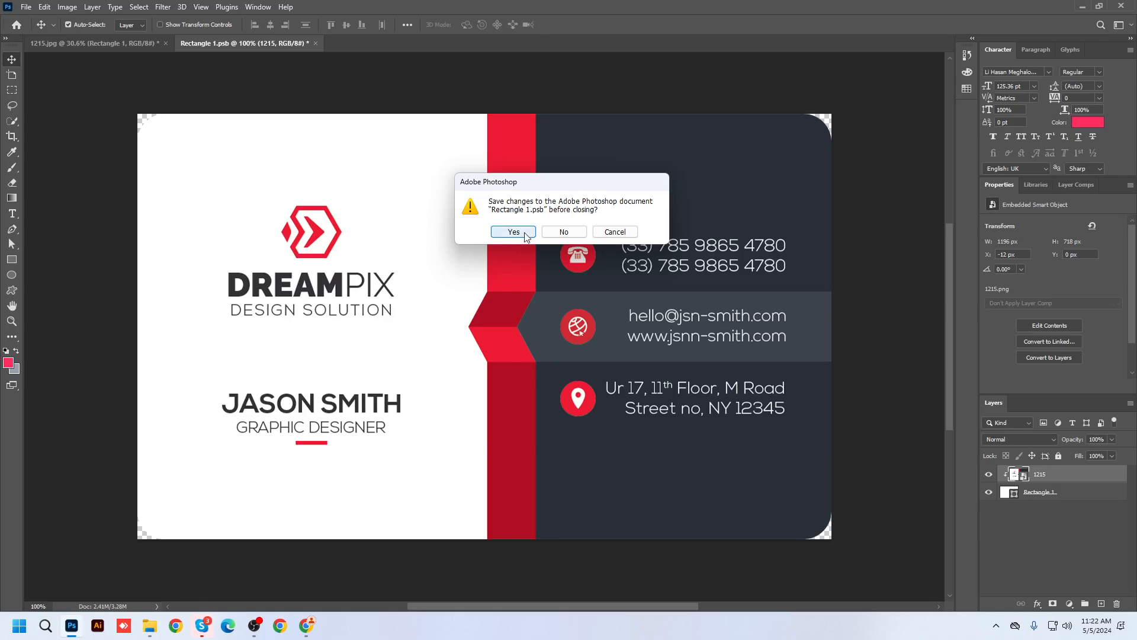
left_click(513, 232)
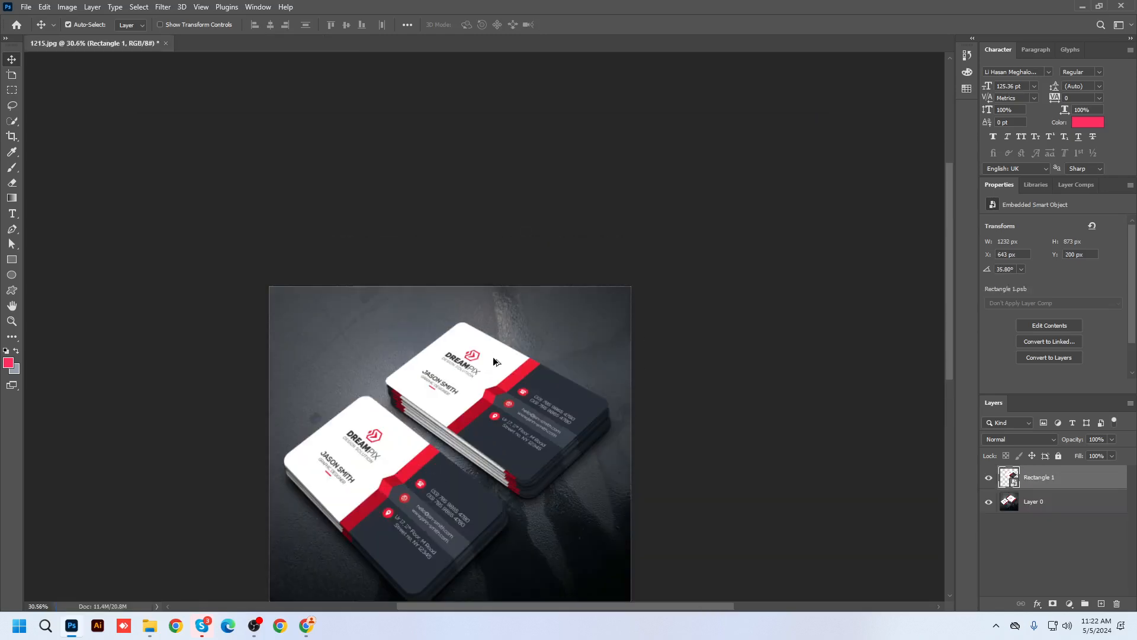
Toggle Rectangle 1's visibility to compare it with the original card, leave it hidden and move it below Layer 0.
scroll(493, 357, "up", 5)
scroll(497, 413, "down", 1)
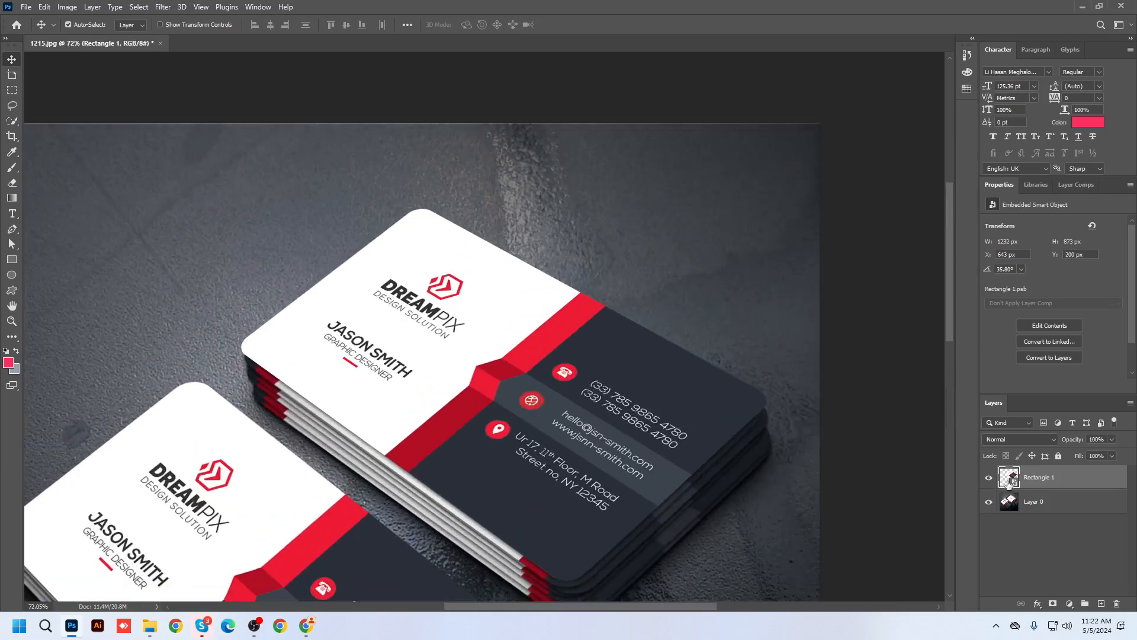
left_click(988, 479)
left_click(987, 479)
left_click(989, 478)
left_click(989, 478)
left_click(989, 478)
left_click_drag(1036, 479, 1033, 515)
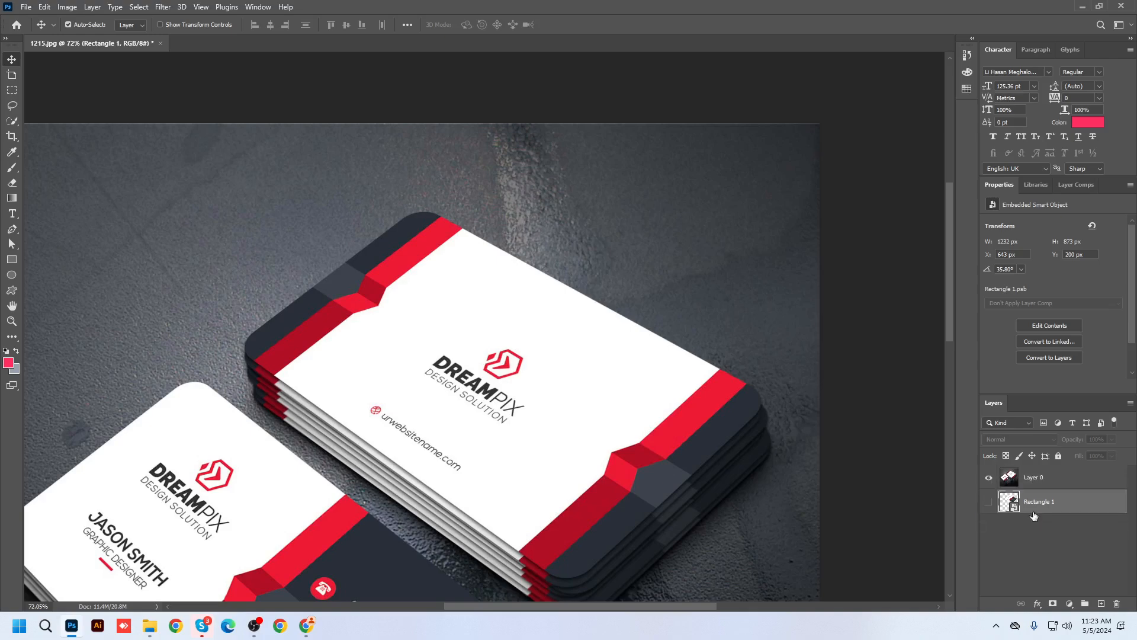
Draw a rectangle of about 1061 × 576 px above Layer 0, overlapping the upper business card.
left_click(1043, 475)
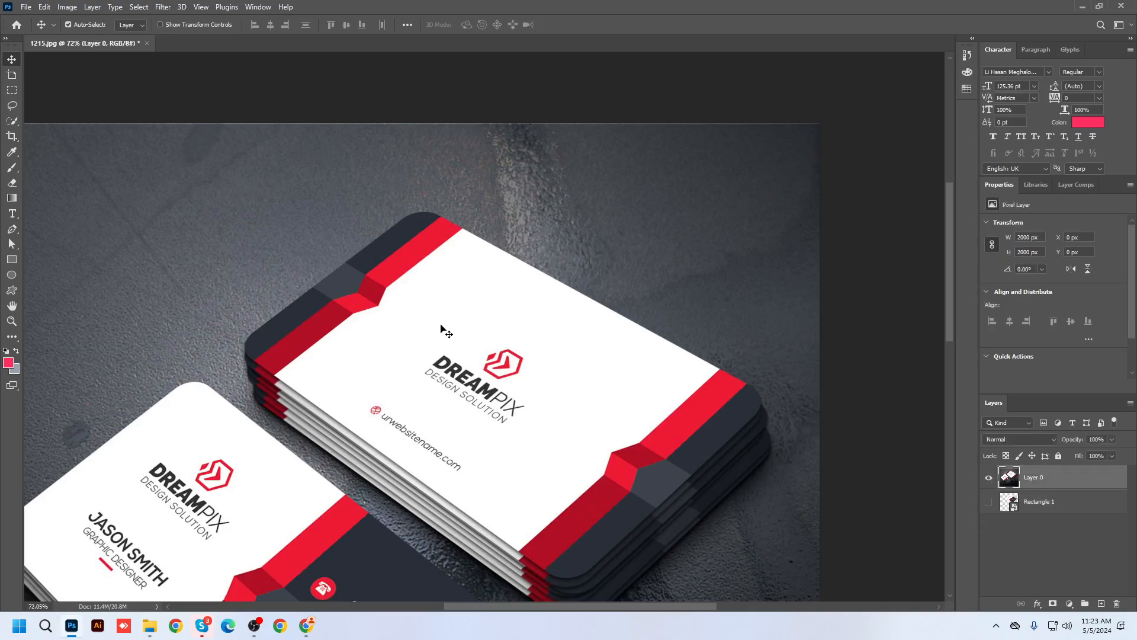
left_click_drag(510, 389, 560, 284)
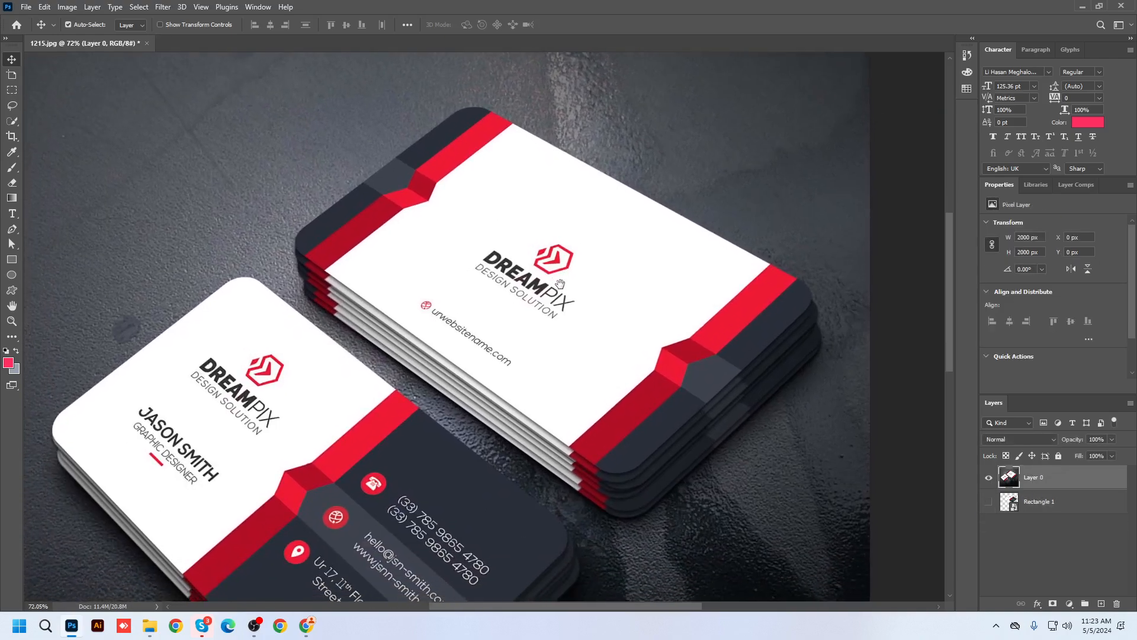
left_click(11, 259)
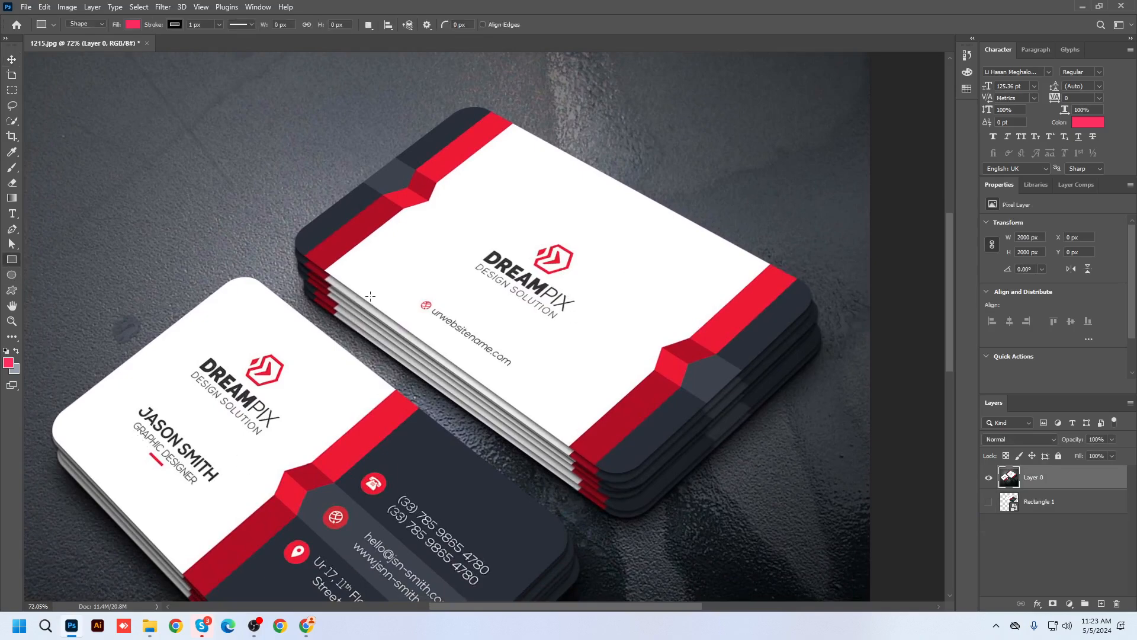
left_click_drag(236, 134, 694, 366)
left_click_drag(691, 378, 689, 380)
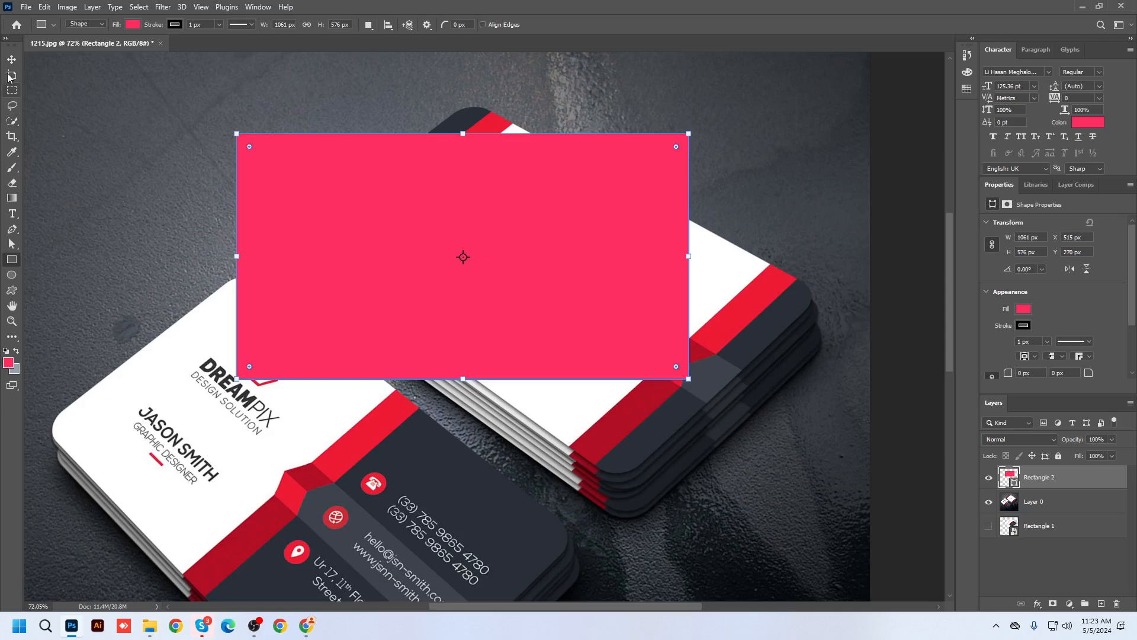
Give the new rectangle a white fill and no stroke, and shift it towards the upper card.
left_click(1023, 309)
left_click(973, 371)
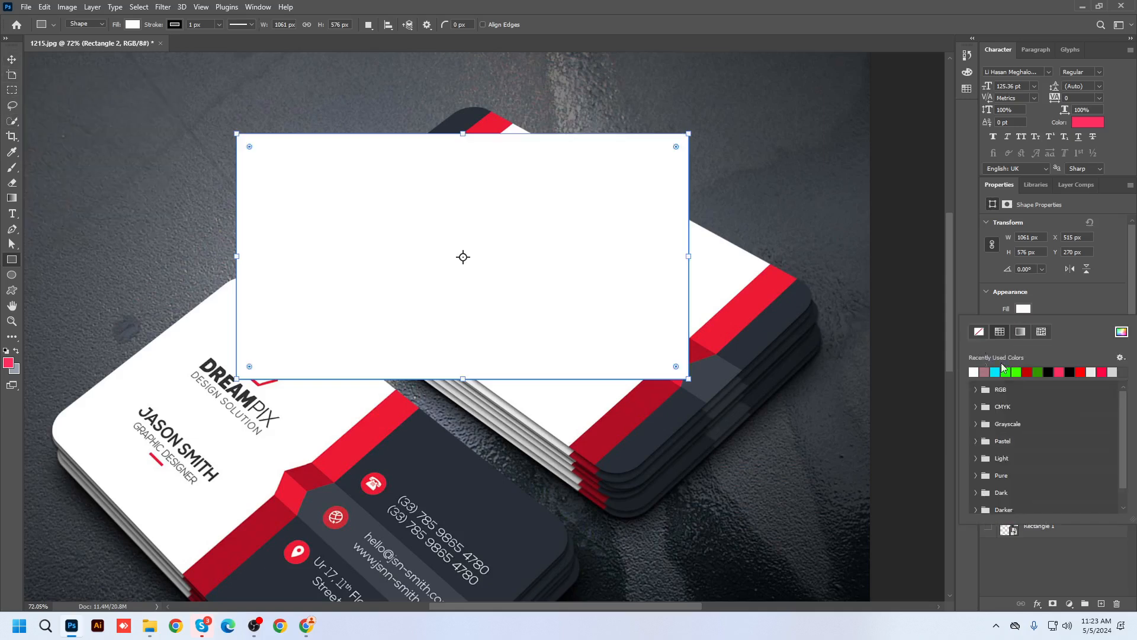
left_click(1067, 304)
left_click(1021, 326)
left_click(979, 351)
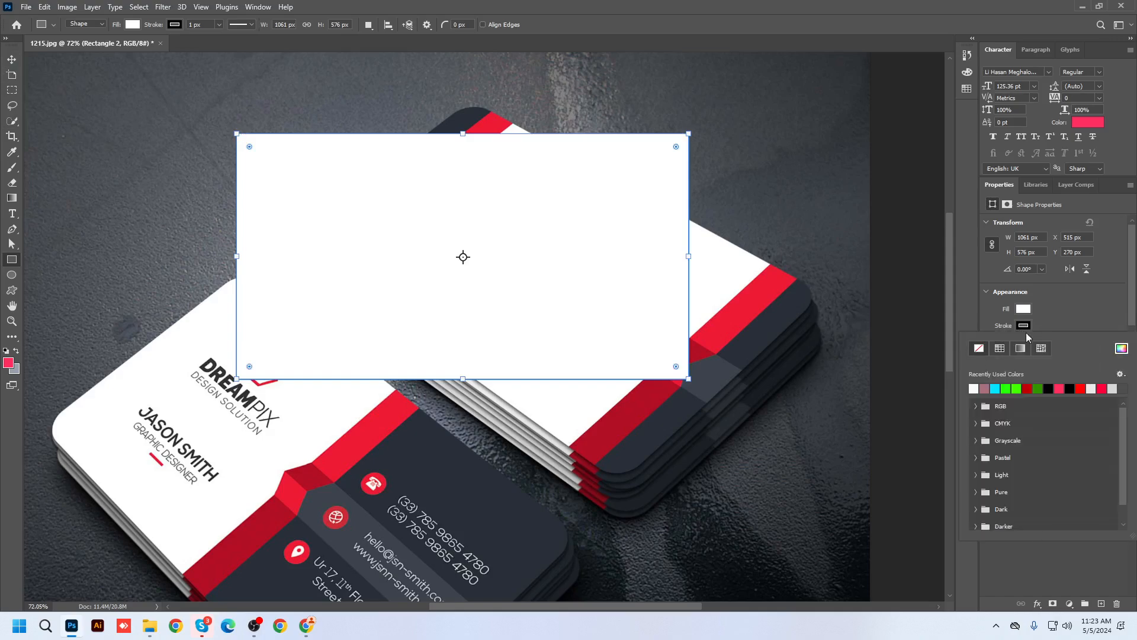
left_click(1071, 309)
key("v")
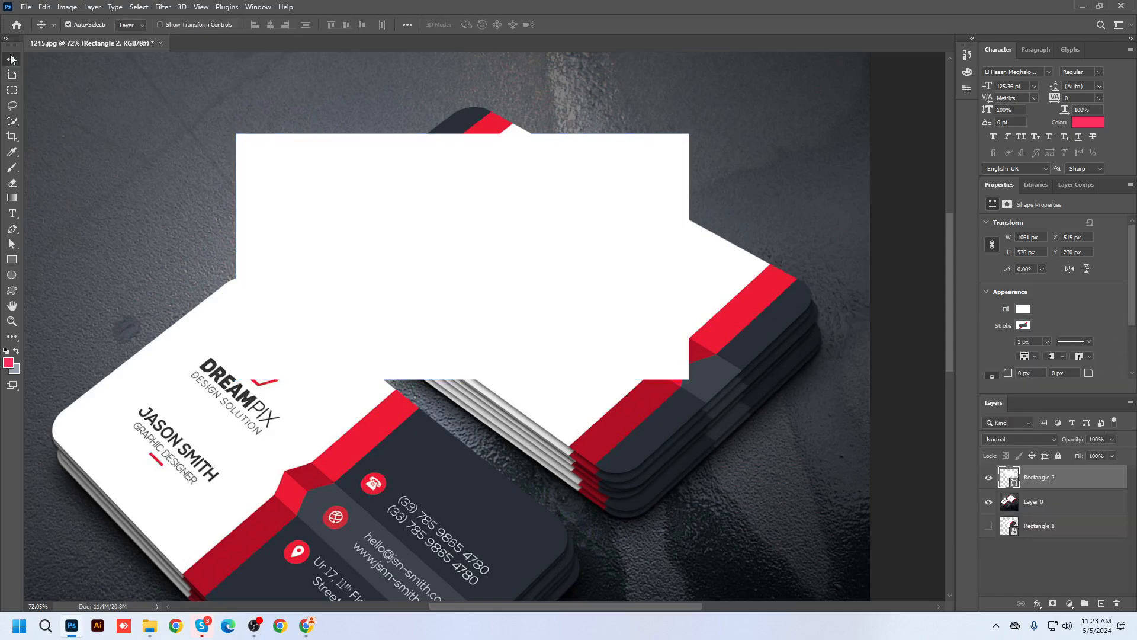
left_click_drag(503, 243, 584, 267)
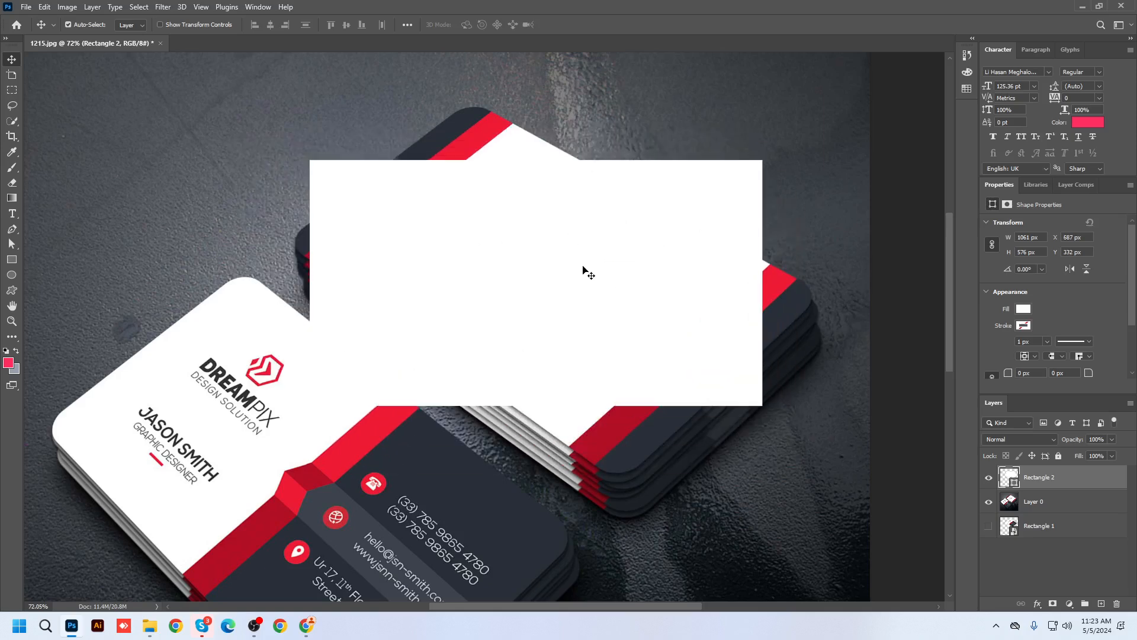
key("ctrl+t")
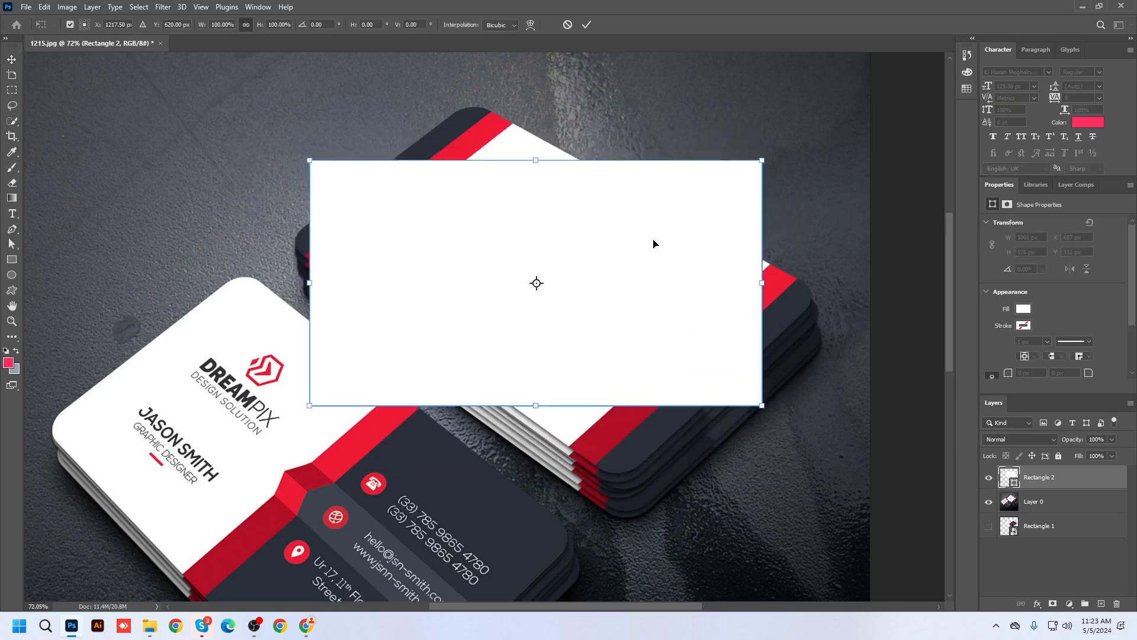
right_click(546, 220)
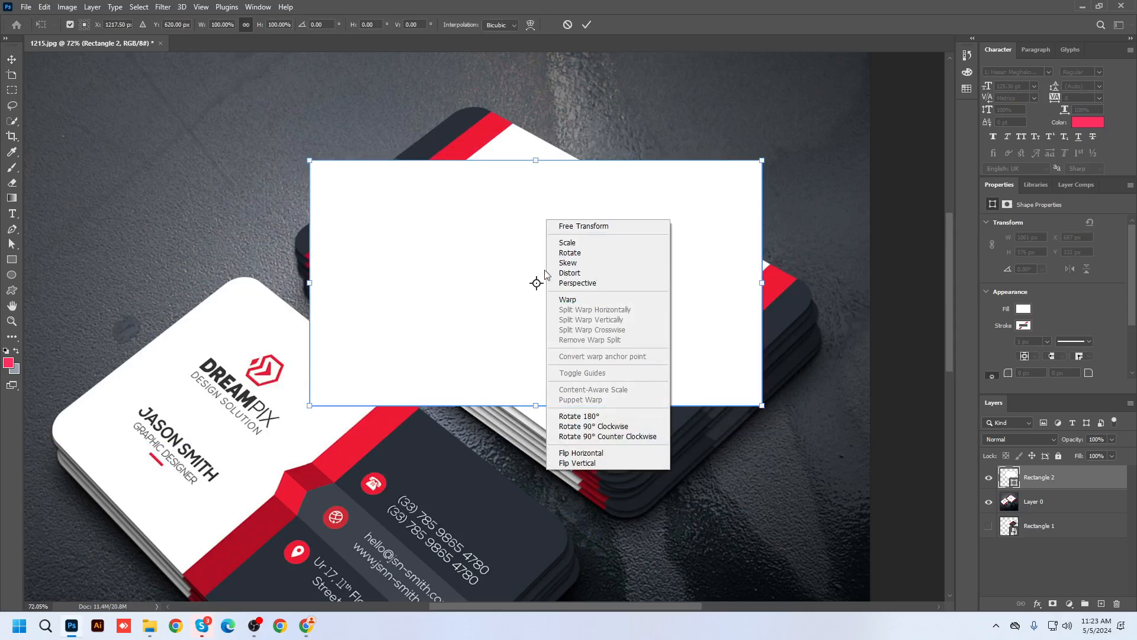
left_click(448, 254)
key("Return")
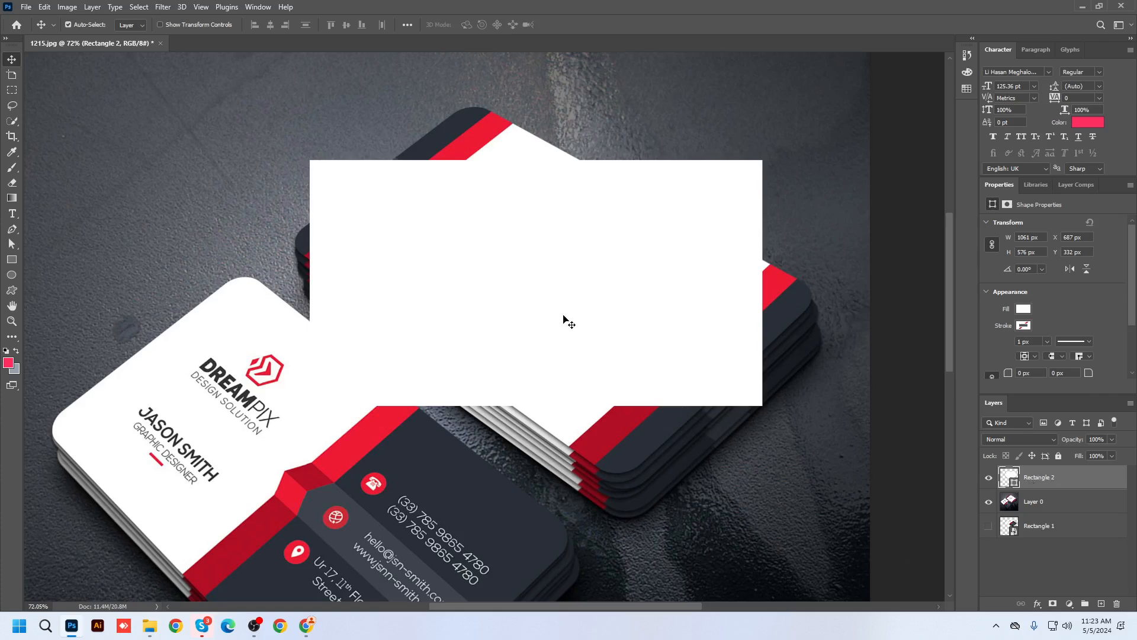
Reposition the white rectangle over the upper card and convert its layer to a smart object.
mouse_move(545, 277)
left_mouse_down()
mouse_move(563, 282)
mouse_move(540, 263)
mouse_move(530, 273)
left_mouse_up()
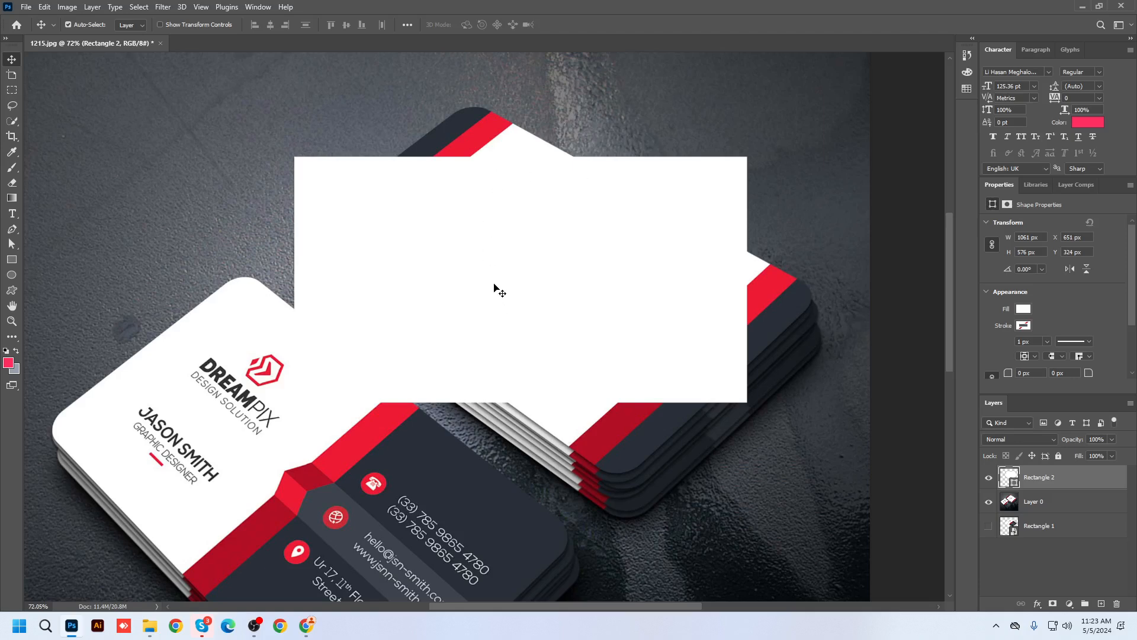
left_click_drag(495, 284, 527, 255)
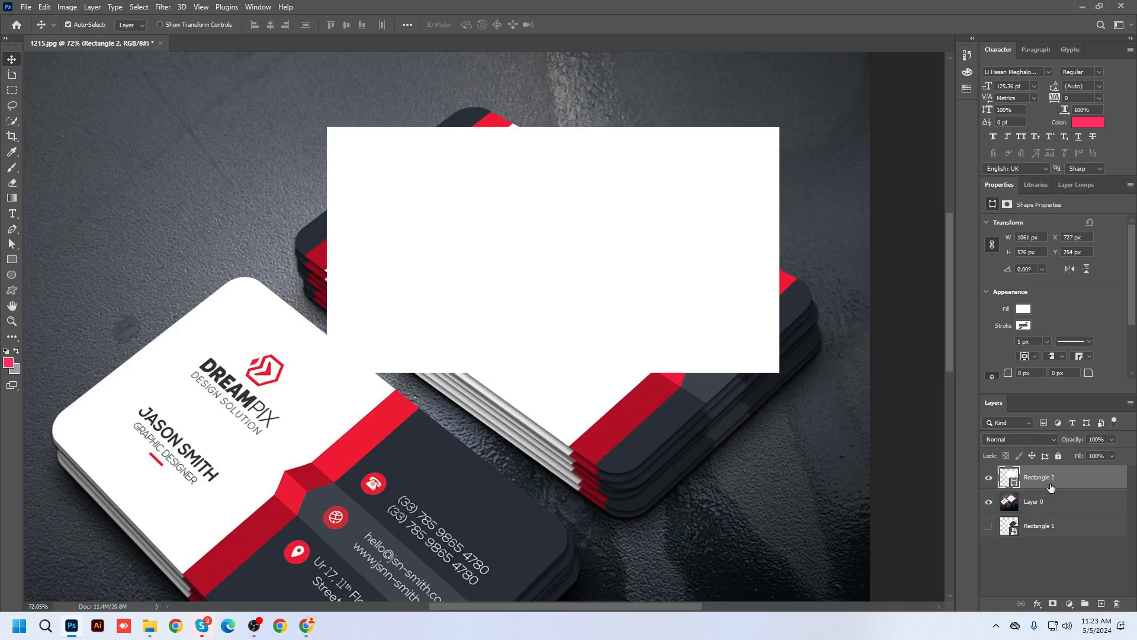
right_click(1051, 487)
left_click(954, 273)
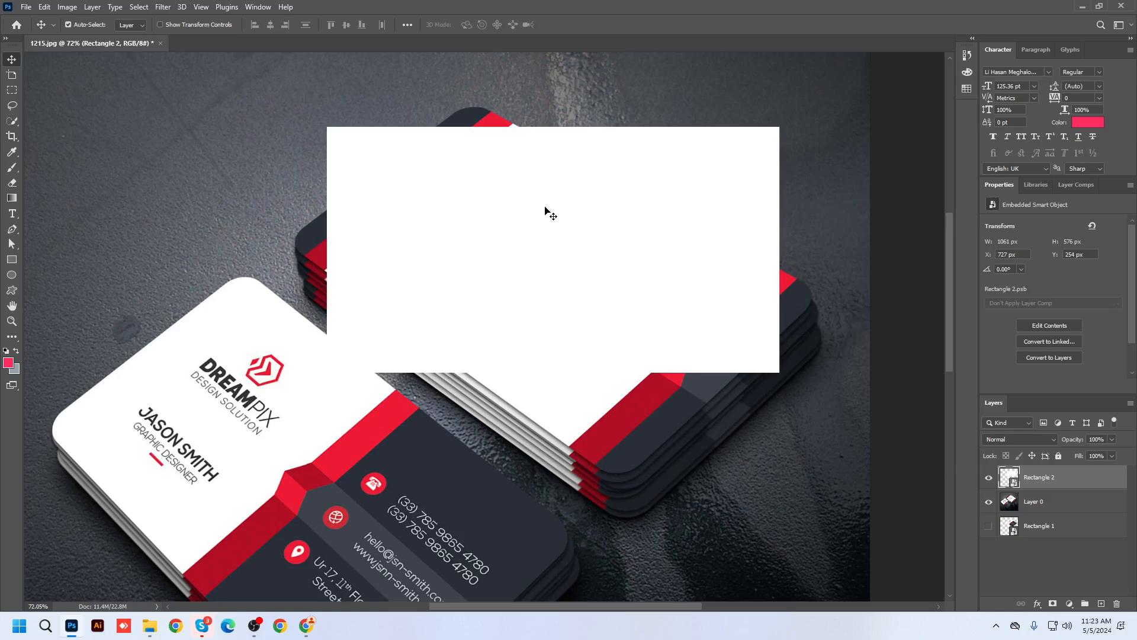
Distort the Rectangle 2 smart object so its four corners roughly match the upper card's corners.
key("ctrl+t")
right_click(564, 212)
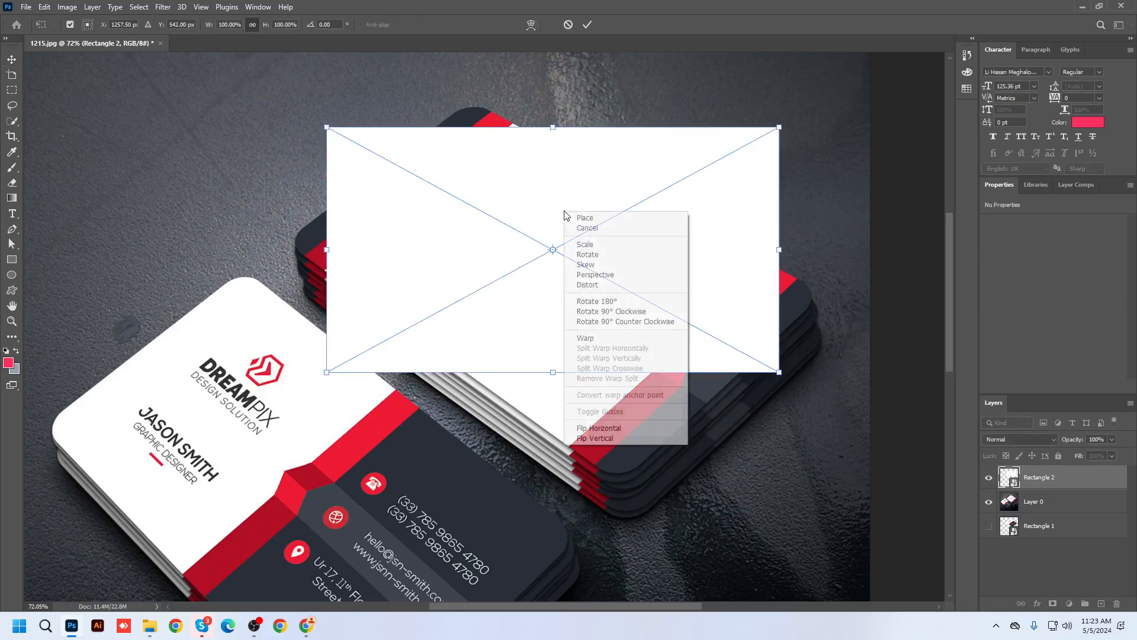
left_click(622, 284)
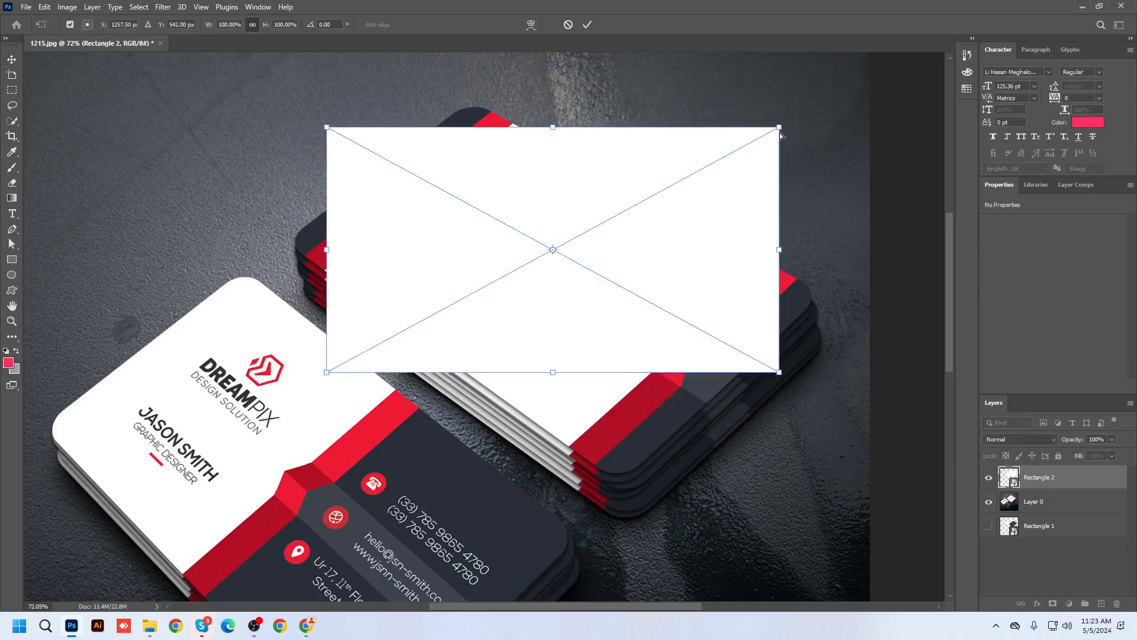
left_click_drag(779, 133, 812, 296)
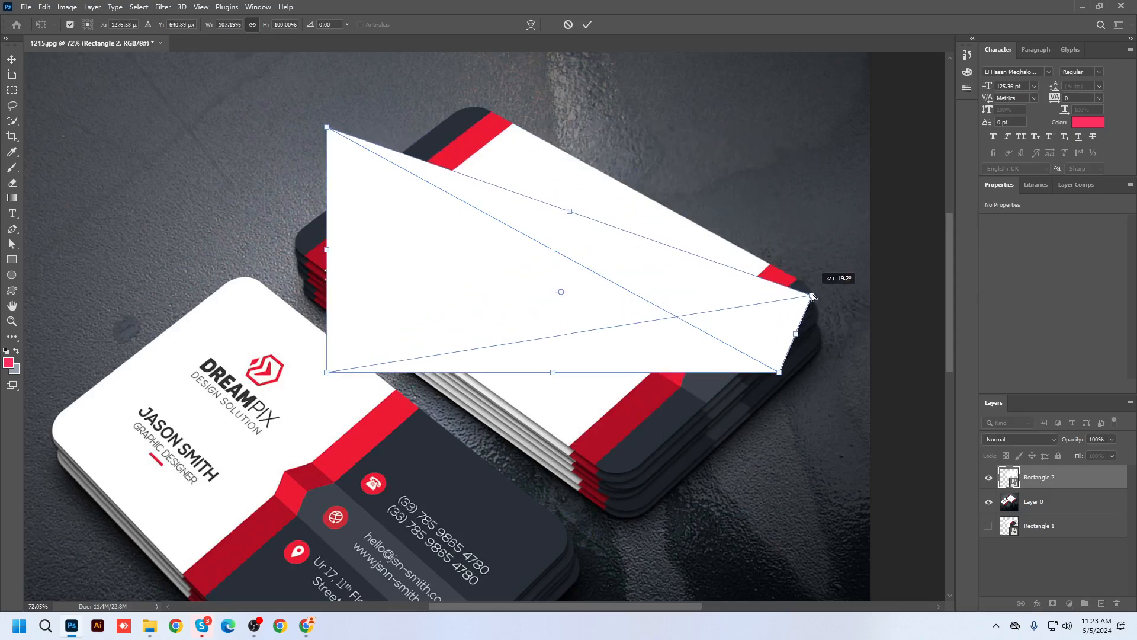
left_click_drag(778, 372, 619, 472)
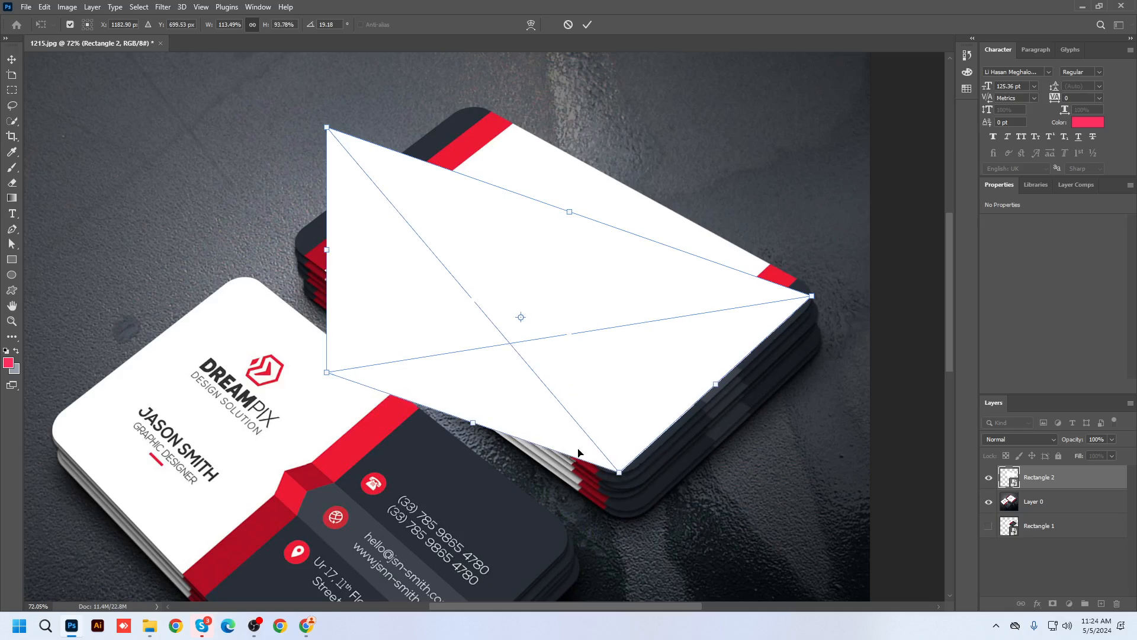
left_click_drag(327, 128, 473, 98)
left_click_drag(333, 377, 296, 242)
left_click_drag(476, 193, 487, 302)
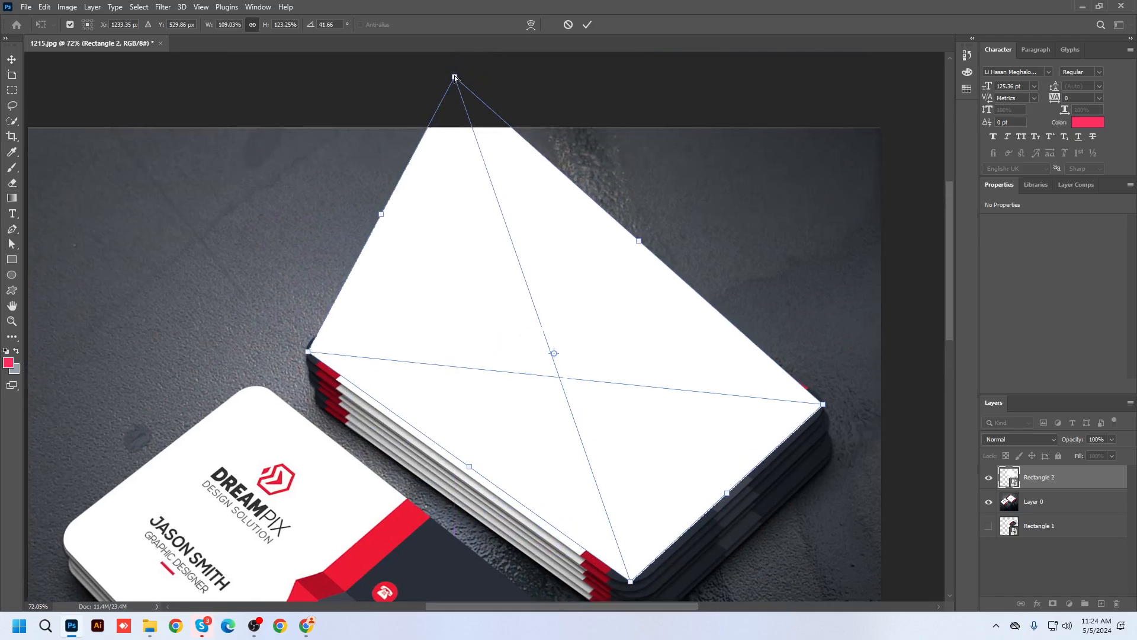
left_click_drag(456, 78, 485, 212)
Extend the distorted rectangle's right corner beyond the card's rounded corner and lower the layer's opacity to 48% for alignment.
scroll(777, 389, "up", 1)
scroll(777, 389, "up", 2)
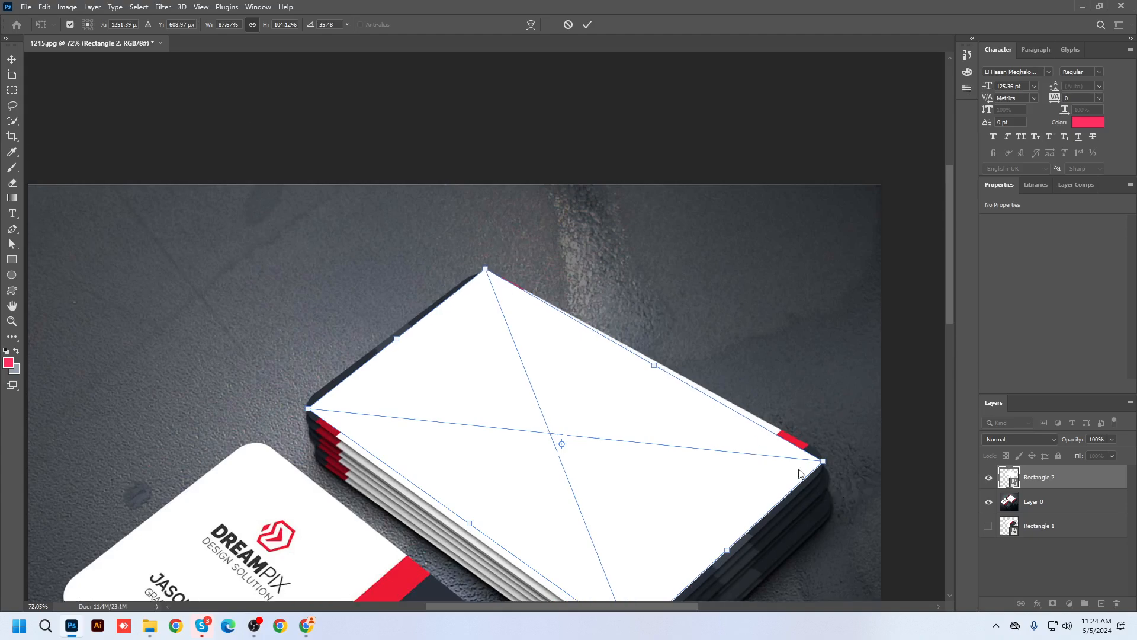
scroll(825, 471, "up", 6)
left_click_drag(728, 455, 632, 320)
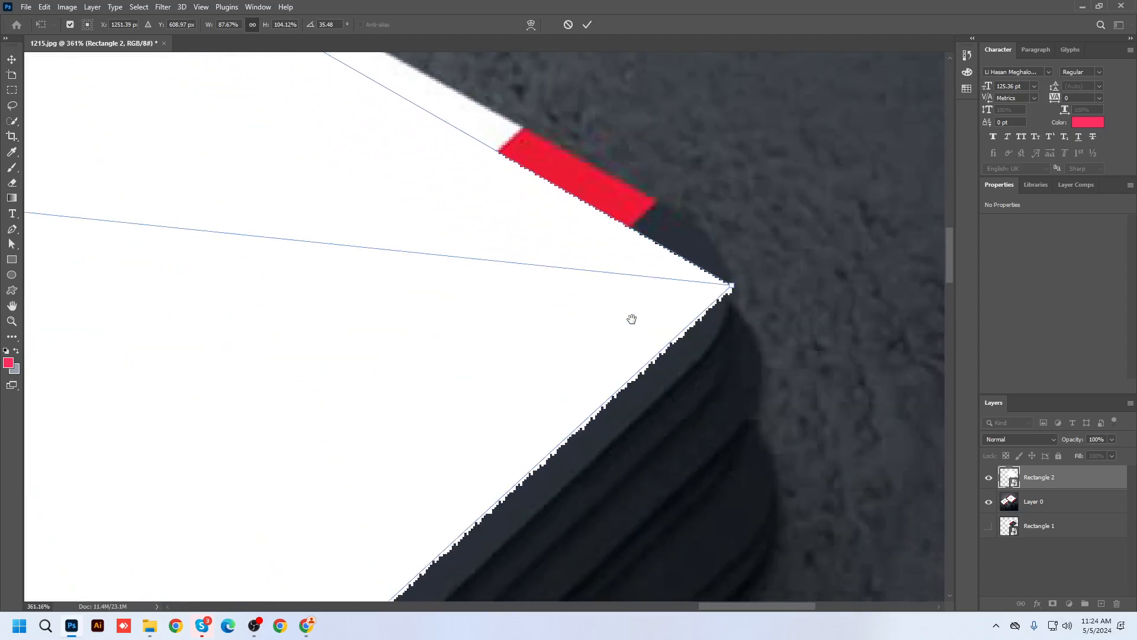
left_click_drag(734, 288, 789, 278)
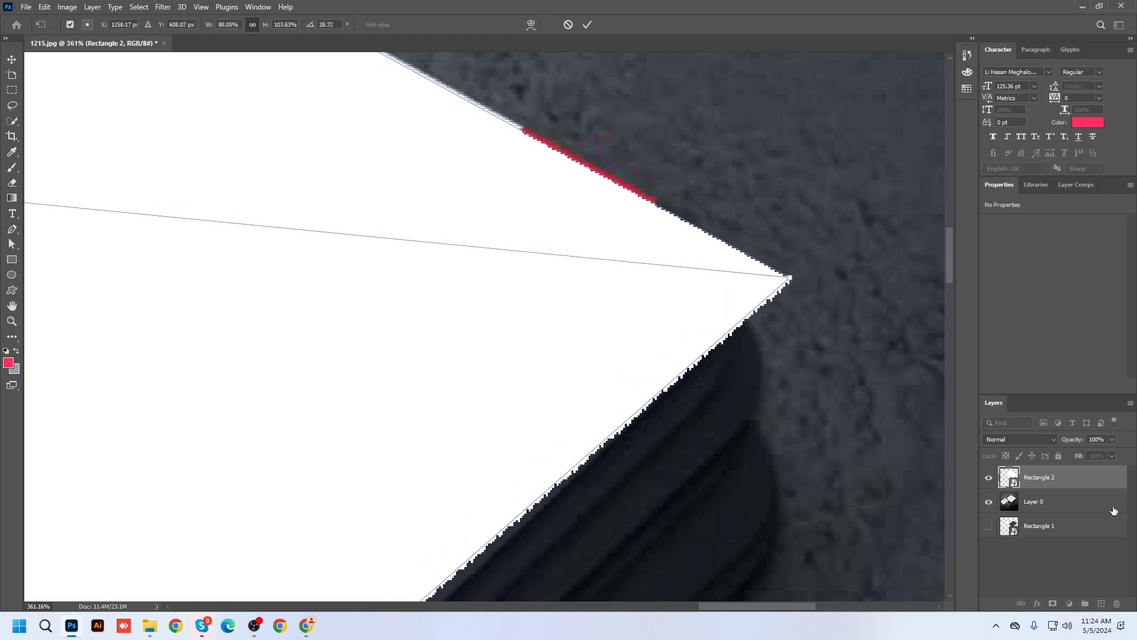
left_click(1112, 439)
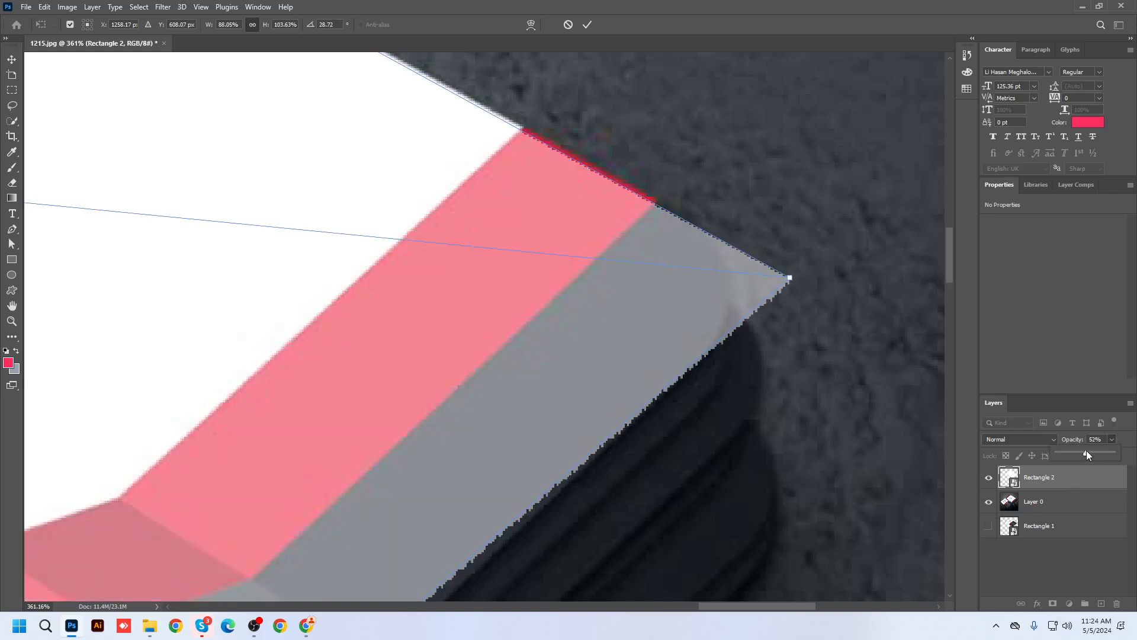
left_click_drag(1087, 454, 1088, 453)
left_click_drag(790, 278, 793, 279)
Pull the rectangle's bottom and left corners outward so its edges line up with the card's straight edges.
left_click_drag(628, 431, 645, 382)
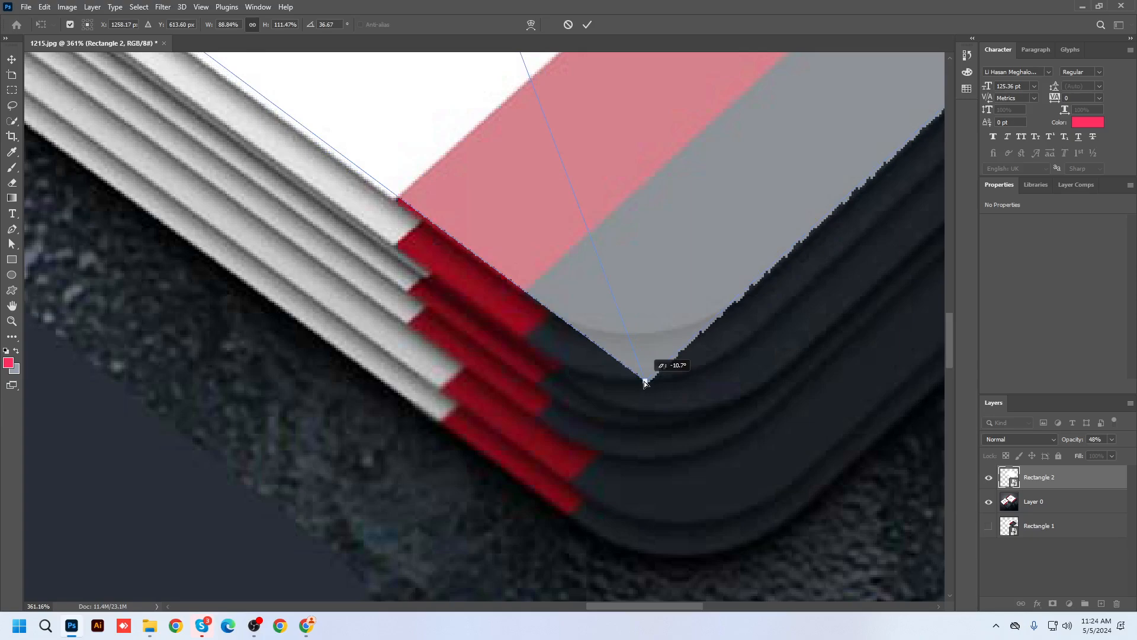
left_click_drag(367, 196, 477, 375)
left_click_drag(332, 272, 622, 414)
left_click_drag(443, 291, 610, 462)
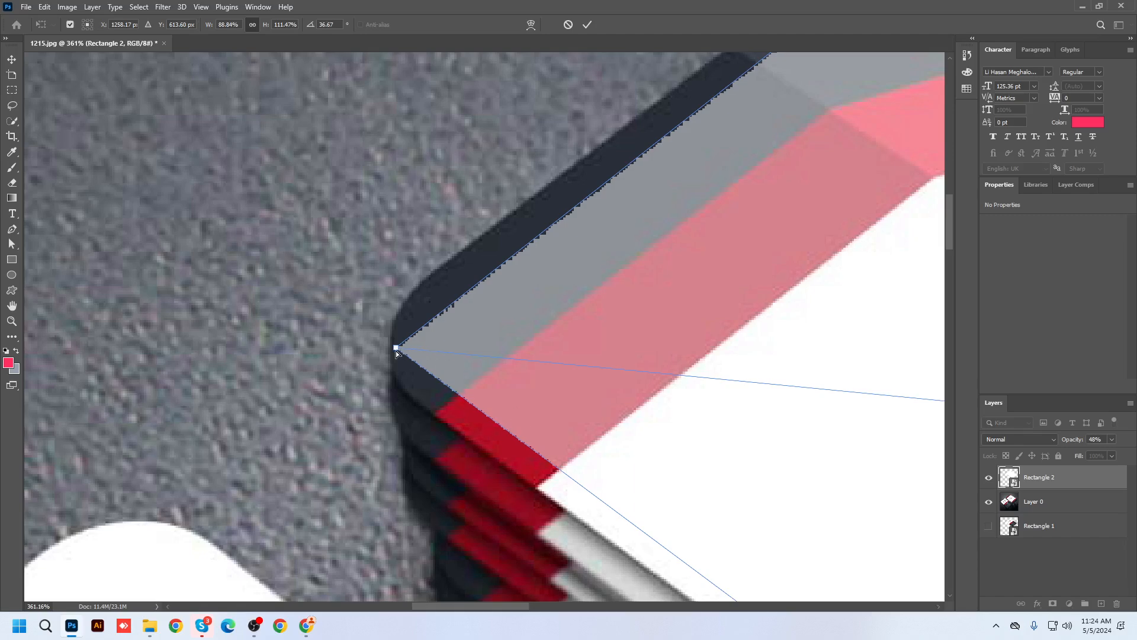
left_click_drag(395, 347, 333, 345)
Move the rectangle's top corner to follow the card's edges and fine-tune the left and top corners.
left_click_drag(492, 285, 409, 468)
left_click_drag(634, 314, 358, 370)
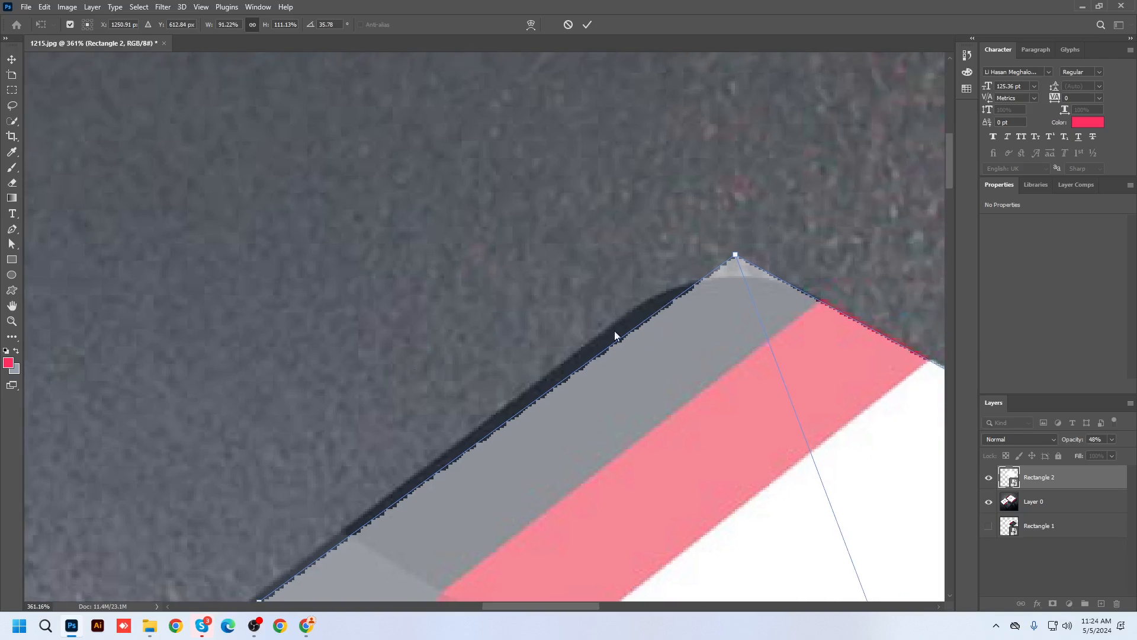
left_click_drag(733, 256, 710, 242)
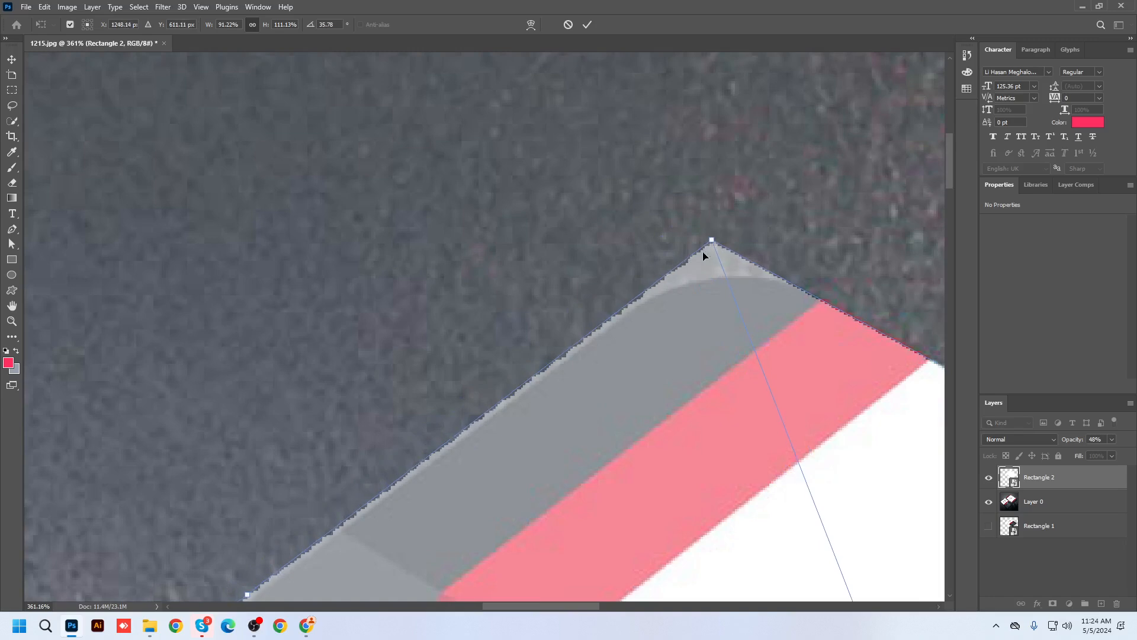
left_click_drag(677, 394, 843, 135)
left_click_drag(380, 510, 725, 236)
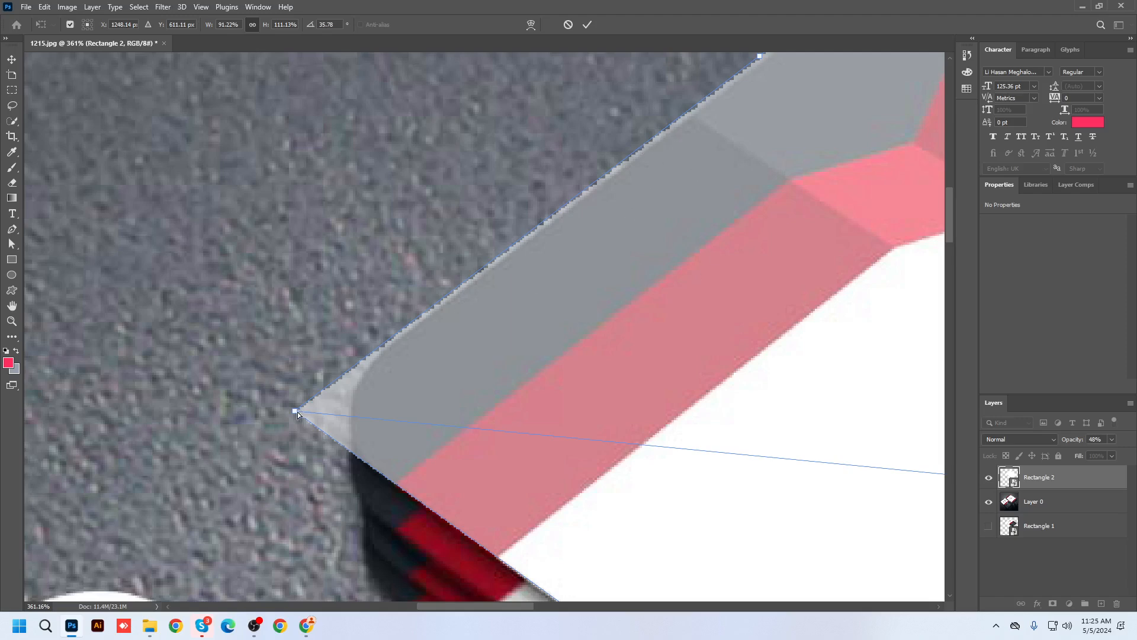
left_click_drag(298, 416, 296, 414)
left_click_drag(579, 306, 379, 490)
left_click_drag(732, 242, 403, 501)
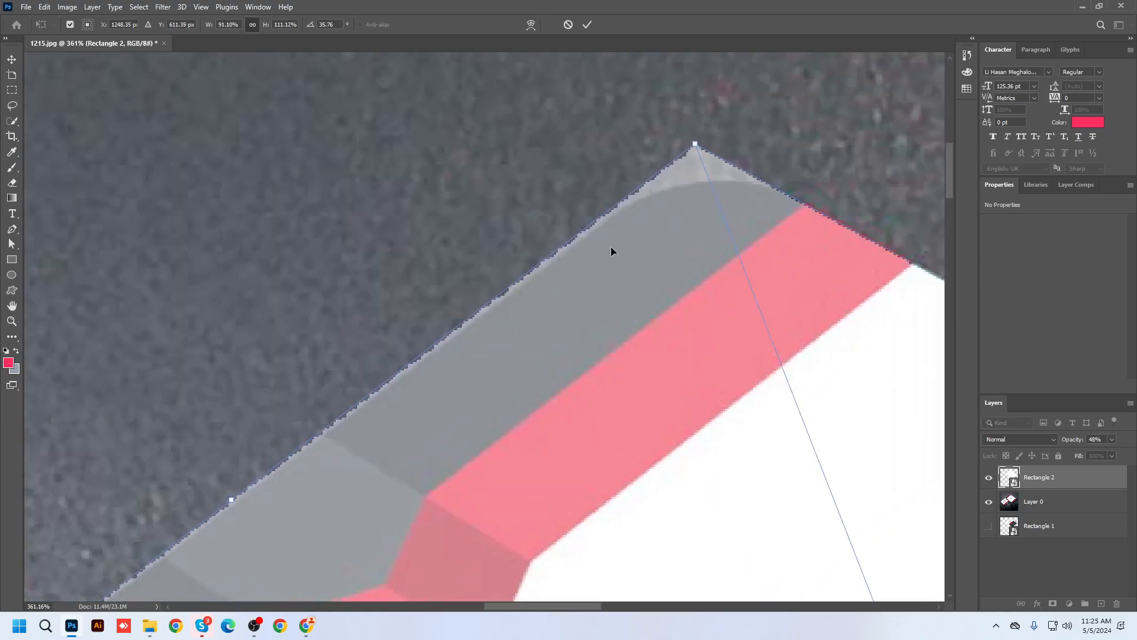
left_click_drag(695, 147, 696, 149)
Inspect the distorted rectangle's edges and corners all around the upper card for alignment.
left_click_drag(642, 254, 563, 147)
left_click_drag(591, 196, 291, 177)
left_click_drag(793, 327, 503, 228)
left_click_drag(660, 455, 367, 260)
left_click_drag(815, 537, 426, 314)
left_click_drag(661, 514, 368, 367)
left_click_drag(727, 475, 894, 254)
left_click_drag(452, 540, 711, 213)
left_click_drag(482, 446, 583, 398)
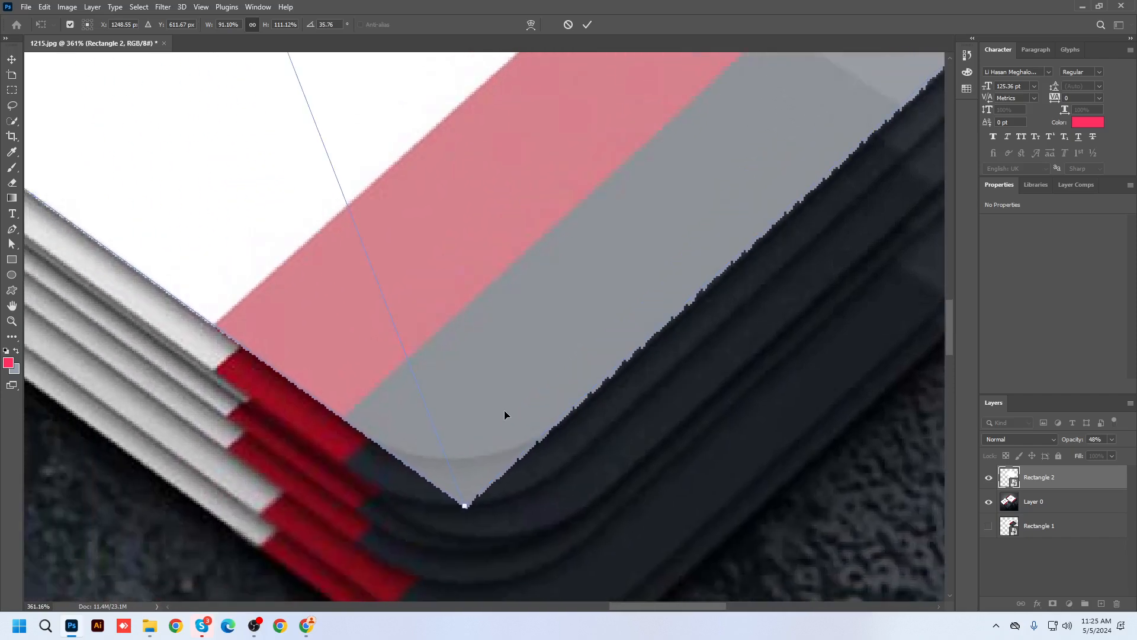
scroll(504, 410, "down", 8)
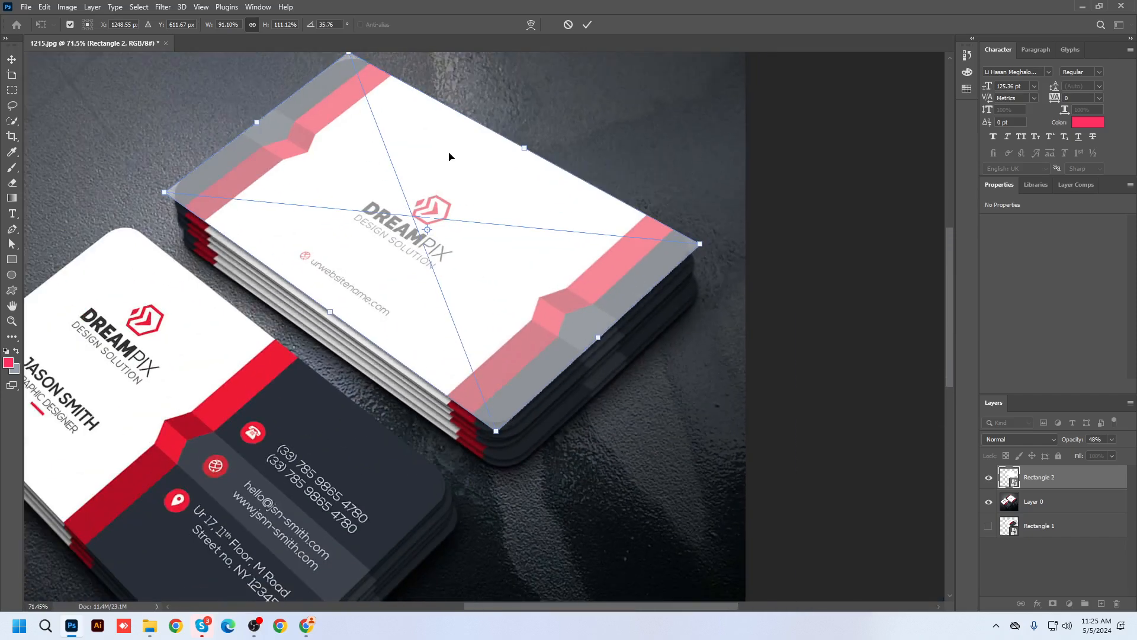
Apply the distortion to Rectangle 2 and restore the layer's opacity to 100%.
key("Return")
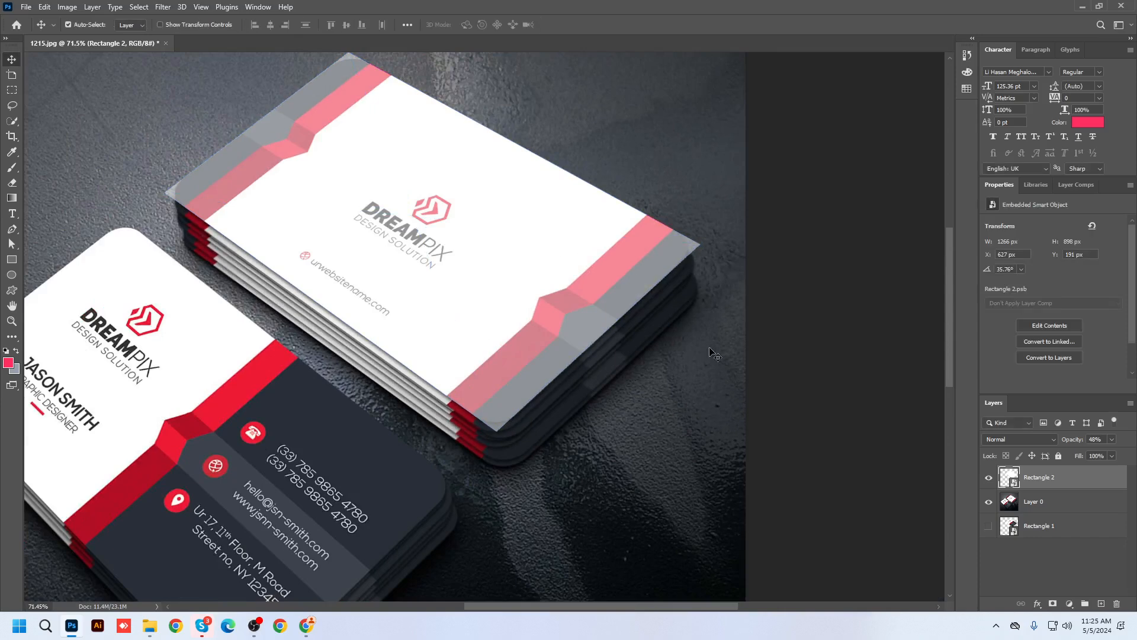
left_click(1112, 440)
left_click_drag(1099, 456, 1128, 454)
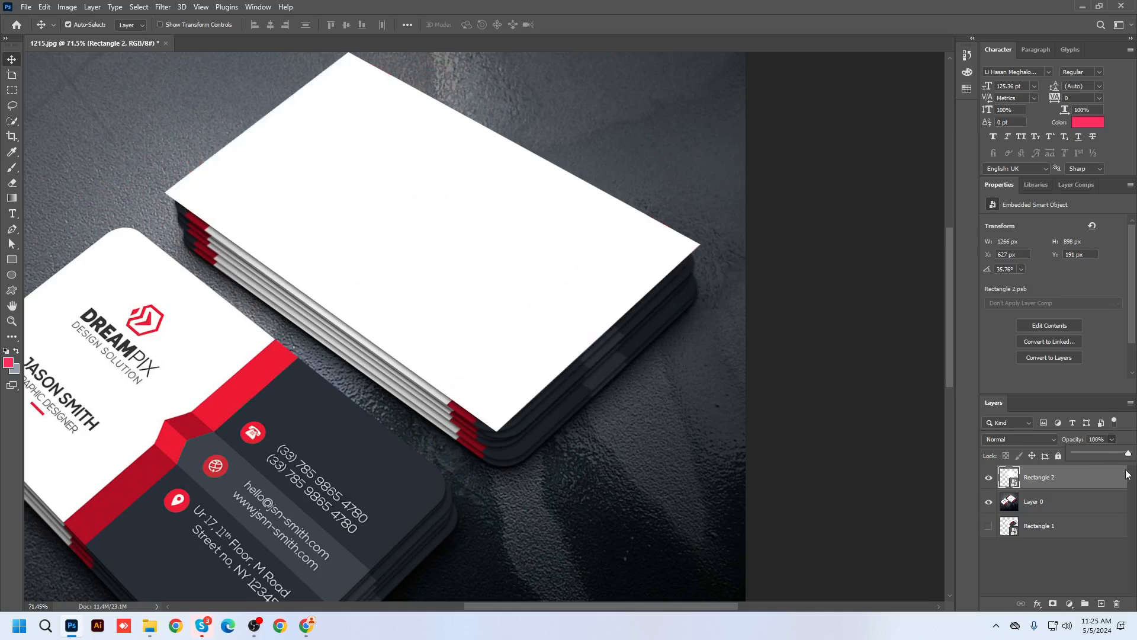
left_click(1004, 568)
Open the contents of the Rectangle 2 smart object and round all four corners of its rectangle to 59 px.
left_click(1032, 482)
double_click(1010, 477)
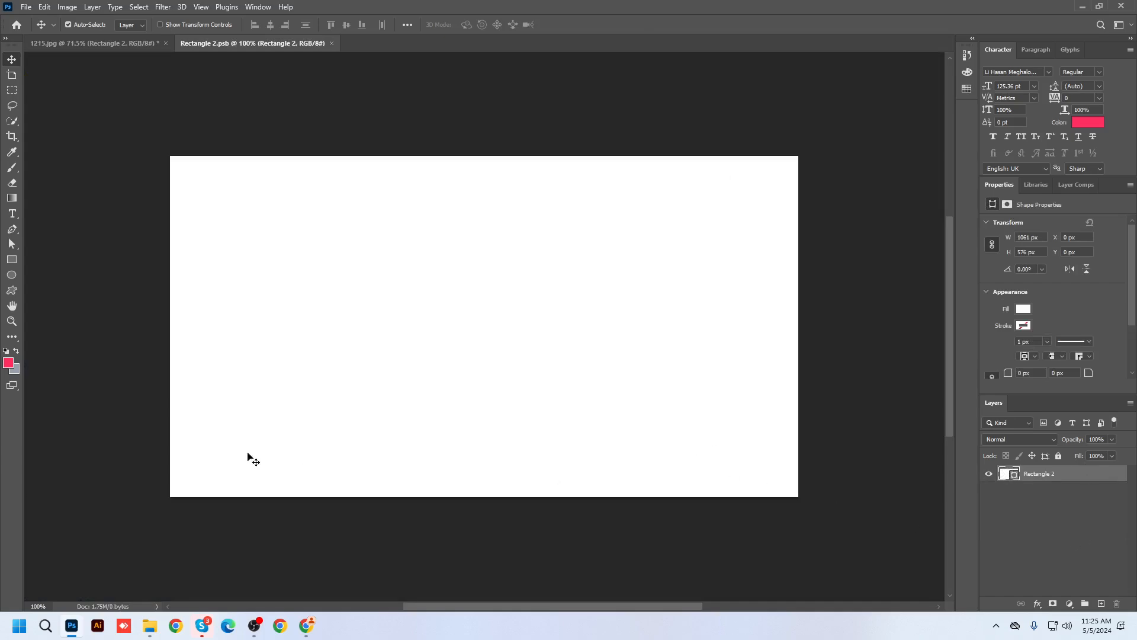
left_click(11, 259)
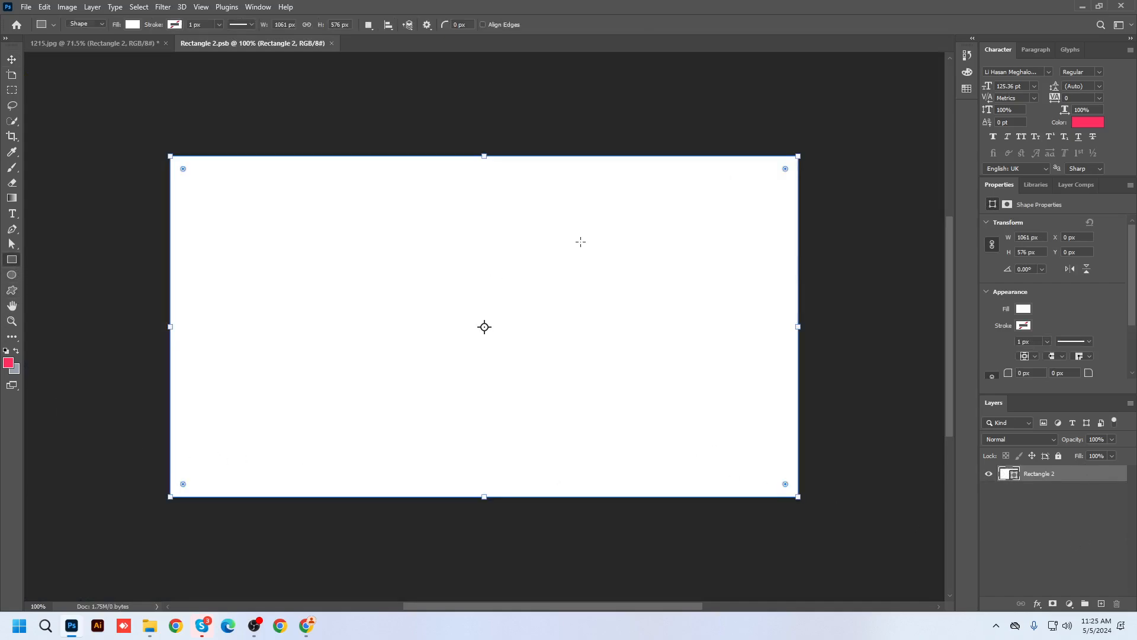
left_click_drag(784, 169, 764, 190)
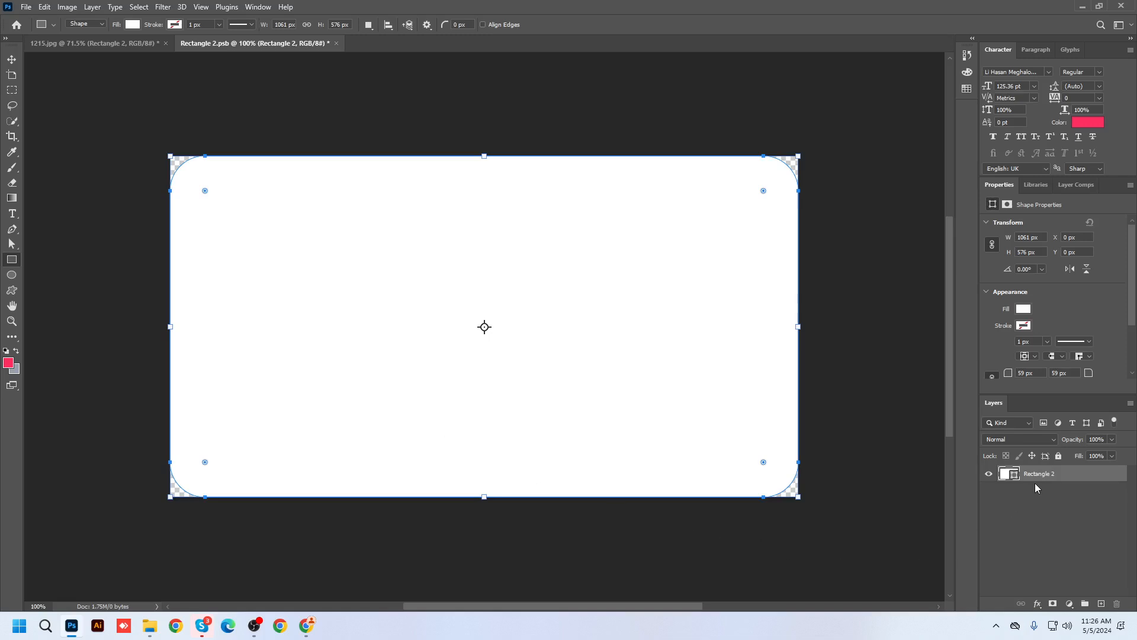
left_click(11, 59)
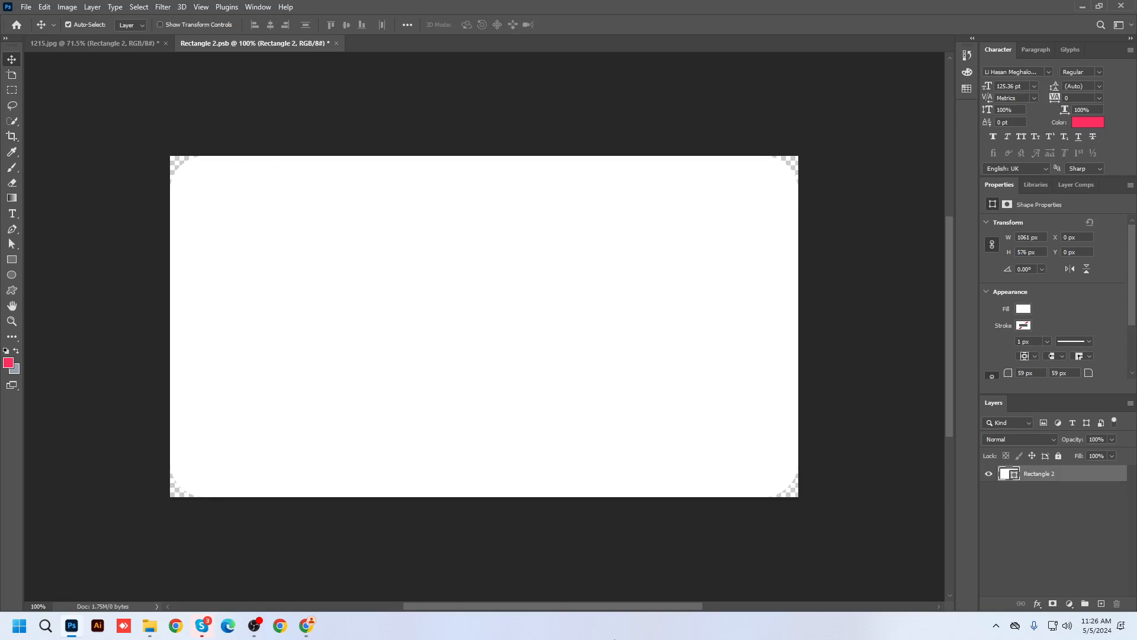
Place 1215.png from the Downloads folder into Rectangle 2.psb, scaled to the full height of the canvas.
left_click(154, 627)
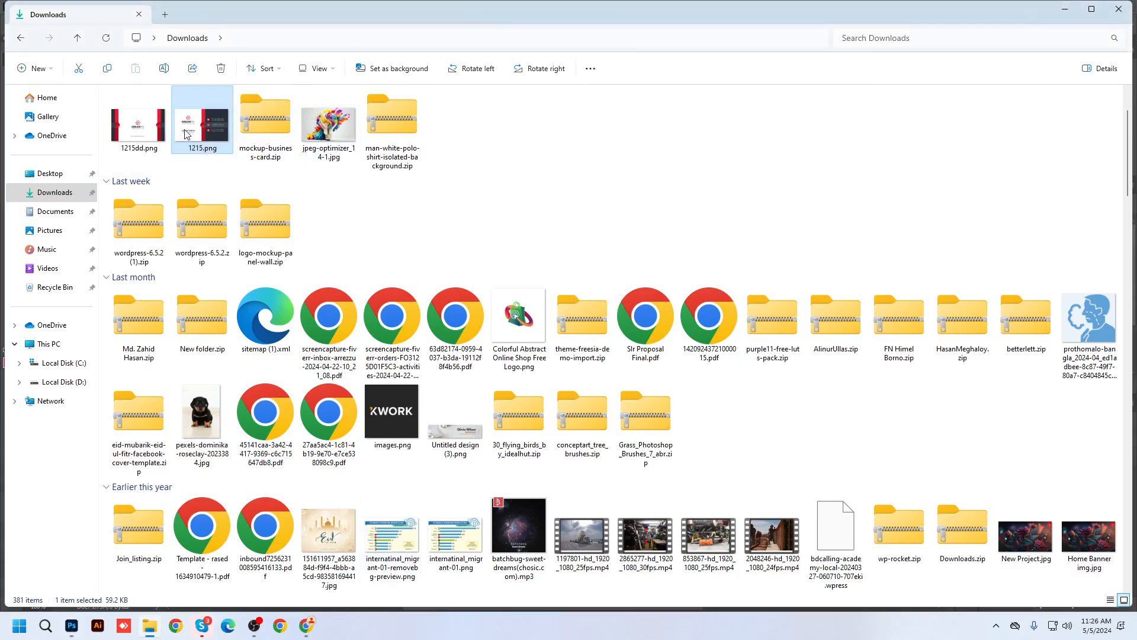
left_click_drag(187, 134, 472, 498)
left_click_drag(486, 278, 489, 152)
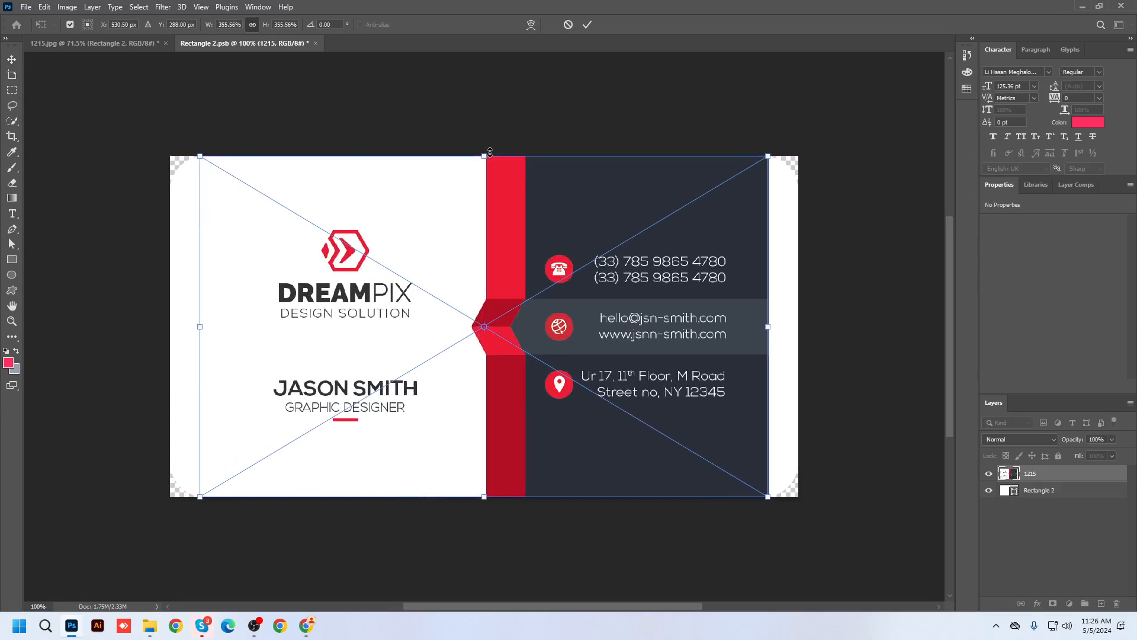
left_click(12, 59)
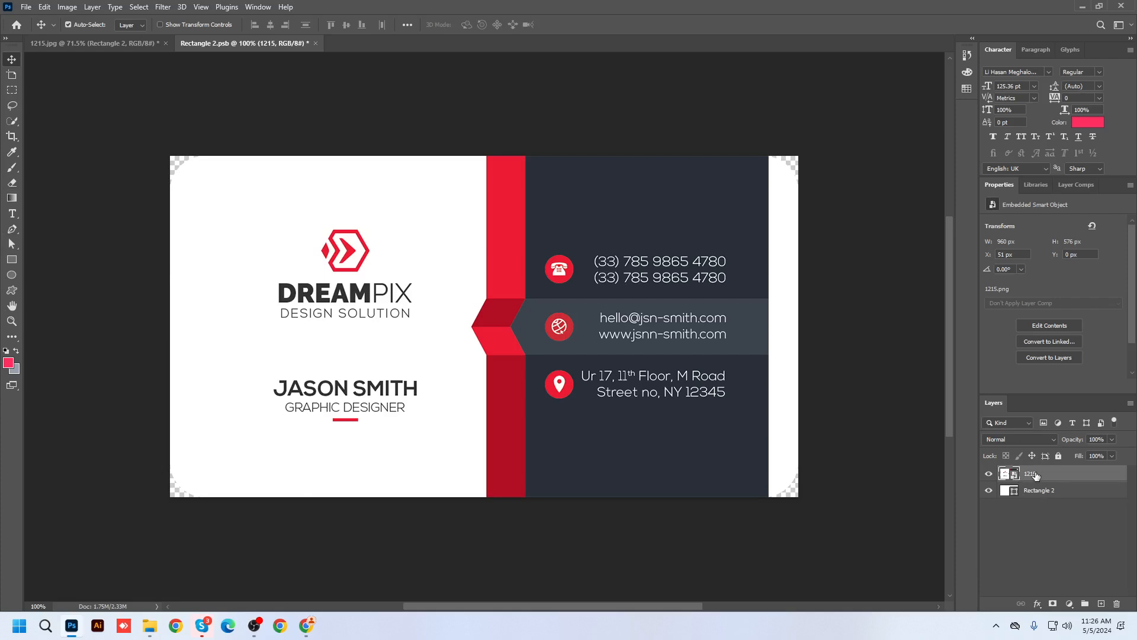
Enlarge the placed 1215 design proportionally on both sides until it spans the full canvas width.
key("ctrl+t")
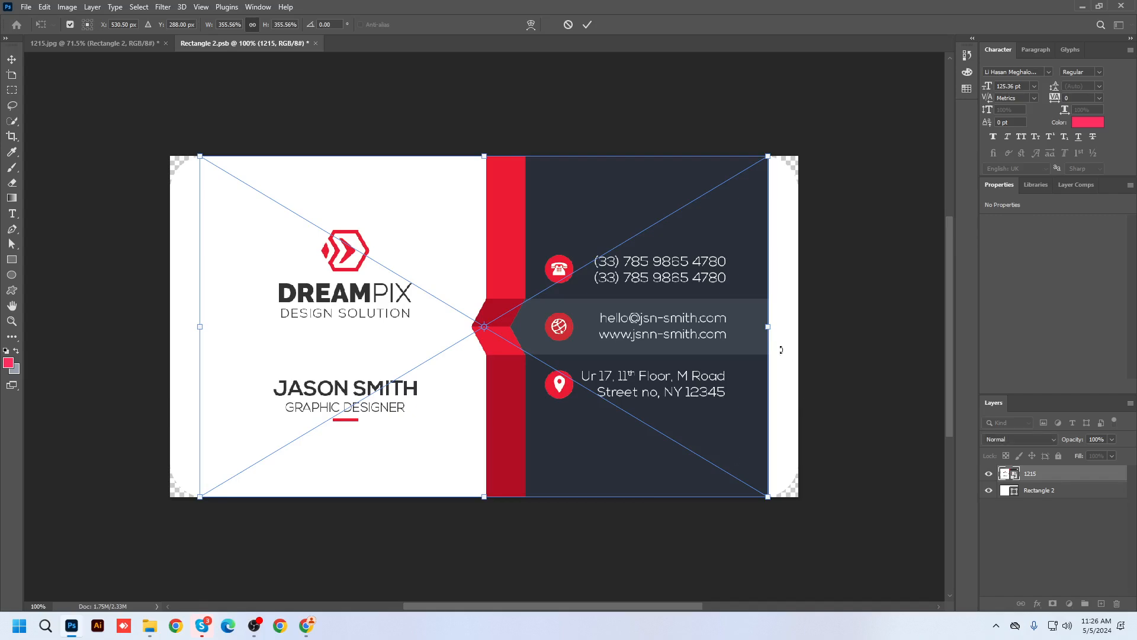
left_click_drag(769, 327, 798, 326)
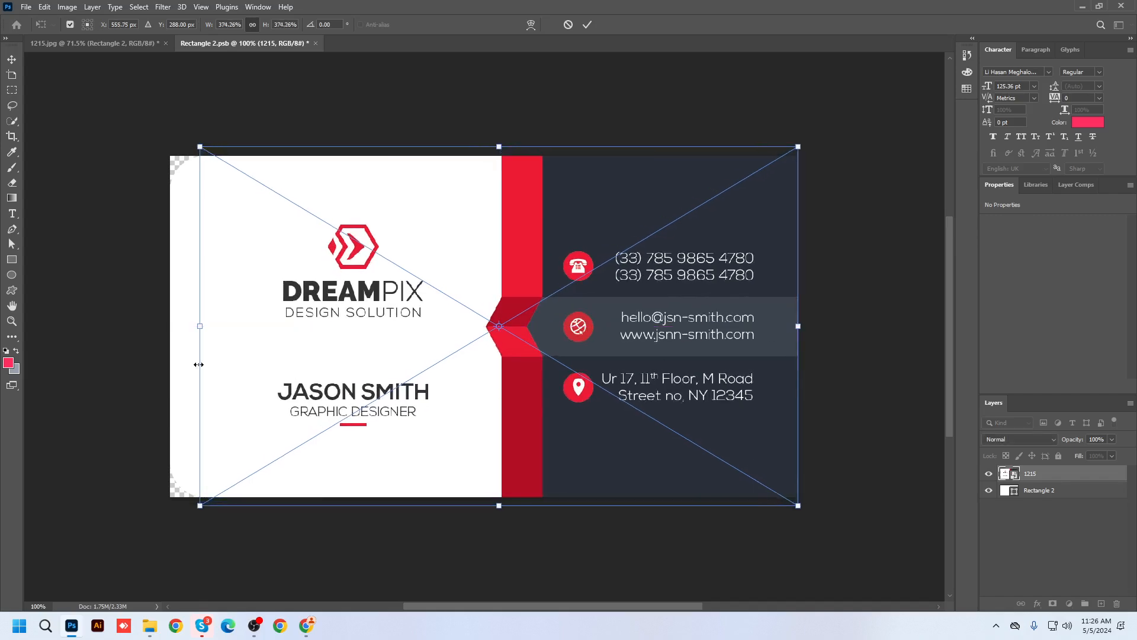
left_click_drag(200, 326, 171, 326)
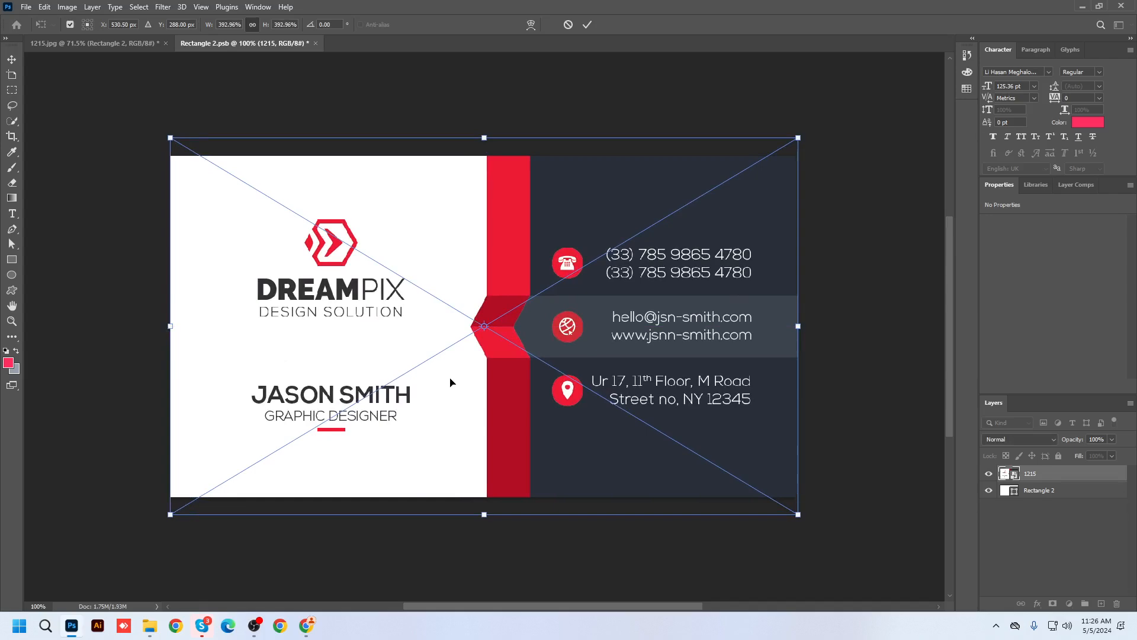
key("Return")
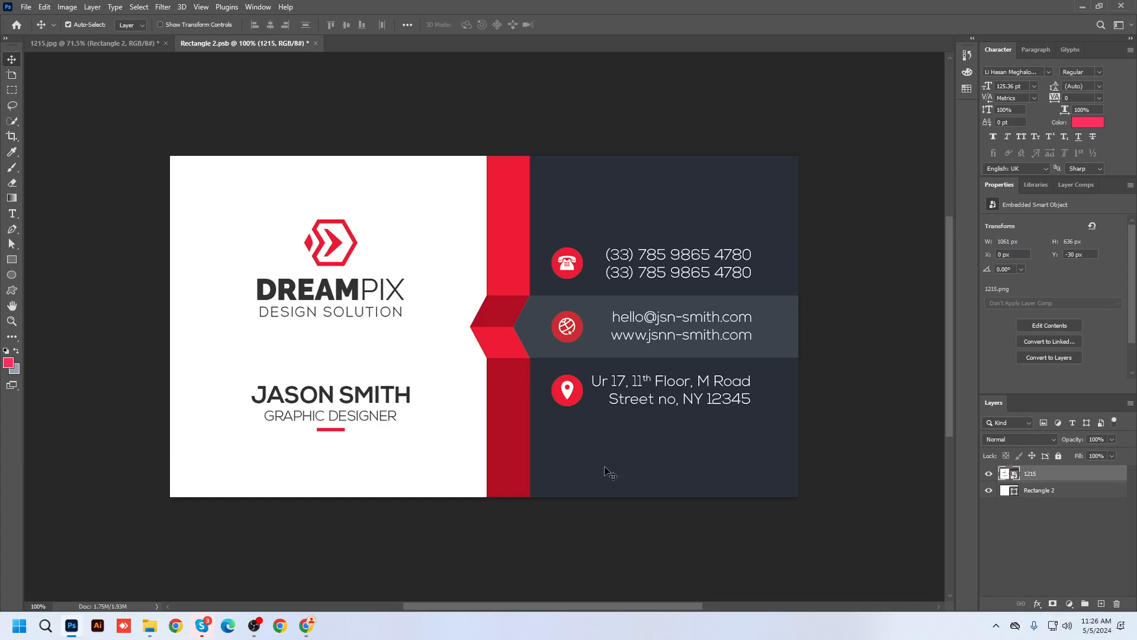
left_click(113, 44)
left_click(11, 261)
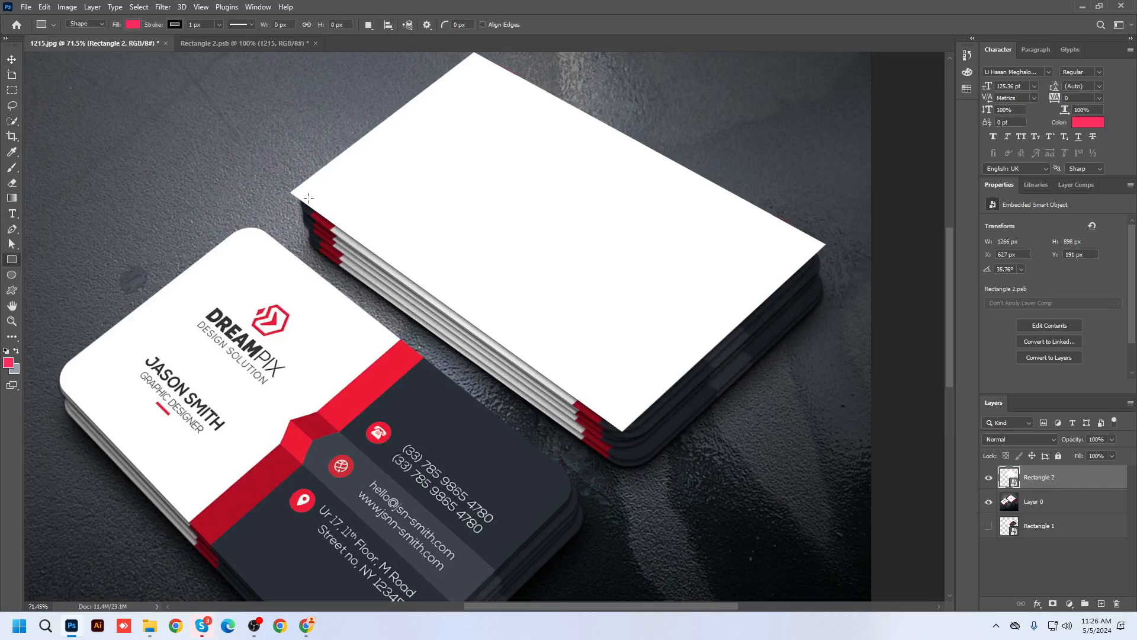
left_click(448, 209)
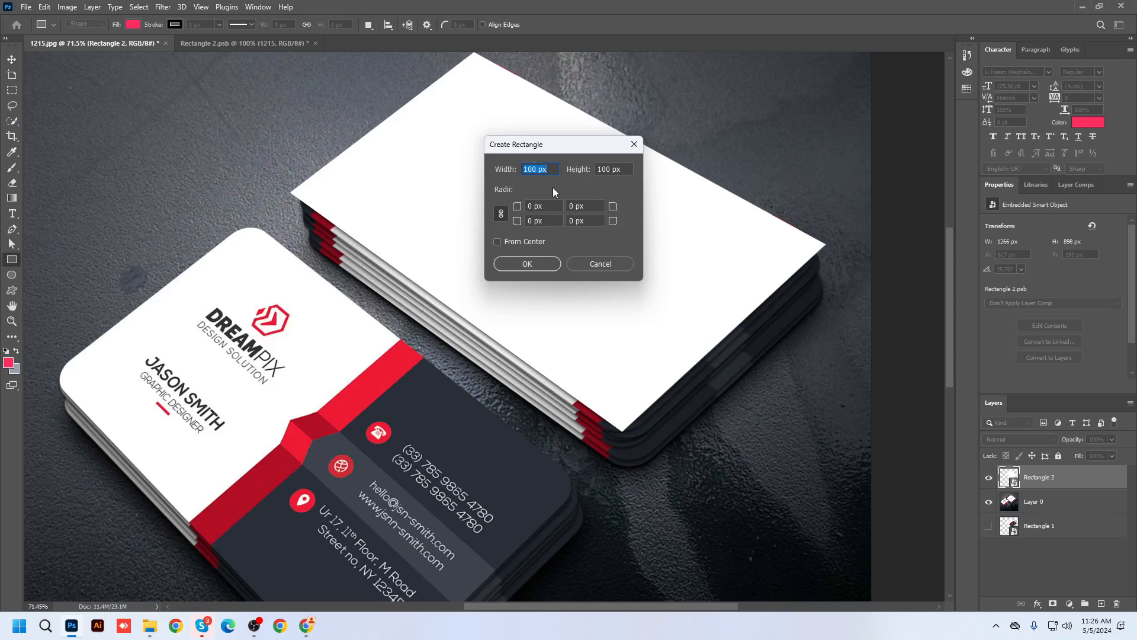
left_click(633, 144)
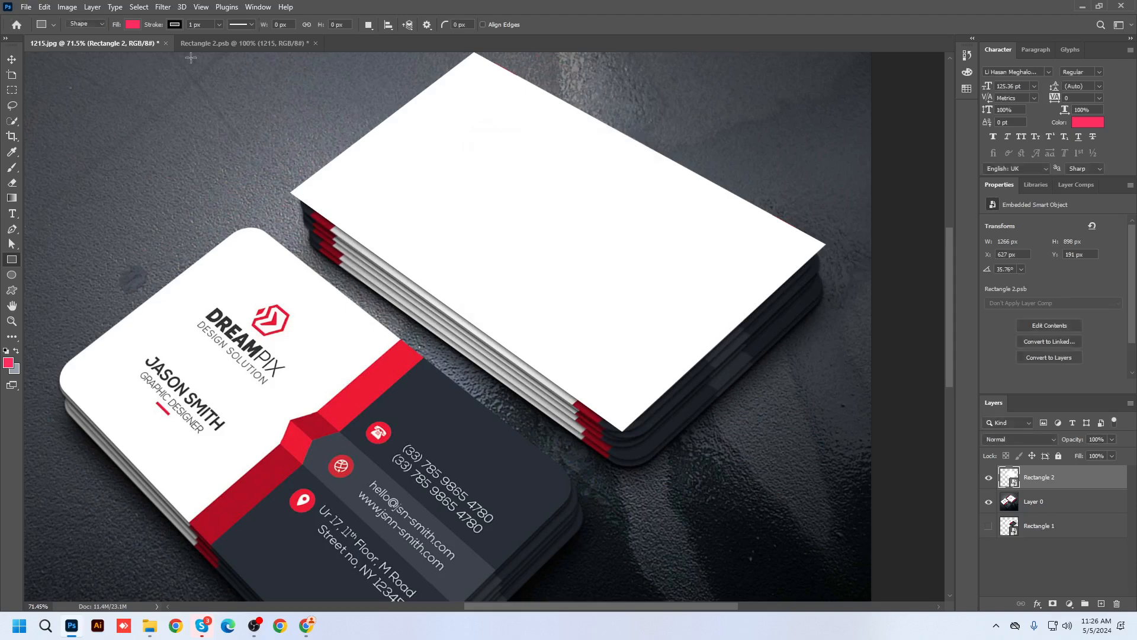
left_click(240, 42)
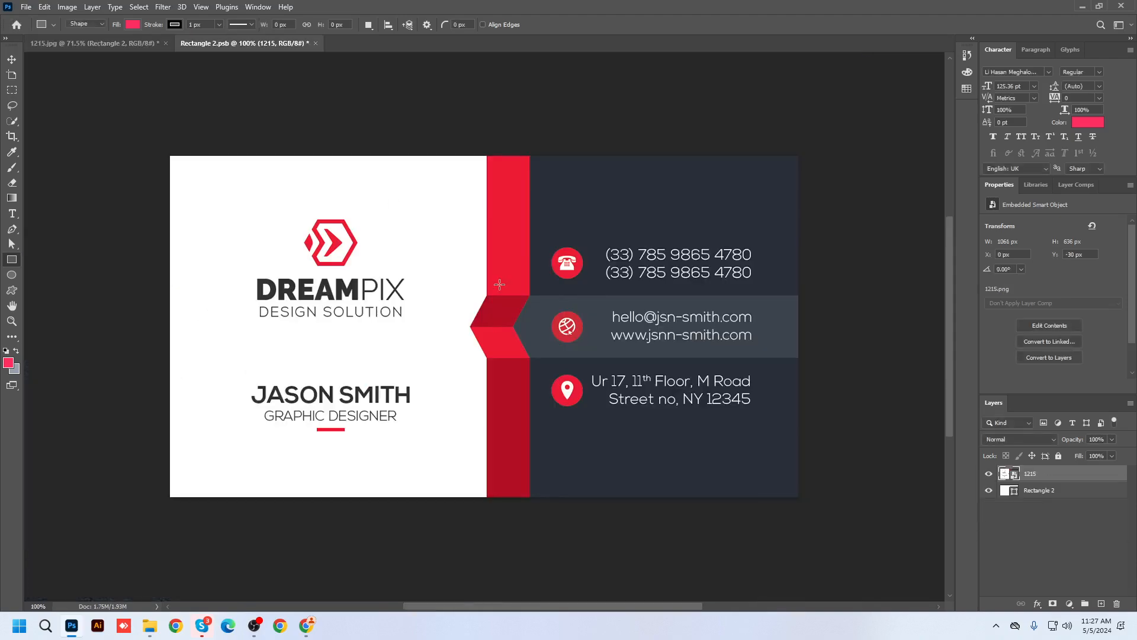
Clip the 1215 design layer to the rounded Rectangle 2 layer beneath it.
left_click(1007, 481, "alt")
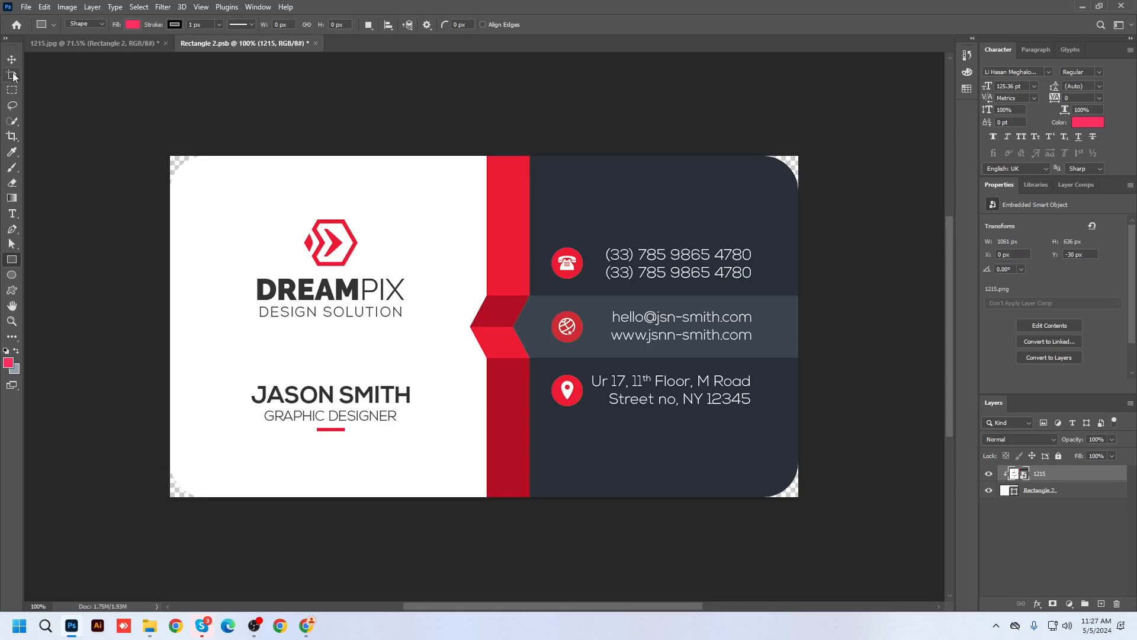
left_click(71, 43)
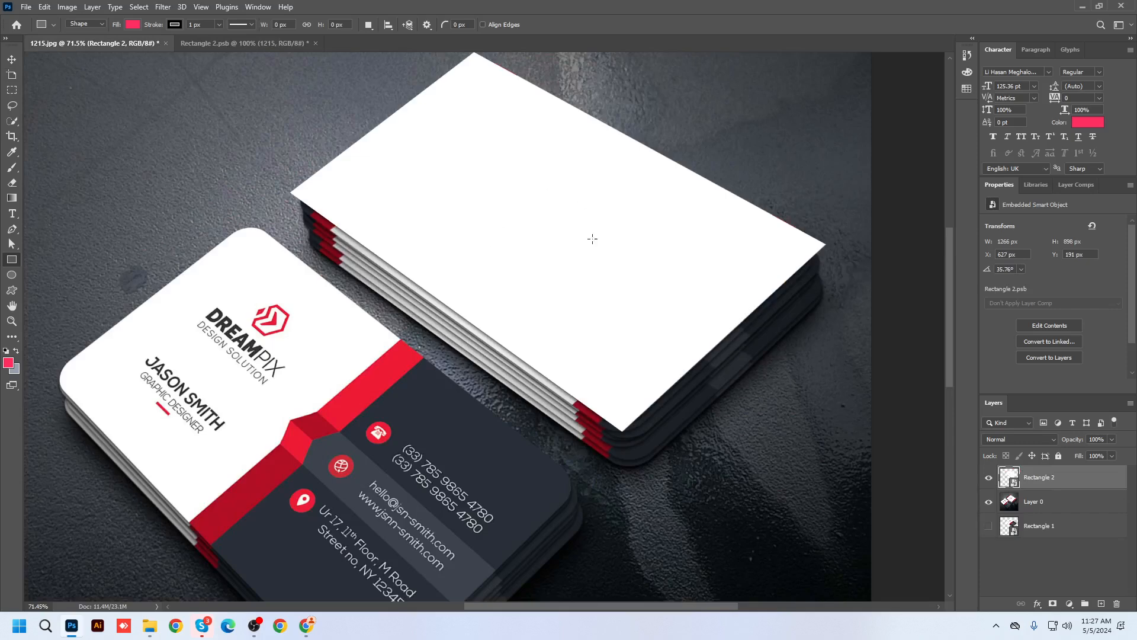
left_click(252, 44)
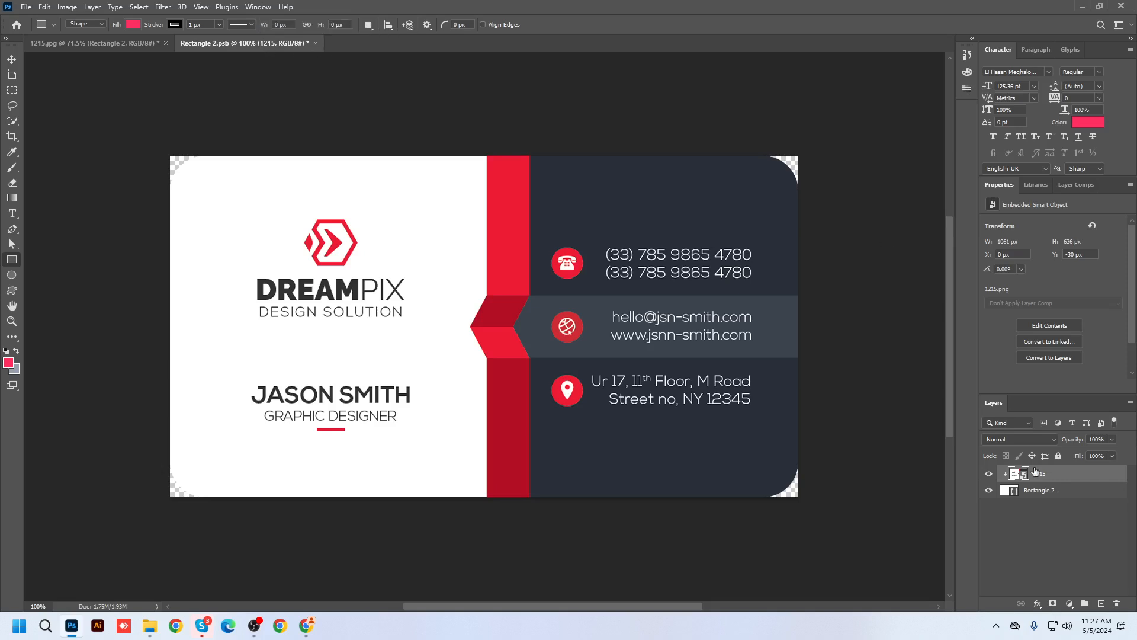
left_click(1002, 475, "alt")
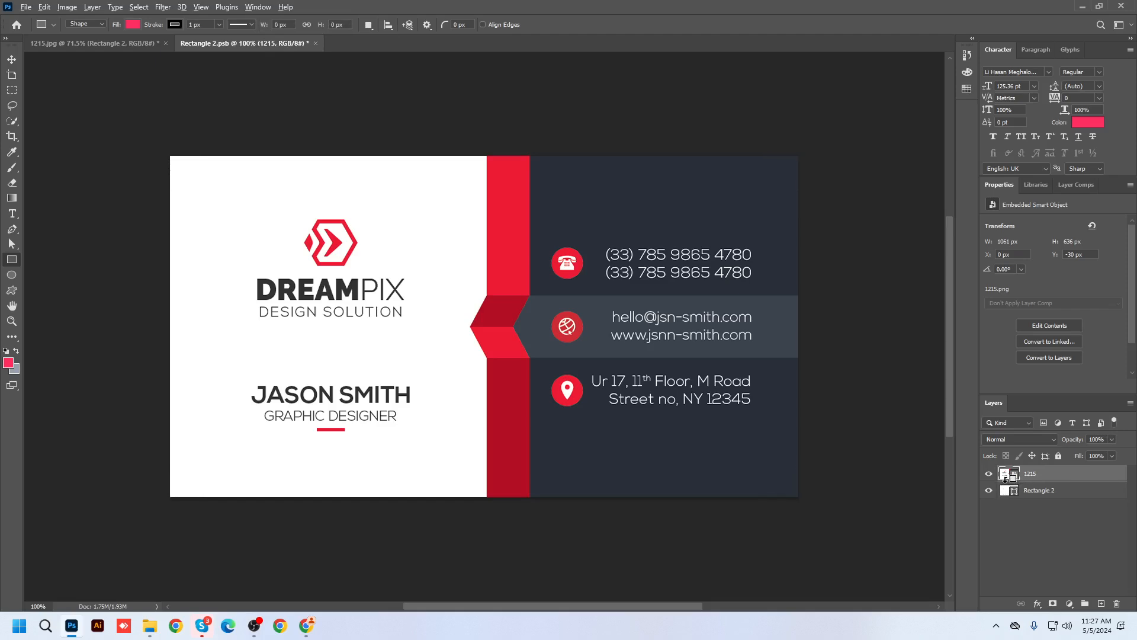
left_click(1005, 478, "alt")
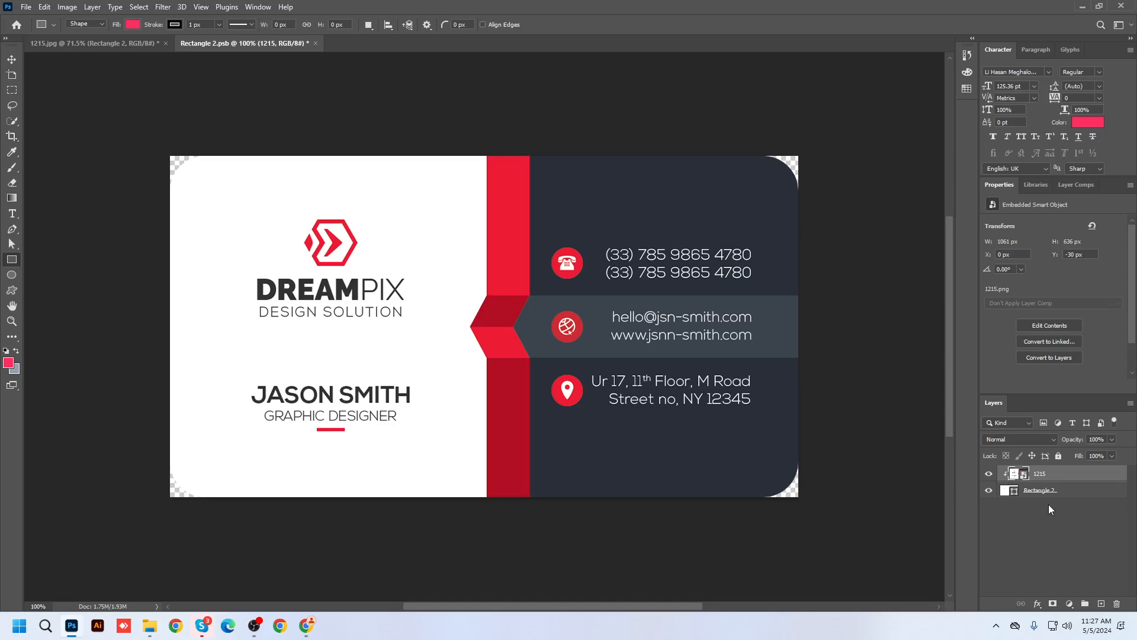
Close Rectangle 2.psb and save its changes so the design updates in the 1215.jpg mockup.
left_click(316, 43)
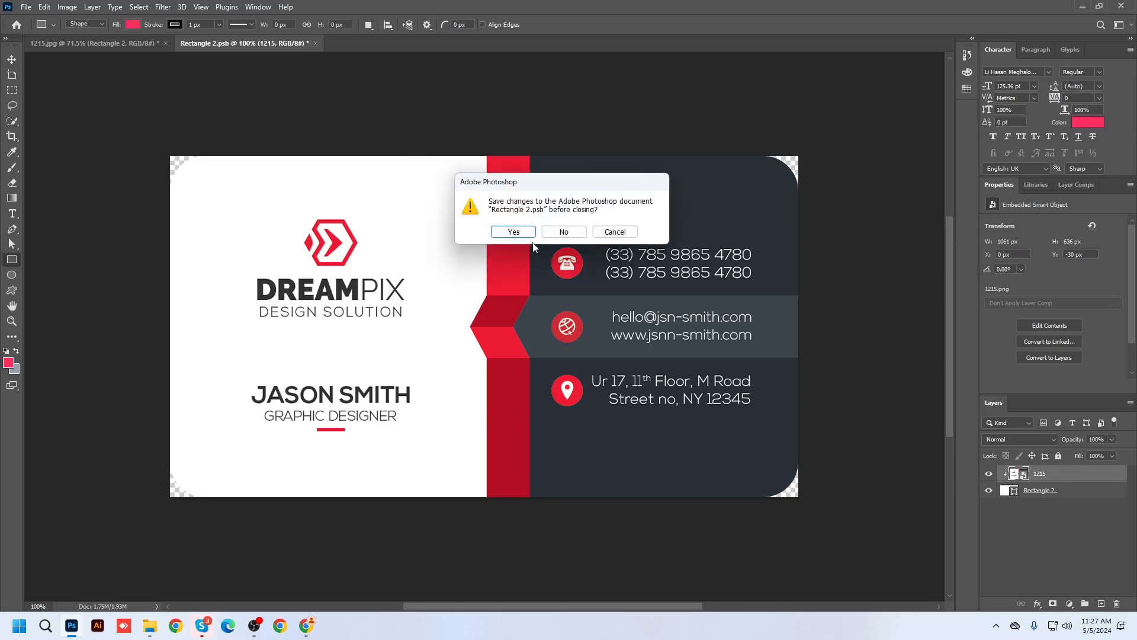
left_click(615, 232)
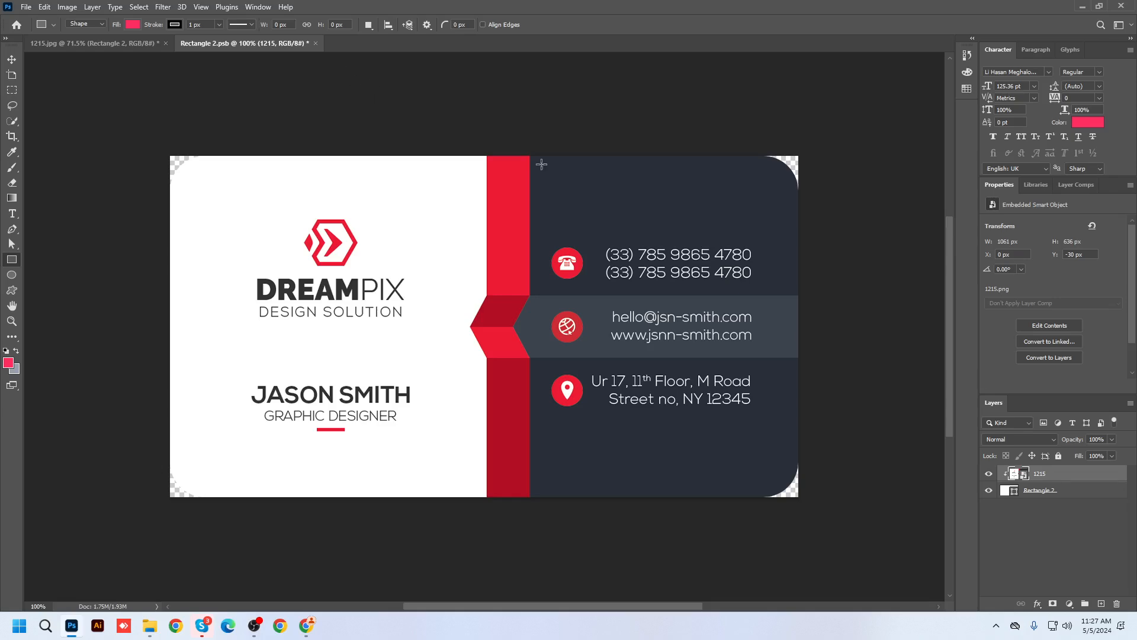
left_click(315, 44)
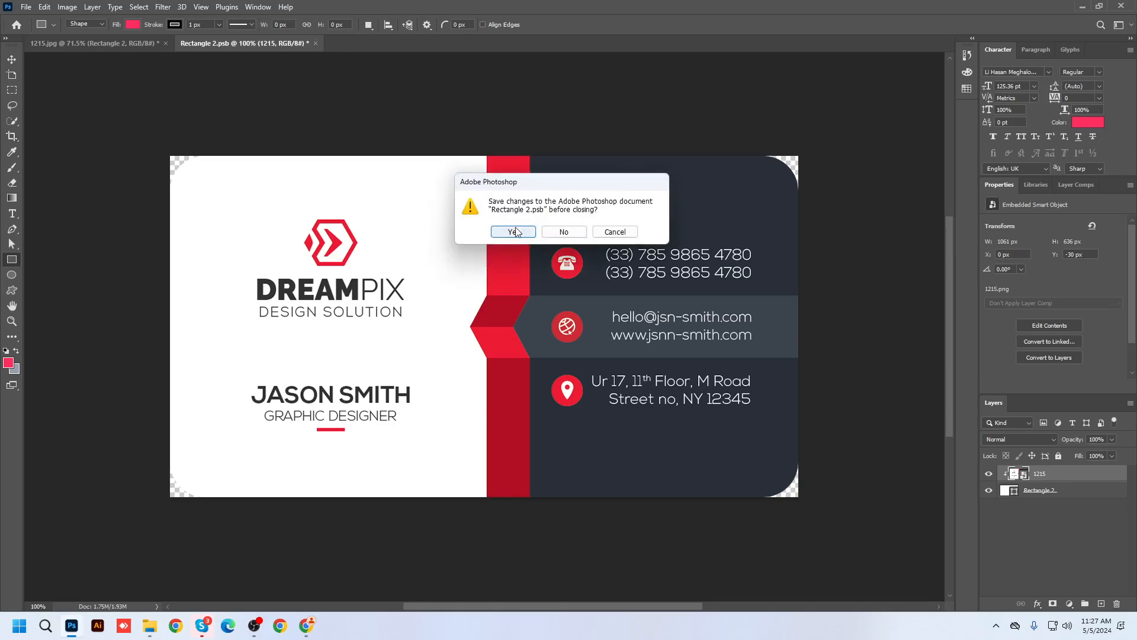
left_click(513, 229)
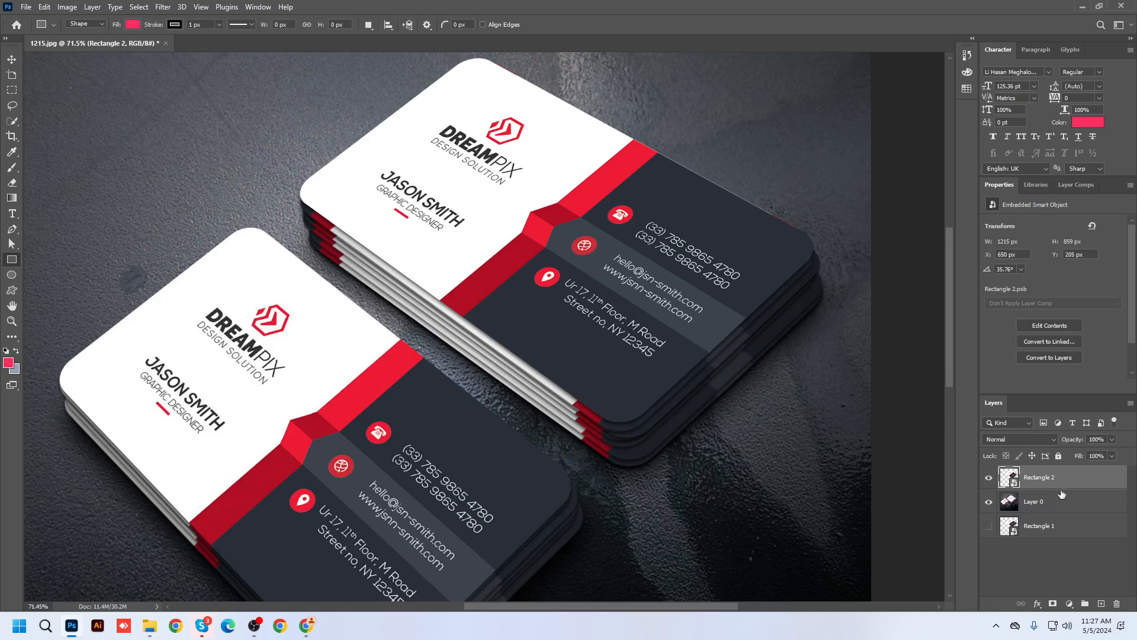
Hide Layer 0 and add a black (000000) solid color fill layer directly beneath Rectangle 2.
left_click(989, 503)
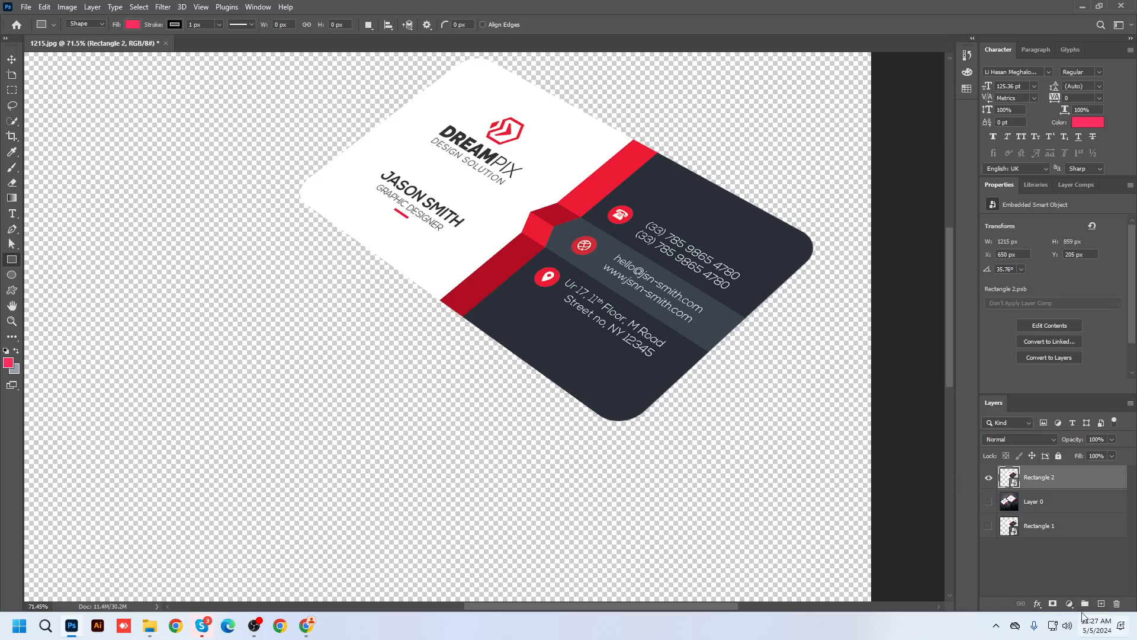
left_click(1084, 604)
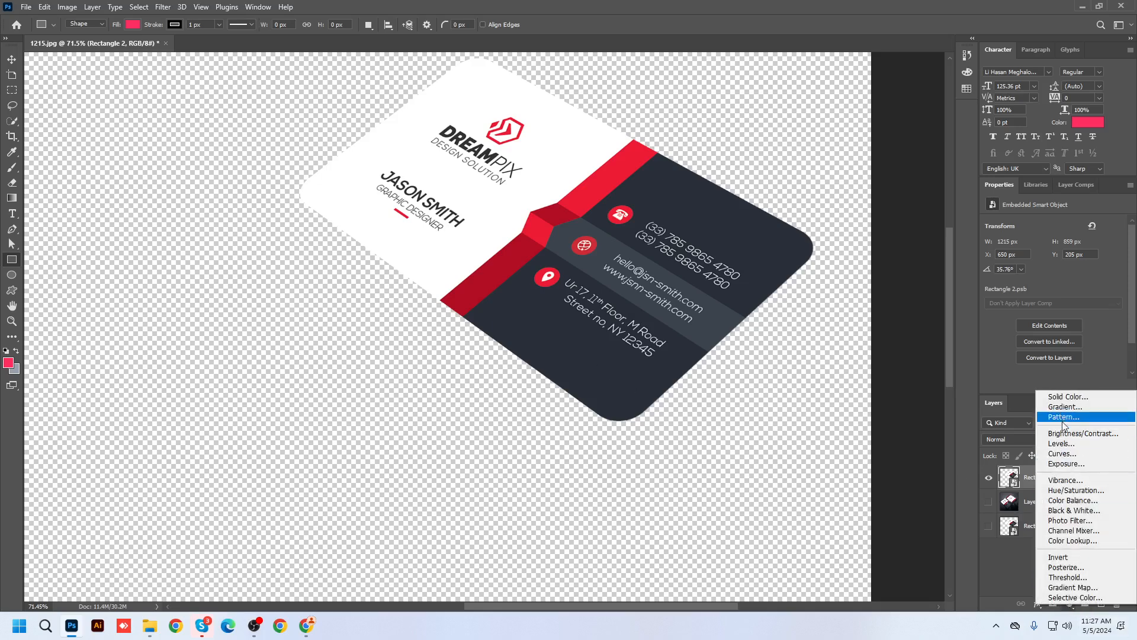
left_click(1002, 397)
left_click_drag(621, 304, 750, 402)
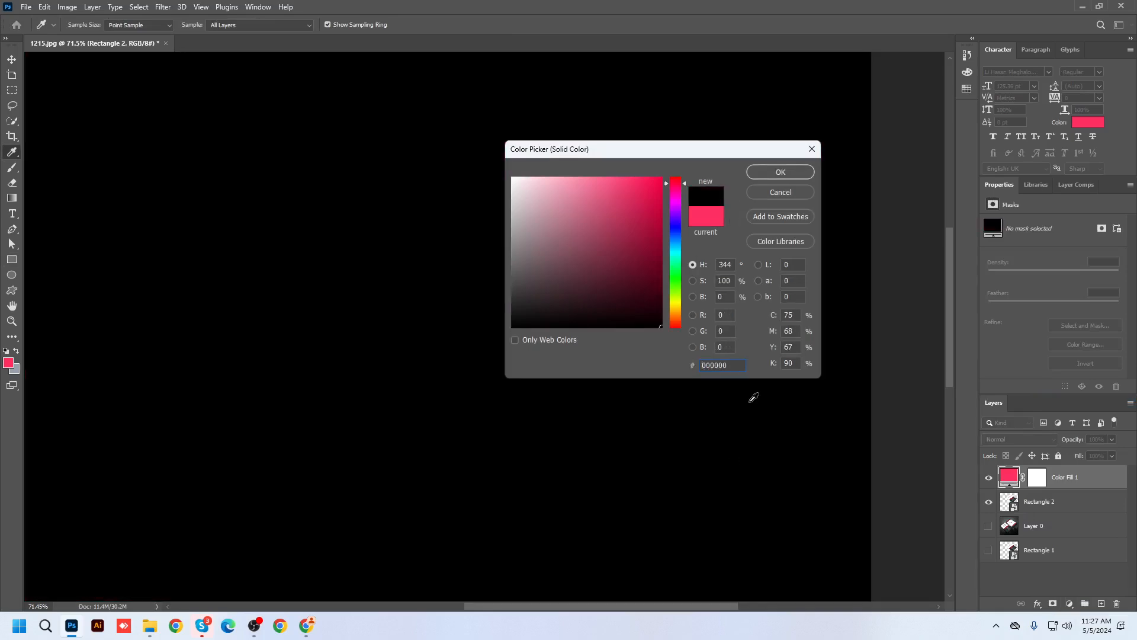
key("Return")
left_click_drag(1057, 477, 1054, 513)
left_click(1053, 482)
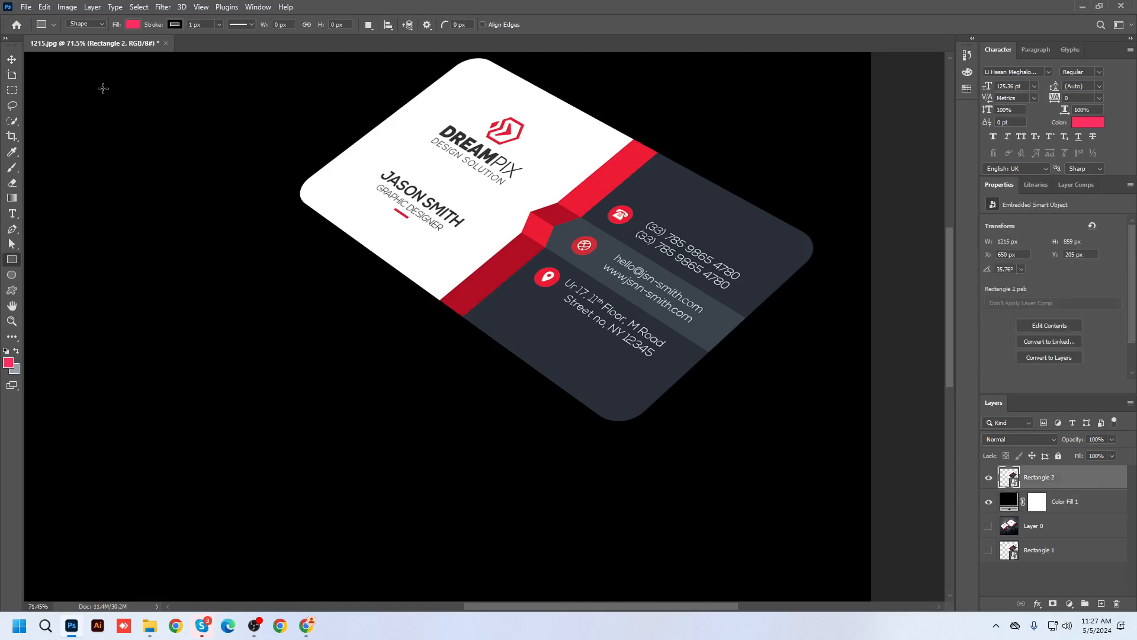
Duplicate the Rectangle 2 layer and nudge the original underneath about 14 px down and 2 px to the left.
left_click(12, 59)
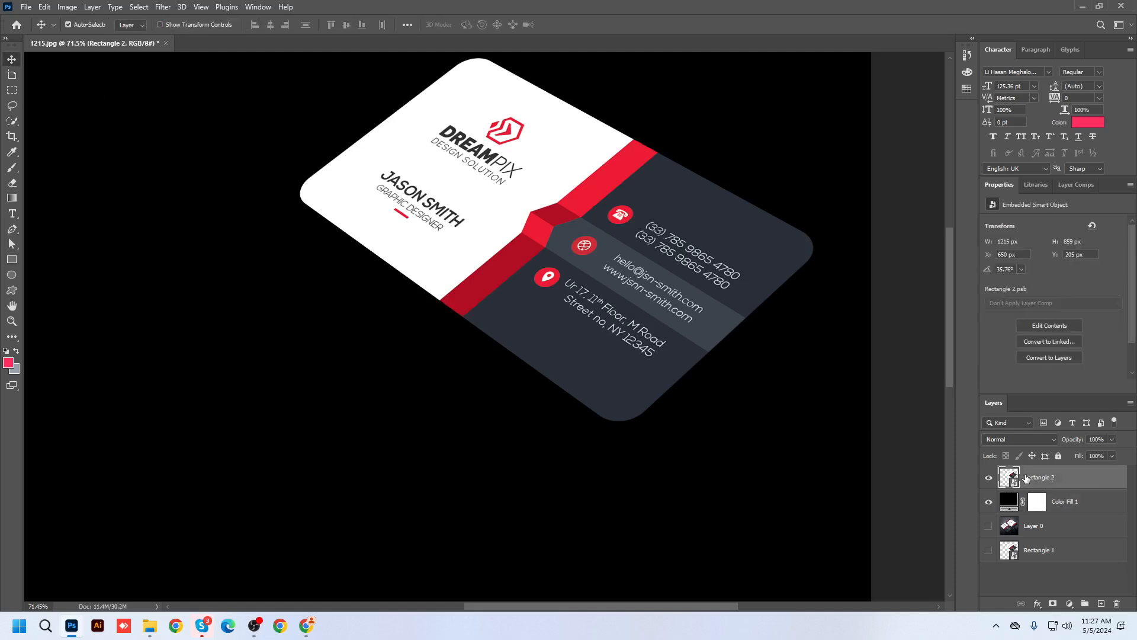
key("ctrl")
key("ctrl+j")
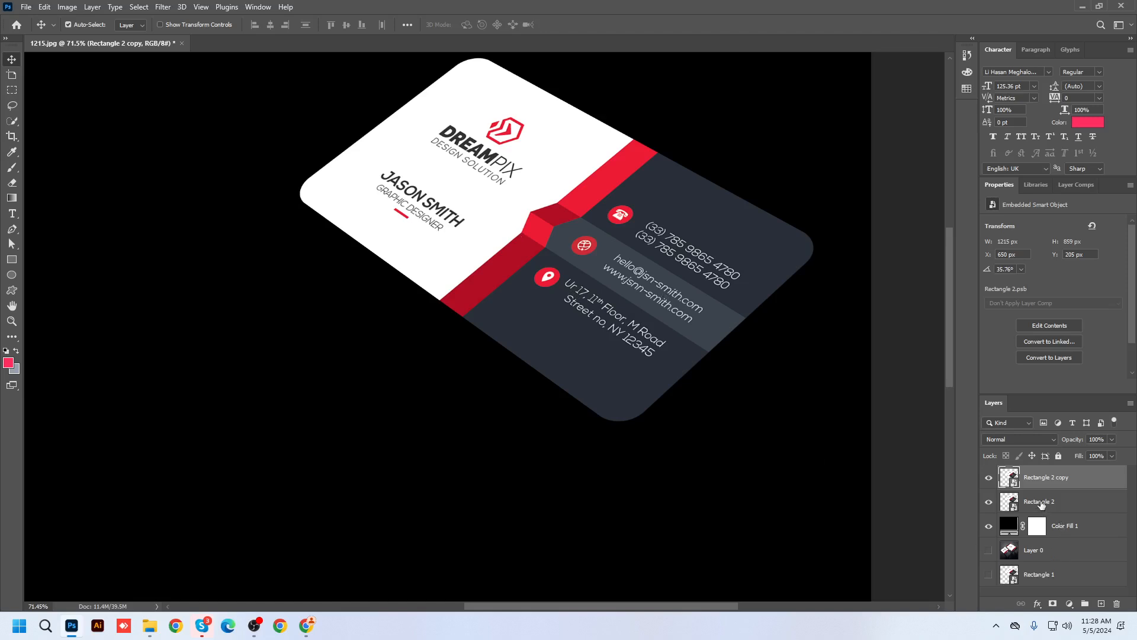
key("alt+bracketleft")
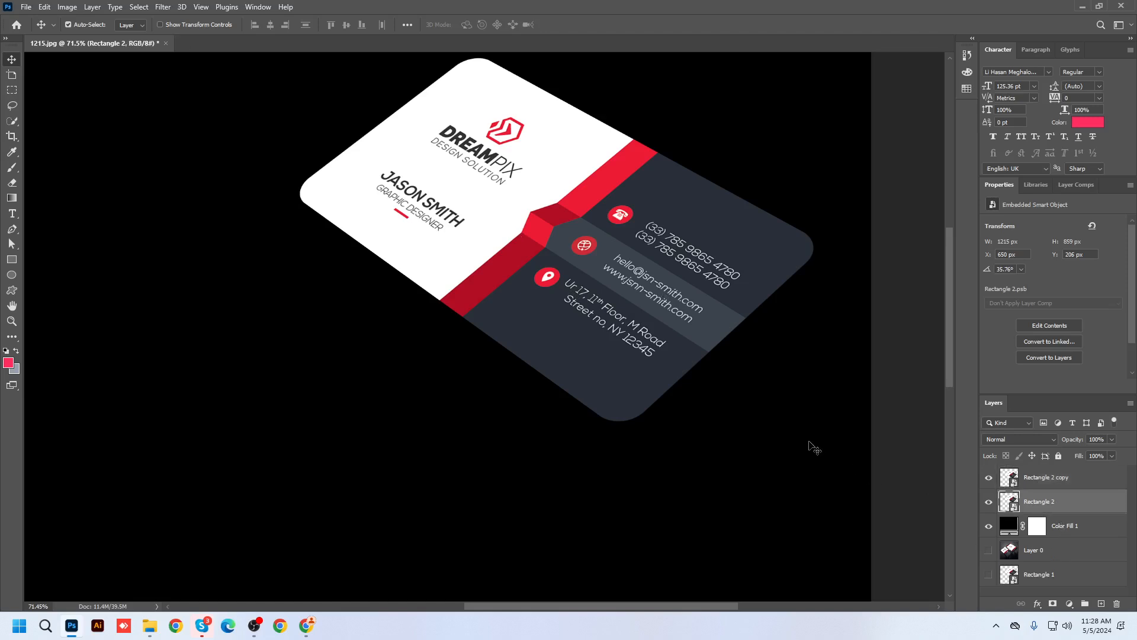
key("Down")
key("Down")
key("Down")
key("Down")
key("Down")
key("Down")
key("Down")
key("Down")
key("Down")
key("Down")
key("Down")
key("Down")
key("Down")
key("Left")
key("Left")
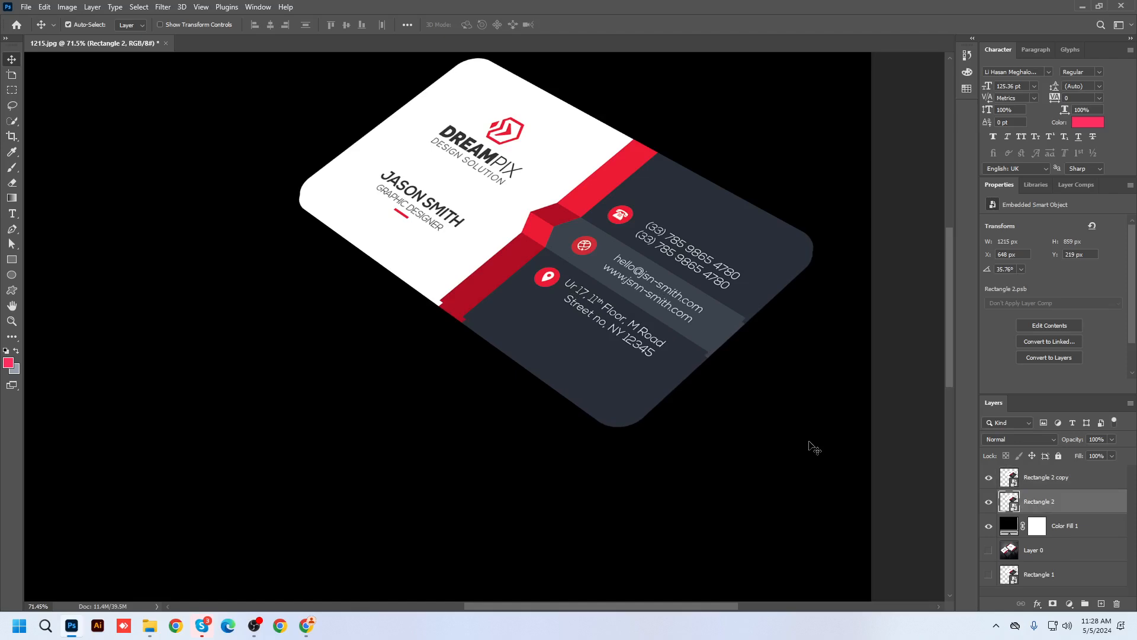
key("Down")
Add a drop shadow to the Rectangle 2 copy layer, with its opacity raised to a little over 60%.
left_click(1043, 479)
right_click(1042, 478)
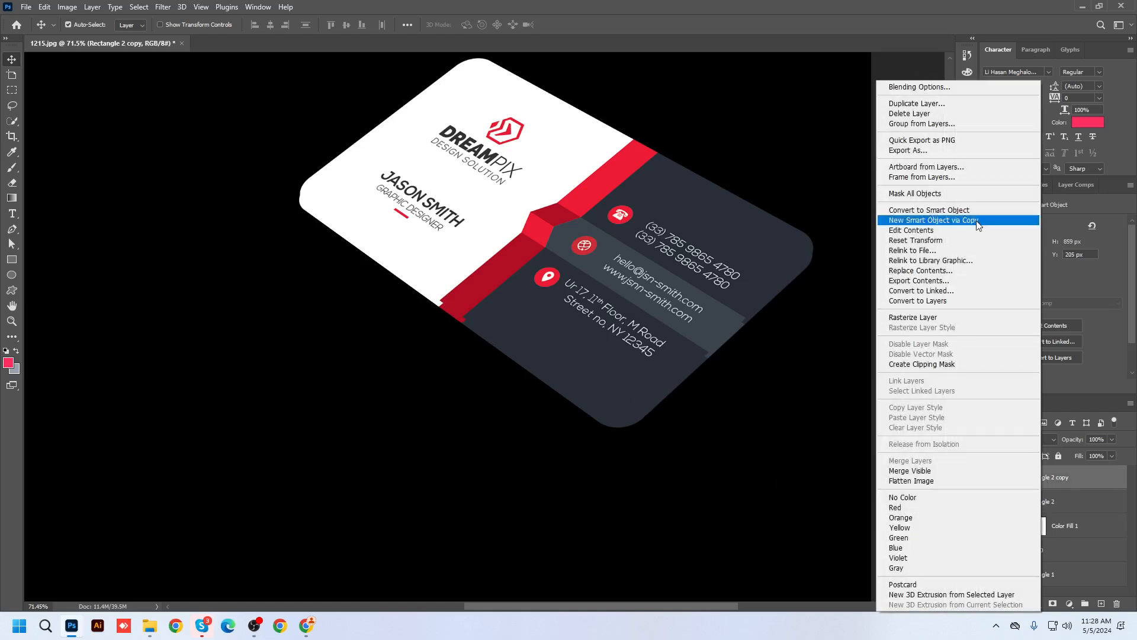
left_click(937, 88)
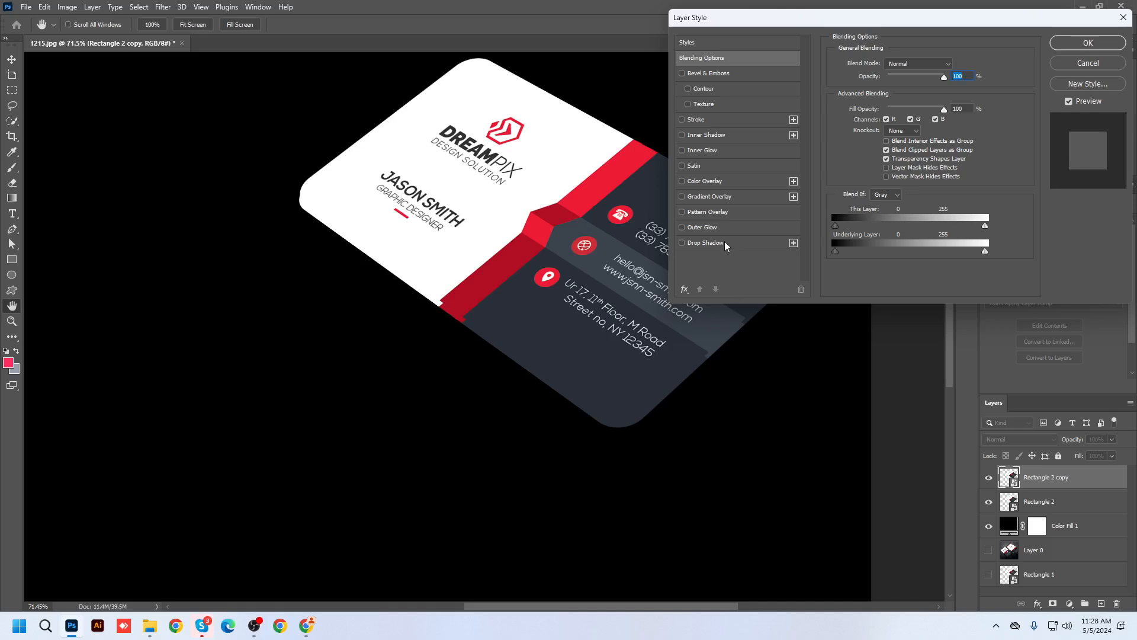
left_click(724, 244)
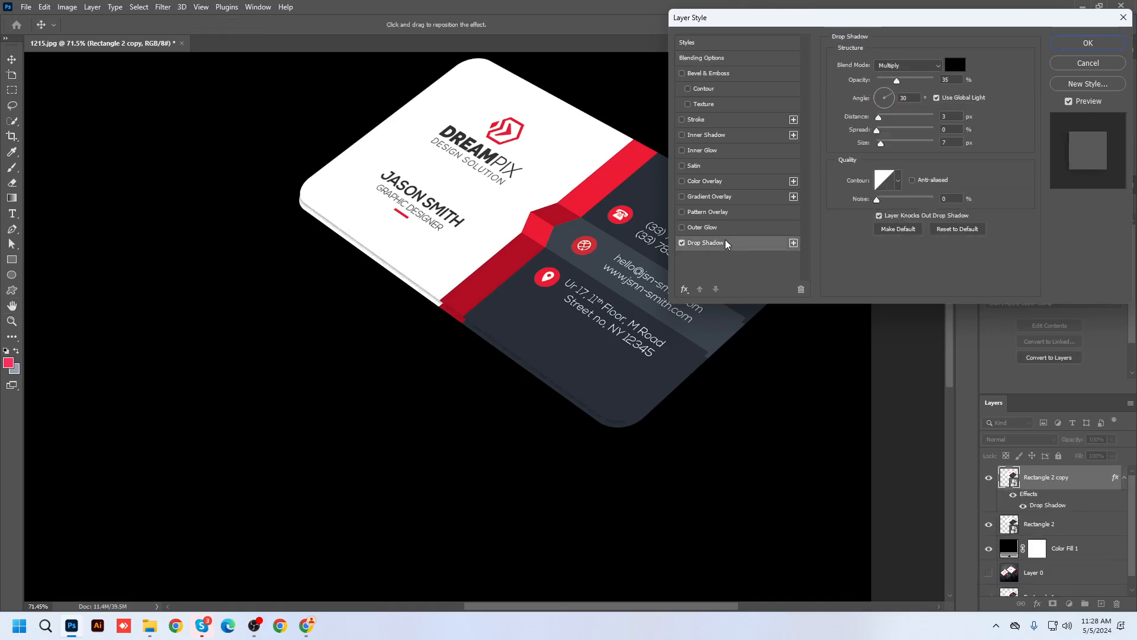
left_click(911, 80)
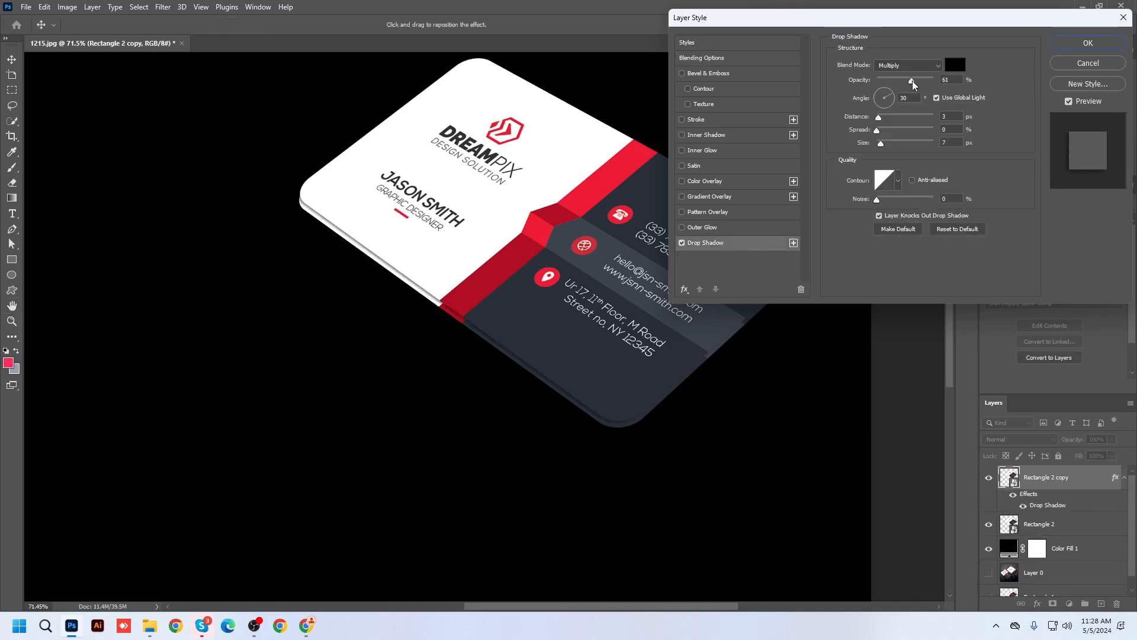
left_click_drag(914, 85, 916, 85)
left_click(1088, 44)
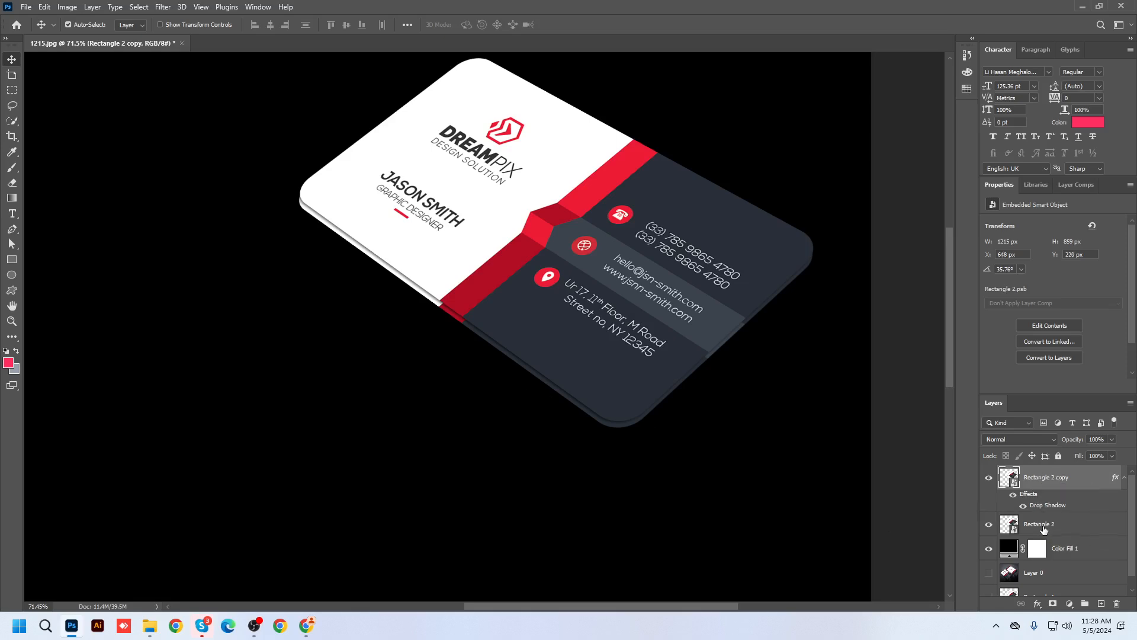
Duplicate the Rectangle 2 copy layer with its shadow and nudge the duplicate up about 19 px.
left_click(1041, 524)
left_click(1048, 478)
key("ctrl+j")
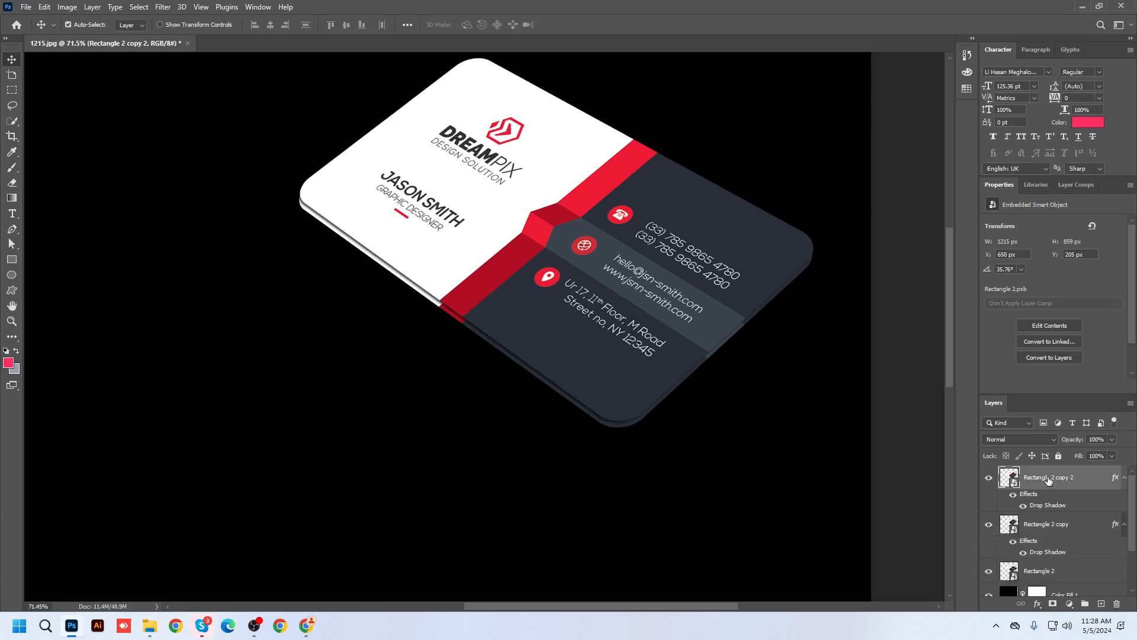
key("Up")
key("Up")
key("Up")
key("Up")
key("Up")
key("Up")
key("Up")
key("Up")
key("Up")
key("Up")
key("Up")
key("Up")
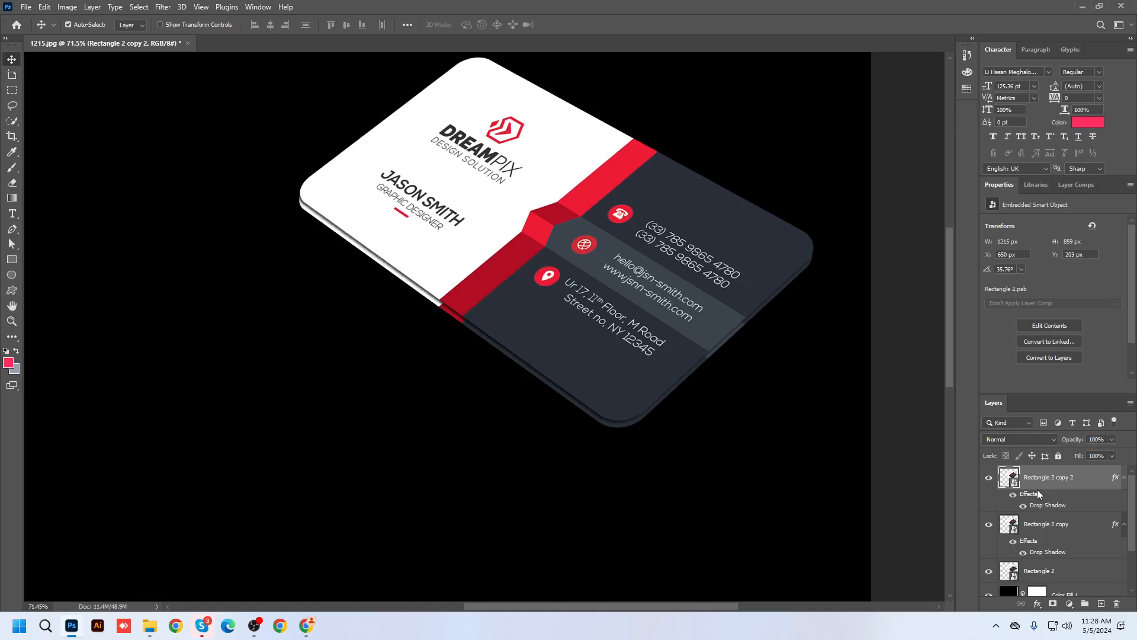
key("Up")
key("Up")
key("Up")
key("Up")
key("Up")
key("Up")
key("Up")
key("Up")
key("Up")
key("Up")
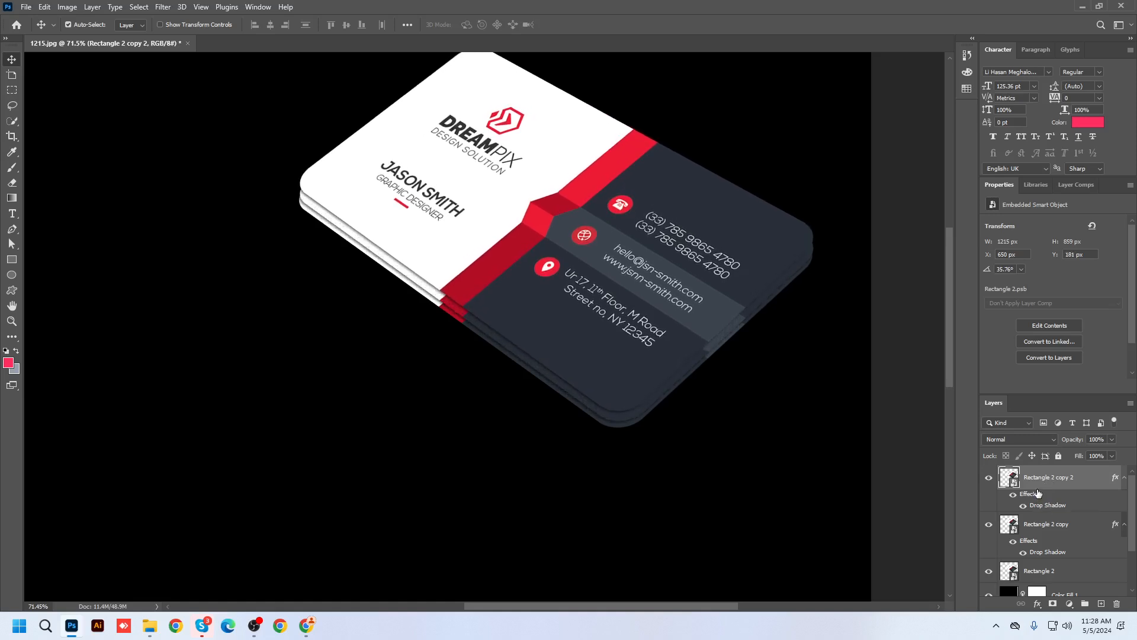
key("Down")
key("Down")
key("Down")
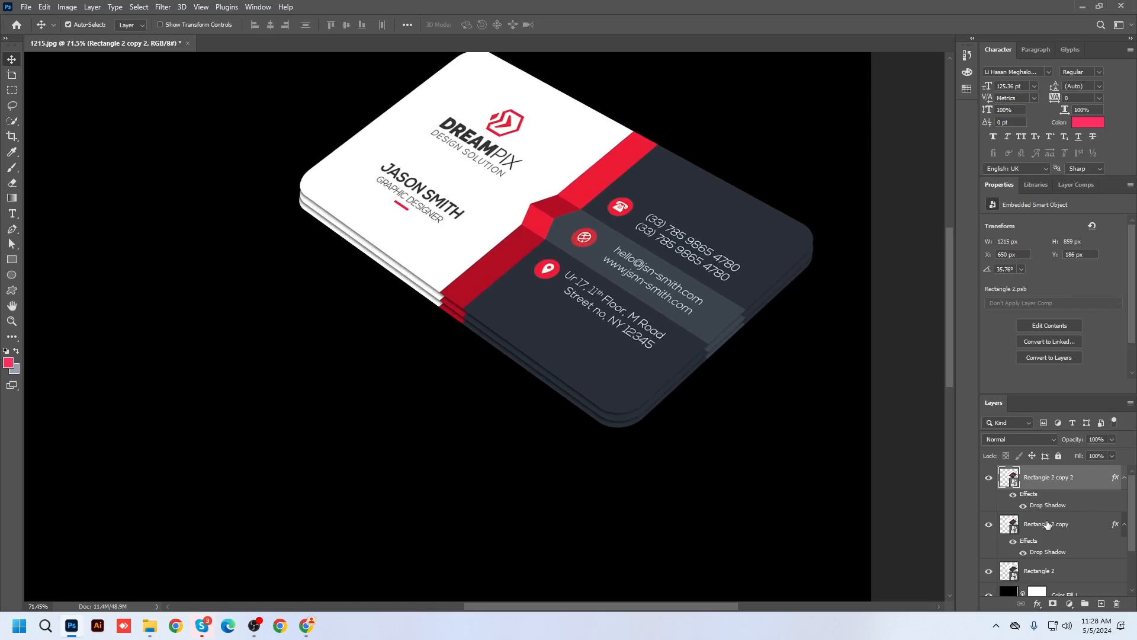
Duplicate the Rectangle 2 copy 2 layer and nudge the new card up about 20 px.
key("ctrl+j")
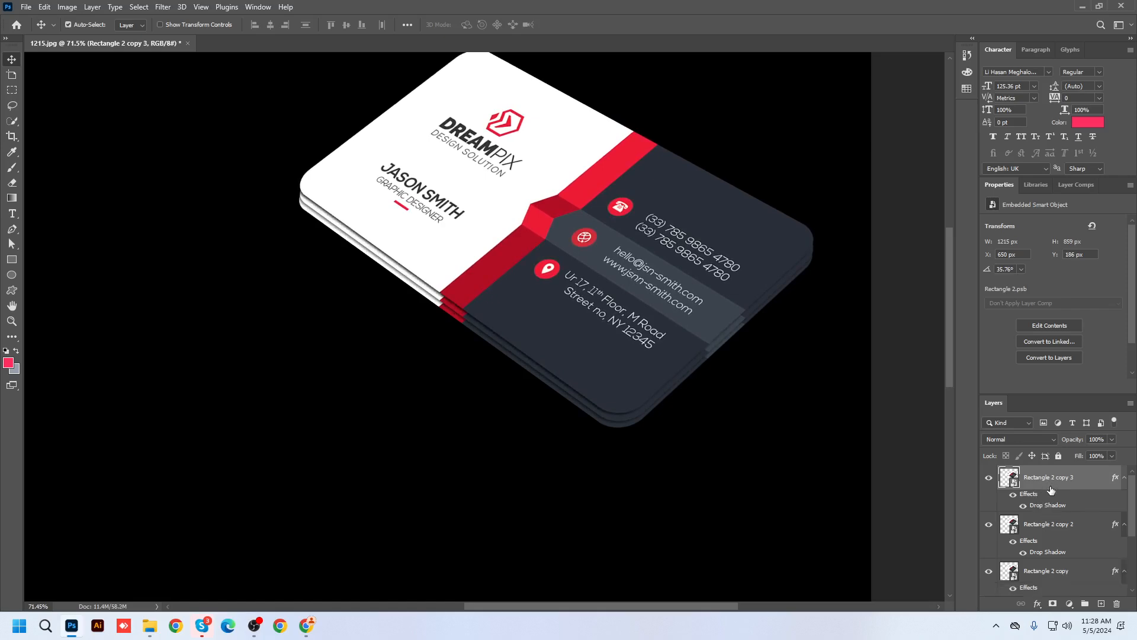
key("Up")
key("Up")
key("Up")
key("Up")
key("Up")
key("Up")
key("Up")
key("Up")
key("Up")
key("Up")
key("Up")
key("Up")
key("Up")
key("Up")
key("Up")
key("Up")
key("Up")
key("Up")
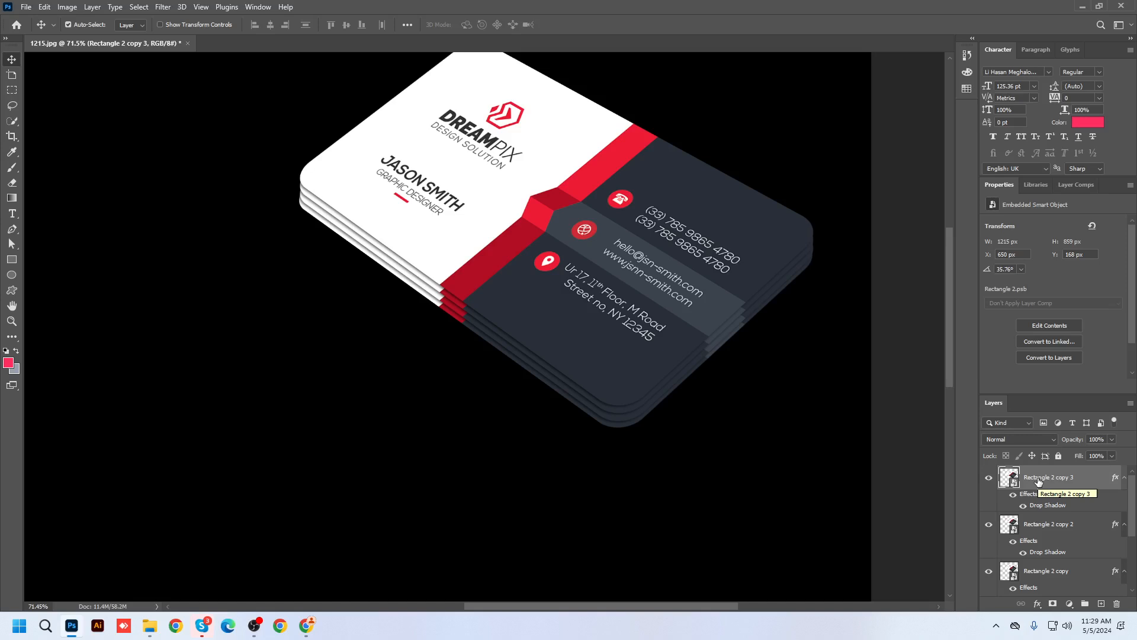
key("Up")
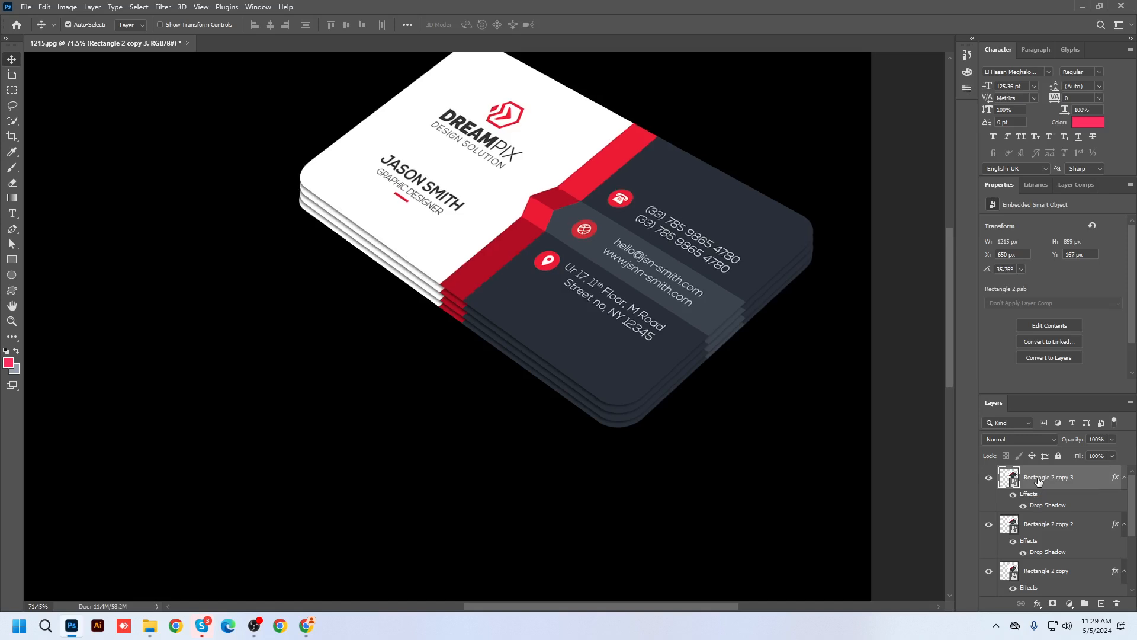
key("Up")
key("Up")
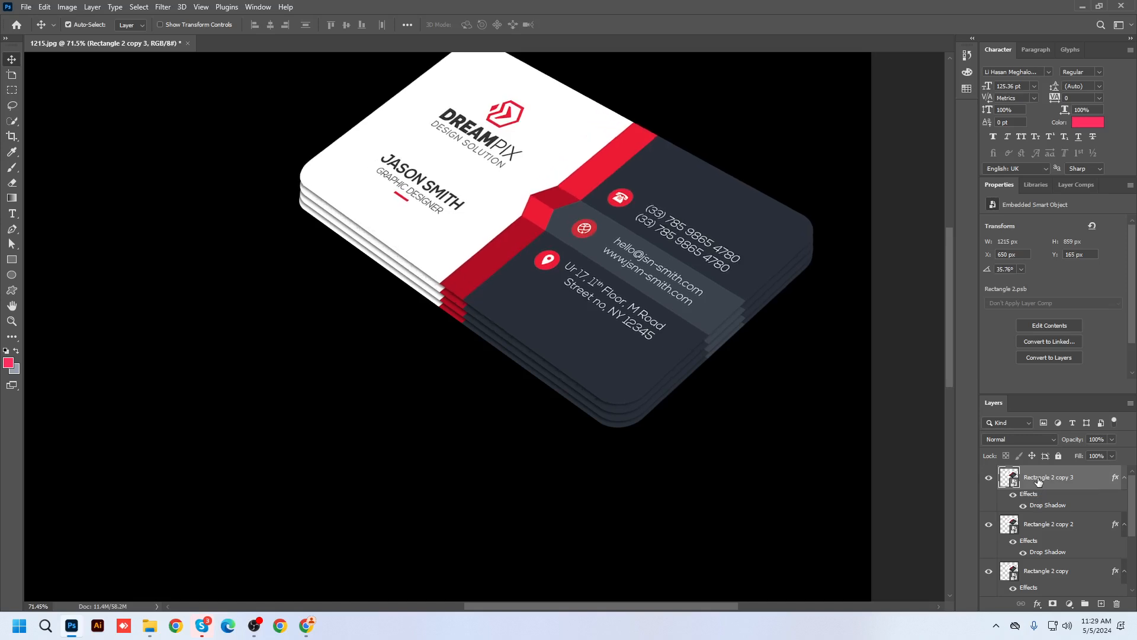
key("Down")
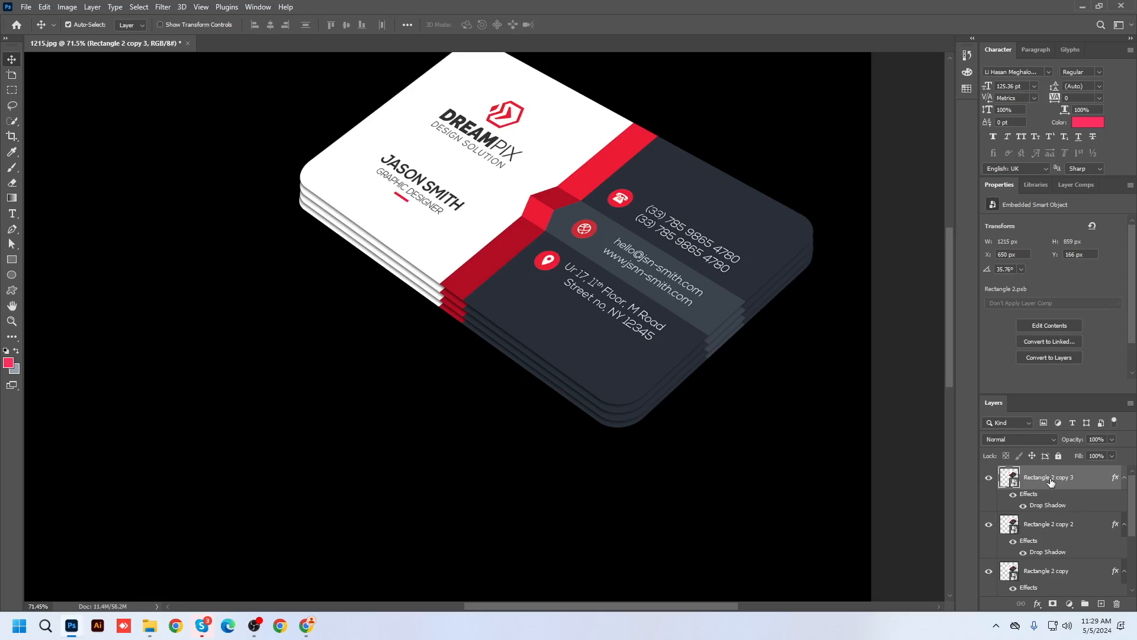
right_click(1050, 478)
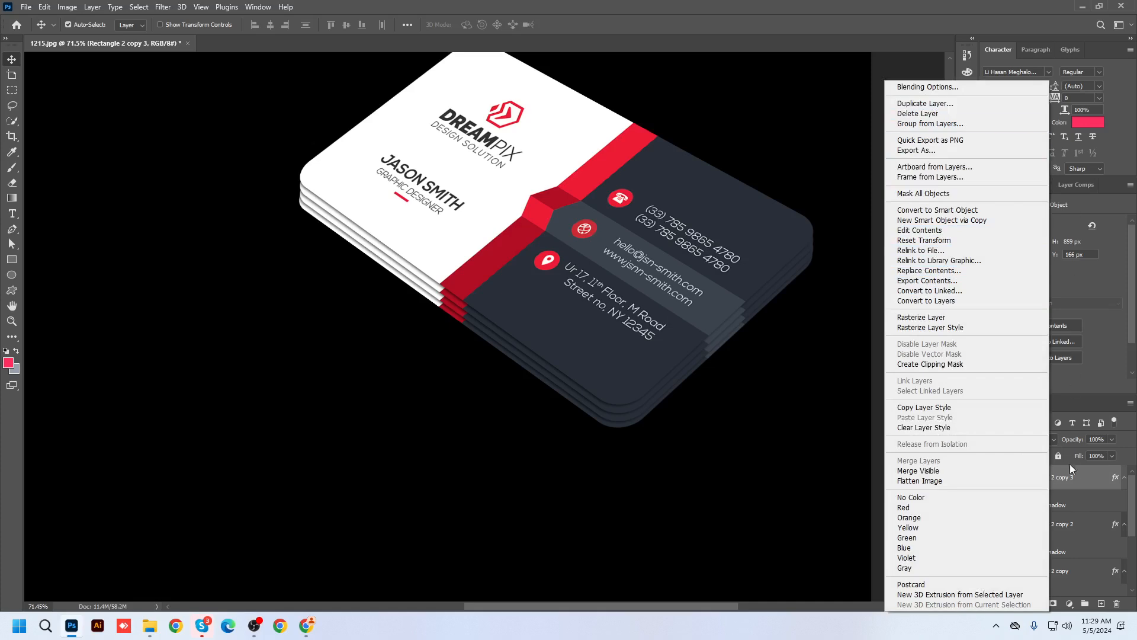
left_click(1071, 478)
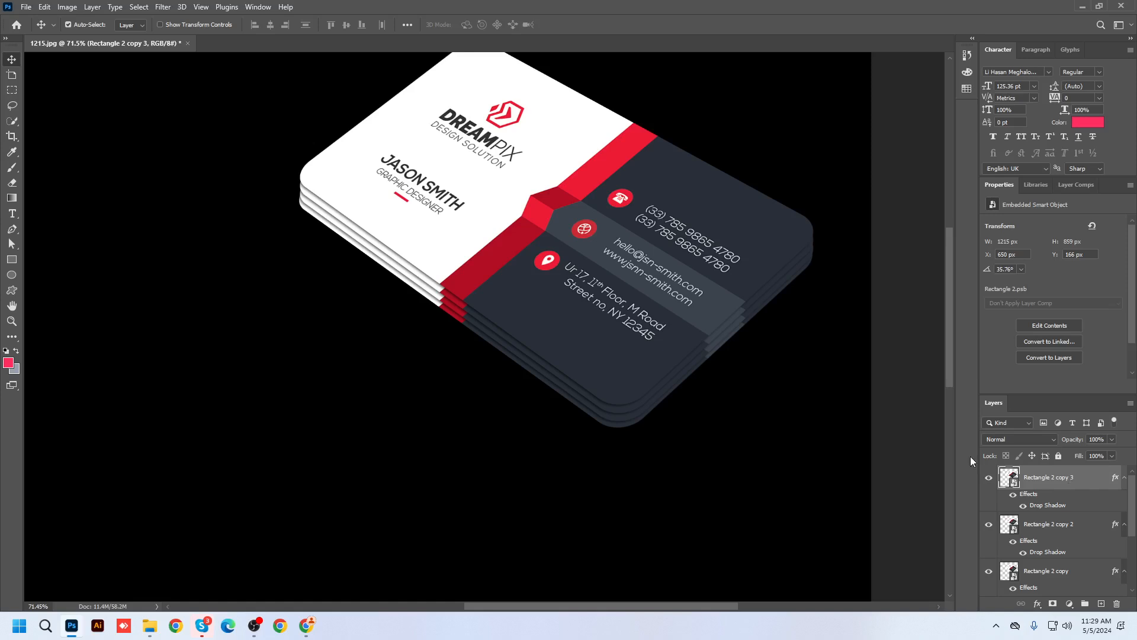
Compare the card stack with the Layer 0 reference photo, then restore the black Color Fill 1 background.
scroll(1066, 550, "down", 3)
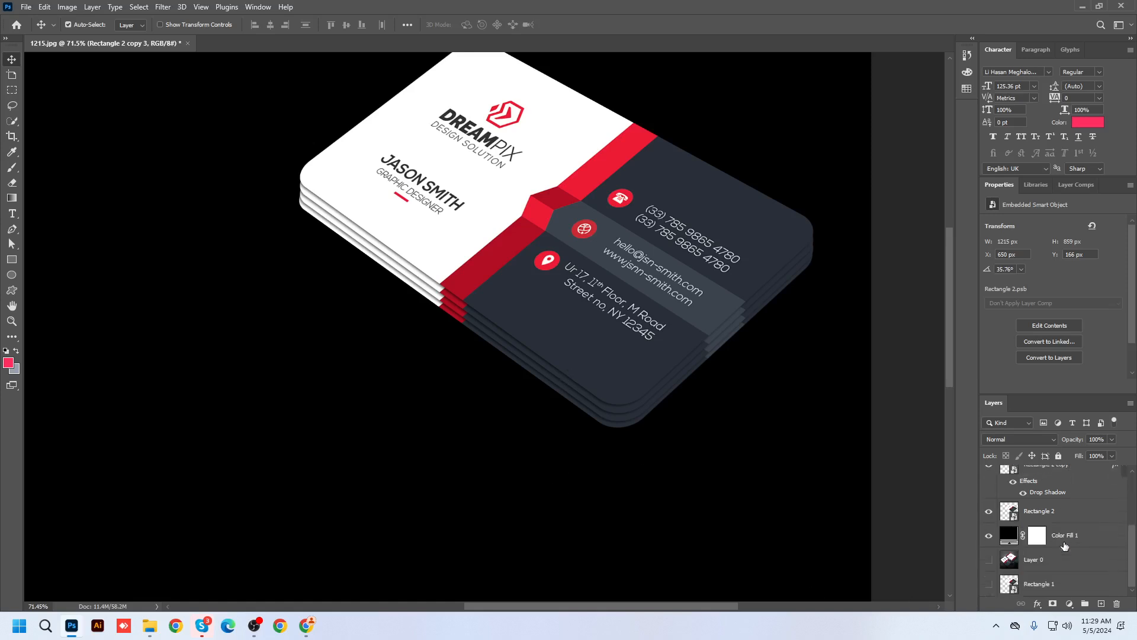
left_click(988, 536)
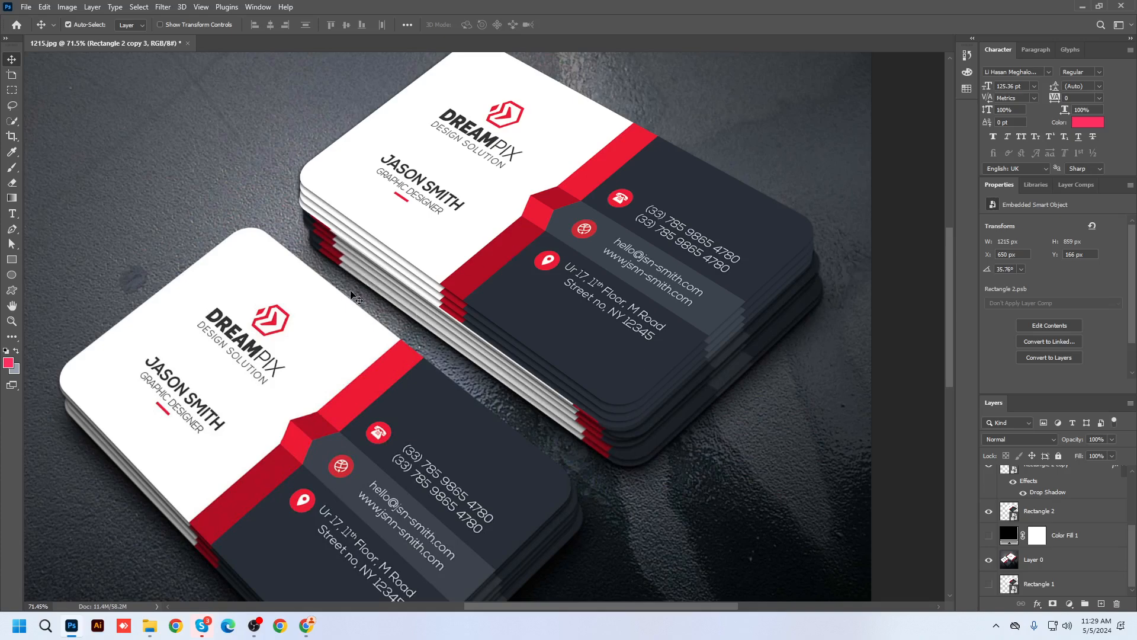
scroll(357, 298, "down", 2)
scroll(454, 318, "up", 2)
key("ctrl+minus")
key("ctrl+minus")
key("ctrl+minus")
scroll(467, 325, "down", 1)
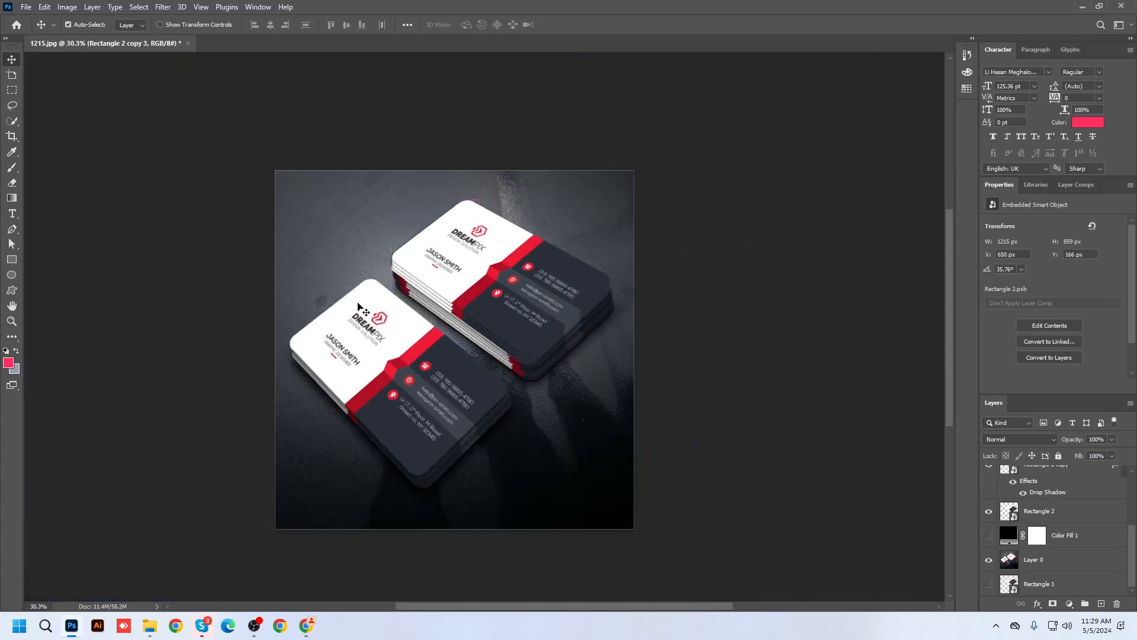
left_click(988, 559)
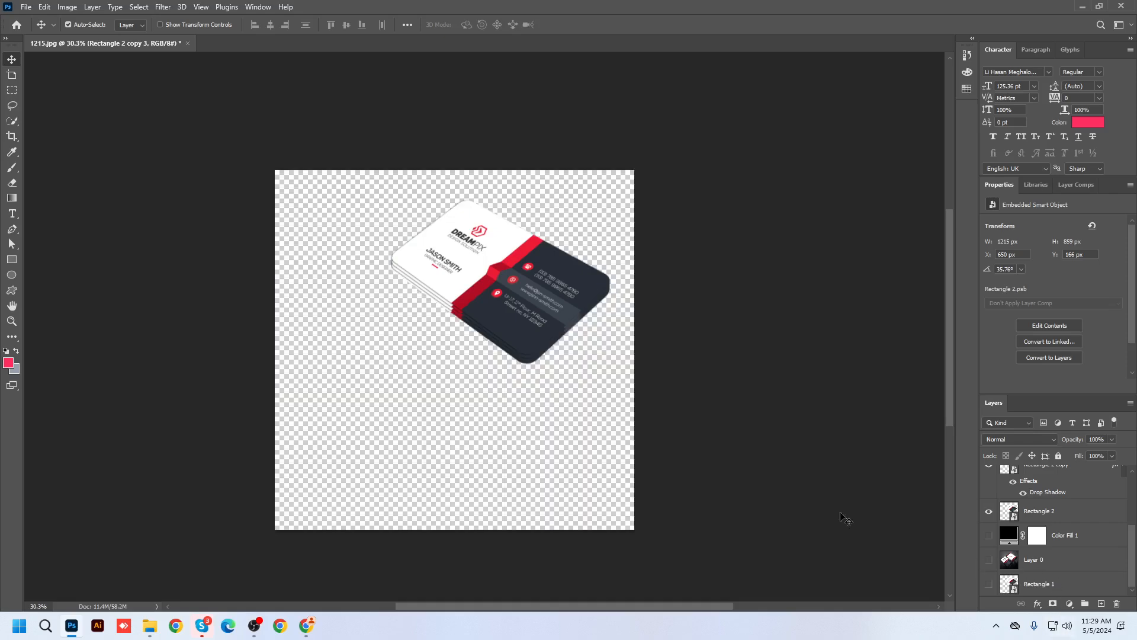
left_click(988, 536)
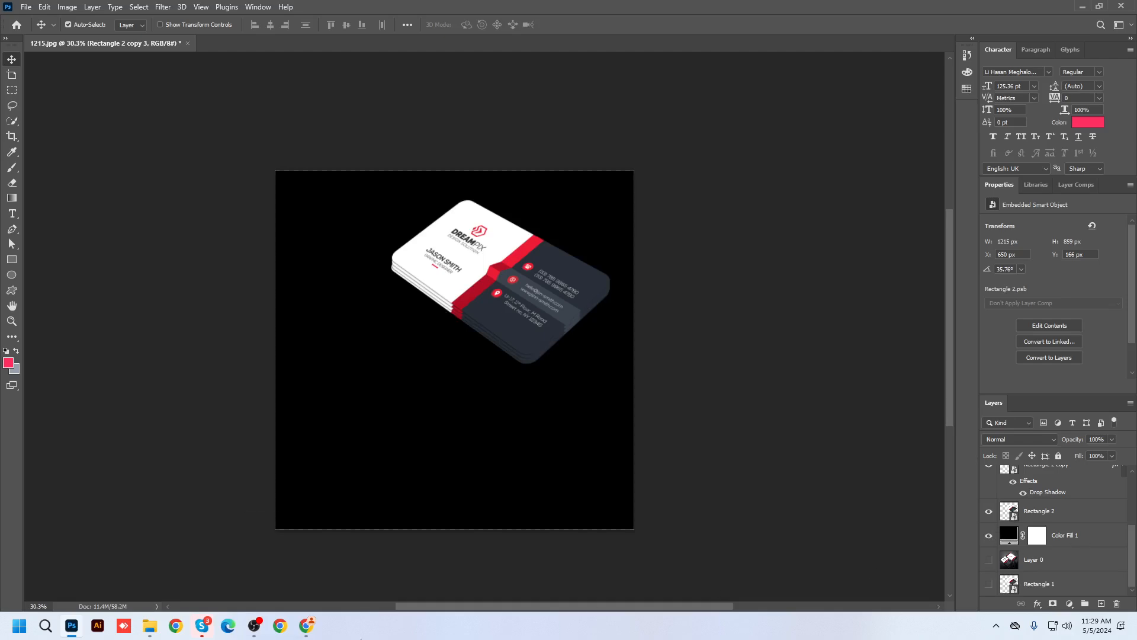
Switch to Chrome, search Google for "table" in a new tab and copy the Colchester wooden side table image.
left_click(306, 626)
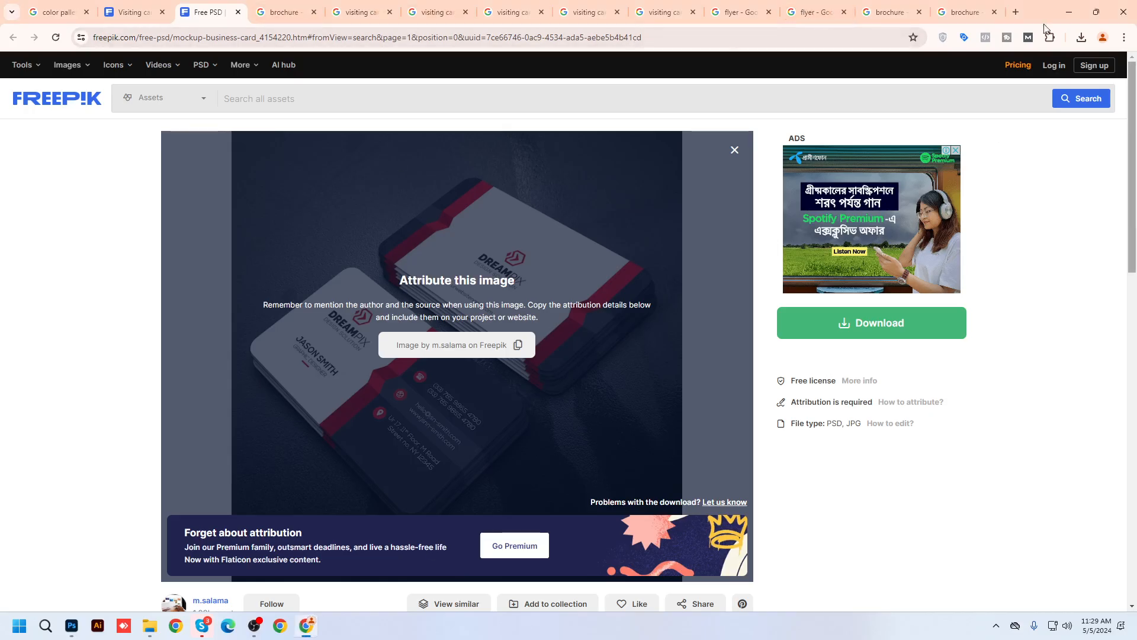
left_click(1013, 11)
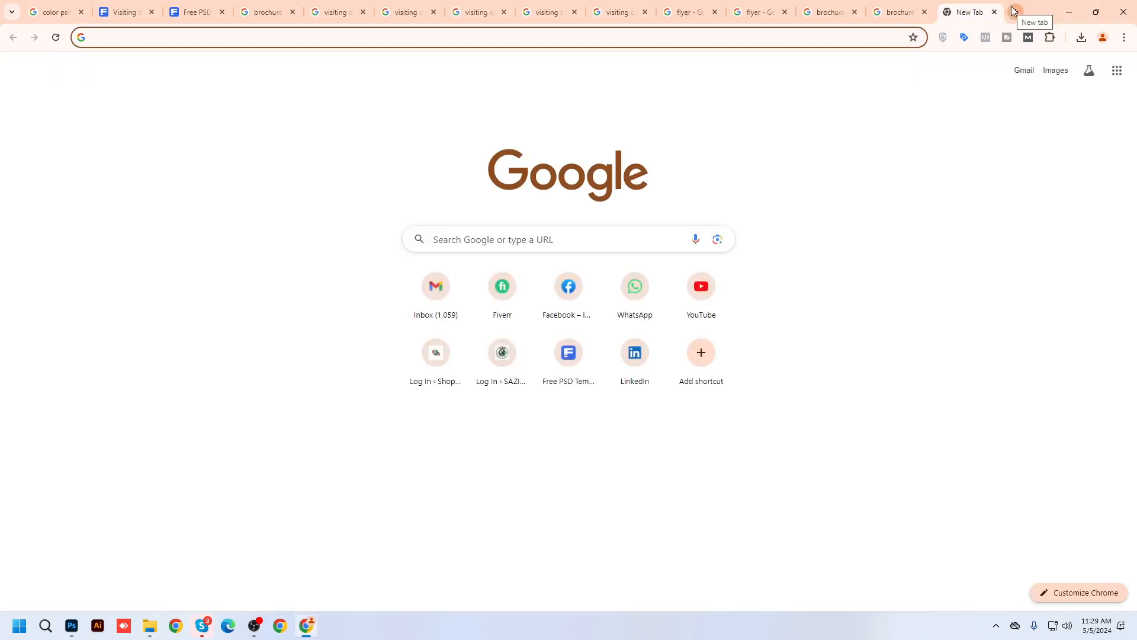
type("ta")
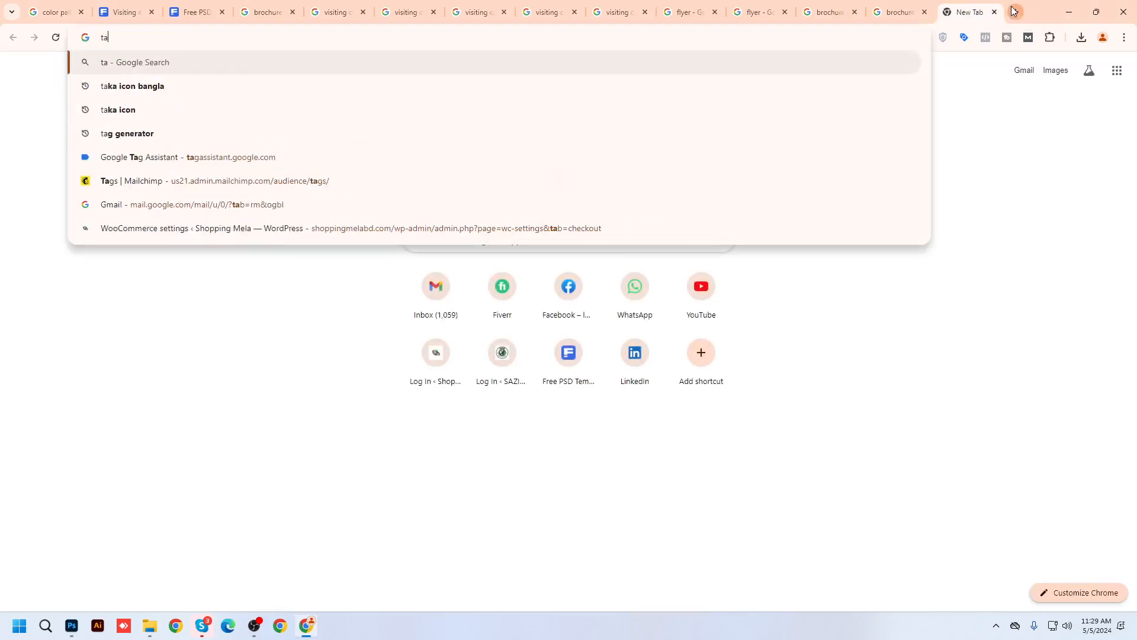
type("ble")
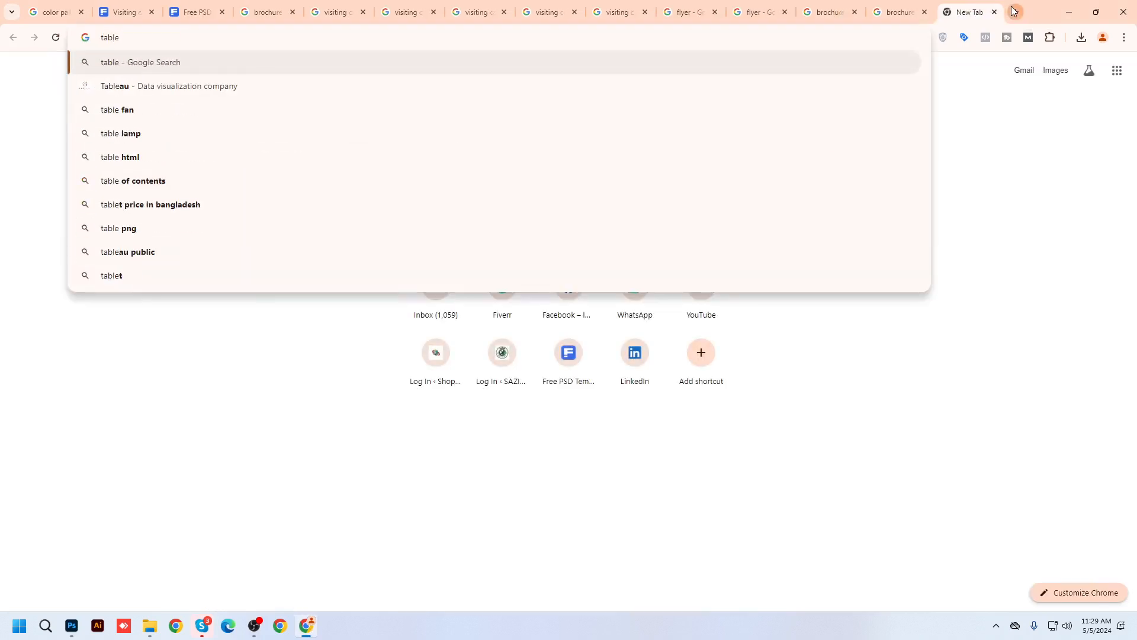
key("Return")
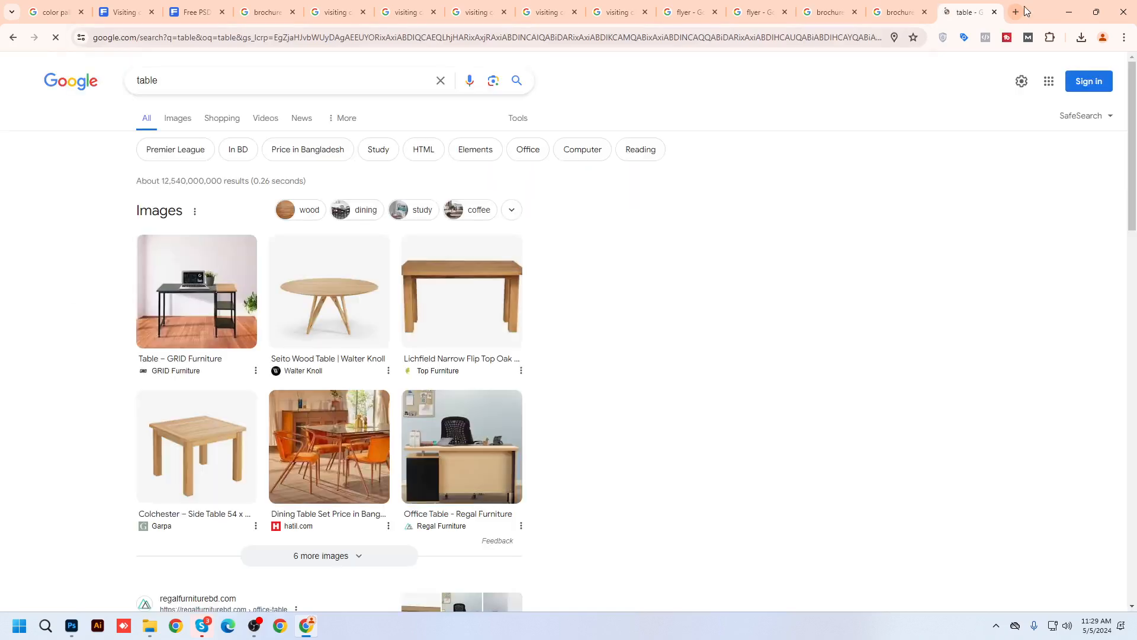
left_click(192, 447)
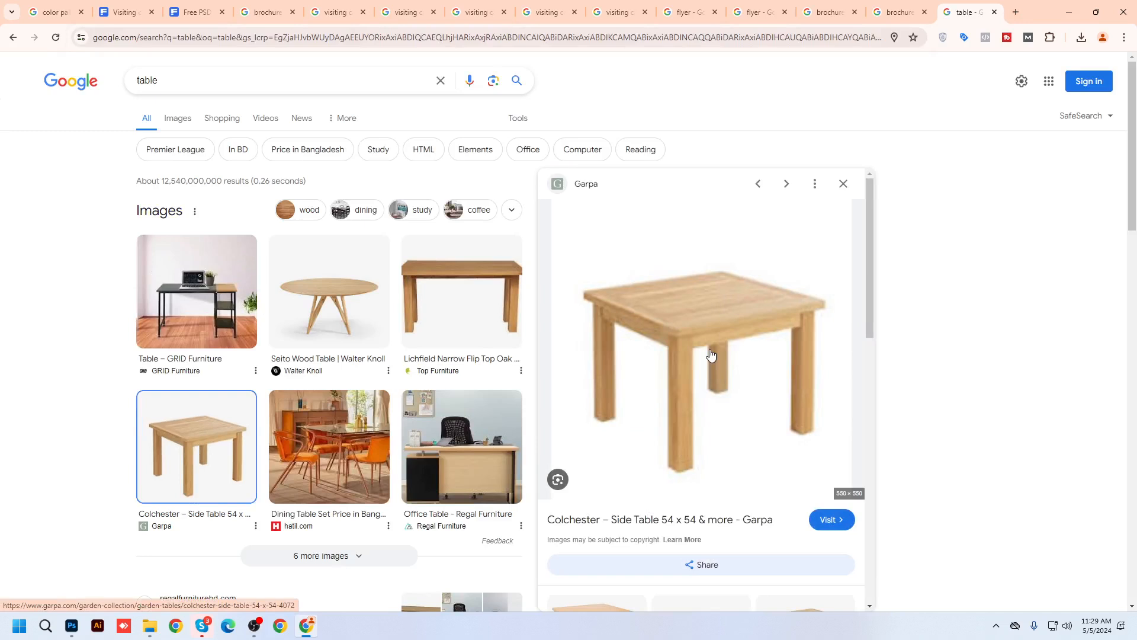
right_click(706, 315)
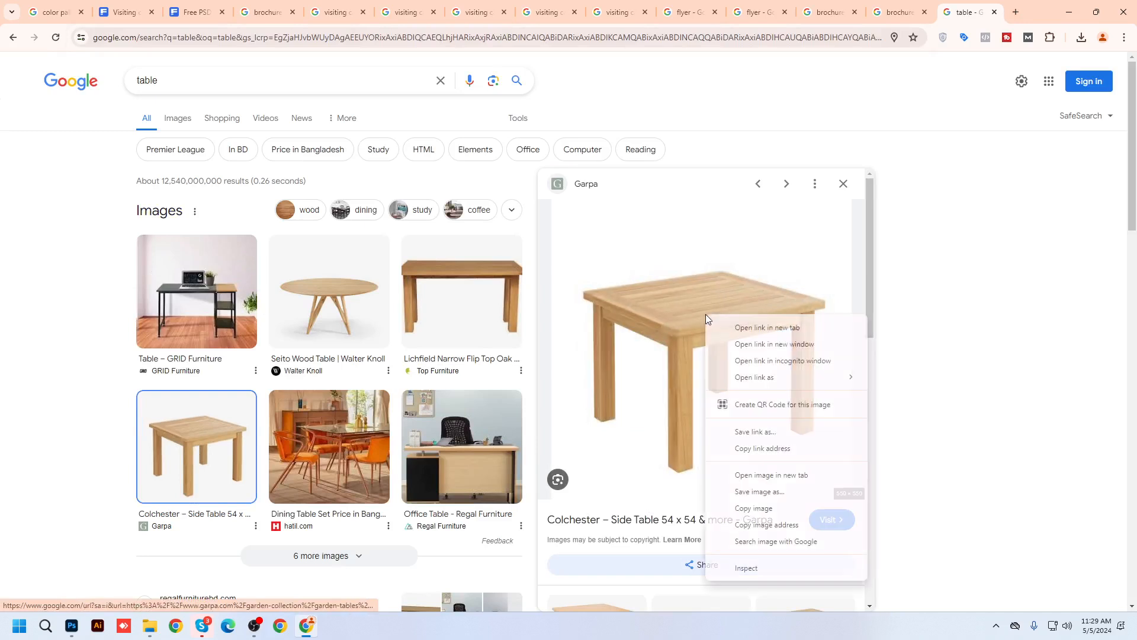
left_click(760, 509)
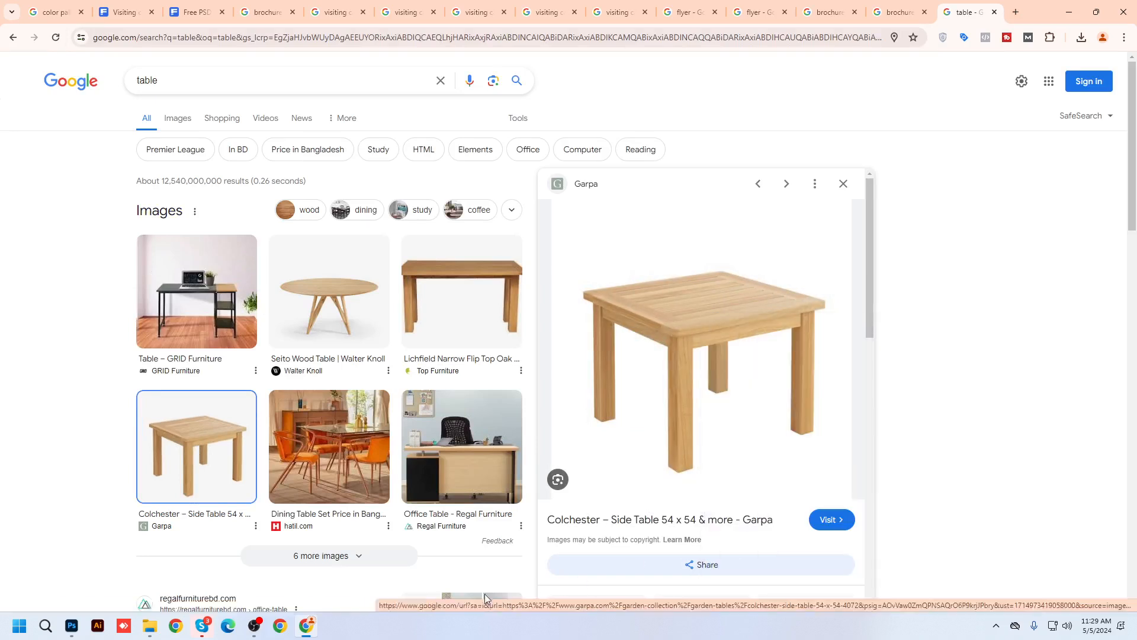
Switch to Photoshop, paste the table image into 1215.jpg and enlarge it to about 2544 px wide, covering the canvas.
left_click(71, 626)
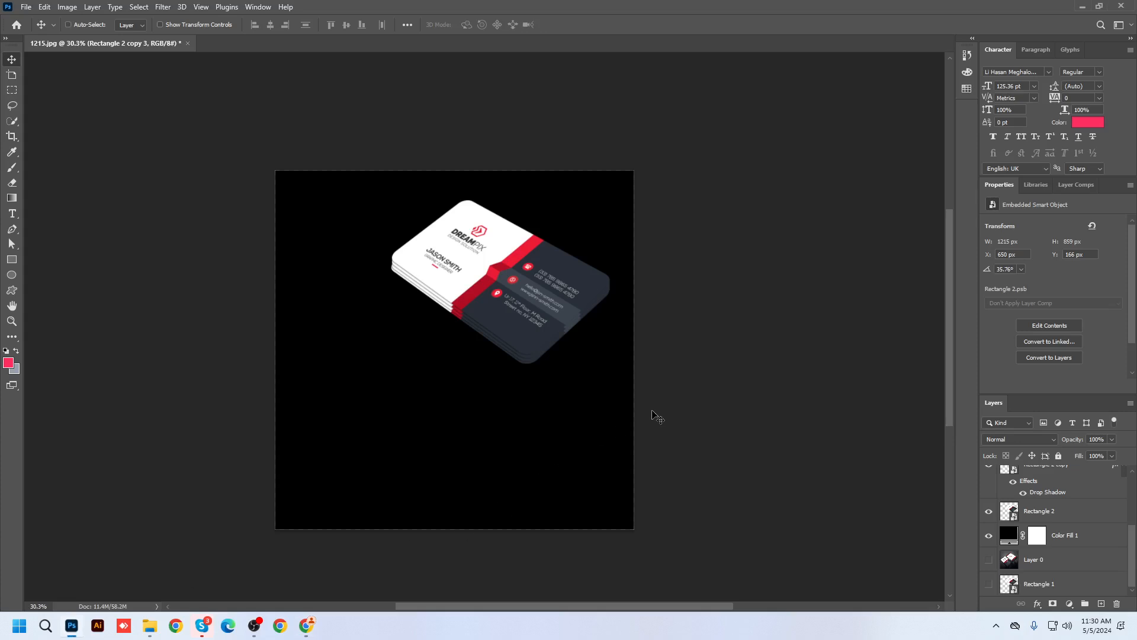
key("ctrl+v")
left_click_drag(460, 346, 455, 380)
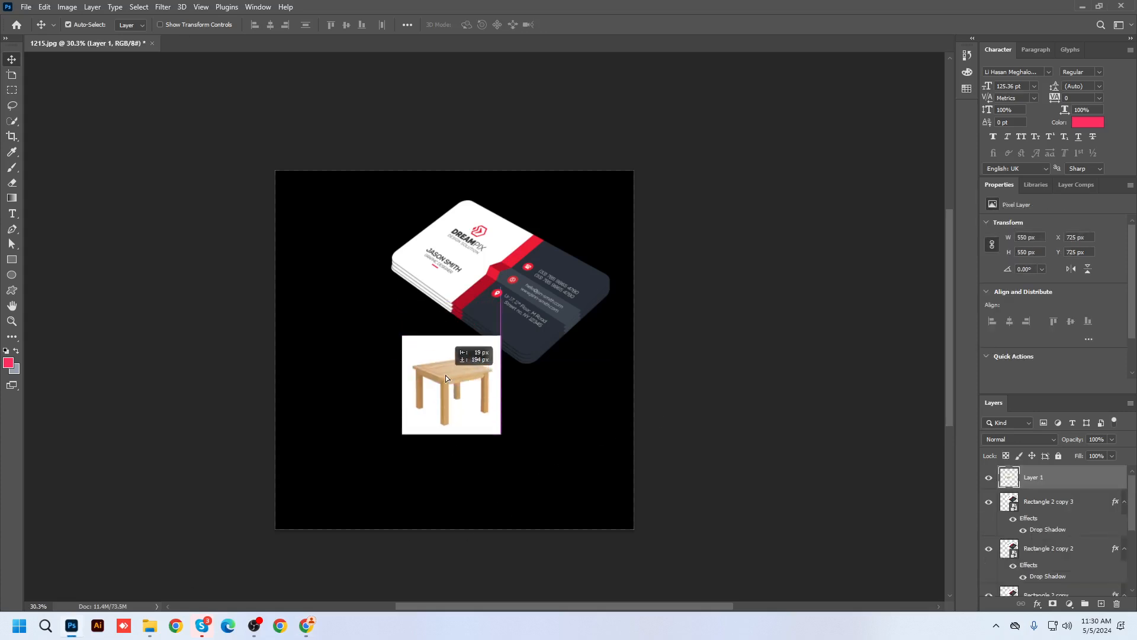
key("ctrl+t")
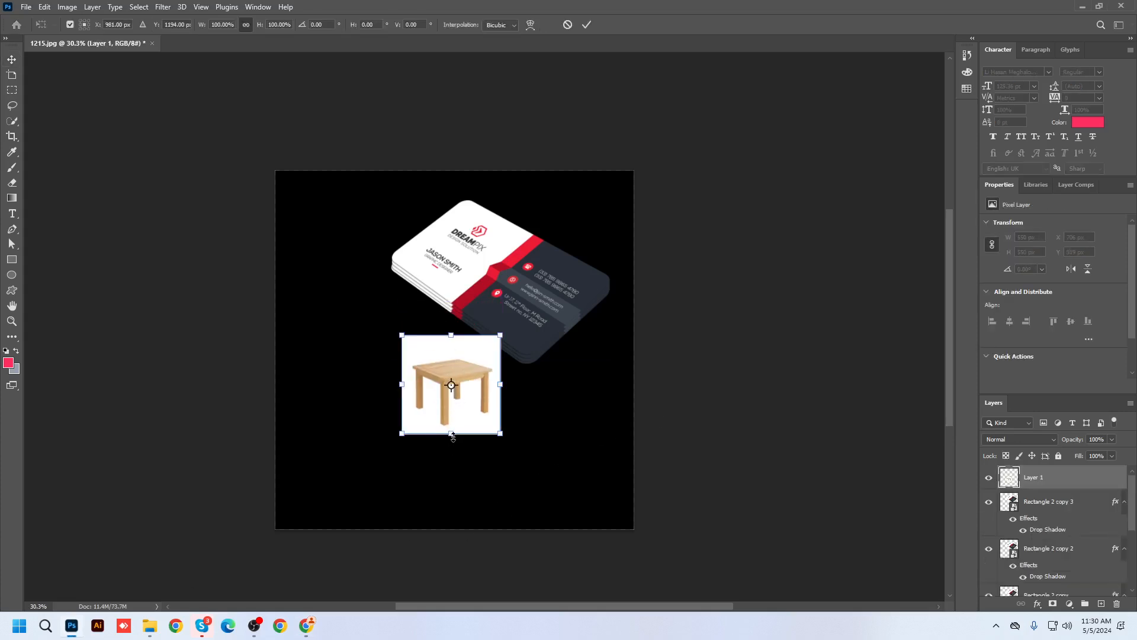
left_click_drag(452, 436, 451, 556)
left_click_drag(452, 332, 451, 99)
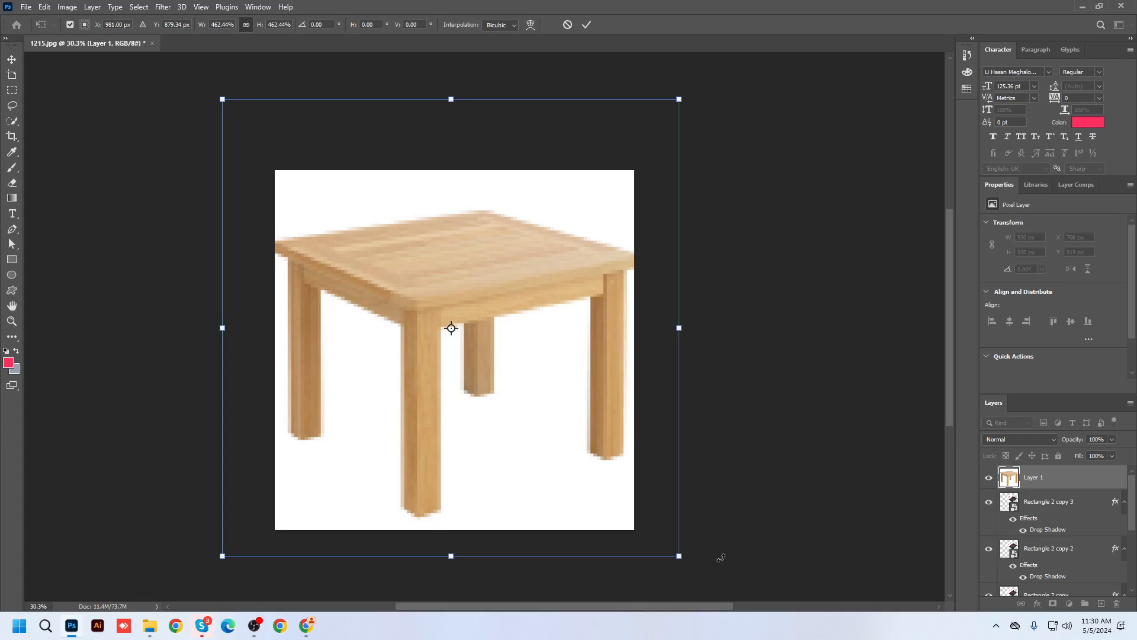
key("Return")
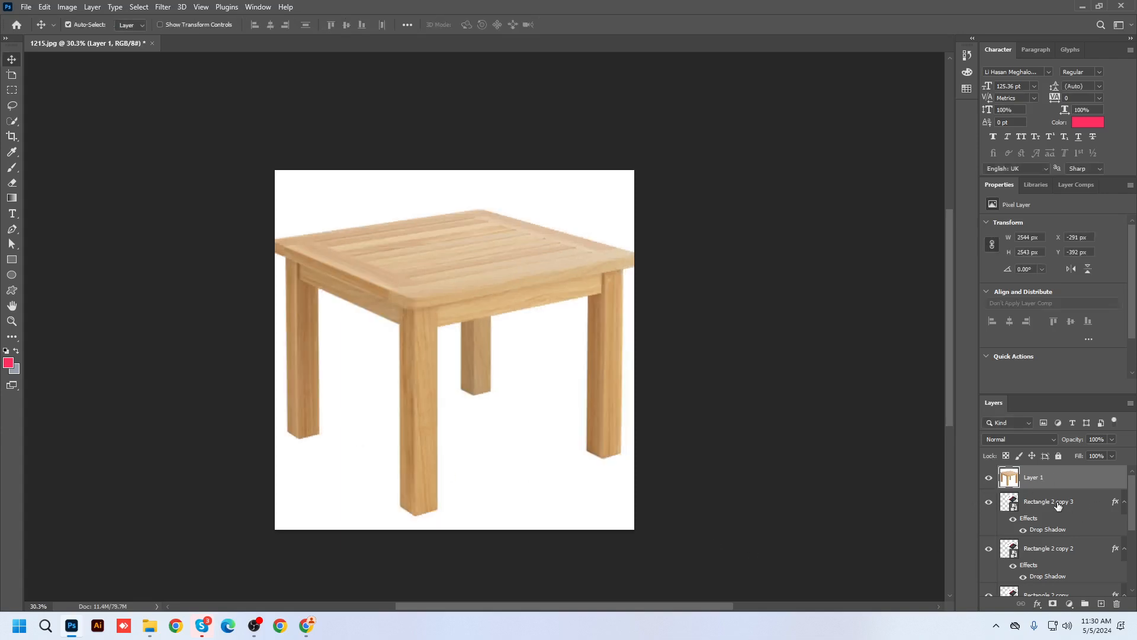
Select the Rectangle 2 card layer and its three copies and move them above the Layer 1 table image.
left_click(1059, 503)
left_click(1062, 551, "ctrl")
scroll(1055, 575, "down", 3)
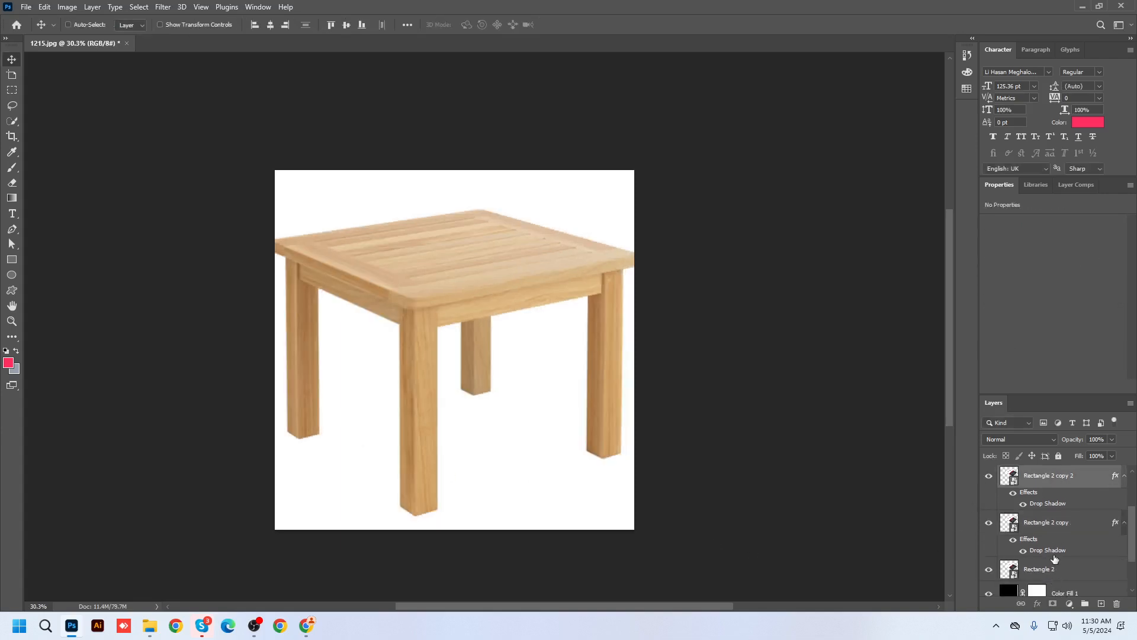
left_click(1059, 530, "ctrl")
scroll(1060, 568, "up", 3)
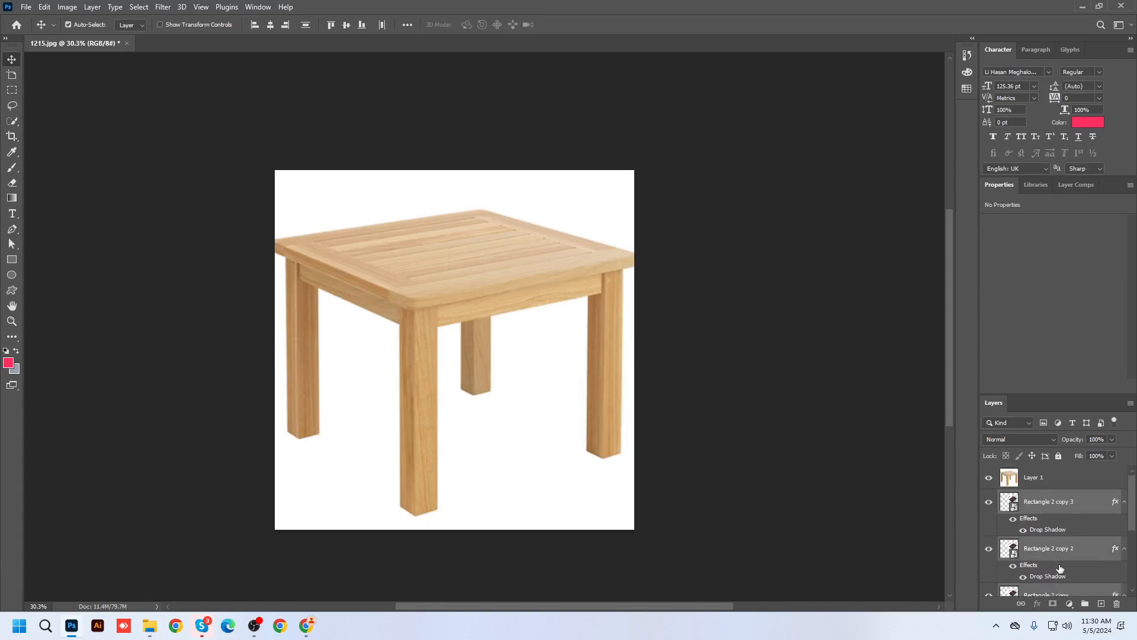
left_click_drag(1058, 507, 1049, 467)
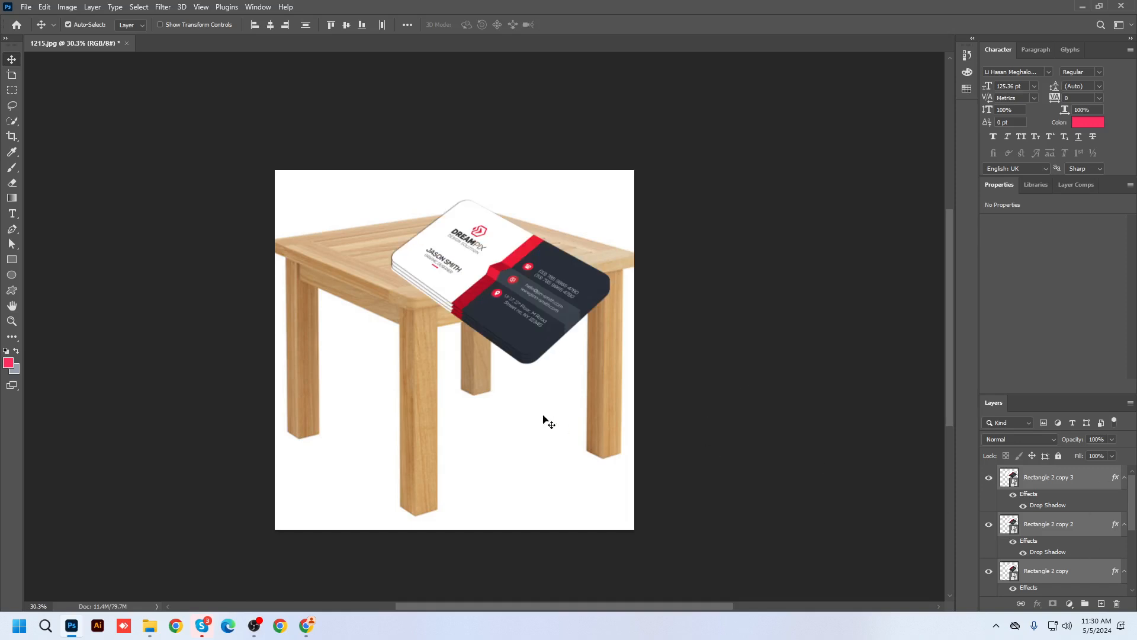
Scale the card stack down to about 32% and move it off the tabletop to the white area between the table legs.
key("ctrl+t")
left_click_drag(503, 203, 501, 266)
left_click_drag(523, 345, 492, 275)
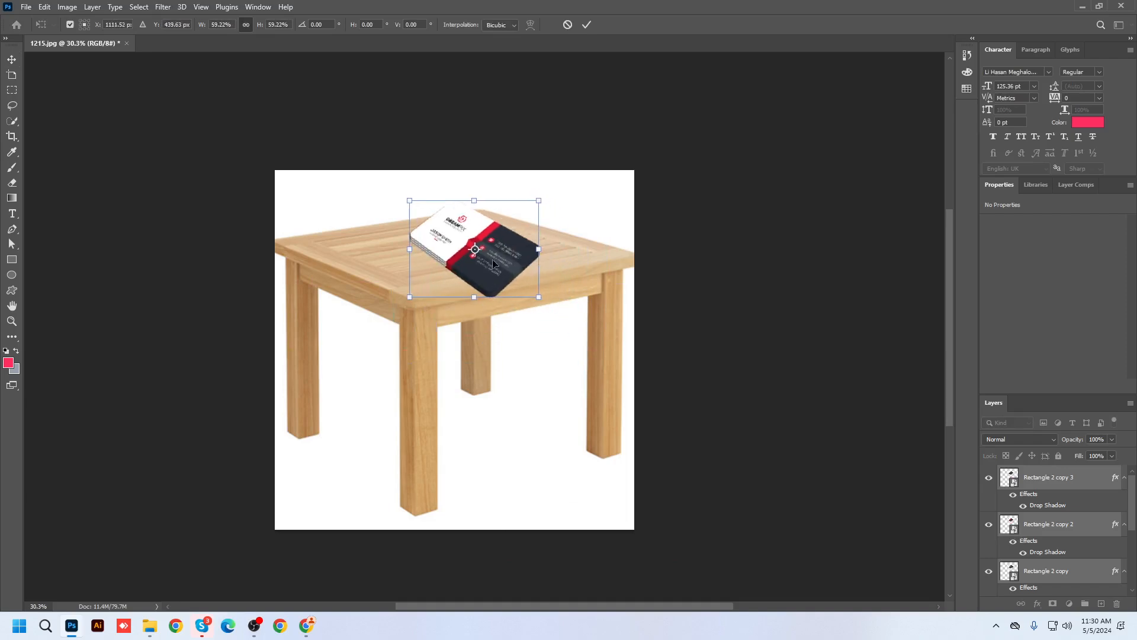
left_click_drag(470, 200, 474, 243)
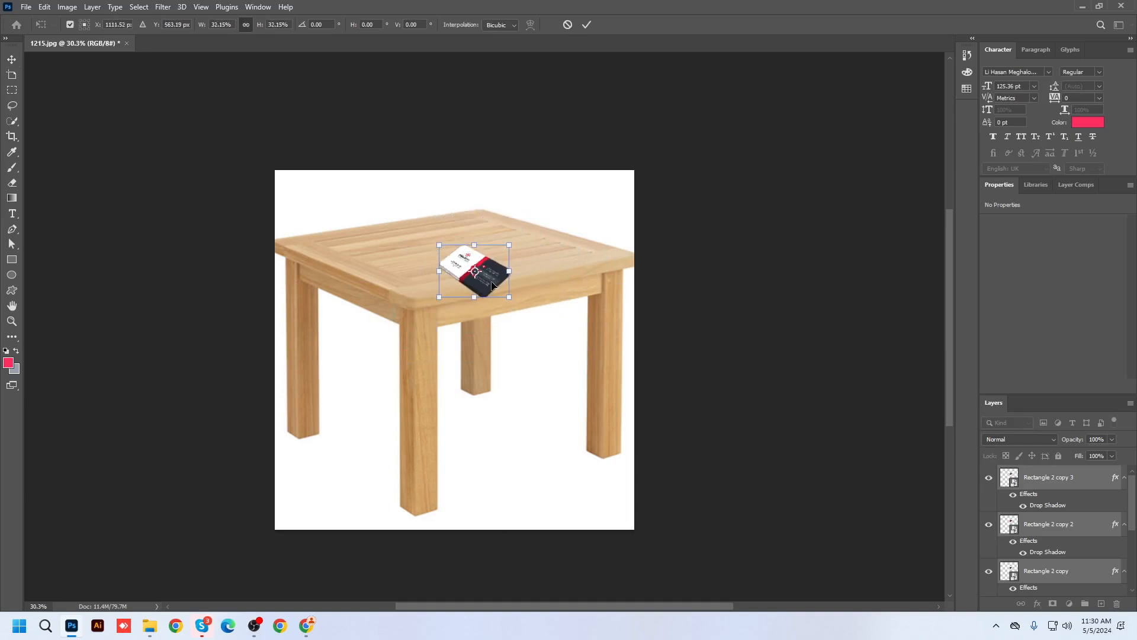
left_click_drag(496, 285, 547, 429)
key("Return")
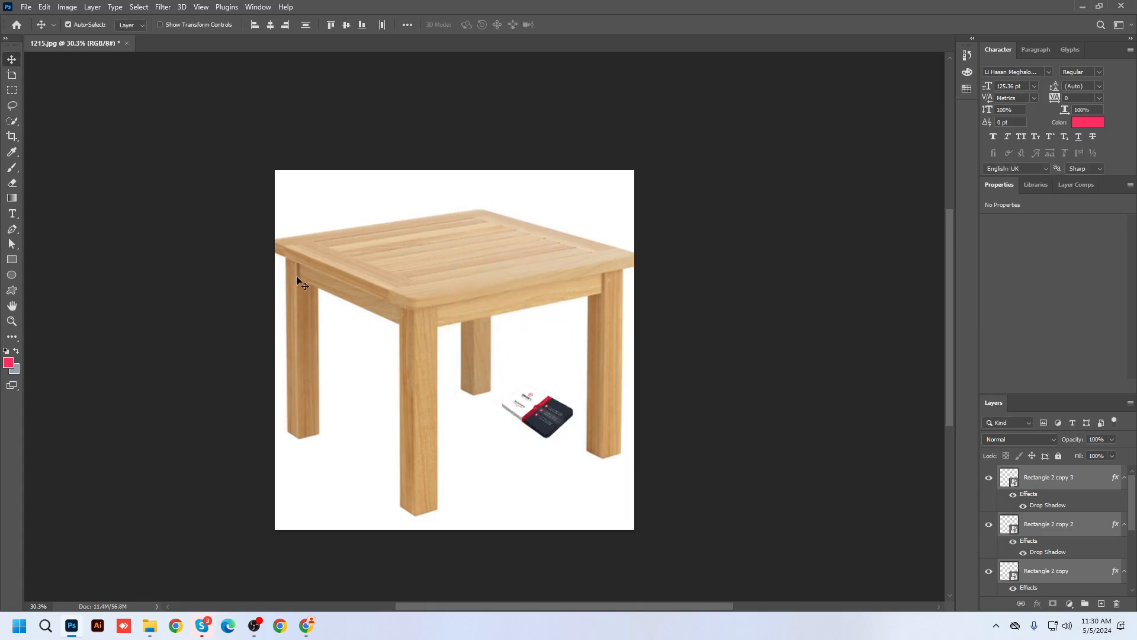
Draw a rectangle of about 343 × 178 px on the tabletop, directly above the Layer 1 table layer.
scroll(412, 198, "up", 4)
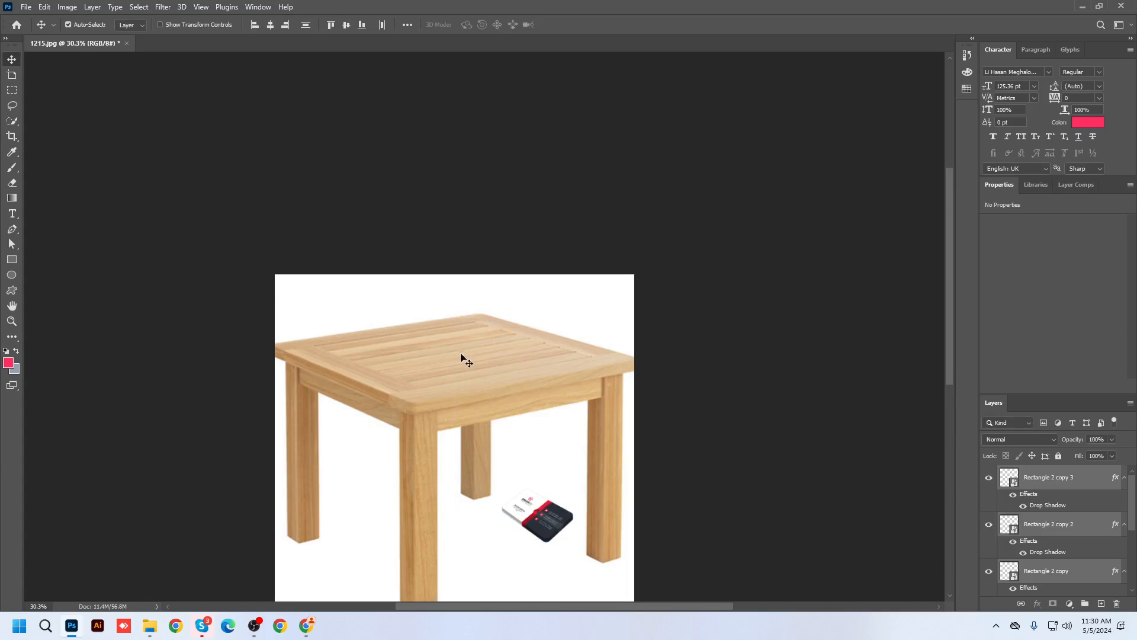
scroll(461, 356, "up", 3)
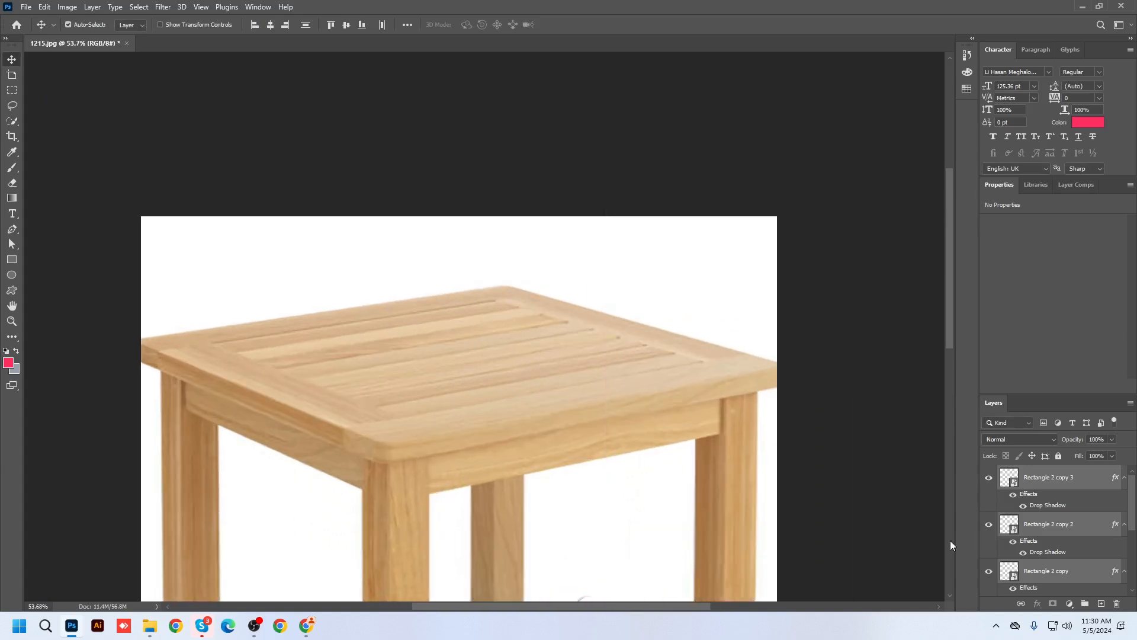
scroll(1060, 518, "down", 3)
left_click(1045, 556)
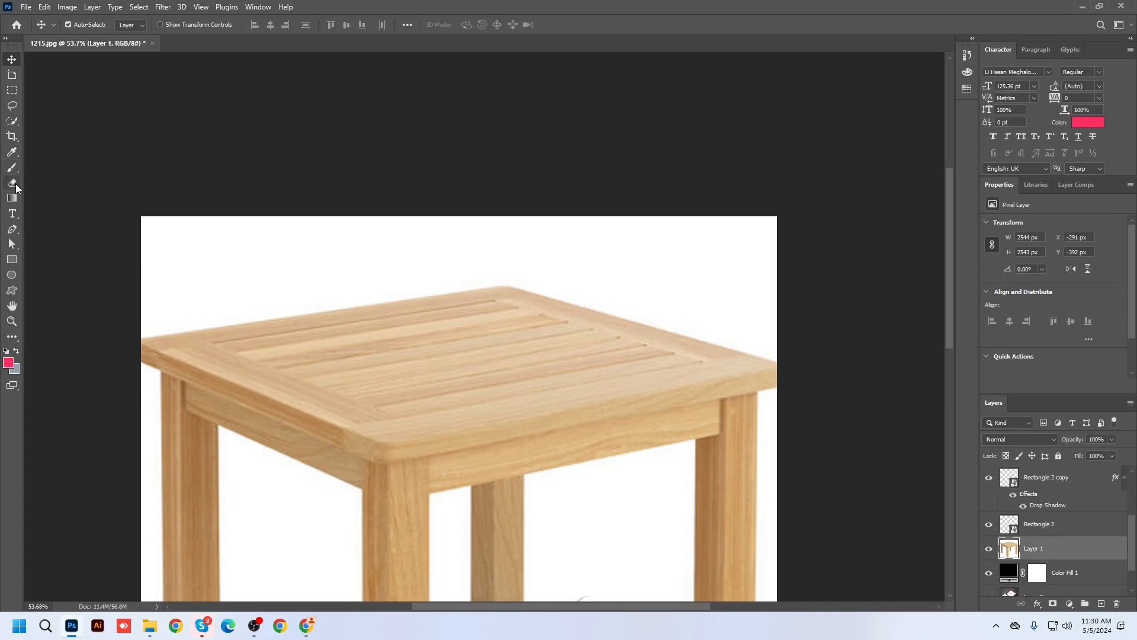
left_click(11, 260)
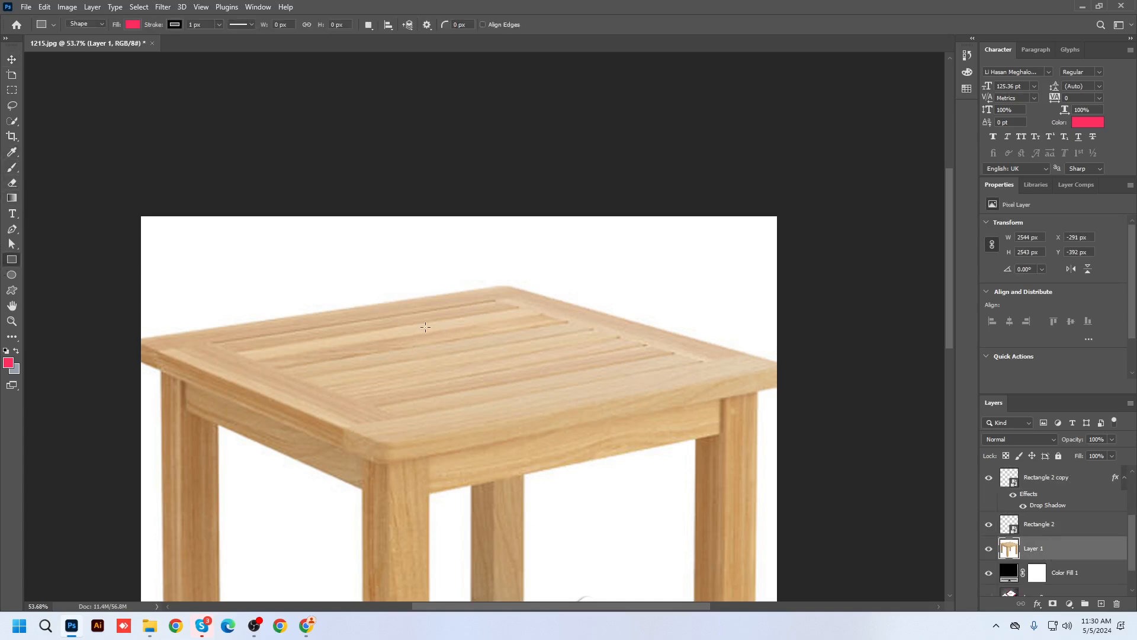
left_click_drag(414, 320, 523, 376)
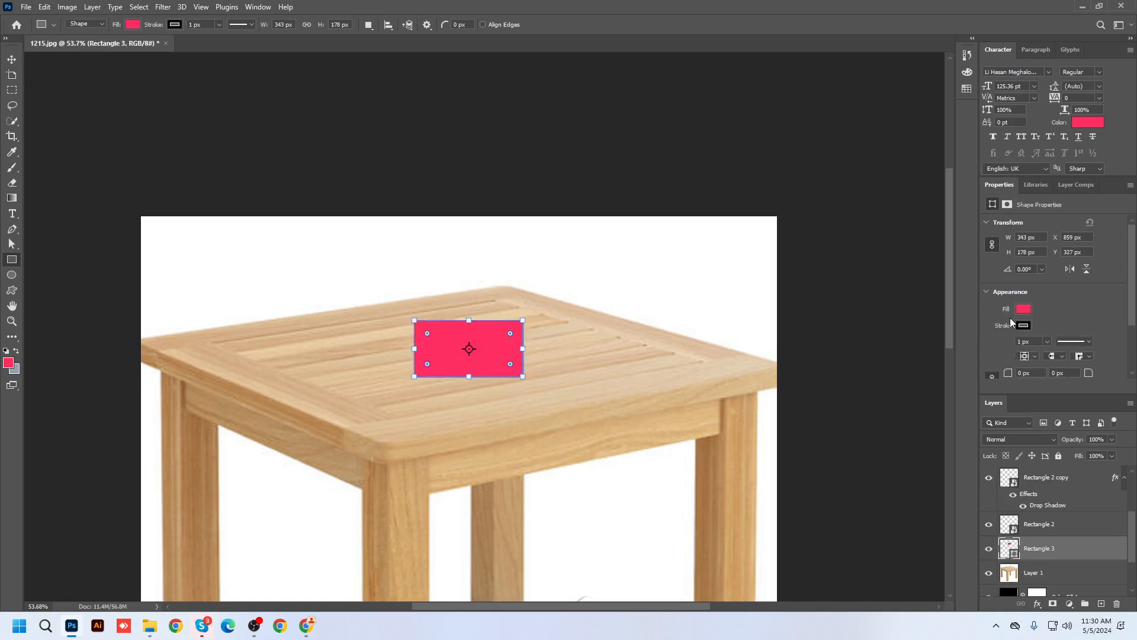
Give the tabletop rectangle a white fill and no stroke, and convert it to a smart object.
left_click(1021, 309)
left_click(983, 371)
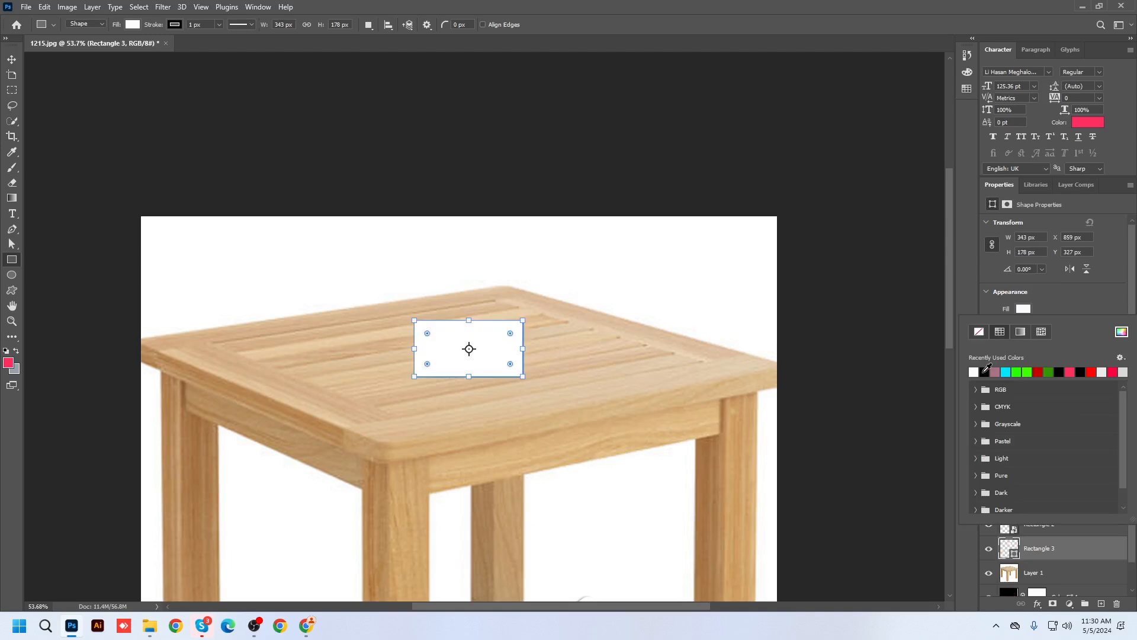
left_click(1068, 312)
left_click(1024, 325)
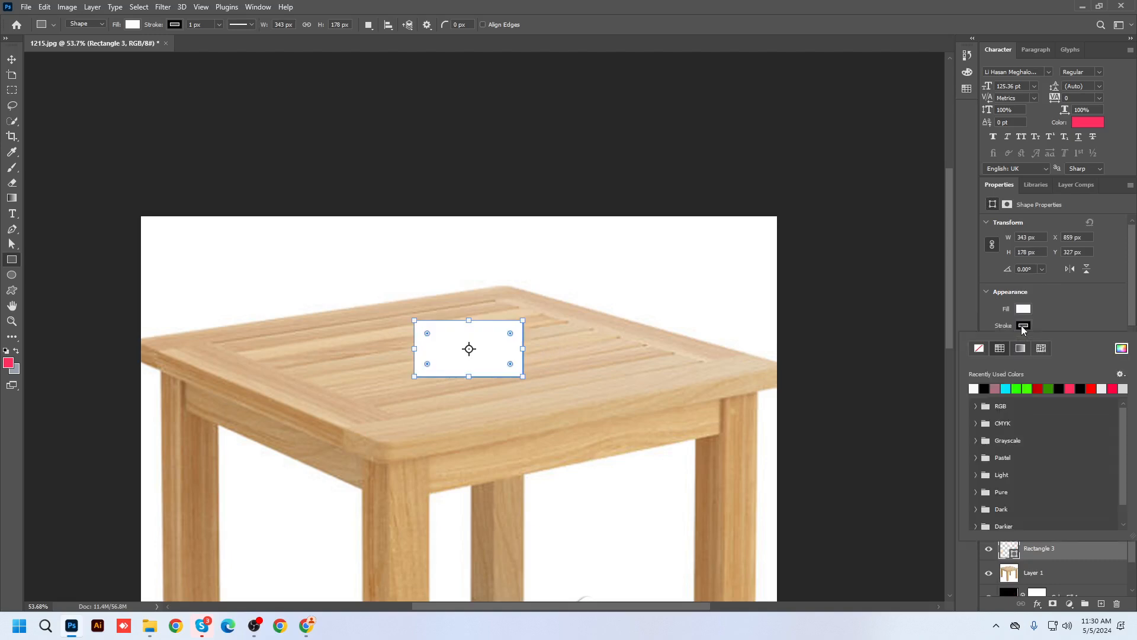
left_click(979, 348)
left_click(1108, 310)
right_click(1041, 552)
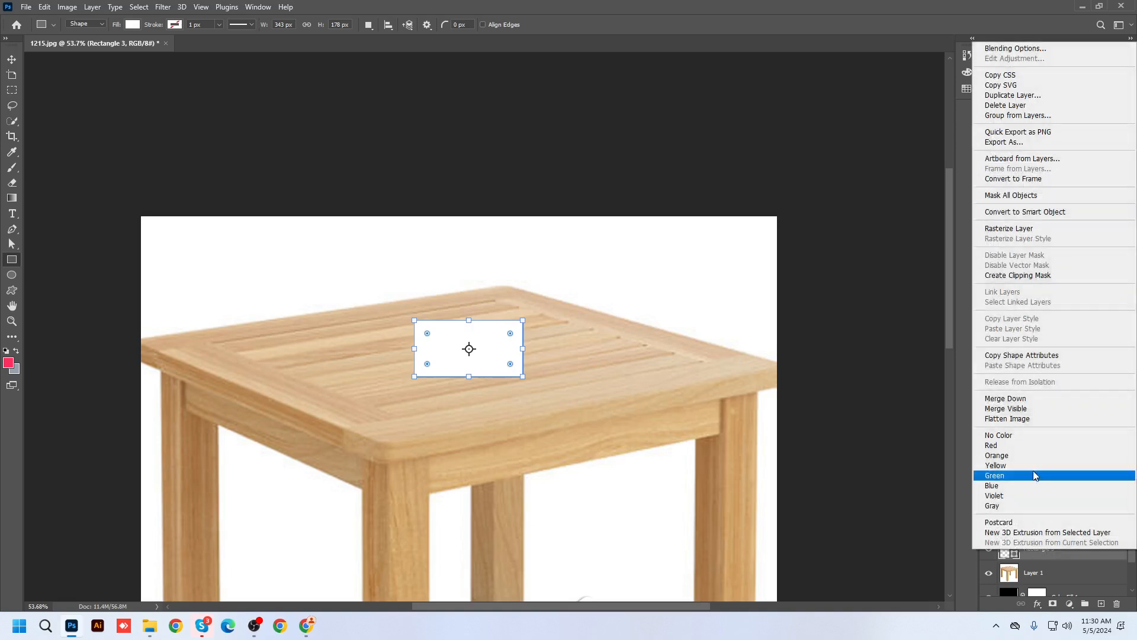
left_click(1026, 212)
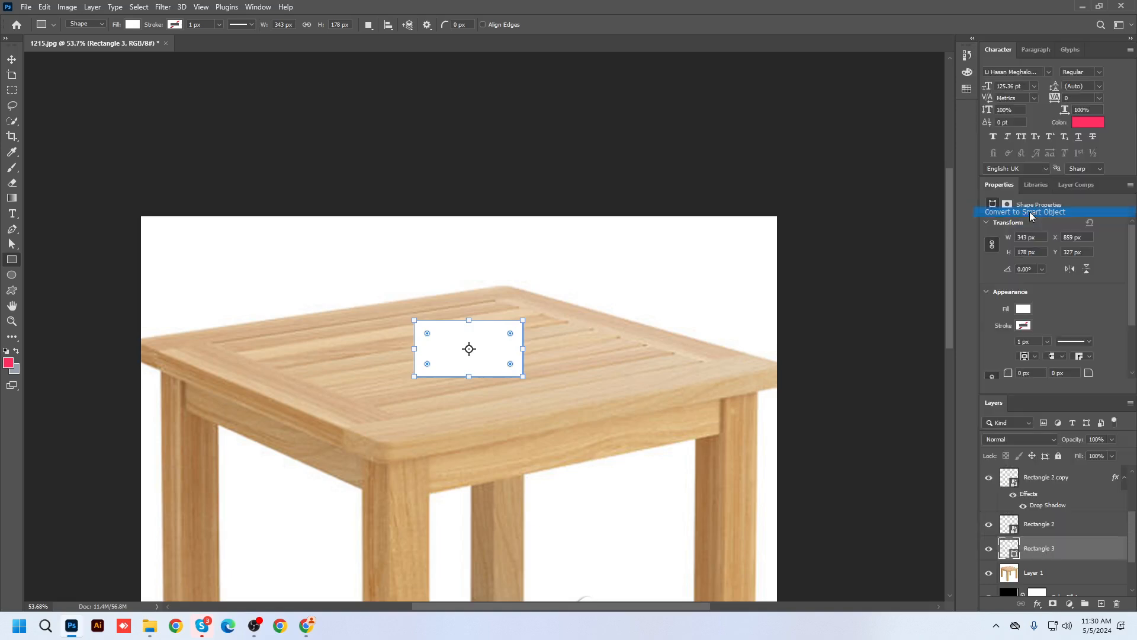
Distort the white Rectangle 3 smart object corner by corner so it lies flat in the tabletop's perspective.
key("ctrl+t")
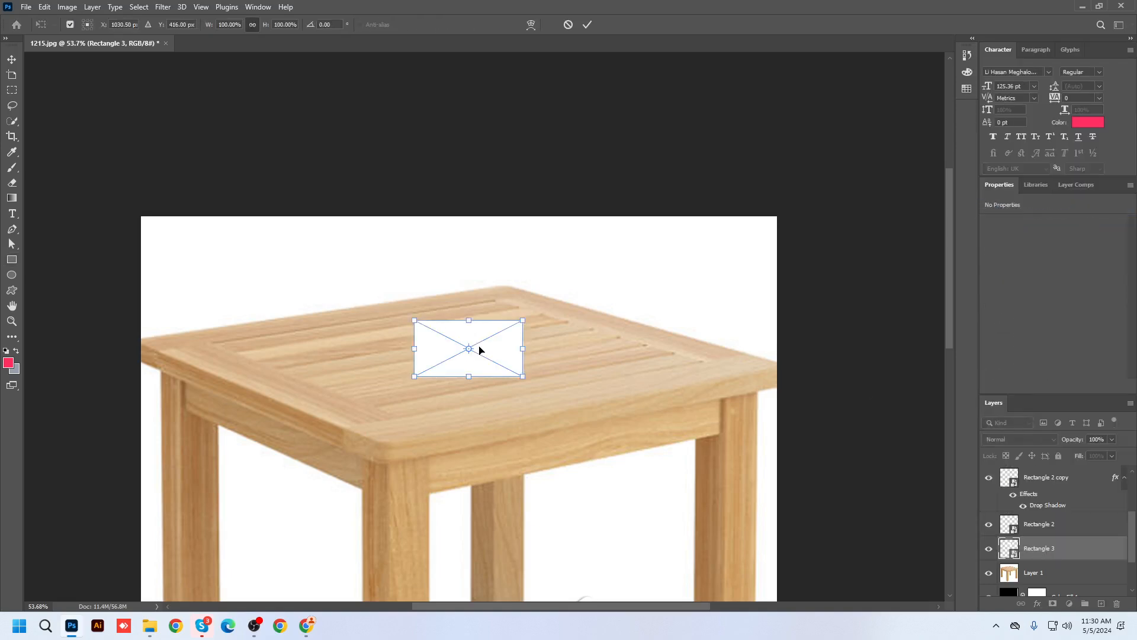
right_click(478, 350)
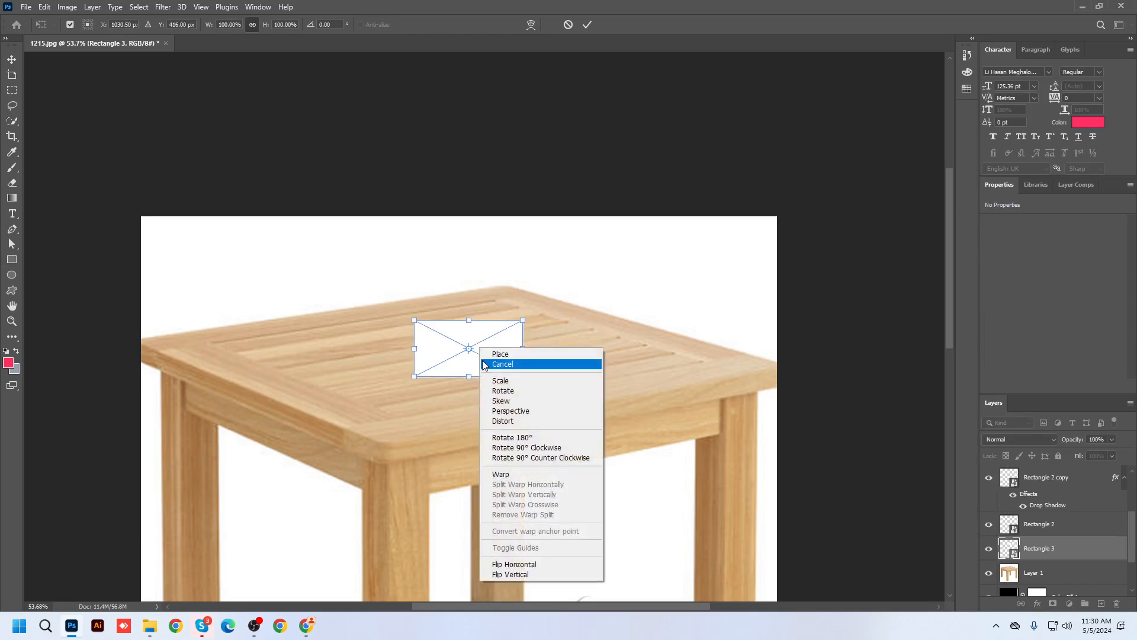
left_click(513, 420)
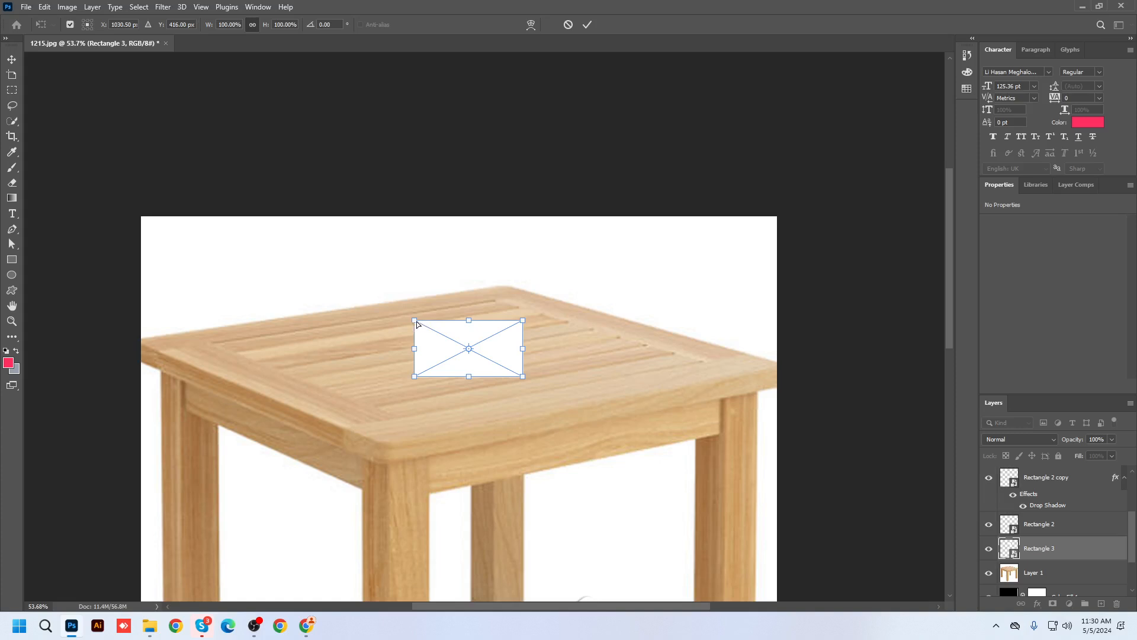
left_click_drag(417, 321, 447, 318)
left_click_drag(521, 321, 496, 388)
left_click_drag(449, 323, 463, 341)
left_click_drag(414, 375, 459, 336)
mouse_move(538, 342)
left_mouse_down()
mouse_move(535, 353)
mouse_move(501, 351)
mouse_move(527, 357)
left_mouse_up()
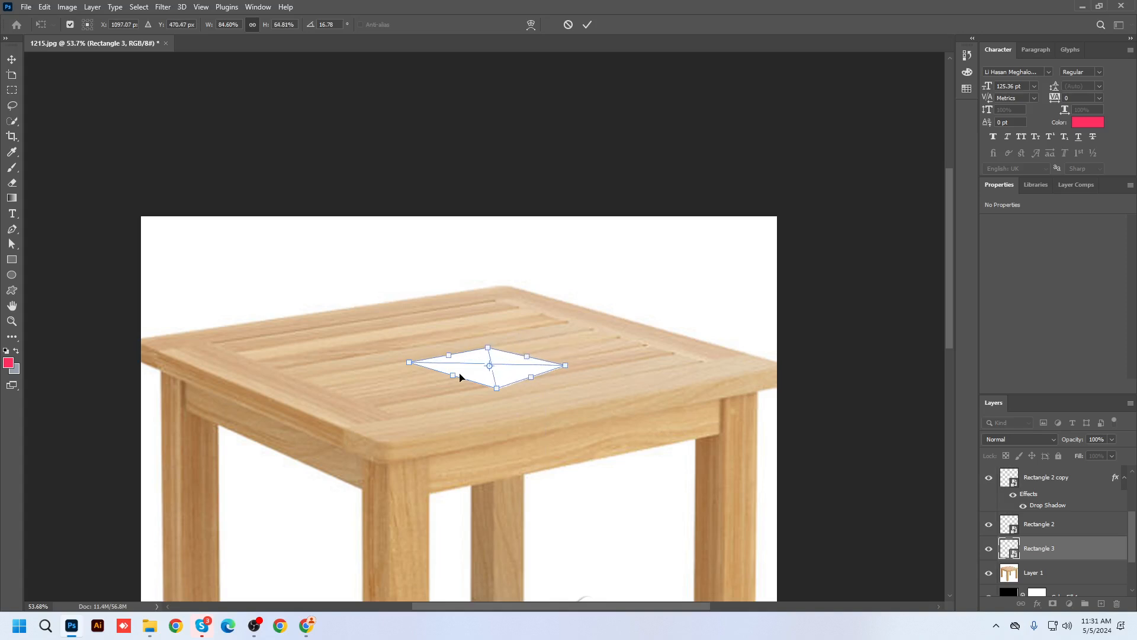
mouse_move(453, 375)
left_mouse_down()
mouse_move(471, 374)
mouse_move(460, 375)
left_mouse_up()
left_click_drag(565, 364, 500, 391)
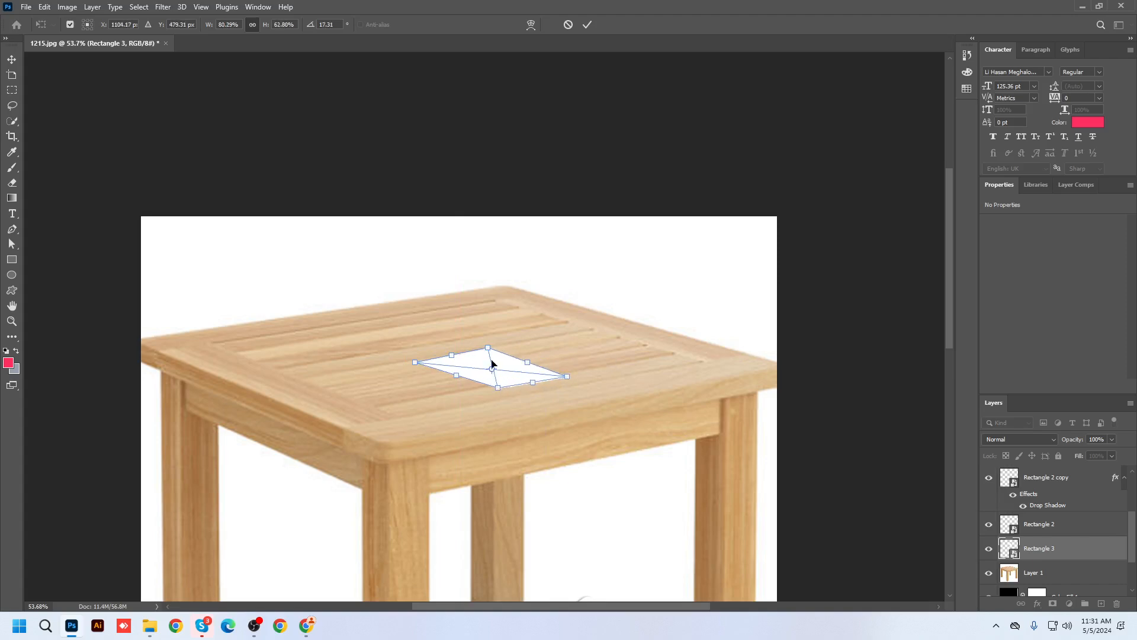
left_click_drag(487, 349, 490, 352)
left_click_drag(418, 363, 430, 359)
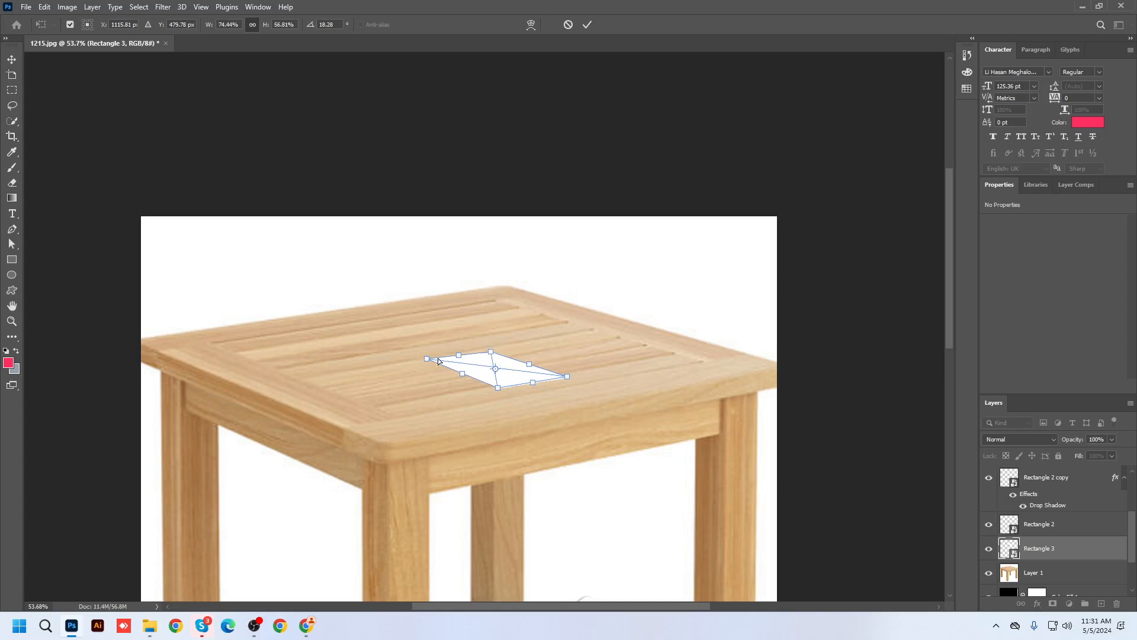
key("Return")
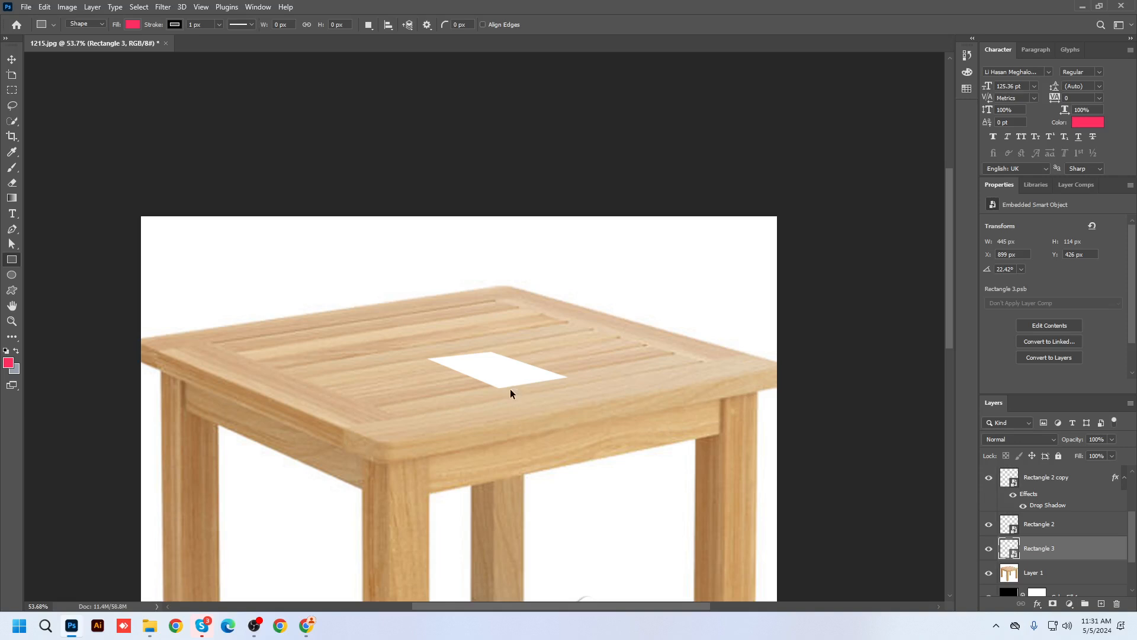
Refine the white card's perspective by distorting its far-left corner slightly outward and down.
key("ctrl+t")
right_click(502, 373)
left_click(509, 446)
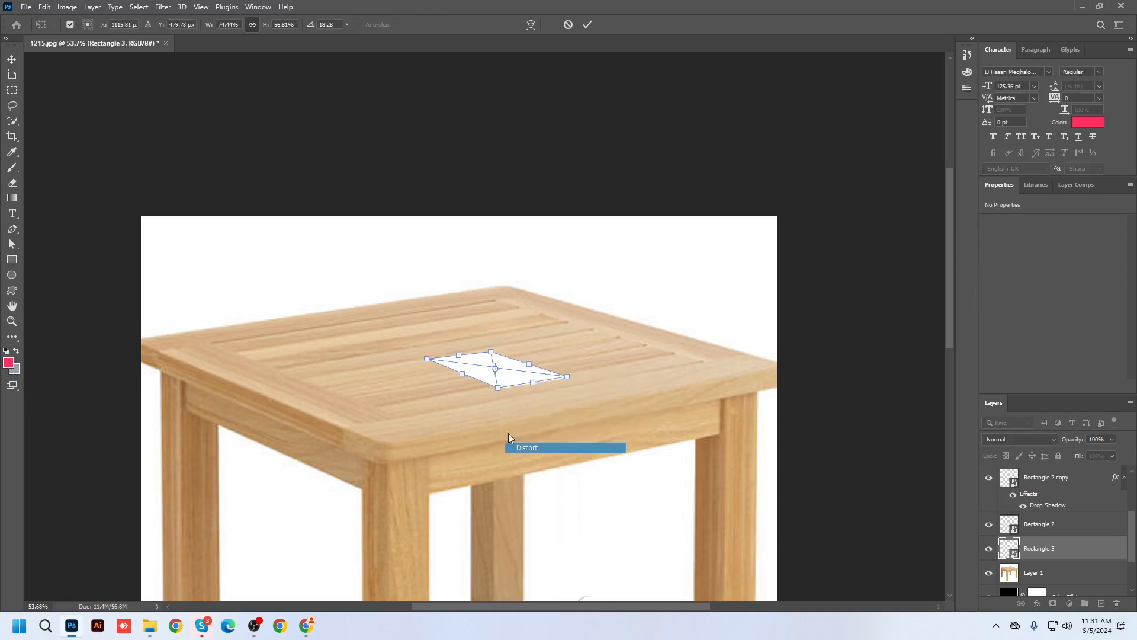
left_click_drag(427, 360, 424, 361)
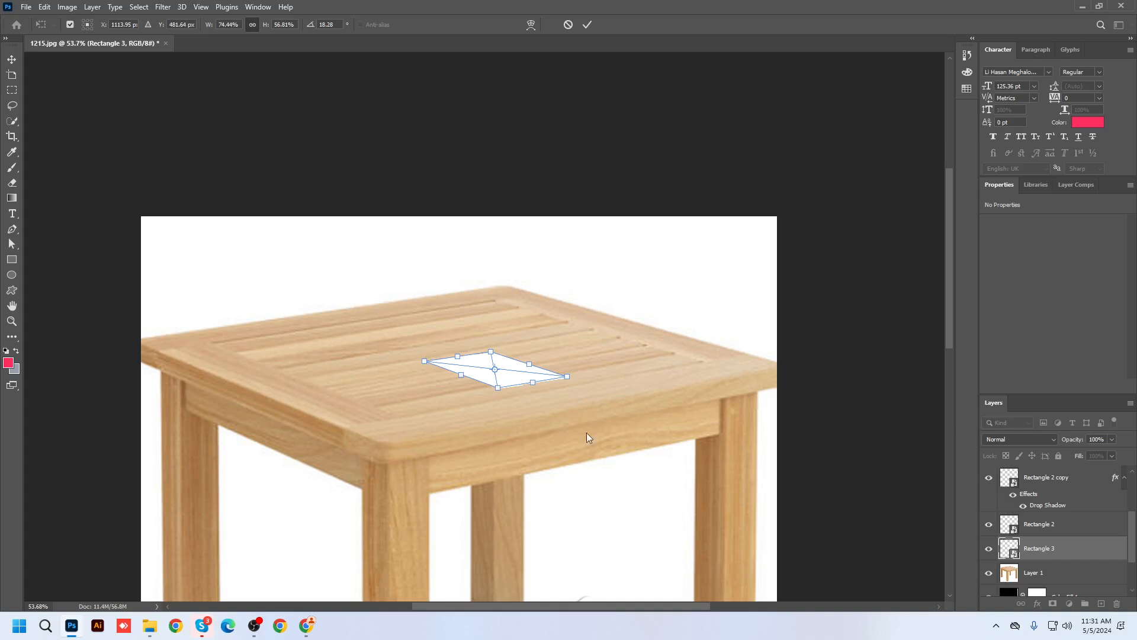
key("Return")
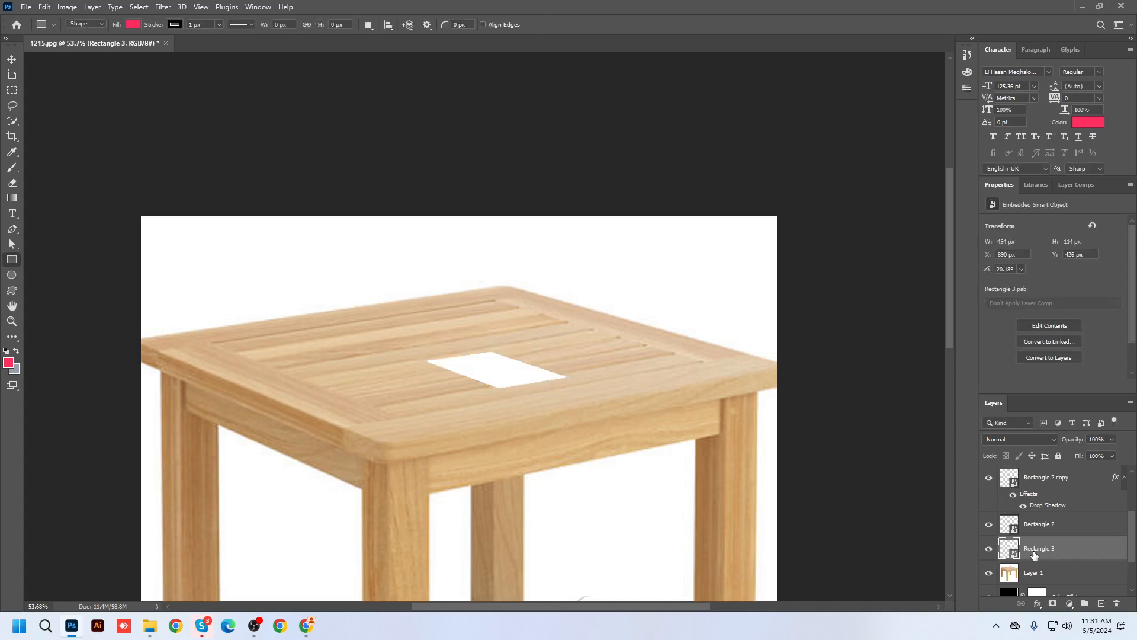
Open the Rectangle 3 smart object's contents and place 1215dd.png from the Downloads folder in it.
double_click(1002, 545)
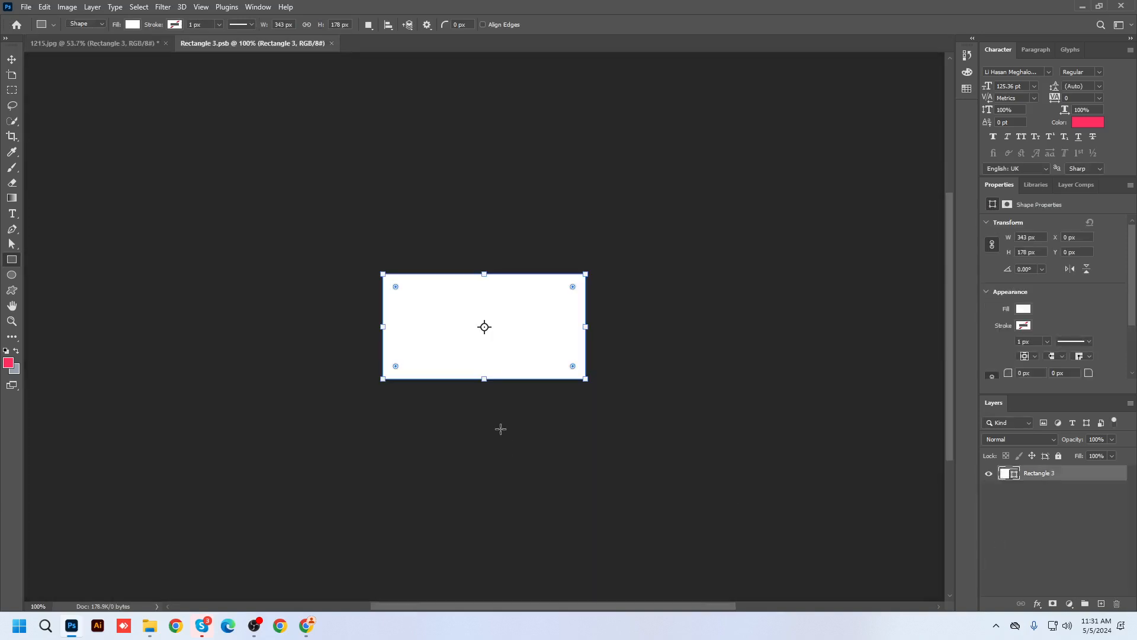
left_click(12, 59)
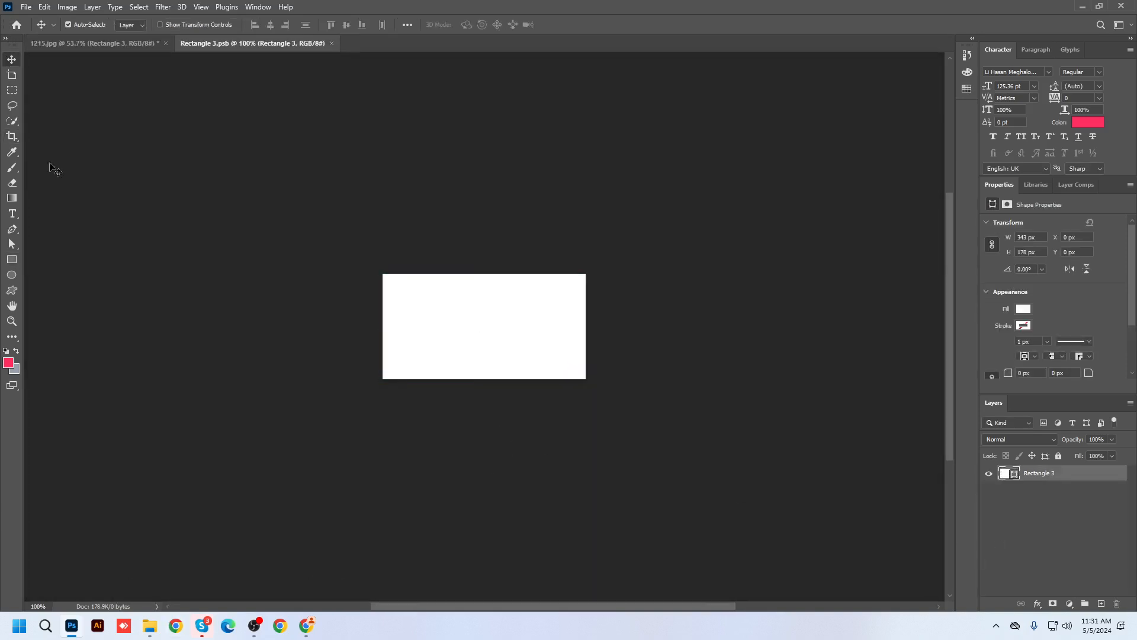
left_click(150, 626)
left_click(400, 320)
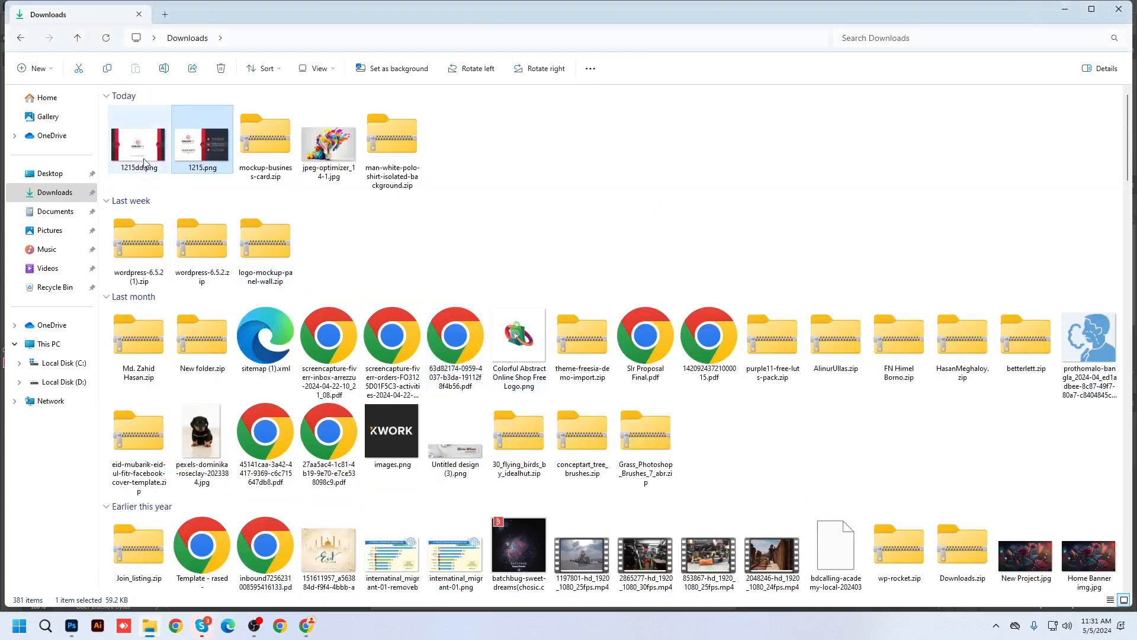
left_click_drag(140, 150, 496, 351)
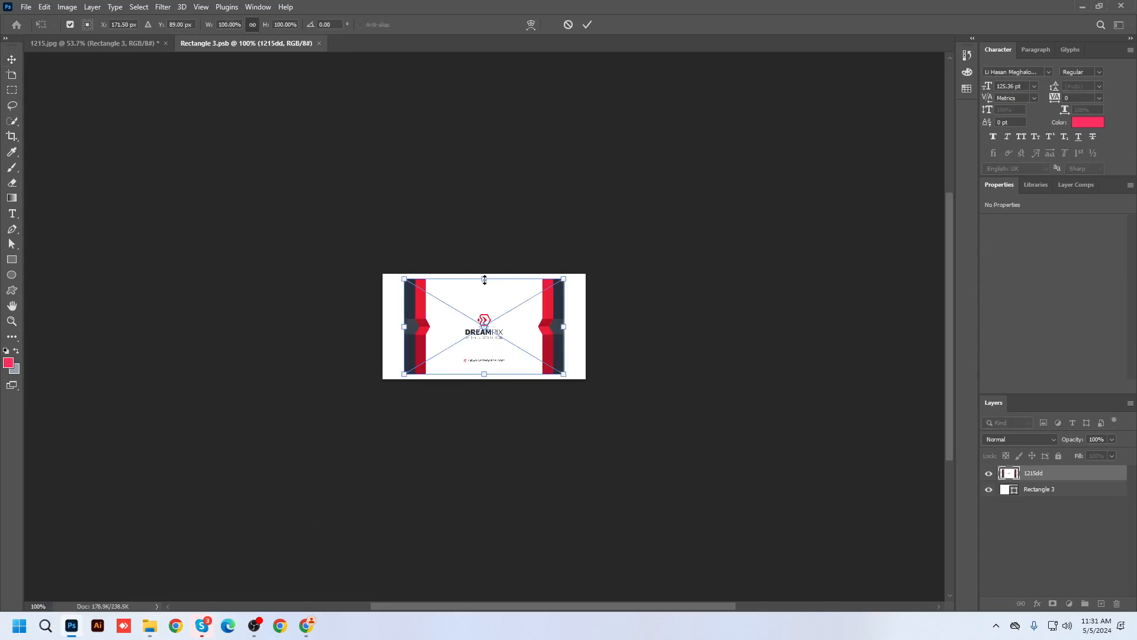
Scale the placed 1215dd design to about 127% so it spans the full canvas width.
left_click_drag(484, 278, 484, 274)
mouse_move(483, 373)
left_mouse_down()
mouse_move(484, 391)
mouse_move(484, 358)
mouse_move(484, 378)
left_mouse_up()
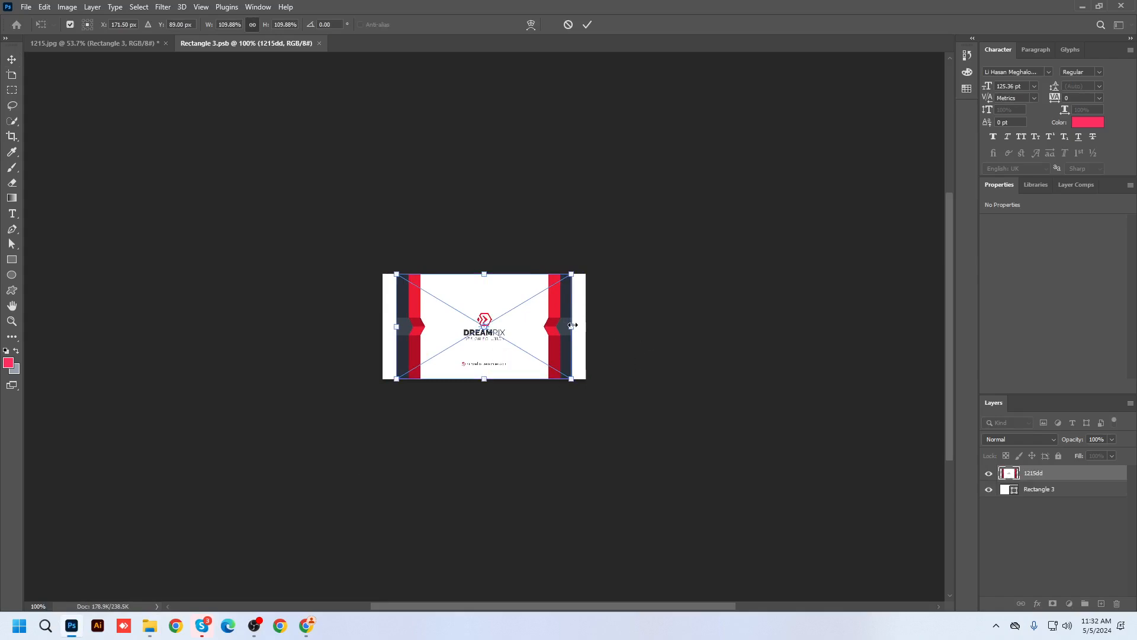
left_click_drag(573, 325, 585, 326)
left_click_drag(387, 327, 374, 327)
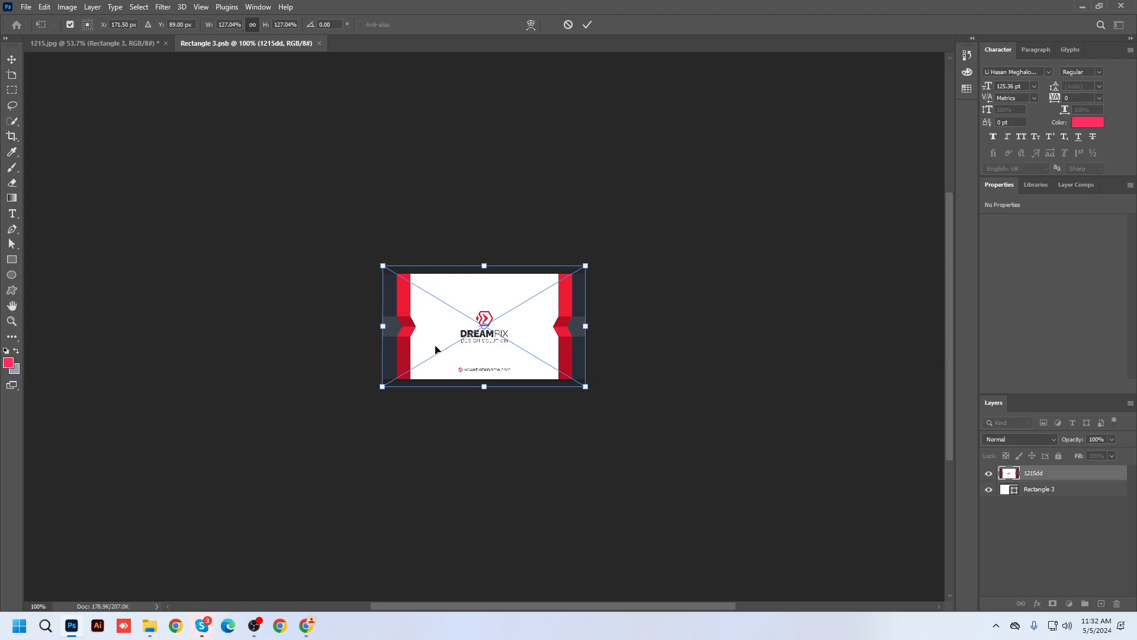
key("Return")
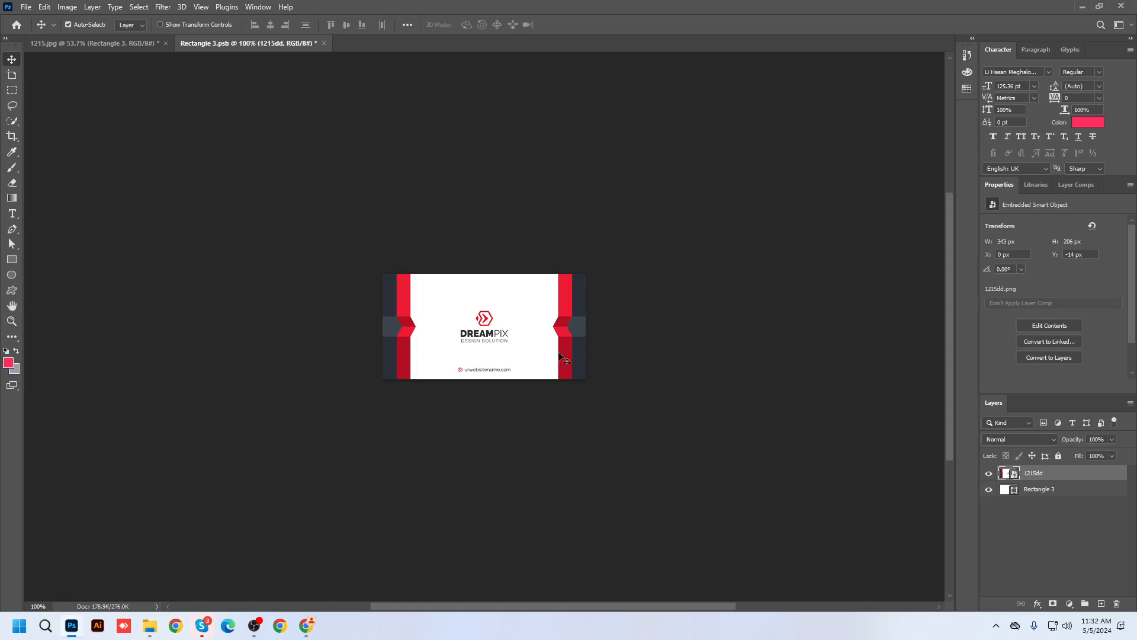
scroll(485, 341, "up", 3)
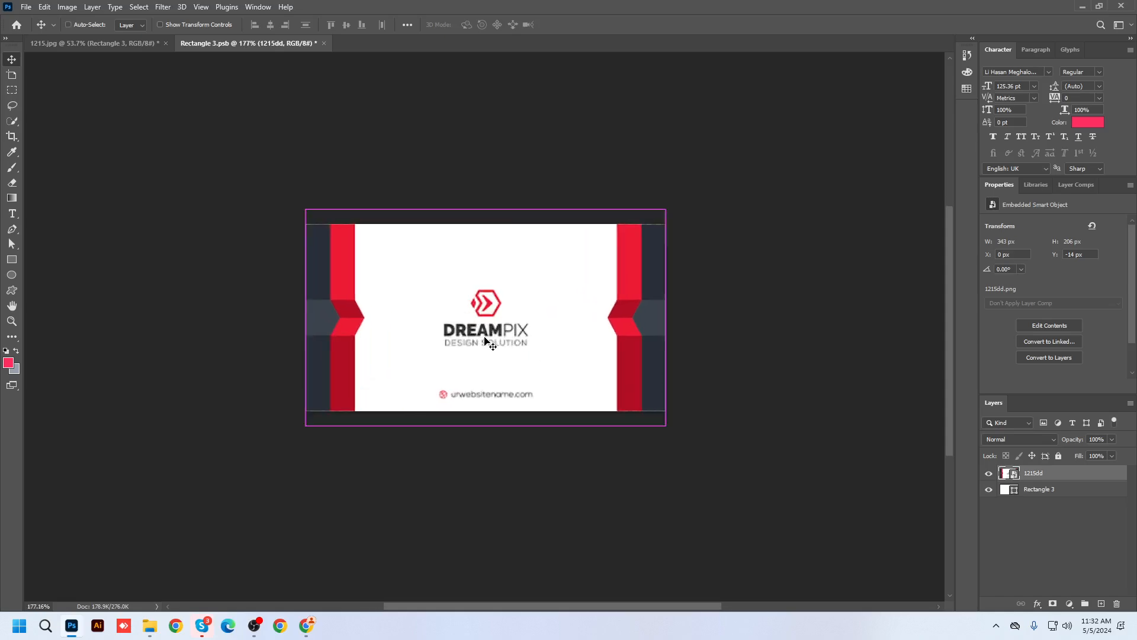
key("ctrl+t")
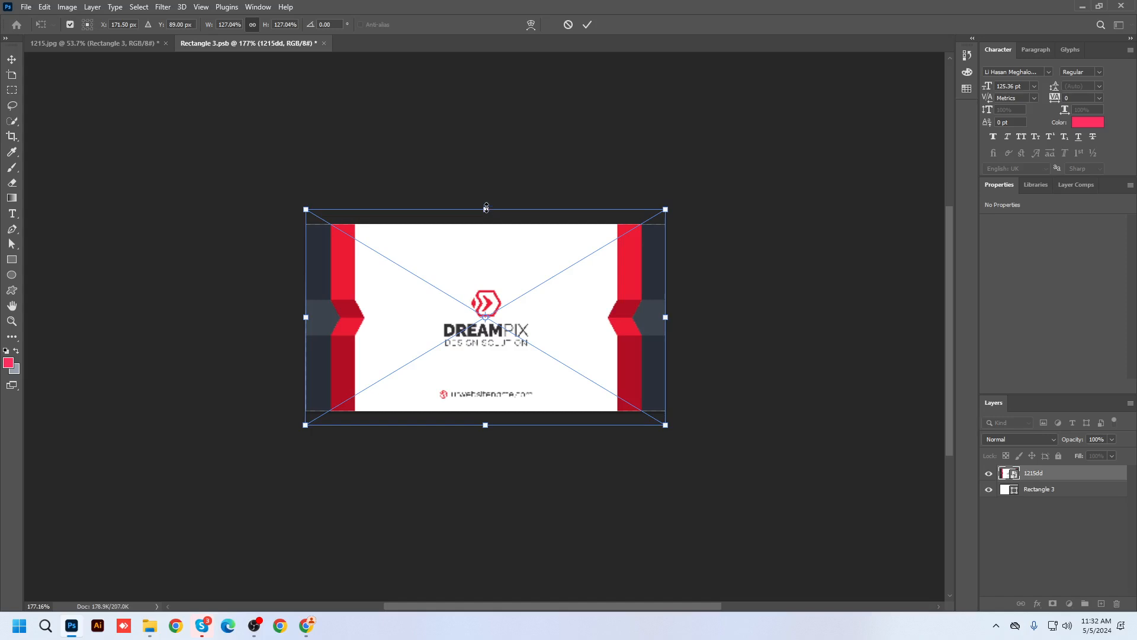
left_click_drag(486, 207, 518, 330)
scroll(521, 428, "down", 10)
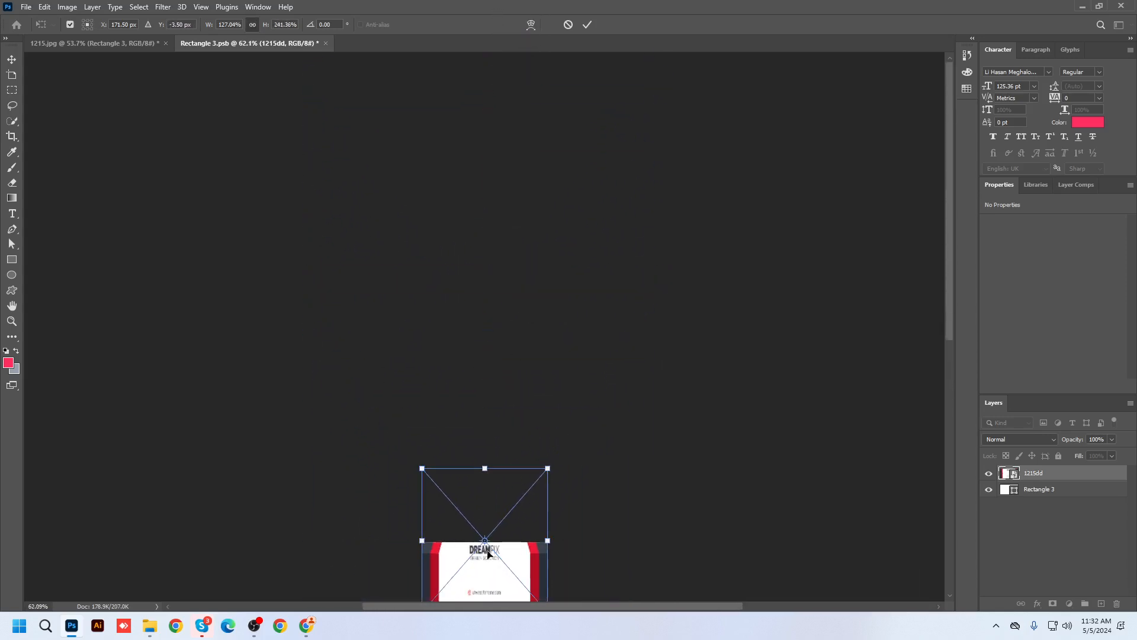
scroll(486, 556, "up", 6)
scroll(482, 563, "down", 4)
key("ctrl+z")
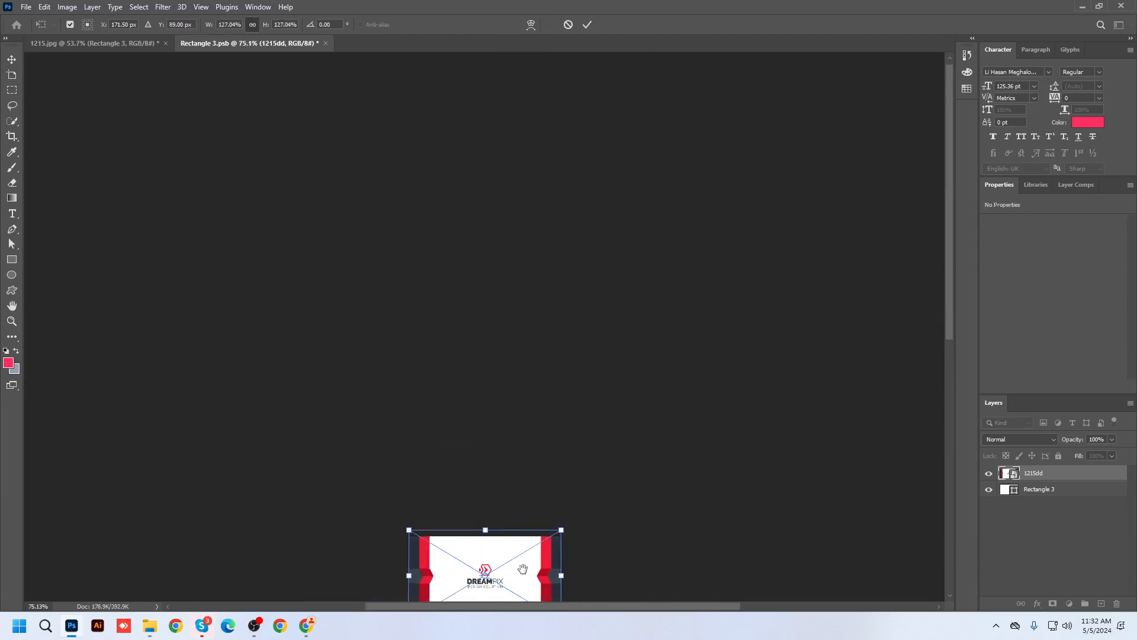
left_click_drag(523, 569, 648, 348)
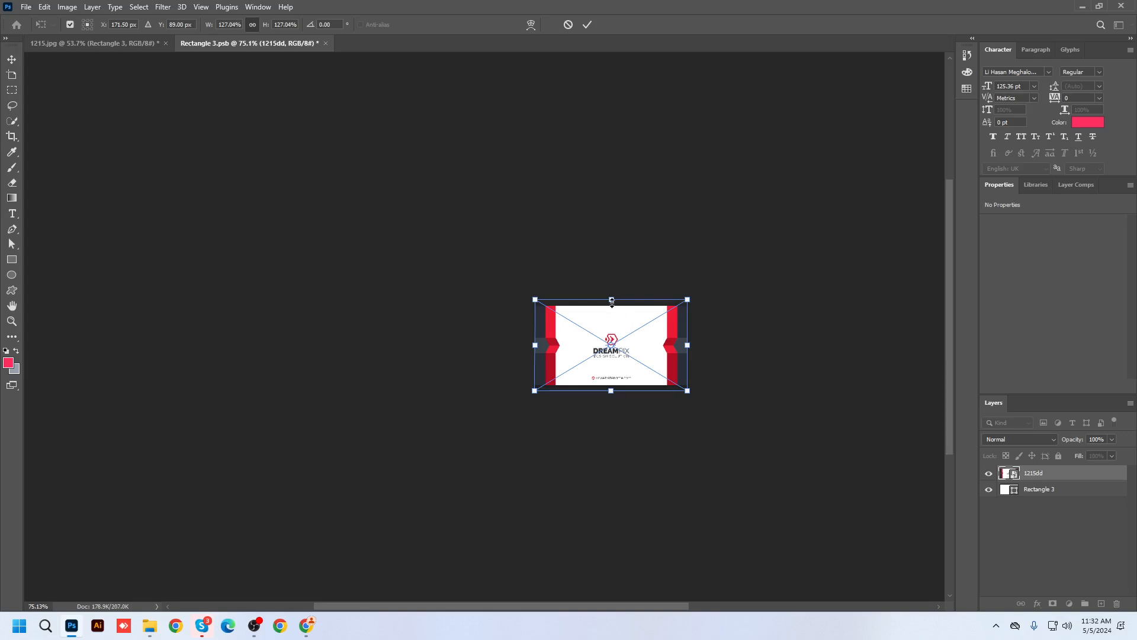
left_click_drag(612, 302, 646, 321)
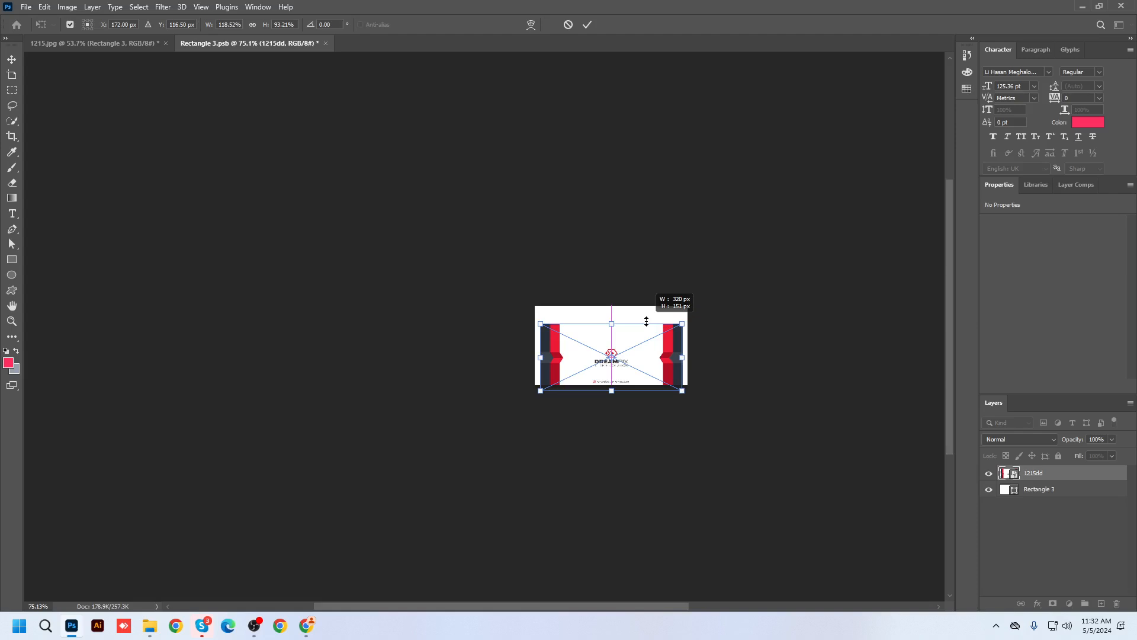
left_click_drag(646, 321, 646, 321)
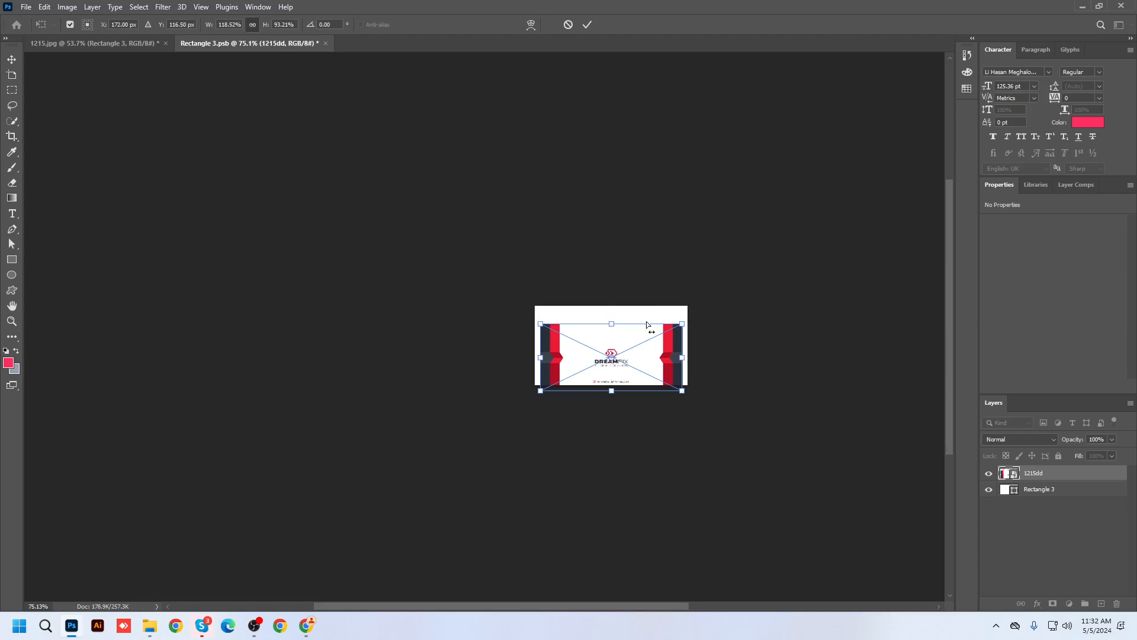
key("ctrl+z")
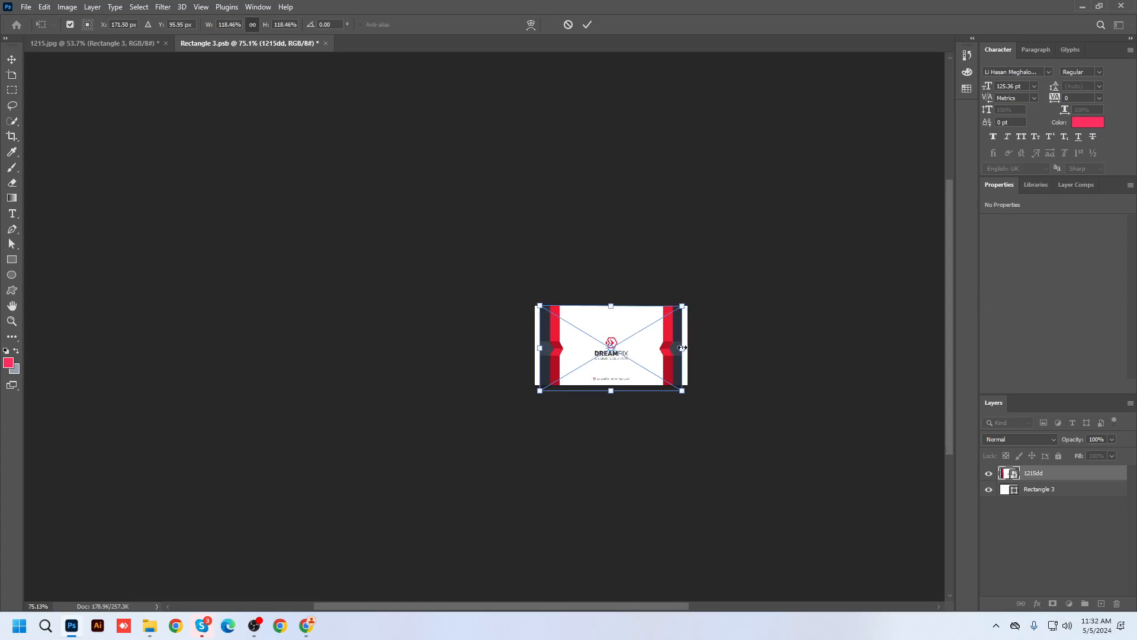
left_click_drag(684, 352, 689, 352)
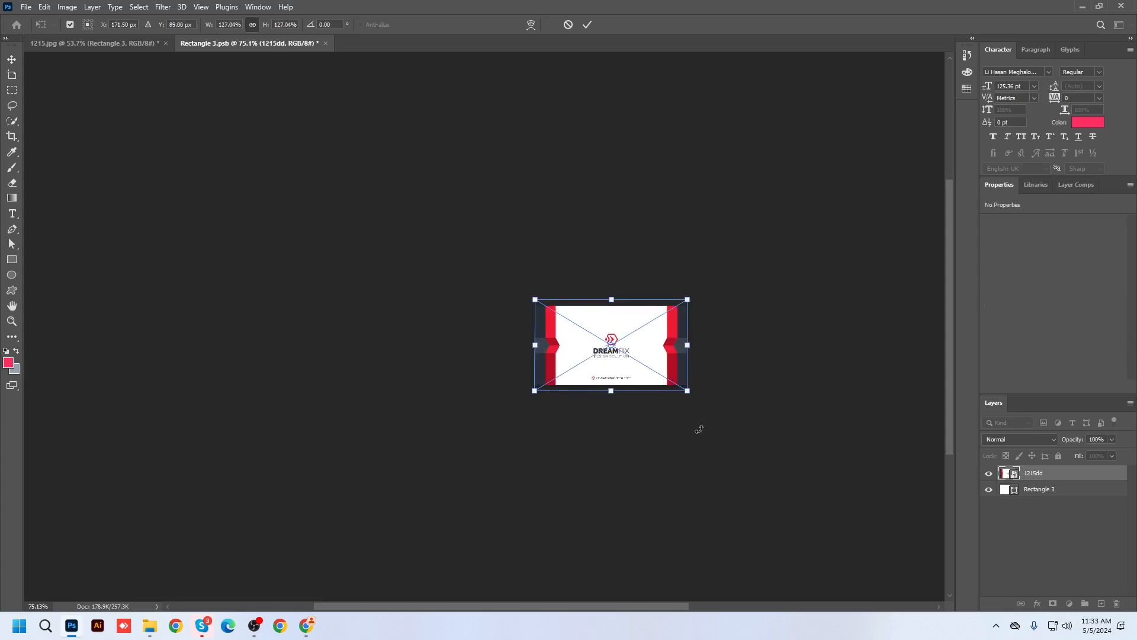
key("Return")
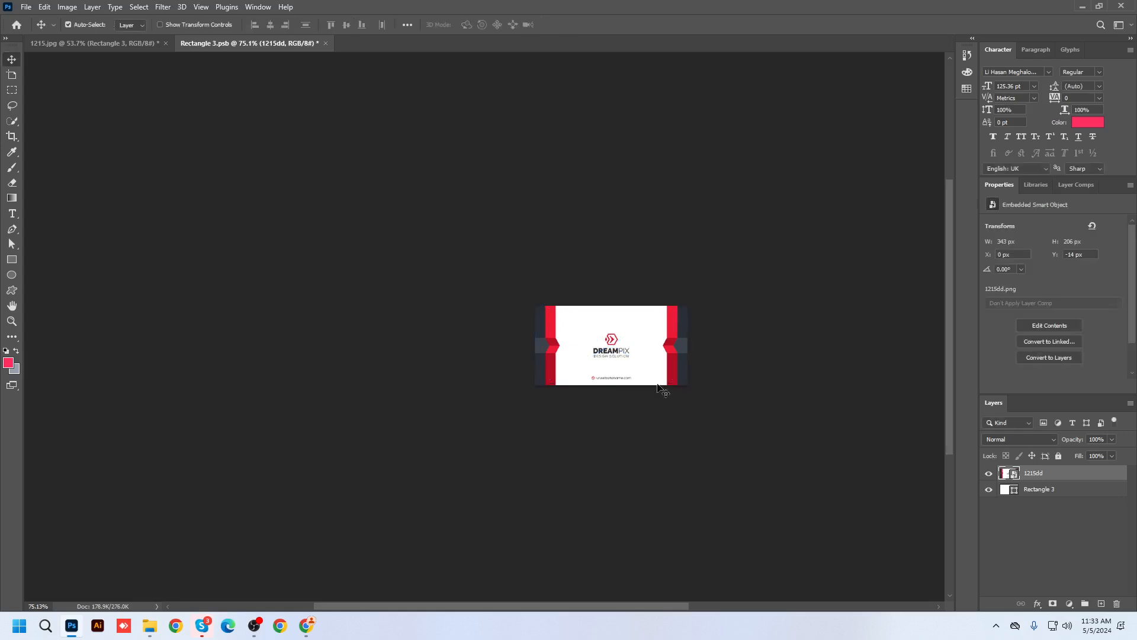
Round the corners of the Rectangle 3 shape to a 23 px radius.
left_click(1030, 488)
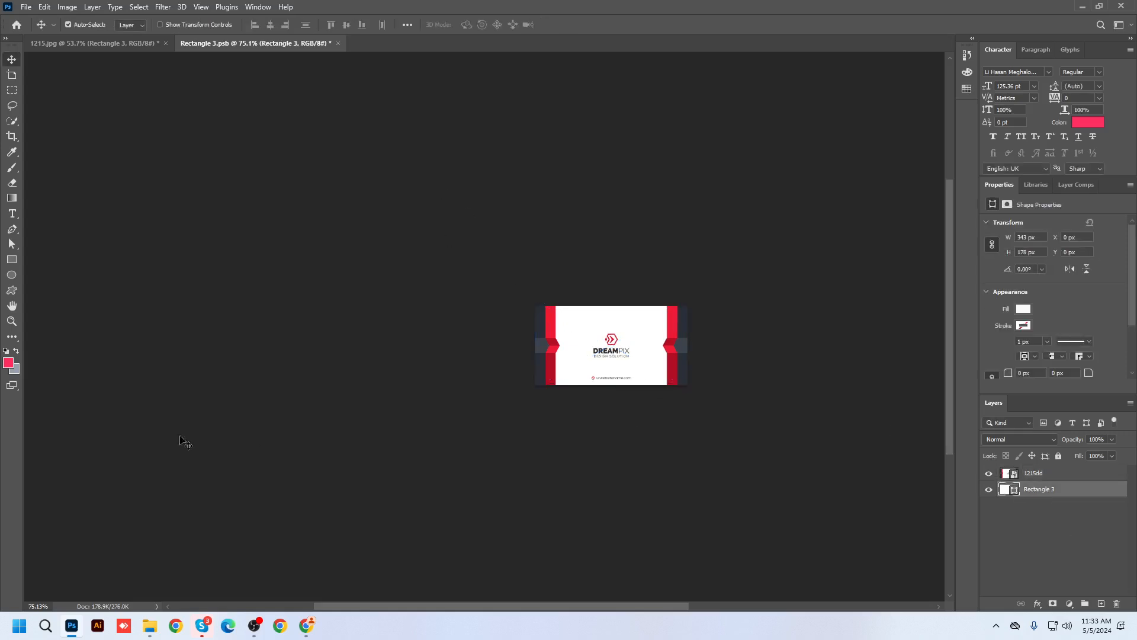
left_click(11, 259)
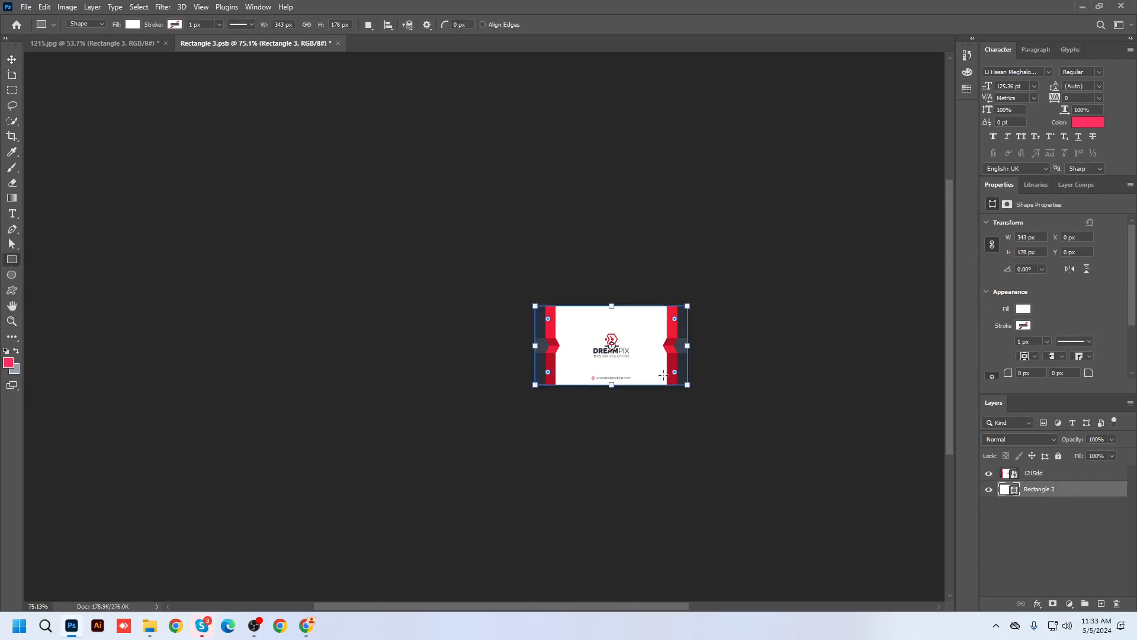
left_click_drag(673, 321, 679, 316)
key("Return")
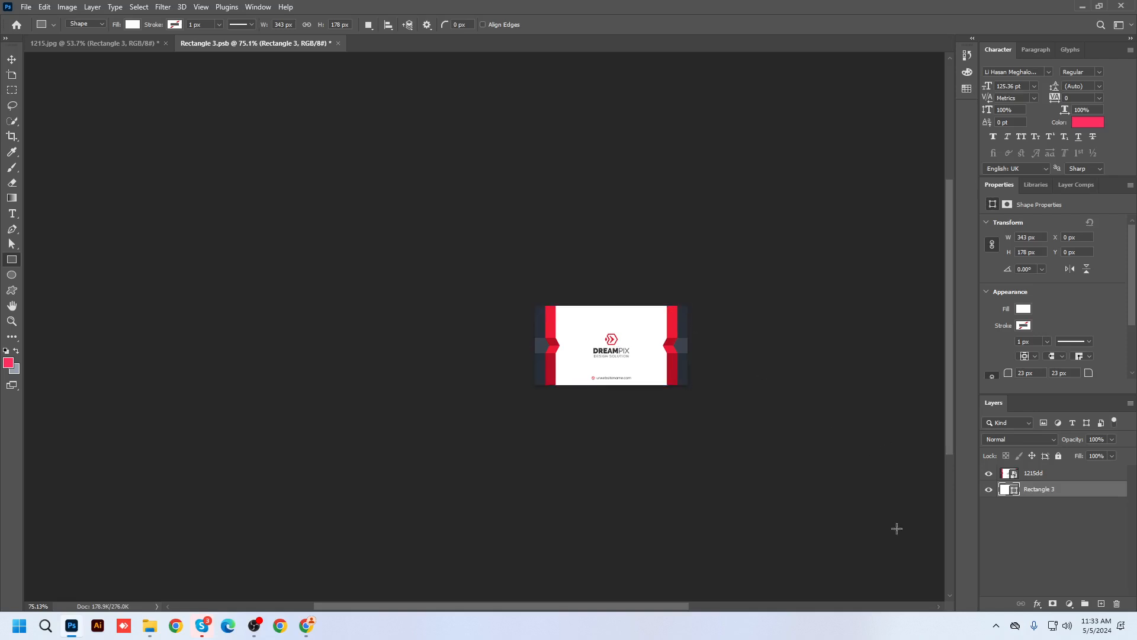
Clip the 1215dd design to the rounded Rectangle 3 shape, then save and close the smart object's contents.
left_click(1006, 474)
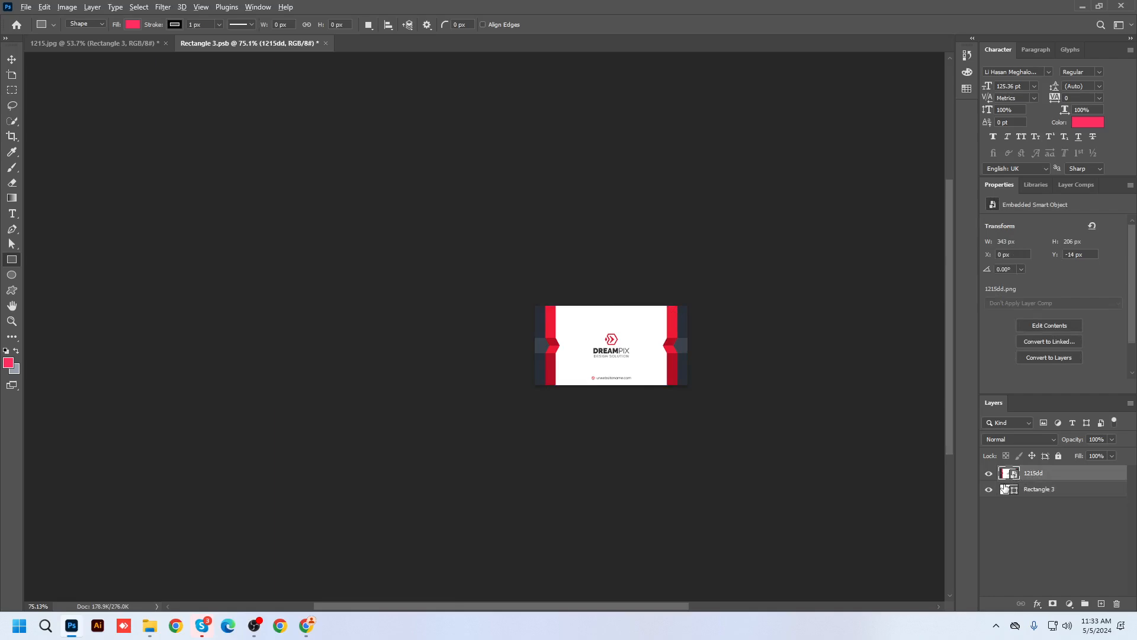
left_click(1006, 479, "alt")
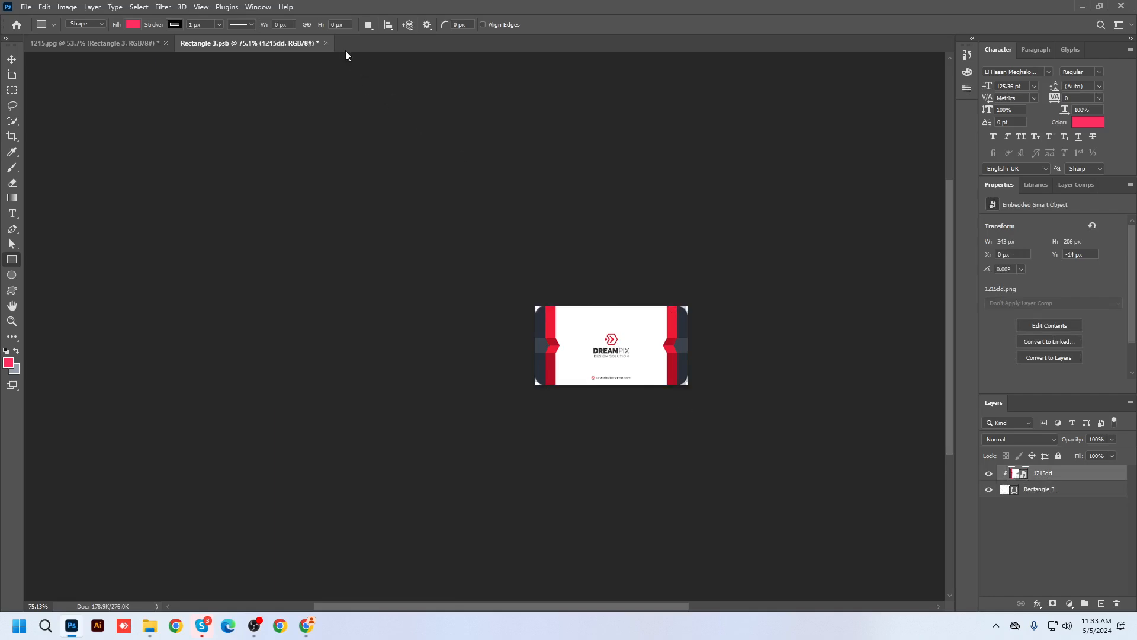
left_click(325, 44)
left_click(520, 231)
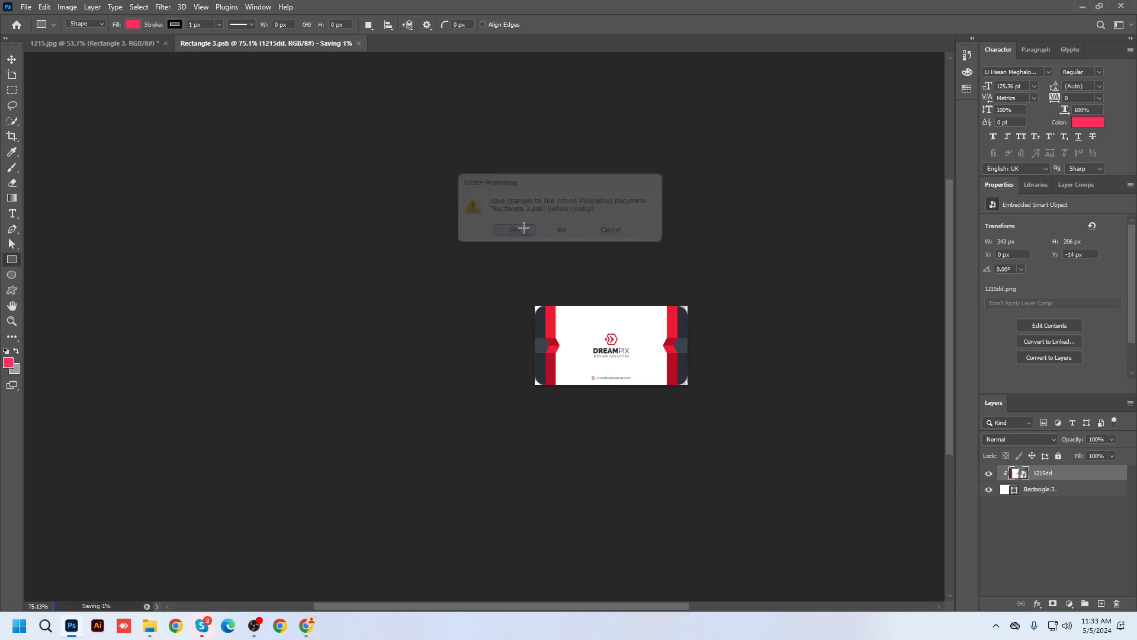
Add a Multiply drop shadow to the Rectangle 3 layer with 64% opacity, 30° angle, 3 px distance and 7 px size.
scroll(524, 228, "up", 2)
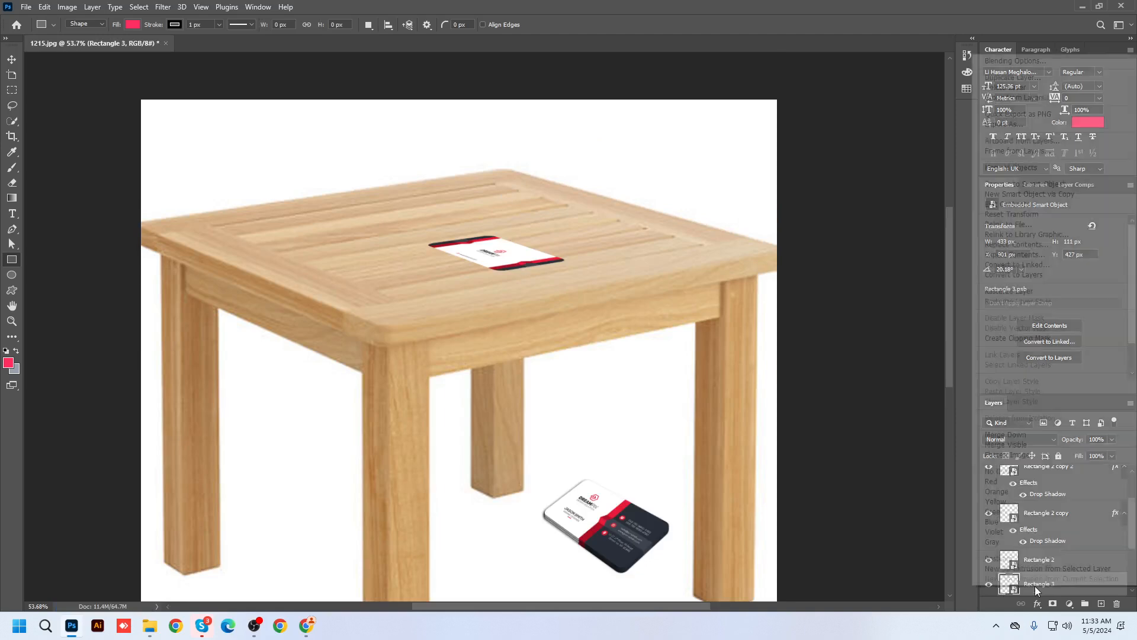
right_click(1035, 587)
left_click(993, 57)
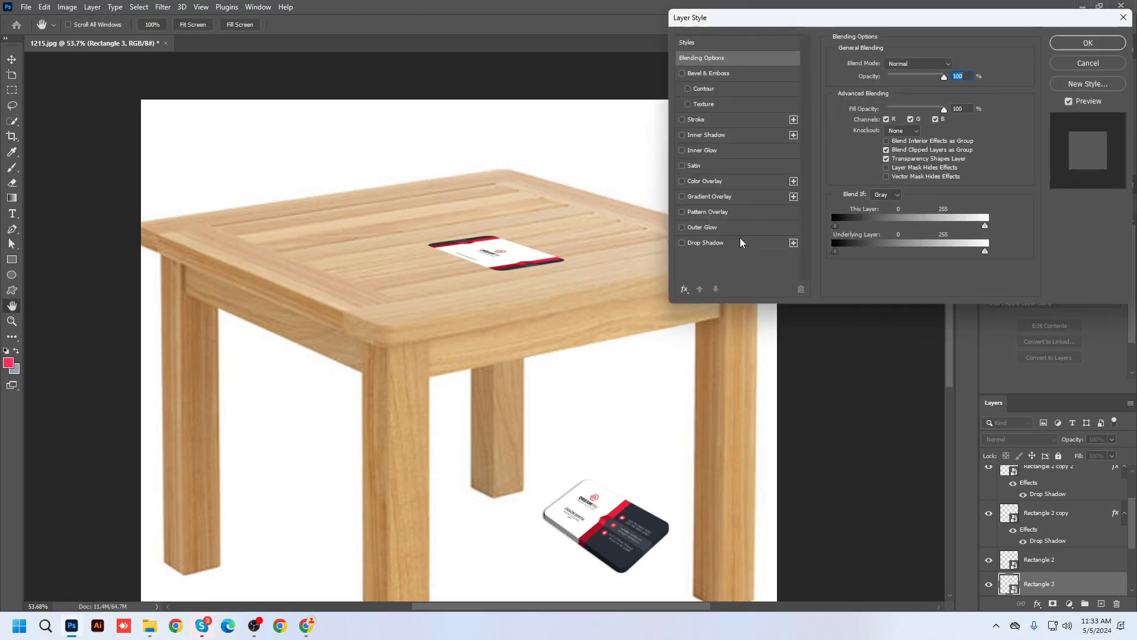
left_click(738, 244)
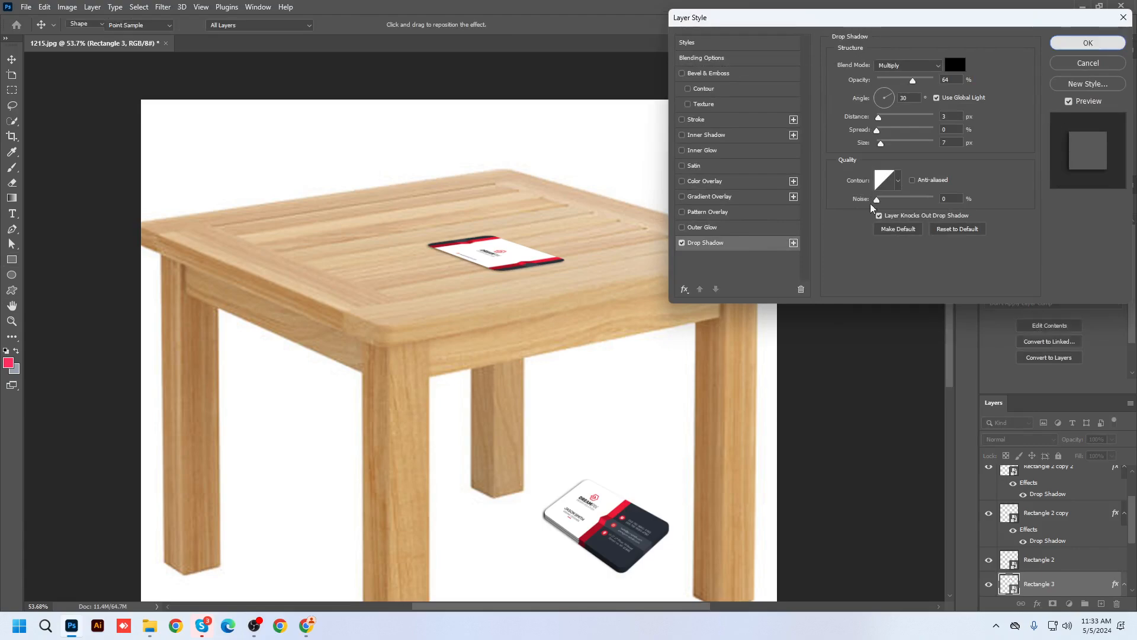
key("Return")
Move the Rectangle 3 card left across the tabletop to about X 736 px.
scroll(589, 267, "up", 5)
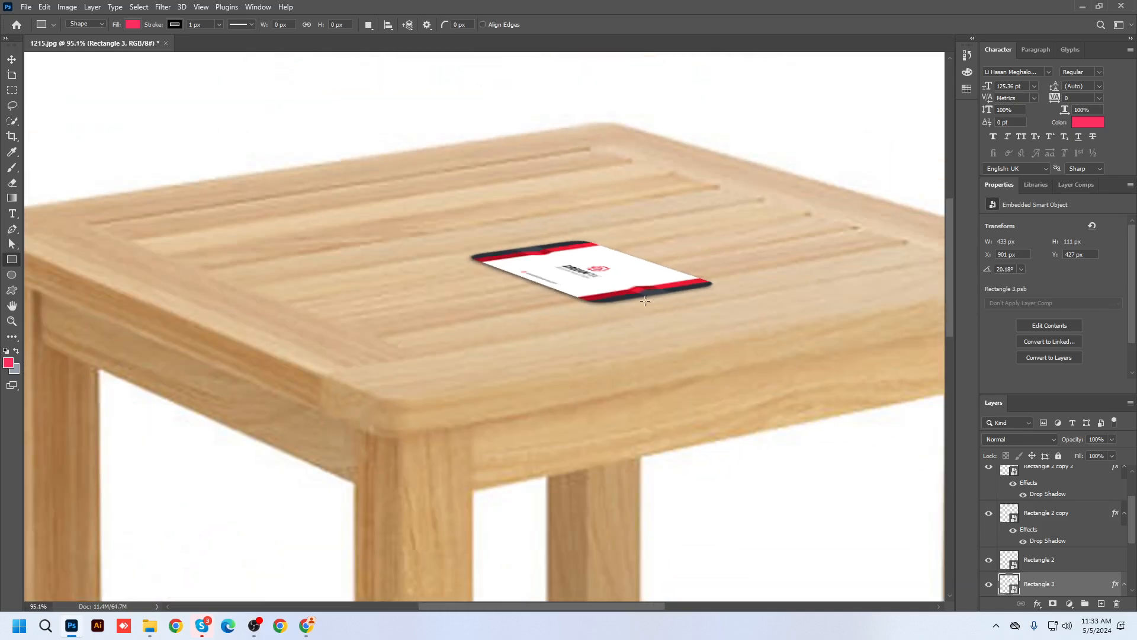
left_click_drag(662, 258, 572, 296)
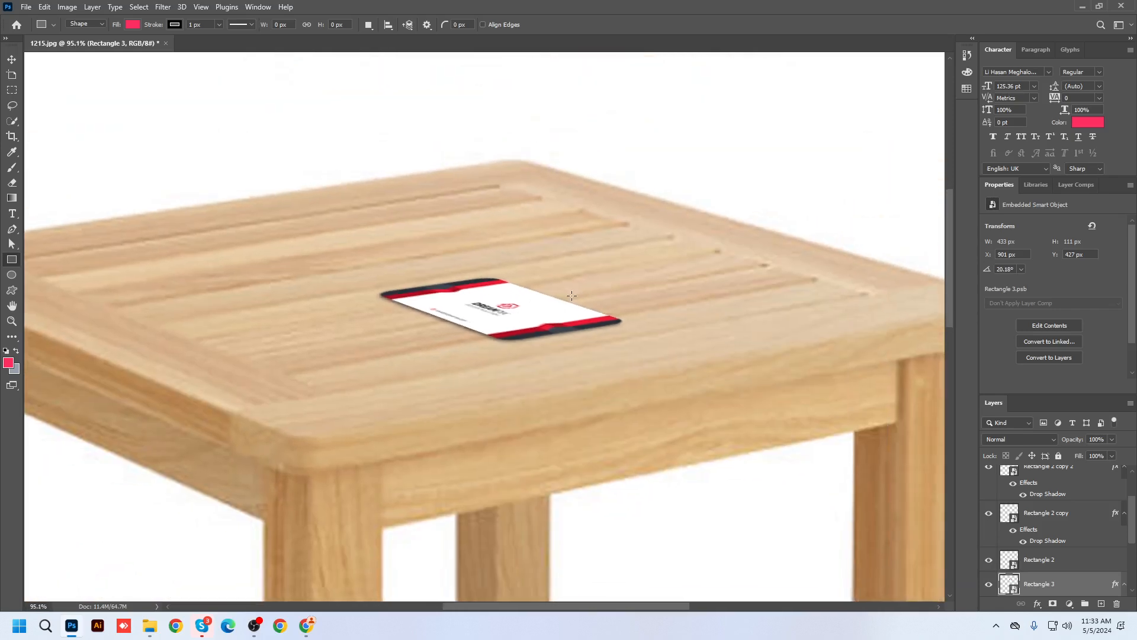
left_click(11, 59)
left_click_drag(508, 318, 415, 320)
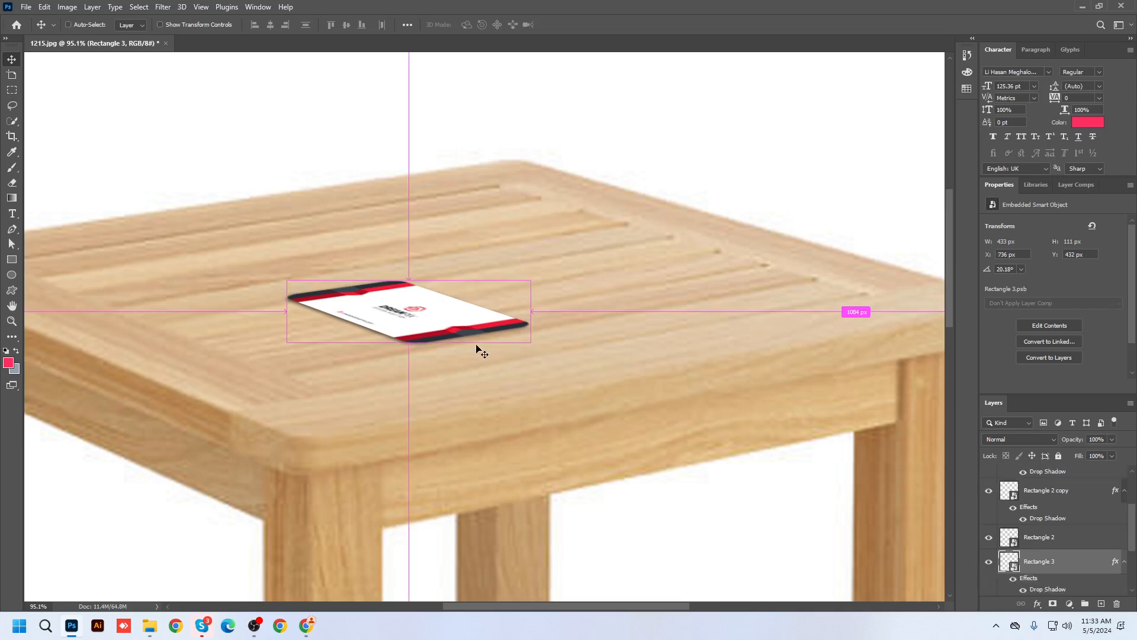
Distort the Rectangle 3 card by pulling its far-right edge slightly outward and up along the tabletop, widening it to about 454 px.
key("ctrl+t")
right_click(427, 311)
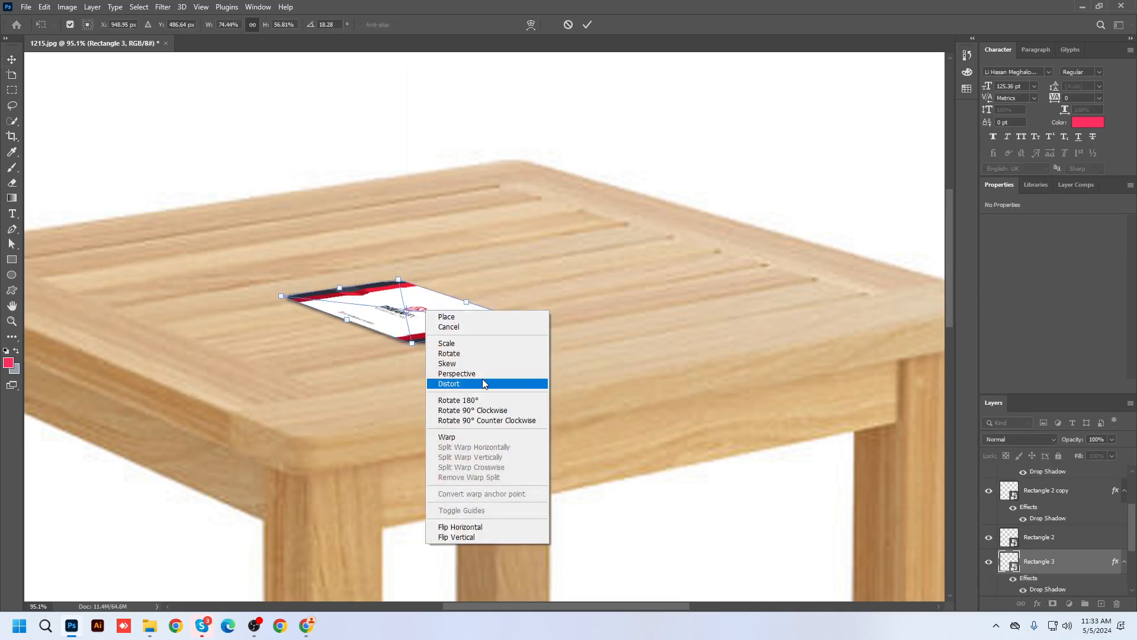
left_click(456, 383)
left_click_drag(466, 301, 478, 299)
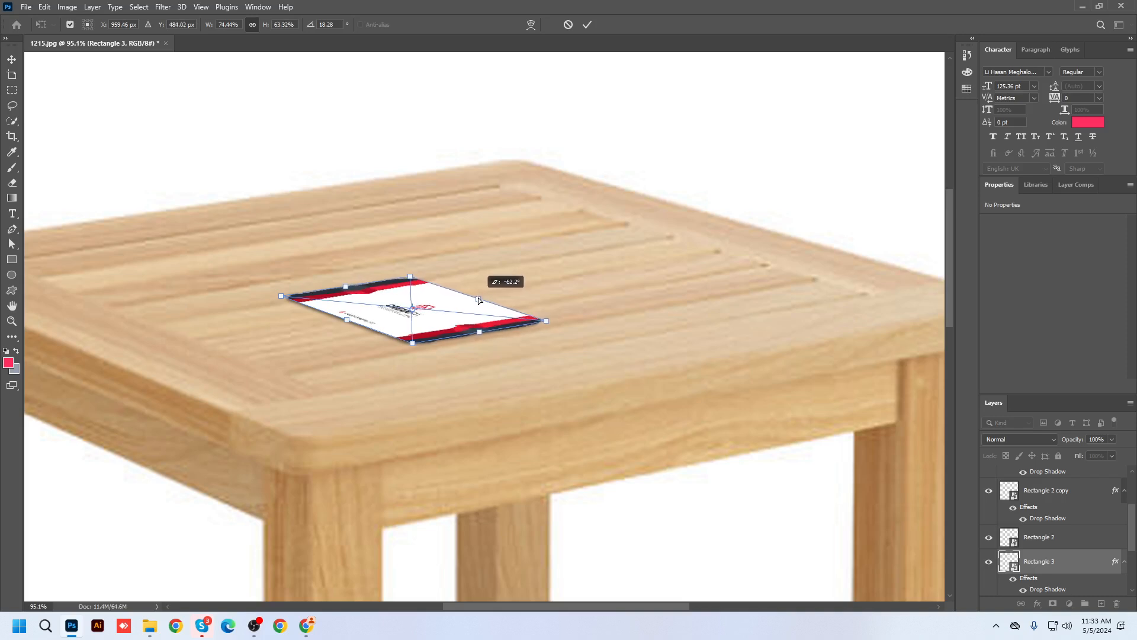
left_click(12, 62)
scroll(589, 389, "down", 3)
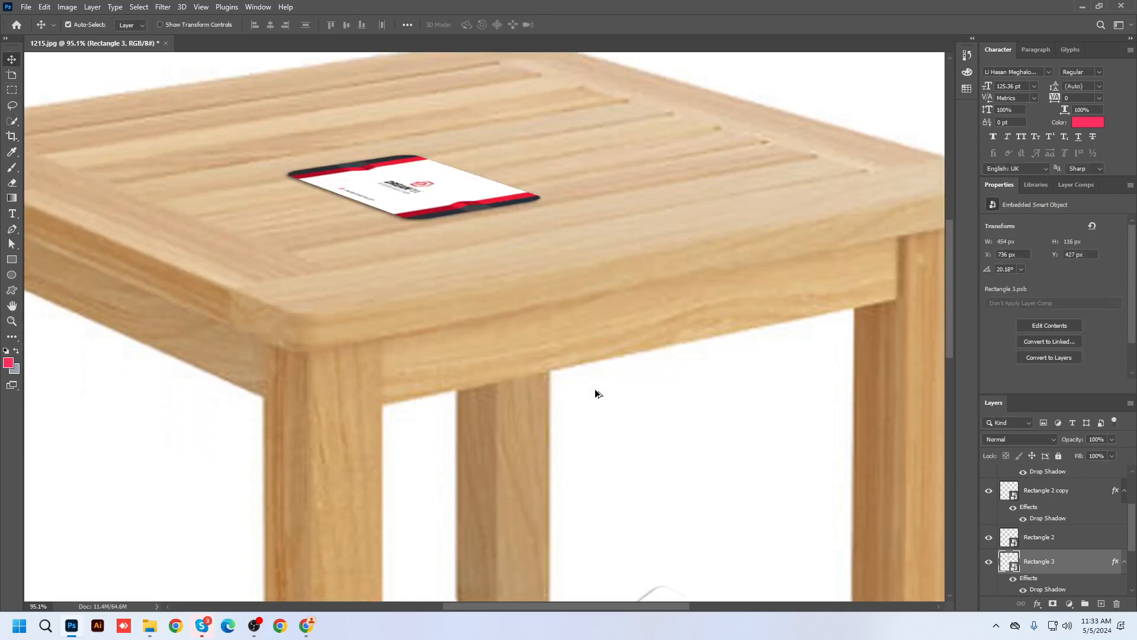
scroll(593, 388, "up", 2)
scroll(518, 360, "down", 4)
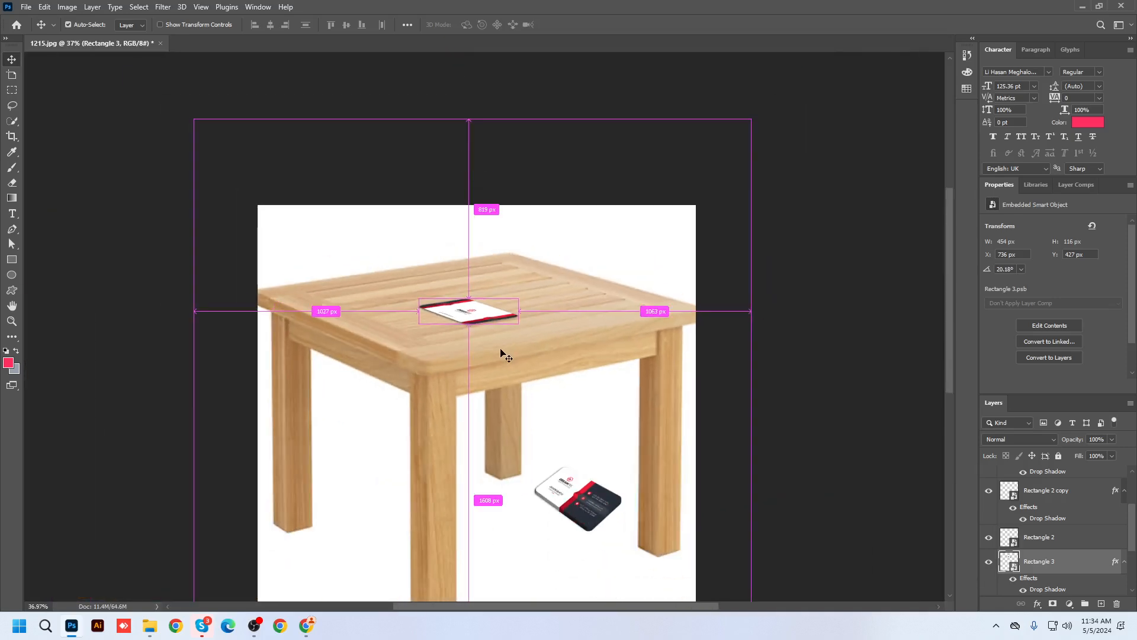
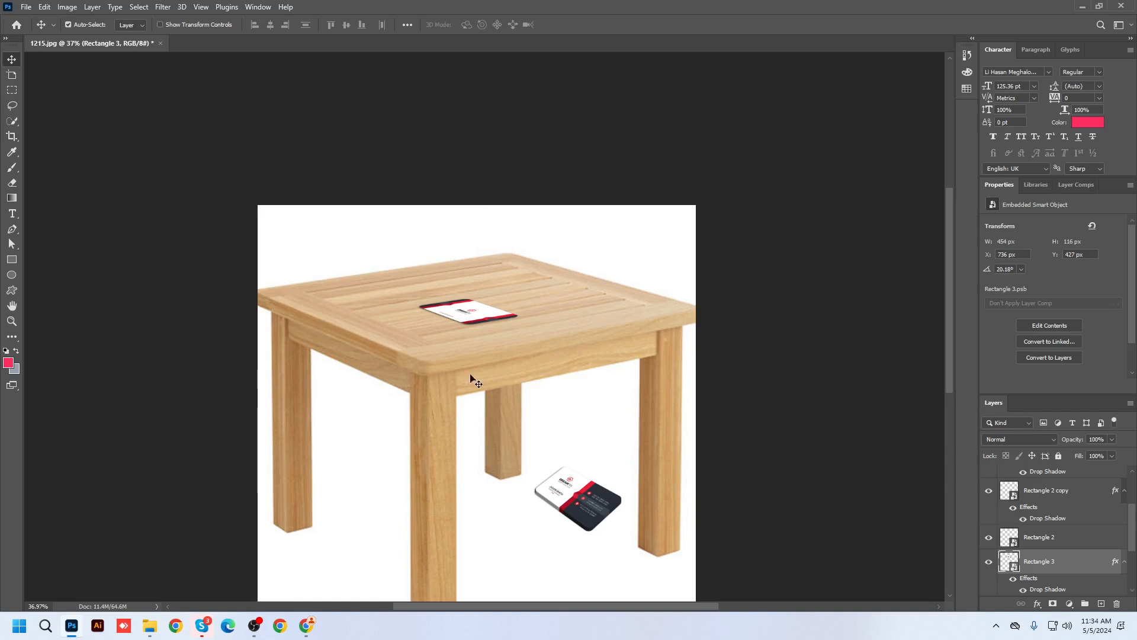
scroll(1037, 561, "up", 2)
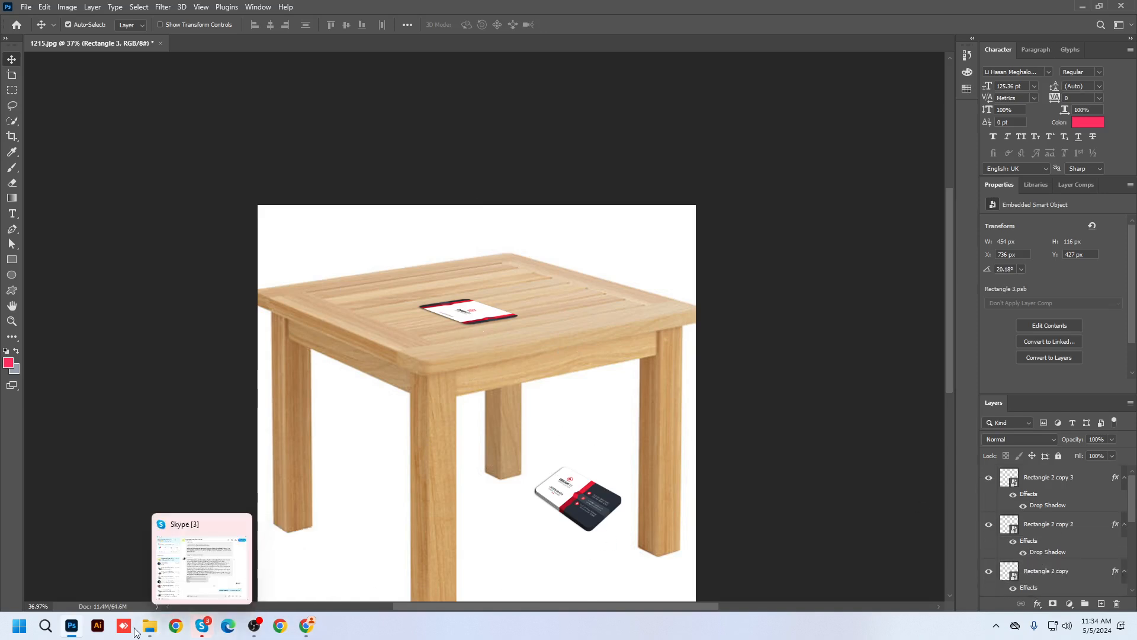
Switch to Chrome and search Google Images for "building".
left_click(302, 629)
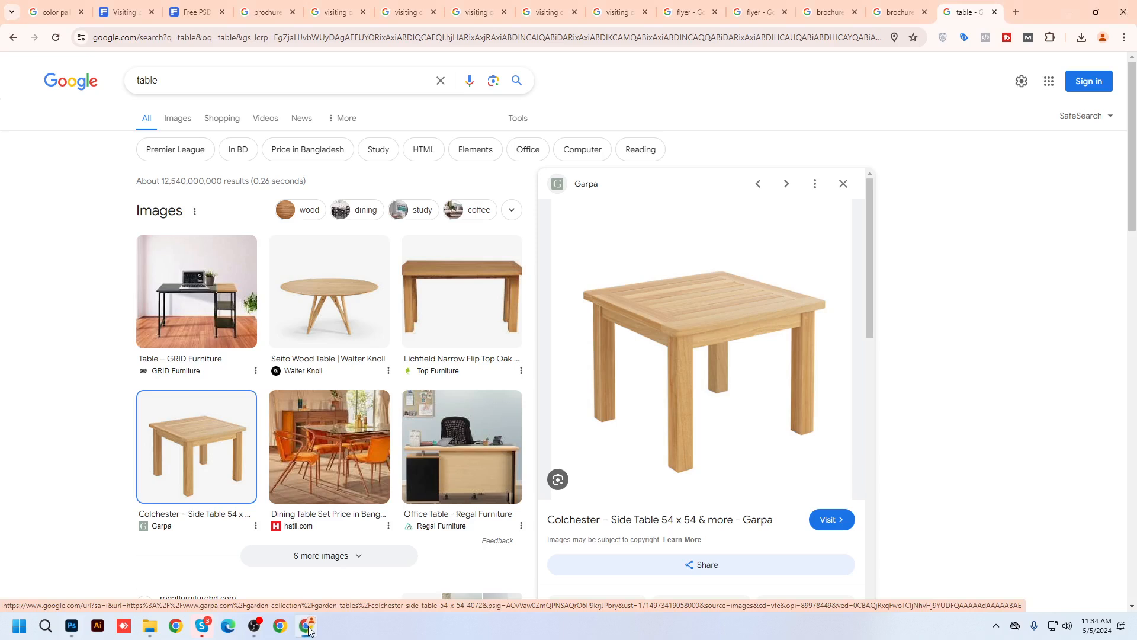
left_click_drag(167, 77, 117, 84)
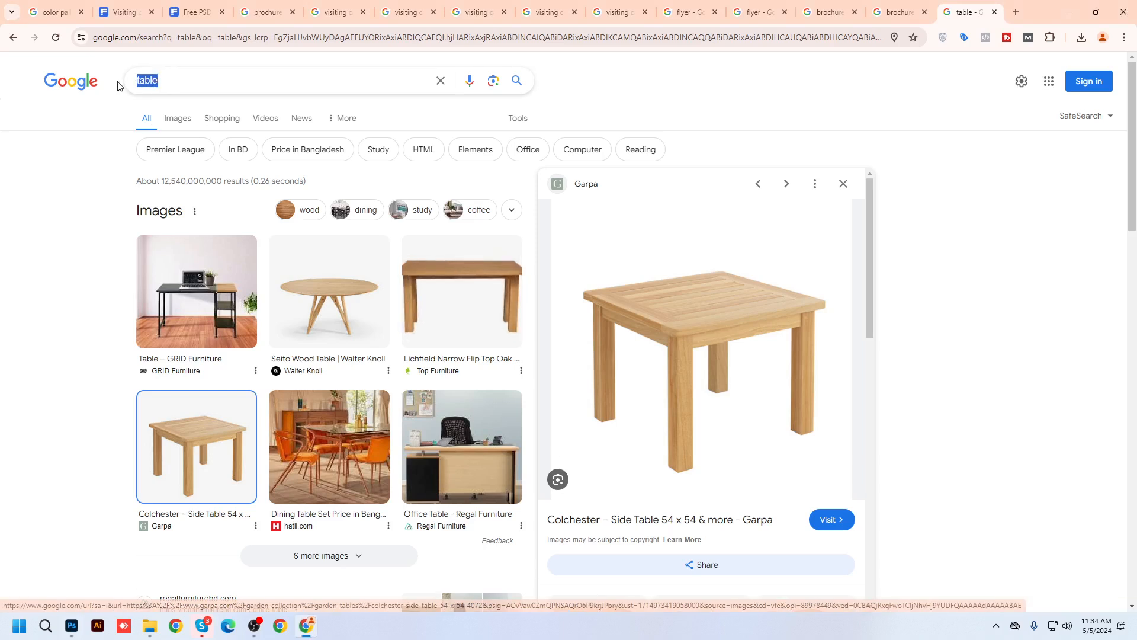
type("building")
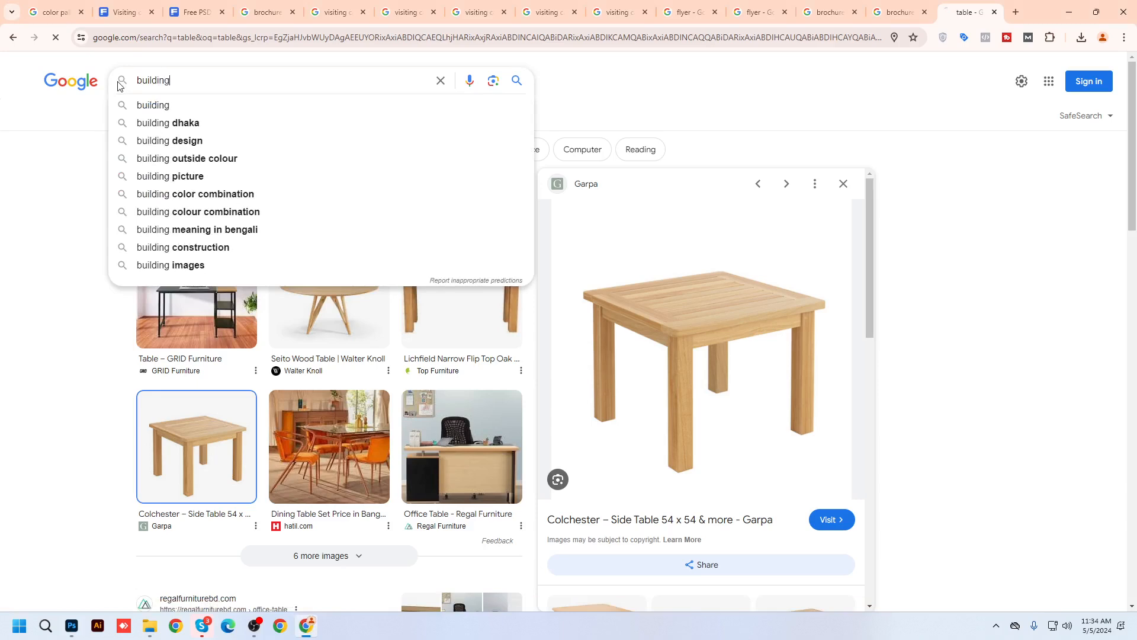
key("Return")
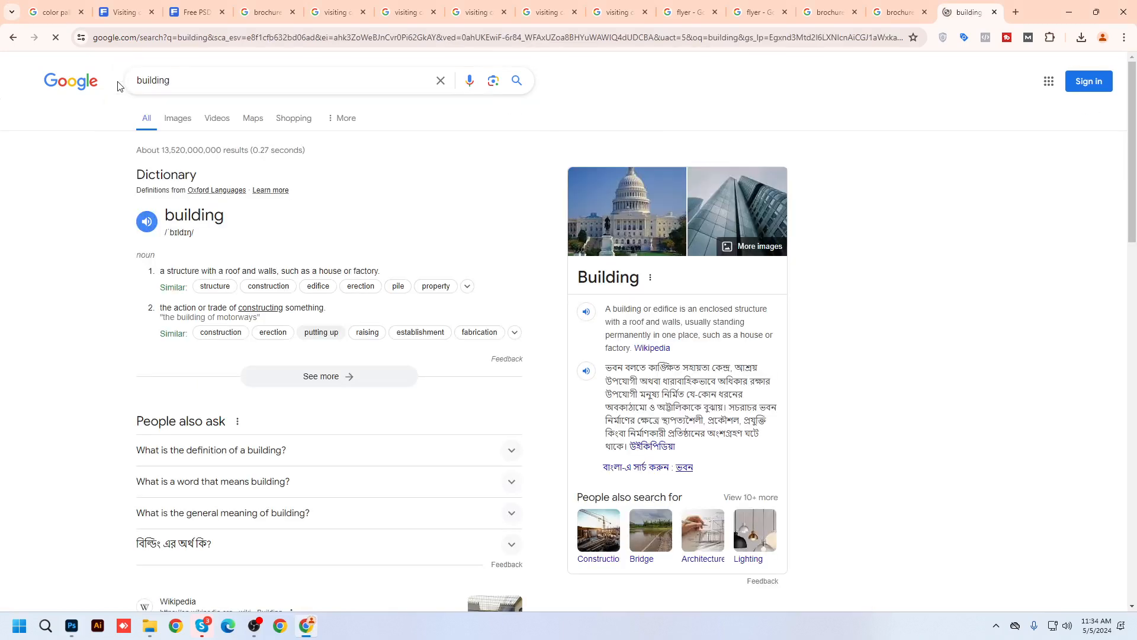
left_click(191, 122)
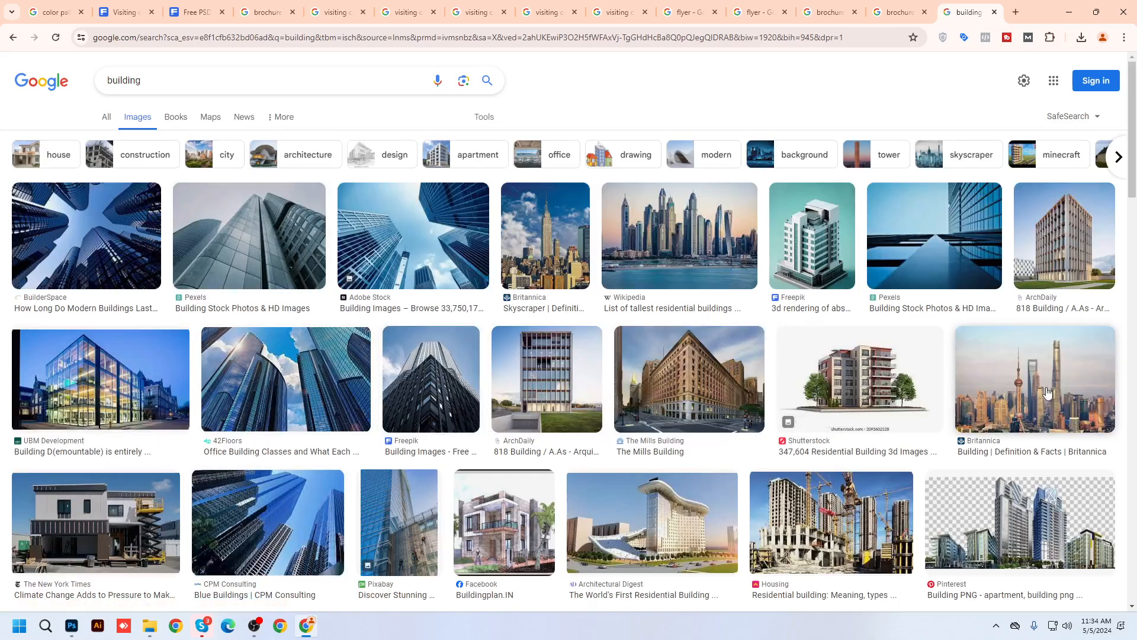
Find the black-and-white corner building photo from Roadmap to 2050 in the results and copy the image.
scroll(323, 494, "down", 2)
scroll(385, 481, "down", 2)
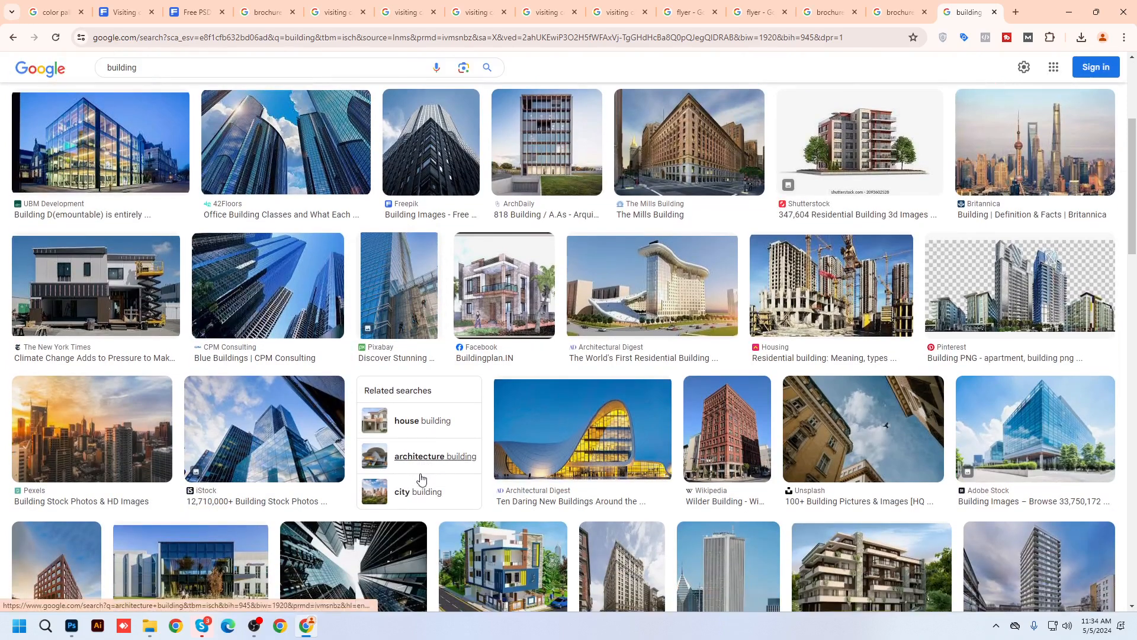
scroll(453, 473, "down", 2)
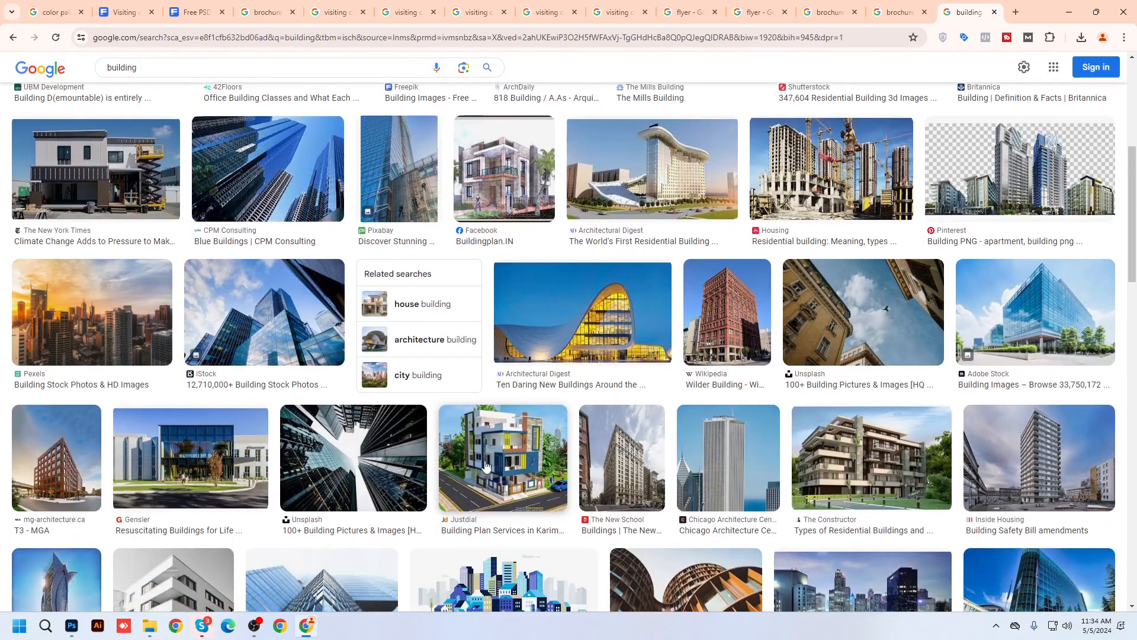
scroll(593, 471, "down", 4)
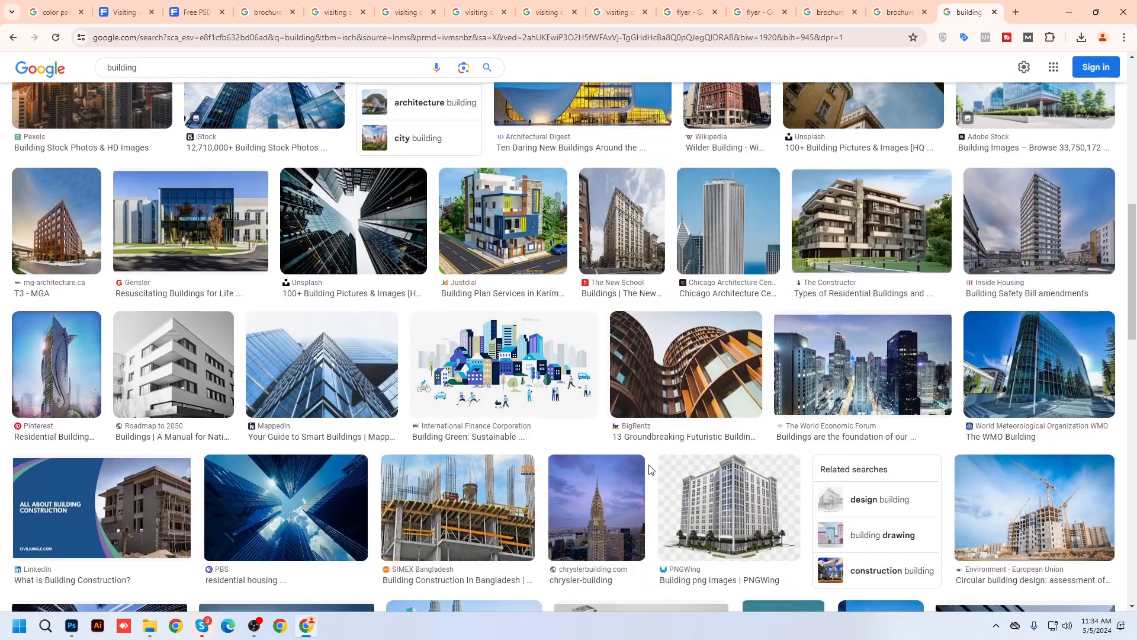
left_click(156, 371)
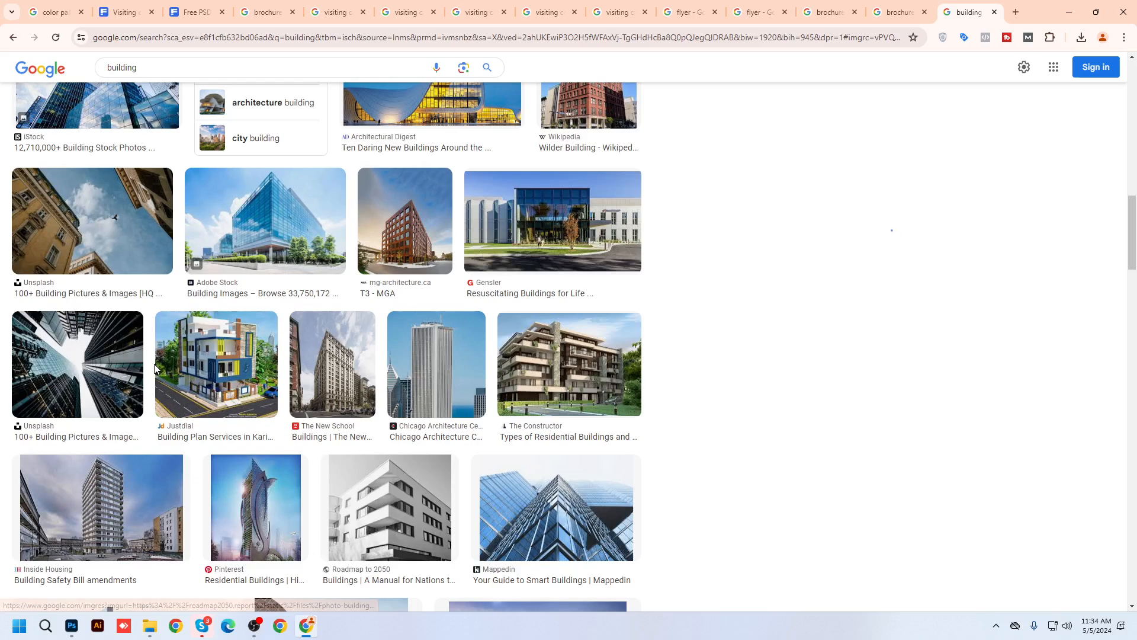
right_click(907, 285)
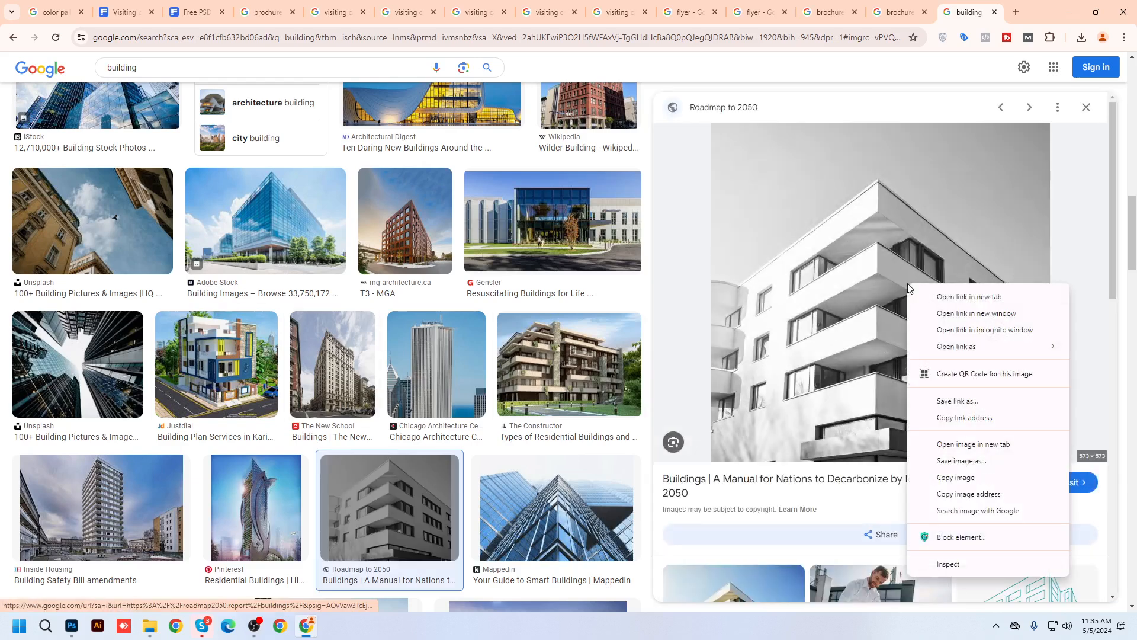
left_click(955, 477)
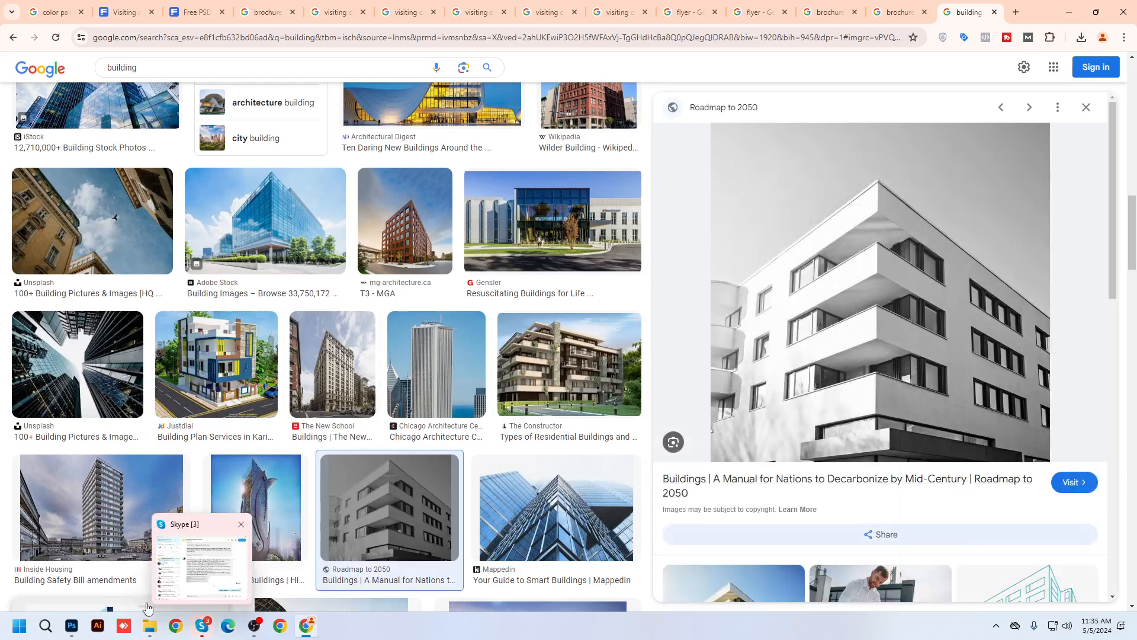
Paste the building photo into 1215.jpg in Photoshop as the topmost layer, scaled to cover the canvas at about 2001 by 2000 px.
left_click(71, 626)
key("ctrl+v")
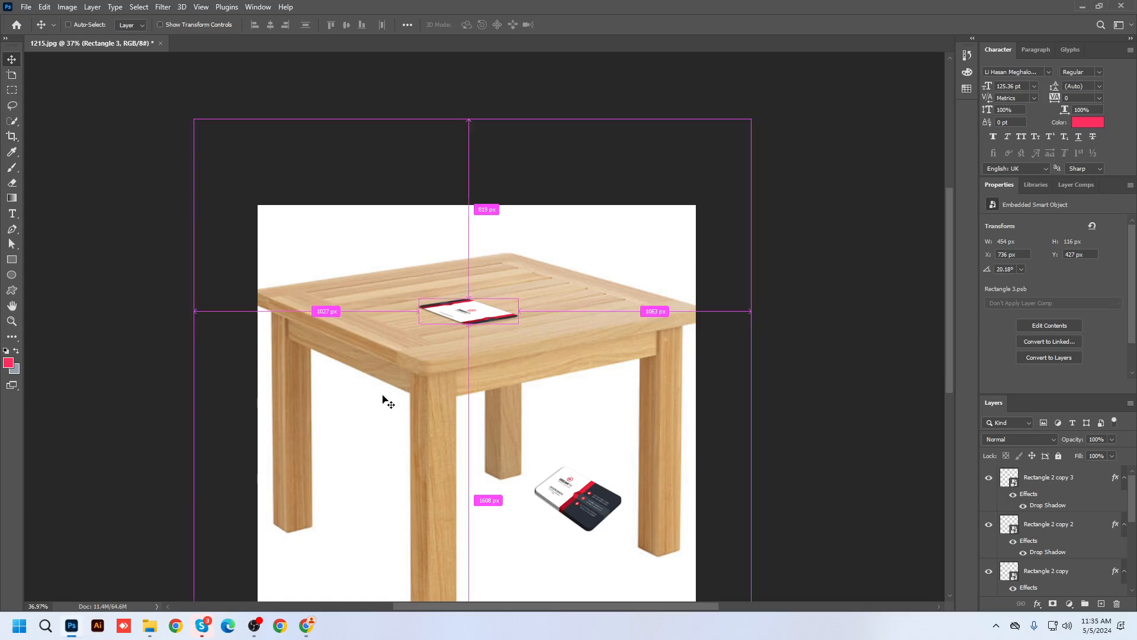
key("ctrl+t")
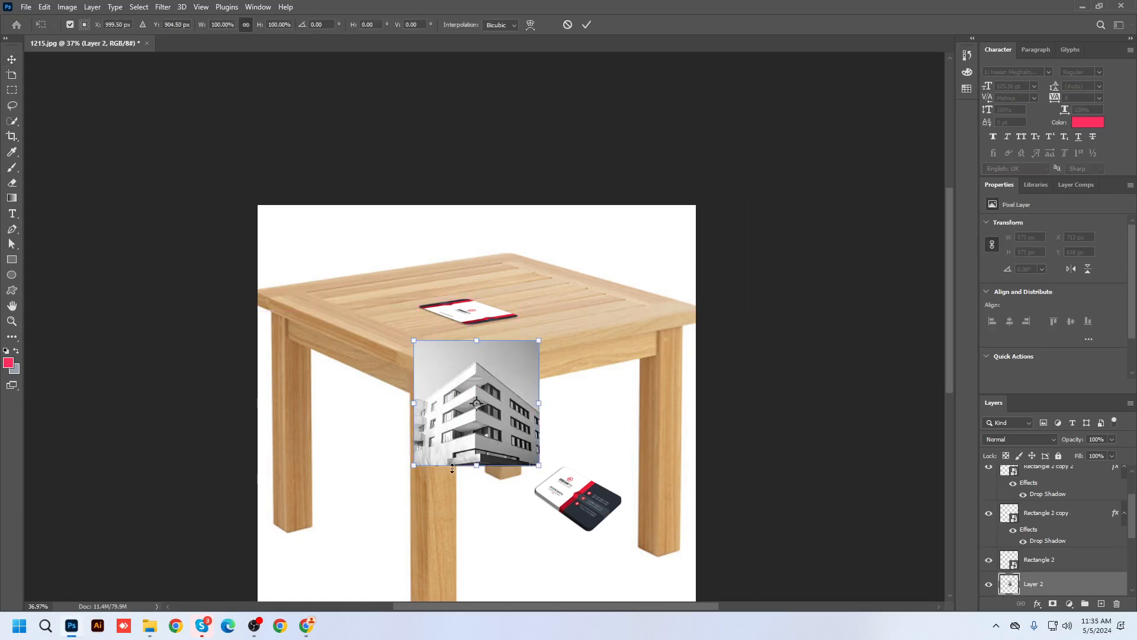
left_click_drag(476, 464, 463, 557)
left_click_drag(473, 253, 474, 118)
key("Return")
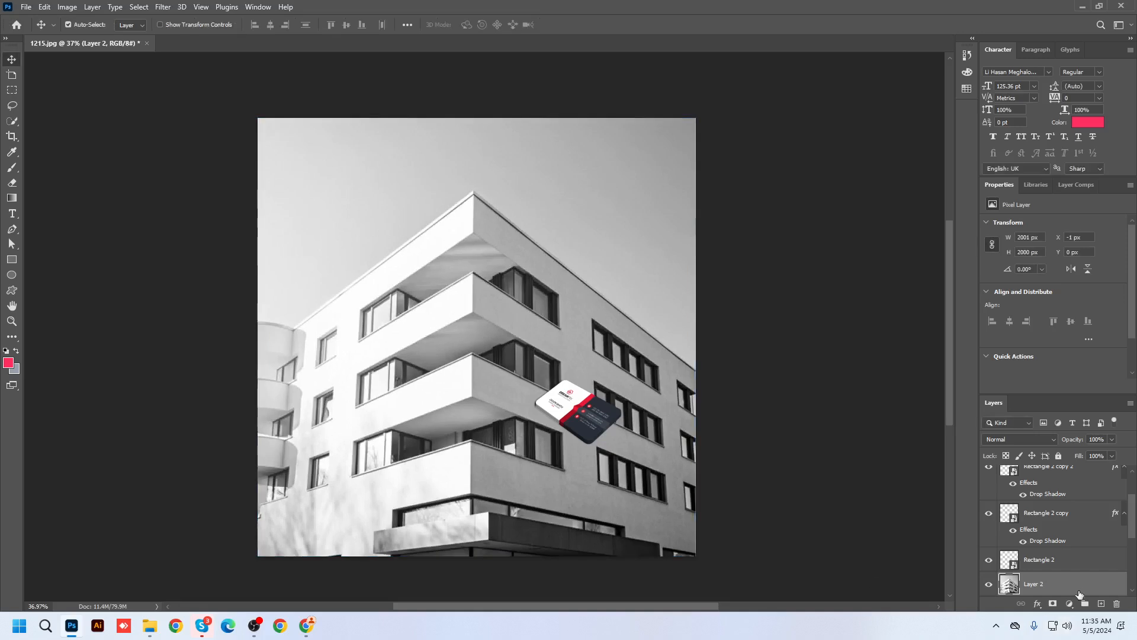
left_click_drag(1079, 594, 1062, 478)
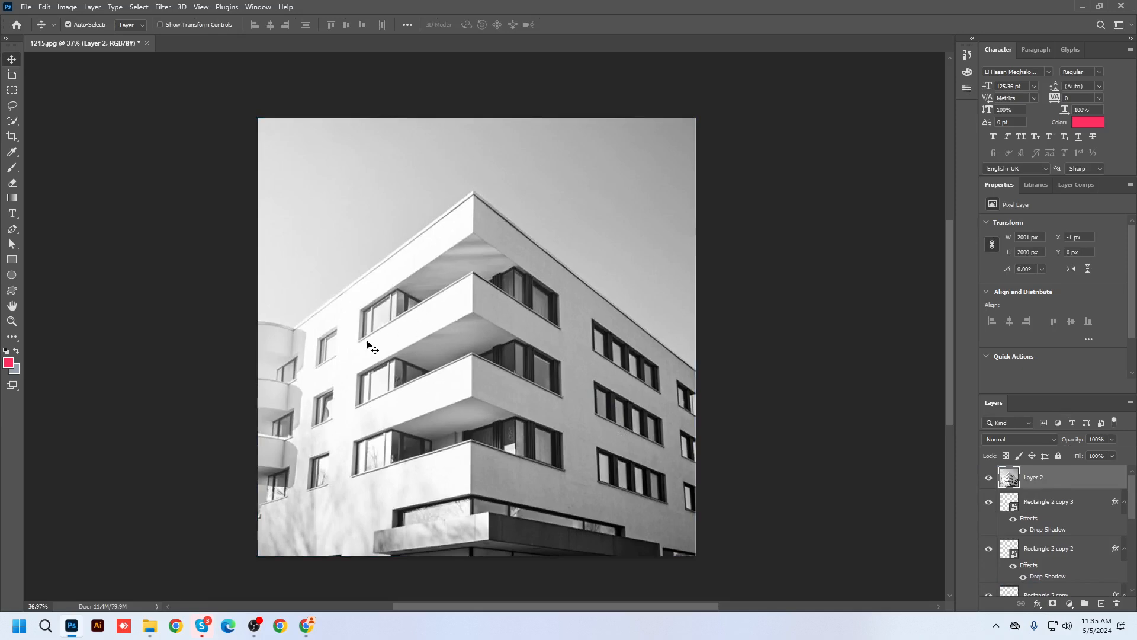
Draw a rectangle shape about 204 by 110 px over the white front of the building's upper balcony.
scroll(379, 329, "up", 2)
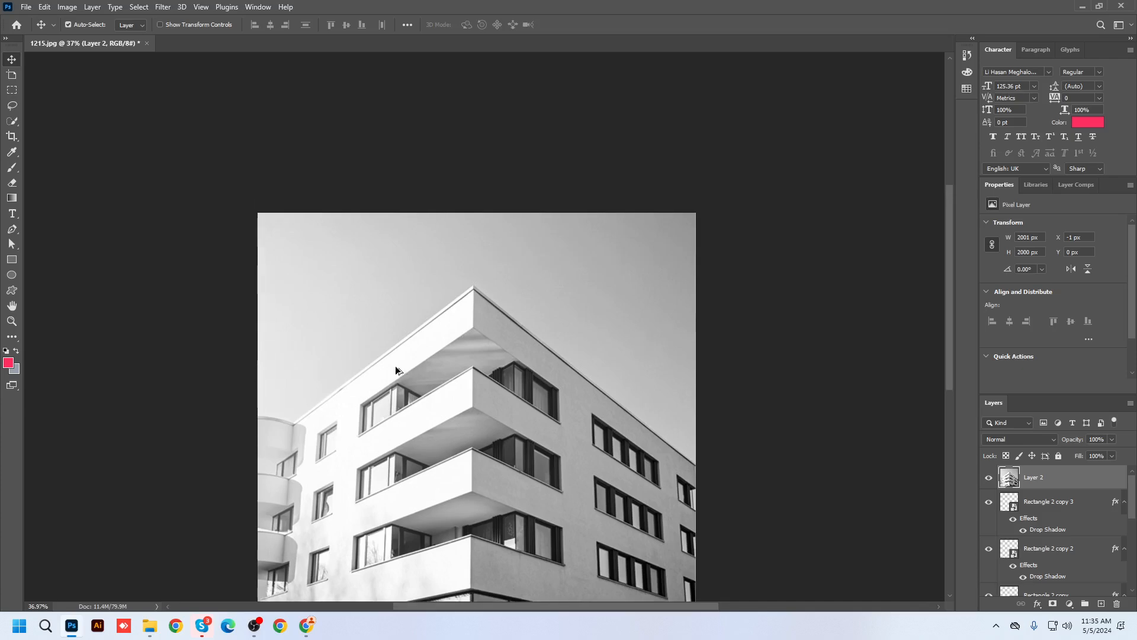
scroll(410, 392, "down", 1)
scroll(411, 392, "up", 6)
scroll(413, 398, "up", 3)
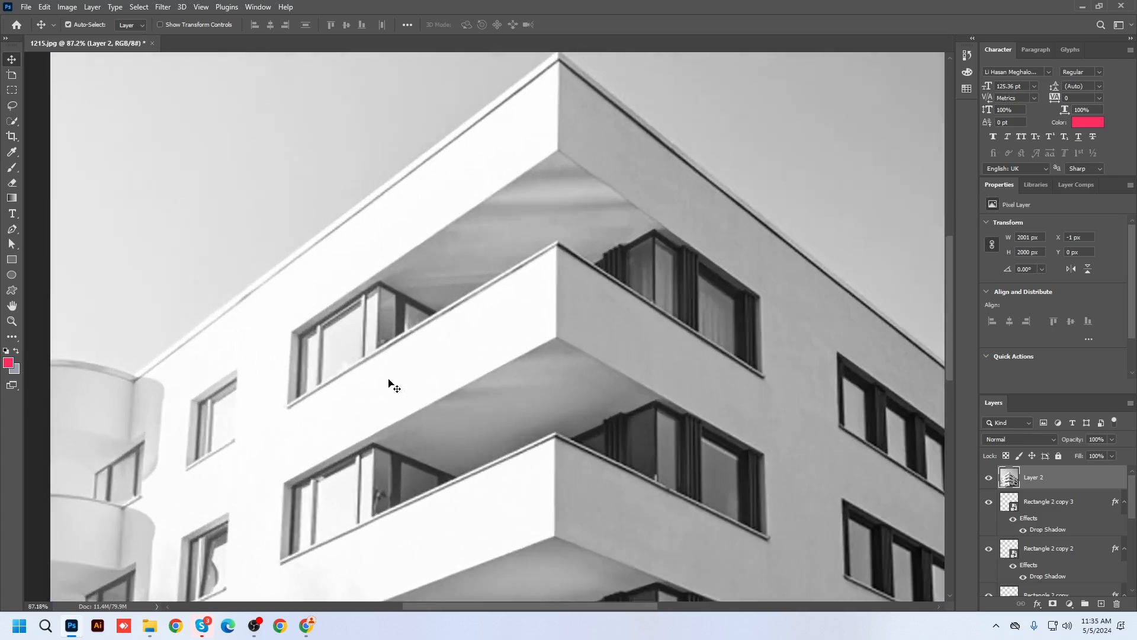
left_click(10, 261)
left_click_drag(351, 362, 455, 418)
left_click(12, 60)
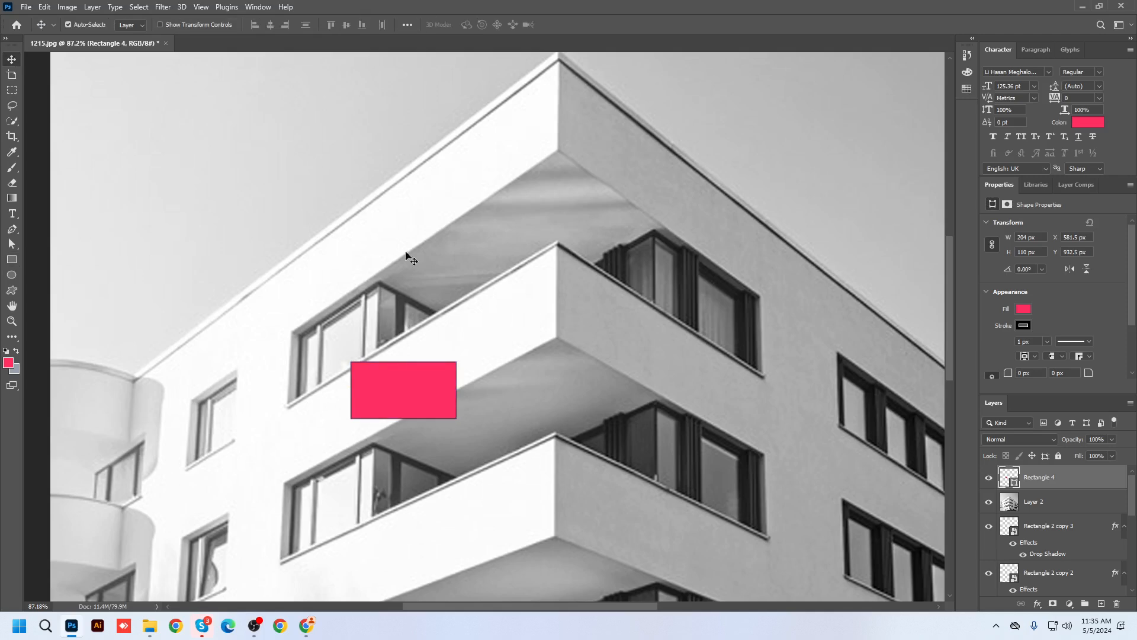
Give the Rectangle 4 shape a white fill and no stroke.
left_click(1023, 309)
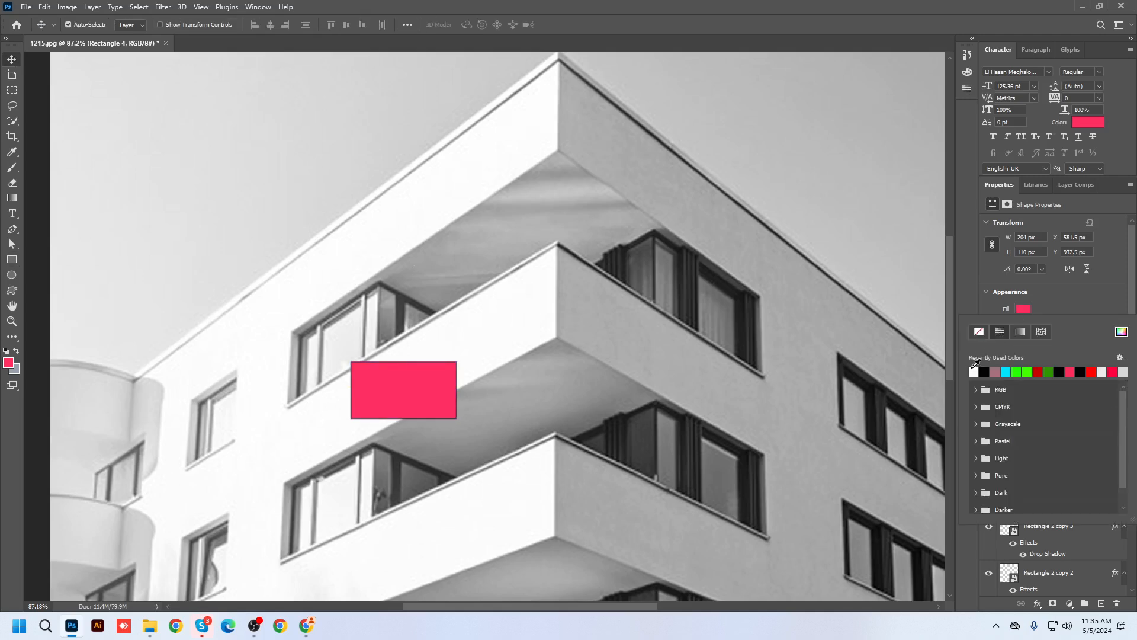
left_click(974, 371)
left_click(1027, 309)
left_click(1026, 326)
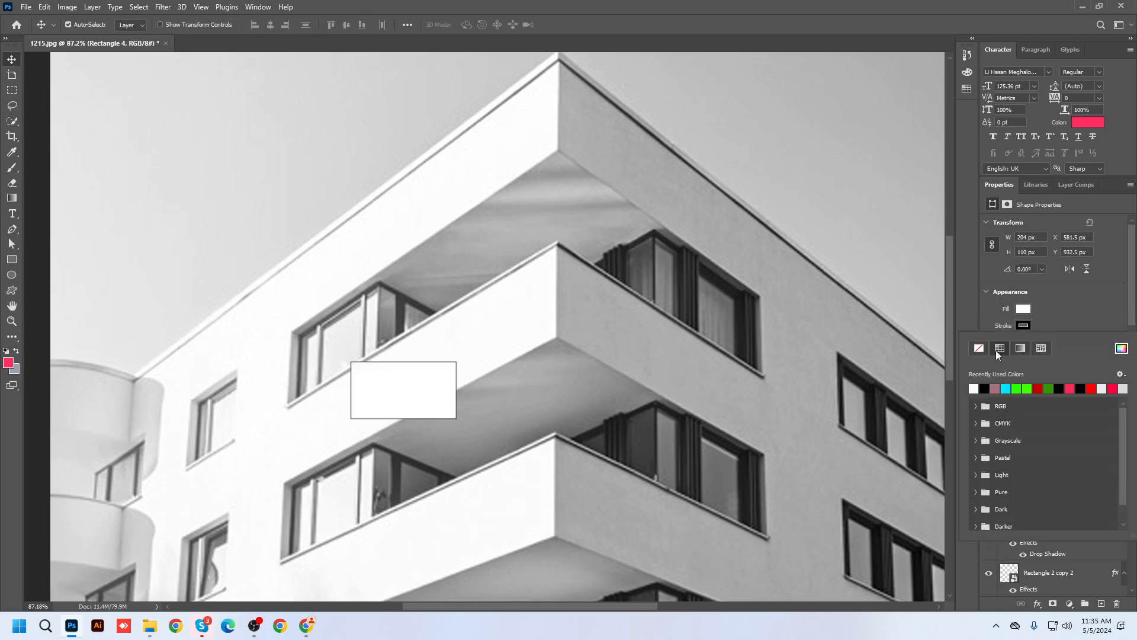
left_click(980, 348)
left_click(1062, 316)
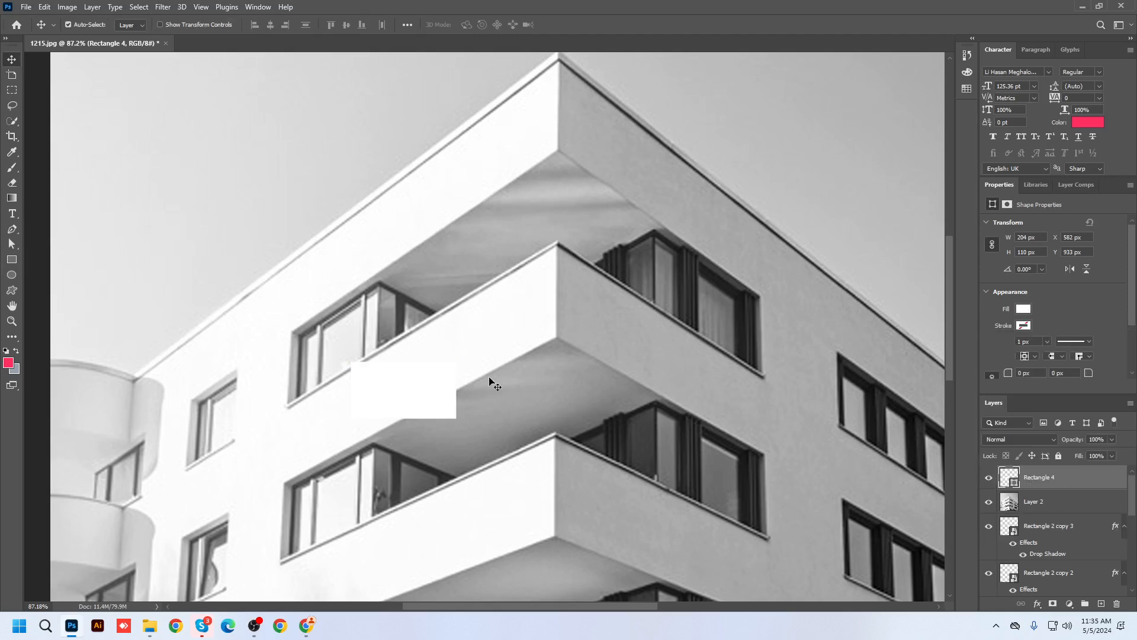
Distort Rectangle 4 corner by corner to follow the slanted perspective of the upper balcony's white face beside the building corner.
key("ctrl+t")
right_click(408, 388)
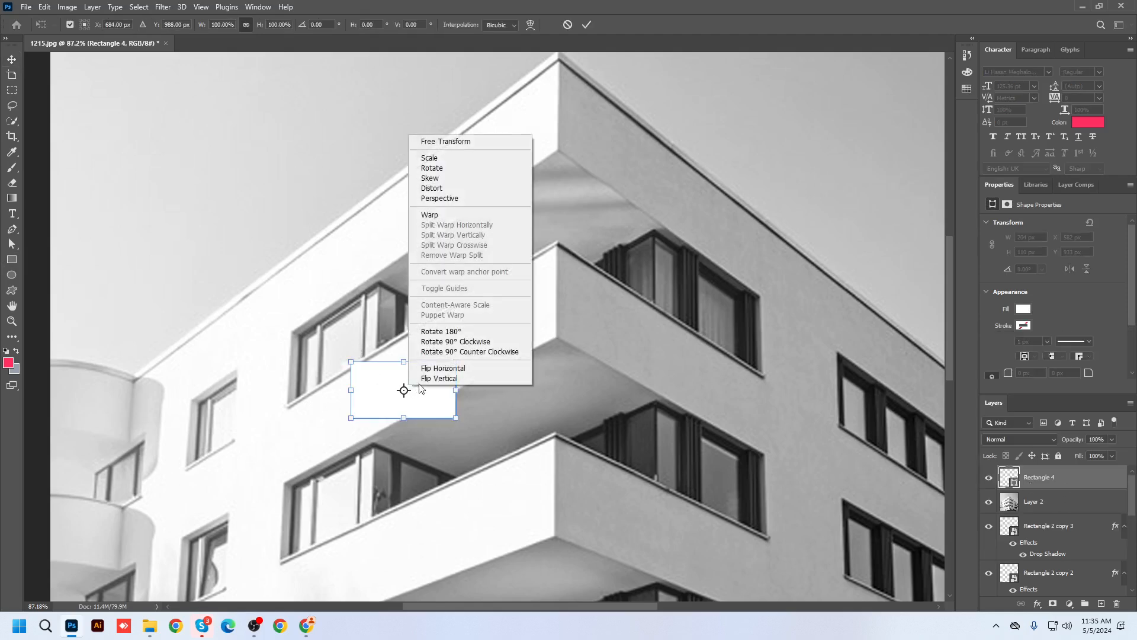
left_click(437, 190)
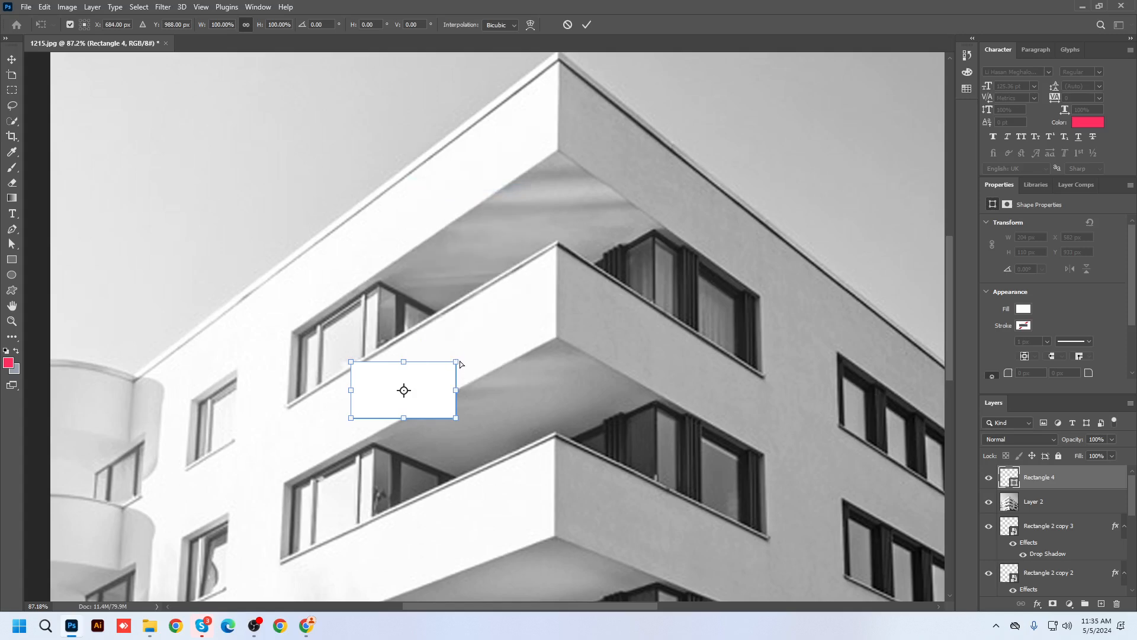
left_click_drag(456, 362, 486, 303)
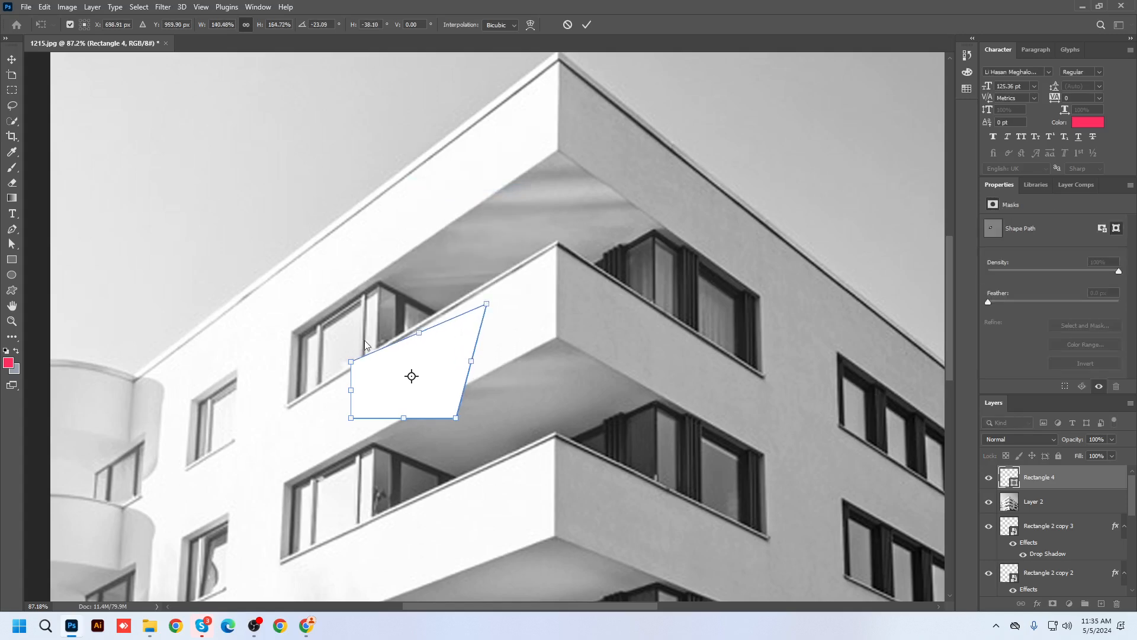
left_click_drag(352, 366, 353, 376)
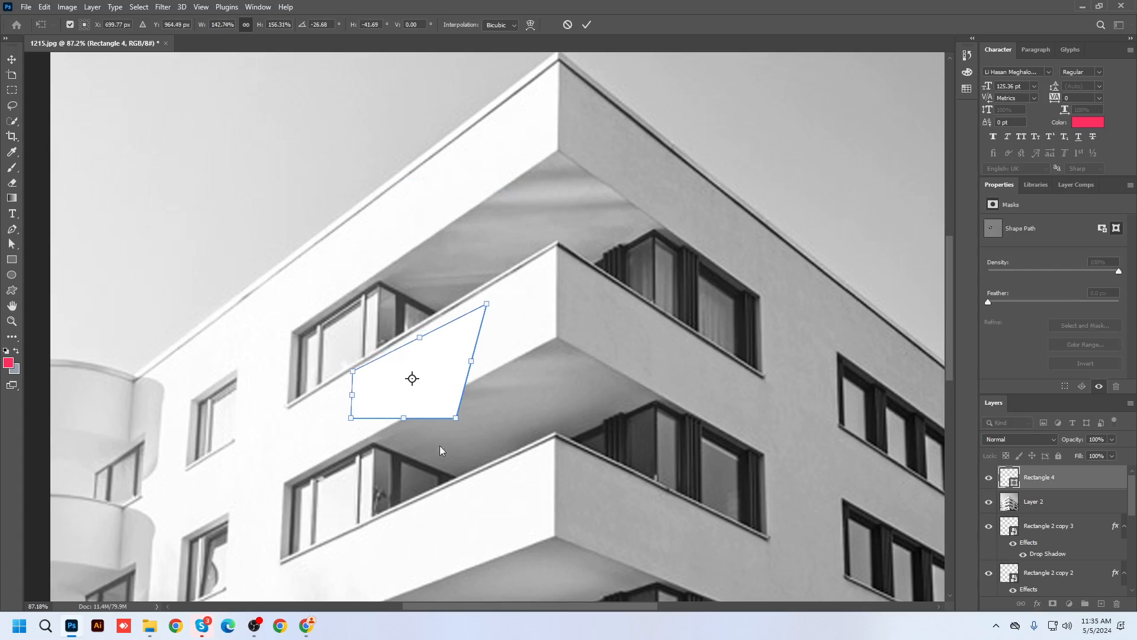
left_click_drag(456, 418, 549, 325)
left_click_drag(413, 375, 416, 394)
left_click_drag(417, 329, 418, 338)
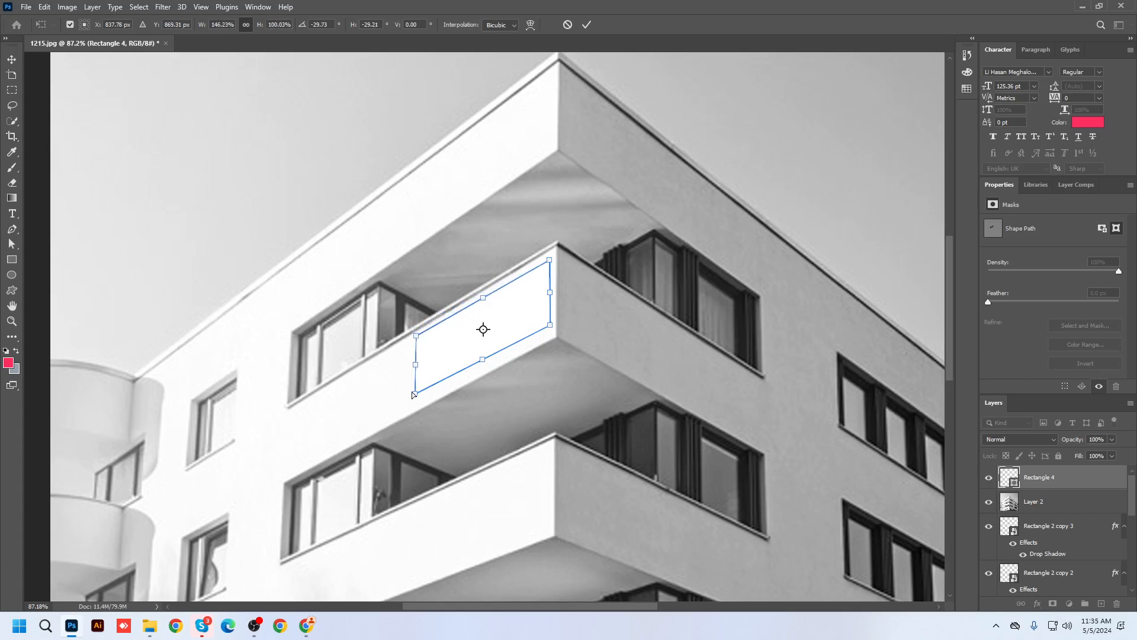
left_click_drag(414, 394, 428, 365)
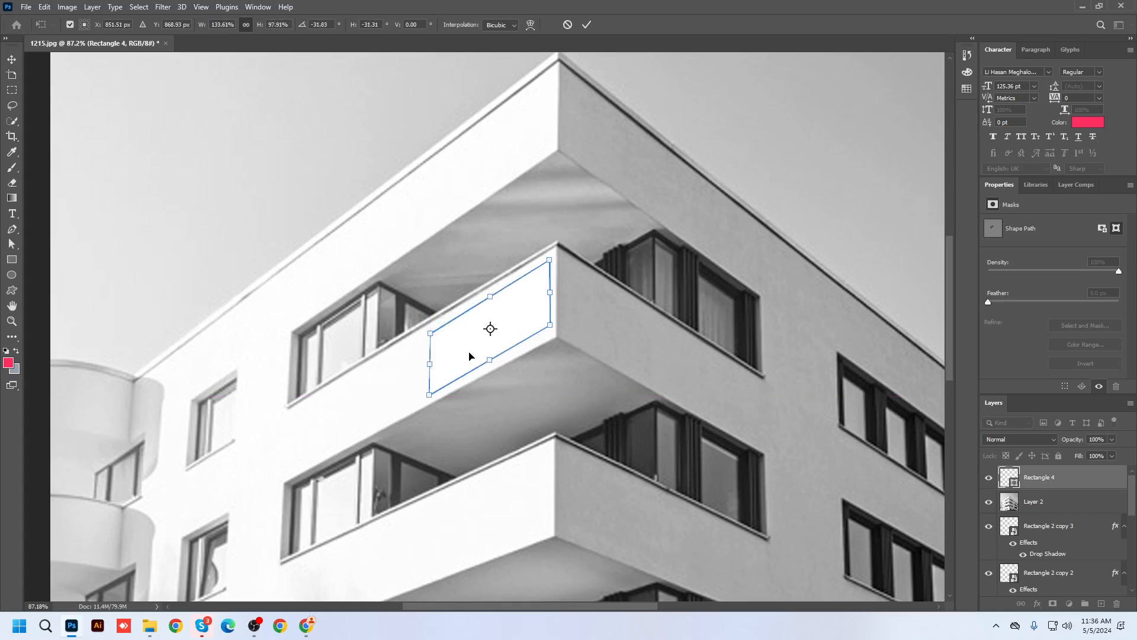
Refine the distorted rectangle's side edges and right-hand corners to align with the balcony face, and apply the transform.
scroll(458, 345, "up", 3)
scroll(453, 343, "up", 2)
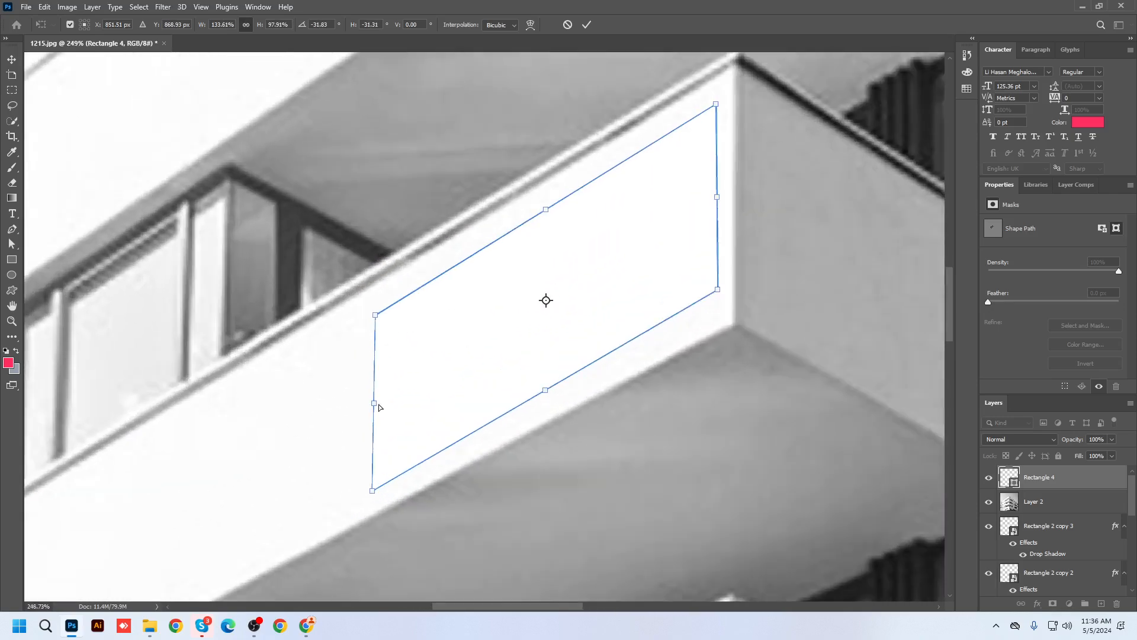
left_click_drag(374, 408, 411, 393)
left_click_drag(714, 199, 709, 197)
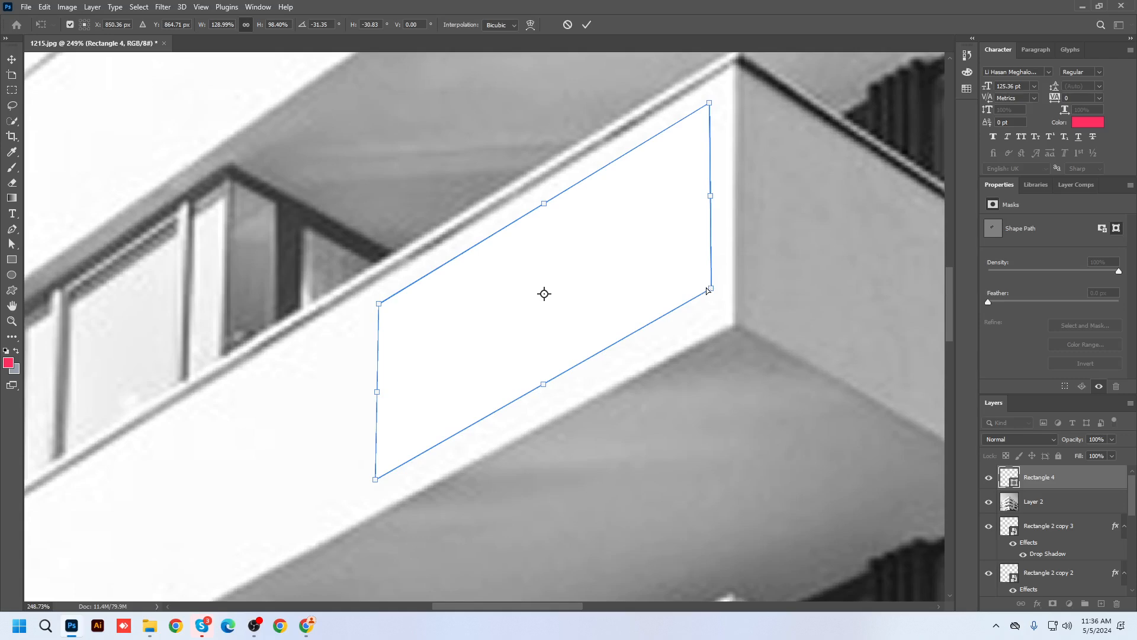
left_click_drag(707, 290, 711, 300)
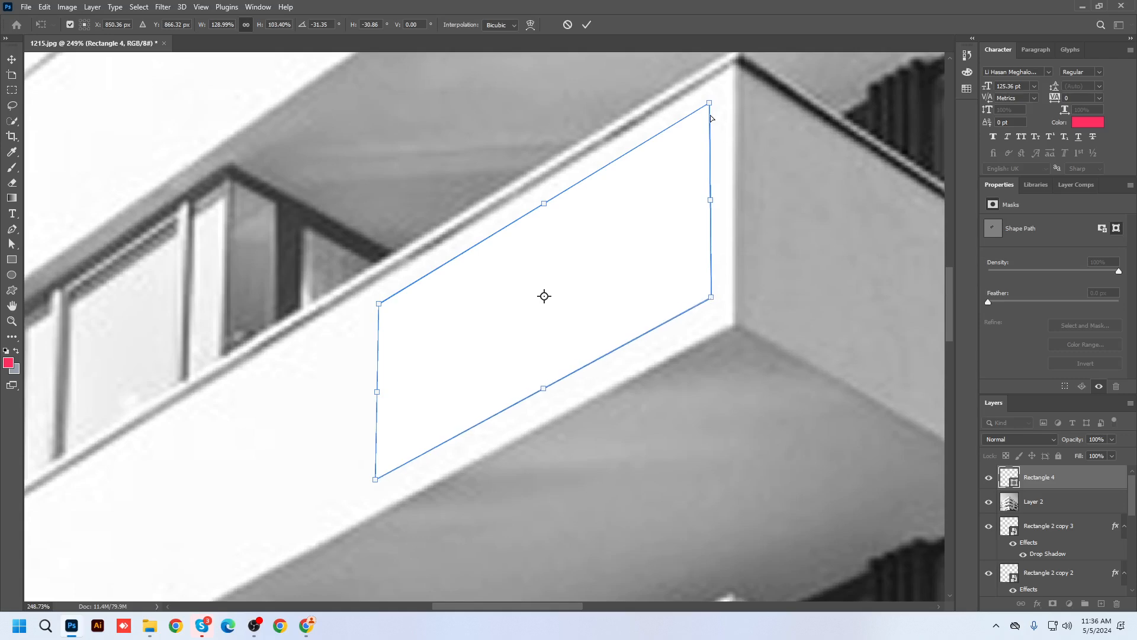
left_click_drag(709, 105, 708, 108)
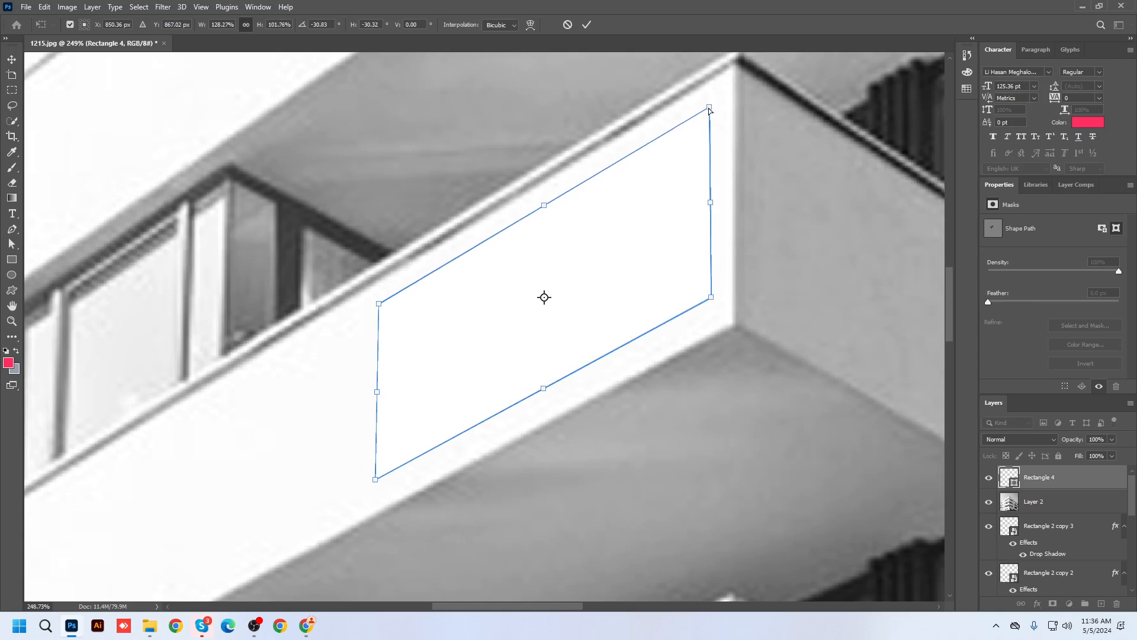
key("Return")
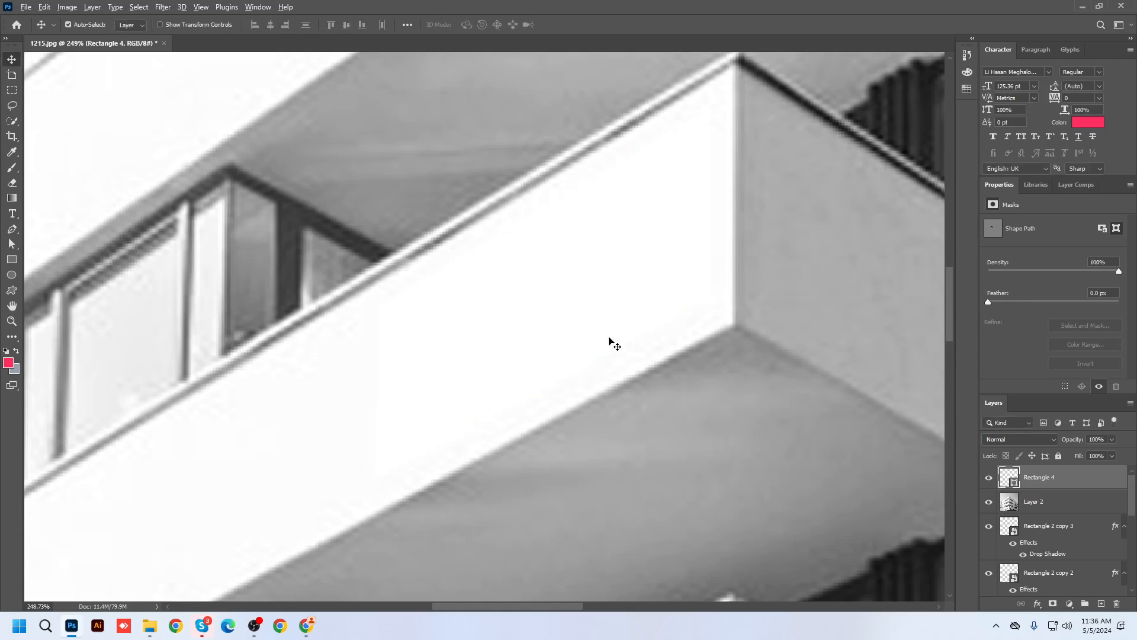
Convert the Rectangle 4 layer to a smart object.
scroll(609, 340, "down", 2)
scroll(611, 343, "down", 3)
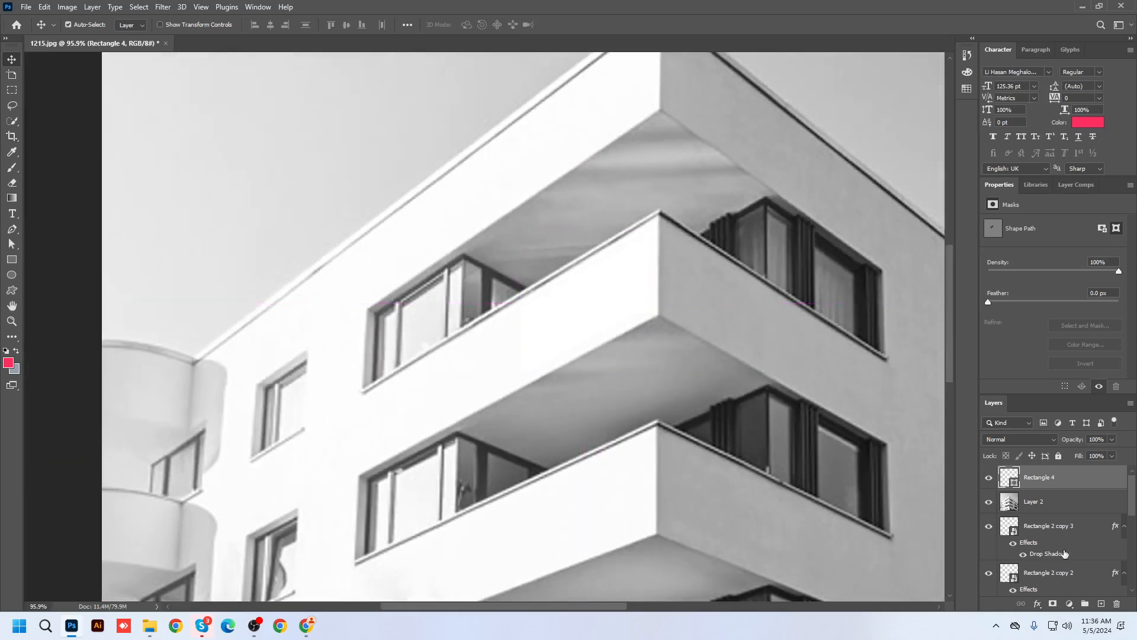
right_click(1031, 484)
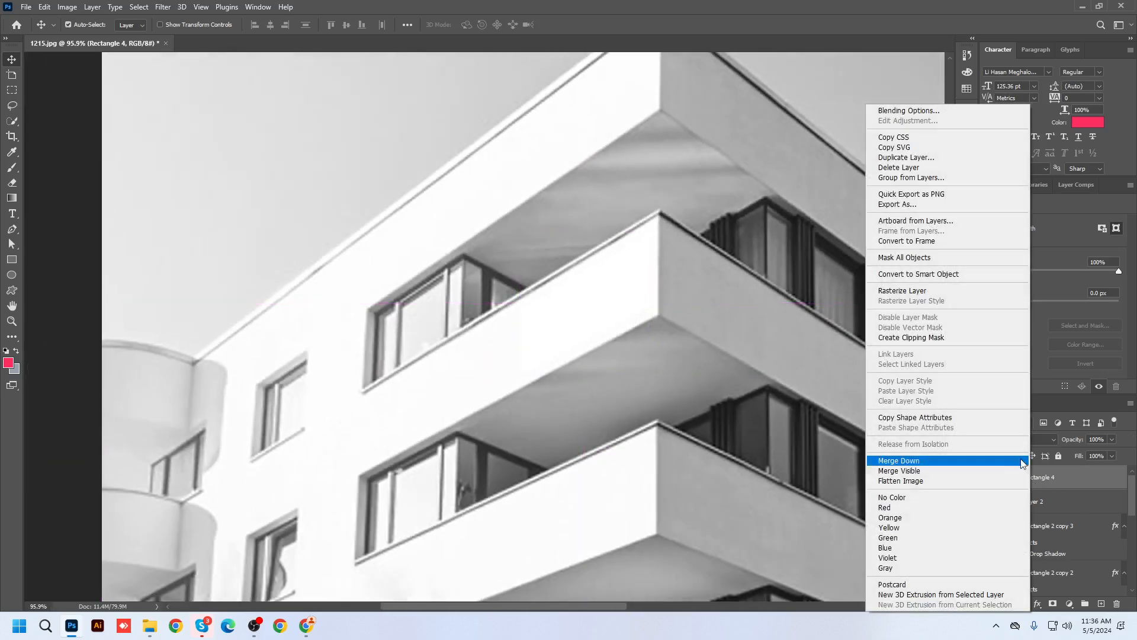
left_click(921, 273)
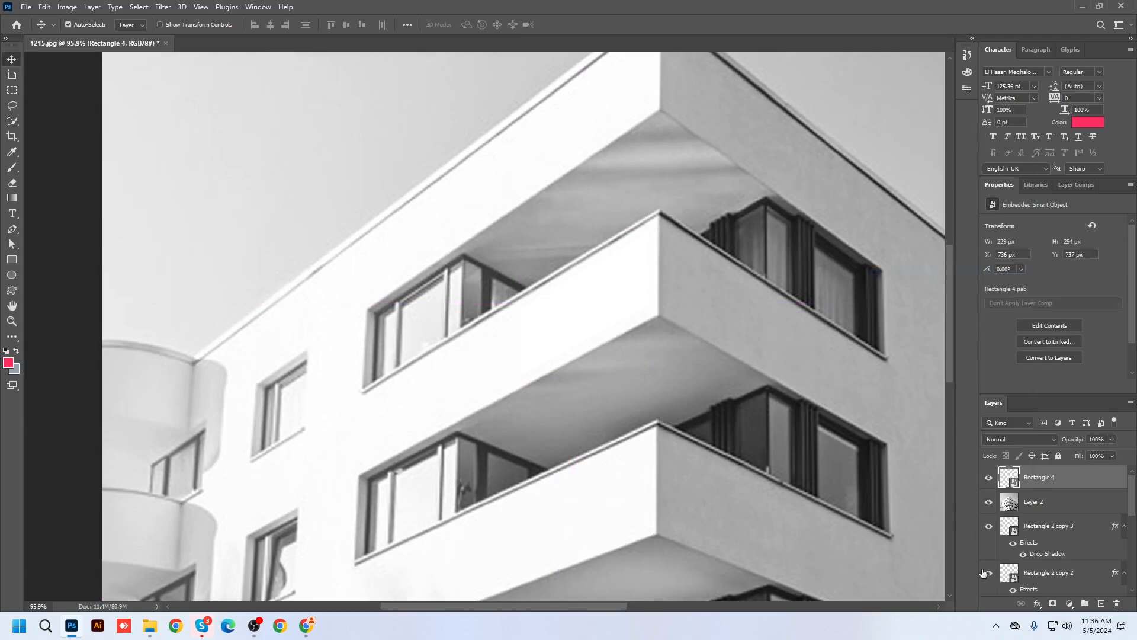
Open the contents of the Rectangle 4 smart object to check its shape, and close them again.
double_click(1006, 475)
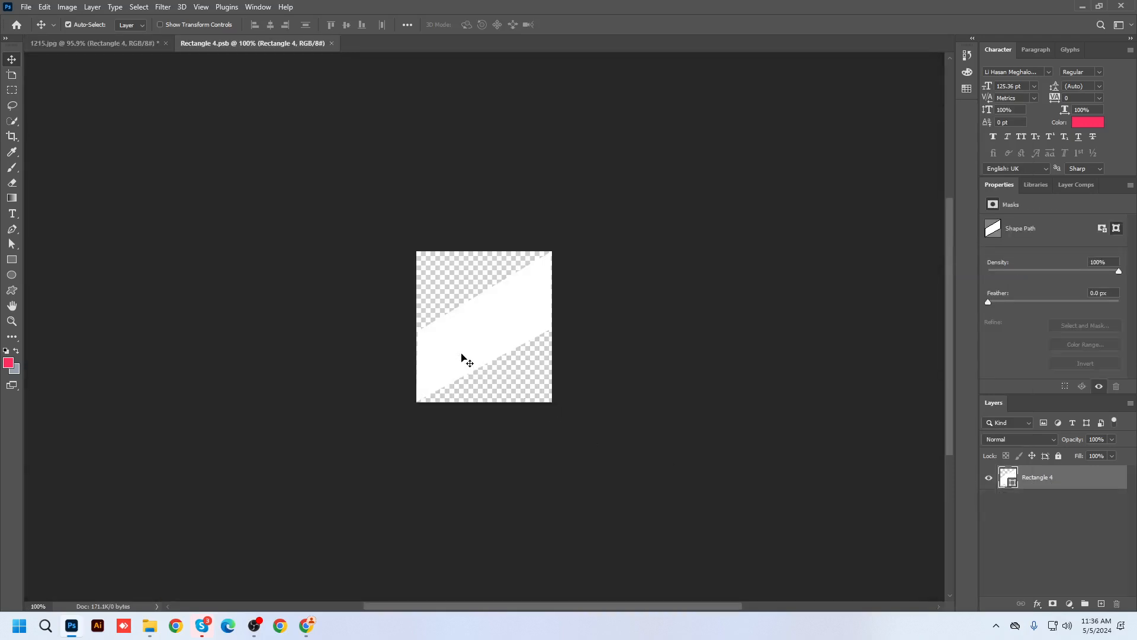
scroll(465, 346, "up", 1)
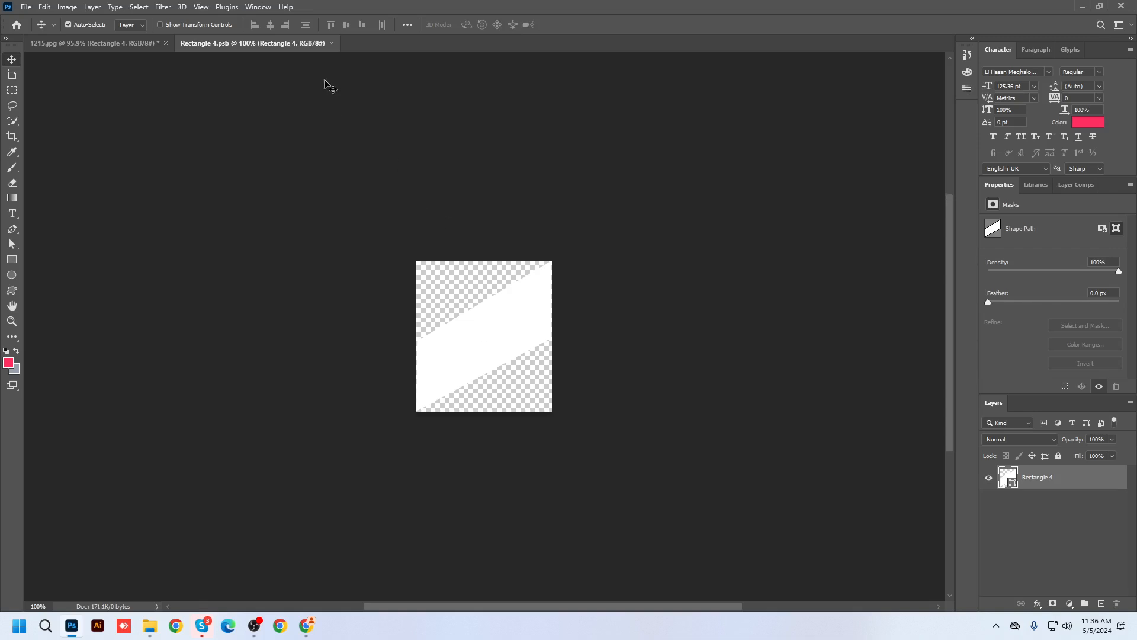
left_click(332, 43)
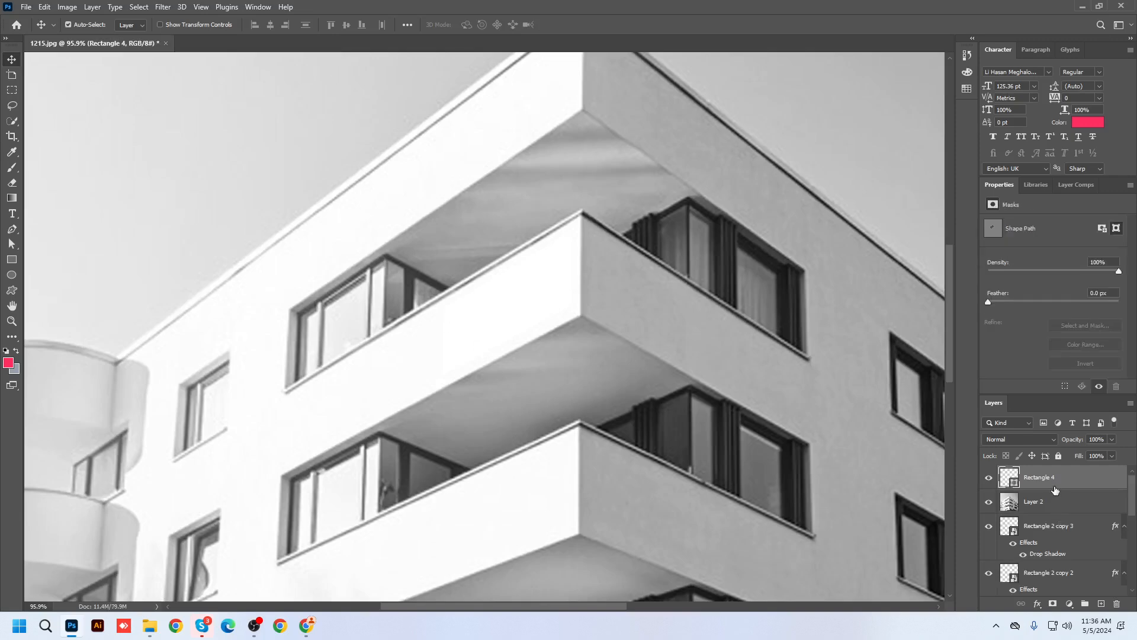
Undo Rectangle 4's test move and earlier distortion, and convert the plain, undistorted rectangle to a smart object.
left_click_drag(510, 309, 528, 391)
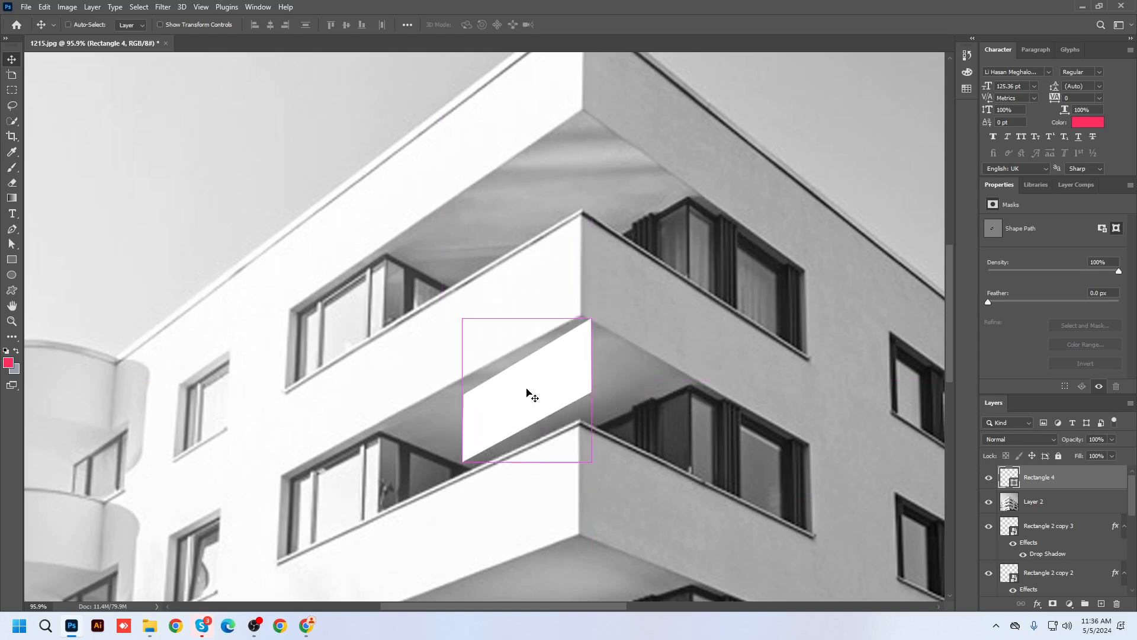
key("ctrl+z")
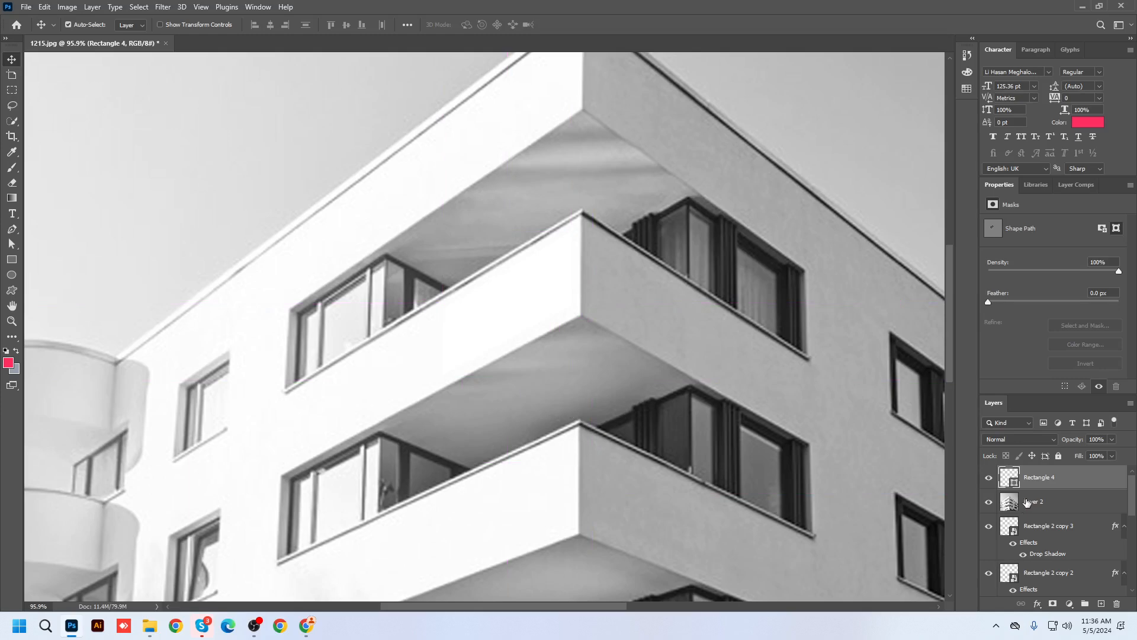
left_click_drag(409, 379, 474, 315)
right_click(1036, 474)
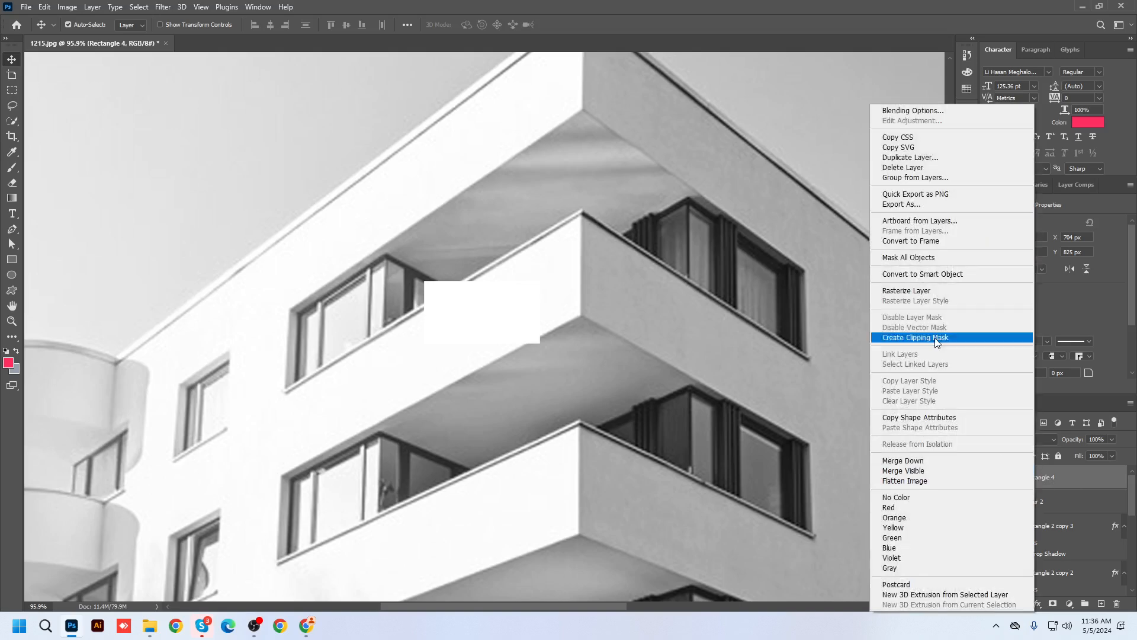
left_click(932, 274)
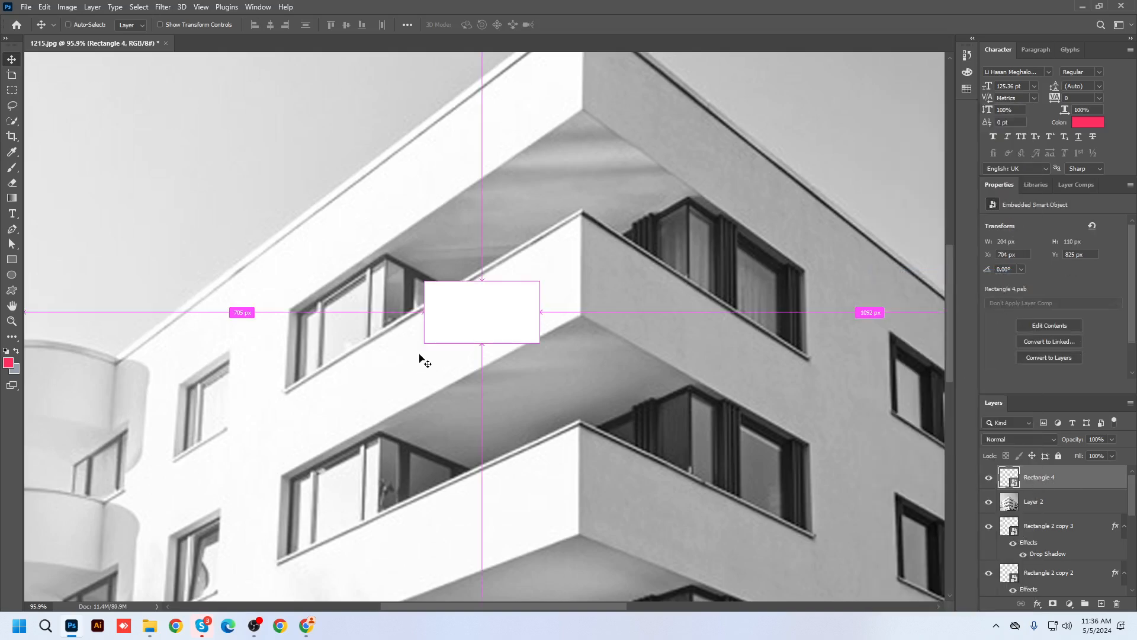
Distort the Rectangle 4 smart object by its side edges to follow the balcony's slant, and position it beside the building corner.
key("ctrl+t")
right_click(524, 307)
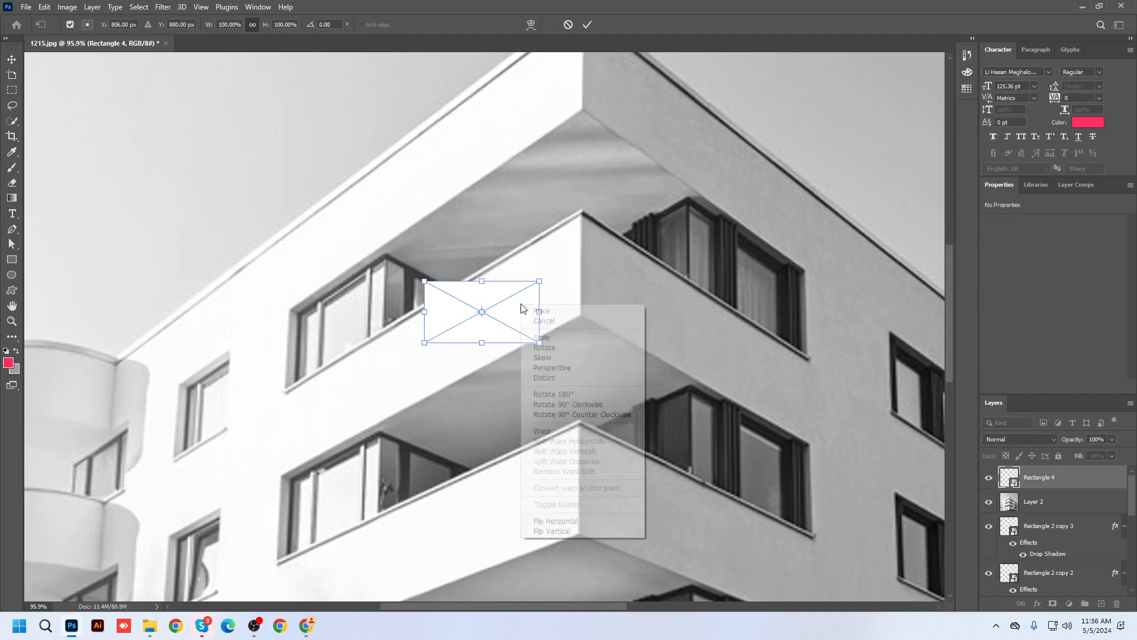
left_click(543, 379)
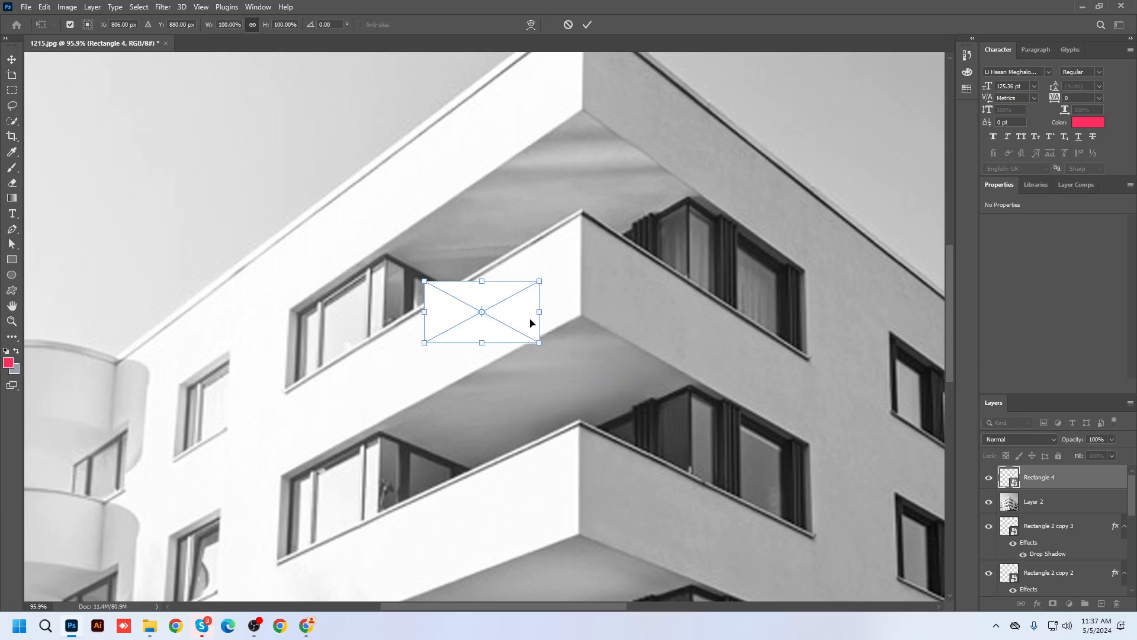
left_click_drag(538, 311, 574, 255)
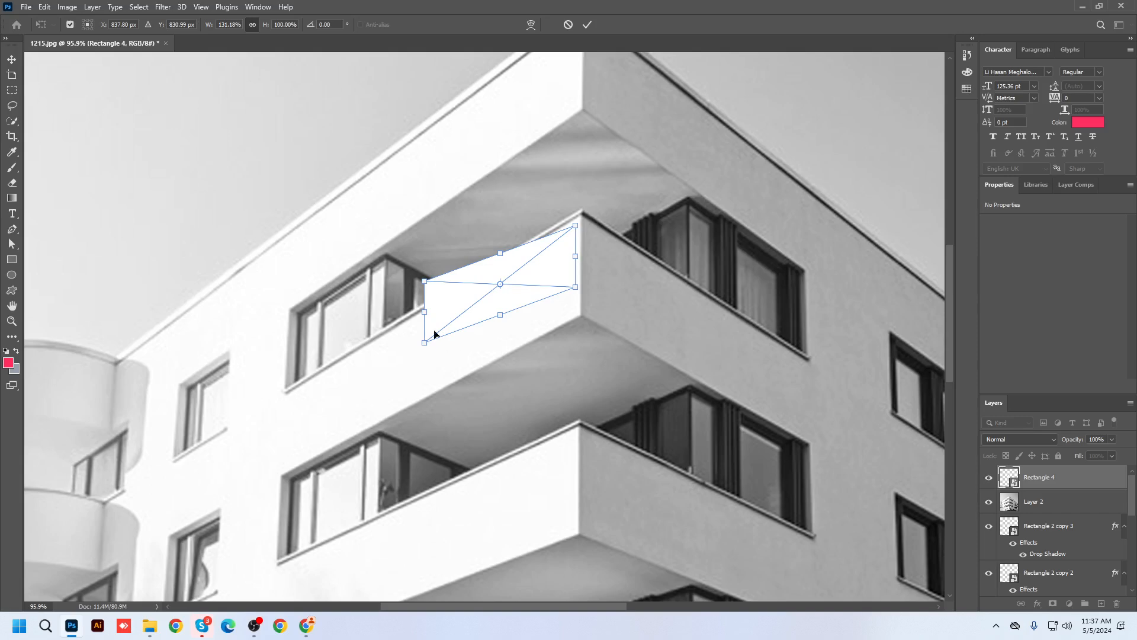
left_click_drag(424, 311, 456, 328)
left_click_drag(546, 282, 545, 291)
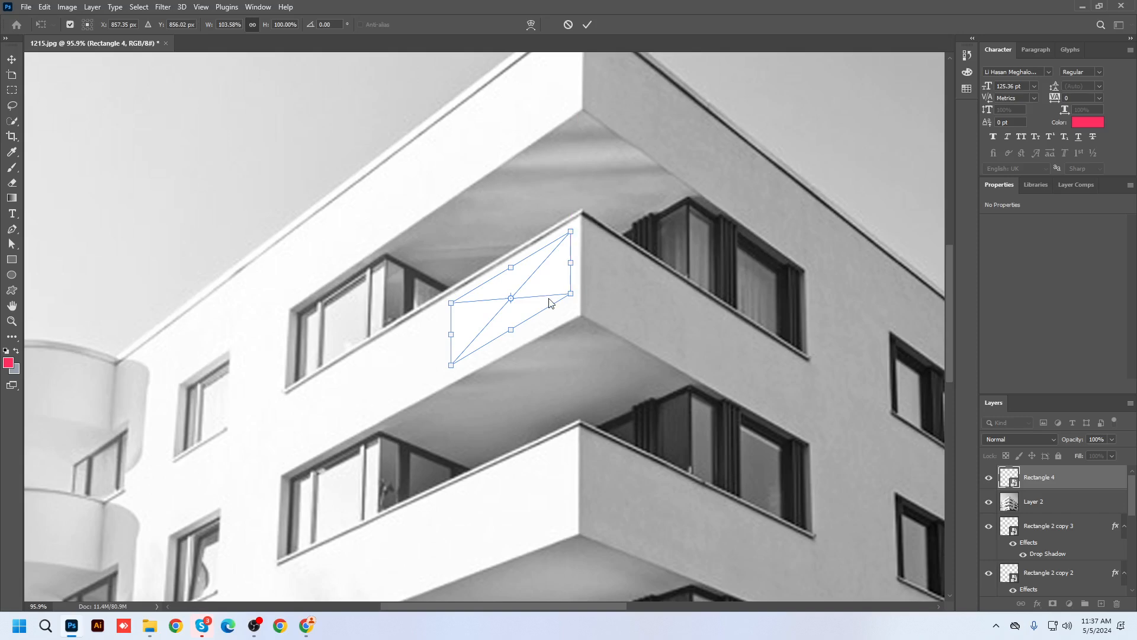
Adjust Rectangle 4's two lower corners to the balcony's perspective, apply the transform, and open the smart object's contents.
scroll(560, 288, "up", 5)
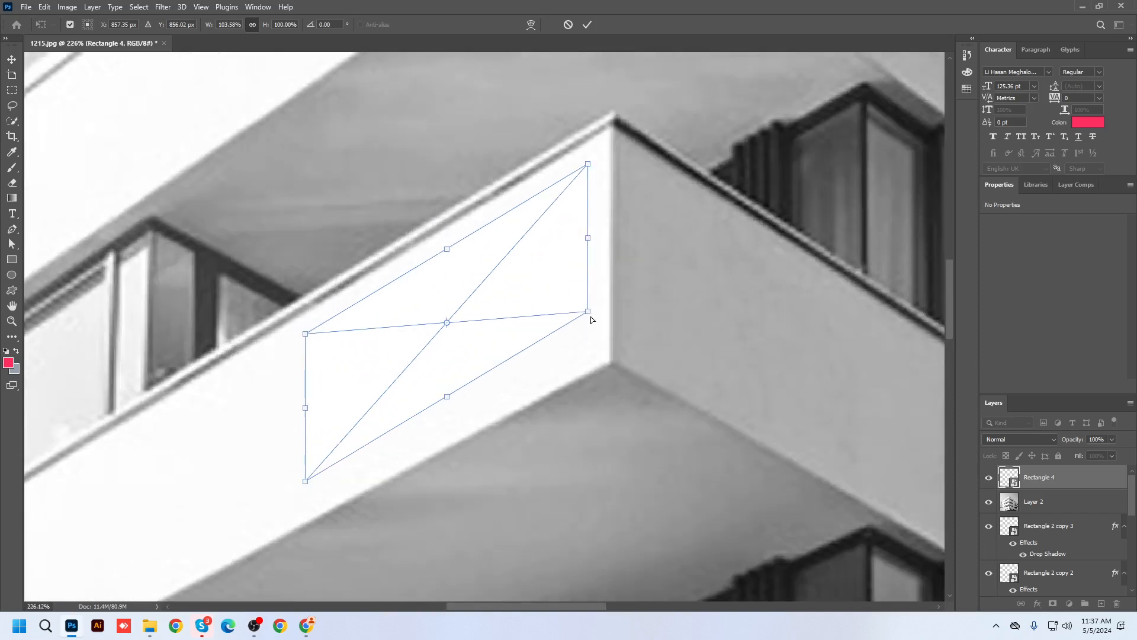
left_click_drag(587, 315, 588, 334)
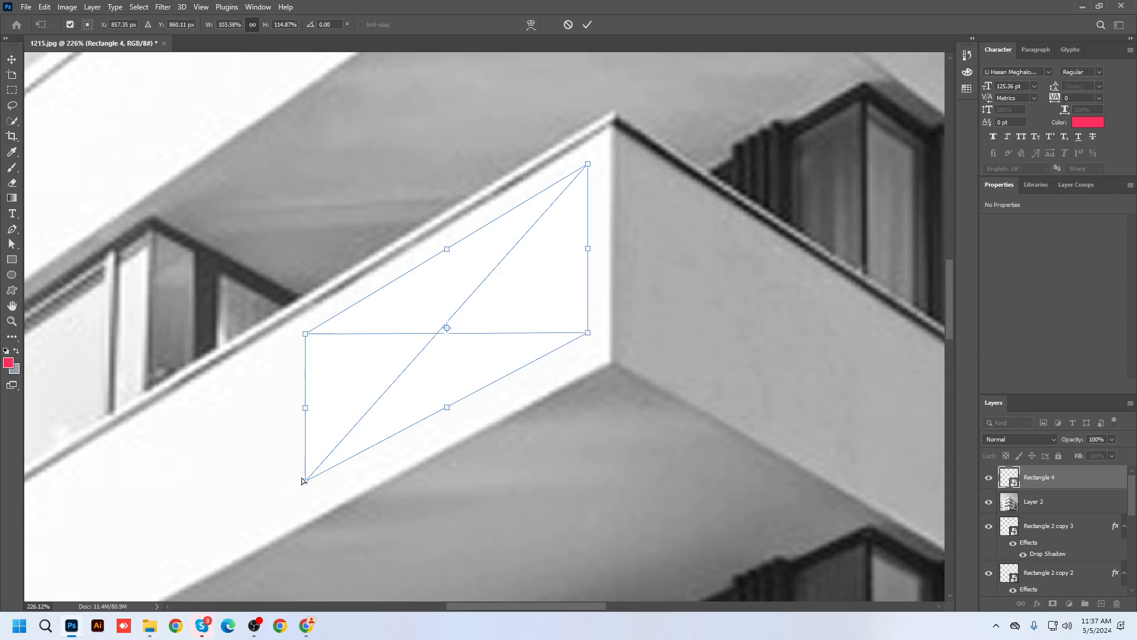
mouse_move(308, 484)
left_mouse_down()
mouse_move(299, 494)
mouse_move(299, 483)
left_mouse_up()
key("Return")
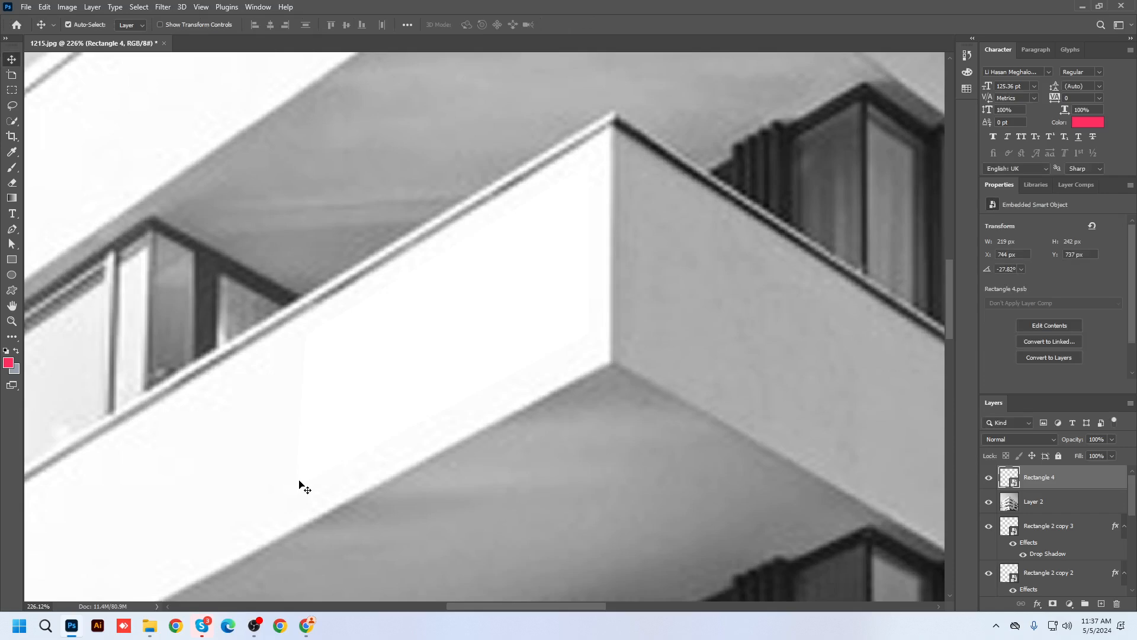
double_click(1019, 479)
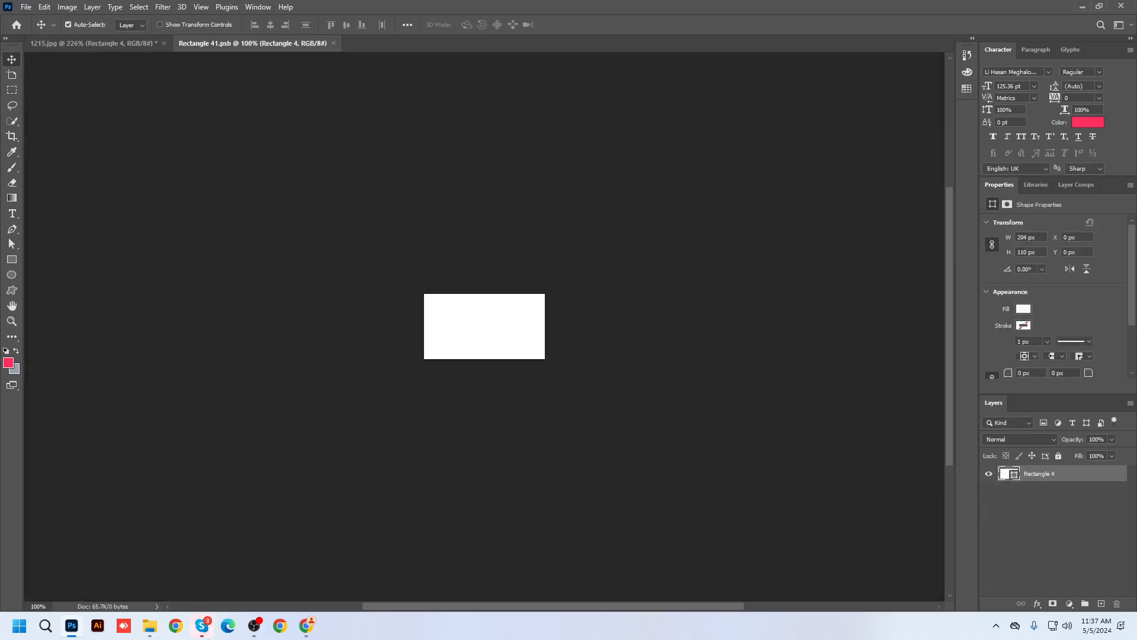
Place jpeg-optimizer_14-1.jpg from the Downloads folder into the smart object's contents, and delete the placed image layer.
left_click(150, 626)
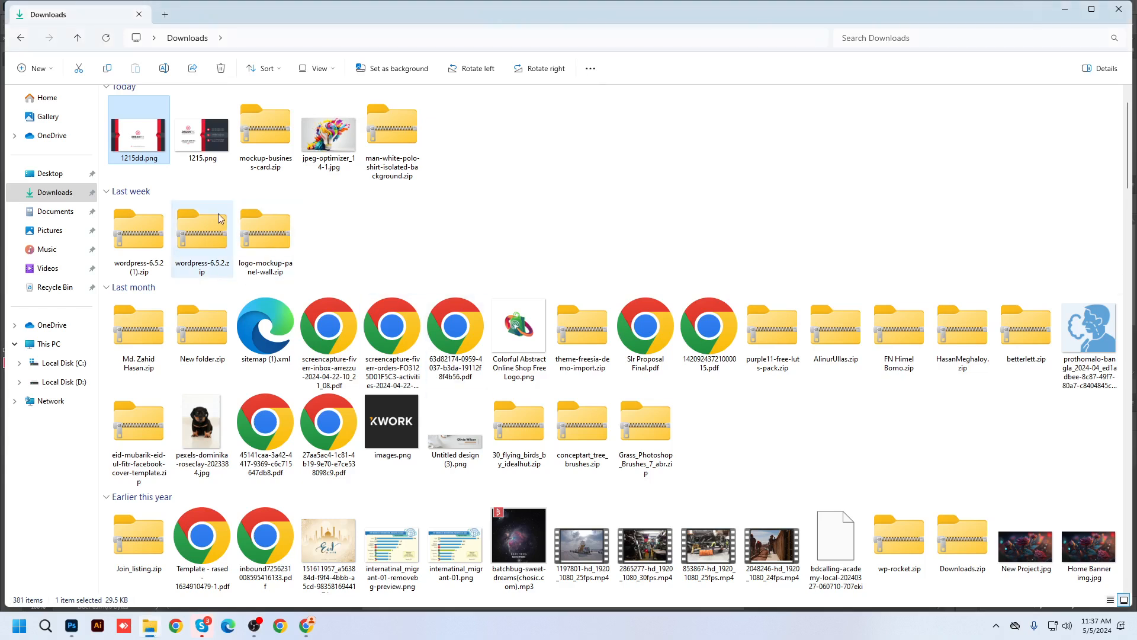
left_click_drag(144, 143, 173, 166)
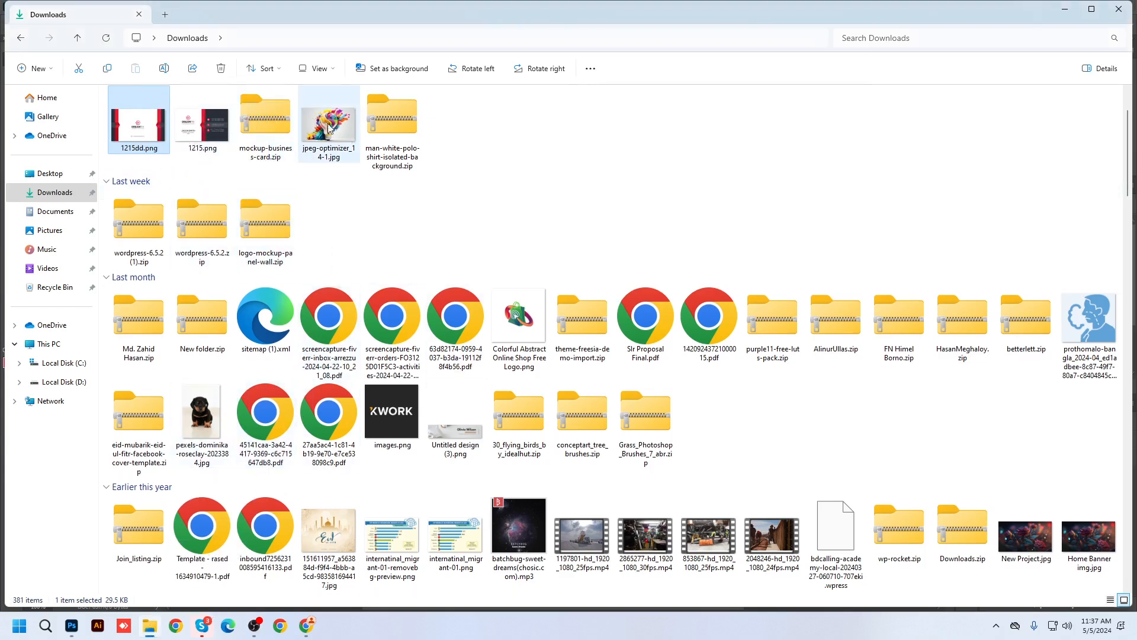
left_click_drag(138, 126, 498, 335)
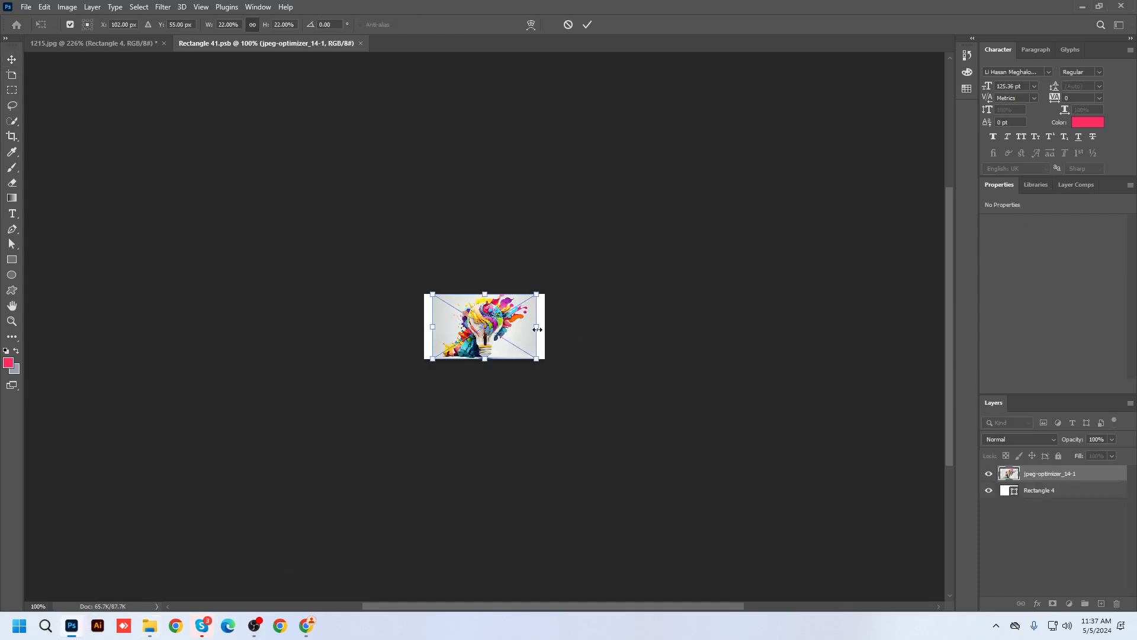
key("Return")
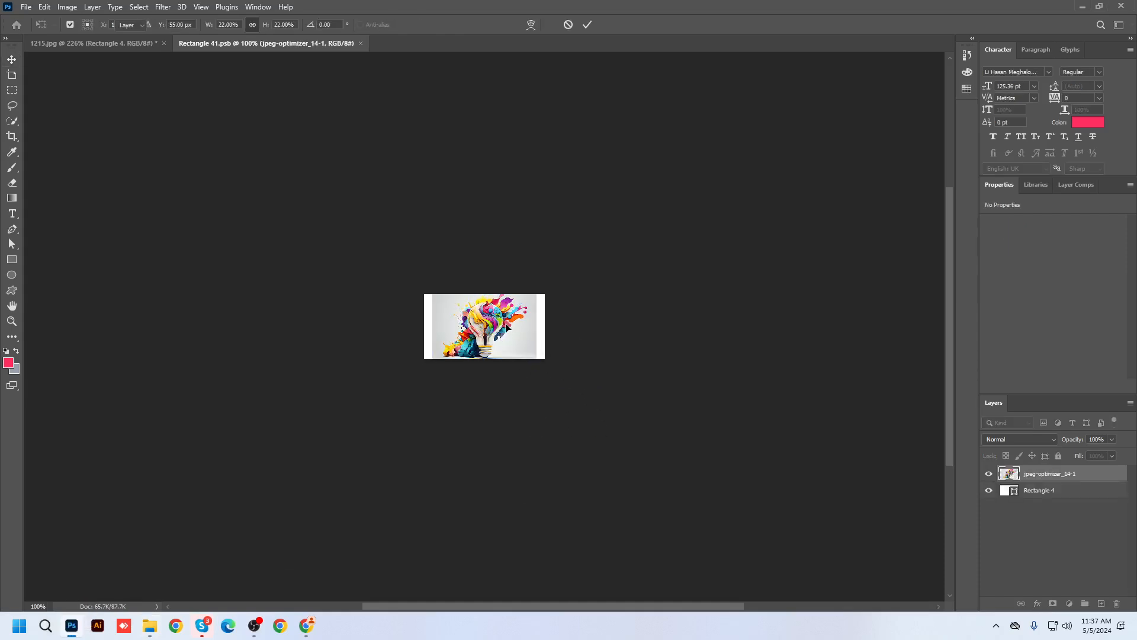
key("Delete")
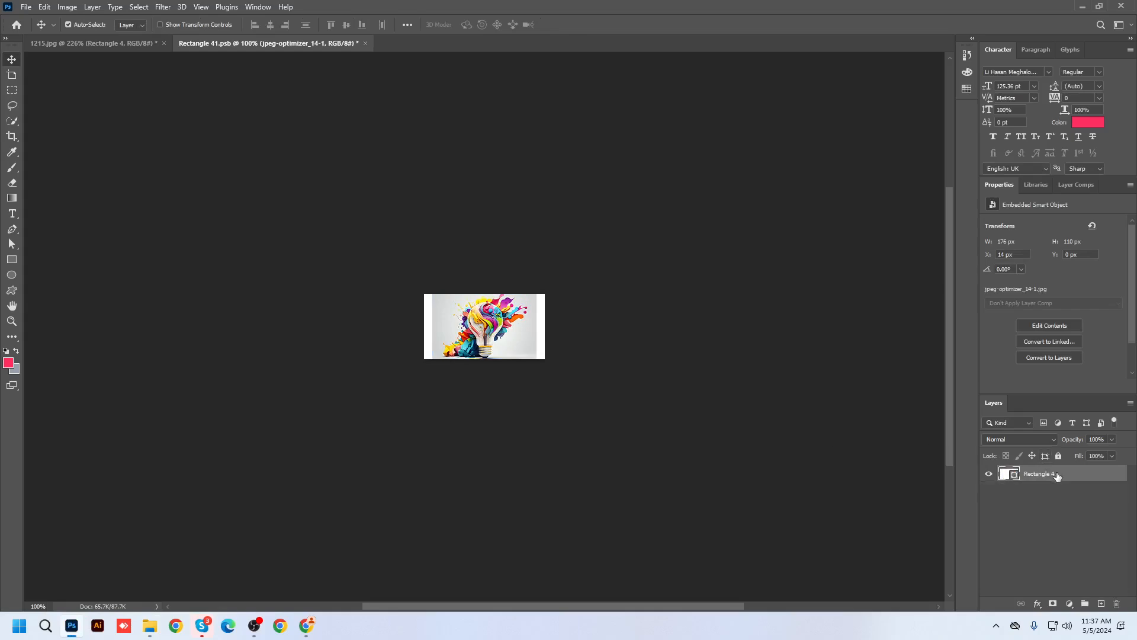
Switch to Chrome and search Google Images for "logo".
left_click(306, 625)
left_click(153, 64)
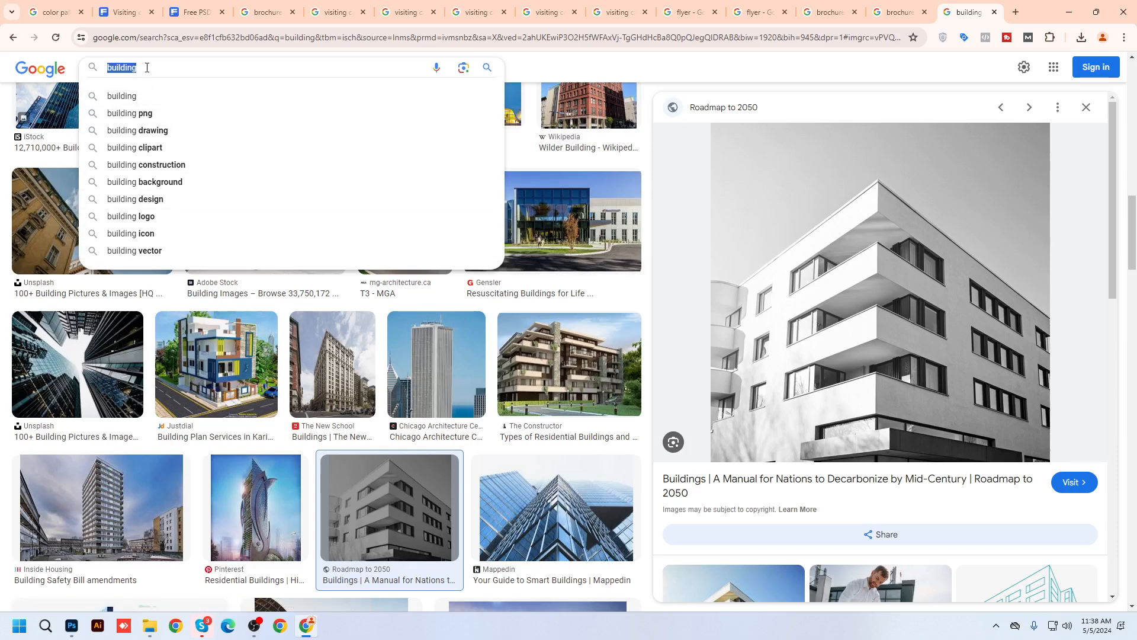
left_click(864, 37)
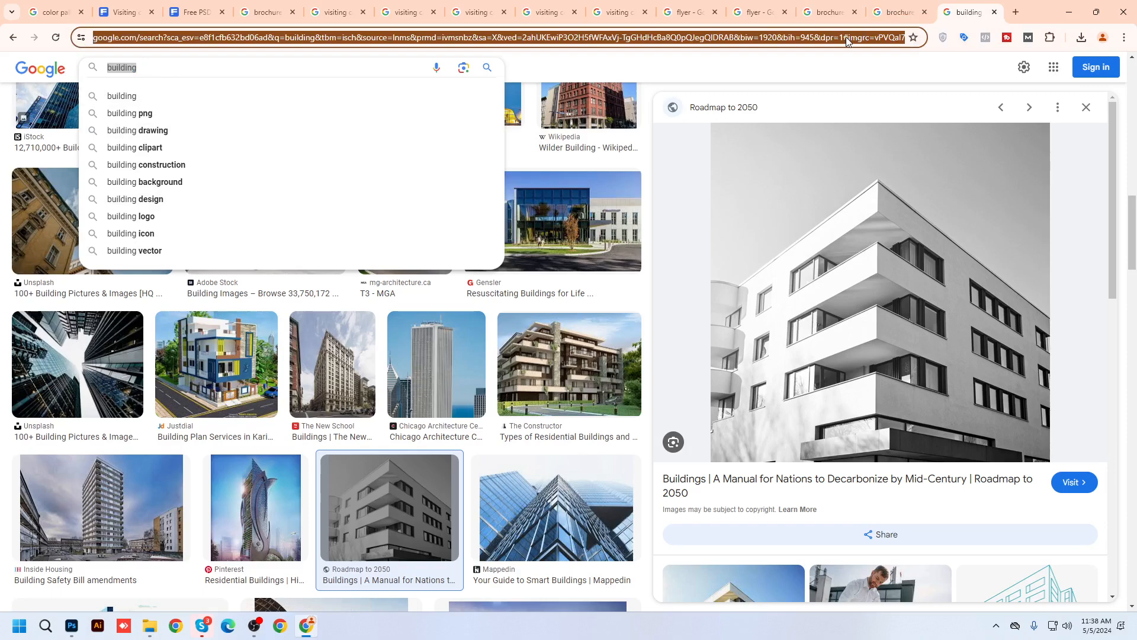
type("logo")
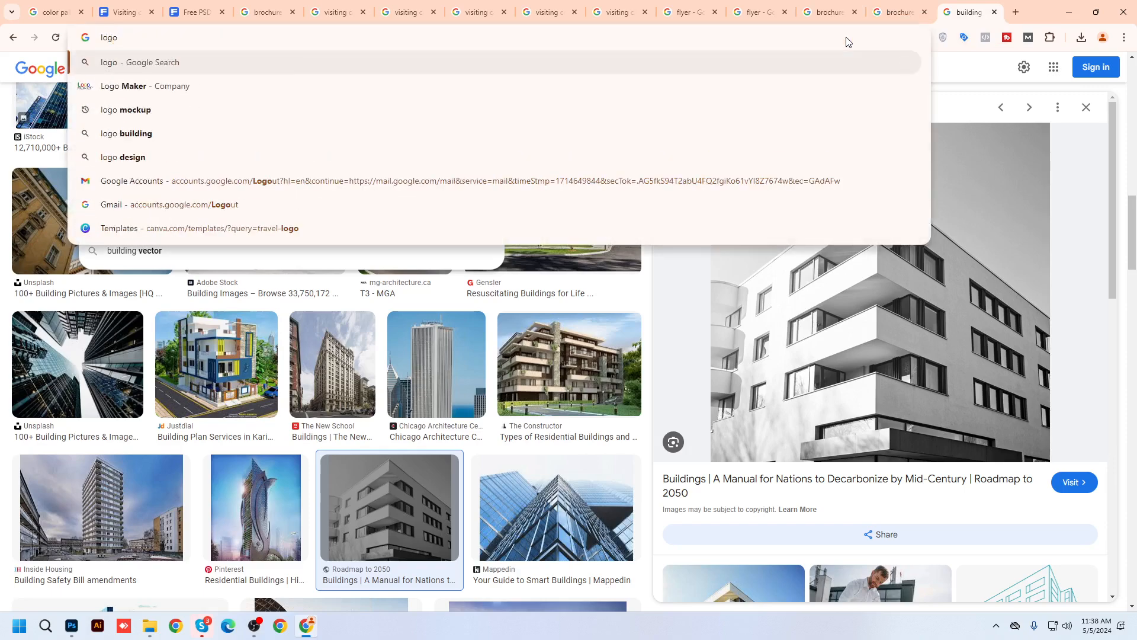
key("Return")
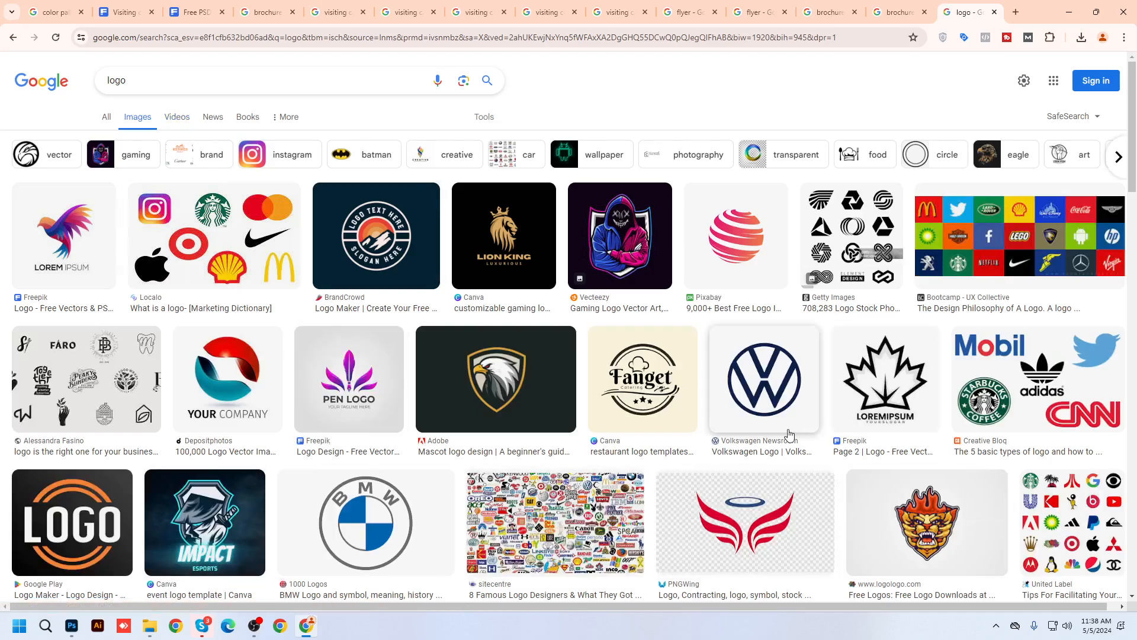
Browse the logo results and copy the pink-orange striped globe image from Pixabay.
scroll(537, 521, "down", 1)
scroll(537, 521, "down", 6)
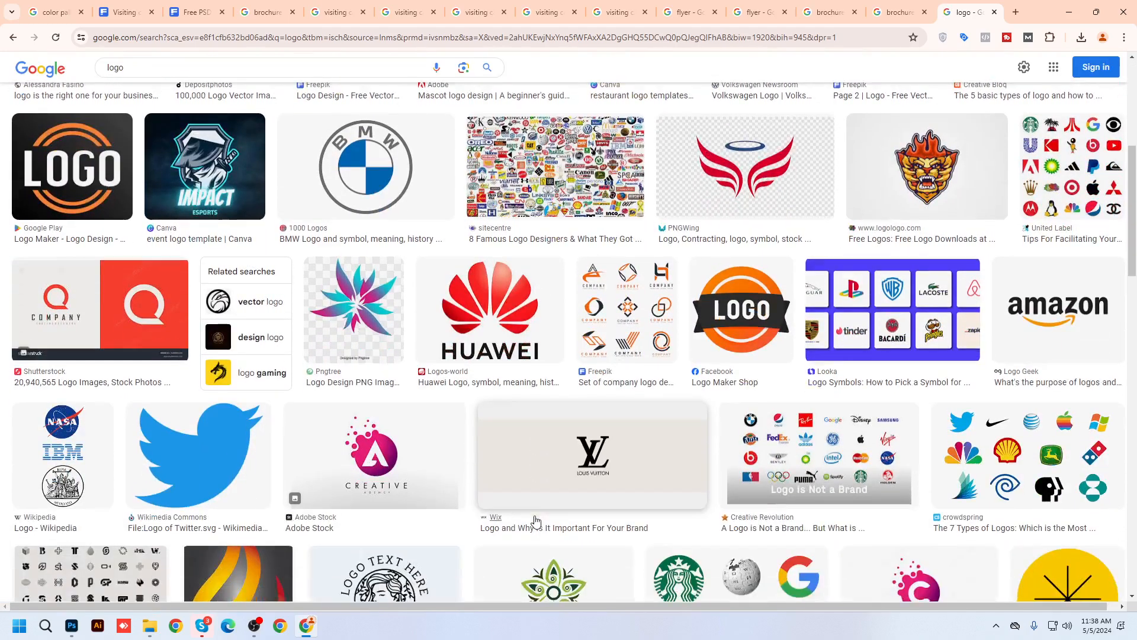
scroll(535, 521, "up", 4)
scroll(536, 521, "up", 3)
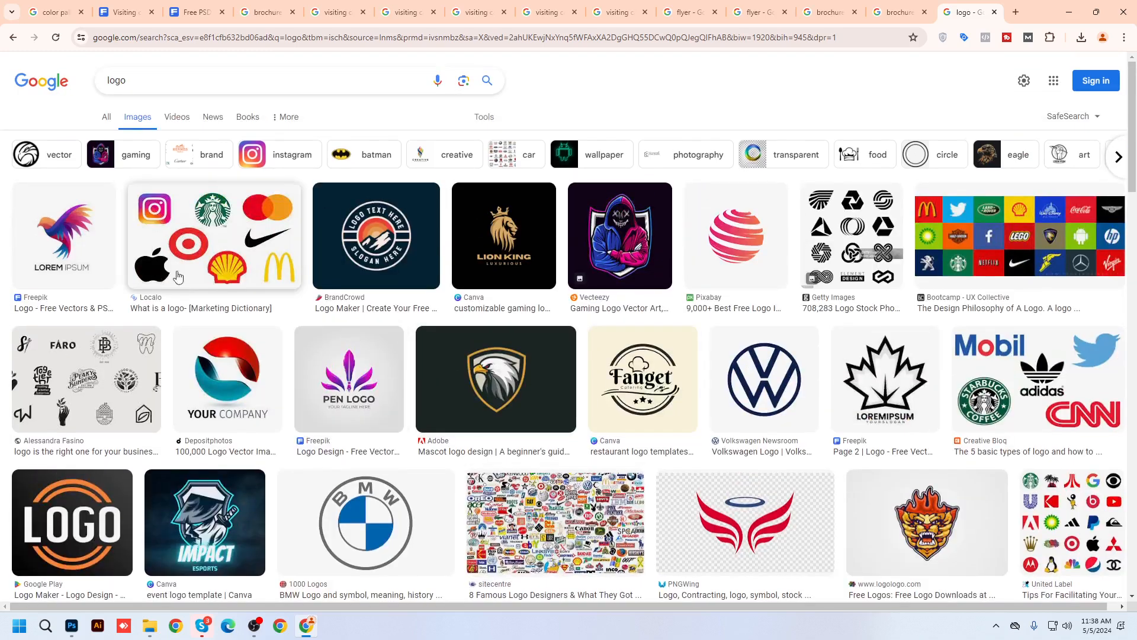
left_click(728, 248)
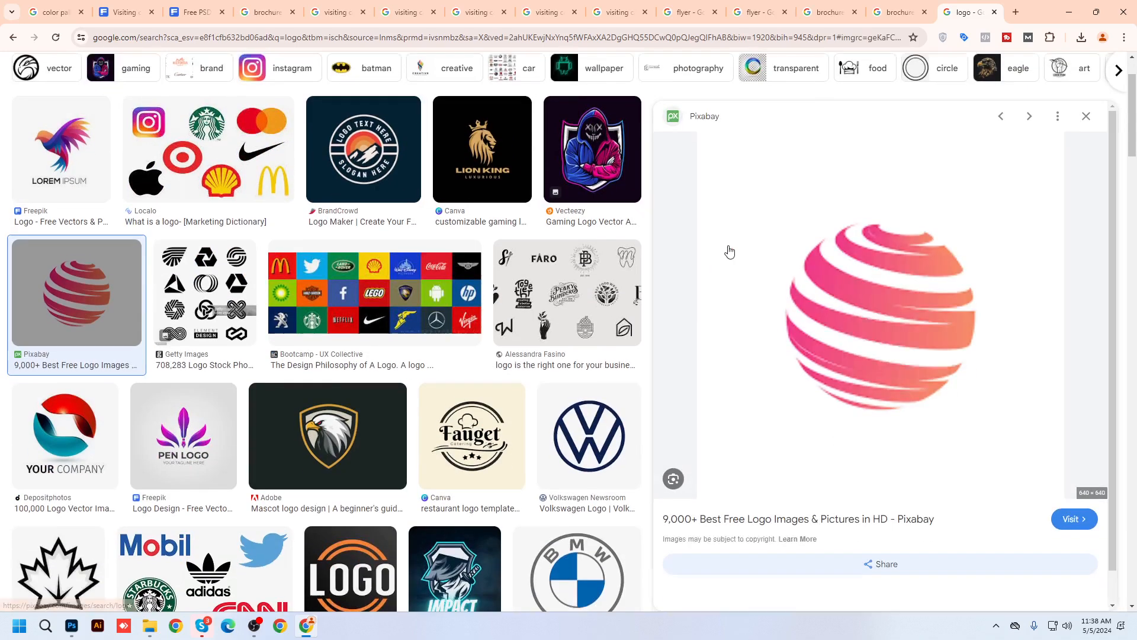
right_click(896, 343)
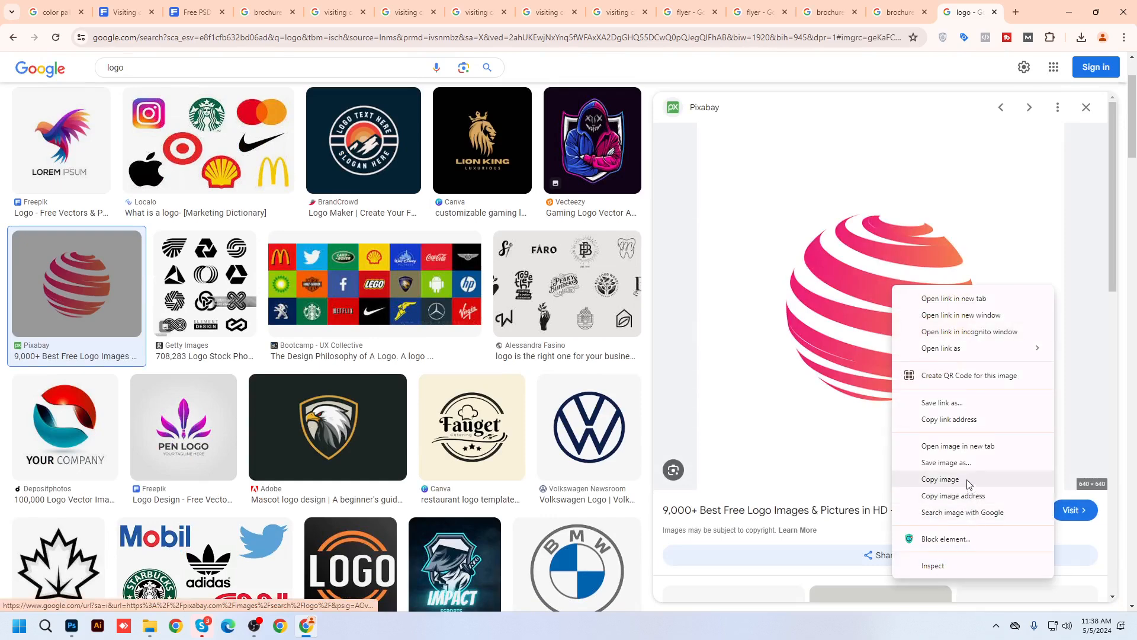
left_click(943, 484)
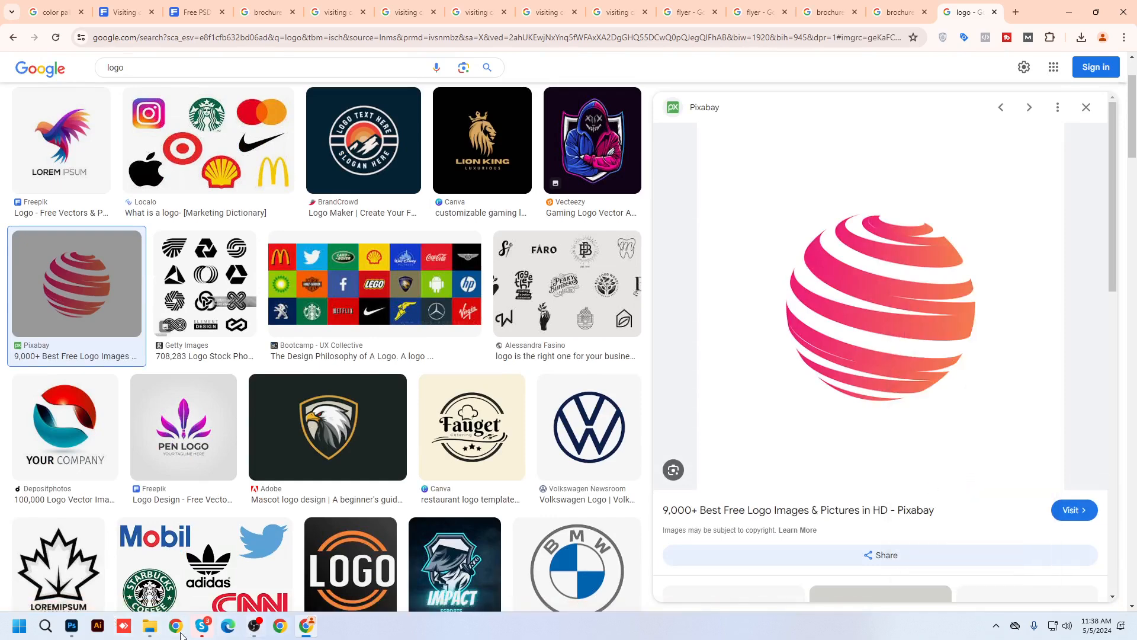
Switch to Photoshop and paste the copied logo into Rectangle 41.psb as a layer above Rectangle 4.
left_click(71, 626)
key("ctrl+v")
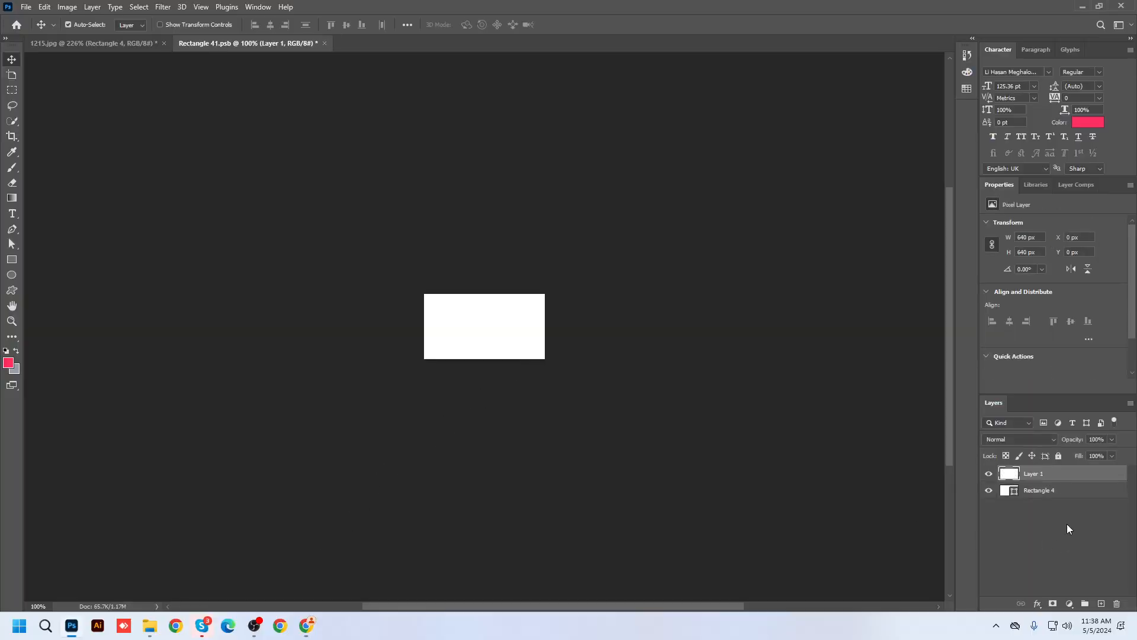
left_click(1116, 604)
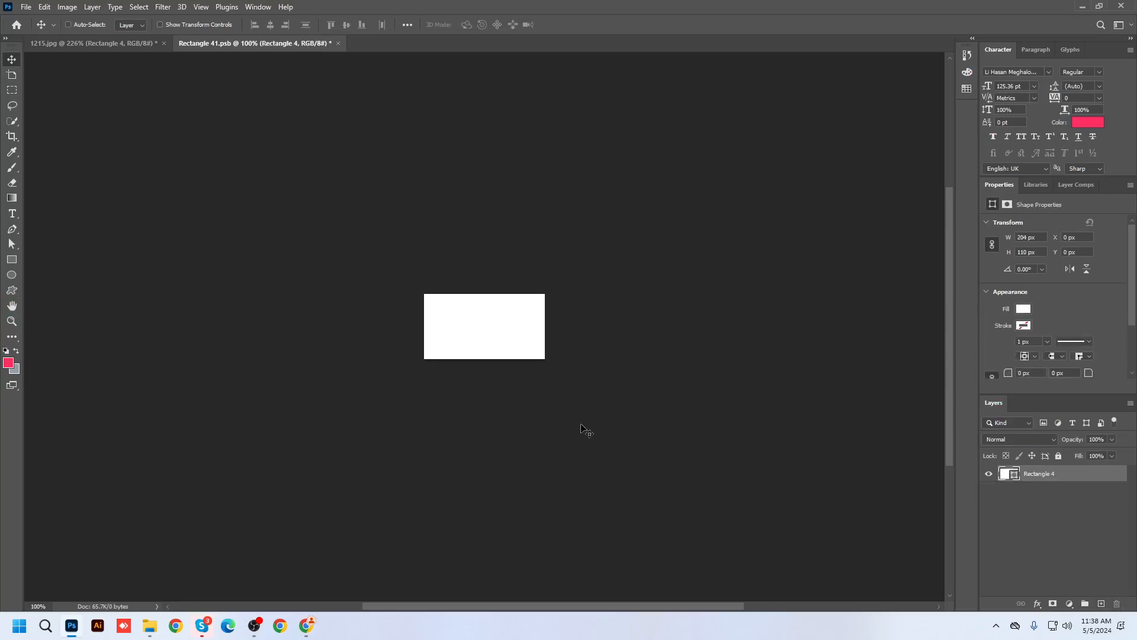
key("ctrl+z")
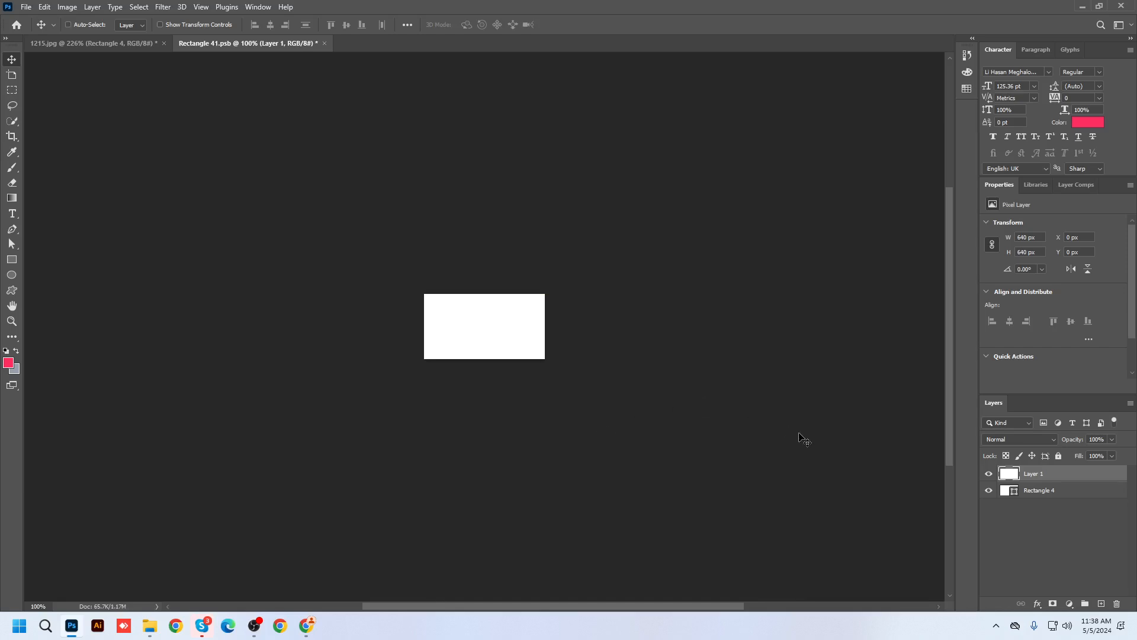
Scale the pasted logo down to about 153 × 153 px and centre it on the white rectangle.
key("ctrl+t")
left_click_drag(802, 482, 517, 423)
left_click_drag(502, 511, 517, 353)
key("Return")
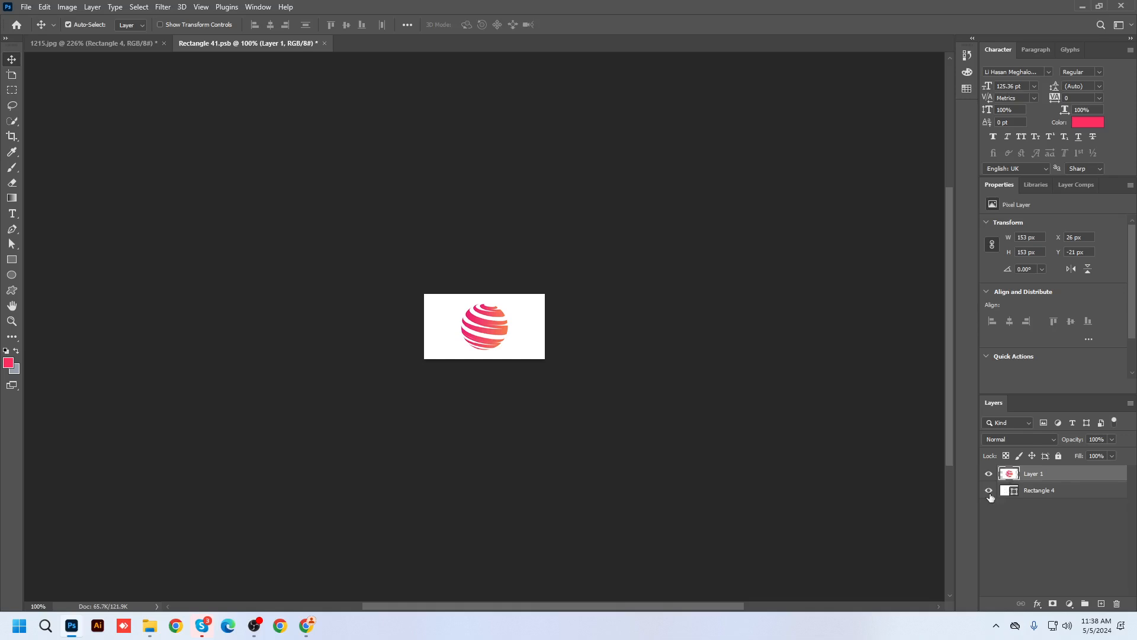
Clip the logo layer to Rectangle 4, then close the smart object document with its changes saved.
scroll(477, 321, "up", 2)
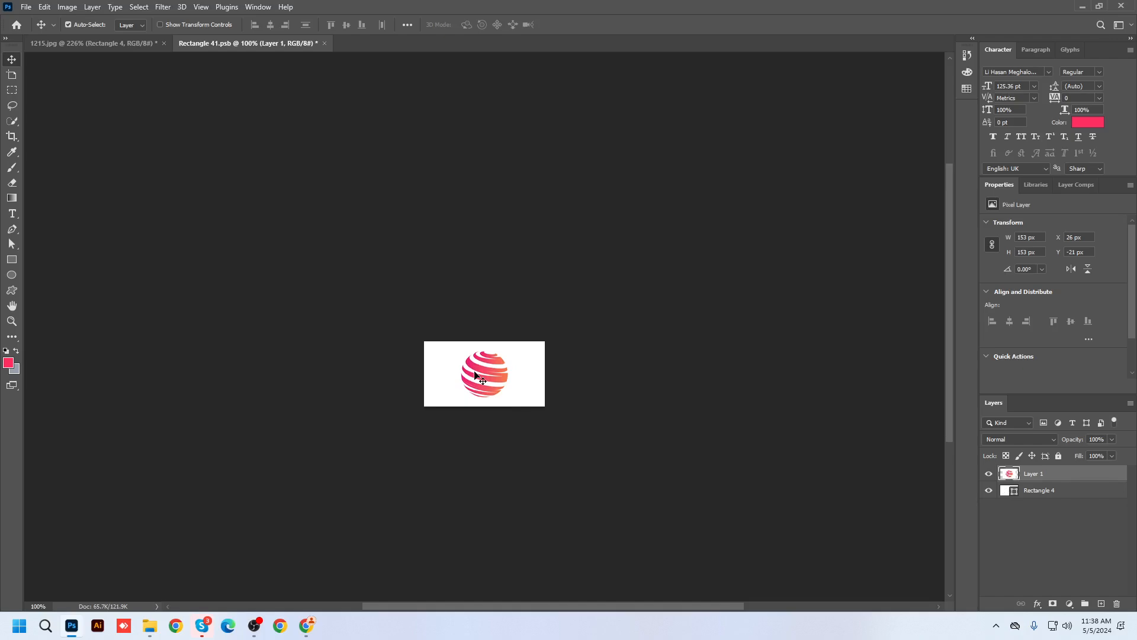
scroll(475, 372, "up", 5)
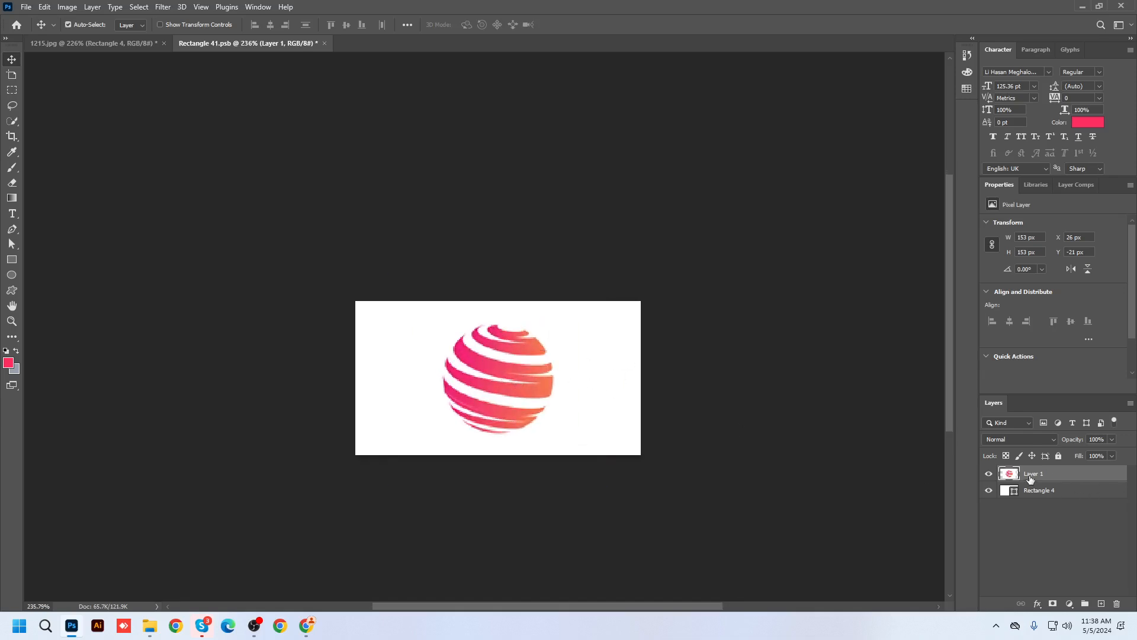
left_click(1008, 477, "alt")
left_click(327, 44)
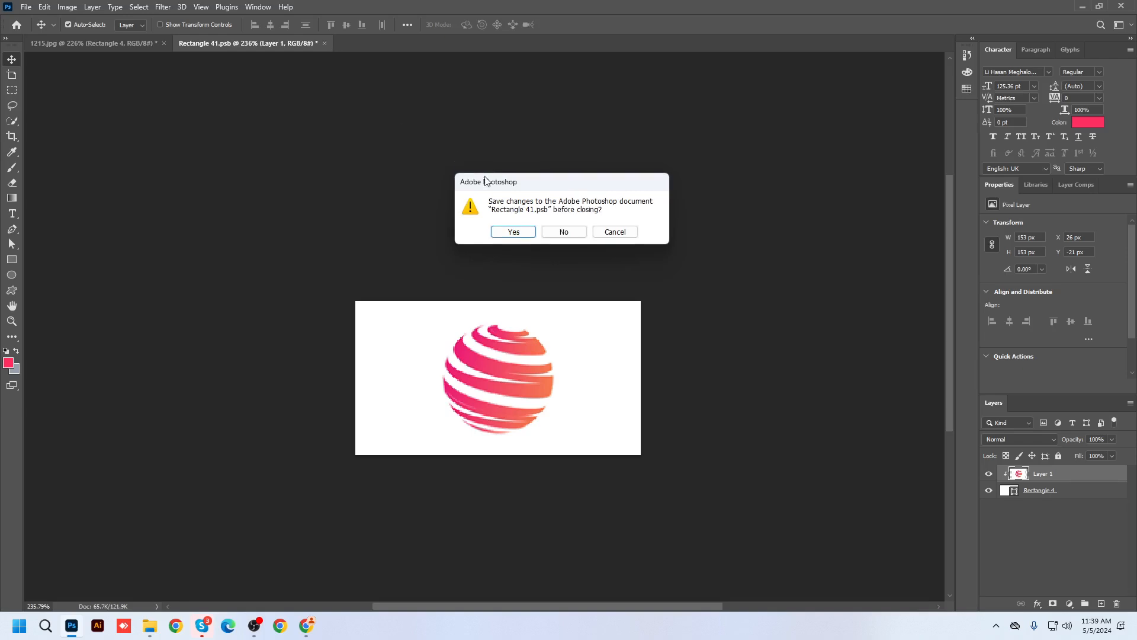
left_click(516, 233)
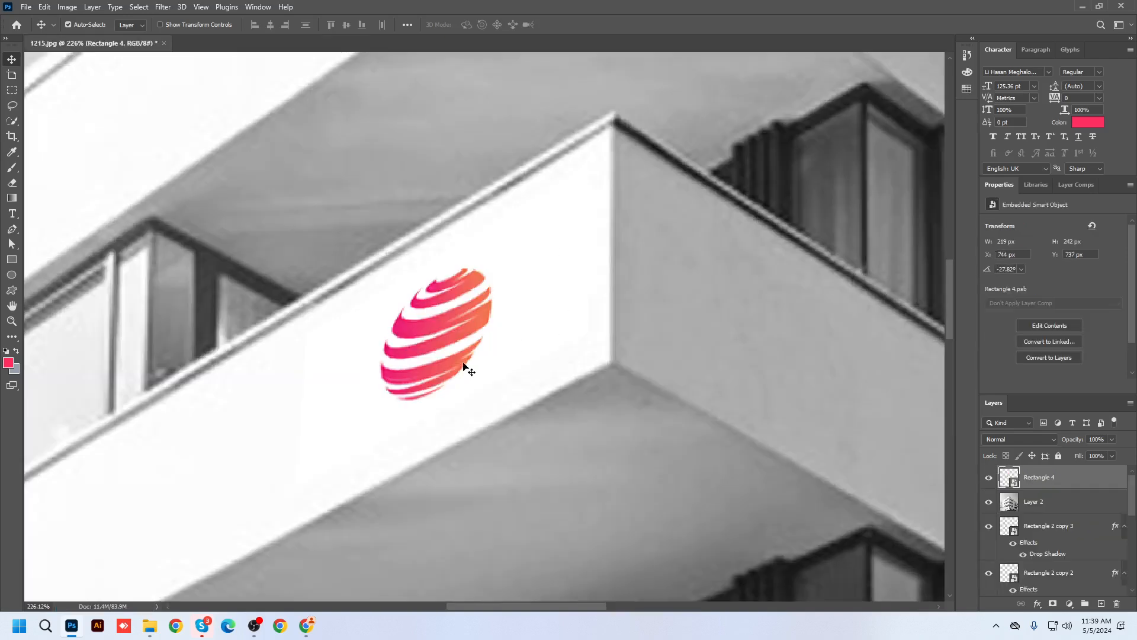
In the Rectangle 4 layer's blending options, split the Blend If Underlying Layer sliders to 0/213 for shadows and 254/255 for highlights.
scroll(591, 348, "down", 1)
scroll(576, 341, "down", 9)
scroll(578, 347, "down", 10)
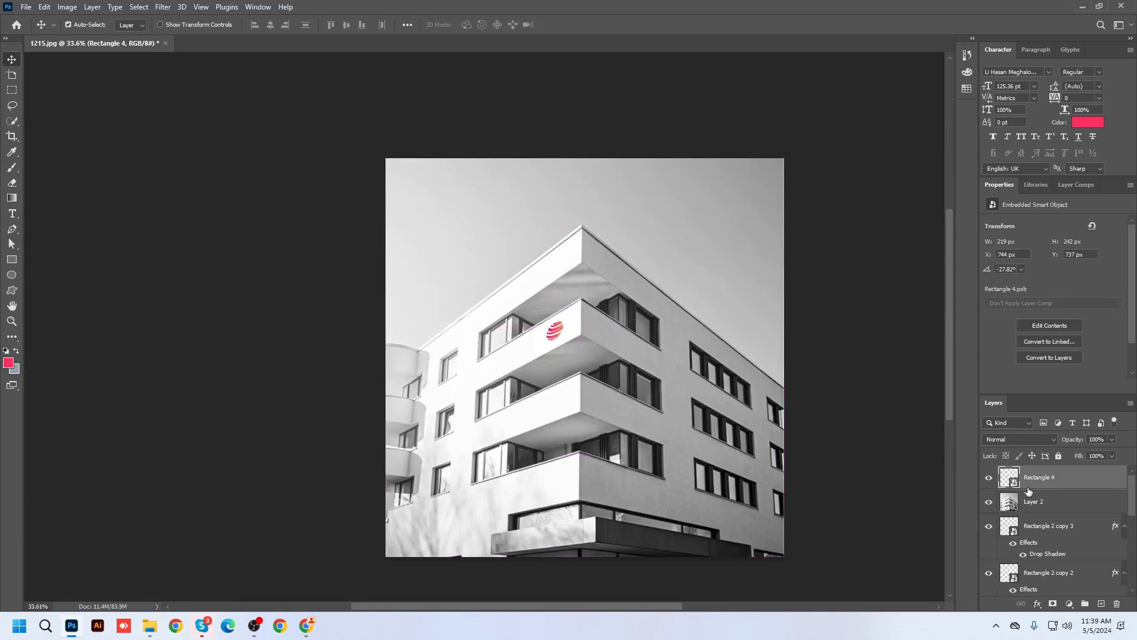
scroll(568, 335, "up", 8)
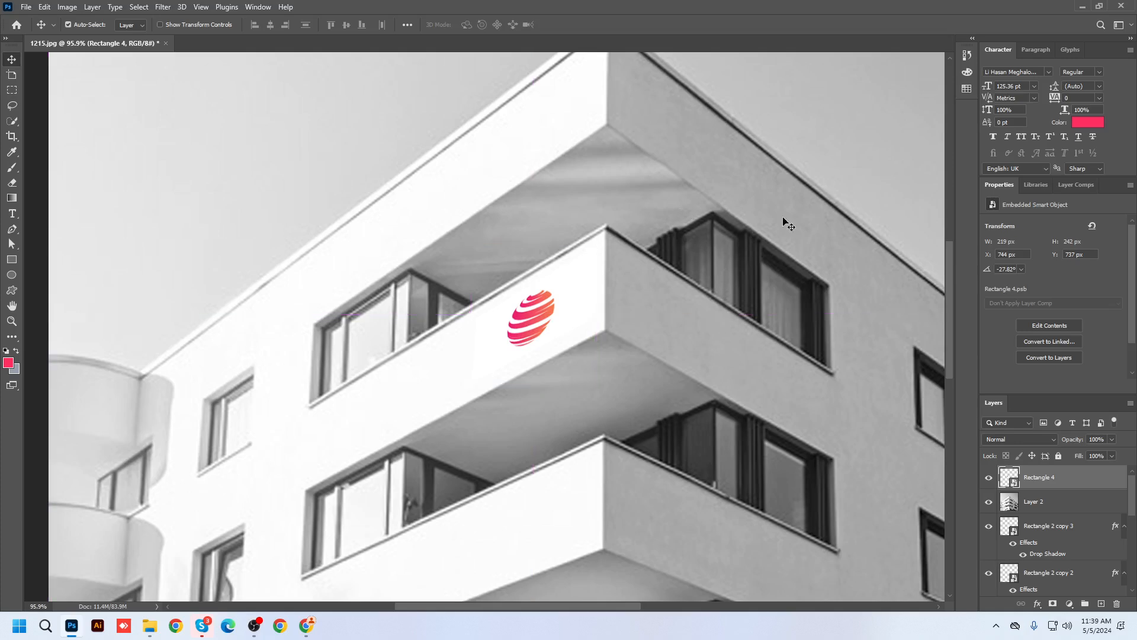
right_click(1042, 475)
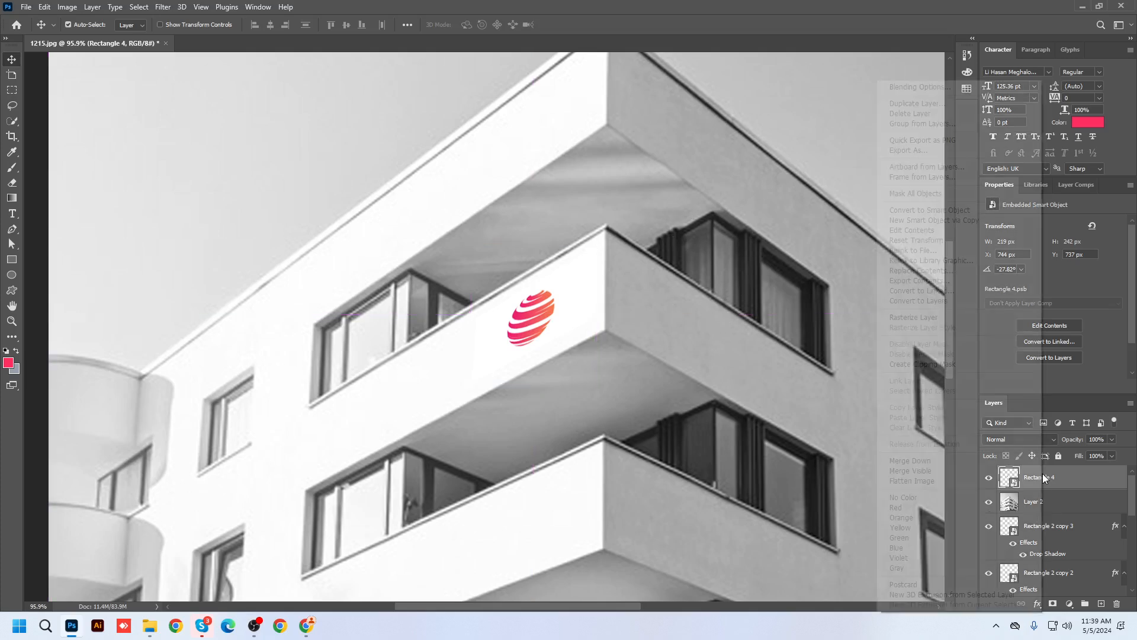
left_click(925, 84)
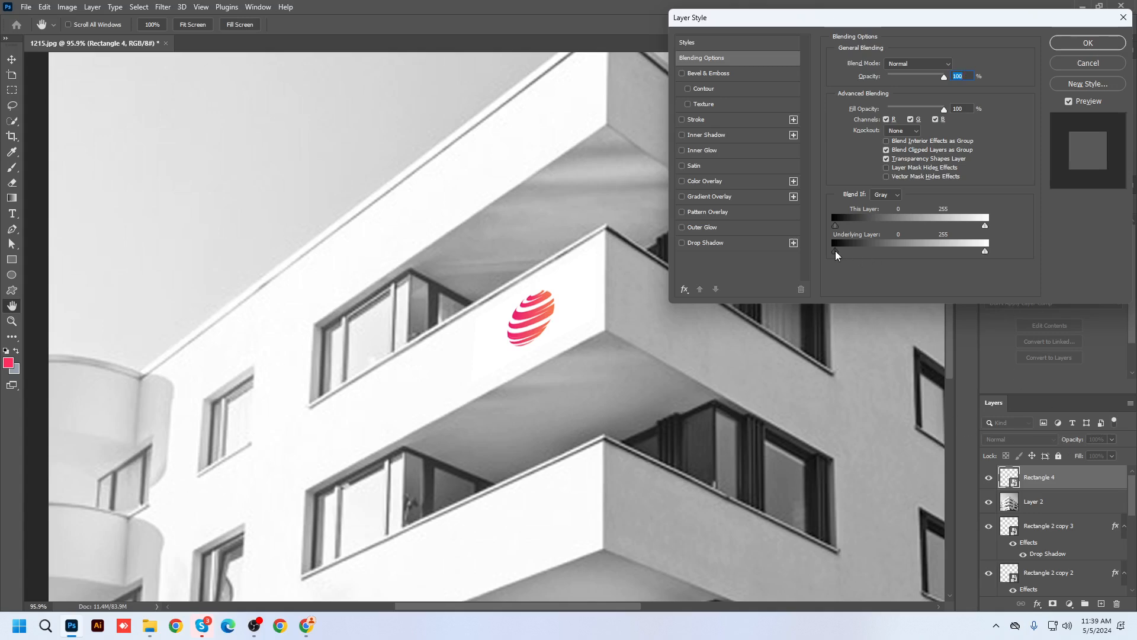
left_click_drag(856, 251, 824, 256)
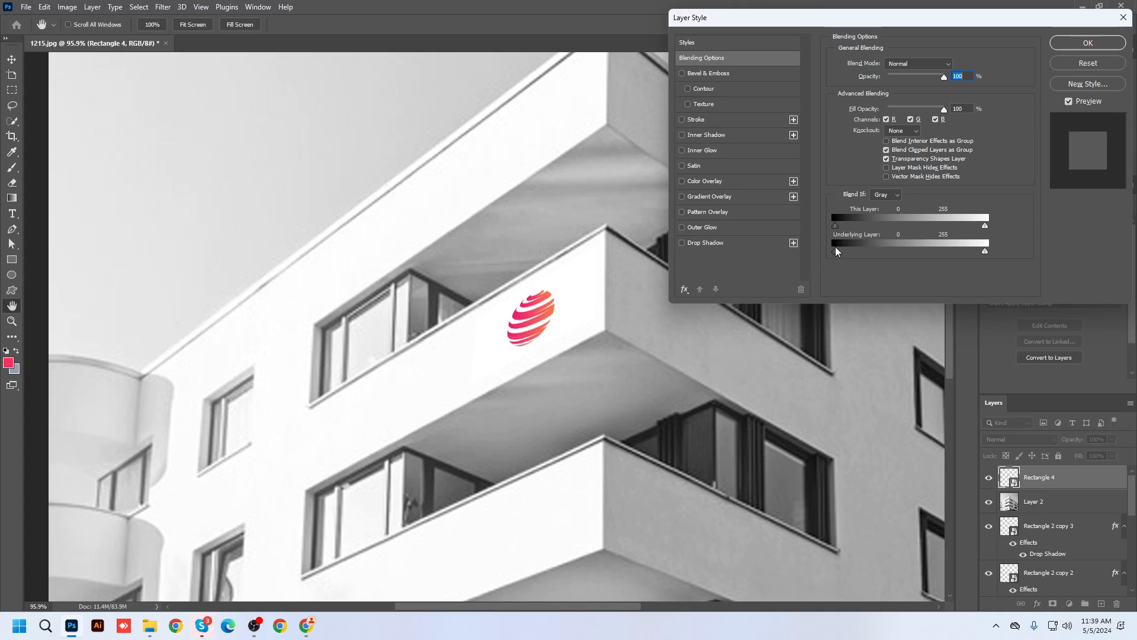
left_click_drag(838, 254, 918, 248)
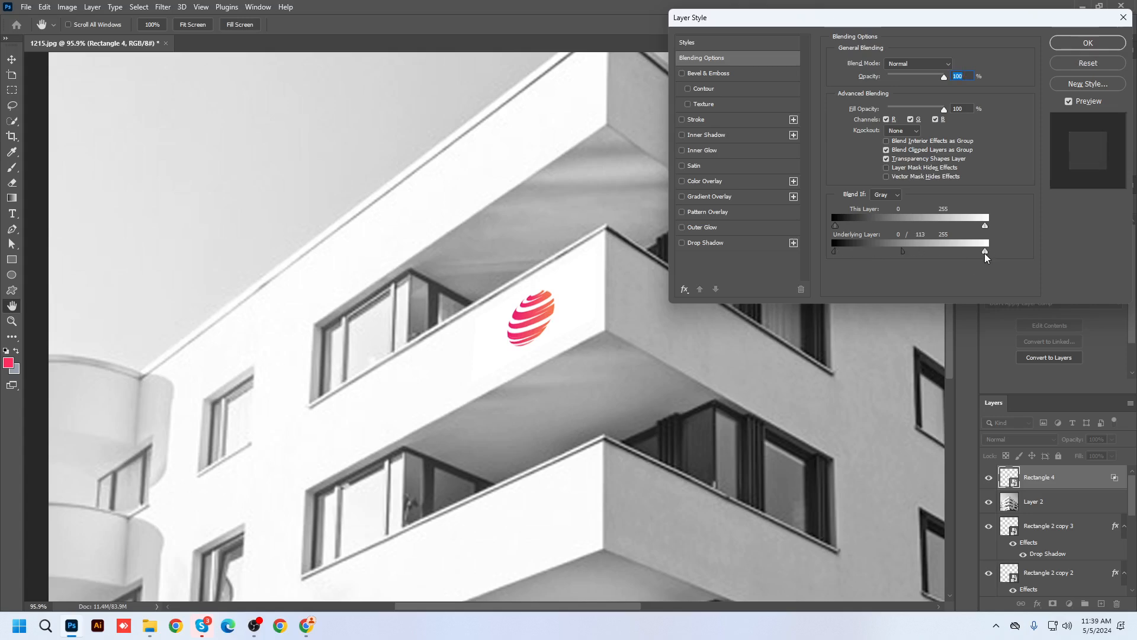
mouse_move(982, 252)
left_mouse_down()
mouse_move(950, 254)
mouse_move(983, 257)
left_mouse_up()
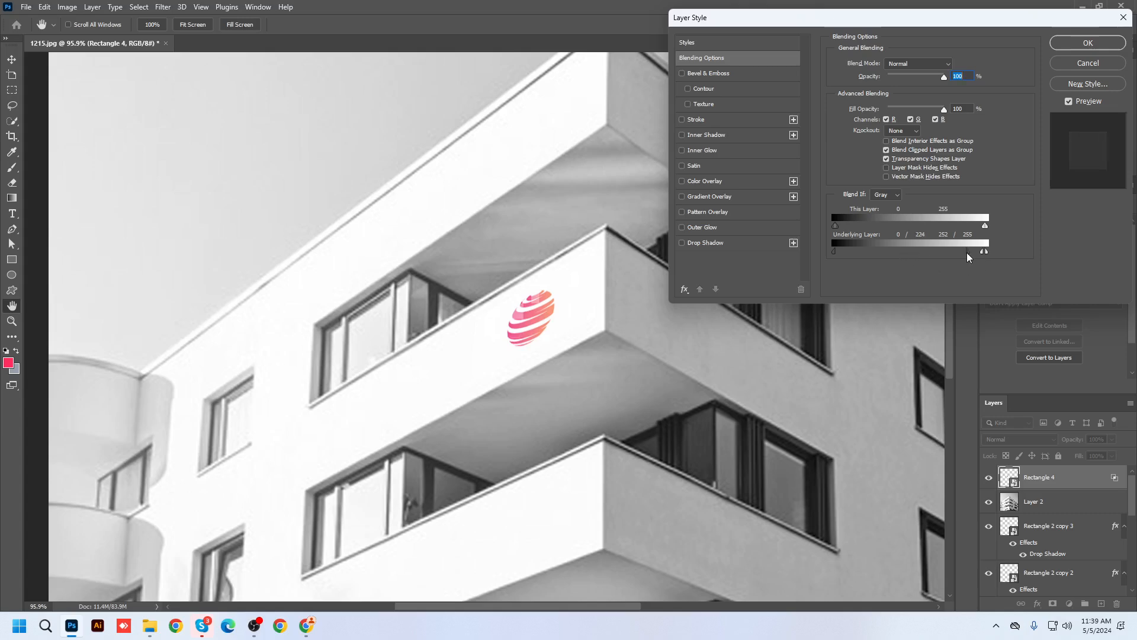
left_click_drag(982, 252, 985, 252)
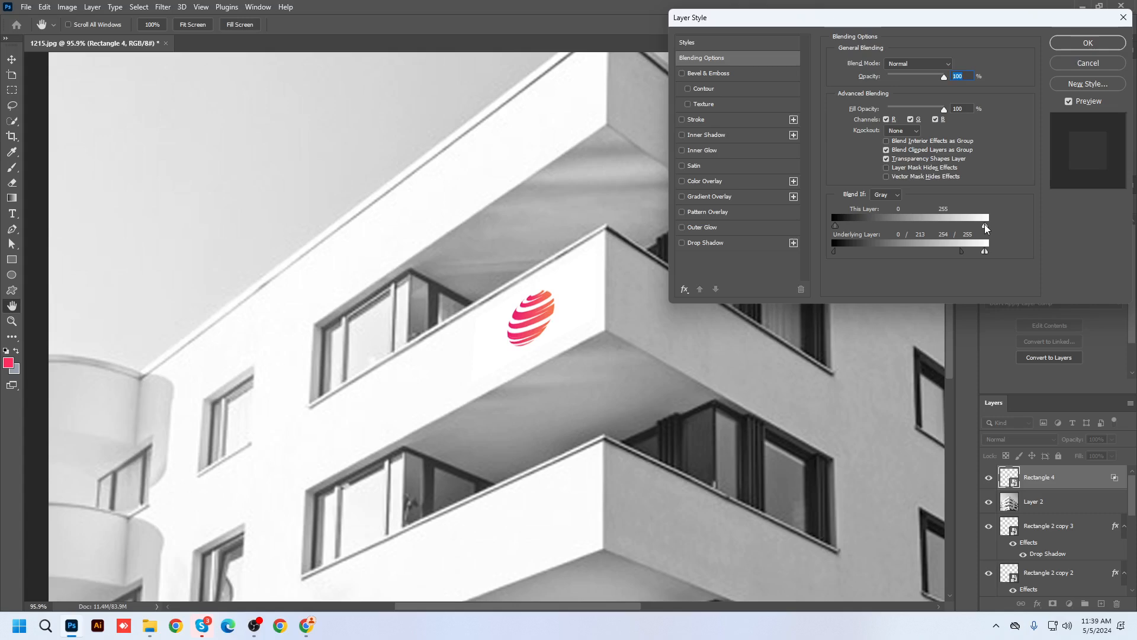
Split the Blend If This Layer highlight slider to 94/255 and apply the blending options to Rectangle 4.
left_click_drag(984, 224, 890, 226)
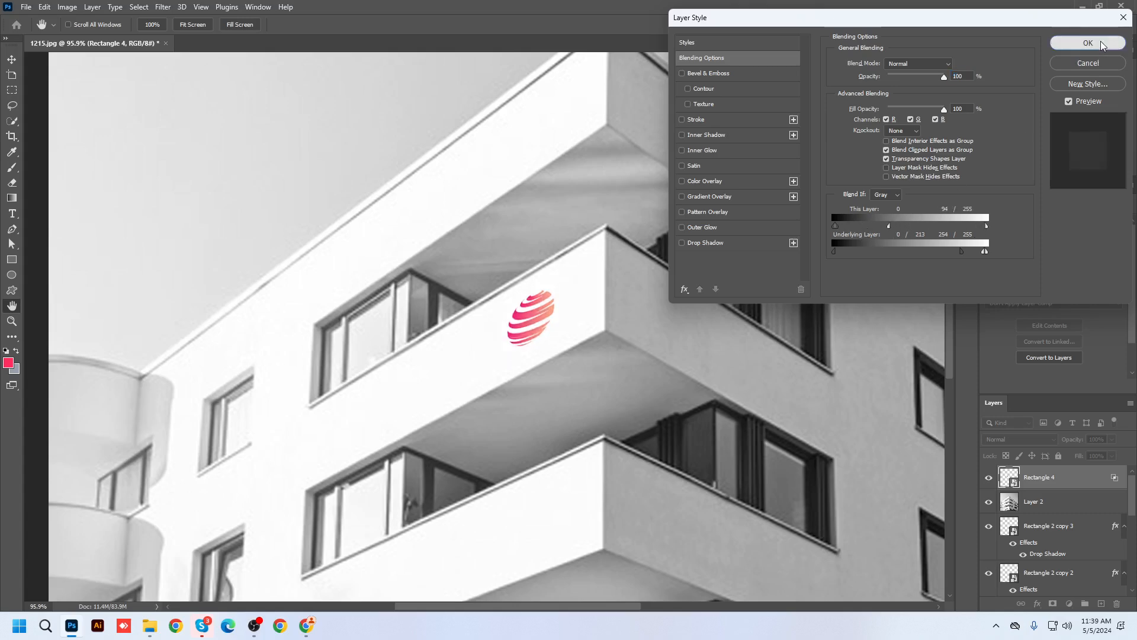
left_click(1099, 41)
scroll(681, 337, "down", 3)
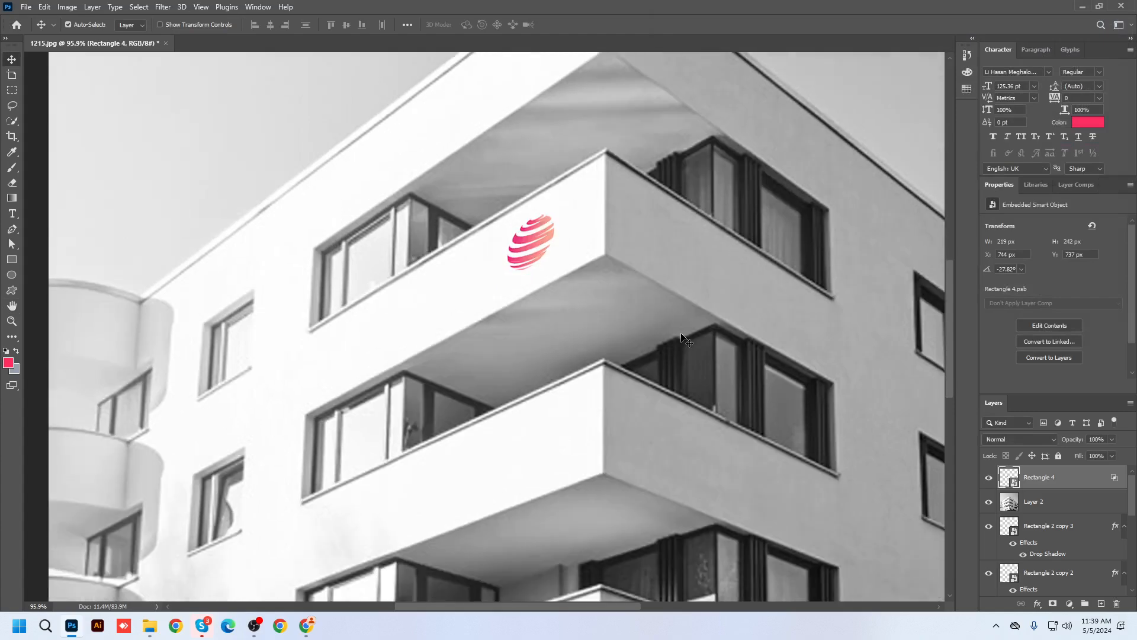
scroll(681, 337, "down", 6)
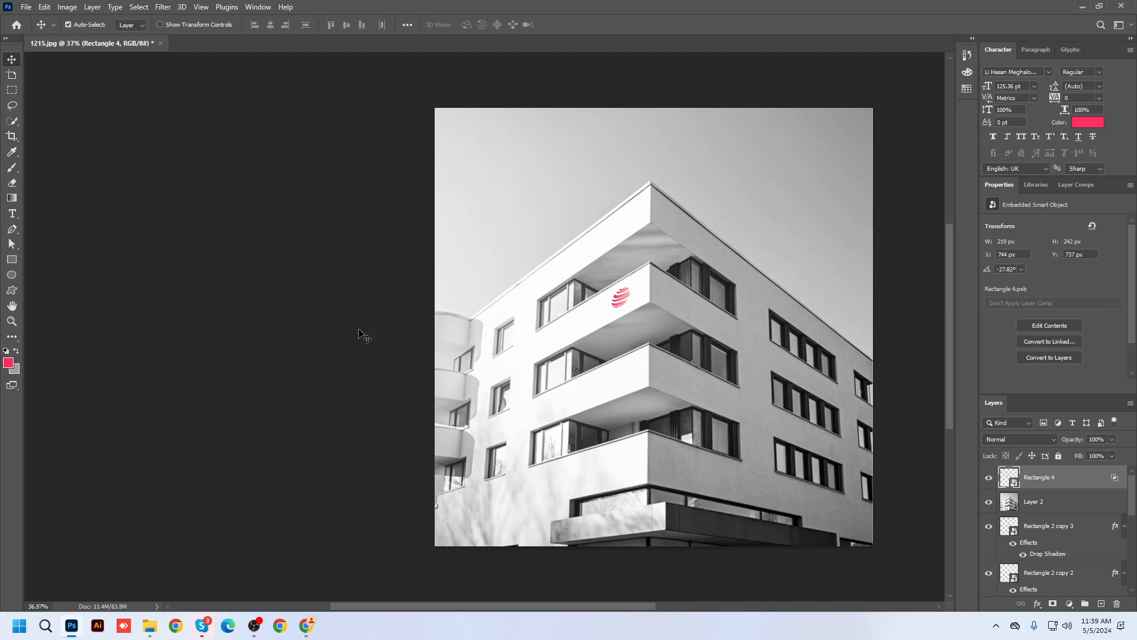
left_click(359, 335)
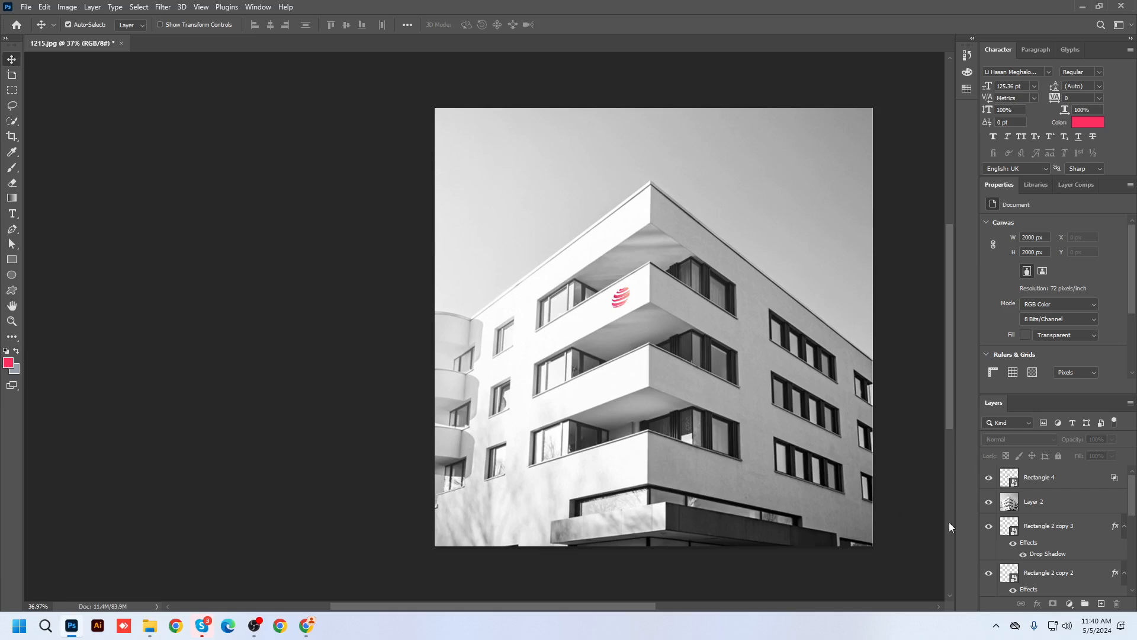
scroll(1052, 561, "down", 5)
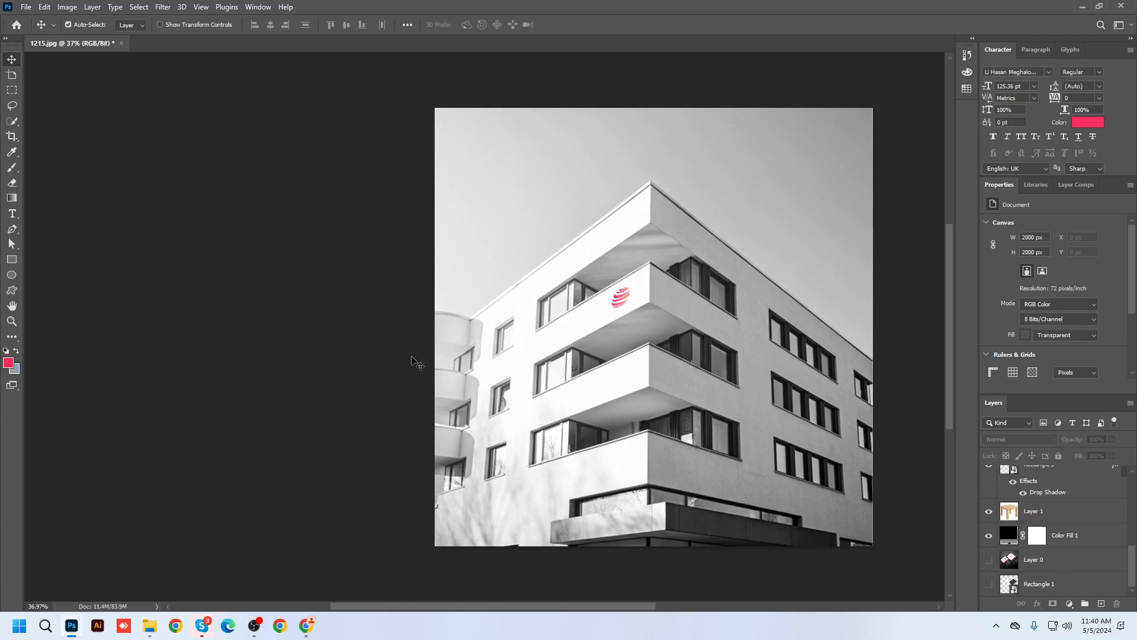
left_click(65, 12)
mouse_move(46, 10)
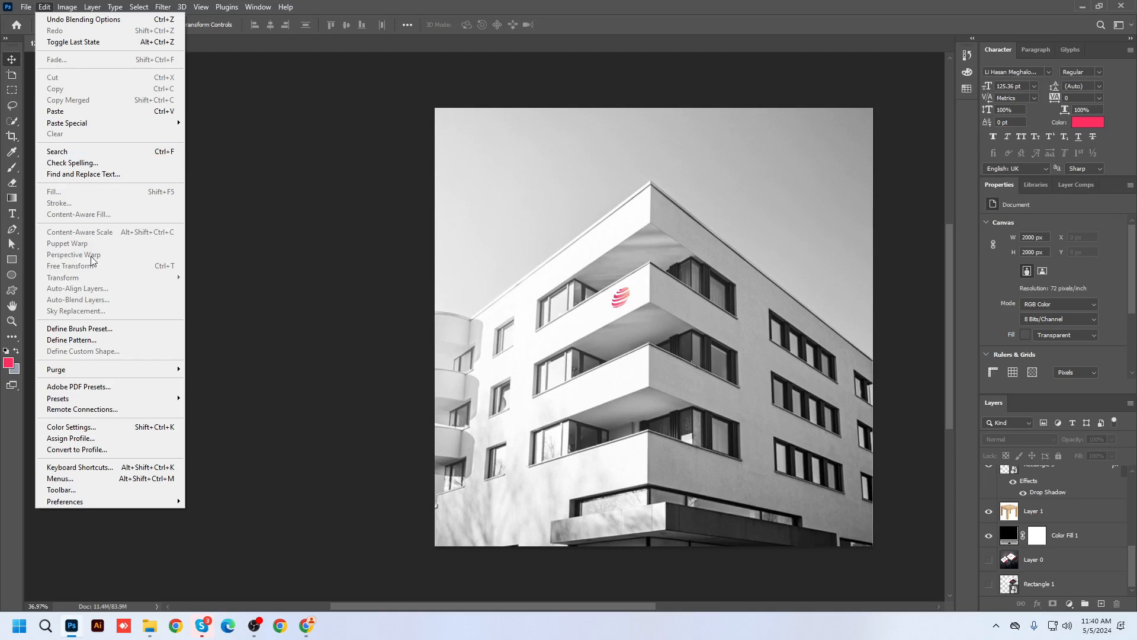
left_click(1055, 530)
left_click(1058, 517)
scroll(1059, 525, "up", 6)
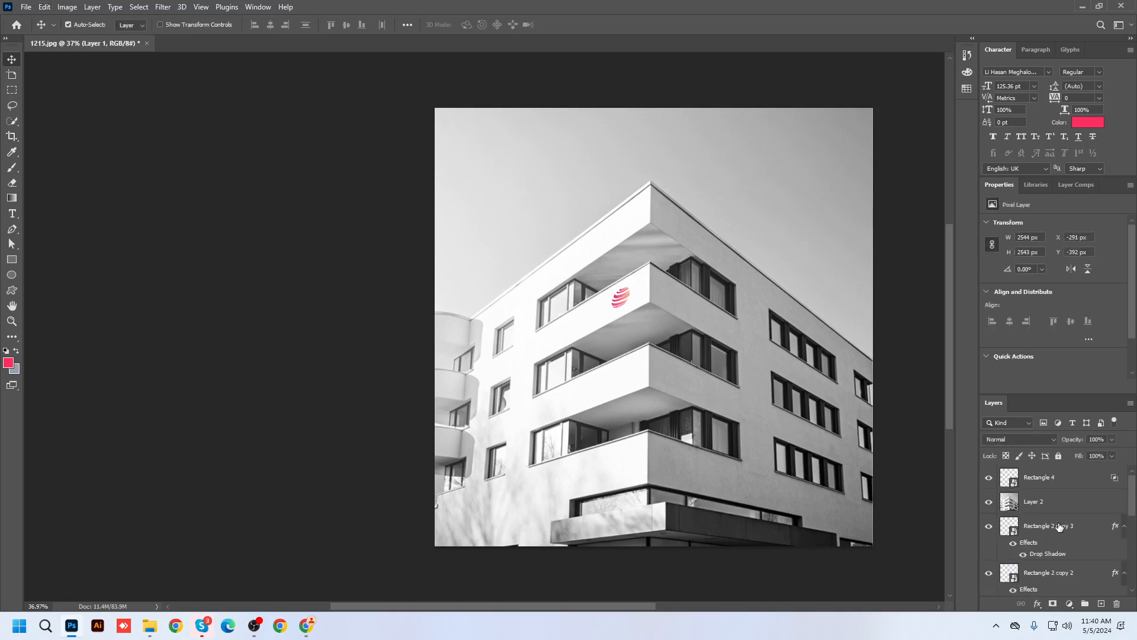
left_click(1049, 511)
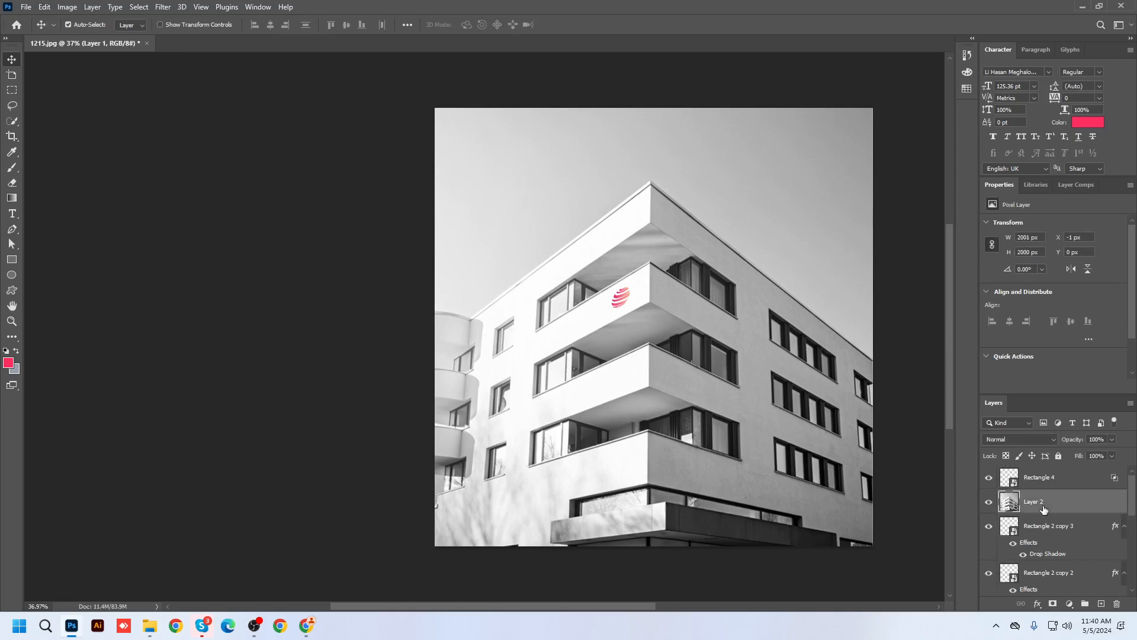
left_click(68, 8)
mouse_move(44, 7)
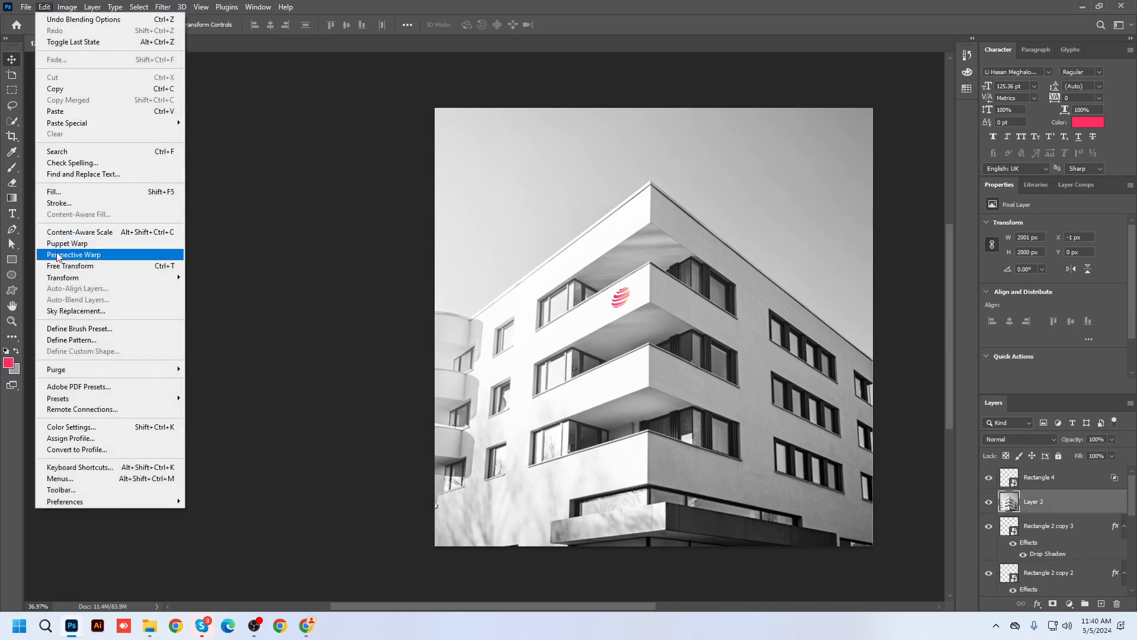
left_click(79, 257)
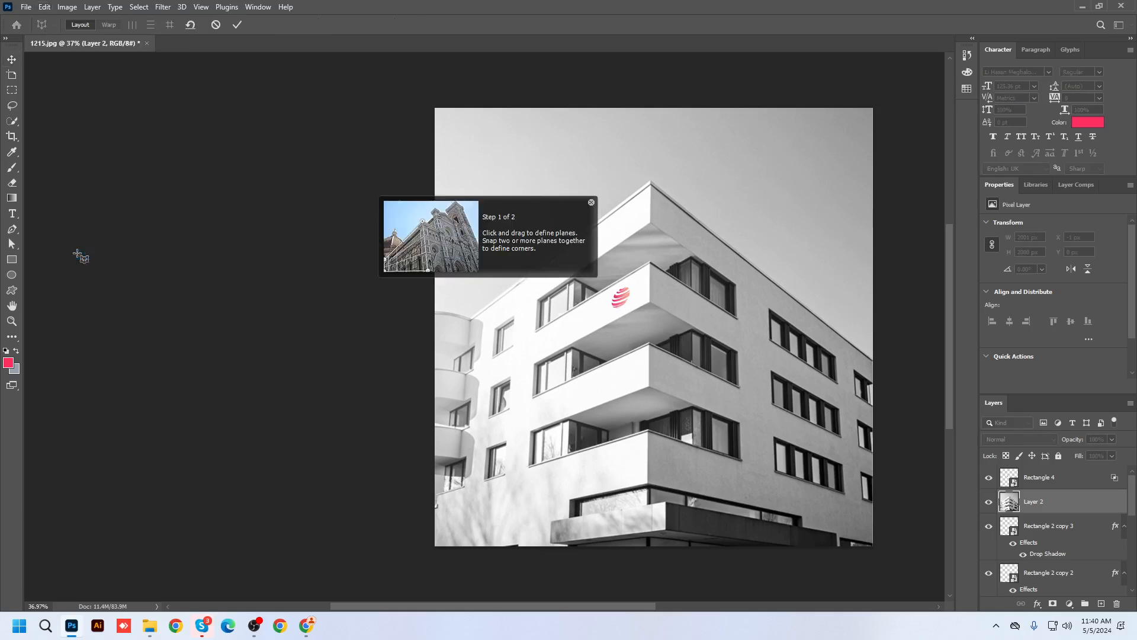
left_click(591, 203)
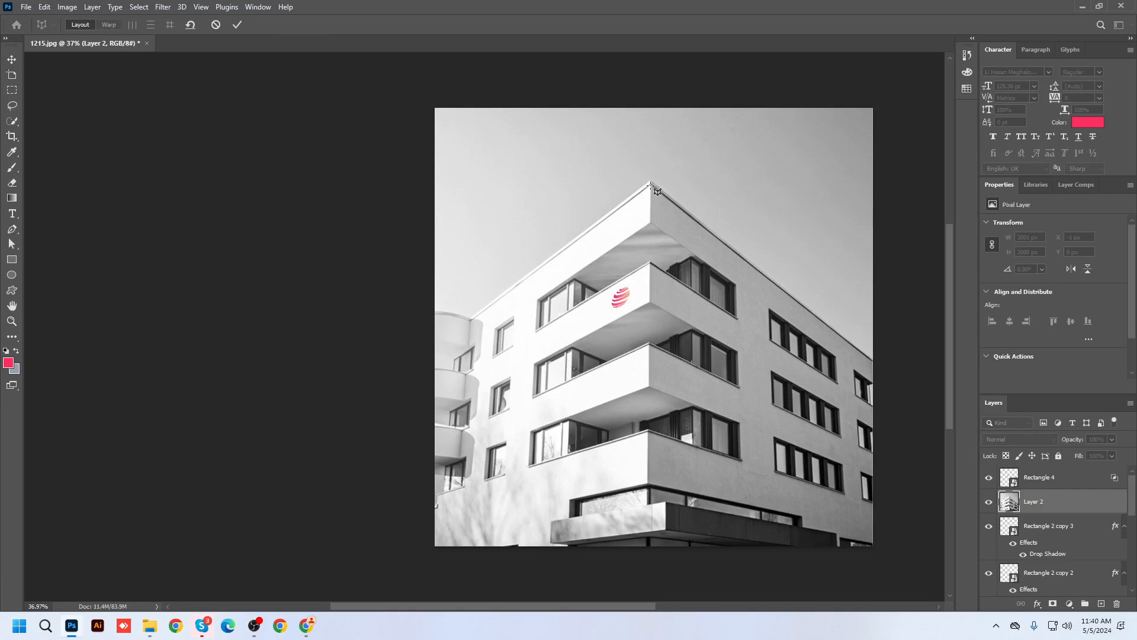
left_click_drag(650, 186, 738, 273)
left_click_drag(650, 273, 649, 223)
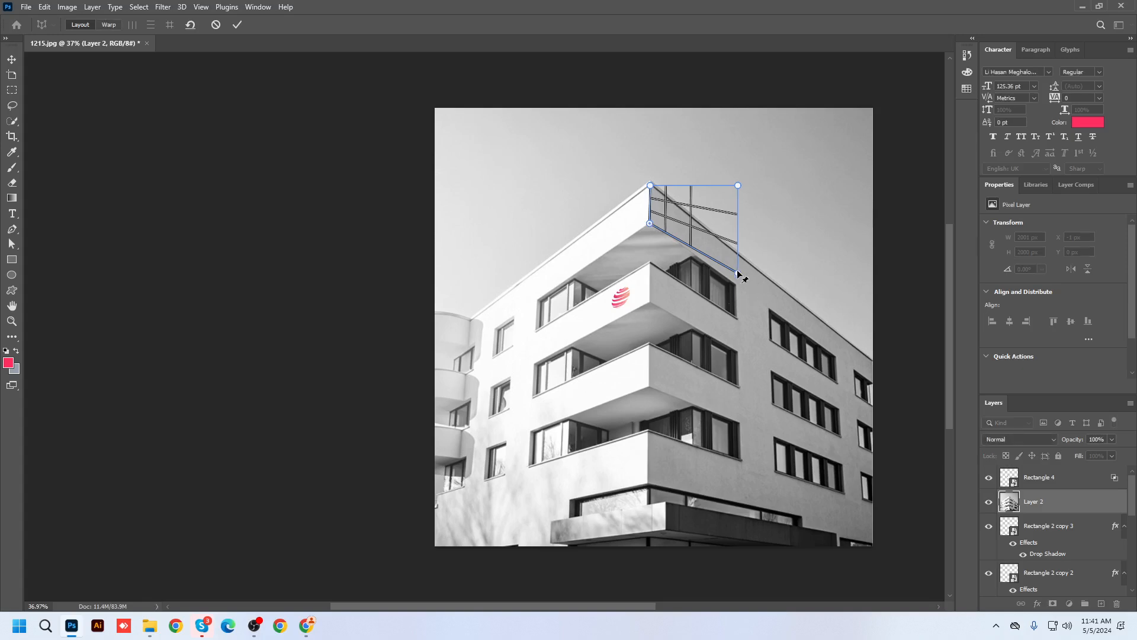
left_click_drag(738, 274, 737, 287)
left_click_drag(738, 186, 741, 257)
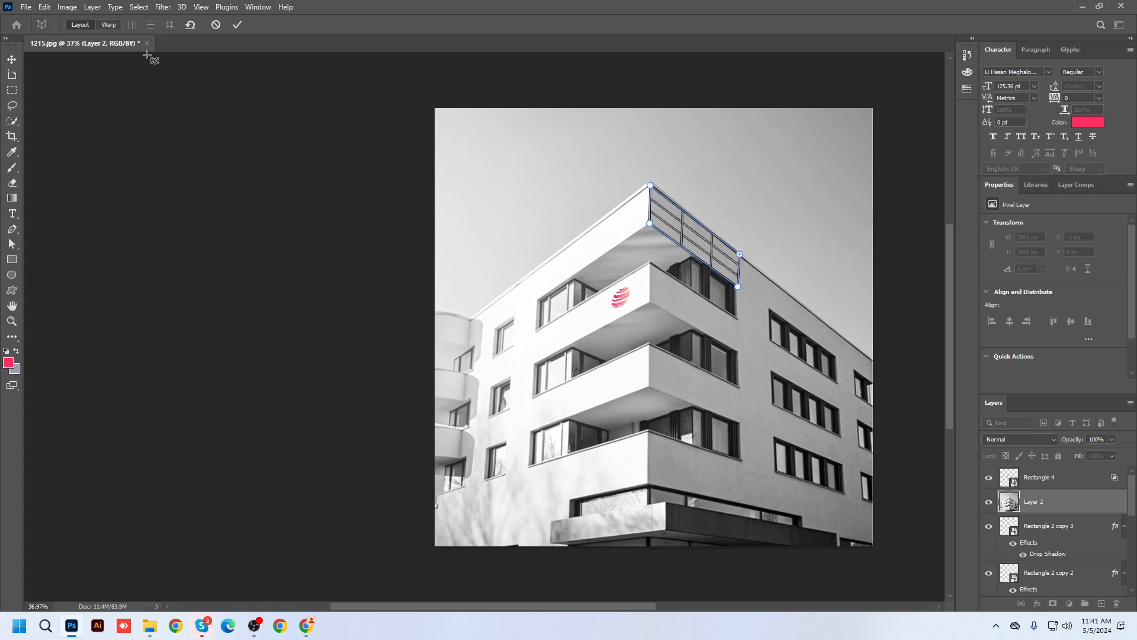
left_click(109, 24)
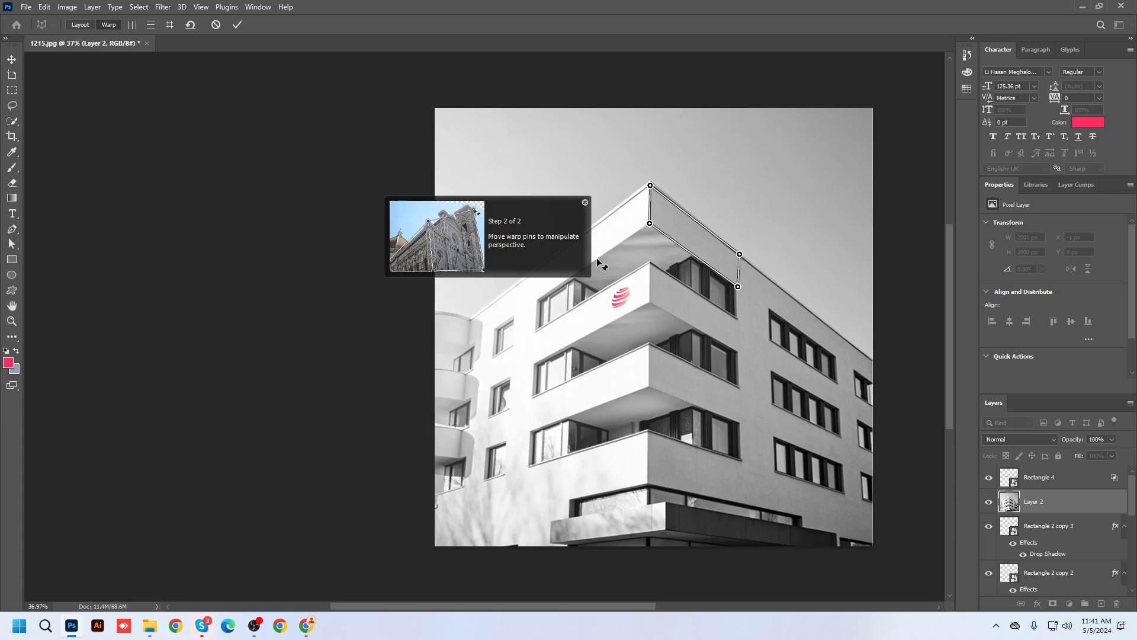
left_click(584, 203)
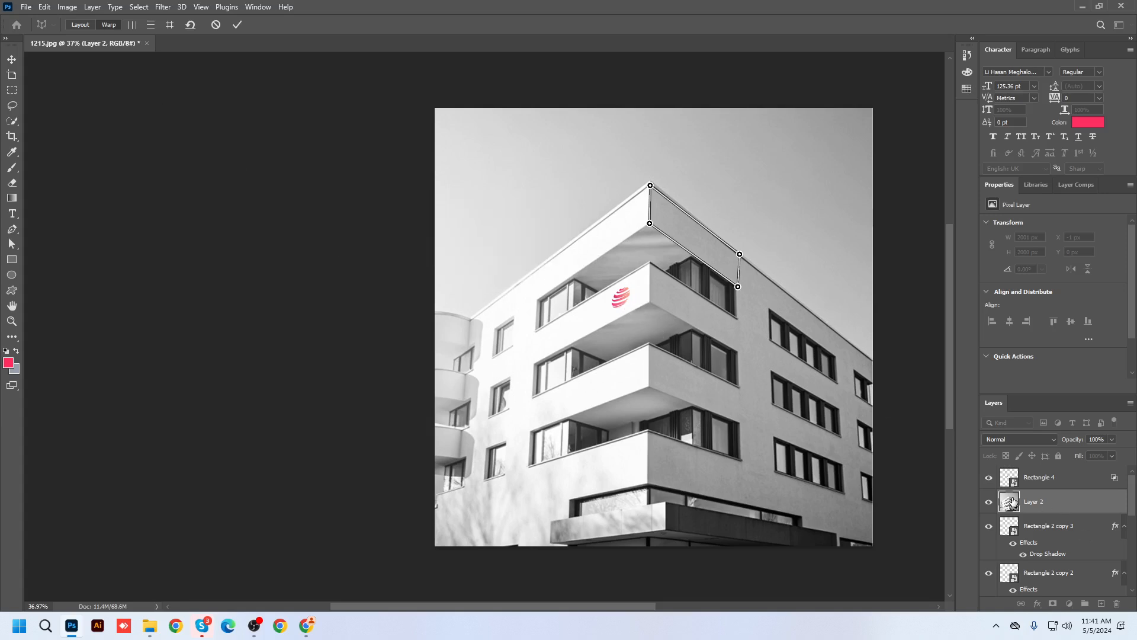
left_click(219, 26)
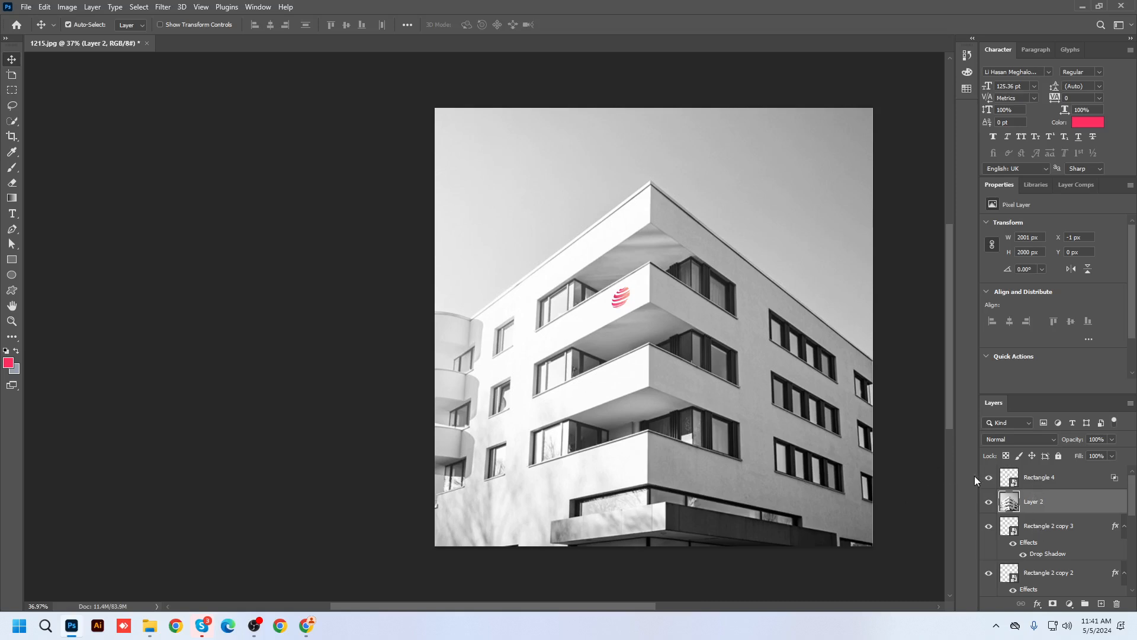
Move Rectangle 4 below Layer 2, then place jpeg-optimizer_14-1.jpg from Downloads and put its layer above Layer 2.
left_click_drag(1048, 484, 1045, 513)
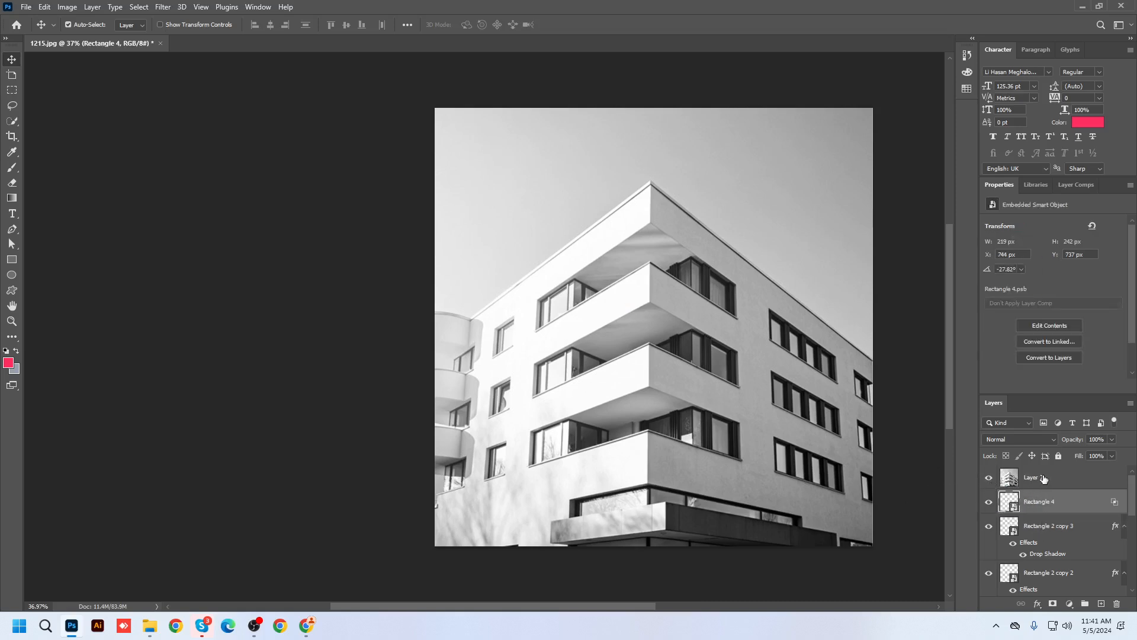
left_click(155, 628)
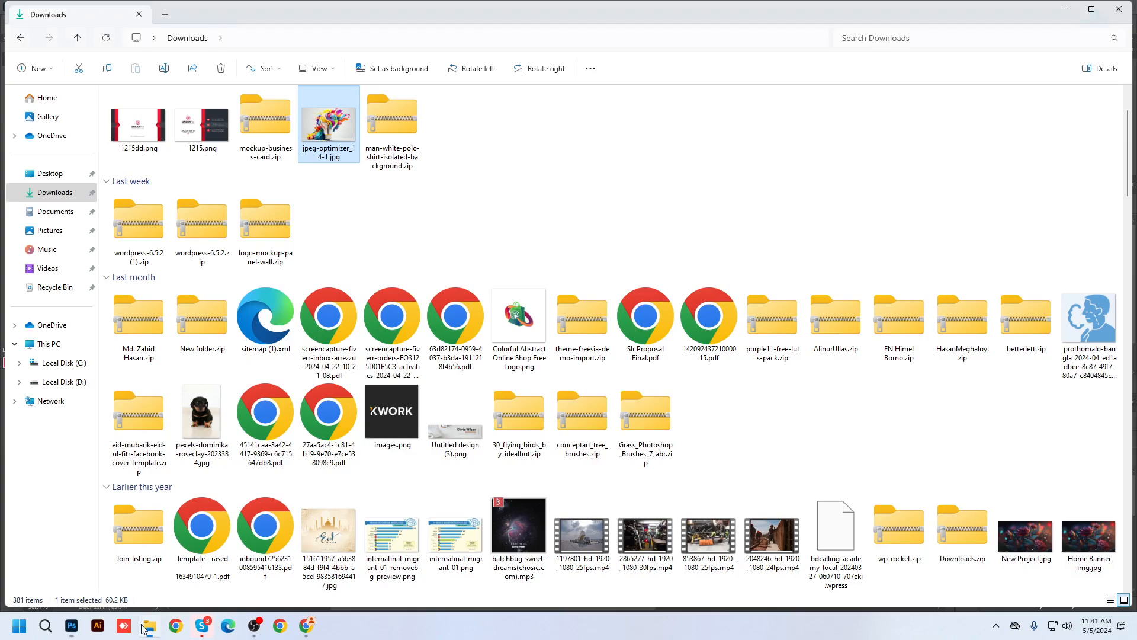
left_click_drag(329, 128, 692, 335)
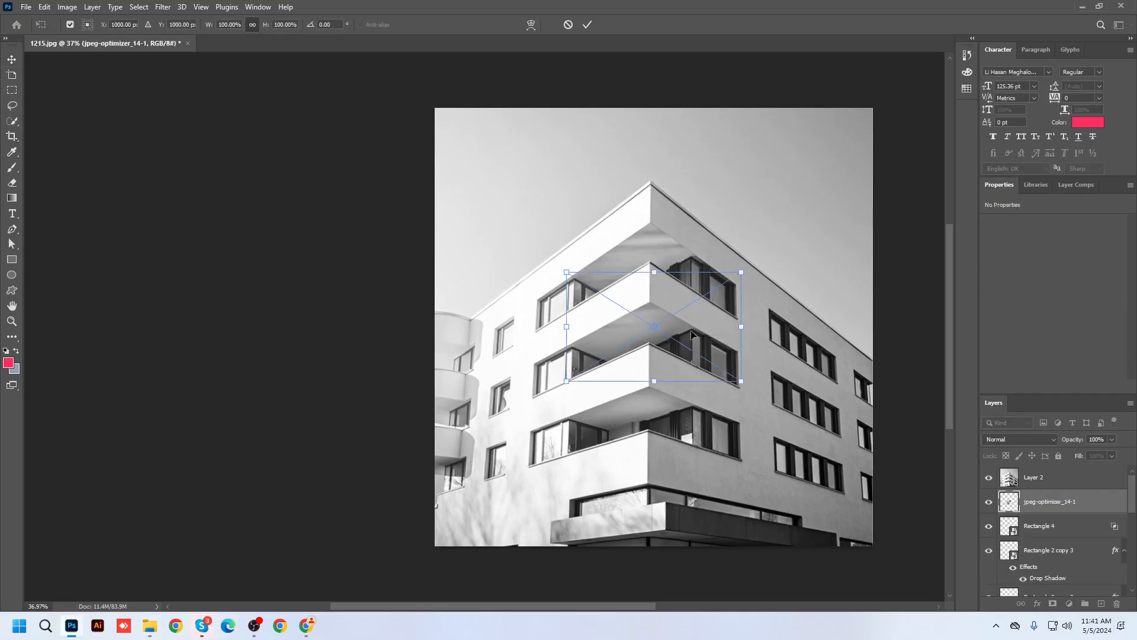
key("Return")
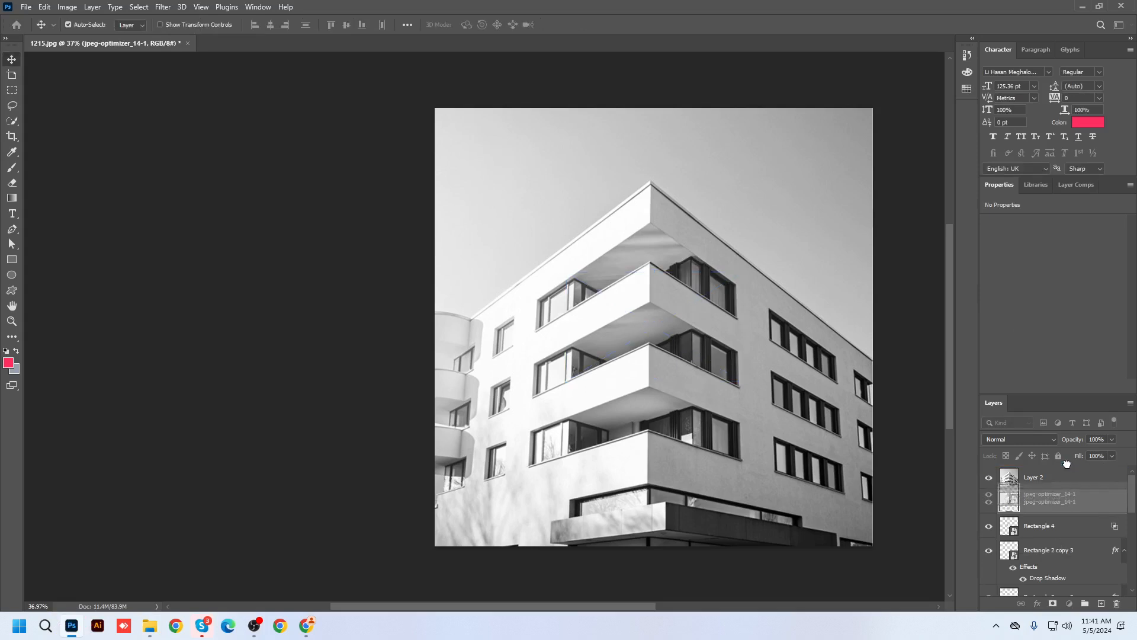
left_click_drag(1063, 502, 1058, 472)
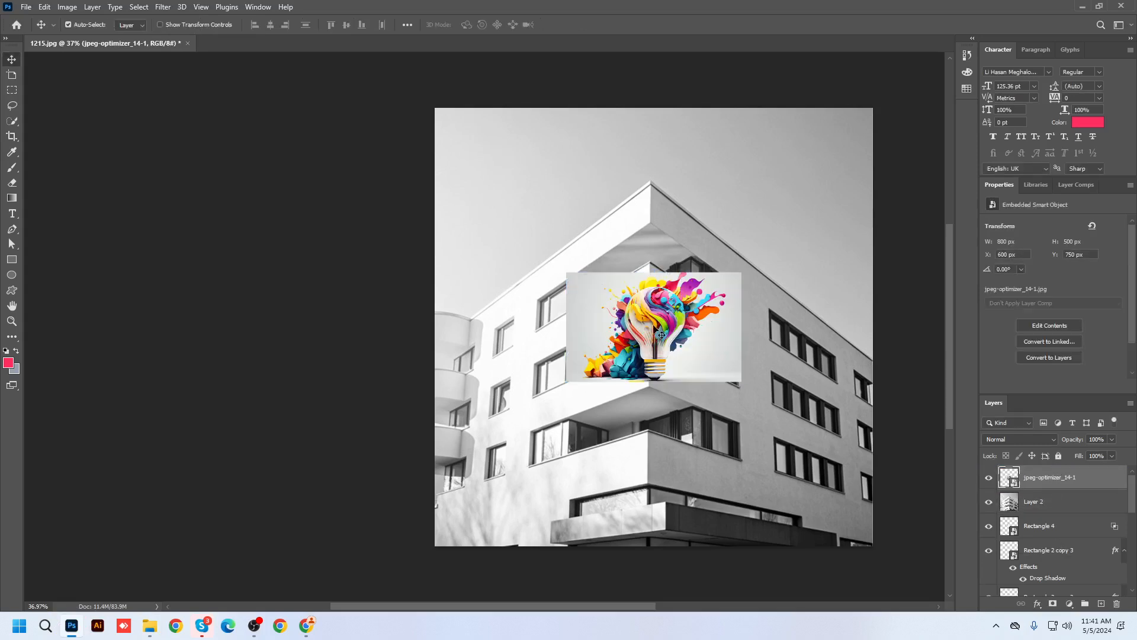
Scale the placed light-bulb image down to about 130 × 81 px and position it on the right-facing top wall near the building's corner.
left_click_drag(665, 372, 748, 385)
key("ctrl+t")
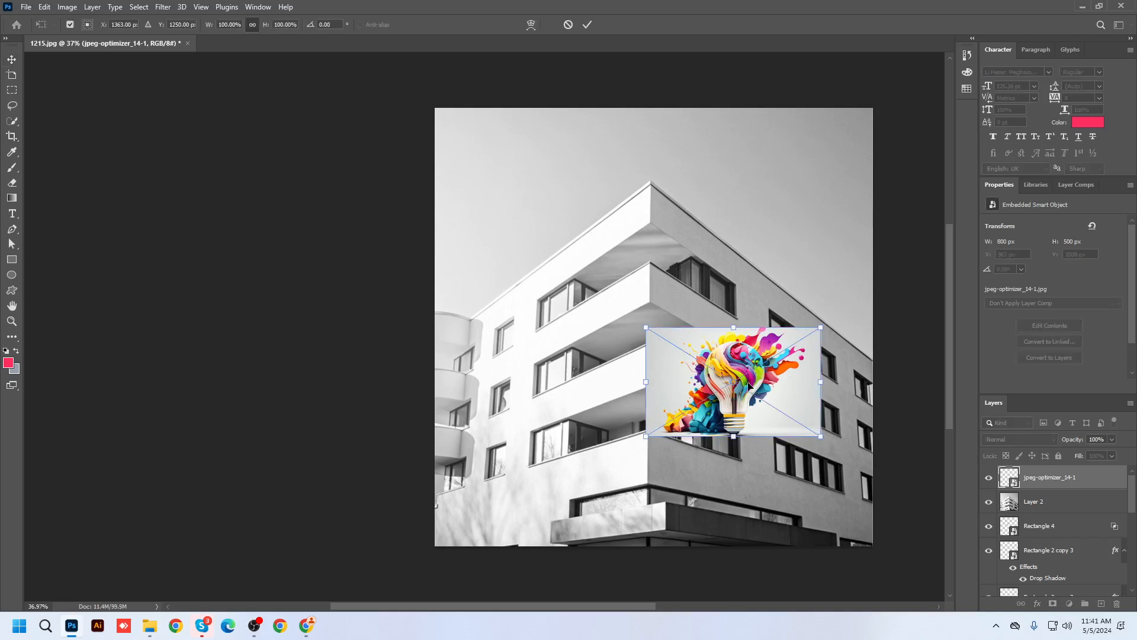
left_click_drag(733, 327, 680, 218)
key("Return")
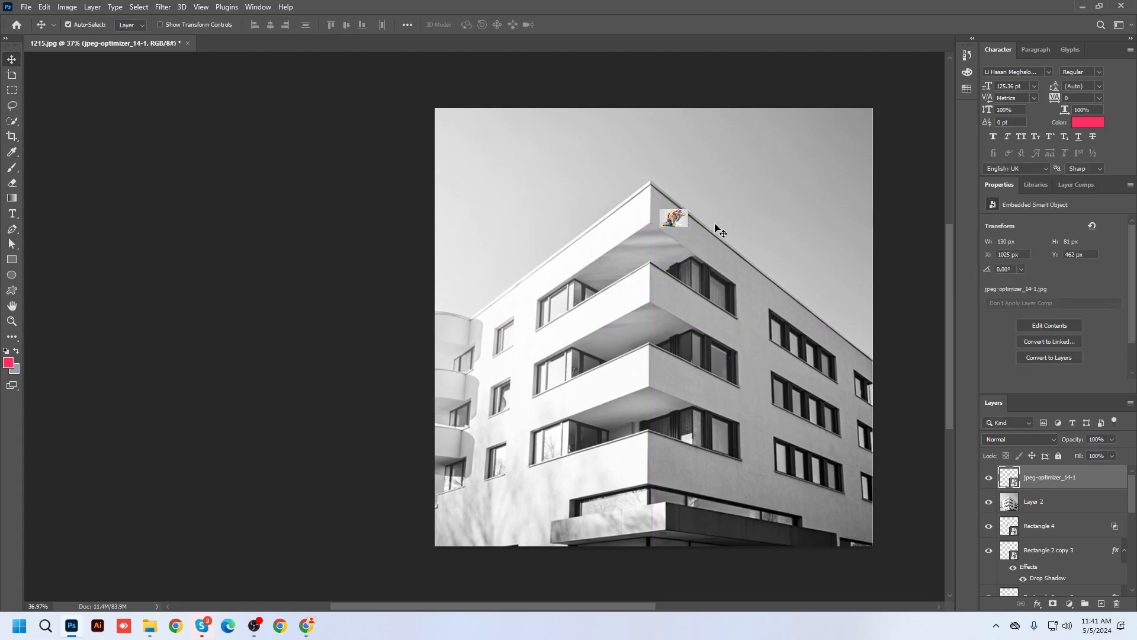
scroll(692, 214, "up", 5)
scroll(696, 218, "up", 2)
left_click_drag(652, 237, 677, 254)
Start a Perspective Warp on the light-bulb image and lay out one plane along the right-facing top wall, beginning at the building's corner.
left_click(65, 7)
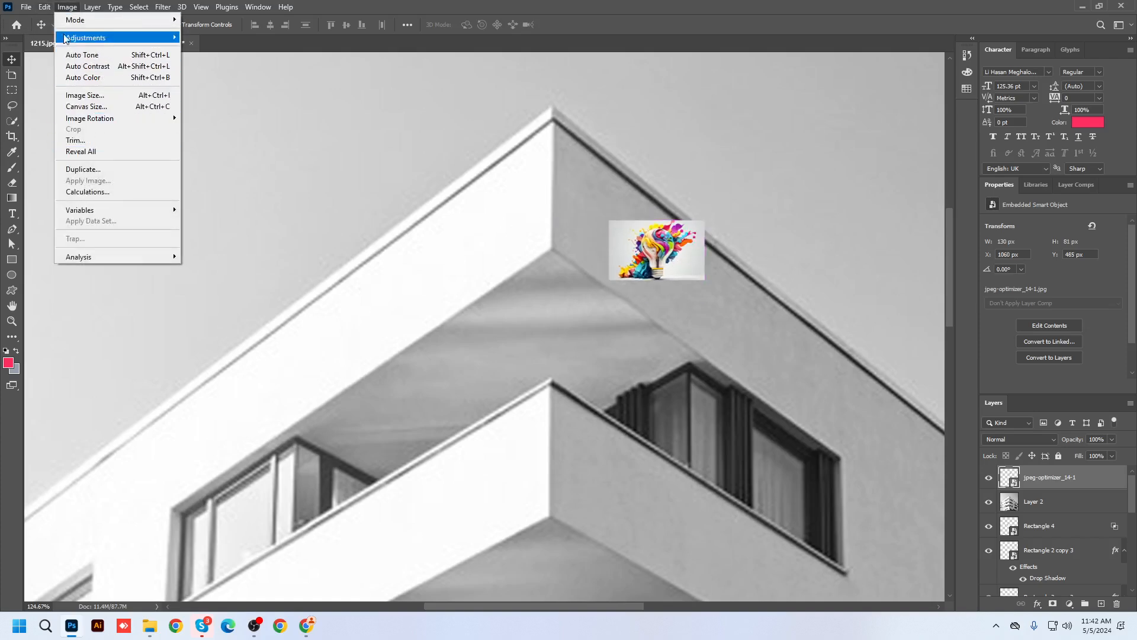
mouse_move(44, 7)
left_click(77, 259)
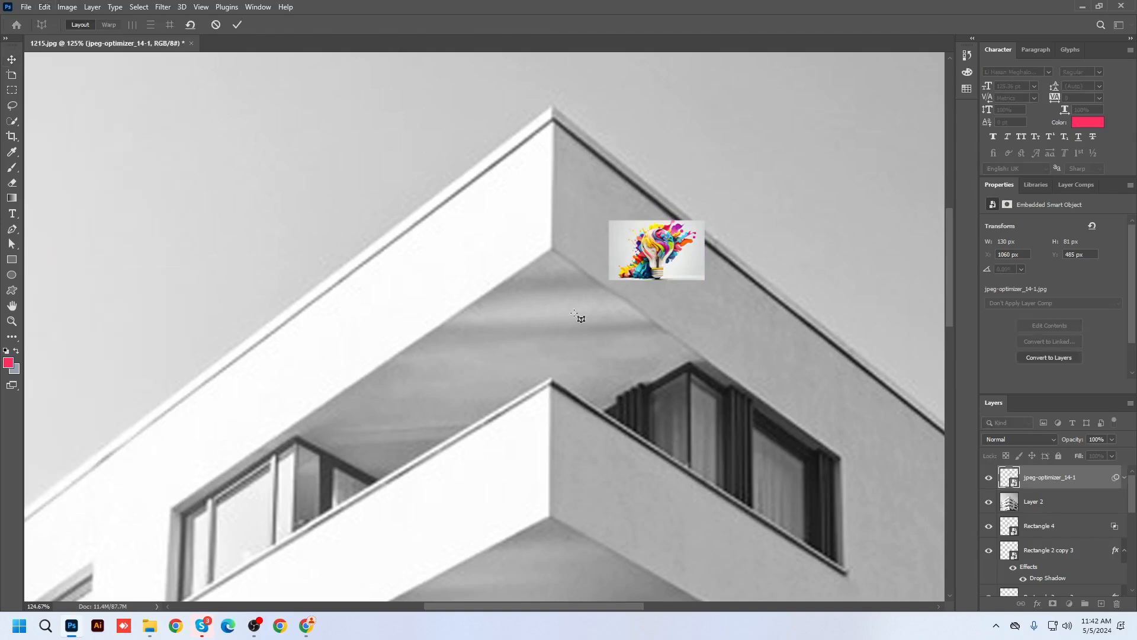
left_click(553, 123)
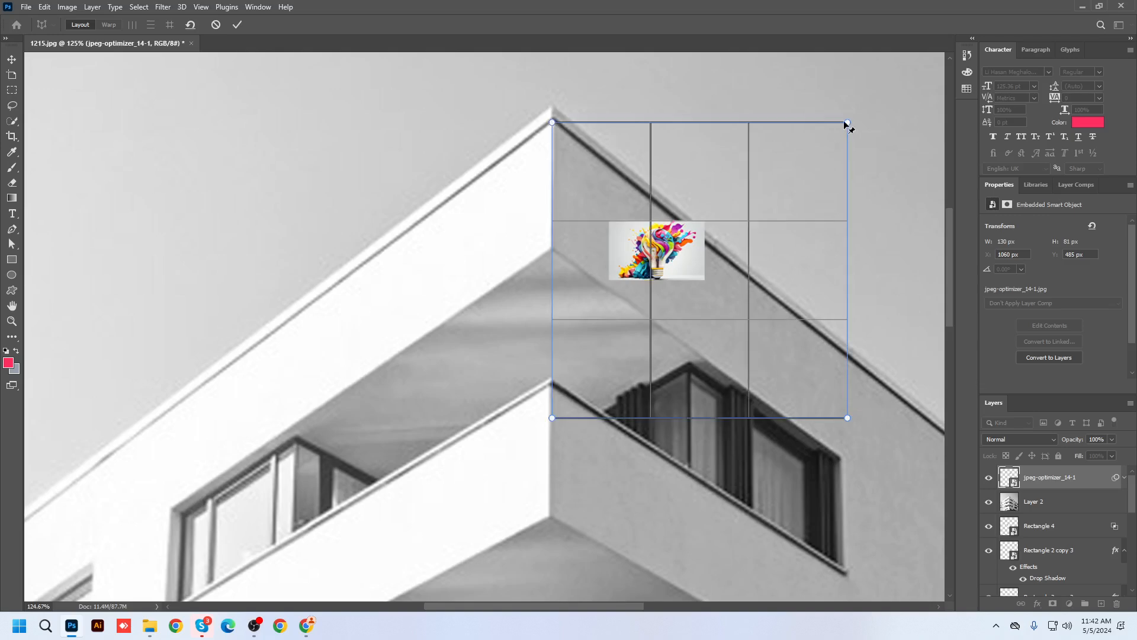
left_click_drag(848, 123, 863, 370)
left_click_drag(848, 419, 847, 455)
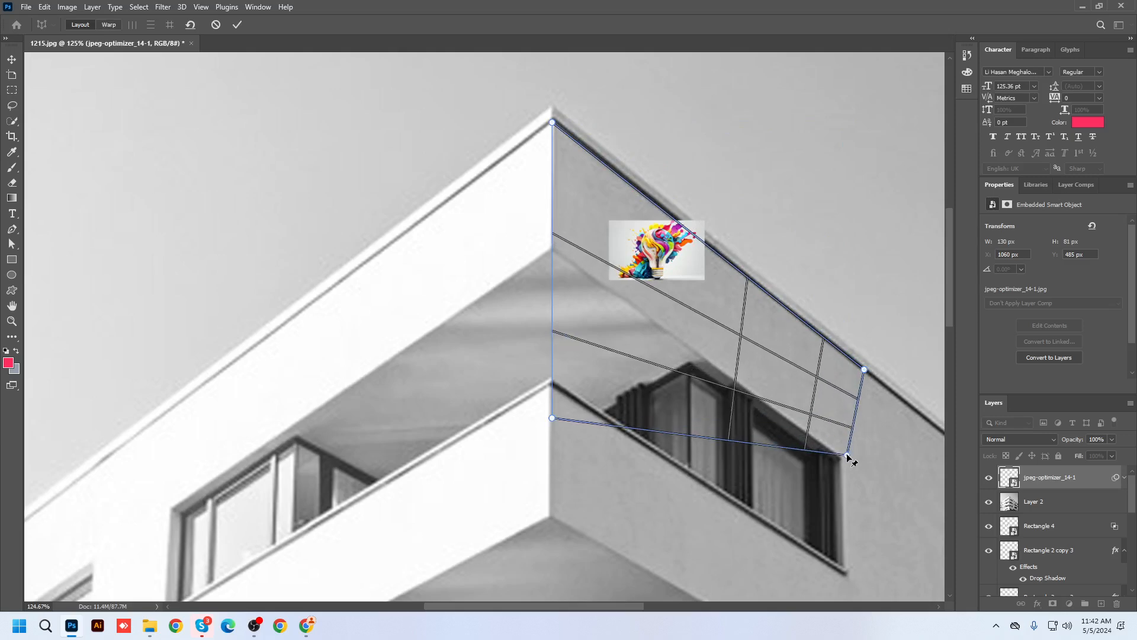
left_click_drag(552, 419, 555, 249)
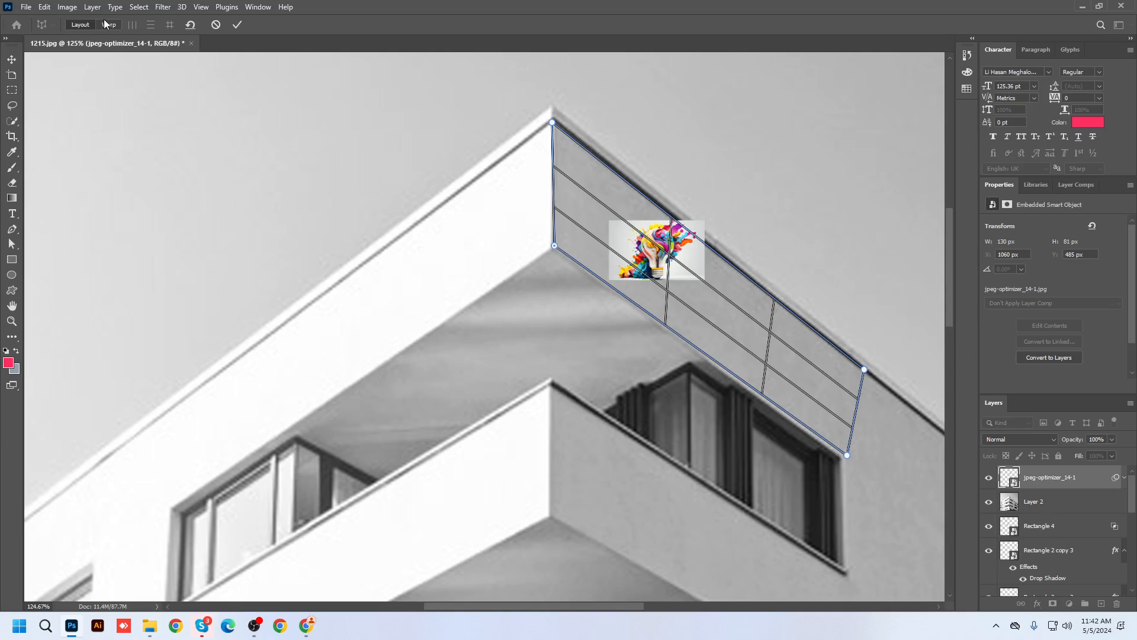
key("w")
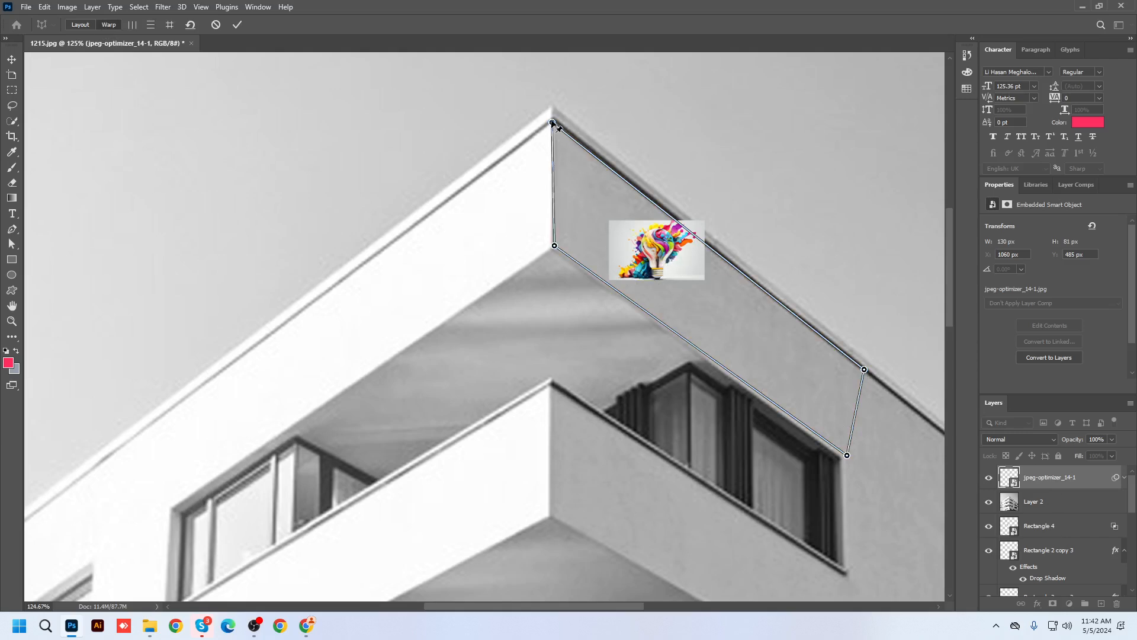
left_click_drag(552, 123, 552, 122)
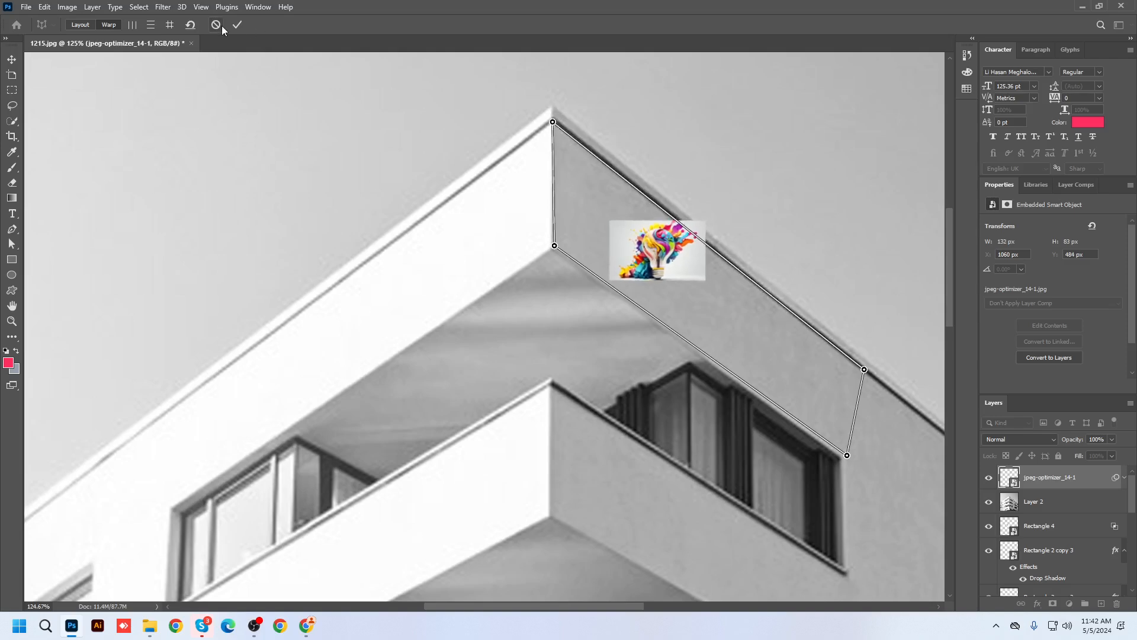
left_click(108, 25)
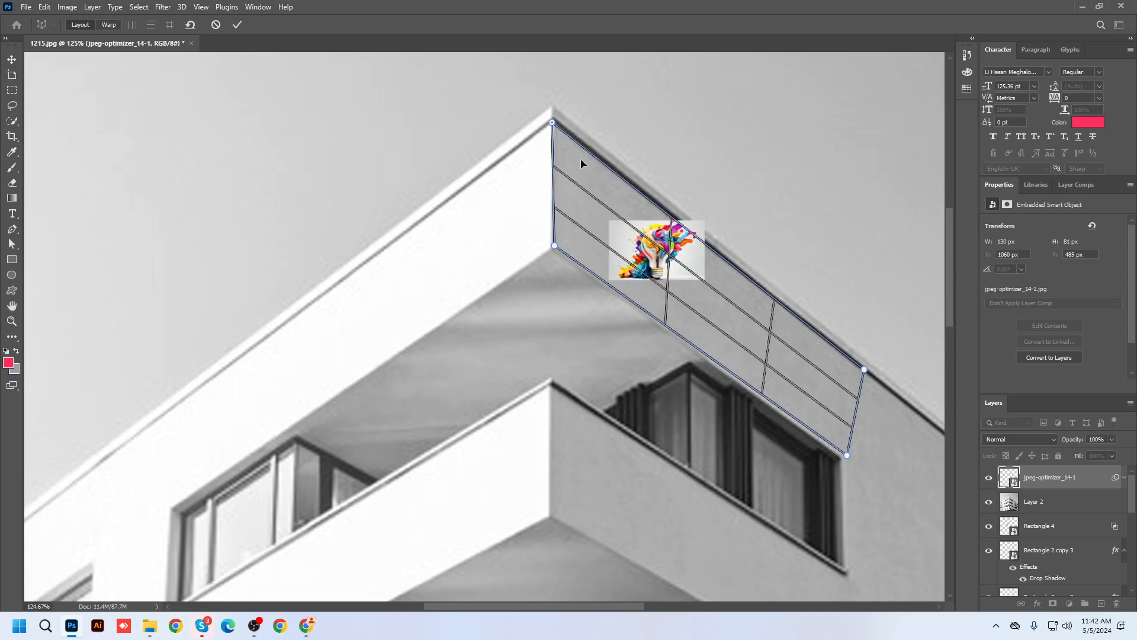
Fit the four corners of the Perspective Warp plane to the corners of the light-bulb image.
left_click_drag(552, 123, 608, 222)
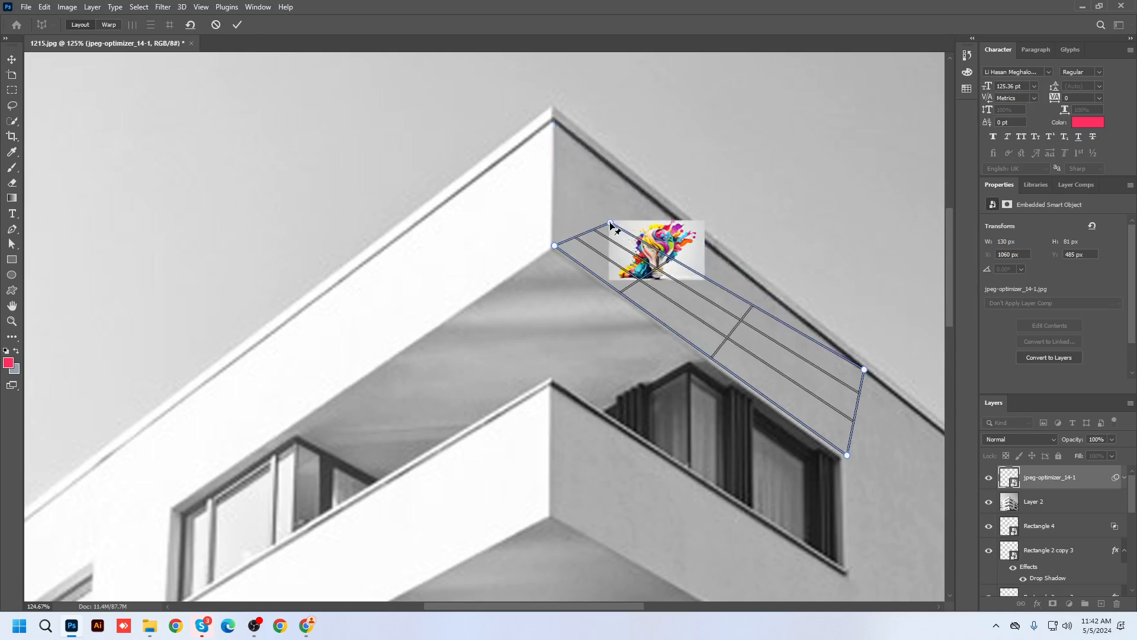
left_click_drag(864, 368, 702, 220)
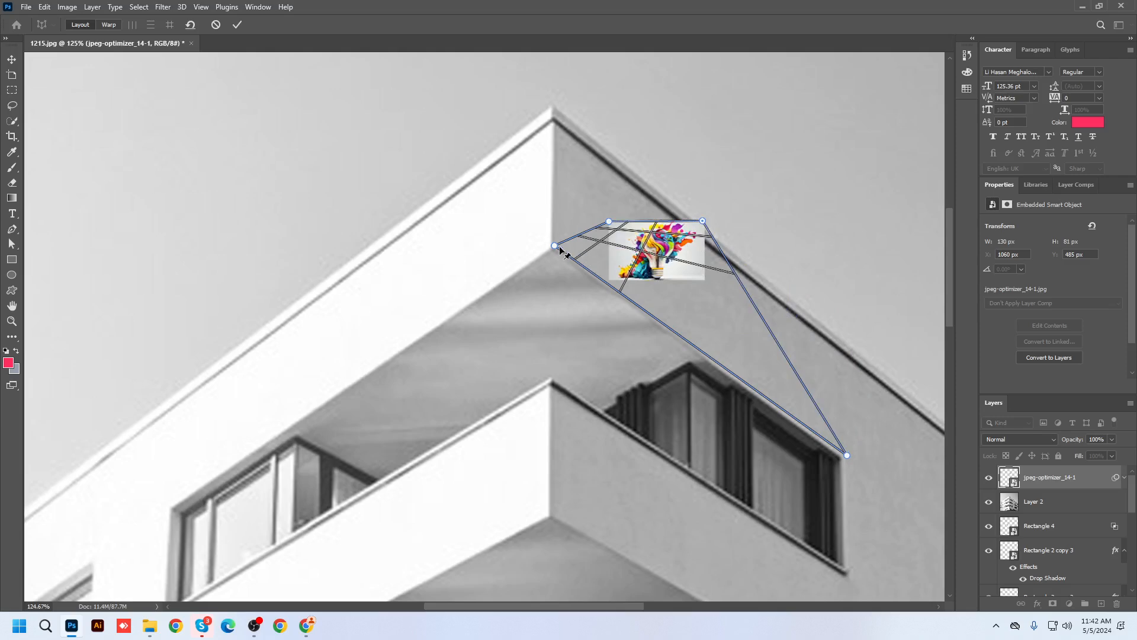
left_click_drag(555, 246, 610, 278)
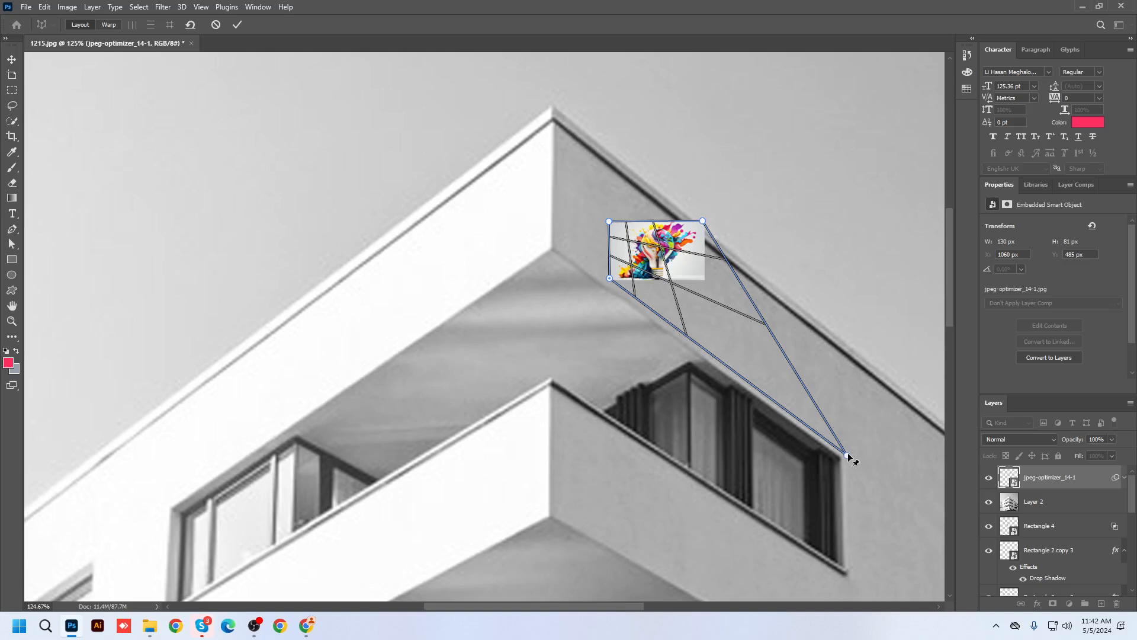
left_click_drag(848, 455, 703, 280)
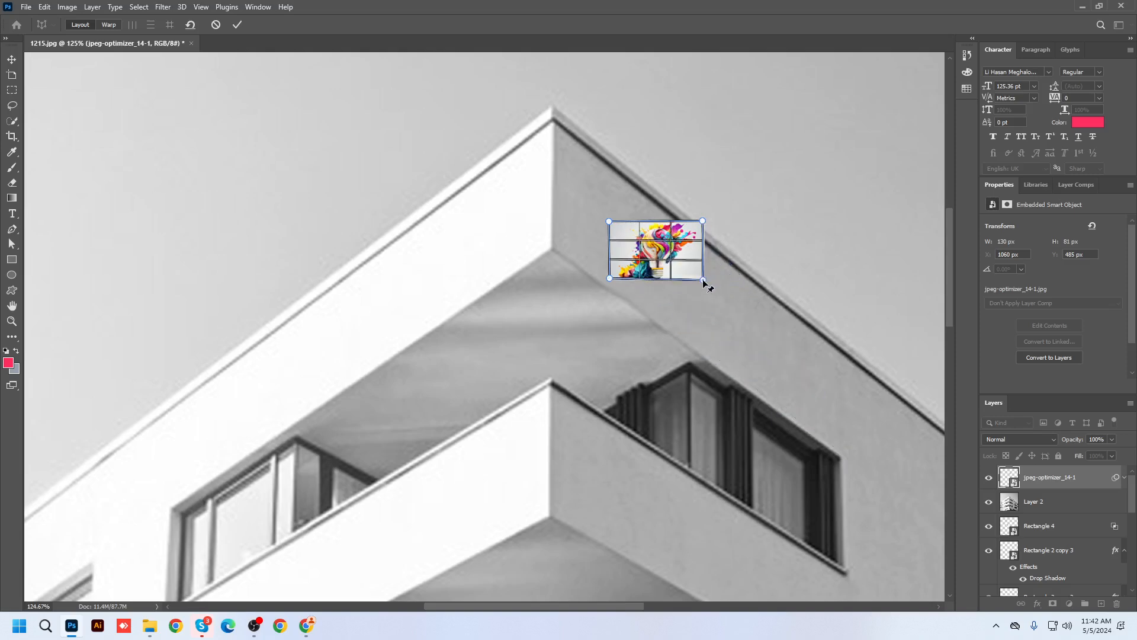
Warp the light-bulb image's four corners to fit the right-facing top wall, starting at the building's corner, and apply the Perspective Warp.
left_click(110, 25)
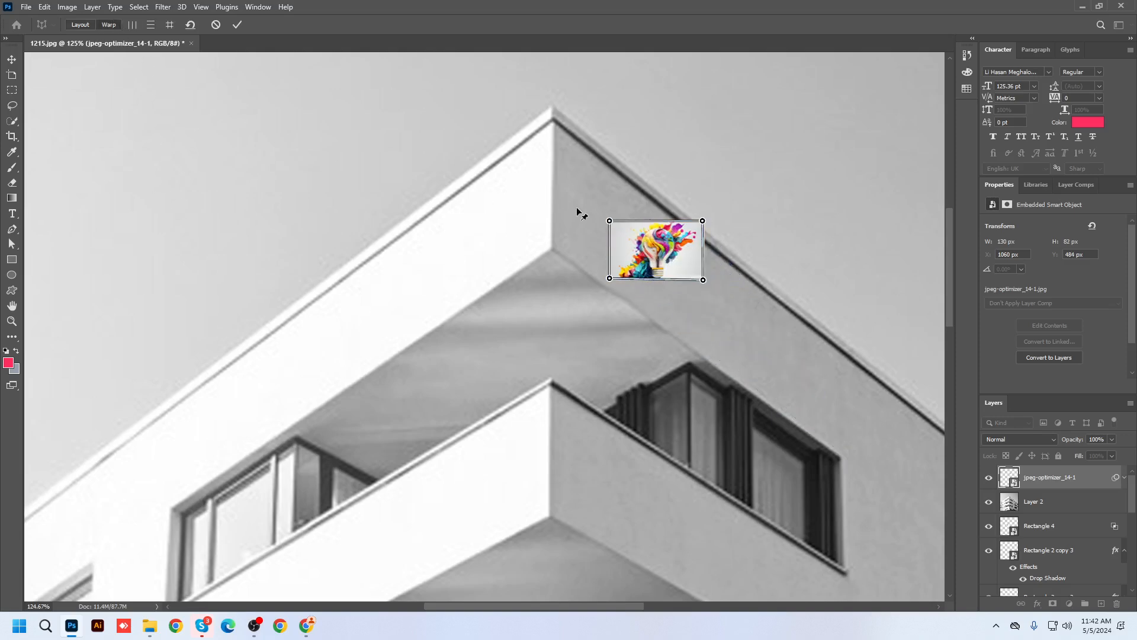
left_click_drag(608, 222, 551, 122)
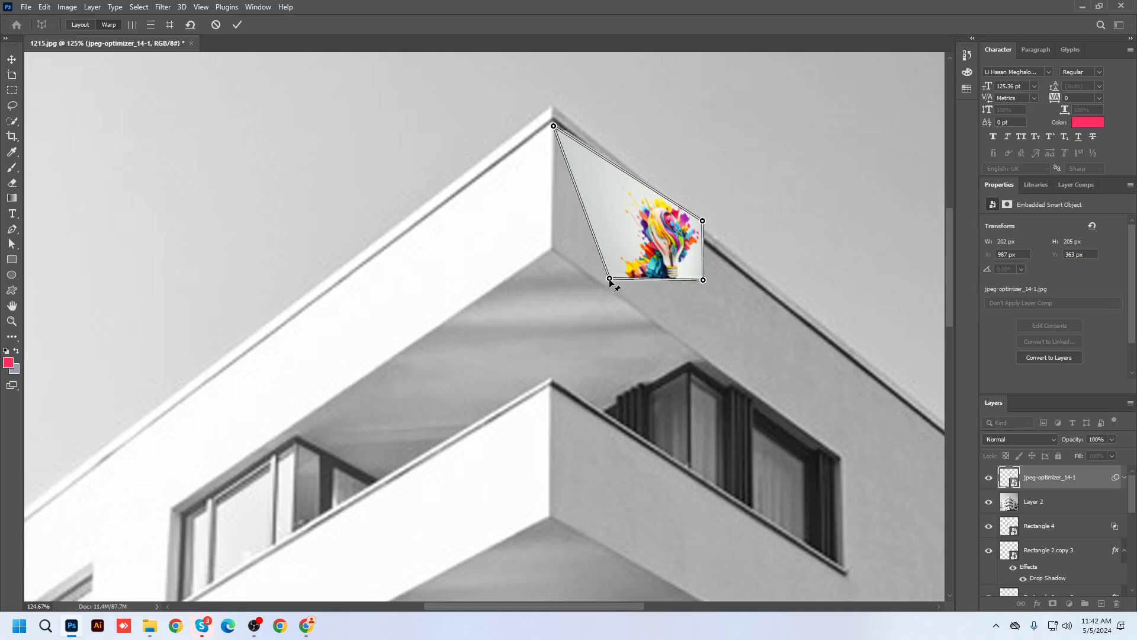
left_click_drag(610, 280, 550, 243)
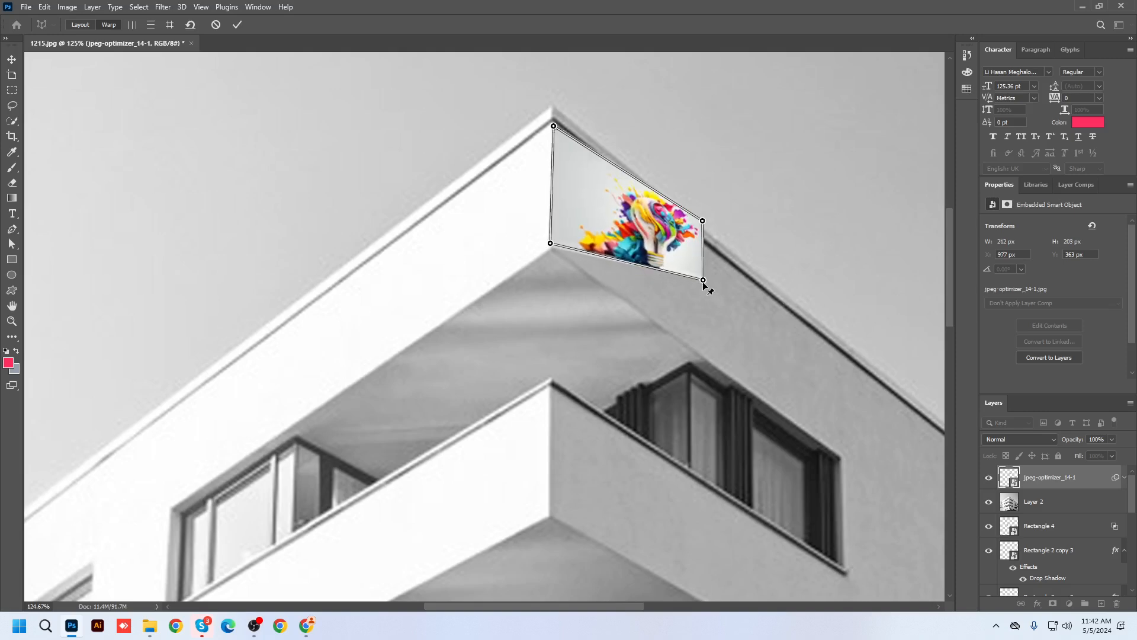
left_click_drag(704, 283, 728, 375)
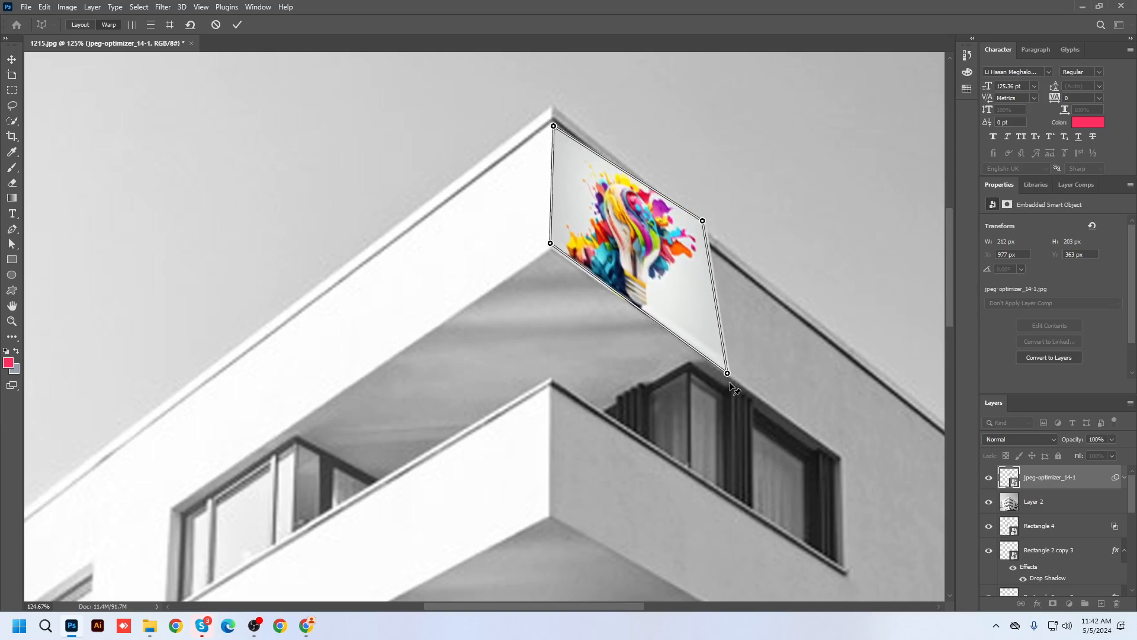
left_click_drag(704, 228, 742, 276)
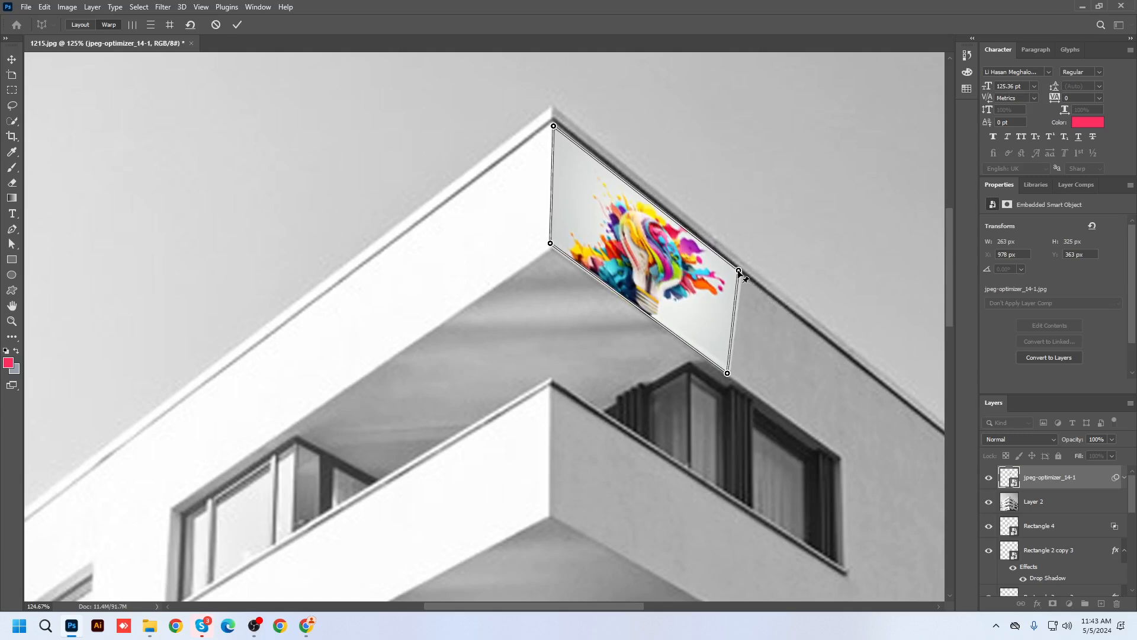
left_click_drag(739, 271, 734, 270)
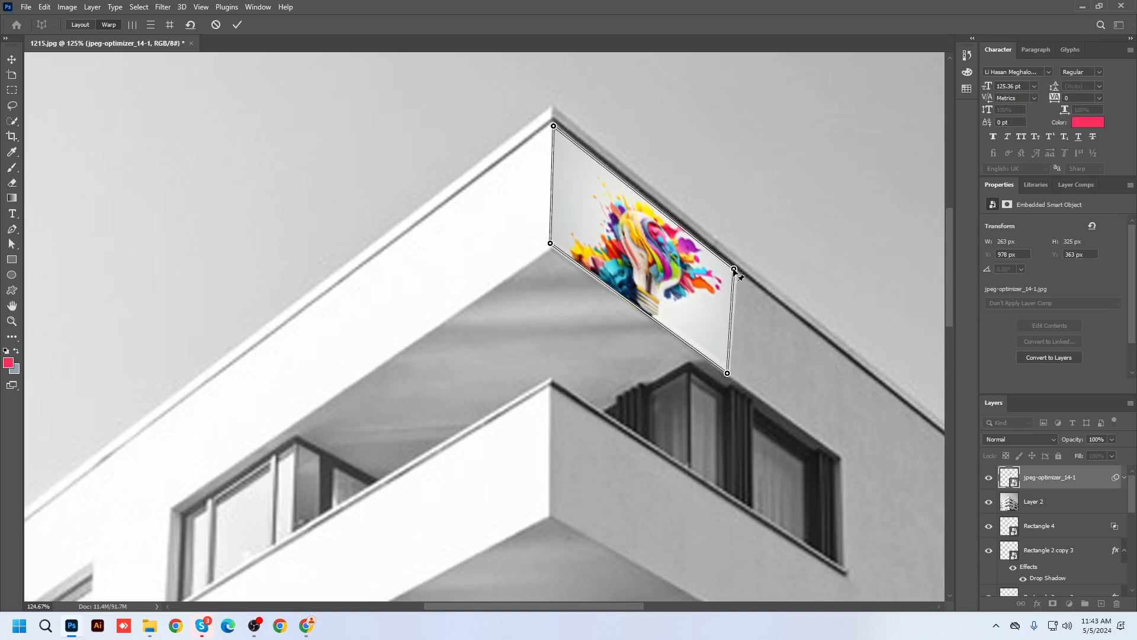
key("Return")
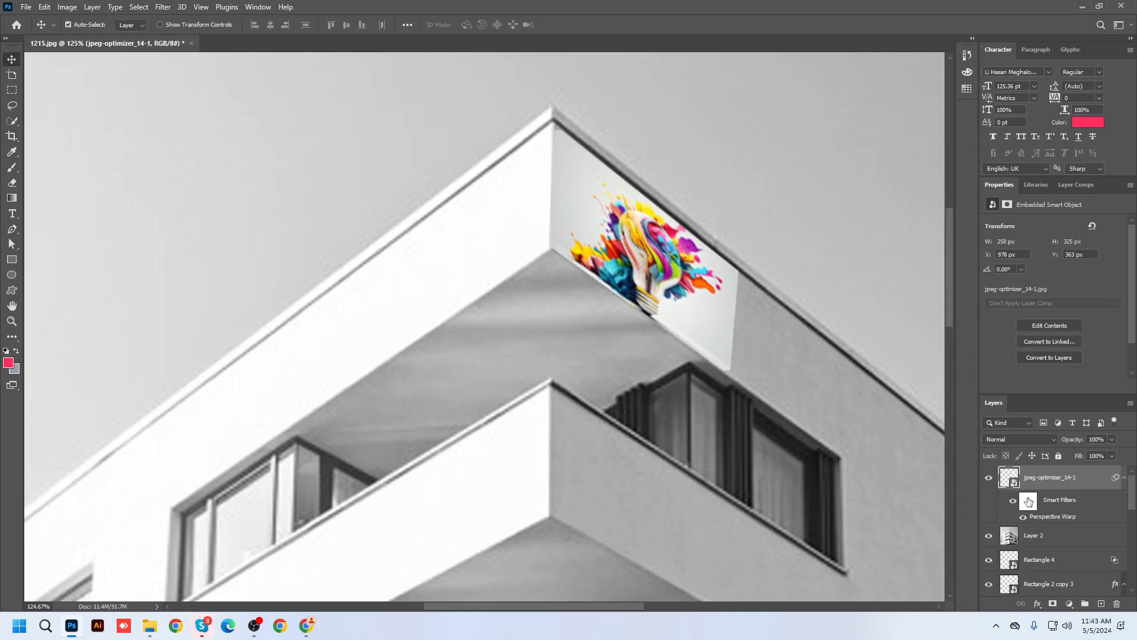
Blend the light-bulb layer into the wall by splitting its Underlying Layer Blend If sliders to 0/134 and 116/255.
right_click(1050, 485)
left_click(950, 87)
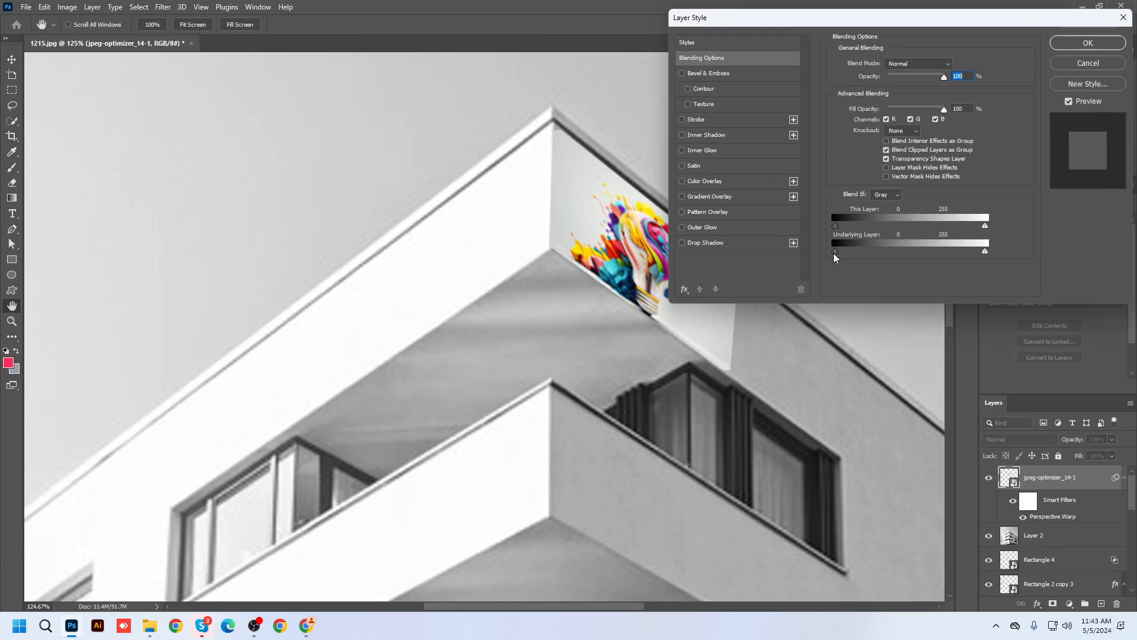
left_click_drag(838, 250, 912, 254)
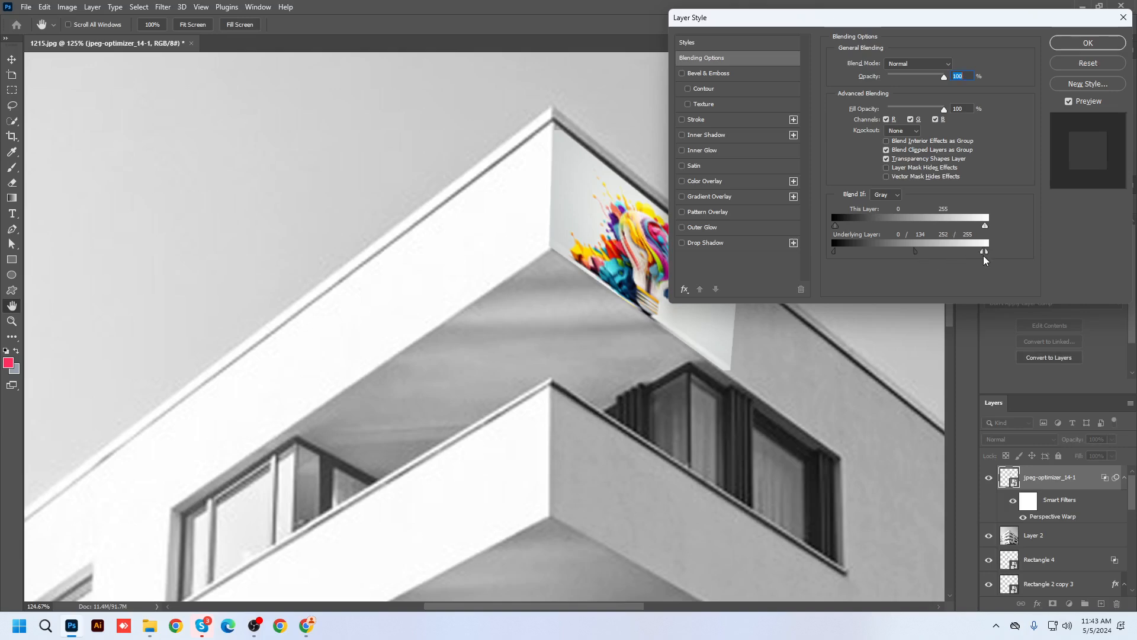
left_click_drag(980, 251, 904, 247)
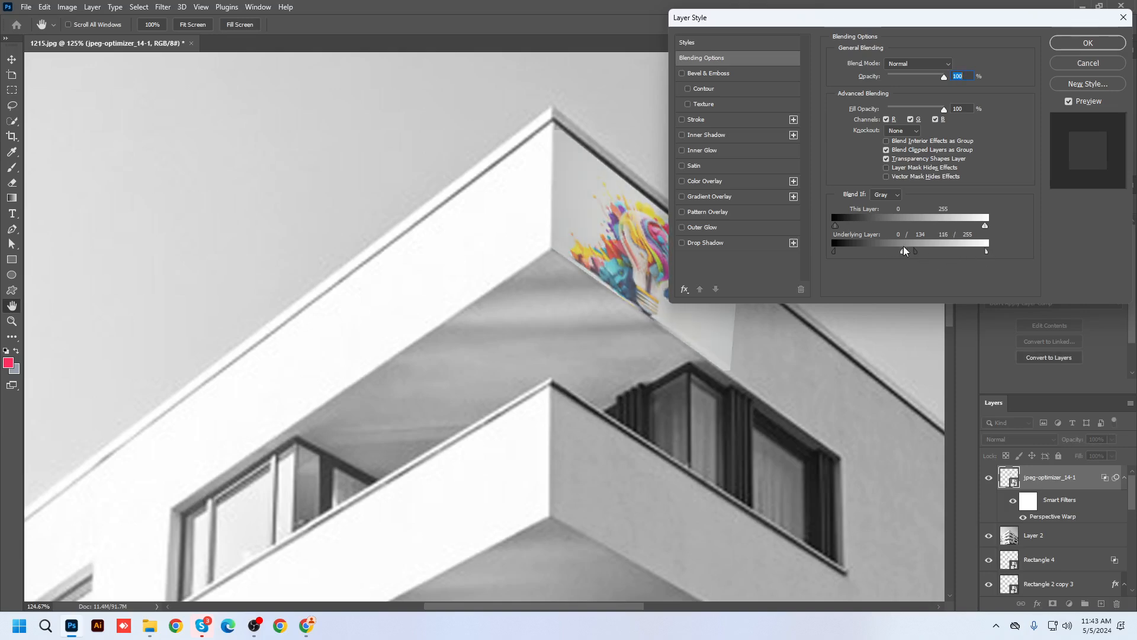
left_click(1073, 40)
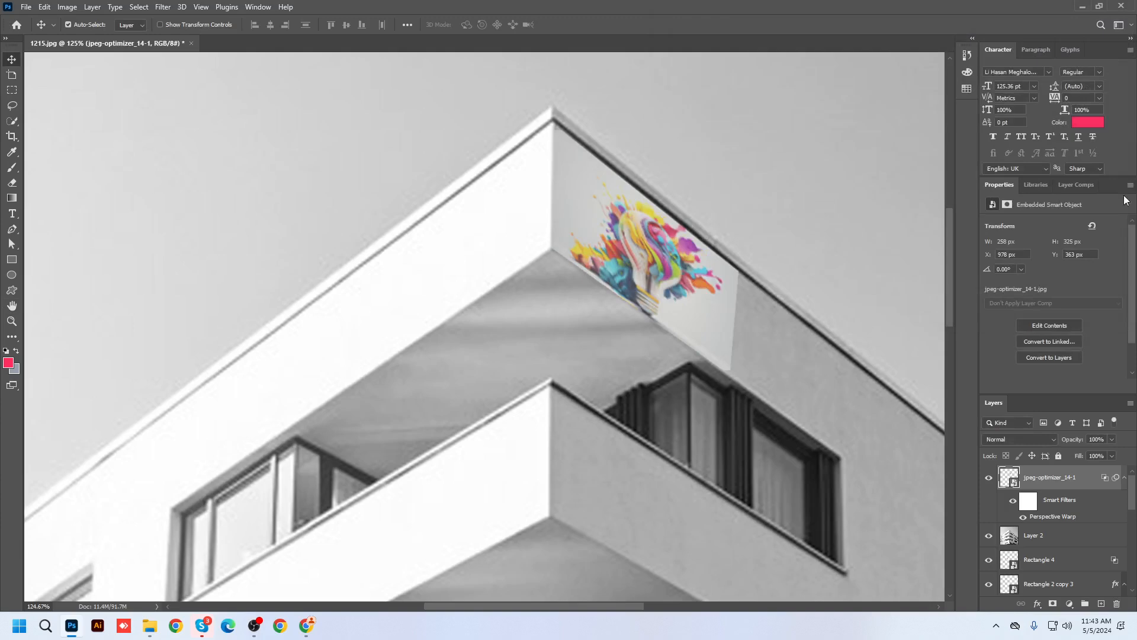
Switch to Chrome to view the Freepik business flyer template as a reference, and return to Photoshop.
scroll(675, 430, "down", 8)
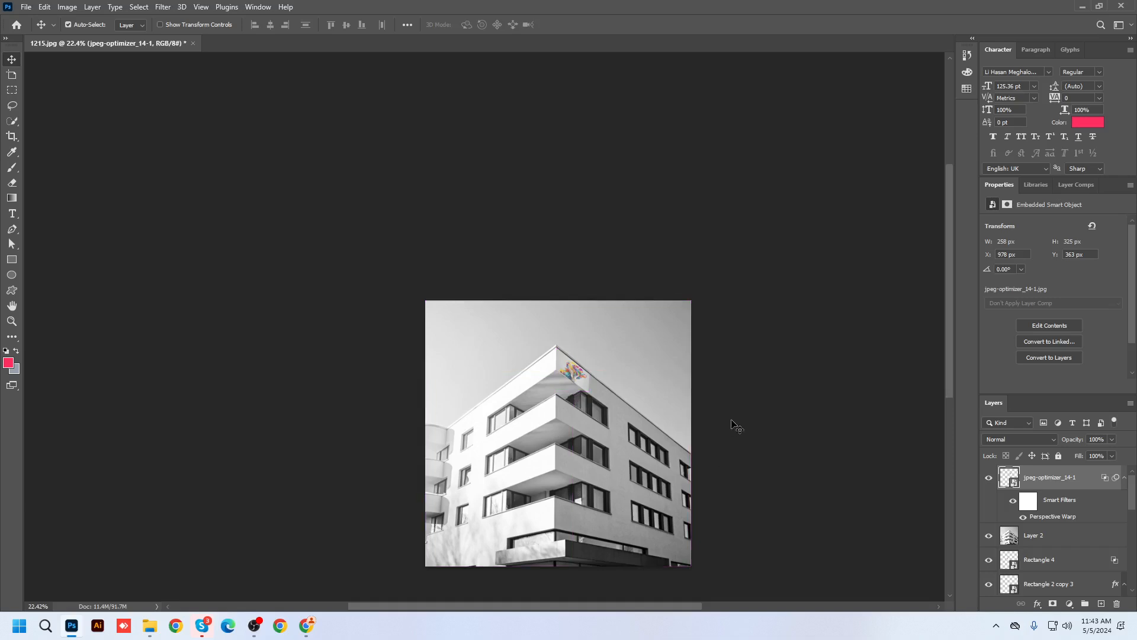
left_click_drag(757, 437, 787, 386)
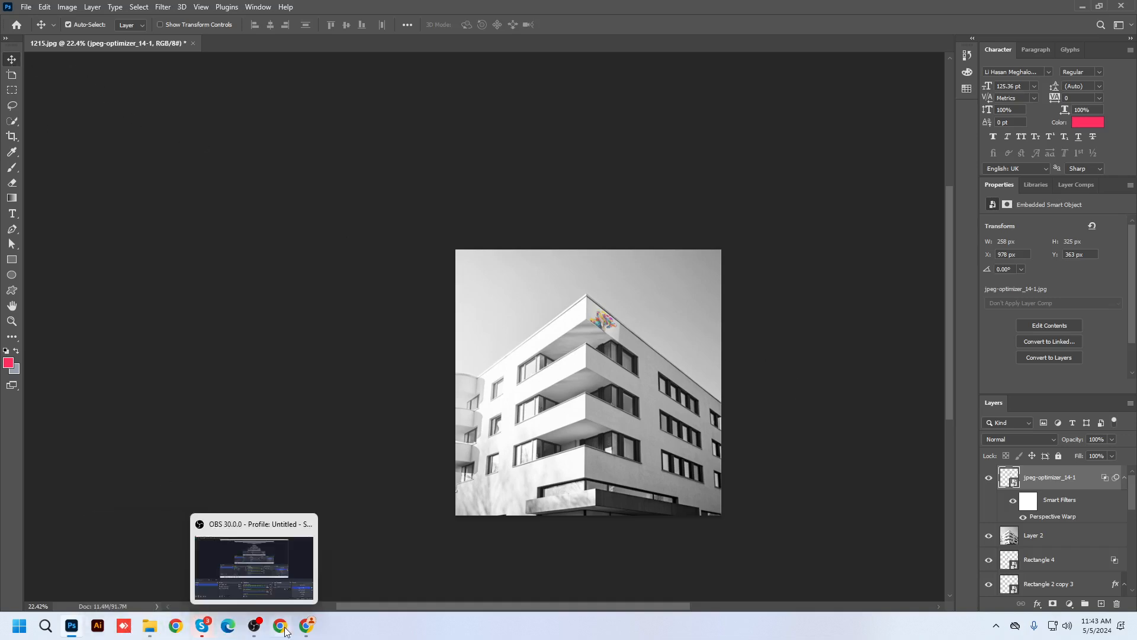
left_click(309, 628)
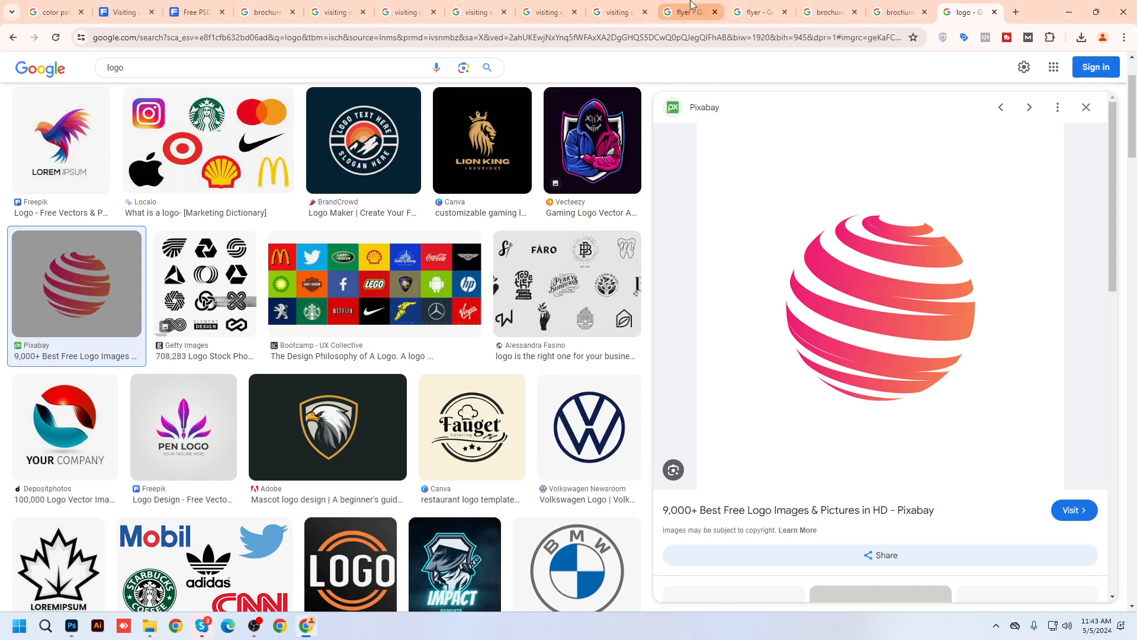
left_click(694, 8)
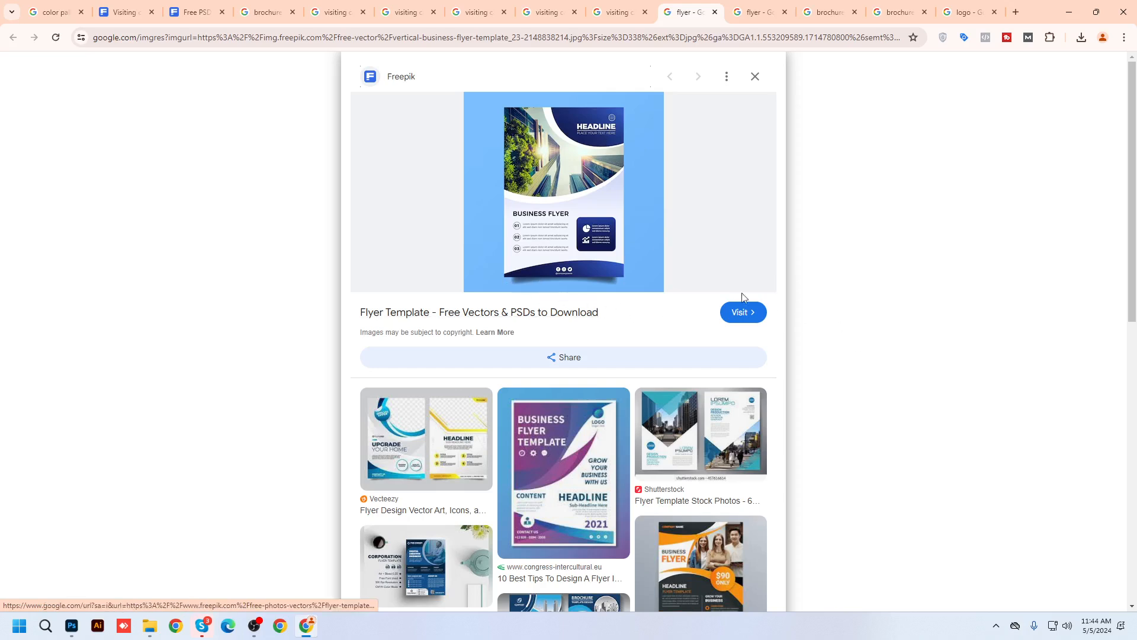
mouse_move(200, 628)
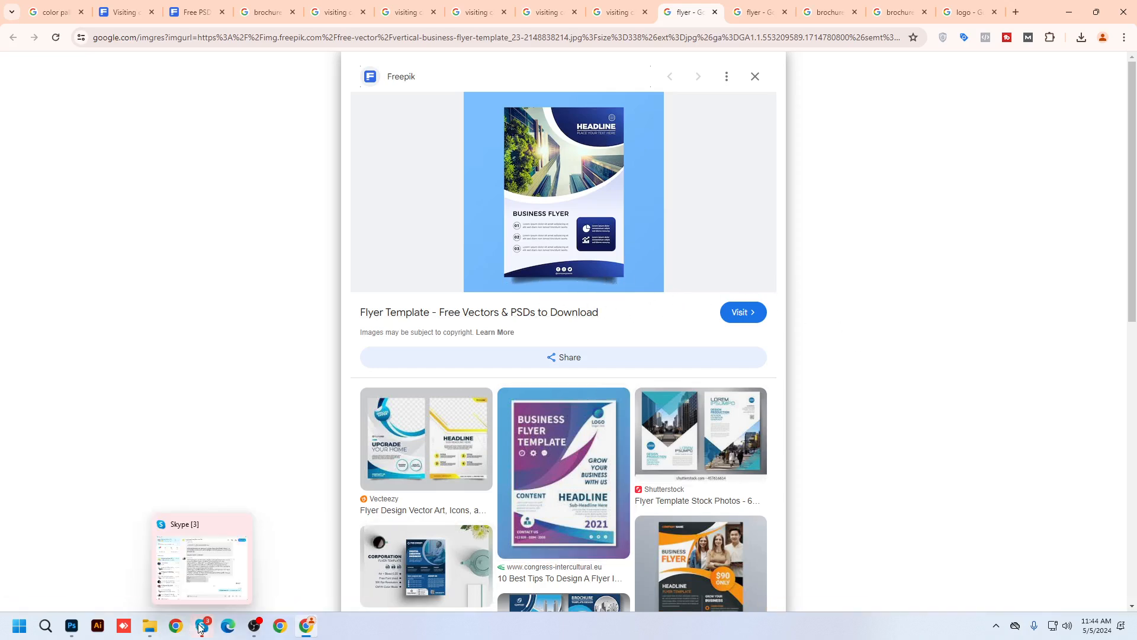
left_click(72, 625)
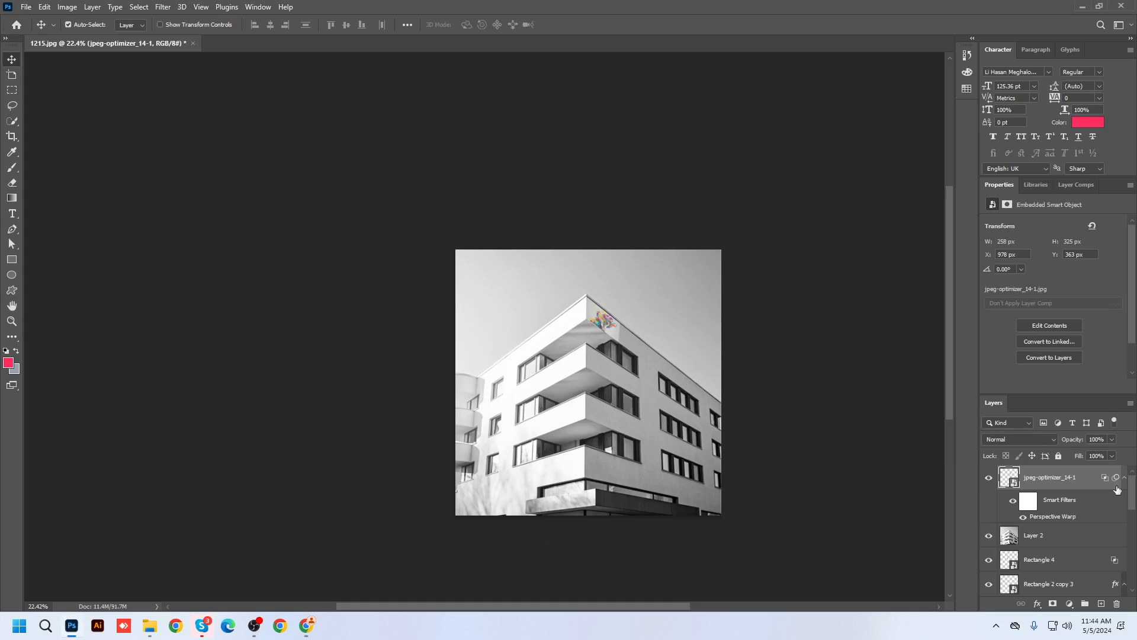
Add a Solid Color fill layer in bright blue (00c6ff) above the light-bulb layer.
left_click(1068, 604)
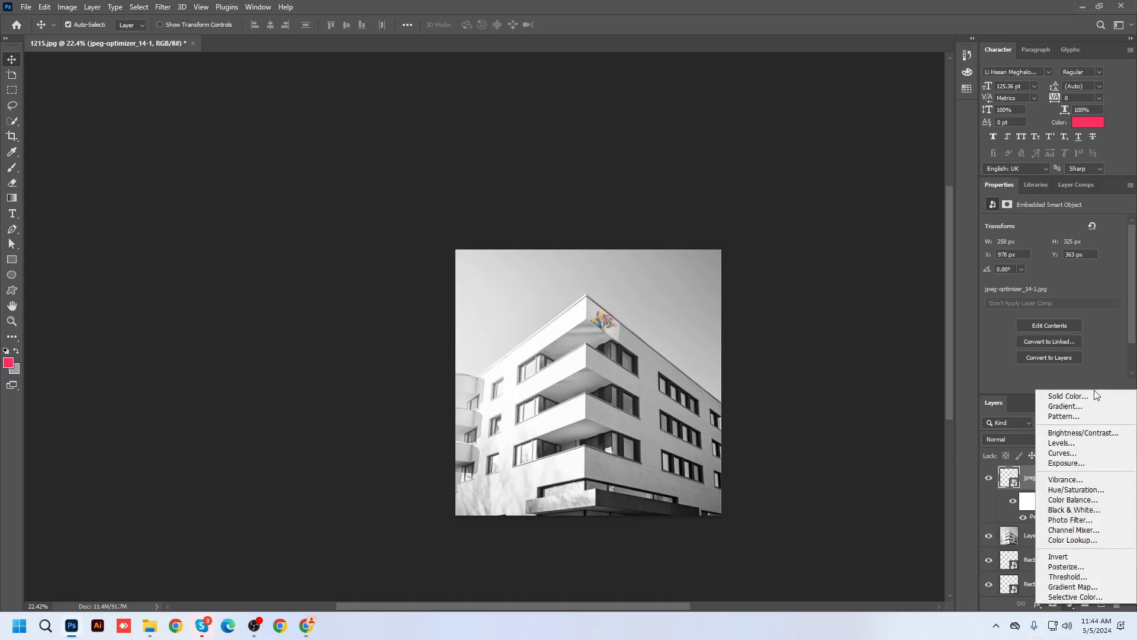
left_click(1066, 396)
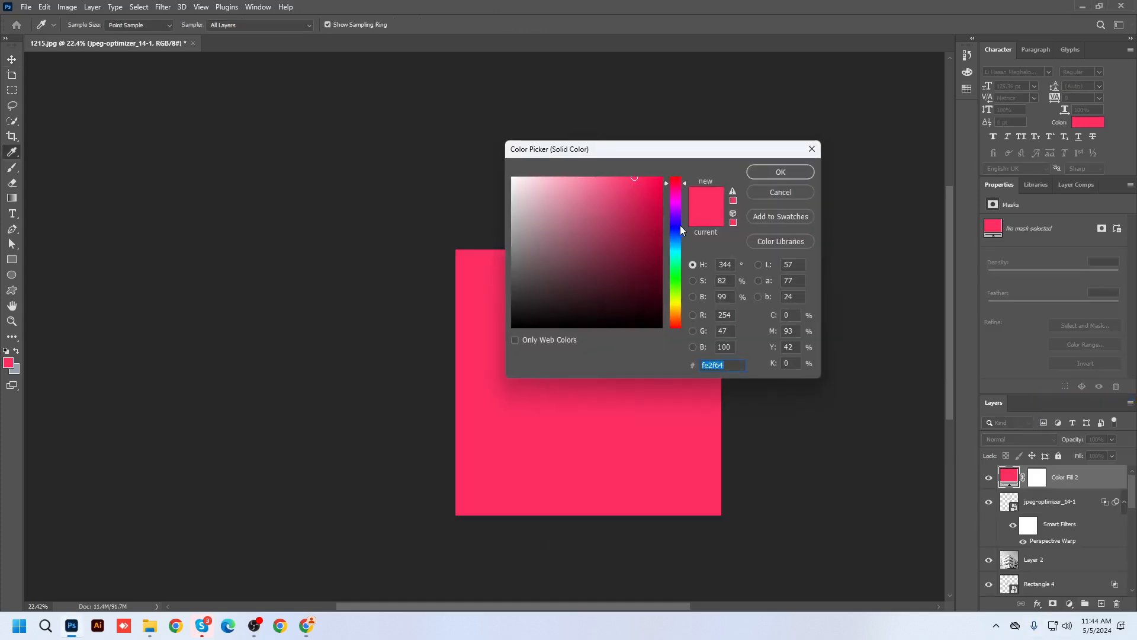
left_click(674, 251)
left_click_drag(674, 250, 681, 173)
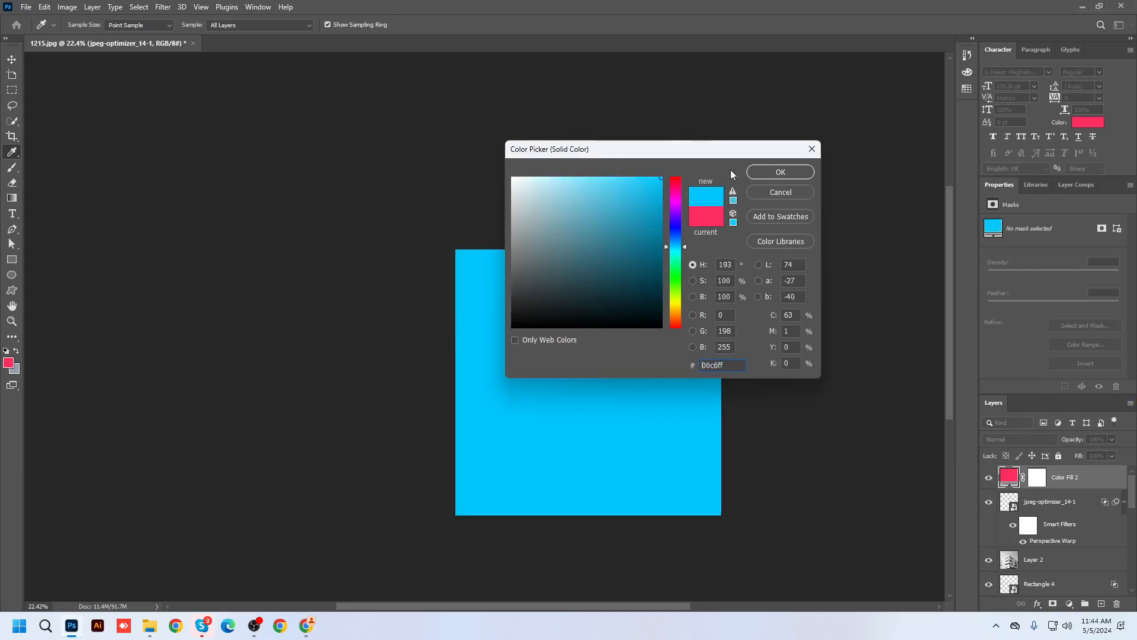
left_click(781, 172)
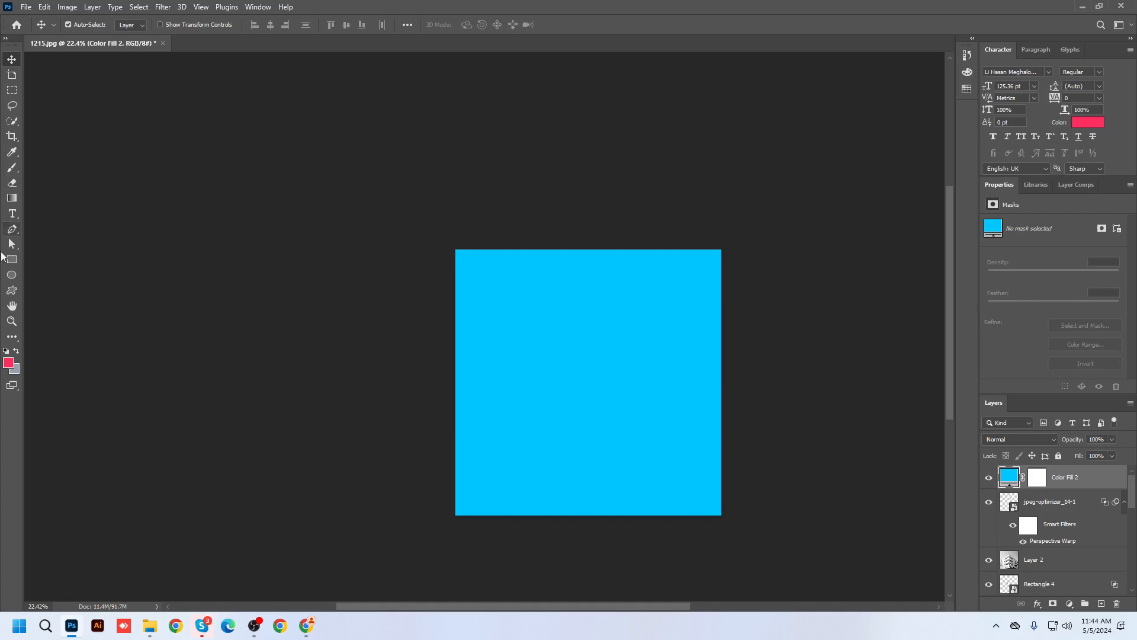
Draw a portrait rectangle about 922 × 1495 px in the middle of the canvas, with white fill and no stroke.
left_click(11, 259)
left_click_drag(526, 279, 647, 477)
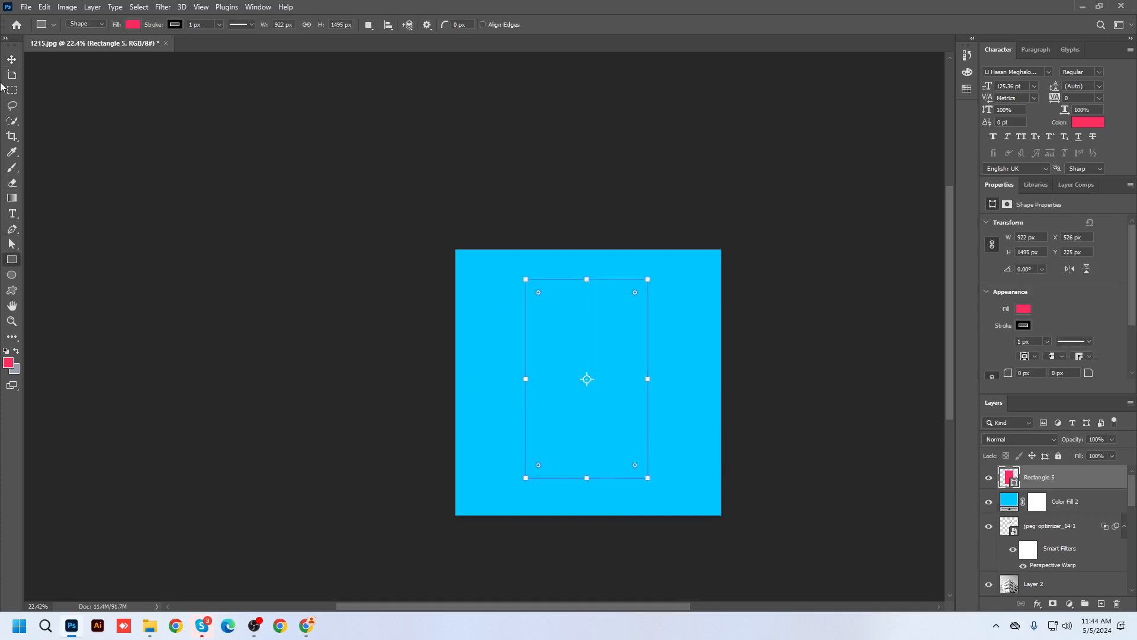
left_click(1024, 310)
left_click(986, 372)
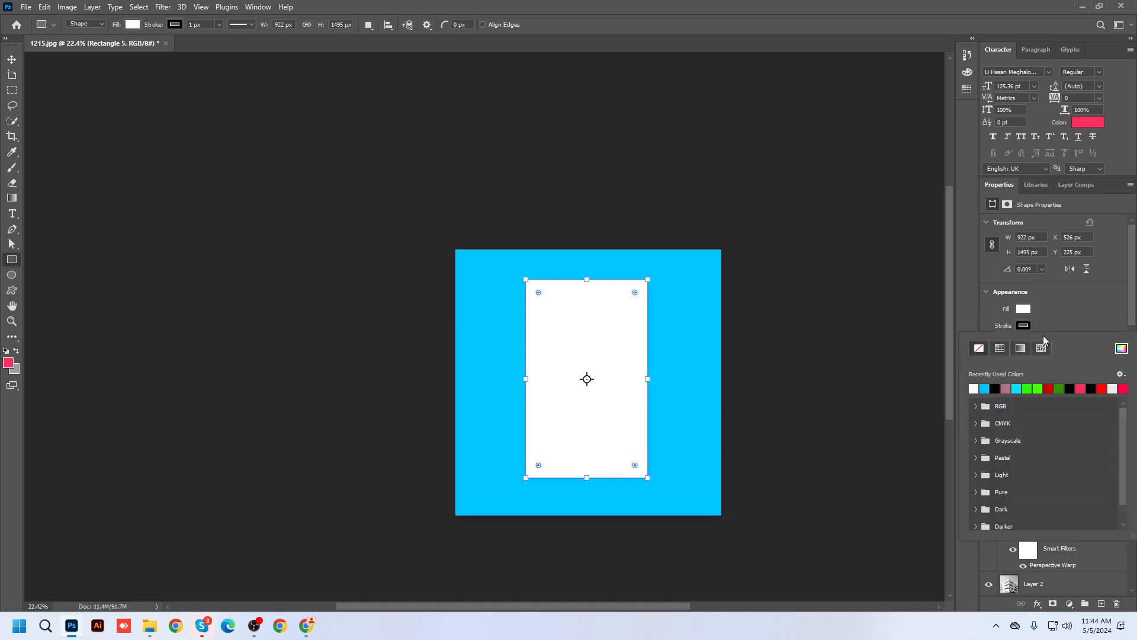
left_click(978, 348)
left_click(12, 59)
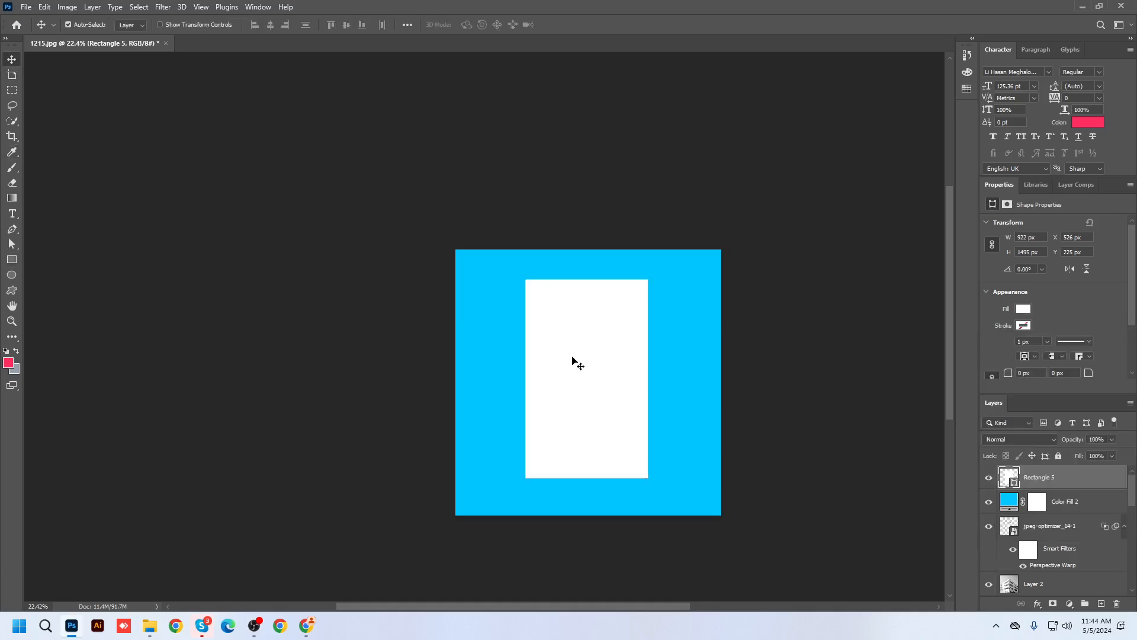
Add a black Solid Color fill layer and move it below the white rectangle's layer.
left_click(1071, 607)
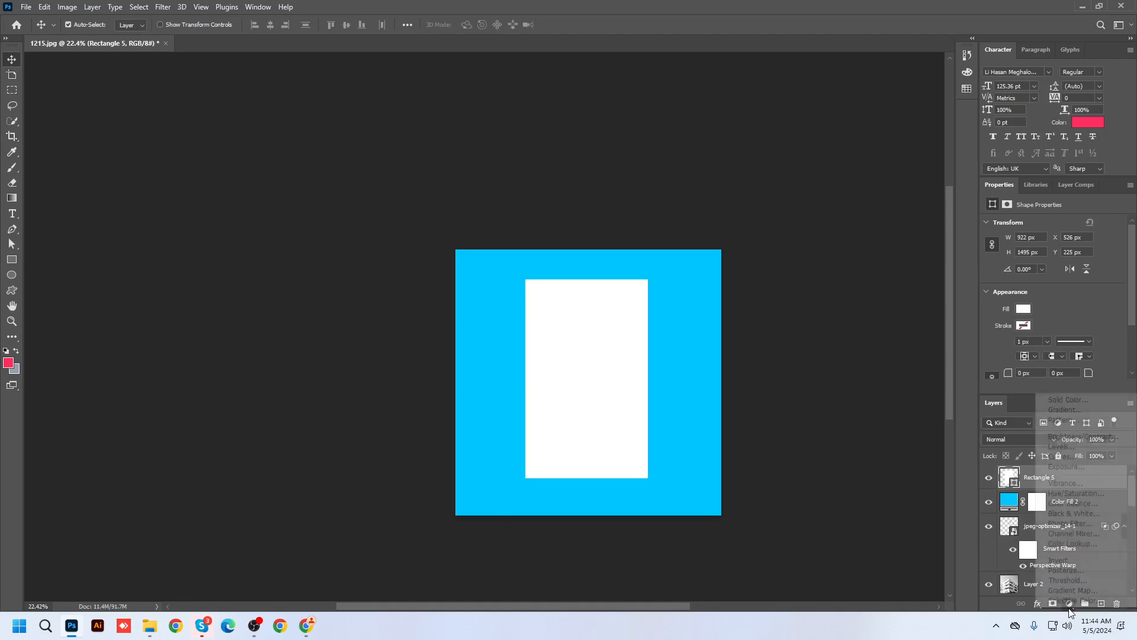
left_click(1077, 403)
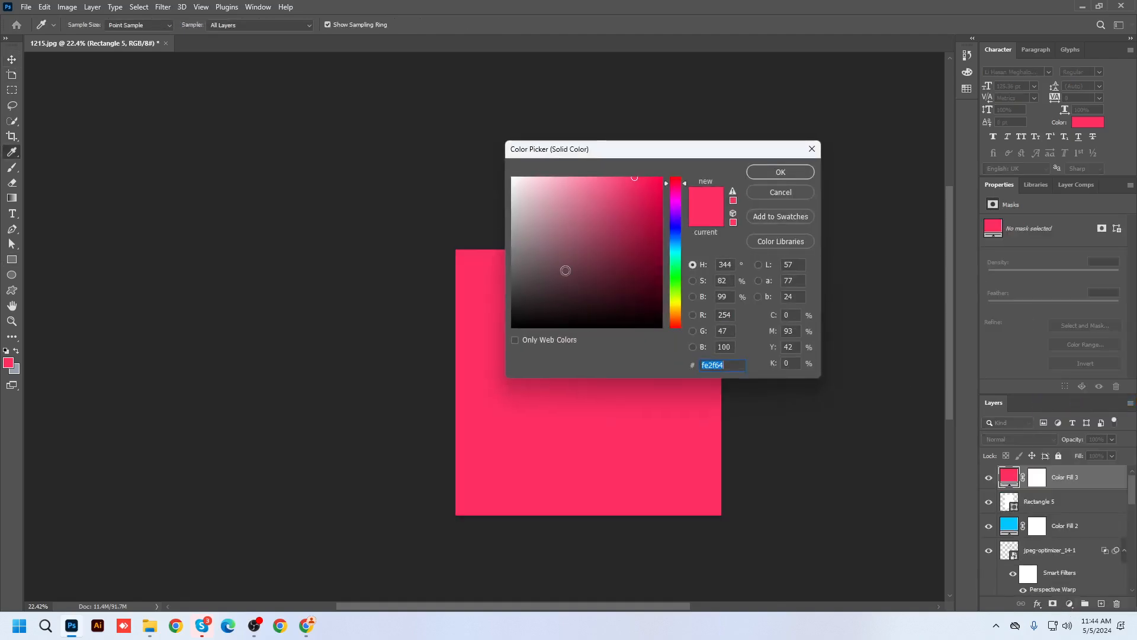
left_click_drag(558, 261, 449, 398)
left_click(782, 172)
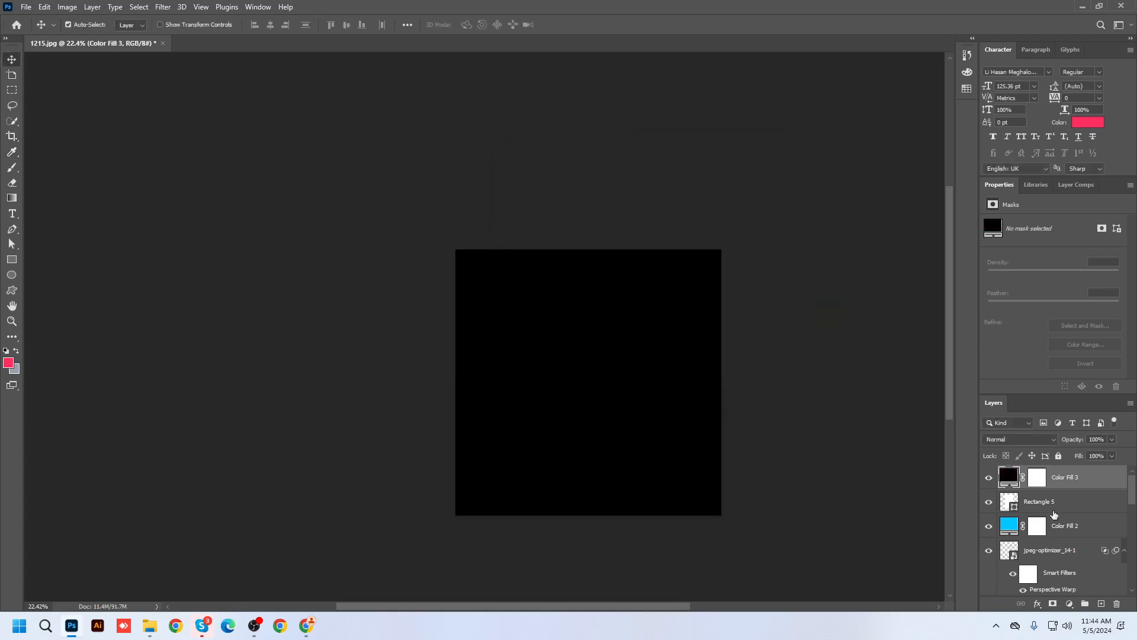
left_click_drag(1082, 478, 1065, 507)
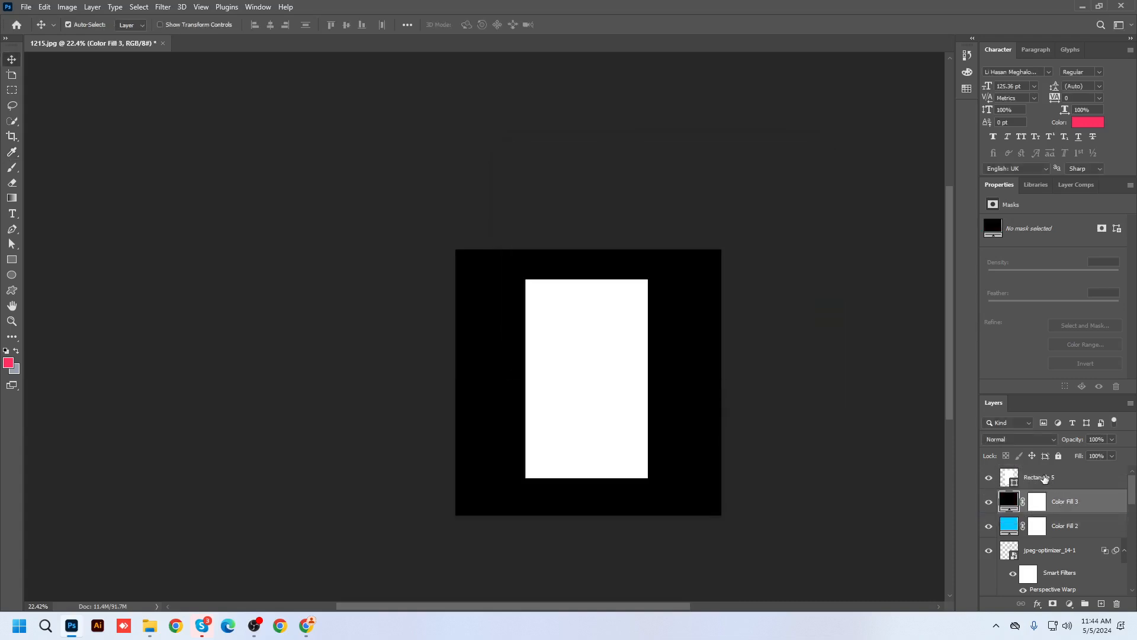
Invert the black fill's layer mask and paint a curved shadow along the white rectangle's bottom edge with a soft 175 px white brush.
left_click(1031, 508)
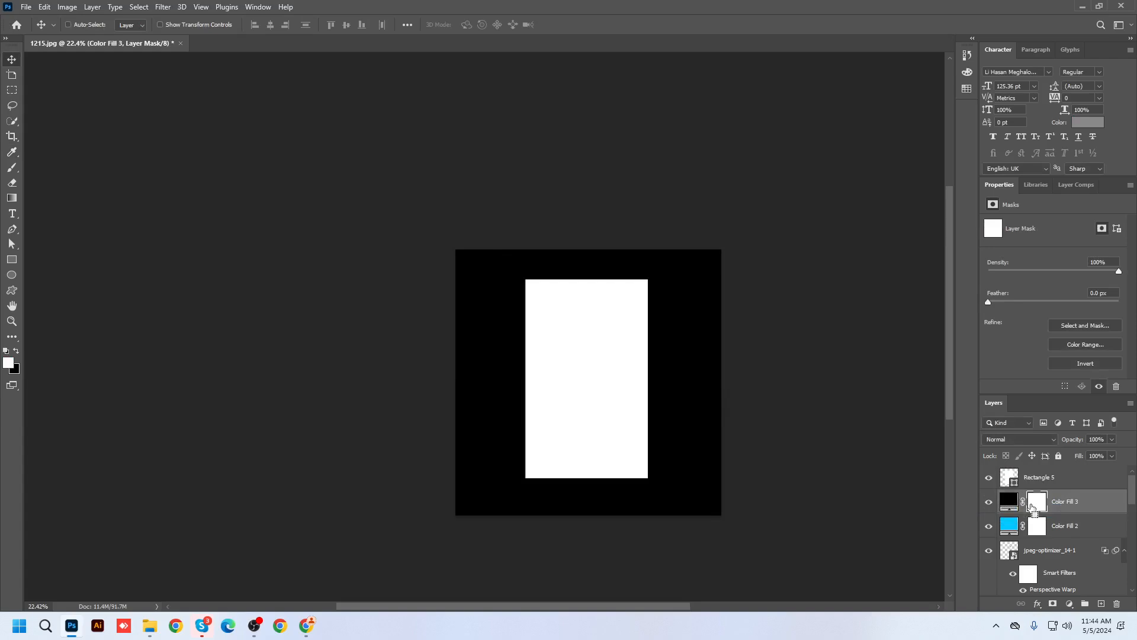
key("ctrl+i")
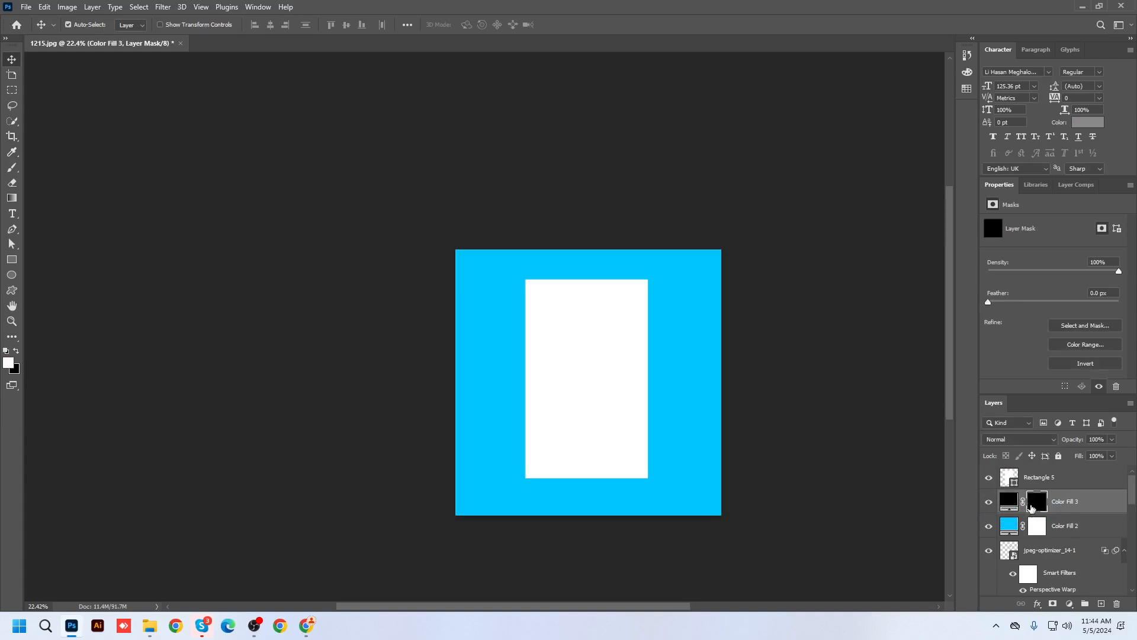
left_click(12, 170)
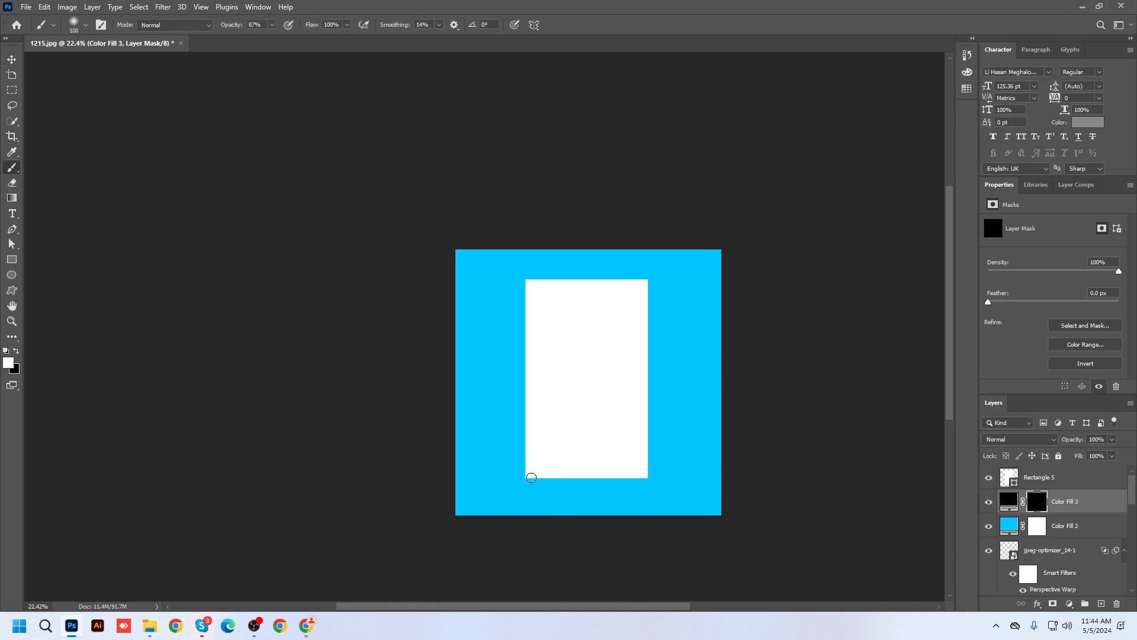
key("bracketright")
mouse_move(530, 475)
left_mouse_down()
mouse_move(590, 459)
mouse_move(640, 472)
left_mouse_up()
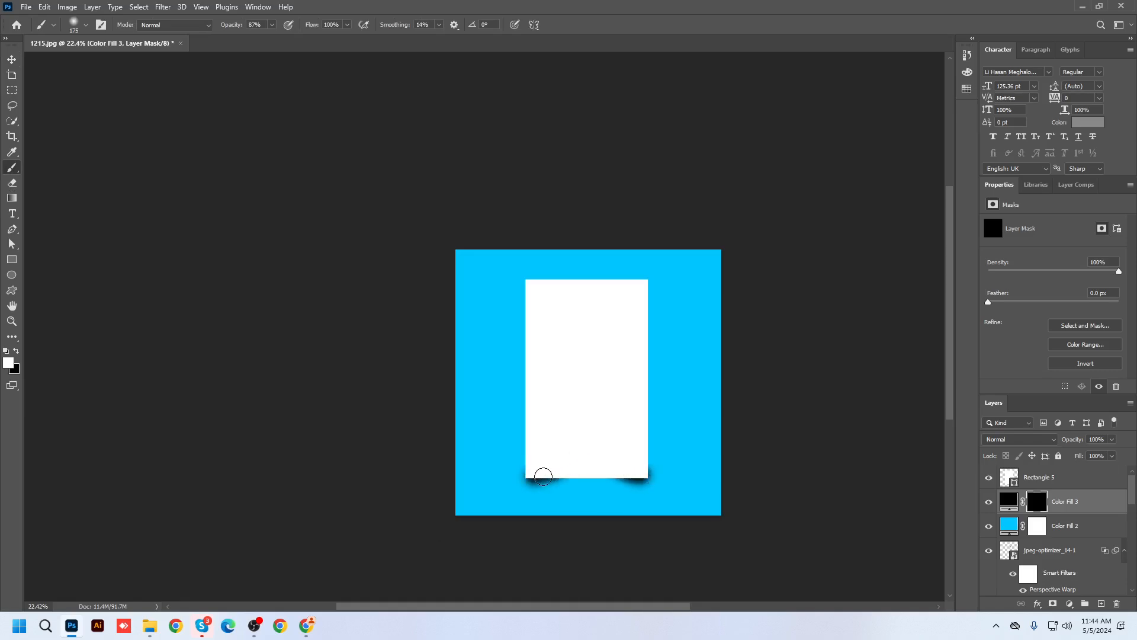
mouse_move(540, 472)
left_mouse_down()
mouse_move(638, 478)
mouse_move(535, 478)
mouse_move(636, 477)
left_mouse_up()
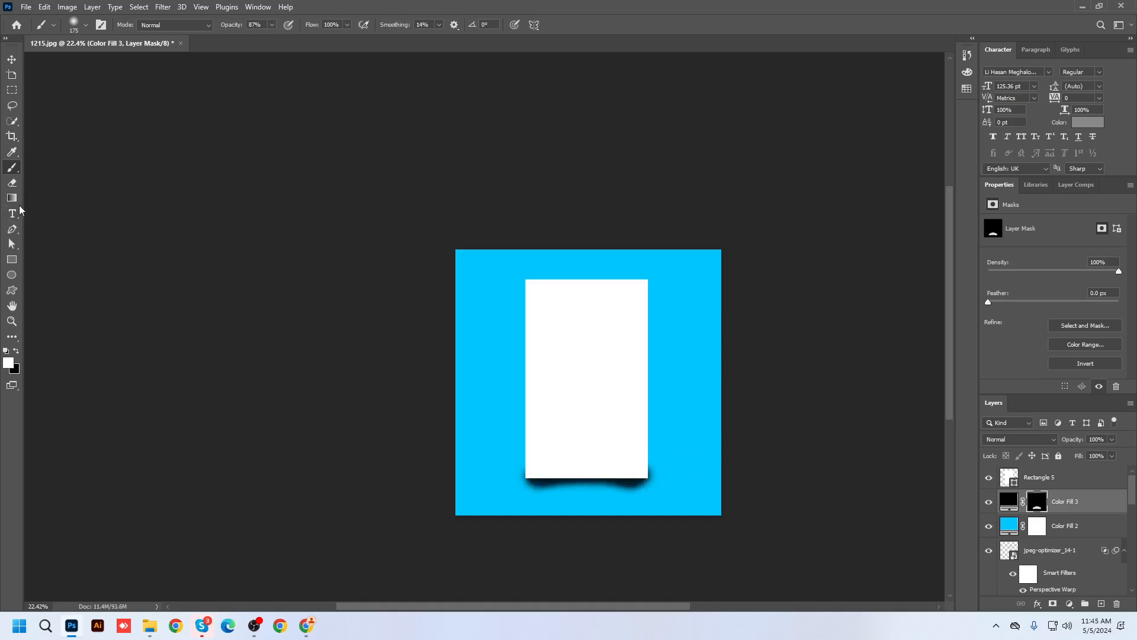
left_click(12, 183)
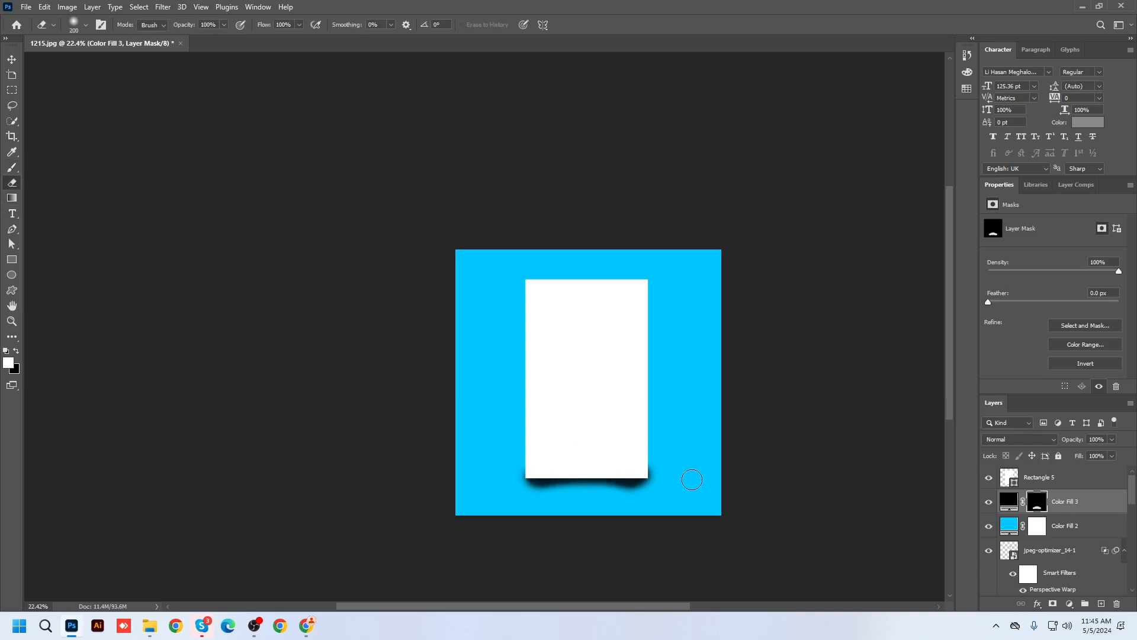
key("bracketright")
key("bracketright")
key("bracketright")
key("bracketright")
key("bracketright")
key("bracketright")
key("bracketright")
key("bracketleft")
key("bracketleft")
key("bracketleft")
key("bracketleft")
Lower the black shadow fill layer's opacity to 55%.
left_click(11, 59)
left_click_drag(1111, 439, 1090, 455)
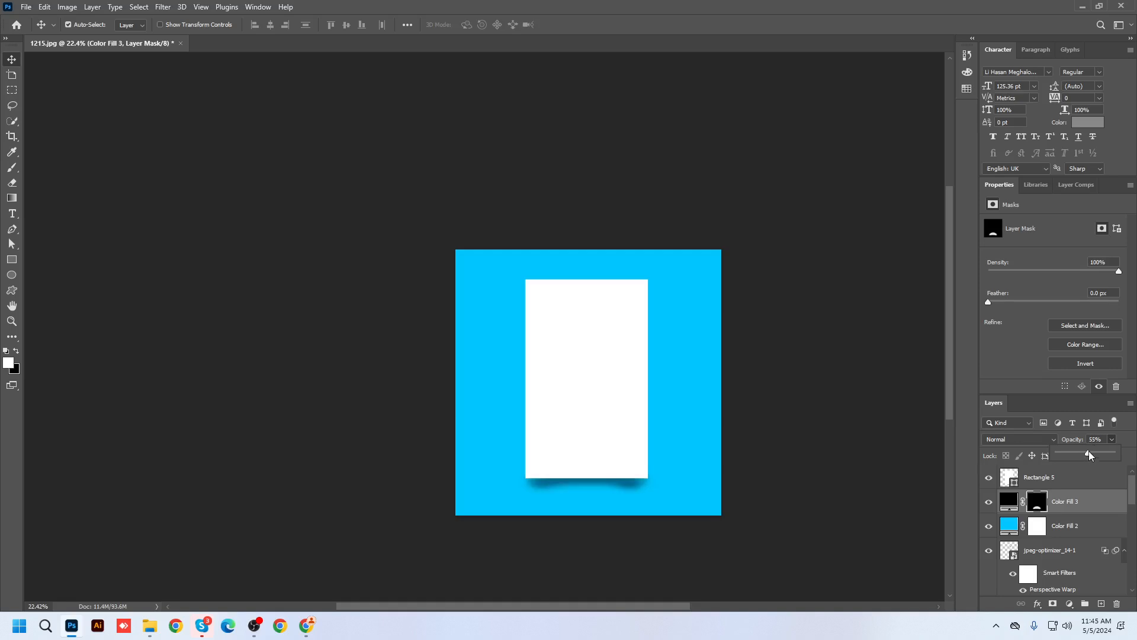
Set the black shadow fill layer's opacity to 52% and select its fill thumbnail.
left_click(1118, 441)
left_click(1011, 505)
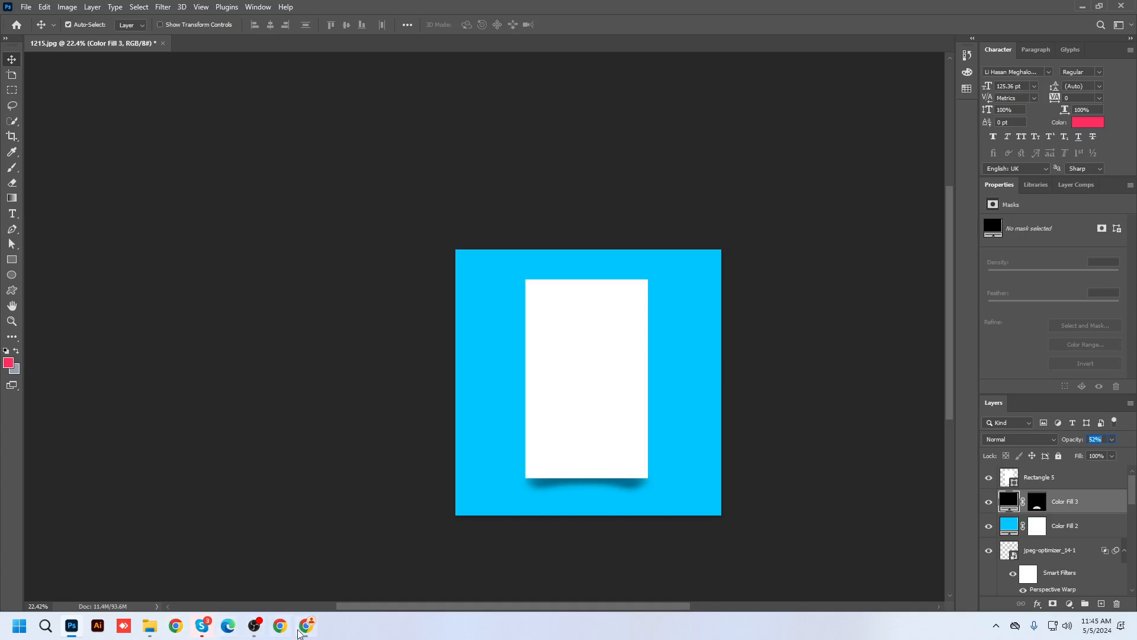
Switch to Chrome and look through the Freepik and Vecteezy flyer references and the Adobe tri-fold brochure image.
left_click(304, 630)
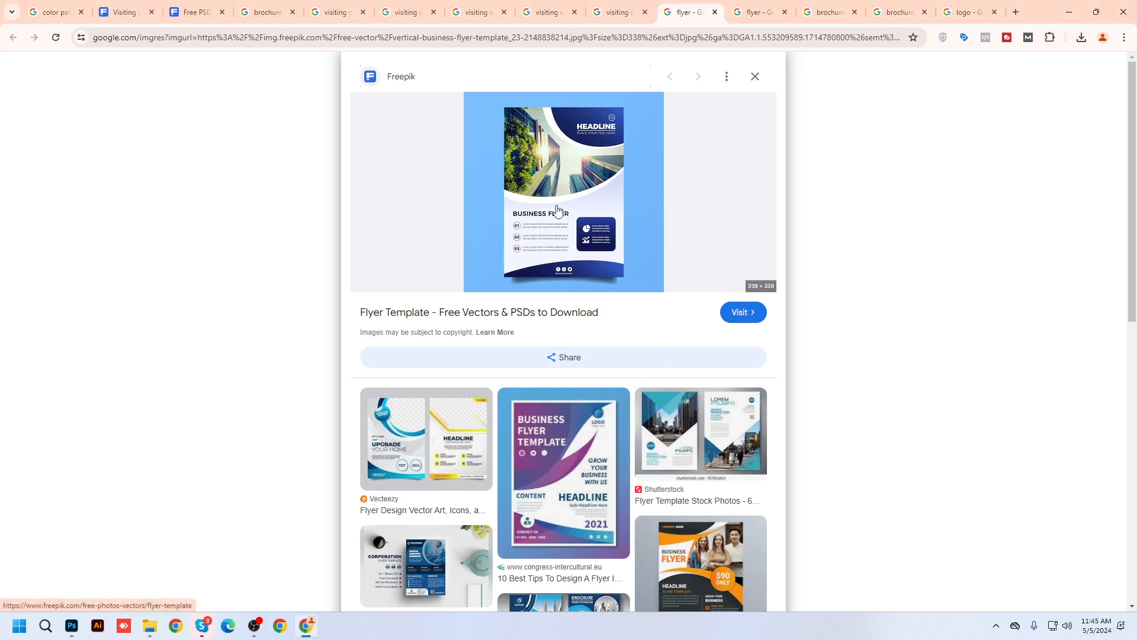
left_click(745, 20)
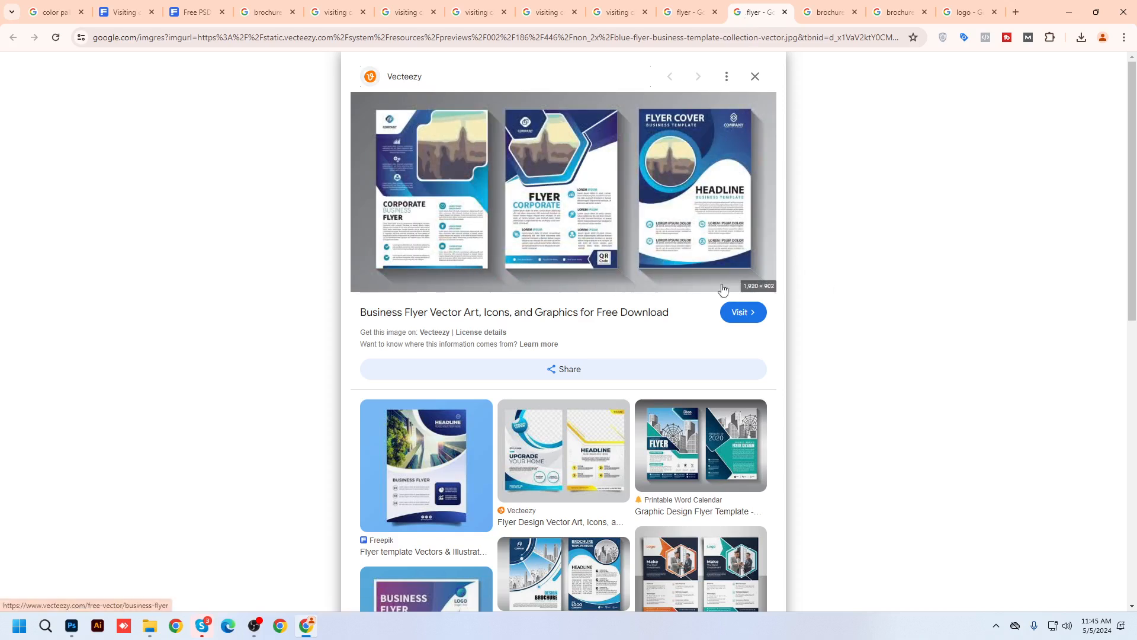
left_click(824, 13)
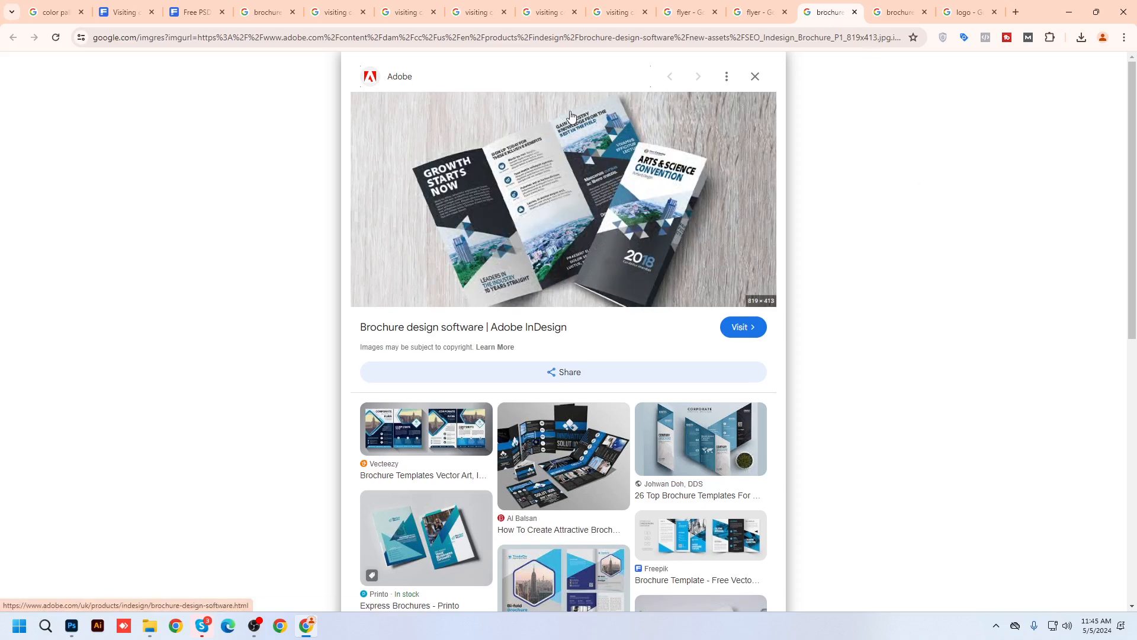
Open the Adobe brochure image in its own tab and enlarge it to examine the folds and shadows.
right_click(614, 214)
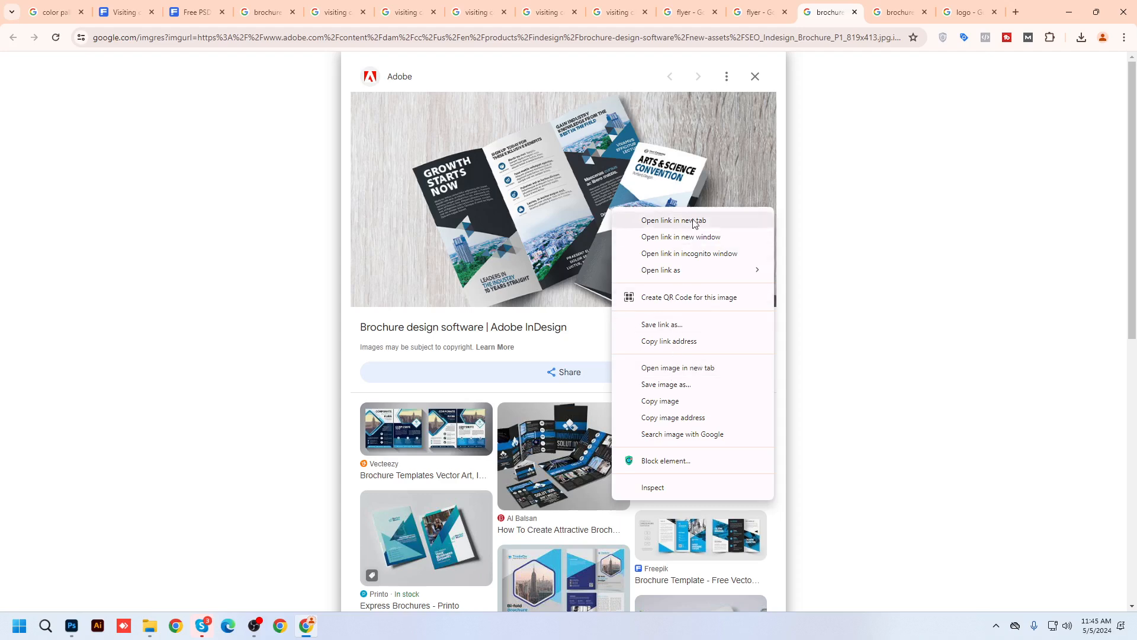
left_click(686, 372)
left_click(848, 13)
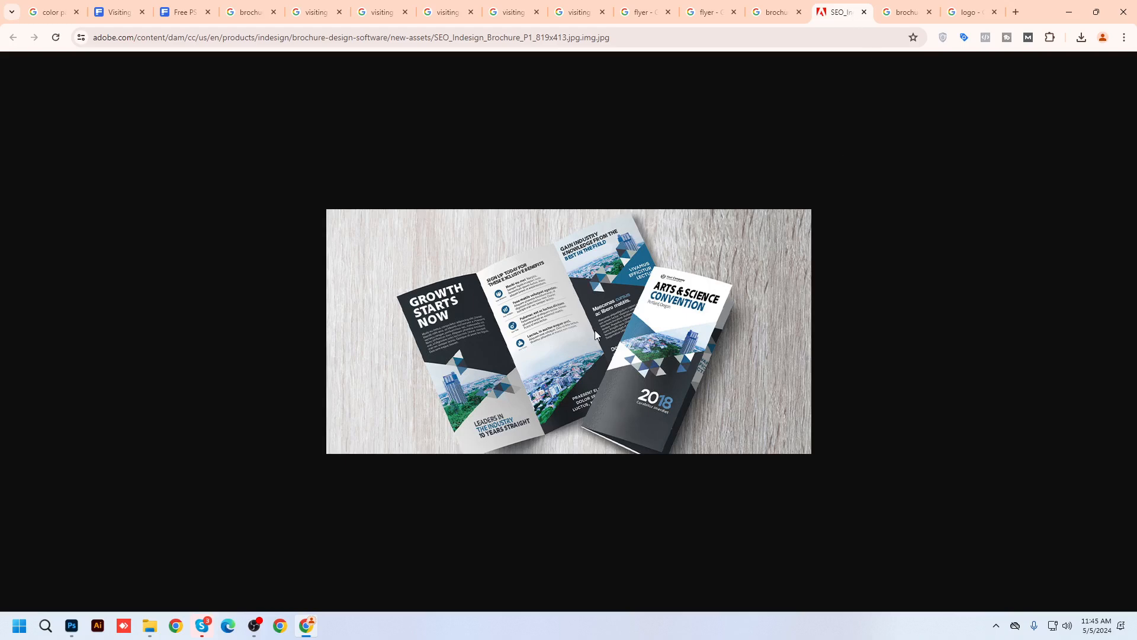
key("ctrl+plus")
key("ctrl+plus")
key("ctrl+plus")
key("ctrl+plus")
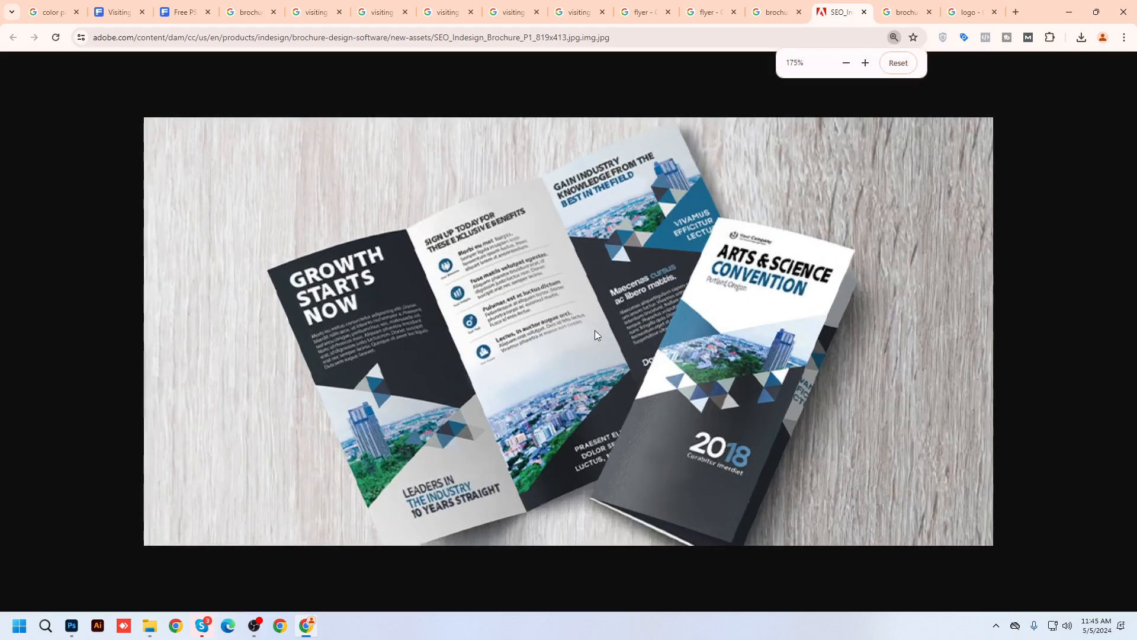
key("ctrl+minus")
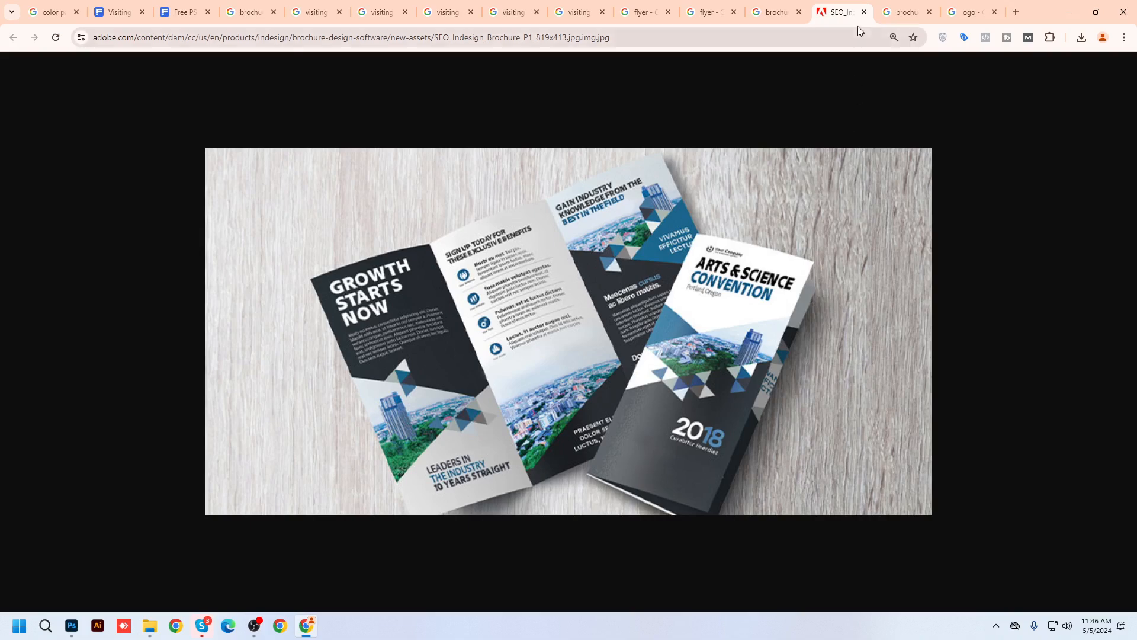
Close the enlarged brochure image and look through the FlippingBook brochure, logo search and flyer references, returning to the Adobe brochure.
left_click(781, 9)
middle_click(831, 9)
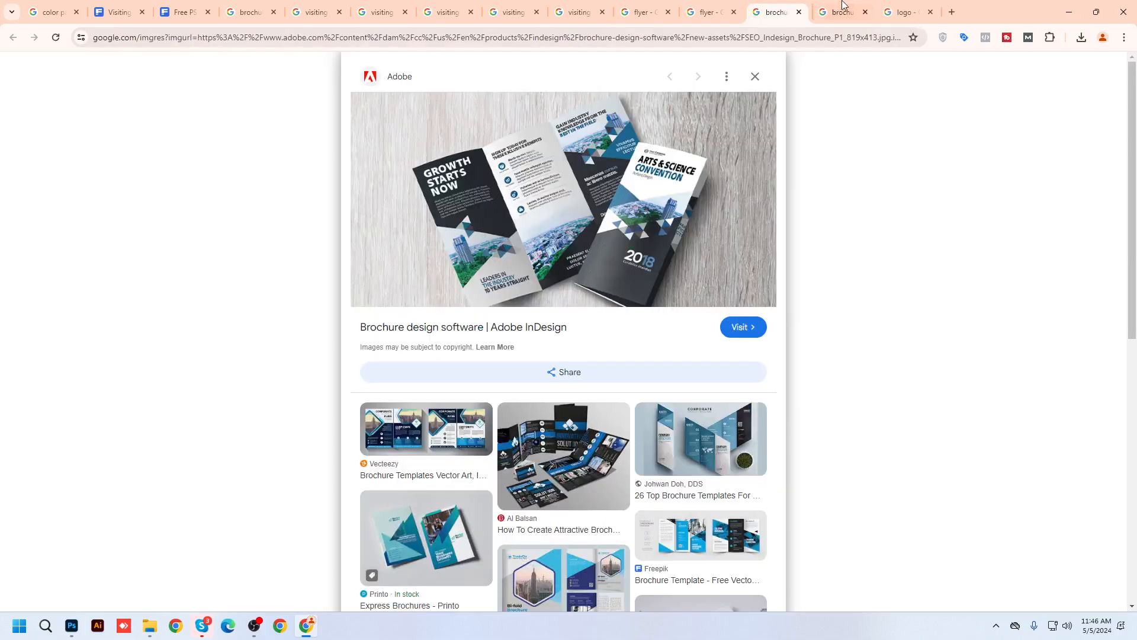
left_click(831, 9)
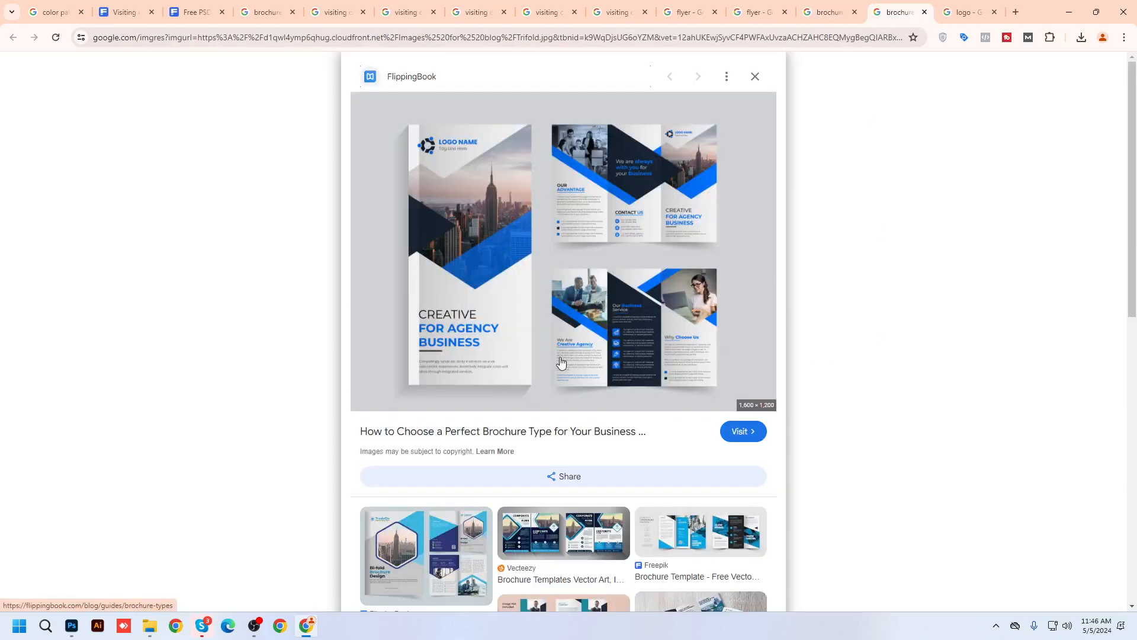
left_click(958, 4)
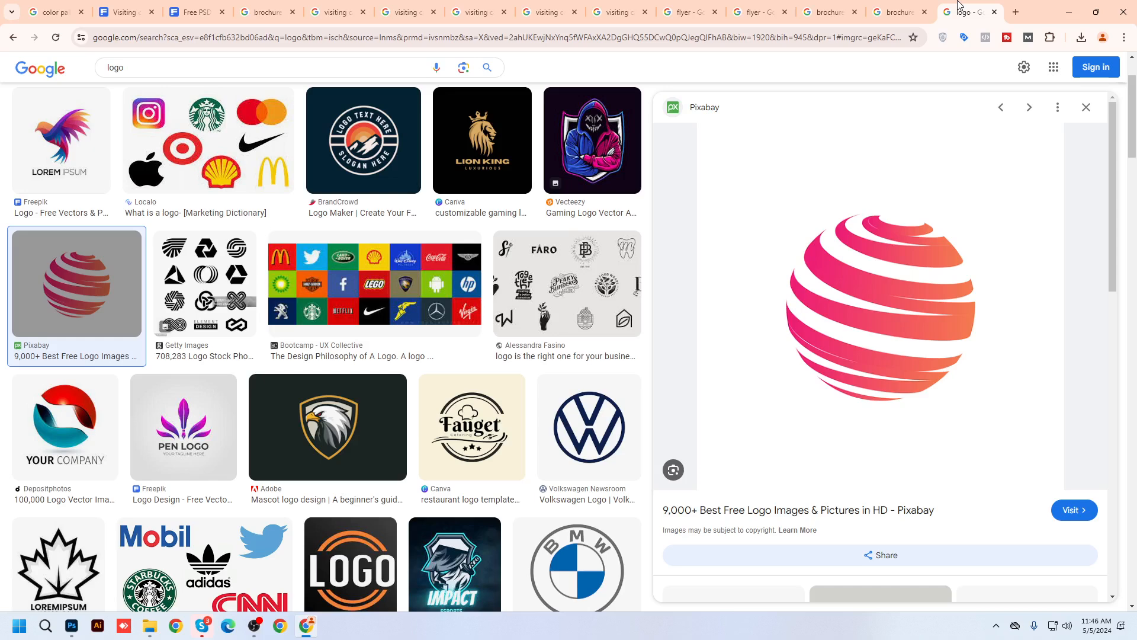
left_click(900, 7)
left_click(831, 7)
left_click(764, 6)
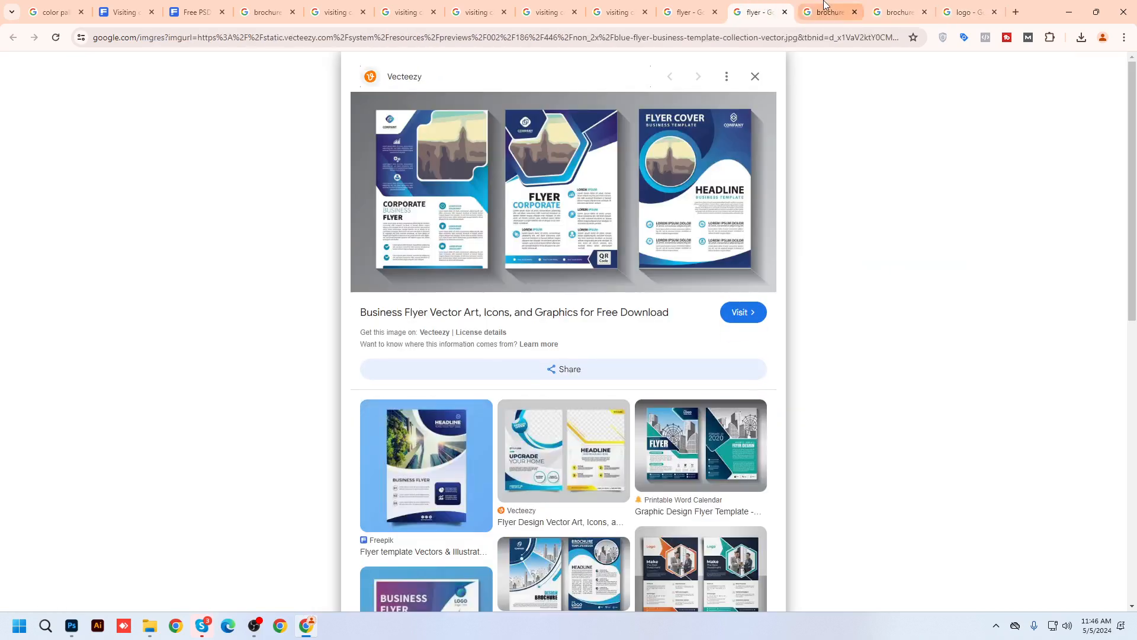
left_click(828, 6)
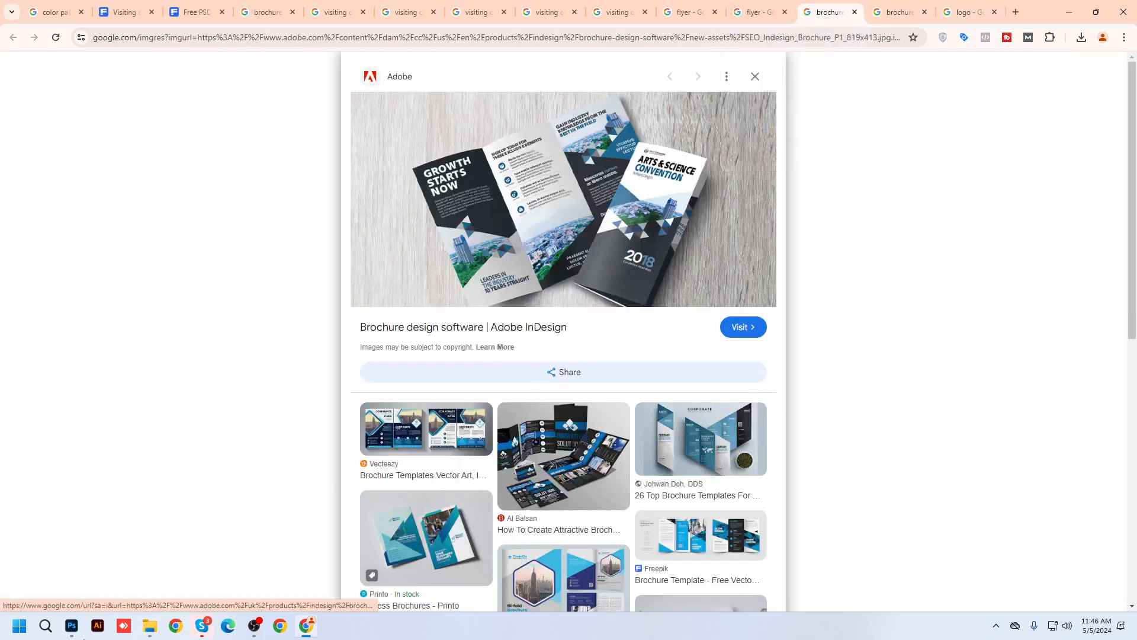
Switch to Photoshop and hide the blue fill, black shadow fill and white rectangle layers.
left_click(72, 625)
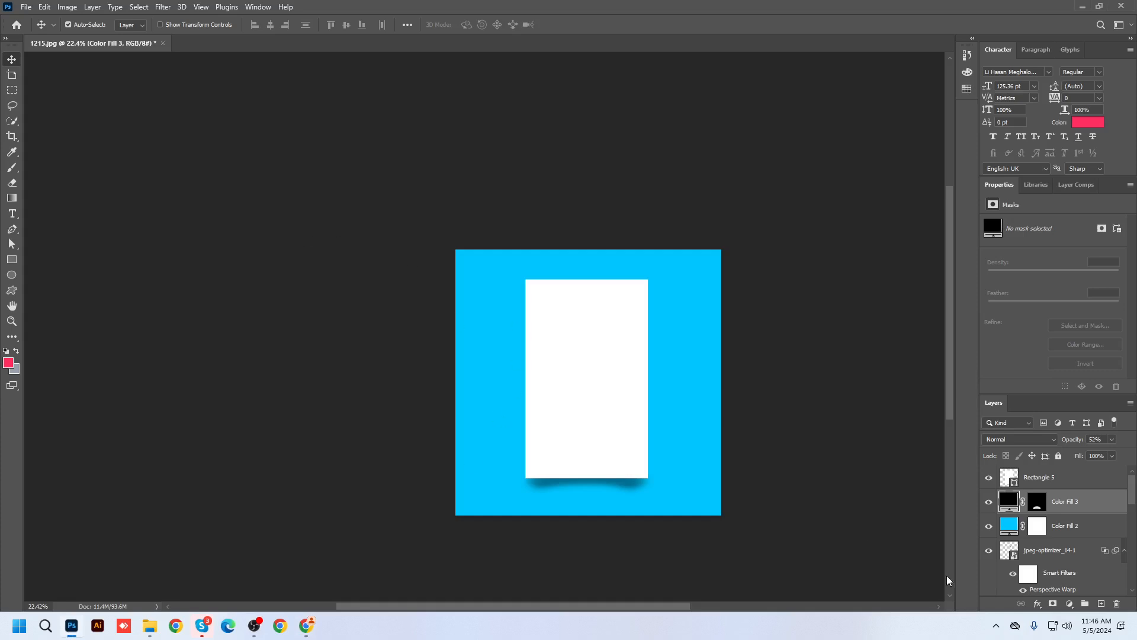
left_click(988, 529)
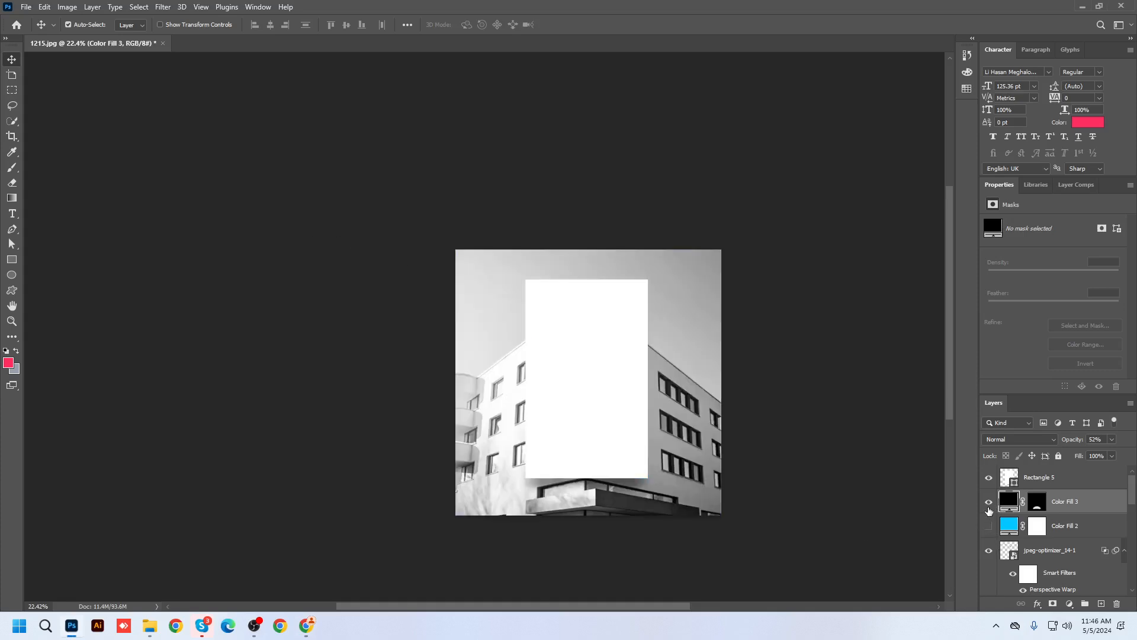
left_click(988, 501)
left_click(988, 478)
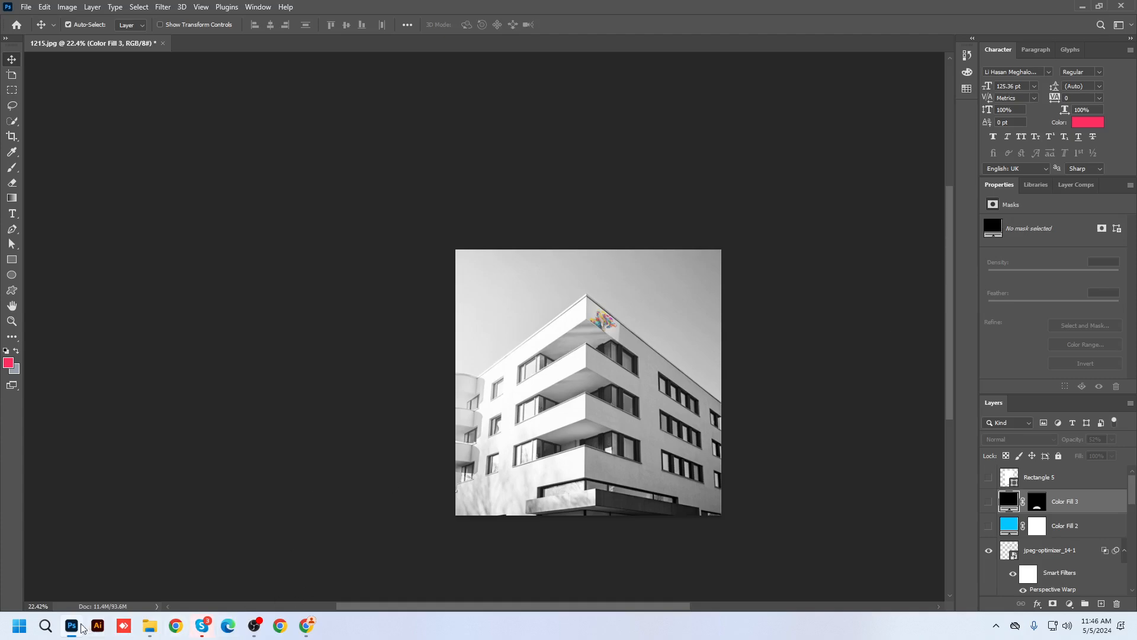
Switch to Chrome and review the related brochure images and the FlippingBook brochure reference.
left_click(306, 625)
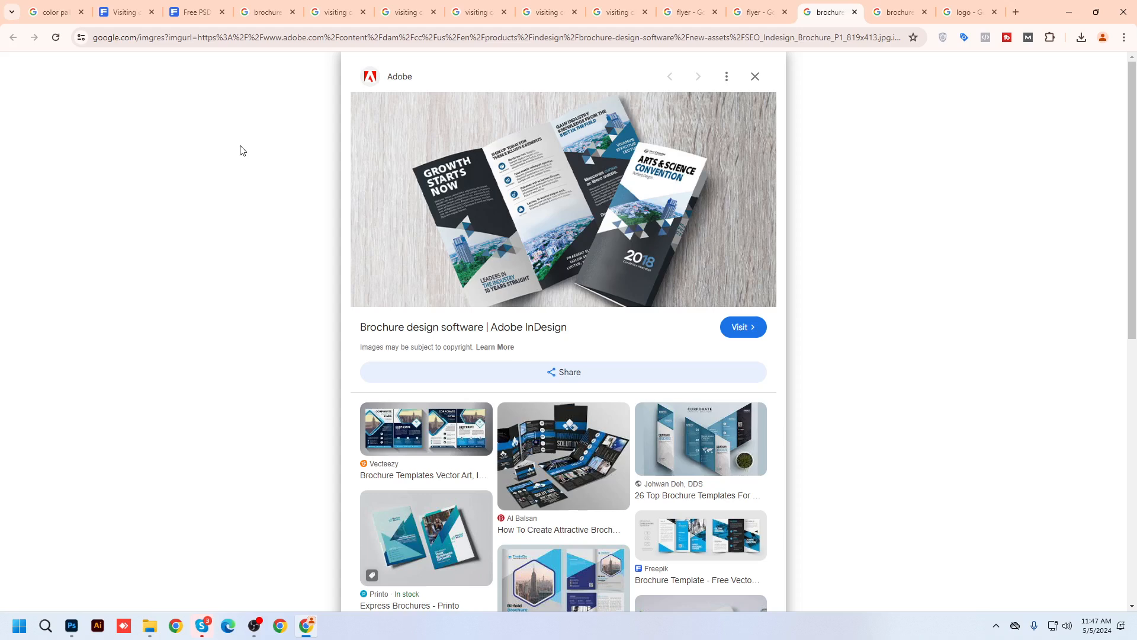
left_click(755, 77)
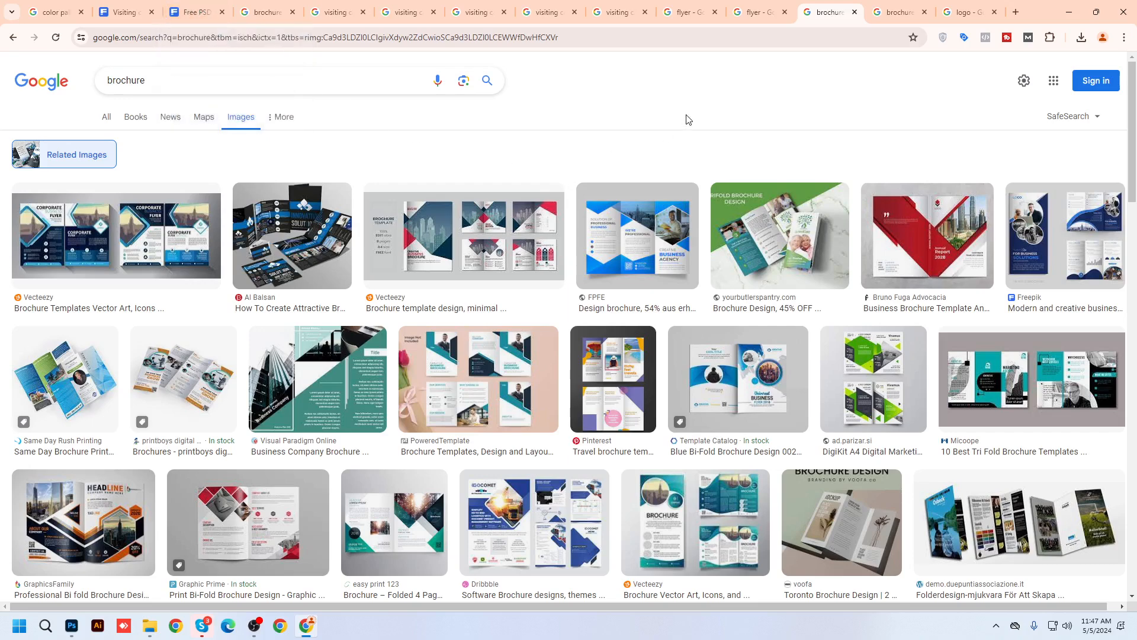
left_click(879, 13)
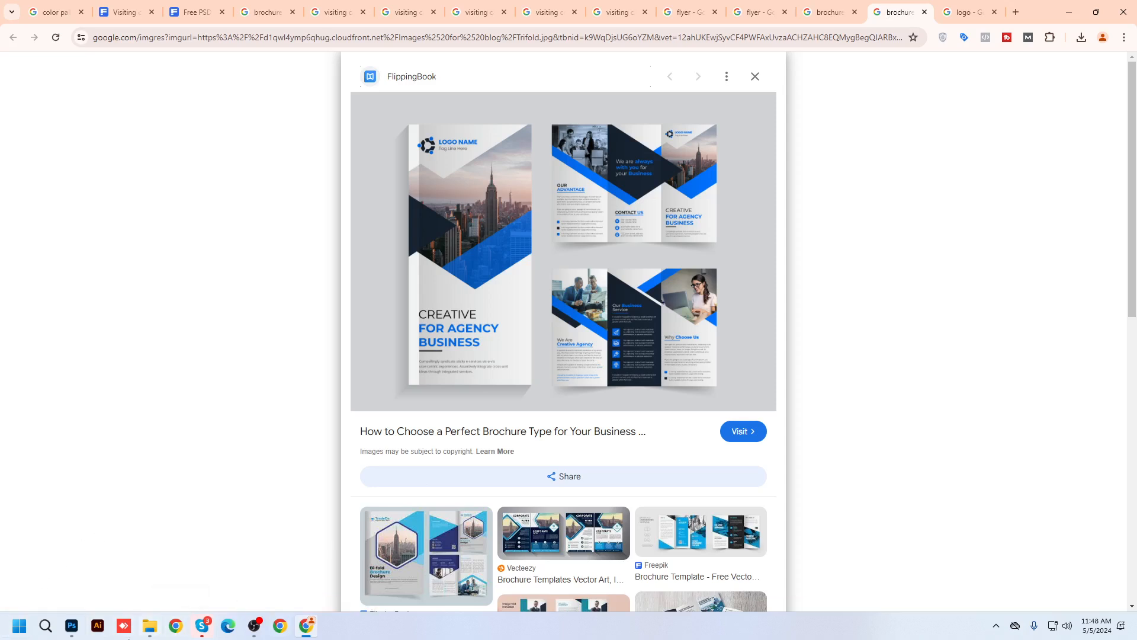
Switch to Photoshop and draw a rectangle about 307 × 301 px in the sky beside the building, filled with the recent blue.
left_click(70, 630)
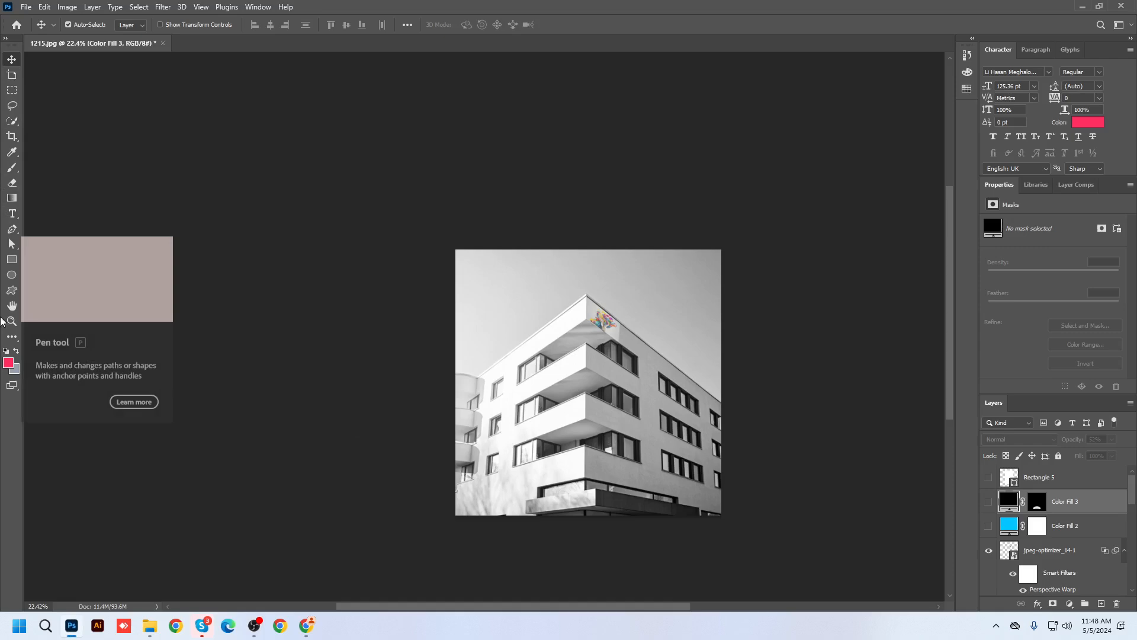
left_click(12, 260)
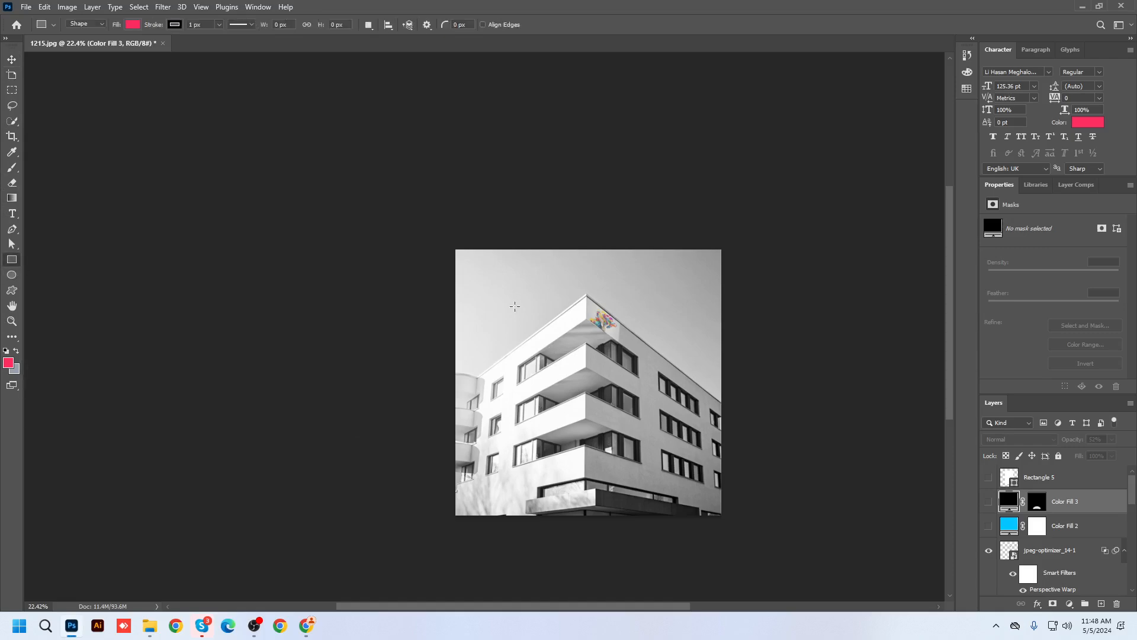
left_click_drag(500, 283, 541, 322)
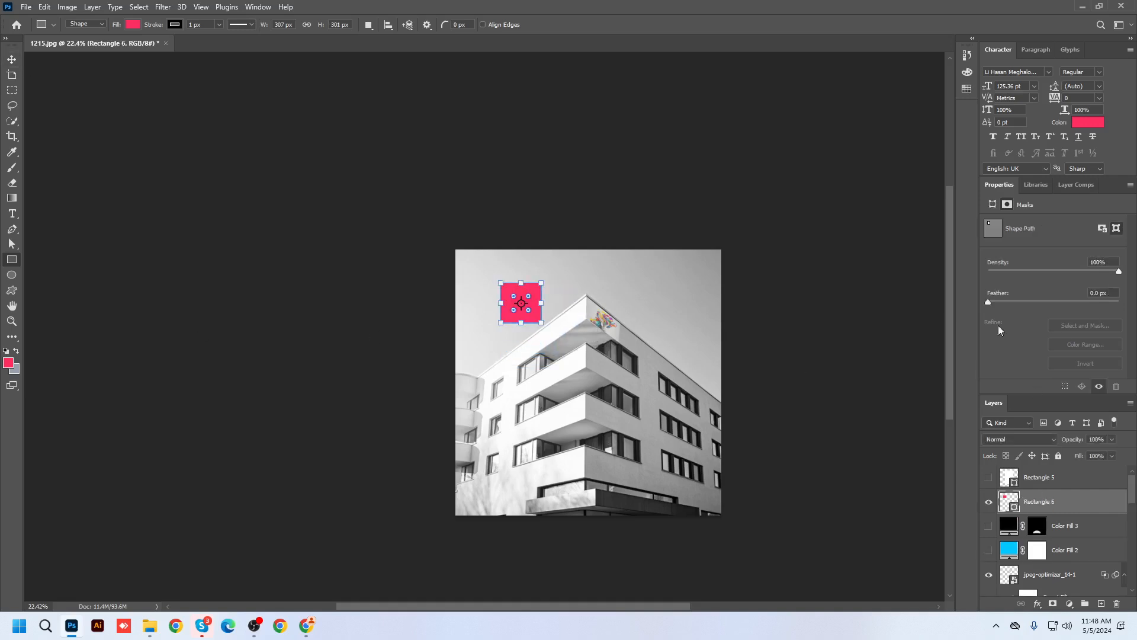
left_click(1031, 510)
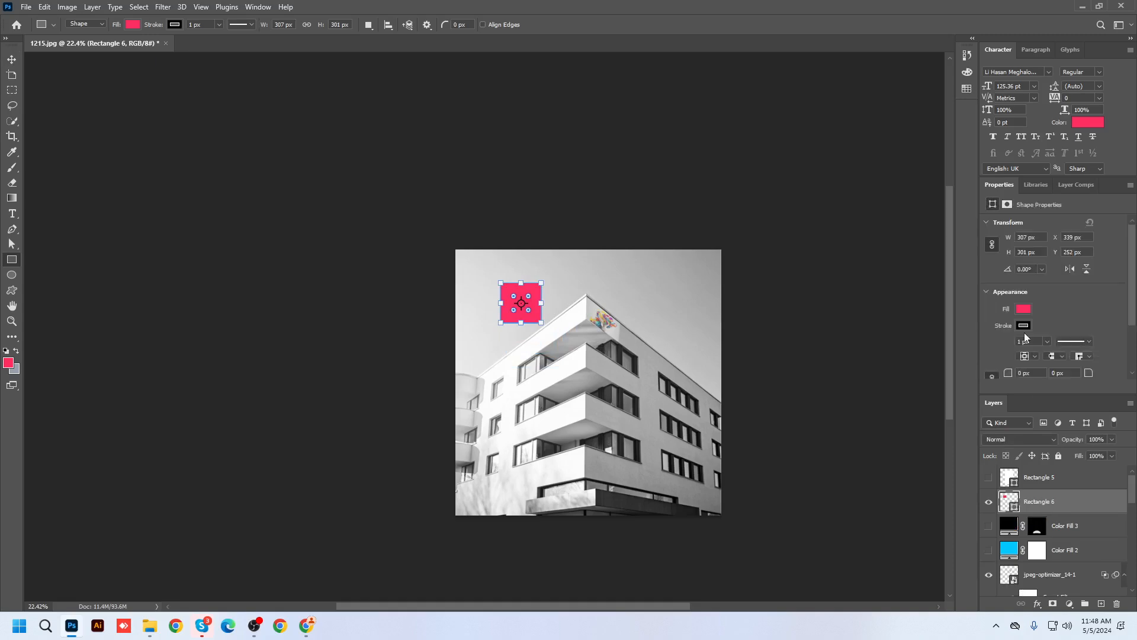
left_click(1022, 308)
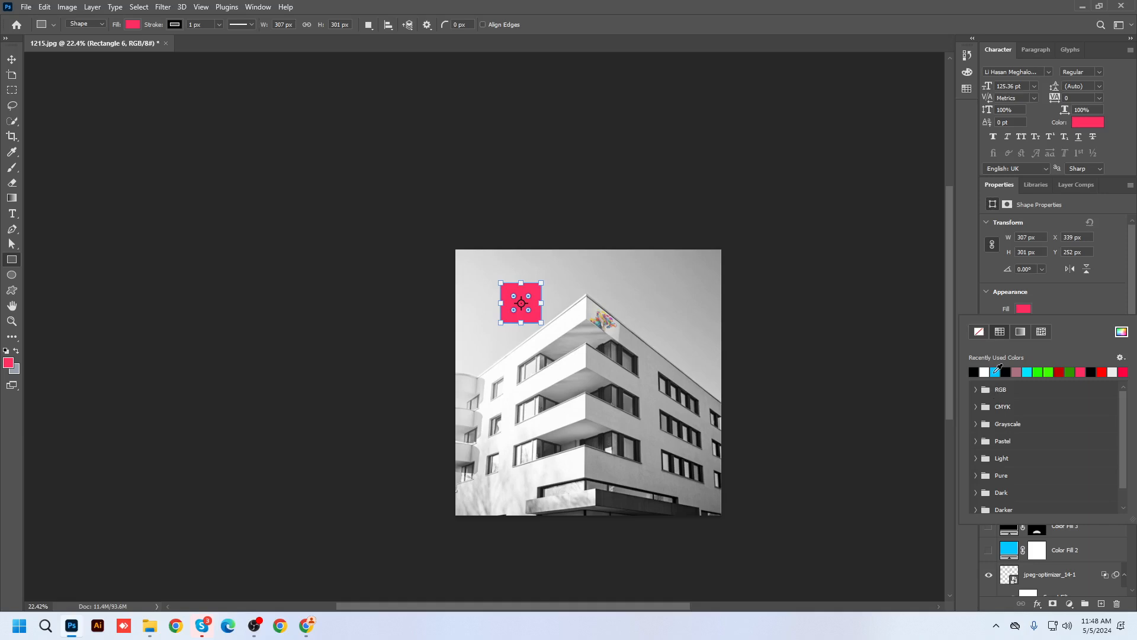
left_click(996, 371)
left_click(11, 60)
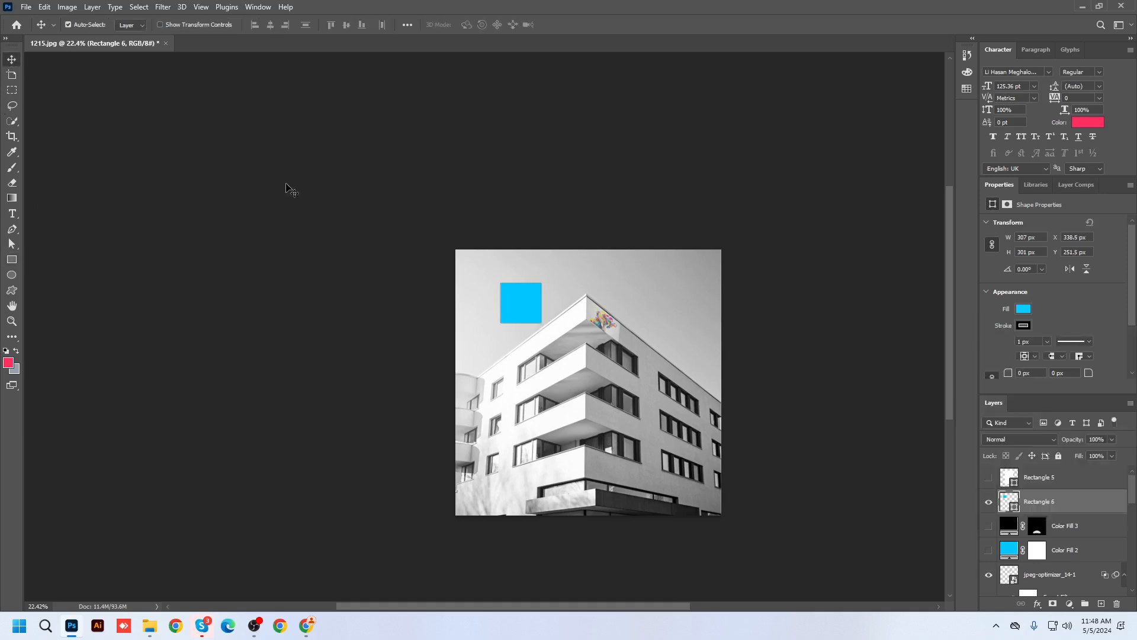
Remove the stroke from the blue rectangle in the sky.
scroll(508, 320, "up", 3)
scroll(508, 320, "up", 7)
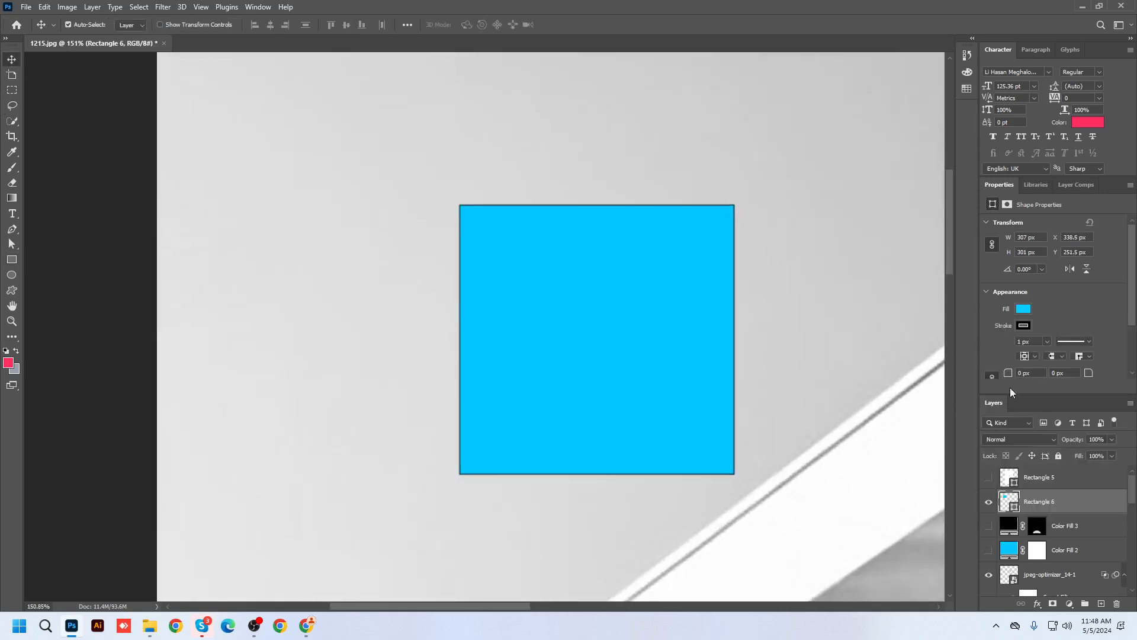
left_click(1023, 325)
left_click(979, 348)
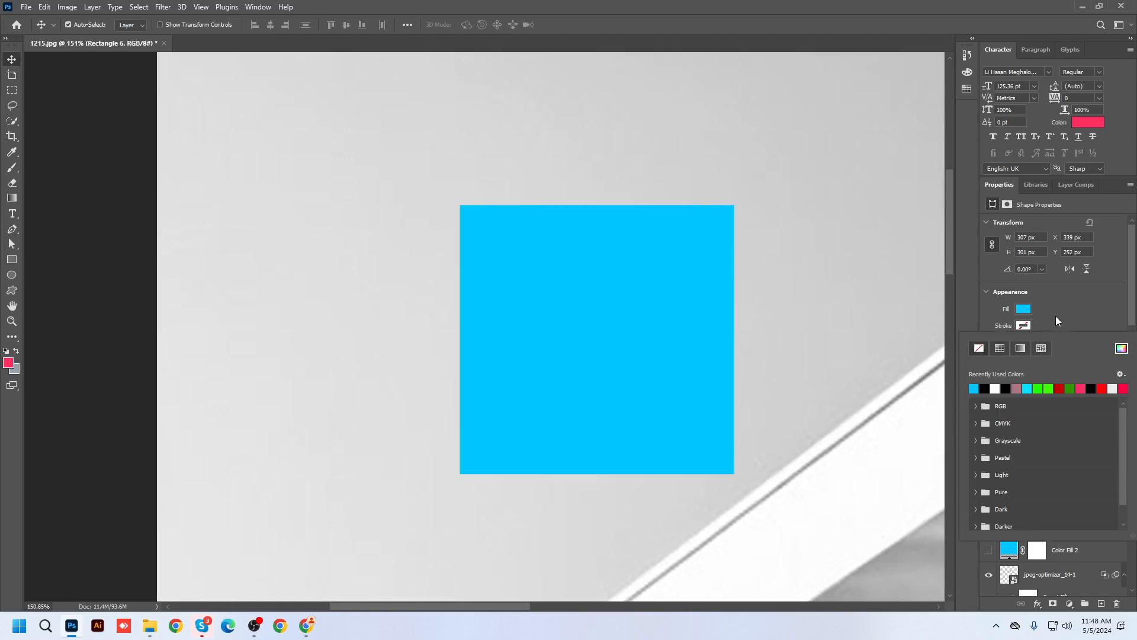
left_click(1055, 315)
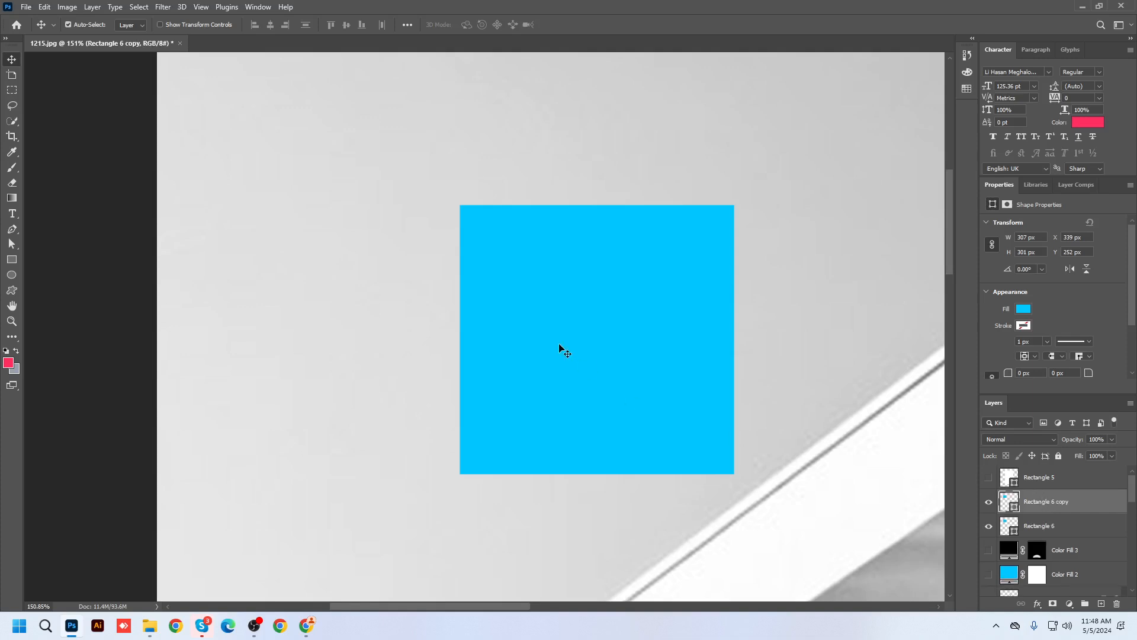
Duplicate the blue rectangle about 153 px to the left and distort the copy by pulling its lower-left corner up and inward.
left_click_drag(619, 332, 479, 330, "ctrl+alt")
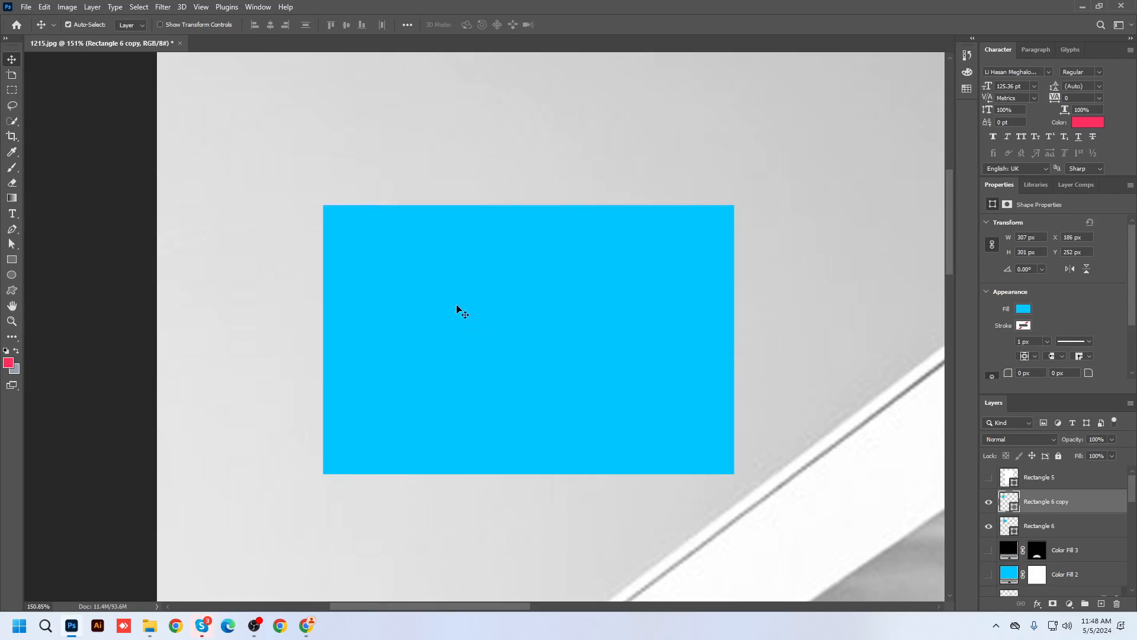
key("ctrl+t")
right_click(469, 236)
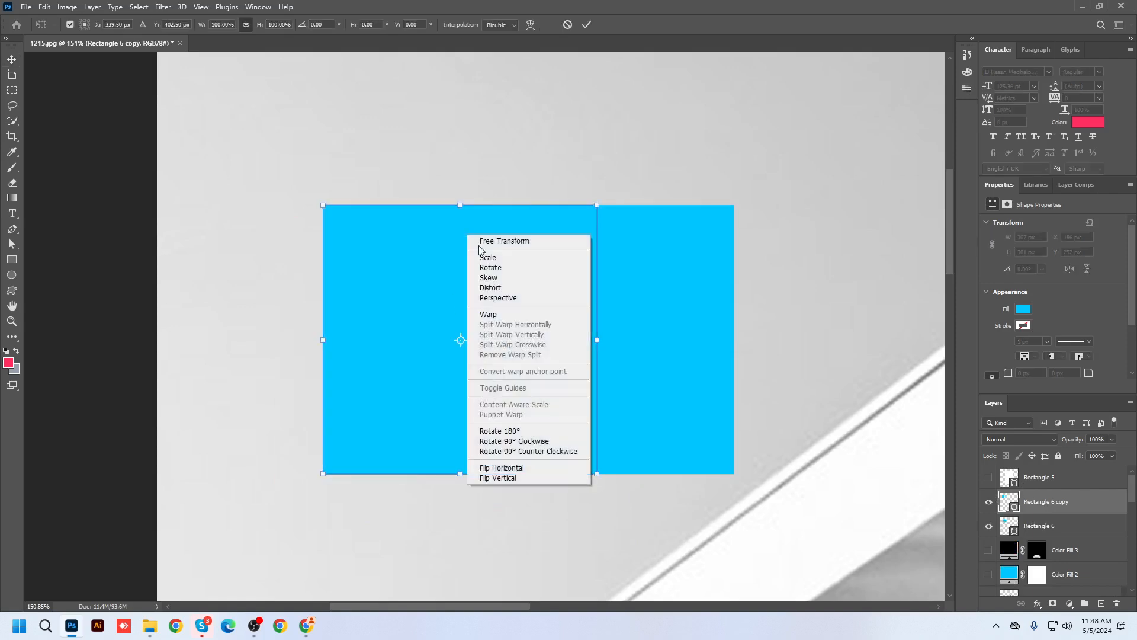
left_click(501, 288)
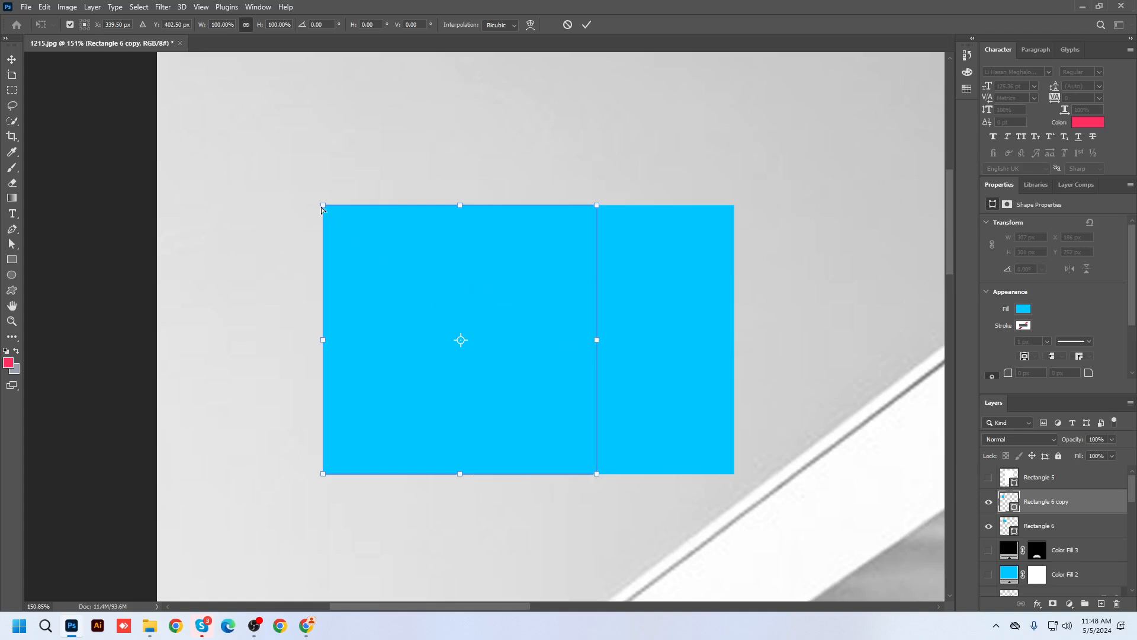
left_click_drag(323, 205, 370, 207)
key("ctrl+z")
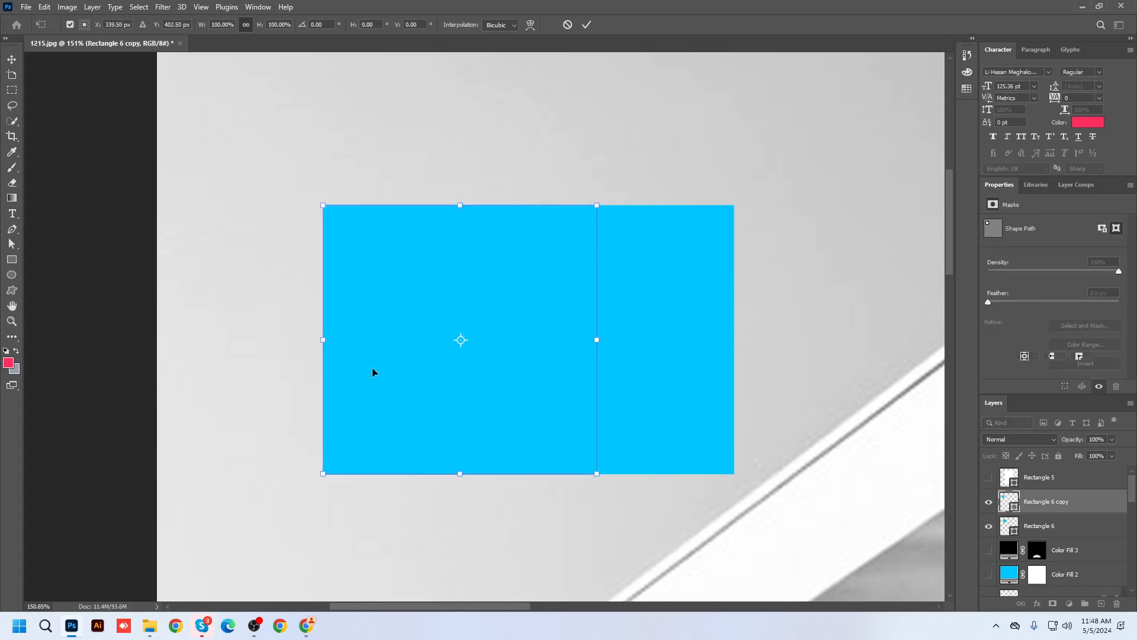
left_click_drag(323, 474, 533, 306)
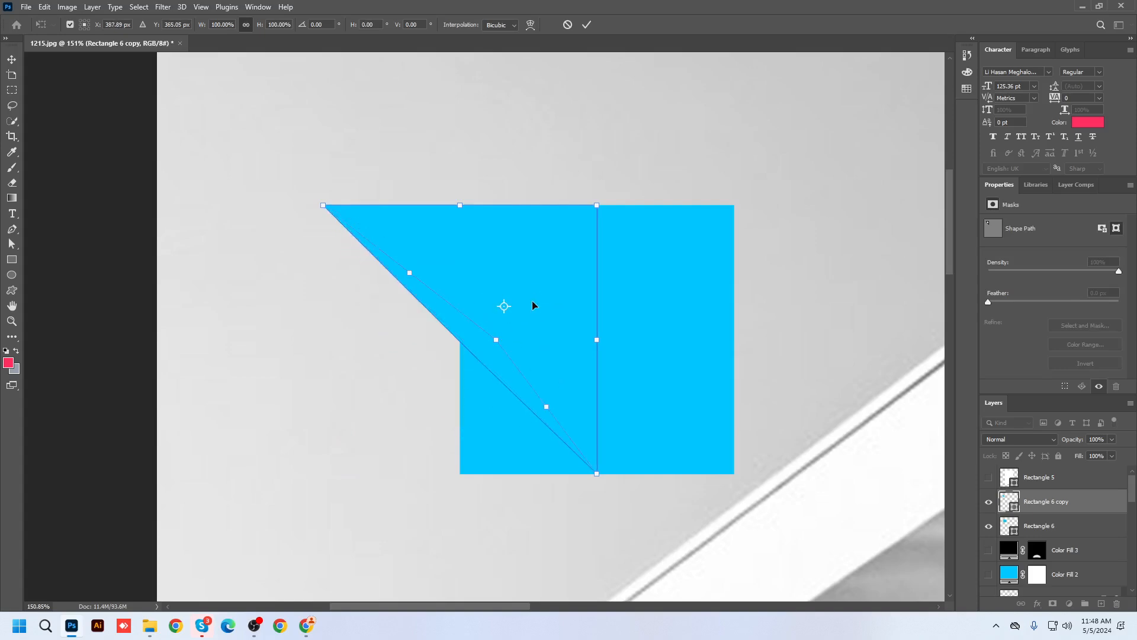
key("ctrl+z")
left_click_drag(322, 473, 488, 414)
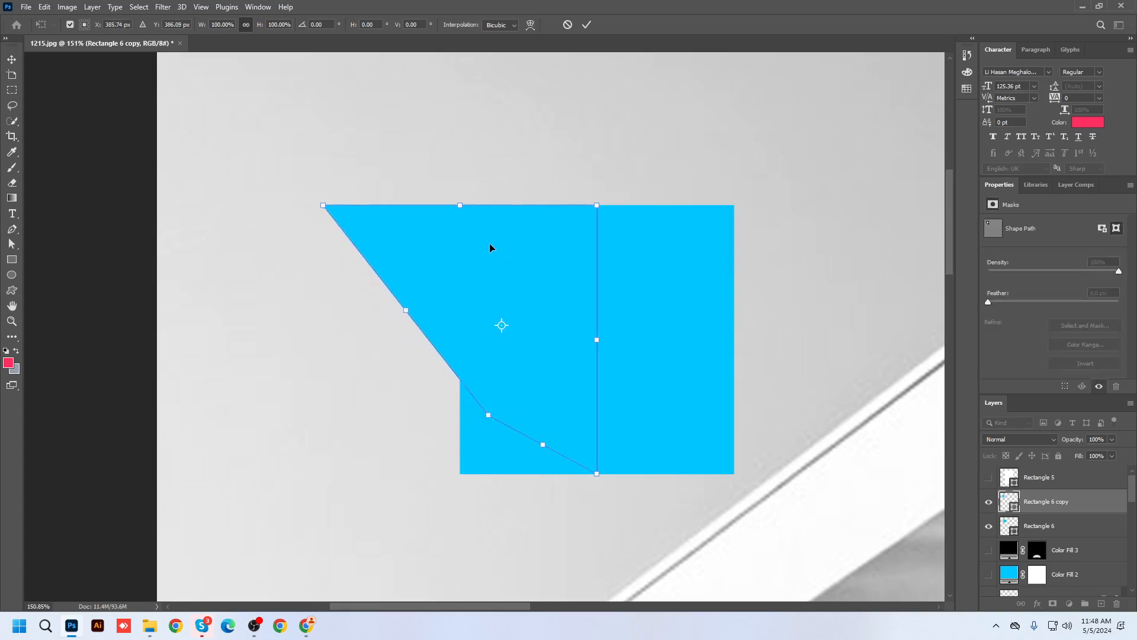
left_click(11, 59)
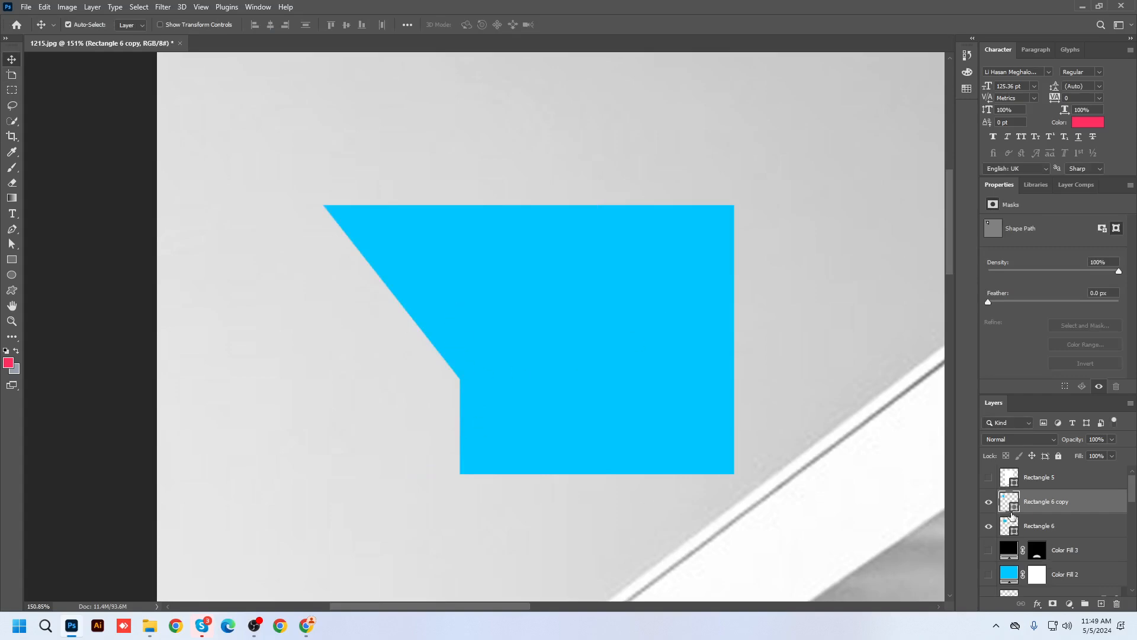
Convert the lower-left corner of the distorted rectangle copy to a smooth point, bowing its left side into a curve that blends into the bottom edge.
left_click(12, 229)
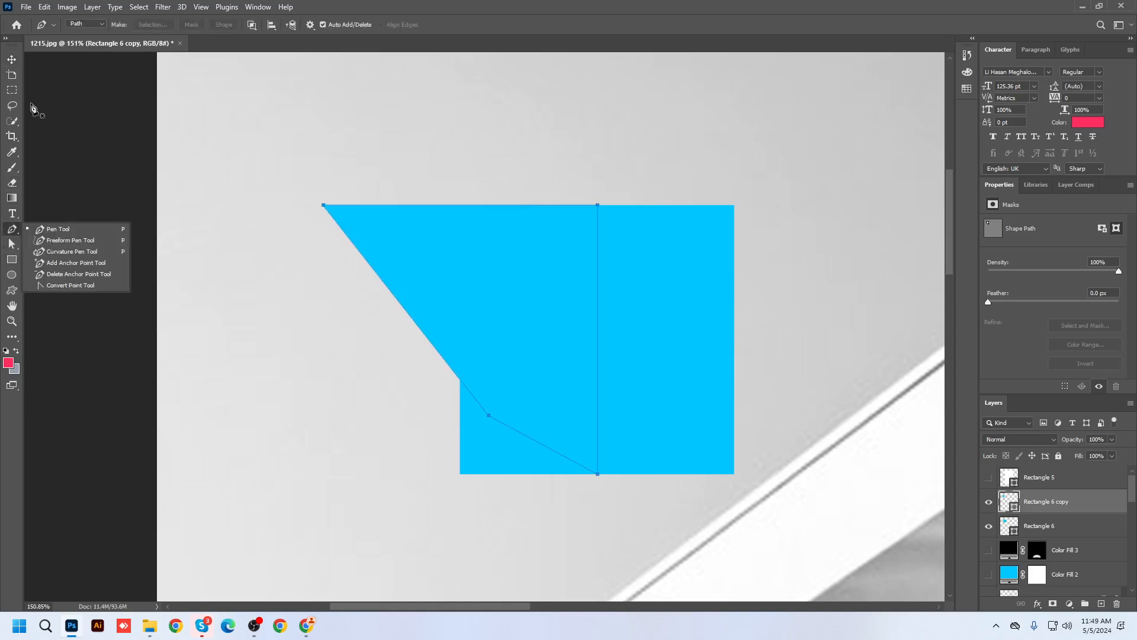
left_click(65, 285)
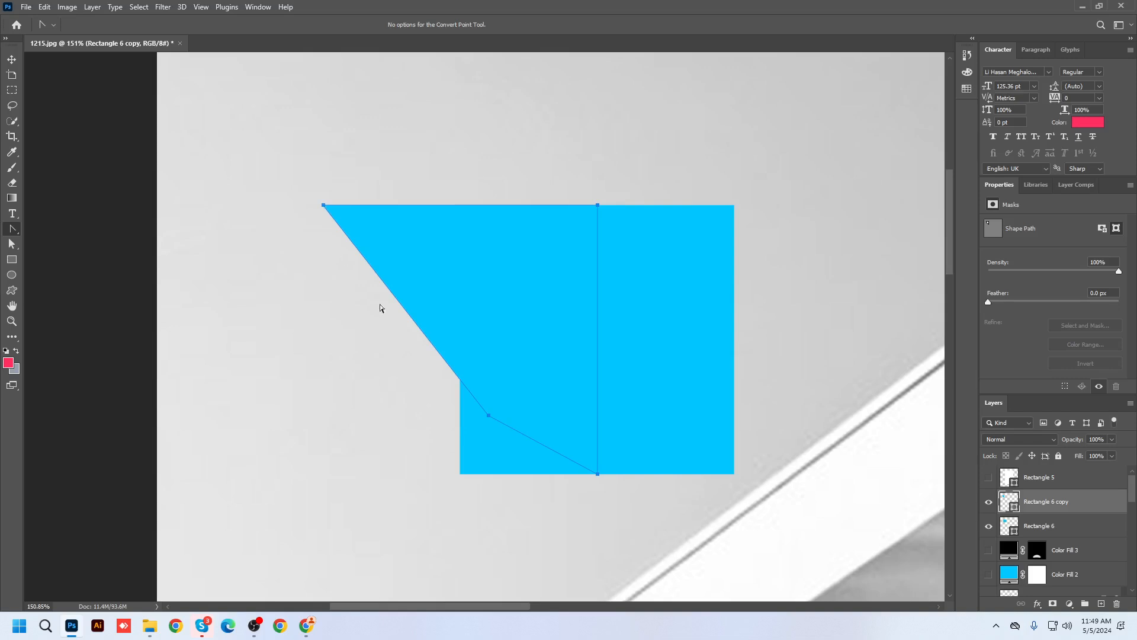
left_click_drag(489, 419, 363, 344)
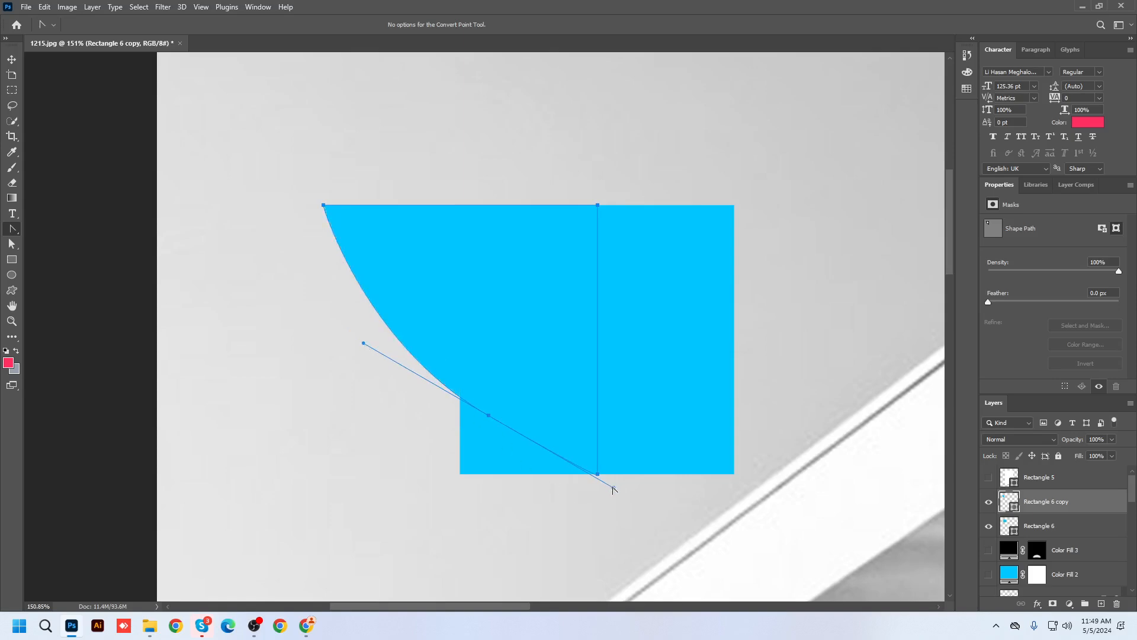
mouse_move(613, 488)
left_mouse_down()
mouse_move(637, 454)
mouse_move(610, 472)
left_mouse_up()
left_click(12, 60)
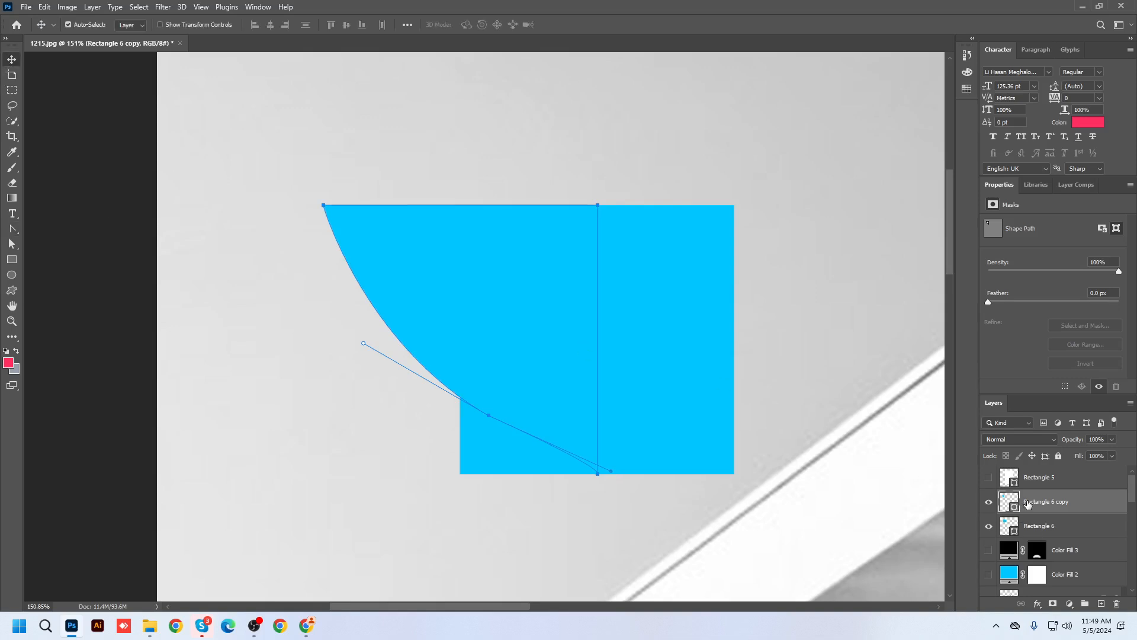
Place the Rectangle 6 copy layer beneath Rectangle 6 and leave the copy selected.
left_click_drag(1051, 505, 1041, 536)
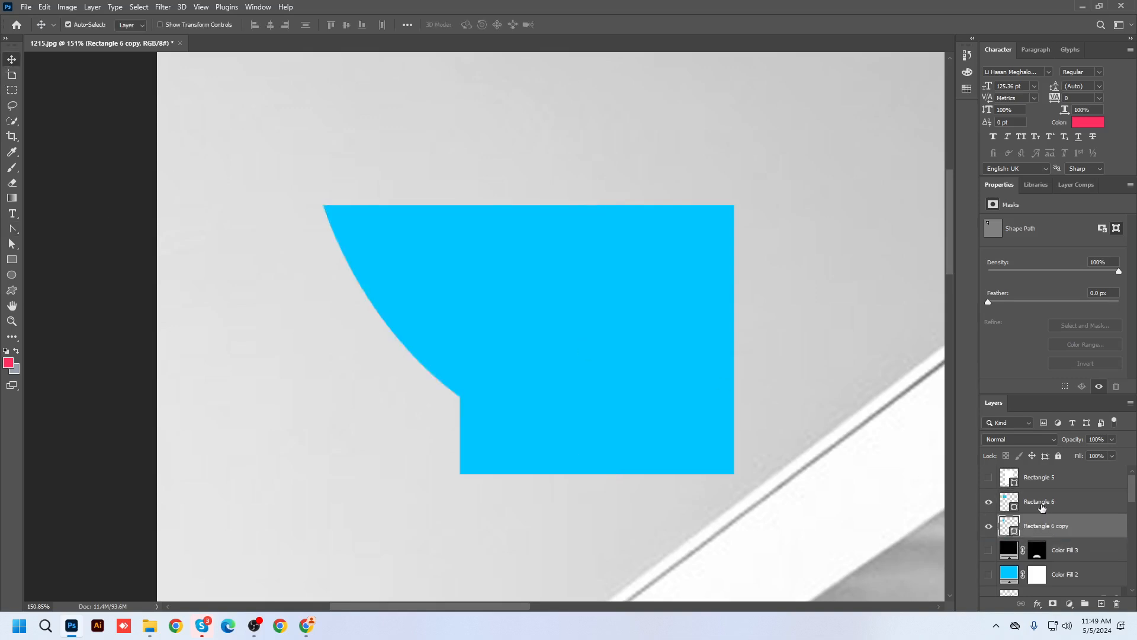
left_click(1035, 508)
right_click(1035, 509)
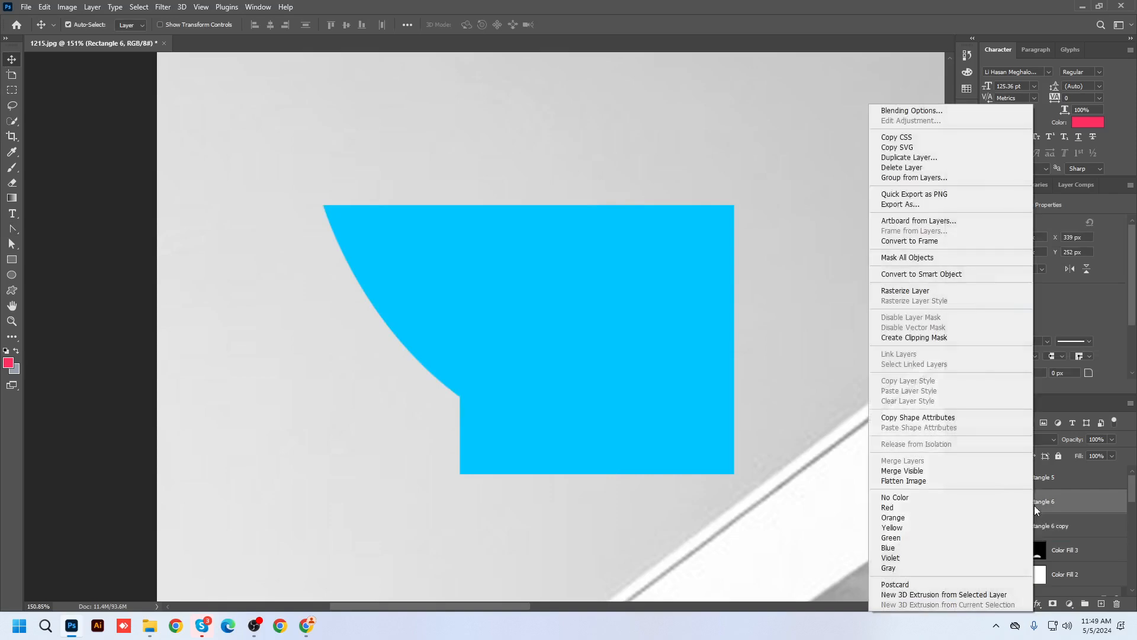
left_click(1042, 505)
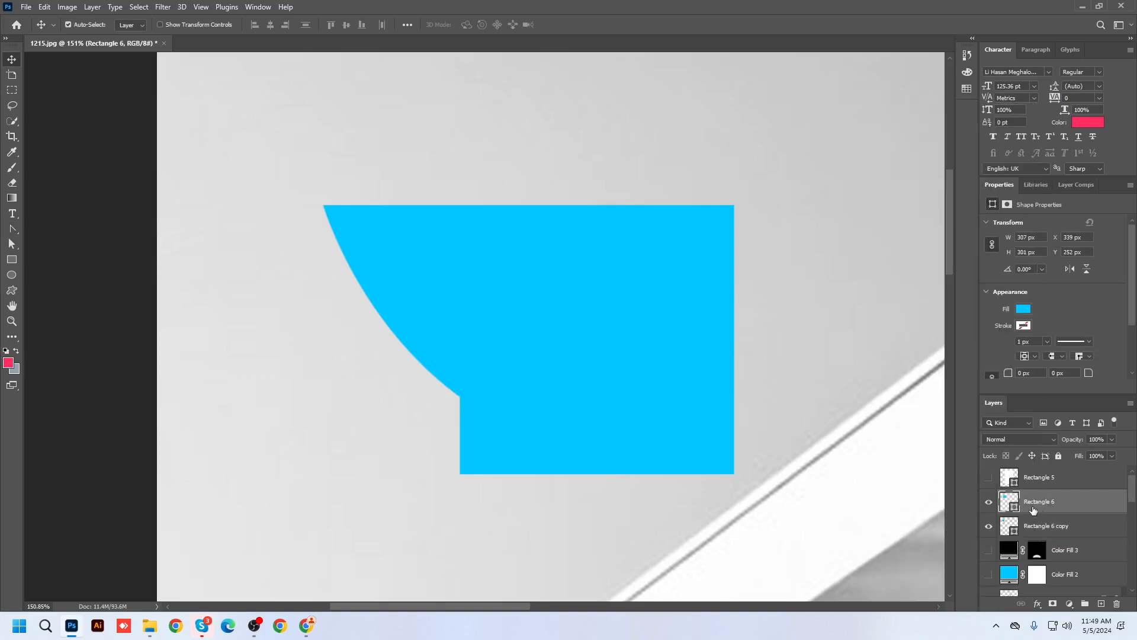
left_click(1049, 532)
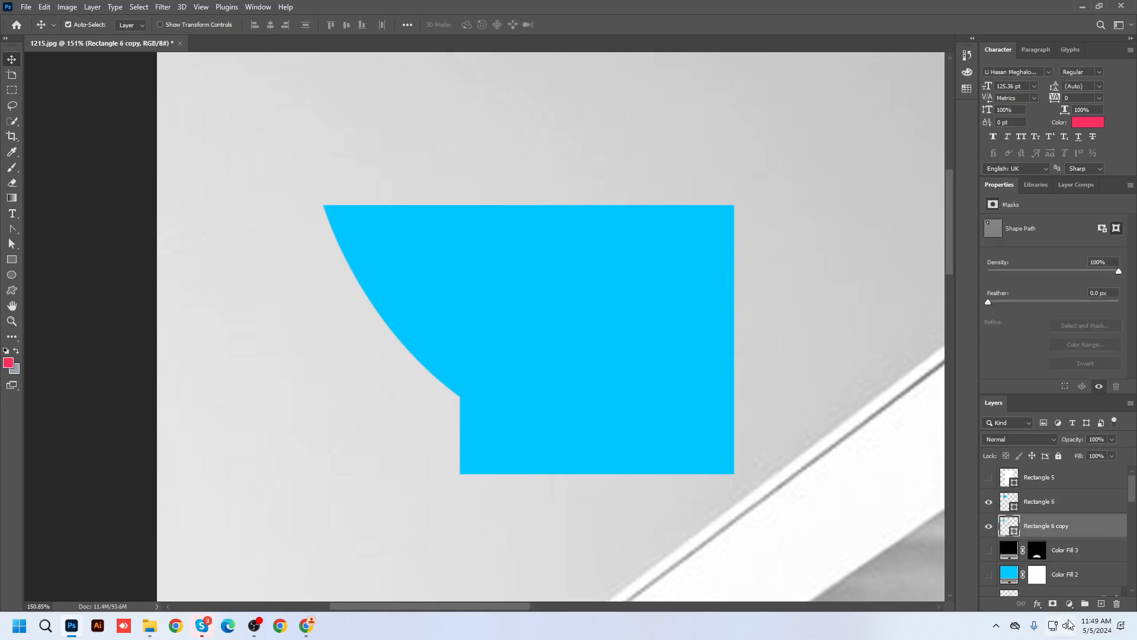
Add a black (000000) solid color fill layer above the curved copy and invert its mask to hide the fill.
left_click(1069, 603)
left_click(1069, 397)
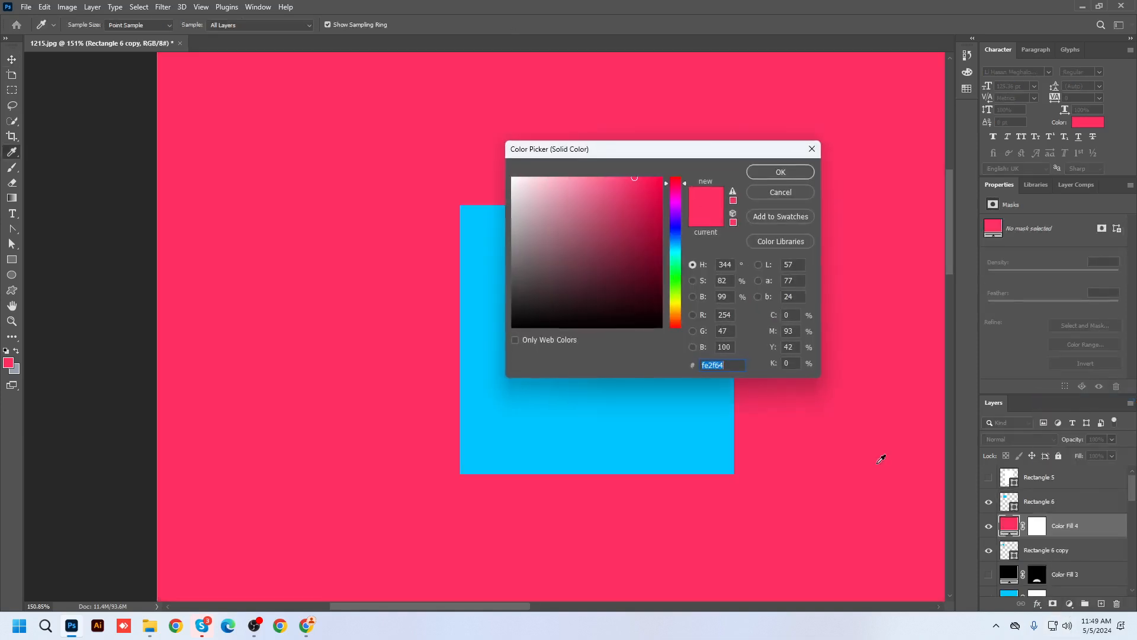
left_click_drag(643, 317, 466, 380)
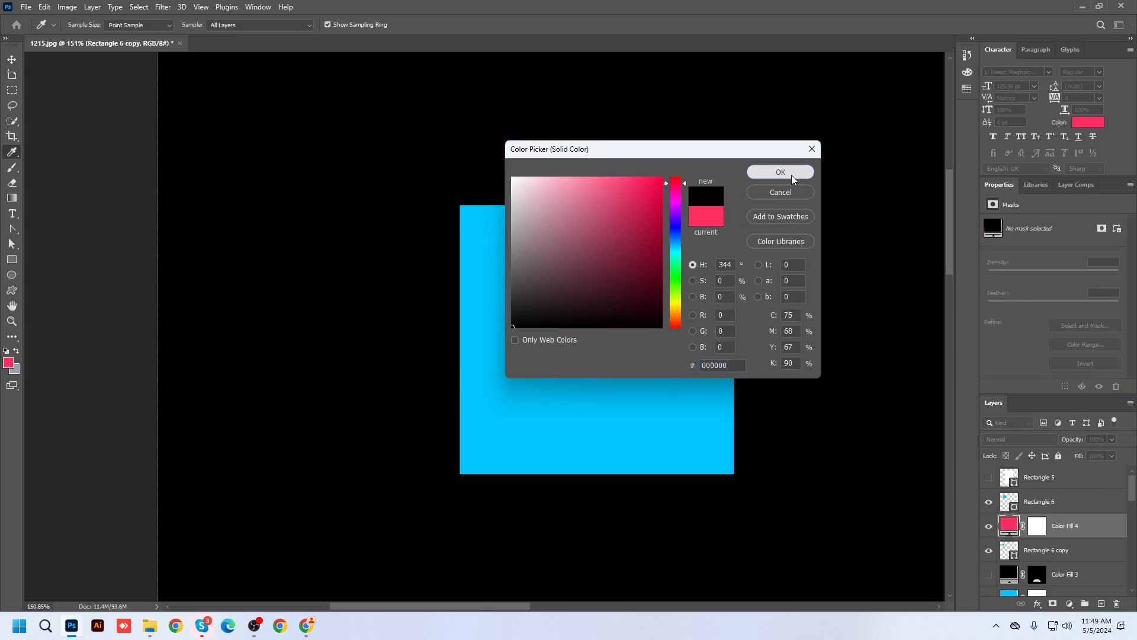
left_click(780, 171)
left_click(1038, 528)
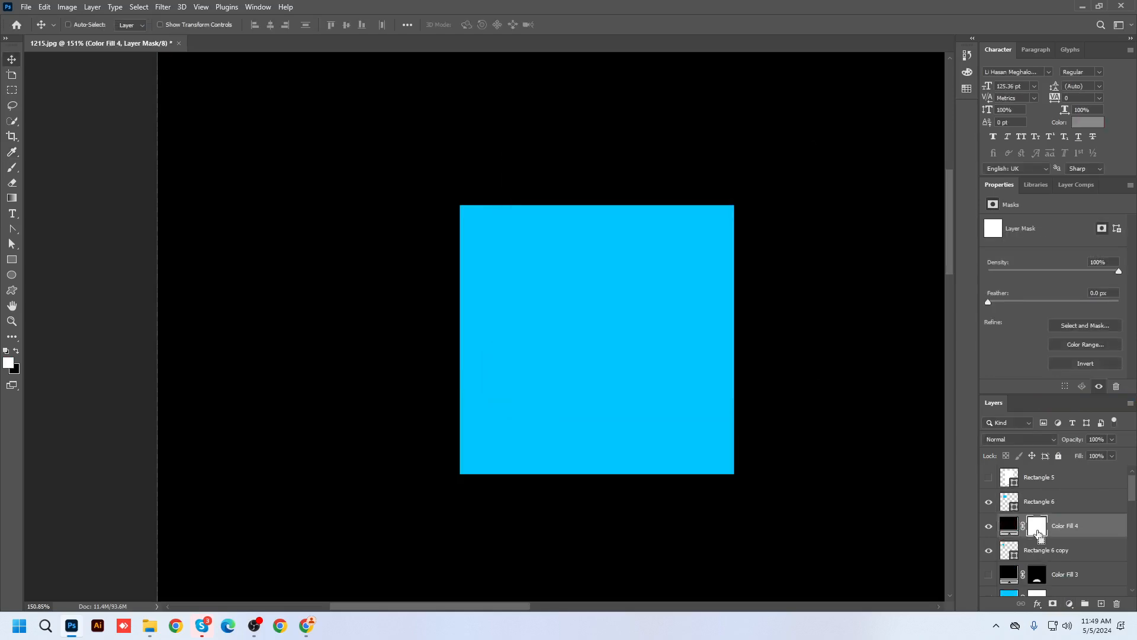
key("ctrl+i")
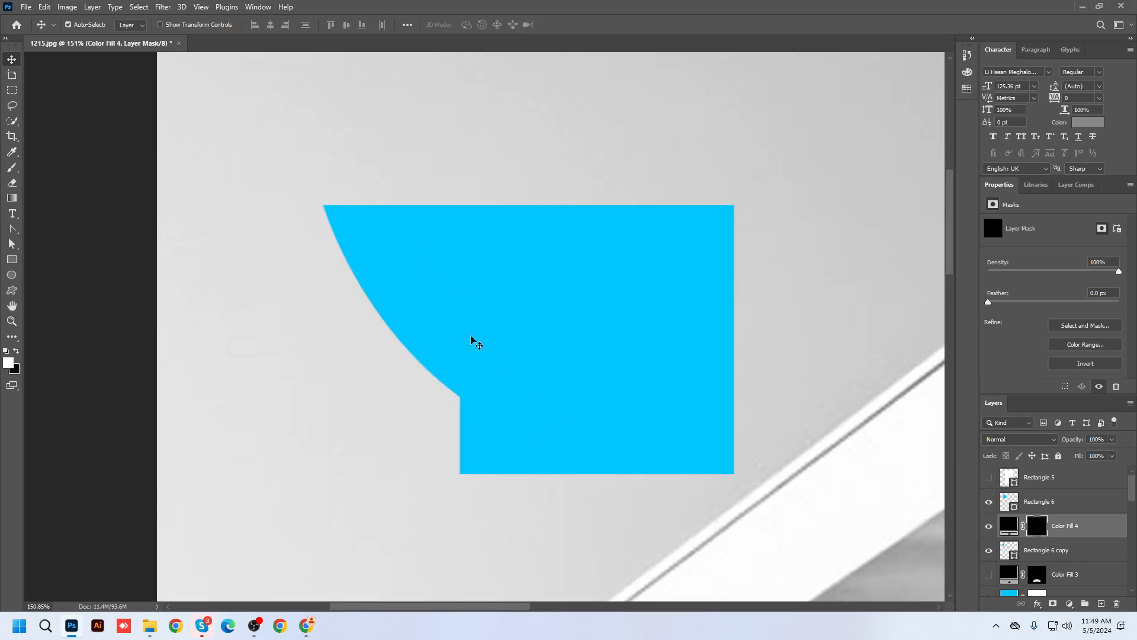
Reposition the blue square and the curved copy up and to the right, with the copy's curved edge protruding from the square's left side.
left_click_drag(419, 275, 301, 356)
left_click_drag(580, 322, 672, 261)
left_click_drag(343, 396, 615, 284)
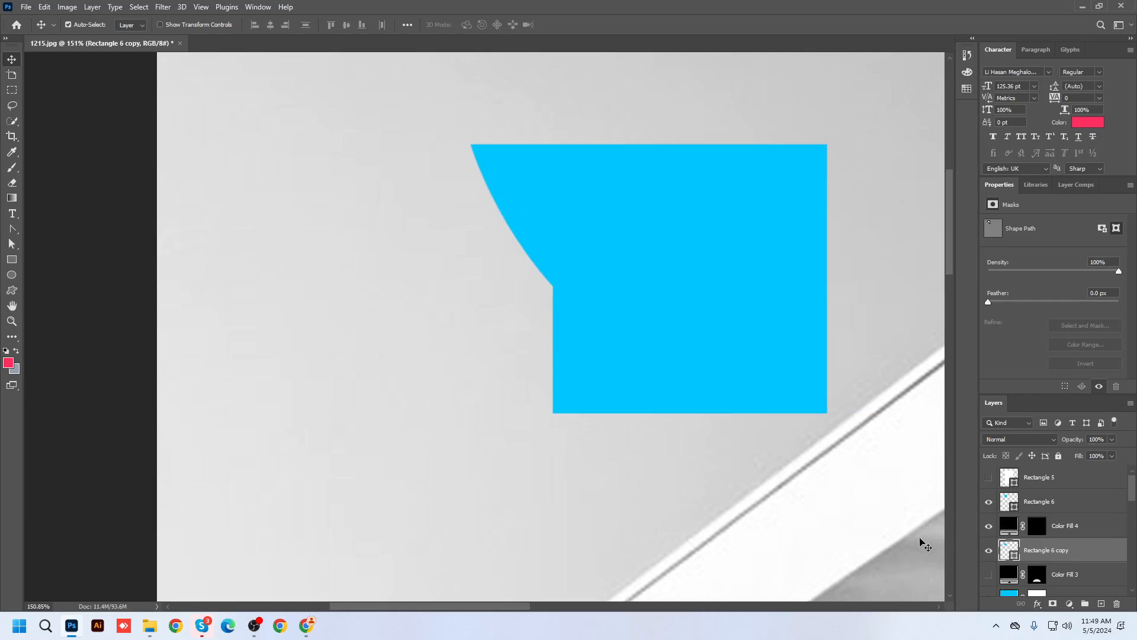
Paint a soft shadow at 27% brush opacity on the Color Fill 4 mask along the square's left edge, and clip it to the curved copy.
left_click(1039, 526)
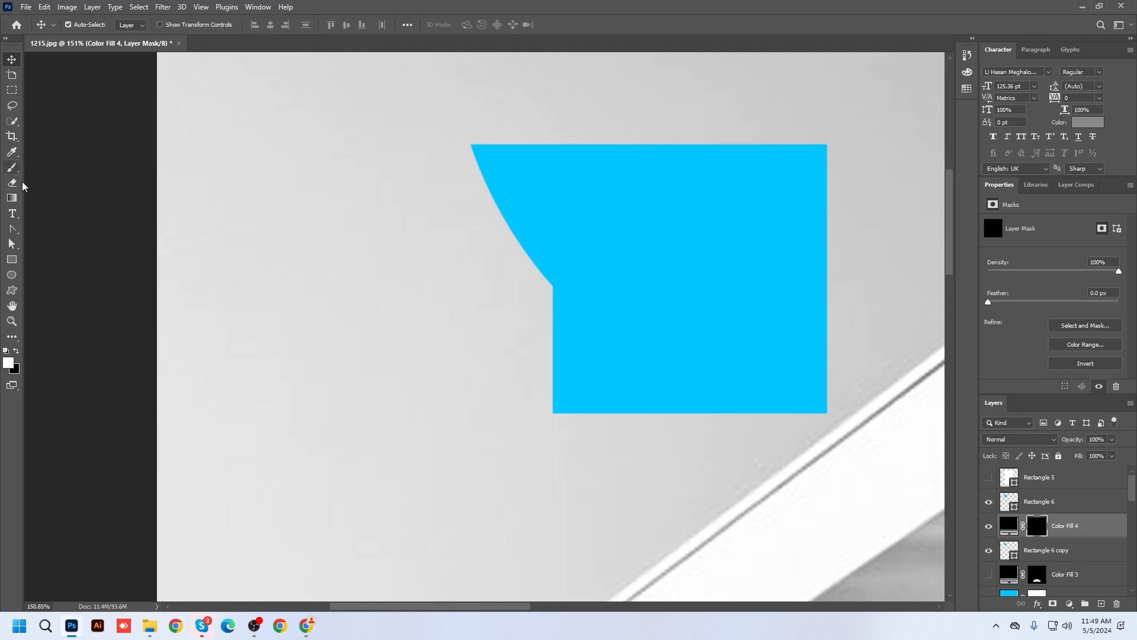
left_click(12, 168)
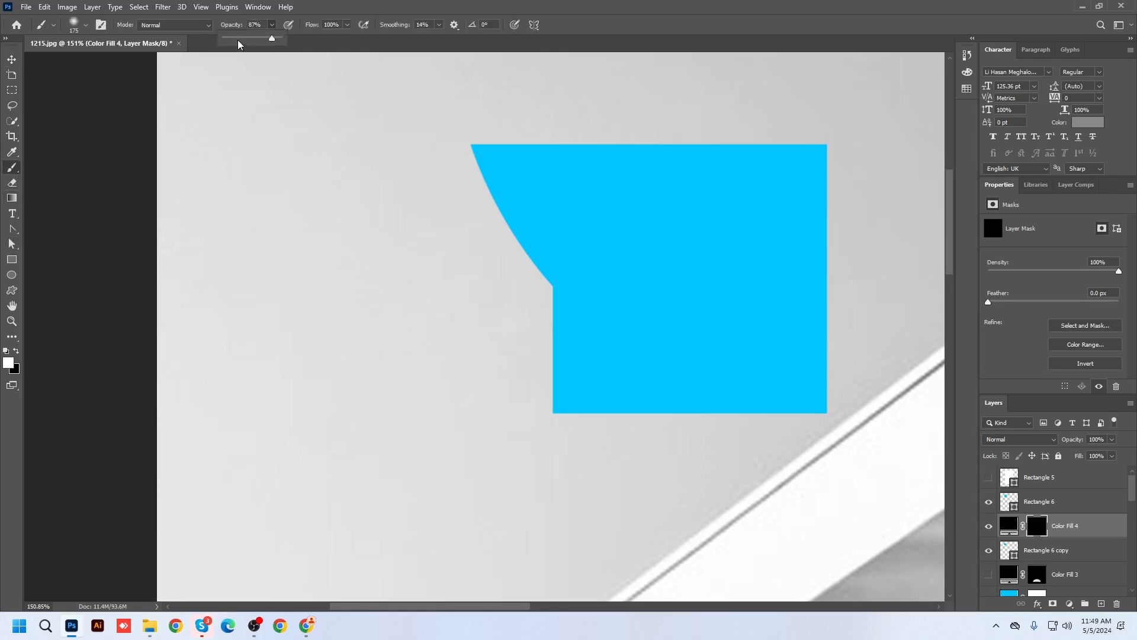
left_click(272, 25)
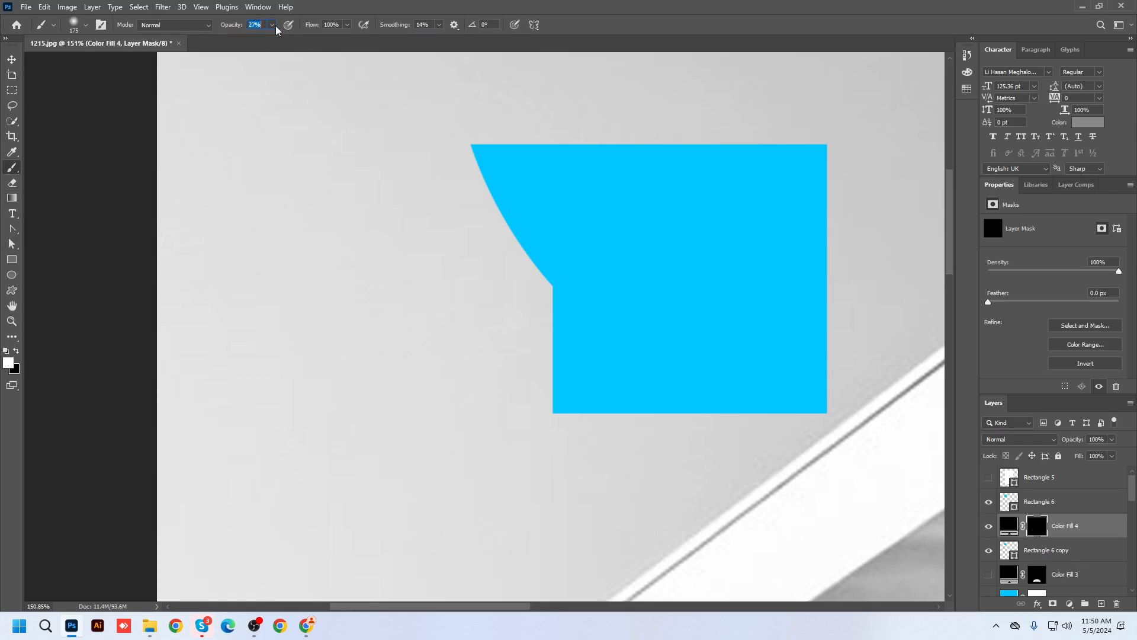
left_click_drag(614, 248, 616, 115)
key("ctrl+z")
mouse_move(610, 213)
left_mouse_down()
mouse_move(616, 190)
mouse_move(612, 267)
mouse_move(629, 233)
mouse_move(616, 323)
left_mouse_up()
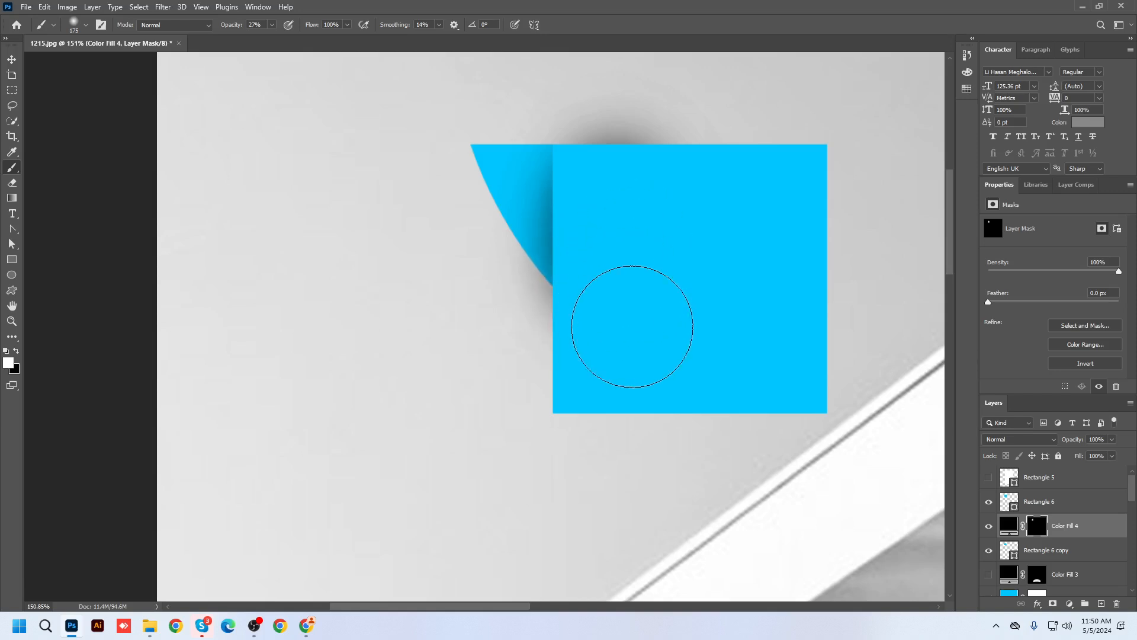
key("v")
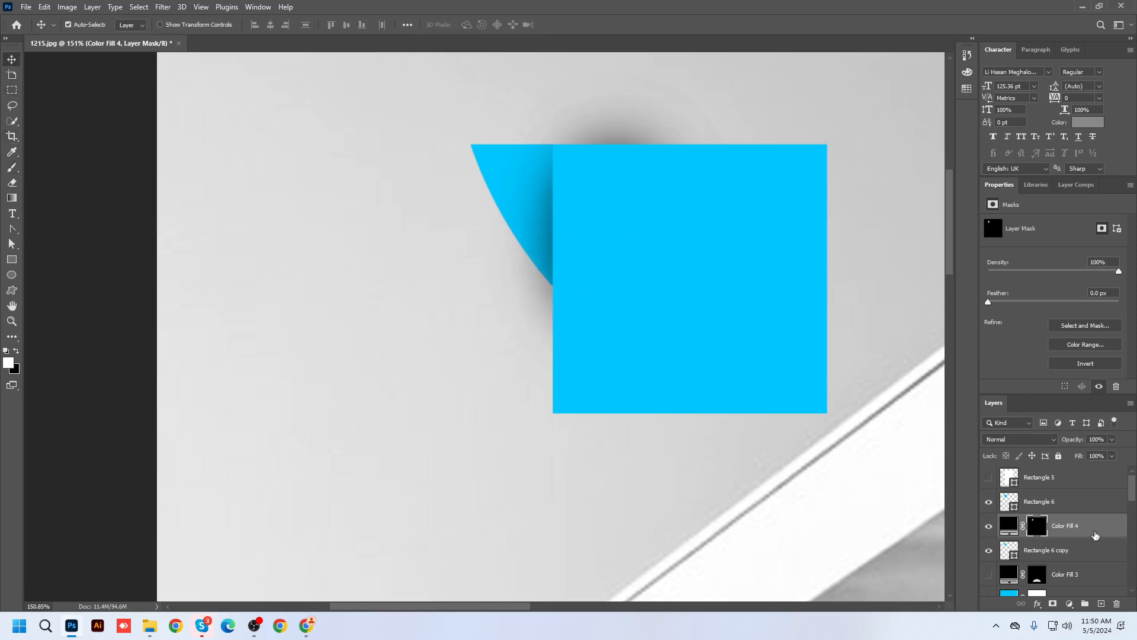
left_click(1011, 536, "alt")
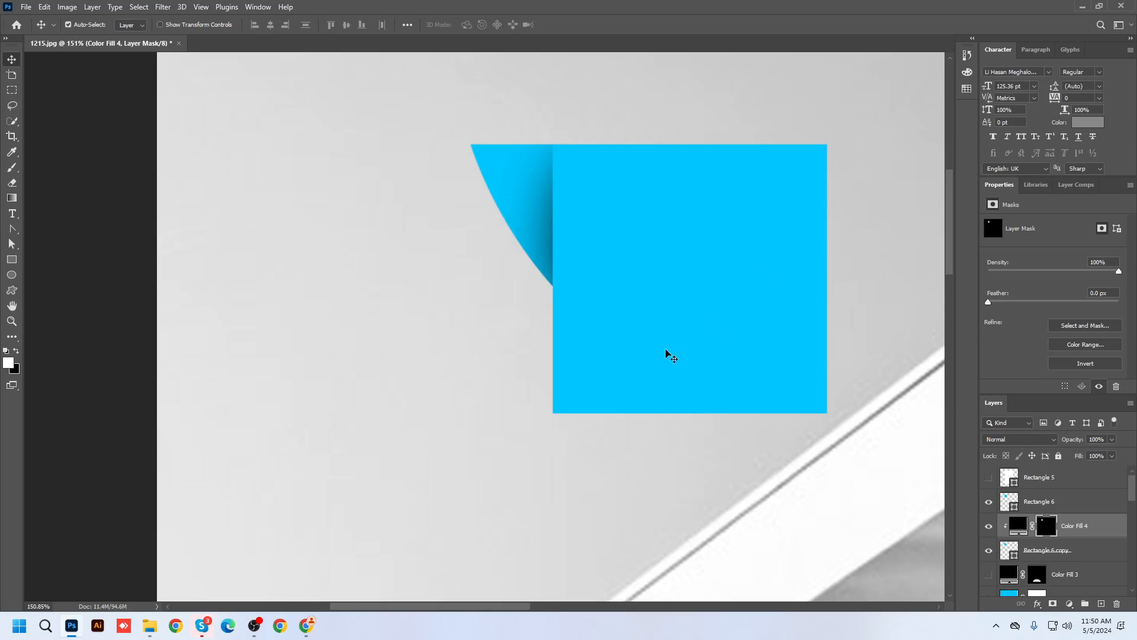
Move the curved copy and the blue square down in the sky, keeping their upper edges aligned.
mouse_move(615, 272)
left_mouse_down()
mouse_move(656, 272)
mouse_move(619, 273)
left_mouse_up()
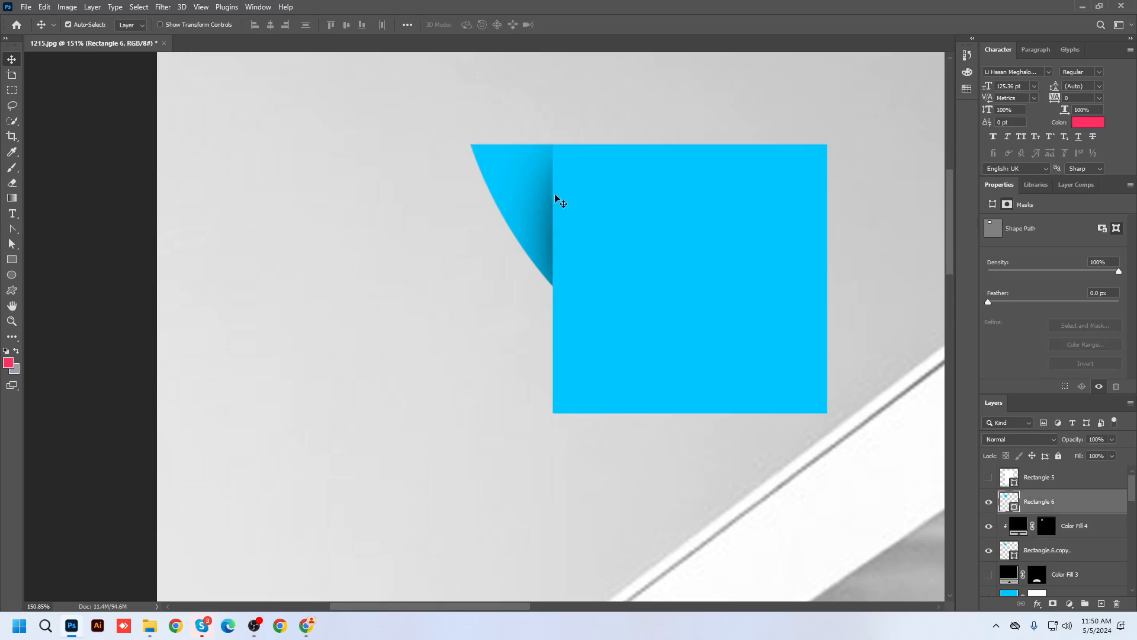
left_click_drag(519, 185, 525, 274)
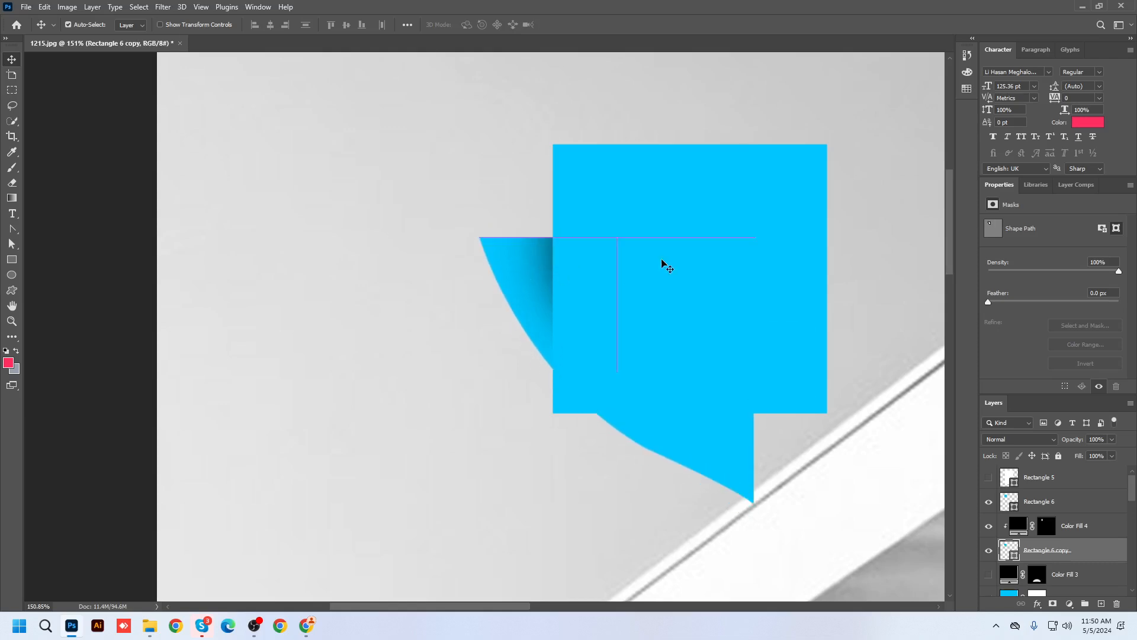
left_click_drag(661, 261, 667, 389)
Erase the painted shadow from the Color Fill 4 mask and select the blue square.
left_click(1046, 529)
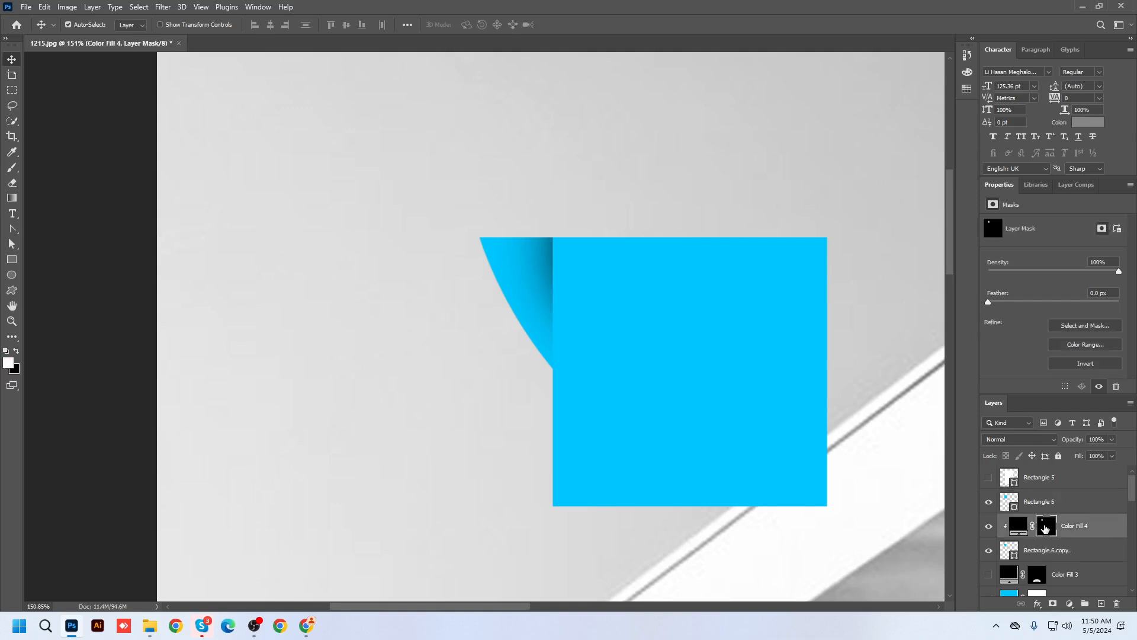
left_click(12, 182)
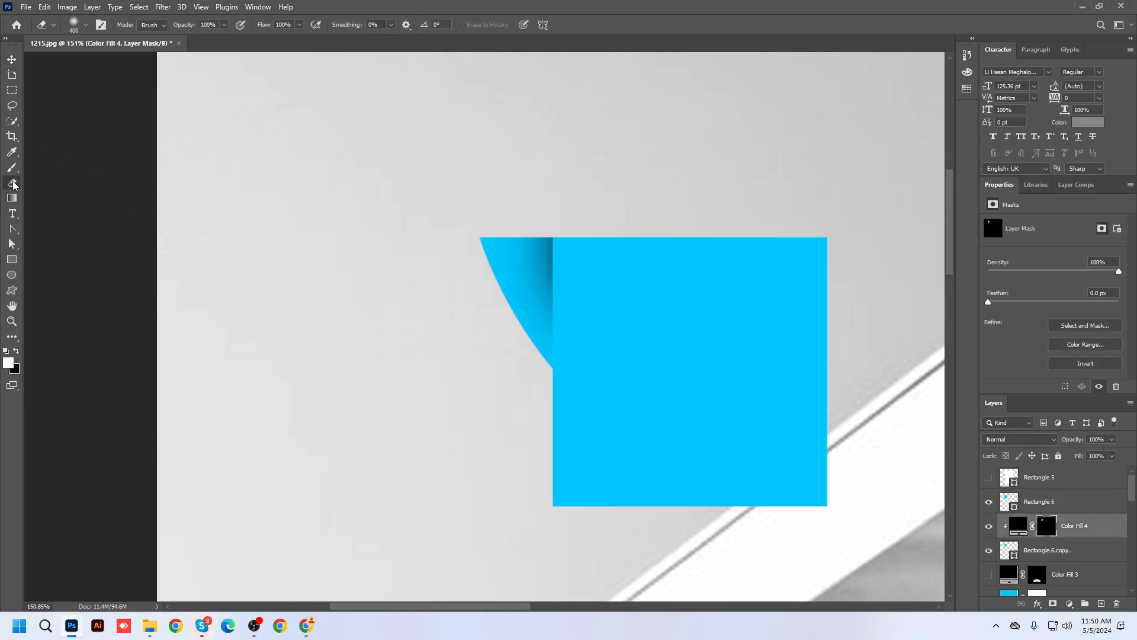
left_click_drag(526, 237, 606, 432)
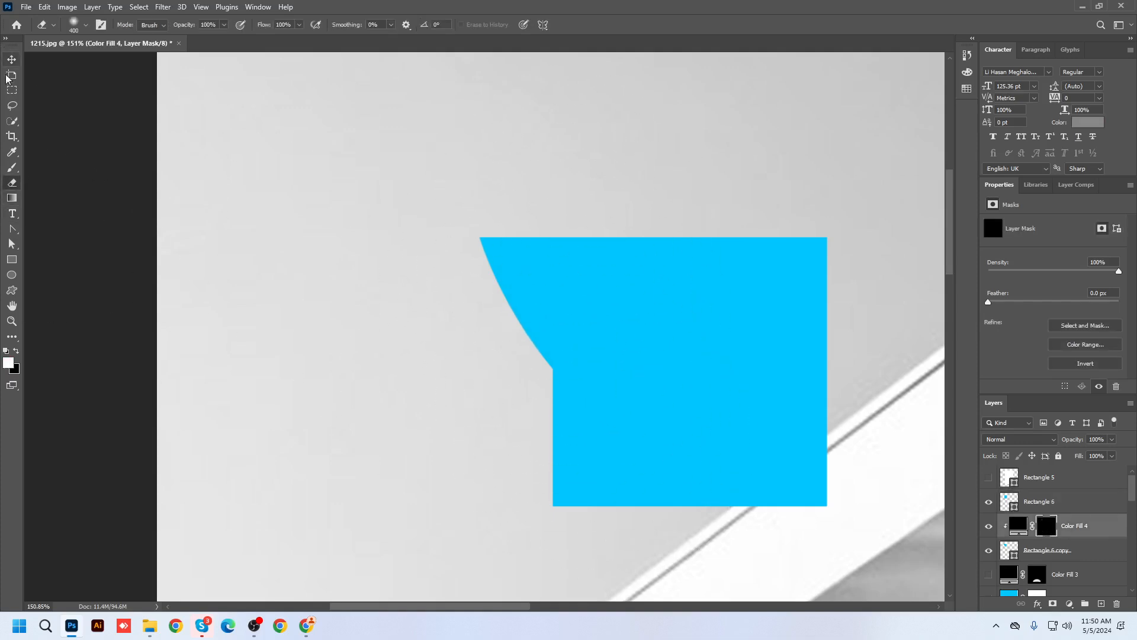
left_click(12, 59)
left_click(640, 326)
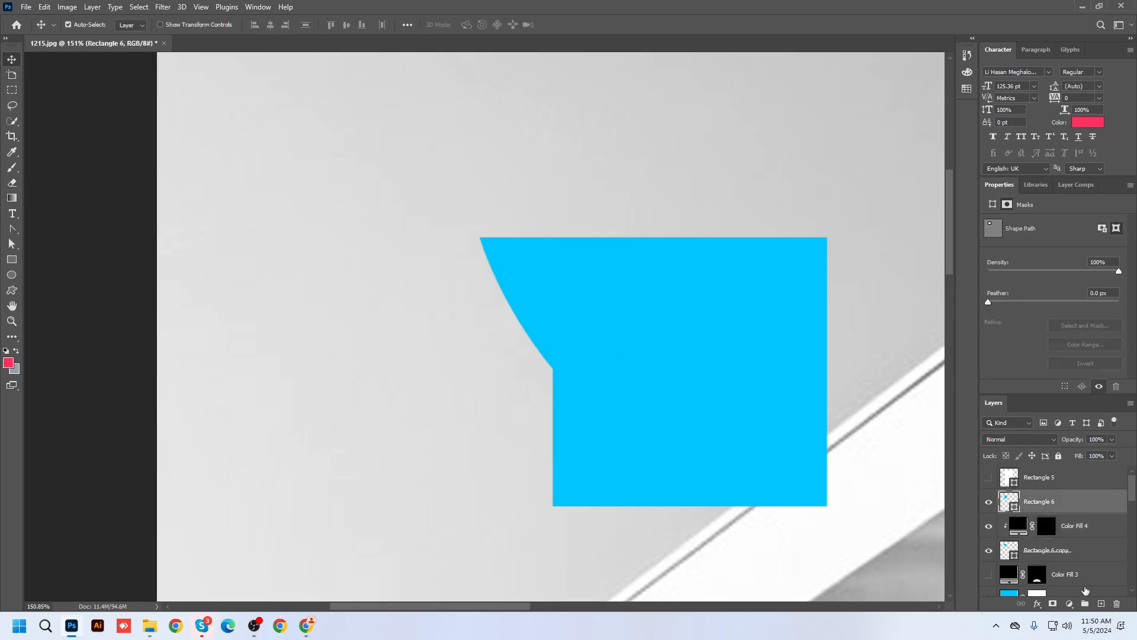
Place the curved copy above Color Fill 4 and clip that fill layer to Rectangle 6.
left_click_drag(1060, 551, 1056, 493)
left_click_drag(1061, 556, 1042, 536)
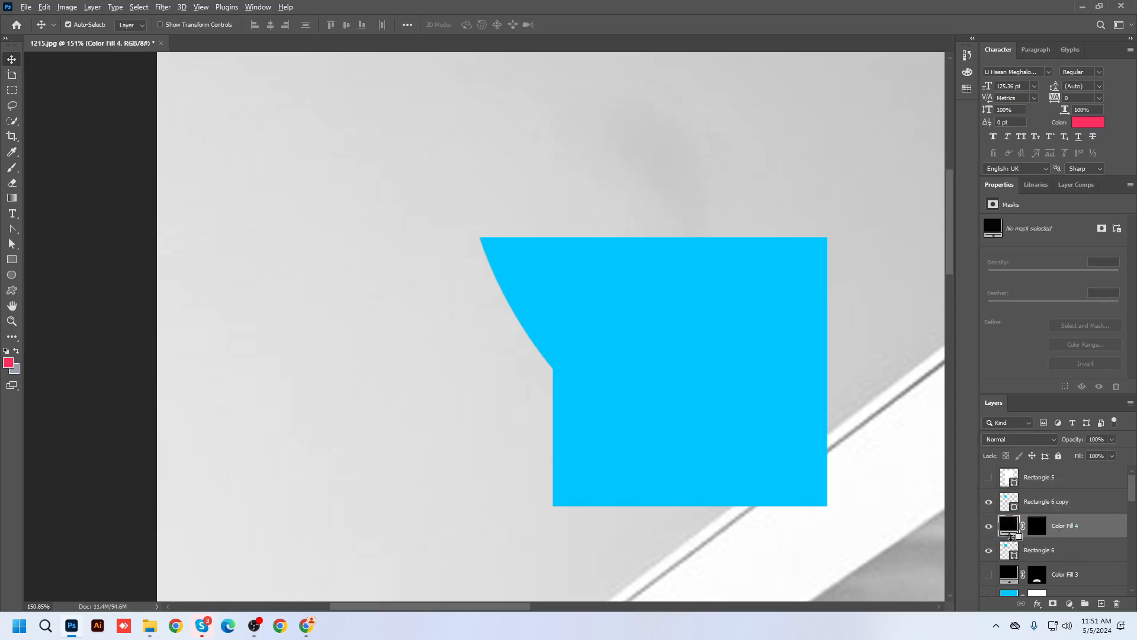
key("ctrl+alt+g")
left_click(1032, 509)
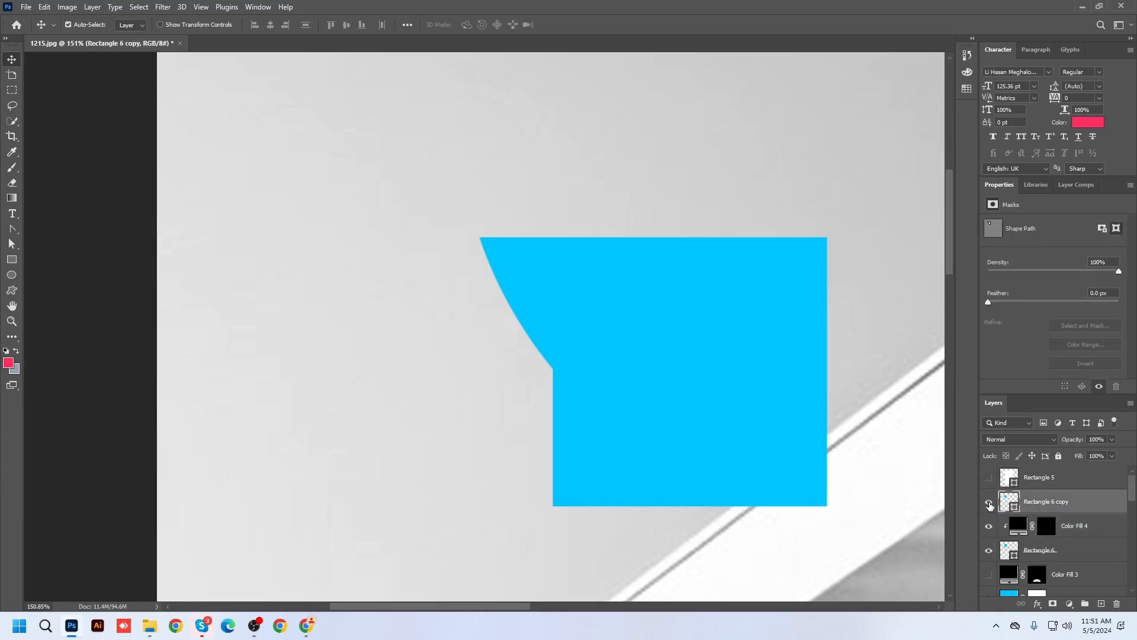
left_click(988, 505)
left_click(989, 504)
Brush a soft shadow onto the square's lower-left area through the Color Fill 4 mask, and shift the curved copy slightly right.
left_click(1044, 531)
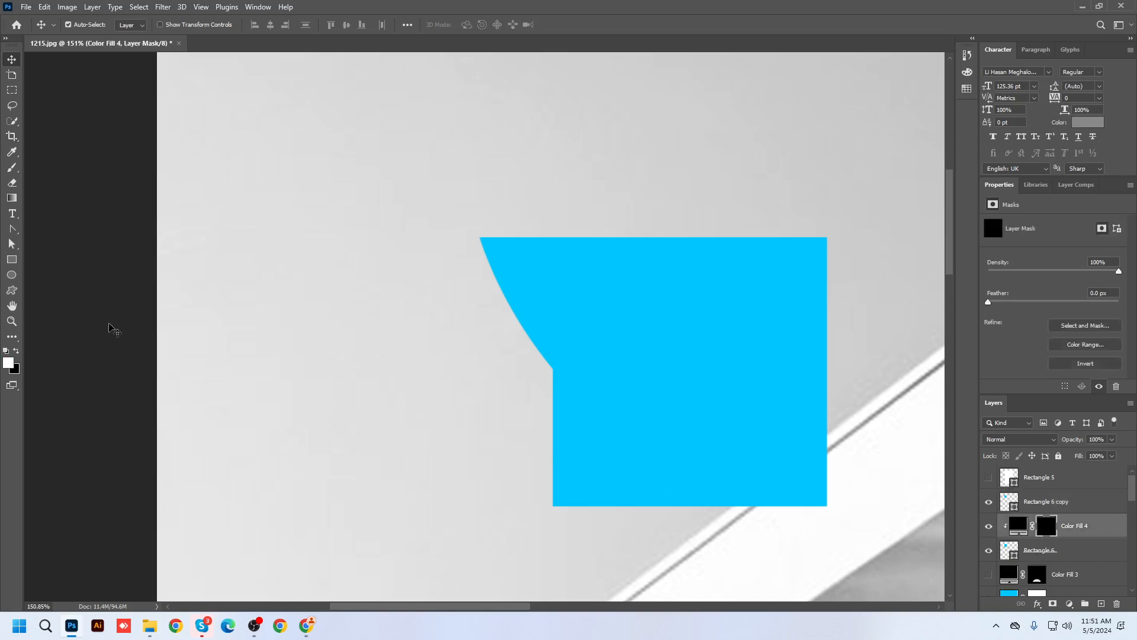
left_click(12, 171)
left_click_drag(579, 407, 531, 361)
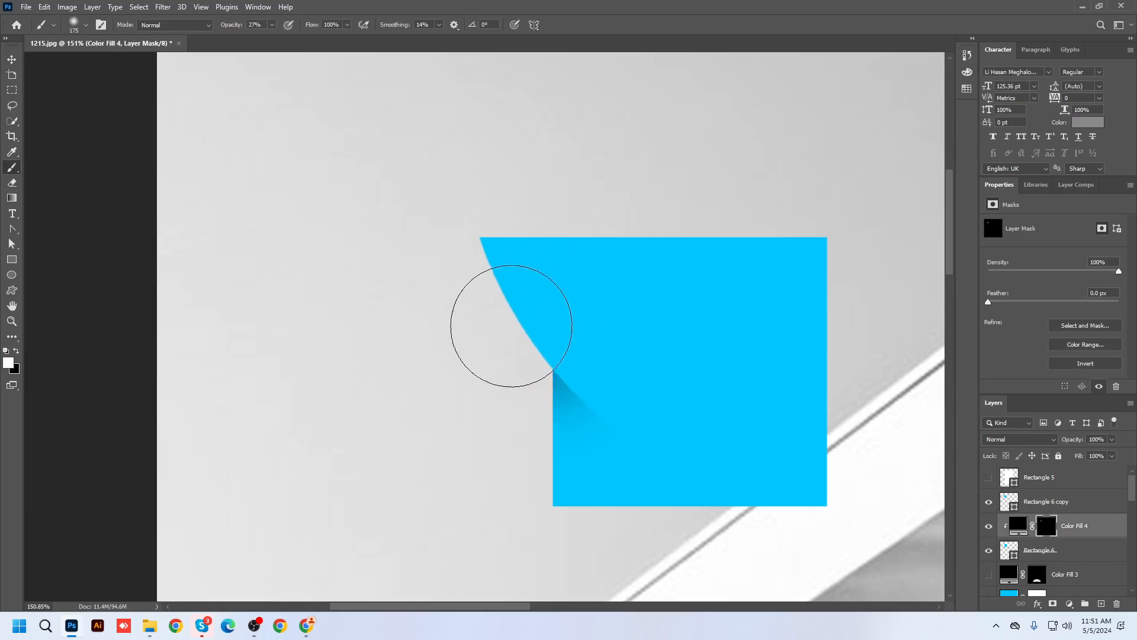
left_click_drag(503, 393, 527, 482)
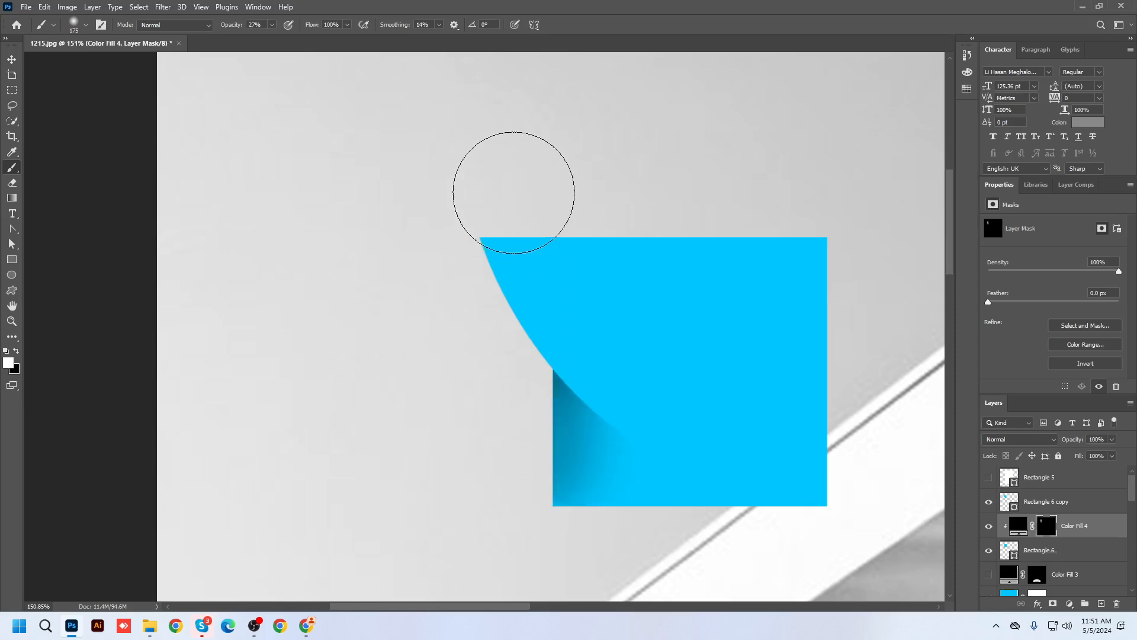
left_click_drag(545, 334, 507, 598)
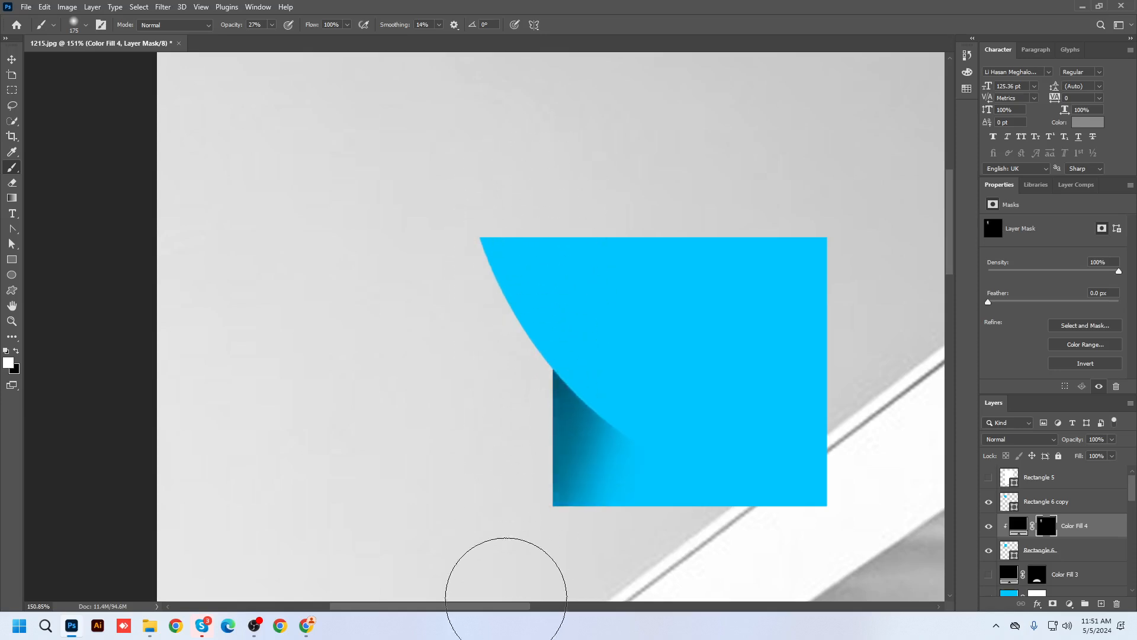
left_click(10, 61)
left_click(1018, 526)
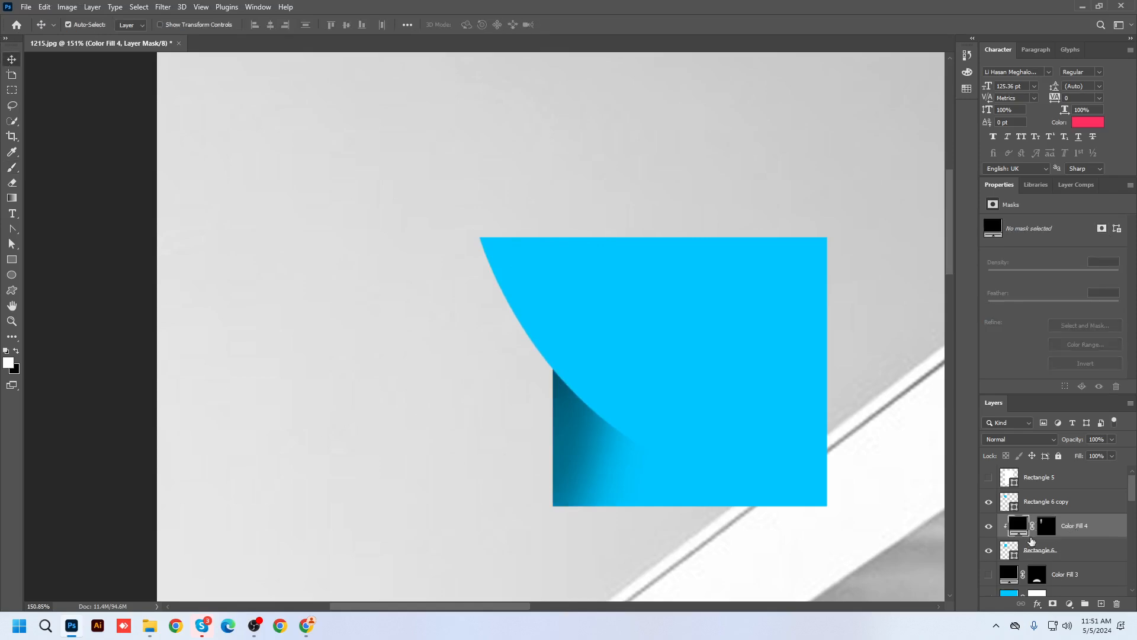
left_click_drag(603, 314, 627, 315)
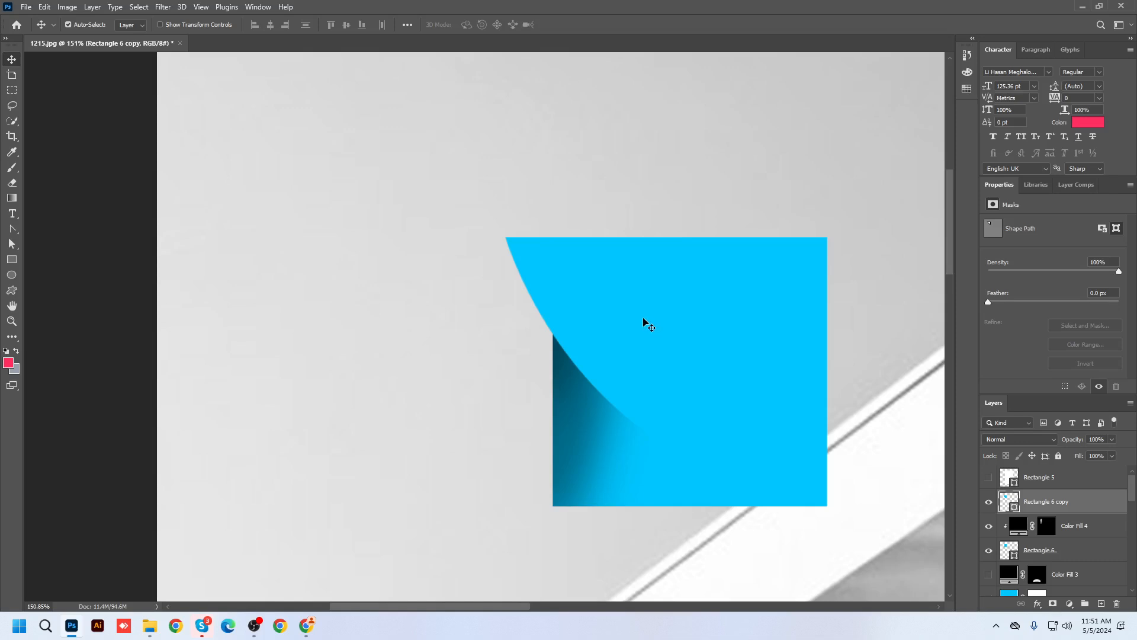
Delete the curved rectangle copy, its Color Fill 4 shadow layer and the hidden Color Fill 3 layer.
key("Delete")
key("Delete")
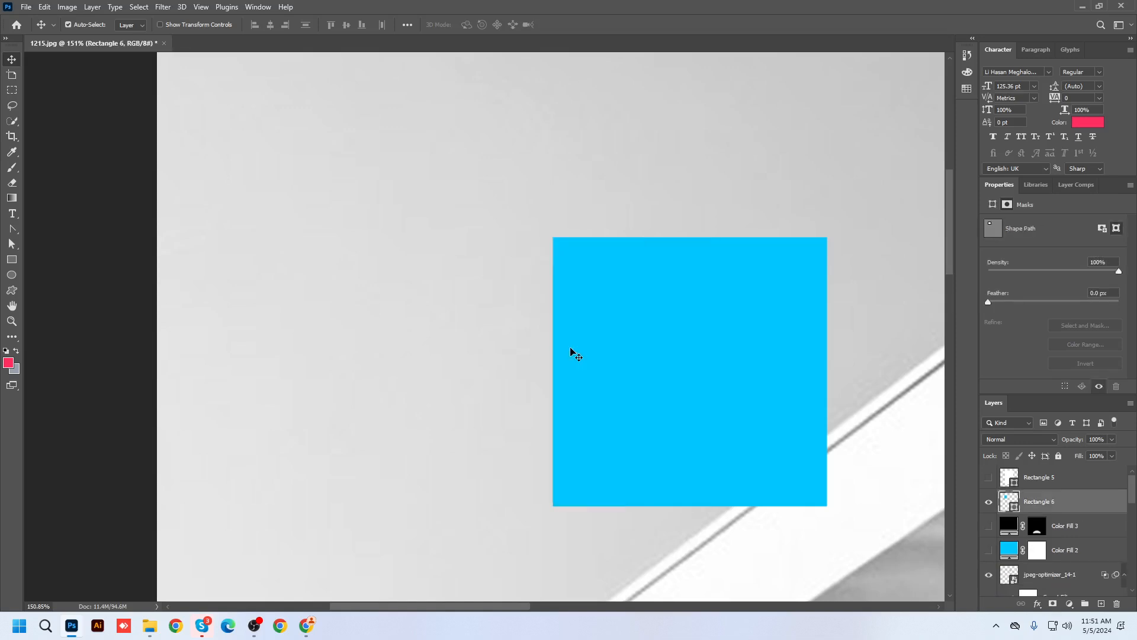
left_click(1071, 529)
key("Delete")
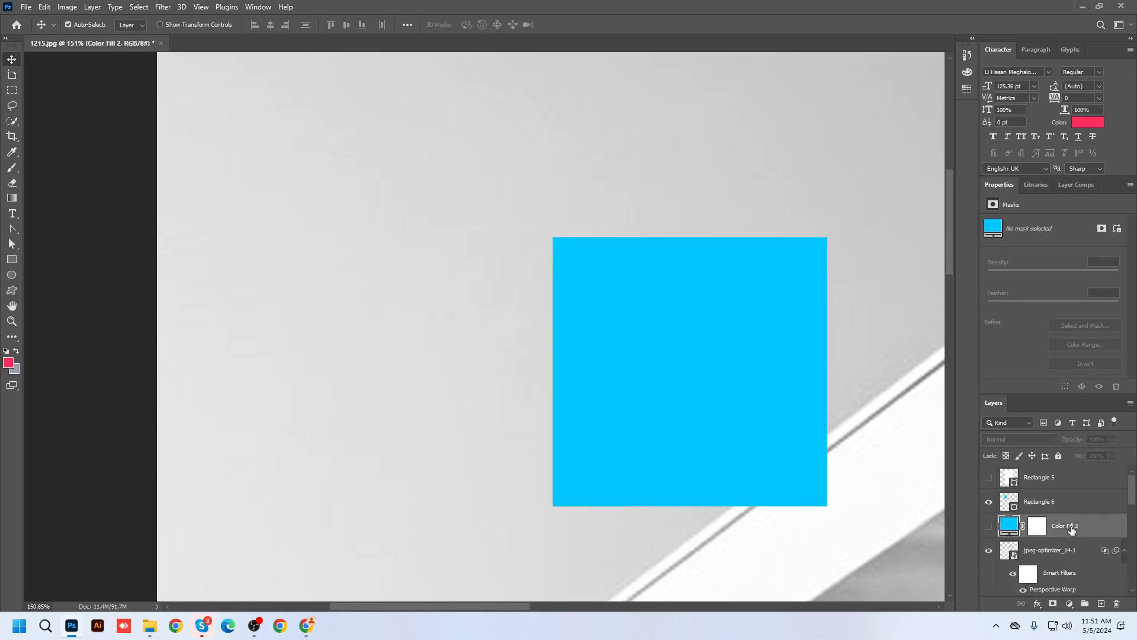
Move the blue square up and to the left, and try to adjust its lower-left corner with the Pen tool.
left_click_drag(681, 350, 534, 292)
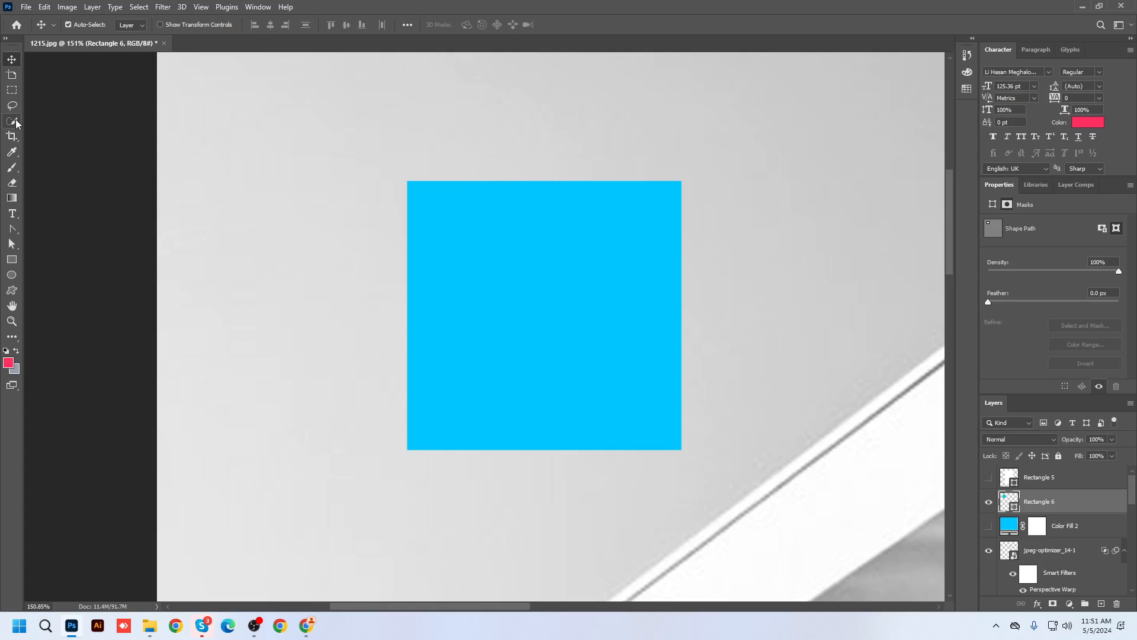
right_click(8, 230)
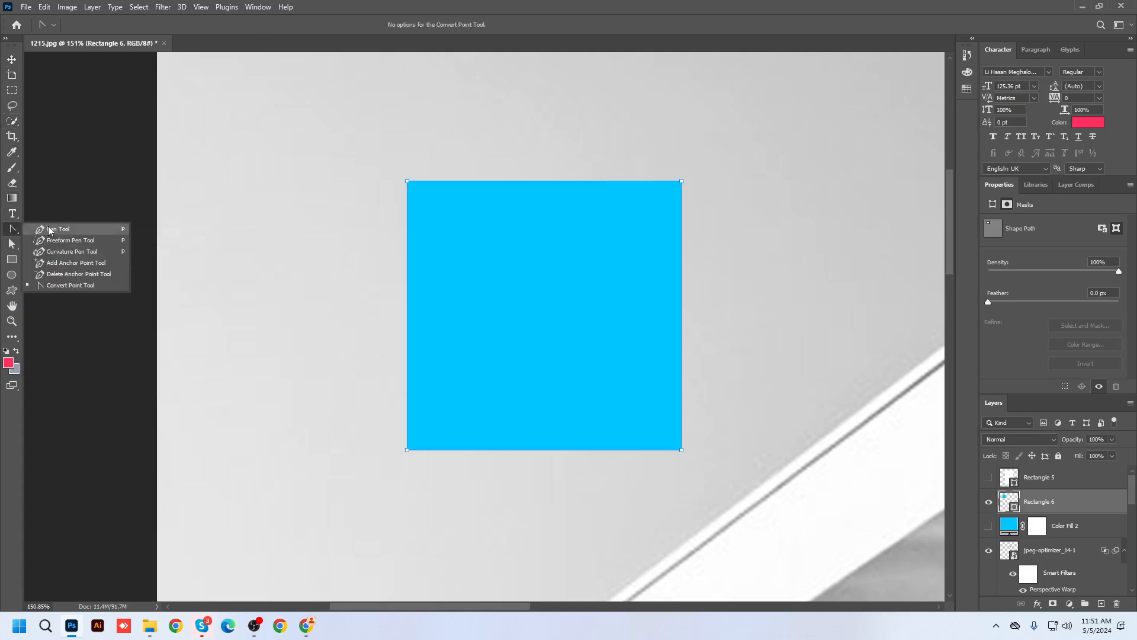
left_click(48, 226)
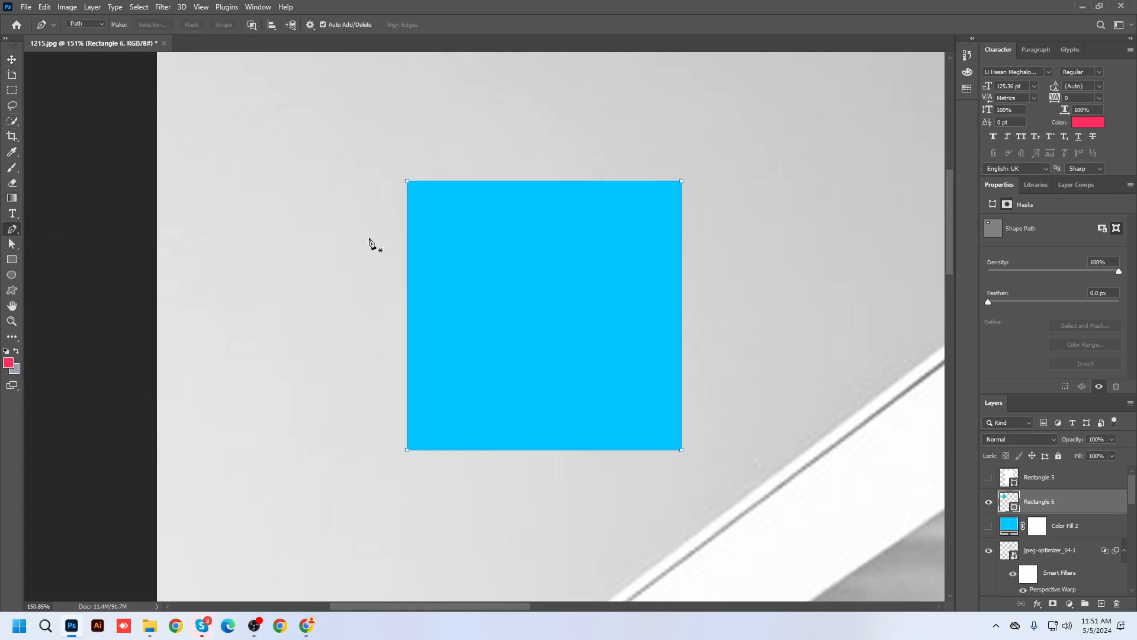
left_click(407, 181)
left_click(581, 231)
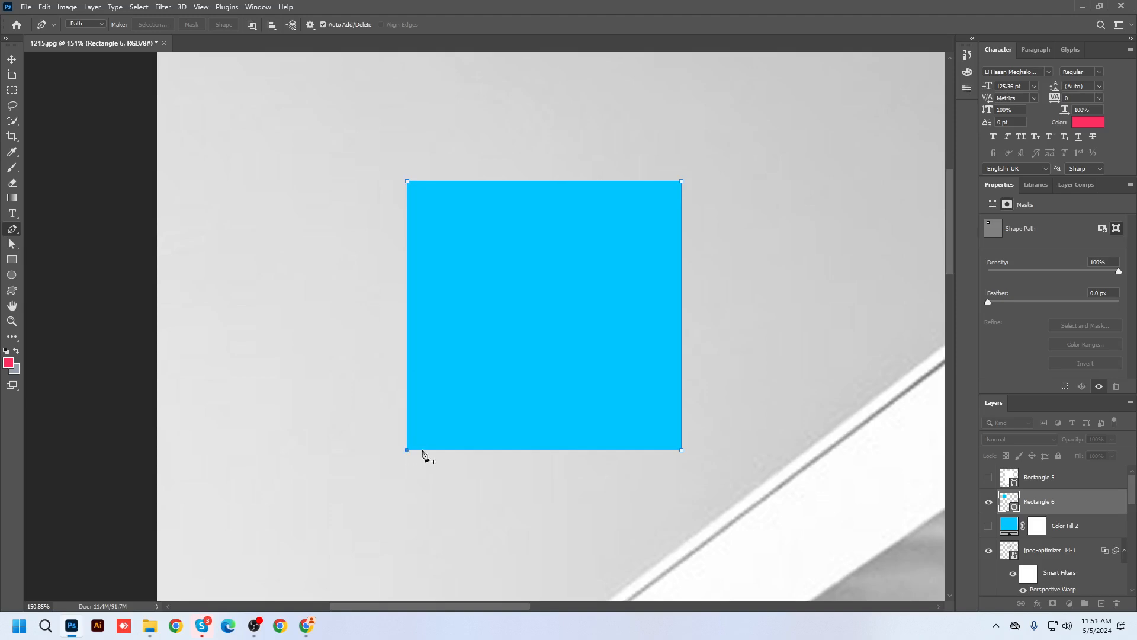
left_click(422, 449)
left_click_drag(422, 450, 415, 450)
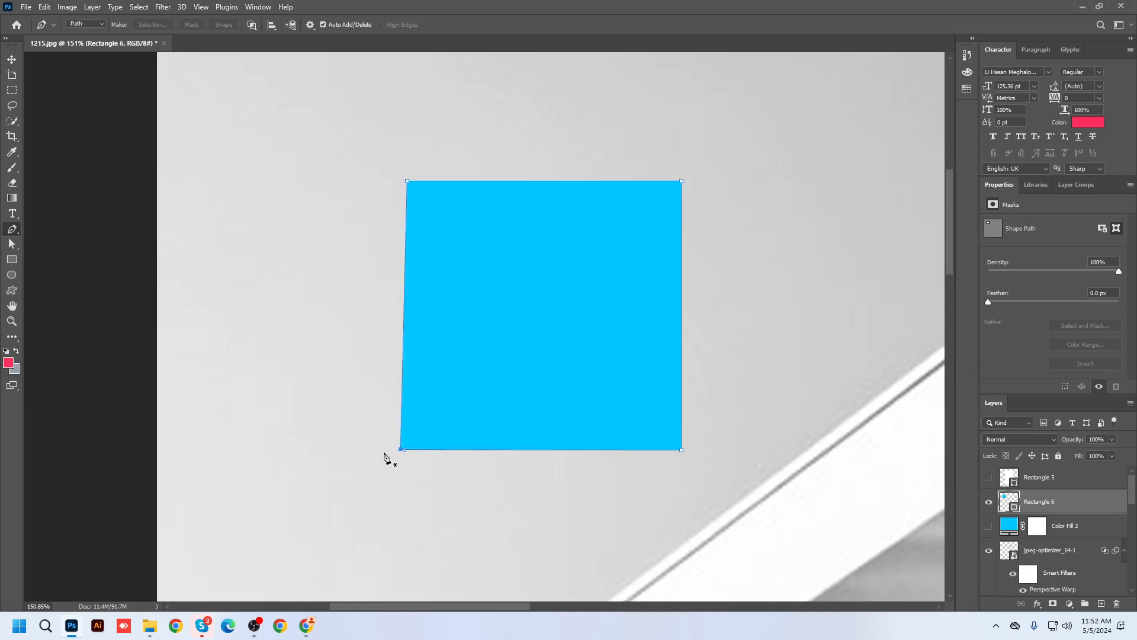
key("ctrl+z")
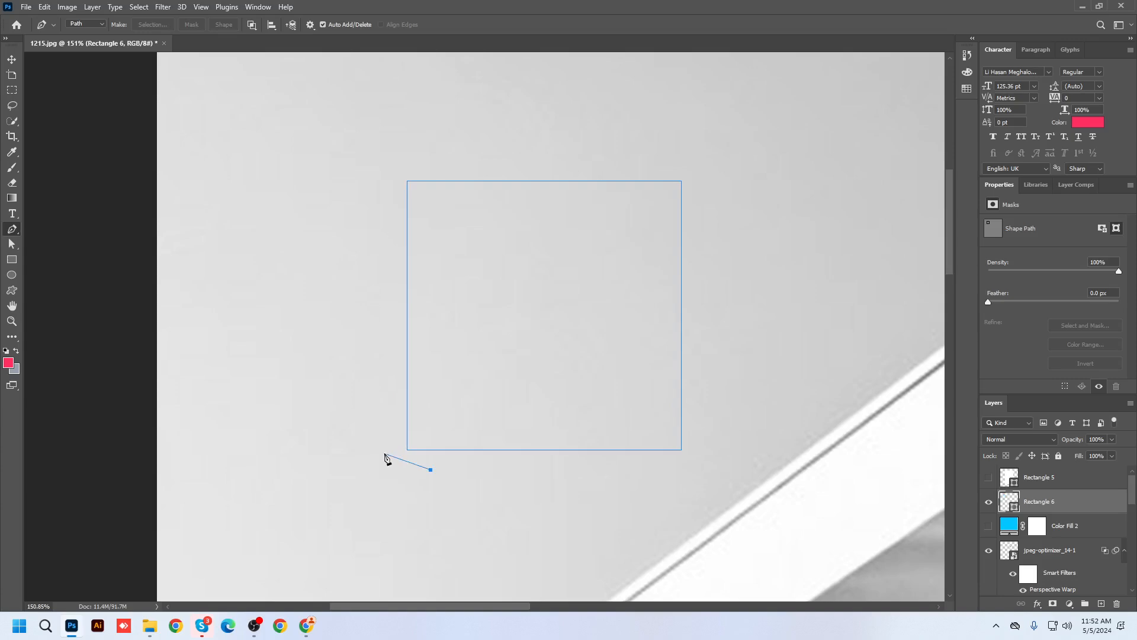
Draw a small closed, curved path just below the square's lower-left corner on Rectangle 6 with the Pen tool.
left_click_drag(366, 453, 330, 456)
left_click_drag(409, 503, 510, 548)
left_click(408, 504)
left_click(430, 470)
Try to define a custom shape from the curved path on Rectangle 6.
left_click(11, 60)
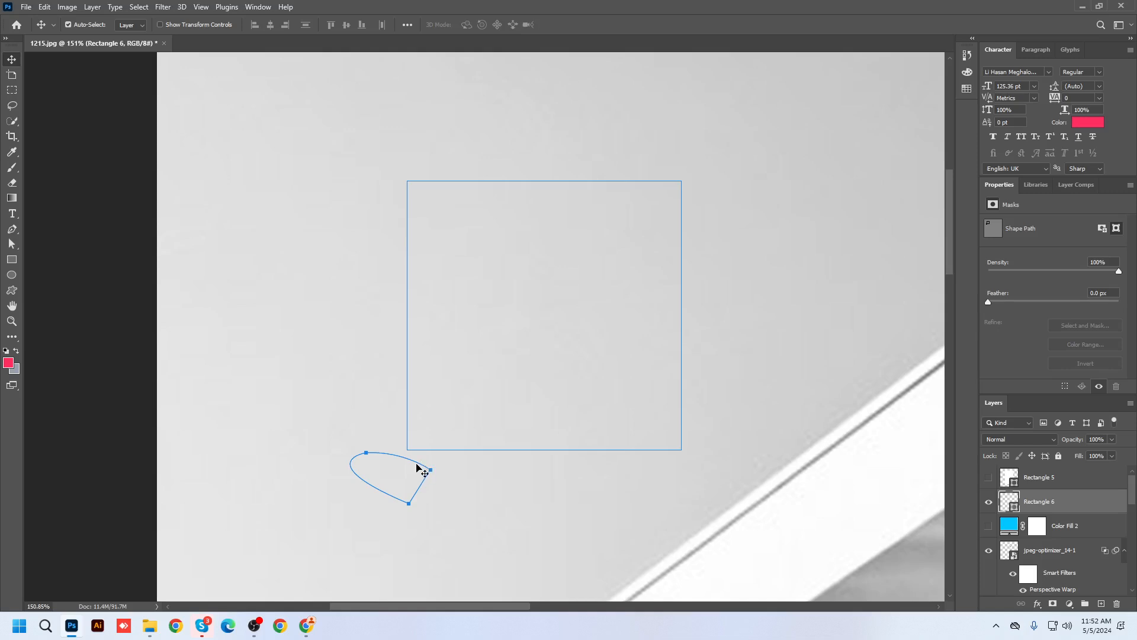
right_click(418, 465)
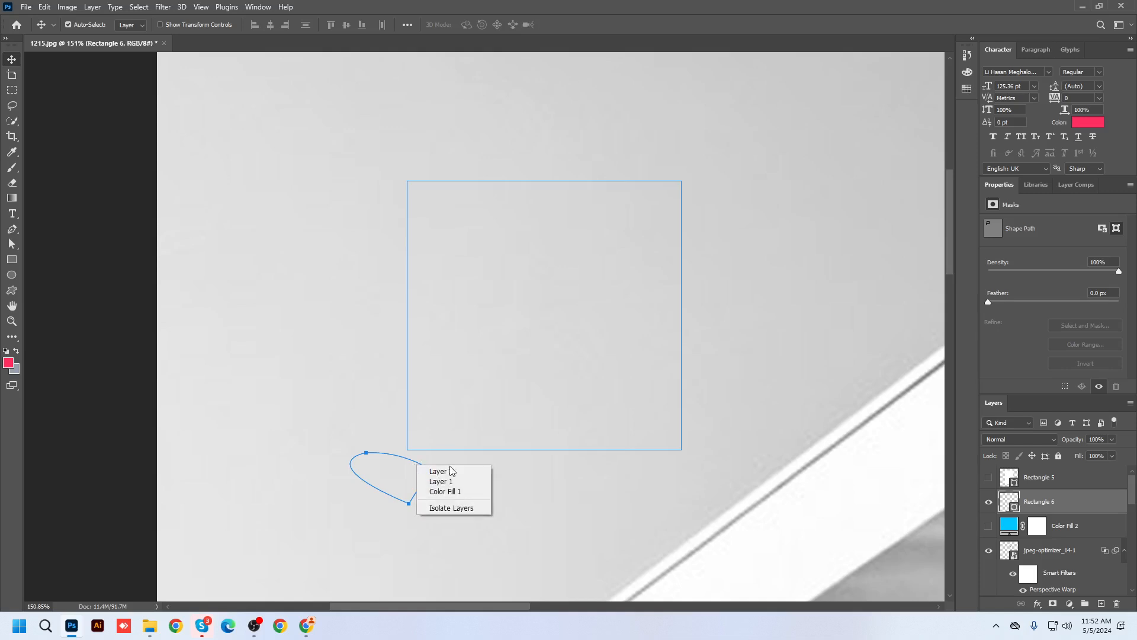
left_click(394, 499)
right_click(395, 499)
left_click(379, 487)
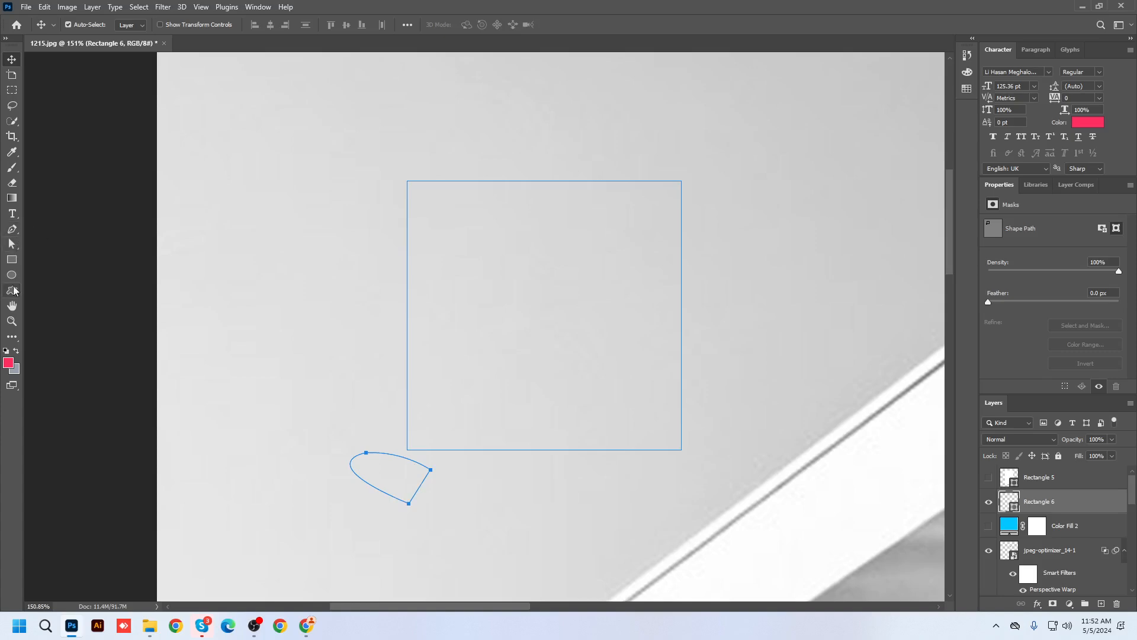
left_click(11, 229)
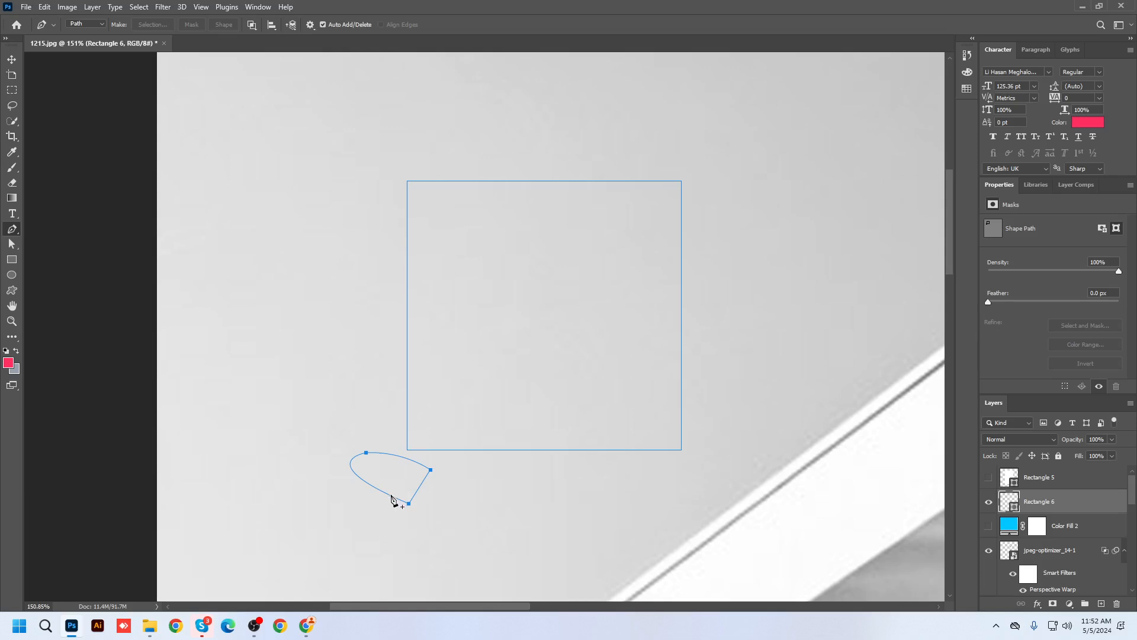
right_click(391, 498)
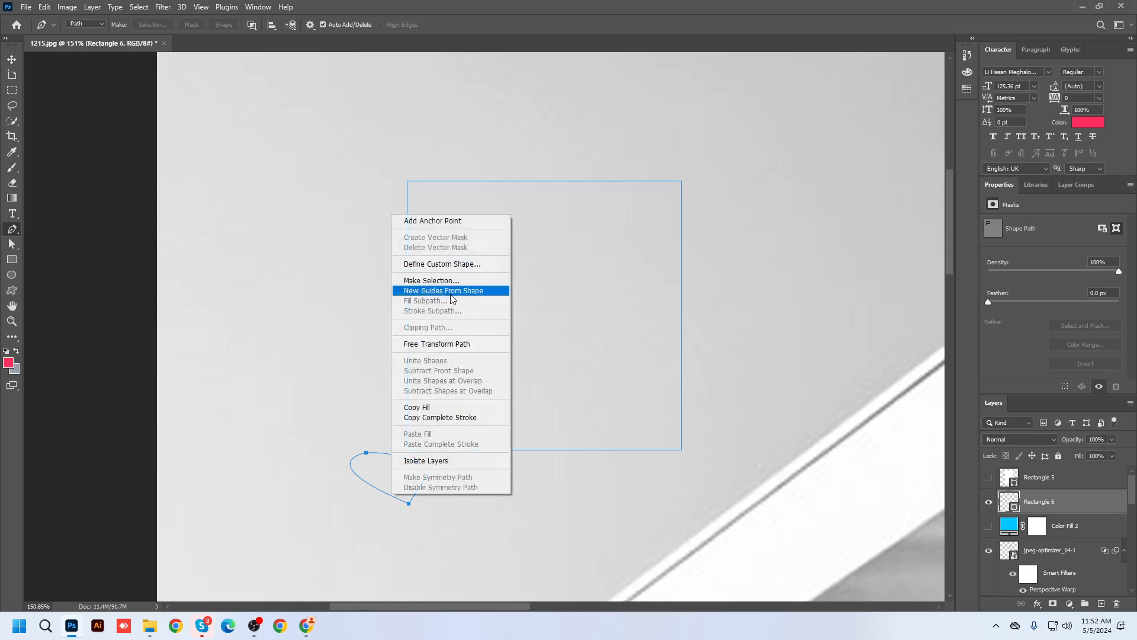
left_click(461, 265)
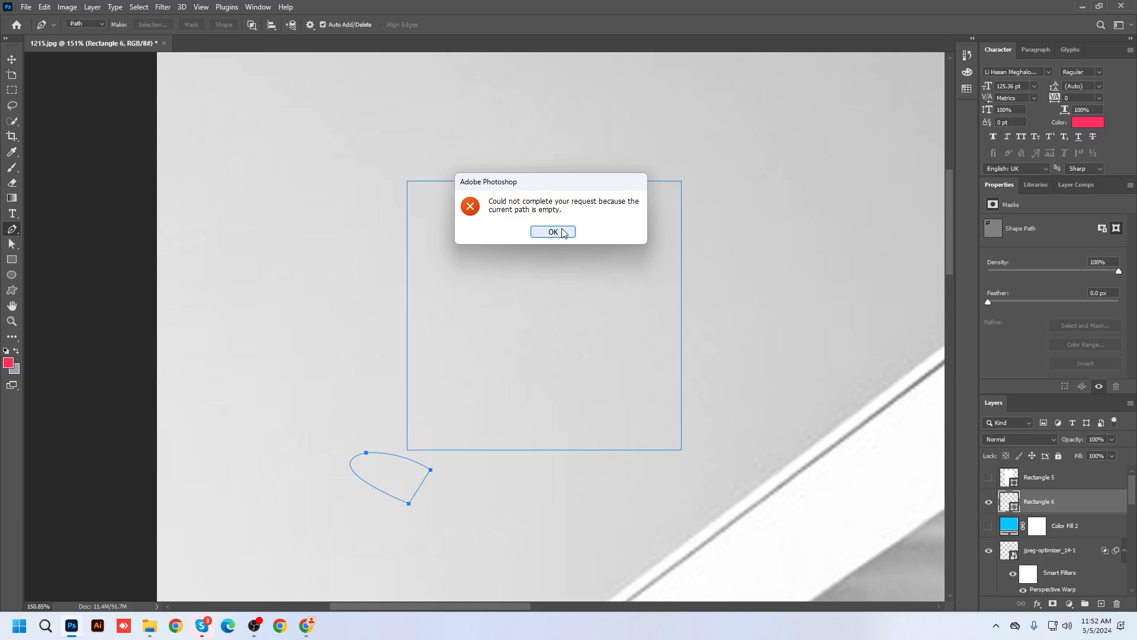
left_click(552, 231)
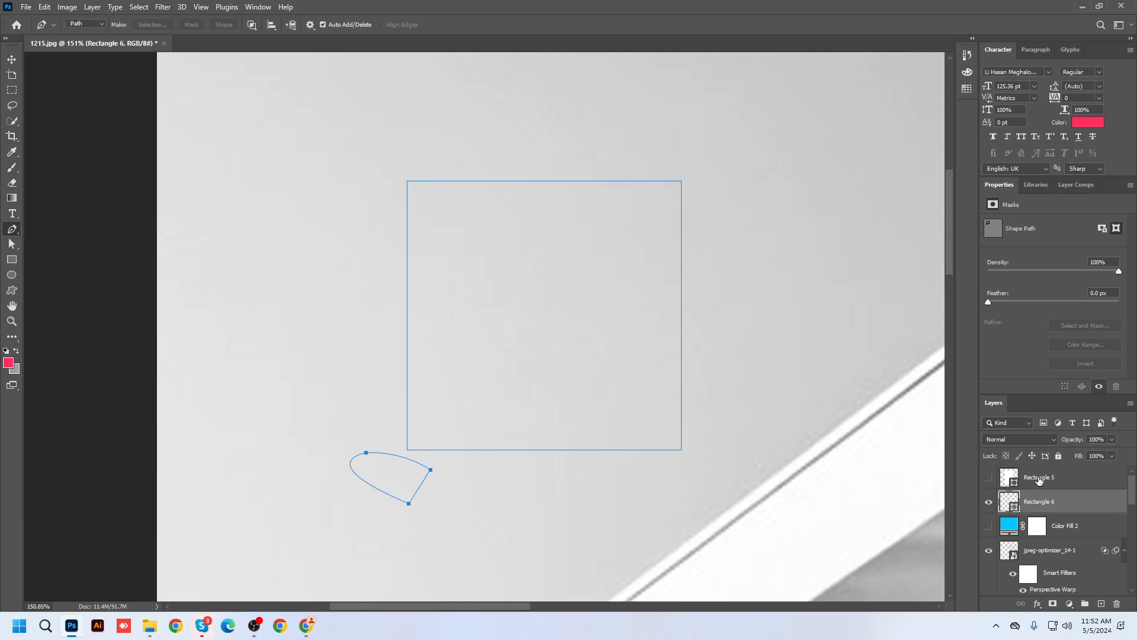
Add a new empty layer above Rectangle 5.
left_click(1040, 481)
left_click(1101, 603)
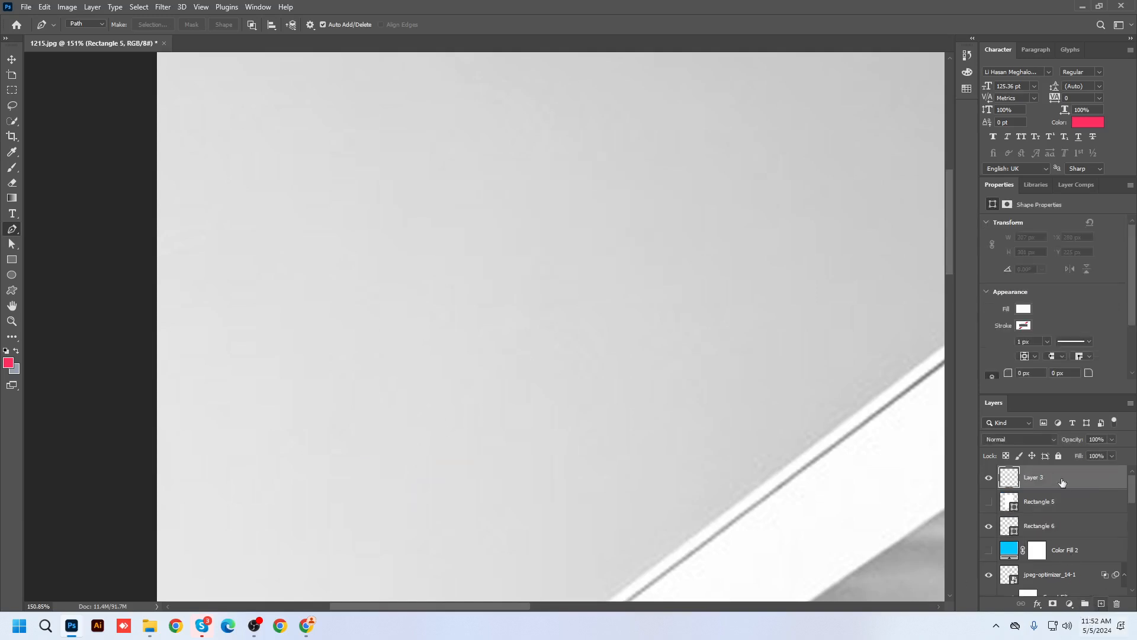
Try to convert the curved path on Rectangle 6 into a new anti-aliased selection with a feather radius of 0 pixels.
left_click(1030, 526)
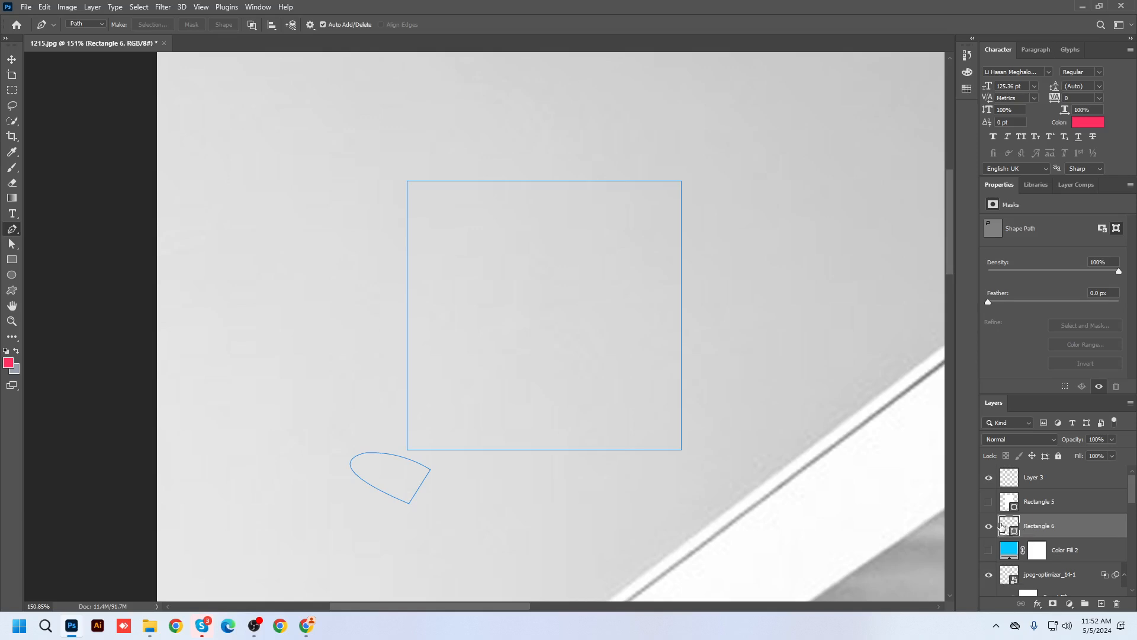
right_click(426, 477)
left_click(466, 388)
right_click(431, 469)
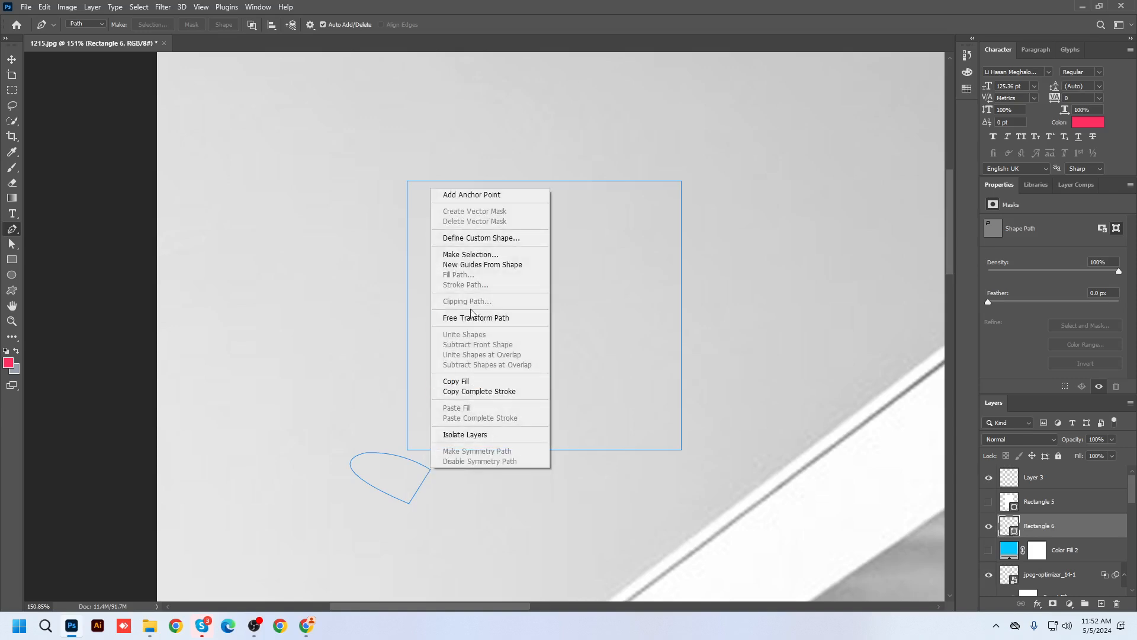
left_click(480, 256)
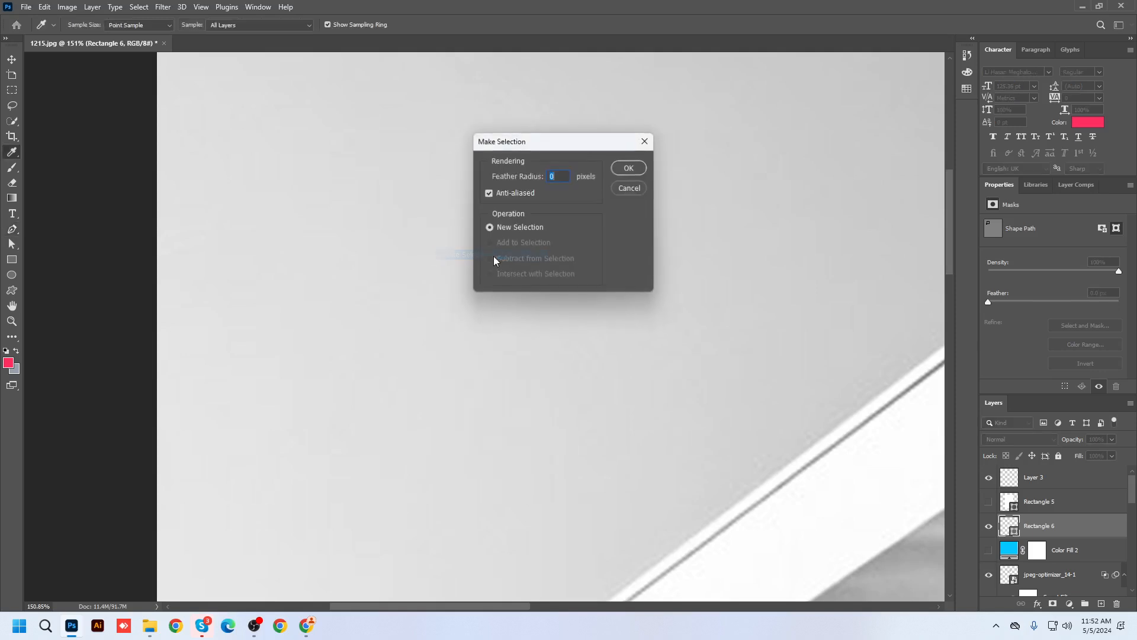
left_click(629, 169)
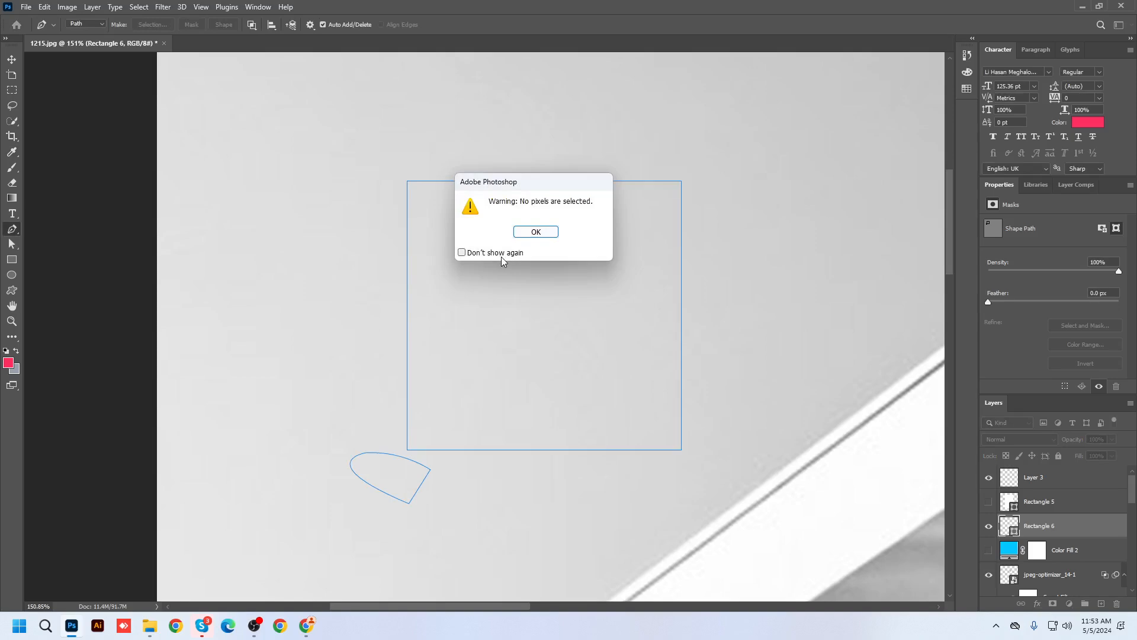
left_click(501, 257)
left_click(534, 232)
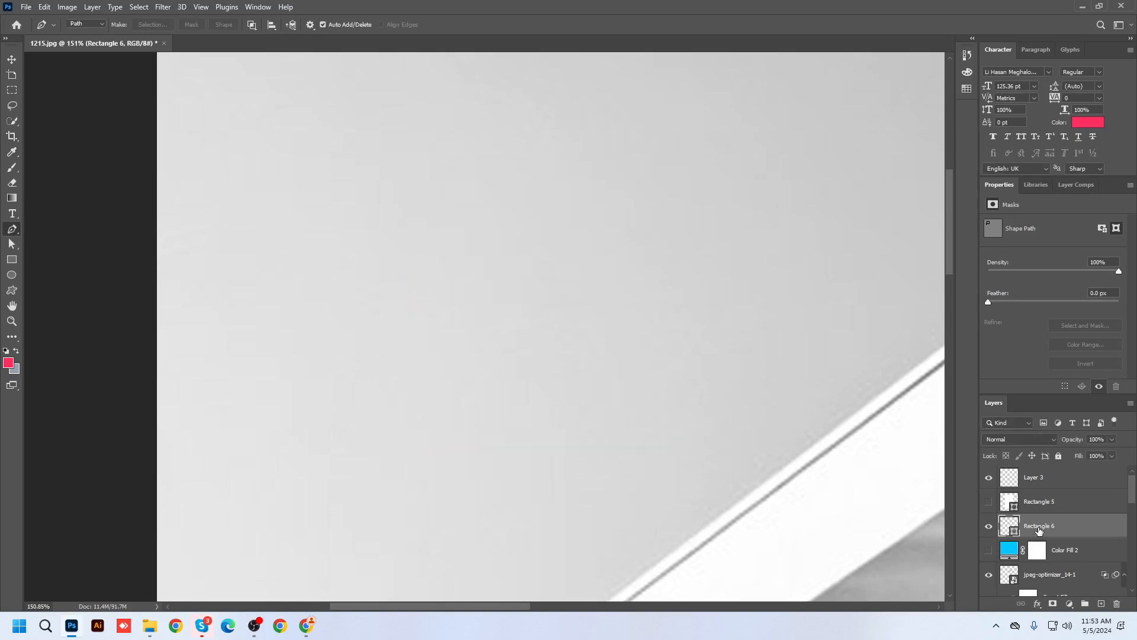
Delete the Rectangle 6 layer and leave no layer selected.
left_click(1116, 604)
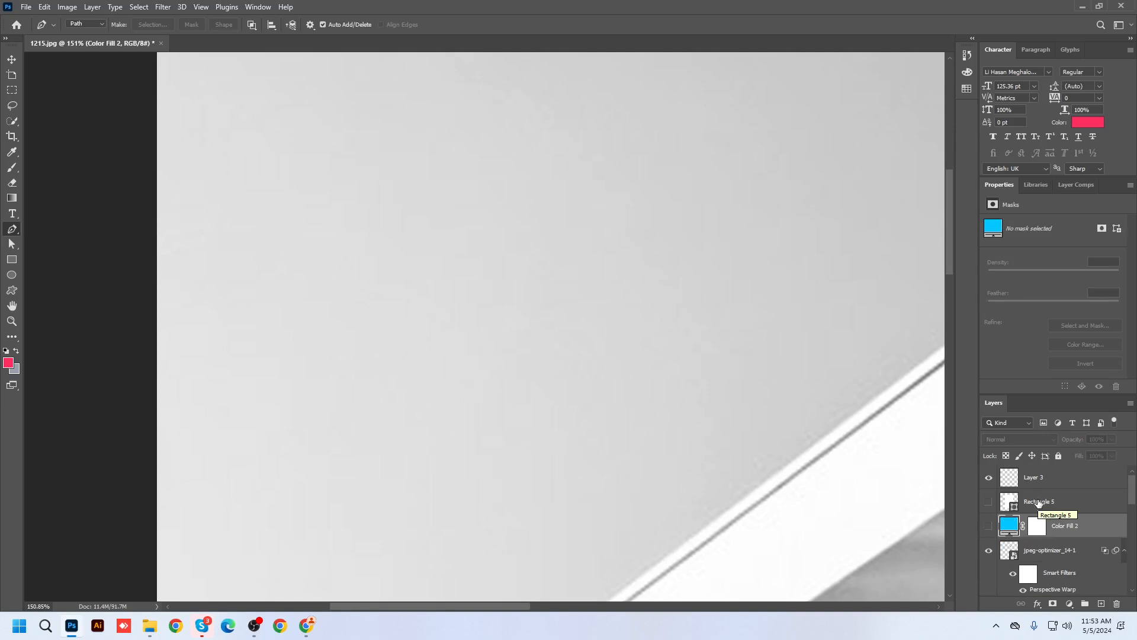
left_click(1046, 481)
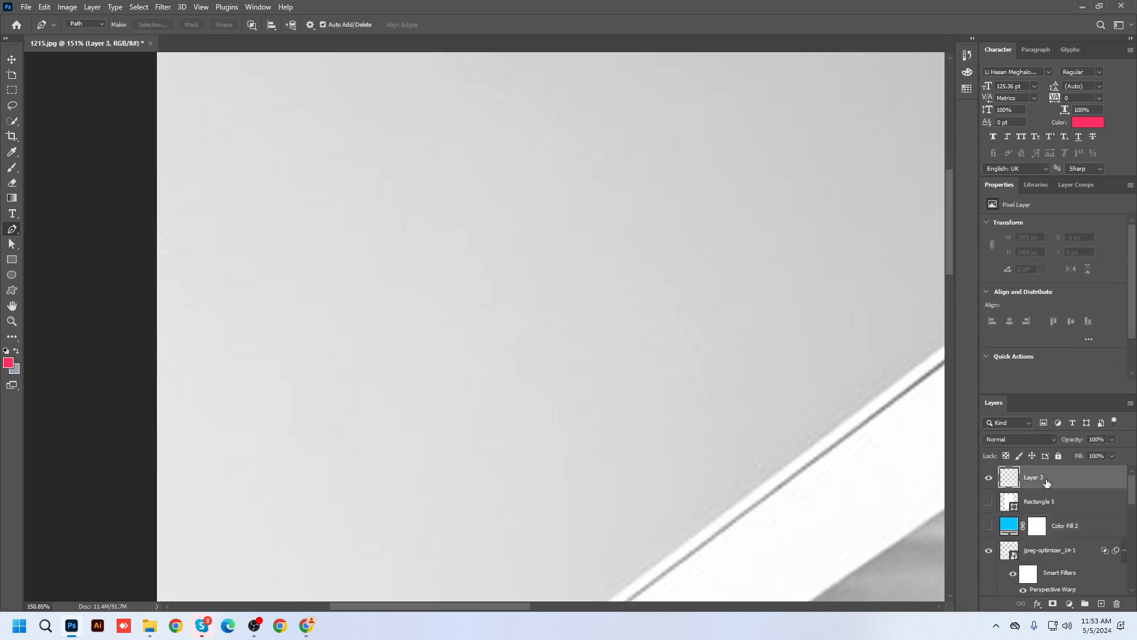
scroll(467, 355, "down", 10)
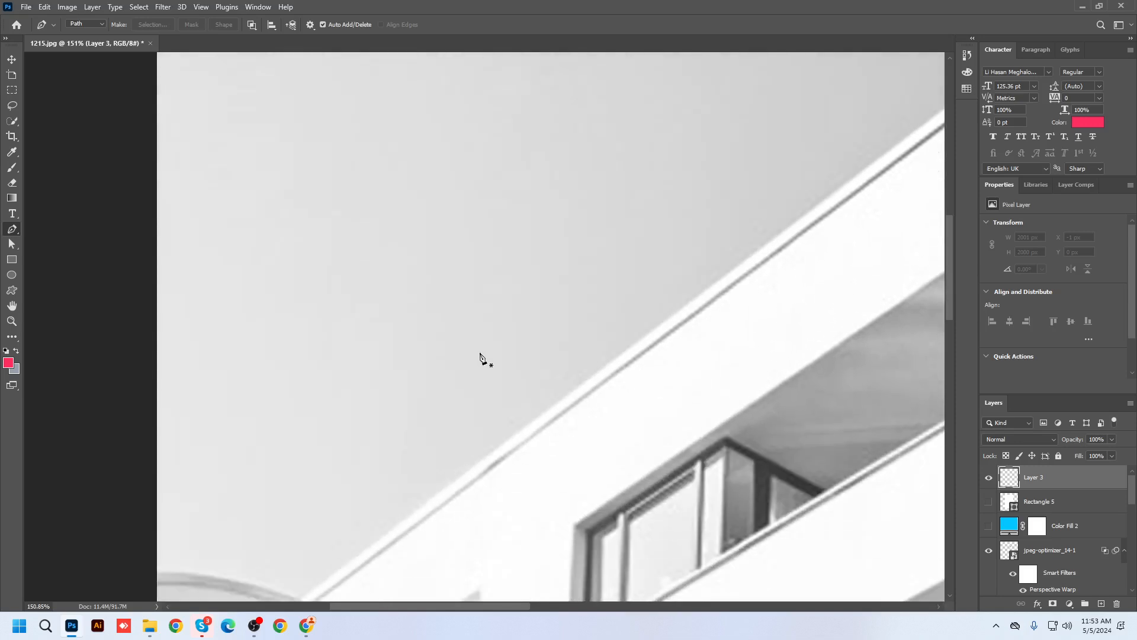
scroll(481, 354, "down", 8)
key("v")
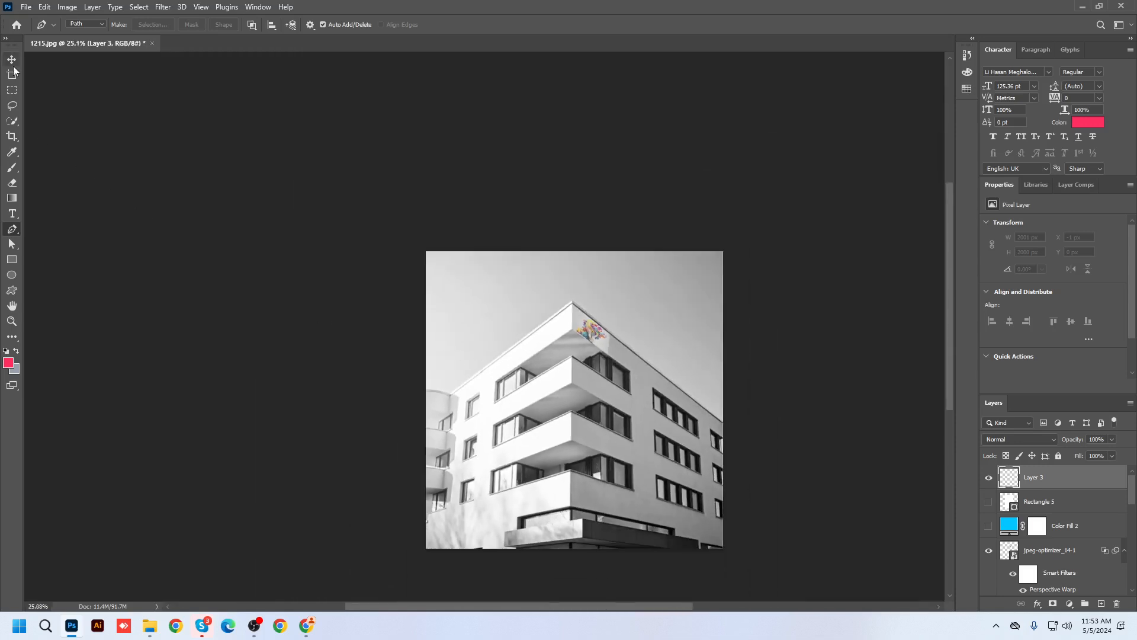
left_click(697, 208)
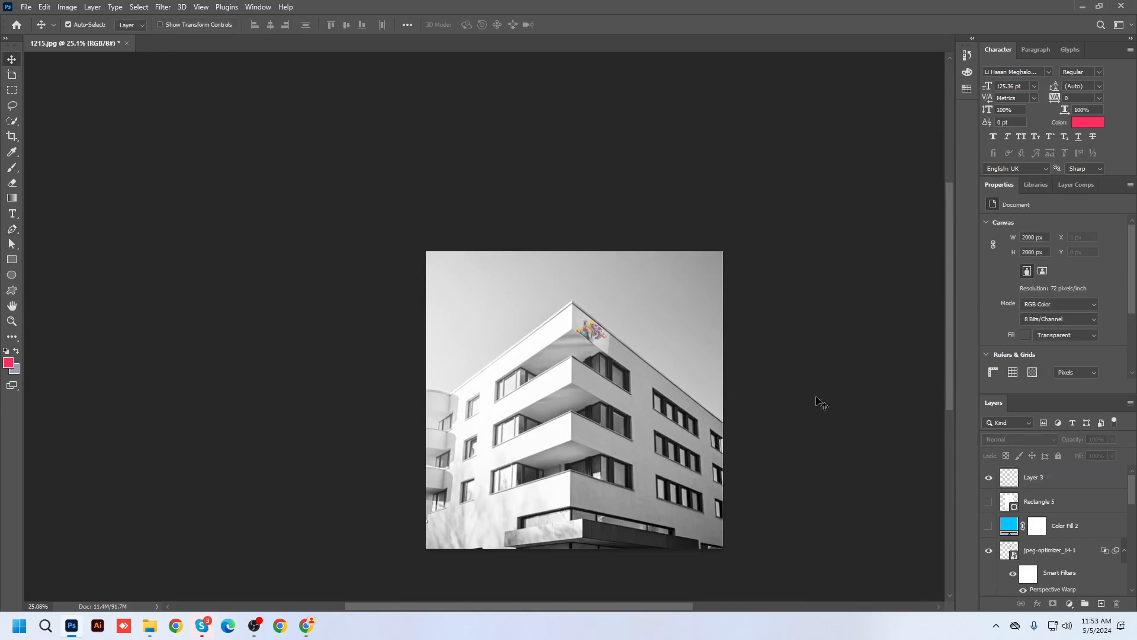
mouse_move(201, 623)
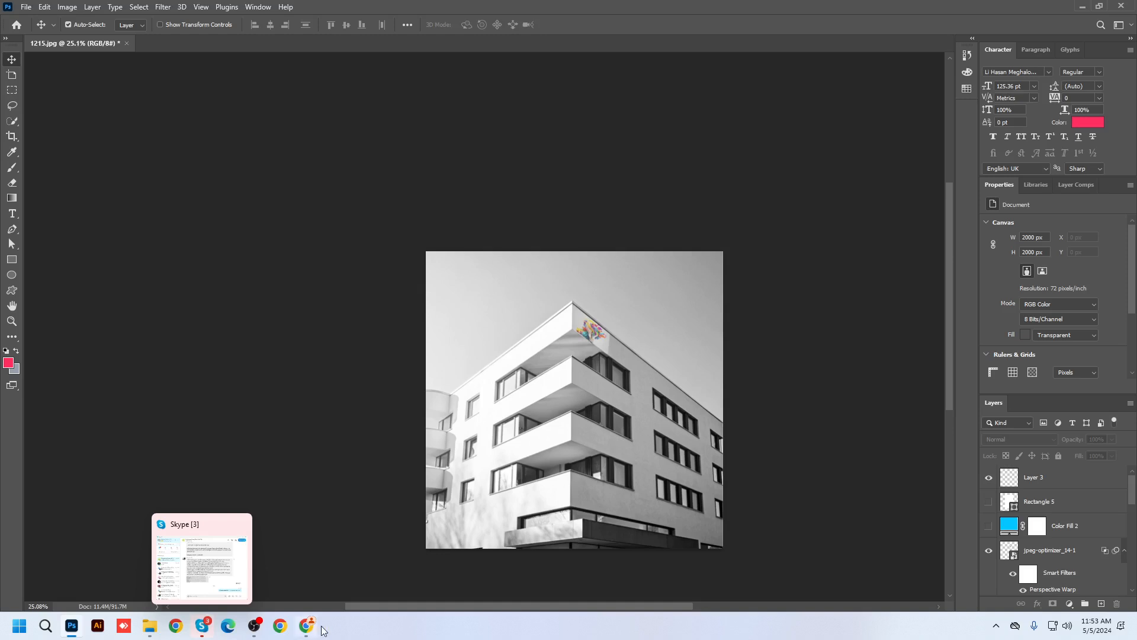
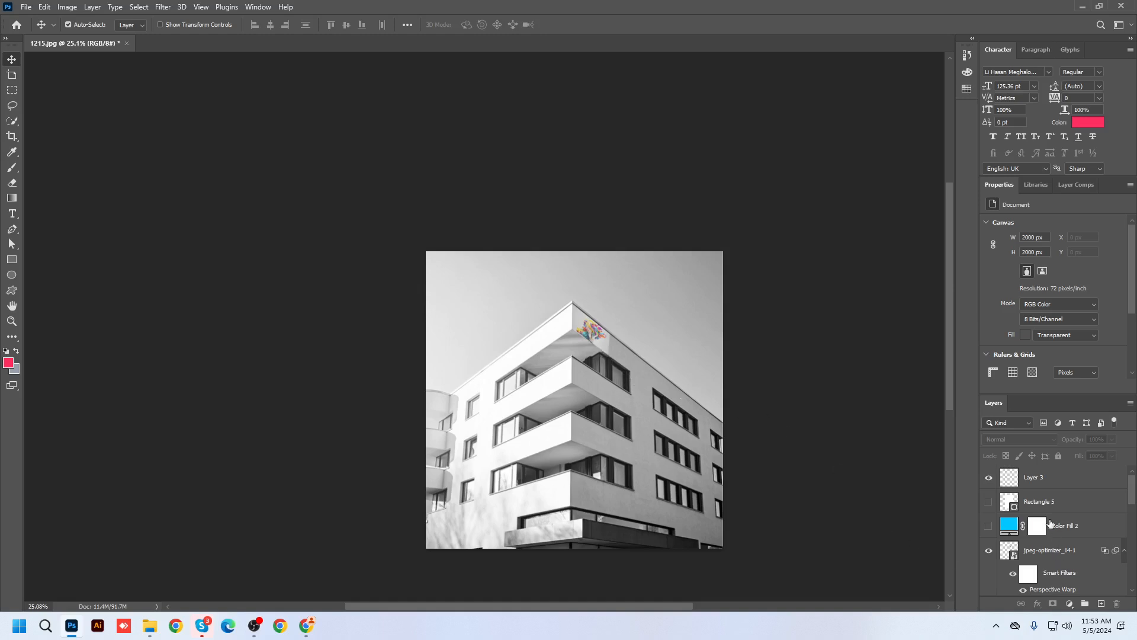
Review the blending options in the Layer Style settings of Layer 3.
left_click(1031, 487)
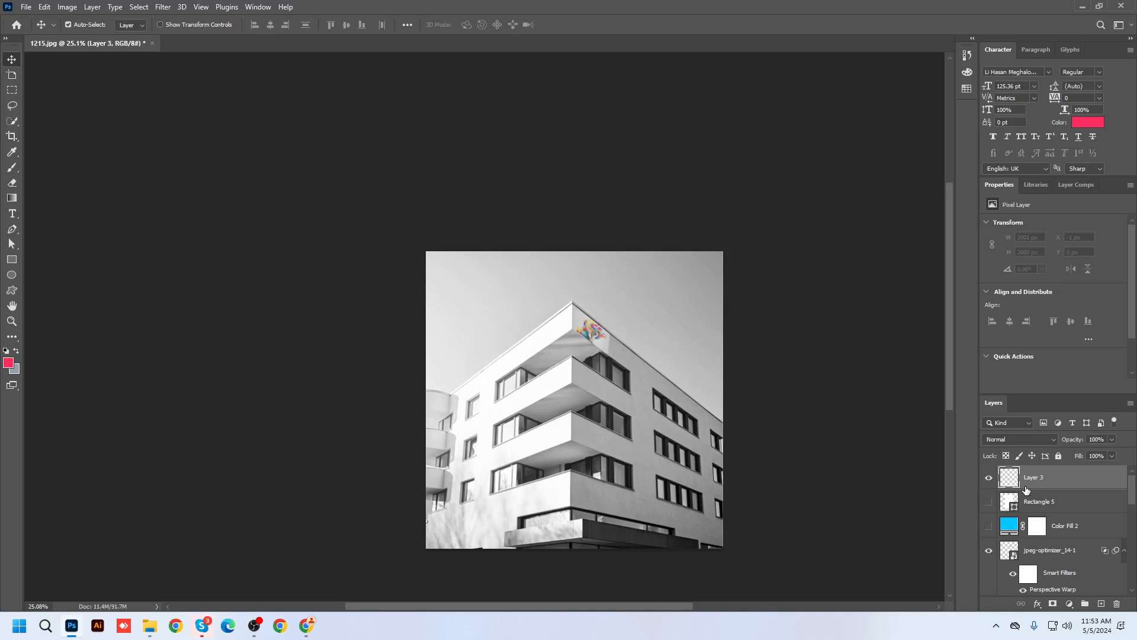
right_click(1024, 485)
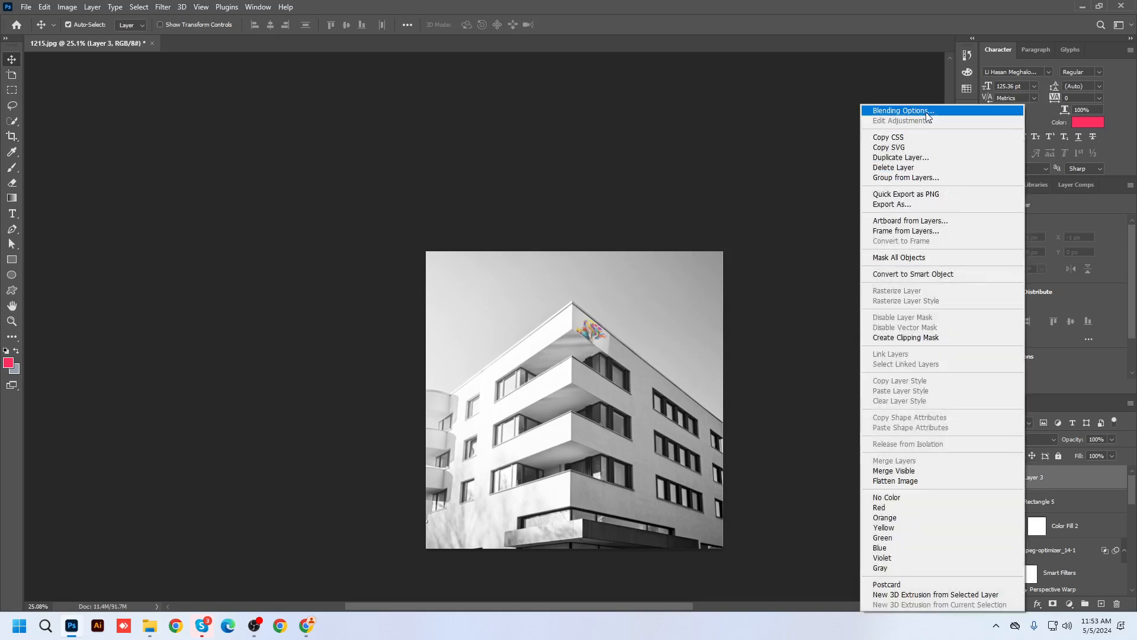
left_click(925, 112)
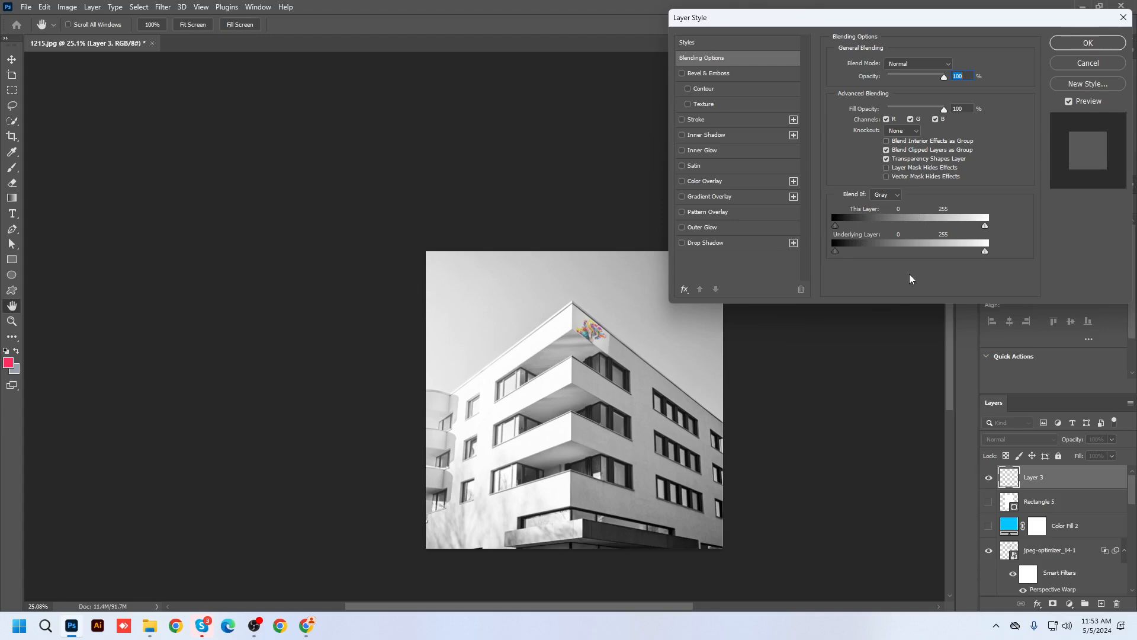
left_click(1088, 44)
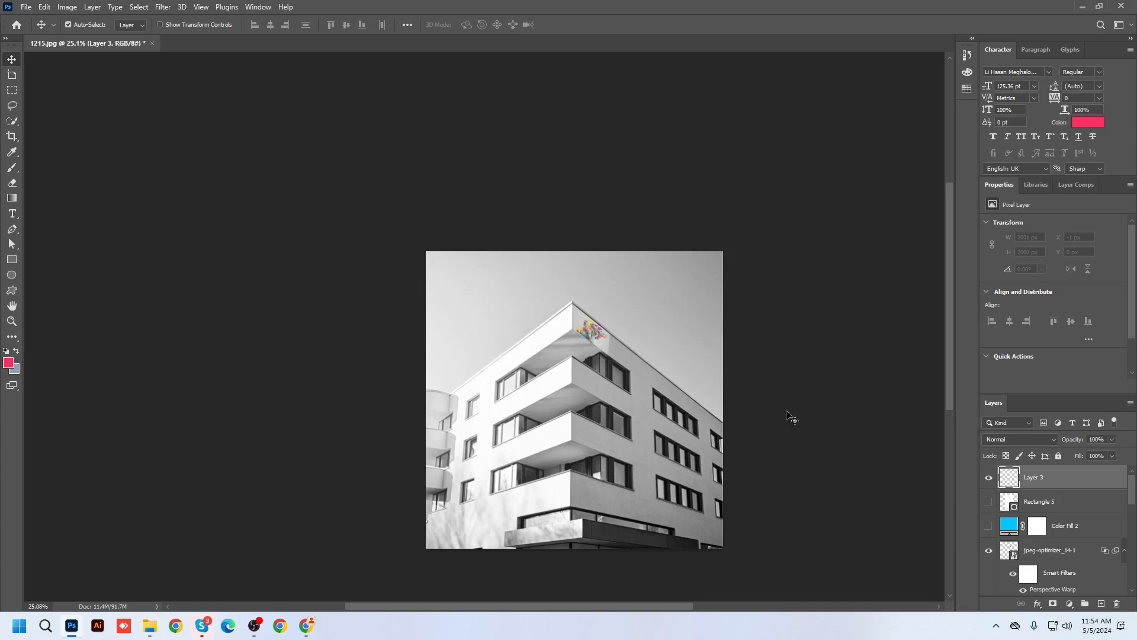
Examine the layer stack from Rectangle 5 and jpeg-optimizer_14-1 with its Perspective Warp filter down to Color Fill 1.
left_click(1042, 507)
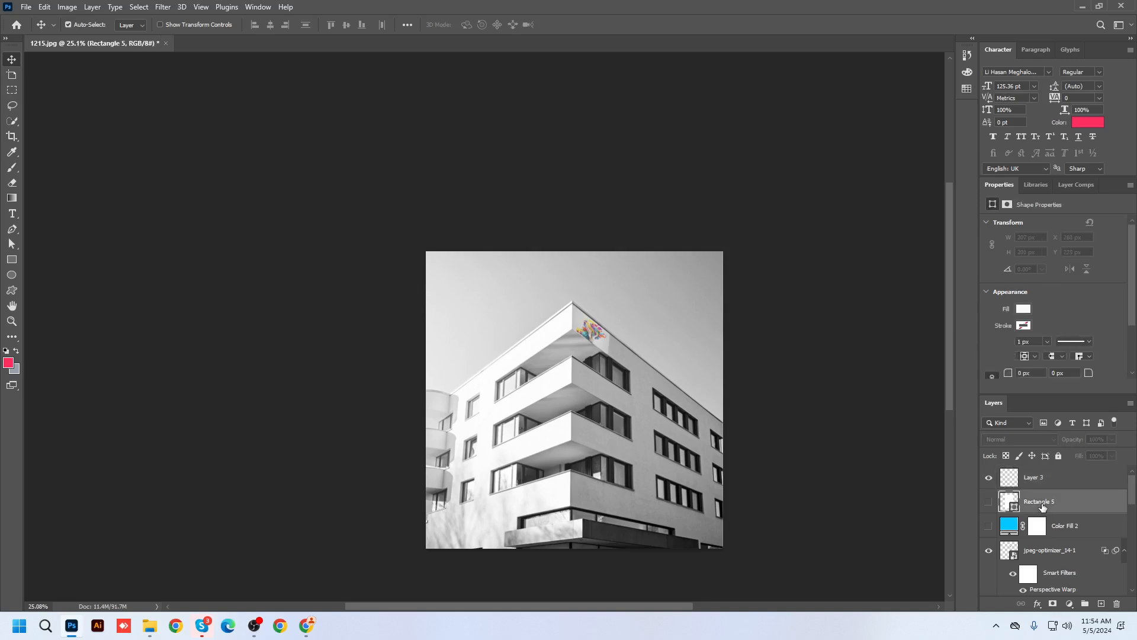
scroll(1042, 533, "down", 3)
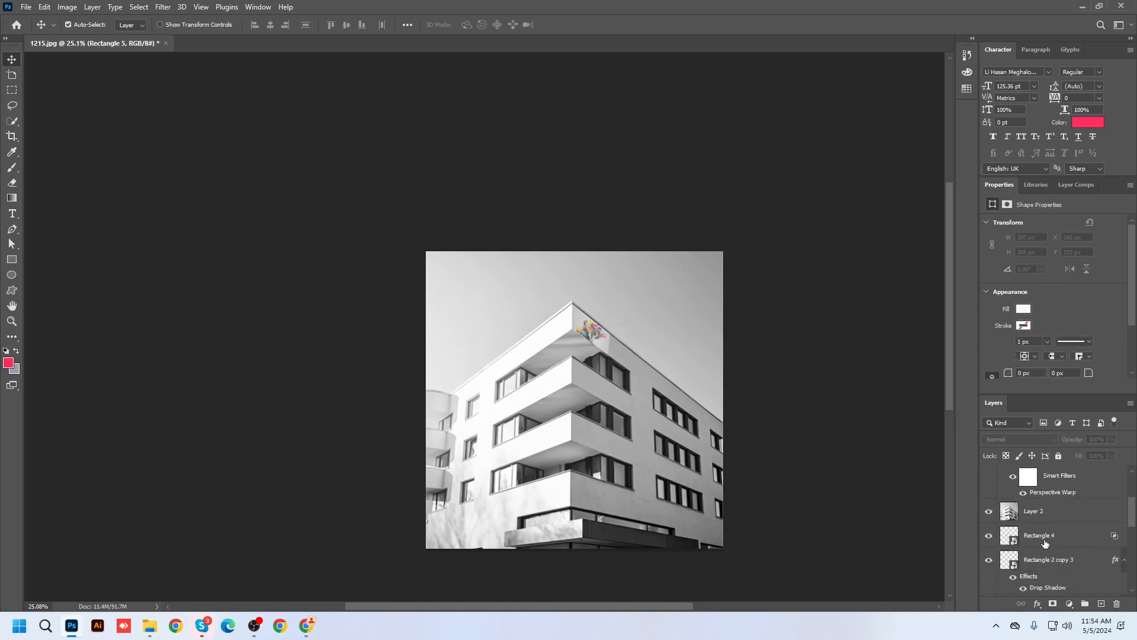
scroll(1047, 522, "up", 1)
left_click(1048, 501)
scroll(1007, 515, "up", 1)
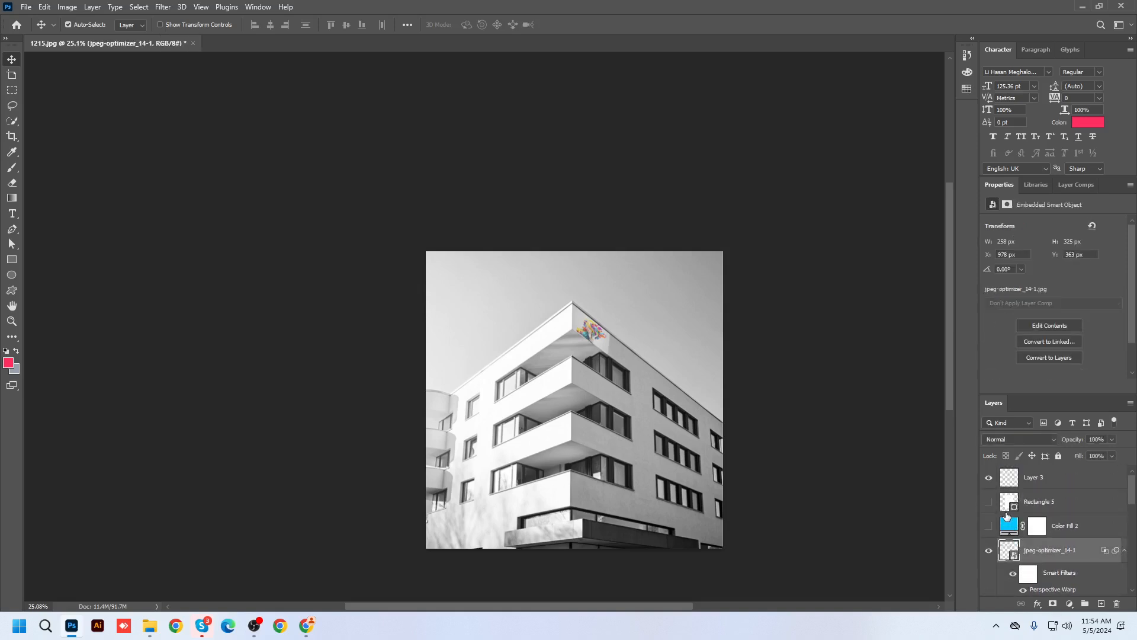
scroll(1049, 575, "down", 1)
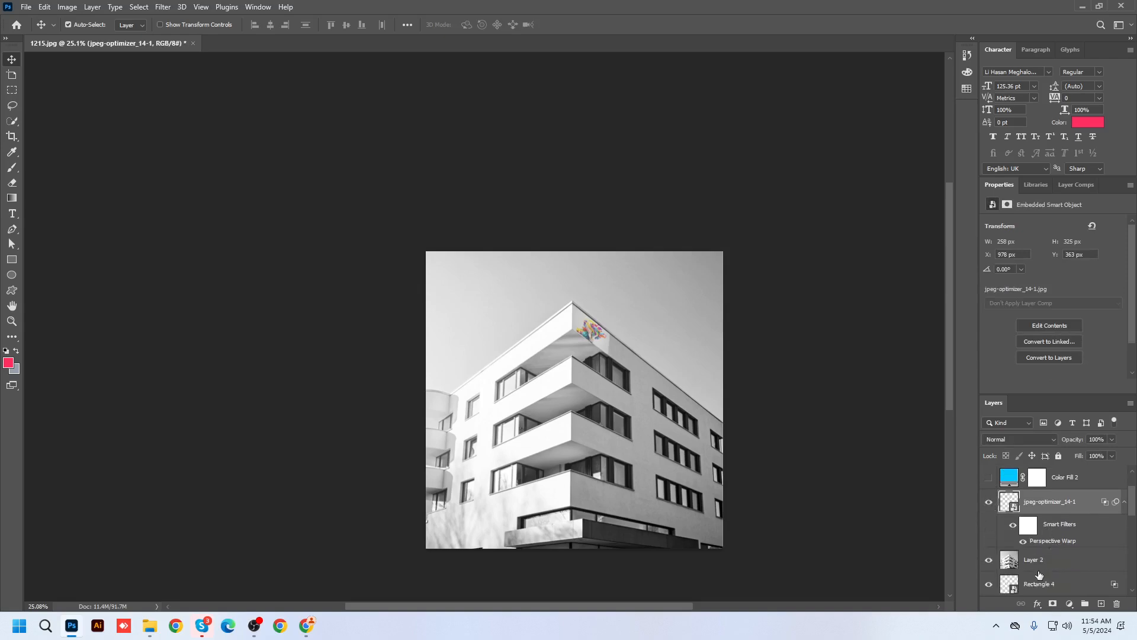
left_click(1022, 541)
scroll(1052, 520, "down", 5)
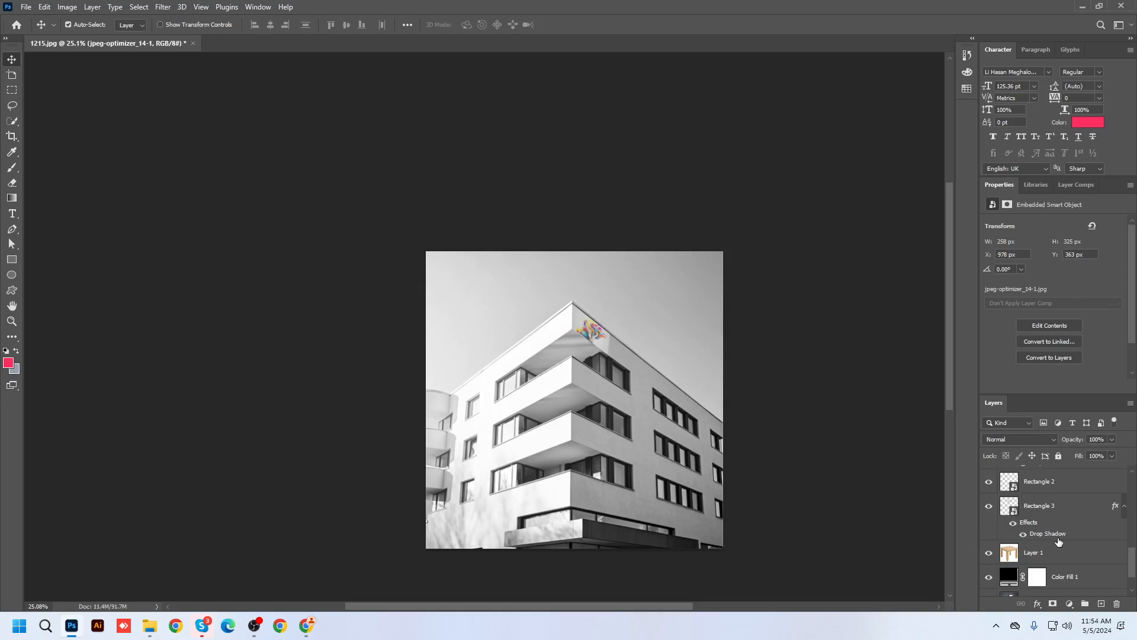
Delete the Layer 2 building photo from the layer stack.
scroll(1058, 541, "down", 2)
left_click(1016, 566)
scroll(1047, 551, "up", 2)
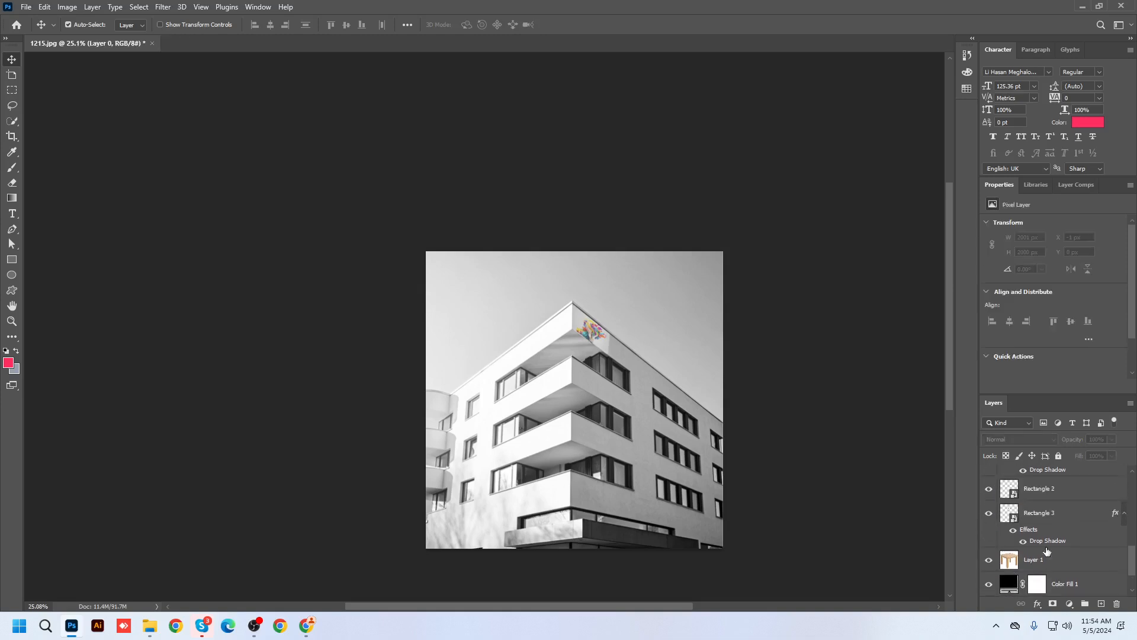
scroll(1013, 557, "up", 4)
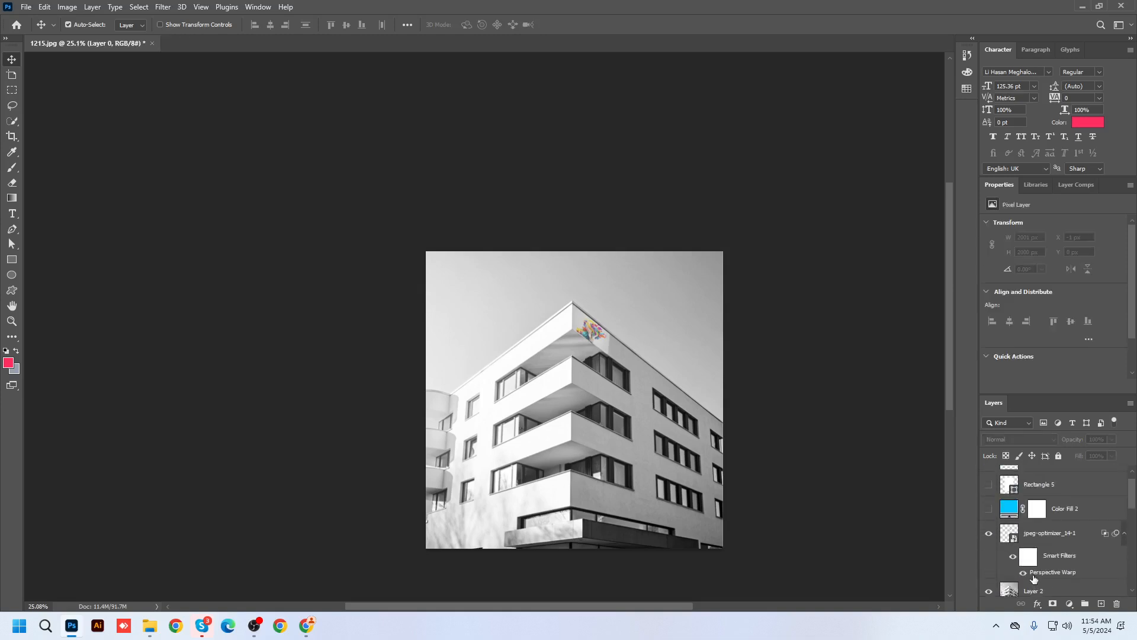
left_click(1041, 592)
key("Delete")
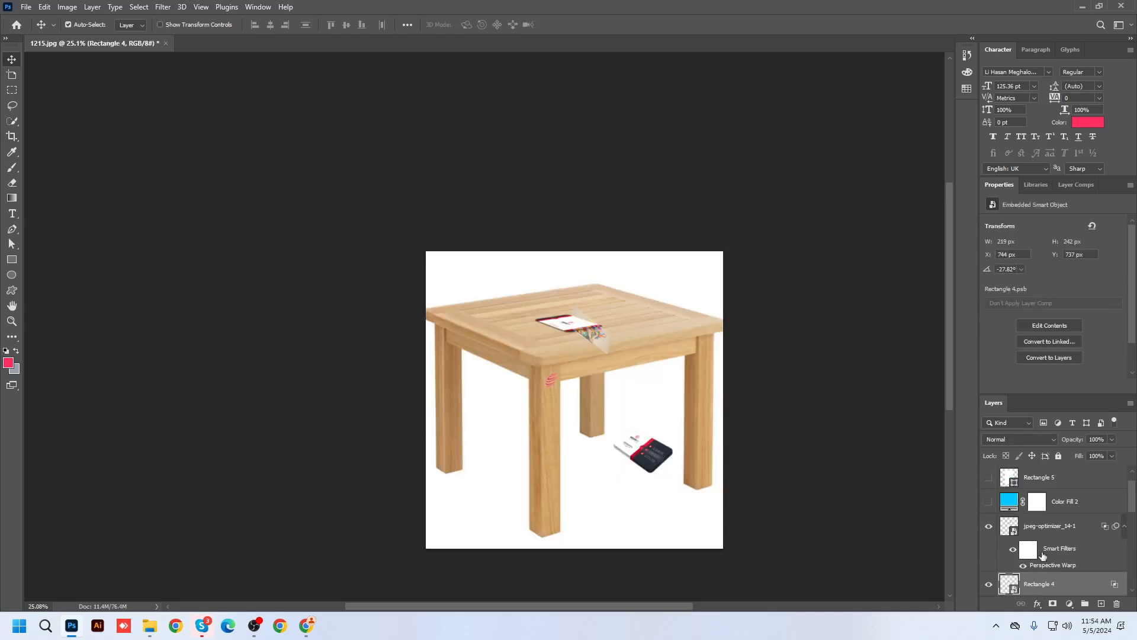
Delete the jpeg-optimizer_14-1, Color Fill 2 and Rectangle 5 layers.
left_click(1041, 526)
key("Delete")
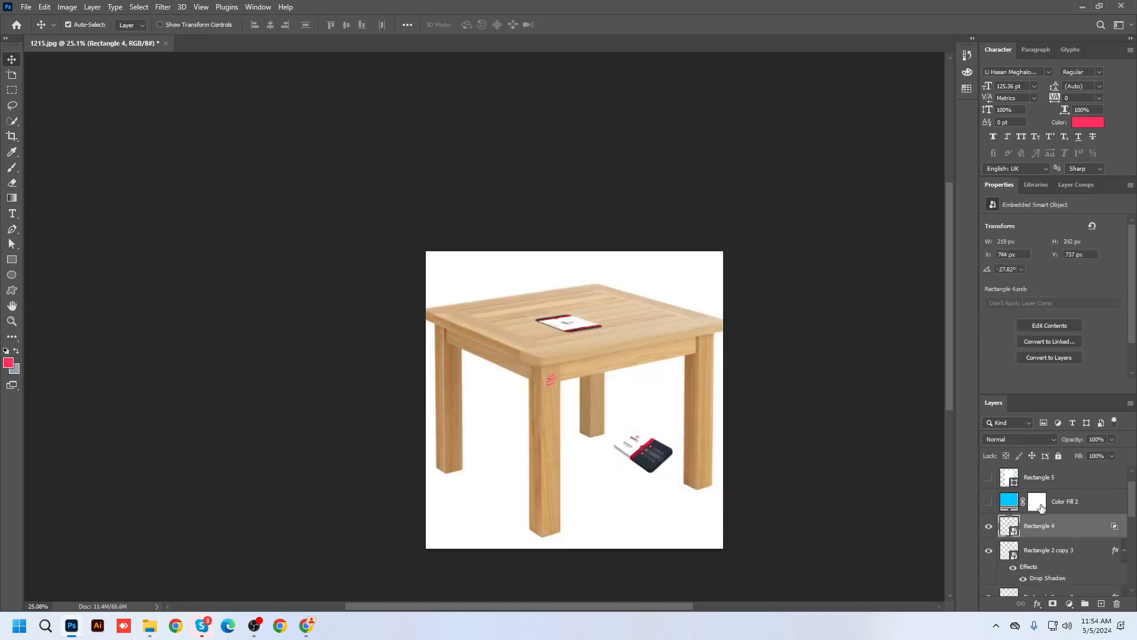
left_click(1041, 507)
key("Delete")
left_click(1042, 481)
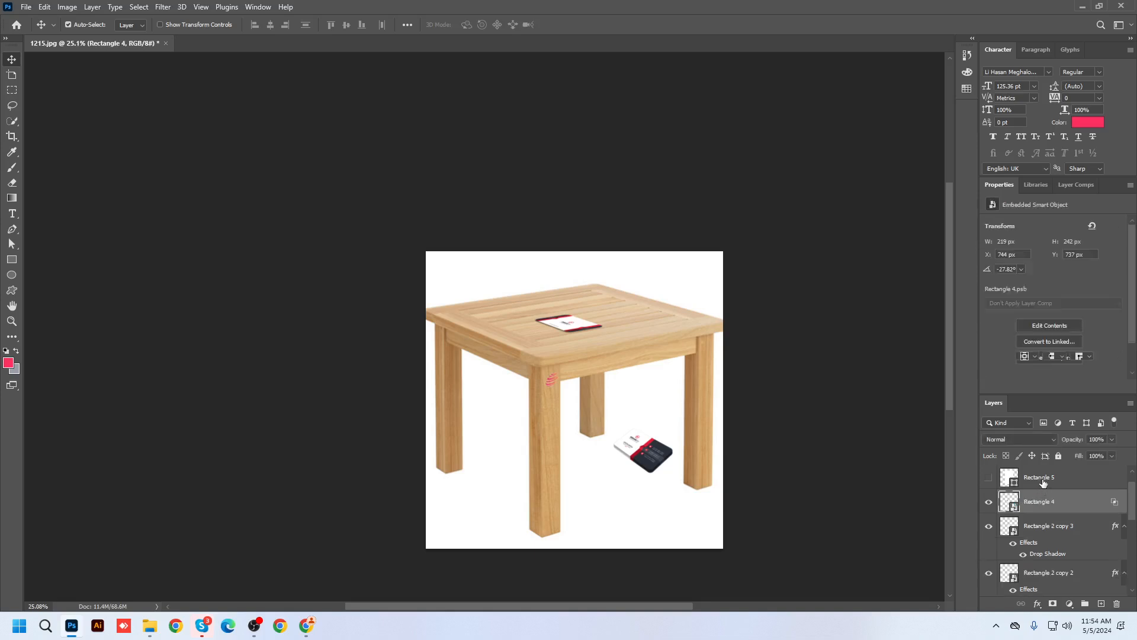
key("Delete")
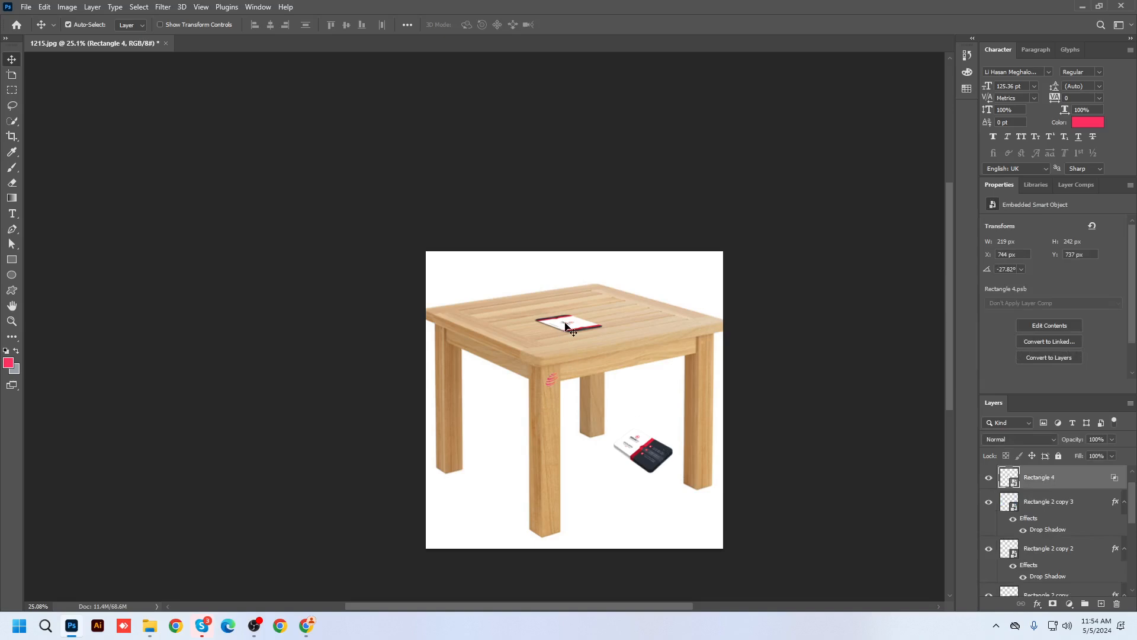
Try moving the top card of the stack, Rectangle 2 copy 3, undo the move, and toggle the card's visibility off and on.
left_click_drag(568, 327, 568, 330)
scroll(572, 334, "up", 10)
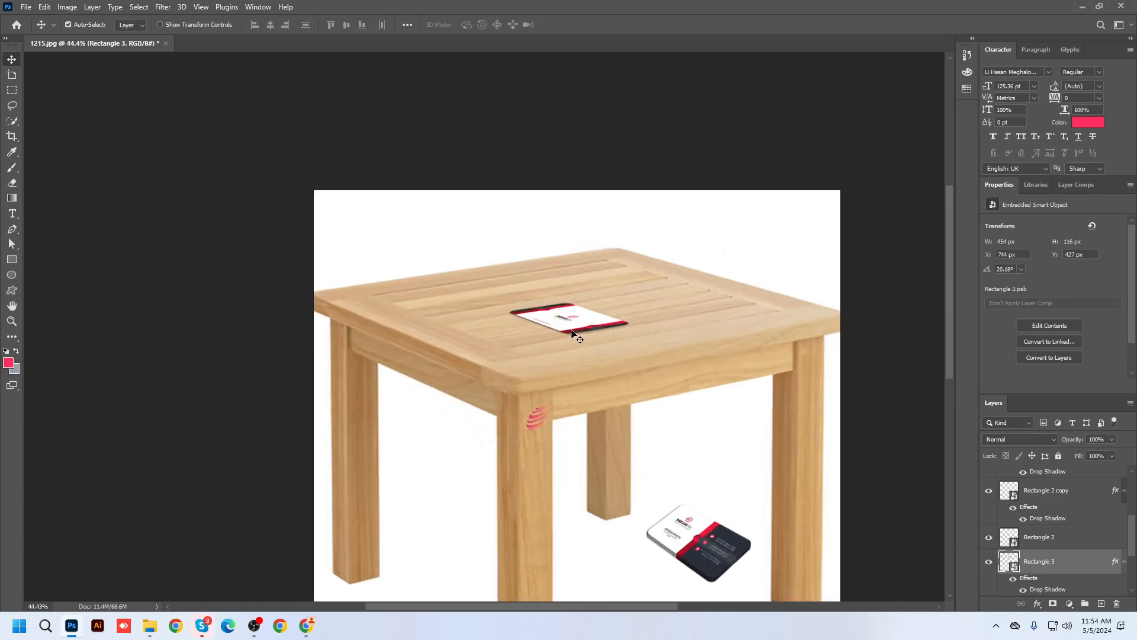
scroll(572, 333, "down", 10)
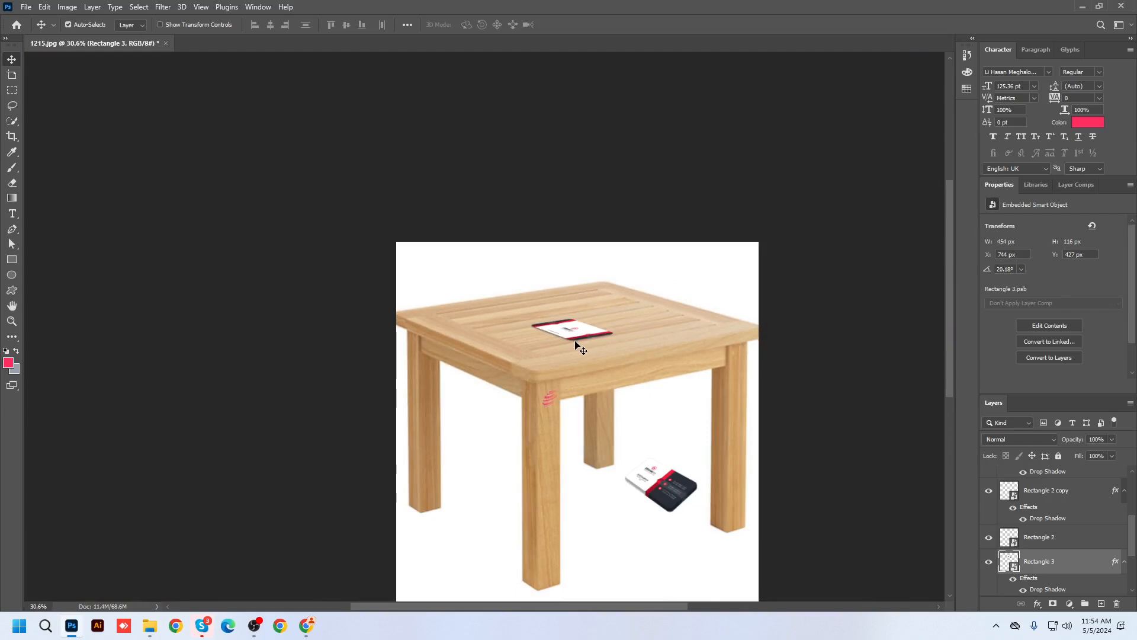
left_click(670, 495)
left_click_drag(670, 495, 690, 469)
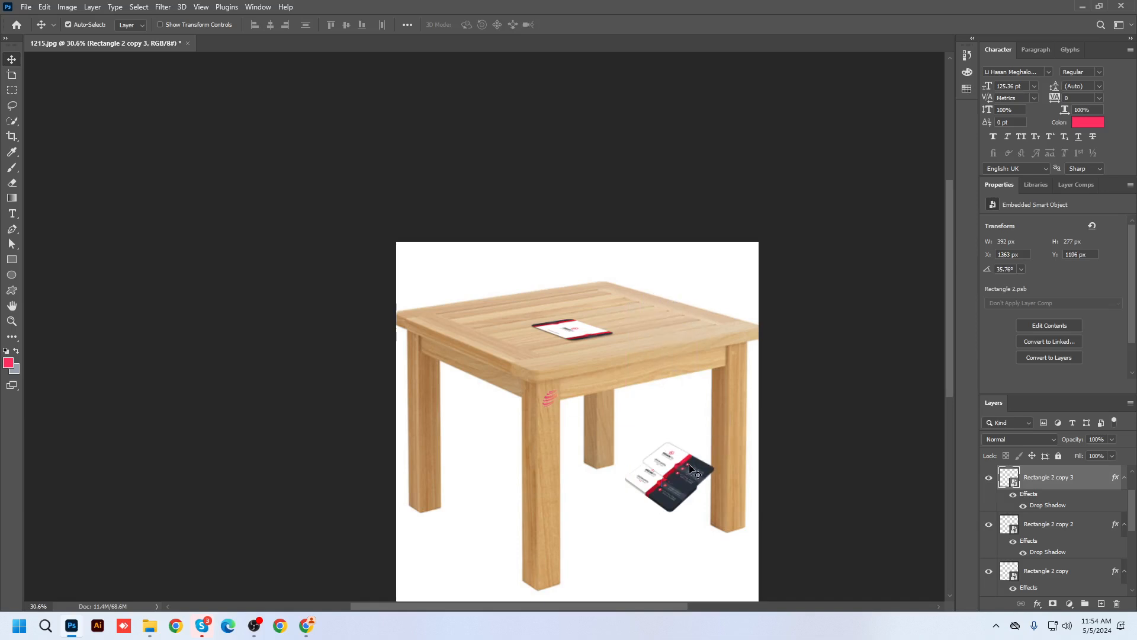
key("ctrl+z")
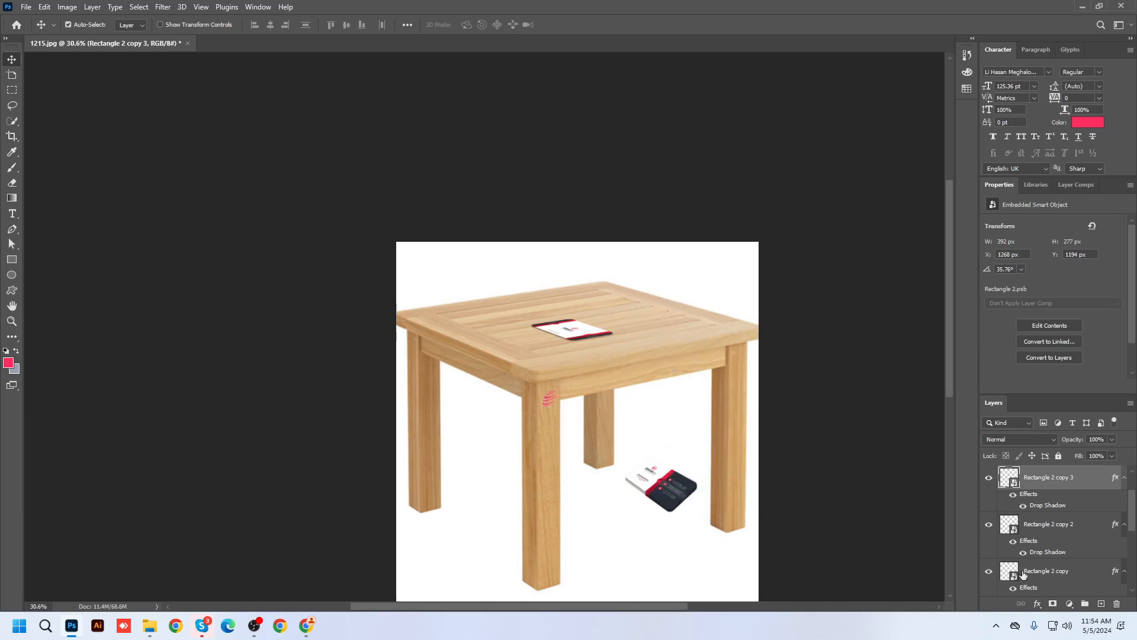
left_click(989, 481)
left_click(989, 480)
Delete the Rectangle 4 logo from the table leg and select the Rectangle 2 copy 3 layer.
scroll(1054, 569, "down", 1)
scroll(1054, 569, "up", 2)
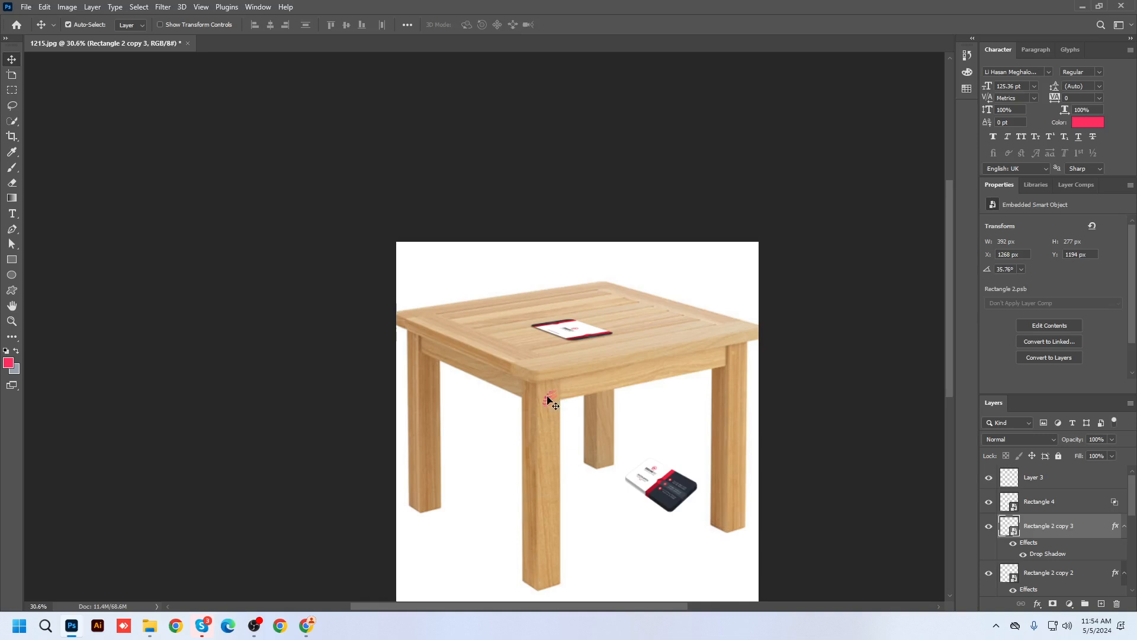
left_click_drag(548, 401, 711, 295)
scroll(1049, 526, "down", 3)
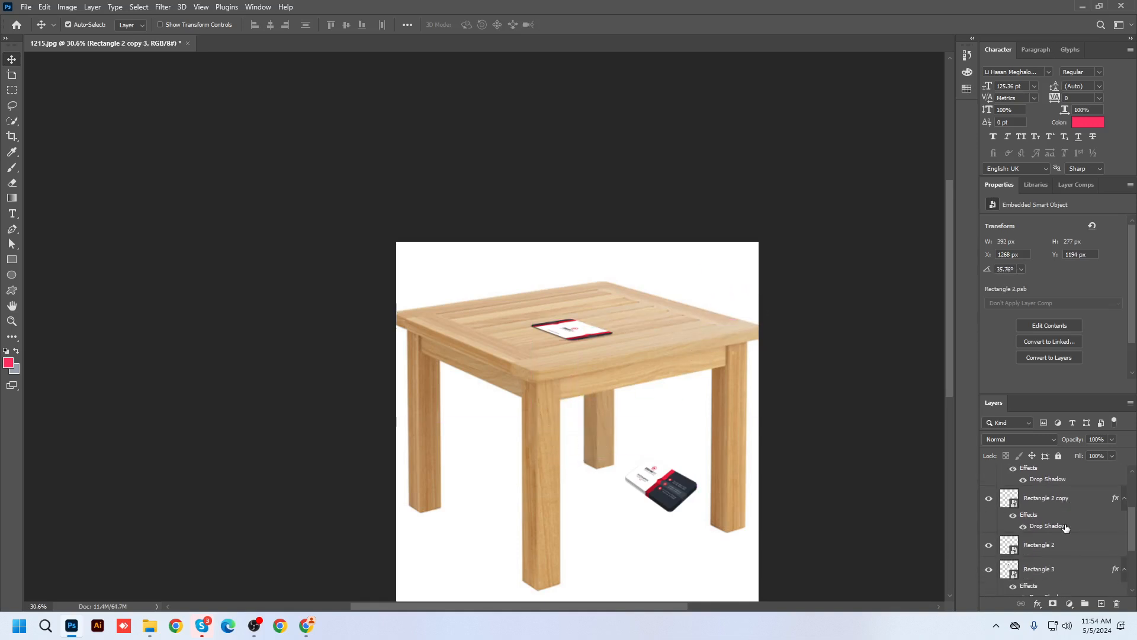
scroll(1066, 527, "up", 3)
left_click(1060, 486)
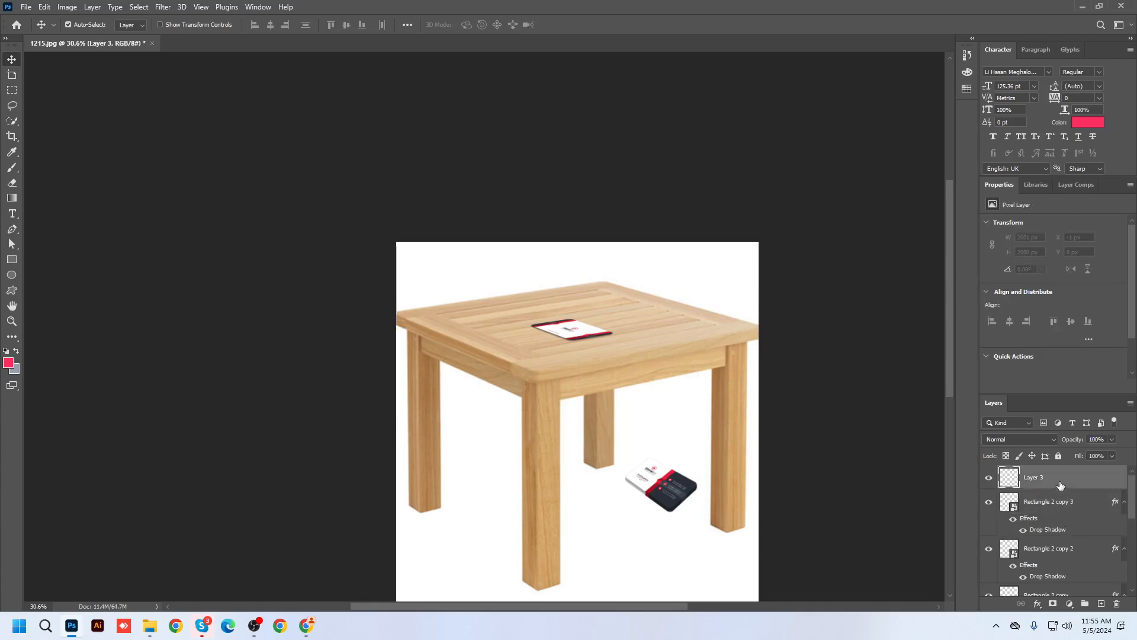
left_click(1060, 501)
Delete the Layer 1 table photo and Color Fill 1, show the Layer 0 business card image, and leave no layer selected.
scroll(1047, 555, "down", 3)
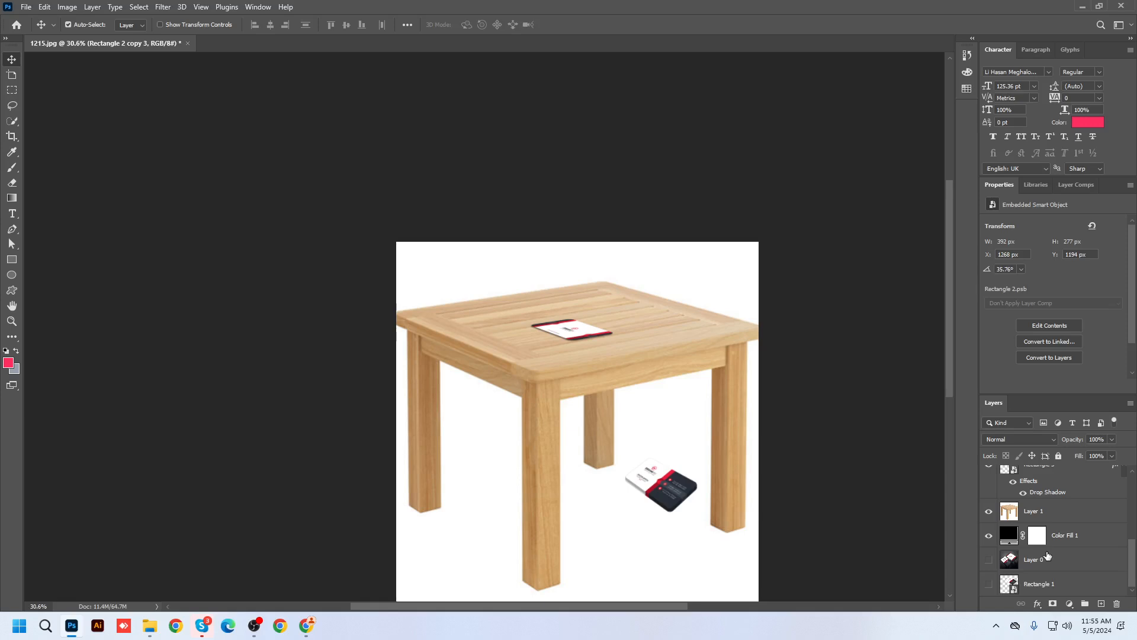
left_click(1053, 519)
key("Delete")
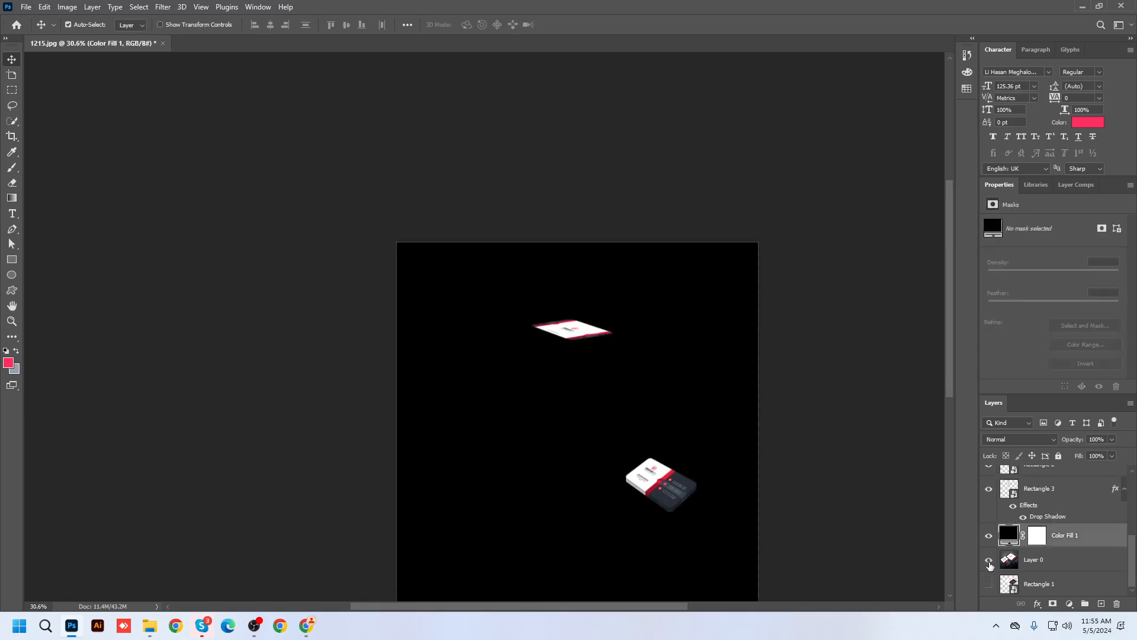
key("Delete")
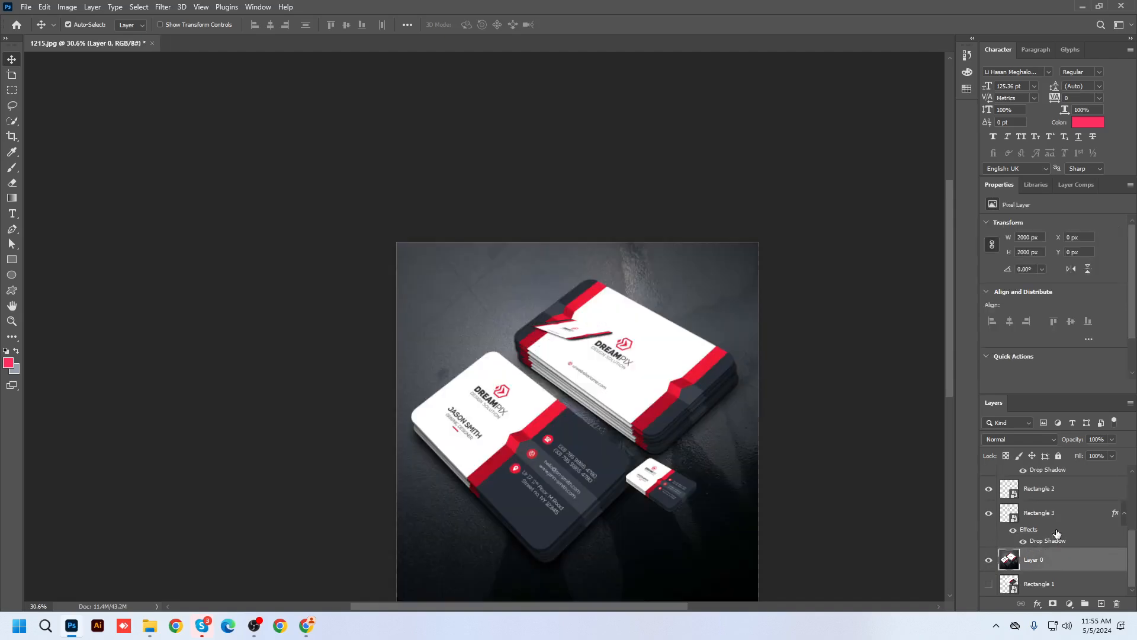
scroll(873, 428, "down", 2)
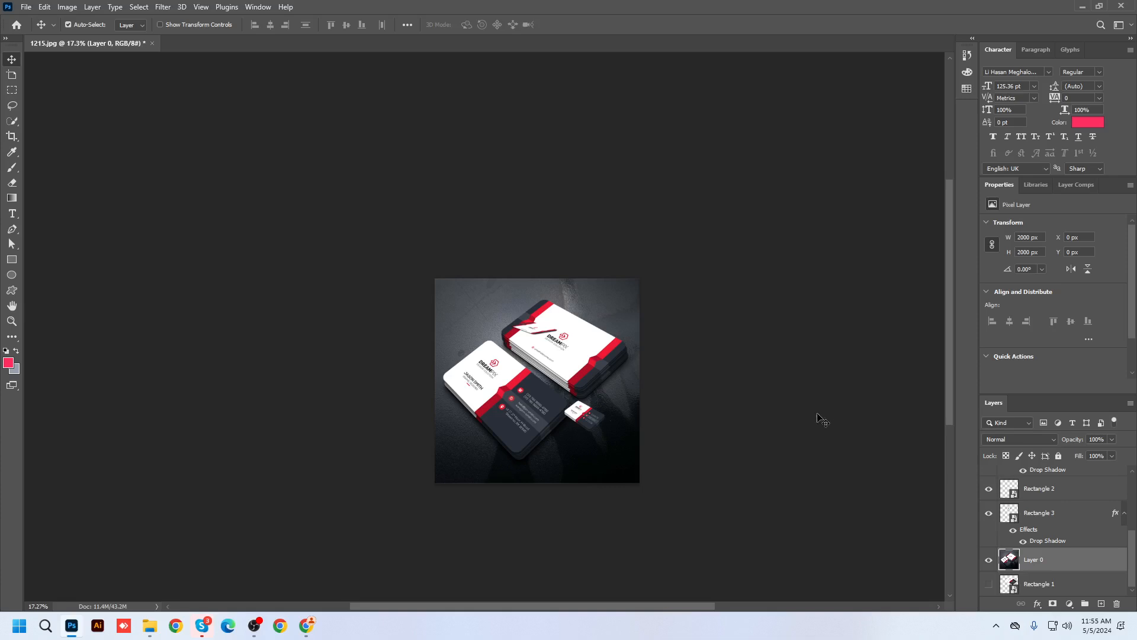
scroll(598, 526, "up", 1)
scroll(681, 549, "up", 1)
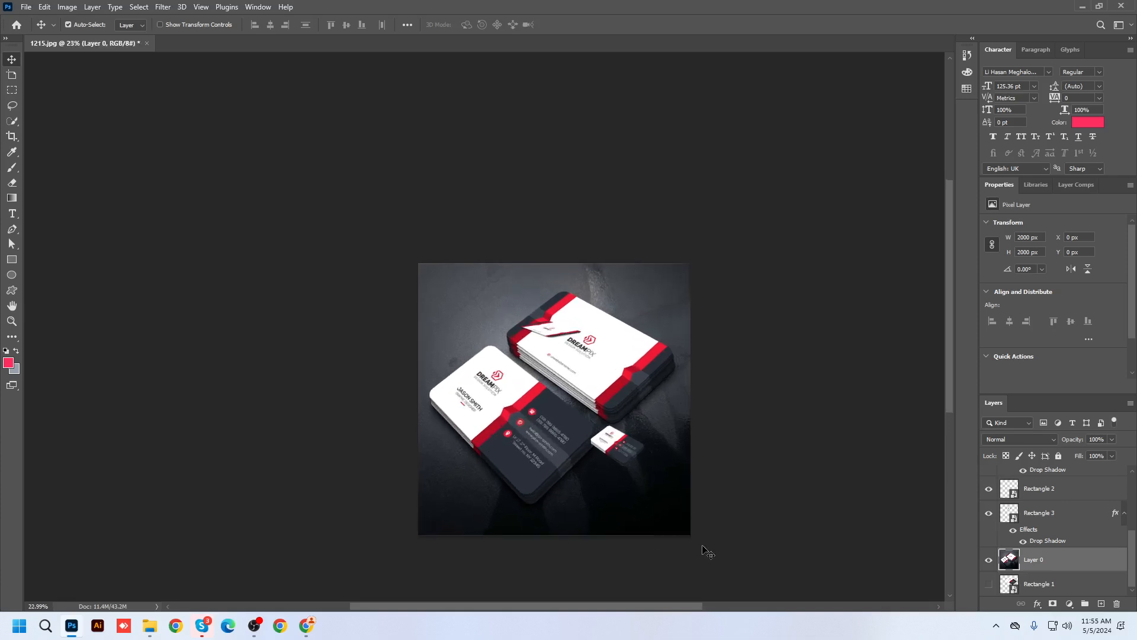
scroll(706, 551, "up", 1)
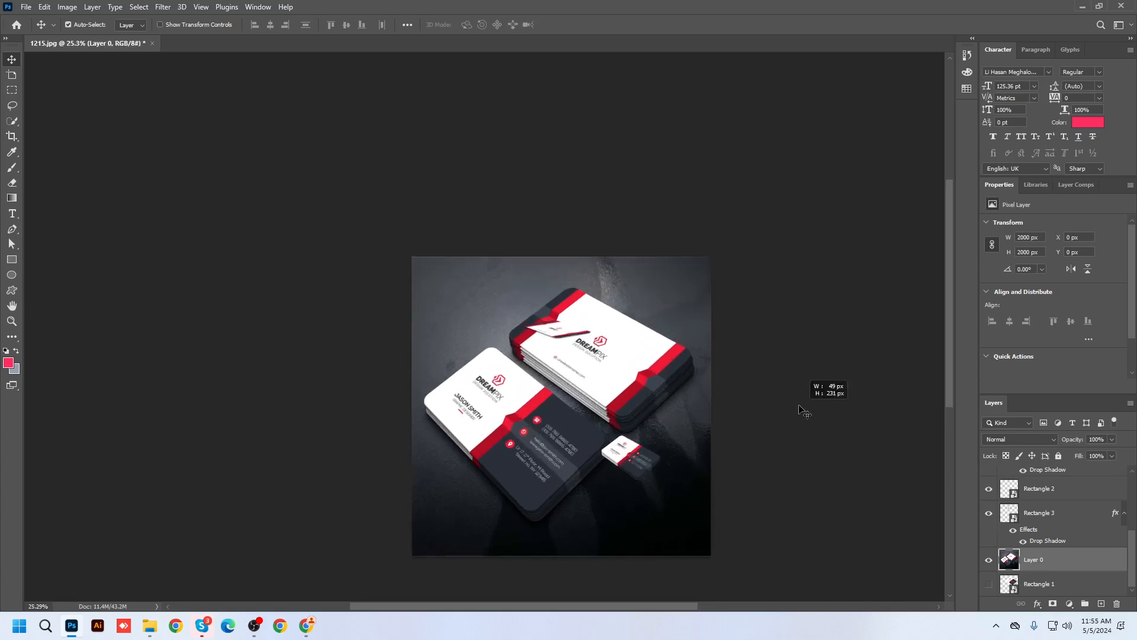
left_click(816, 386)
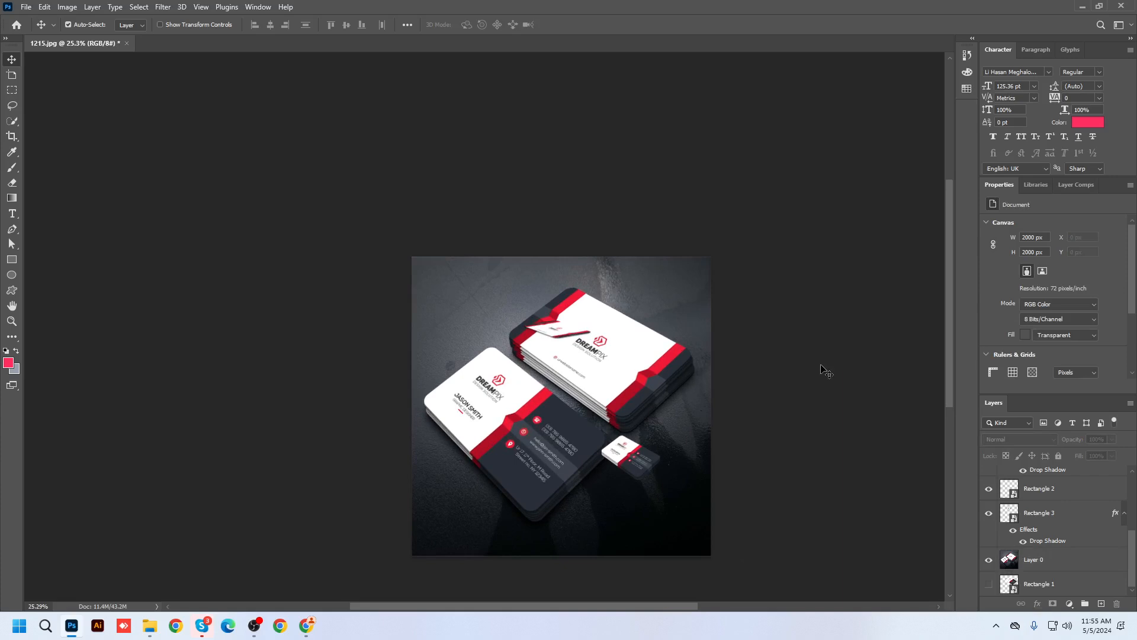
Switch to Chrome and view the Freepik PSD results for Visiting card Mockup.
mouse_move(188, 632)
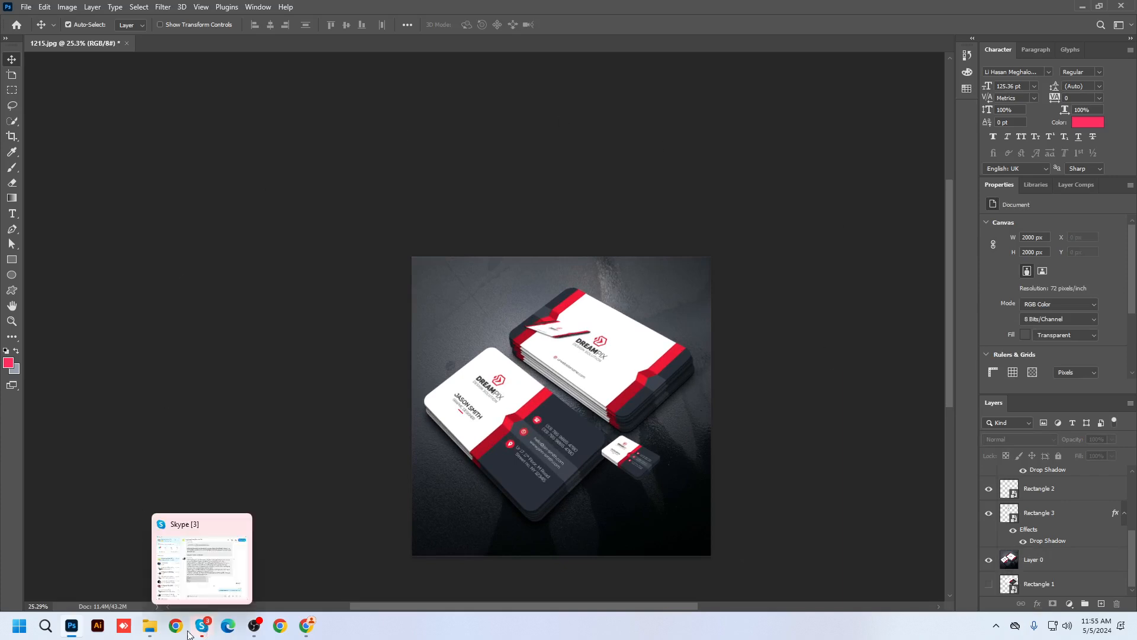
left_click(308, 626)
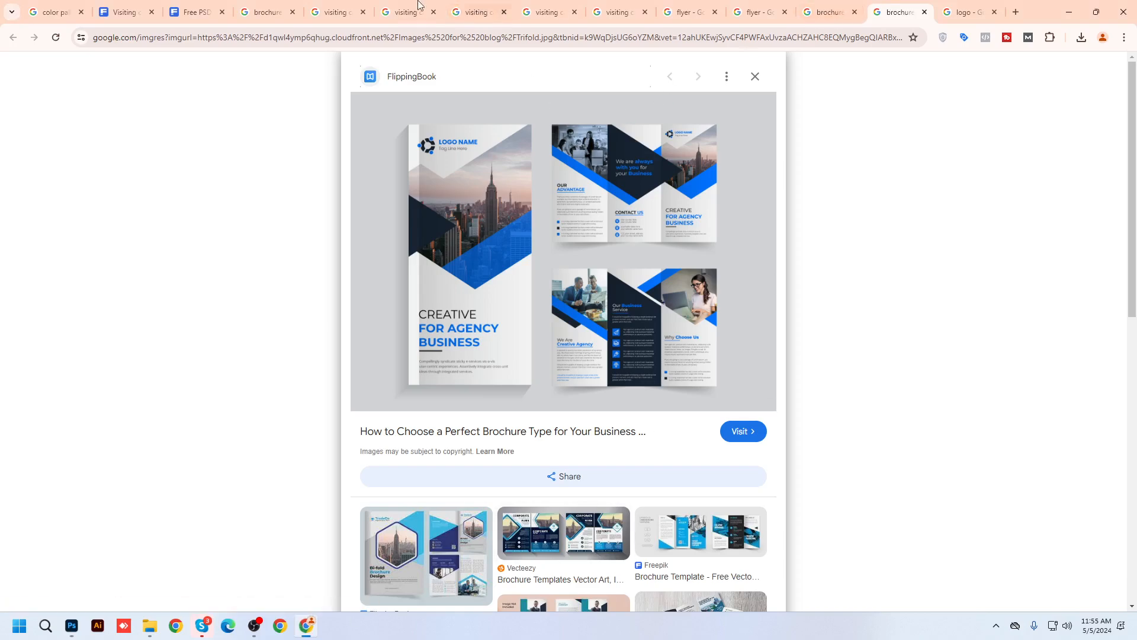
left_click(118, 5)
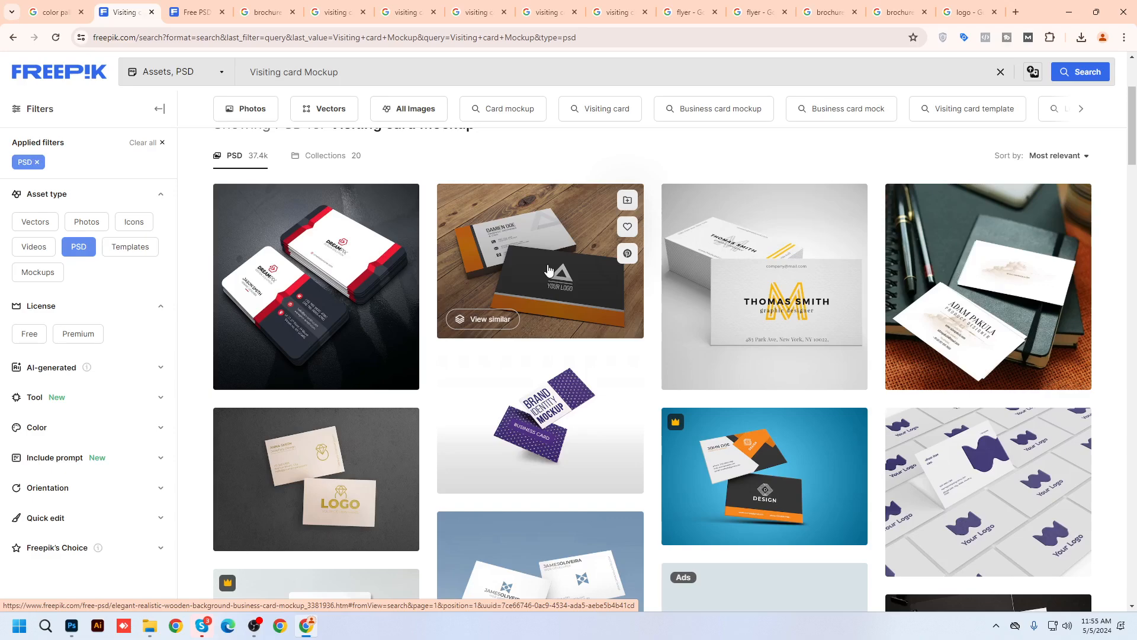
Search Google for vecteezy in the tab with the Freepik download page and open the Vecteezy website.
left_click(195, 7)
left_click(195, 39)
type("vectee")
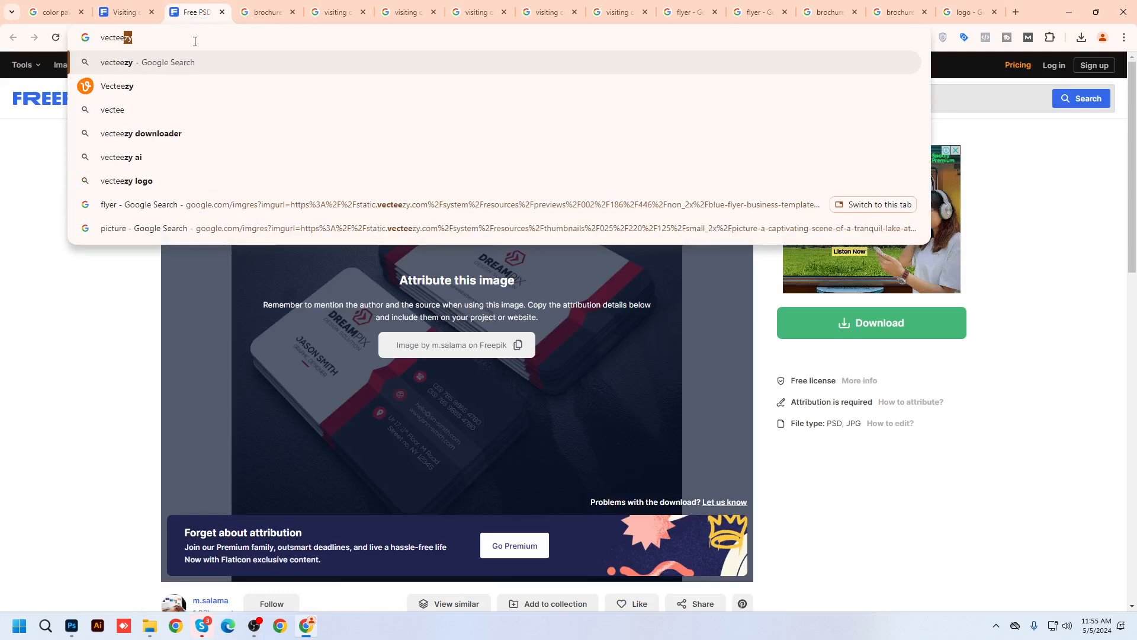
type("zy")
key("Down")
key("Return")
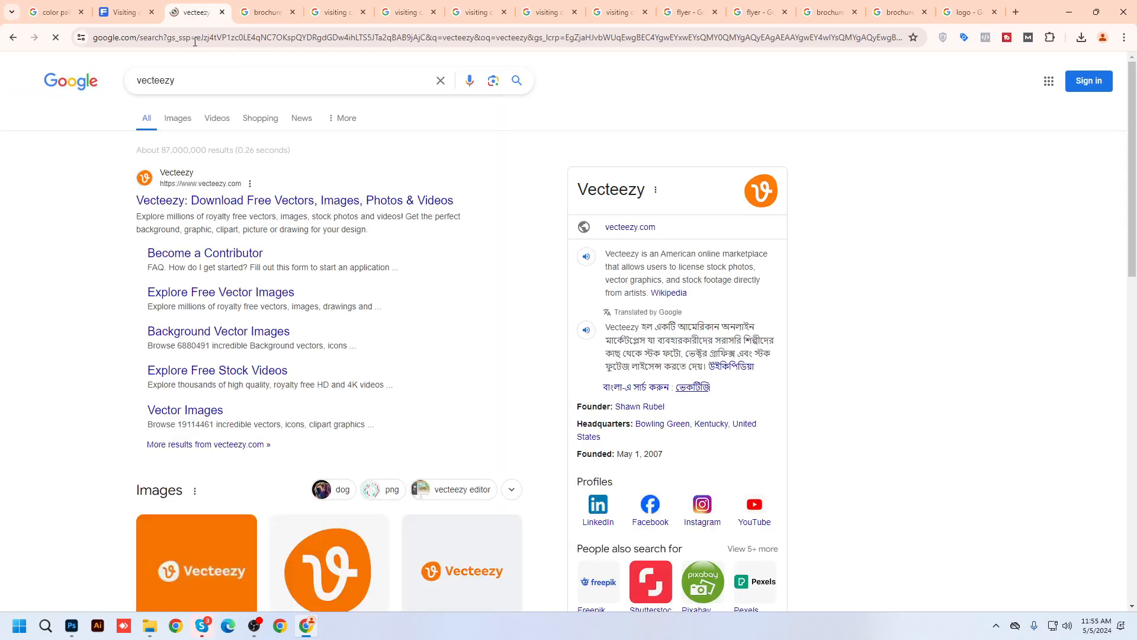
left_click(297, 205)
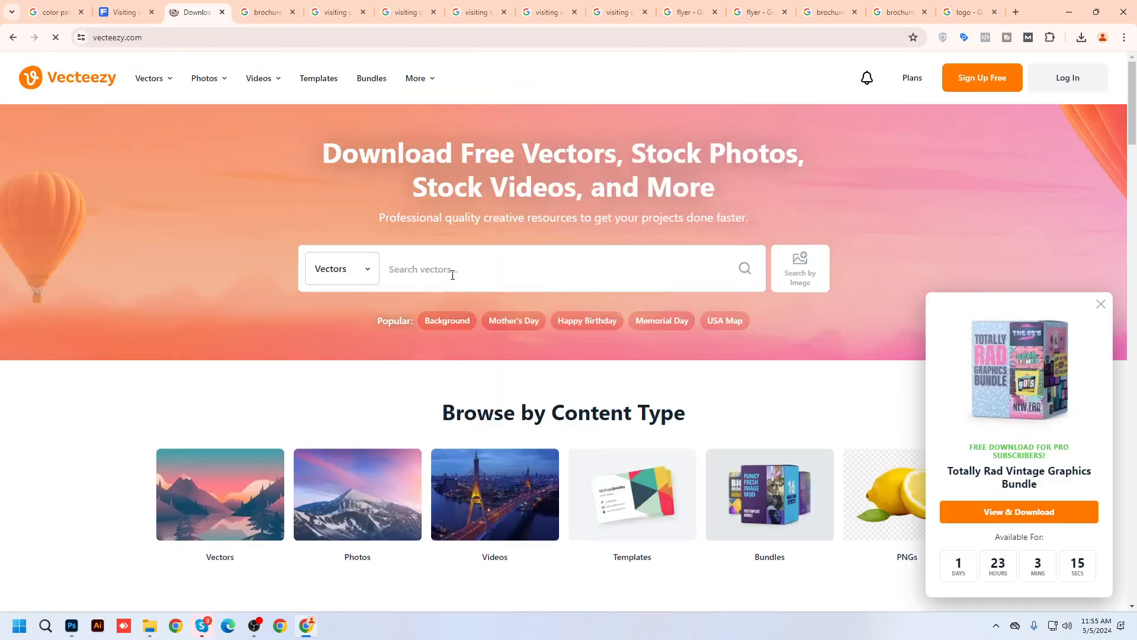
Search Vecteezy vectors for "visiting card mockup" and close the graphics bundle popup over the results.
left_click(452, 275)
type("visiti")
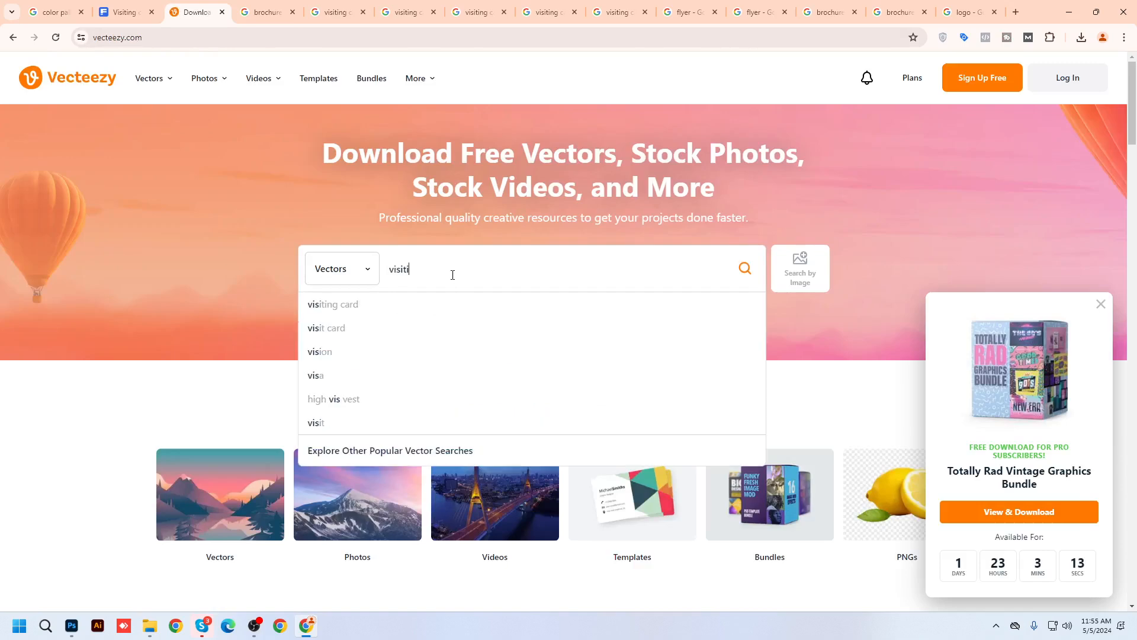
type("ng card mockup")
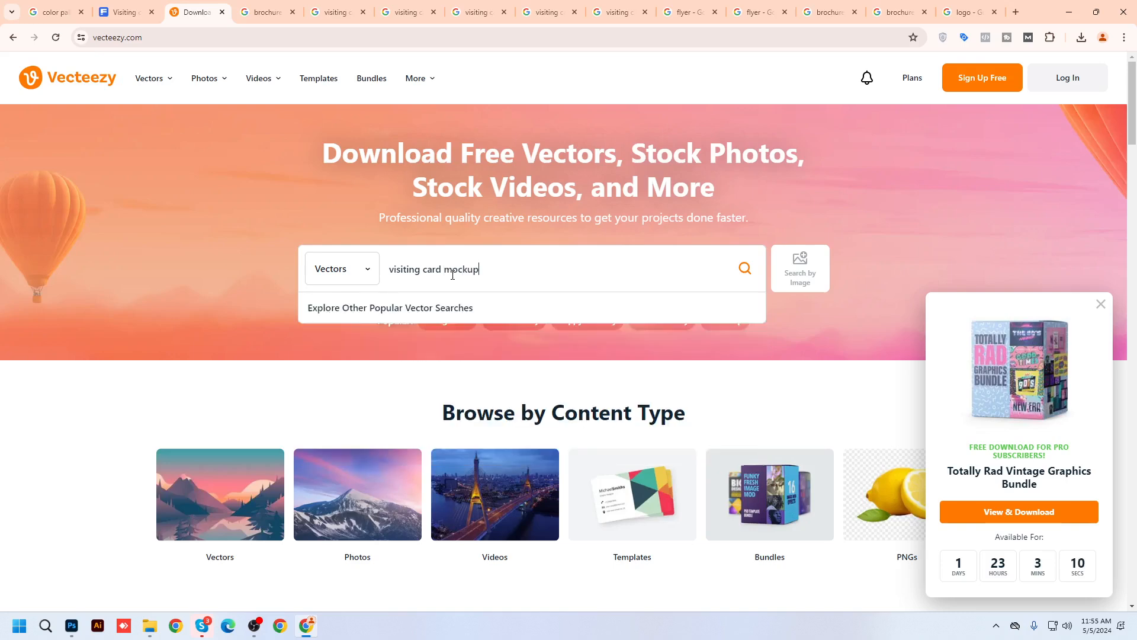
key("Return")
scroll(448, 284, "down", 3)
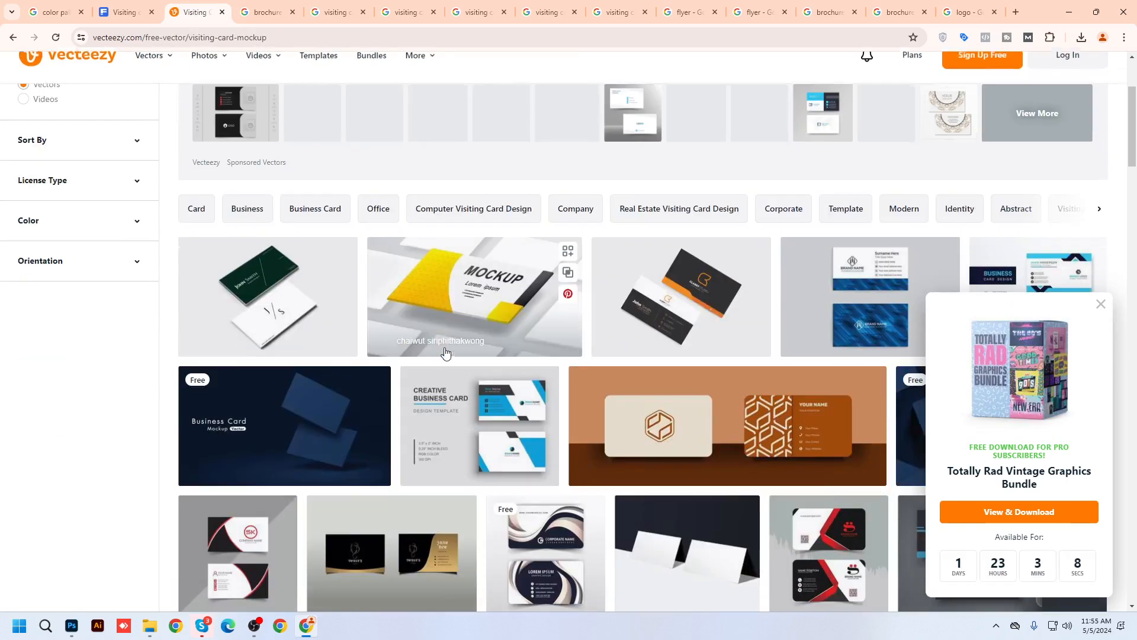
scroll(480, 405, "up", 1)
scroll(483, 407, "down", 3)
scroll(483, 408, "up", 1)
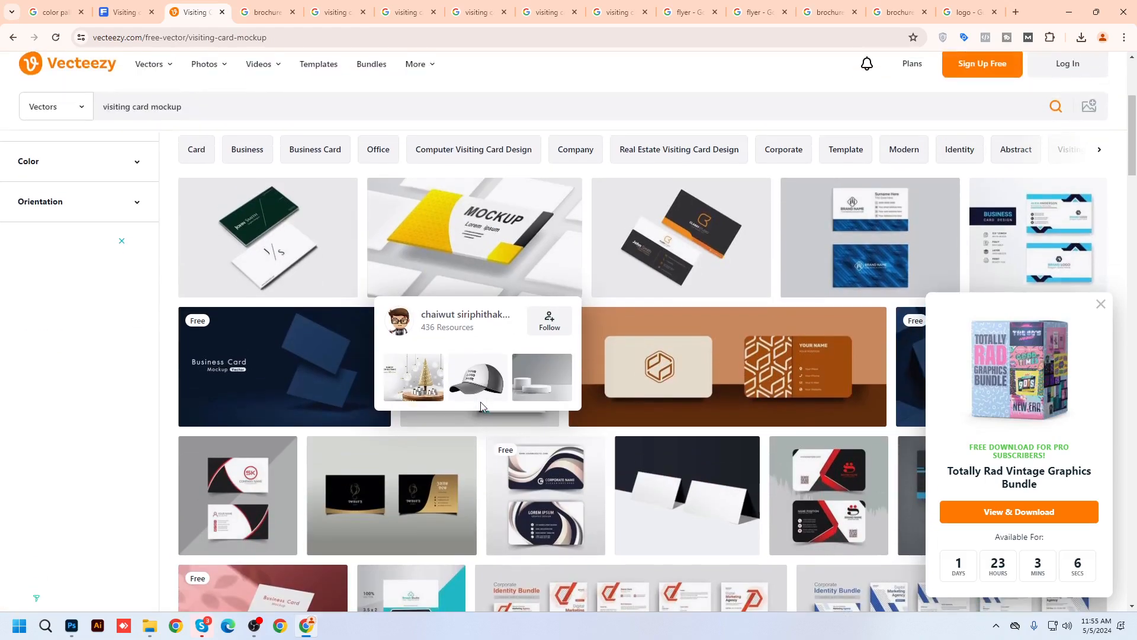
left_click(1100, 304)
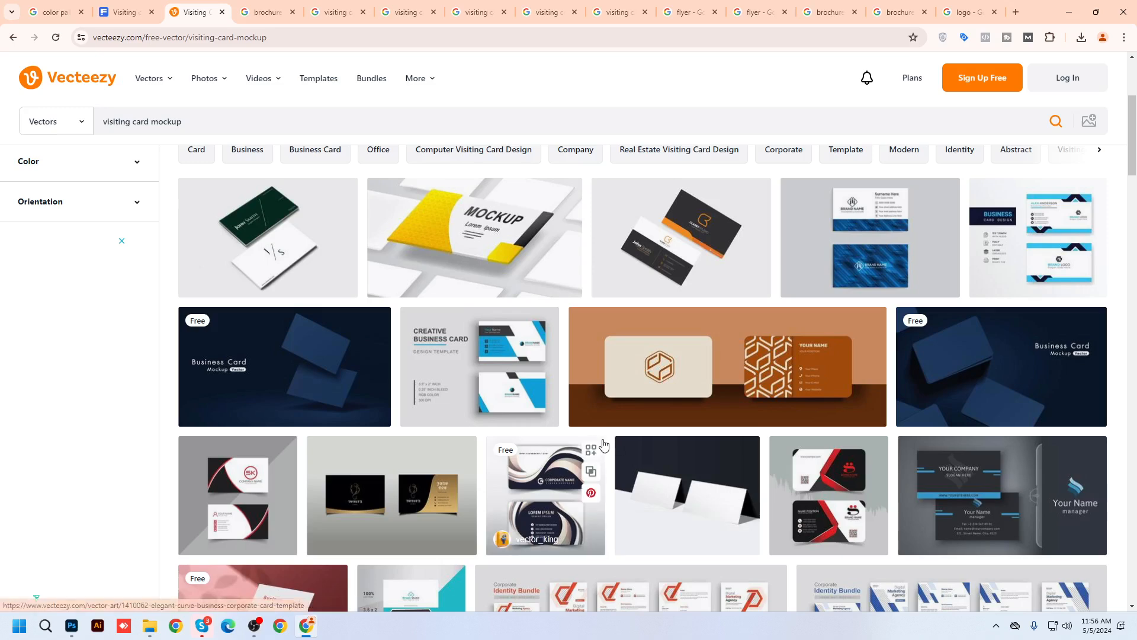
View the yellow business card mockup's page in a separate tab, close it, and return to the content filters of the search results.
middle_click(490, 276)
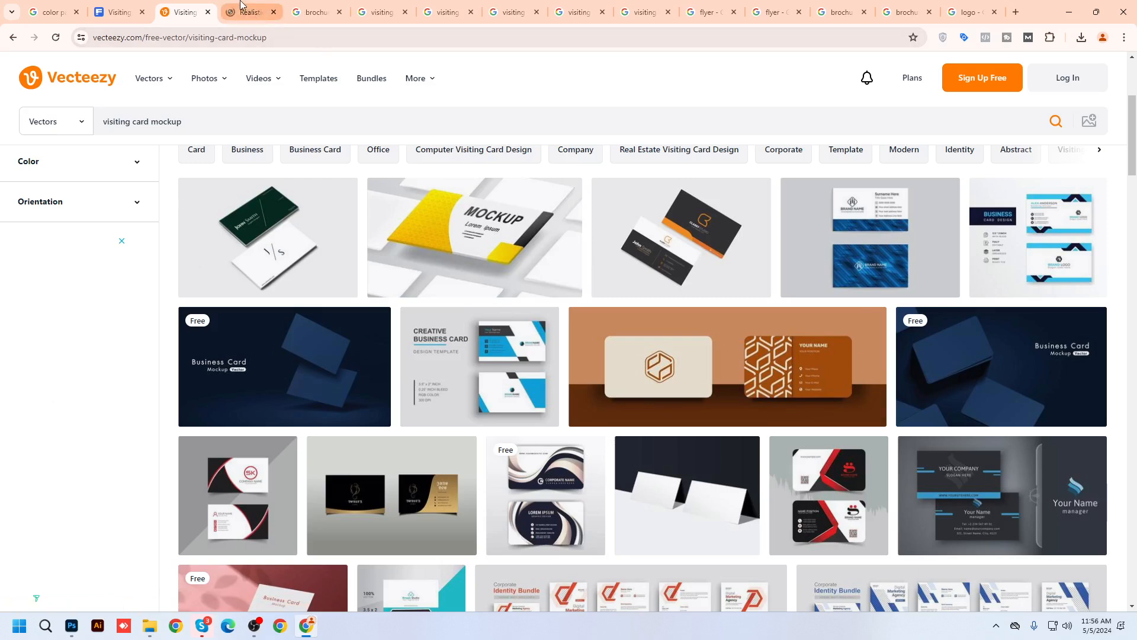
left_click(243, 10)
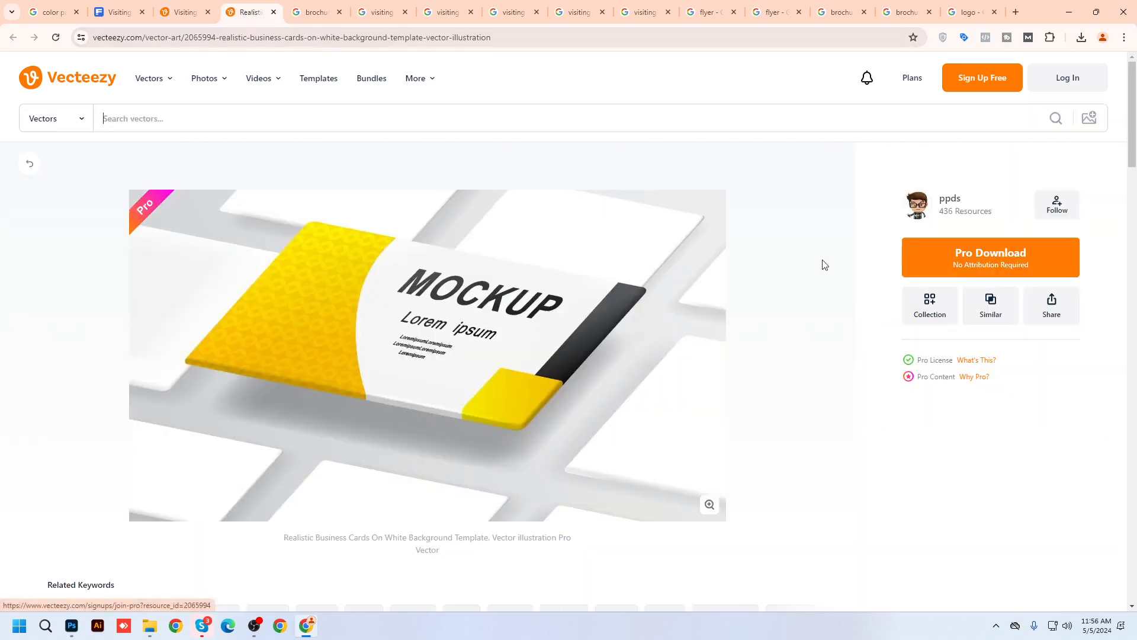
left_click(273, 11)
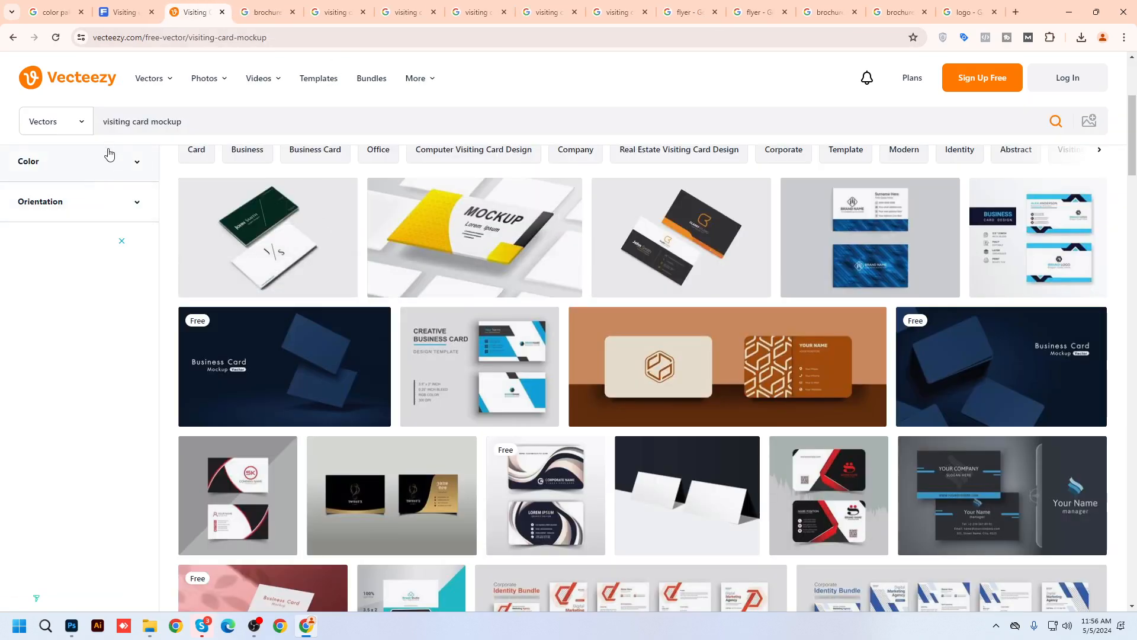
scroll(136, 207, "up", 4)
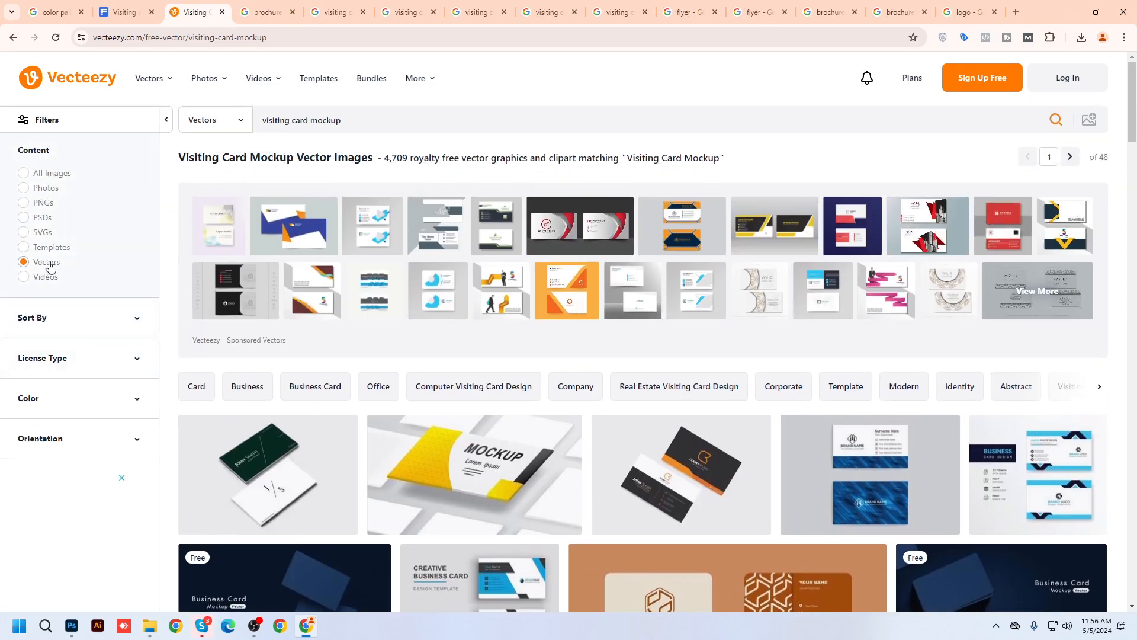
Filter the Vecteezy vector results to Free License and open the elegant navy business cards mockup in a separate tab.
left_click(103, 358)
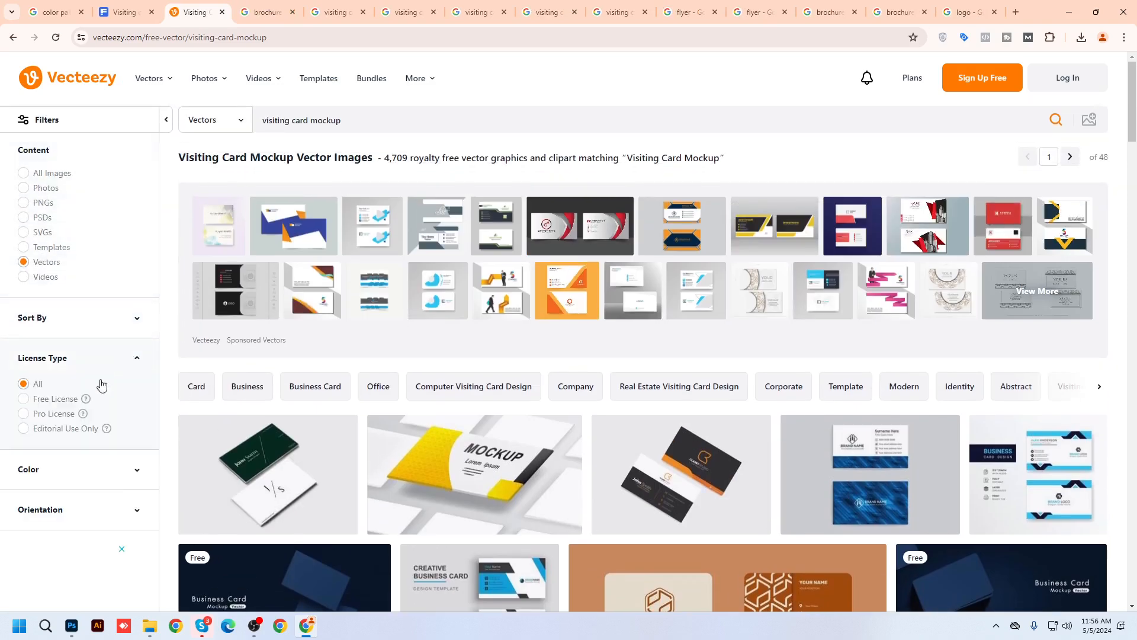
left_click(24, 400)
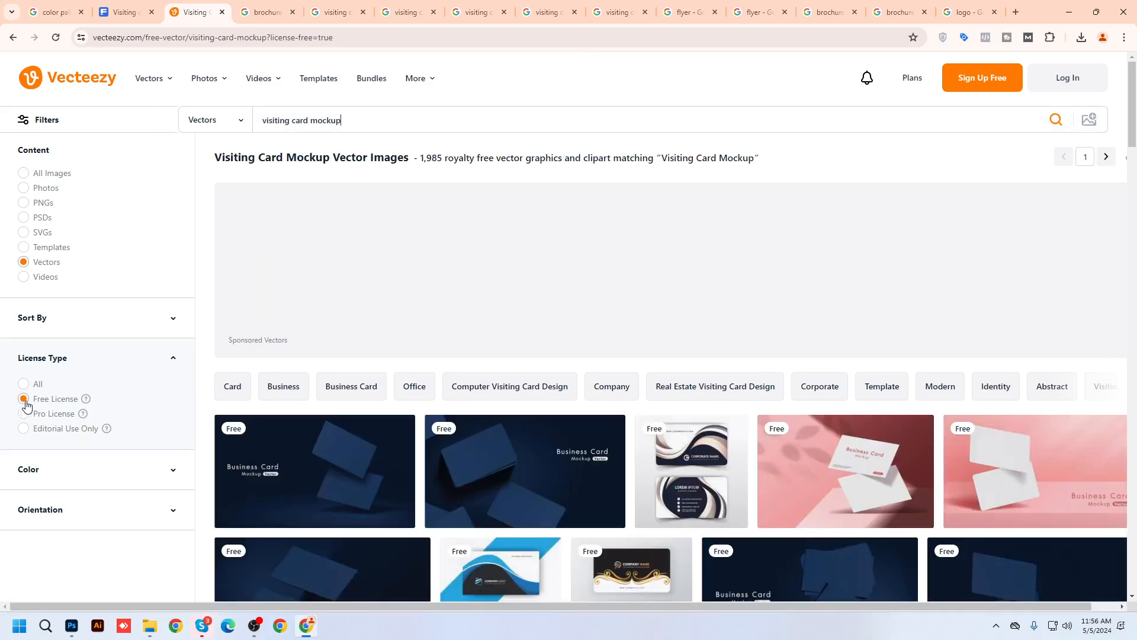
scroll(474, 426, "down", 1)
scroll(314, 403, "up", 1)
scroll(315, 403, "down", 1)
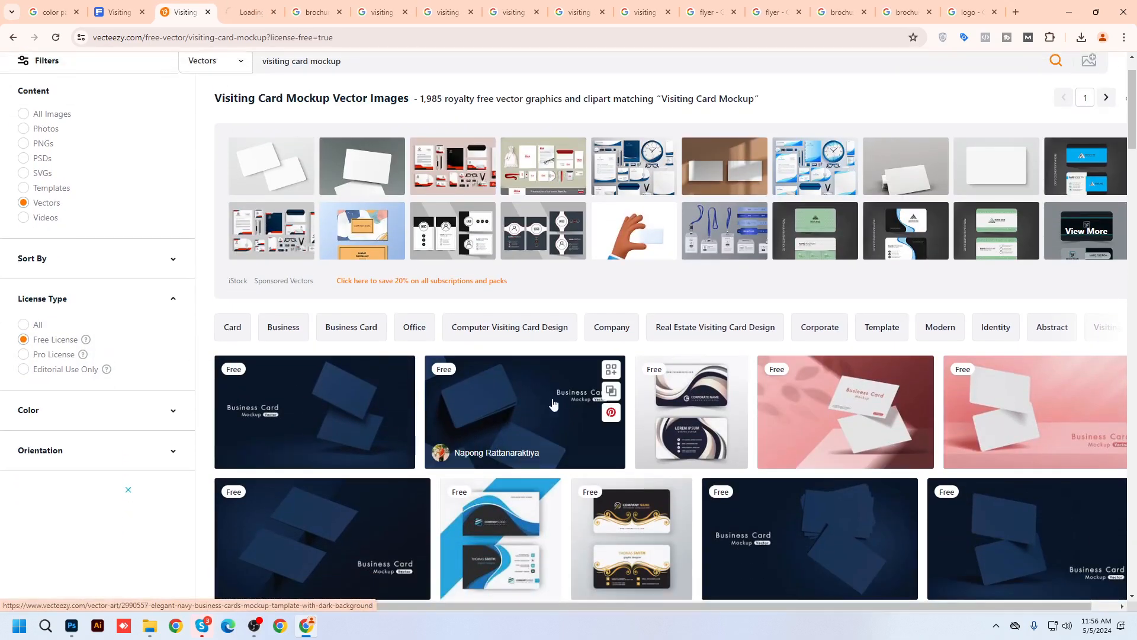
left_click(266, 6)
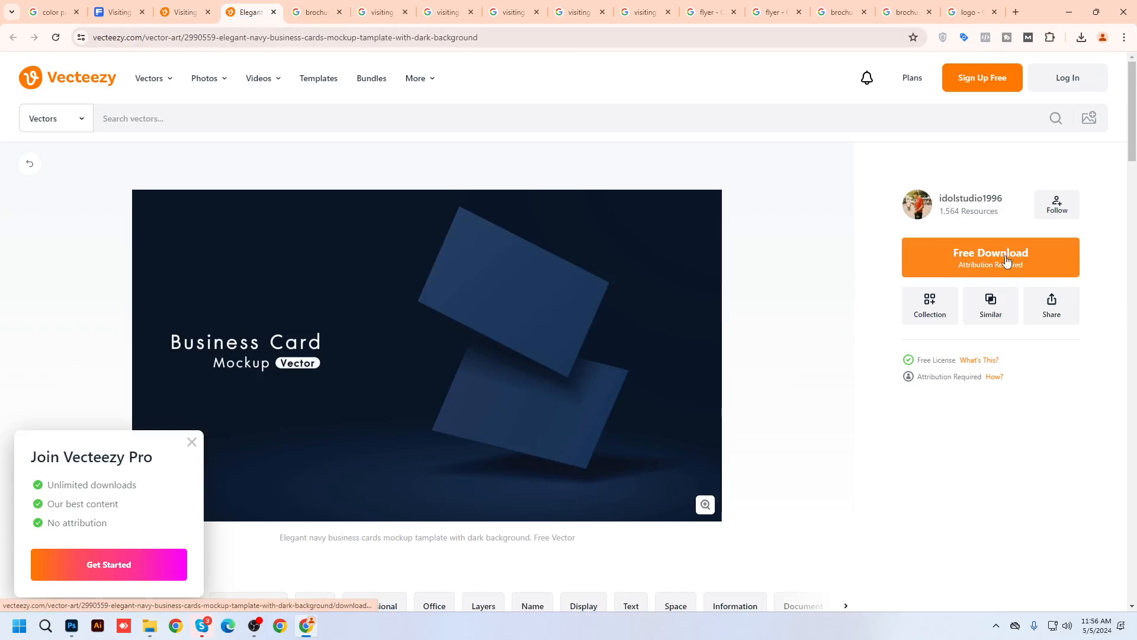
Download the navy business cards mockup for free and open business_card-04.eps from the downloaded zip.
left_click(1006, 259)
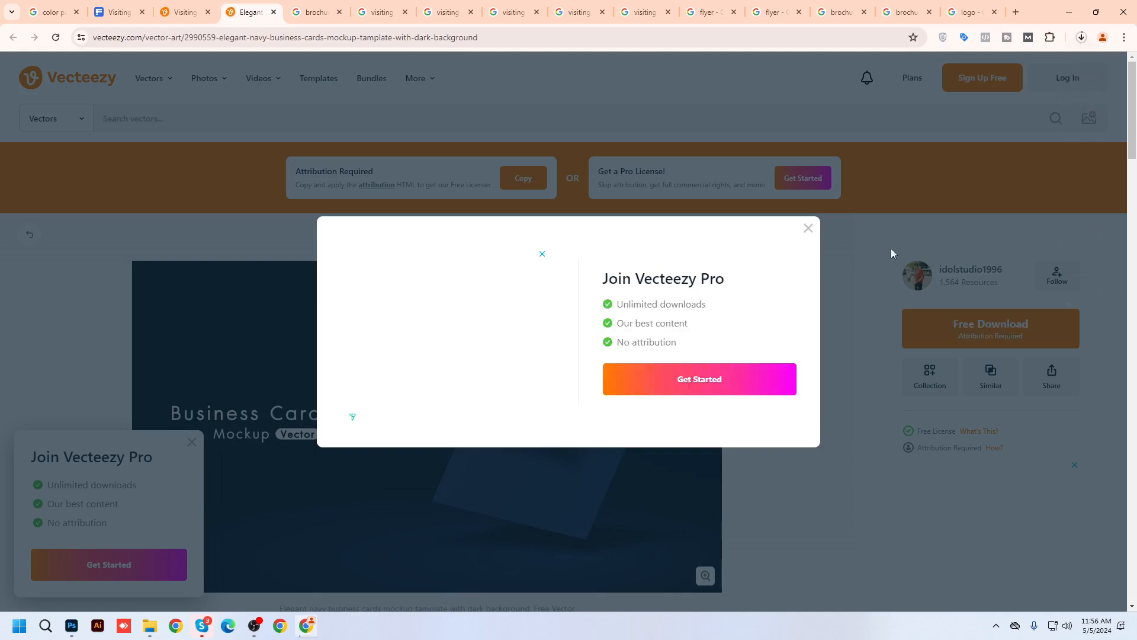
left_click(1081, 39)
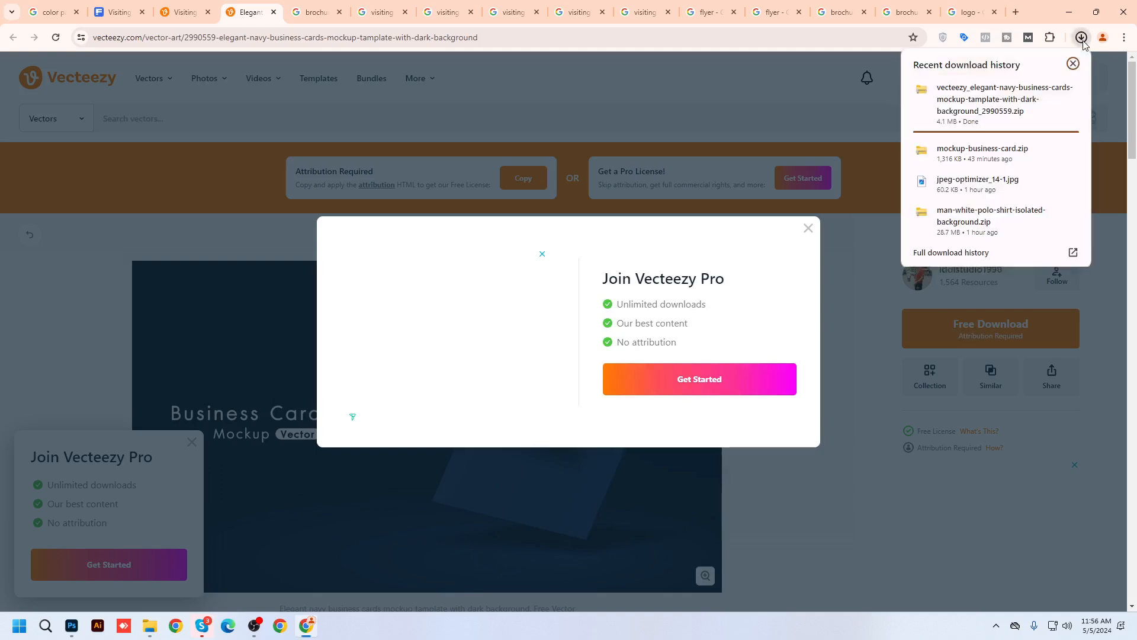
left_click(983, 106)
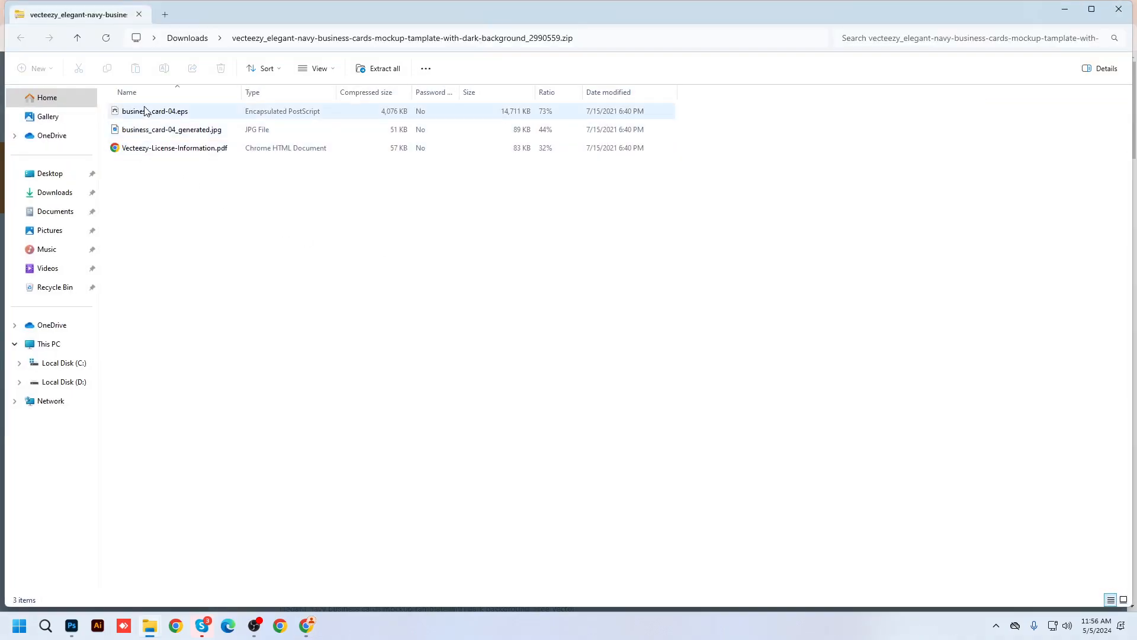
double_click(140, 113)
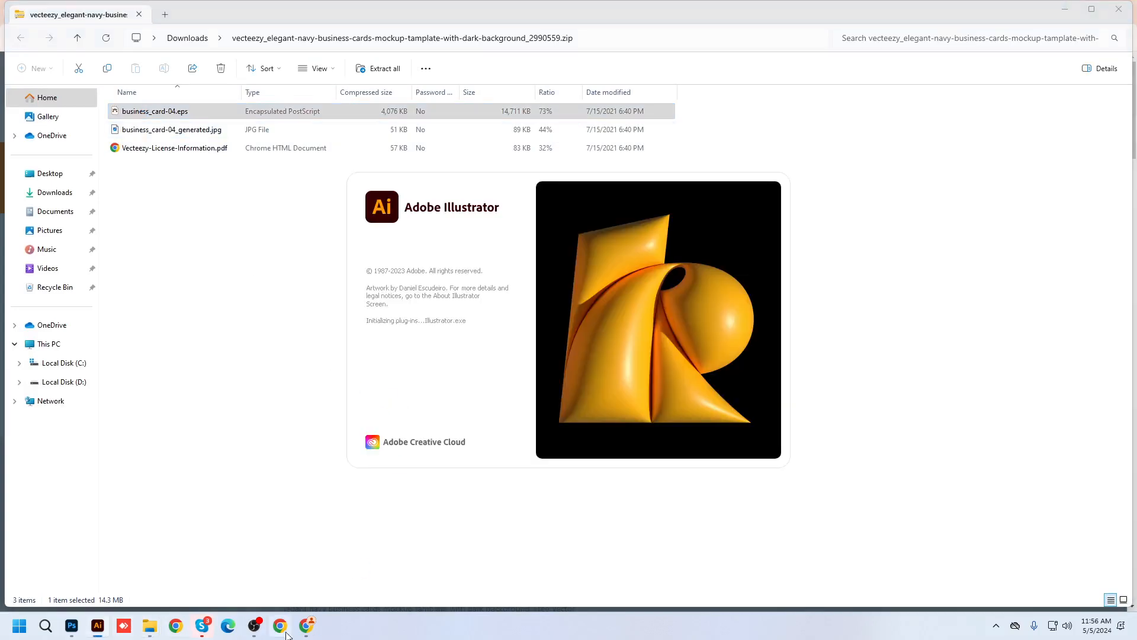
Switch back to Chrome, dismiss the Join Vecteezy Pro popup, and close the navy mockup's tab.
left_click(308, 626)
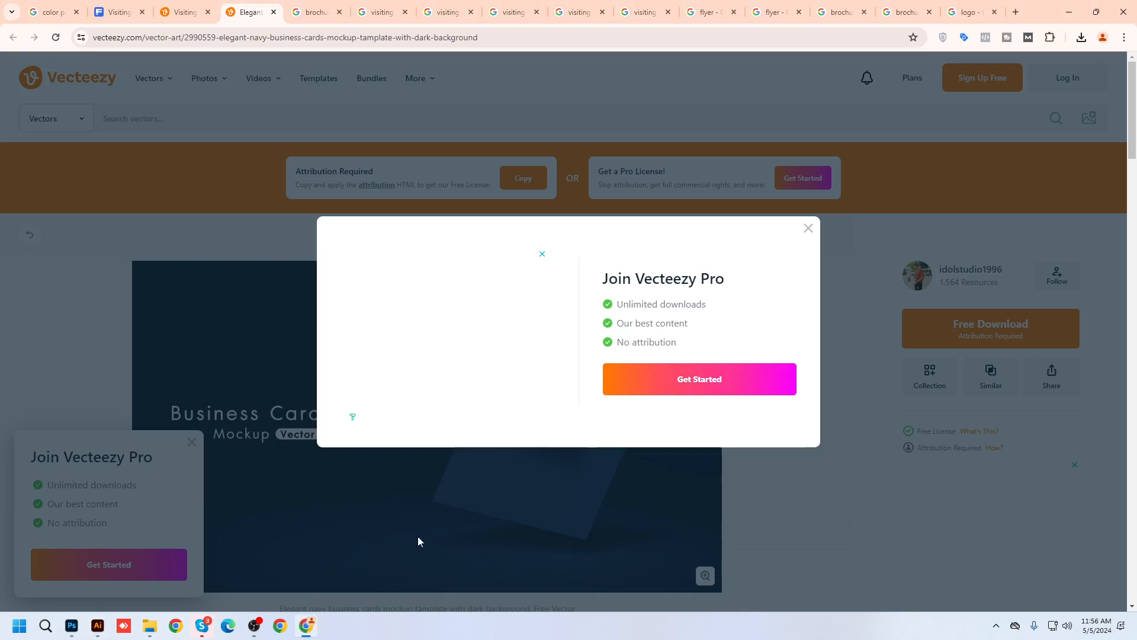
left_click(812, 230)
key("ctrl+w")
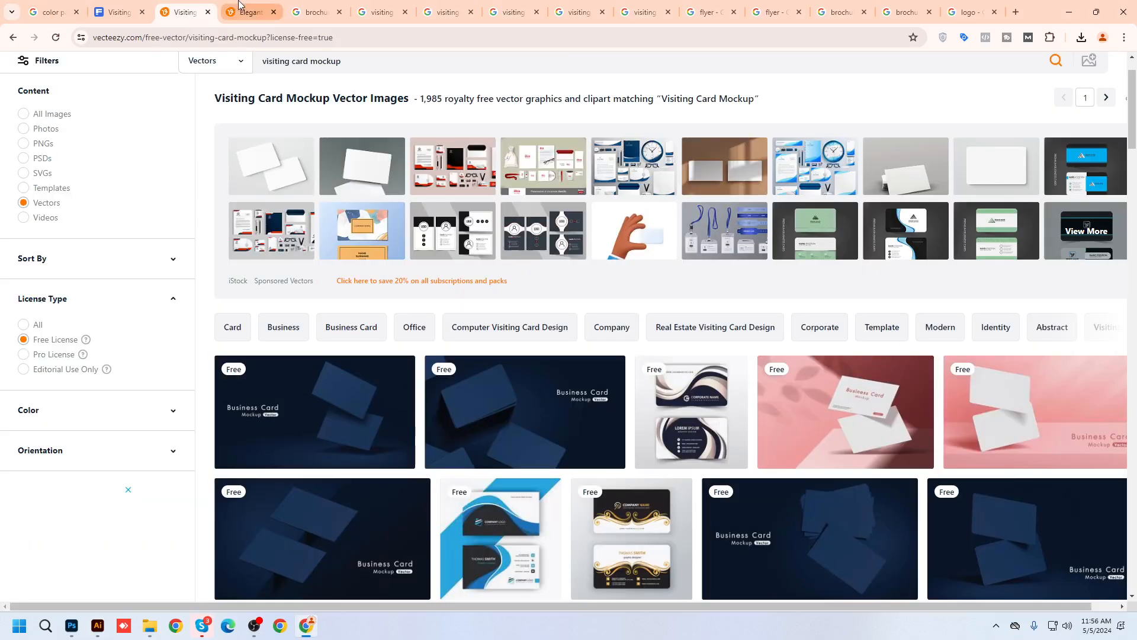
scroll(61, 292, "up", 1)
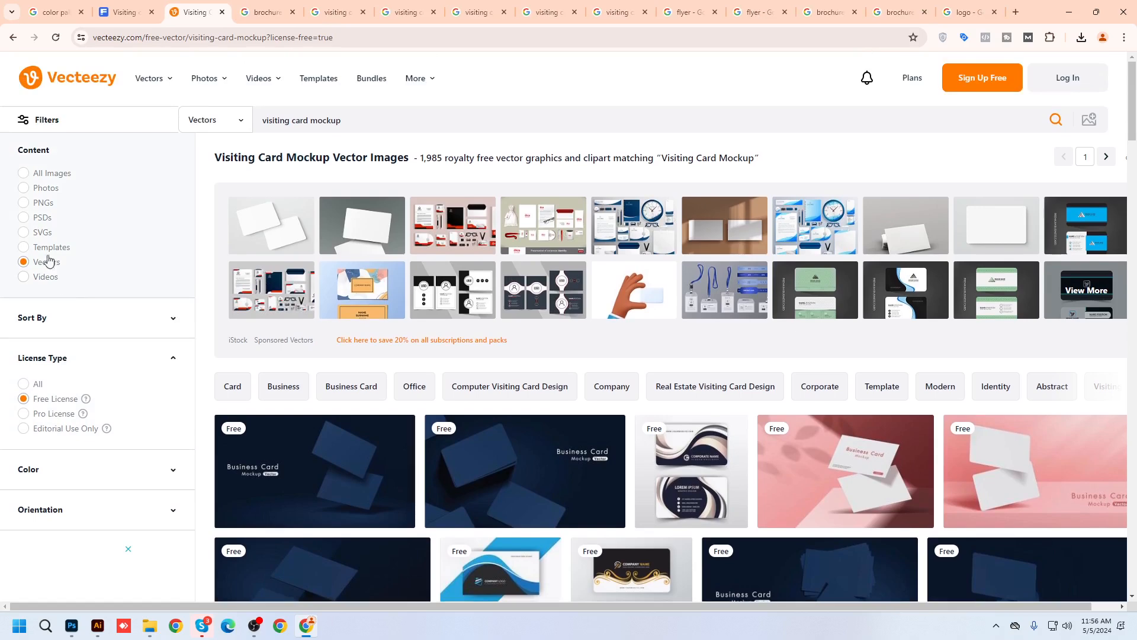
Filter the visiting card mockup results to PSDs and view the modern business card mockup's page in a temporary tab.
left_click(40, 218)
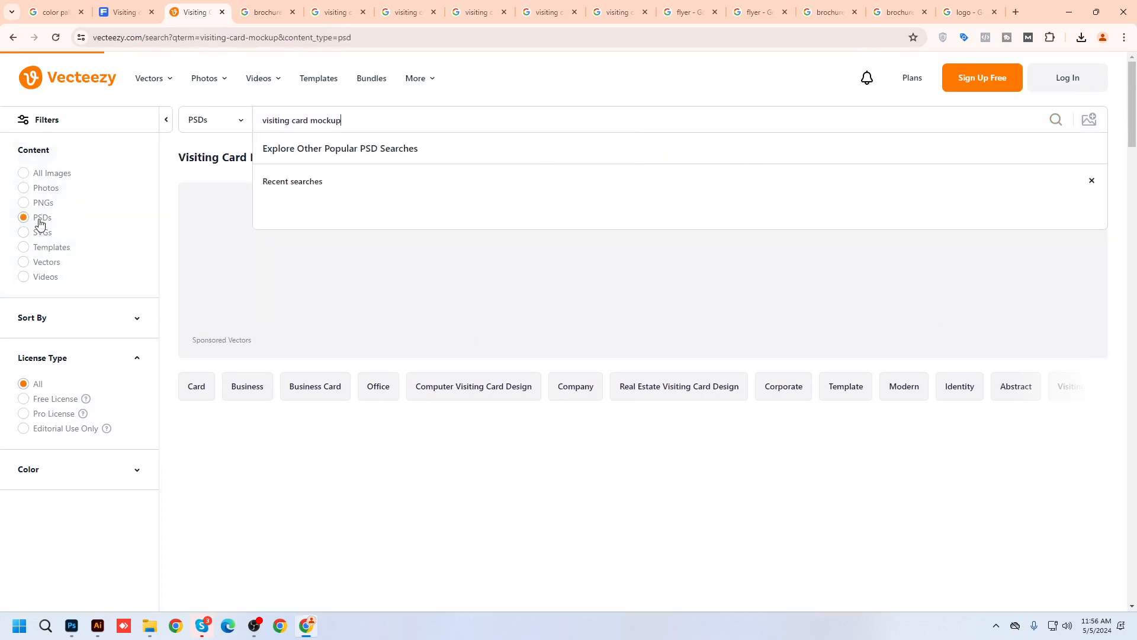
scroll(409, 471, "down", 2)
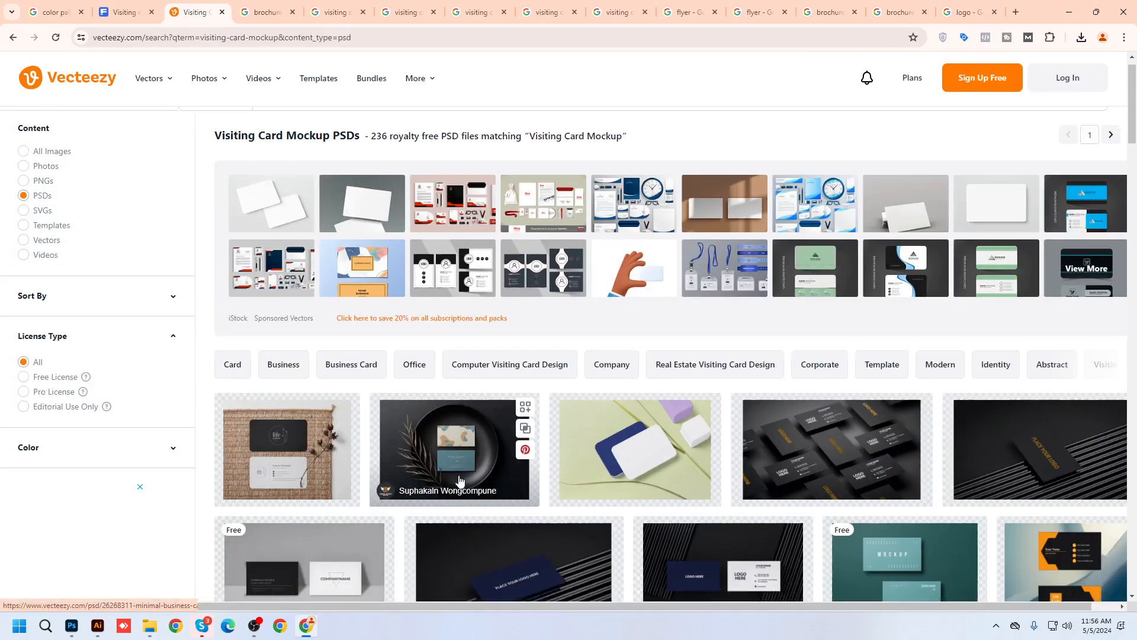
scroll(473, 492, "down", 2)
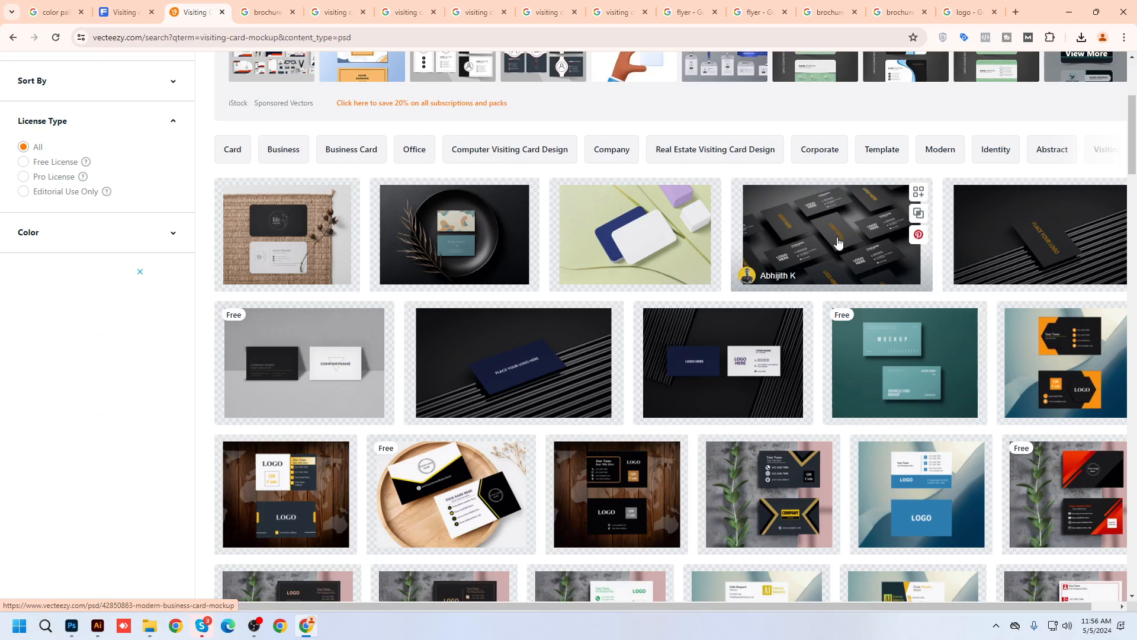
middle_click(834, 235)
left_click(252, 11)
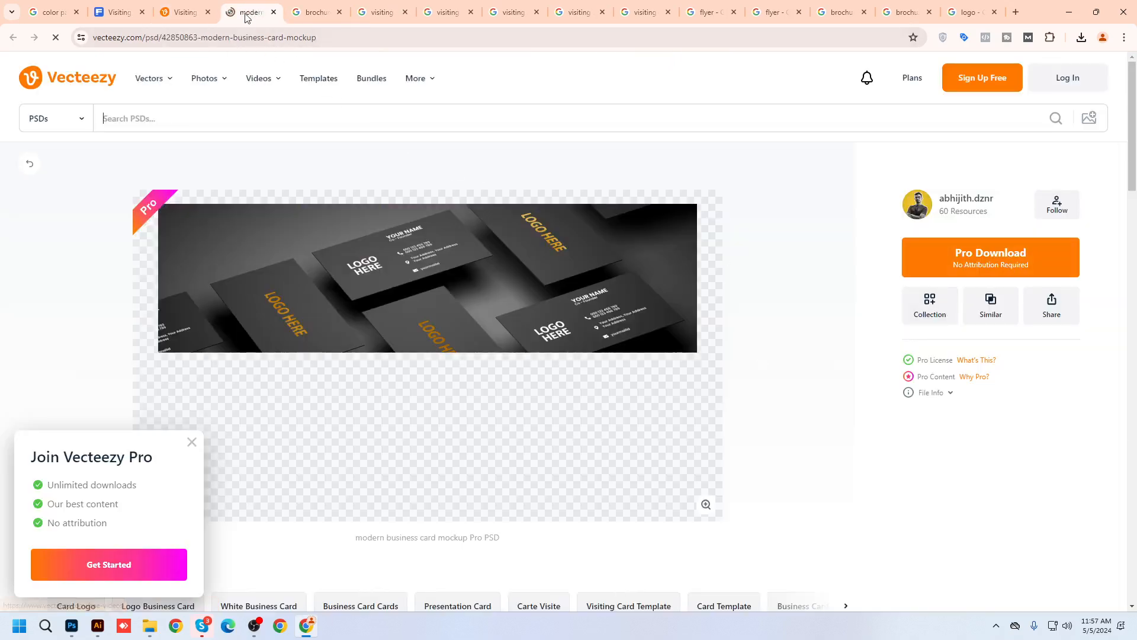
middle_click(248, 12)
Limit the PSD results to Free License and open the luxury business card mockup in a separate tab.
left_click(55, 162)
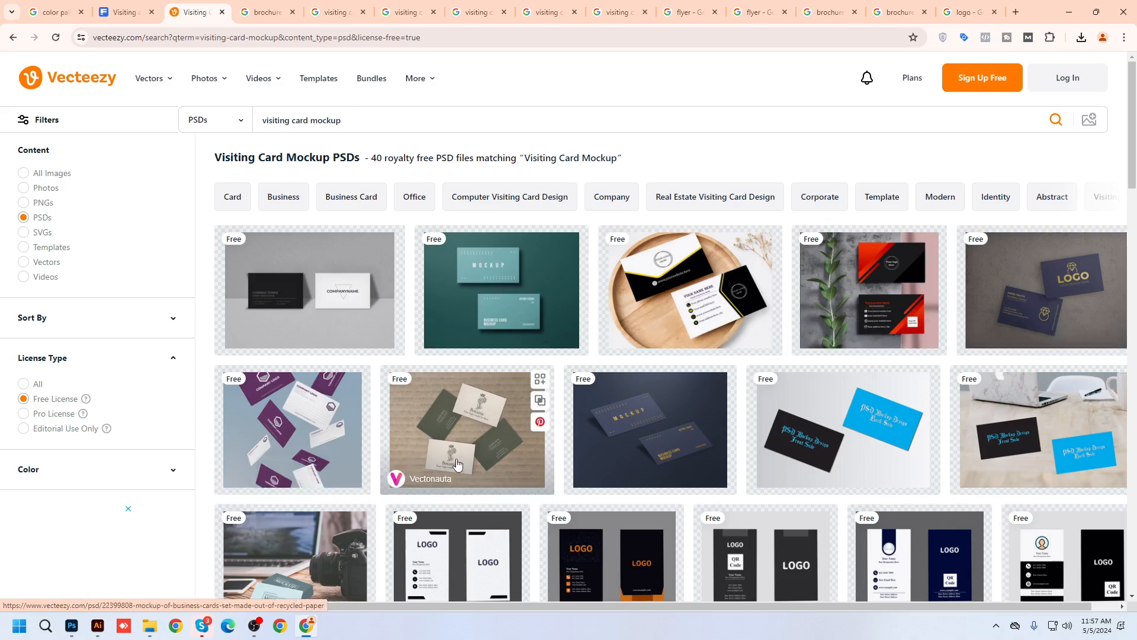
scroll(457, 466, "down", 2)
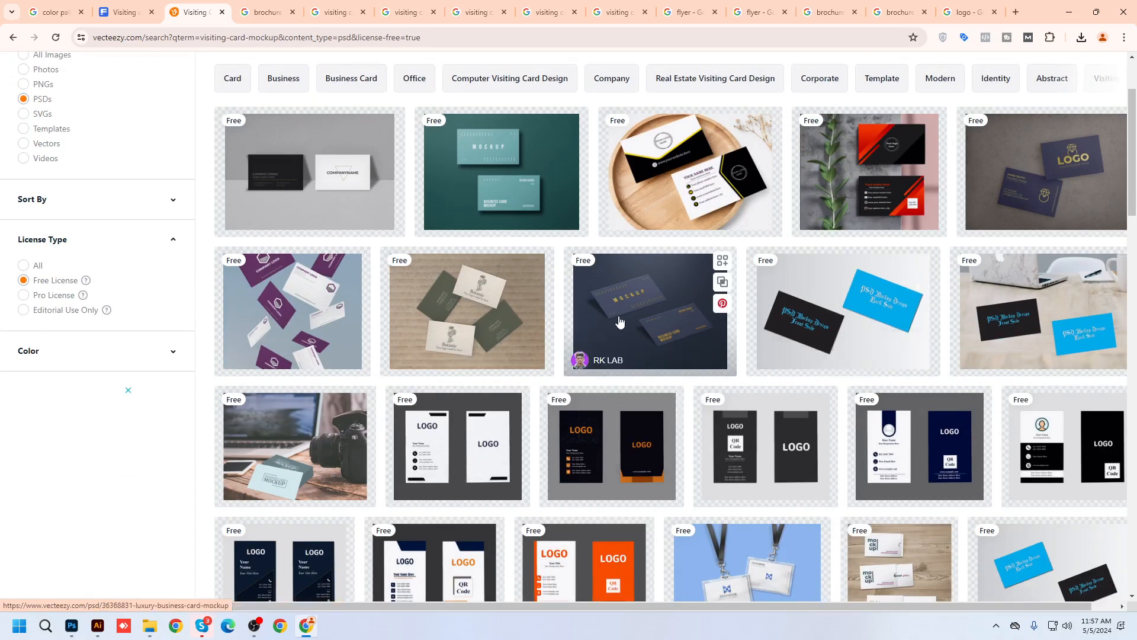
middle_click(493, 220)
left_click(260, 13)
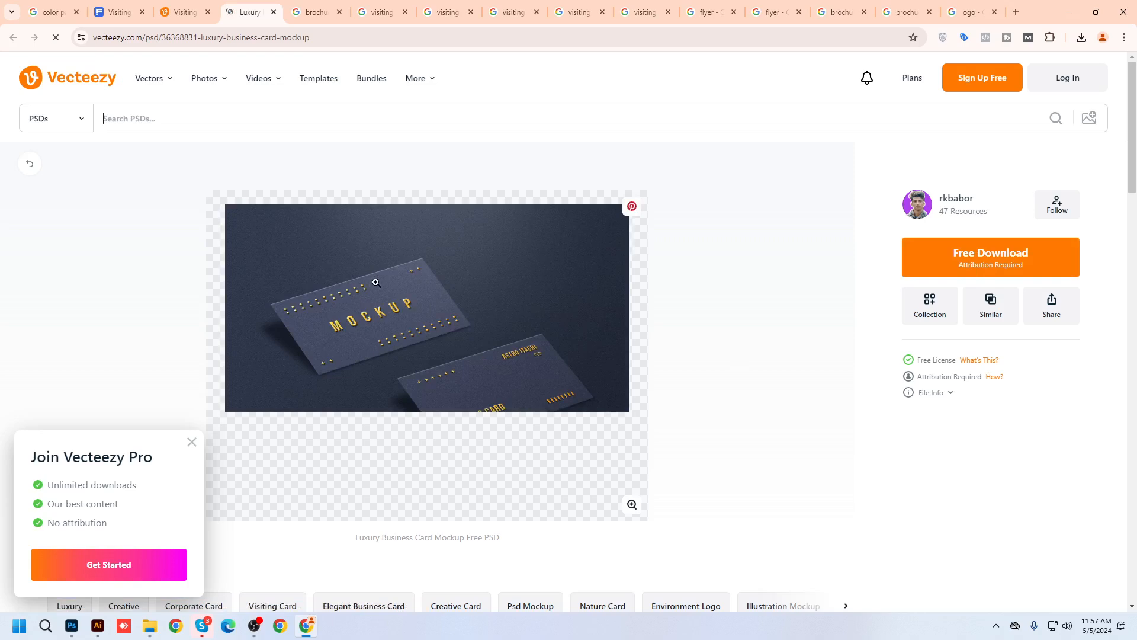
Download the luxury business card mockup PSD for free and open the downloaded file in Photoshop.
left_click(967, 264)
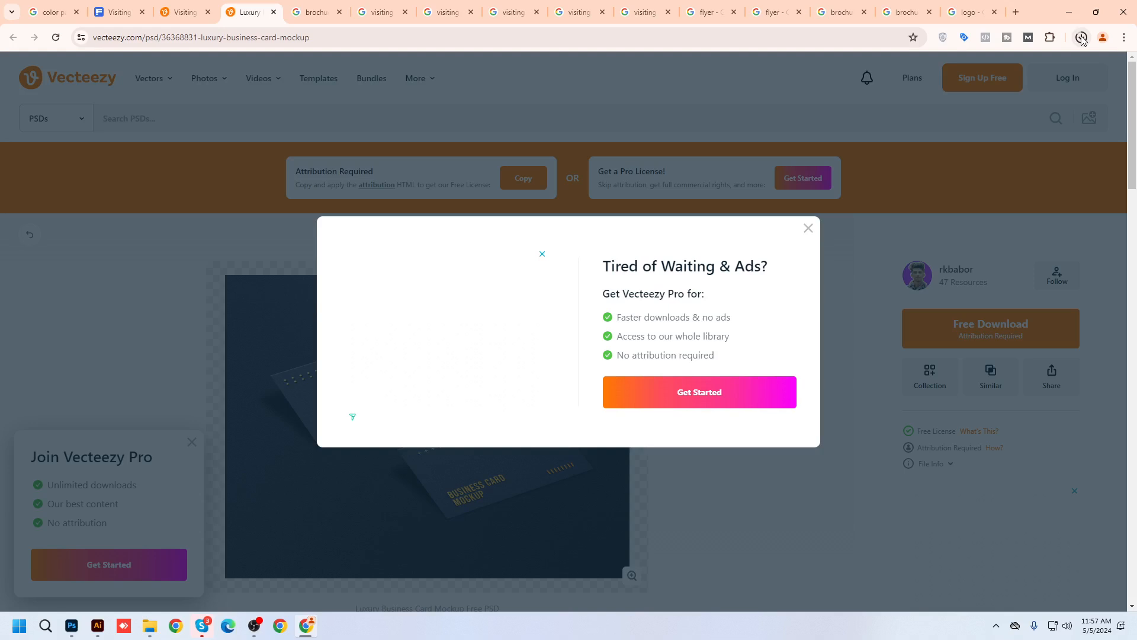
left_click(1081, 39)
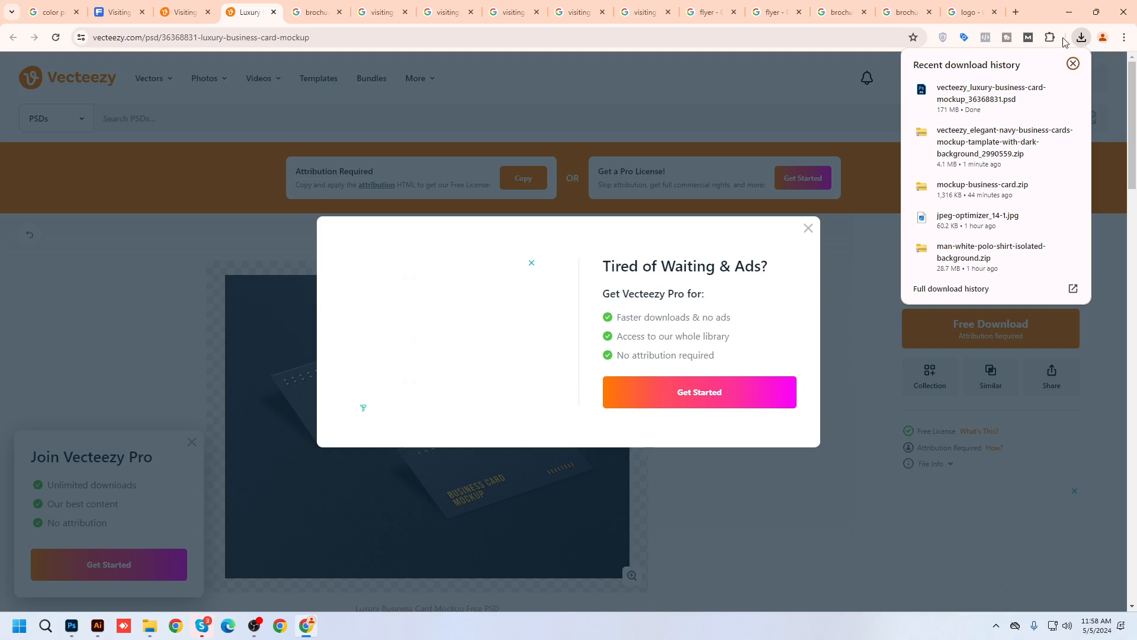
left_click(983, 98)
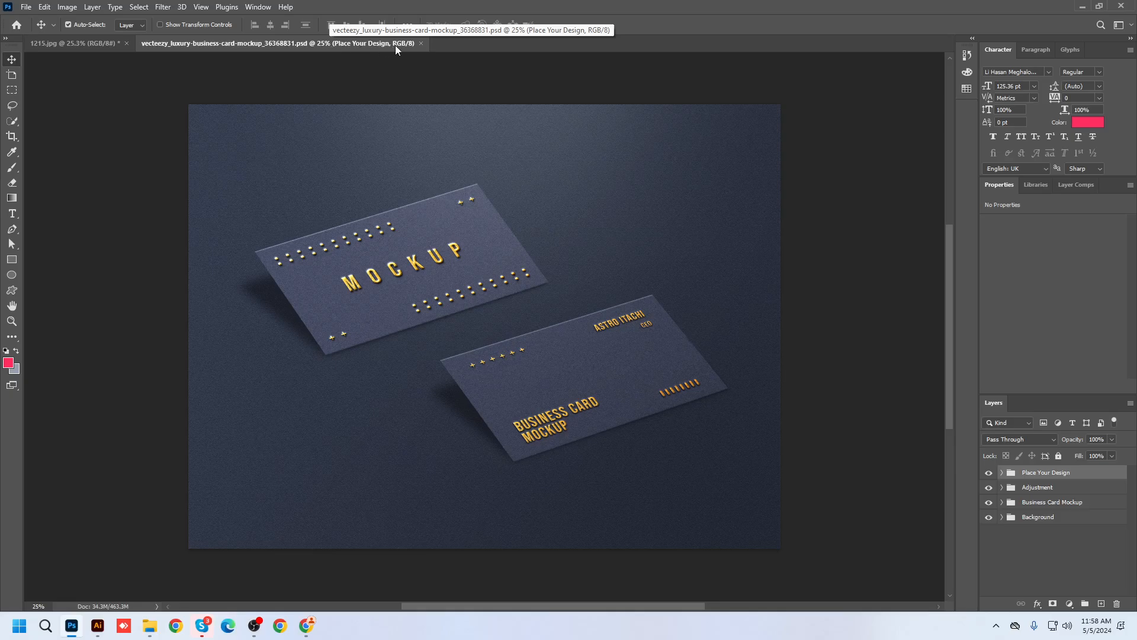
Expand the Place Your Design group and open the Front Side smart object's contents for editing.
left_click(1001, 472)
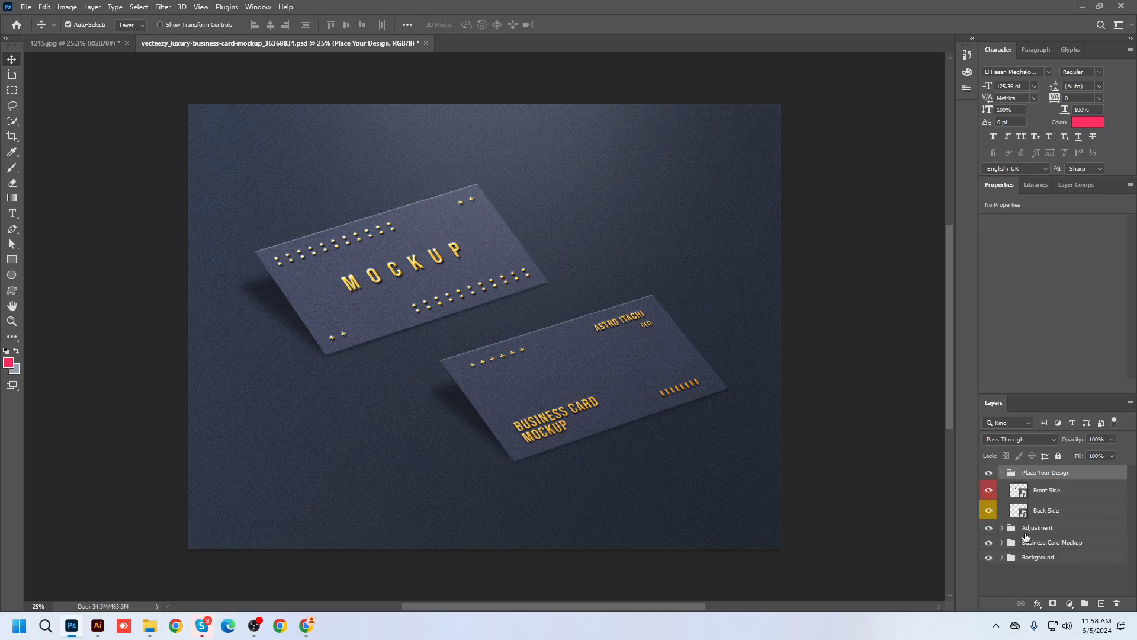
left_click(1001, 473)
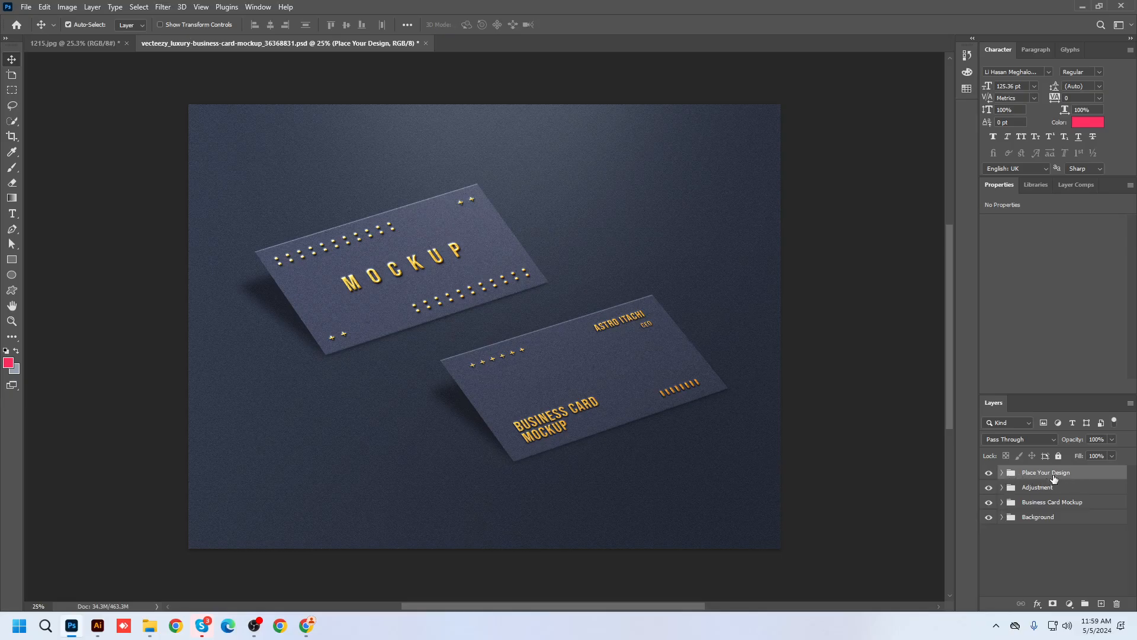
left_click(1002, 473)
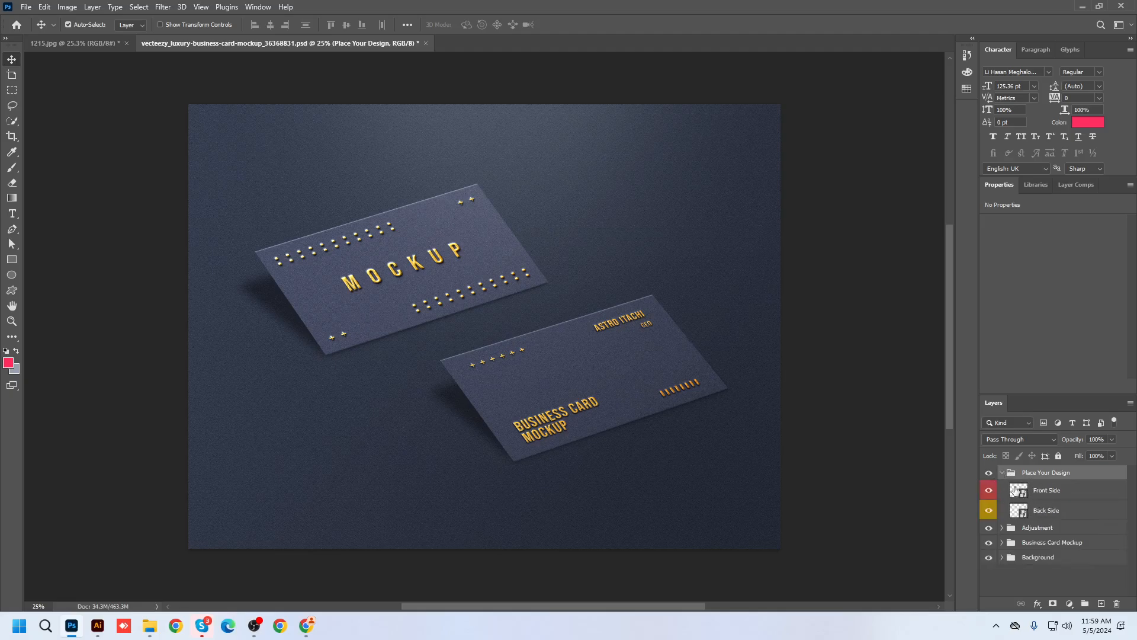
double_click(1018, 490)
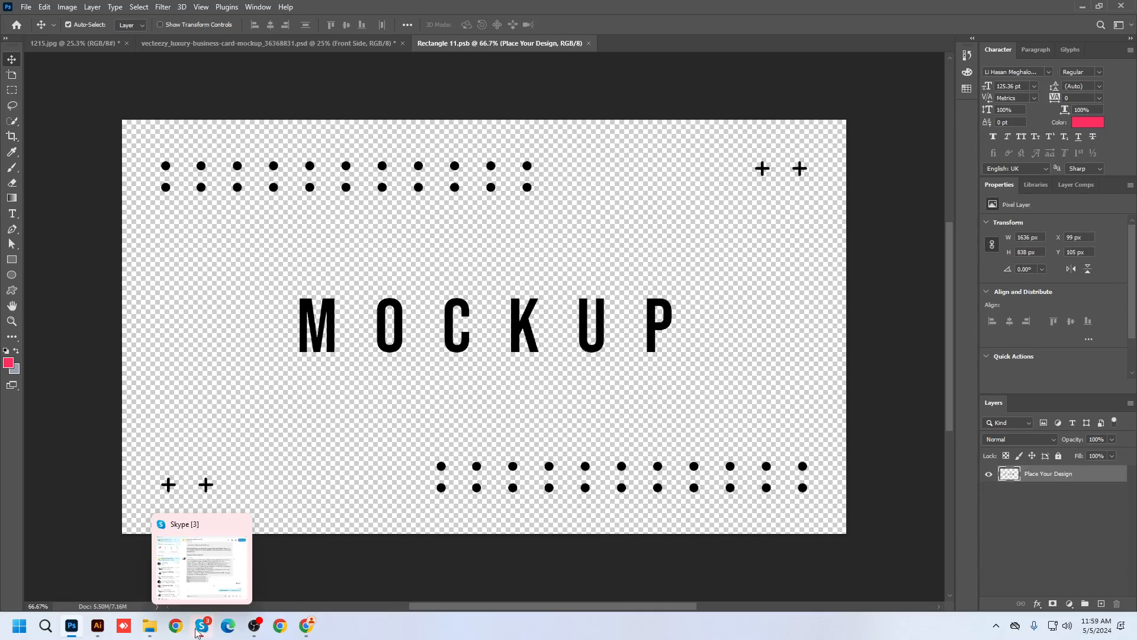
Place 1215dd.png from the Downloads folder into the front side document and scale it to 163.02% so it covers the canvas.
mouse_move(149, 626)
left_click(117, 602)
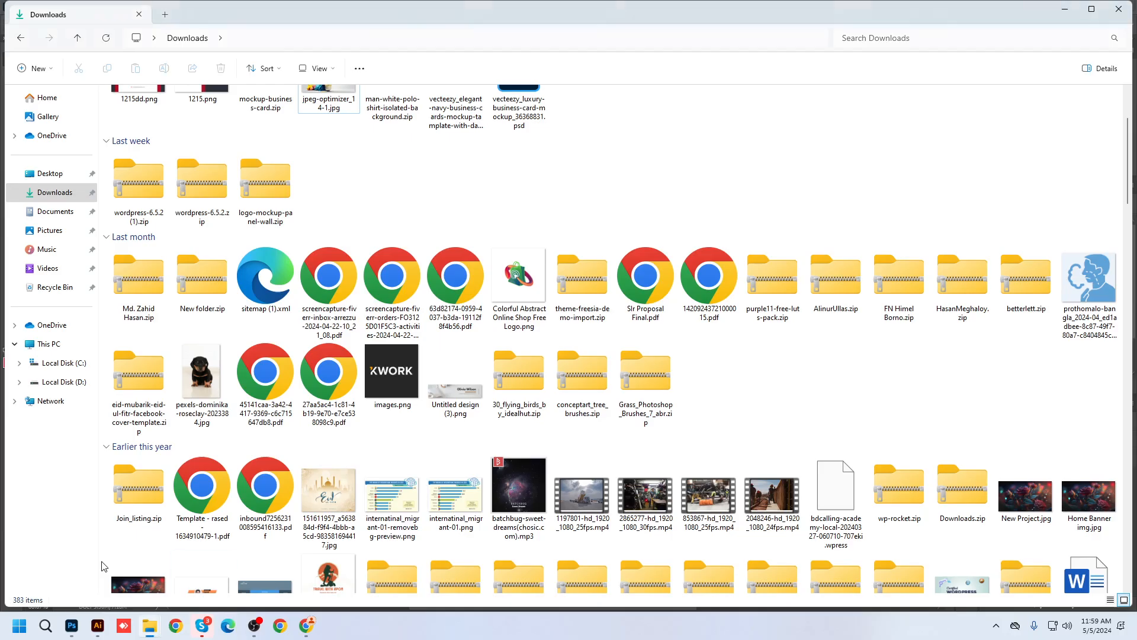
scroll(385, 318, "up", 2)
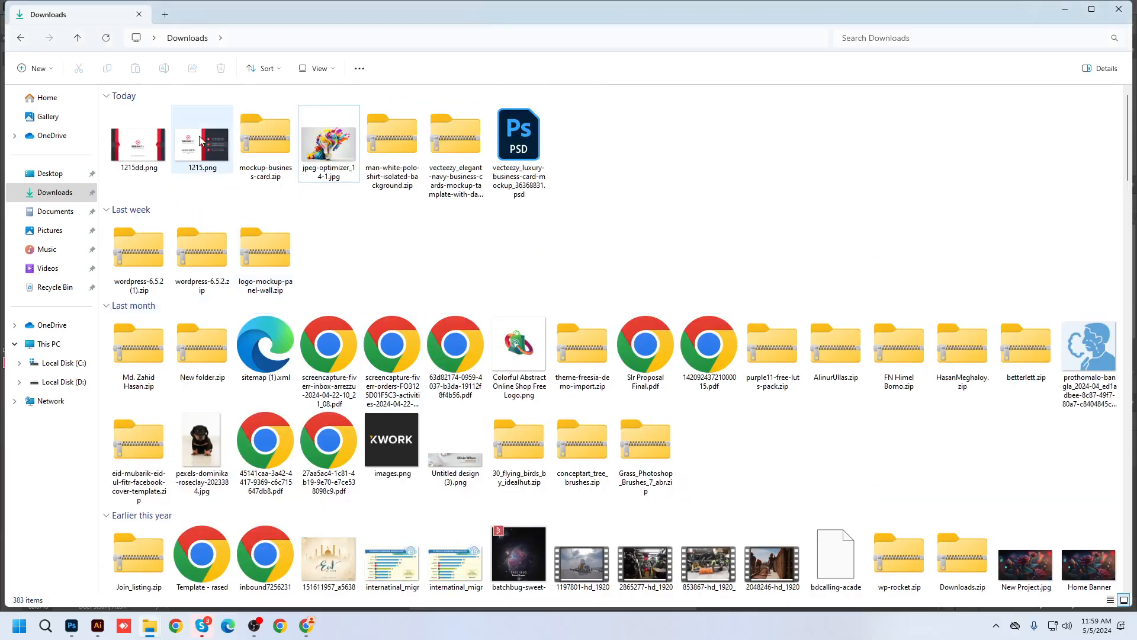
left_click_drag(139, 160, 483, 319)
left_click_drag(481, 460, 477, 533)
left_click_drag(490, 192, 491, 120)
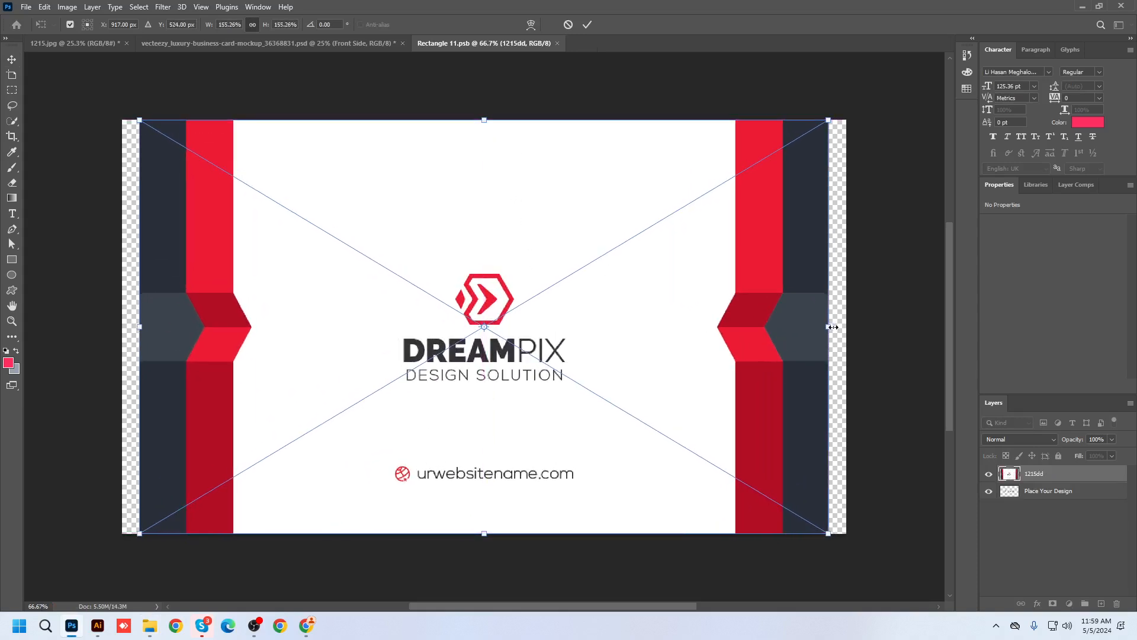
left_click_drag(828, 327, 846, 327)
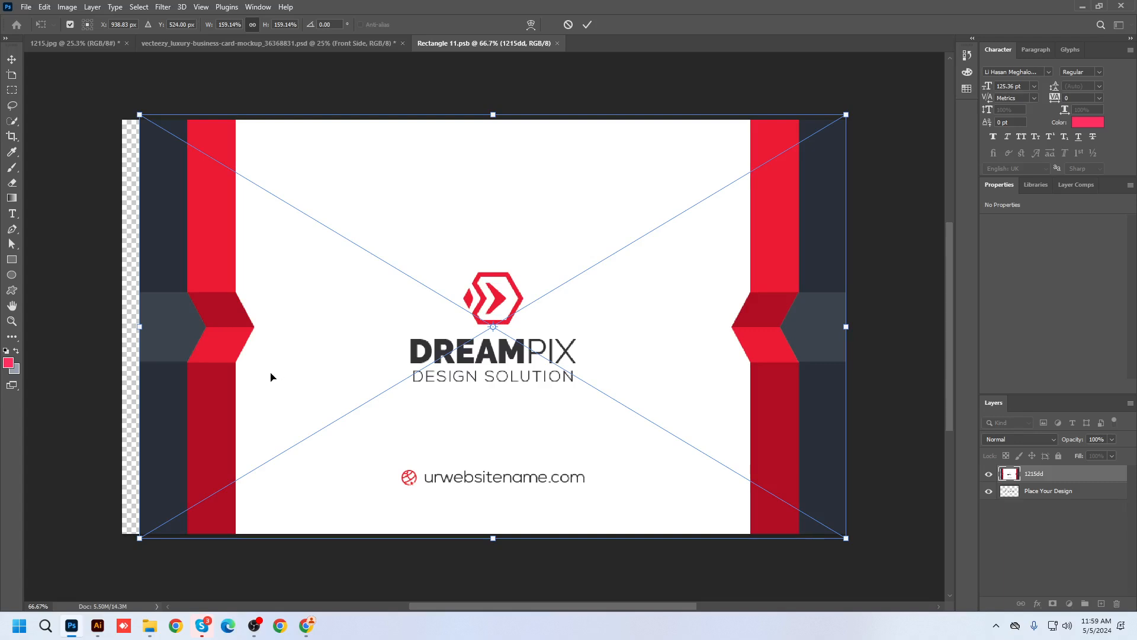
left_click_drag(131, 329, 121, 327)
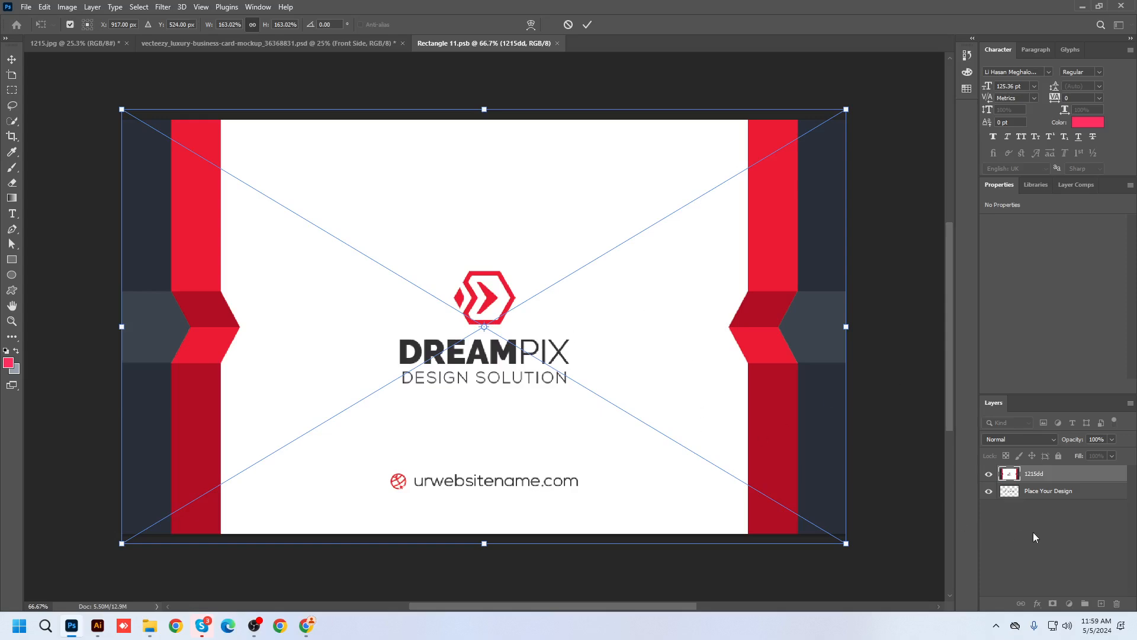
left_click(1049, 524)
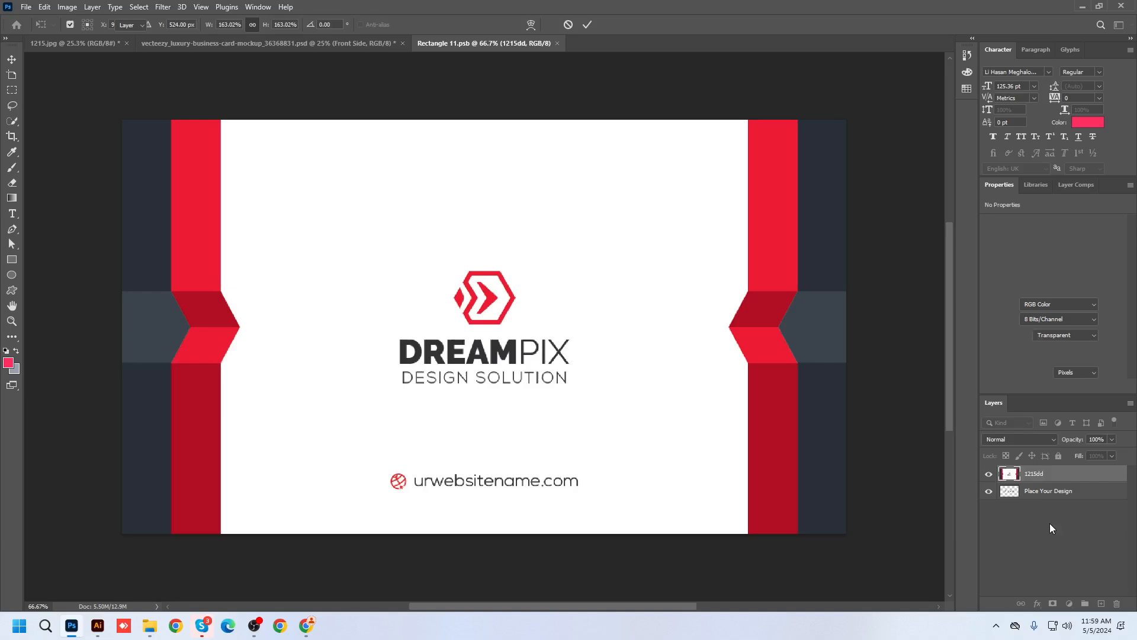
Delete the original Place Your Design layer and close the smart object document, saving its changes.
left_click(1035, 493)
left_click(1118, 604)
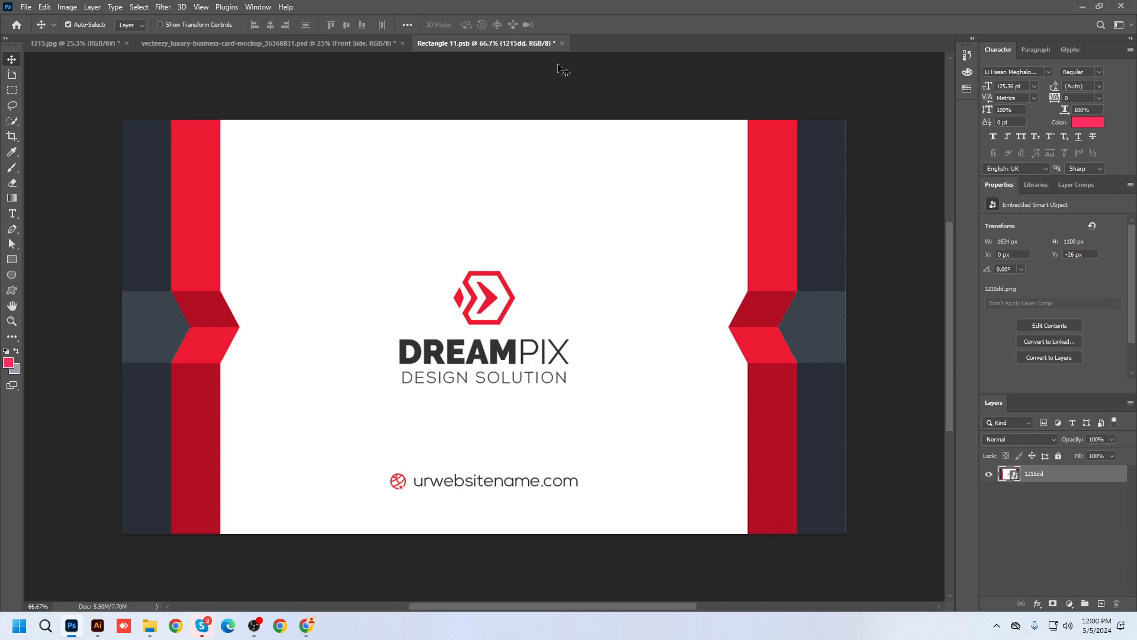
left_click(561, 44)
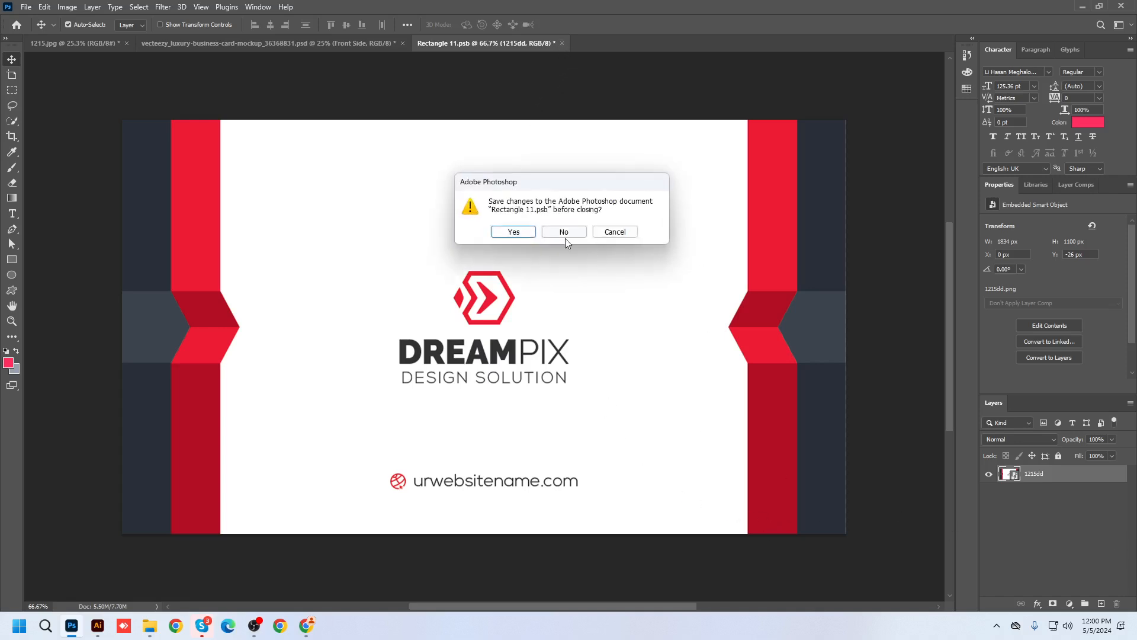
left_click(514, 230)
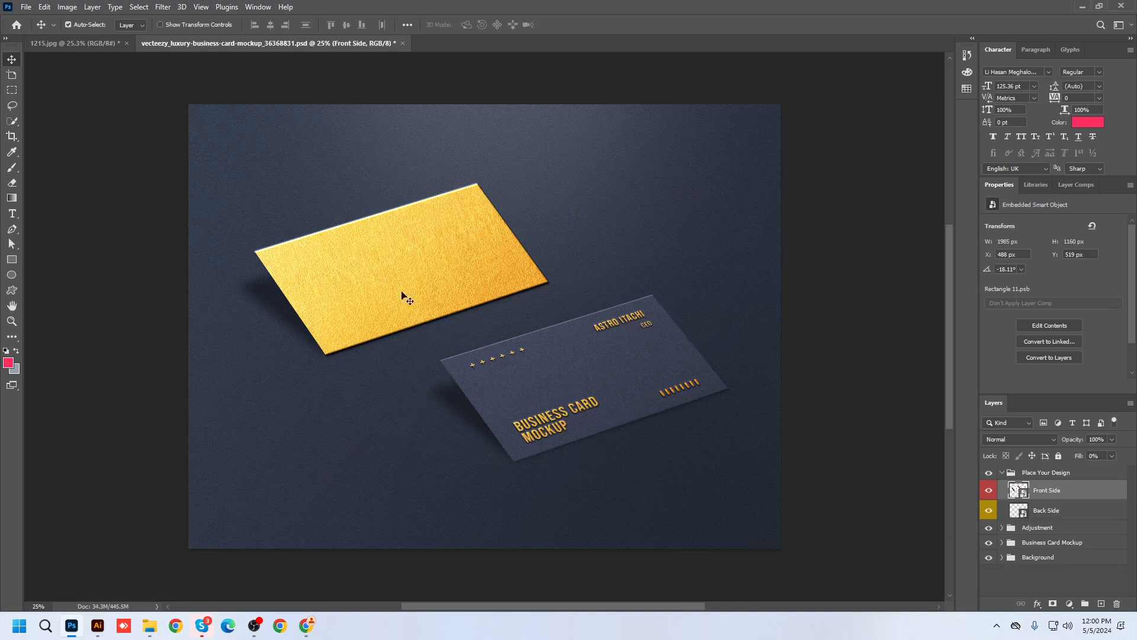
Hide and reshow the Business Card Mockup group to check what it affects, and expand it and its Business Card Front subgroup.
left_click(1000, 546)
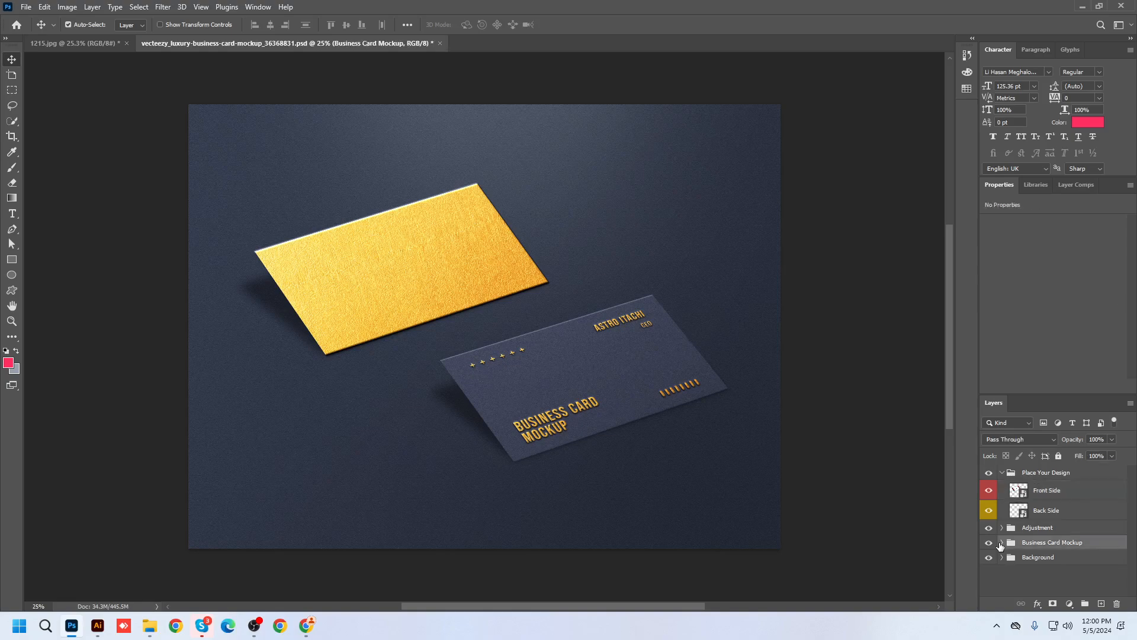
left_click(987, 542)
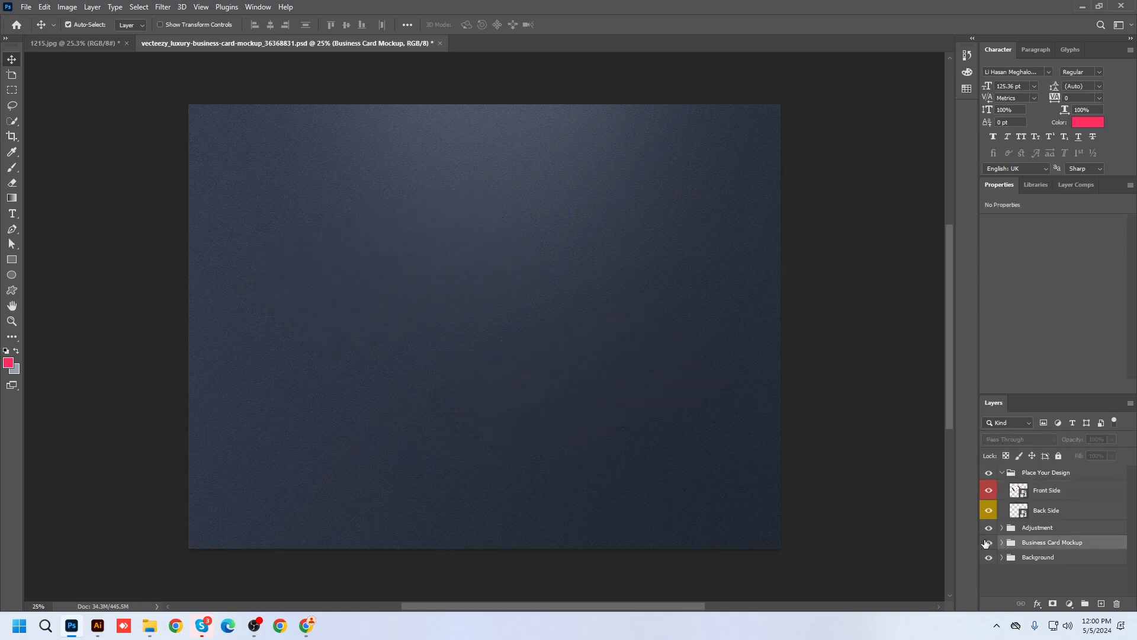
left_click(987, 542)
left_click(1001, 542)
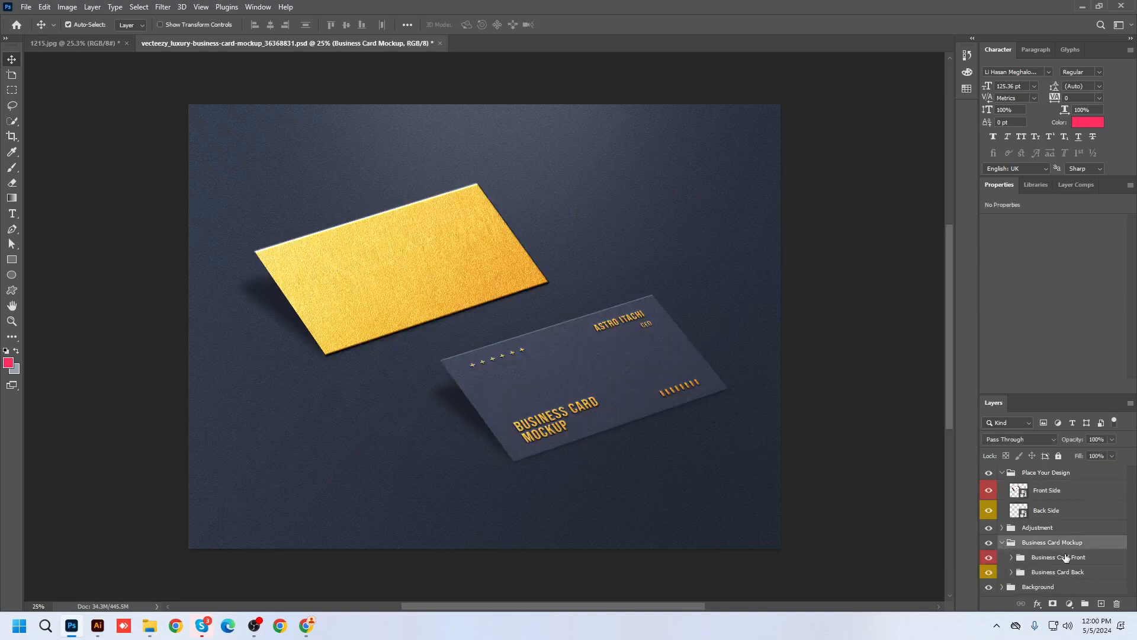
left_click(1011, 557)
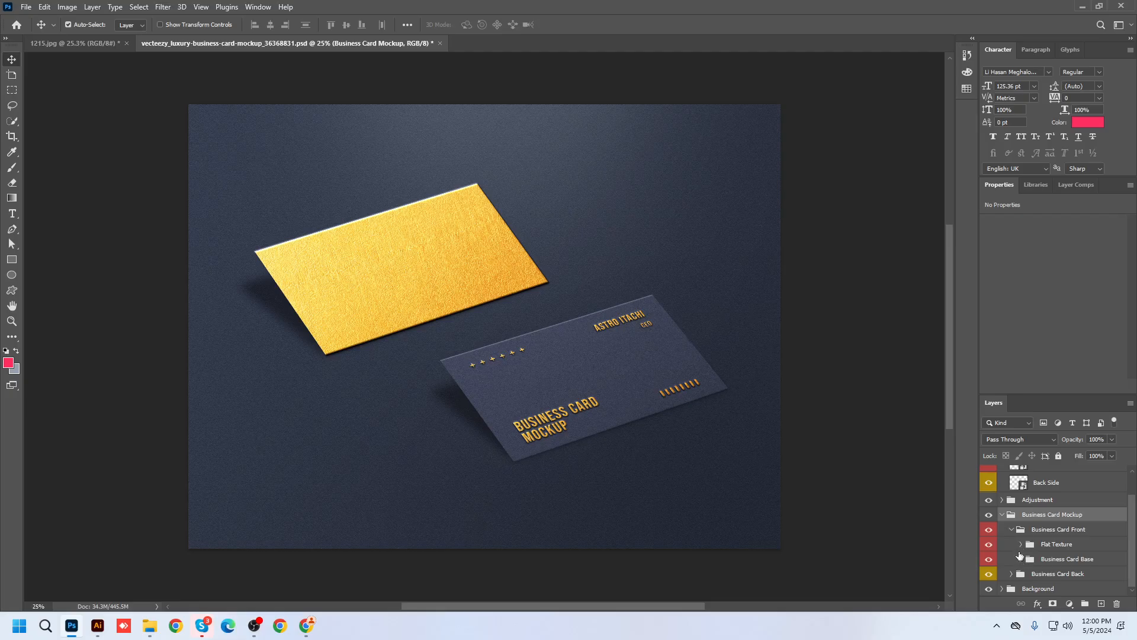
Toggle the Business Card Base and Flat Texture groups to find the gold overlay, and hide the Texture layer inside the front card's Flat Texture group.
left_click(987, 559)
left_click(988, 559)
left_click(988, 545)
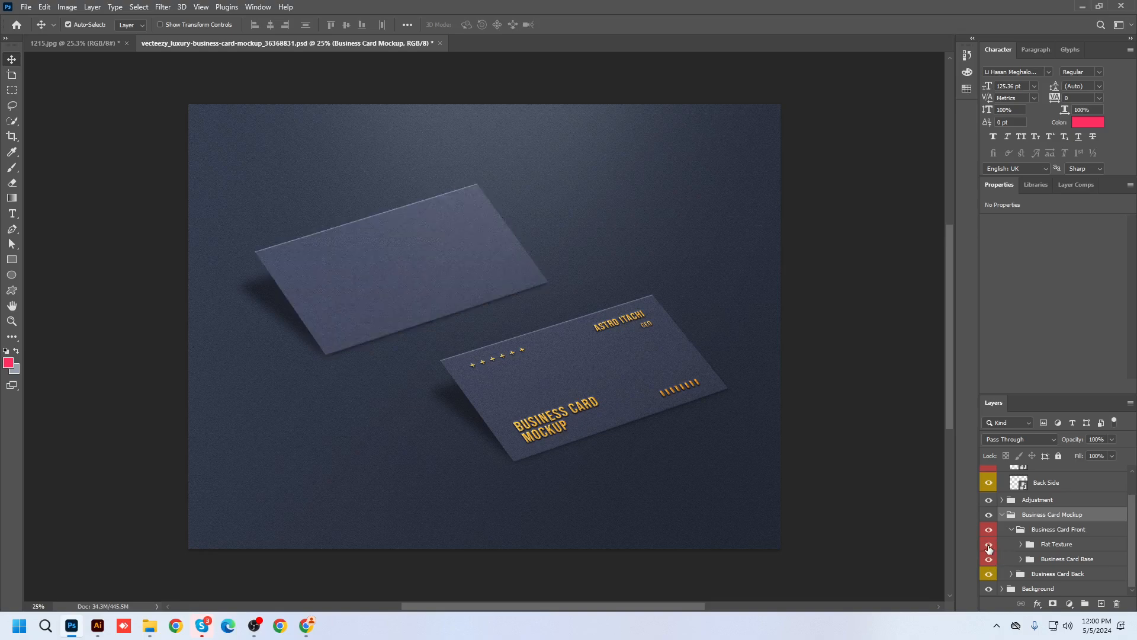
left_click(988, 545)
left_click(1020, 544)
scroll(1074, 550, "down", 1)
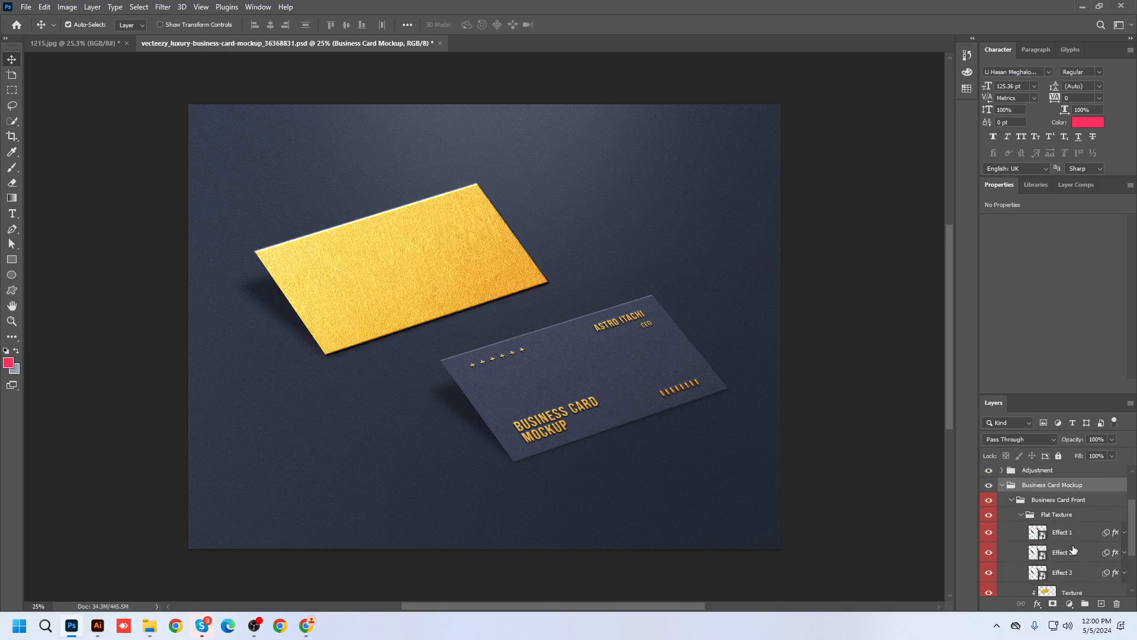
scroll(1074, 550, "down", 2)
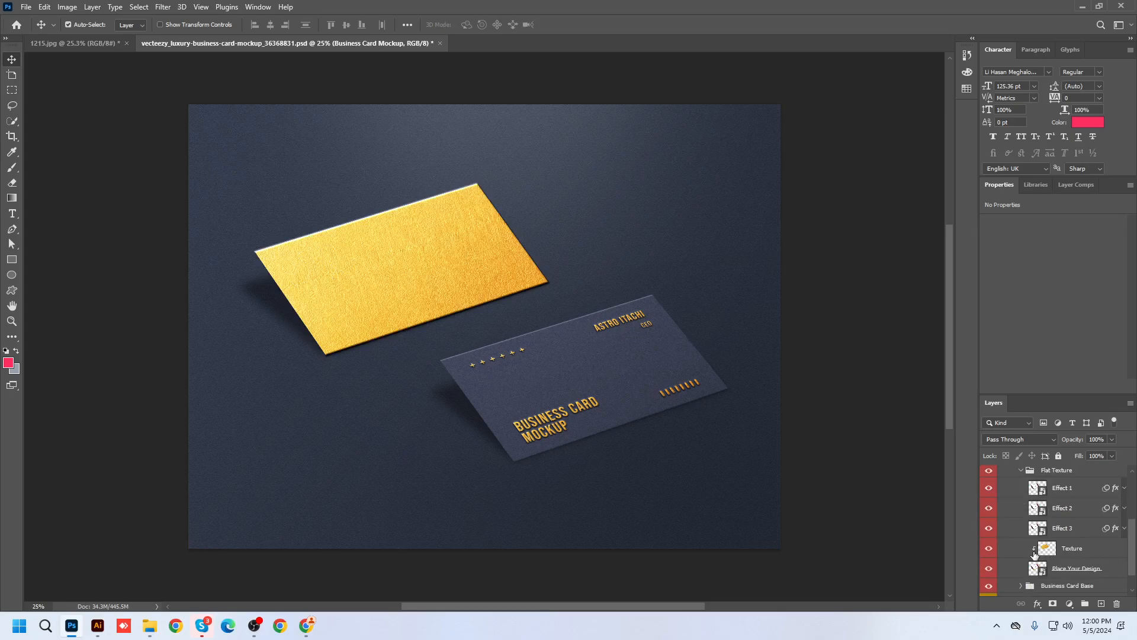
left_click(988, 550)
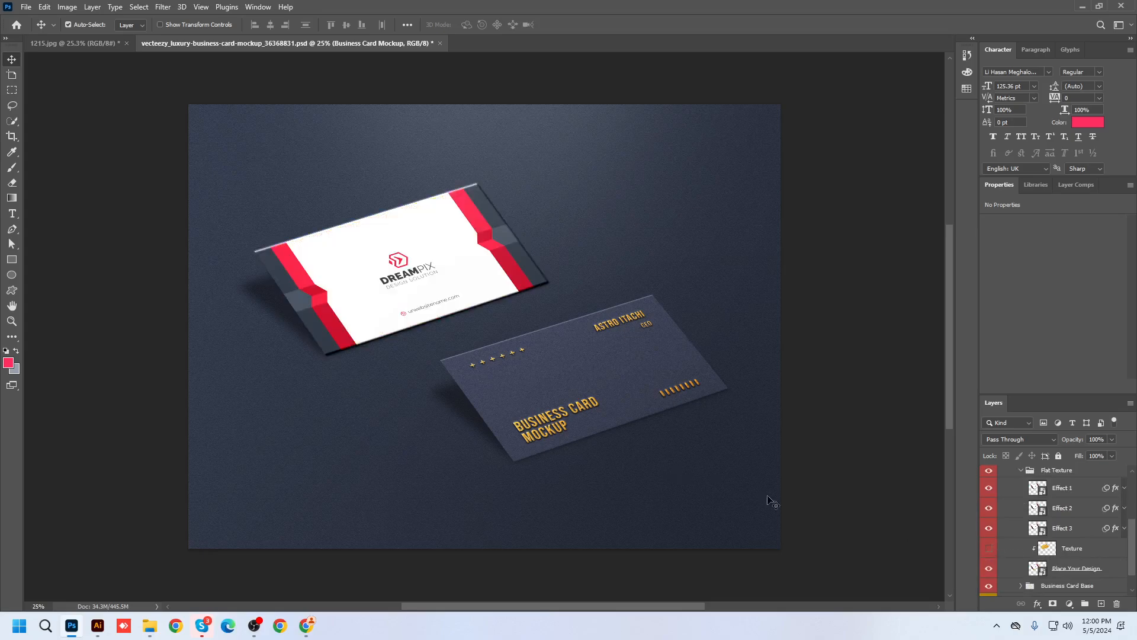
Expand the front card's Business Card Base group and open the Back Side smart object's contents for editing.
scroll(1034, 551, "down", 1)
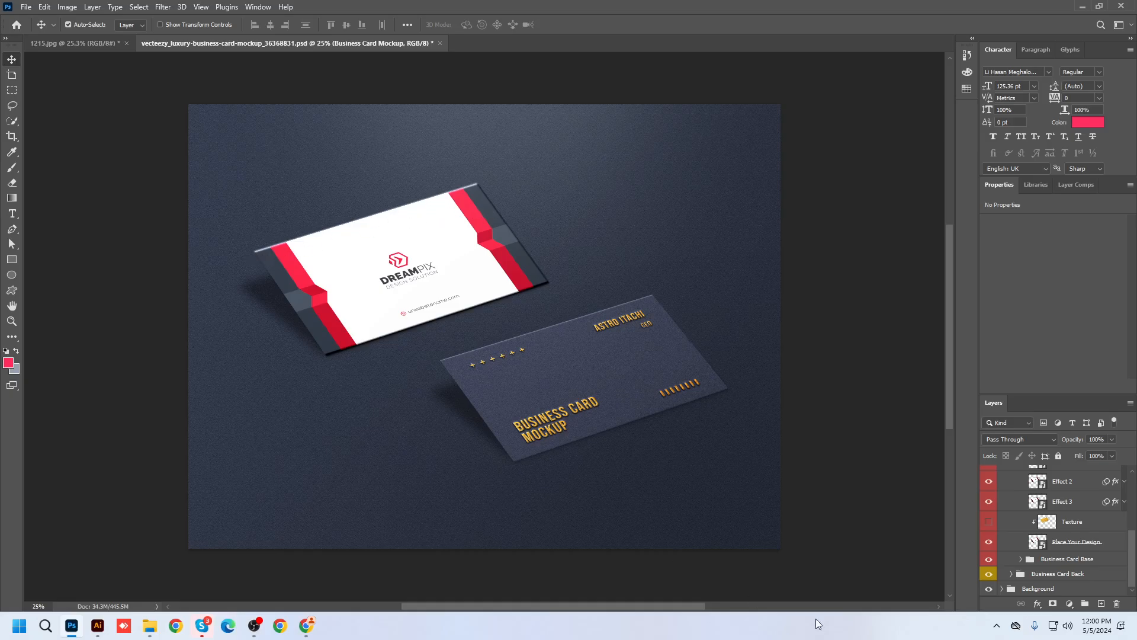
left_click(1020, 560)
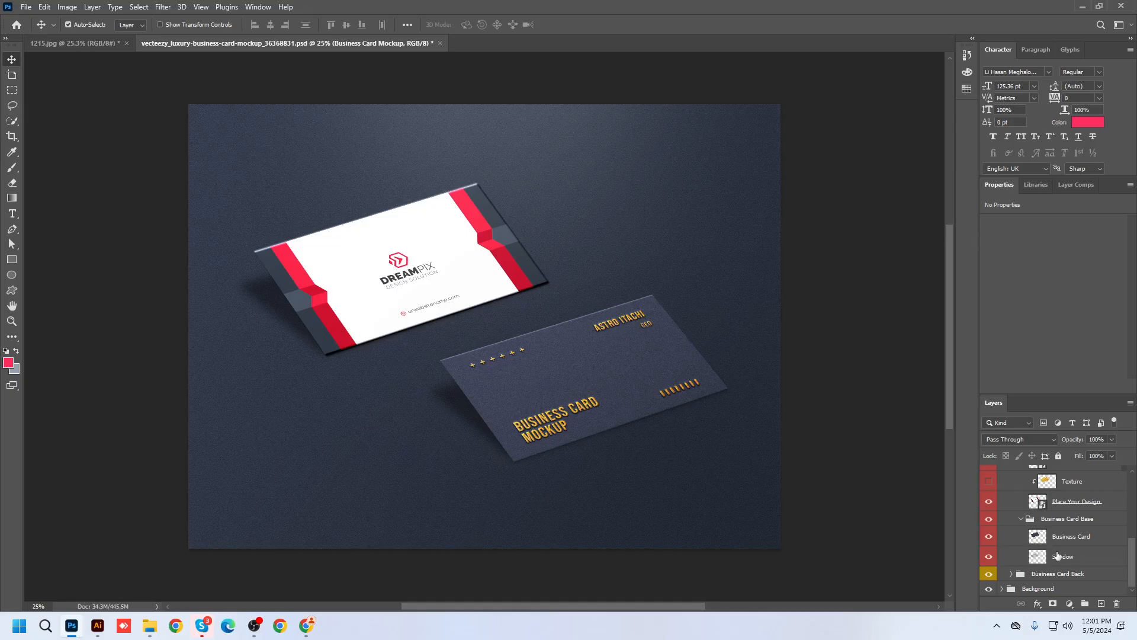
scroll(1036, 539, "up", 5)
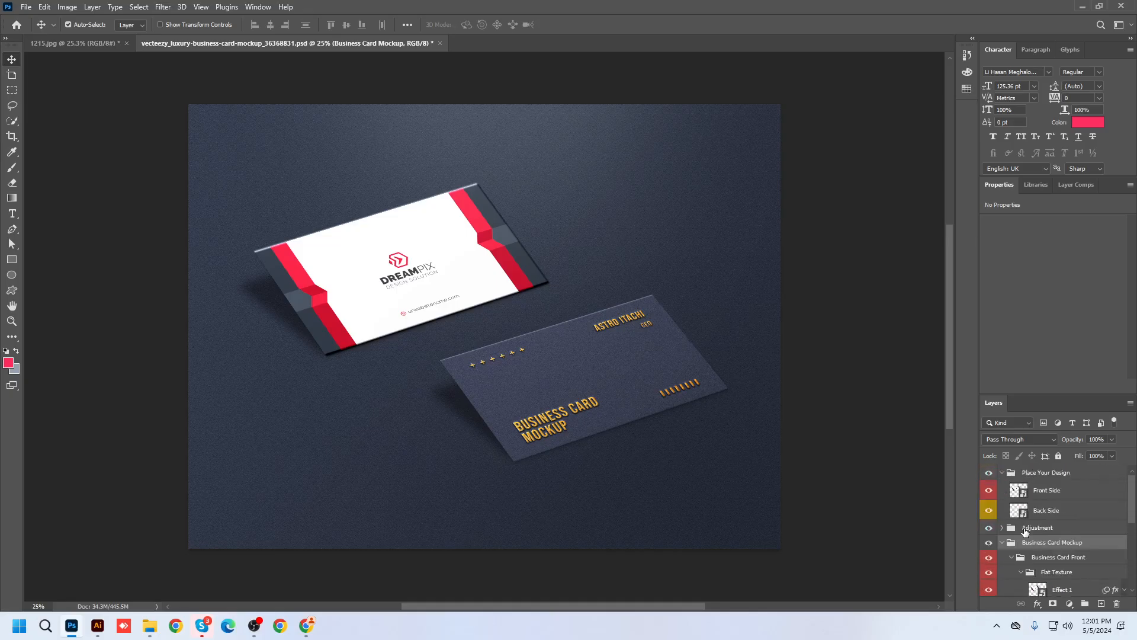
double_click(1019, 510)
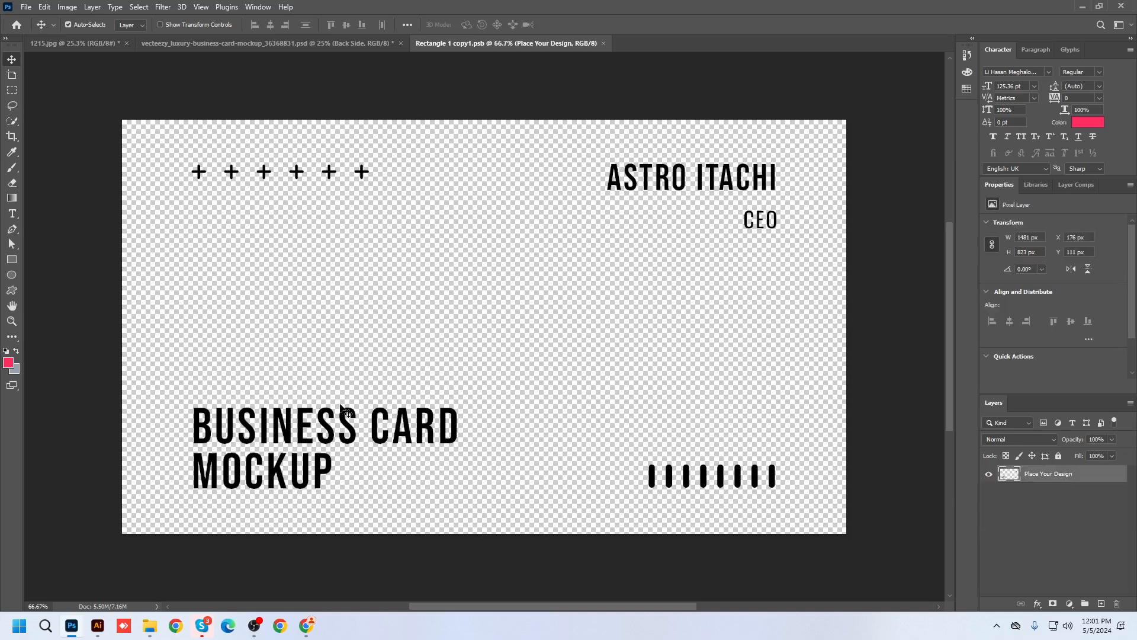
Place 1215.png from the Downloads folder into the back side document.
mouse_move(150, 626)
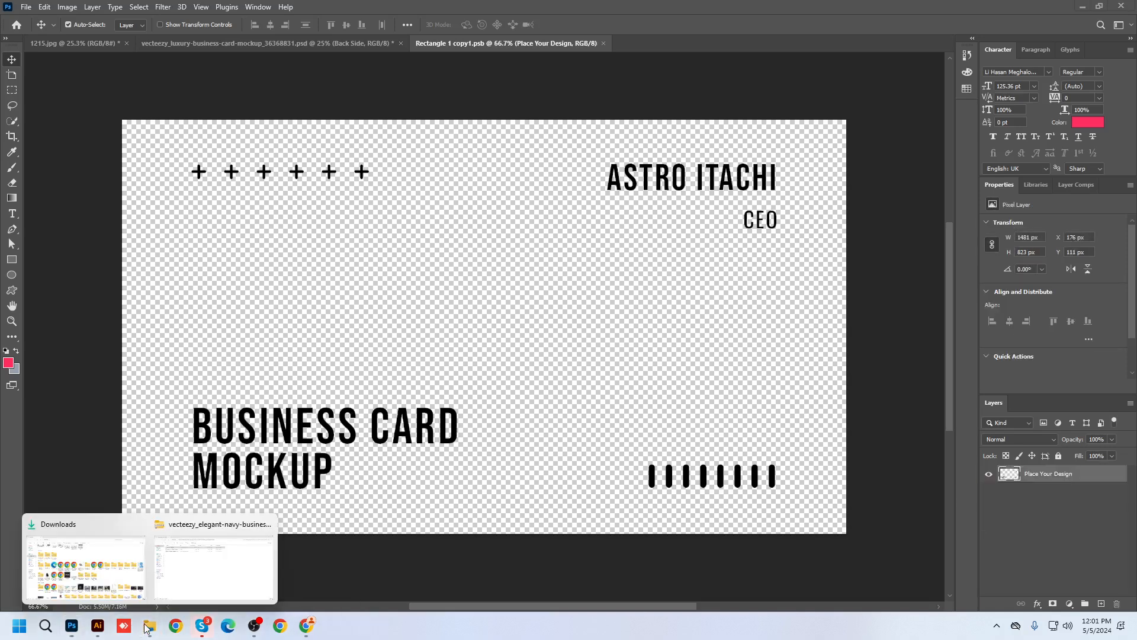
left_click(112, 551)
scroll(278, 261, "up", 1)
left_click_drag(202, 142, 482, 326)
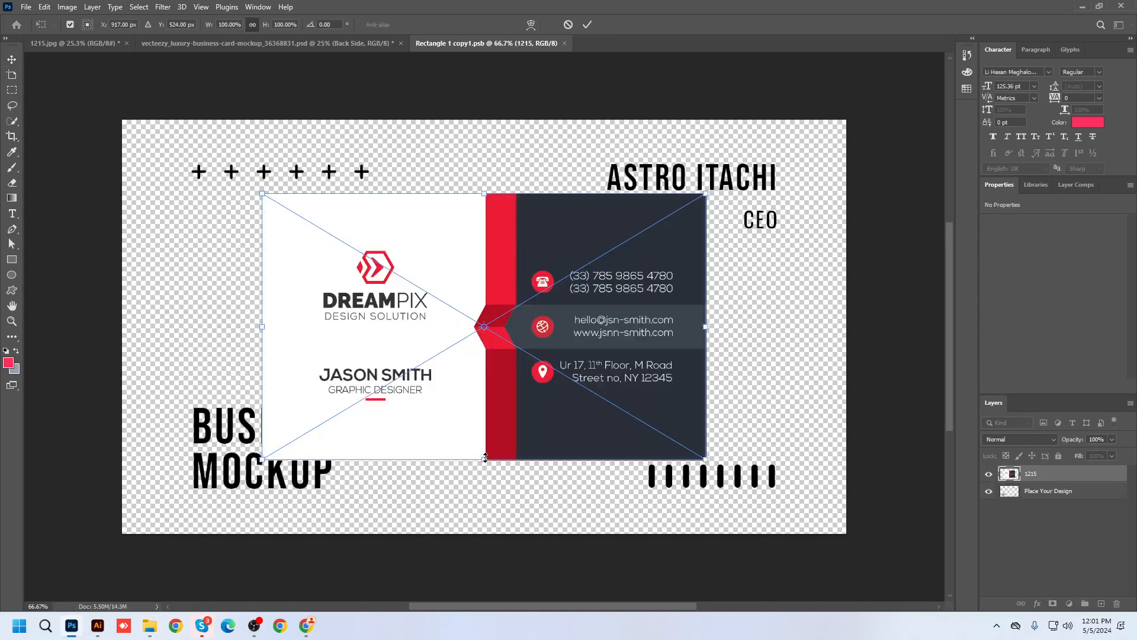
Scale the placed card design to 163.02% so it covers the canvas, and close the smart object document, saving its changes.
left_click_drag(485, 457, 485, 533)
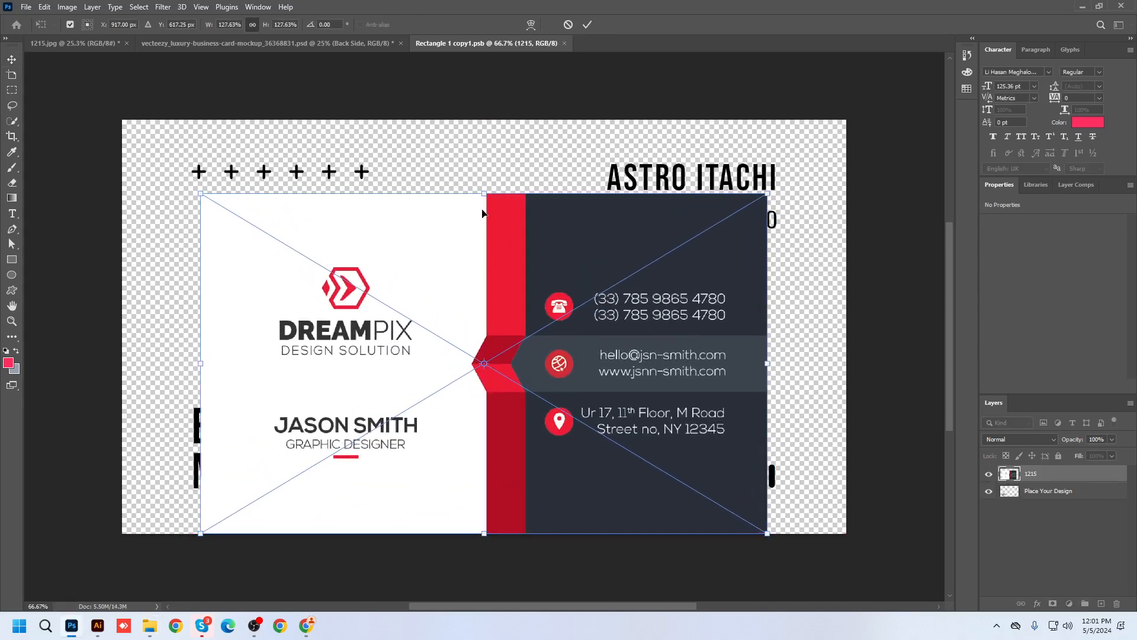
left_click_drag(484, 193, 484, 119)
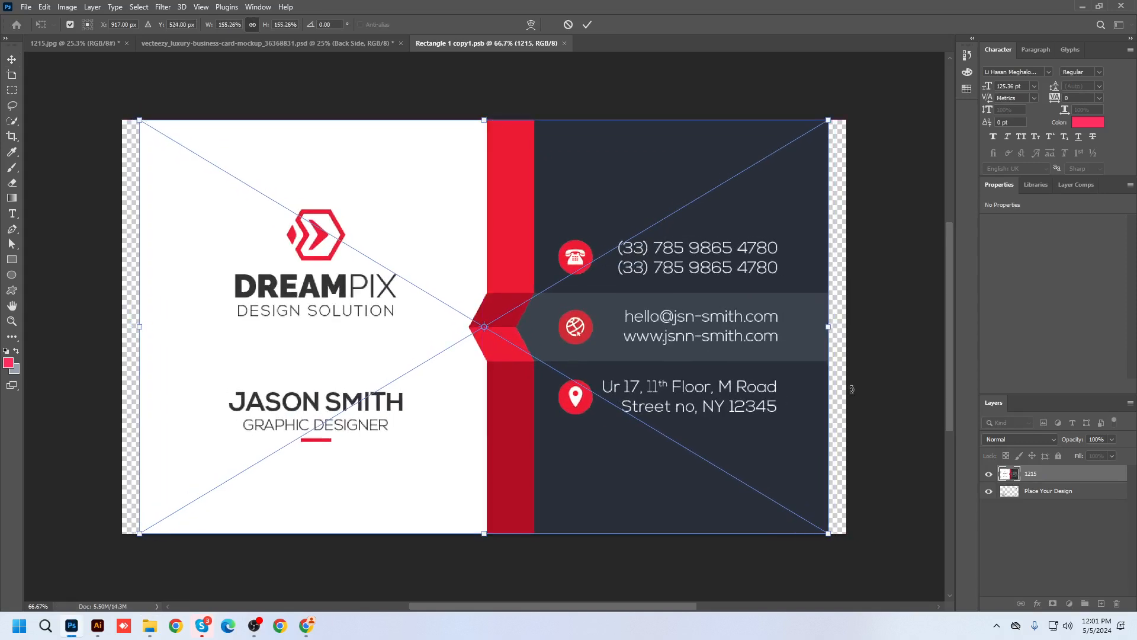
left_click_drag(830, 330, 848, 327)
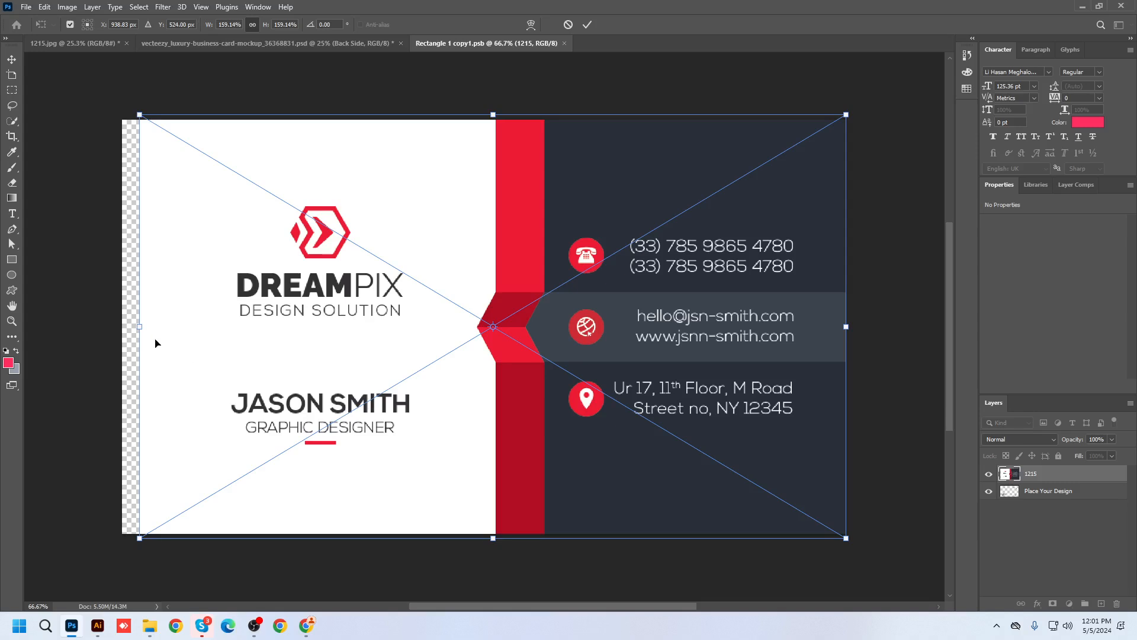
left_click_drag(142, 328, 124, 332)
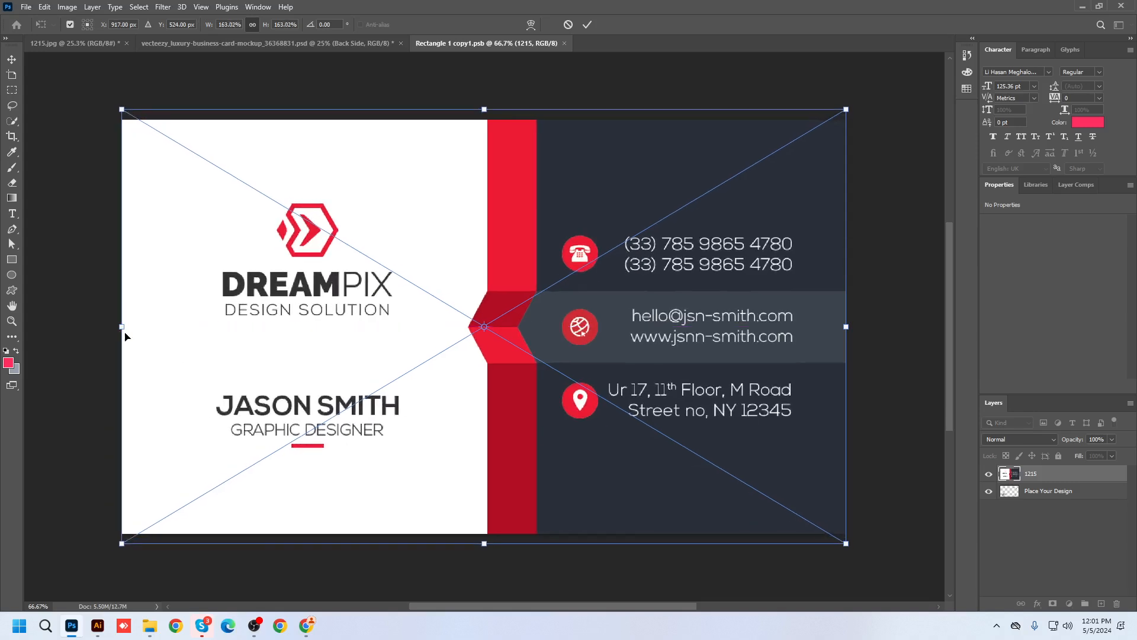
key("Return")
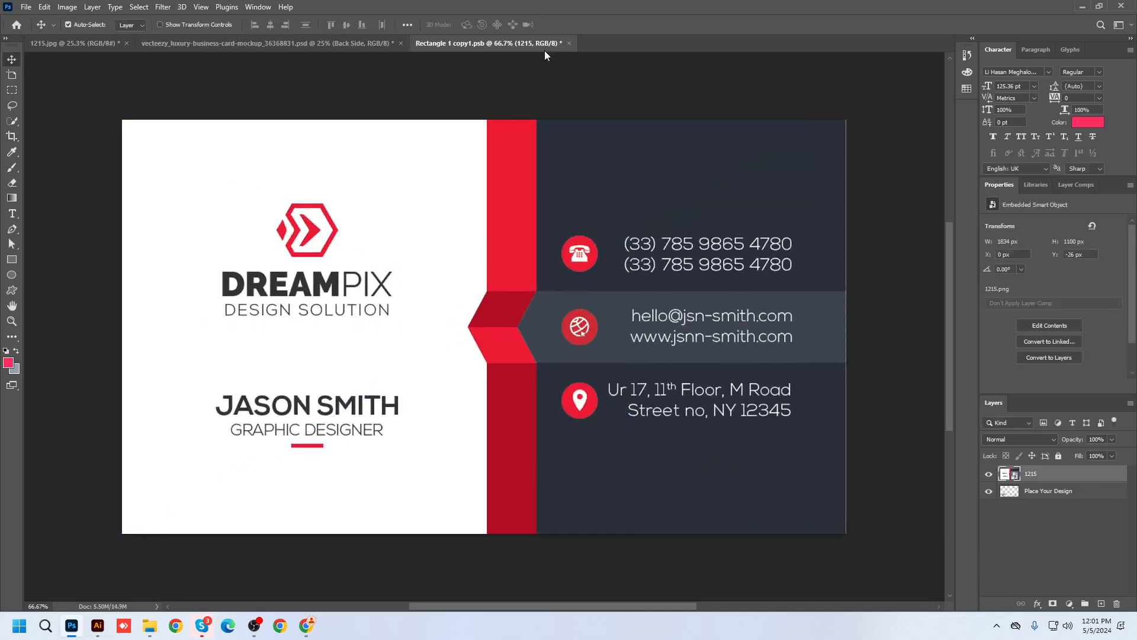
left_click(568, 44)
left_click(516, 232)
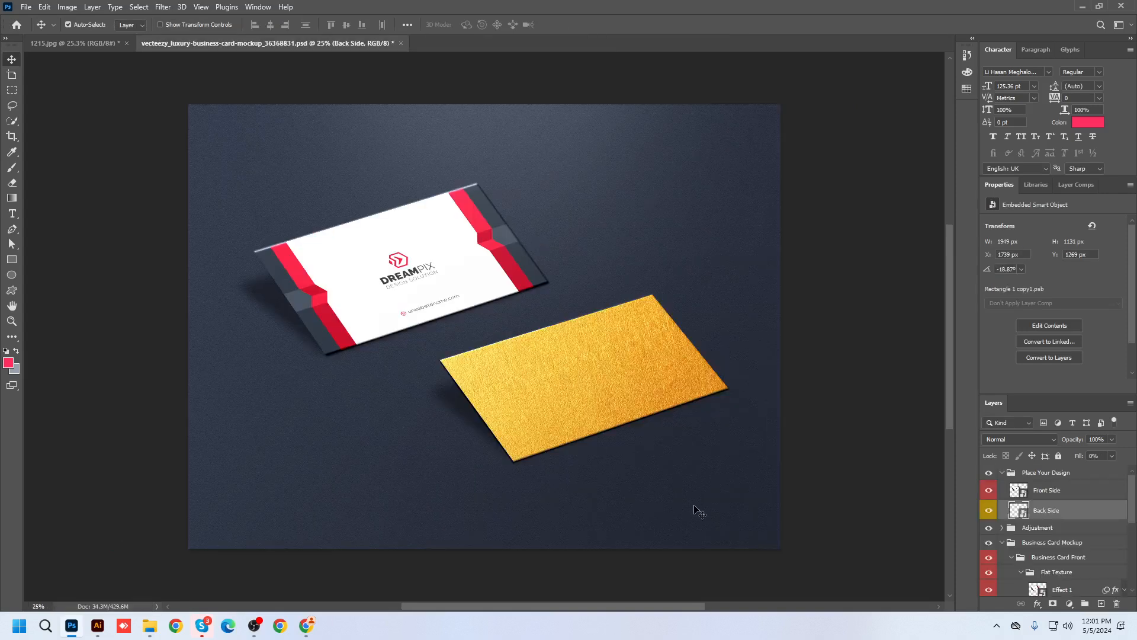
Collapse the Business Card Front group and hide the Texture layer in the Business Card Back group's Flat Texture subgroup.
scroll(1066, 540, "down", 3)
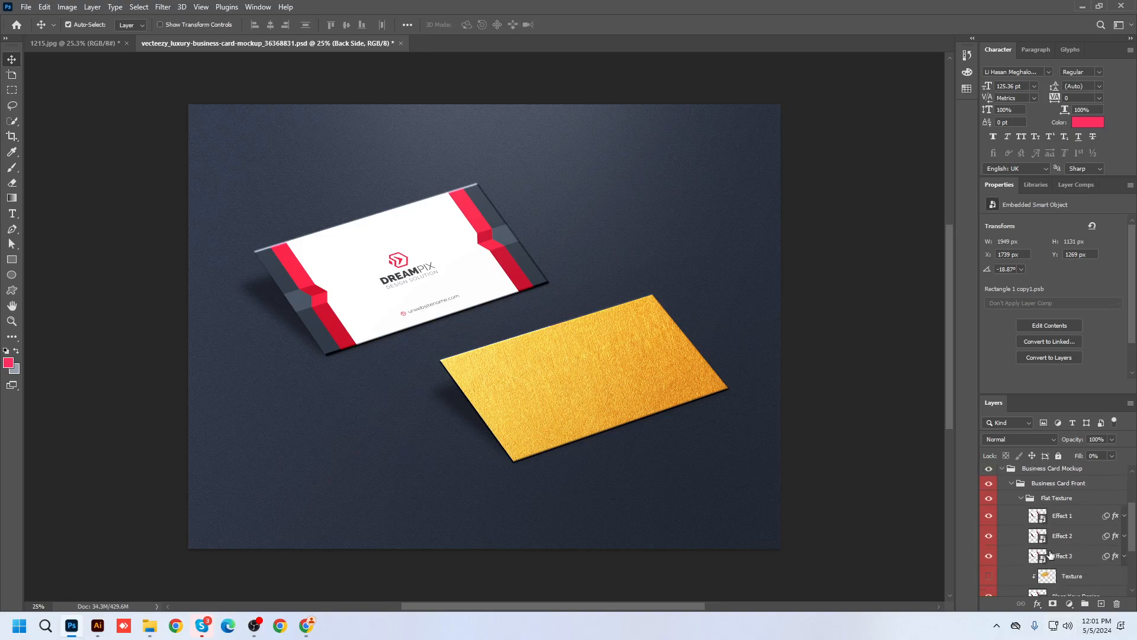
left_click(1012, 483)
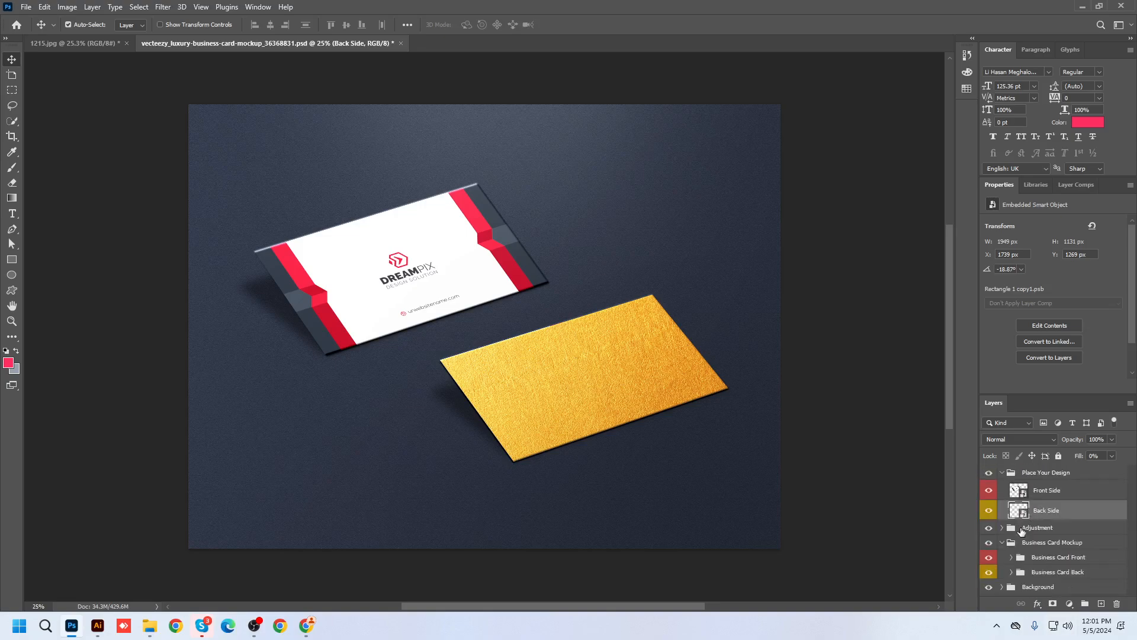
left_click(1011, 572)
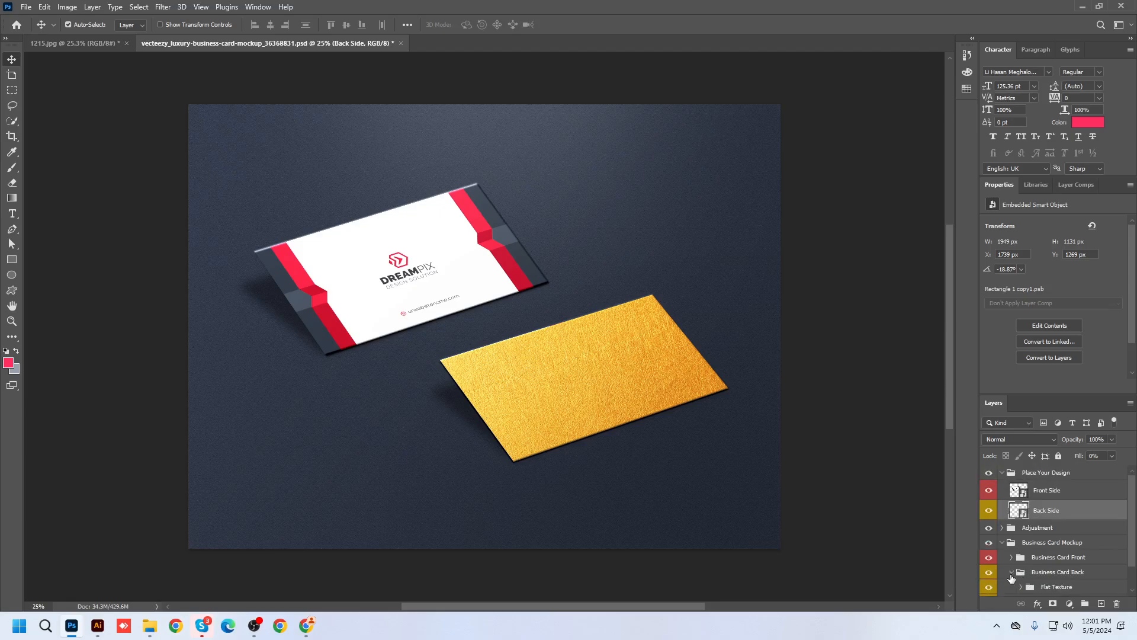
left_click(1020, 559)
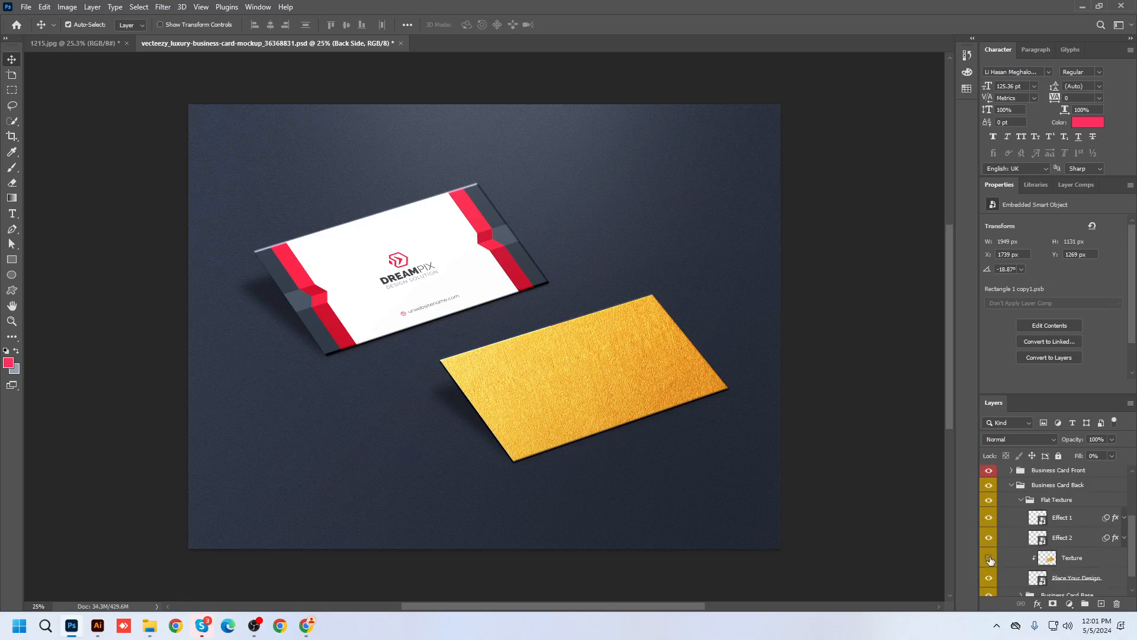
left_click(988, 558)
scroll(1068, 534, "up", 3)
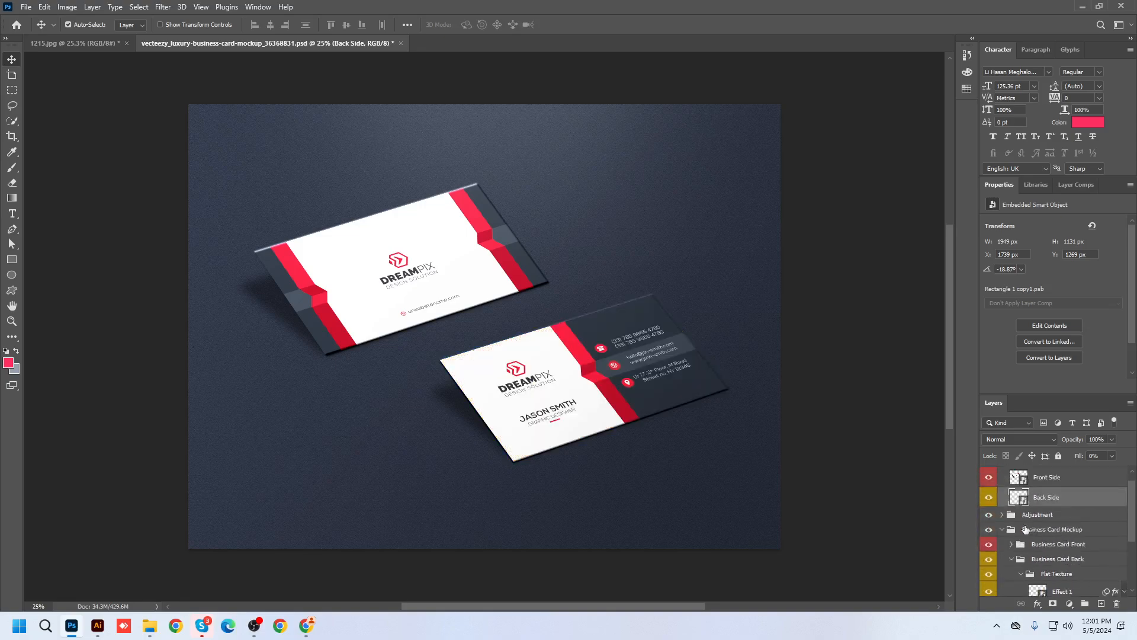
Make the Texture layers of both the Business Card Back and Business Card Front groups visible again.
scroll(1028, 524, "down", 2)
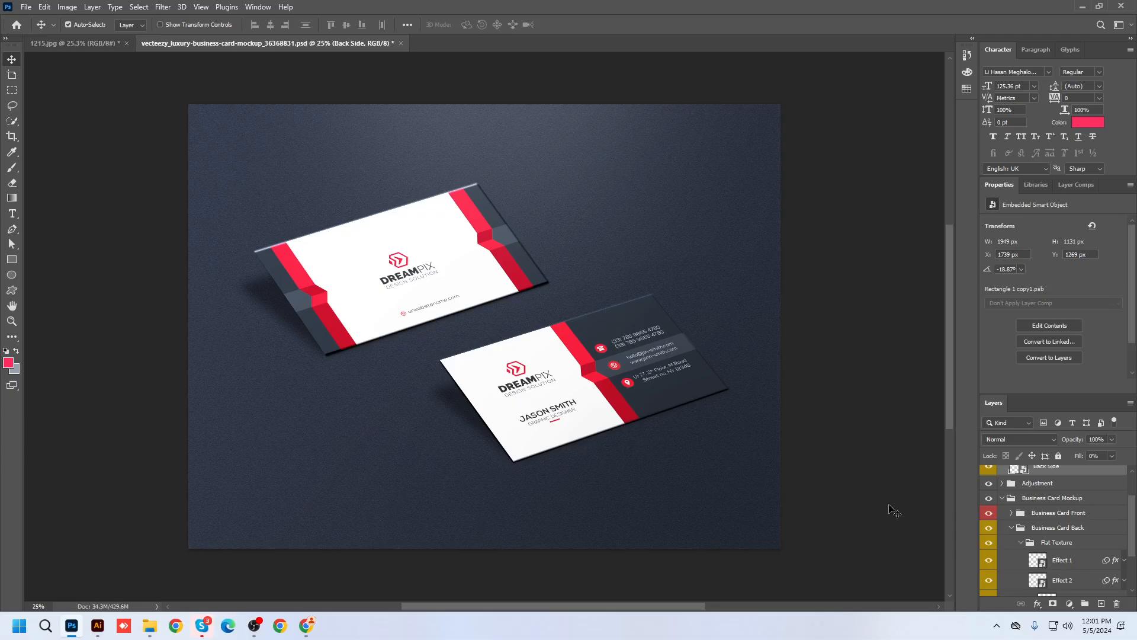
scroll(1051, 585, "down", 3)
left_click(1061, 560)
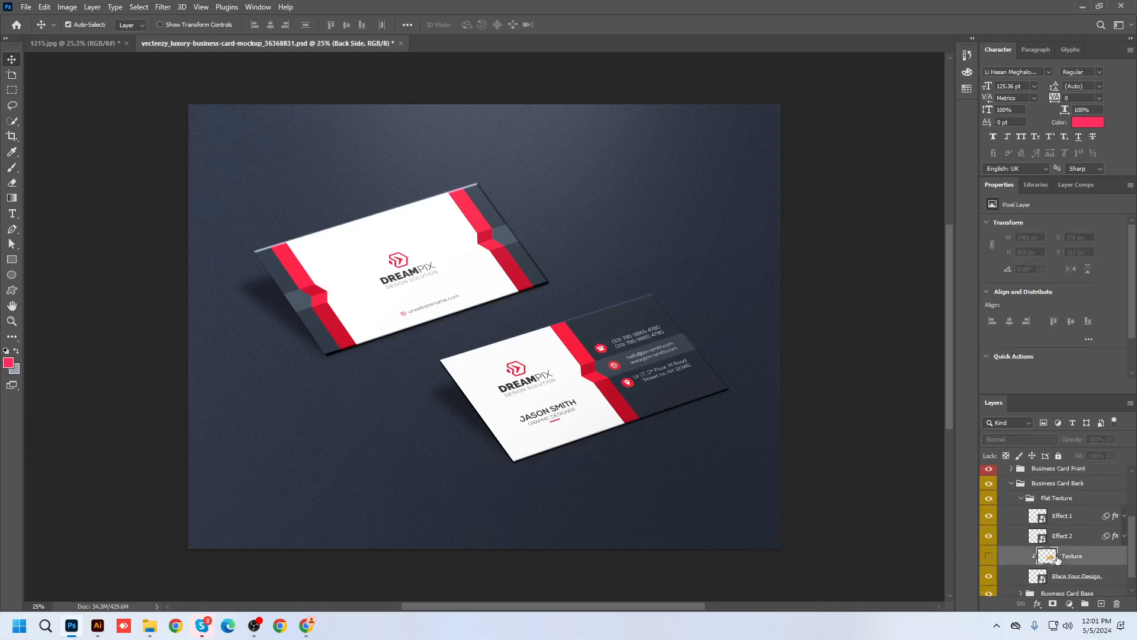
left_click(990, 556)
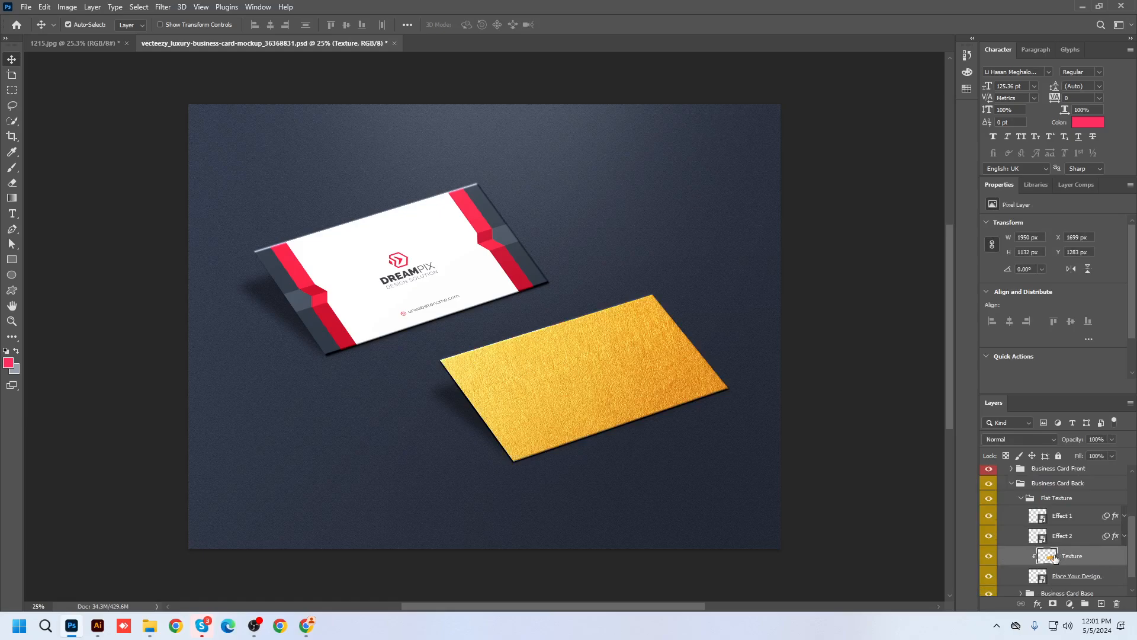
scroll(1056, 558, "up", 4)
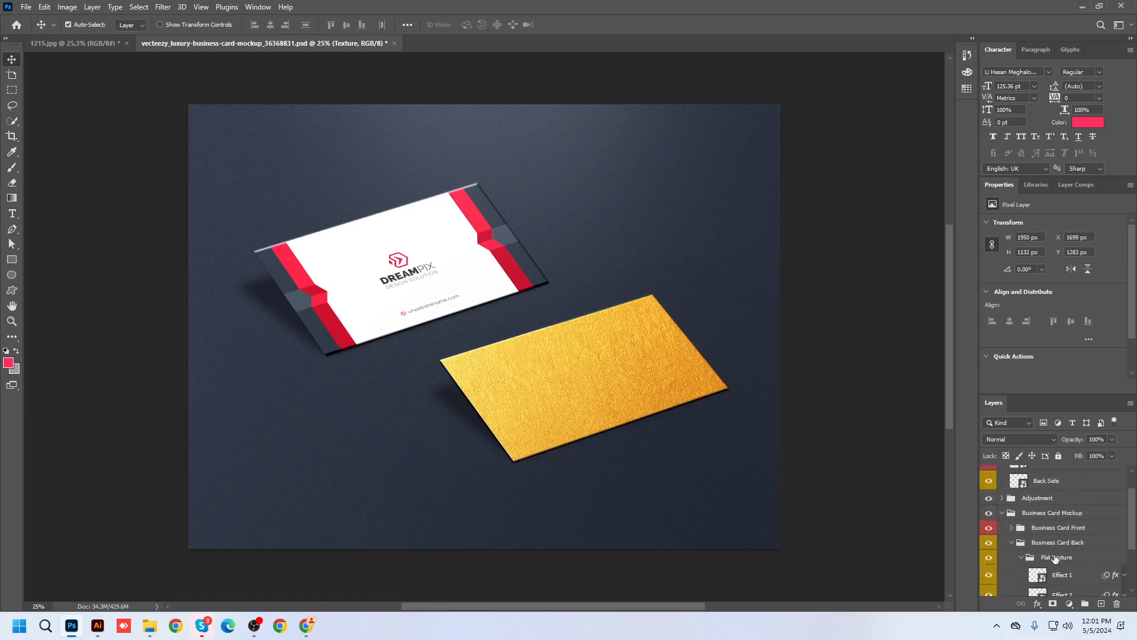
left_click(1011, 527)
scroll(1074, 551, "down", 4)
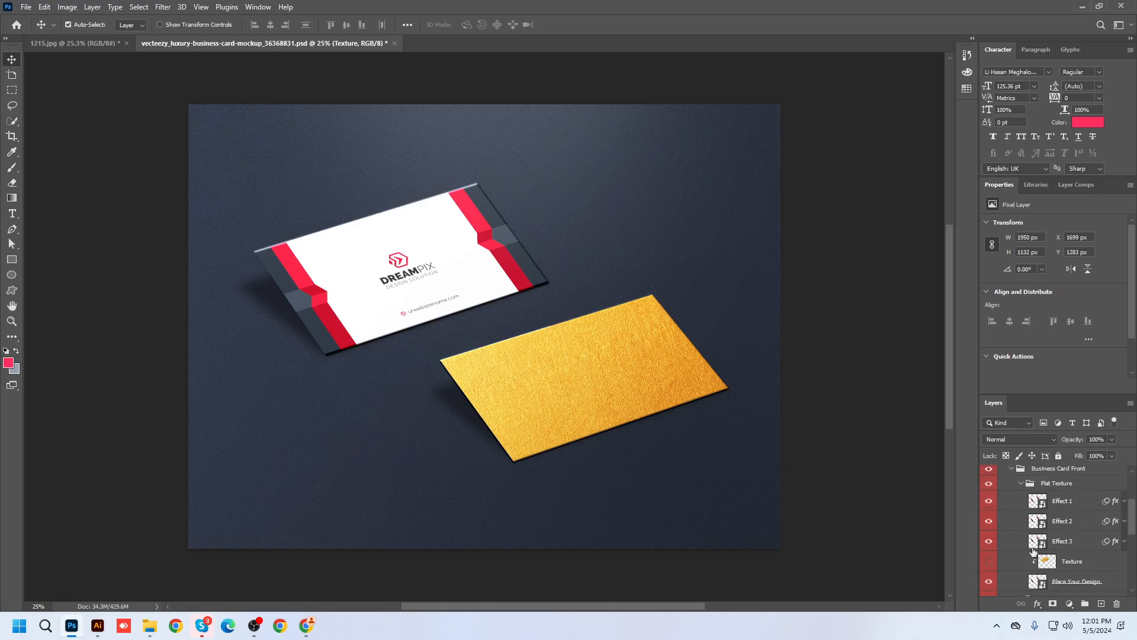
left_click(988, 562)
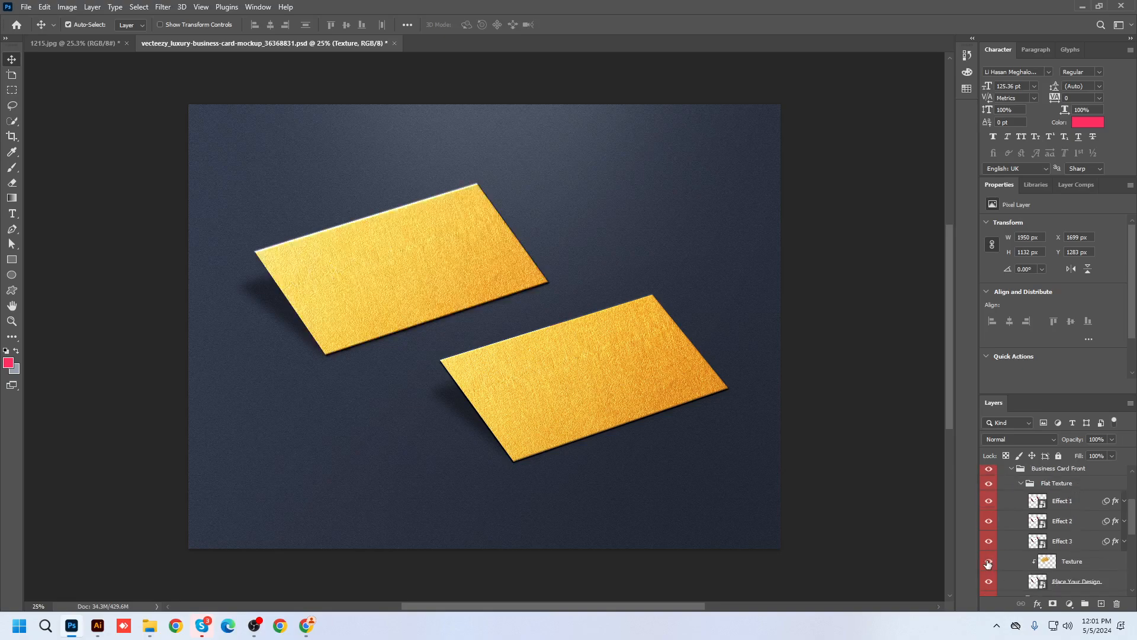
Try blending the front card's gold Texture layer with the design by splitting the Underlying Layer's black Blend If slider to 0 / 255.
scroll(1069, 554, "down", 1)
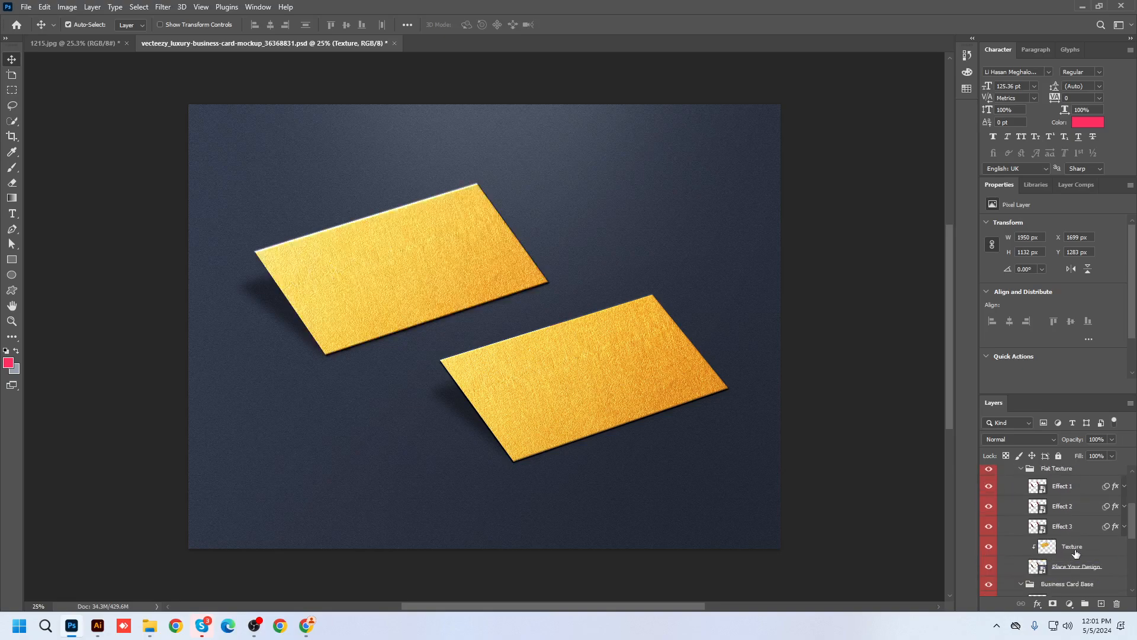
right_click(1073, 547)
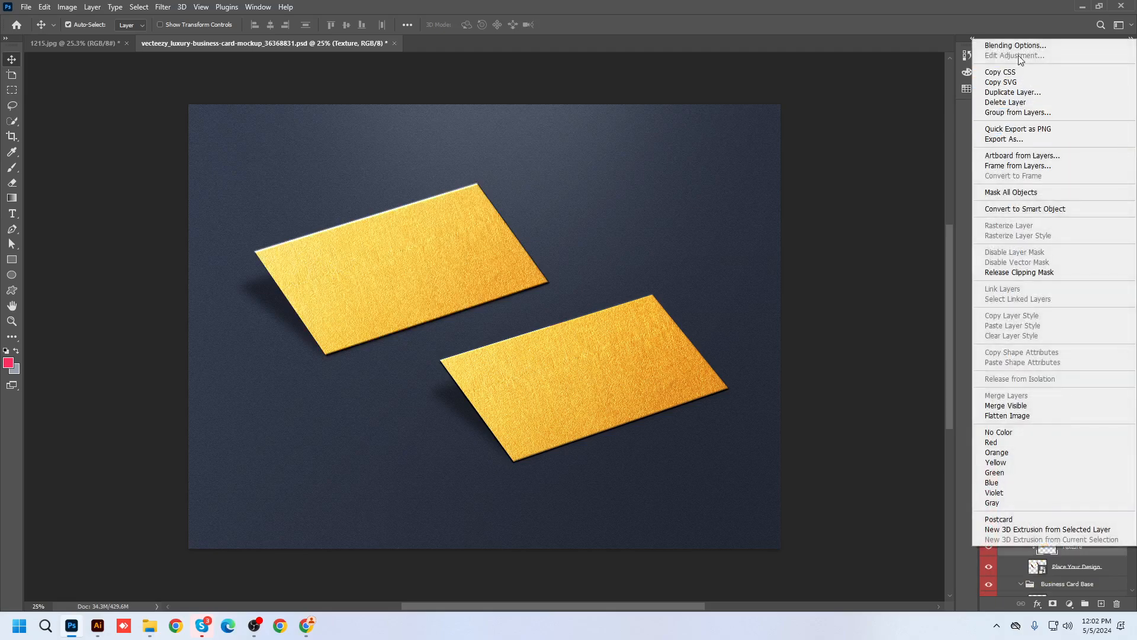
left_click(1061, 559)
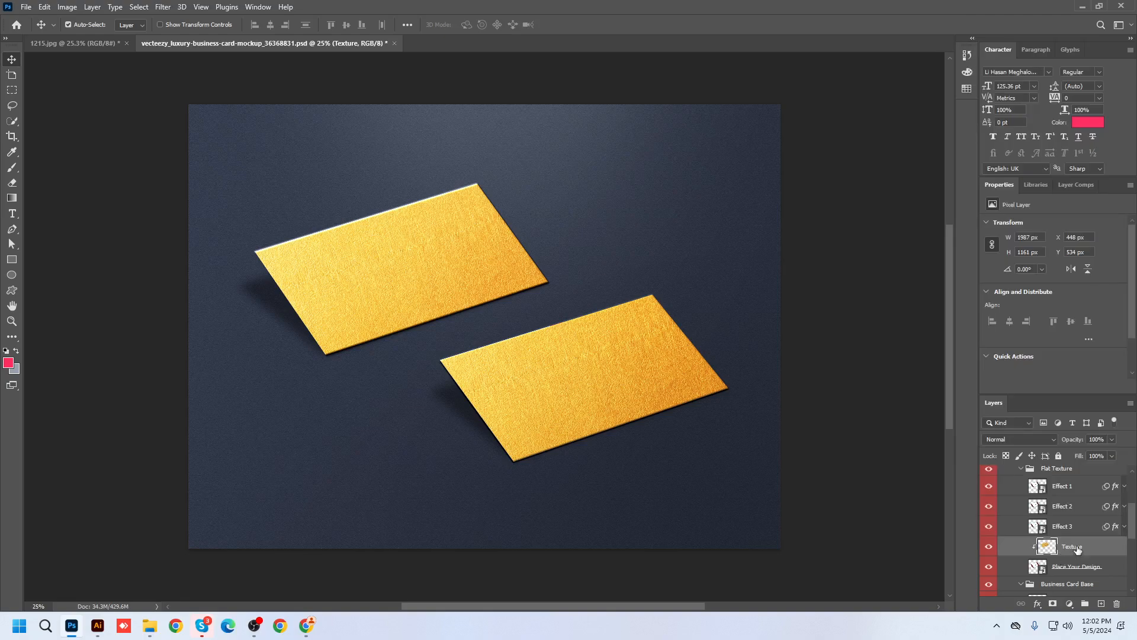
right_click(1074, 550)
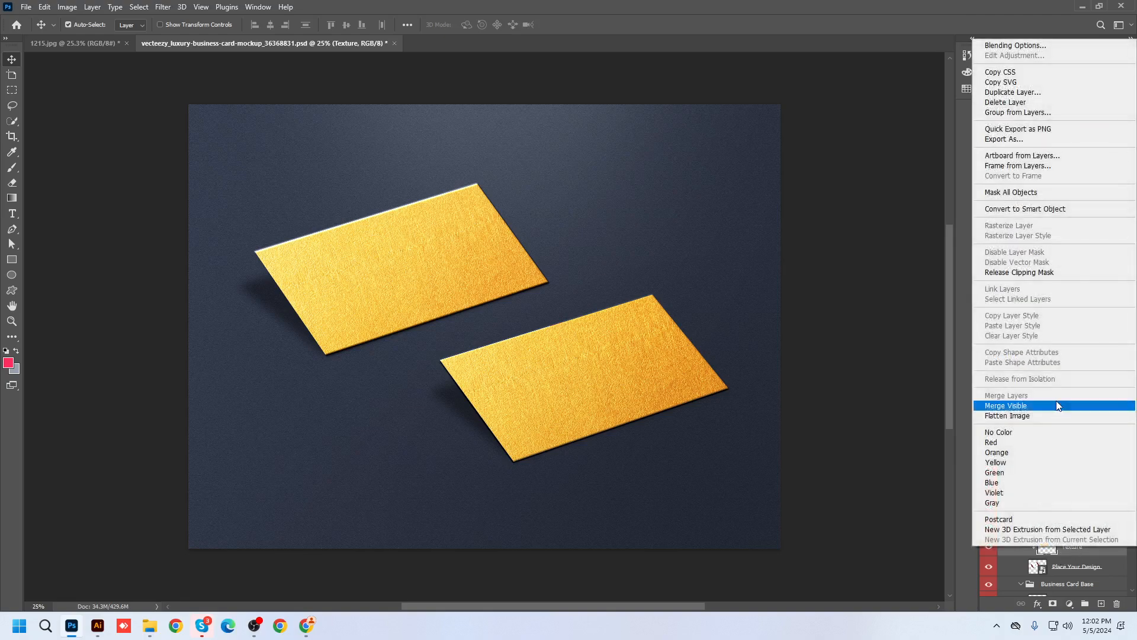
left_click(1003, 46)
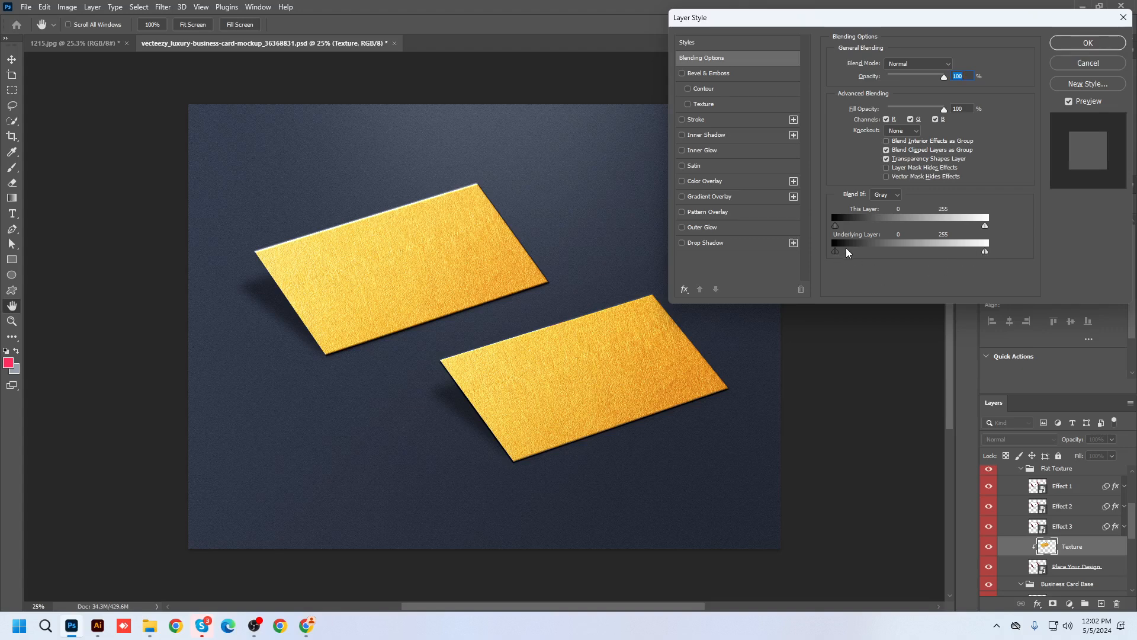
left_click_drag(836, 250, 922, 229)
mouse_move(984, 251)
left_mouse_down()
mouse_move(953, 253)
mouse_move(996, 243)
left_mouse_up()
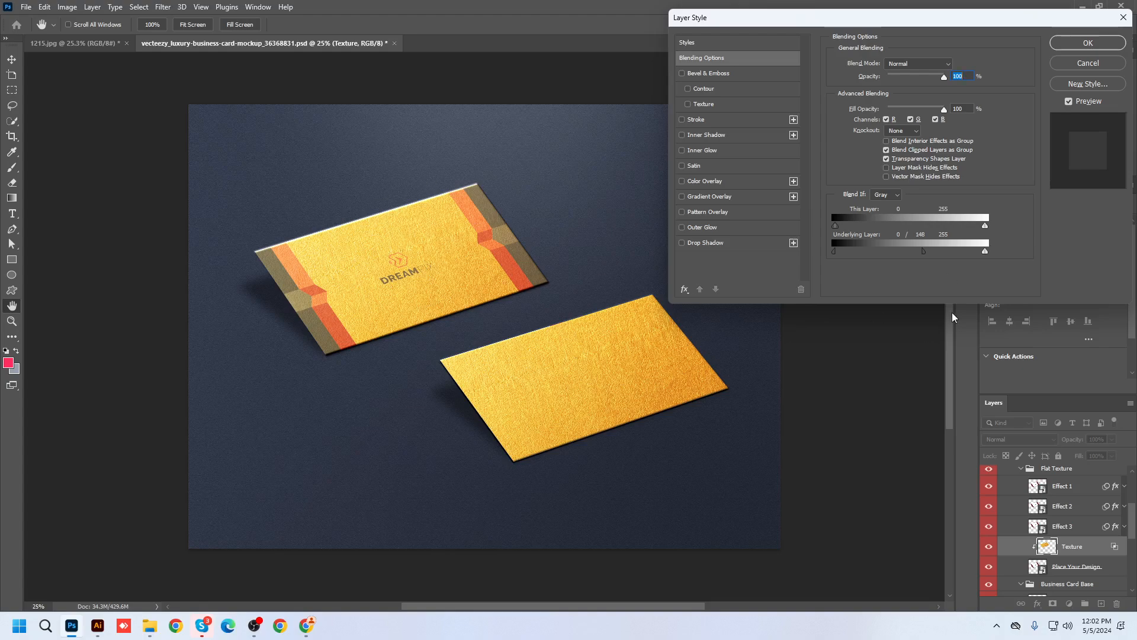
left_click_drag(922, 252, 986, 243)
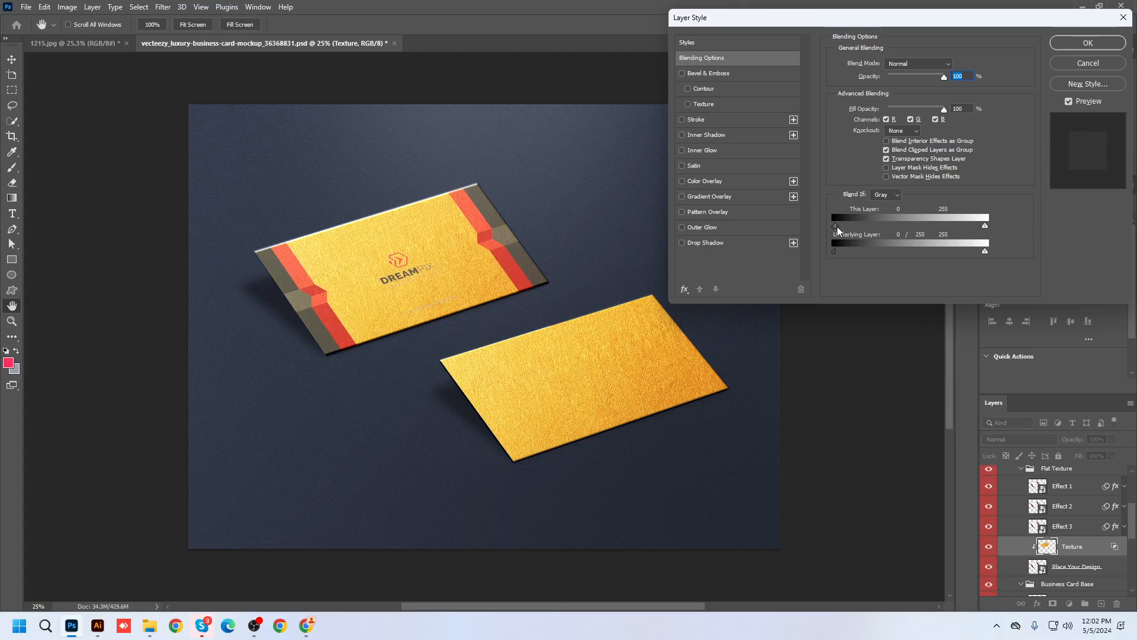
key("super")
key("super")
key("alt")
left_click_drag(857, 225, 918, 219)
left_click(1078, 68)
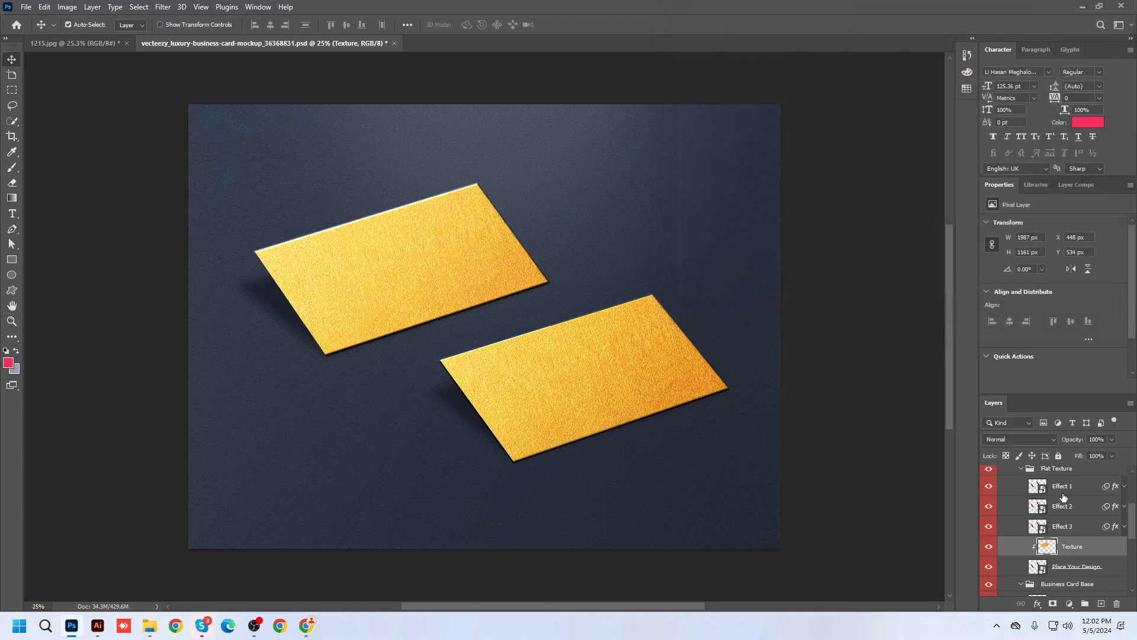
Set the blend mode of the front card's Texture layer to Darker Color.
left_click(1046, 439)
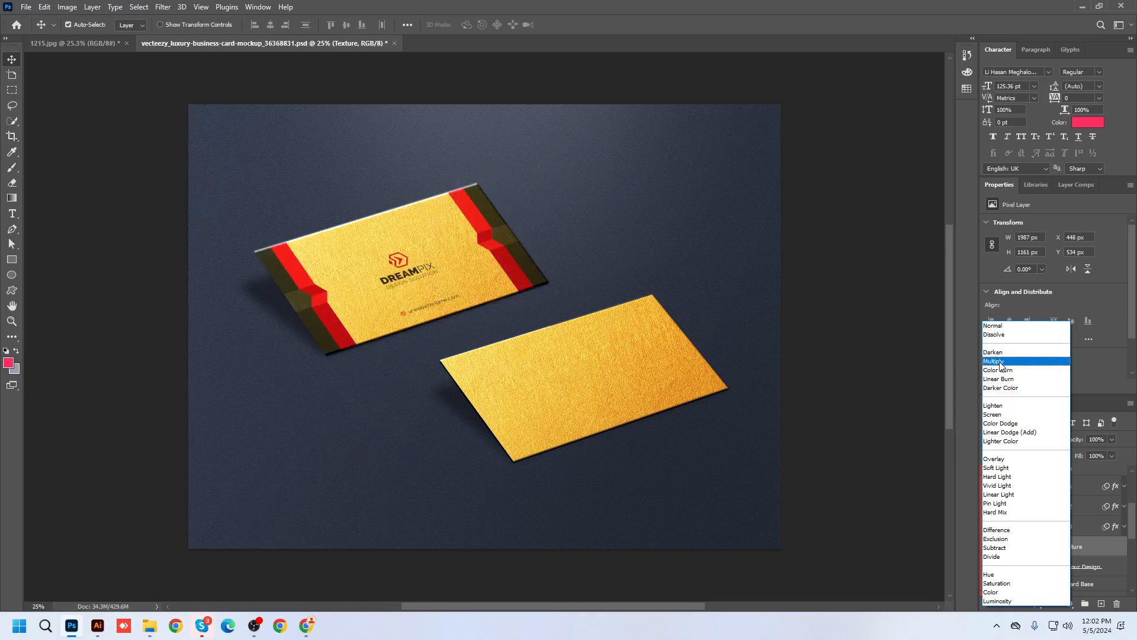
left_click(998, 388)
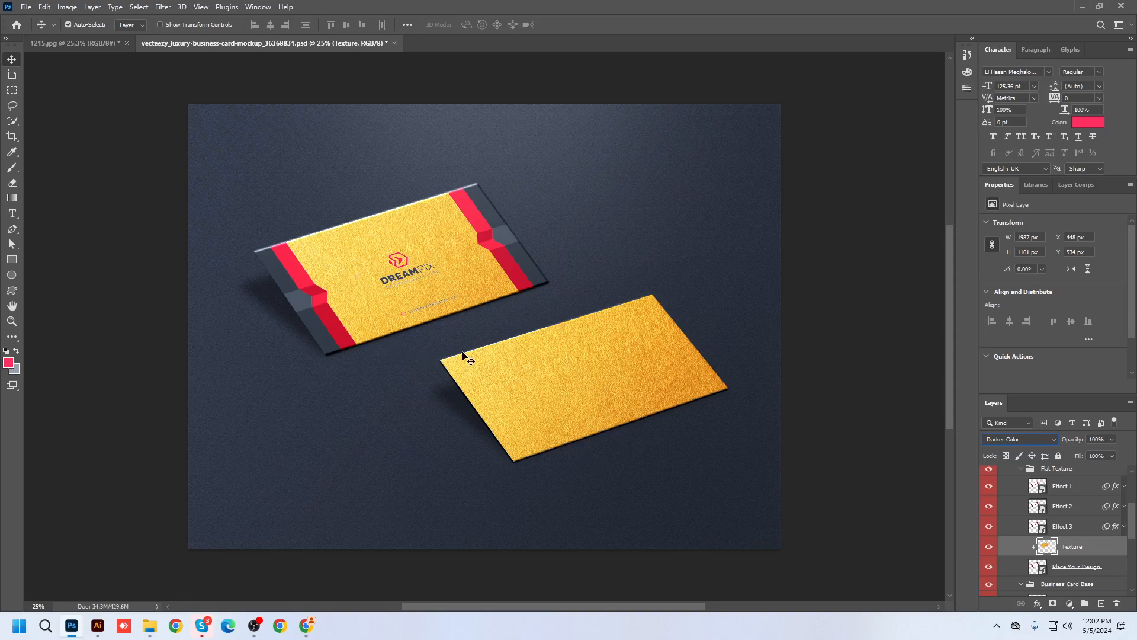
left_click(1034, 440)
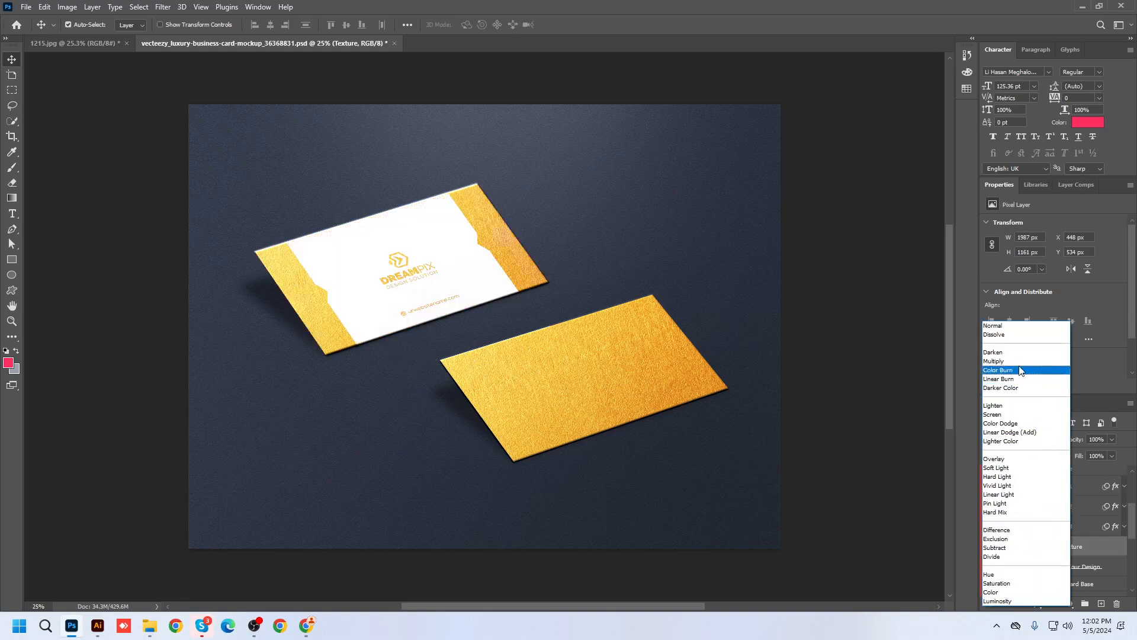
left_click(1097, 547)
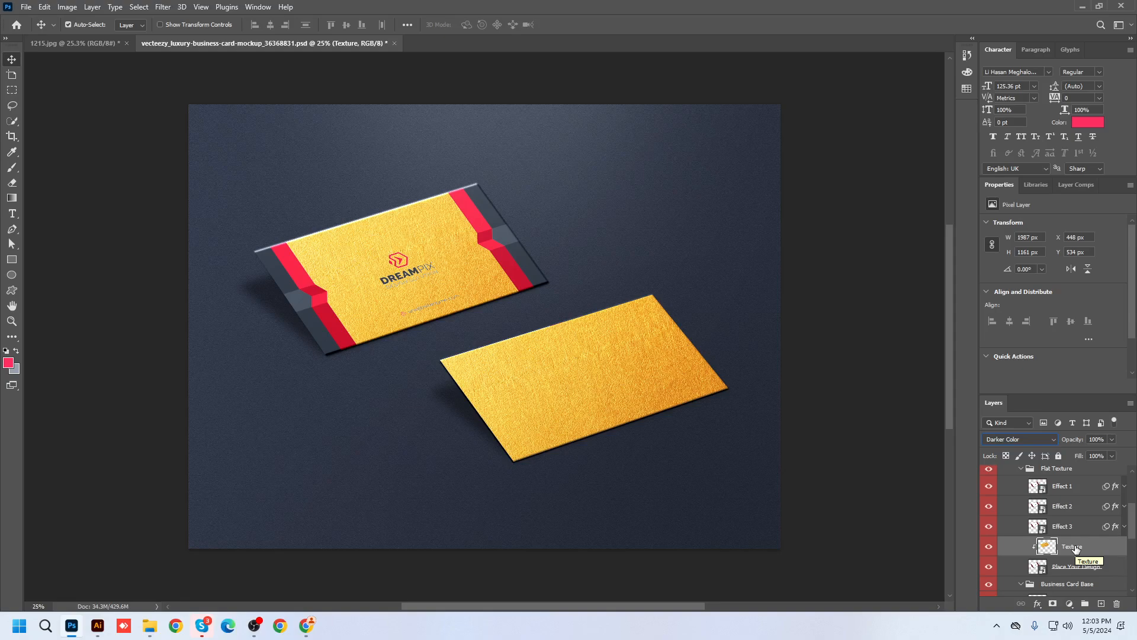
Set the blend mode of the Texture layer in the Business Card Back group to Darker Color and deselect the layer.
scroll(1076, 549, "down", 5)
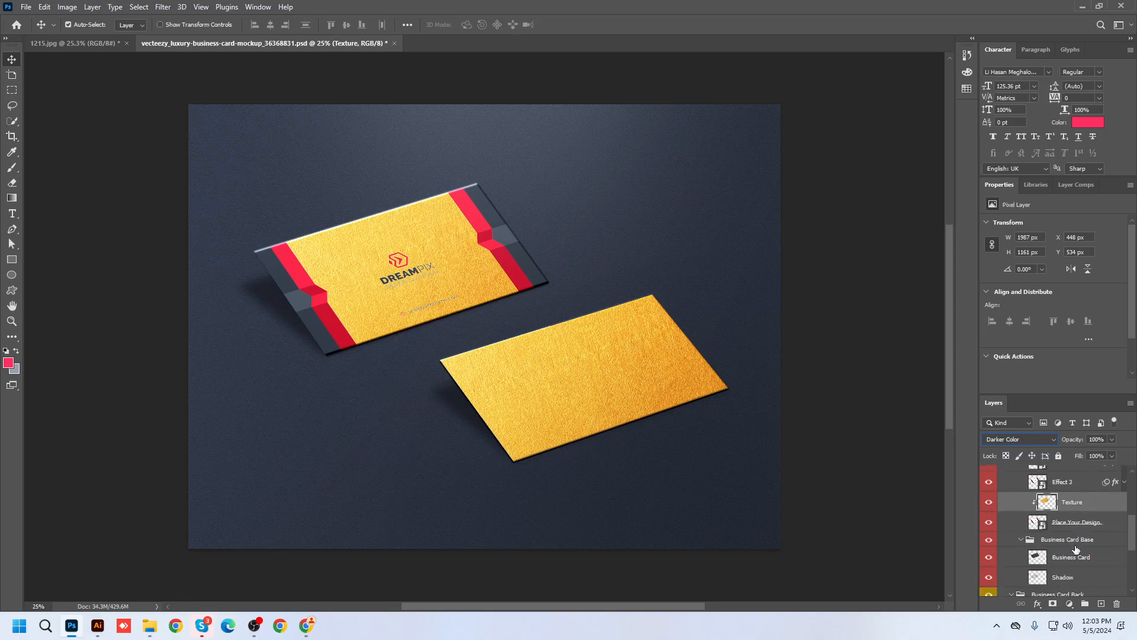
scroll(1060, 581, "down", 3)
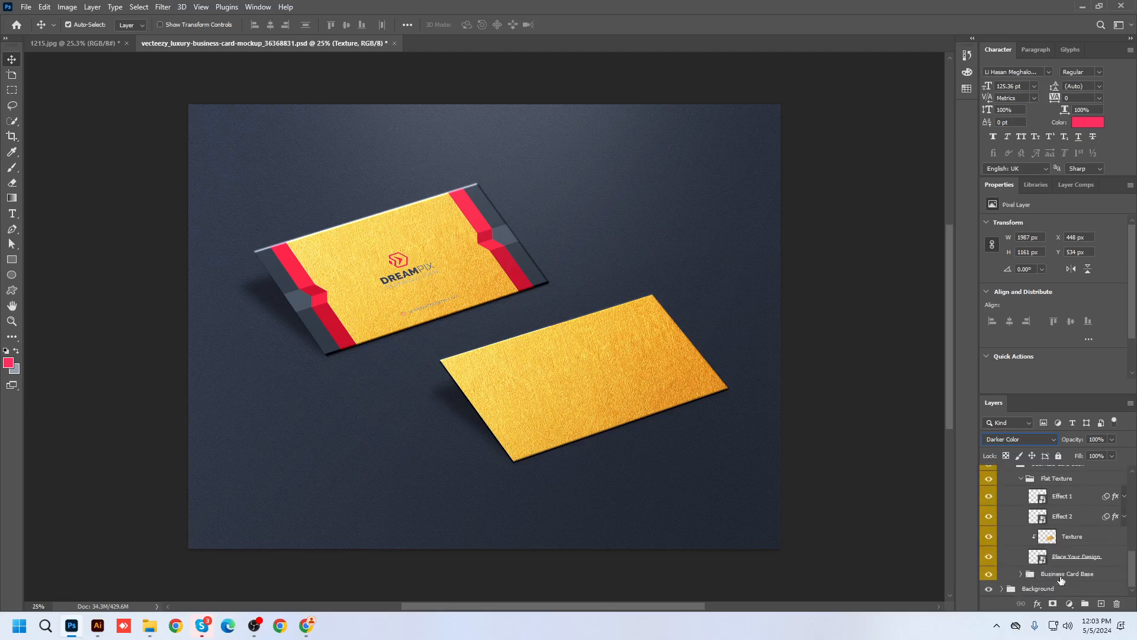
left_click(1077, 540)
left_click(1039, 440)
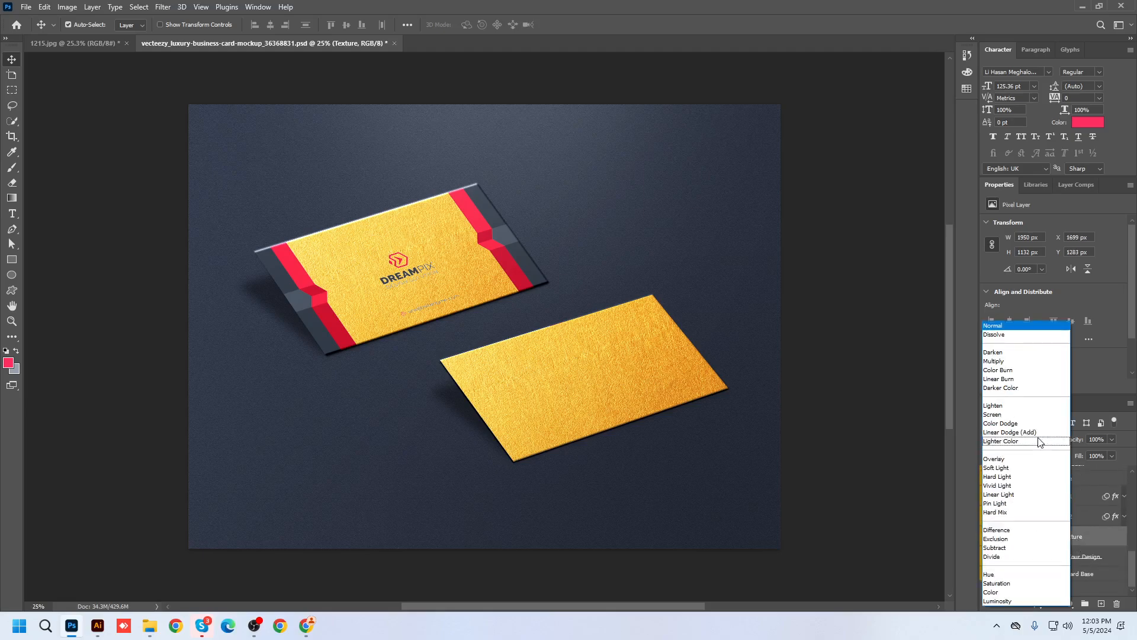
left_click(1006, 388)
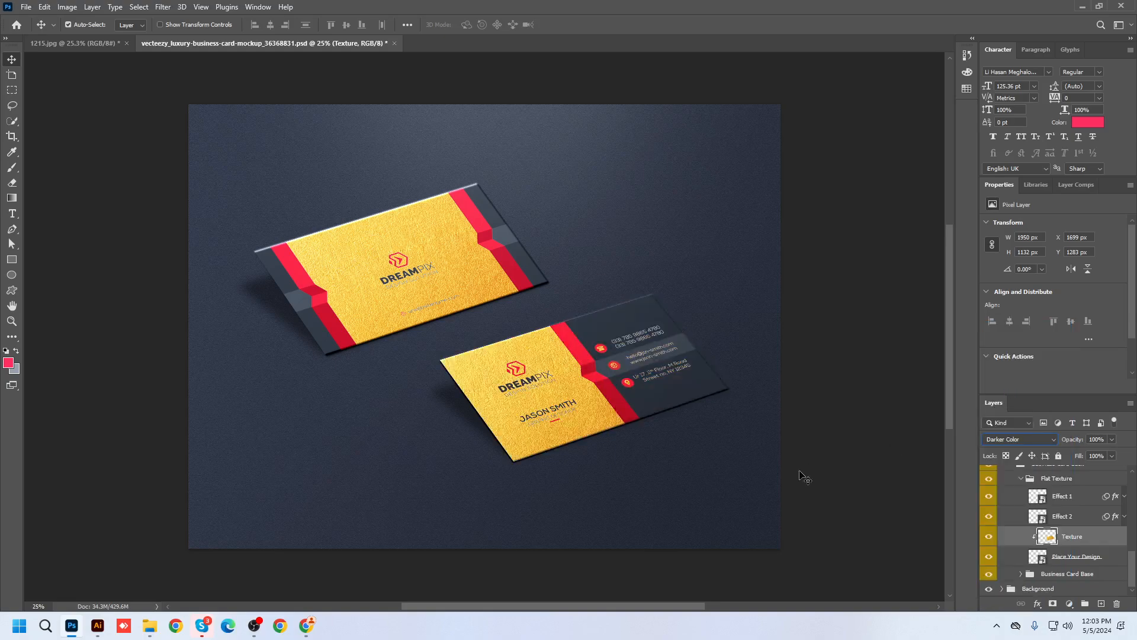
left_click(865, 299)
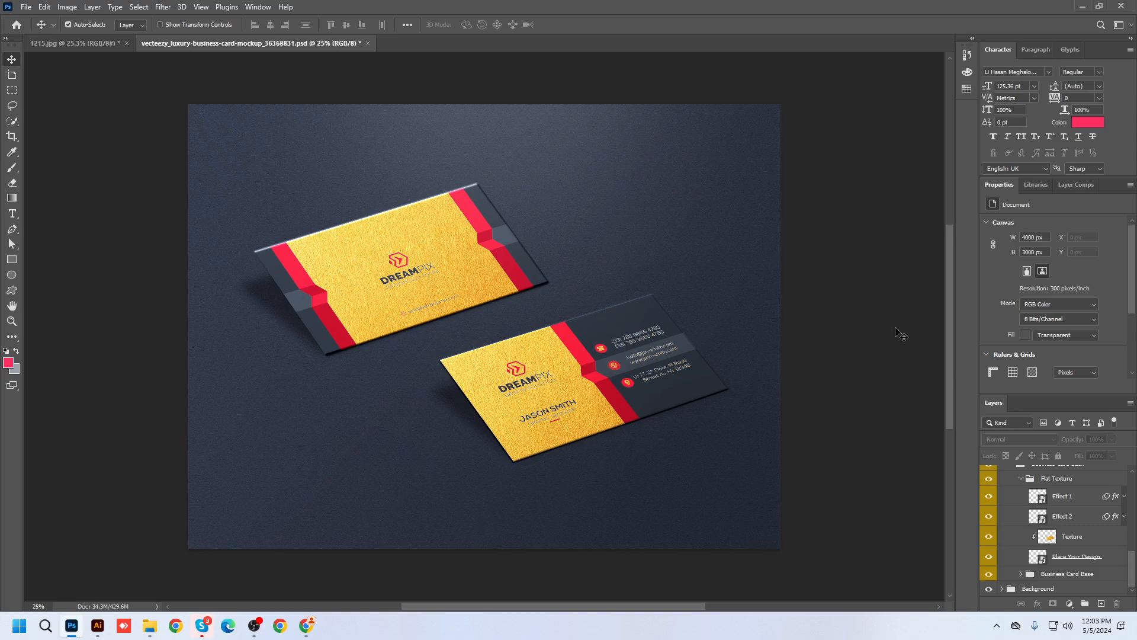
Switch to Chrome, dismiss the Vecteezy Pro pop-up, and close the leftover brochure, visiting card, flyer and logo search tabs.
left_click(309, 629)
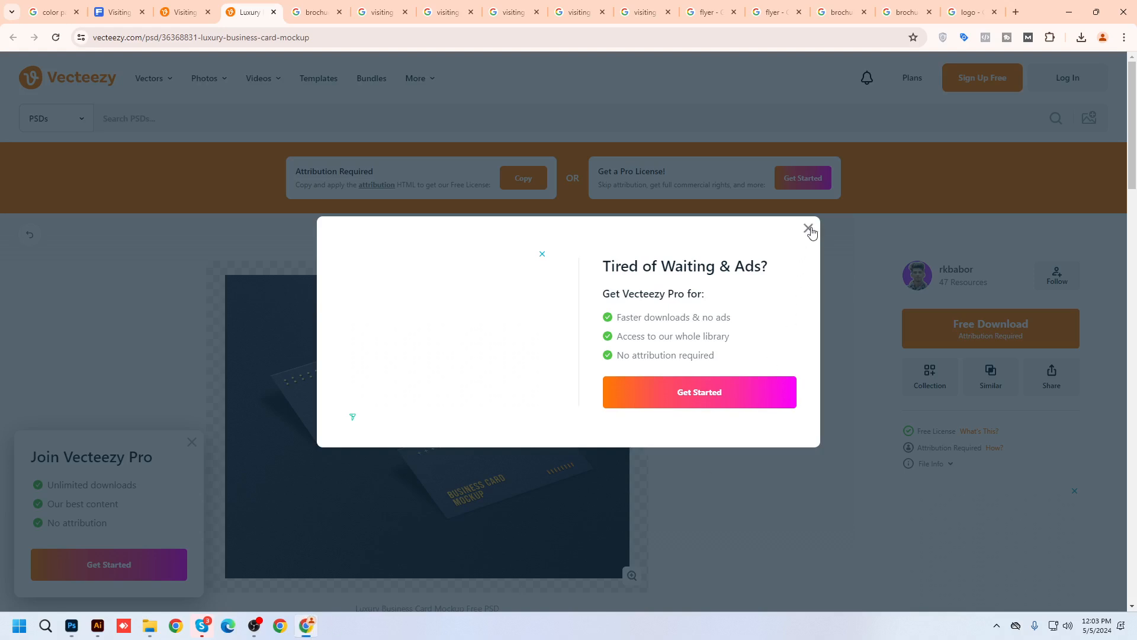
left_click(808, 228)
middle_click(316, 13)
middle_click(315, 13)
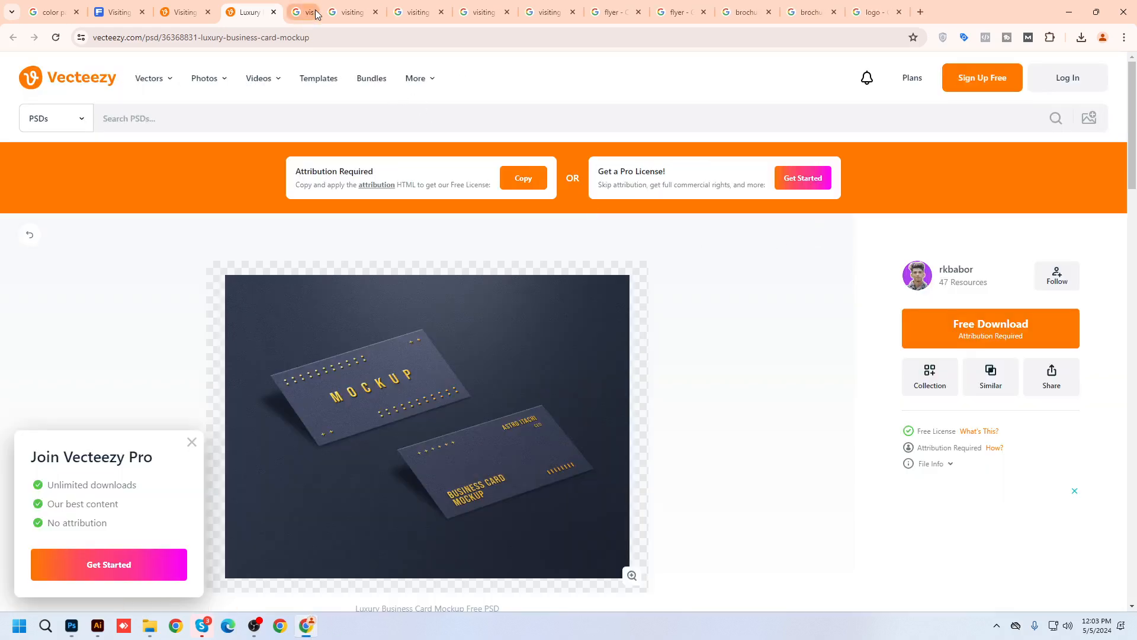
middle_click(316, 13)
middle_click(316, 13)
middle_click(316, 13)
middle_click(315, 13)
middle_click(315, 14)
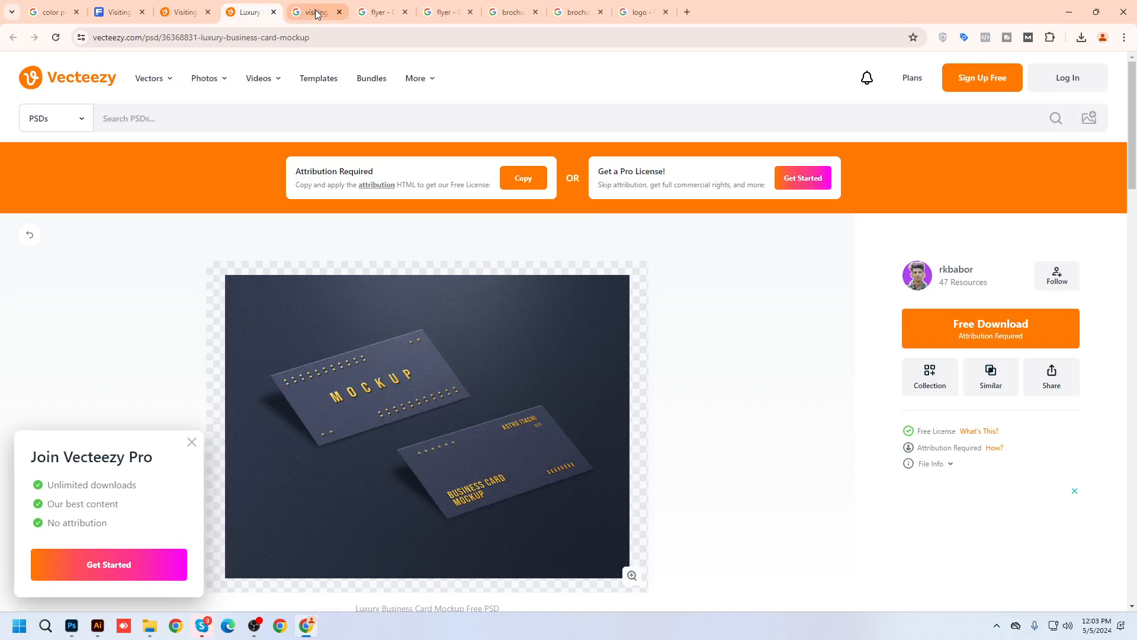
middle_click(317, 13)
middle_click(317, 13)
middle_click(318, 13)
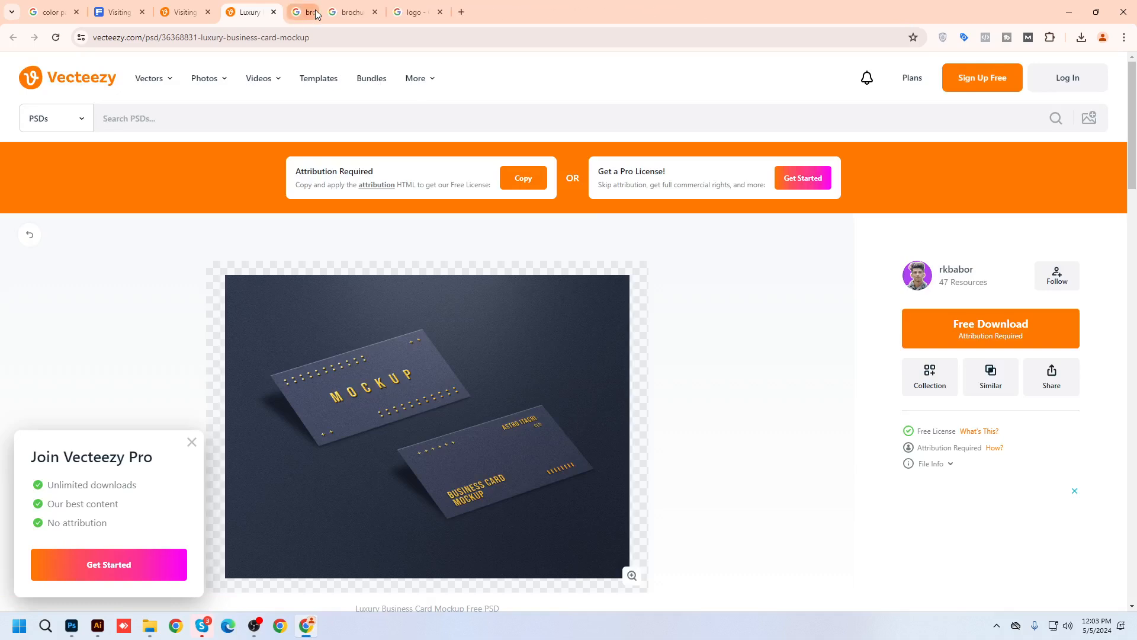
middle_click(320, 13)
middle_click(321, 13)
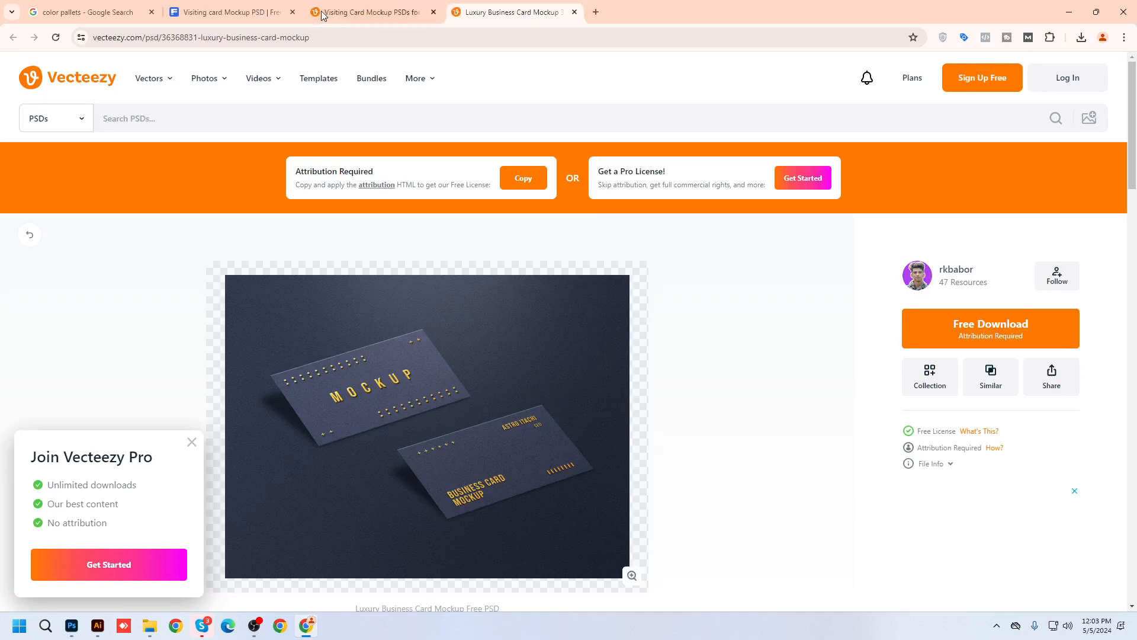
Review the Visiting Card Mockup PSDs results on Vecteezy and close the Luxury Business Card Mockup tab.
left_click(384, 6)
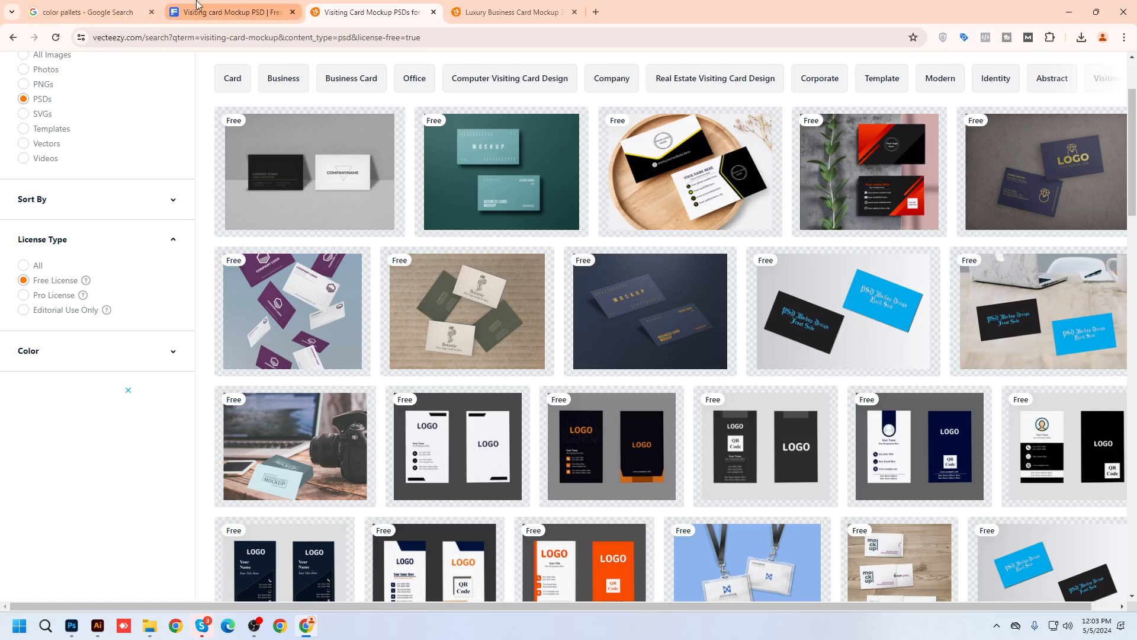
mouse_move(254, 5)
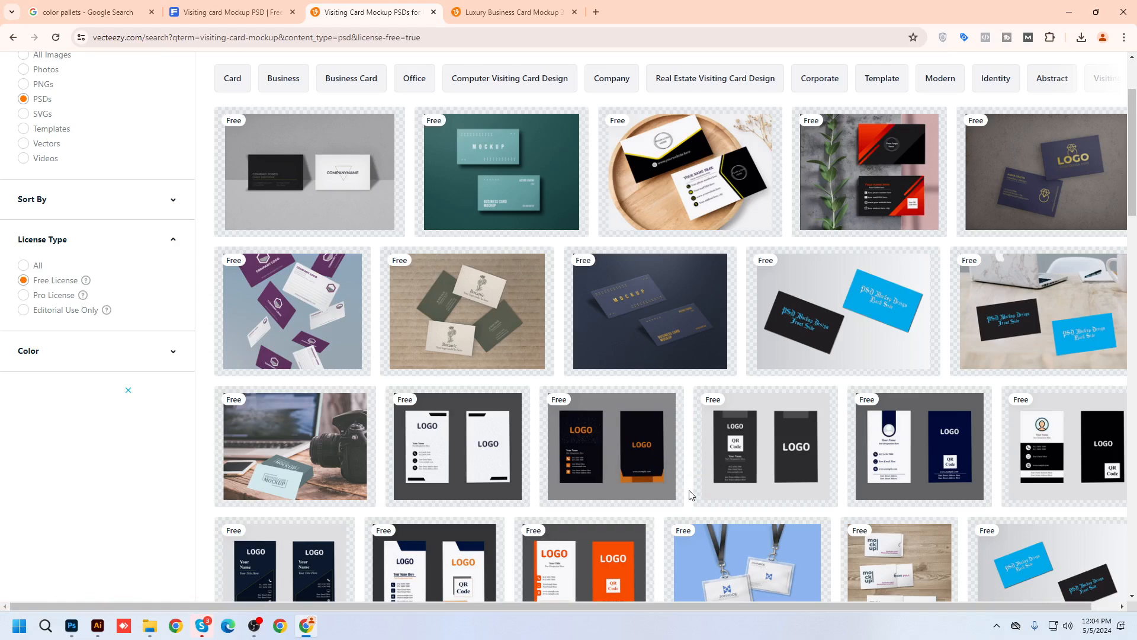
scroll(690, 494, "up", 2)
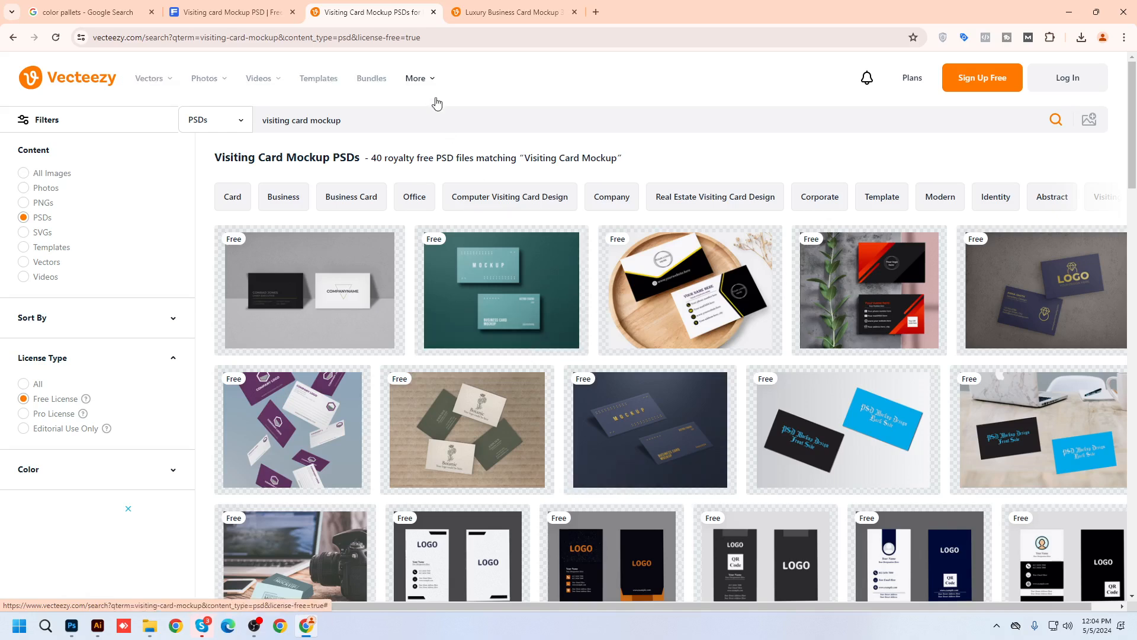
left_click(491, 5)
middle_click(495, 5)
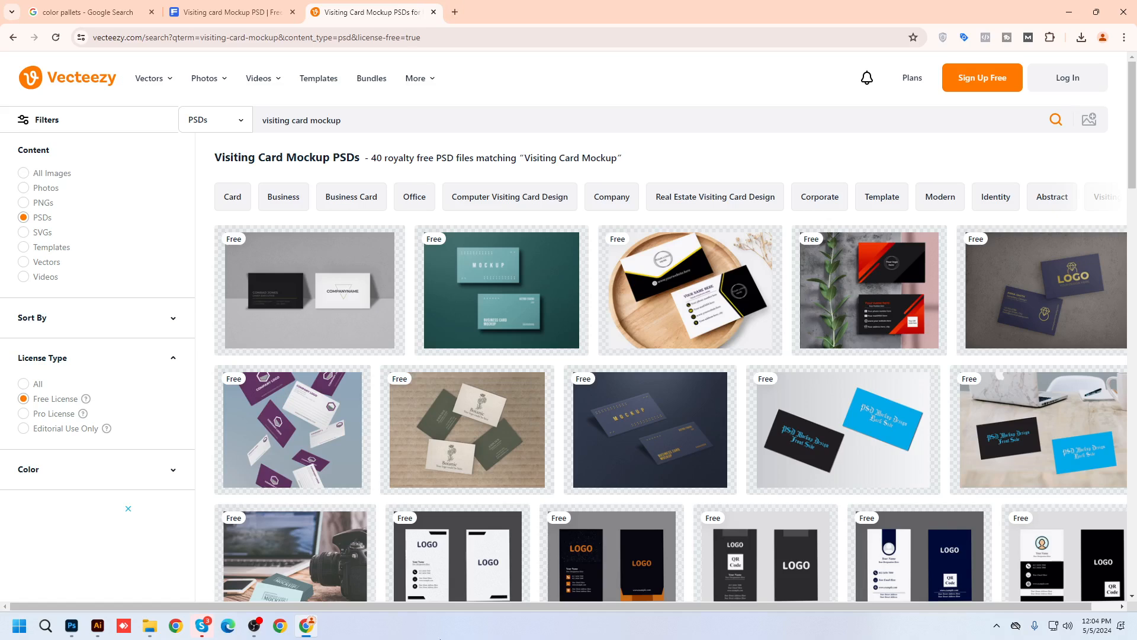
Switch to Skype and send "Home Task: Make a Visiting Card Mockup based on this design" to the BAC-GD2403(Graphics Design) group.
left_click(202, 625)
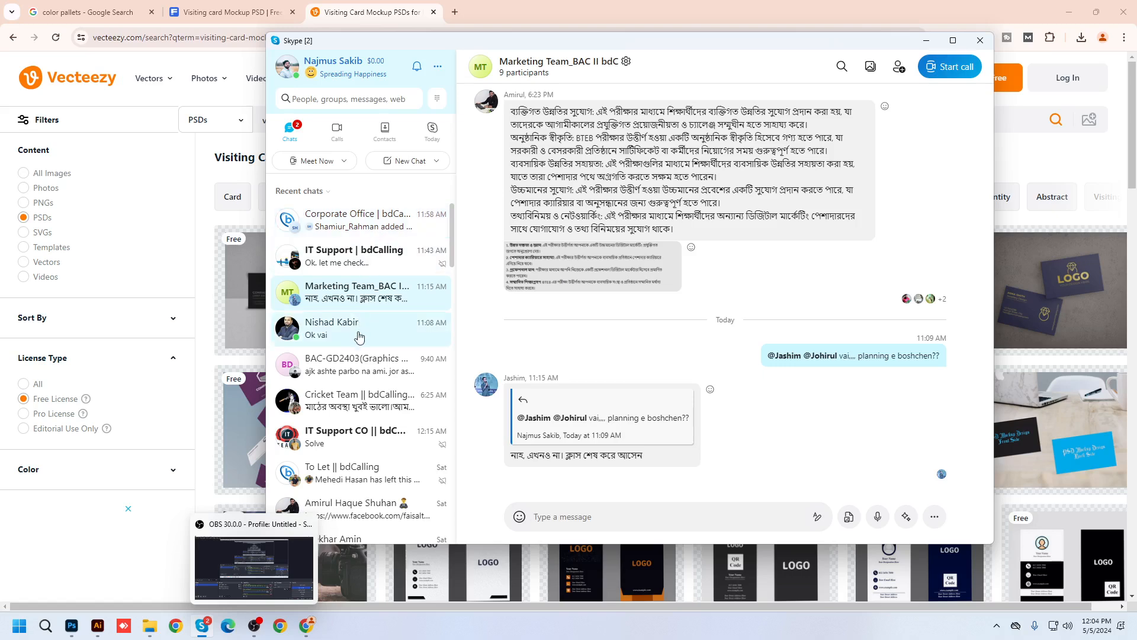
left_click(355, 382)
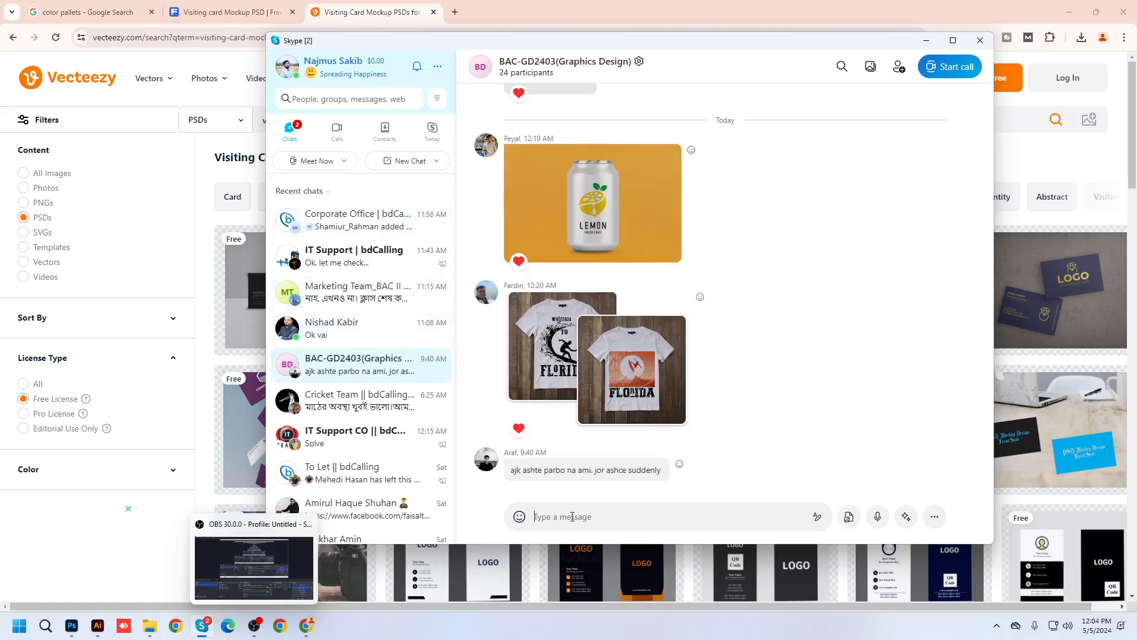
type("Home Tra")
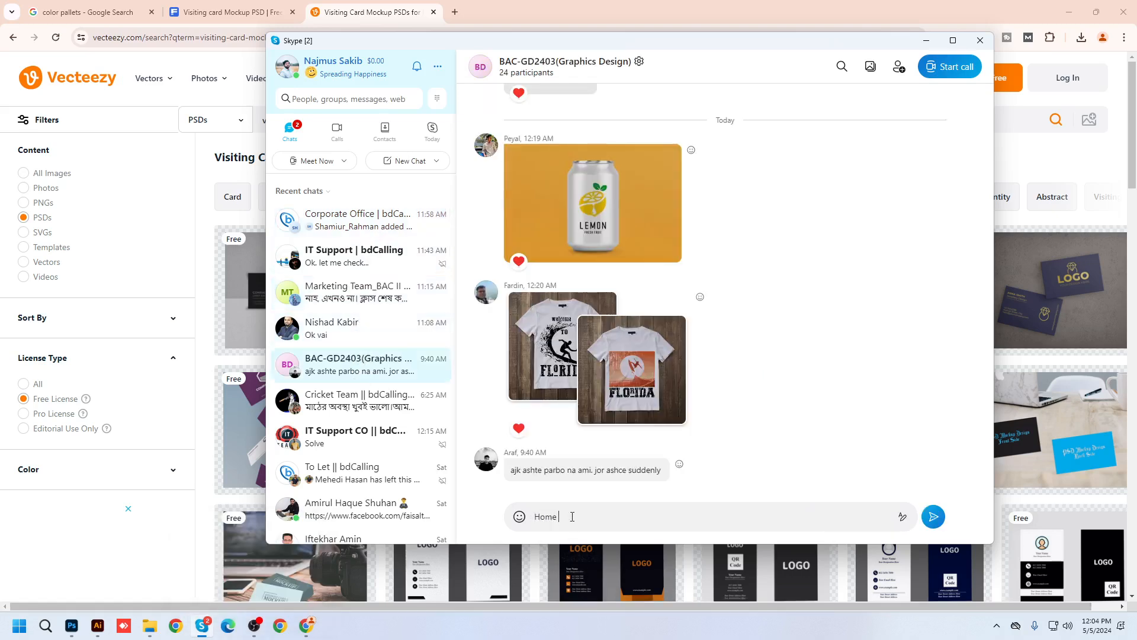
key("BackSpace")
key("BackSpace")
type("ask: Make a ")
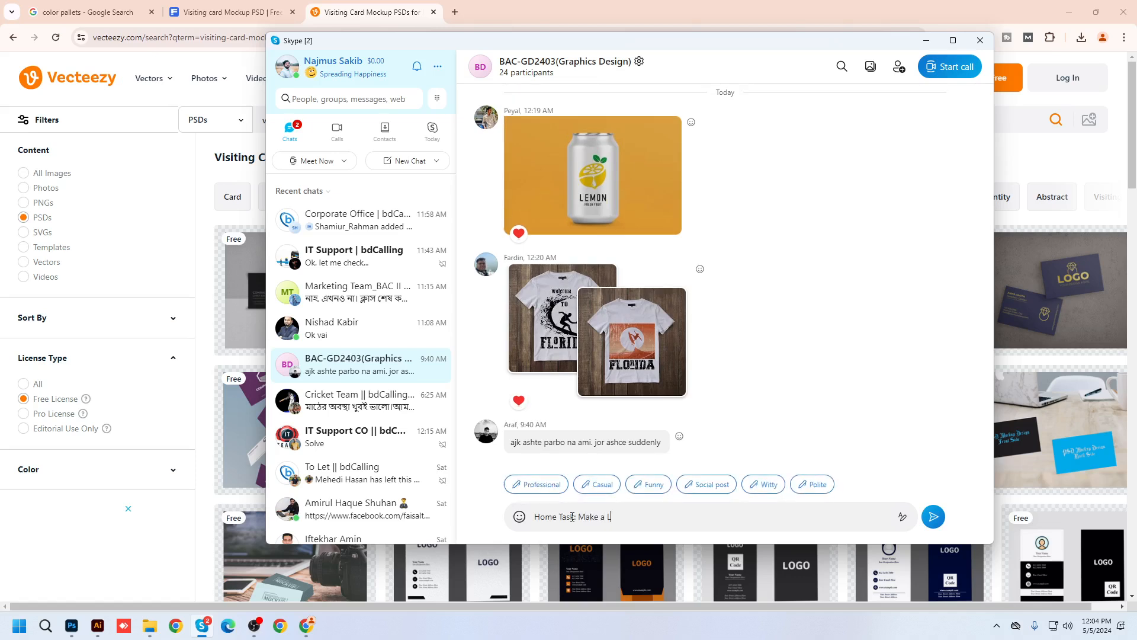
type("L")
key("BackSpace")
type("Visiting Card Mockup based on this desi")
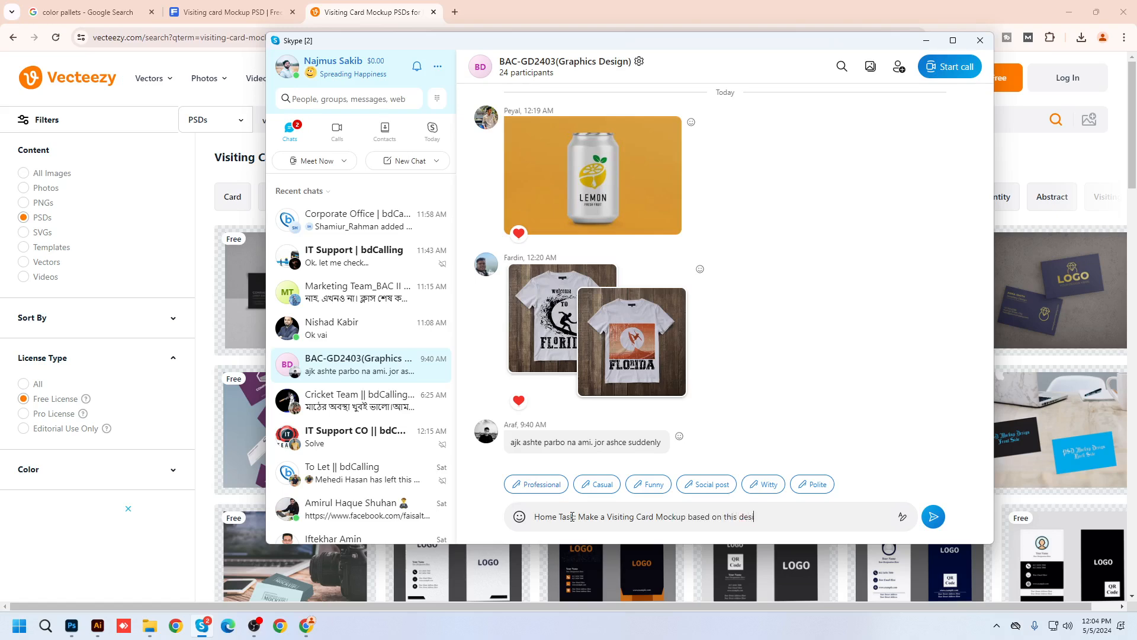
type("gn")
key("Return")
Attach 1215.png from the Downloads folder and send it to the group chat.
left_click(849, 516)
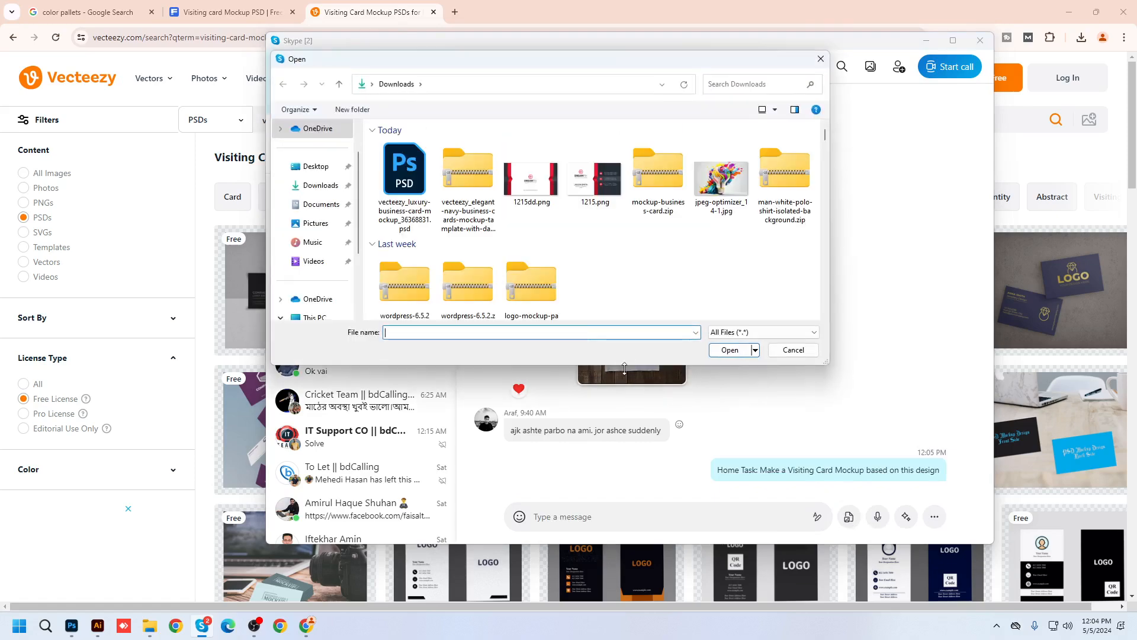
double_click(587, 187)
left_click(936, 519)
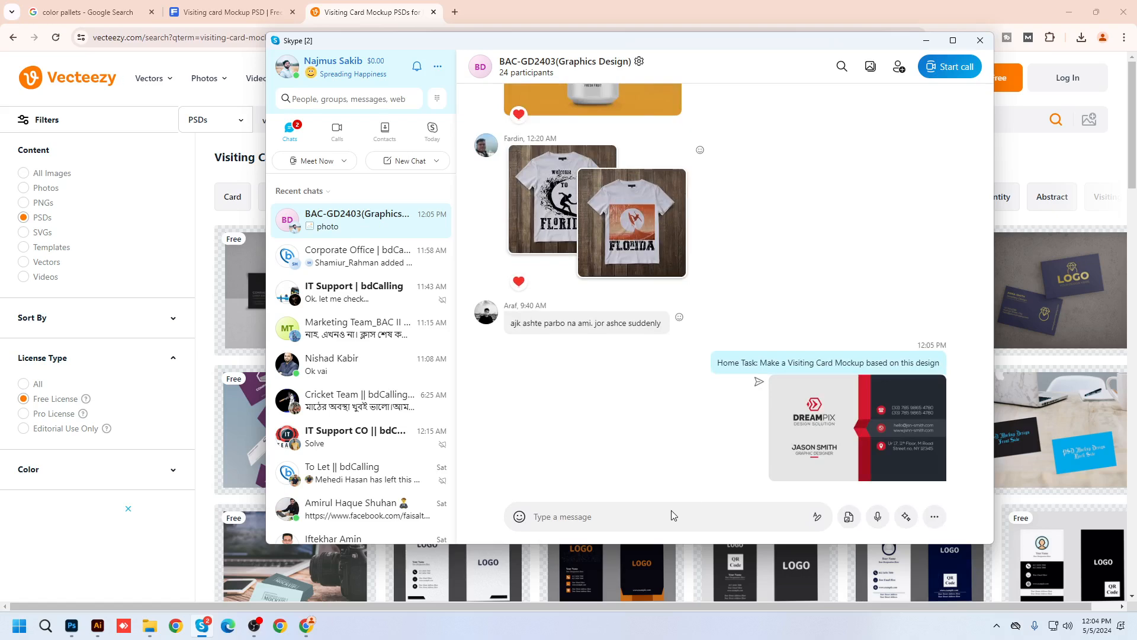
Send the group chat a two-line message reading "1. Downloaded mockup" and "2. Manual Mockup".
type("1.")
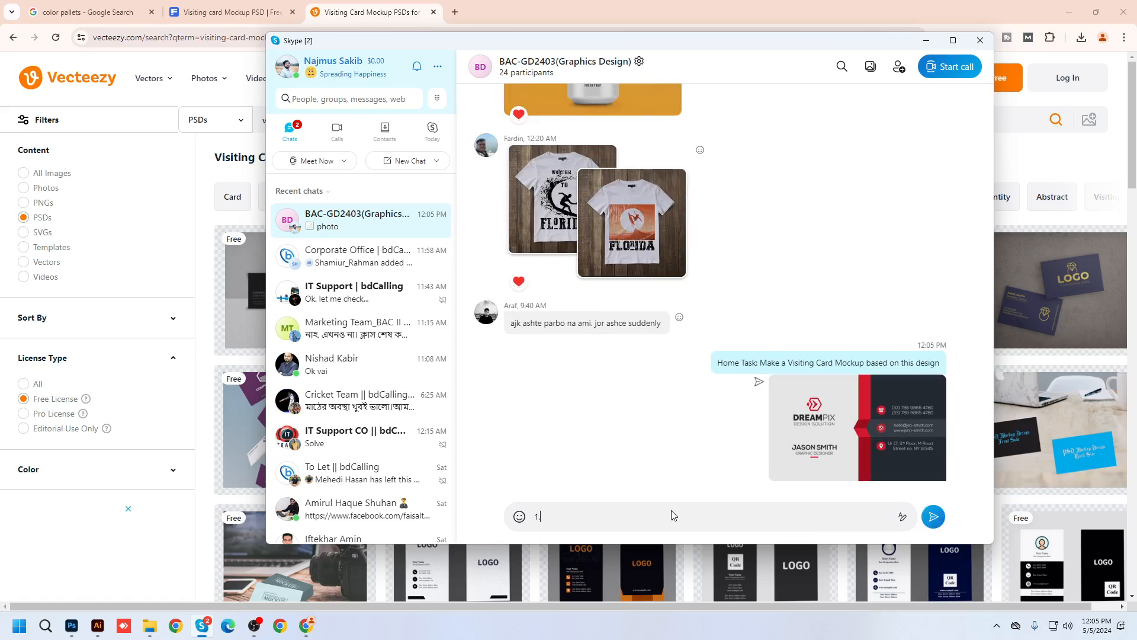
type(" Download")
key("BackSpace")
type("ed mockup")
key("shift+Return")
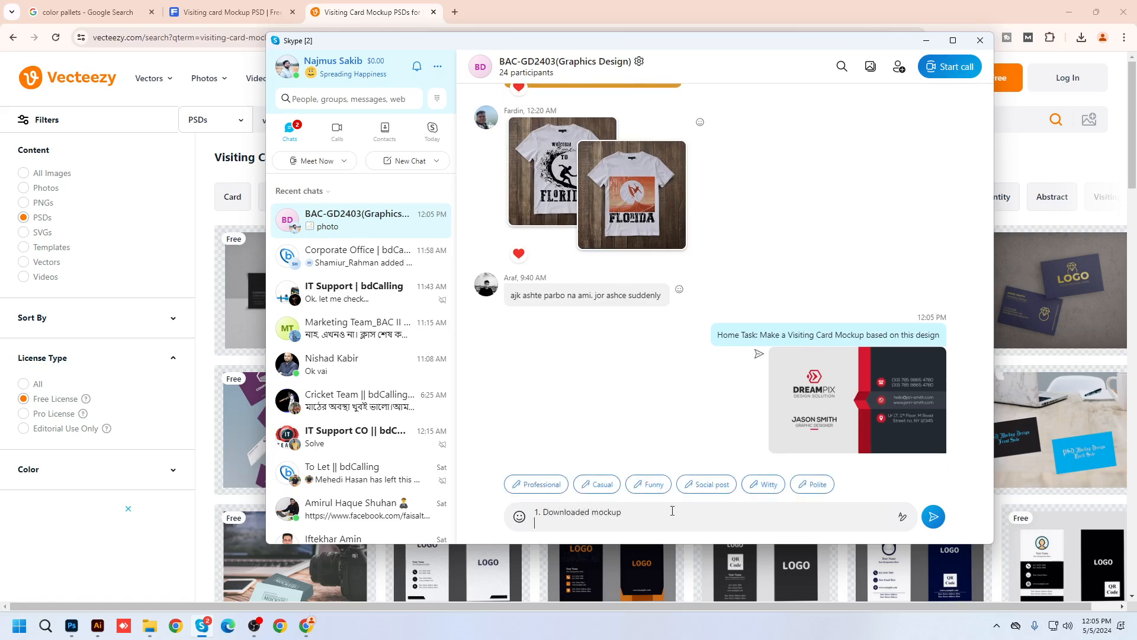
type("2. Manual Mockup")
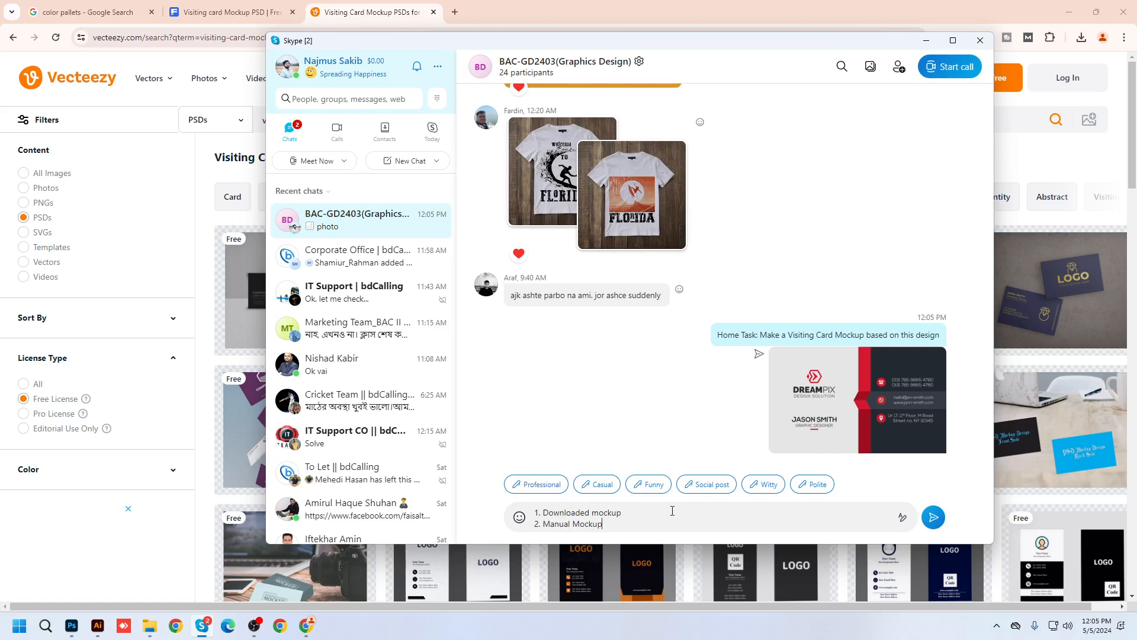
key("Return")
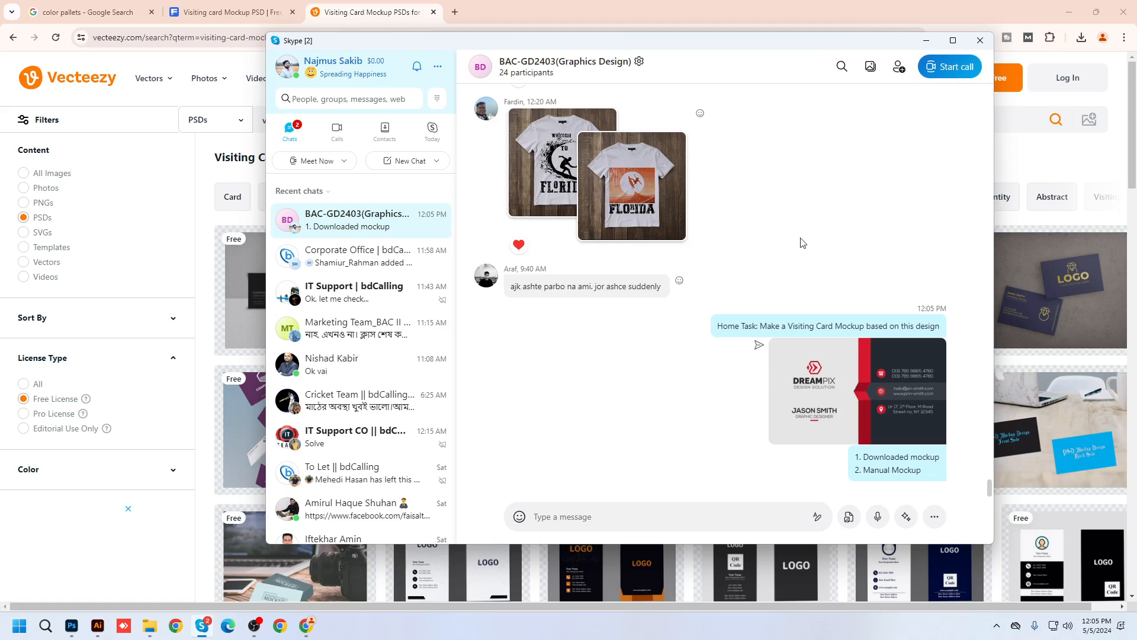
left_click_drag(650, 45, 748, 48)
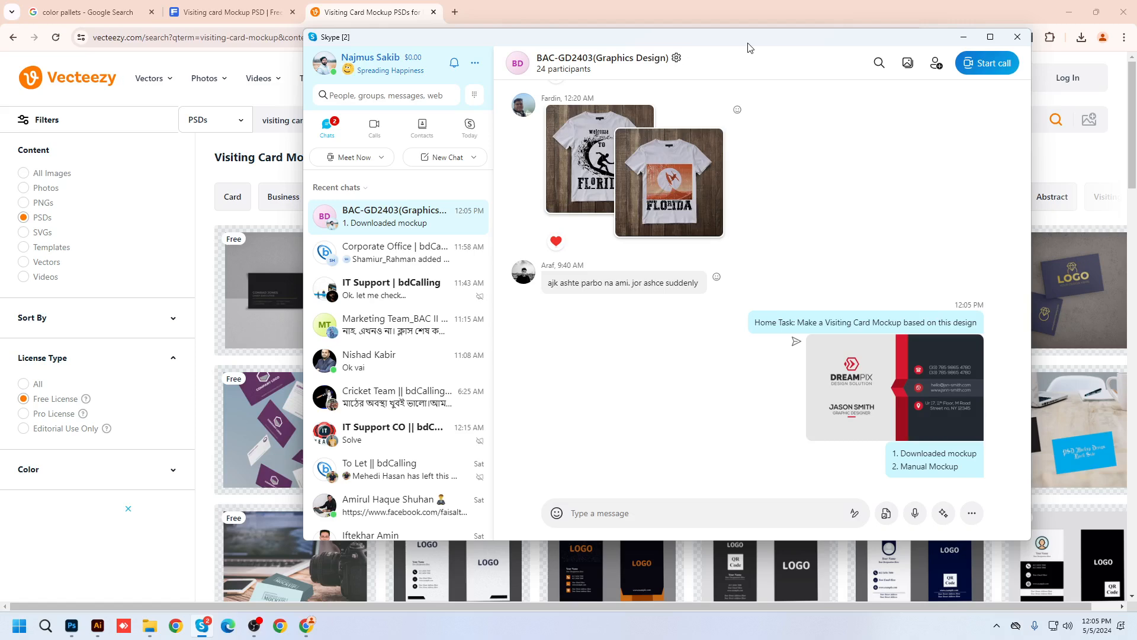
left_click_drag(745, 45, 672, 45)
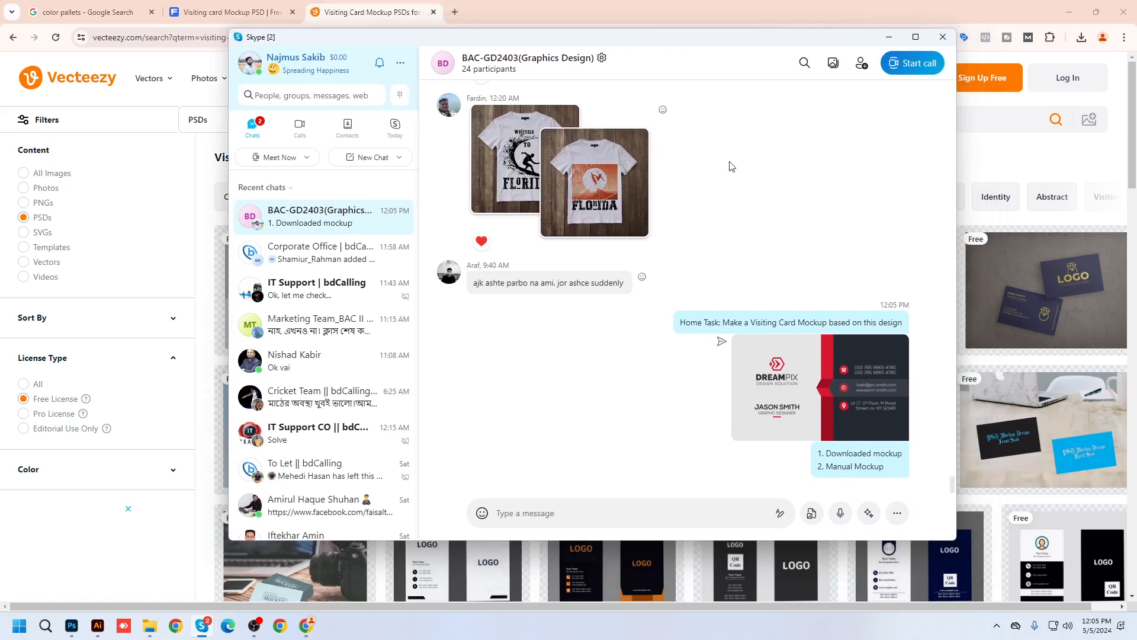
scroll(764, 272, "up", 2)
scroll(764, 272, "up", 10)
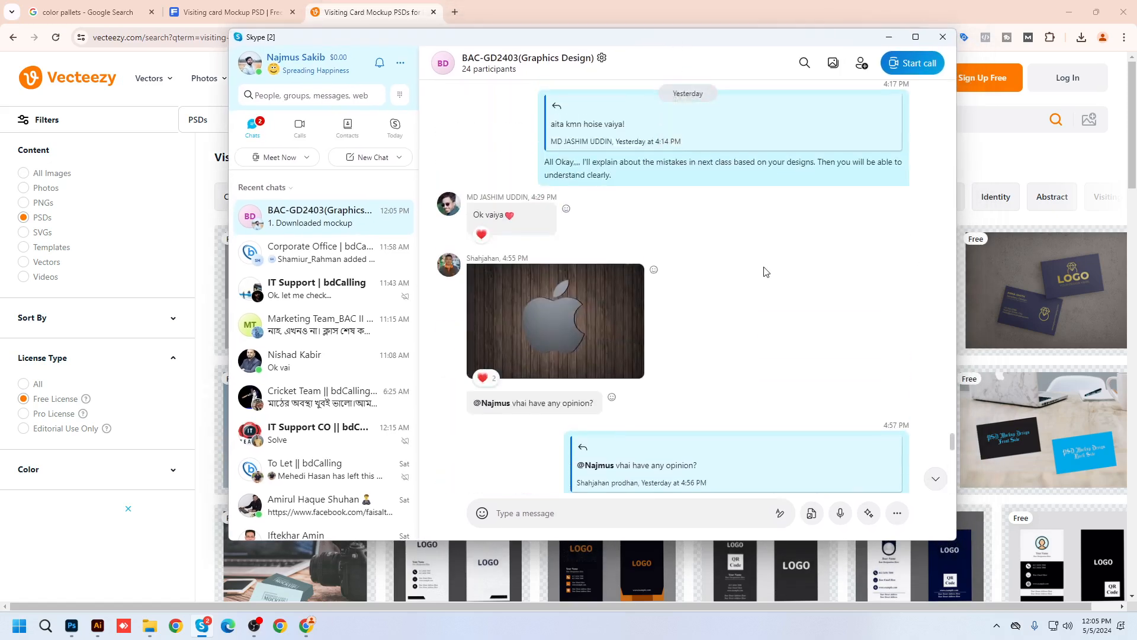
scroll(763, 269, "up", 13)
scroll(772, 288, "down", 14)
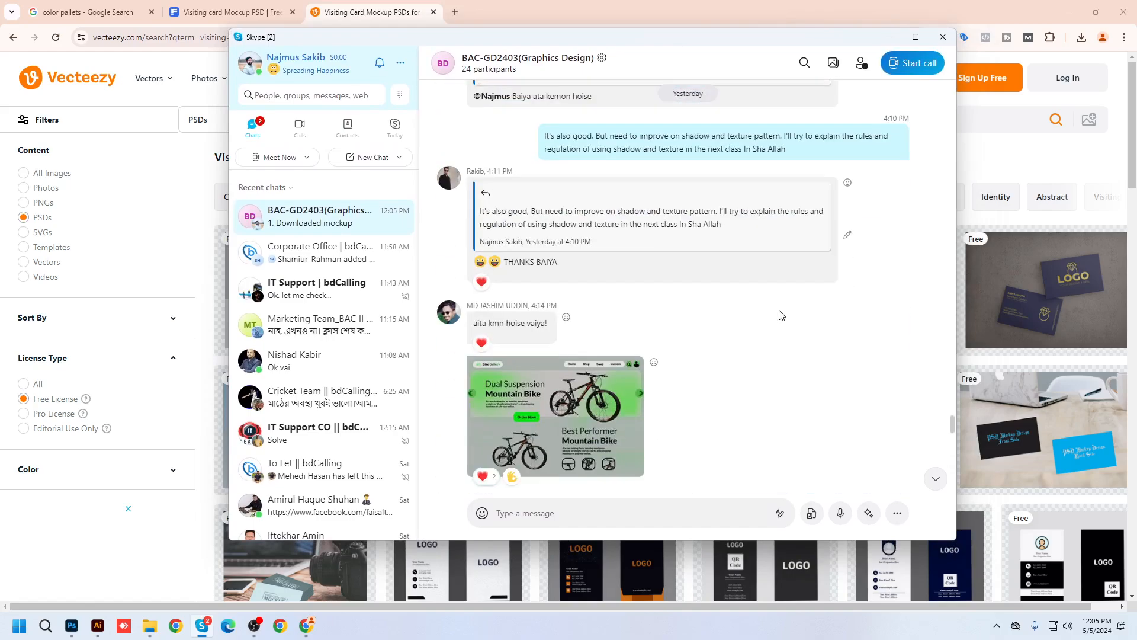
scroll(779, 323, "down", 10)
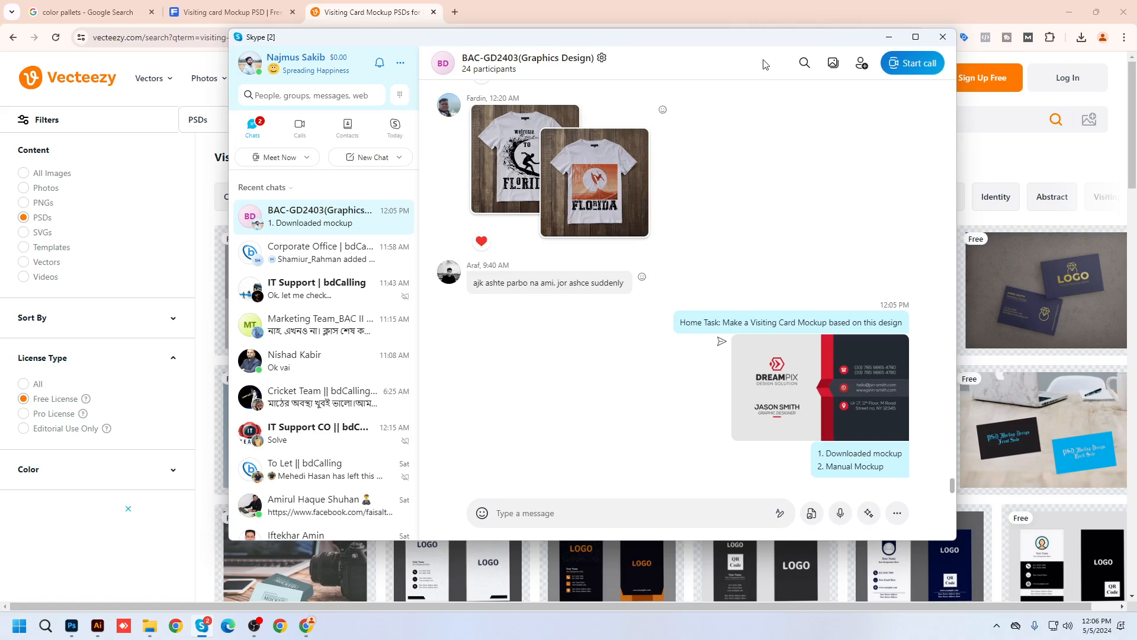
left_click_drag(756, 45, 779, 63)
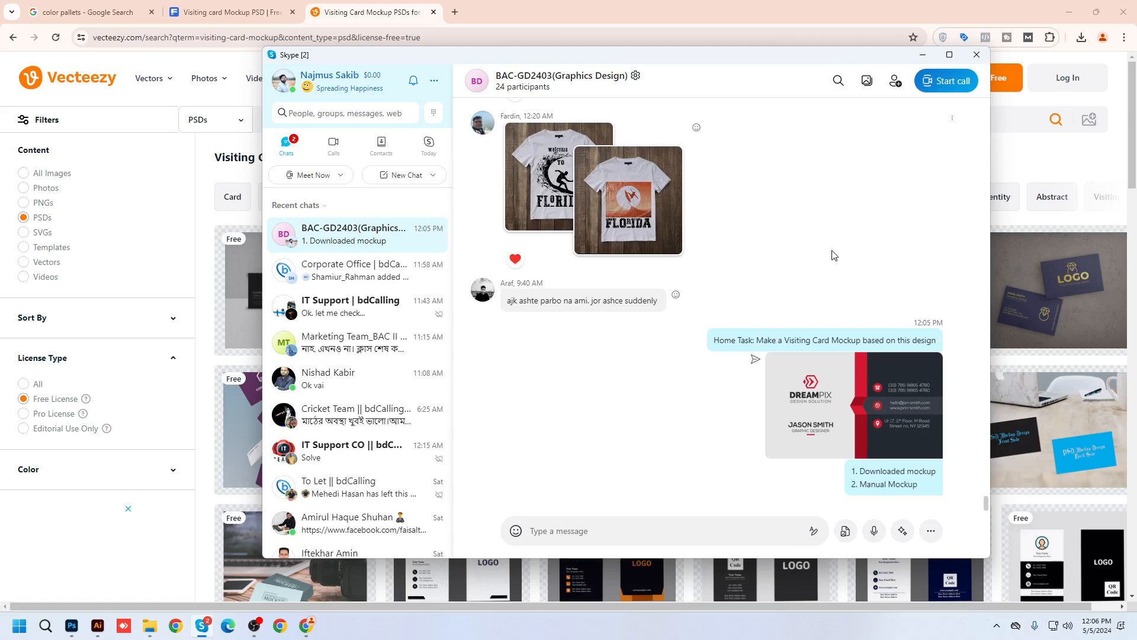
left_click_drag(634, 62, 612, 65)
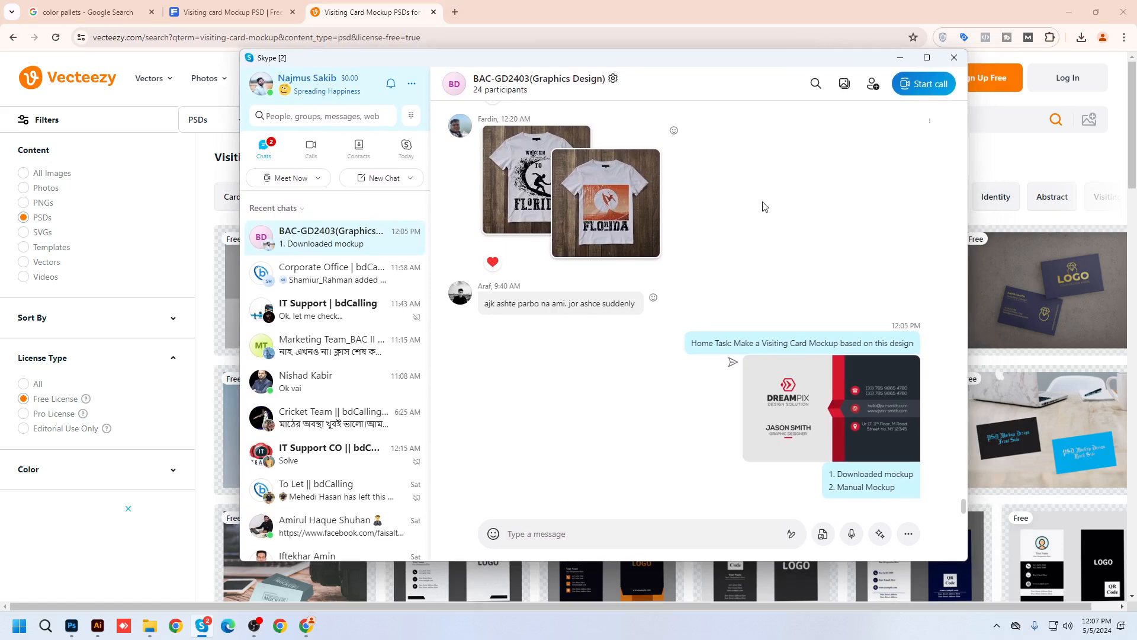
Sign out of Skype with the option to forget the account and settings on this device, and close its welcome window.
left_click(412, 84)
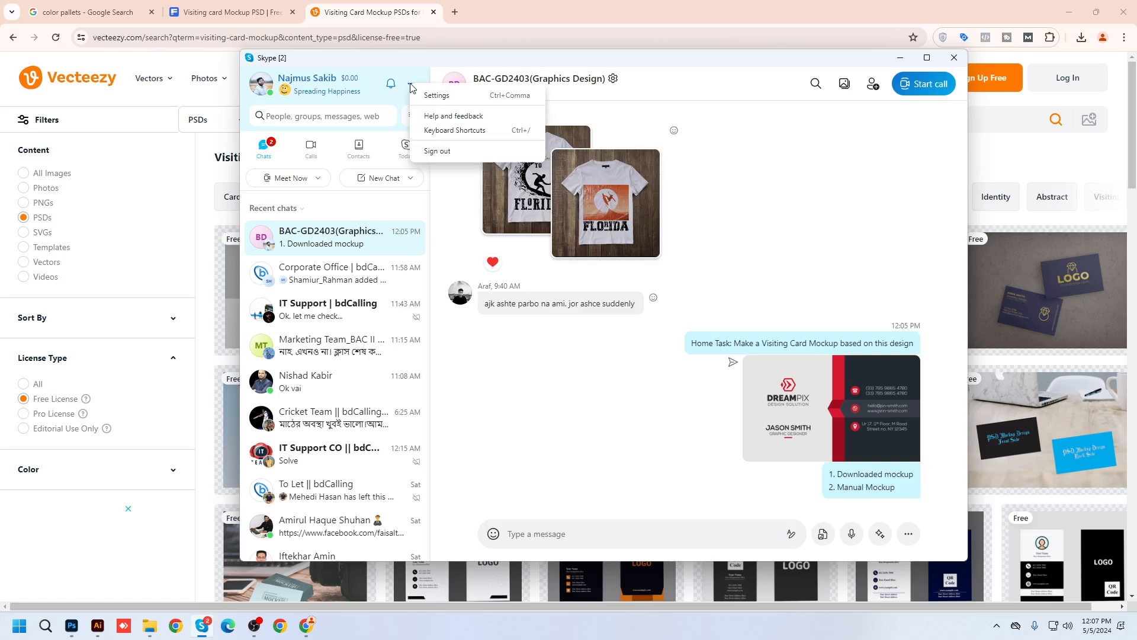
left_click(434, 151)
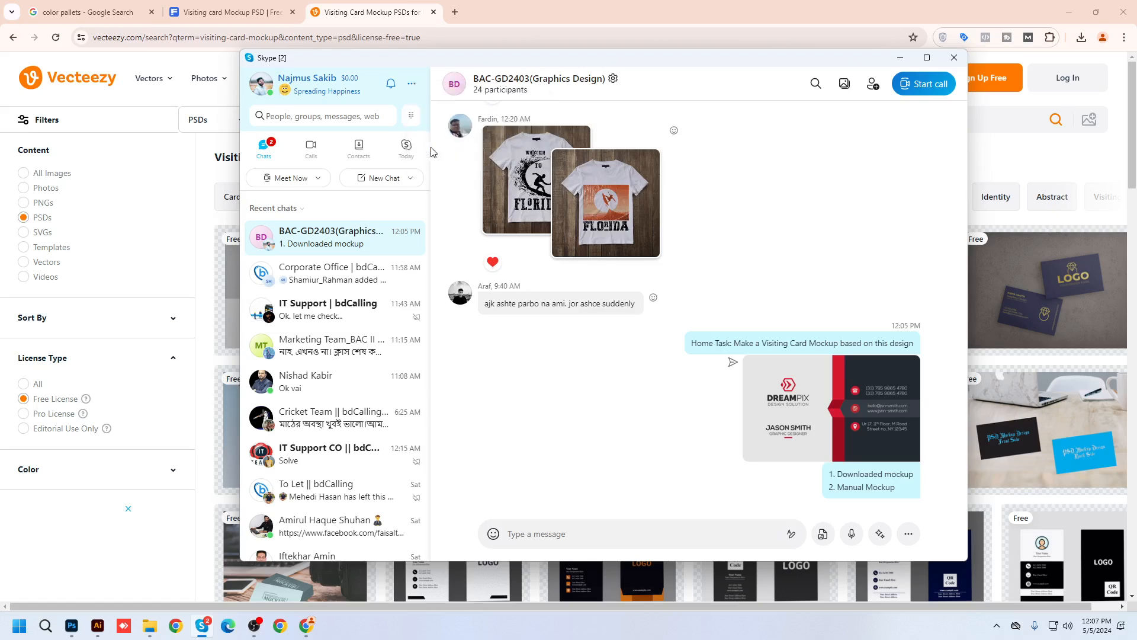
left_click(513, 401)
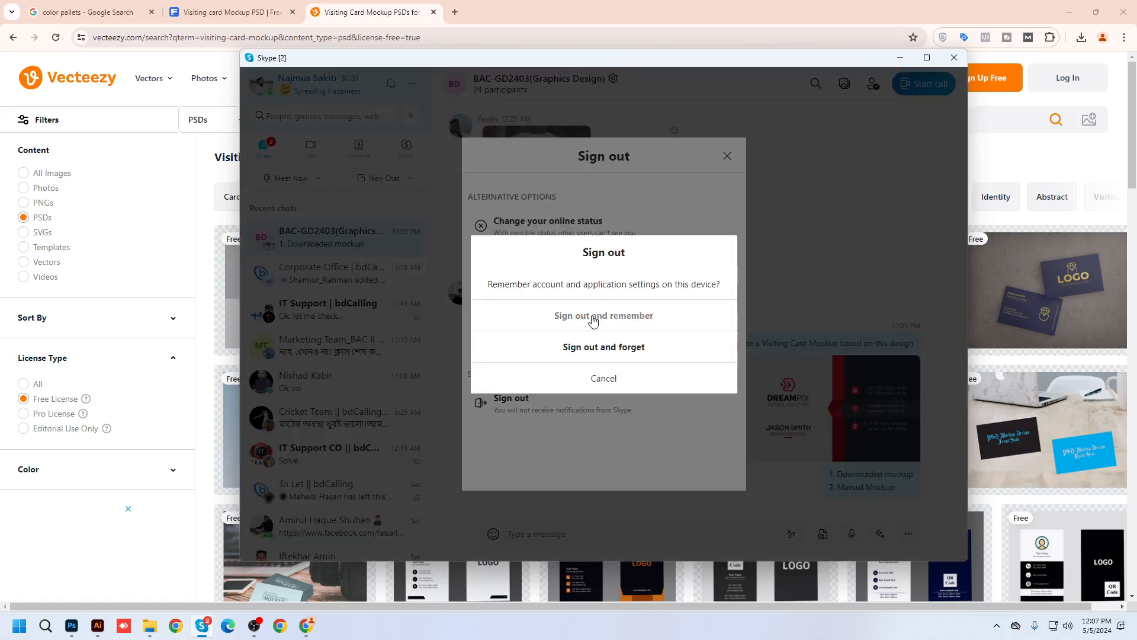
left_click(592, 349)
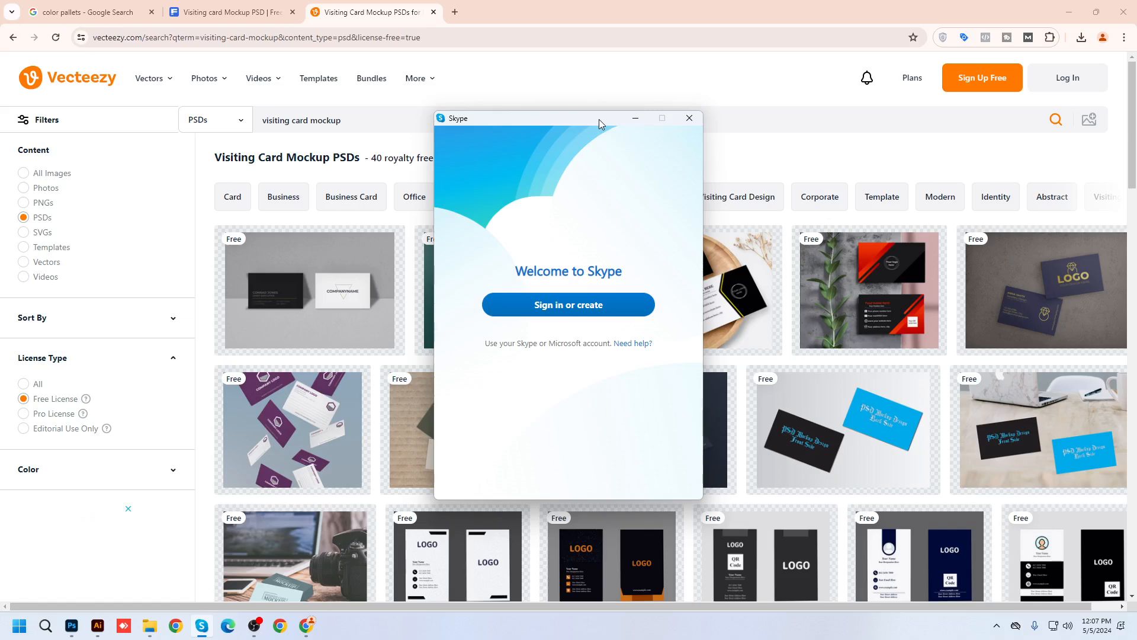
left_click(689, 118)
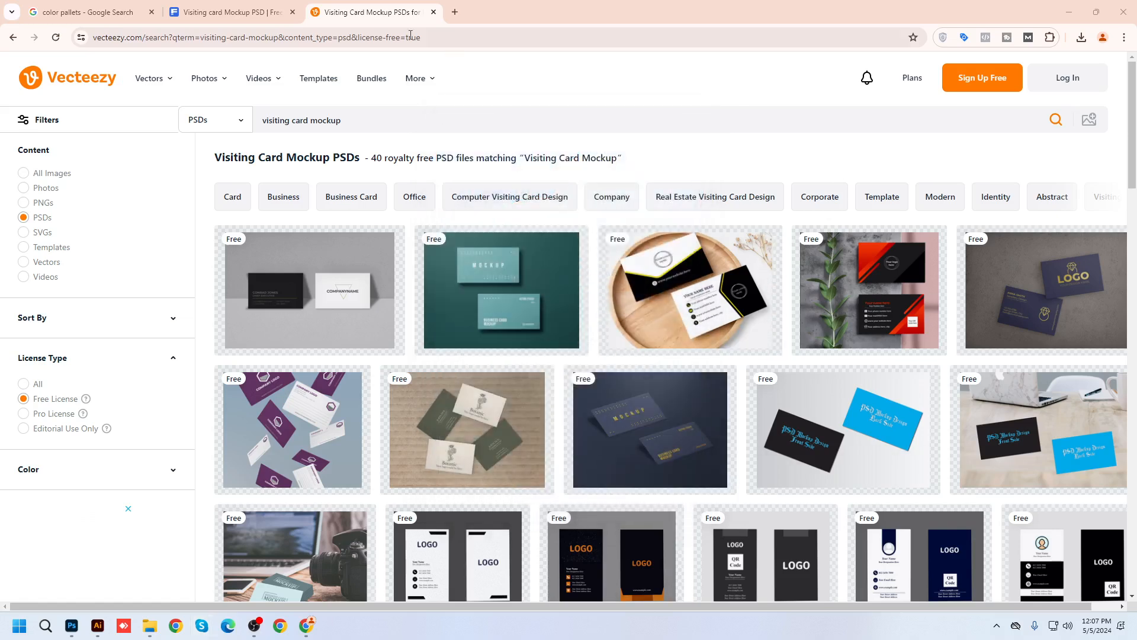
Close the Vecteezy Visiting Card Mockup PSDs tab and switch to OBS.
left_click(434, 12)
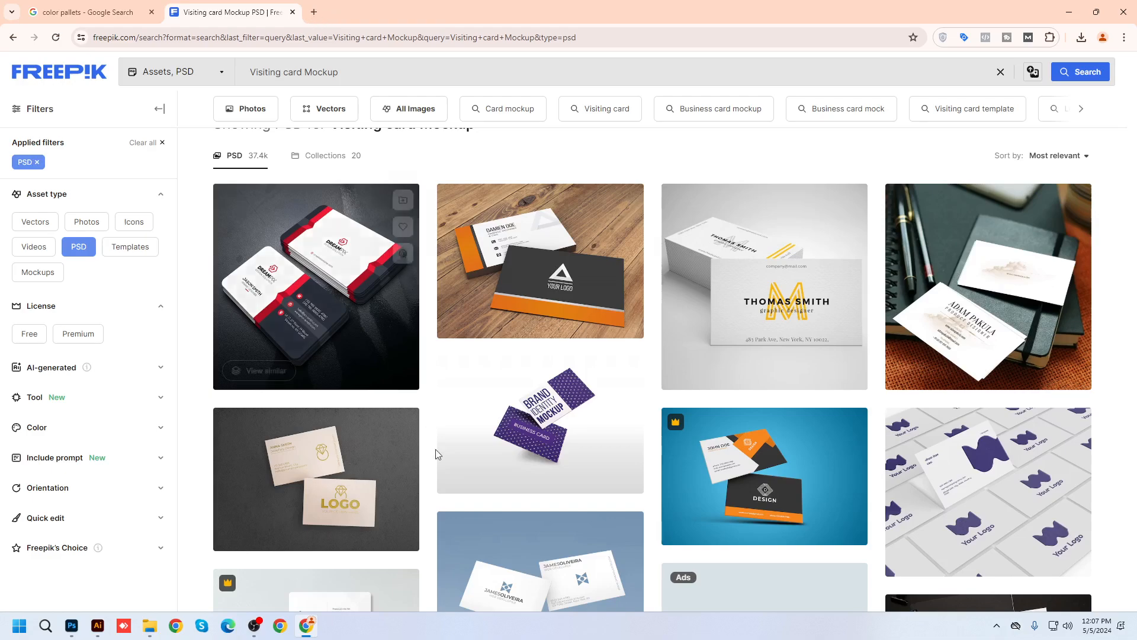
left_click(255, 632)
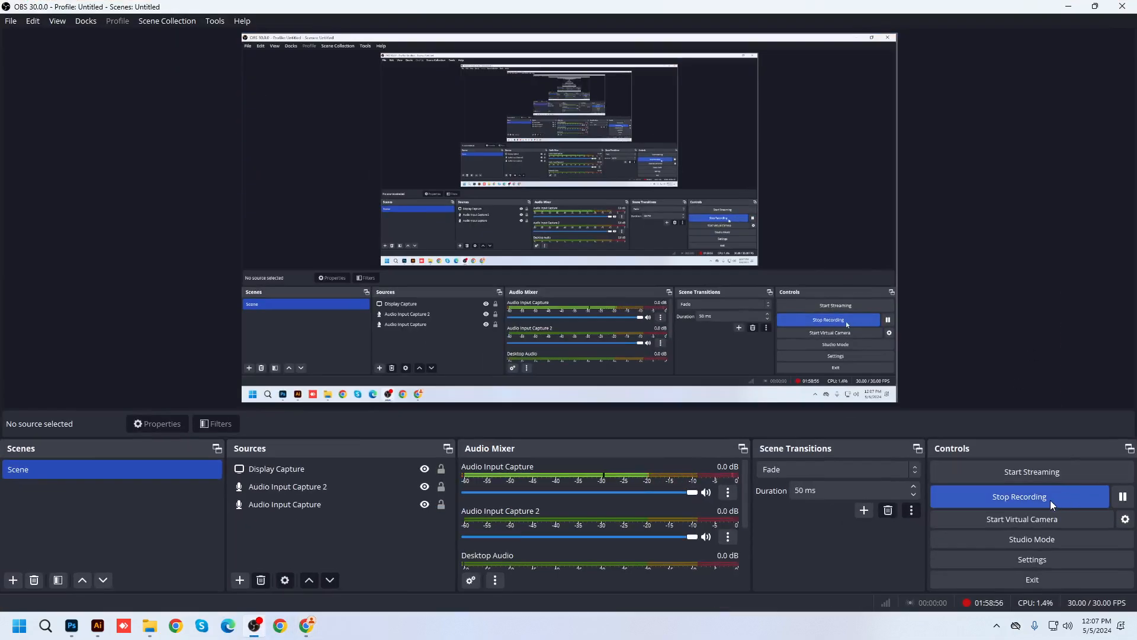